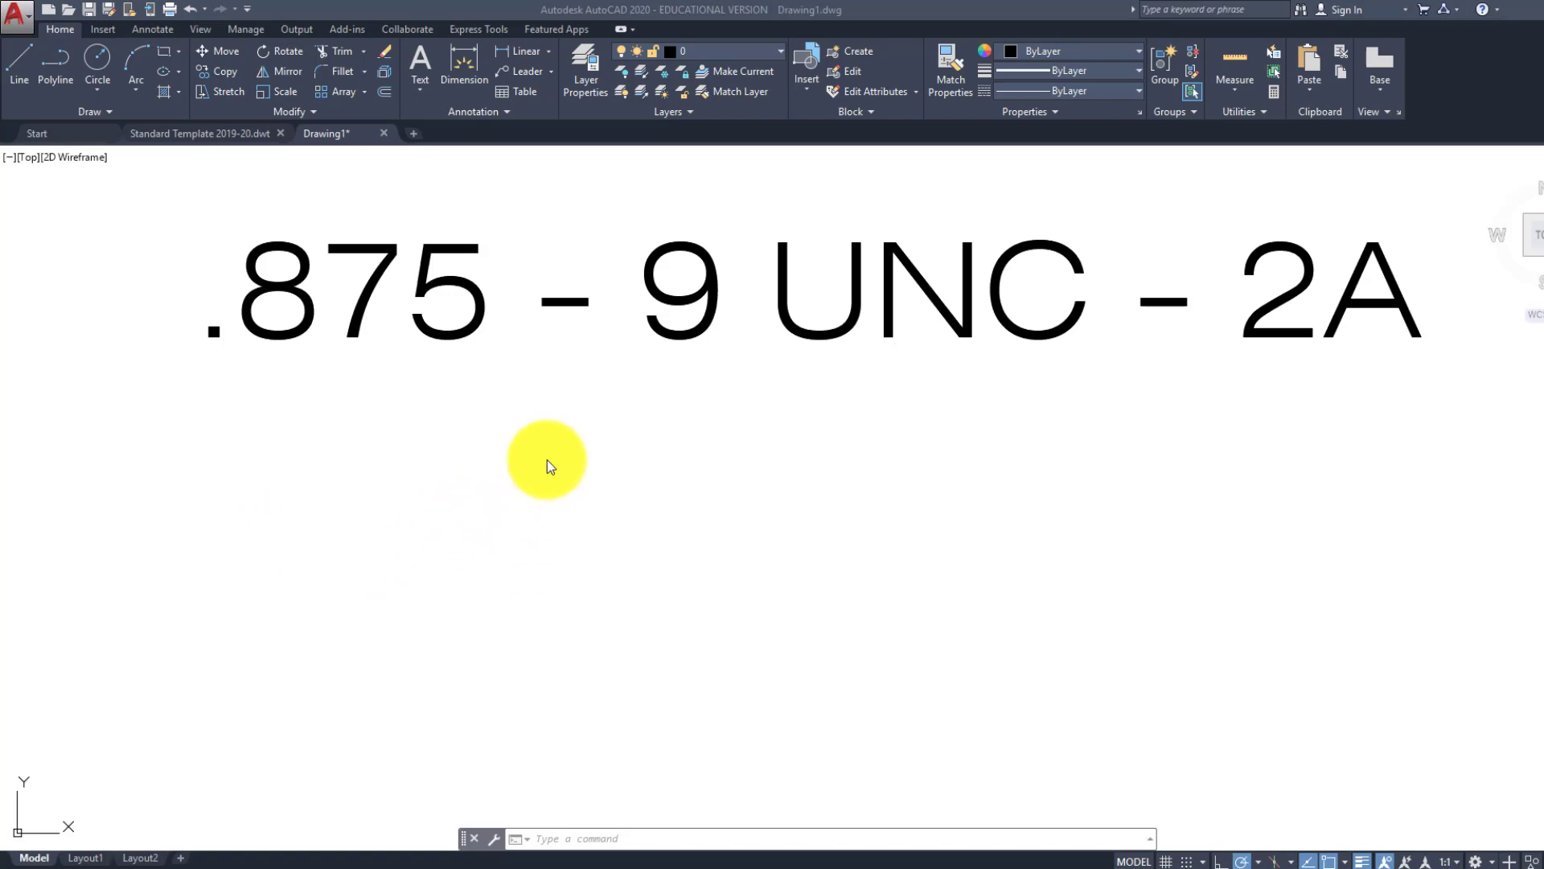
pyautogui.click(657, 508)
pyautogui.scroll(-2, 659, 495)
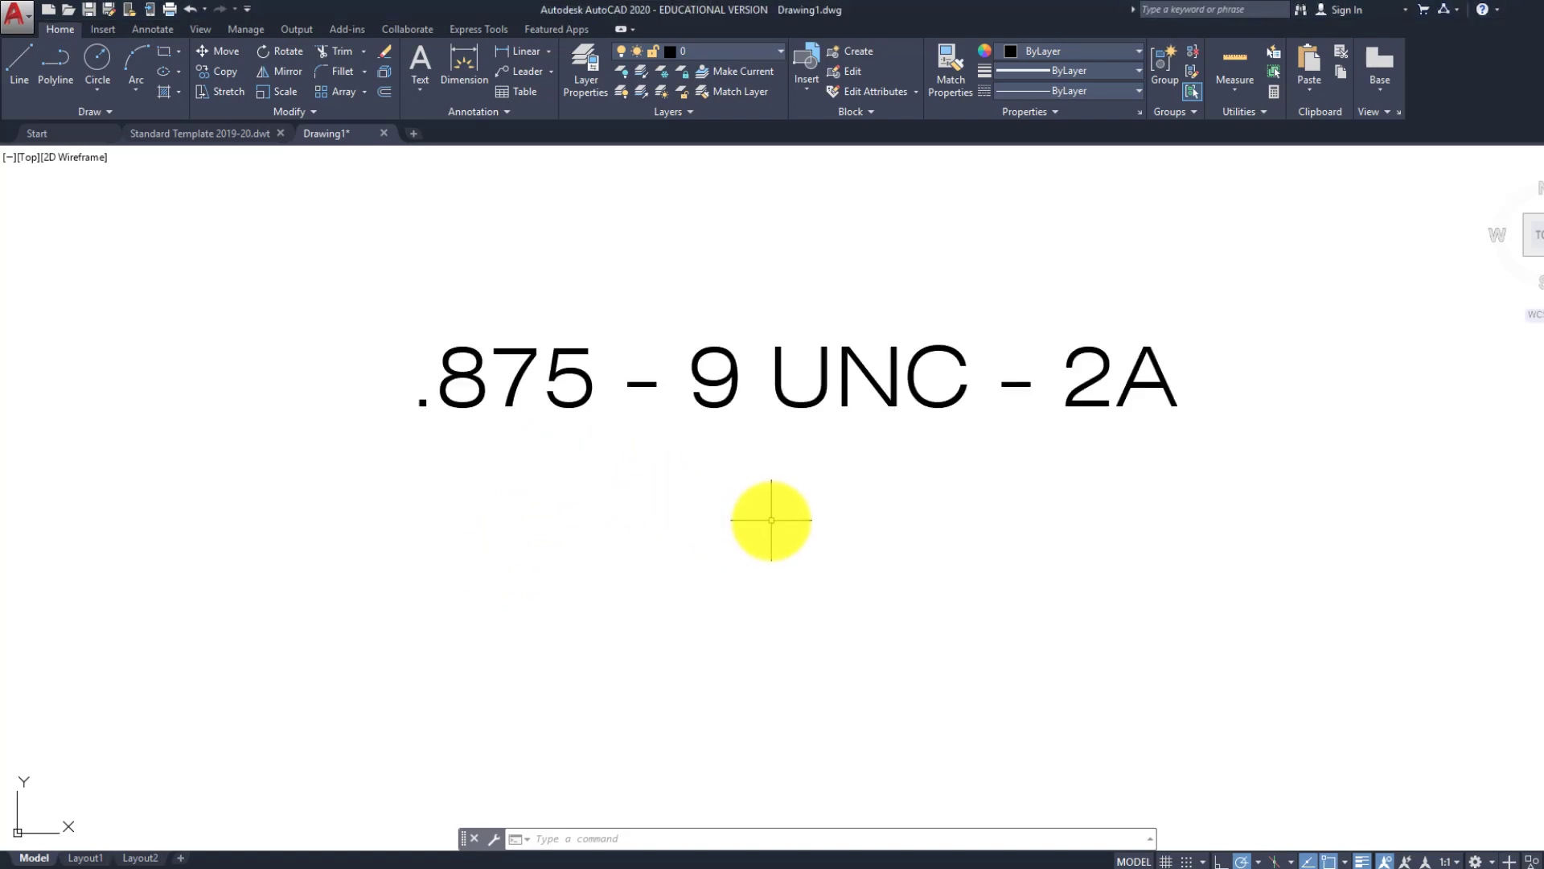
pyautogui.scroll(2, 627, 418)
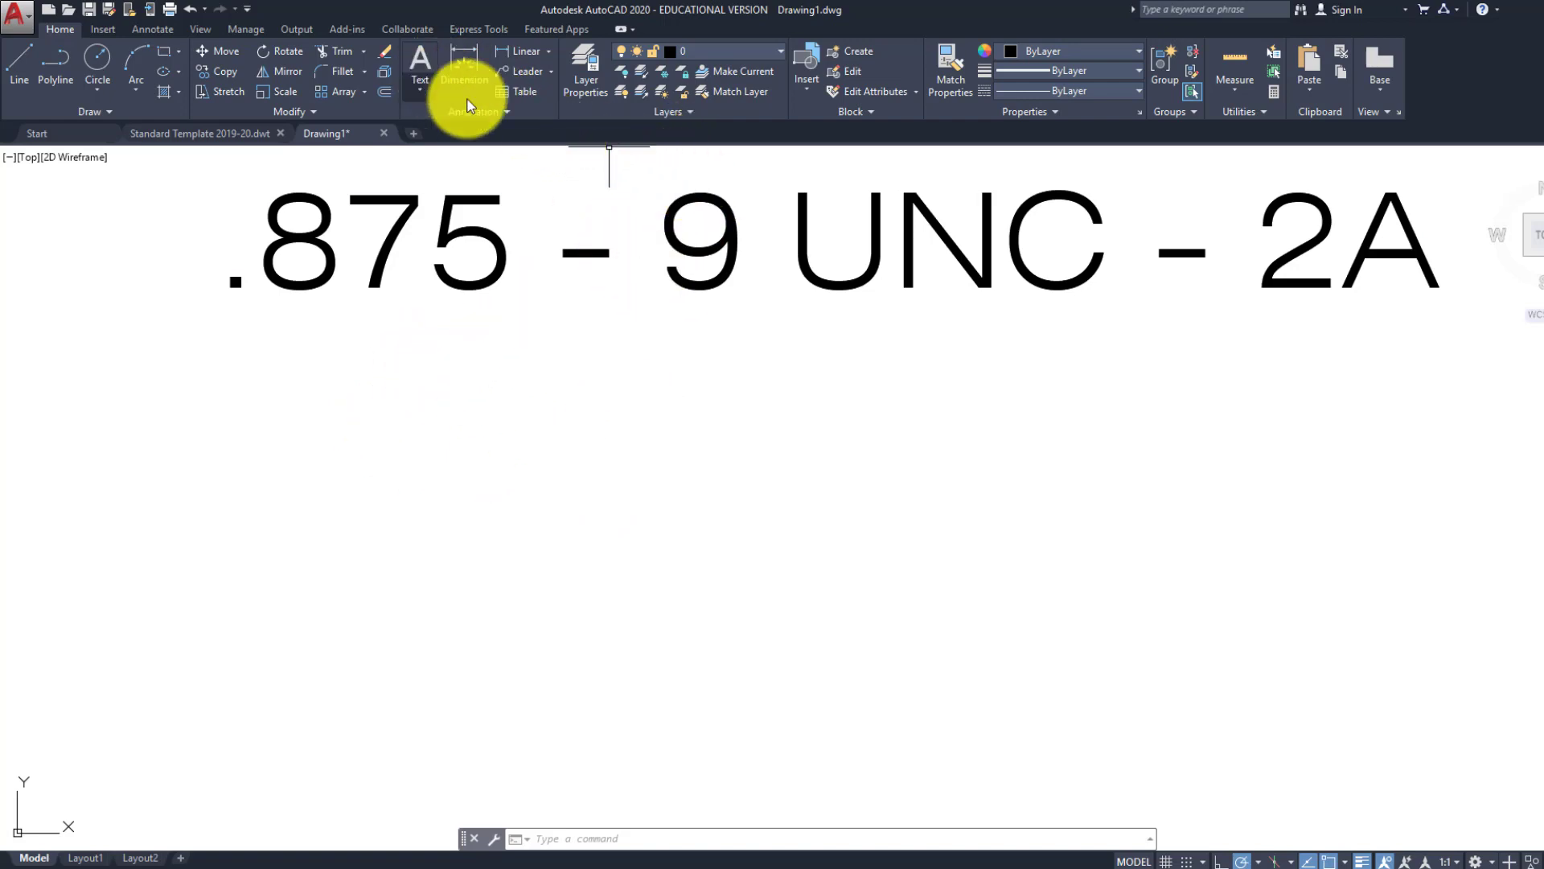
pyautogui.press('Escape')
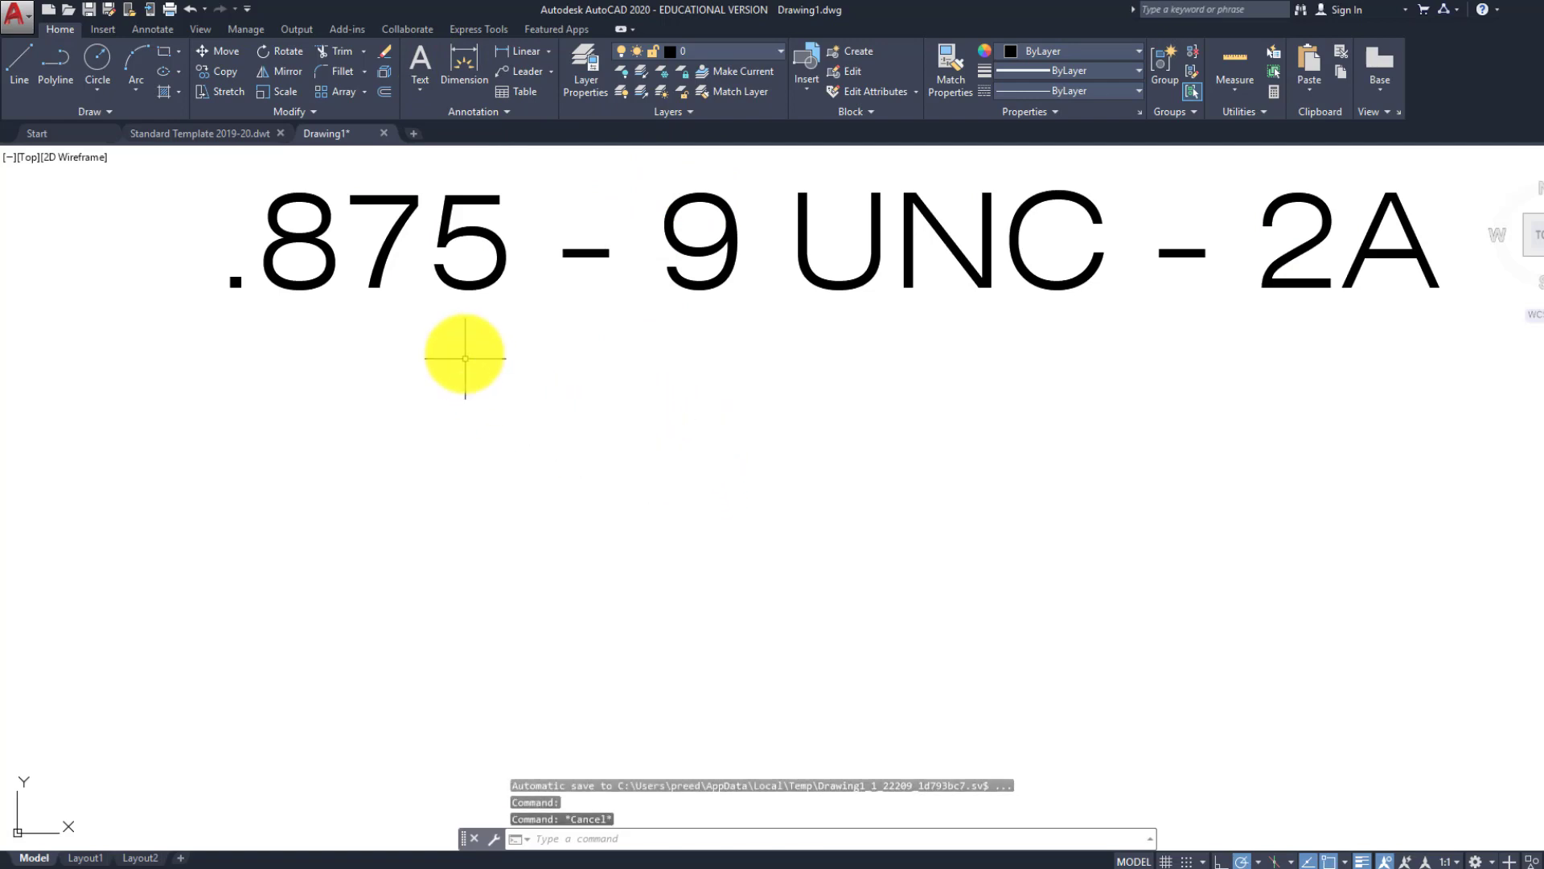
pyautogui.press('Escape')
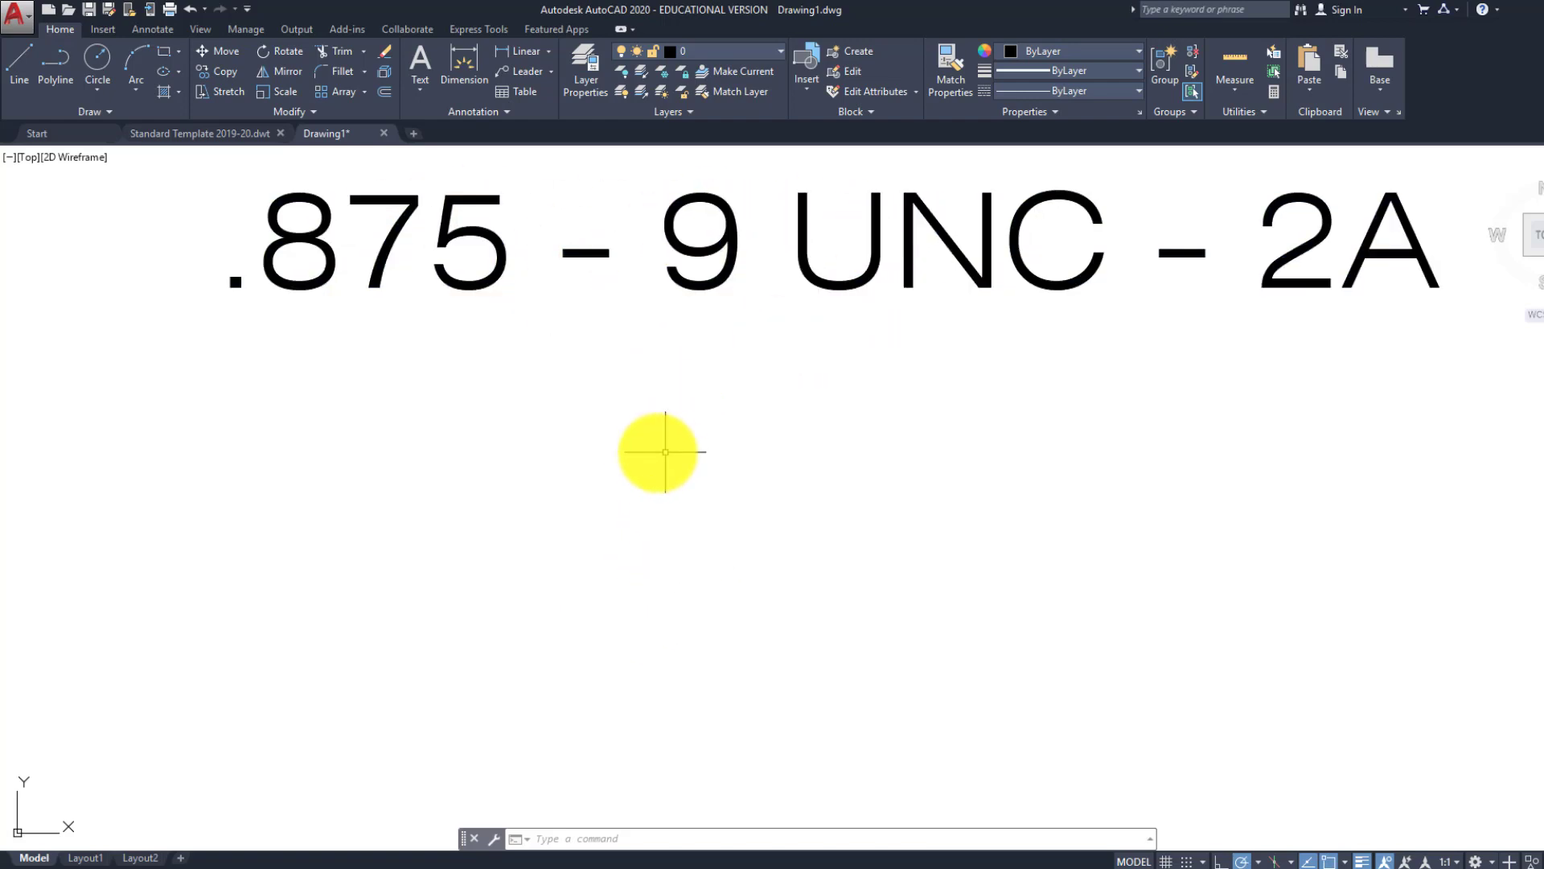
pyautogui.press('Escape')
pyautogui.press('Escape')
pyautogui.press('Escape')
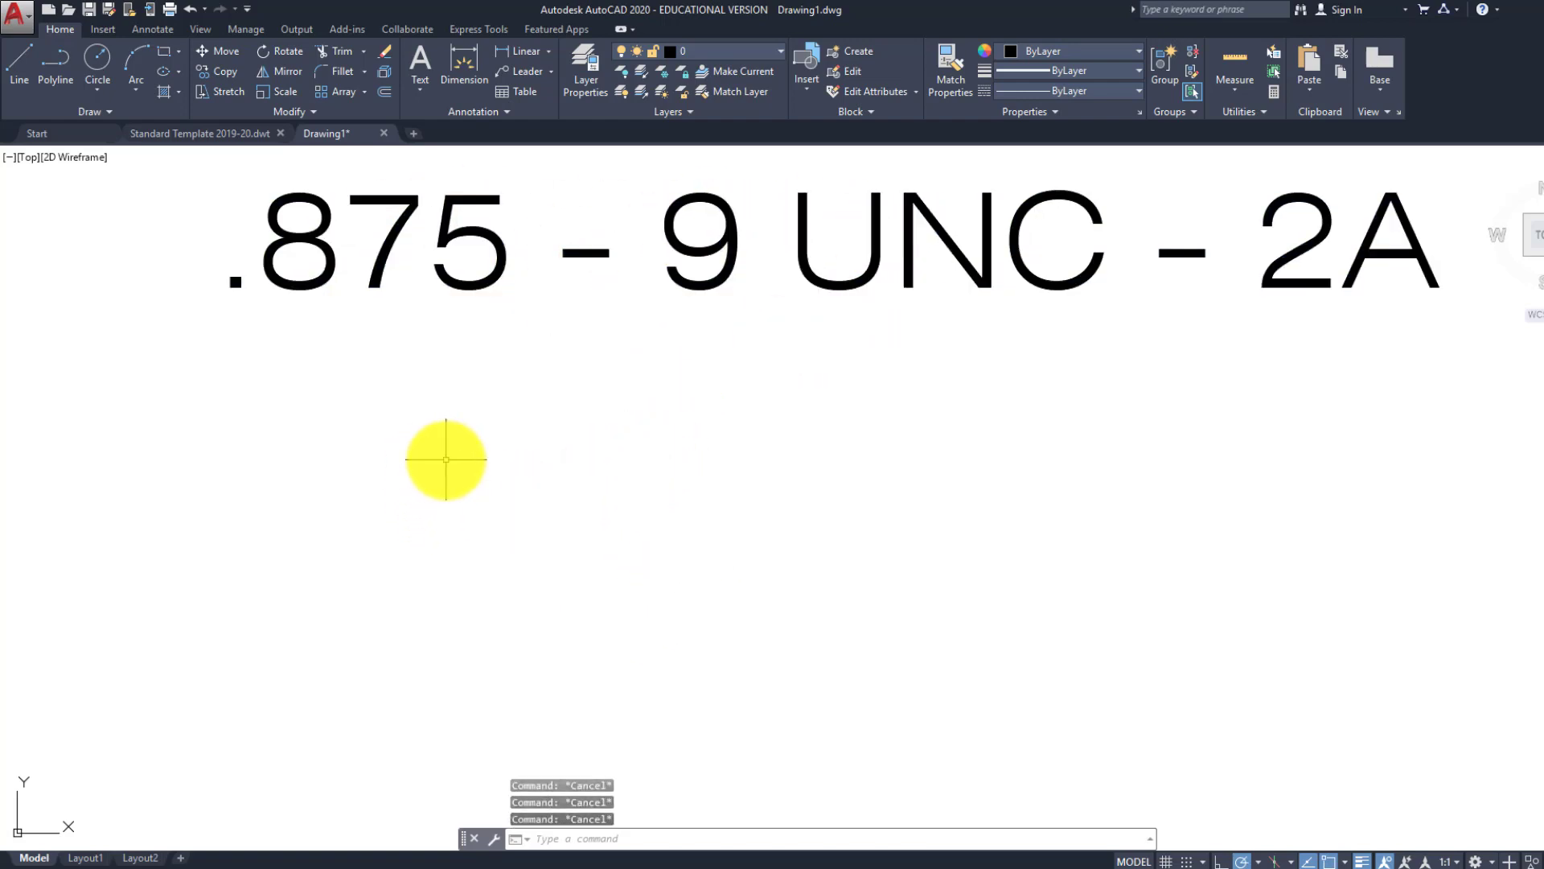
# Draw a horizontal line 1 unit long to the right, continued by a vertical line 0.875 units long going up
pyautogui.write('l')
pyautogui.press('Return')
pyautogui.click(471, 624)
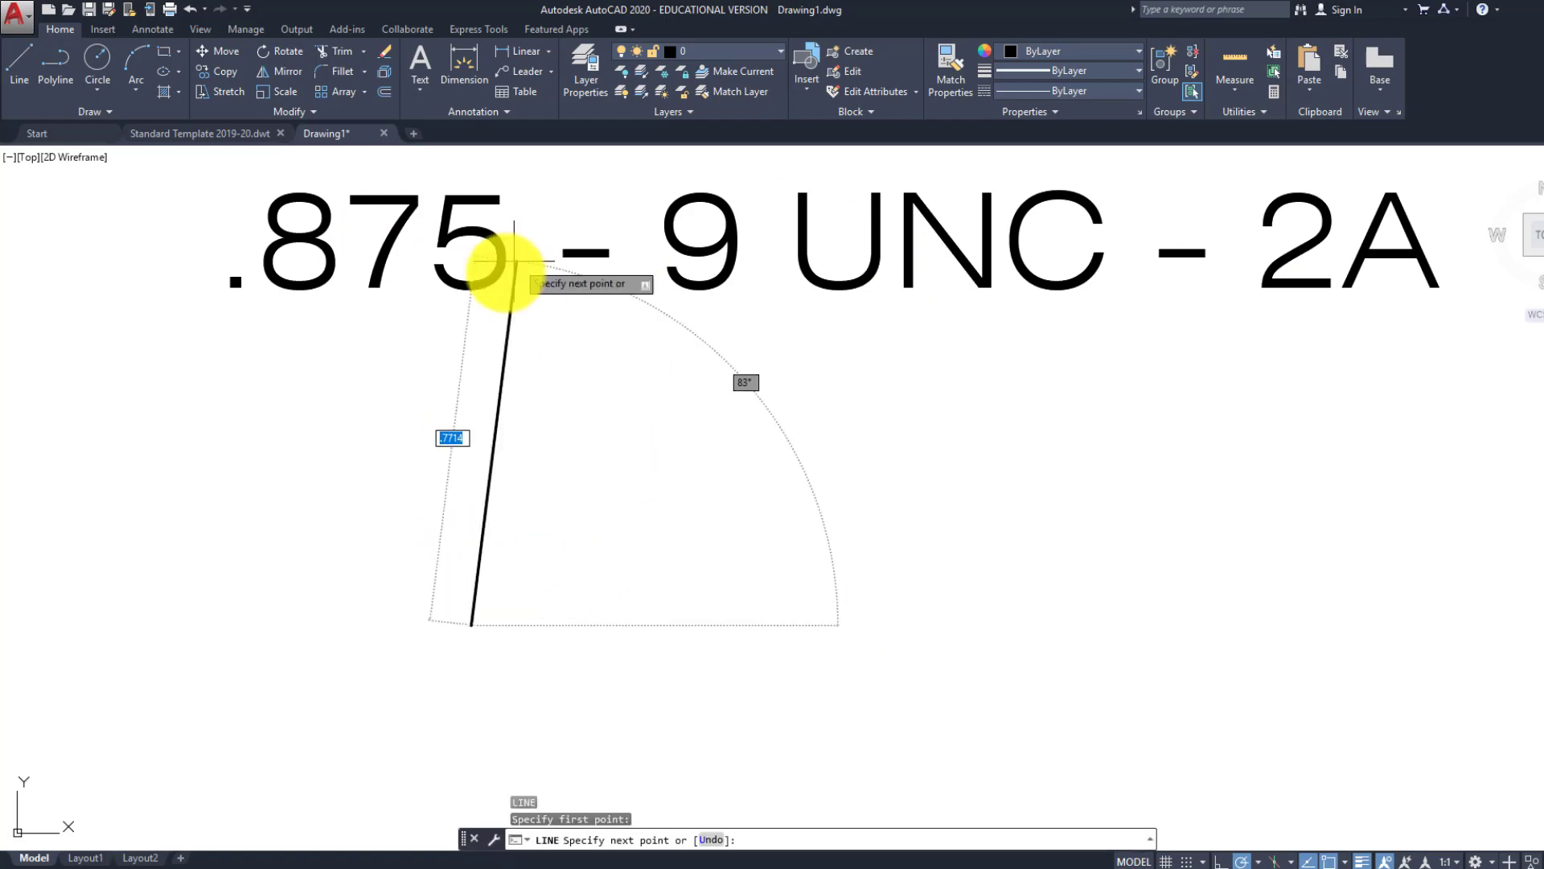
pyautogui.moveTo(1227, 355); pyautogui.dragTo(879, 413, button='middle')
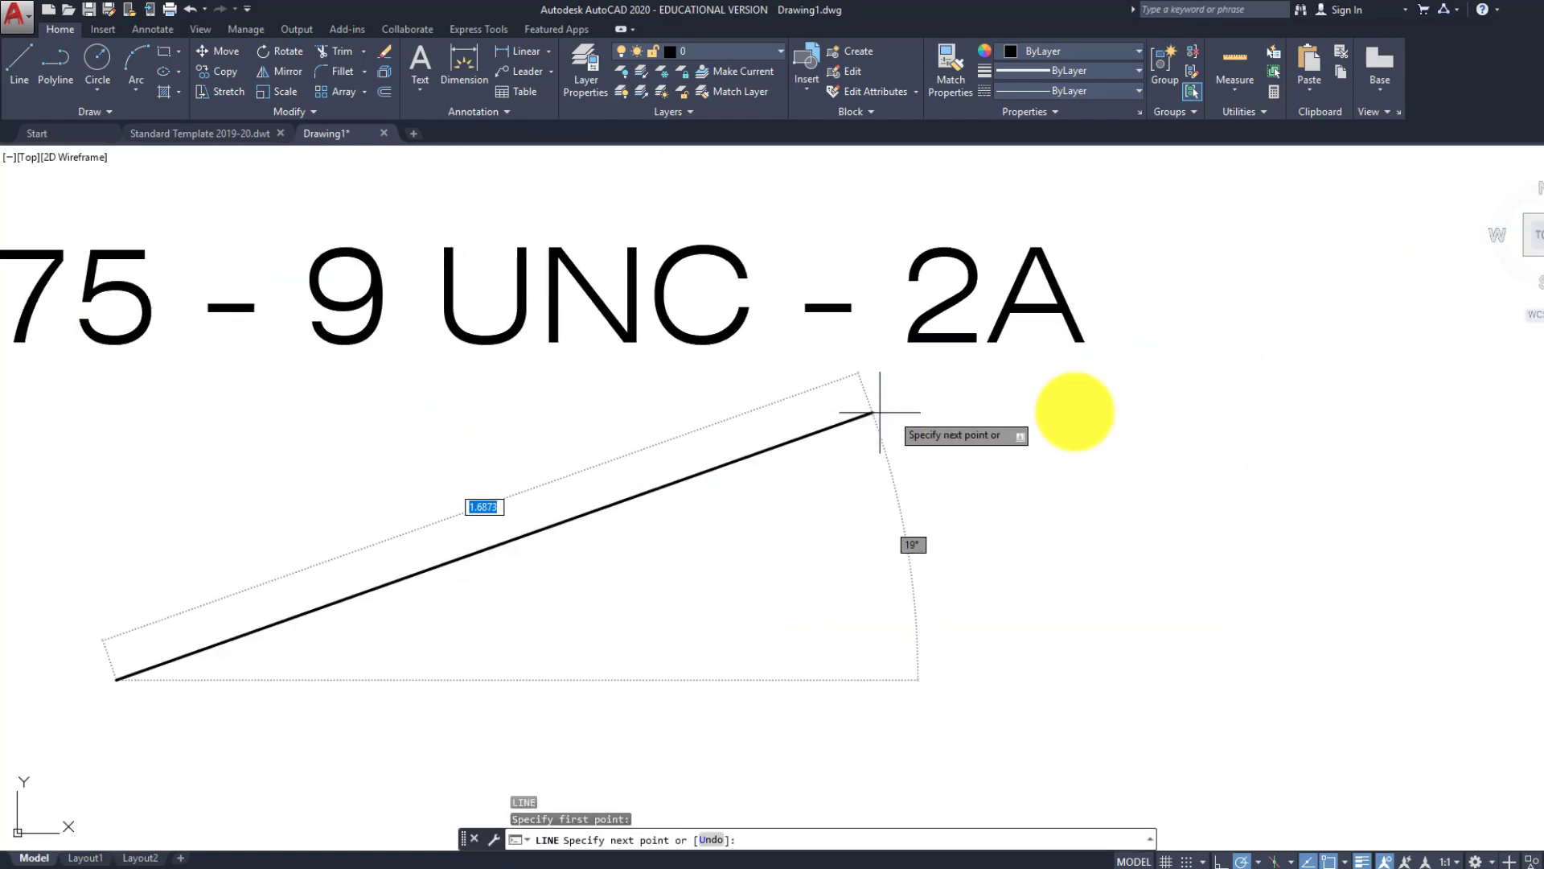
pyautogui.scroll(-5, 1086, 413)
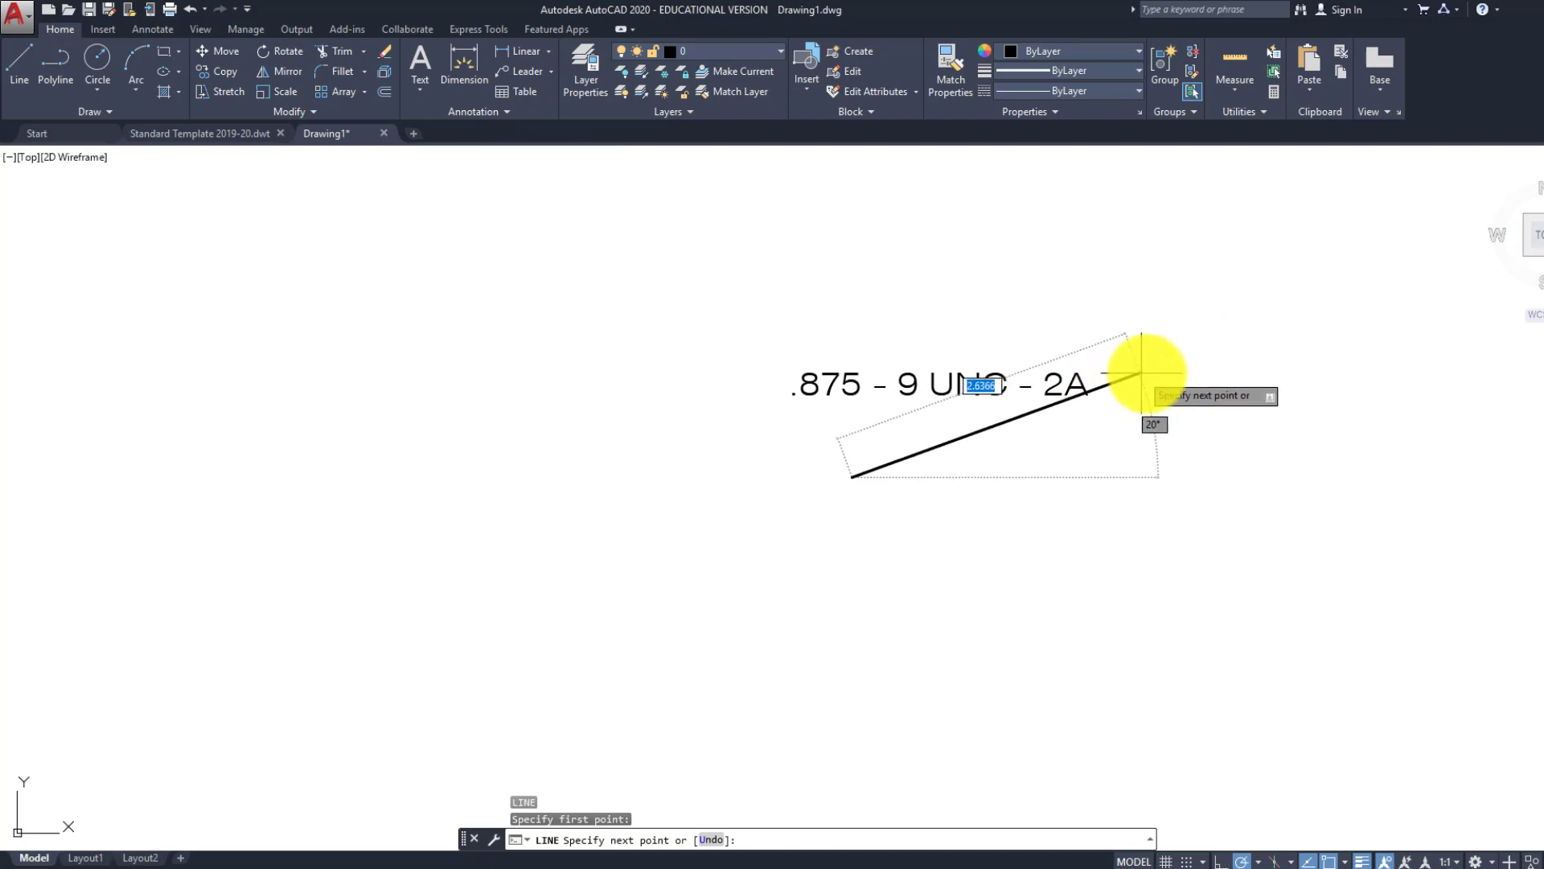
pyautogui.scroll(3, 945, 476)
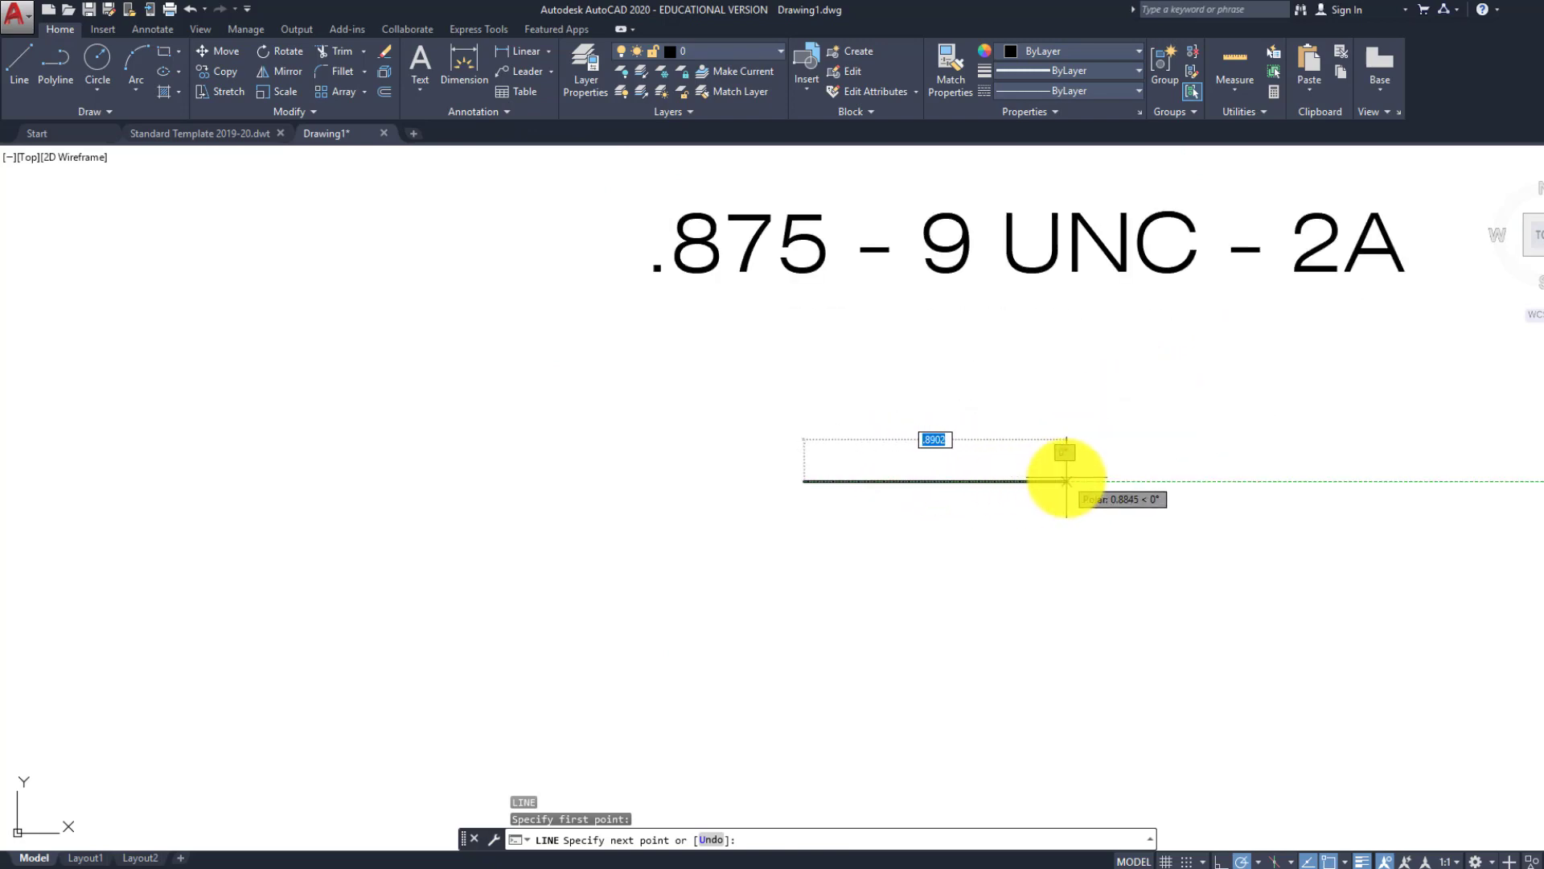
pyautogui.moveTo(1066, 480); pyautogui.dragTo(863, 480, button='middle')
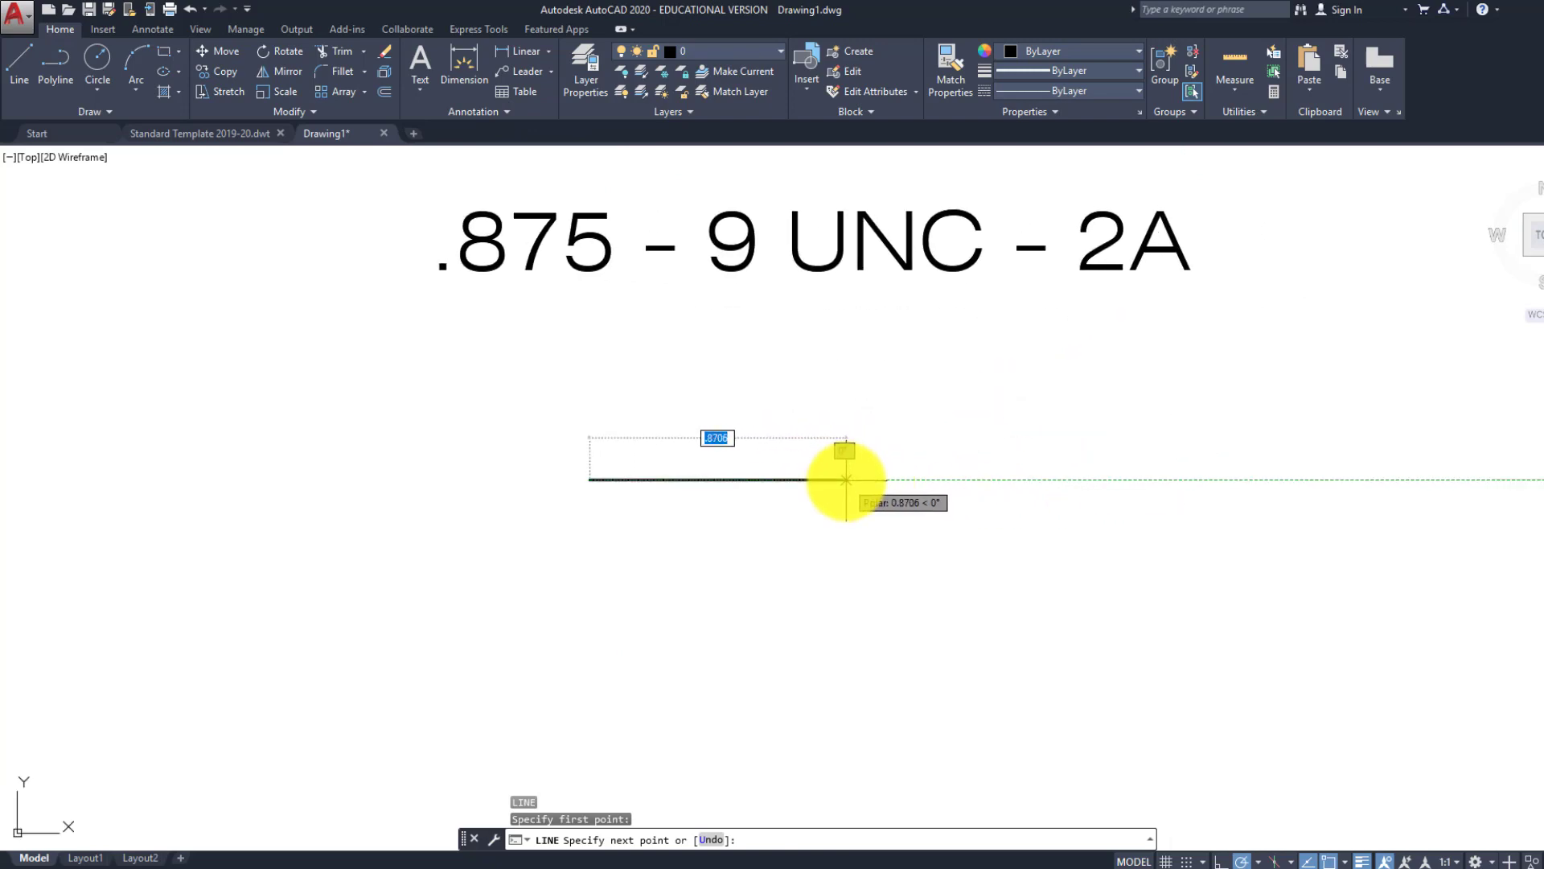
pyautogui.press('Return')
pyautogui.scroll(2, 777, 422)
pyautogui.scroll(-2, 799, 483)
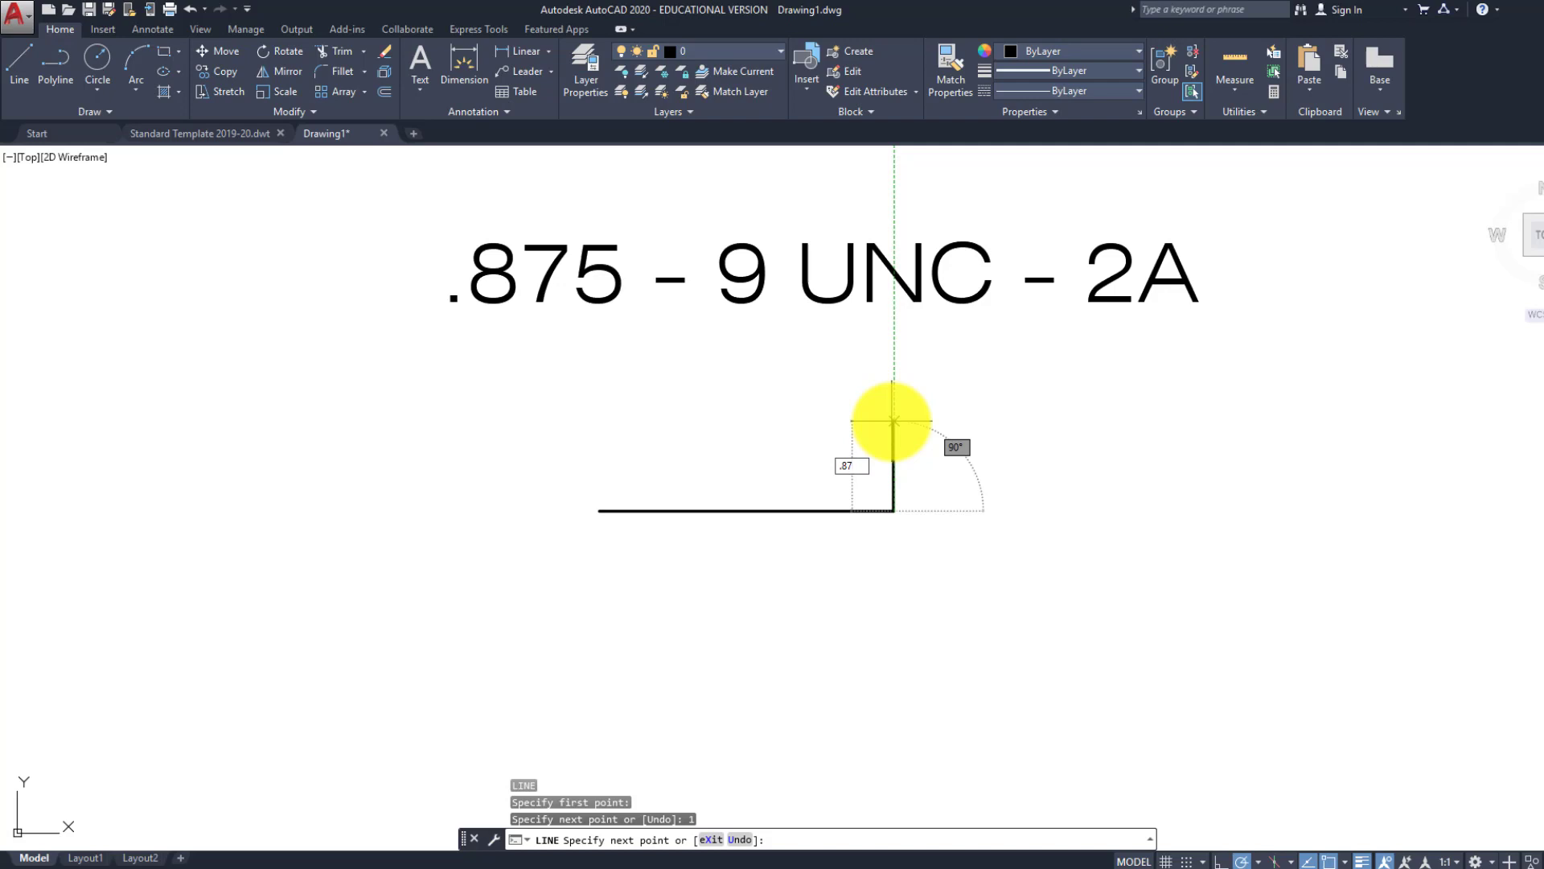
pyautogui.press('Return')
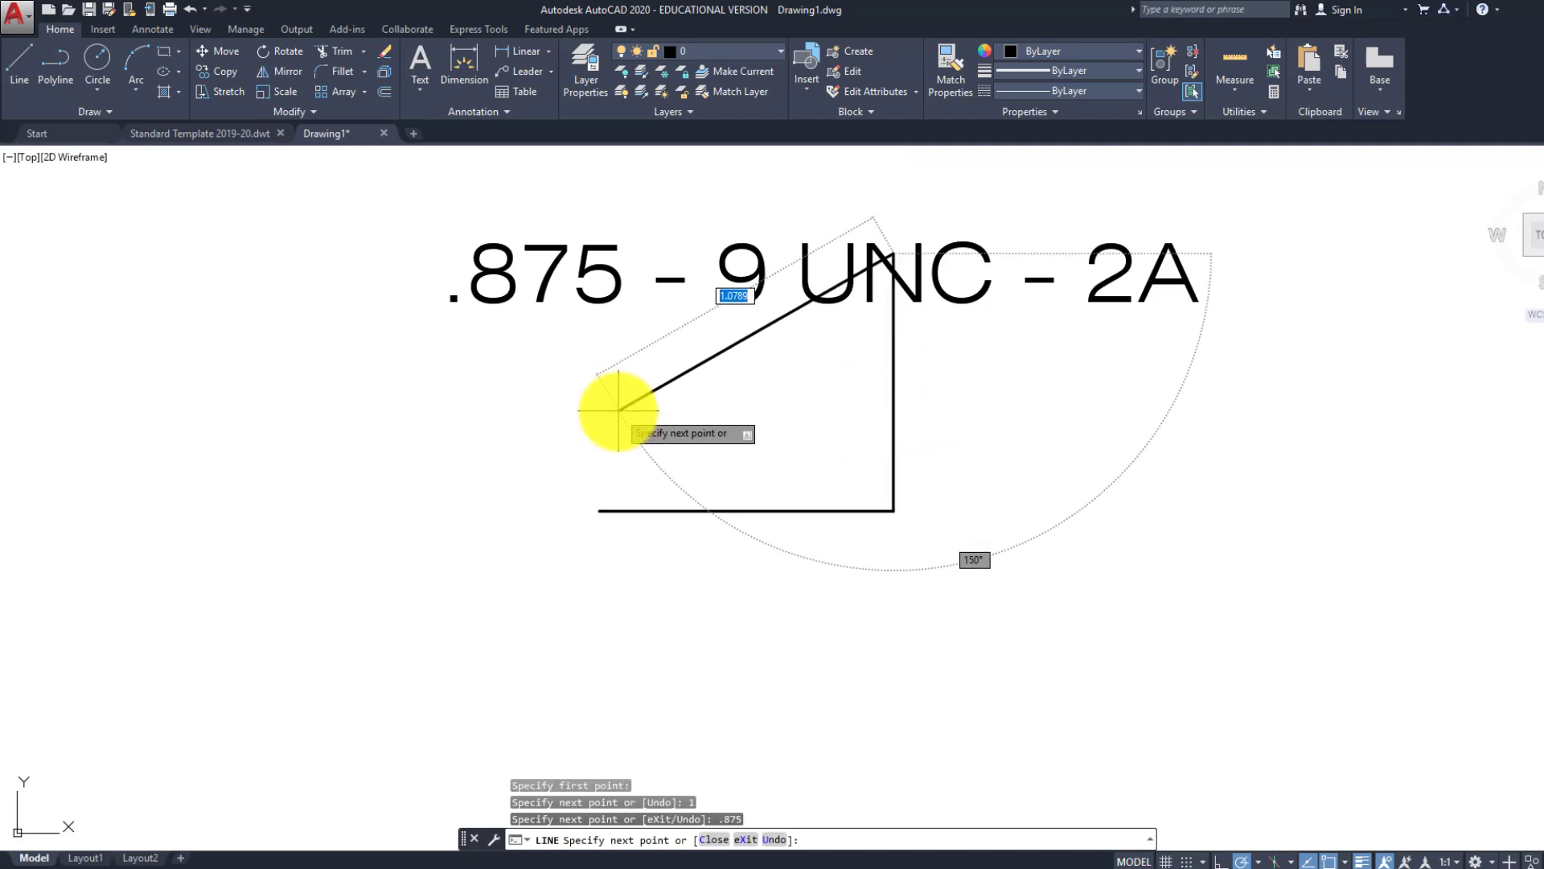
pyautogui.moveTo(600, 380); pyautogui.dragTo(594, 418, button='middle')
pyautogui.press('Escape')
pyautogui.press('Escape')
# Move the two connected lines straight down so they sit clear below the thread note
pyautogui.click(904, 579)
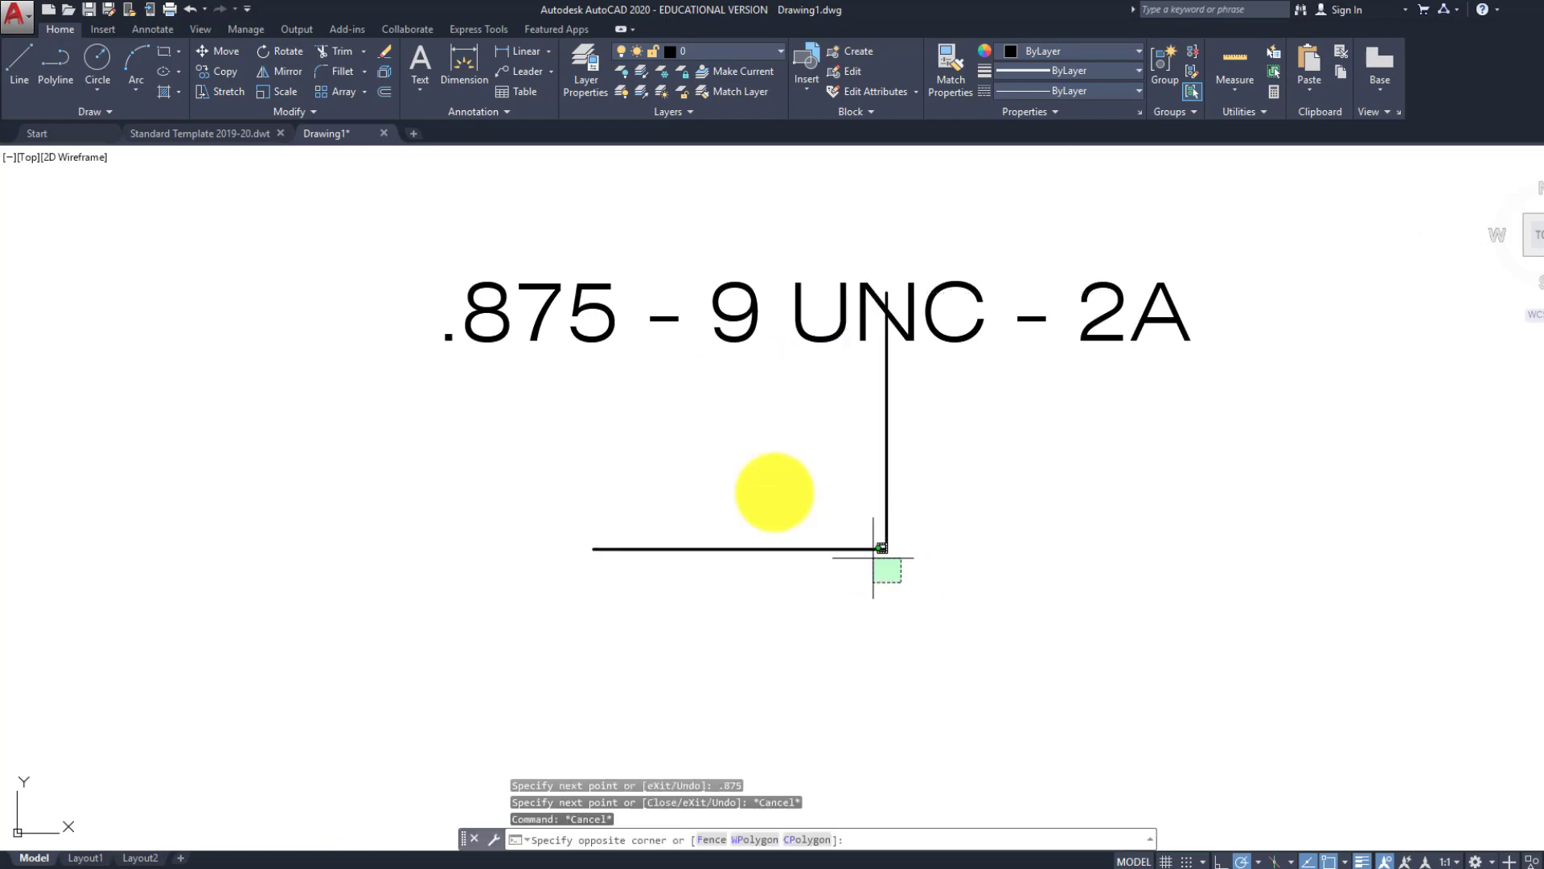
pyautogui.click(775, 491)
pyautogui.press('Return')
pyautogui.click(967, 509)
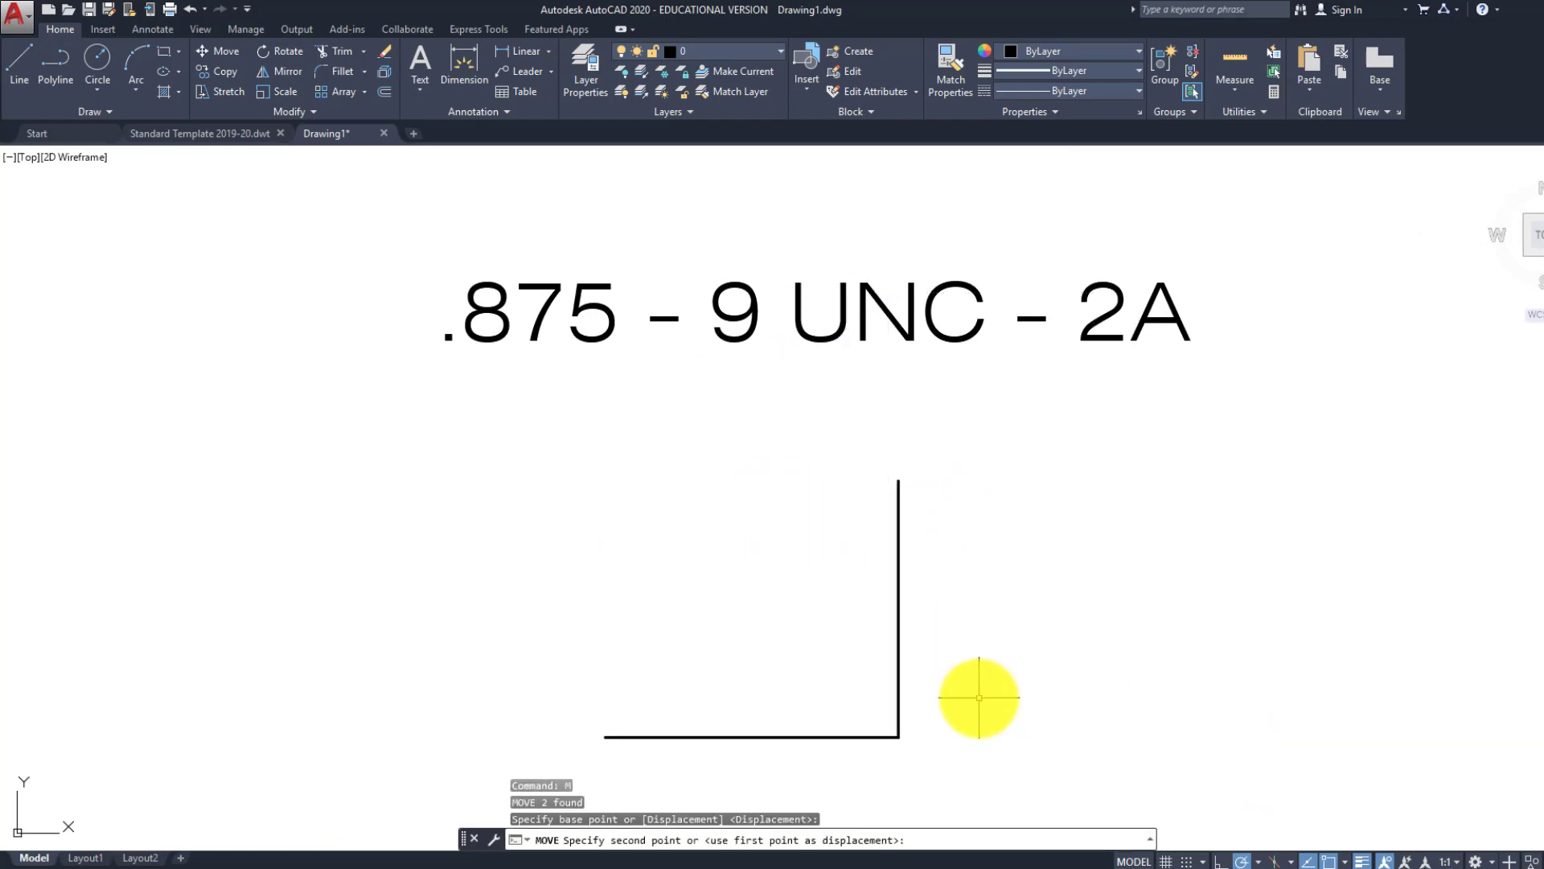
pyautogui.click(979, 696)
pyautogui.moveTo(953, 622); pyautogui.dragTo(942, 487, button='middle')
pyautogui.press('Escape')
# Delete the 1-unit horizontal line at the foot of the vertical line
pyautogui.click(821, 658)
pyautogui.press('Escape')
pyautogui.click(679, 596)
pyautogui.click(636, 642)
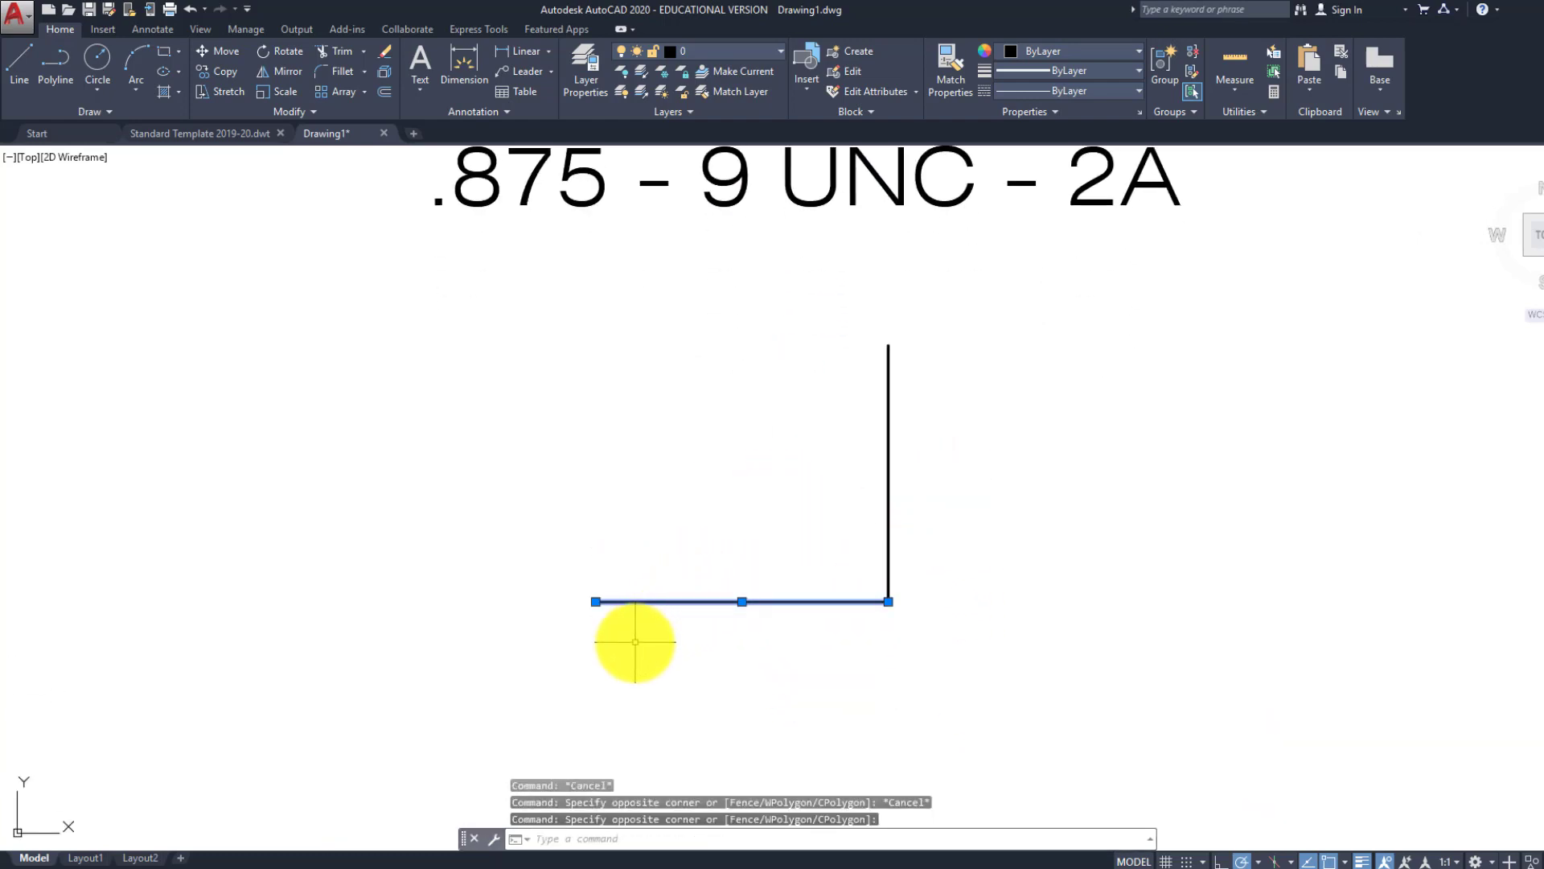
# Draw a line 3 units to the left from the vertical line's lower end and close the outline into a rectangle level with its upper end
pyautogui.write('l')
pyautogui.press('Return')
pyautogui.click(888, 603)
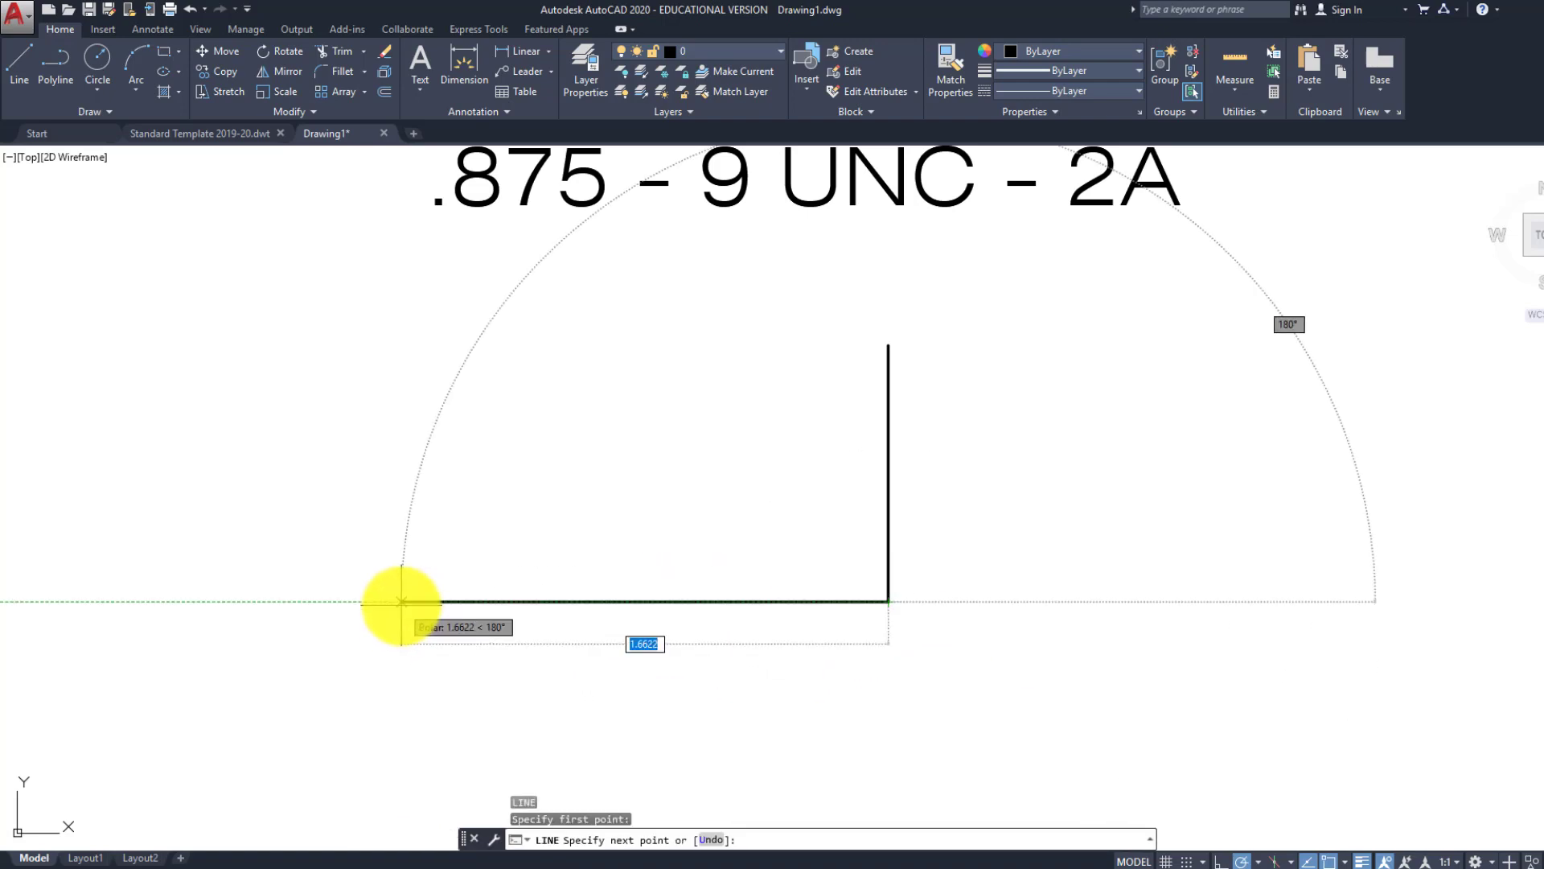
pyautogui.press('Return')
pyautogui.scroll(-4, 406, 603)
pyautogui.moveTo(515, 593); pyautogui.dragTo(800, 598, button='middle')
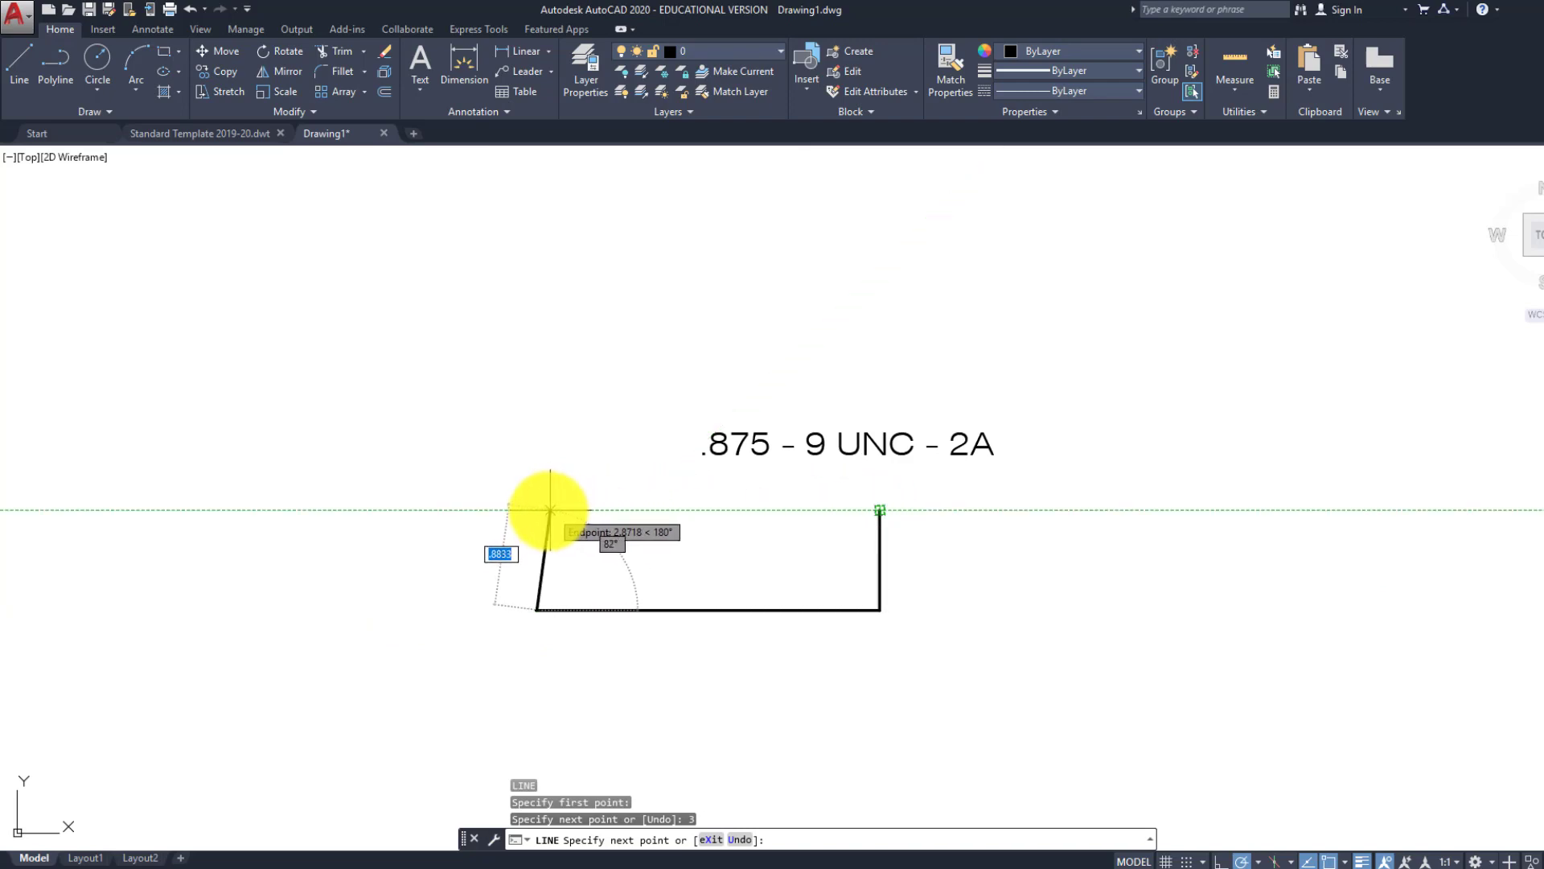
pyautogui.click(538, 510)
pyautogui.press('Escape')
pyautogui.press('Escape')
pyautogui.press('Escape')
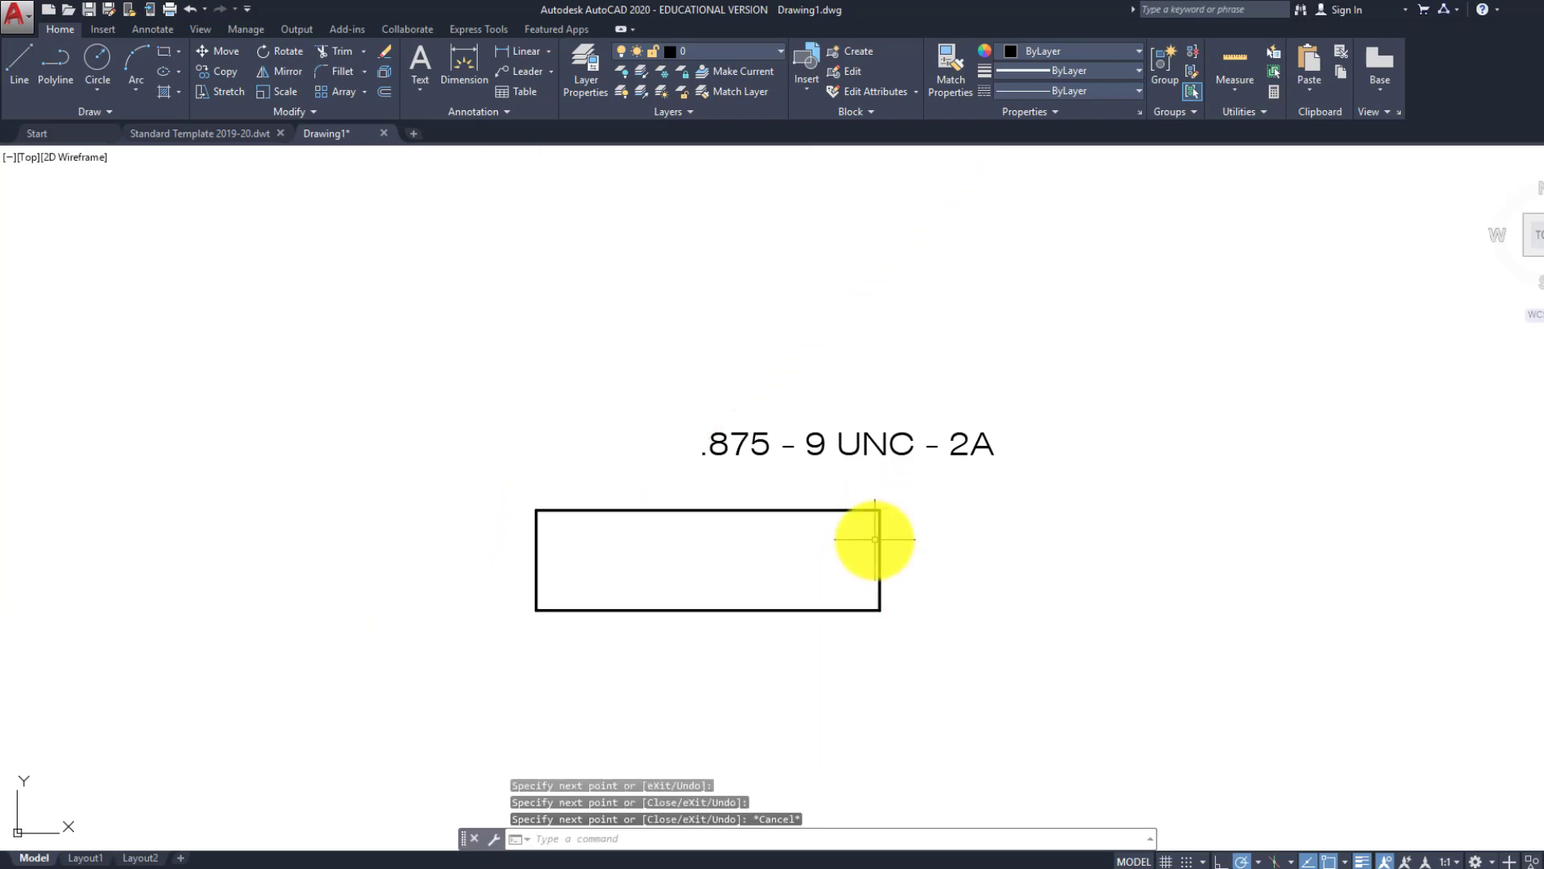
# Move the thread note up and left so it sits roughly centred above the rectangle
pyautogui.scroll(4, 871, 539)
pyautogui.scroll(-3, 872, 534)
pyautogui.moveTo(873, 534); pyautogui.dragTo(922, 482, button='middle')
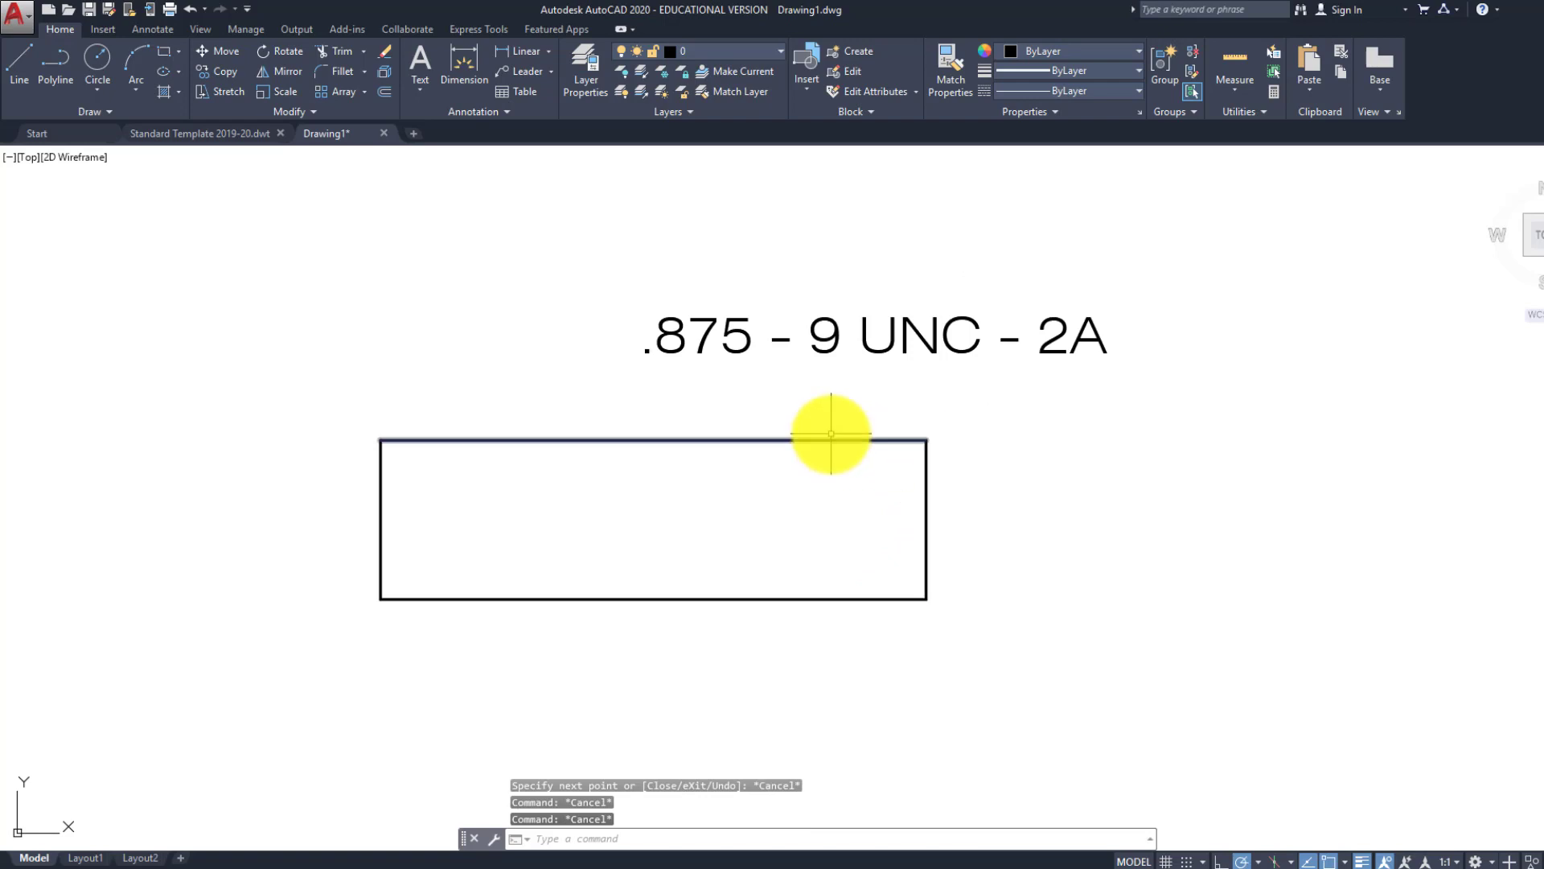
pyautogui.click(801, 322)
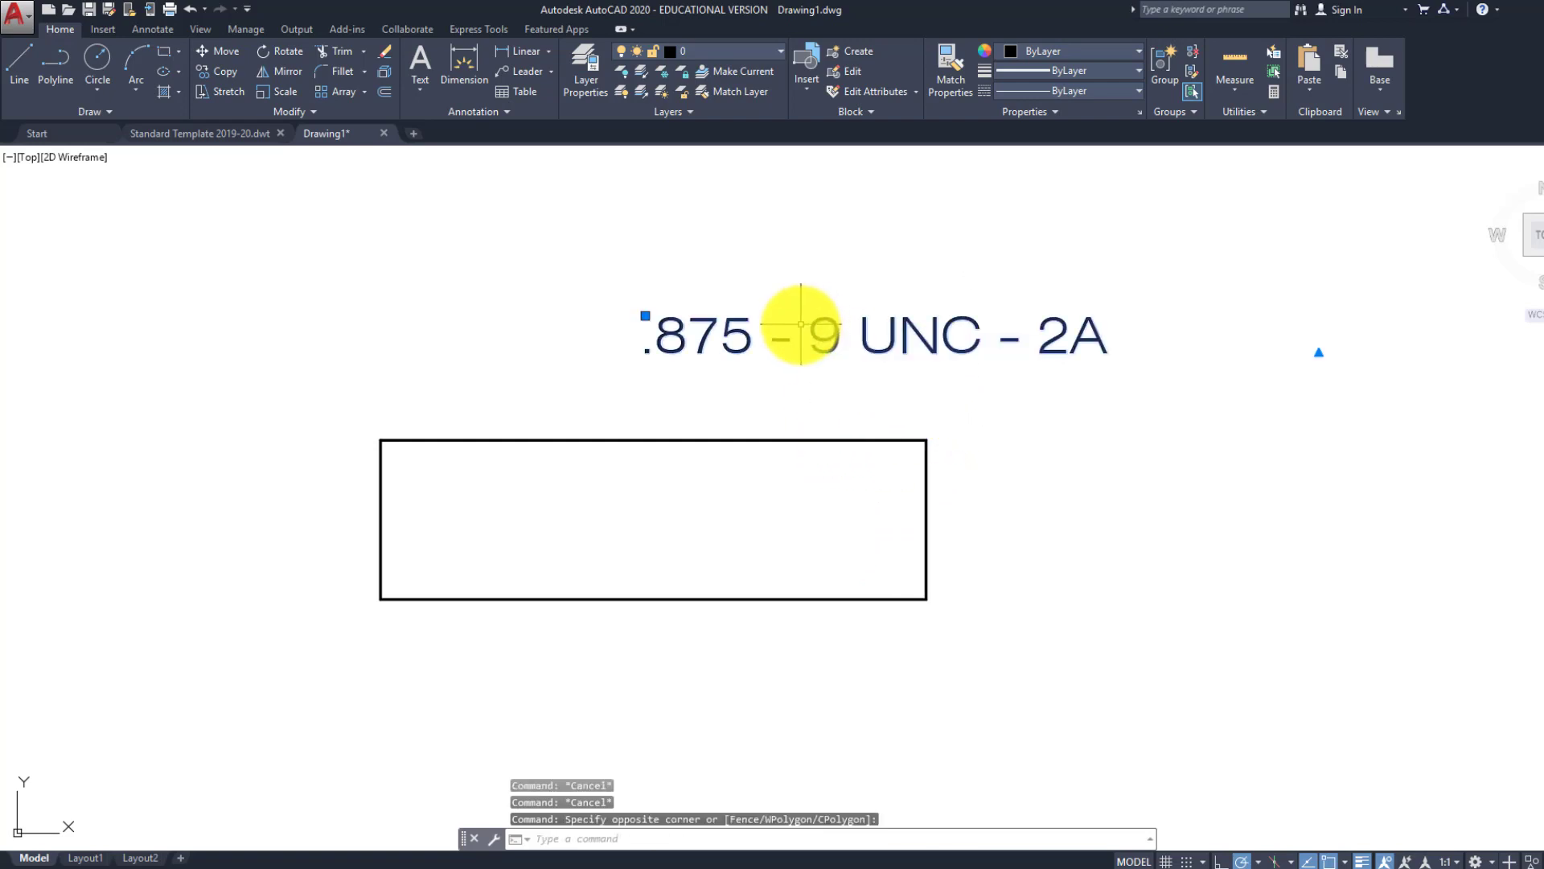
pyautogui.write('m')
pyautogui.press('space')
pyautogui.click(902, 377)
pyautogui.click(667, 288)
pyautogui.press('Escape')
pyautogui.press('Escape')
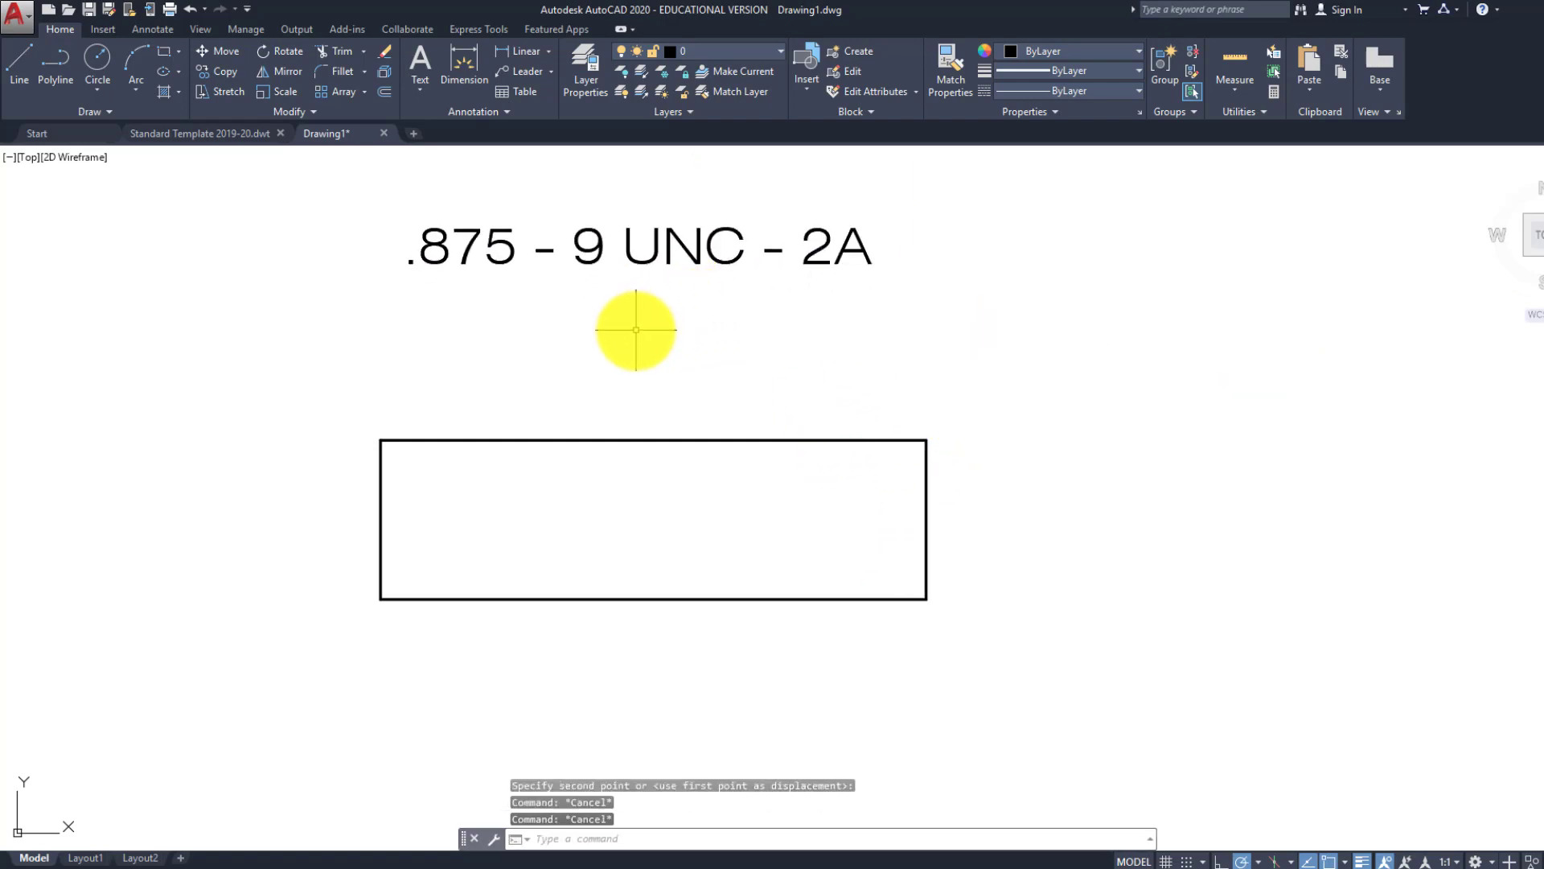
pyautogui.click(589, 257)
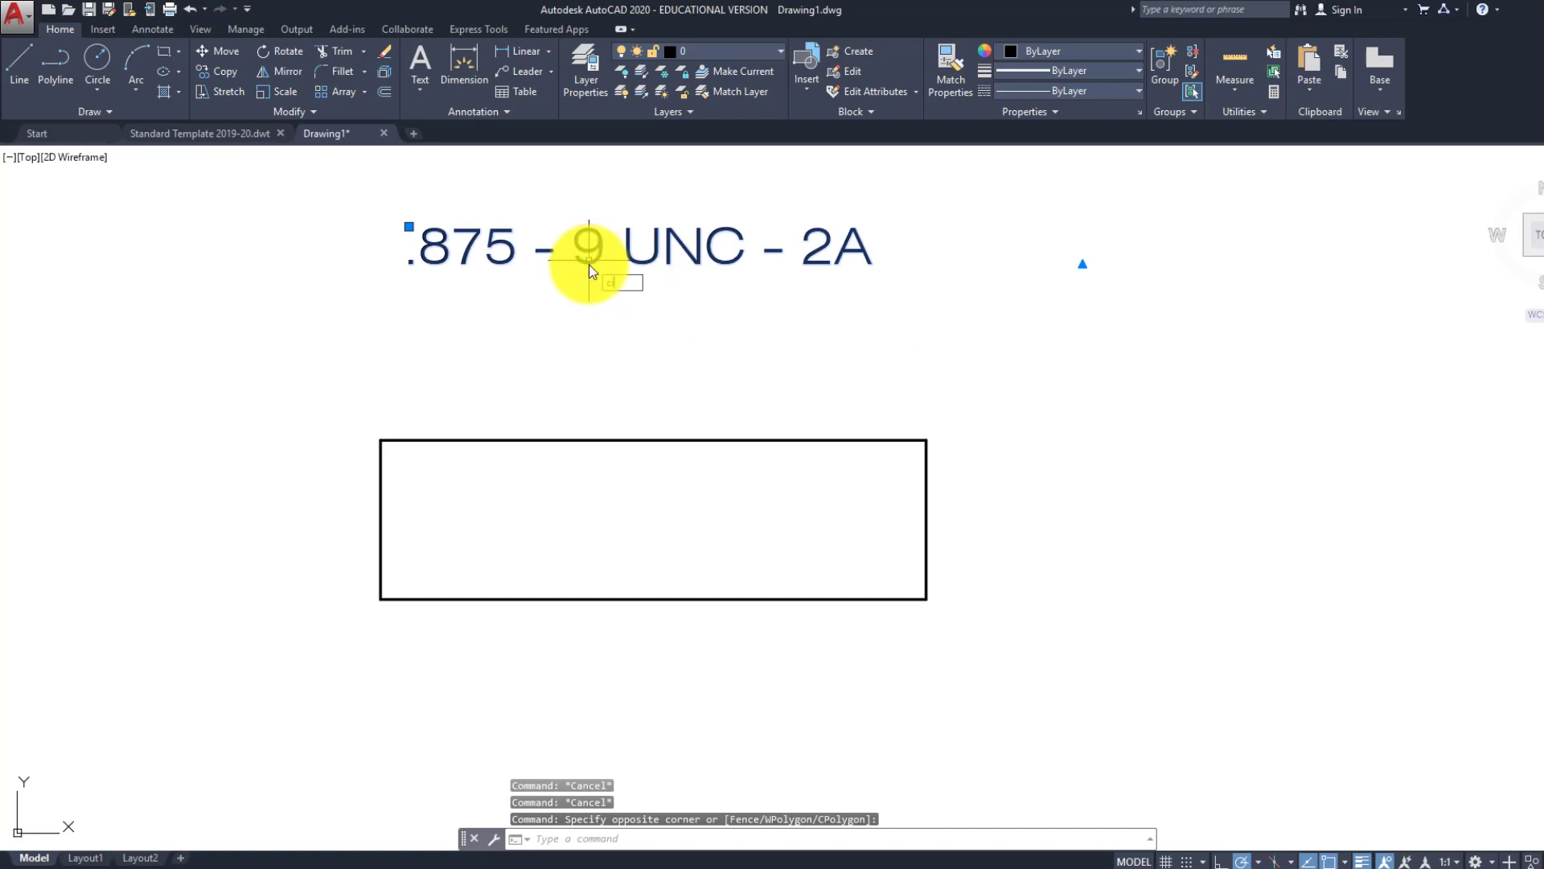
pyautogui.write('CIo')
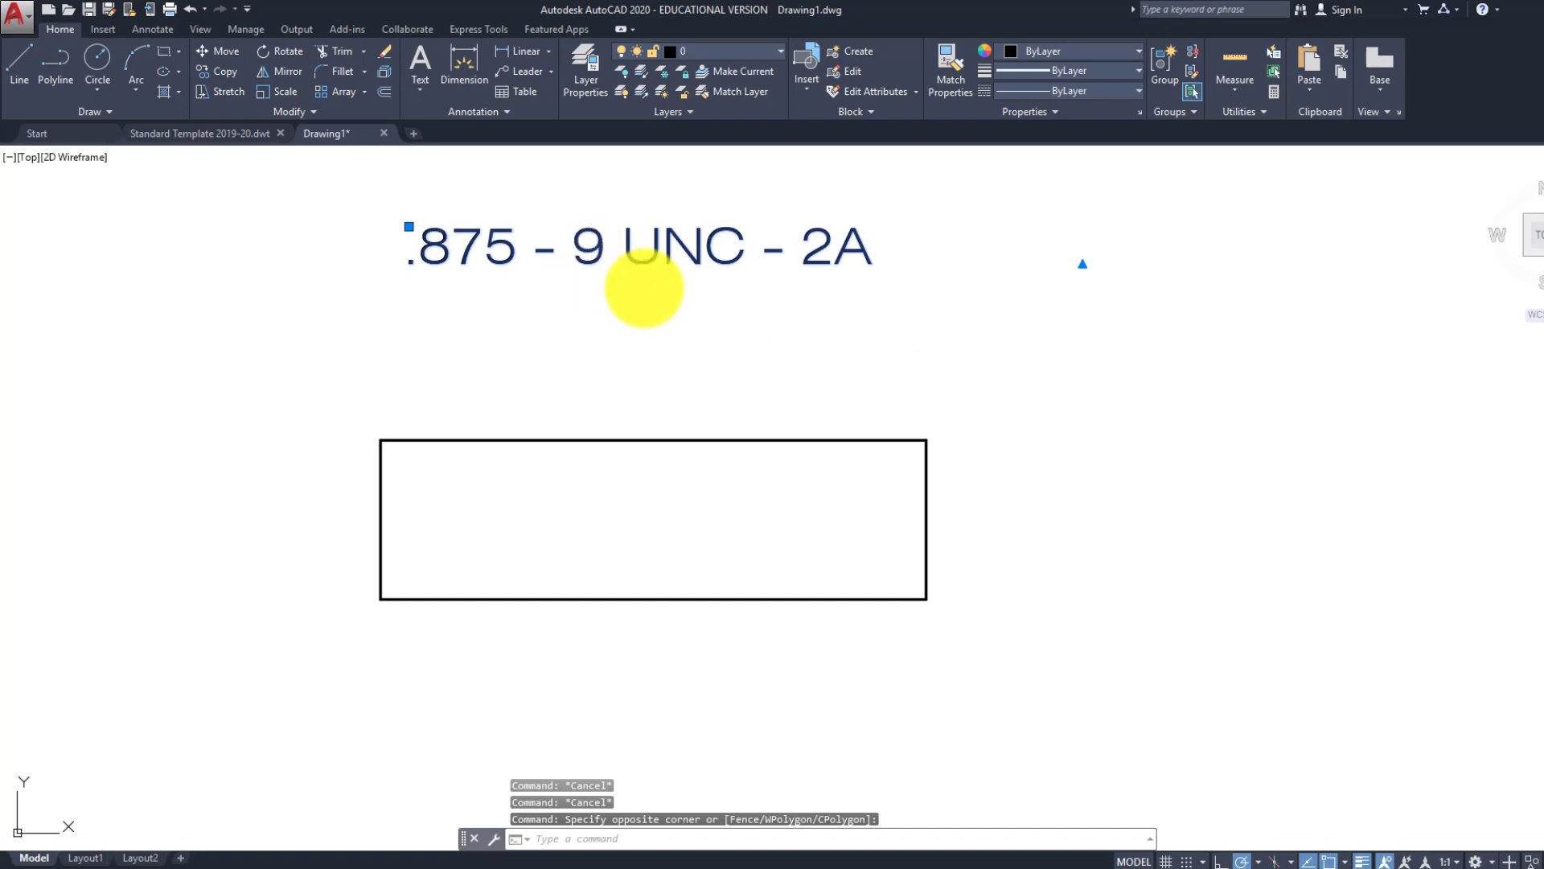
pyautogui.press('Return')
pyautogui.press('Escape')
pyautogui.press('Escape')
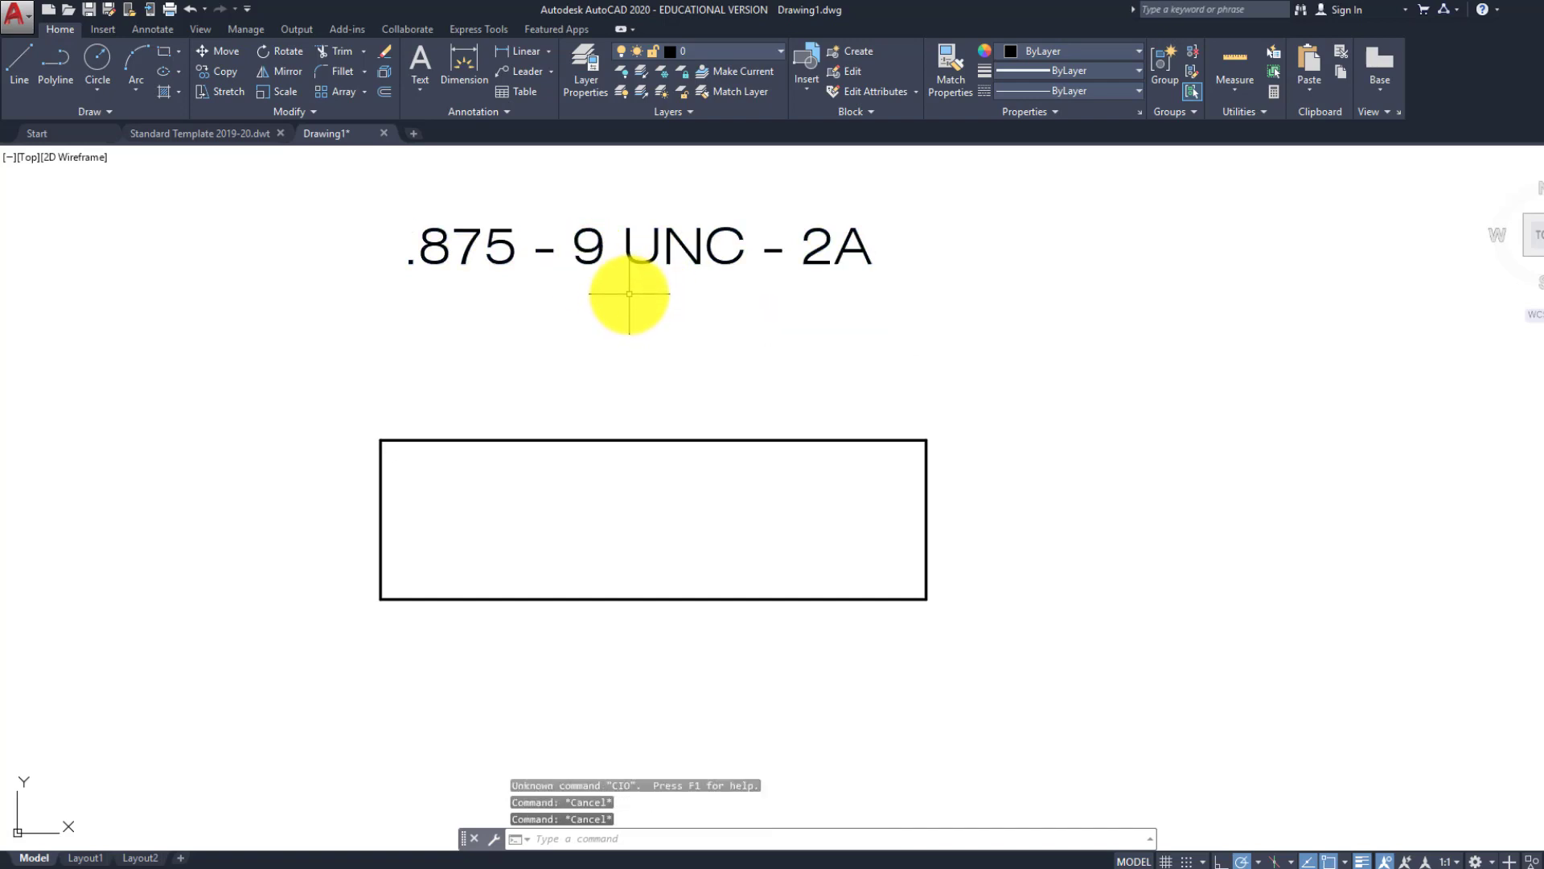
# Copy the thread note straight down by about 0.5 units, placing it between the original and the rectangle
pyautogui.press('Return')
pyautogui.click(662, 303)
pyautogui.click(586, 231)
pyautogui.click(665, 253)
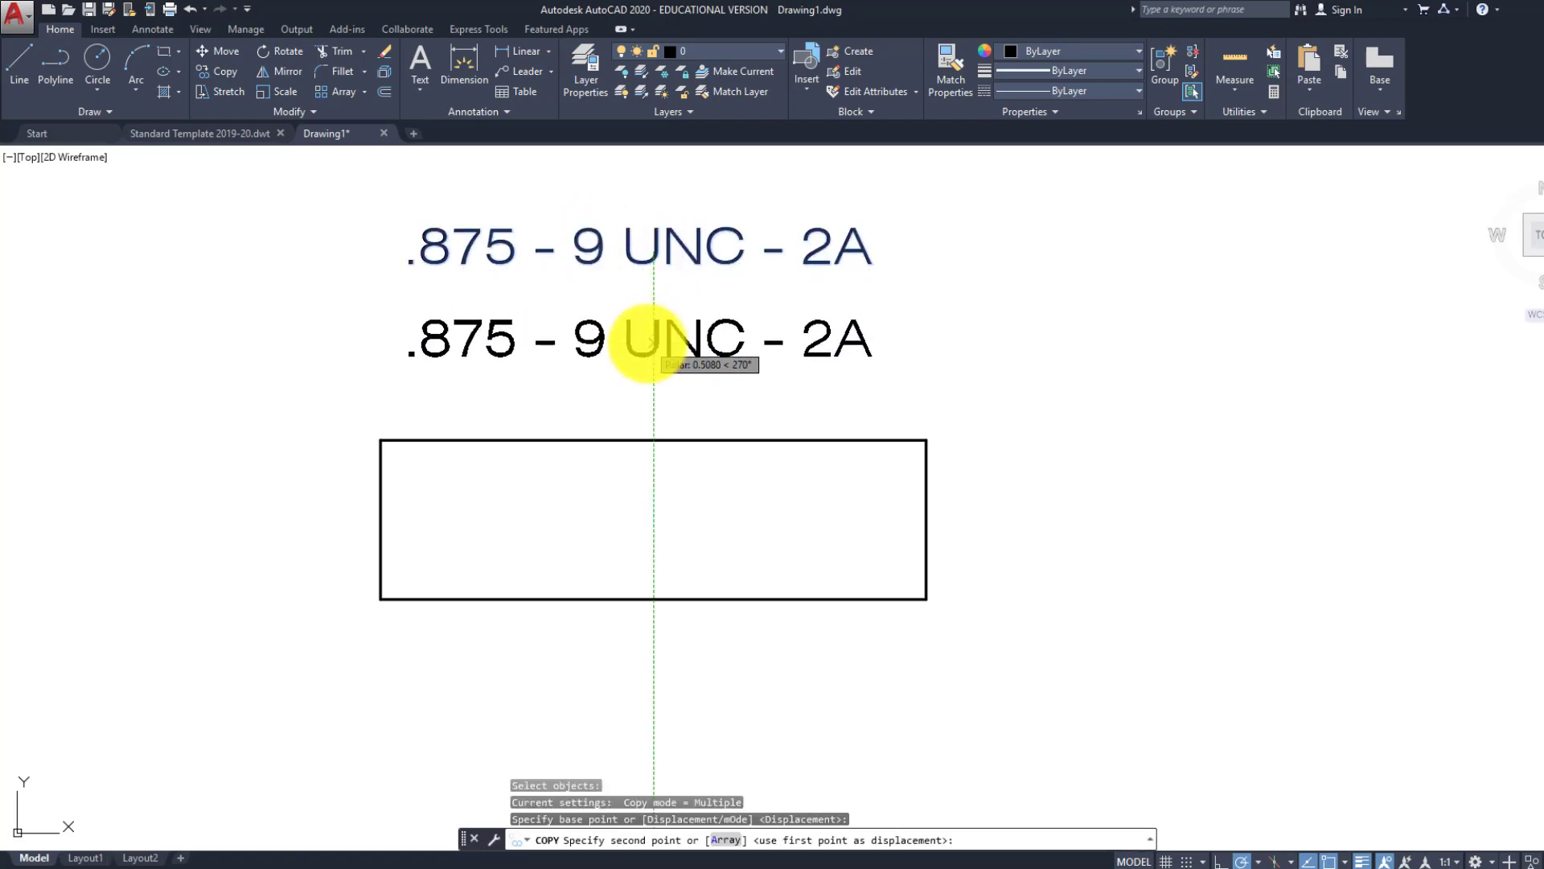
pyautogui.click(665, 346)
pyautogui.press('Escape')
# Replace the copied note's text with "pitch = 1/9", with 1/9 stacked as a fraction
pyautogui.doubleClick(665, 346)
pyautogui.moveTo(869, 345); pyautogui.dragTo(103, 305)
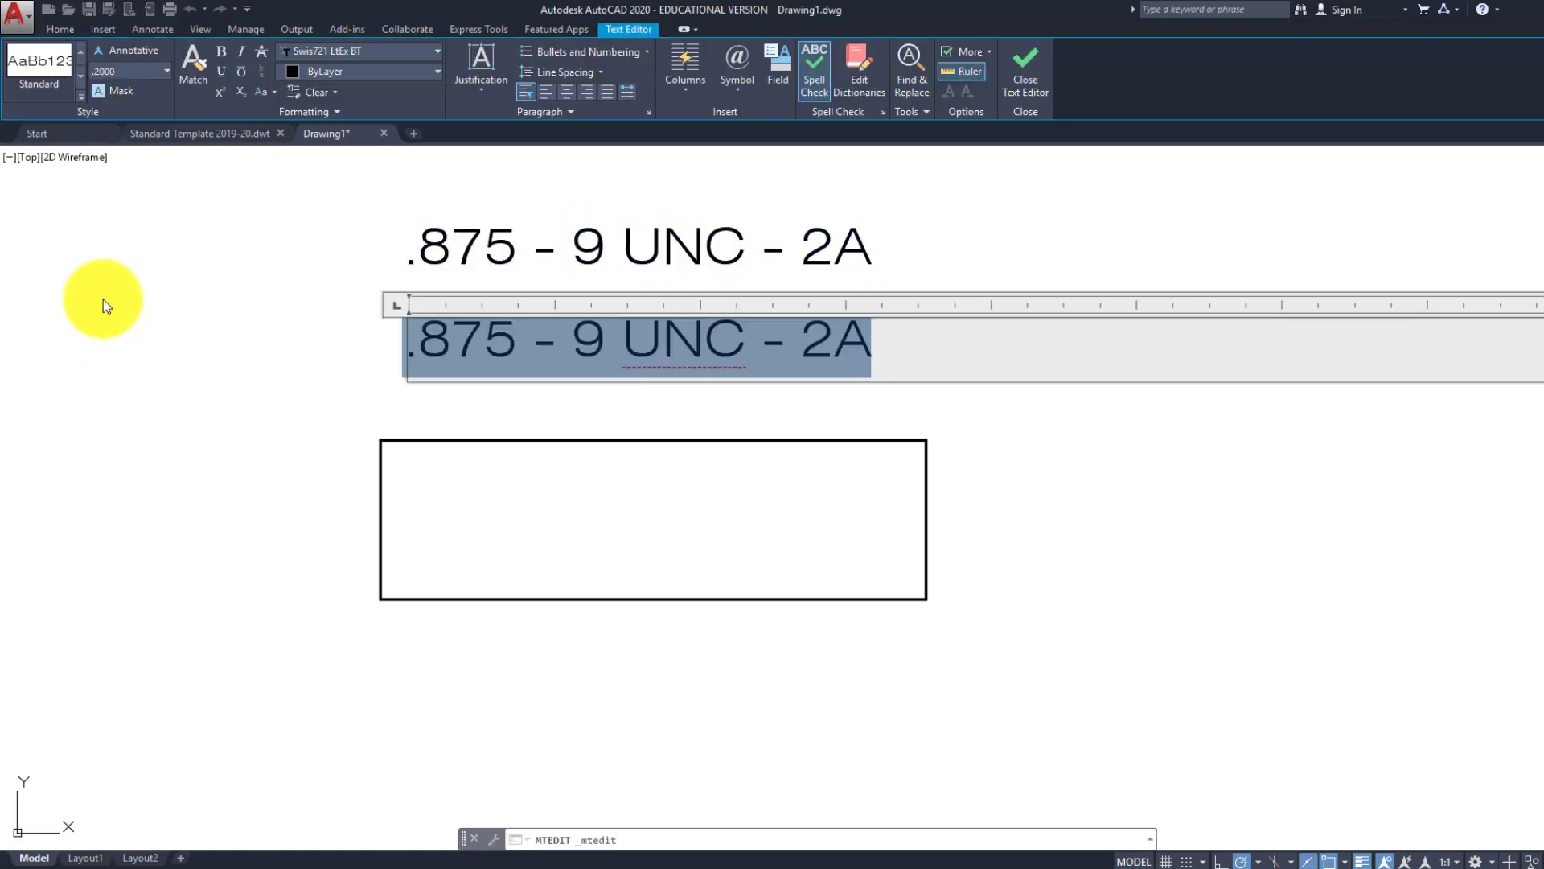
pyautogui.write('pitch')
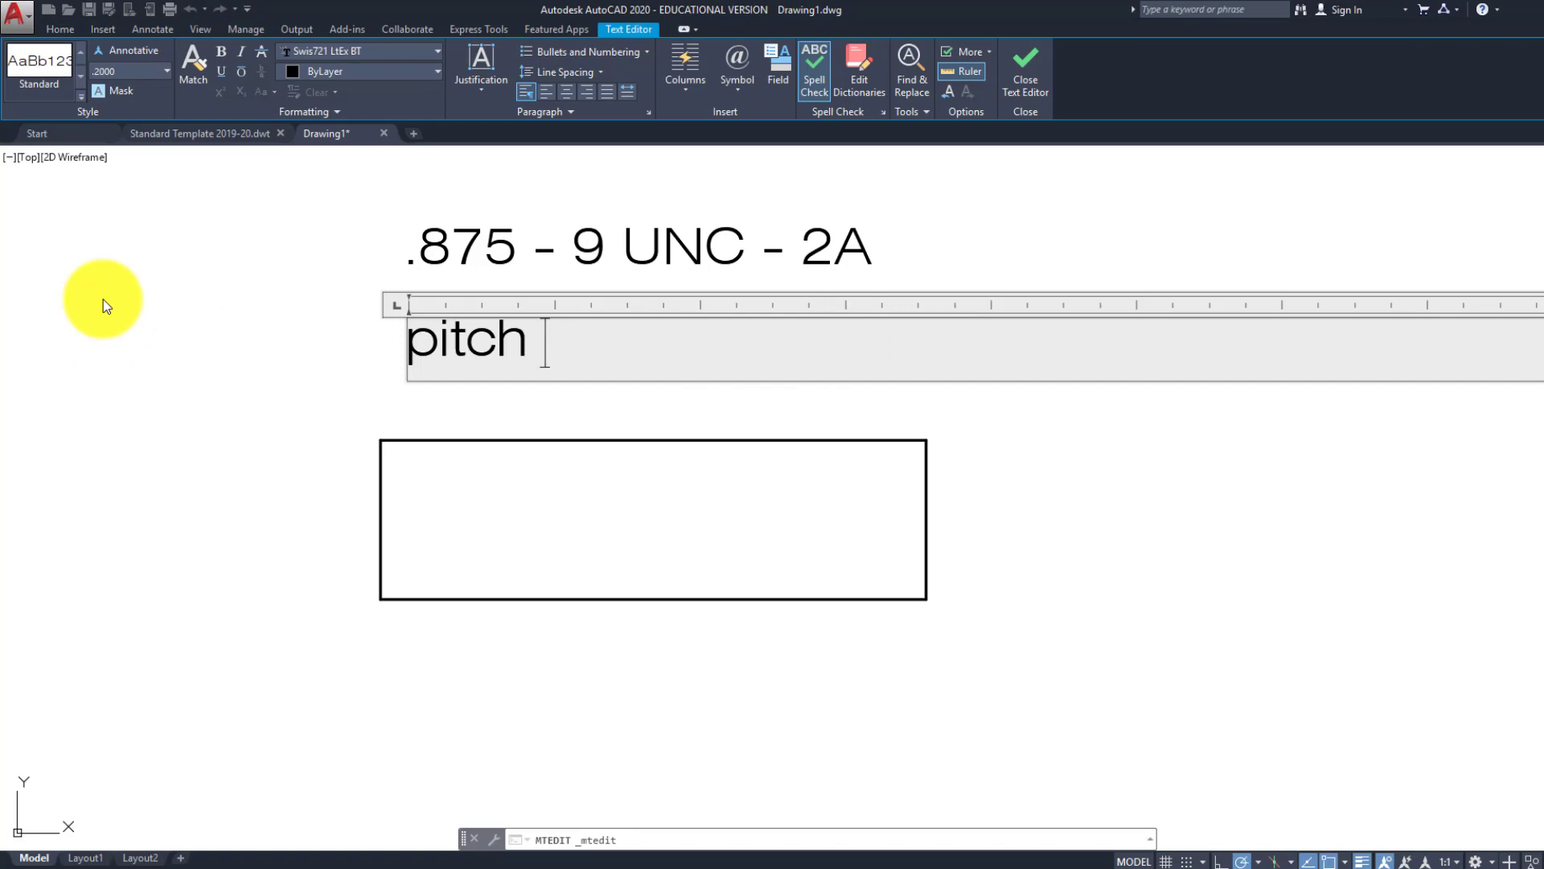
pyautogui.write(' = 1/')
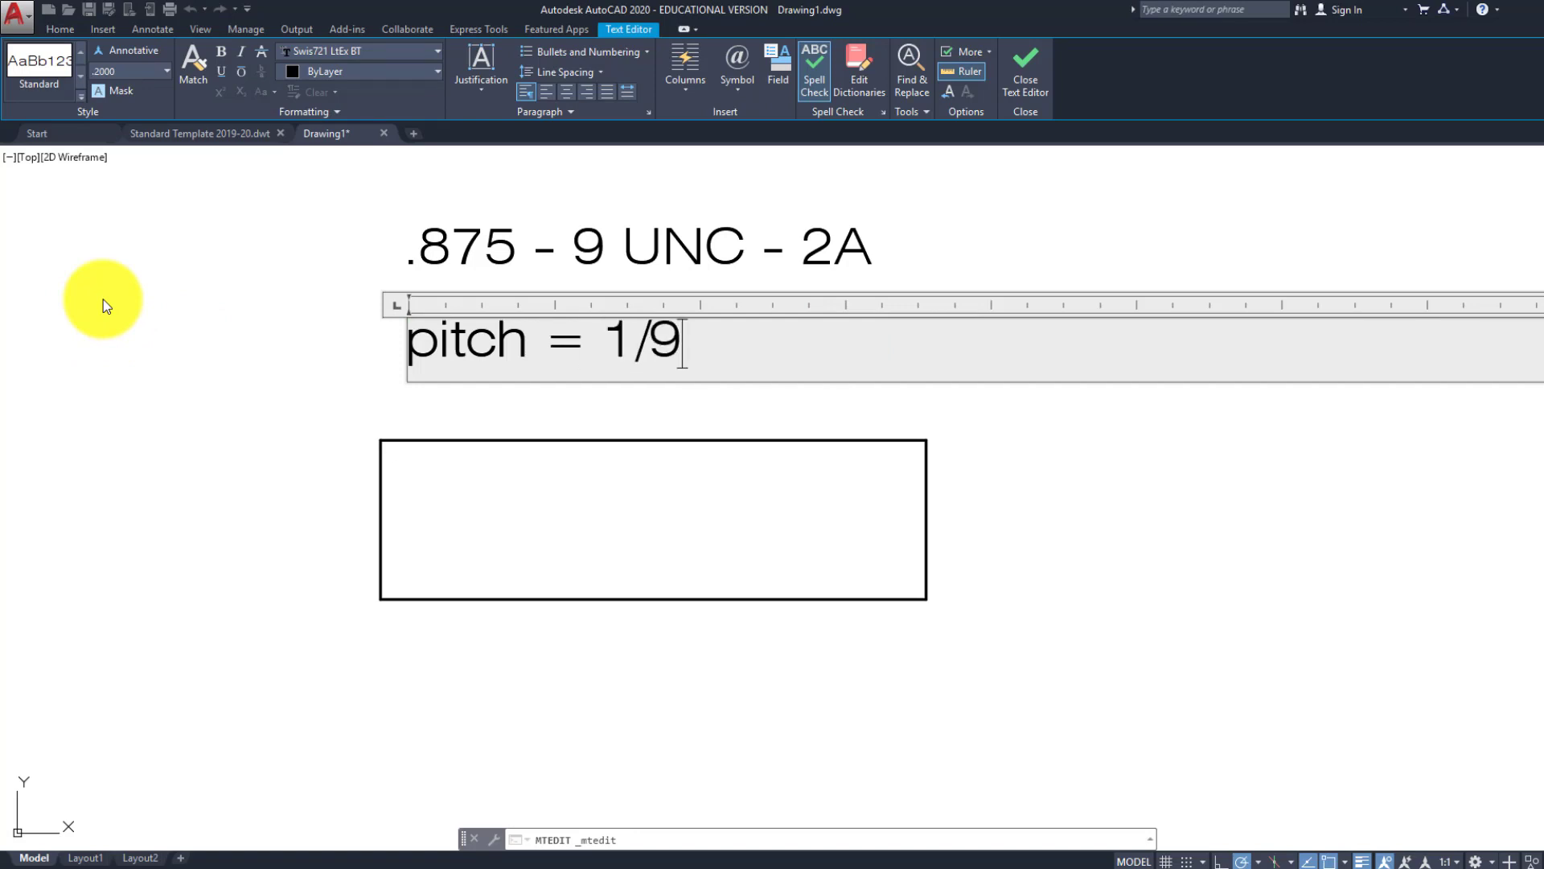
pyautogui.write('9')
pyautogui.press('Return')
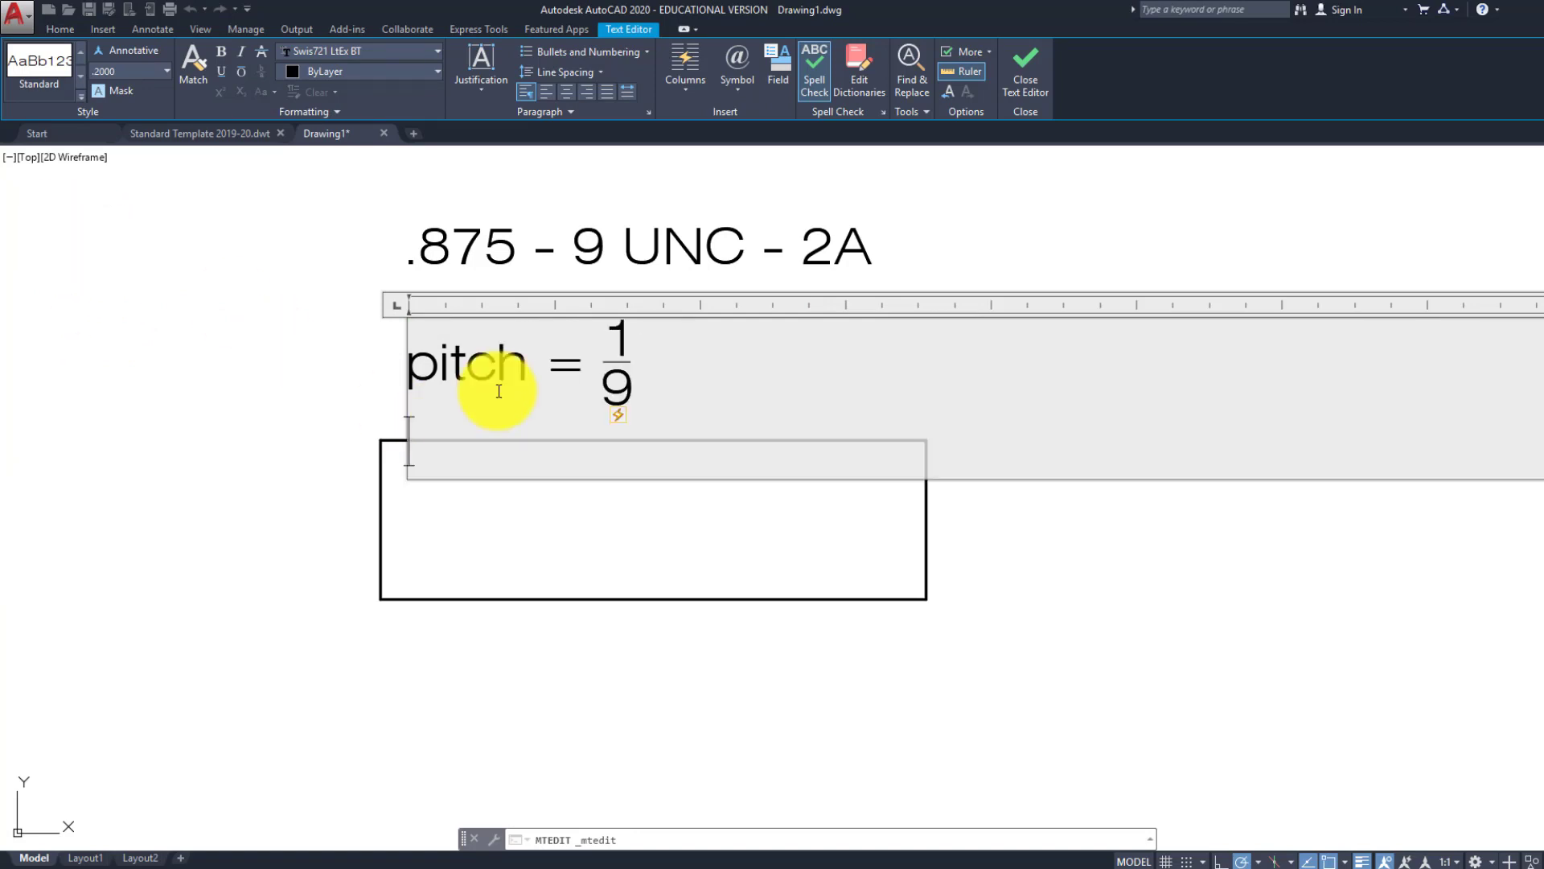
pyautogui.click(344, 373)
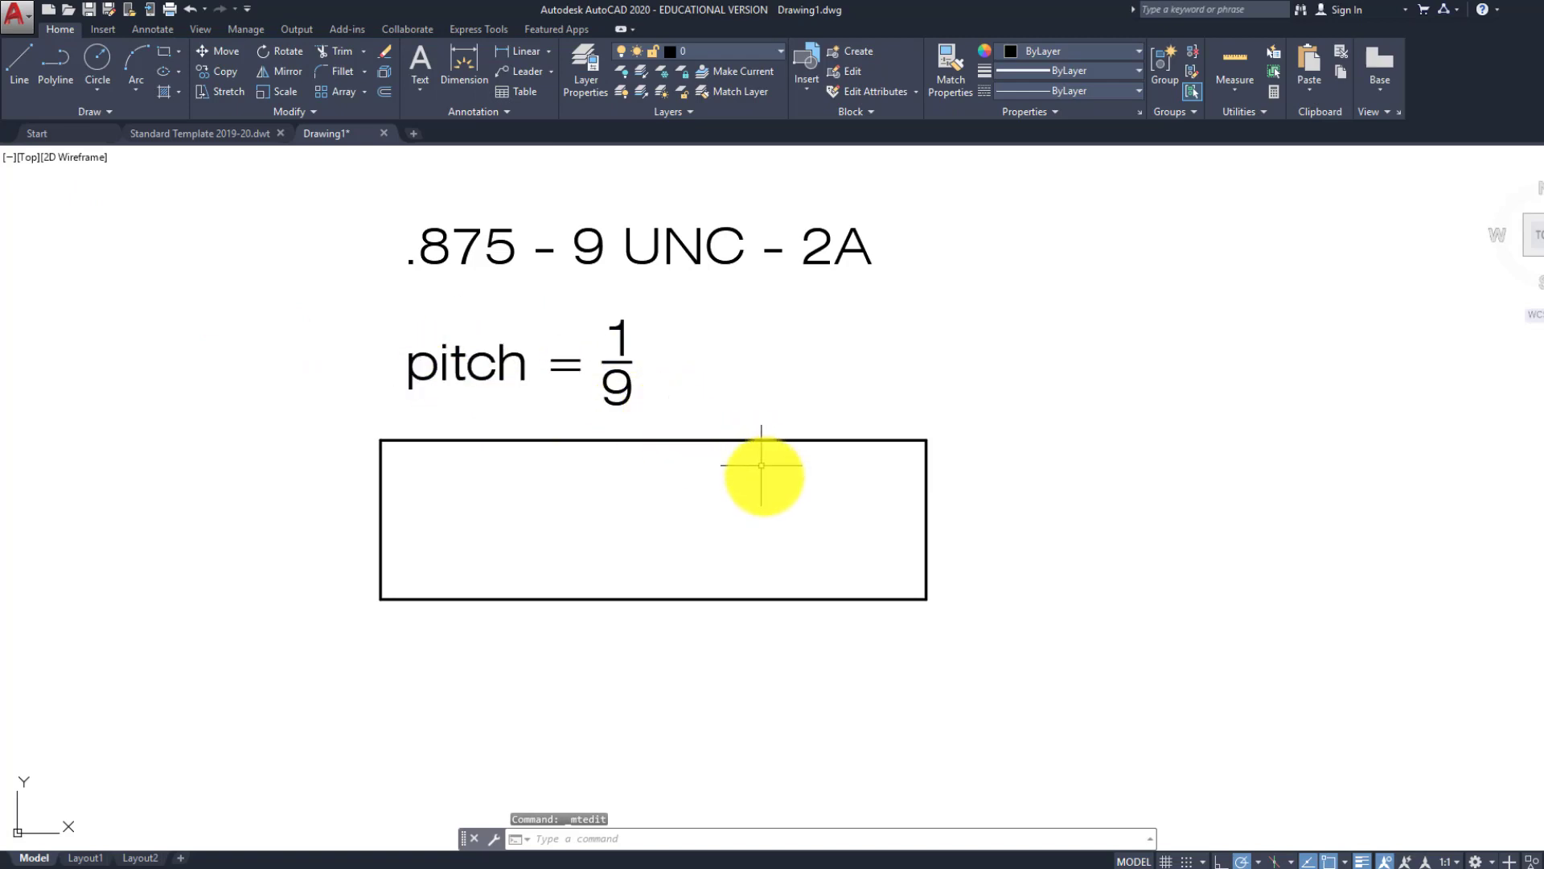
pyautogui.press('Escape')
pyautogui.press('Escape')
pyautogui.write('l')
pyautogui.press('space')
pyautogui.press('Escape')
pyautogui.press('Escape')
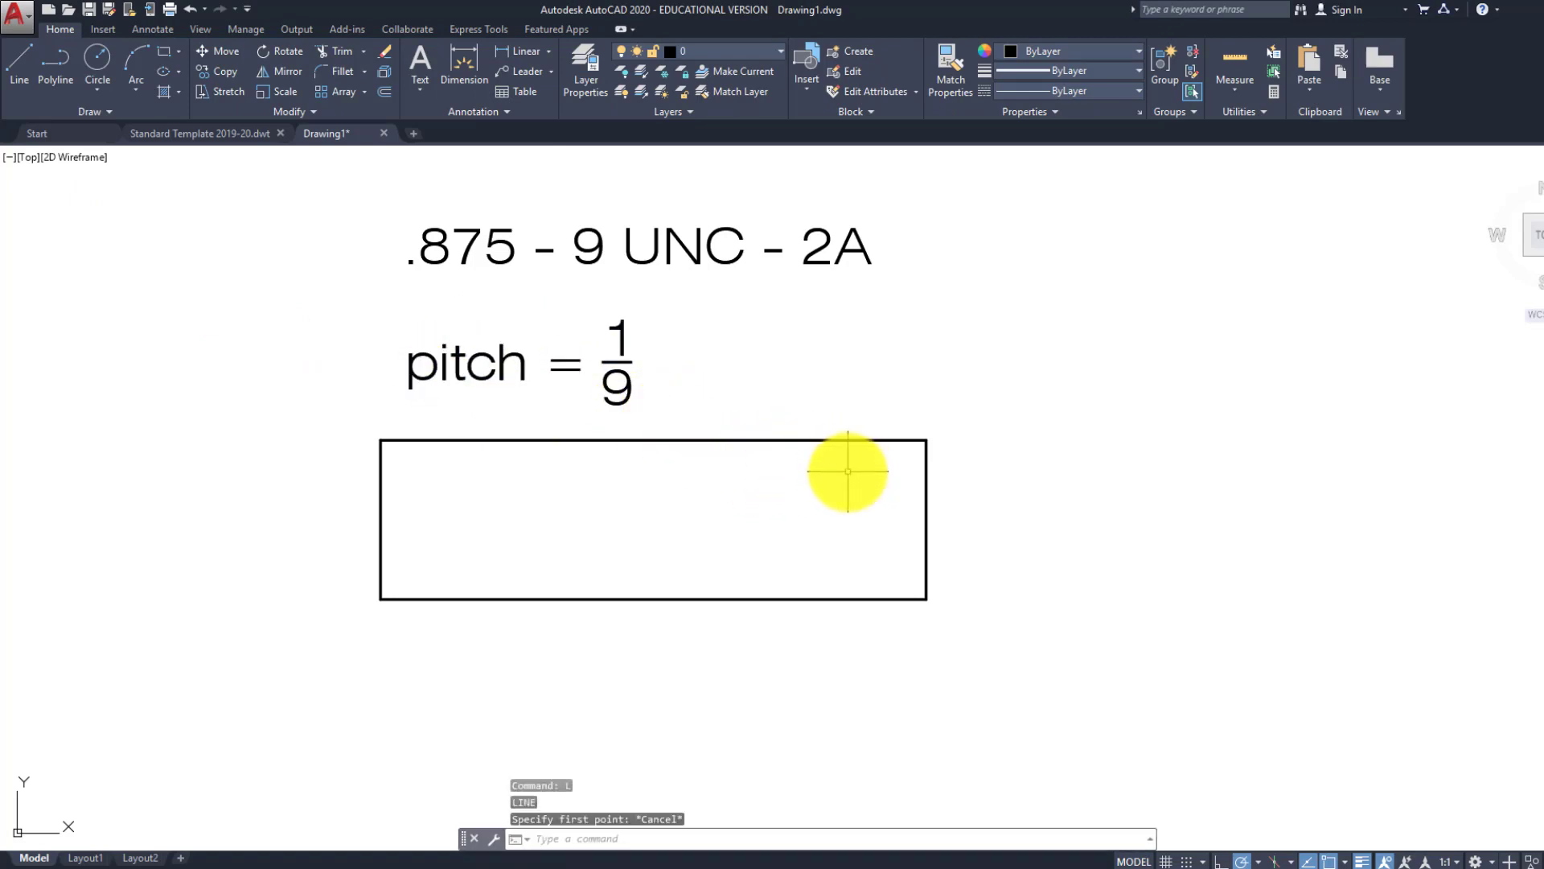
# Offset the rectangle's right edge inward by 1/9, and offset the resulting line once more by the same distance
pyautogui.scroll(2, 863, 476)
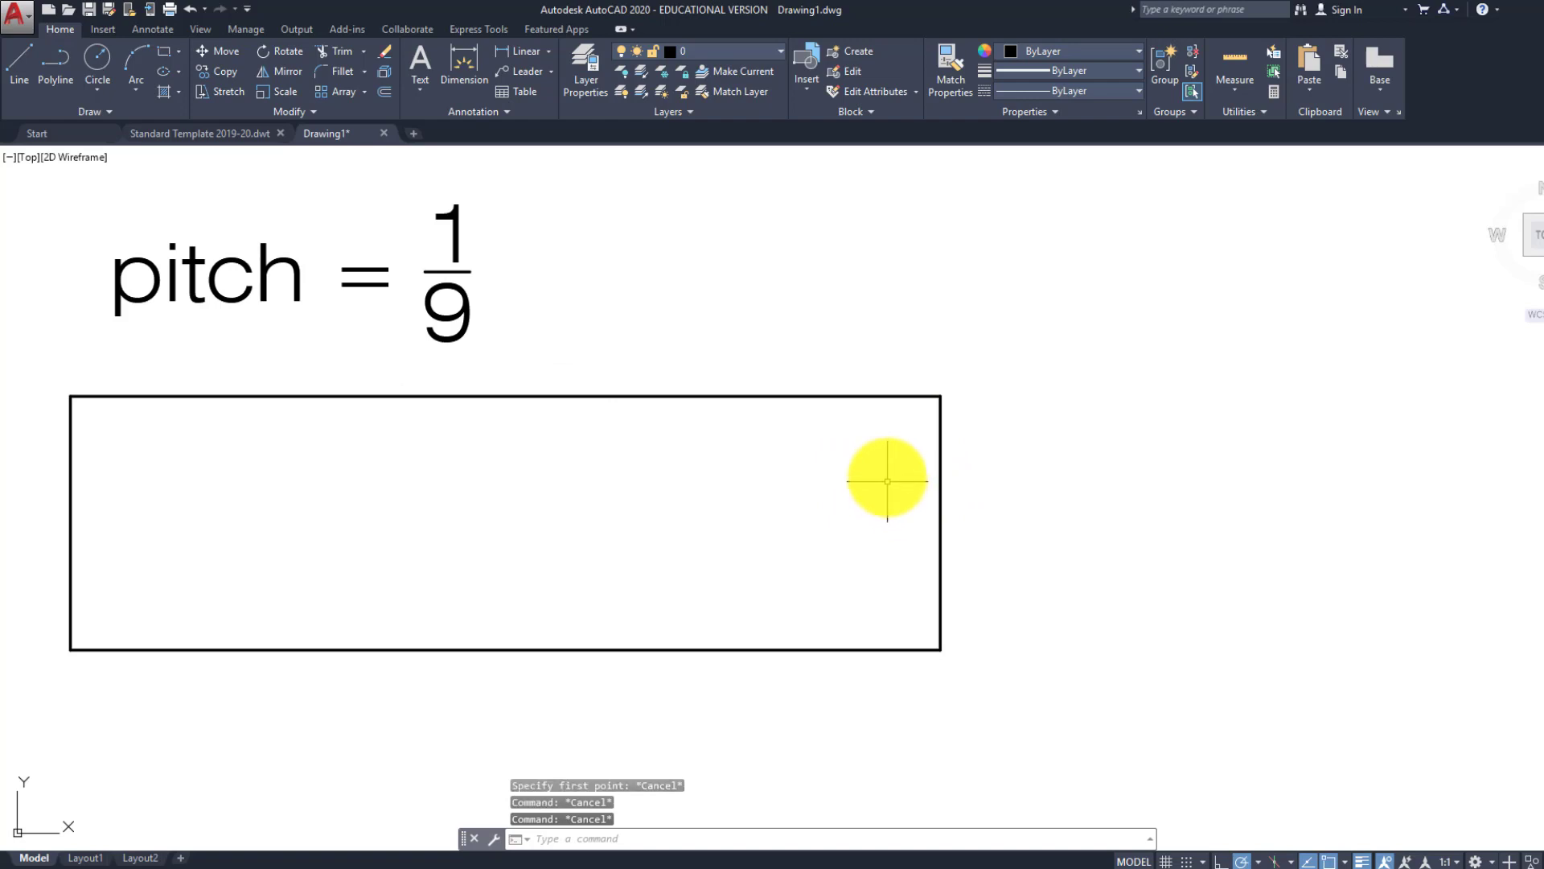
pyautogui.press('space')
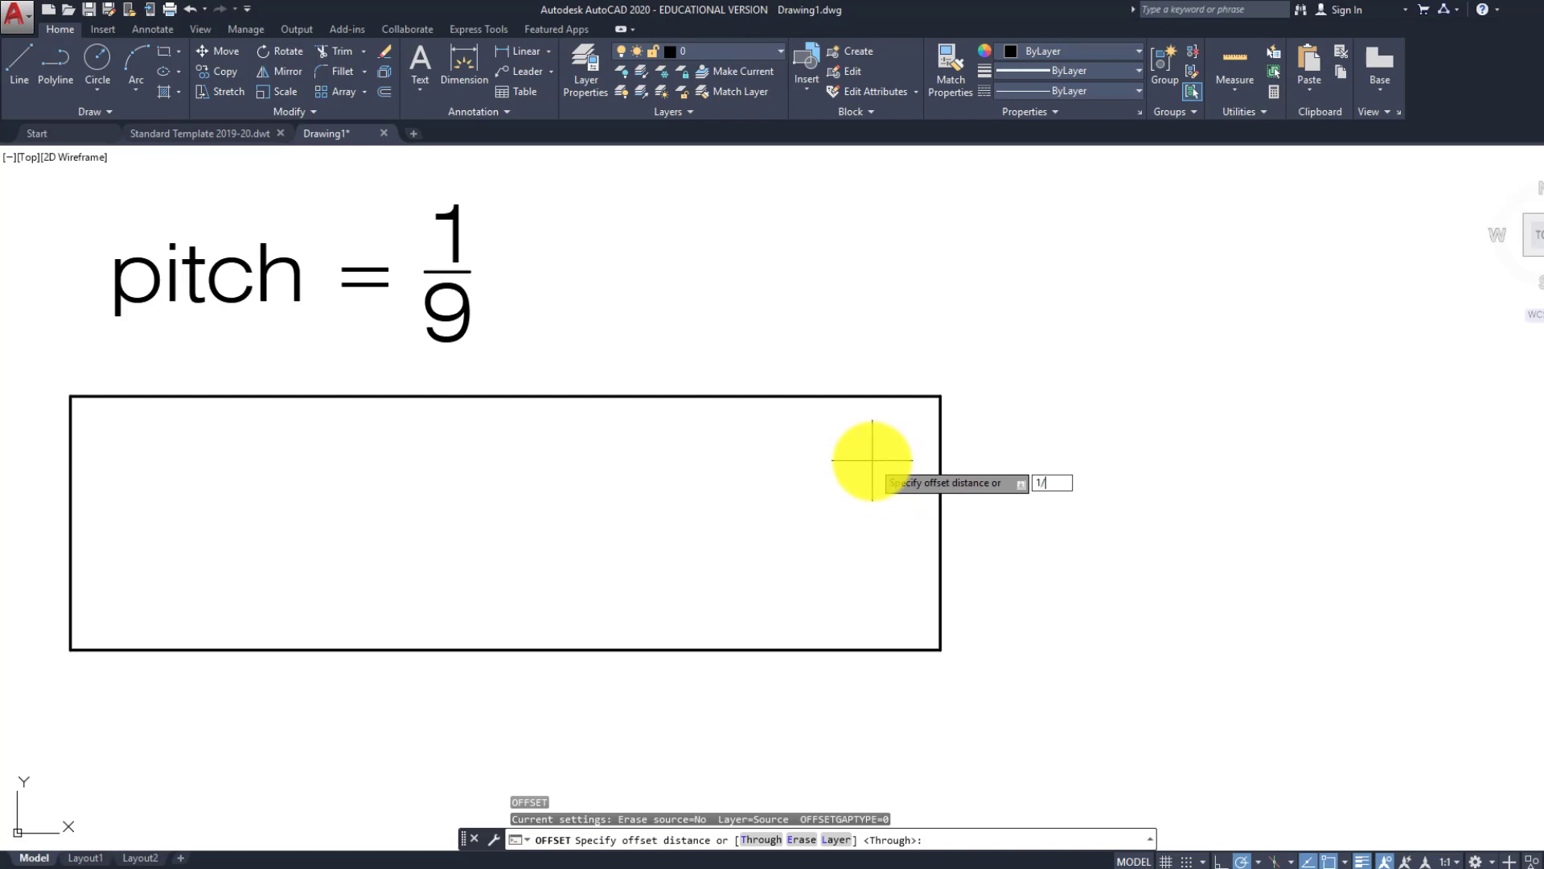
pyautogui.write('1/9')
pyautogui.press('Return')
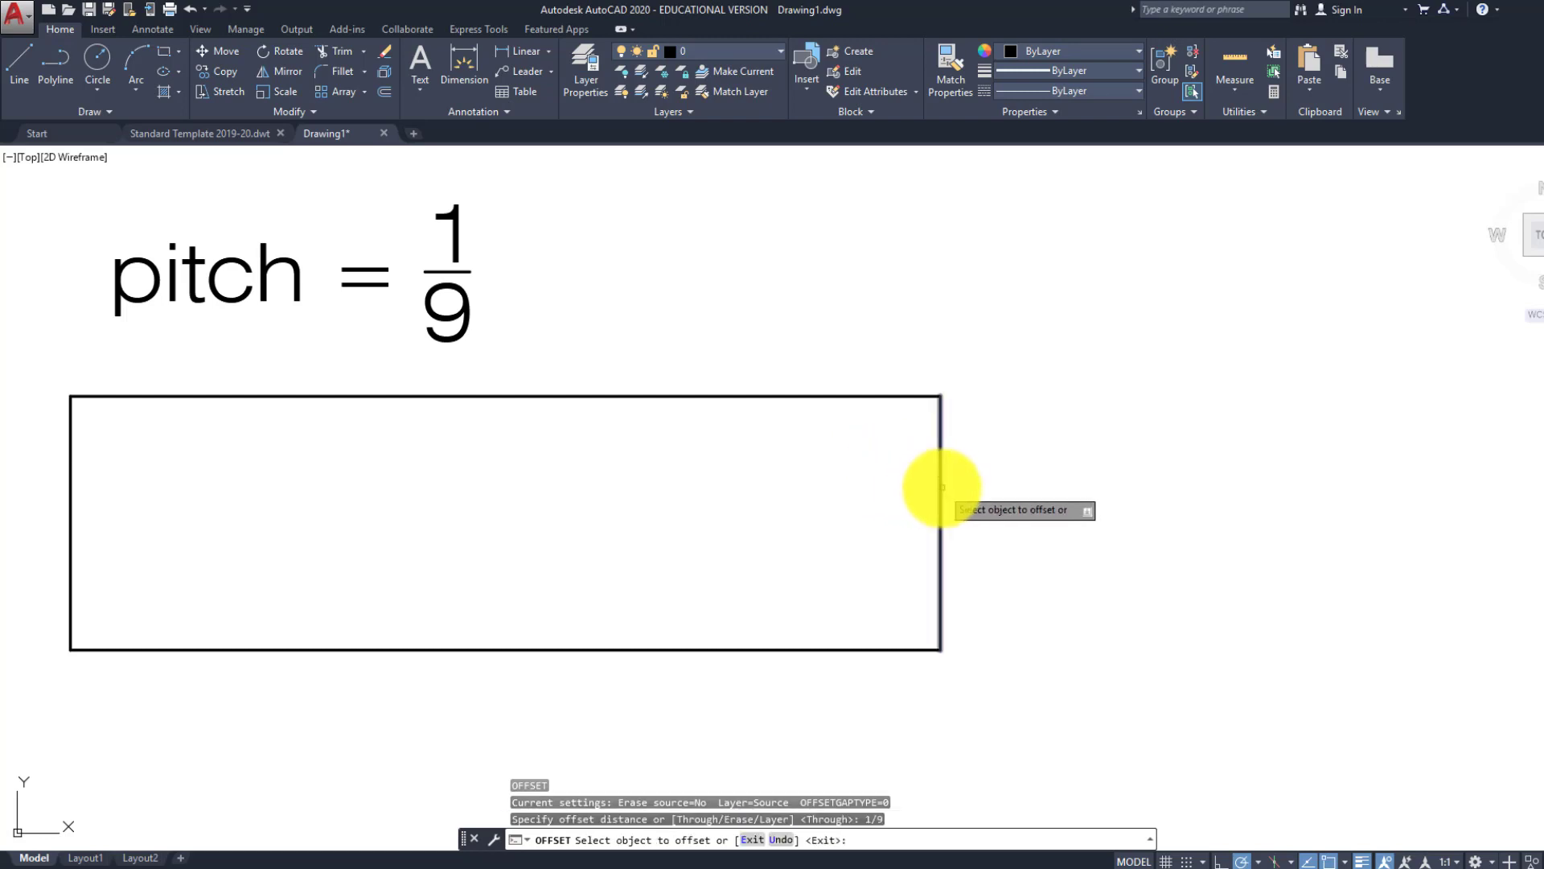
pyautogui.click(940, 493)
pyautogui.click(911, 497)
pyautogui.click(908, 499)
pyautogui.click(863, 506)
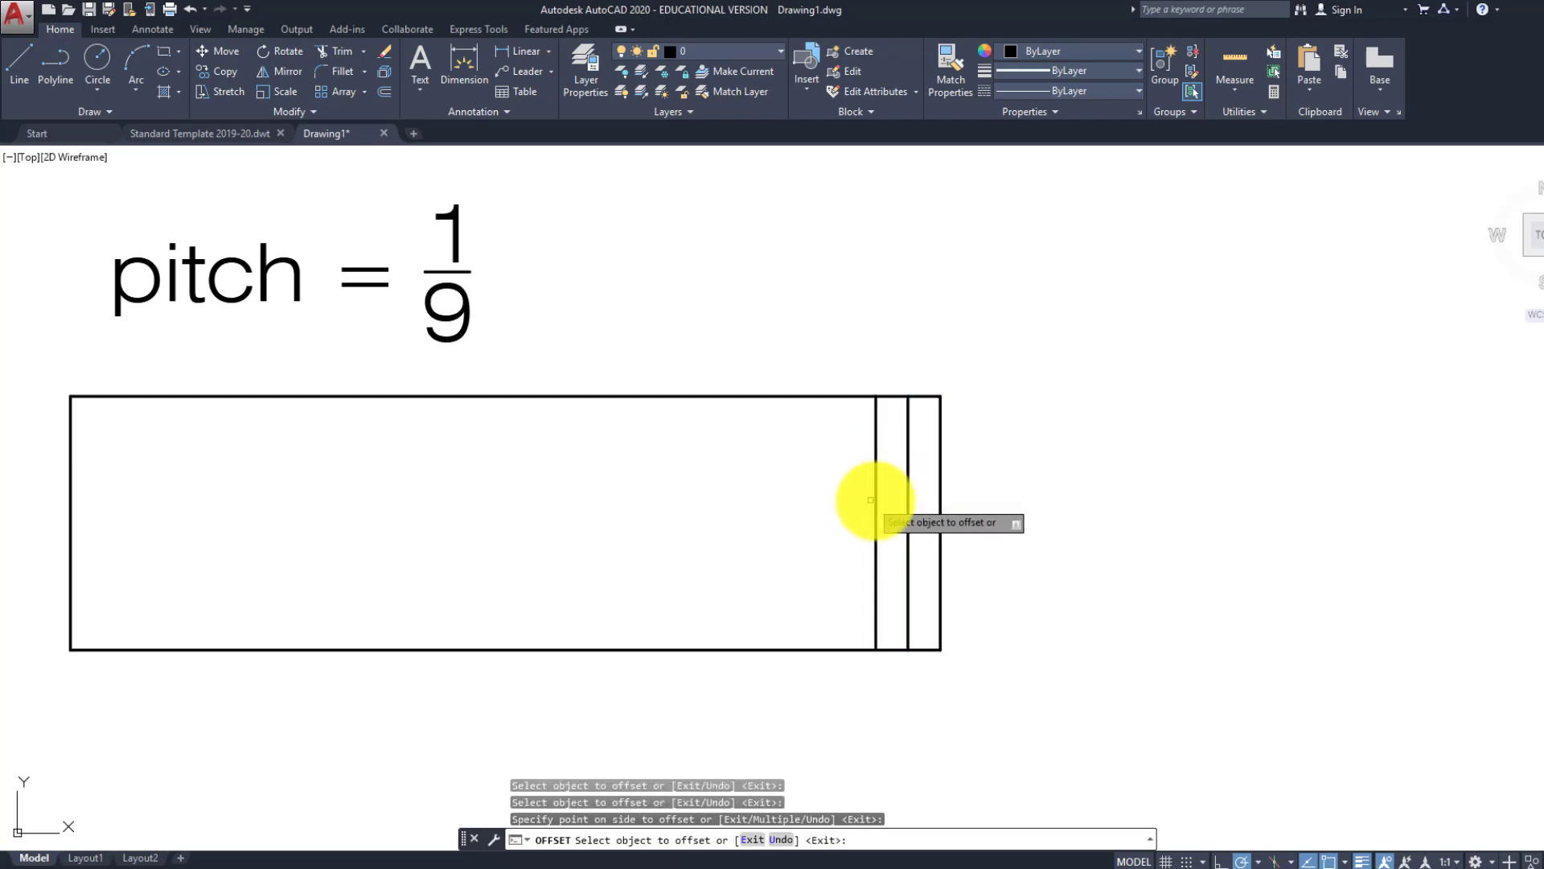
# Offset the innermost vertical line inward once more by 1/9
pyautogui.click(874, 505)
pyautogui.click(846, 521)
pyautogui.press('Return')
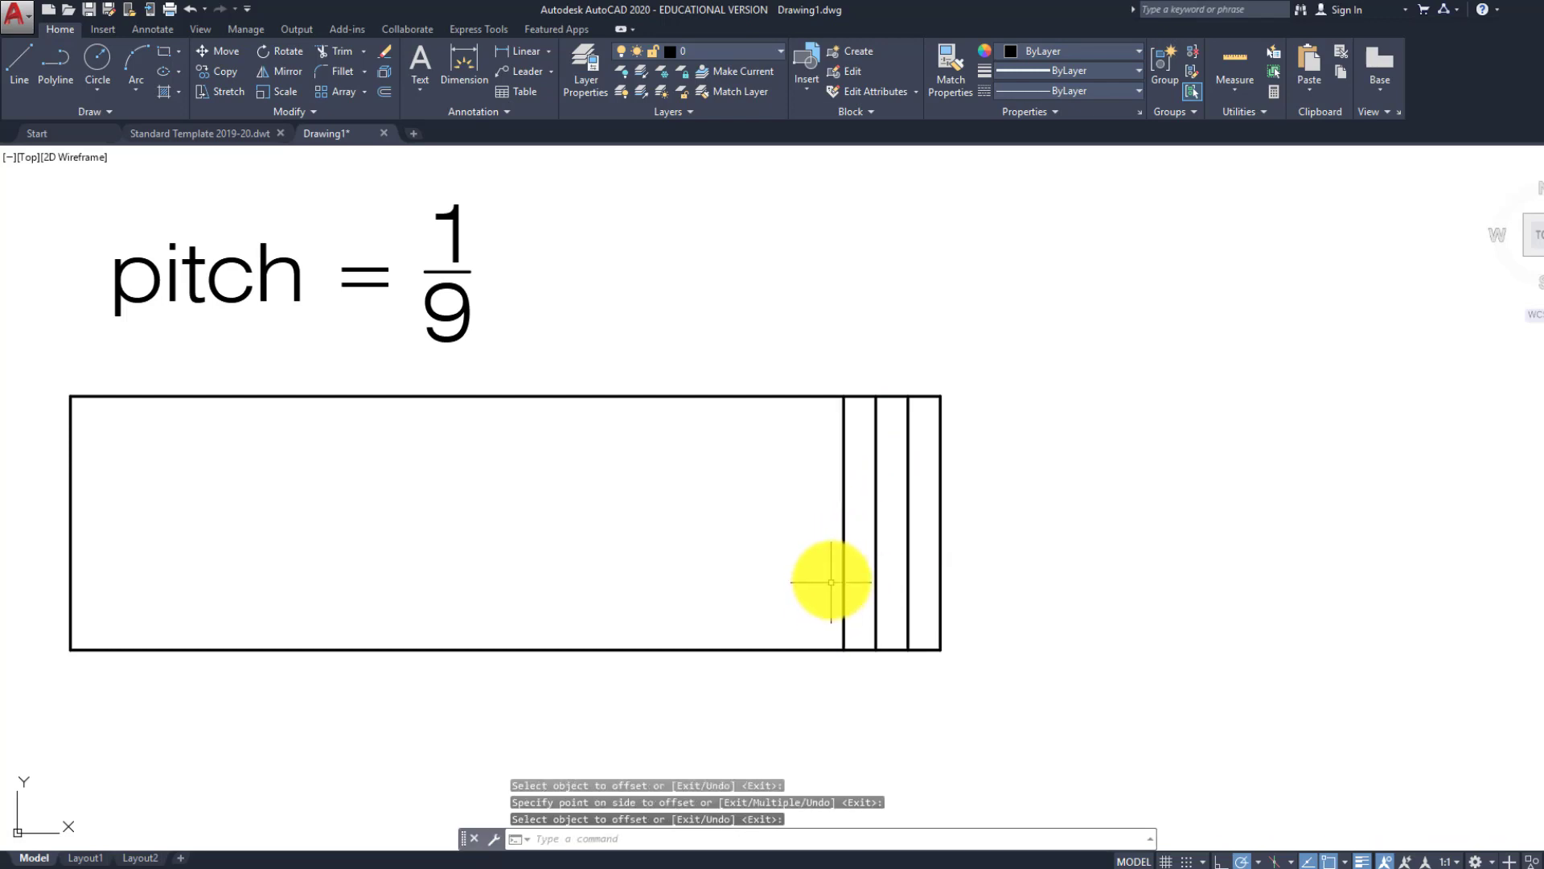
pyautogui.press('Escape')
pyautogui.scroll(-2, 806, 603)
pyautogui.scroll(2, 765, 576)
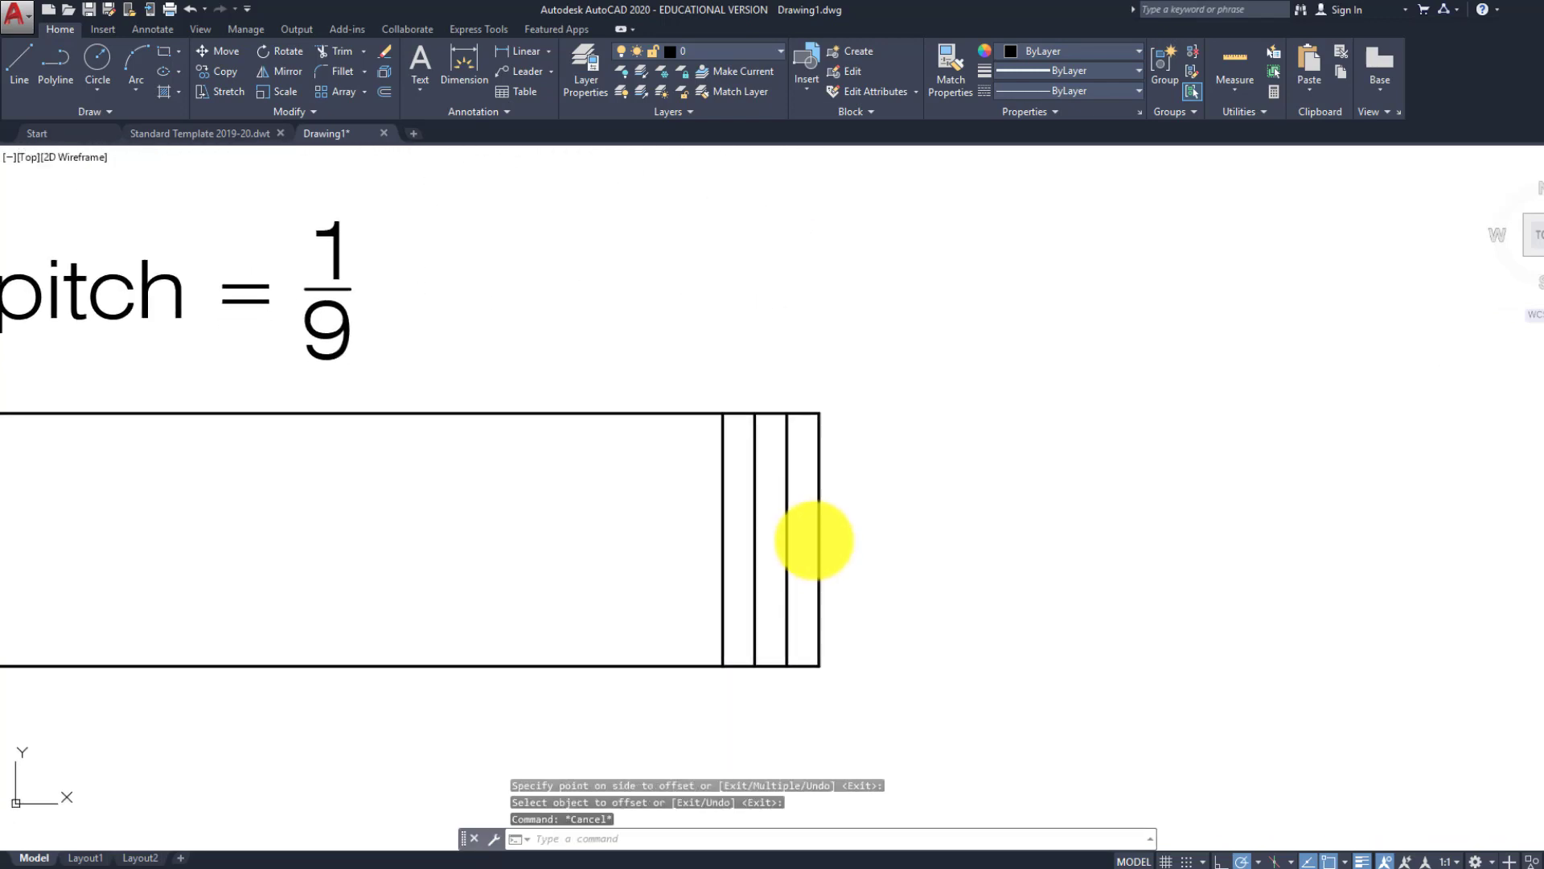
pyautogui.press('Escape')
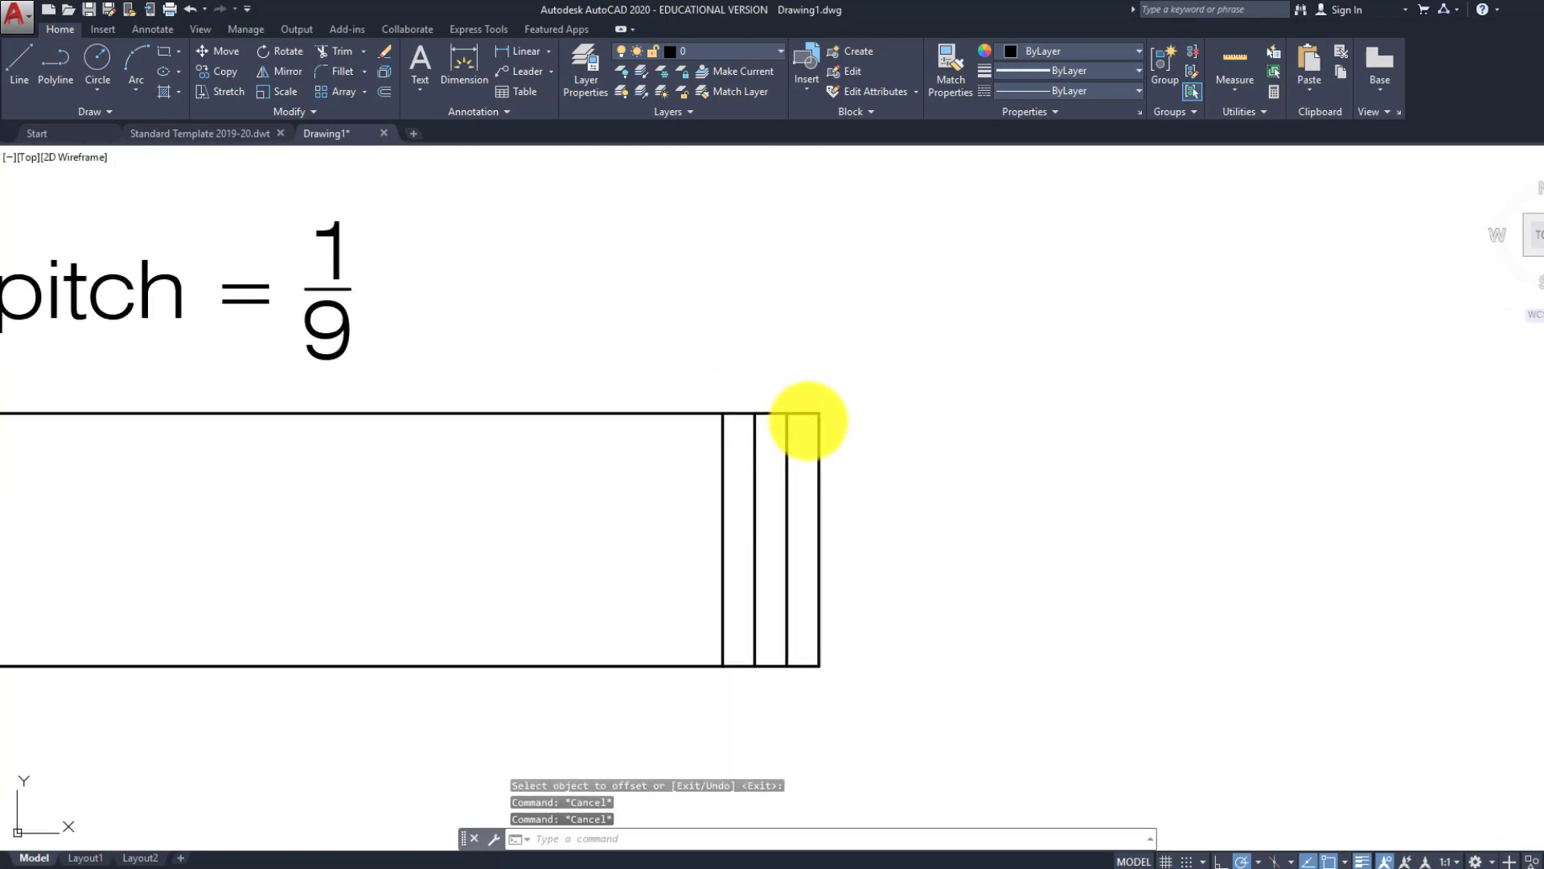
# Adjust the polar tracking angle and draw a short line at 240° from the top end of the first offset line
pyautogui.rightClick(1243, 861)
pyautogui.click(1253, 715)
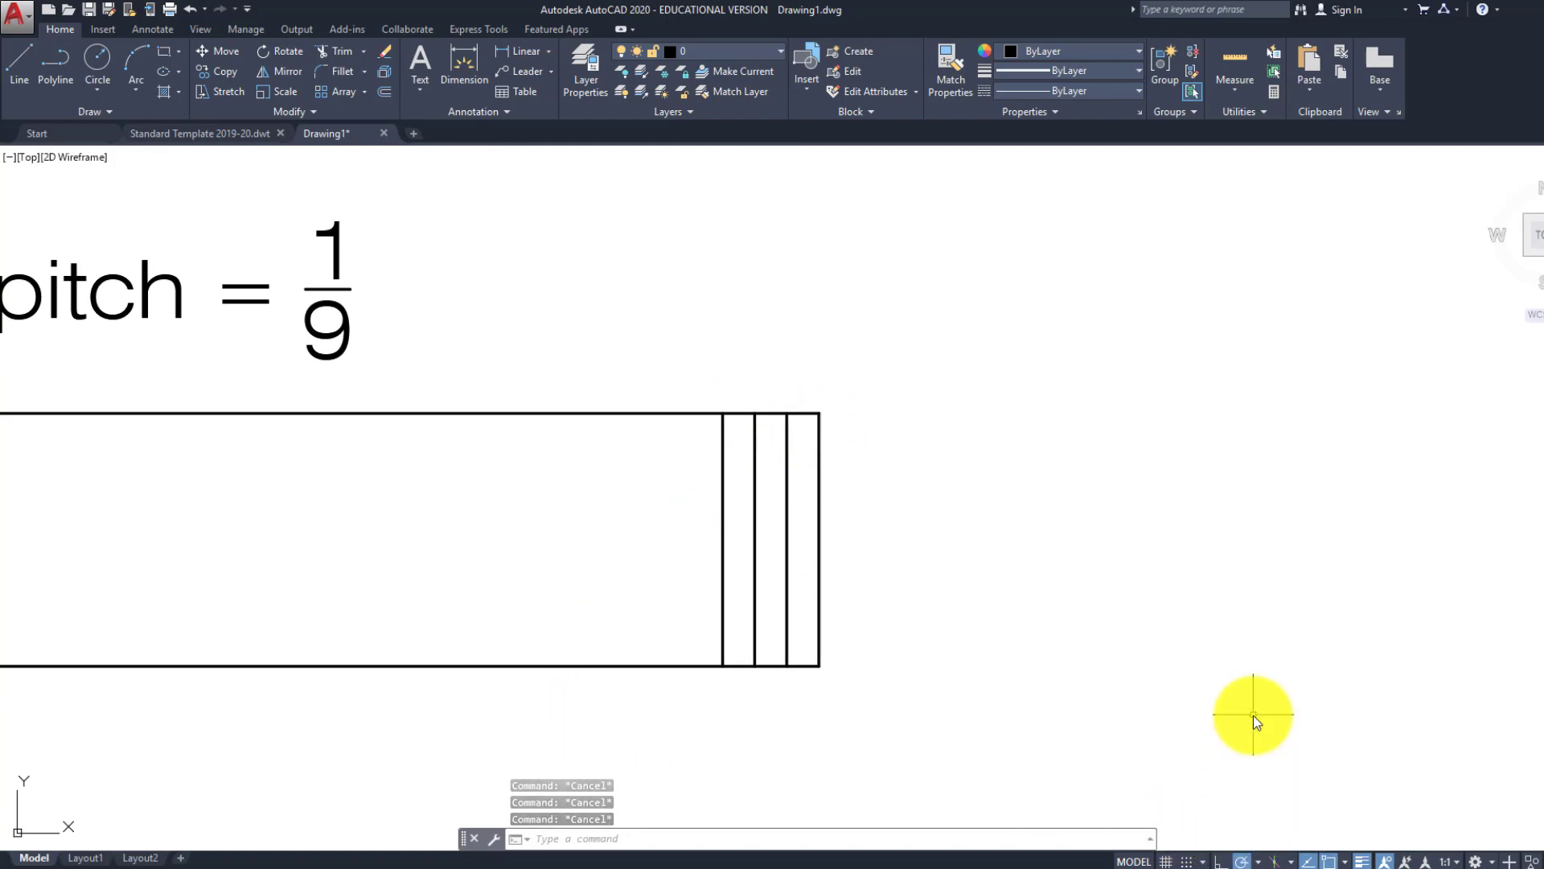
pyautogui.scroll(2, 790, 402)
pyautogui.moveTo(775, 454); pyautogui.dragTo(862, 596, button='middle')
pyautogui.scroll(-2, 863, 595)
pyautogui.moveTo(840, 532); pyautogui.dragTo(821, 493, button='middle')
pyautogui.scroll(4, 840, 546)
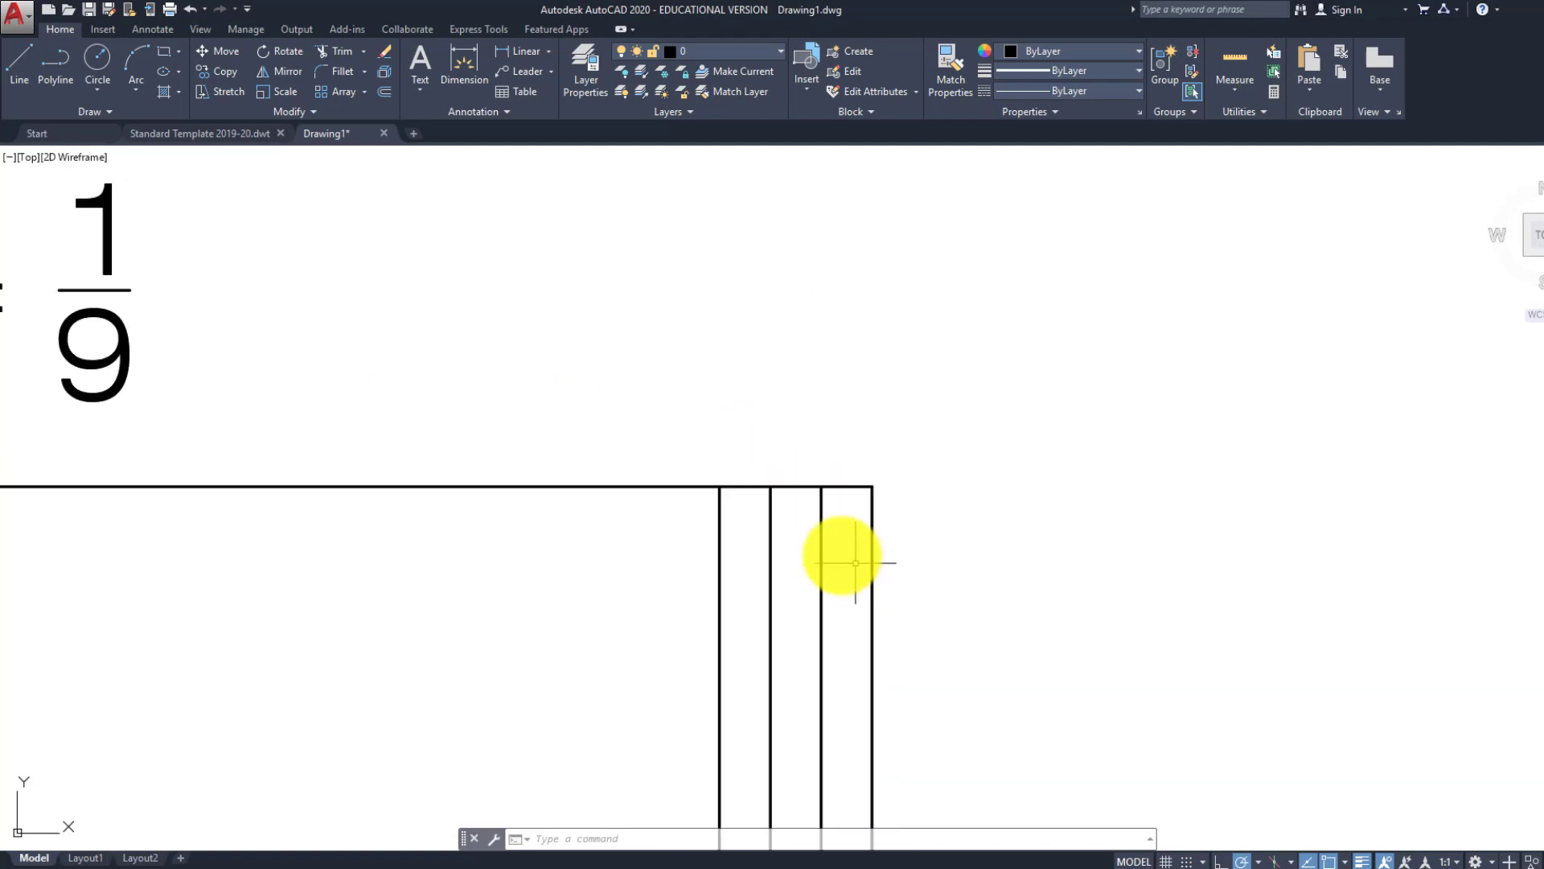
pyautogui.write('l')
pyautogui.press('Return')
pyautogui.click(821, 487)
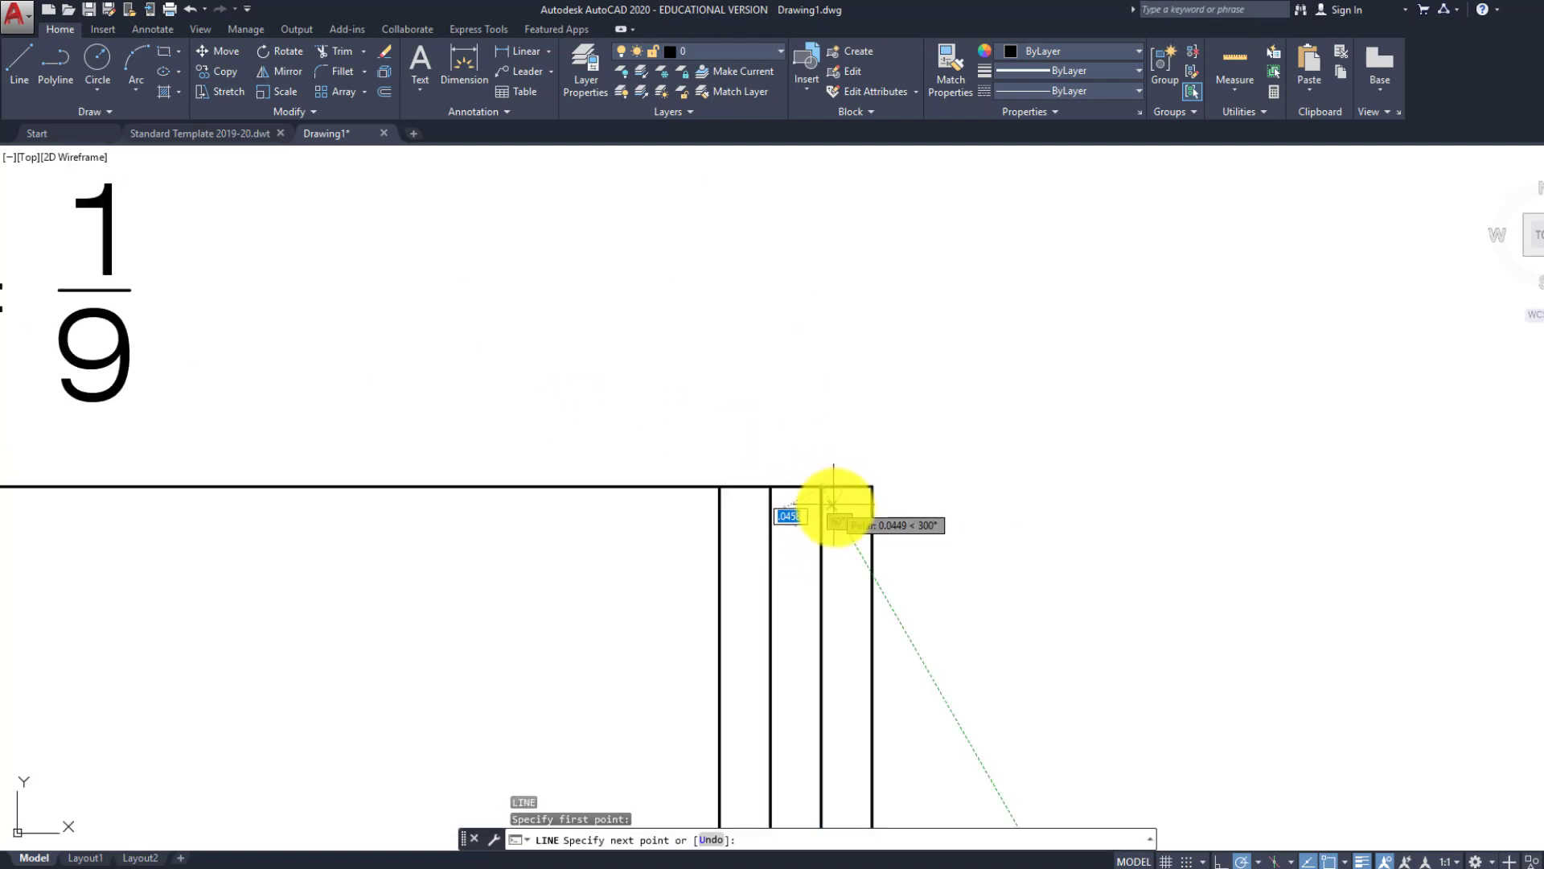
pyautogui.click(807, 548)
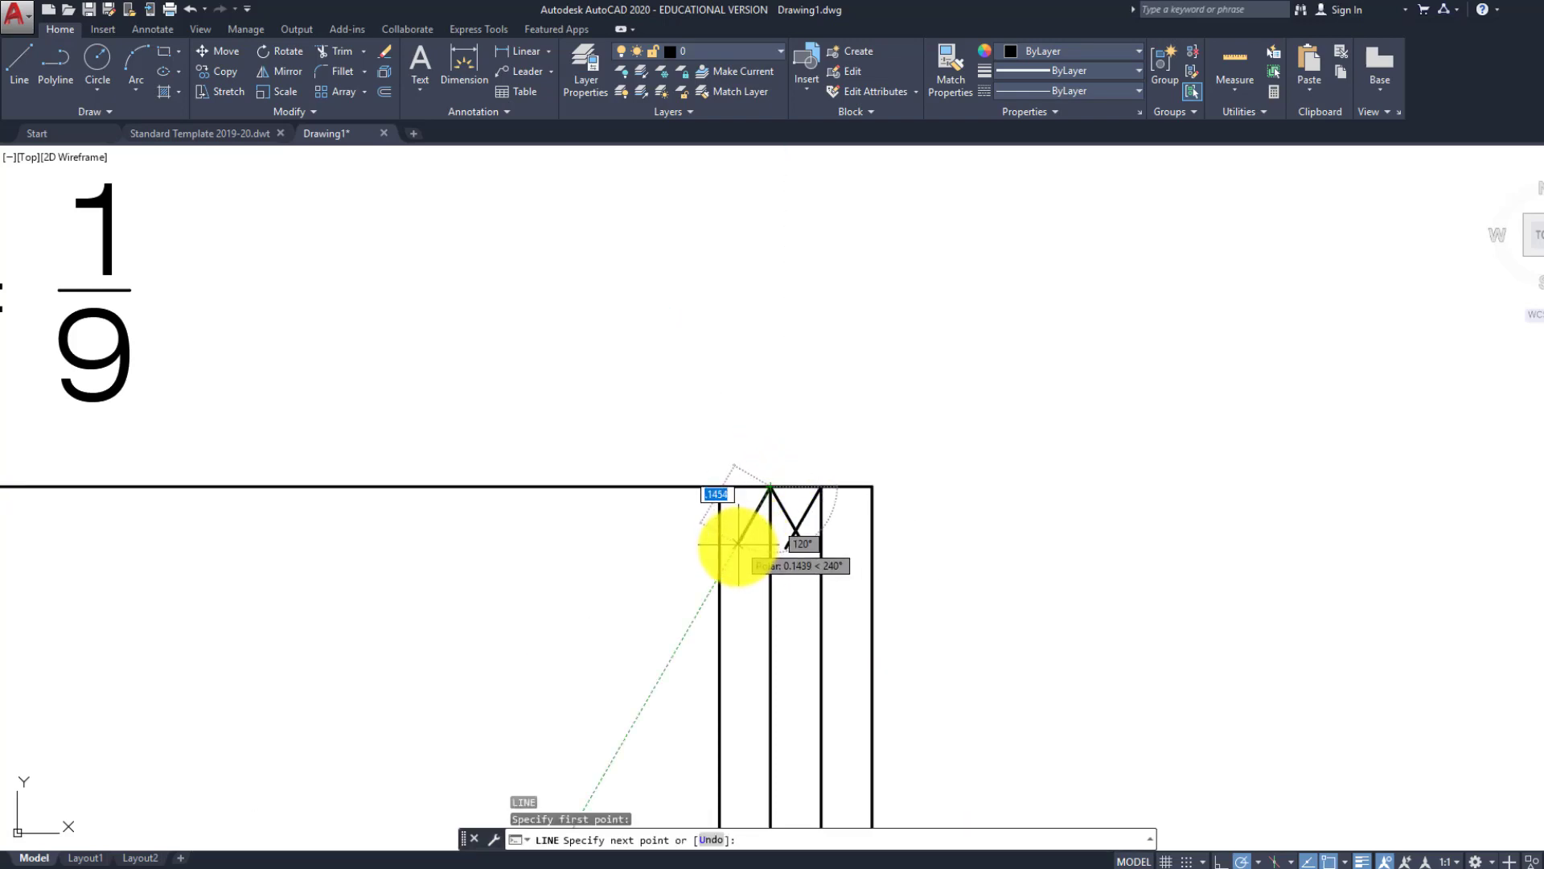
# Complete the crossing thread lines at 240° and 300°, about 0.16 long, from the top ends of the other two offset lines
pyautogui.press('Return')
pyautogui.press('Return')
pyautogui.click(720, 486)
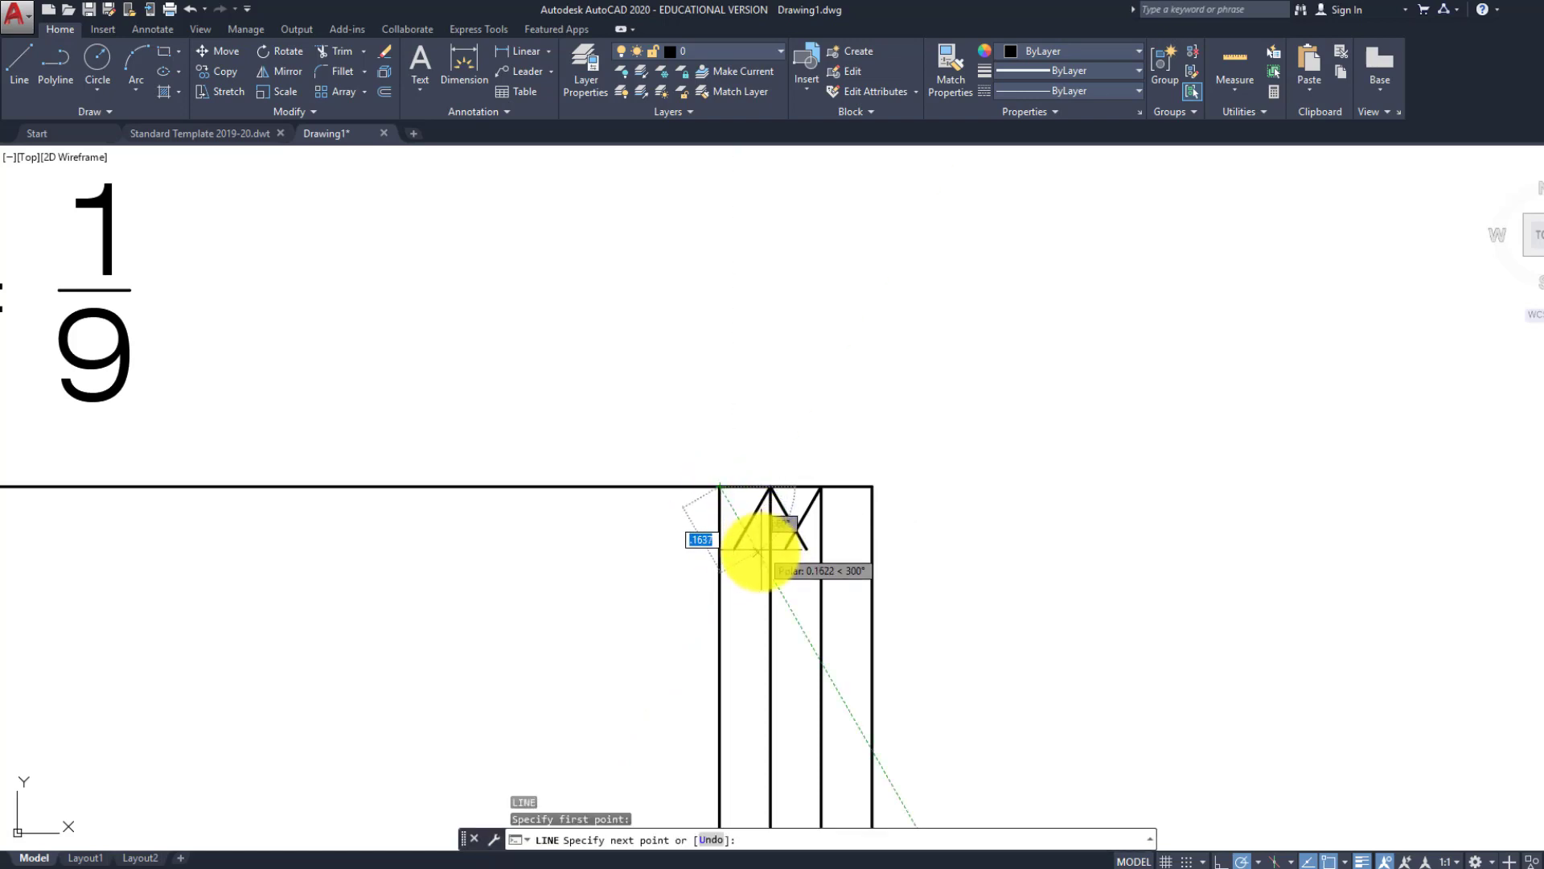
pyautogui.click(756, 551)
pyautogui.press('Escape')
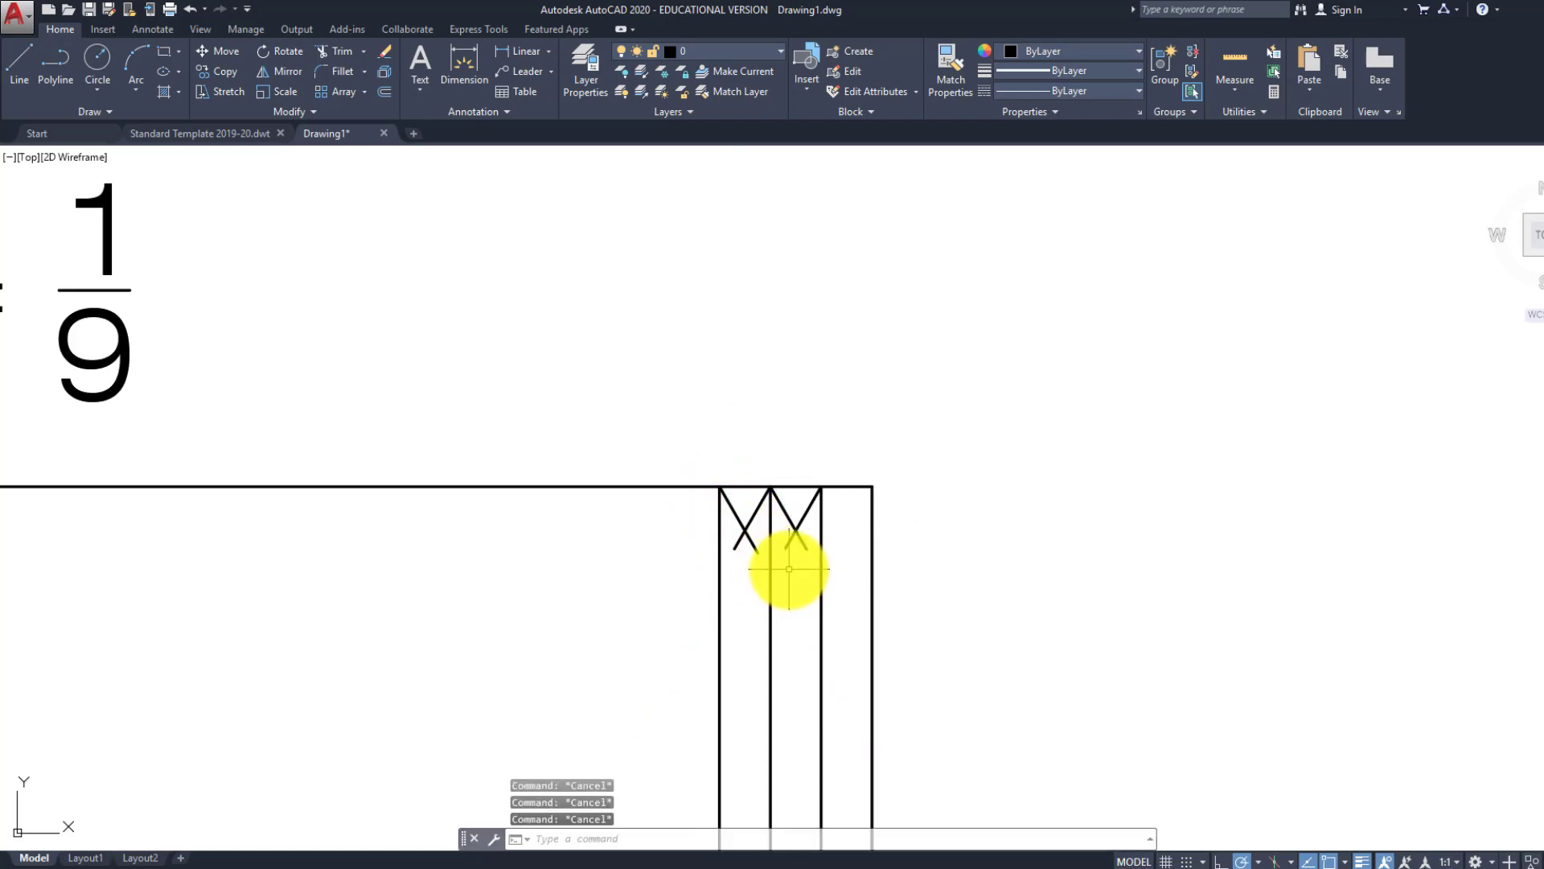
# Trim the overhanging ends below the crossings of the slanted lines, leaving two V-shaped threads
pyautogui.write('tr')
pyautogui.press('Return')
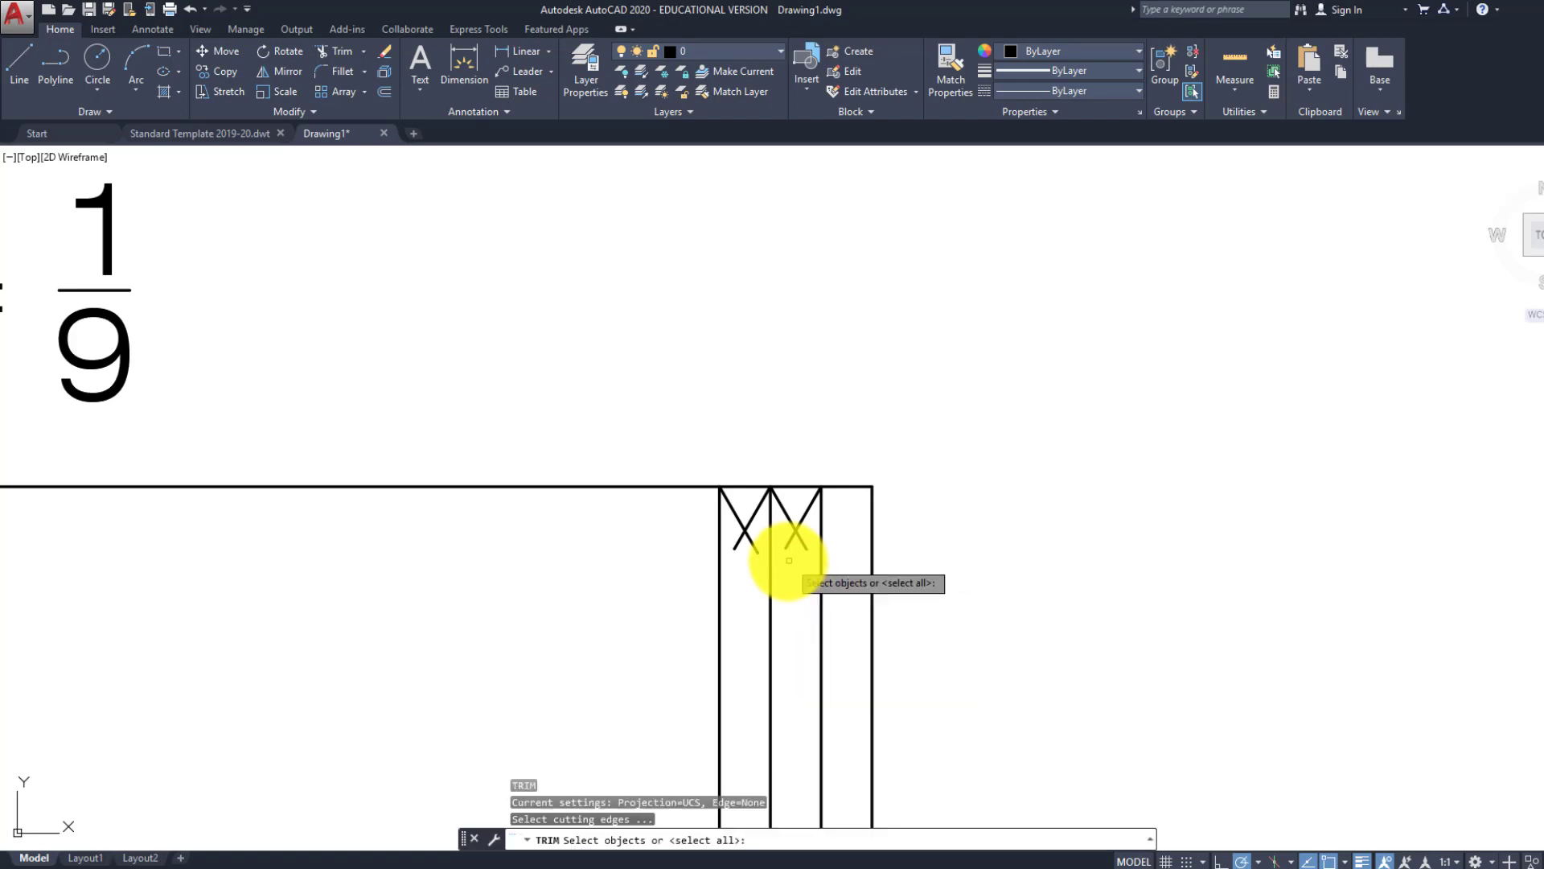
pyautogui.press('Return')
pyautogui.click(734, 536)
pyautogui.click(799, 541)
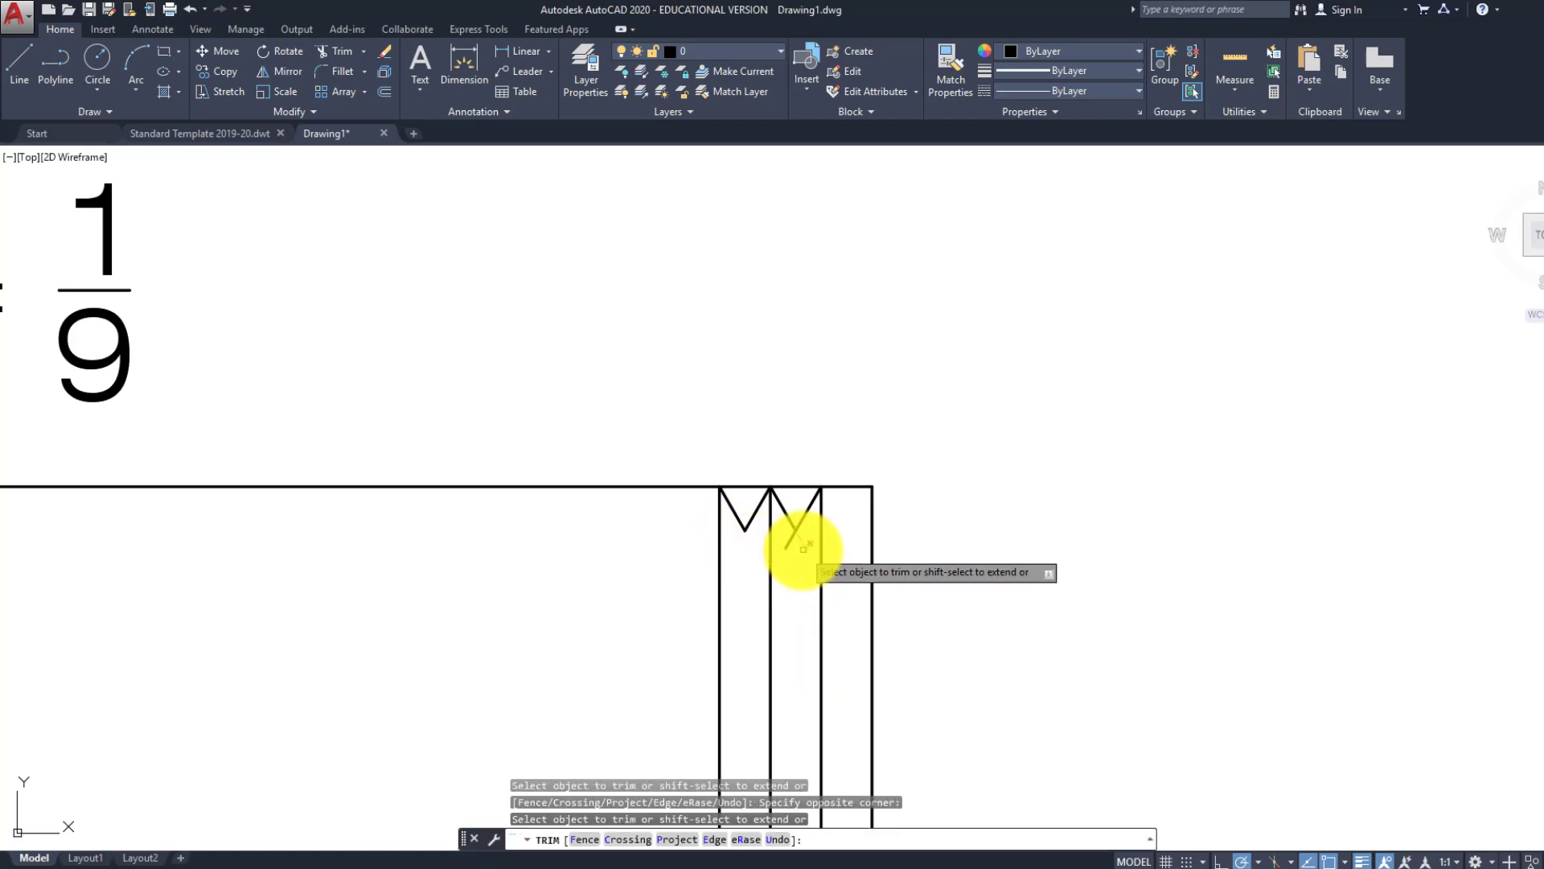
pyautogui.press('Return')
pyautogui.scroll(-2, 797, 563)
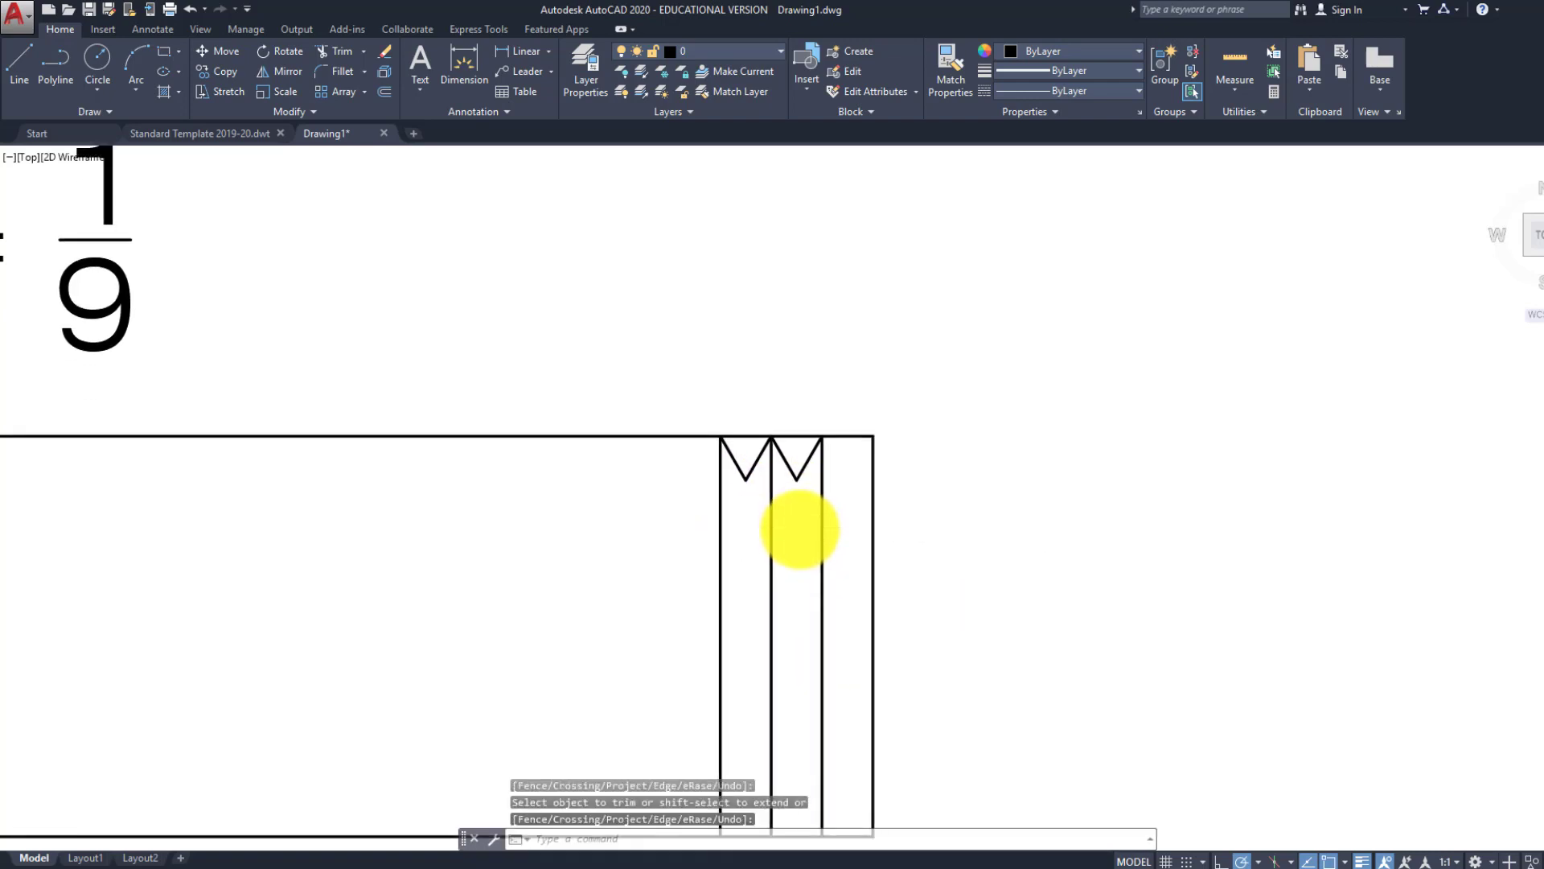
pyautogui.press('Escape')
pyautogui.press('Escape')
# Erase the three vertical offset lines inside the rectangle
pyautogui.scroll(2, 810, 680)
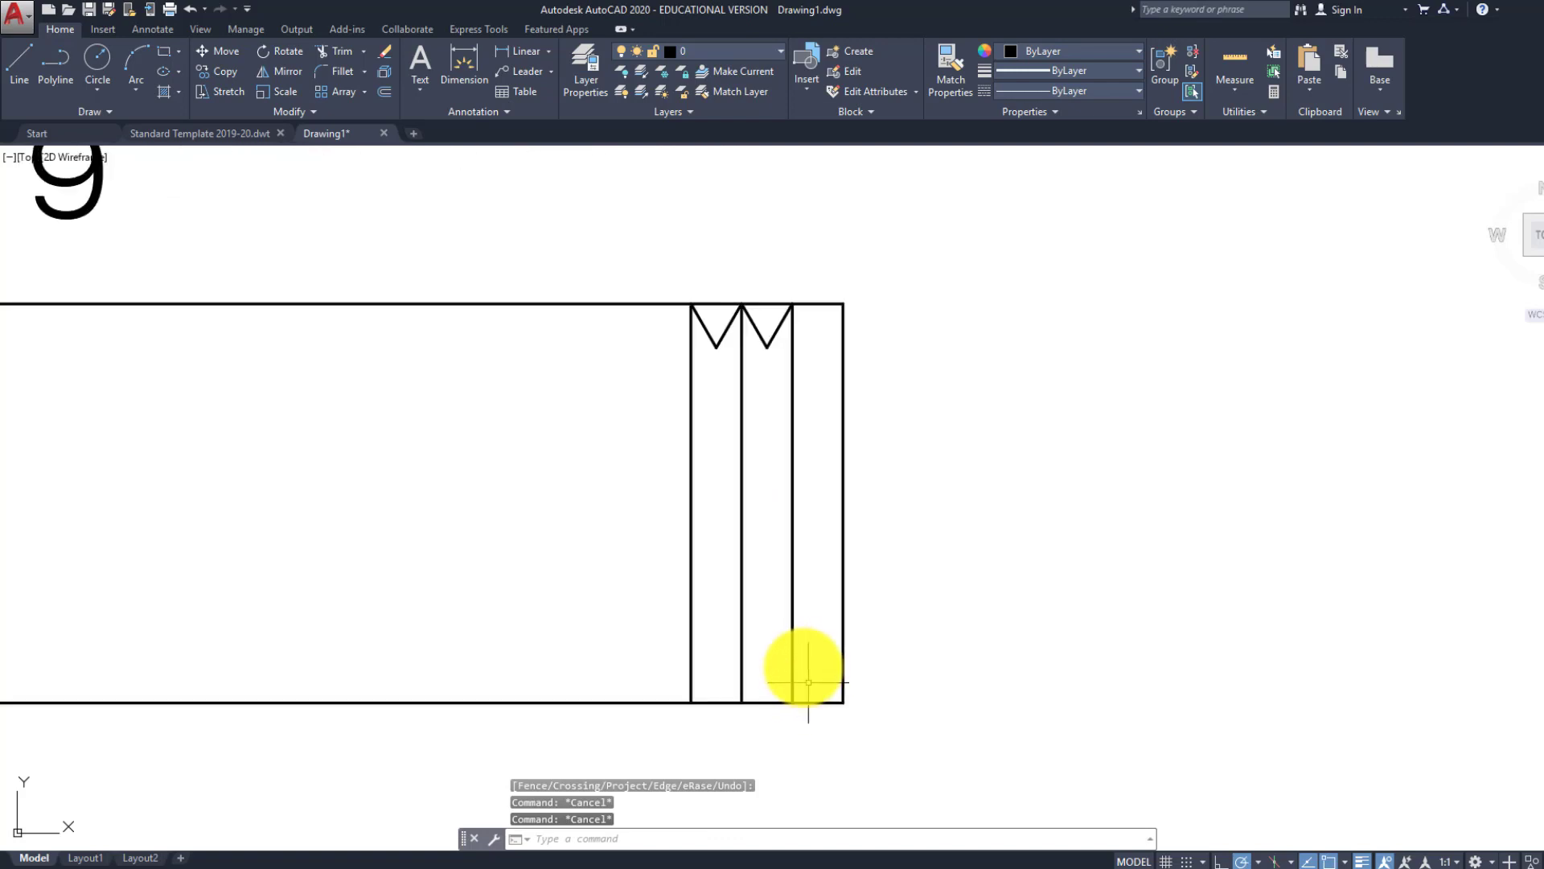
pyautogui.scroll(-2, 735, 613)
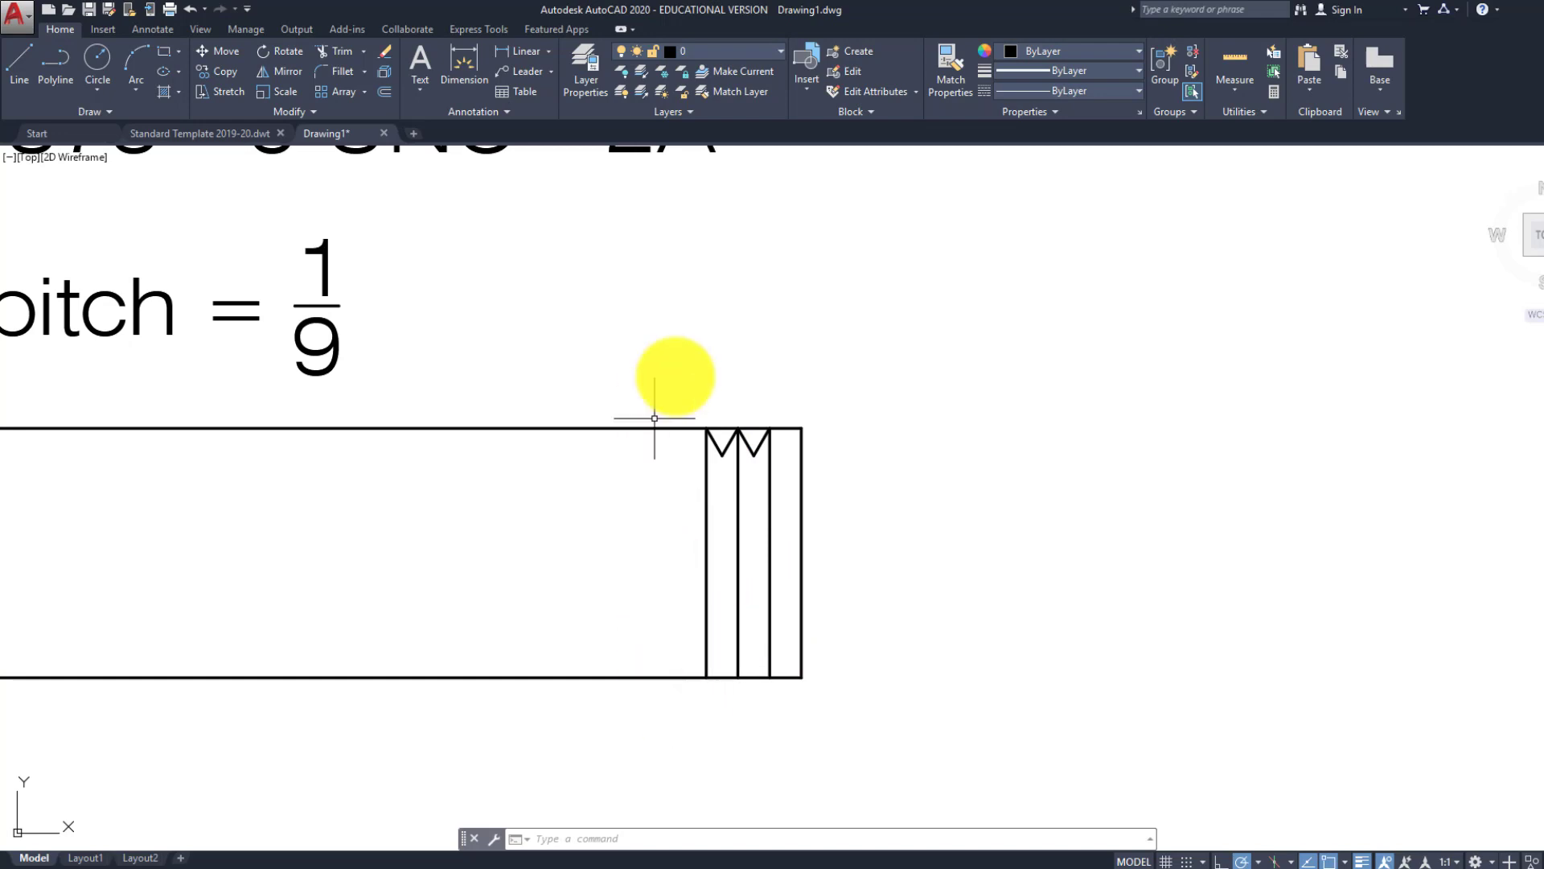
pyautogui.scroll(2, 783, 576)
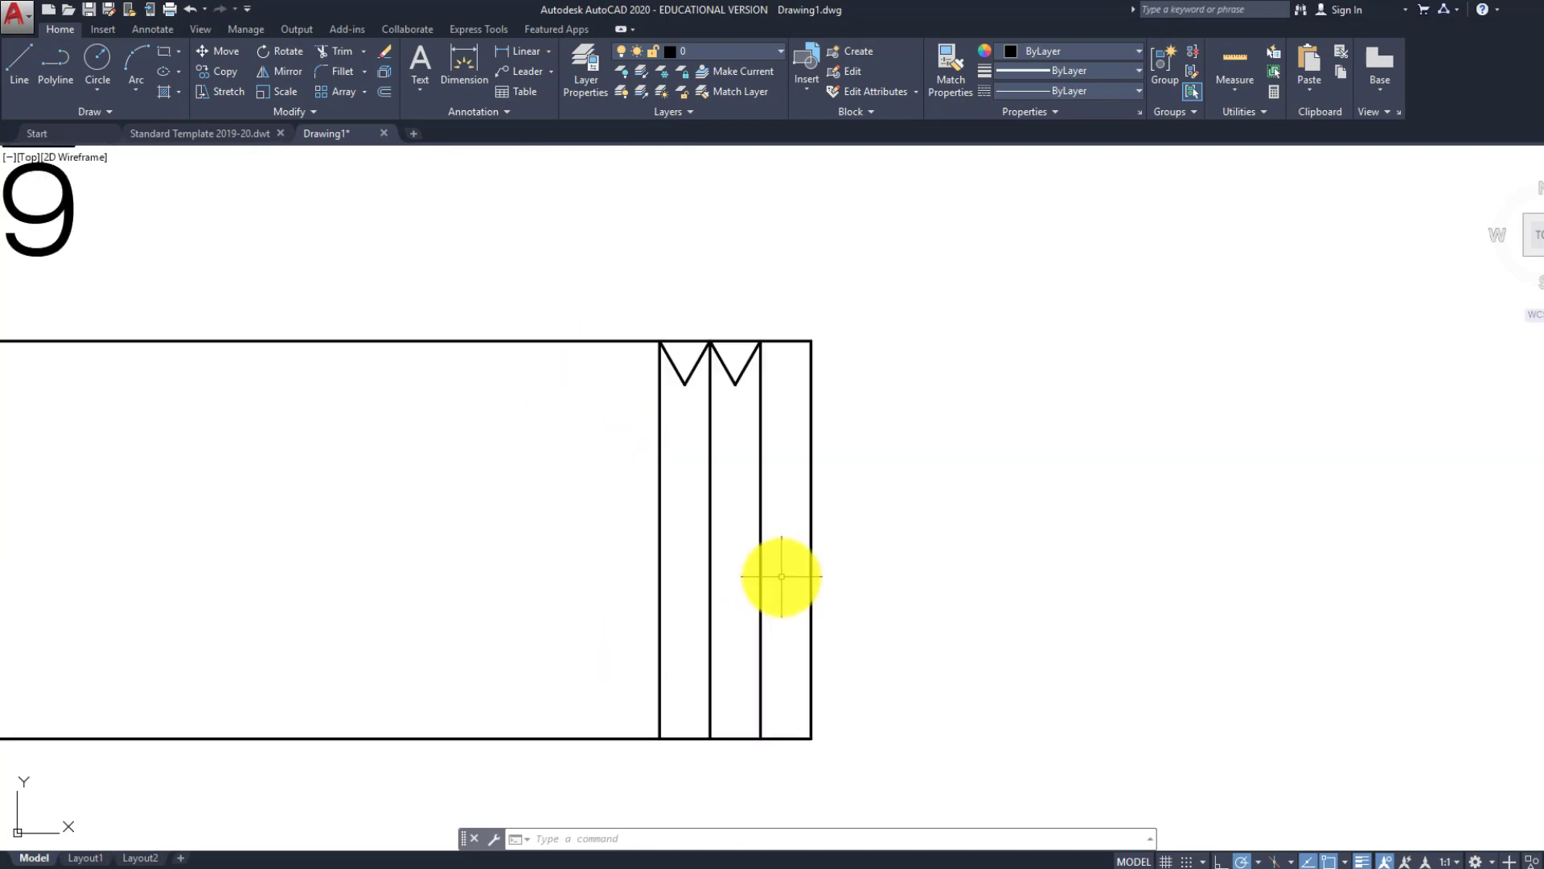
pyautogui.press('Escape')
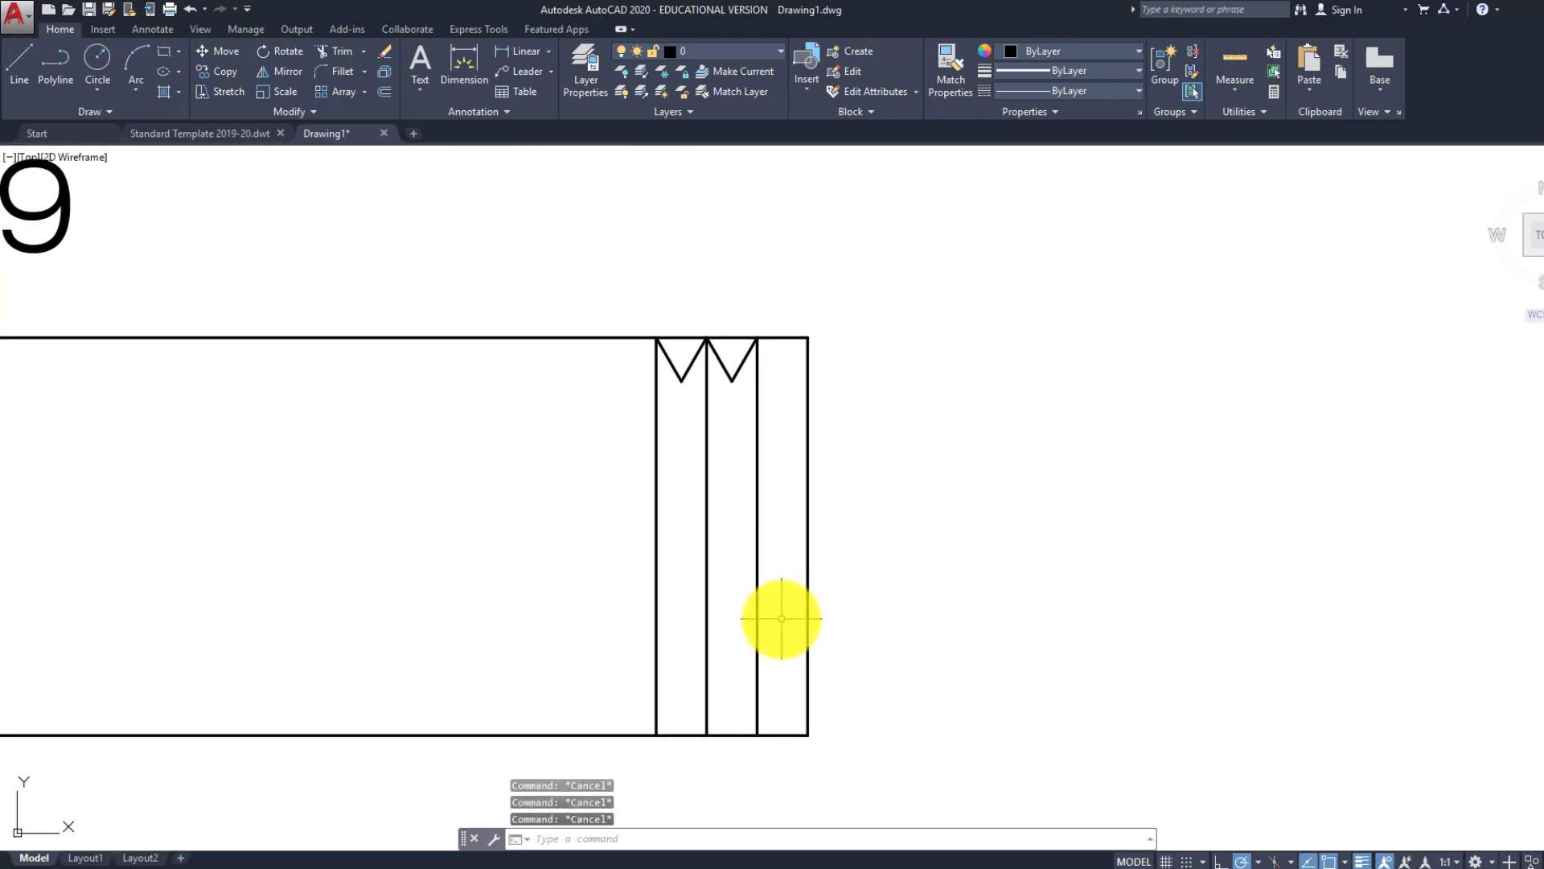
pyautogui.click(773, 632)
pyautogui.click(628, 607)
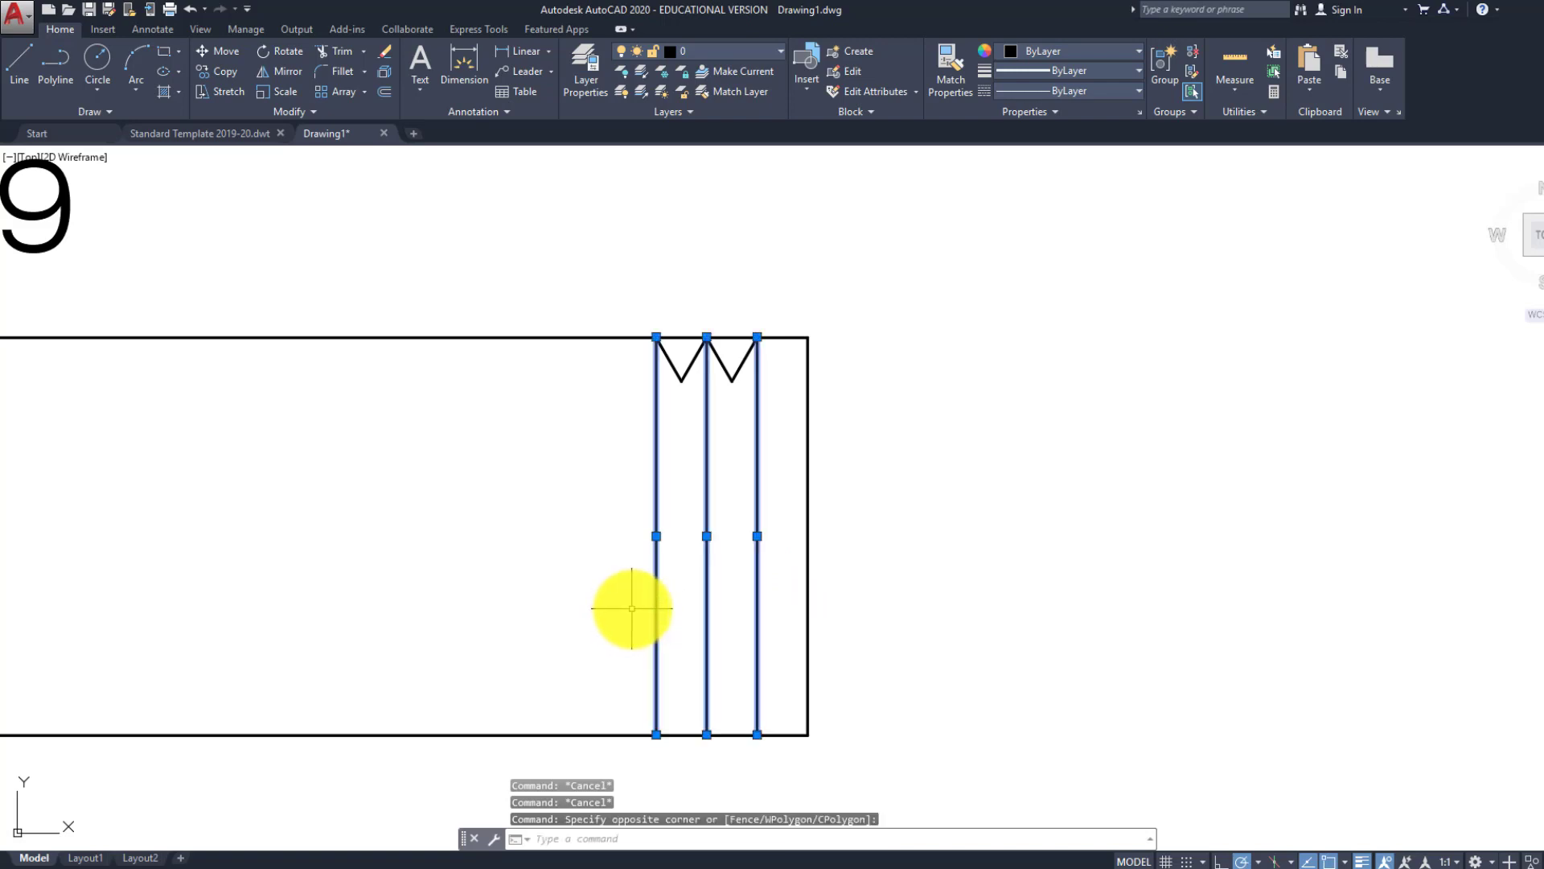
pyautogui.press('Delete')
# Copy the pair of V-shaped threads three times leftward along the top edge, end to end
pyautogui.click(808, 358)
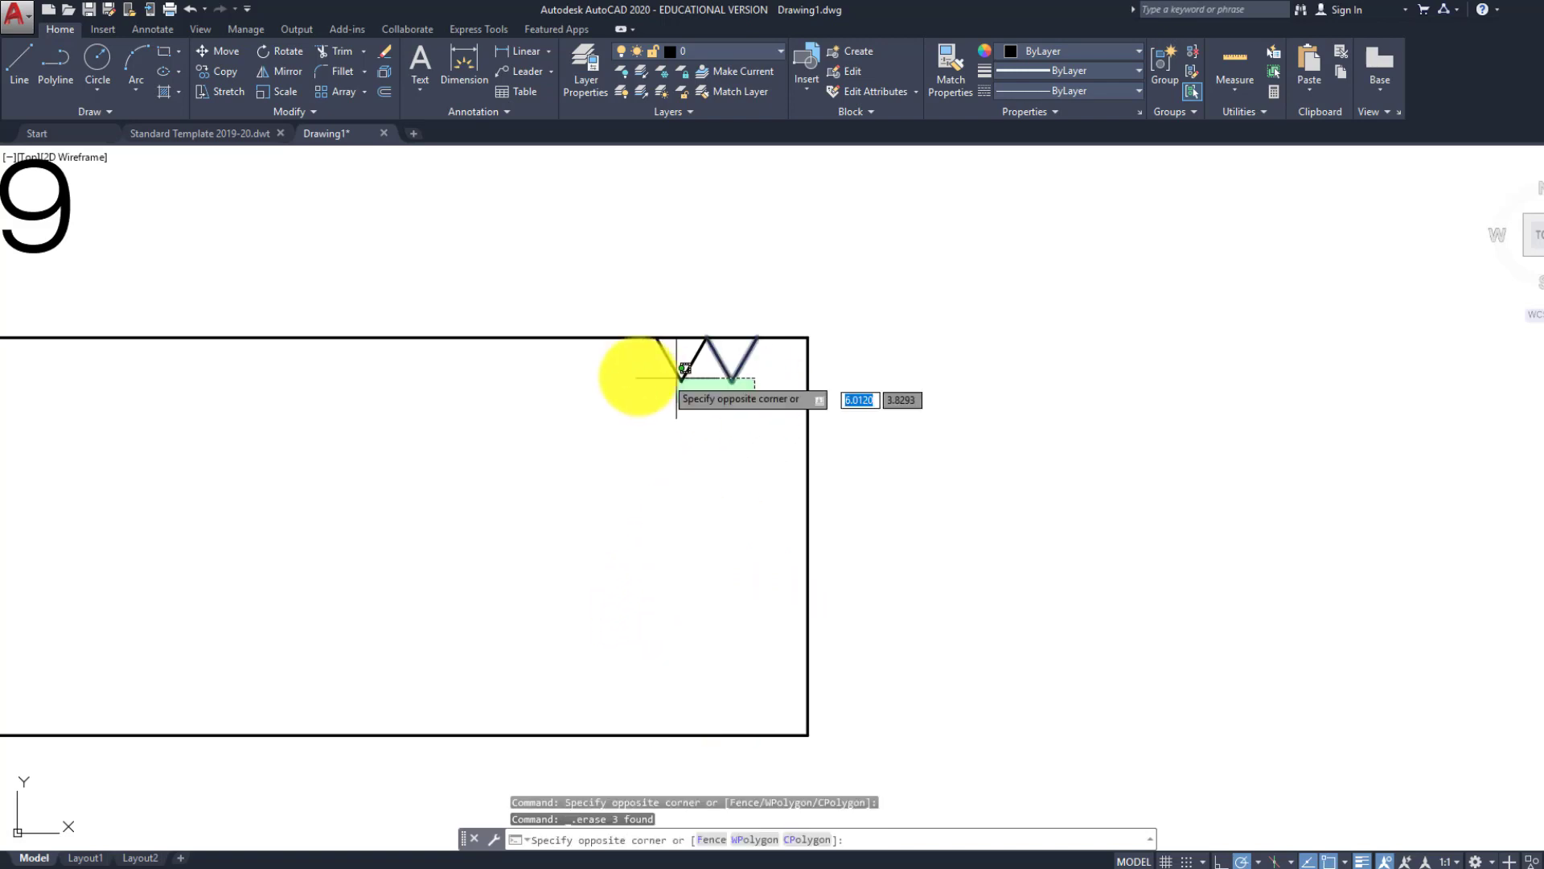
pyautogui.click(643, 386)
pyautogui.write('co')
pyautogui.press('Return')
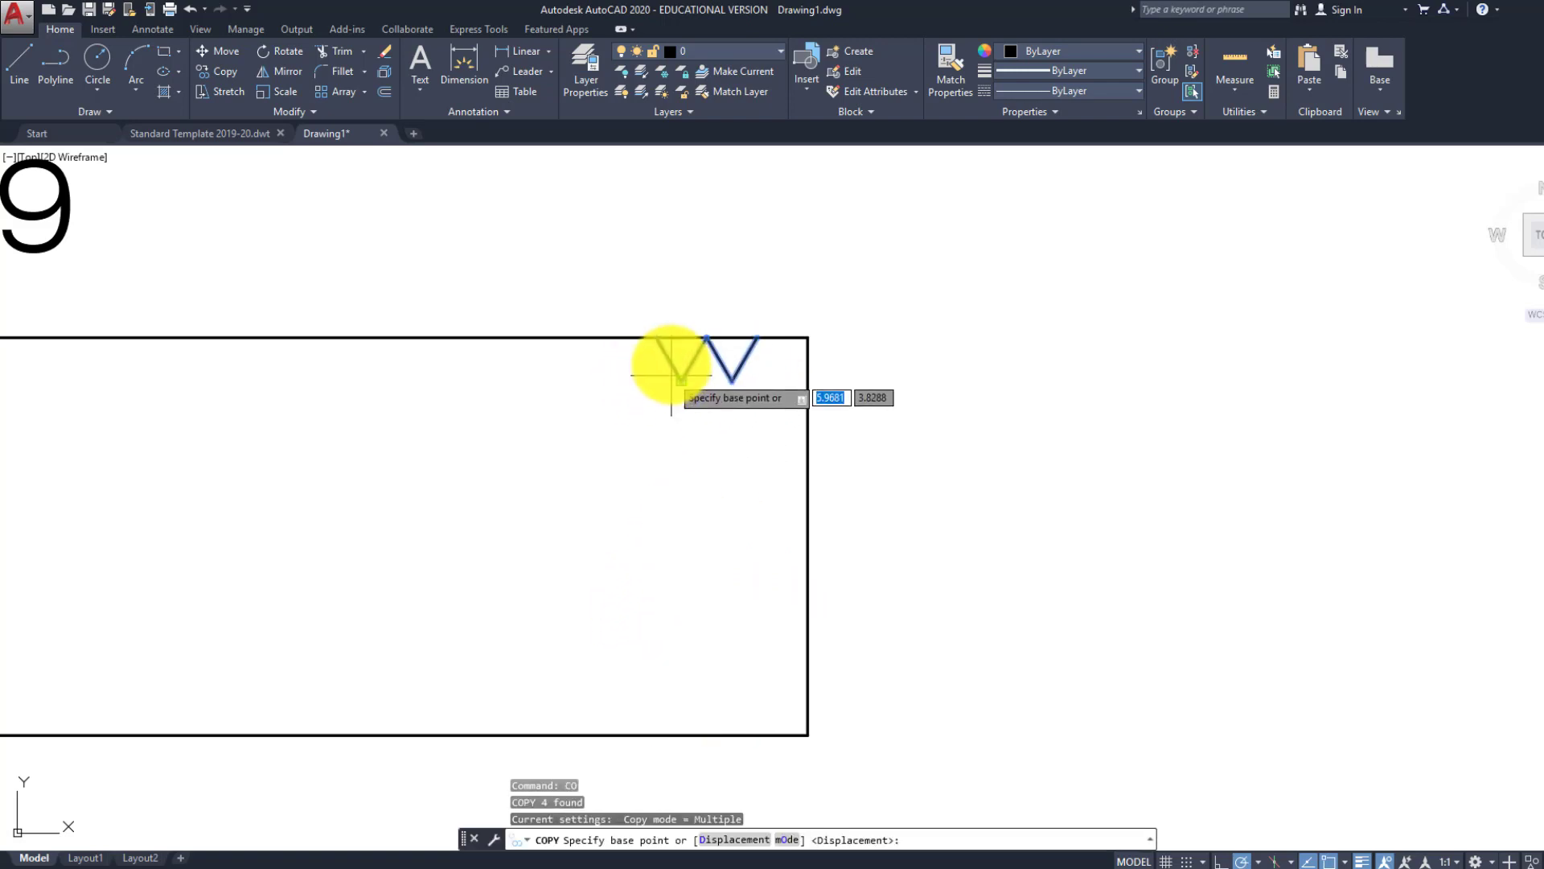
pyautogui.click(756, 338)
pyautogui.click(656, 338)
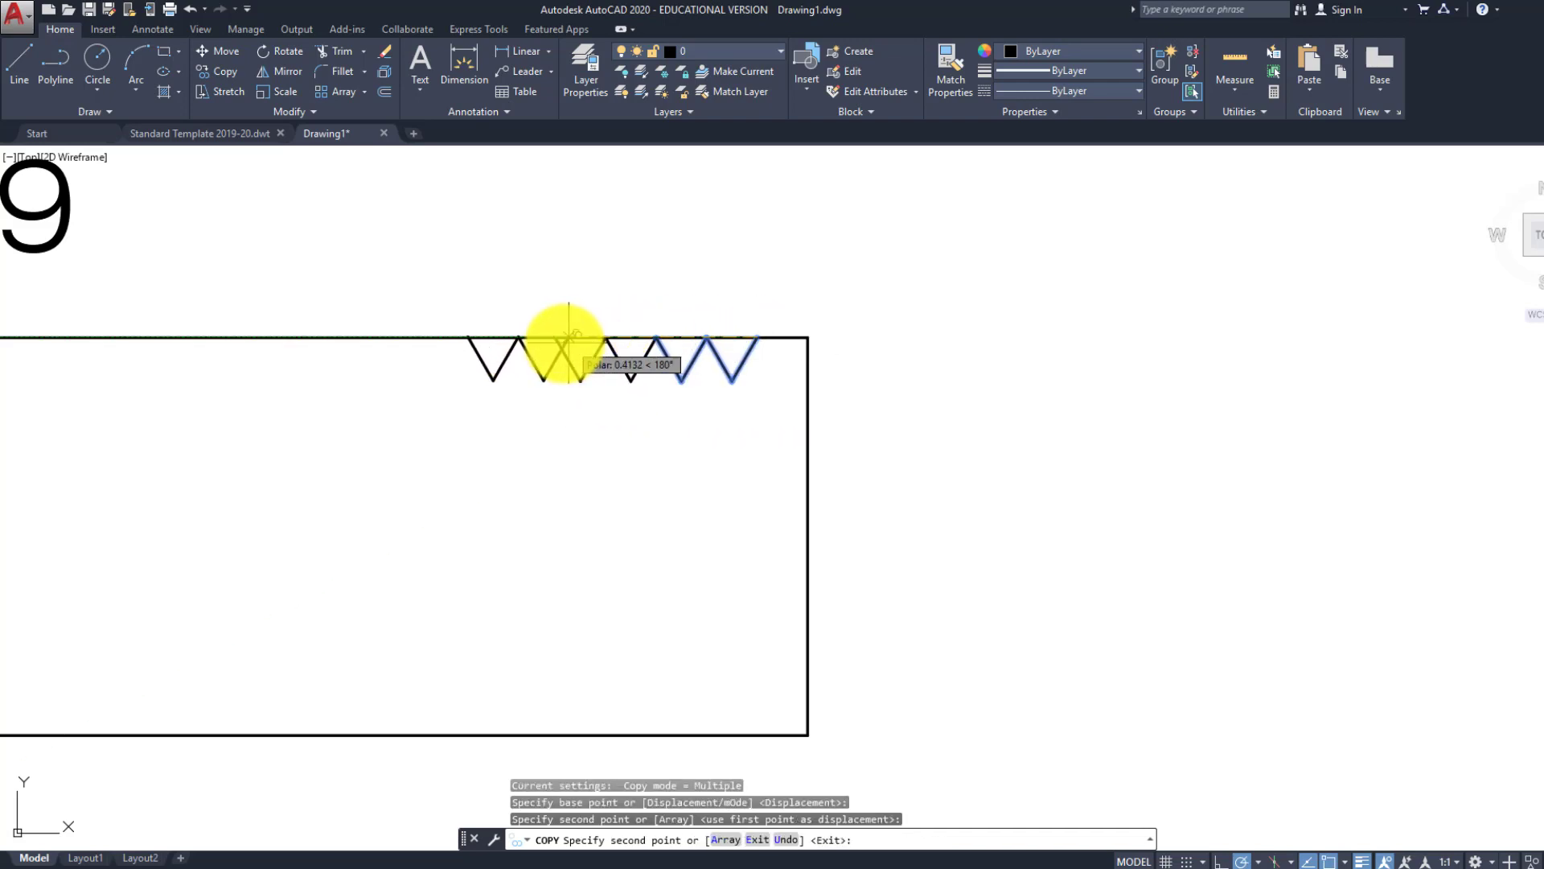
pyautogui.click(555, 338)
pyautogui.click(455, 337)
pyautogui.press('Escape')
pyautogui.press('Escape')
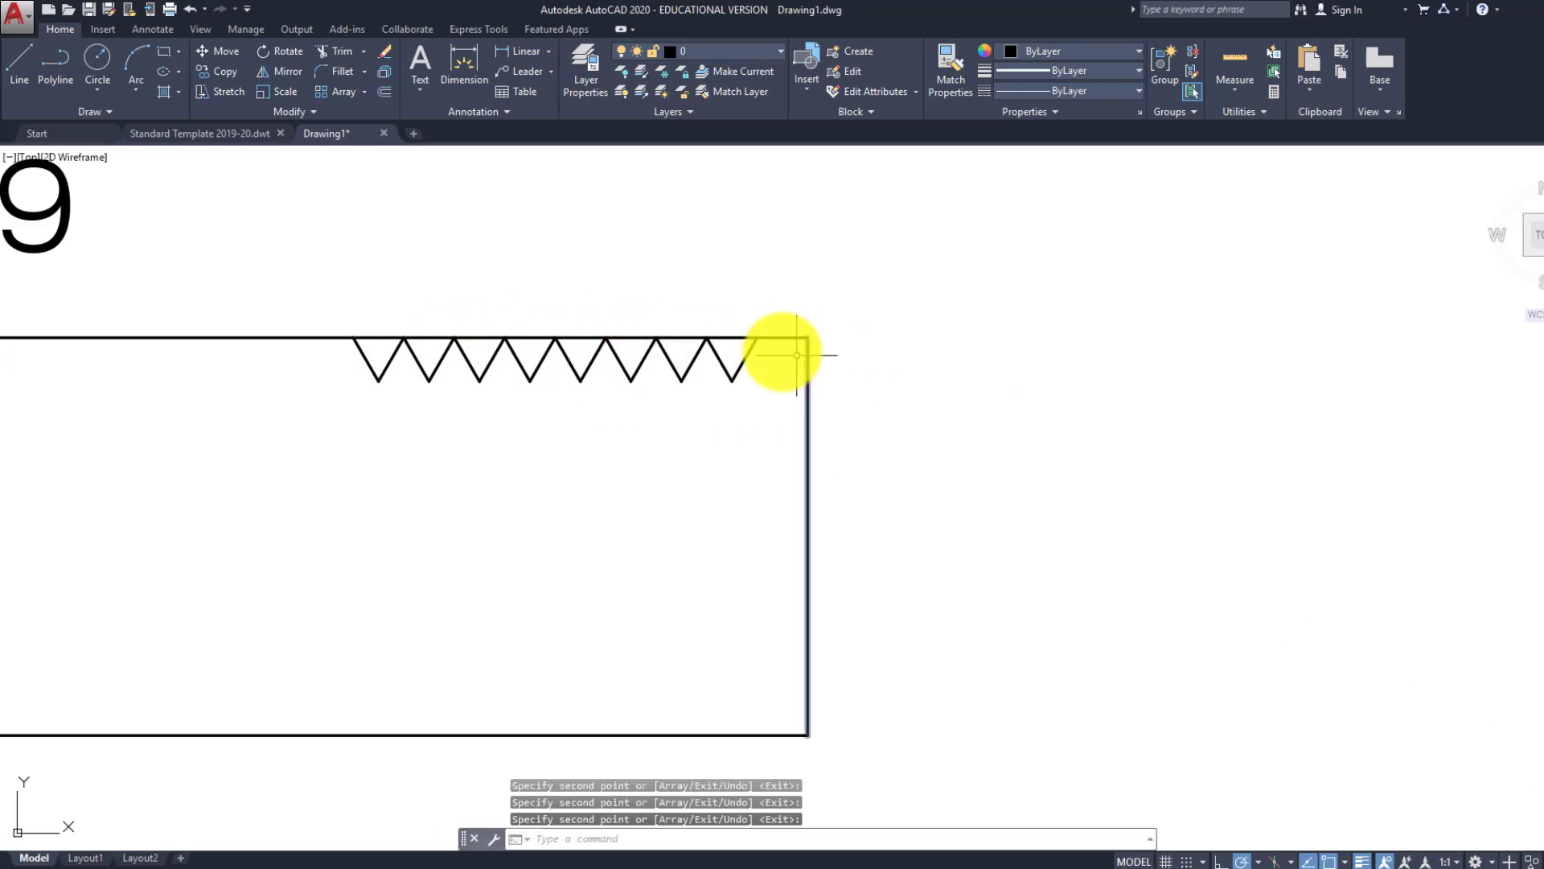
# Draw a vertical line from the top of the rightmost thread down to the rectangle's bottom edge
pyautogui.write('l')
pyautogui.press('Return')
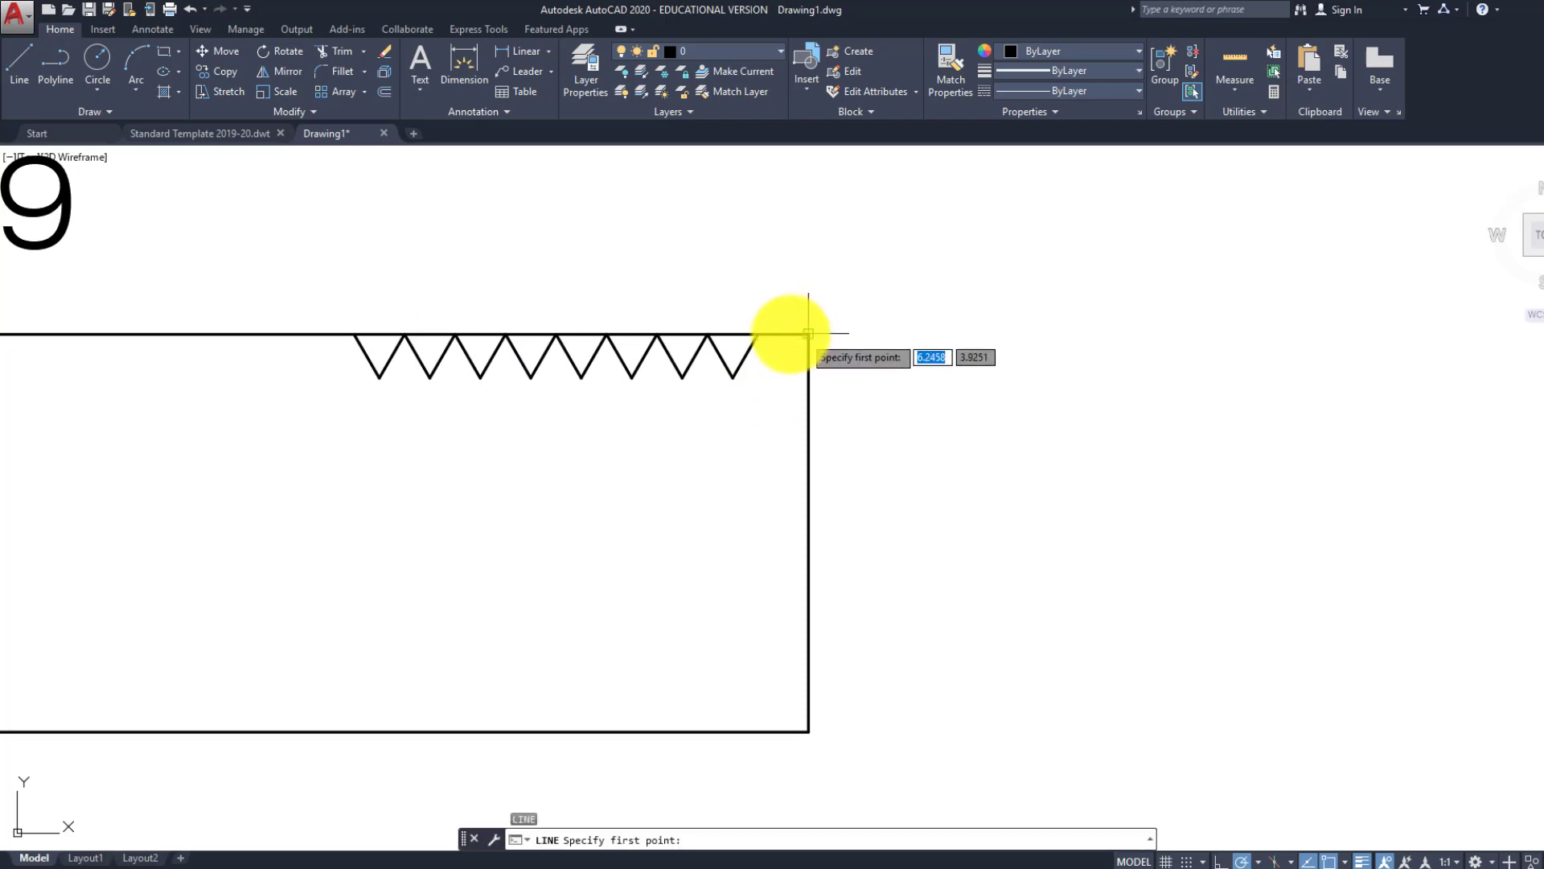
pyautogui.click(757, 336)
pyautogui.click(758, 731)
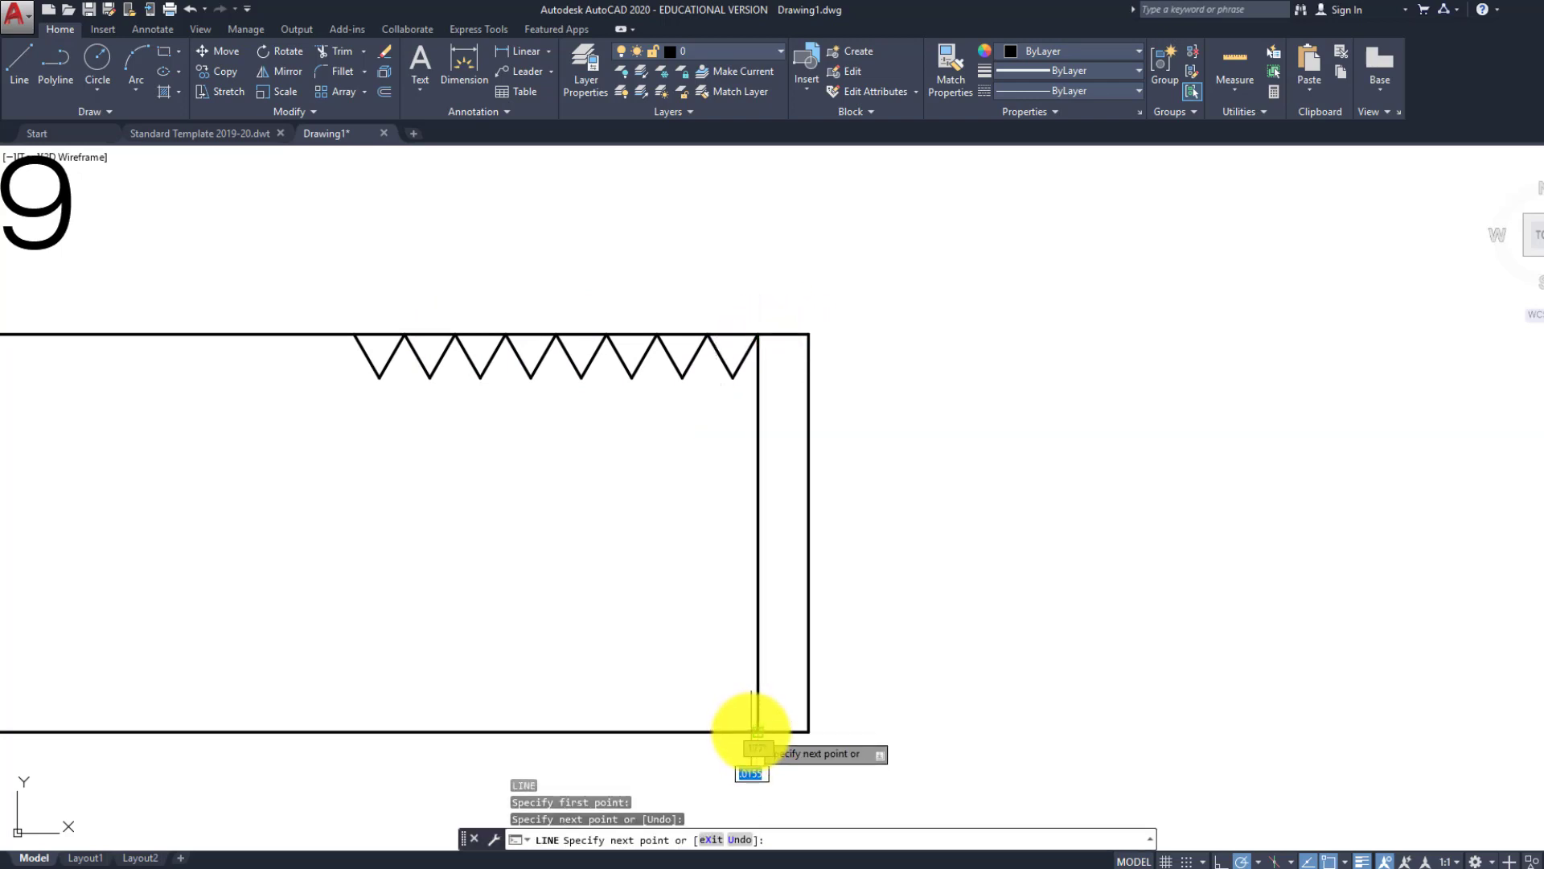
pyautogui.press('Return')
pyautogui.write('l')
pyautogui.press('Return')
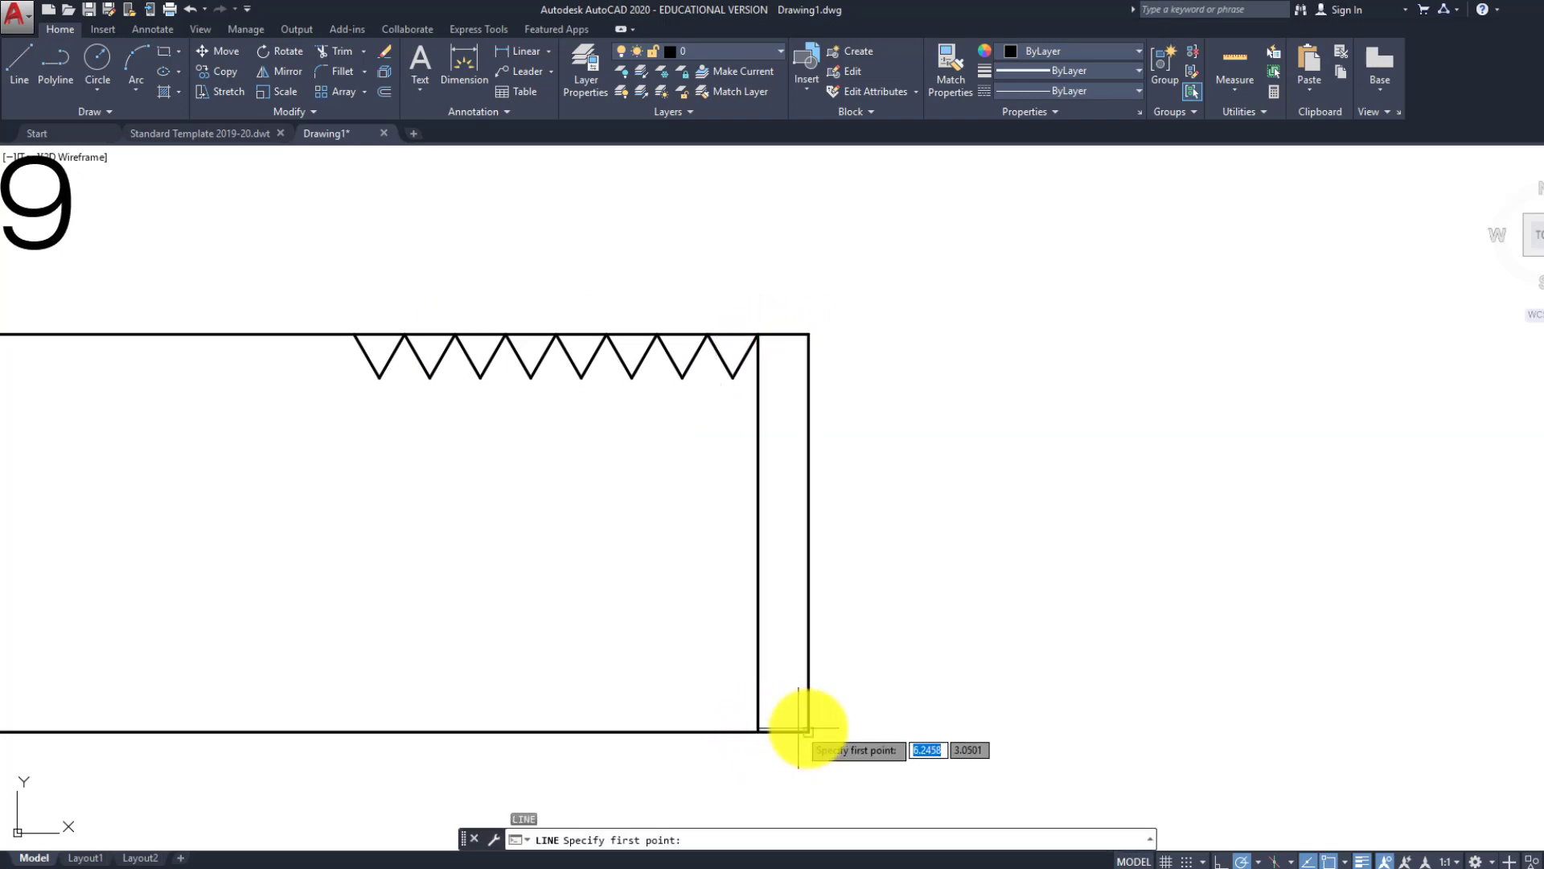
pyautogui.click(760, 731)
pyautogui.scroll(-5, 786, 720)
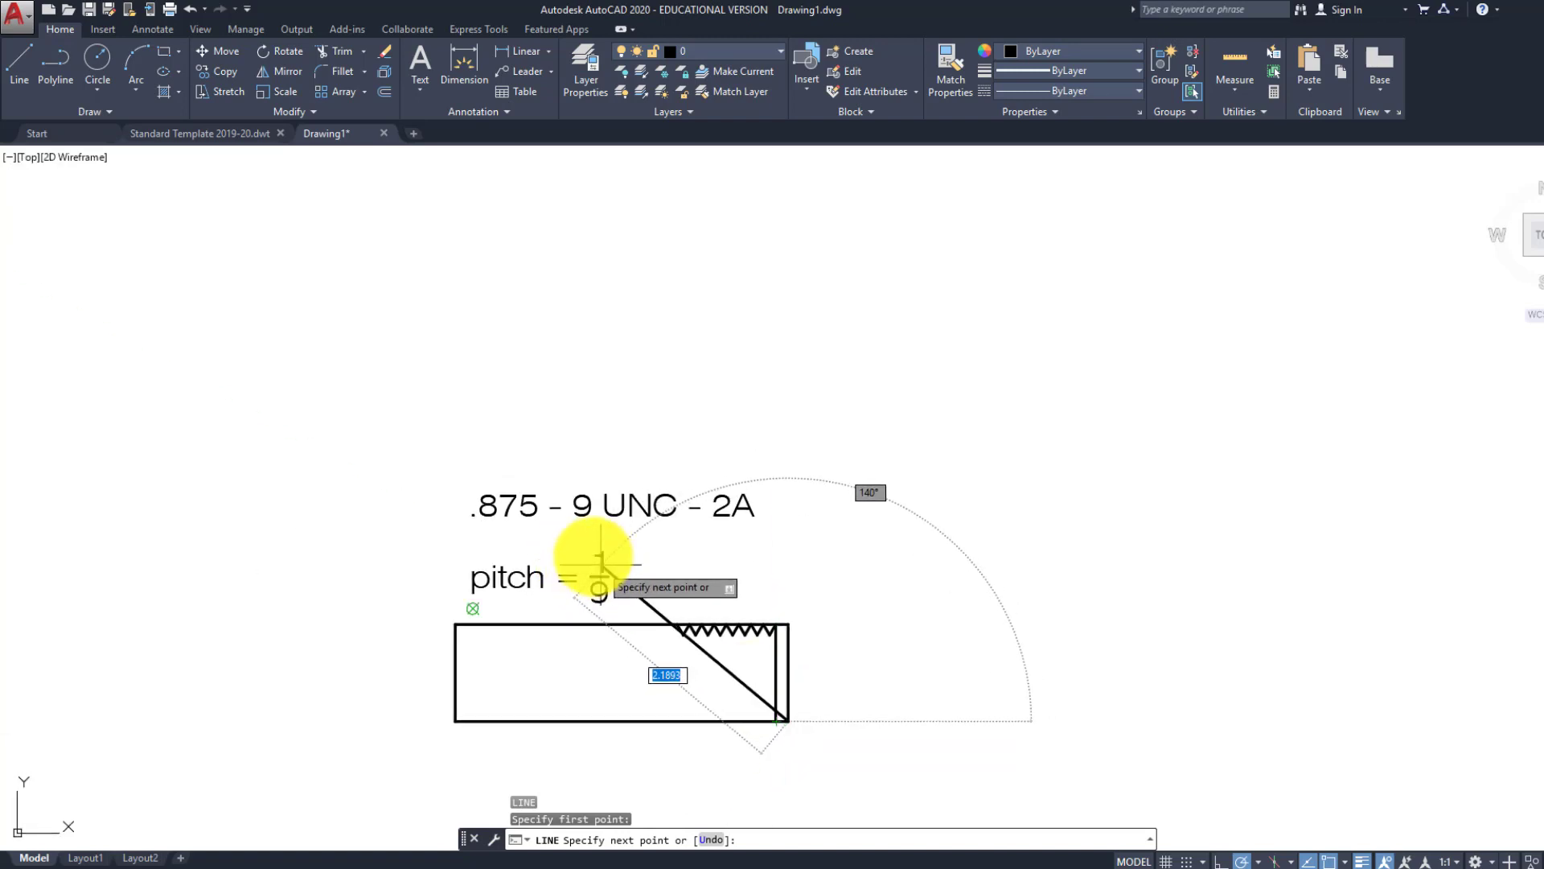
pyautogui.scroll(2, 786, 736)
pyautogui.scroll(-2, 693, 718)
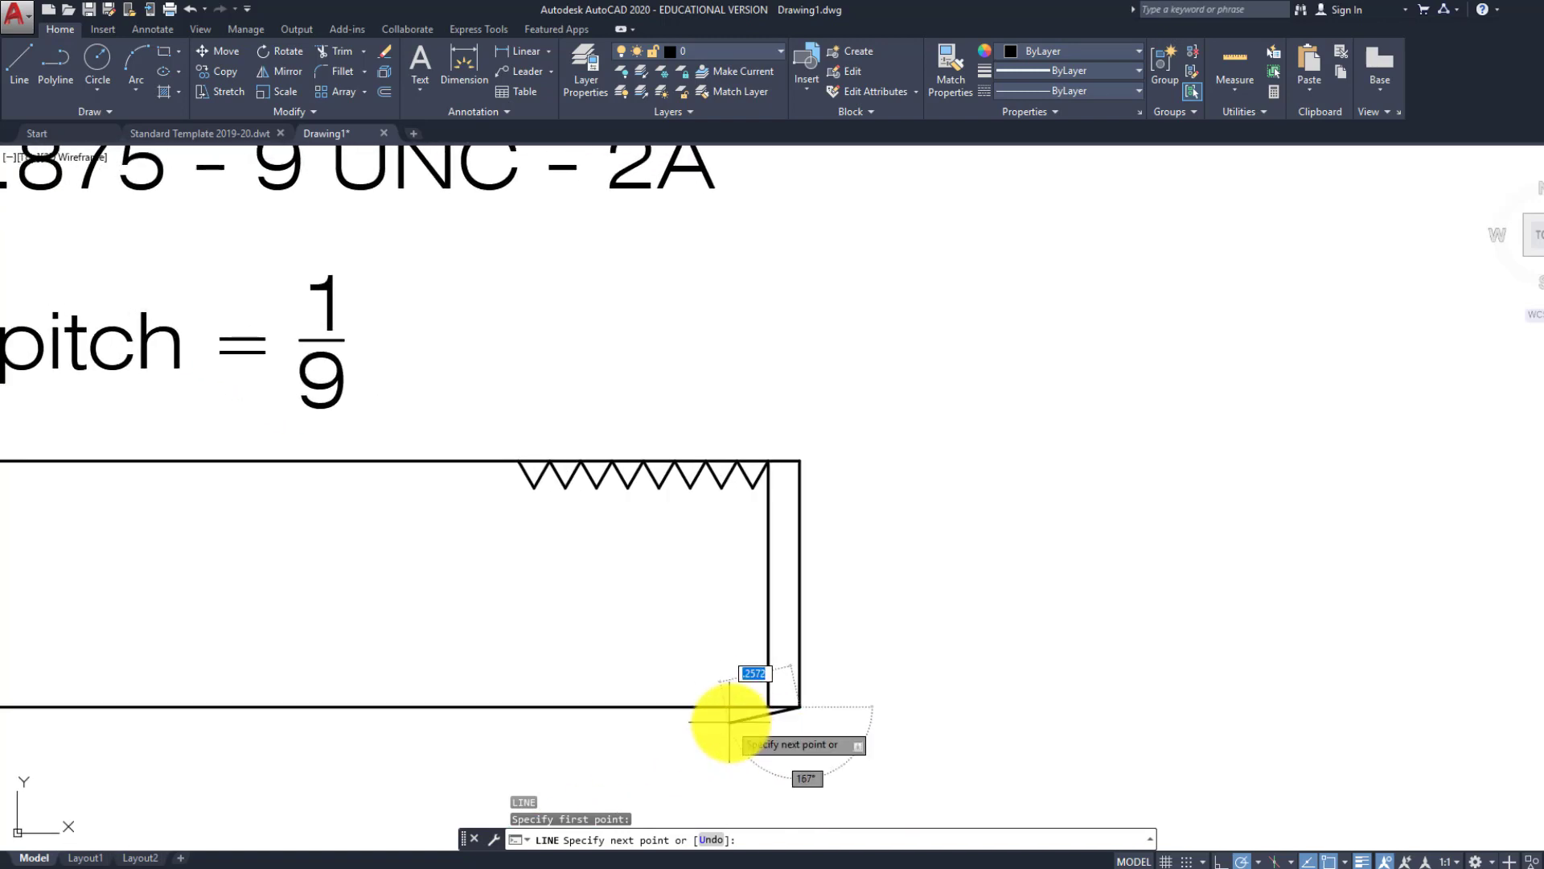
pyautogui.press('Escape')
pyautogui.press('Escape')
# Draw a line 1/18 leftward from the rectangle's lower-right corner, continuing into a short vertical tick below the bottom edge
pyautogui.moveTo(577, 501); pyautogui.dragTo(557, 461, button='middle')
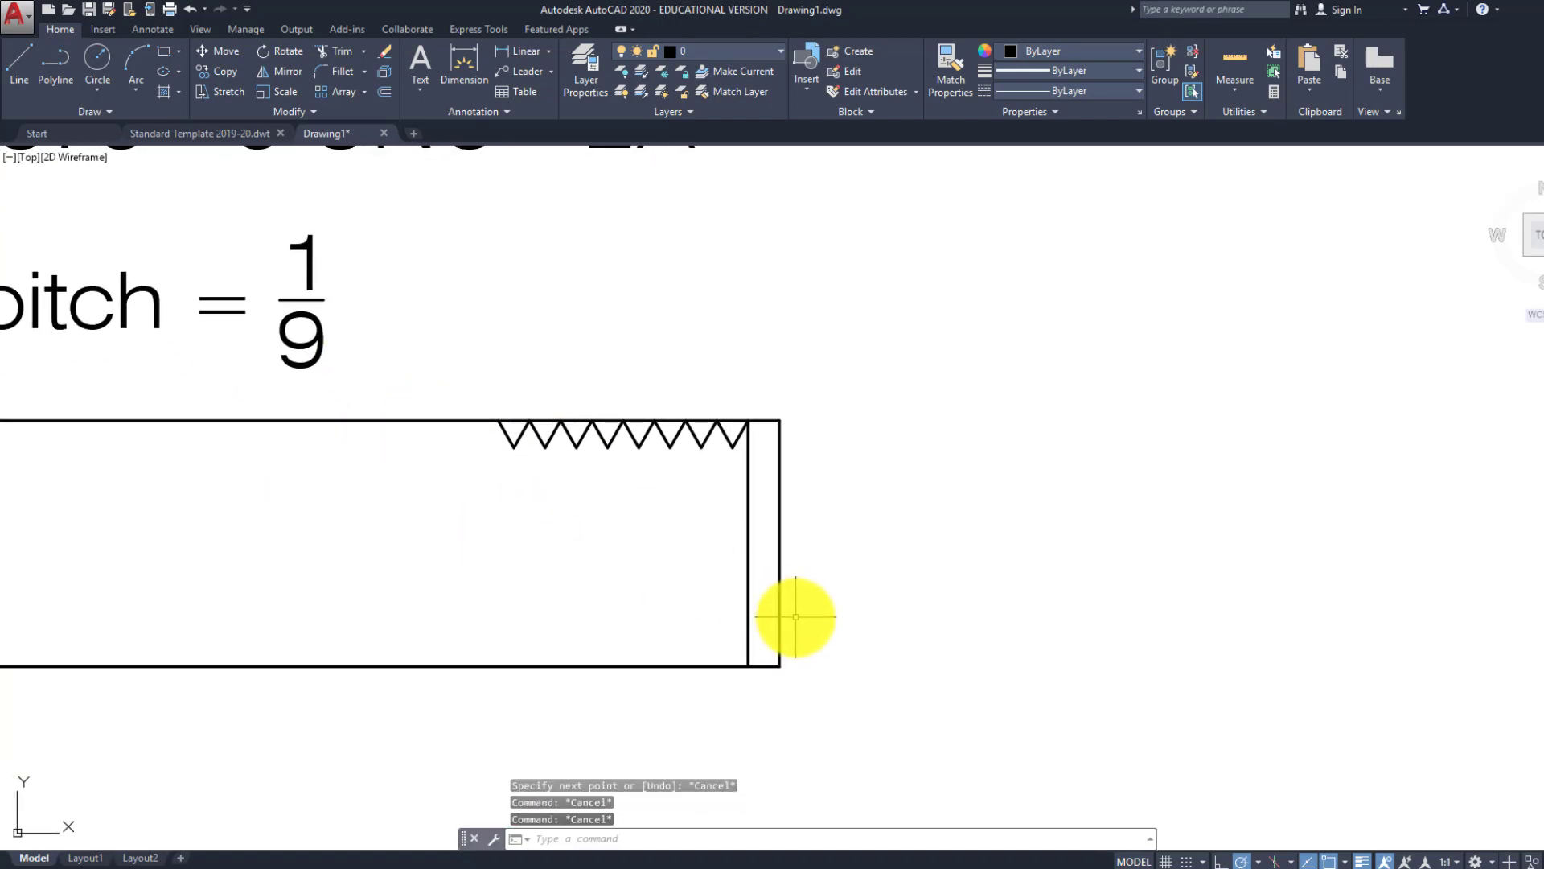
pyautogui.press('space')
pyautogui.click(779, 666)
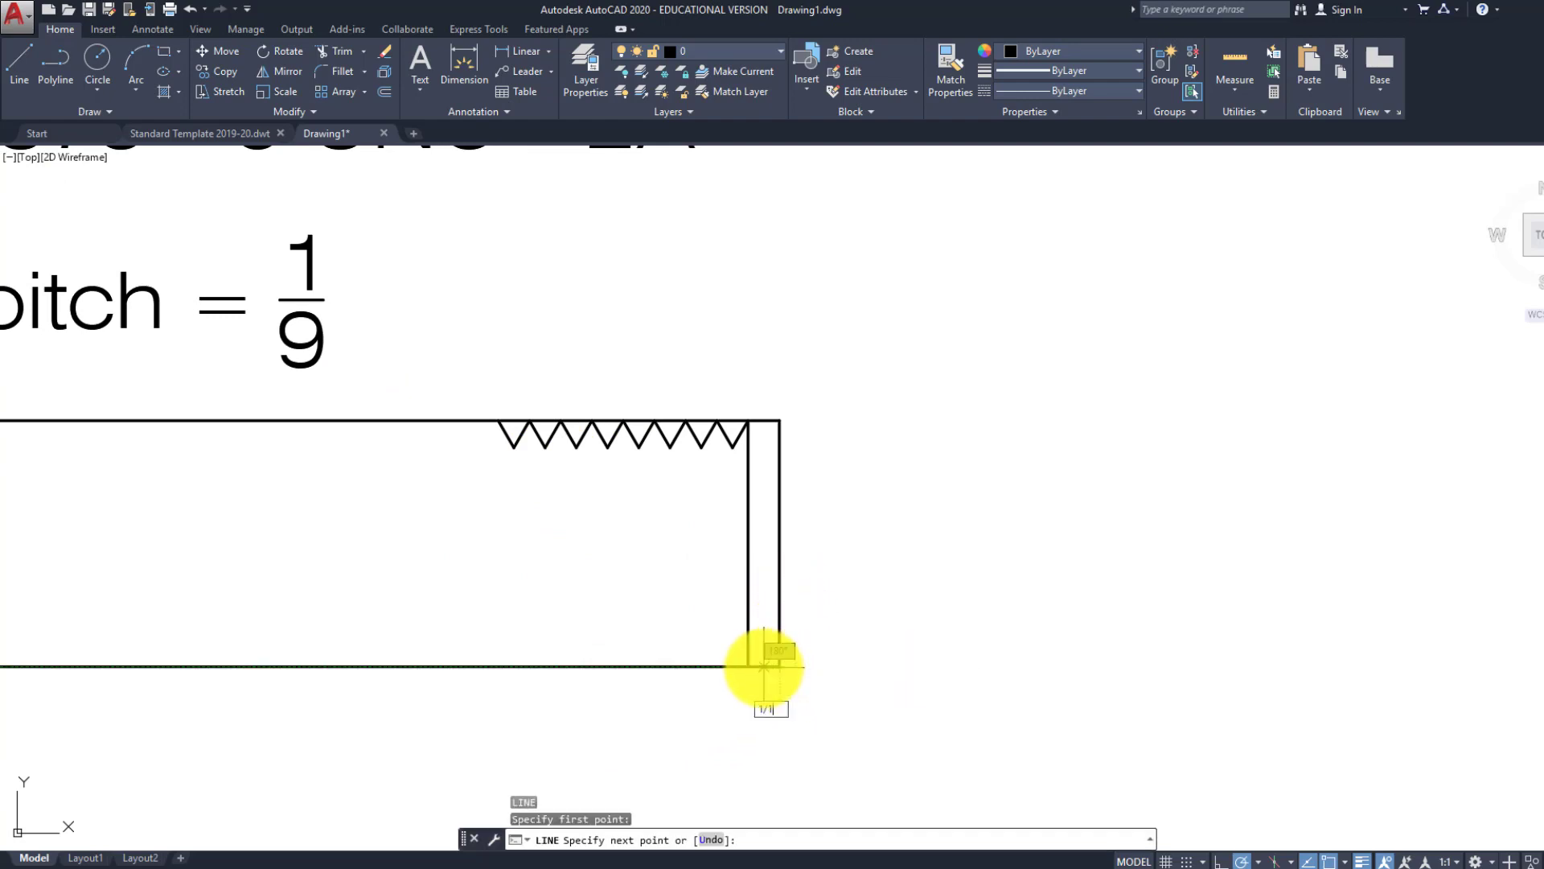
pyautogui.write('1/18')
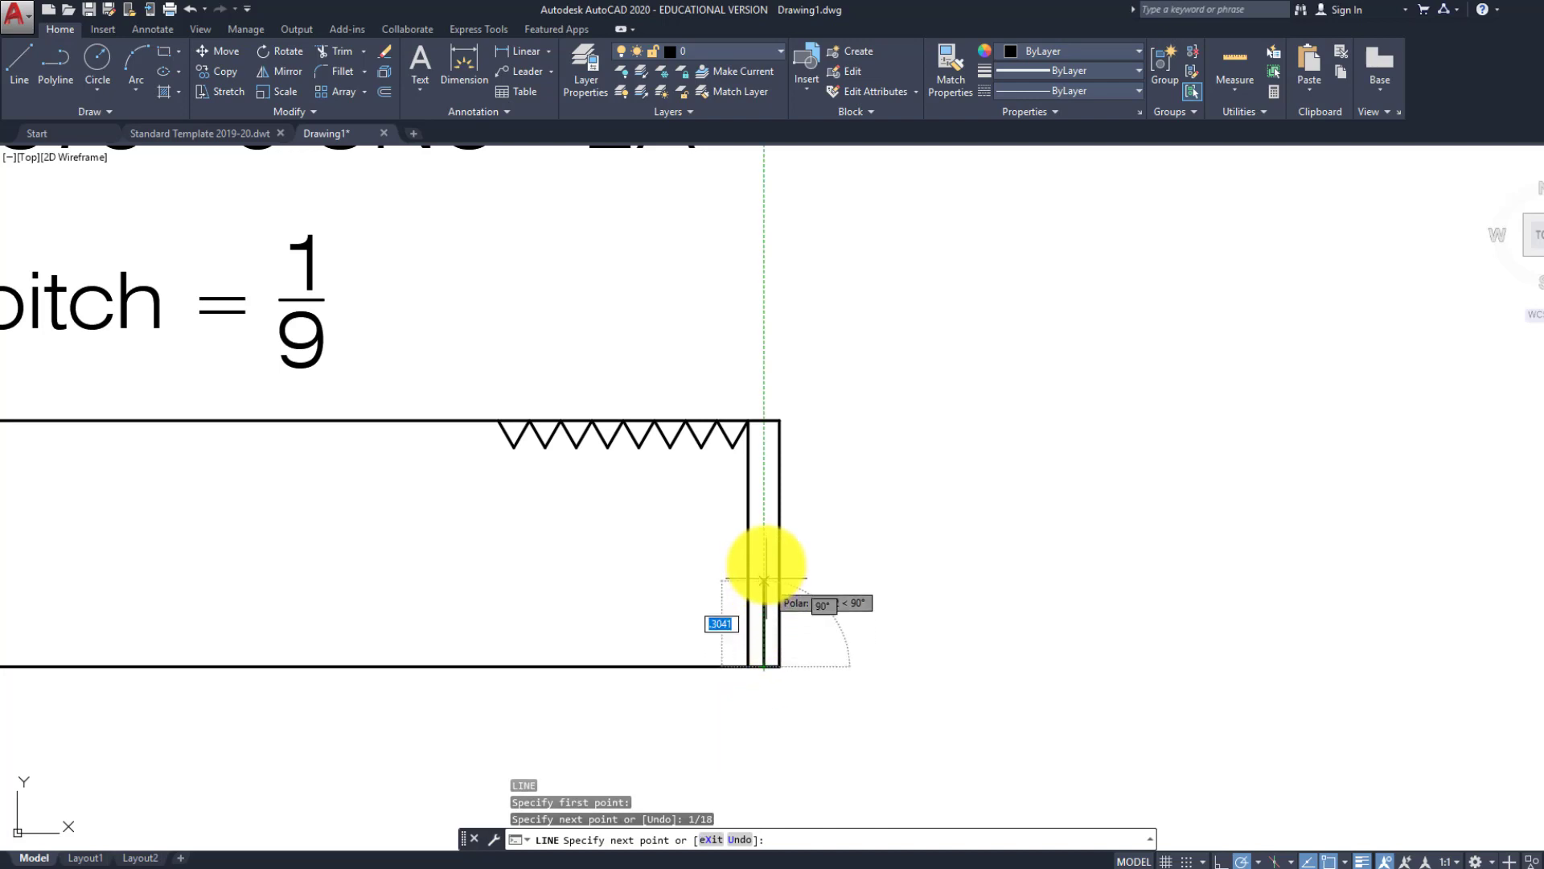
pyautogui.press('Return')
pyautogui.scroll(2, 765, 661)
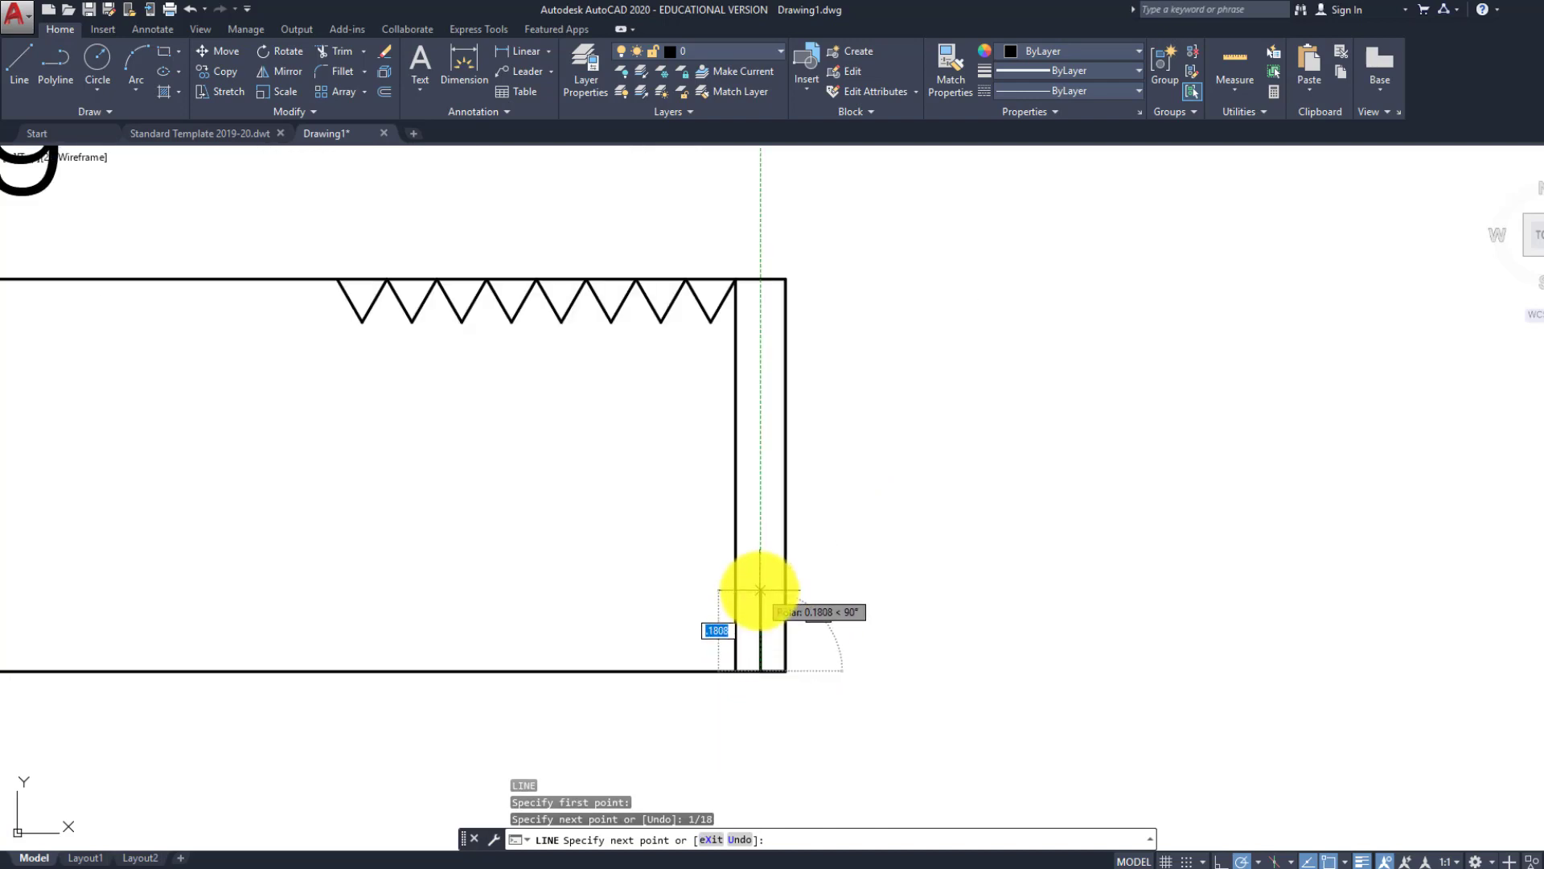
pyautogui.click(760, 702)
pyautogui.press('Return')
# Erase the full-height vertical line below the rightmost thread
pyautogui.click(749, 621)
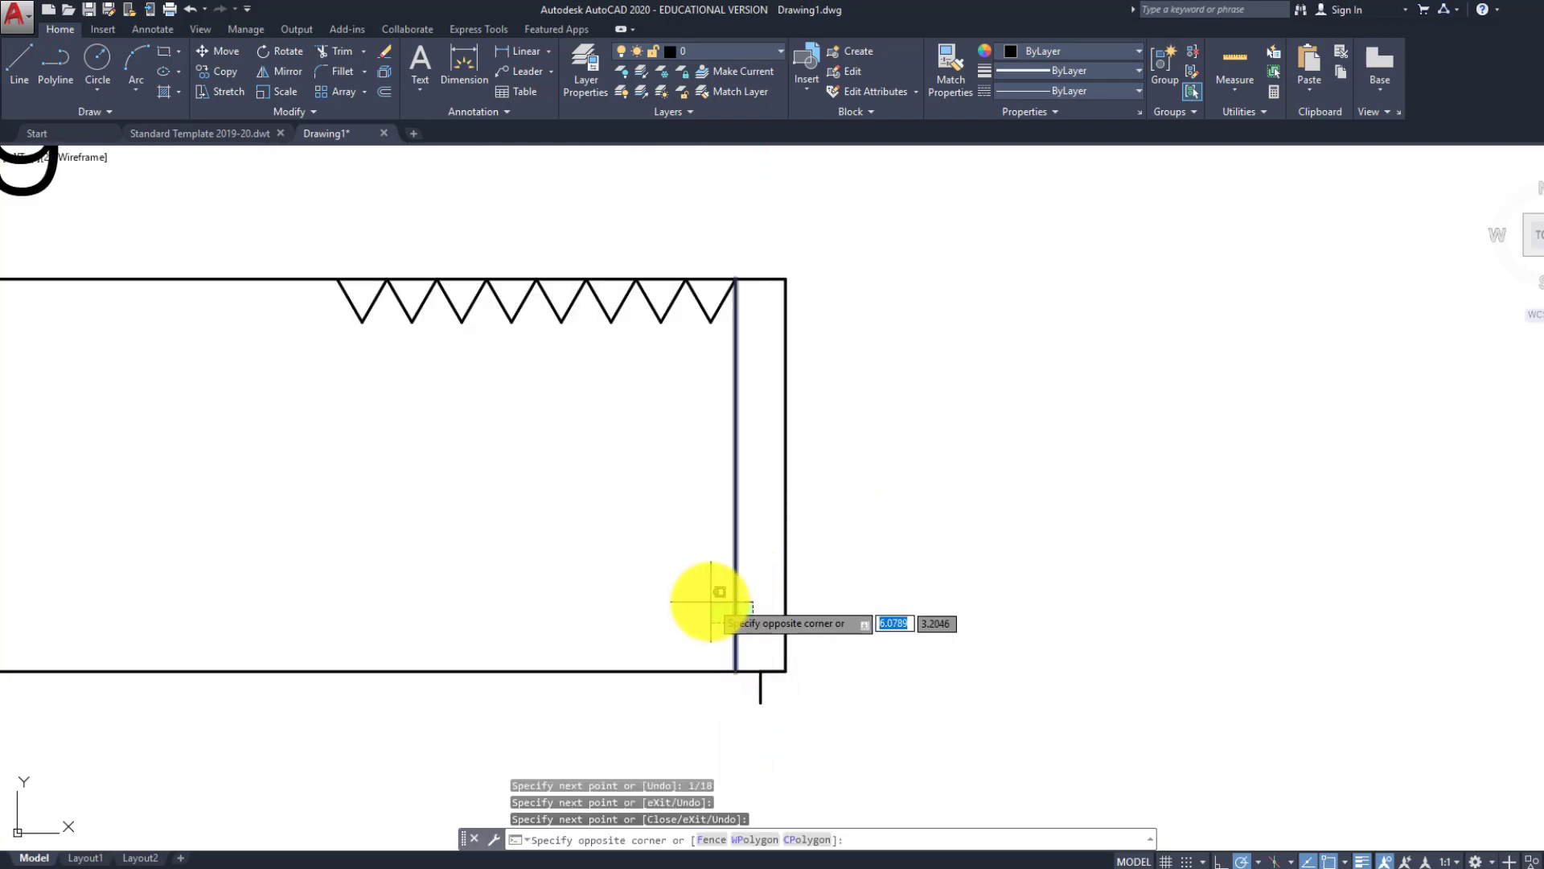
pyautogui.click(714, 600)
pyautogui.press('Delete')
pyautogui.press('Escape')
pyautogui.press('Escape')
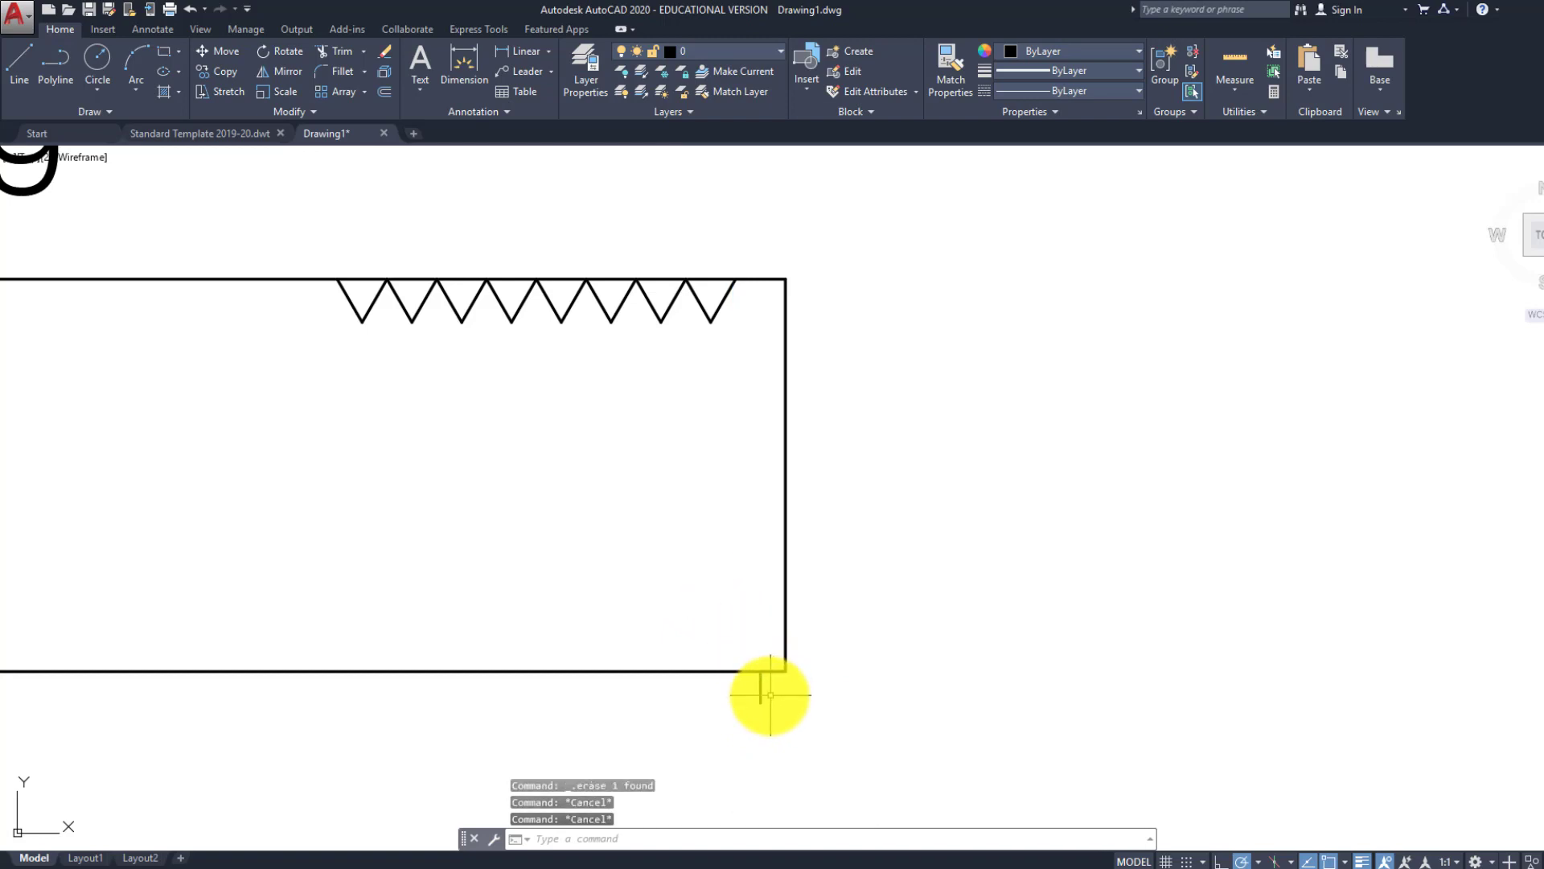
# Copy the short tick below the bottom edge 1/9 to the left
pyautogui.write('co')
pyautogui.press('Return')
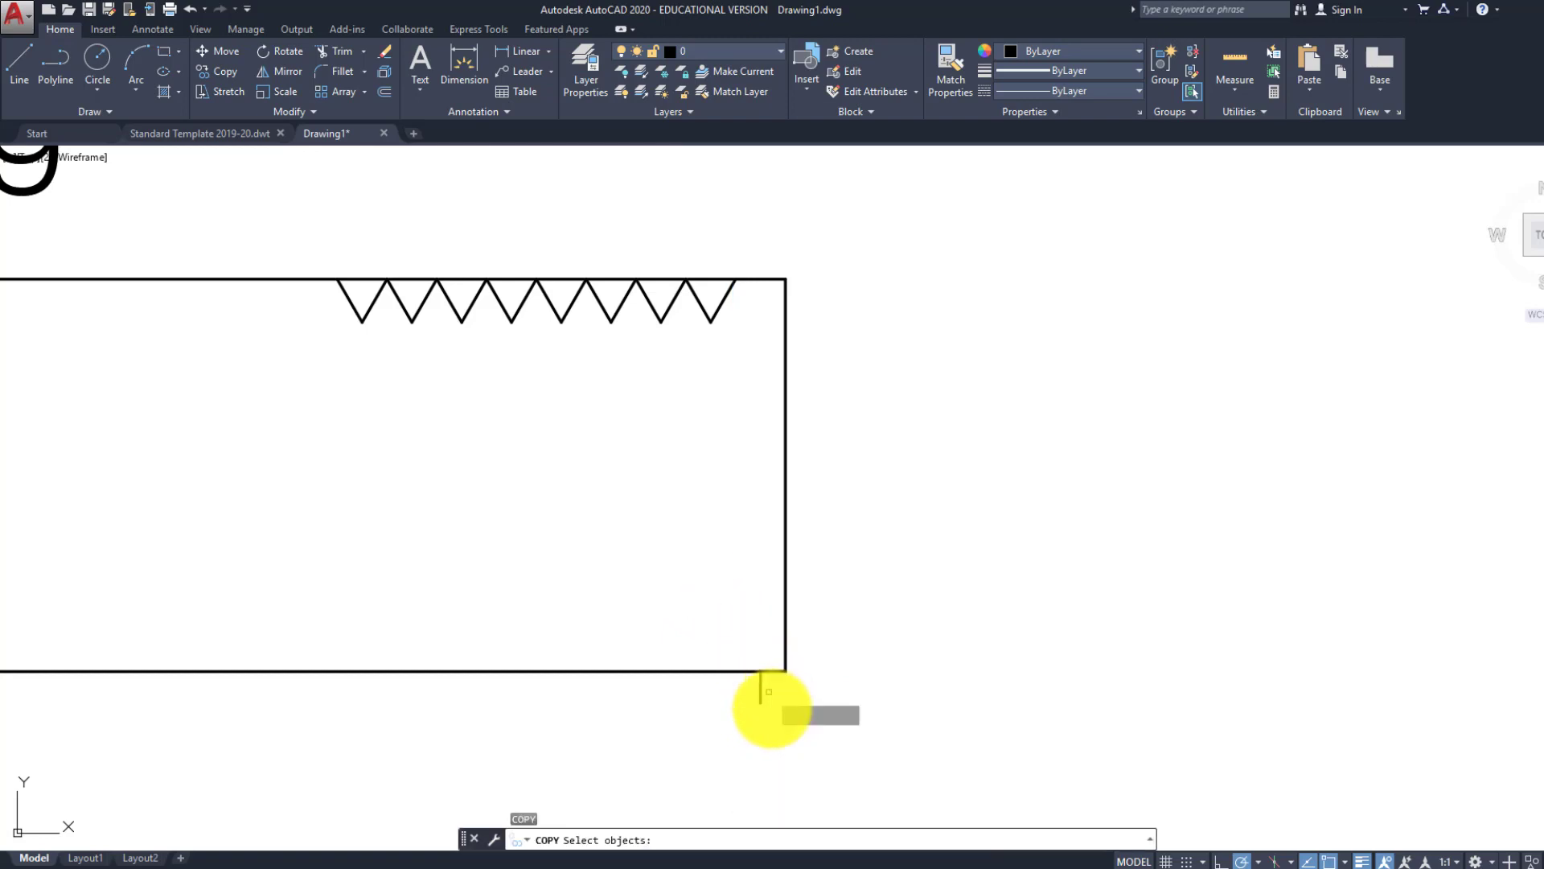
pyautogui.click(775, 717)
pyautogui.click(729, 680)
pyautogui.press('Return')
pyautogui.click(761, 670)
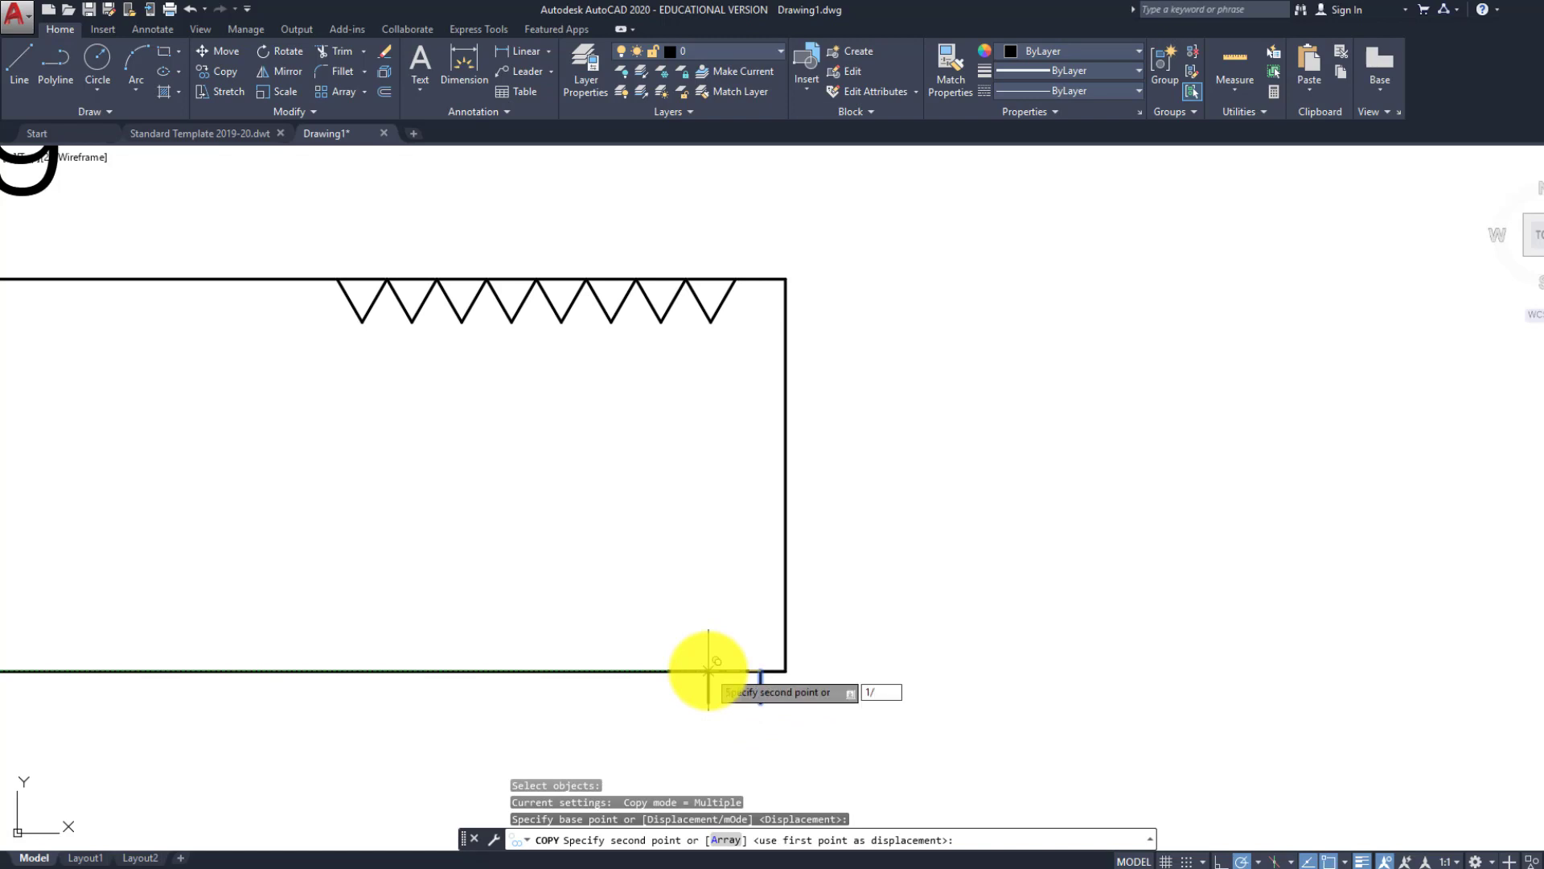
pyautogui.write('1/9')
pyautogui.press('Return')
pyautogui.press('Return')
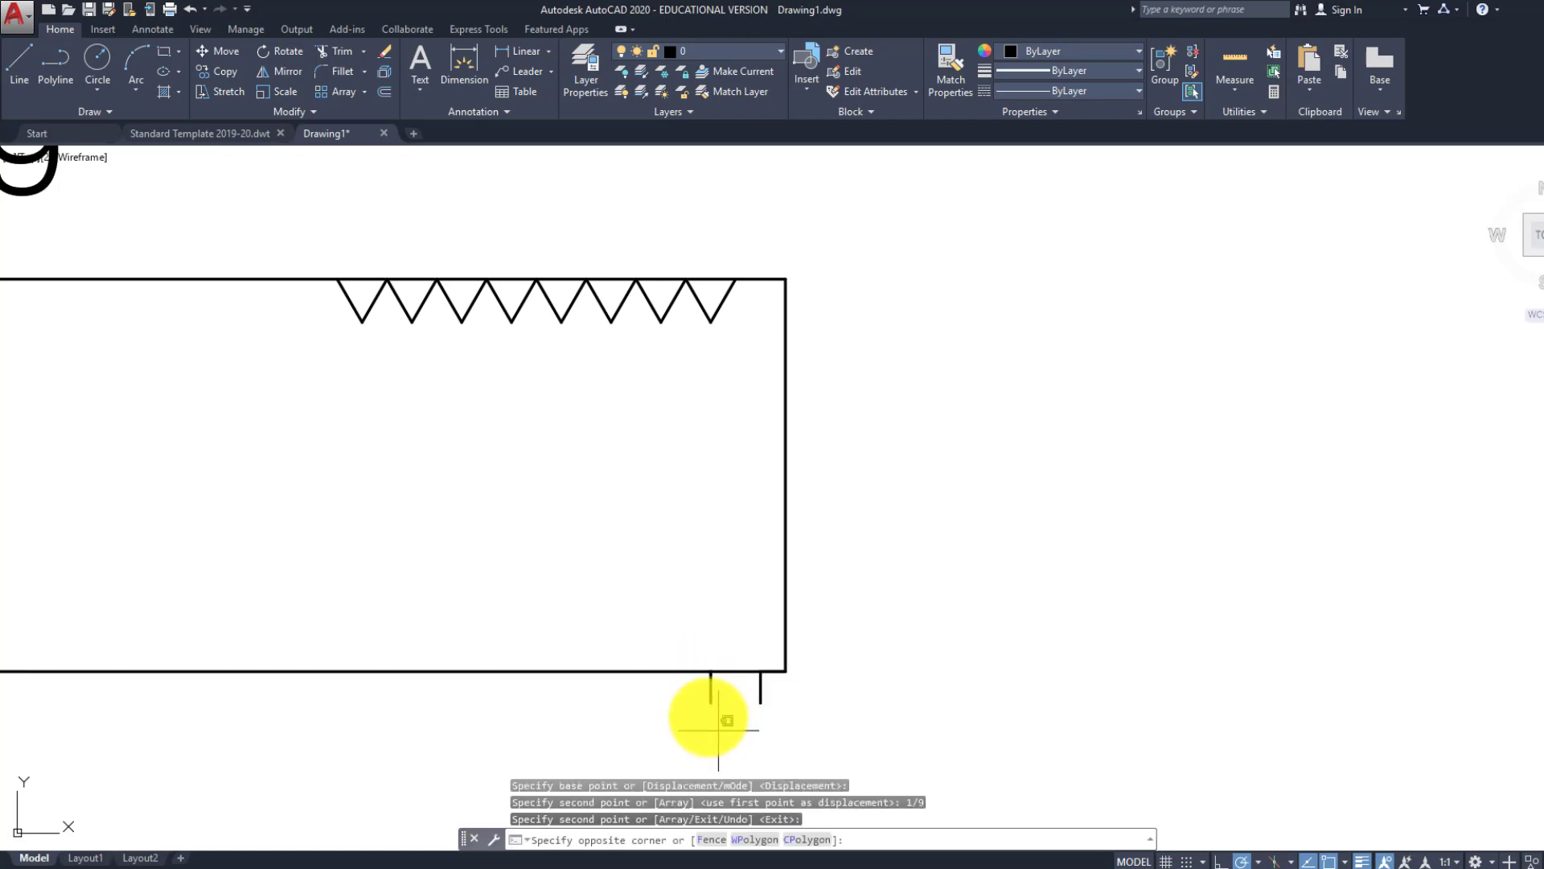
# Copy the left tick below the bottom edge repeatedly leftward at the same spacing until there are seven ticks
pyautogui.click(694, 698)
pyautogui.write('co')
pyautogui.press('Return')
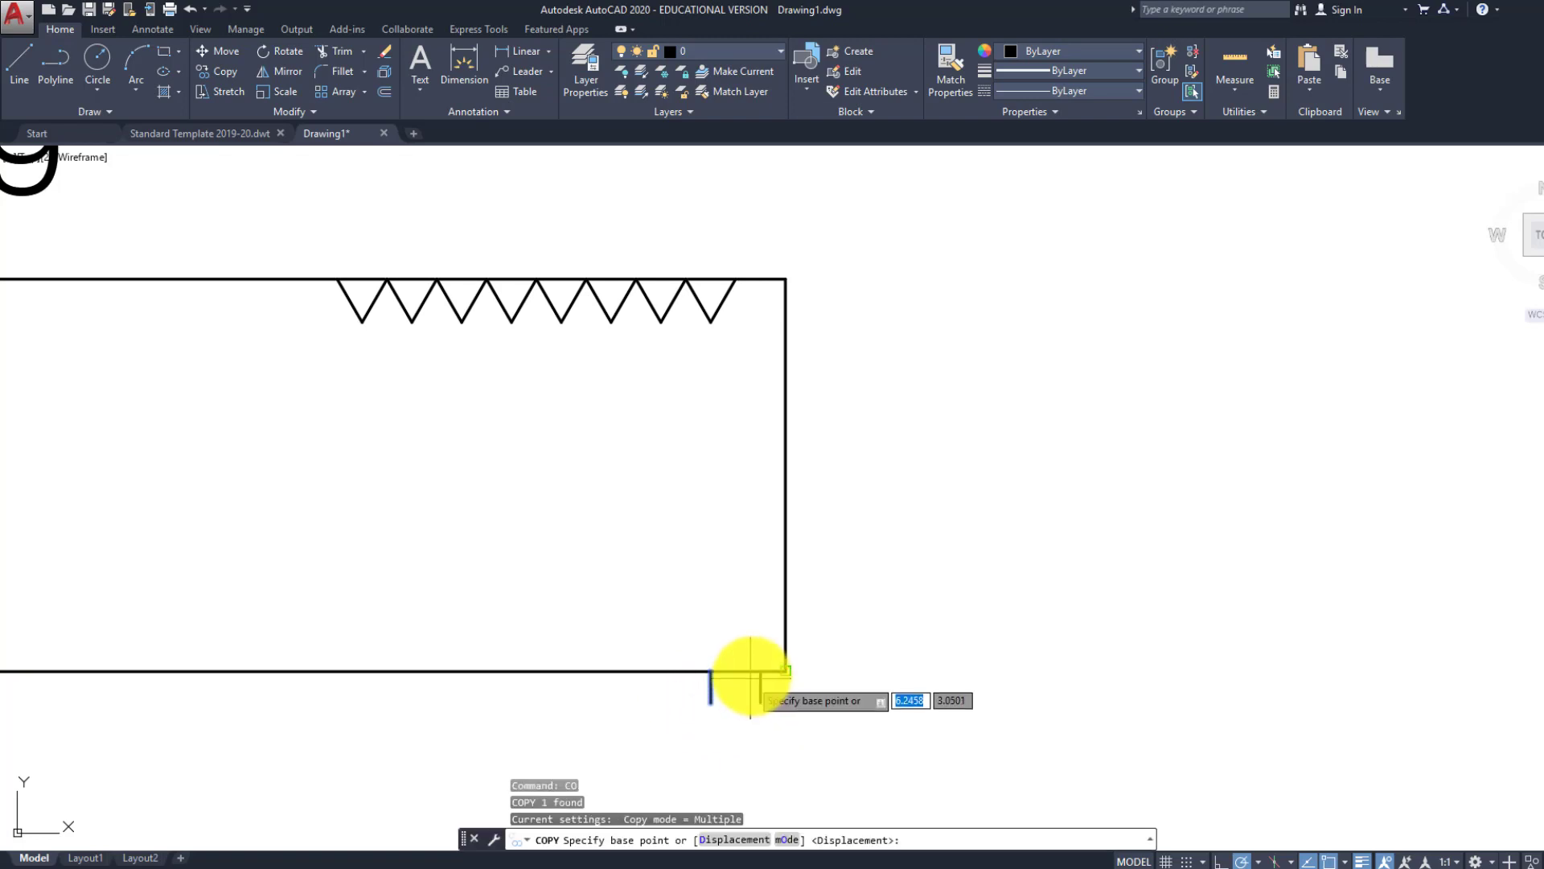
pyautogui.click(760, 671)
pyautogui.click(710, 671)
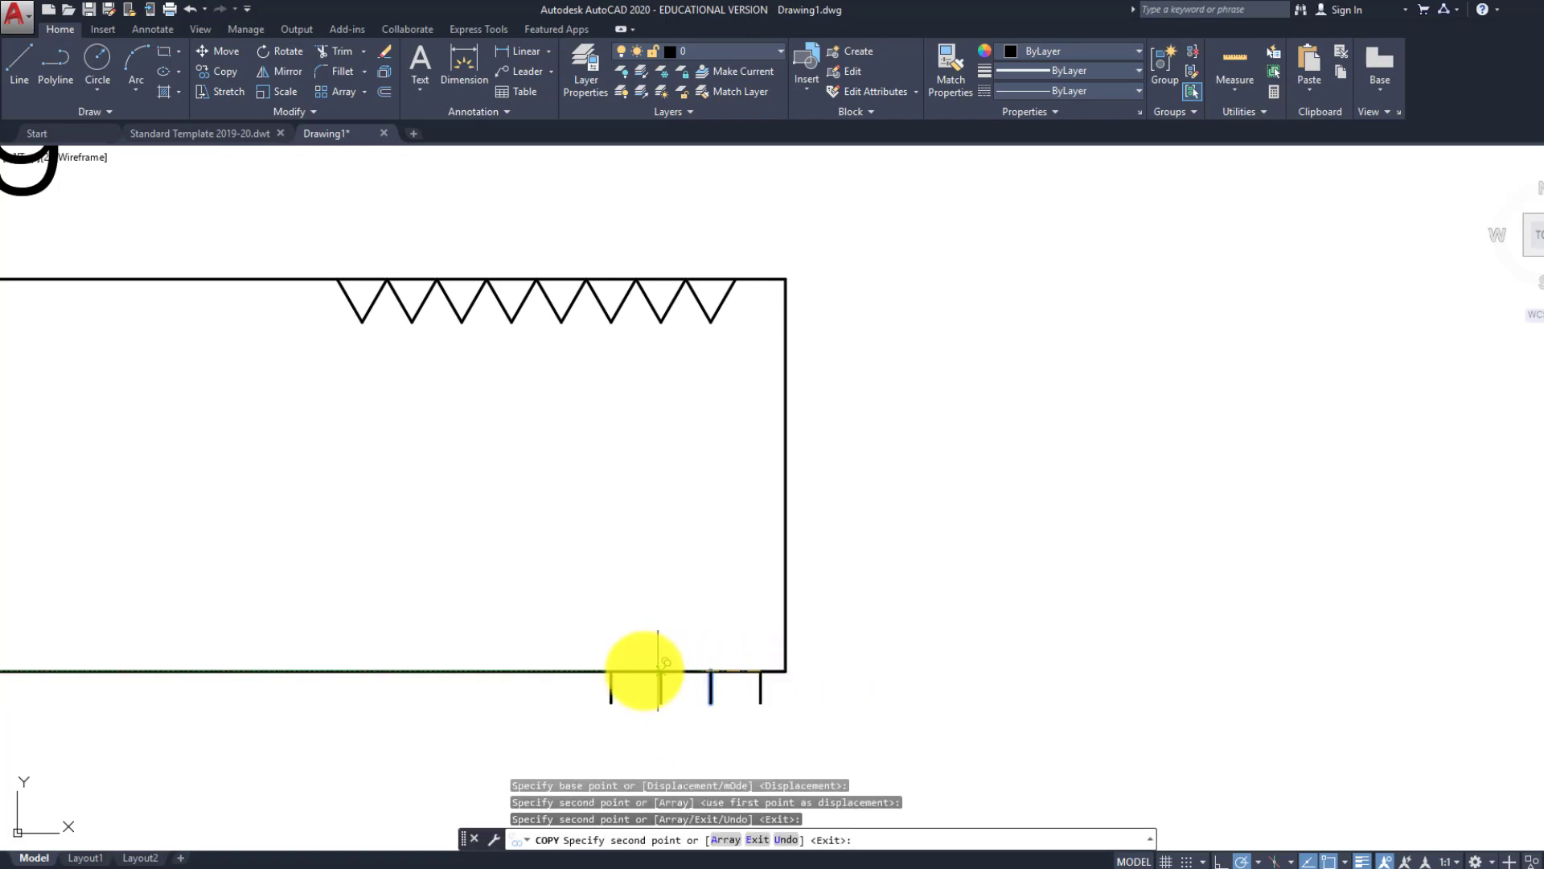
pyautogui.click(611, 671)
pyautogui.click(562, 671)
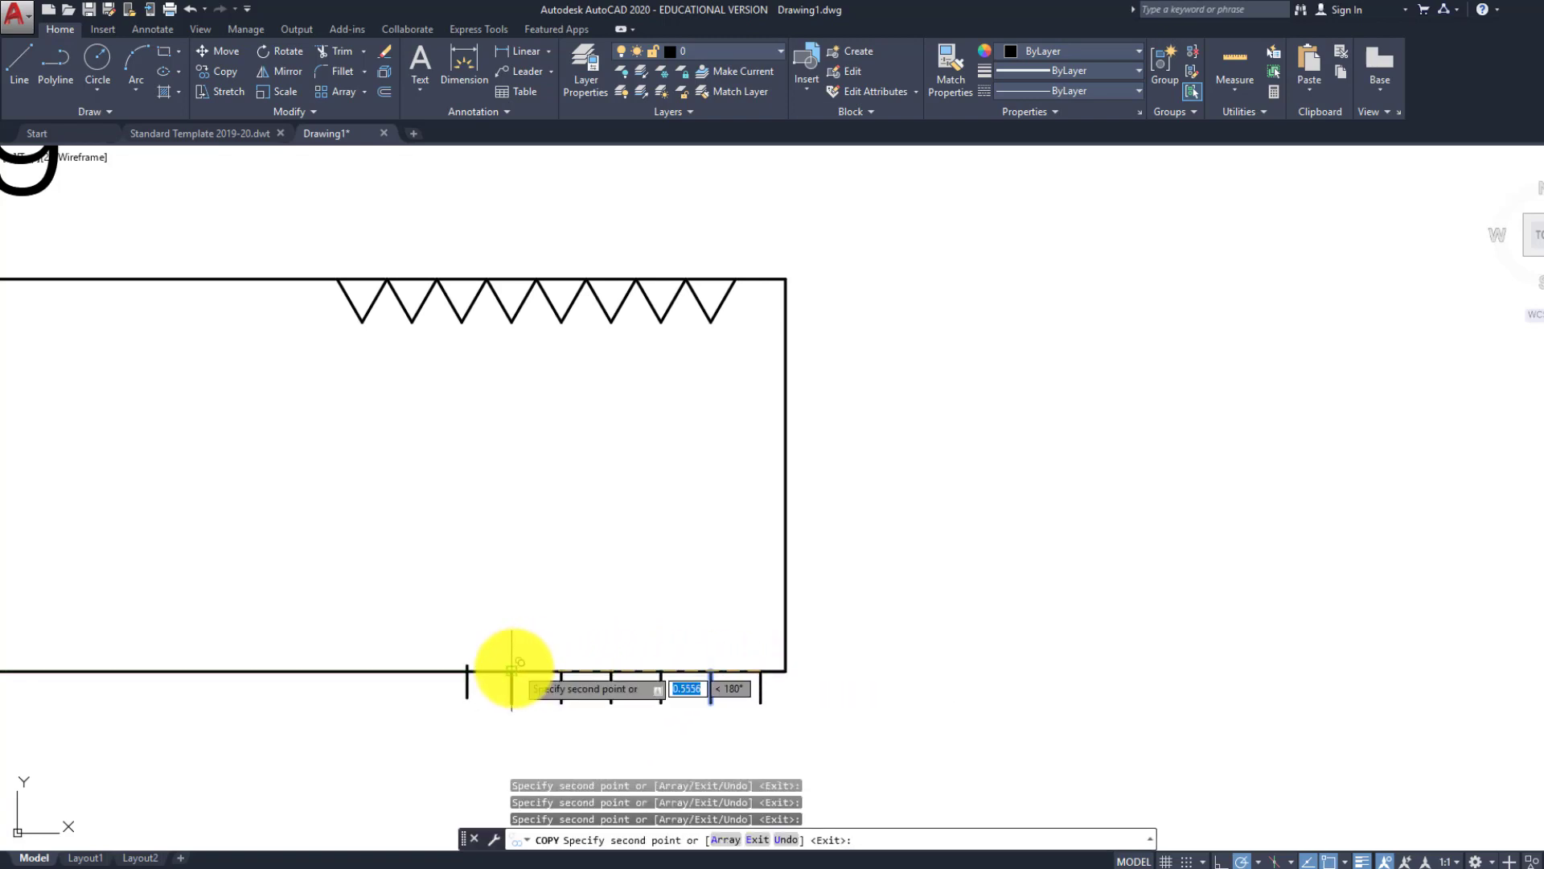
pyautogui.click(511, 670)
pyautogui.press('Escape')
pyautogui.press('Escape')
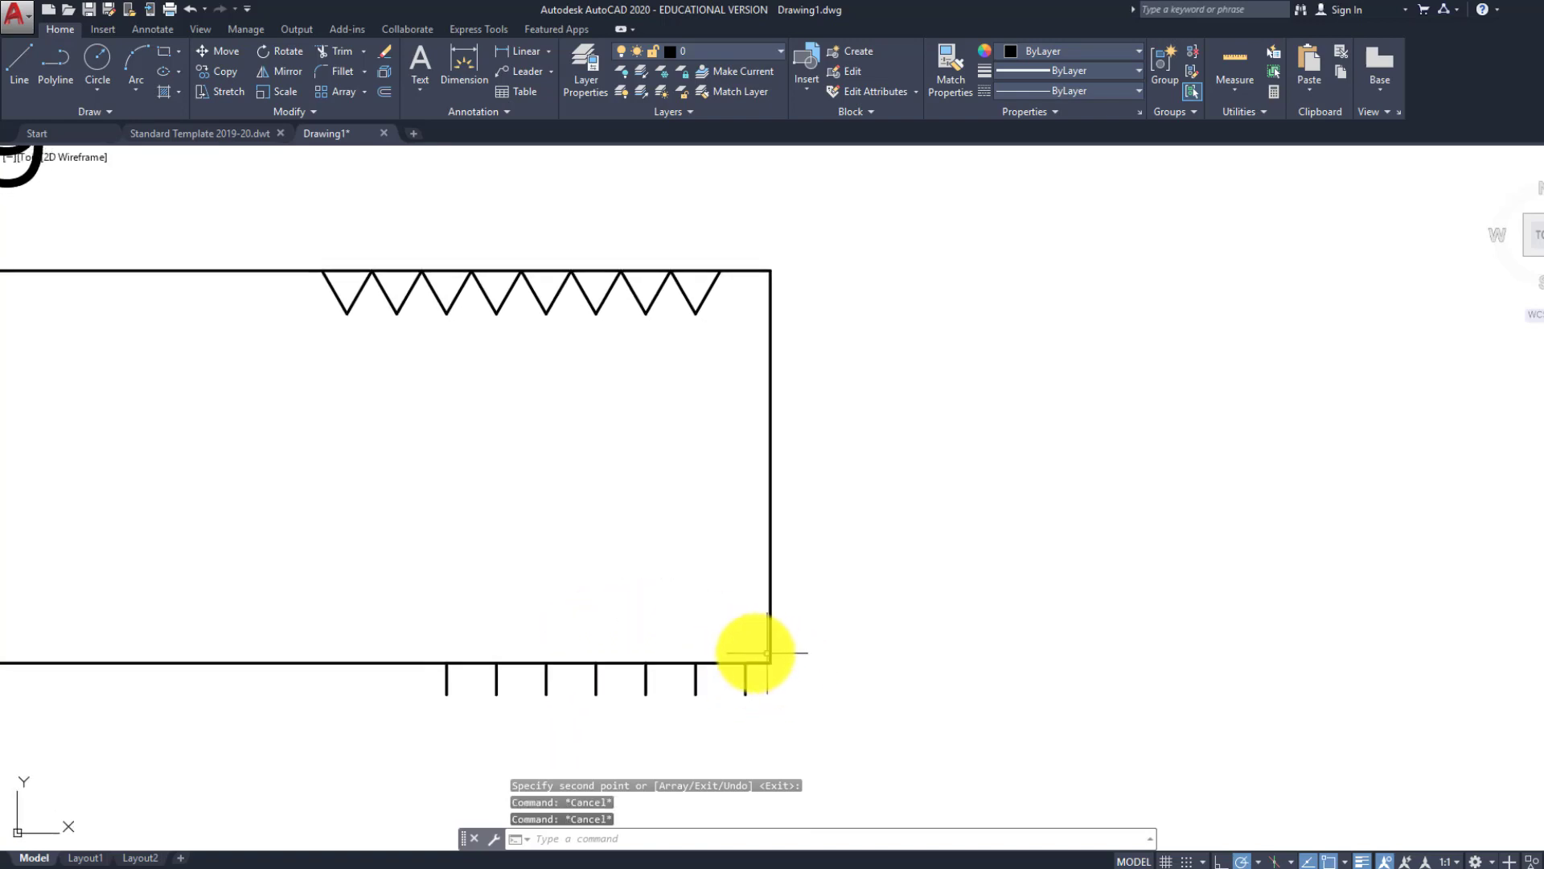
# Draw a two-line arrowhead below the rectangle's lower-right corner, pointing at the gap beside the rightmost tick
pyautogui.scroll(-4, 740, 653)
pyautogui.scroll(2, 764, 663)
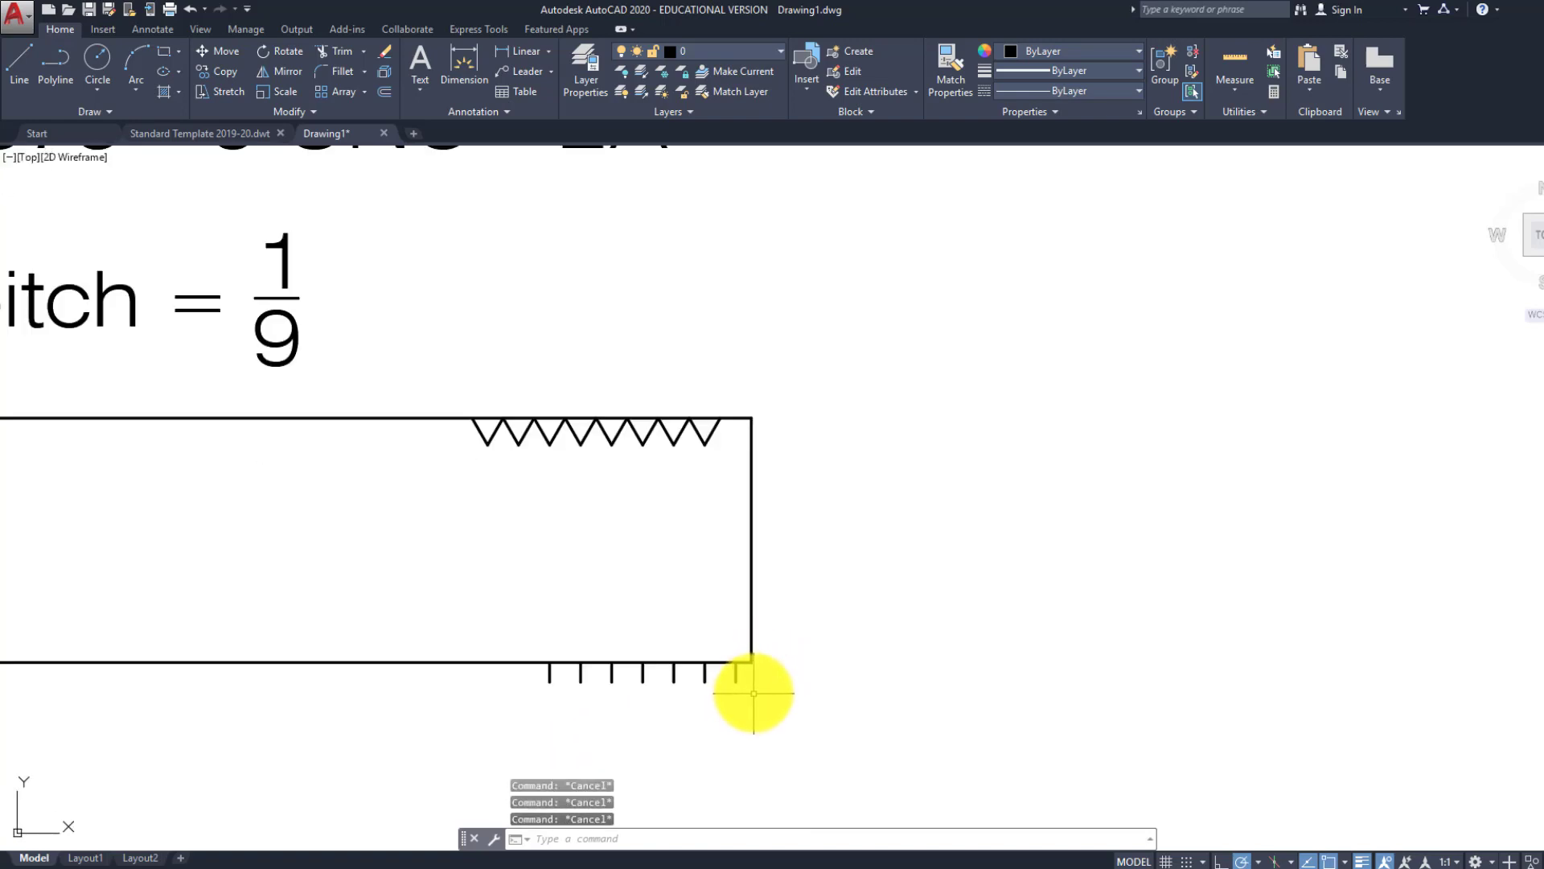
pyautogui.scroll(5, 748, 665)
pyautogui.write('l')
pyautogui.press('Return')
pyautogui.click(712, 752)
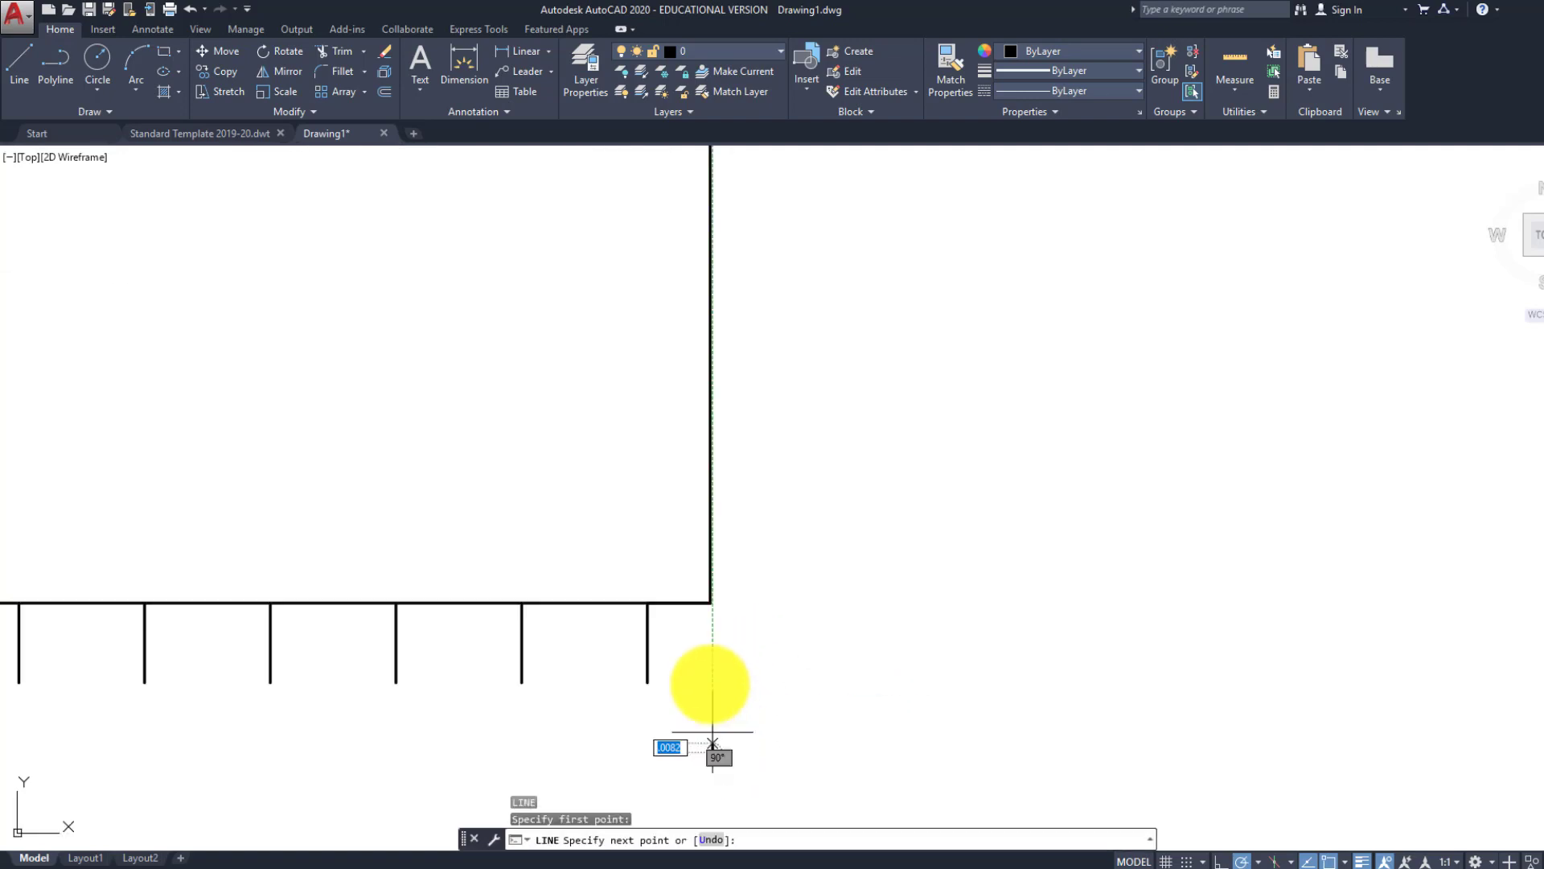
pyautogui.click(698, 653)
pyautogui.click(774, 653)
pyautogui.press('Return')
# Draw a leader from the arrowhead's tip, sloping down to the right and ending in a short horizontal segment
pyautogui.press('Return')
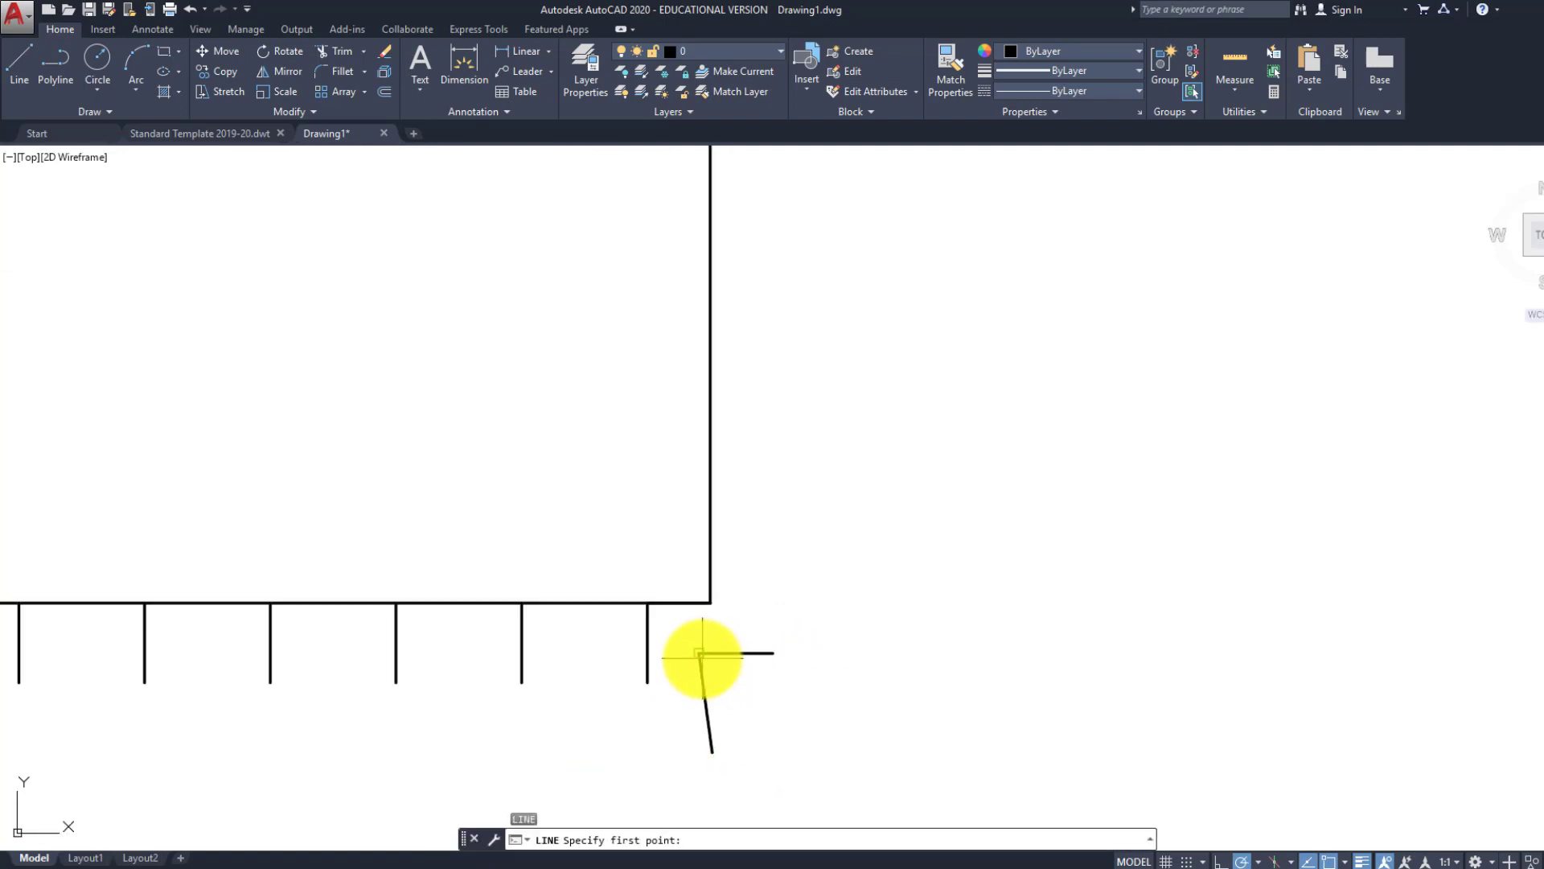
pyautogui.click(698, 653)
pyautogui.click(798, 748)
pyautogui.click(883, 748)
pyautogui.press('Escape')
pyautogui.press('Escape')
pyautogui.scroll(-6, 884, 731)
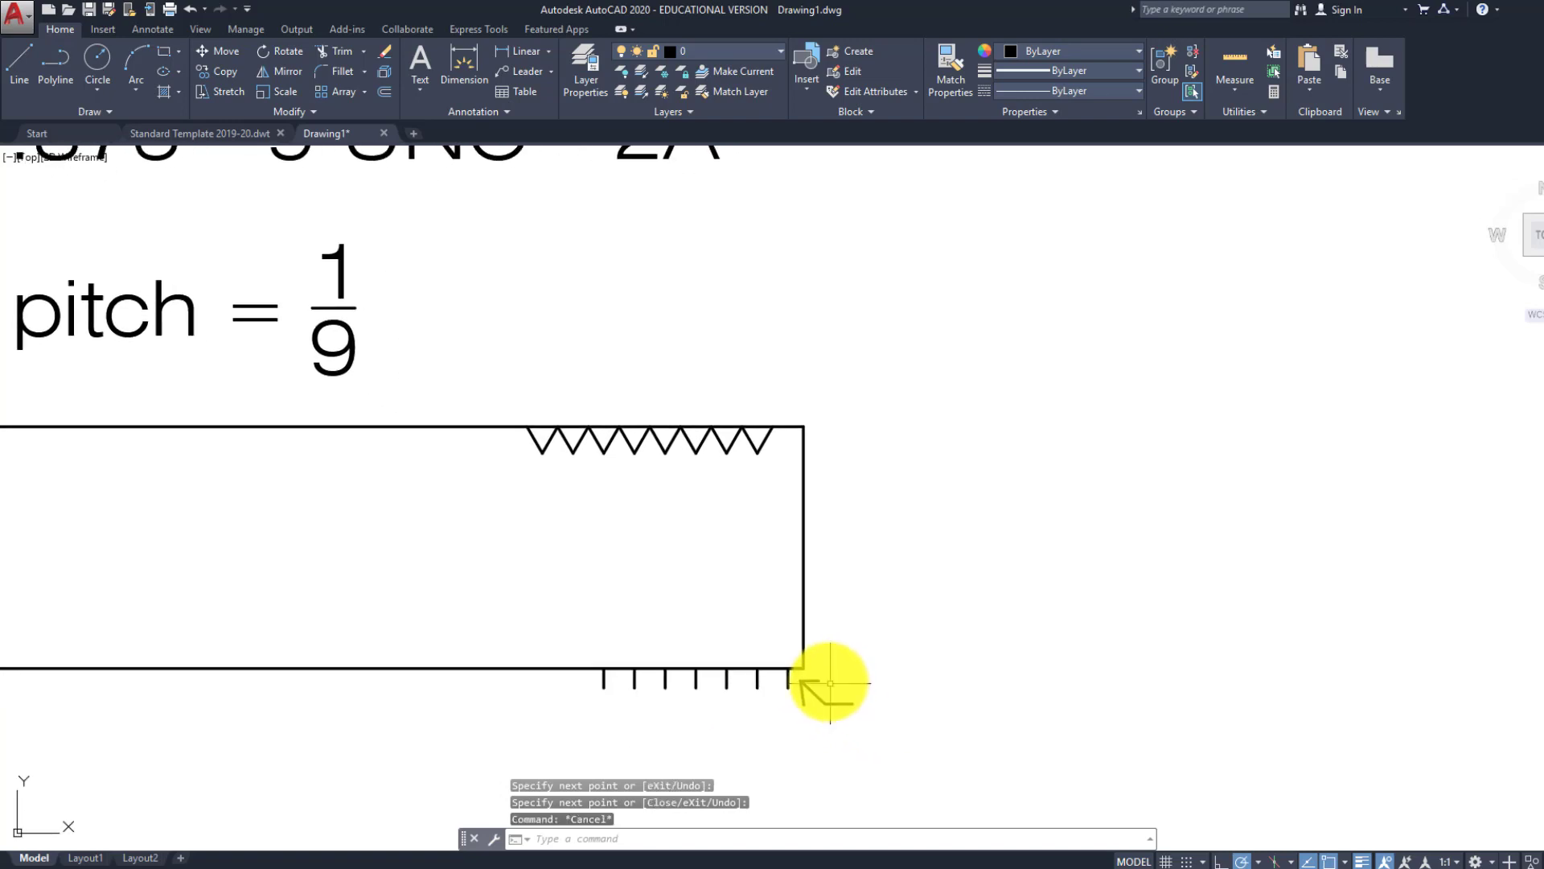
# Copy the "pitch = 1/9" text to just right of the leader below the rectangle's lower-right corner
pyautogui.click(266, 288)
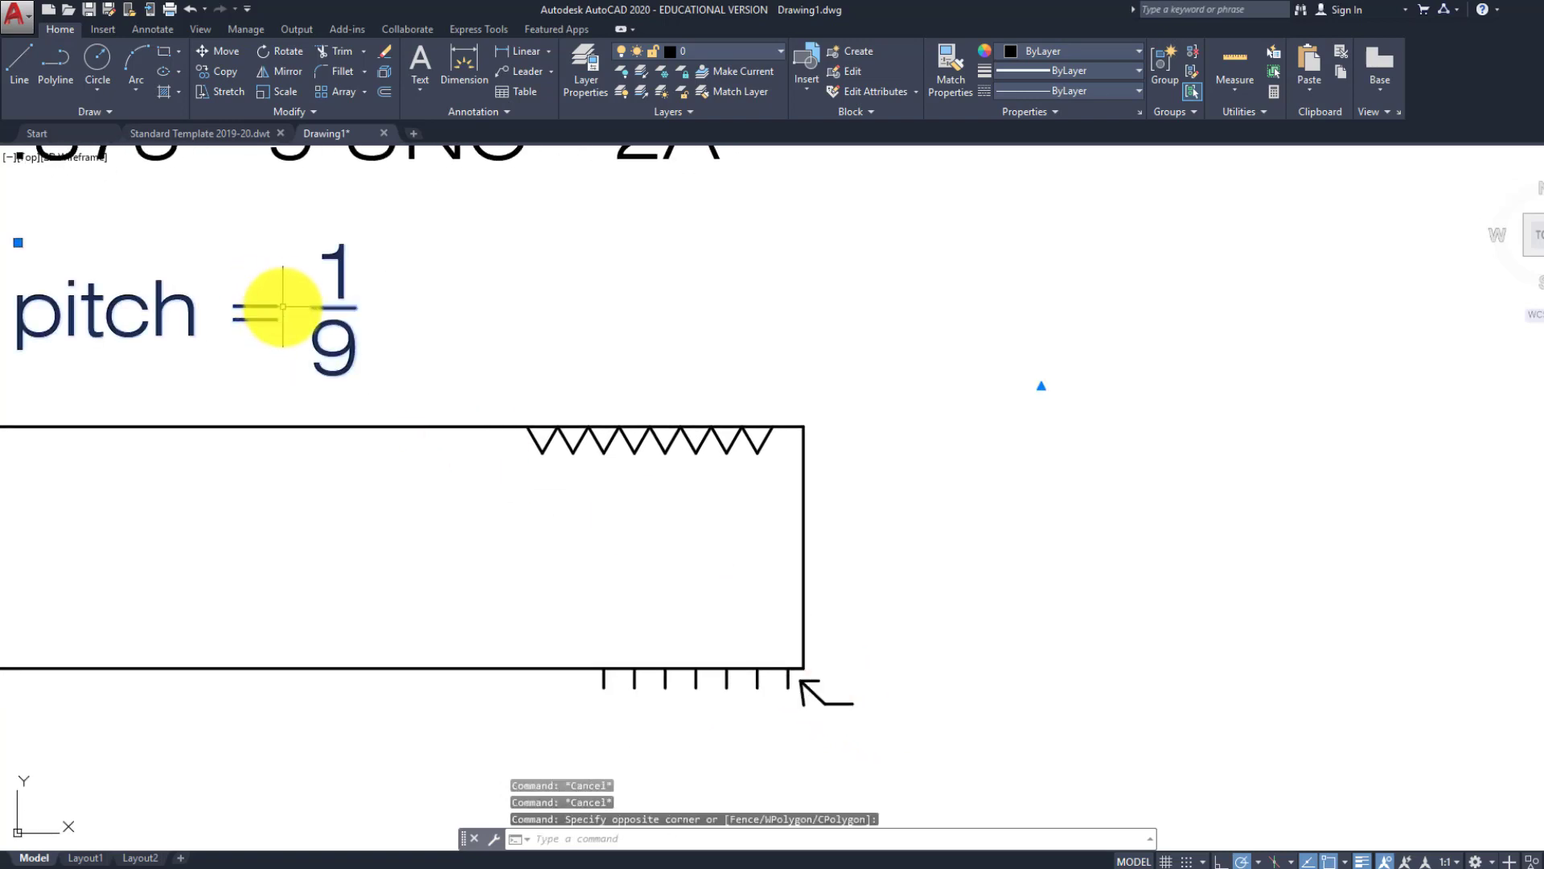
pyautogui.write('co')
pyautogui.press('Return')
pyautogui.click(284, 310)
pyautogui.scroll(-3, 692, 507)
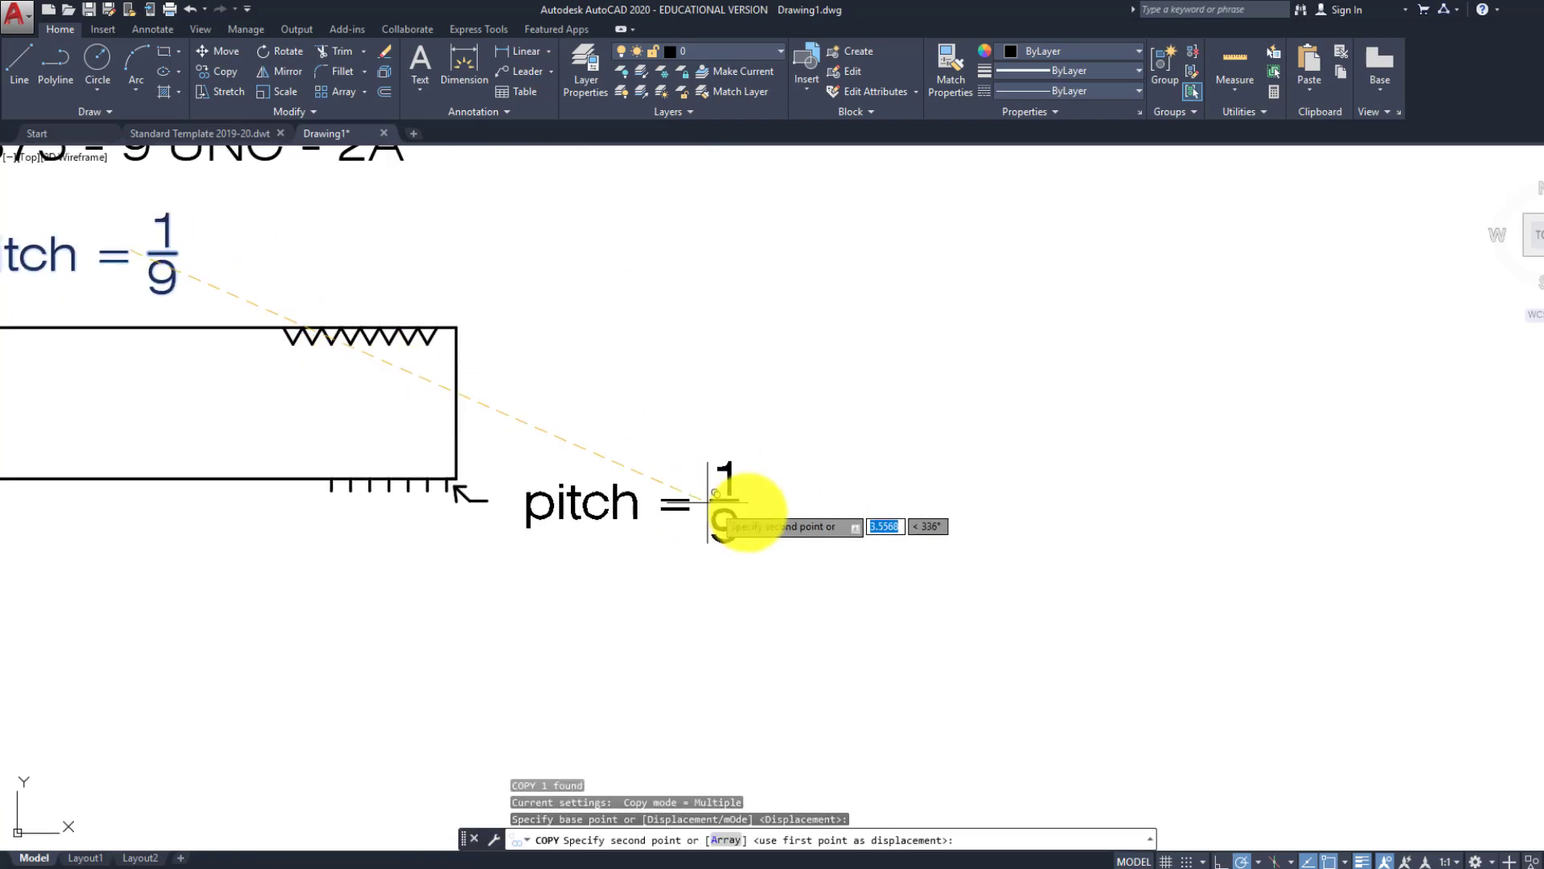
pyautogui.click(667, 492)
pyautogui.press('Escape')
# Replace the word "pitch" in the copied text with a stacked fraction 1/2 followed by "P"
pyautogui.scroll(2, 603, 497)
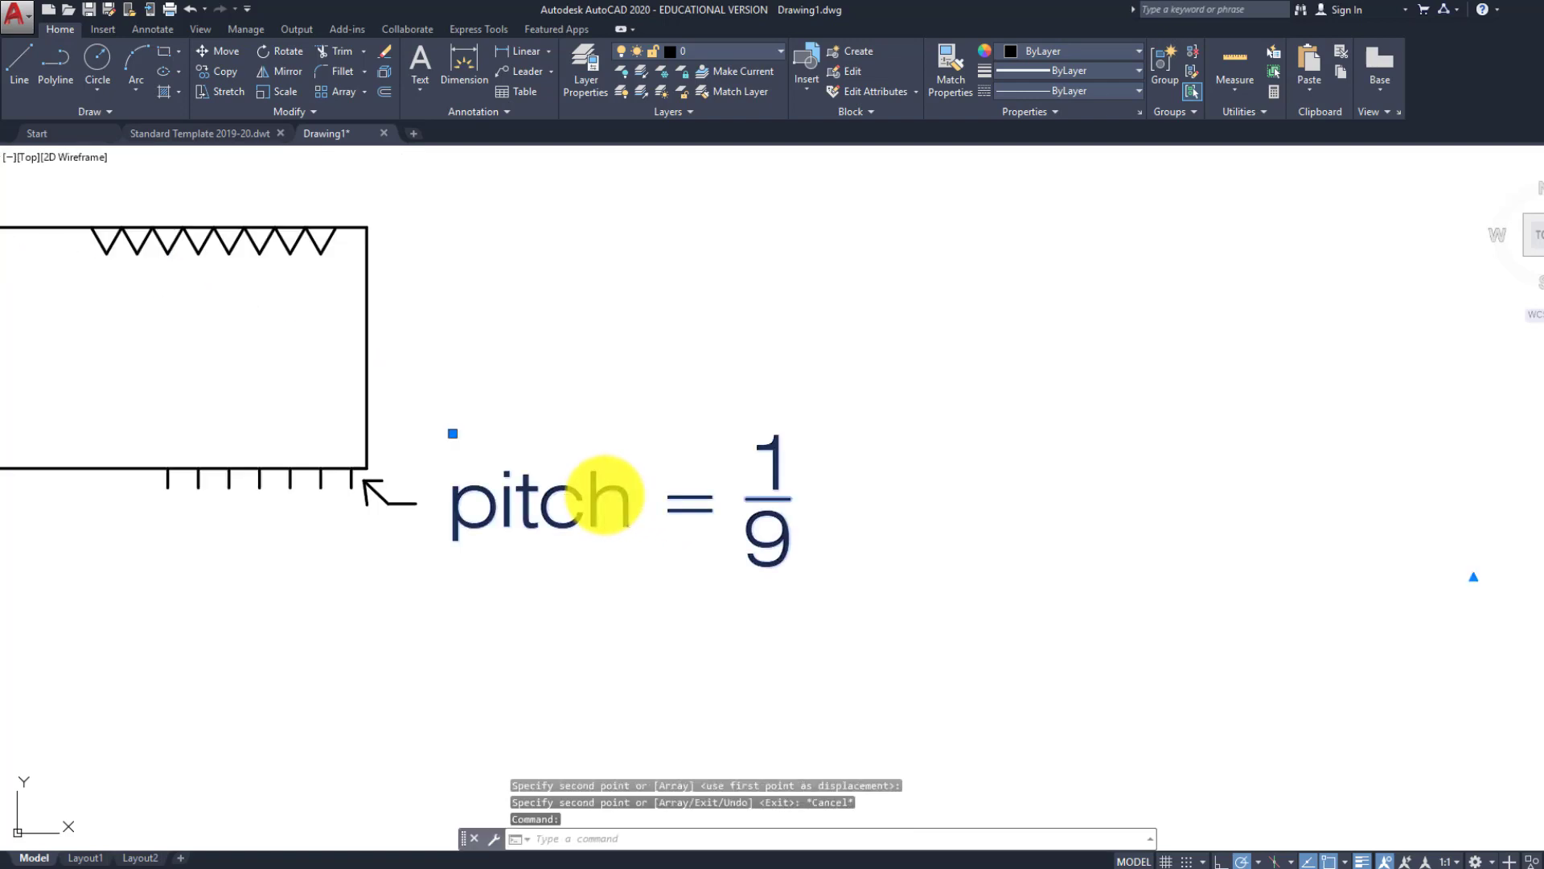
pyautogui.doubleClick(603, 499)
pyautogui.moveTo(629, 500); pyautogui.dragTo(388, 499)
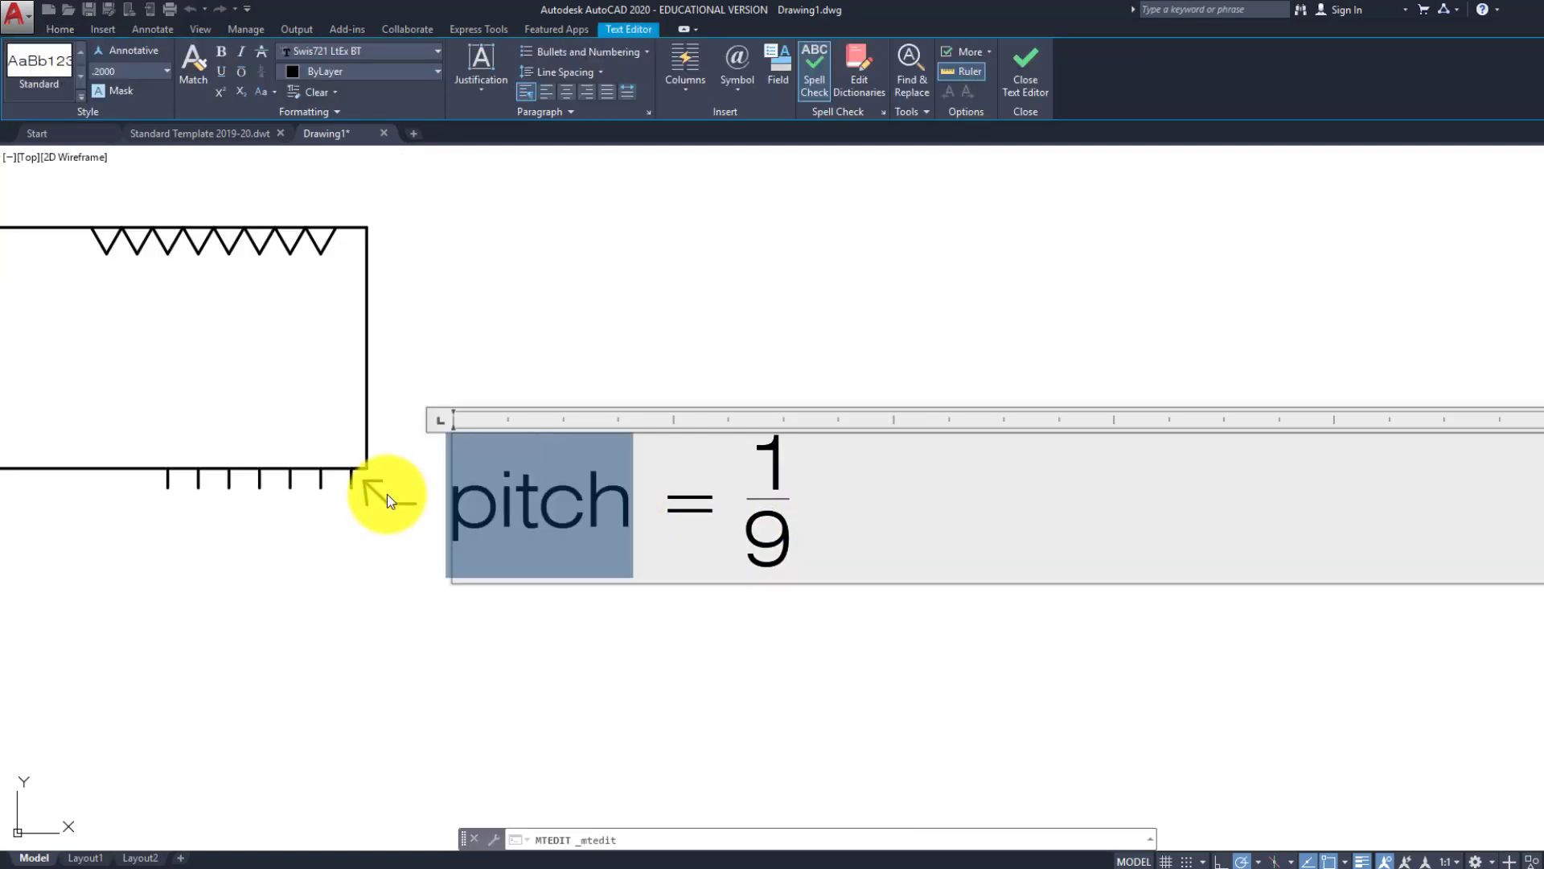
pyautogui.write('1/2')
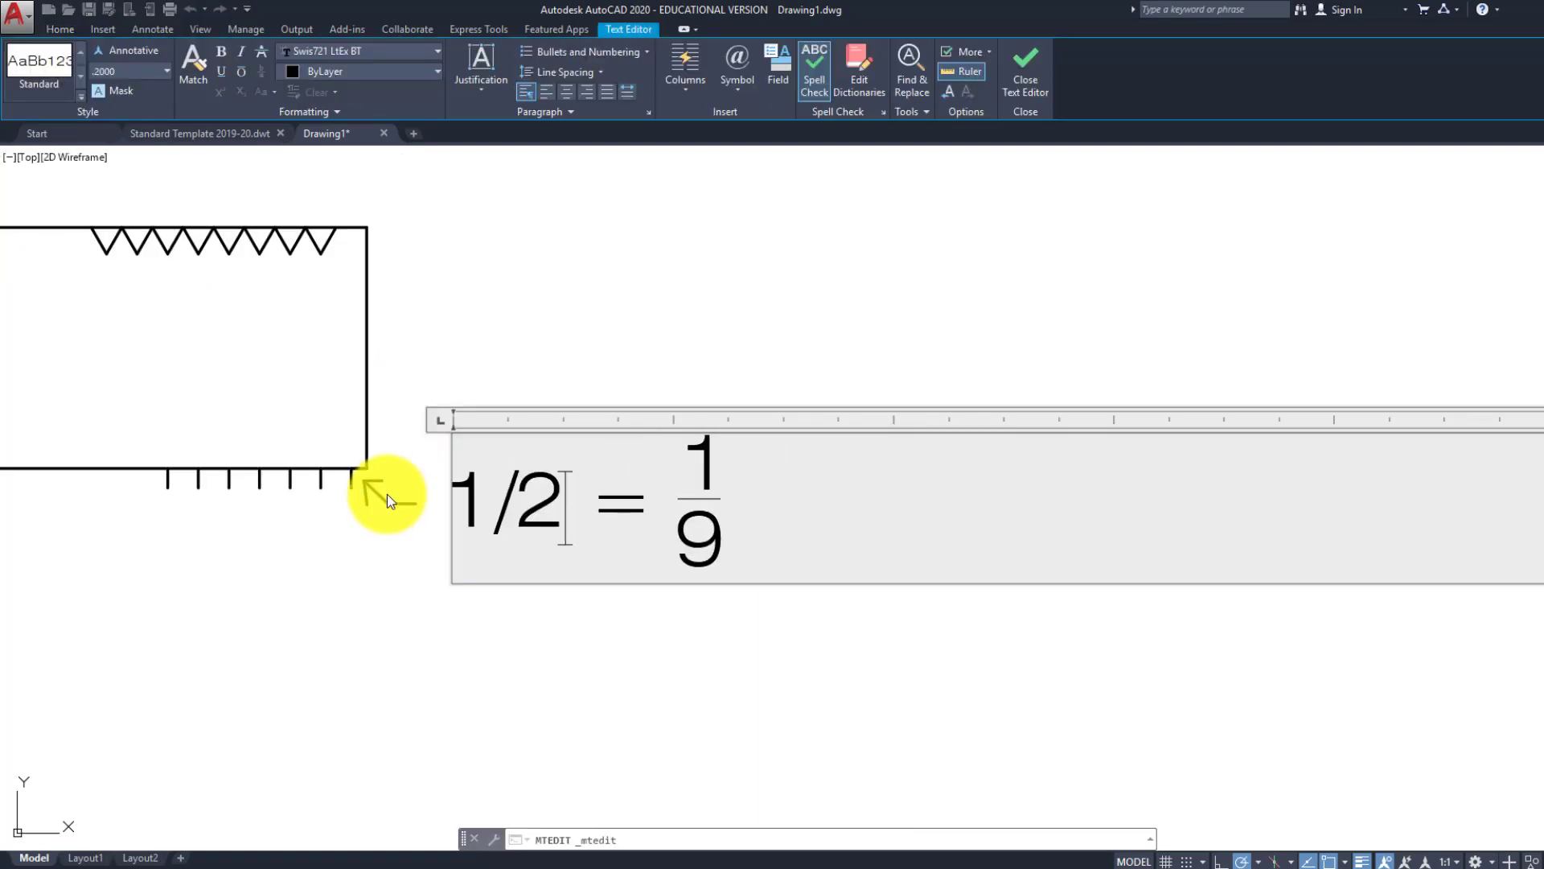
pyautogui.hotkey('ctrl', 'z')
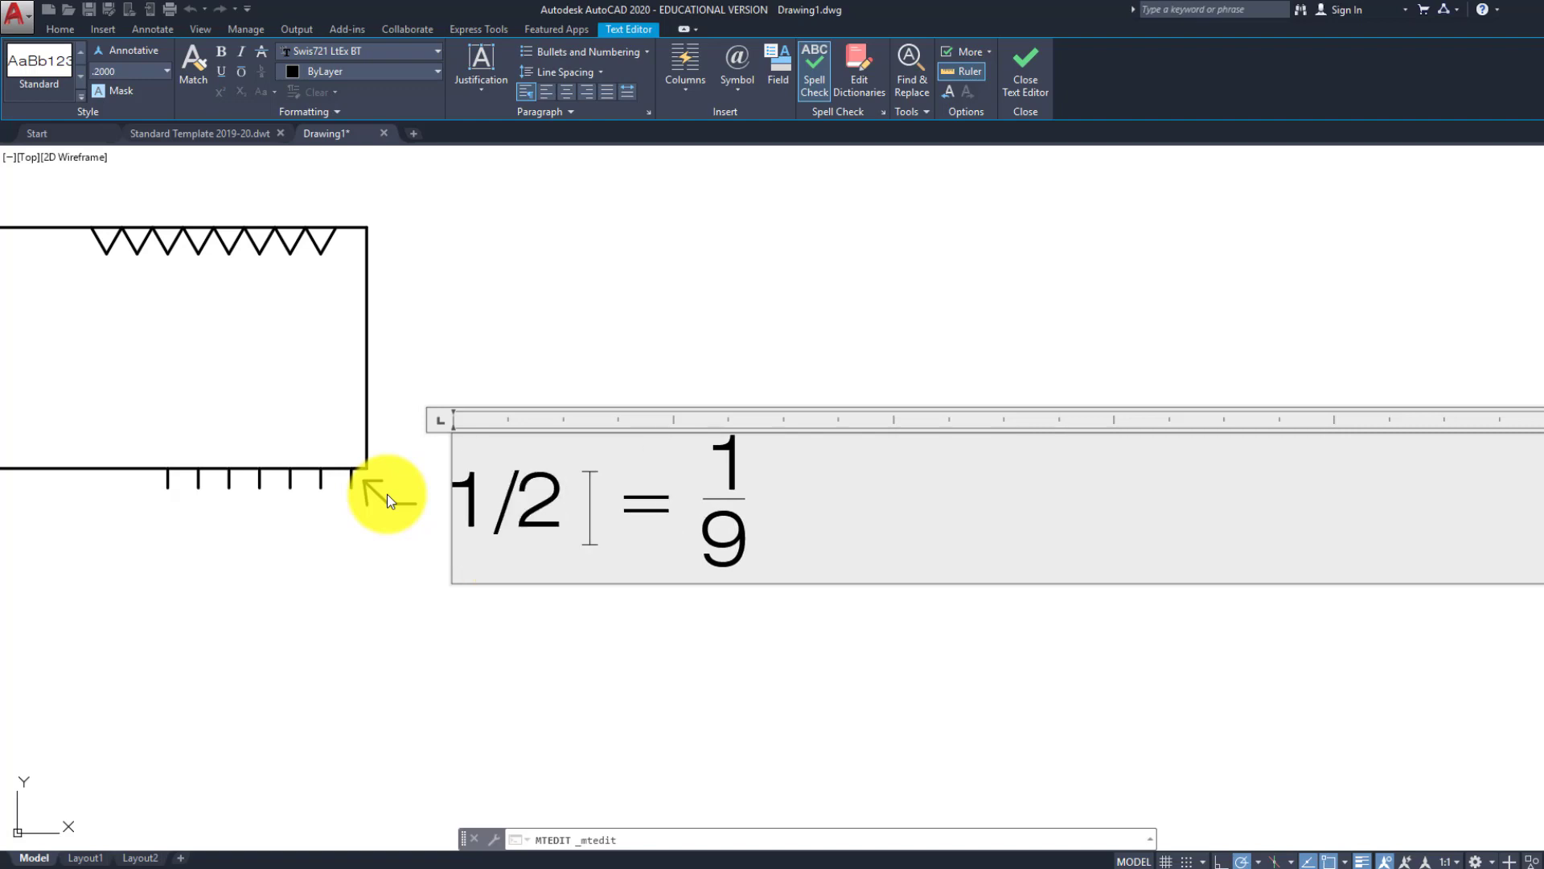
pyautogui.press('BackSpace')
pyautogui.press('BackSpace')
pyautogui.press('BackSpace')
pyautogui.press('BackSpace')
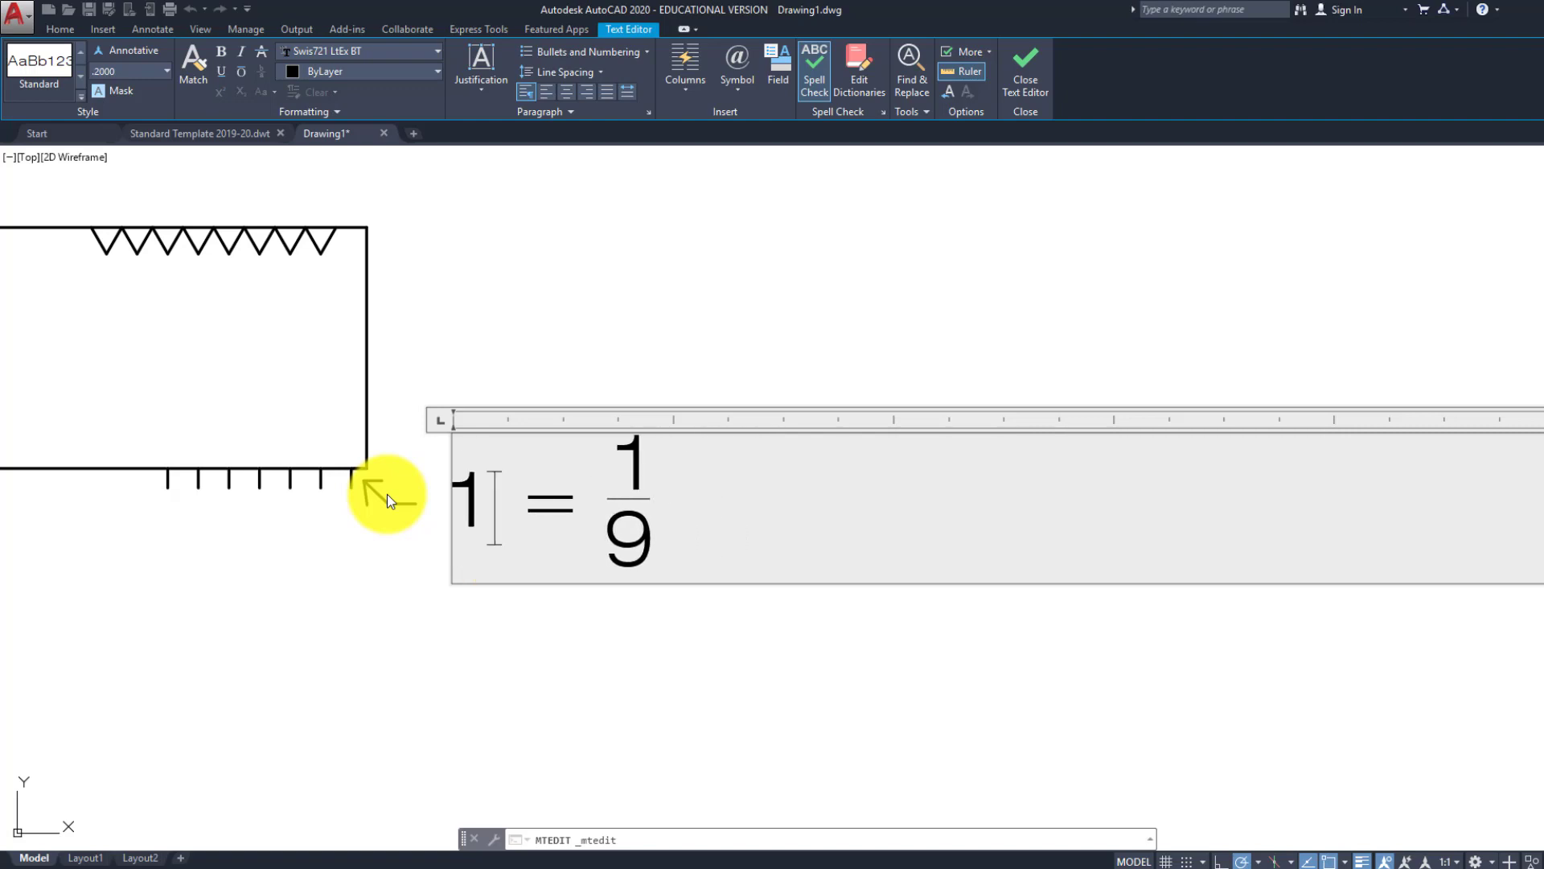
pyautogui.write('1/2 ')
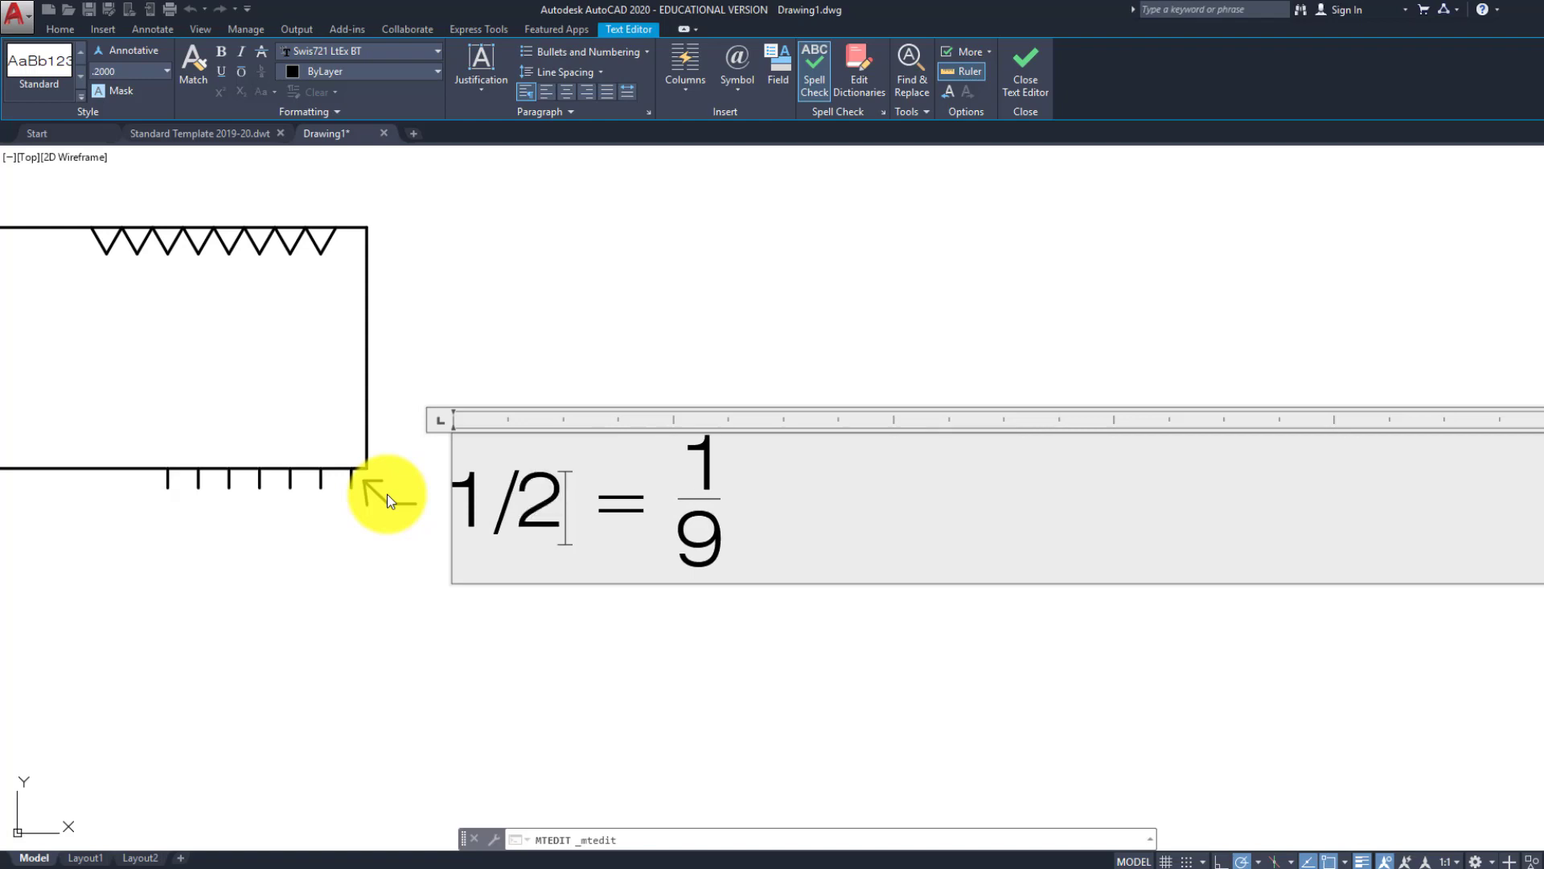
pyautogui.write('P')
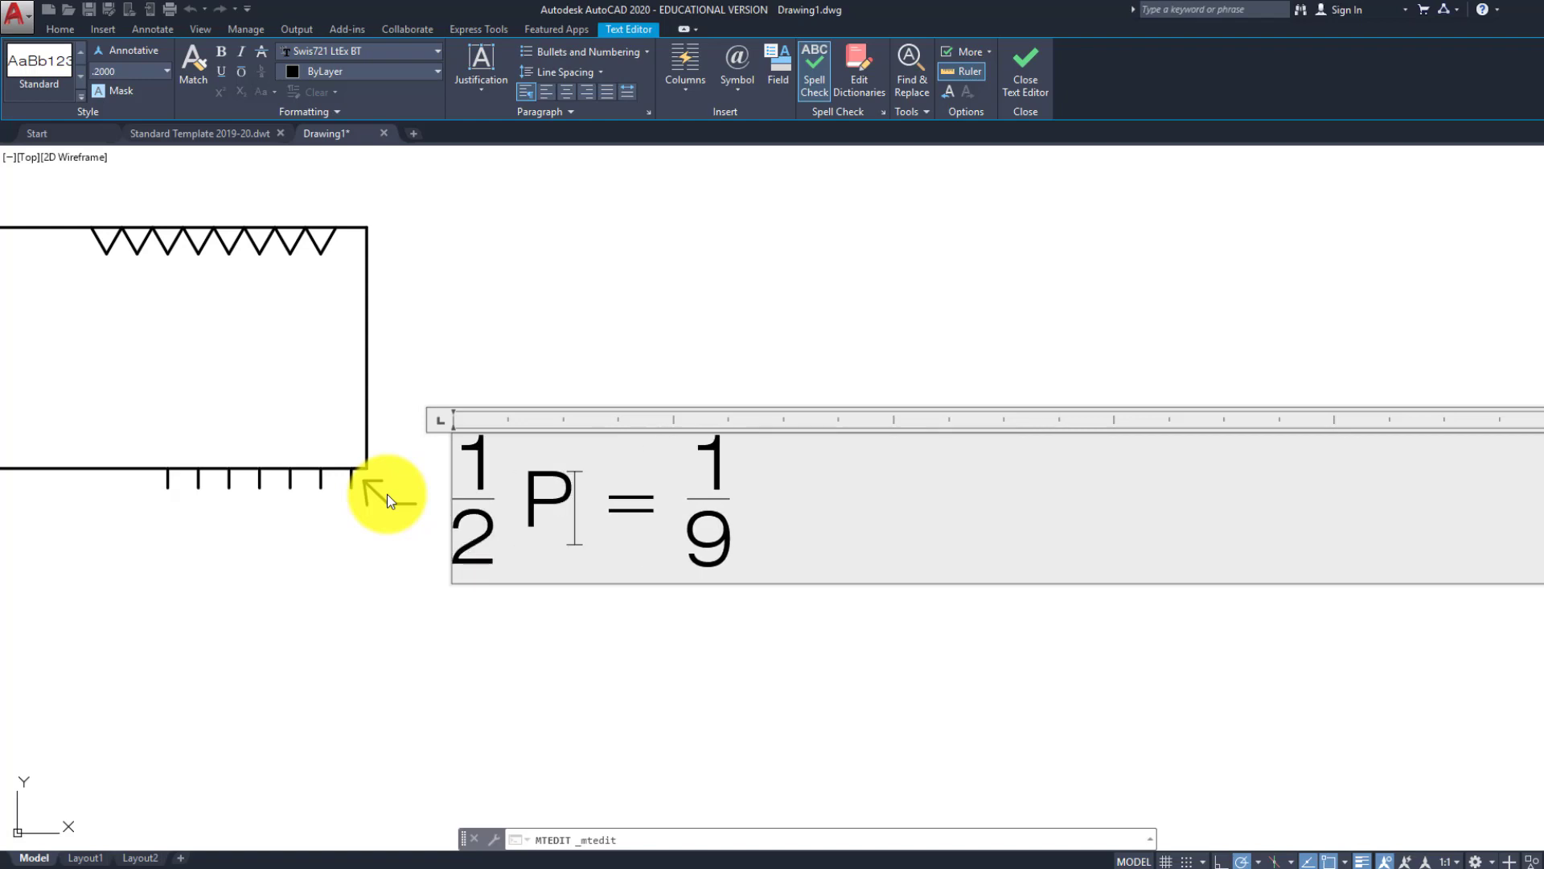
# Replace the 1/9 in the copied text with a stacked 1/18 and finish editing the note
pyautogui.click(674, 539)
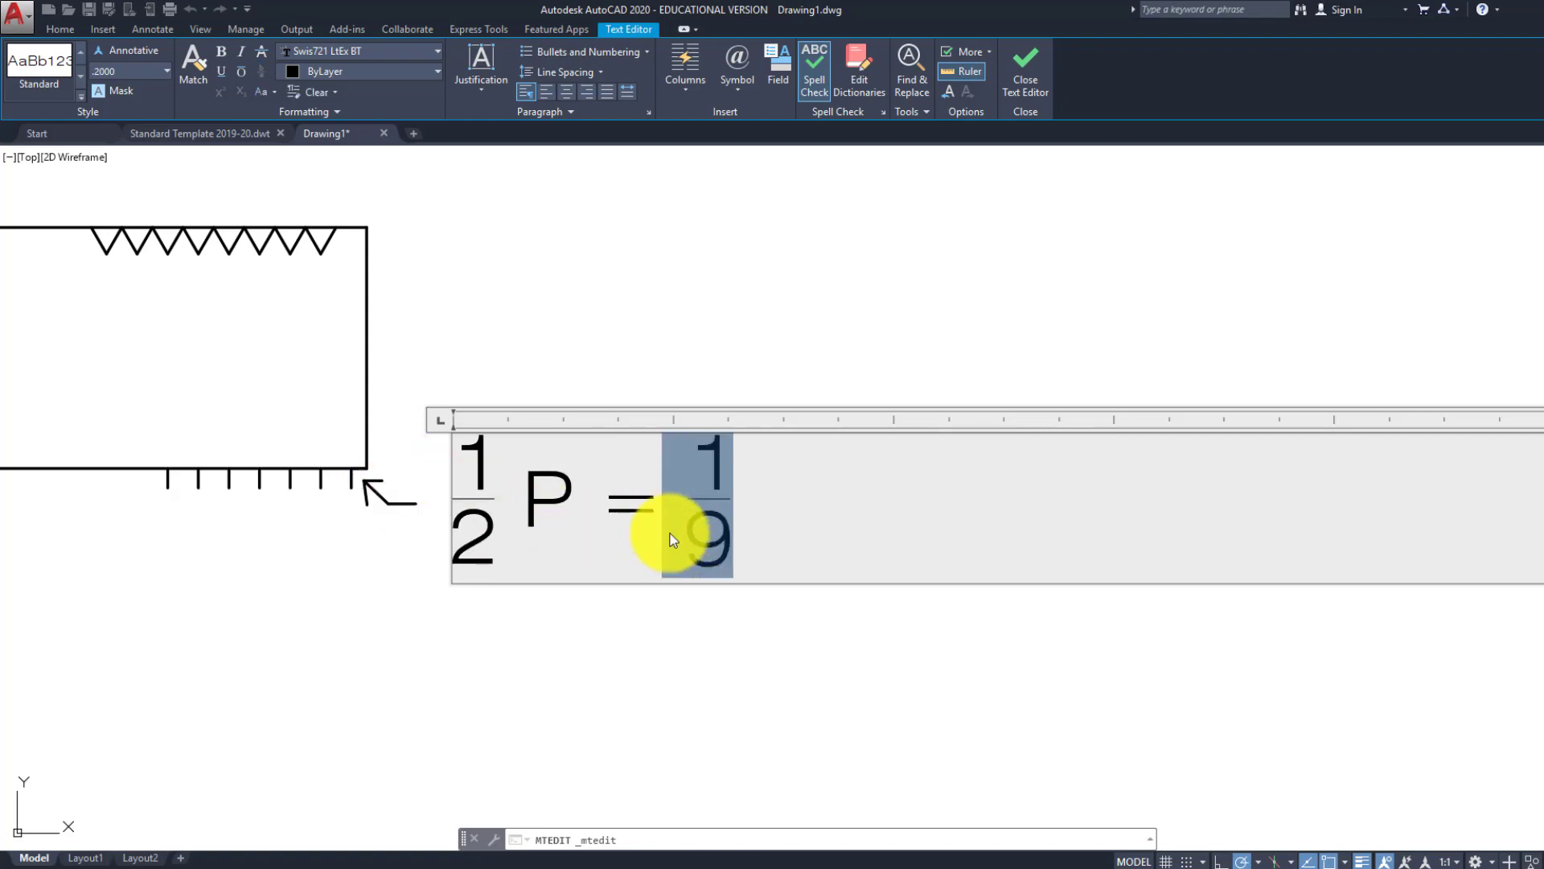
pyautogui.write('1/18')
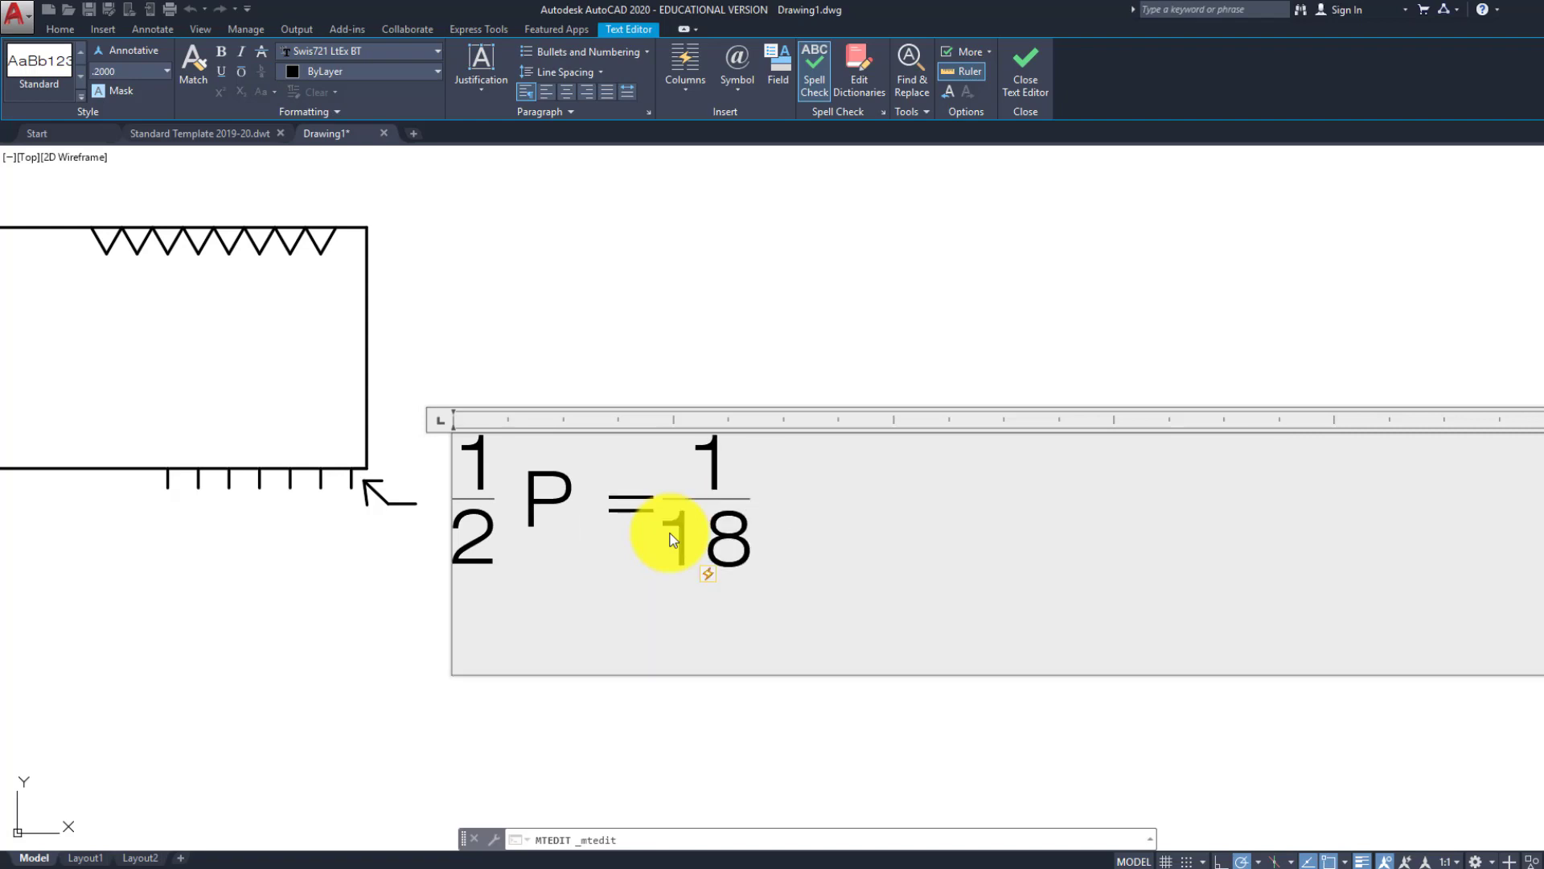
pyautogui.click(669, 497)
pyautogui.click(654, 268)
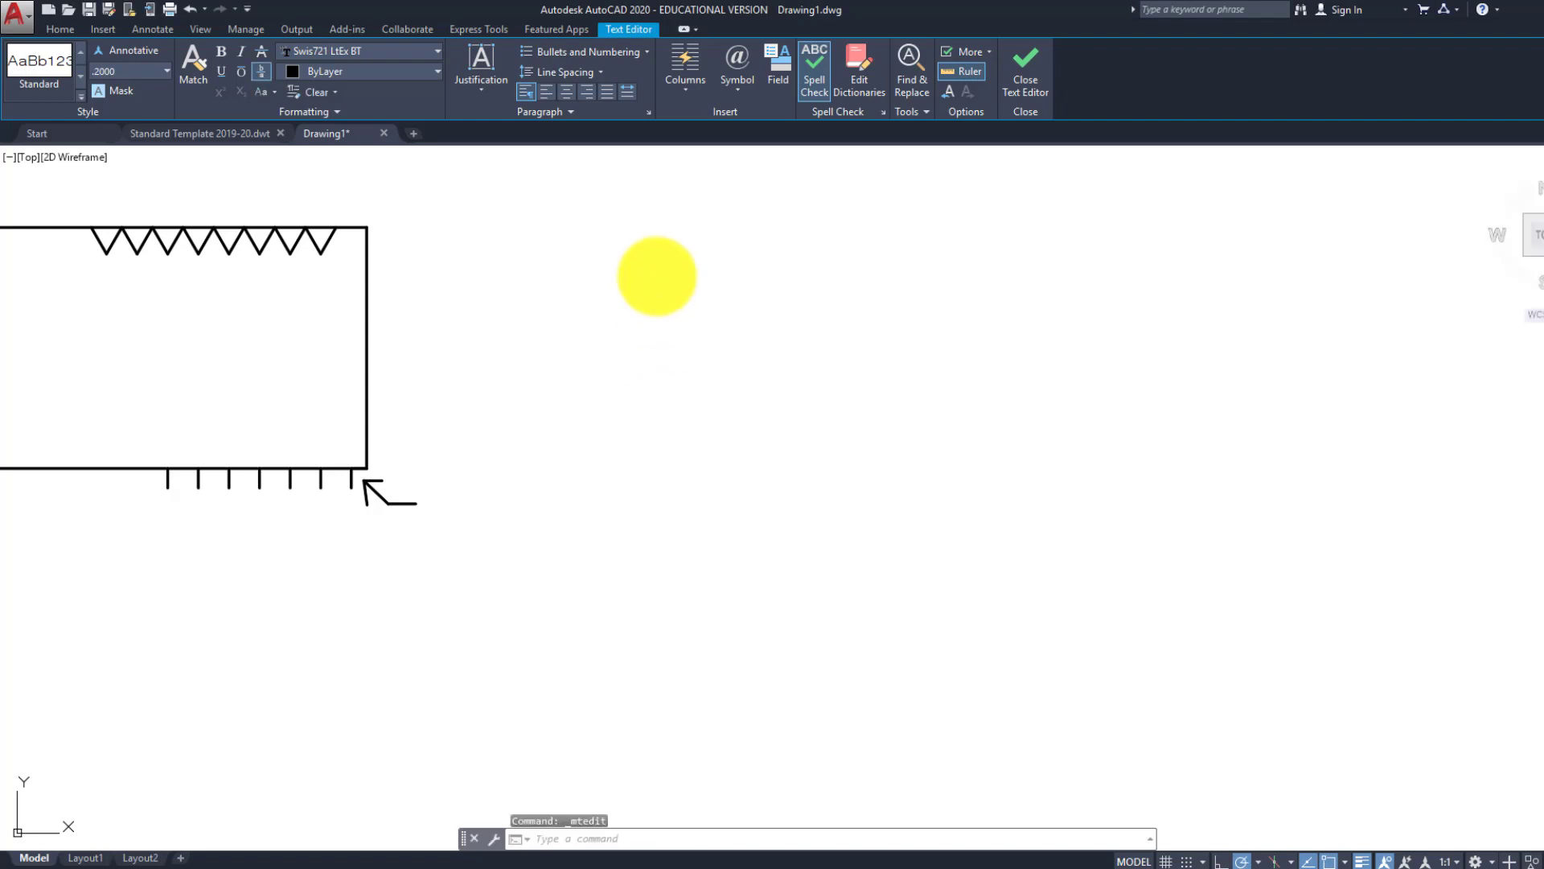
pyautogui.moveTo(611, 407); pyautogui.dragTo(756, 407, button='middle')
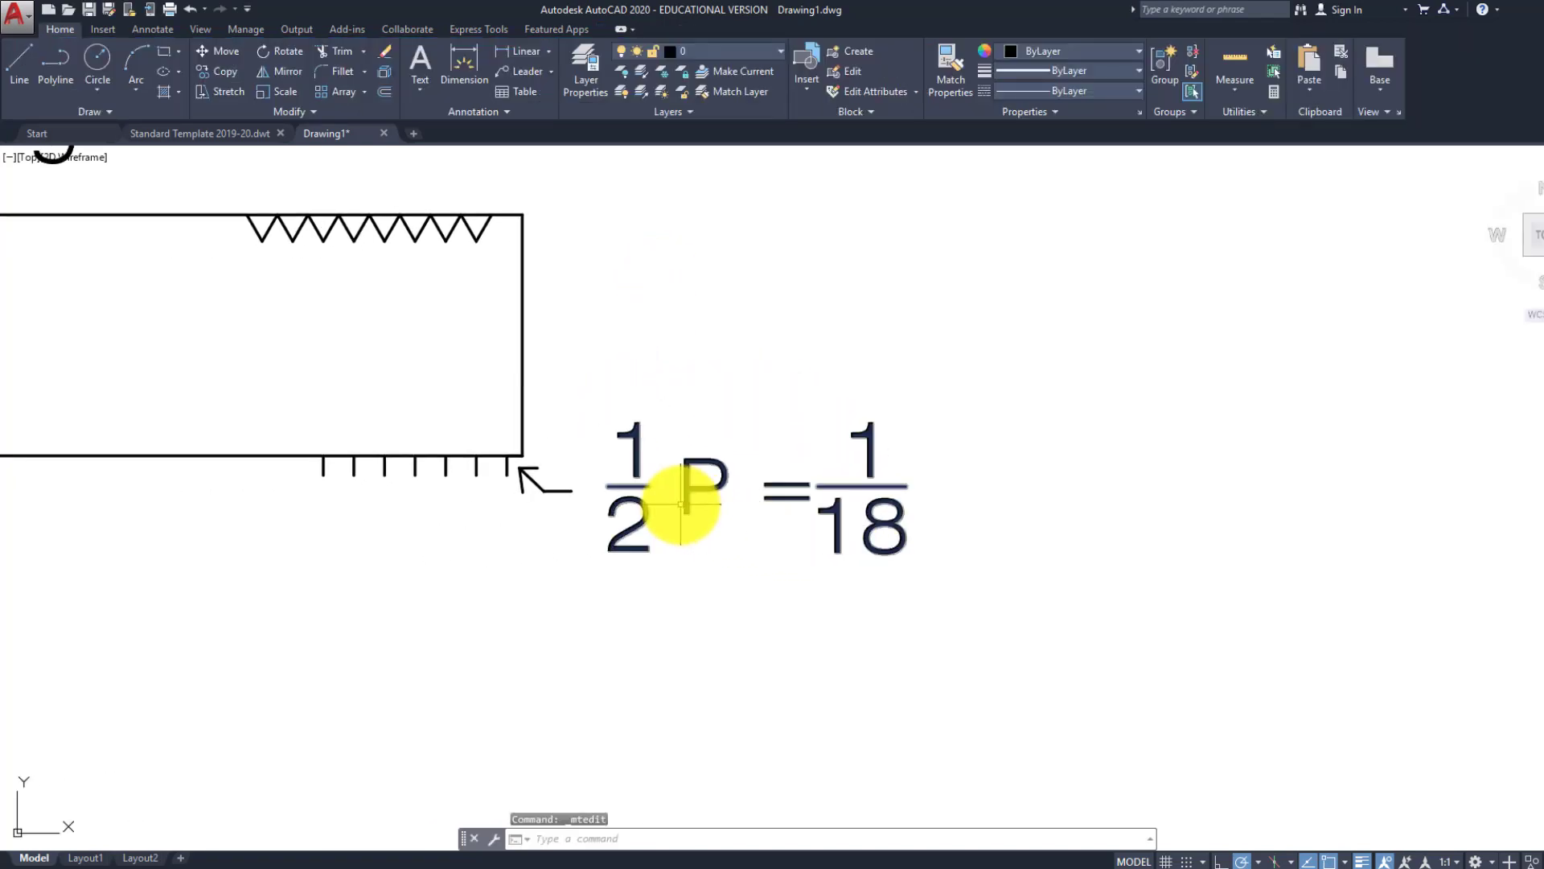
pyautogui.scroll(2, 723, 507)
pyautogui.scroll(1, 1014, 555)
pyautogui.scroll(-5, 735, 483)
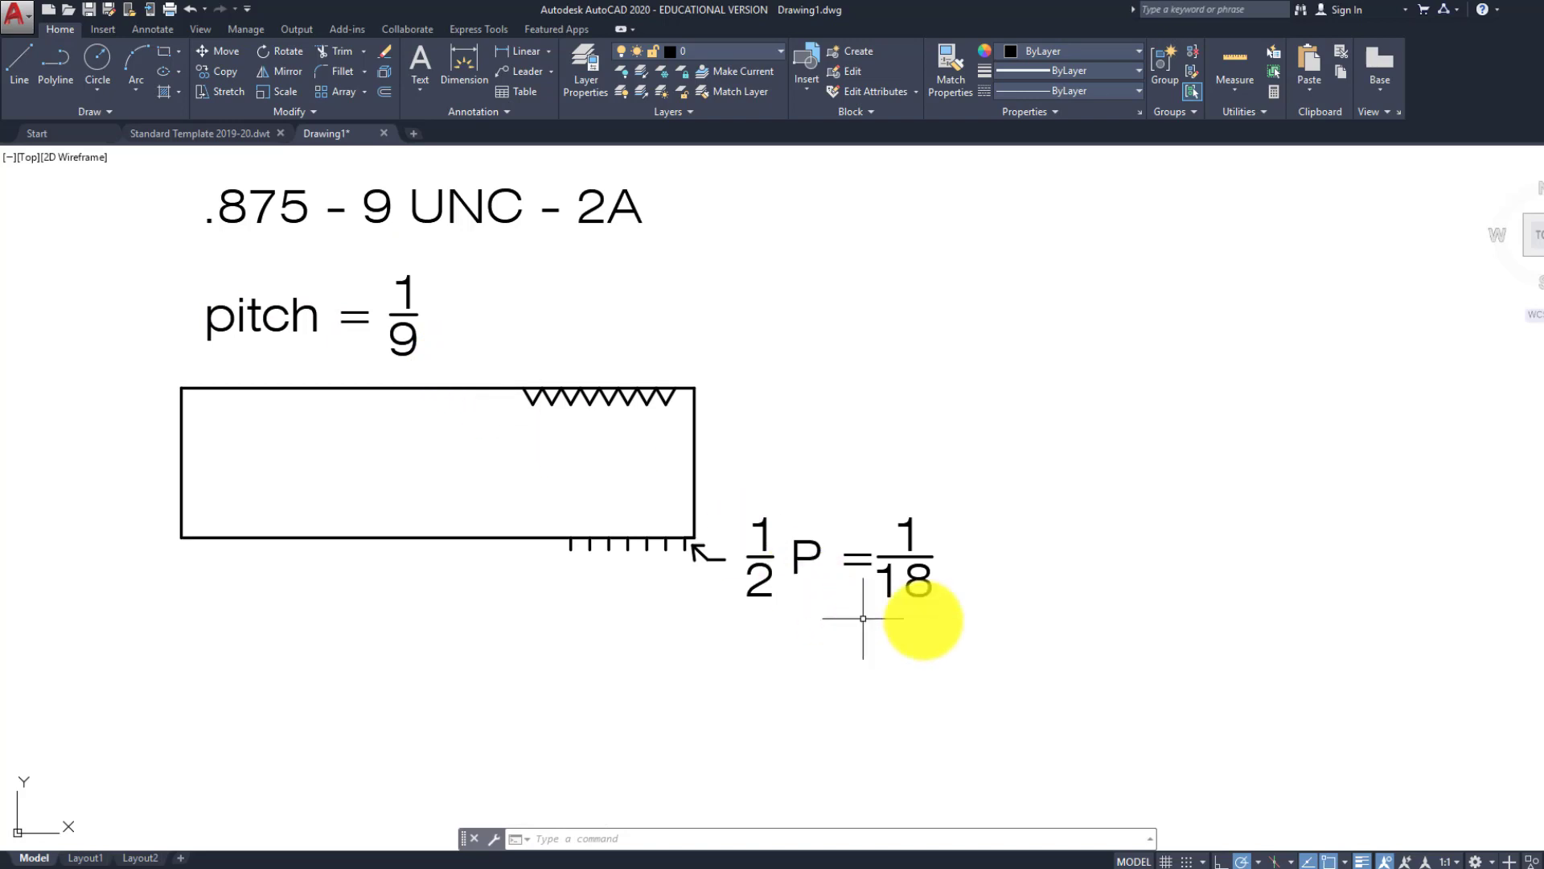
pyautogui.scroll(2, 663, 524)
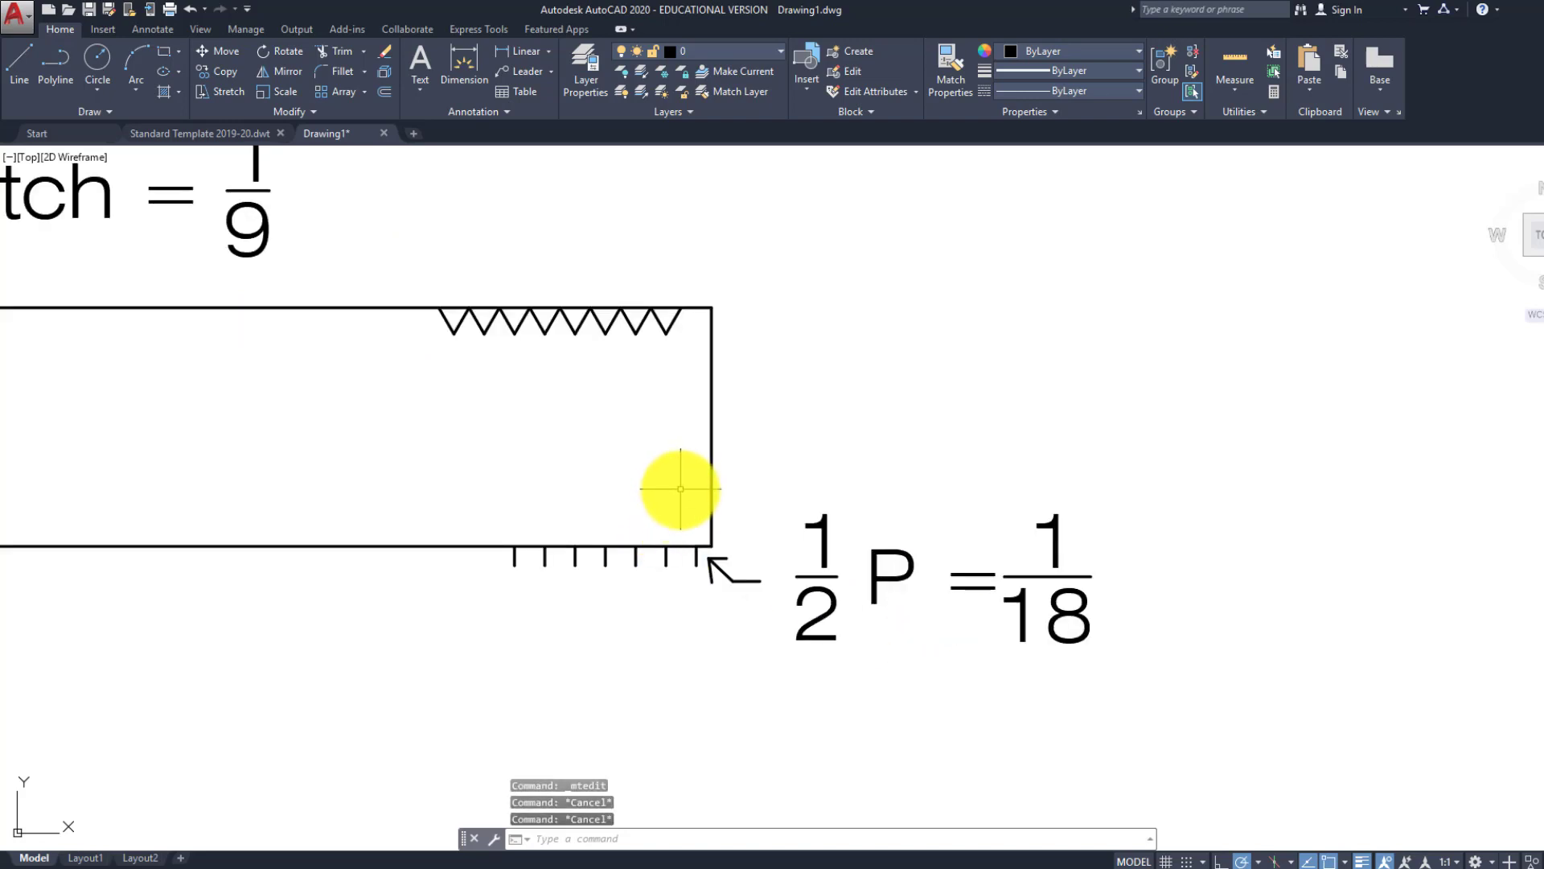
pyautogui.write('l')
pyautogui.press('Return')
pyautogui.click(705, 548)
pyautogui.scroll(5, 706, 547)
pyautogui.press('Escape')
pyautogui.press('Escape')
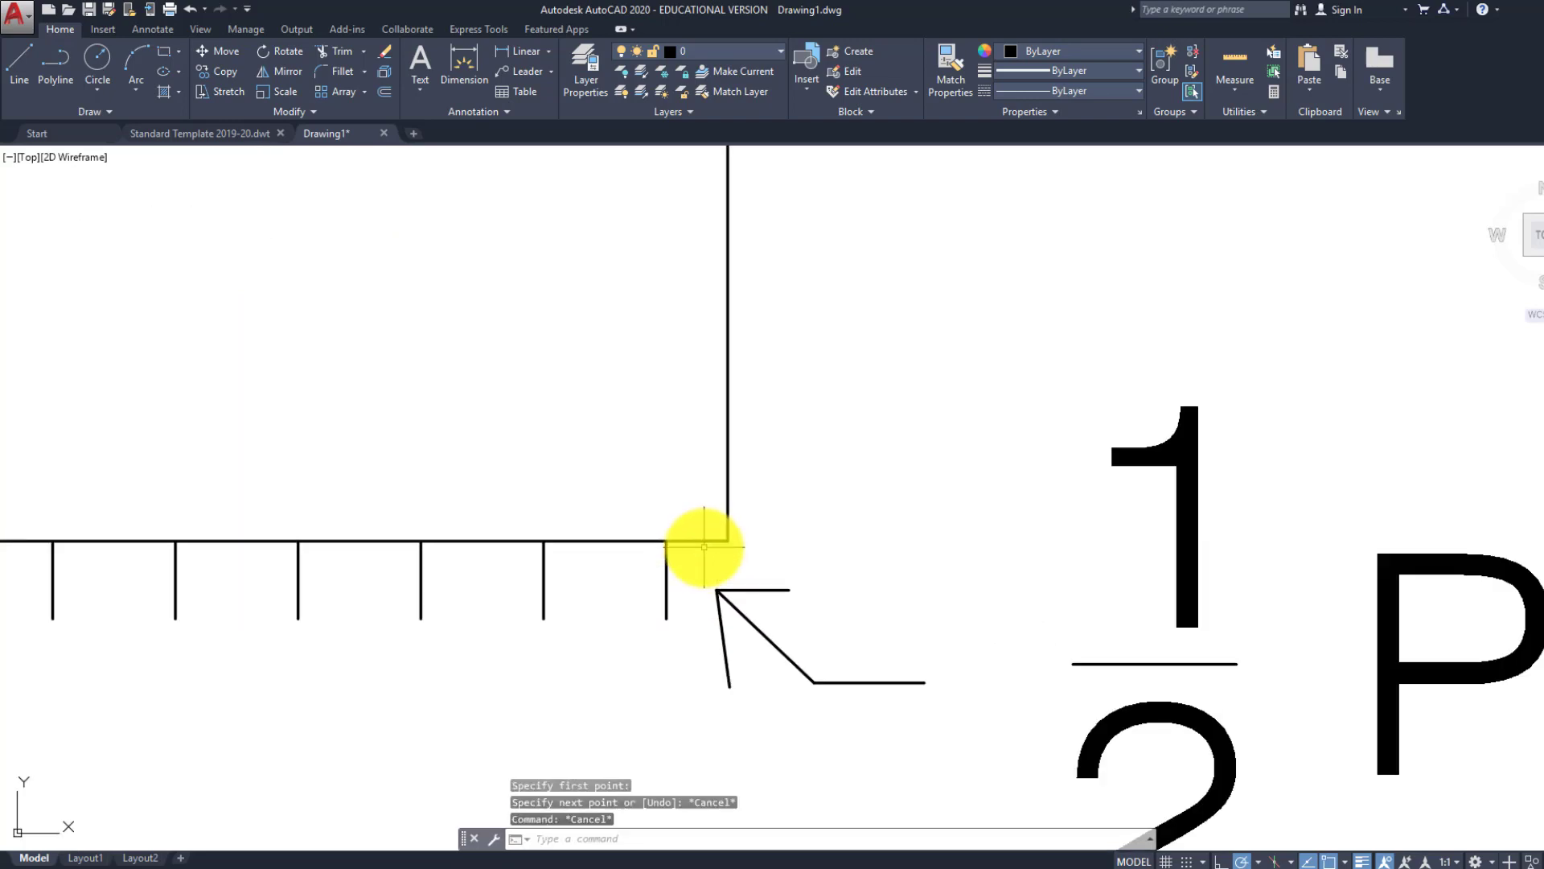
# Draw two crossing lines up from the bottom edge, at 120° from the rightmost tick and 60° from the second tick
pyautogui.write('l')
pyautogui.press('Return')
pyautogui.click(666, 539)
pyautogui.moveTo(590, 407); pyautogui.dragTo(689, 517, button='middle')
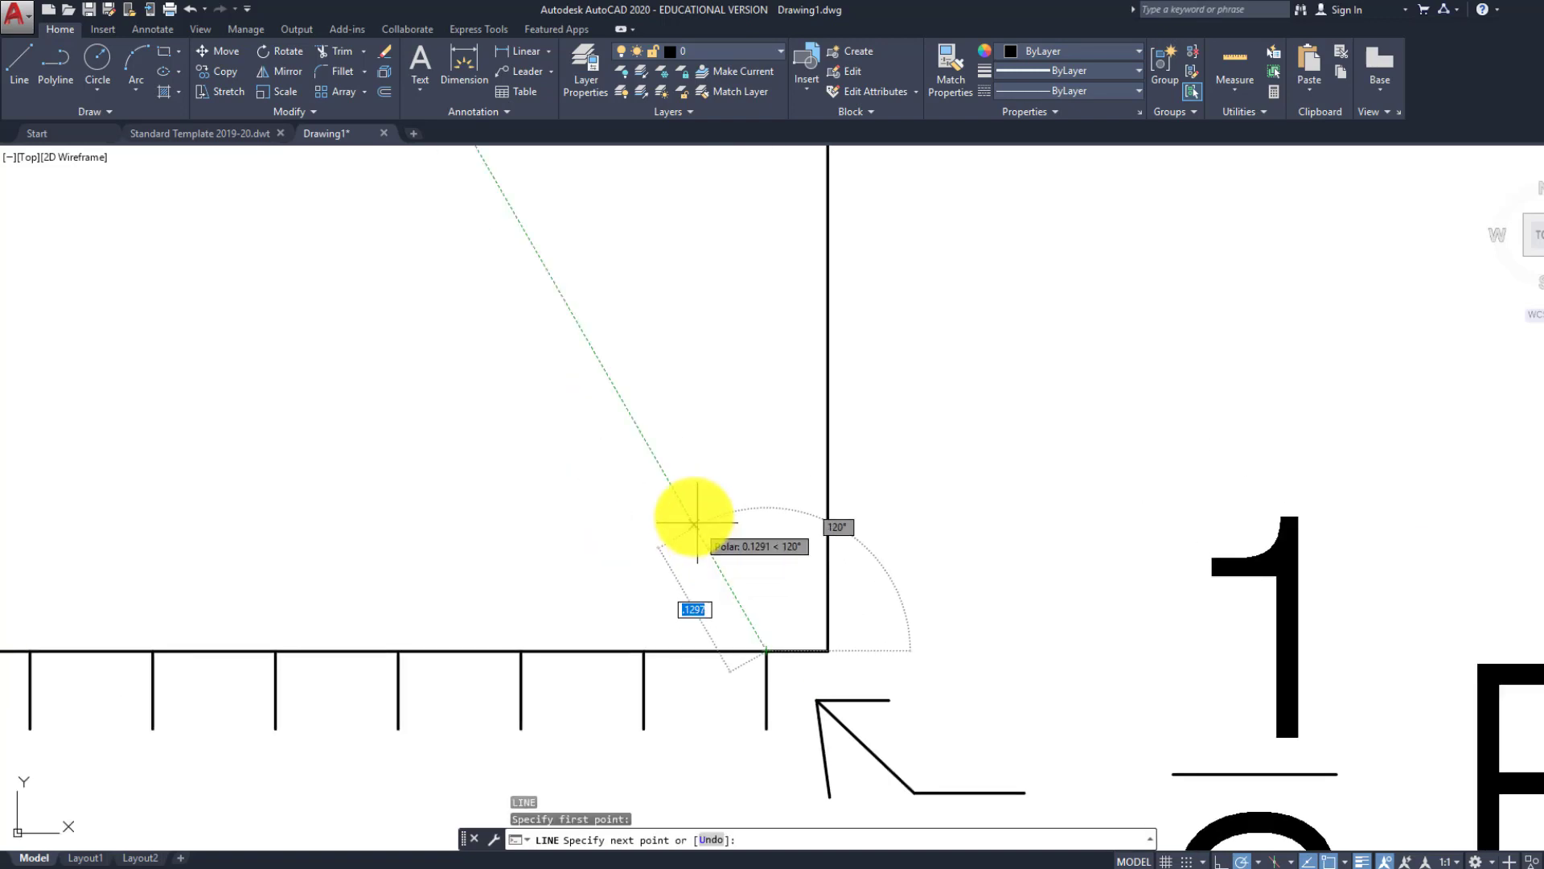
pyautogui.click(677, 492)
pyautogui.press('Return')
pyautogui.write('l')
pyautogui.press('Return')
pyautogui.click(643, 650)
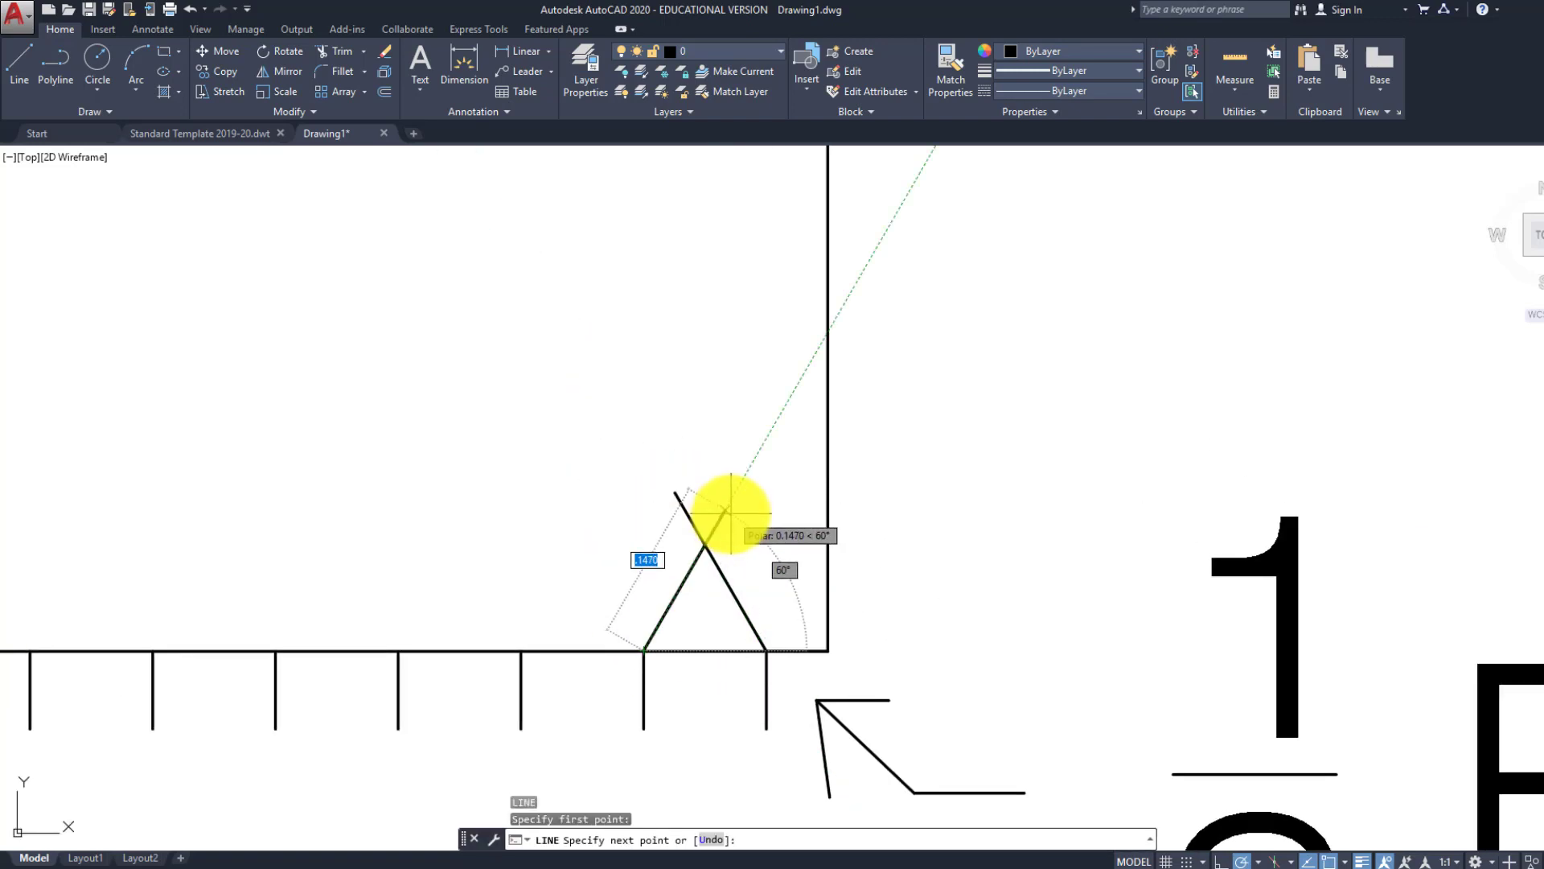
pyautogui.click(725, 509)
pyautogui.press('Return')
# Draw a second crossing pair, at 120° from the second tick and 60° from the third tick from the right
pyautogui.write('l')
pyautogui.press('Return')
pyautogui.click(644, 650)
pyautogui.click(550, 488)
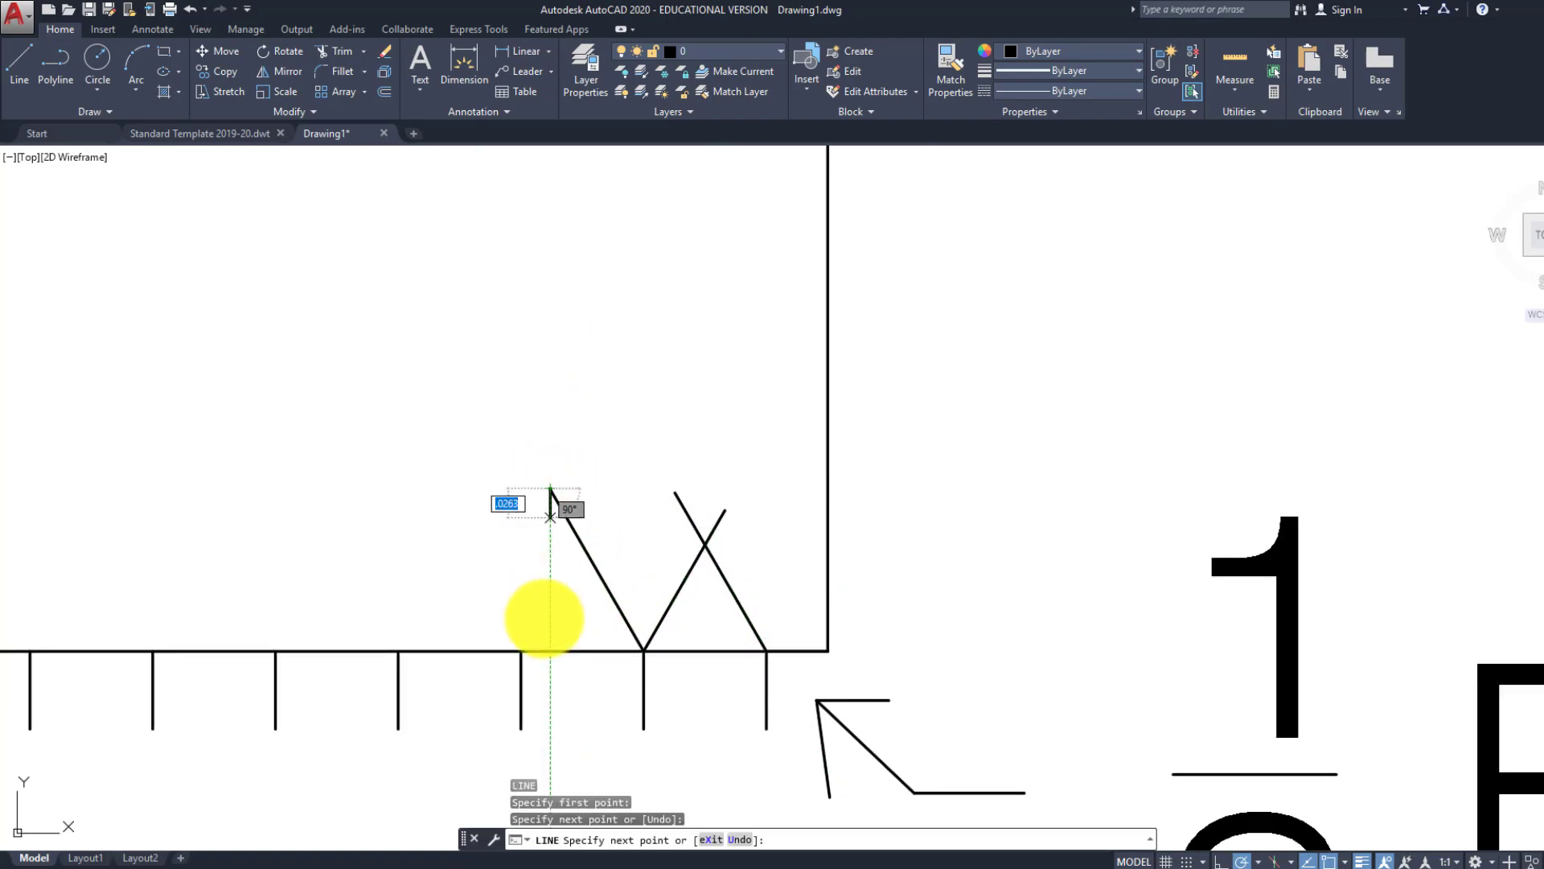
pyautogui.press('Return')
pyautogui.write('l')
pyautogui.press('Return')
pyautogui.click(521, 649)
pyautogui.click(597, 520)
pyautogui.press('Return')
# Trim the line ends extending above both crossings so that two pointed threads remain on the bottom edge
pyautogui.scroll(-5, 603, 517)
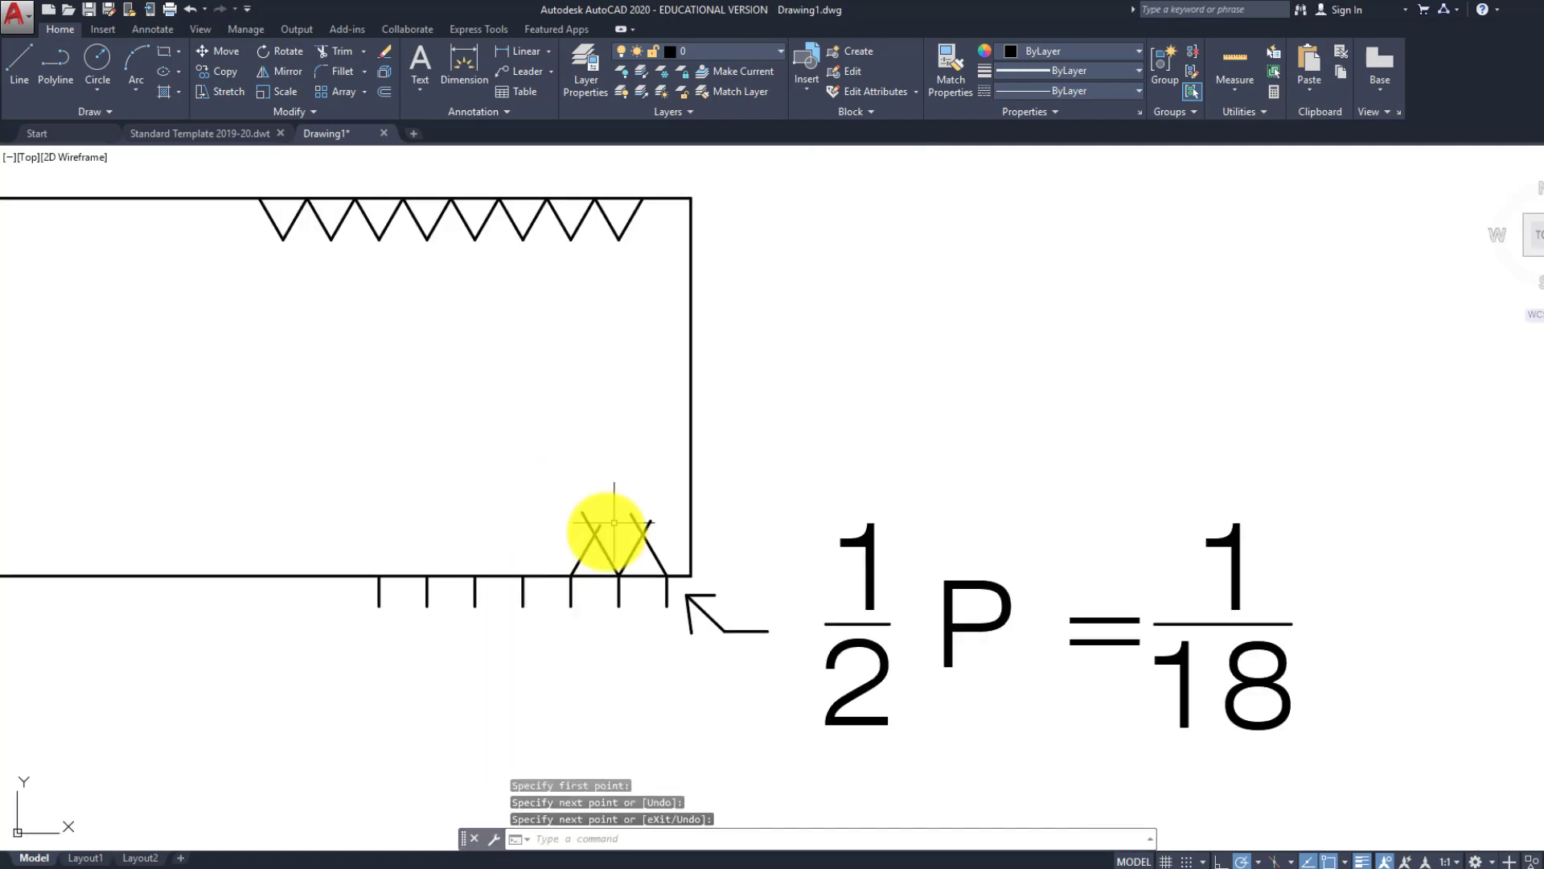
pyautogui.scroll(4, 540, 616)
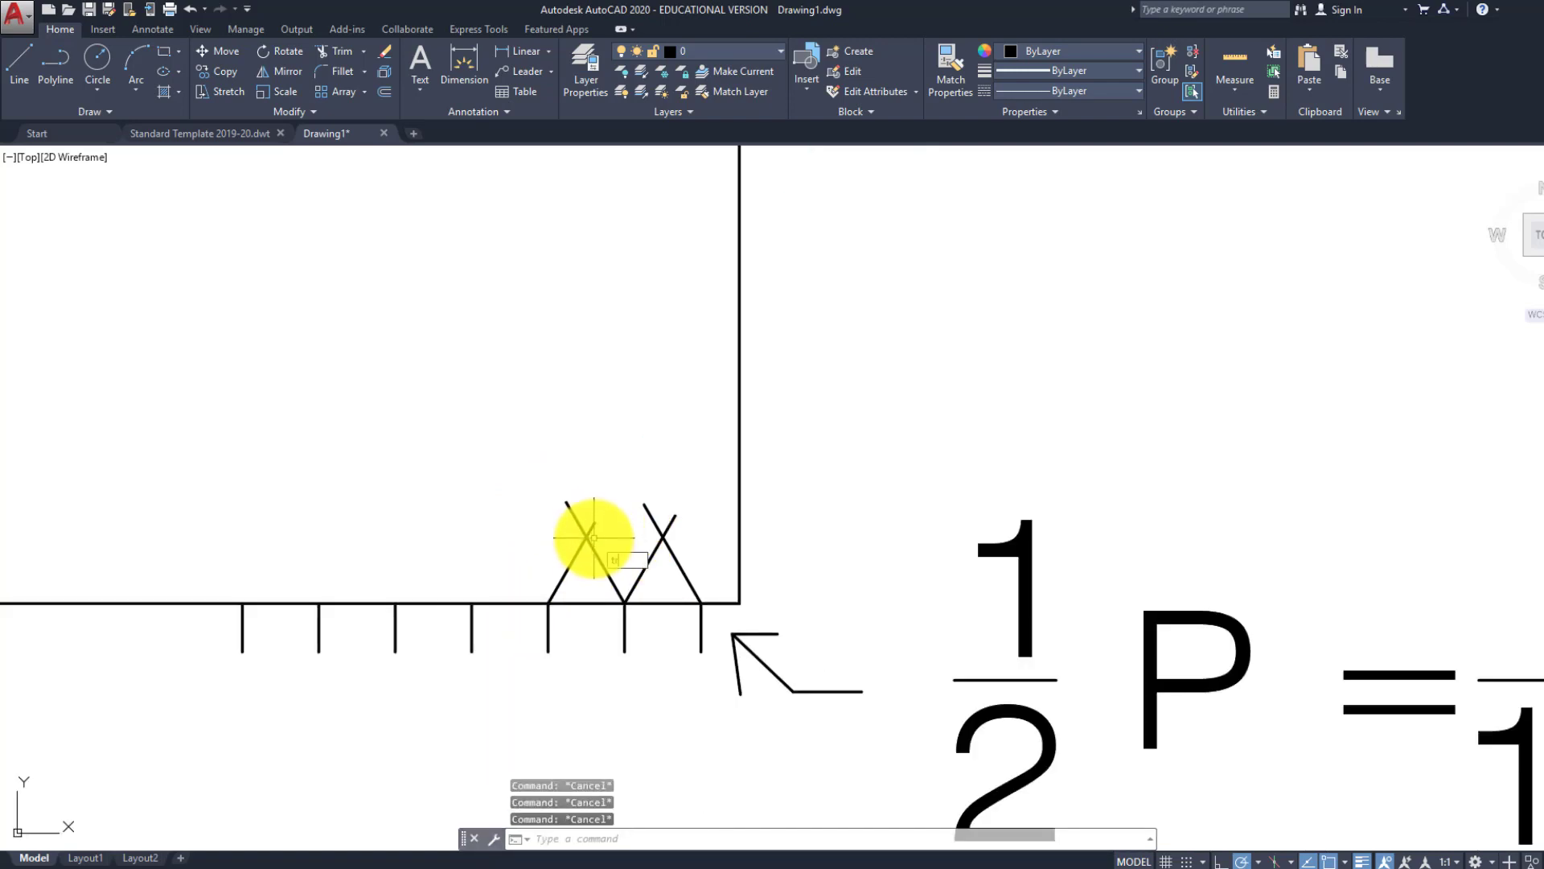
pyautogui.press('Return')
pyautogui.press('Return')
pyautogui.click(673, 517)
pyautogui.click(627, 520)
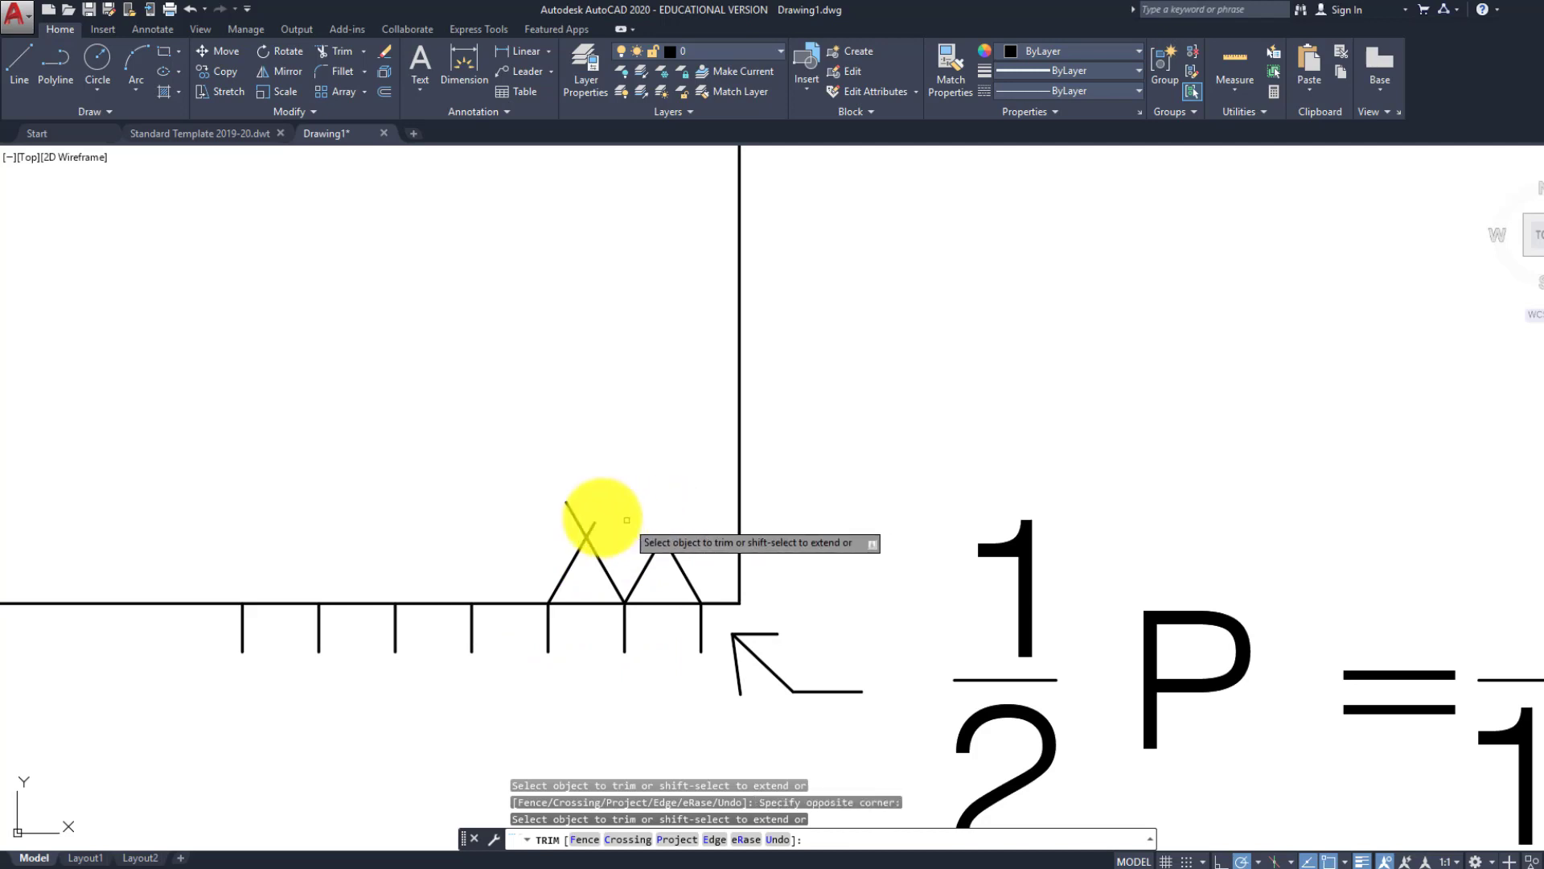
pyautogui.click(604, 528)
pyautogui.click(566, 515)
pyautogui.press('Return')
# Copy the two bottom threads leftward twice, aligning them to the third and fifth ticks to make six threads
pyautogui.moveTo(629, 510); pyautogui.dragTo(679, 554, button='middle')
pyautogui.scroll(-5, 677, 551)
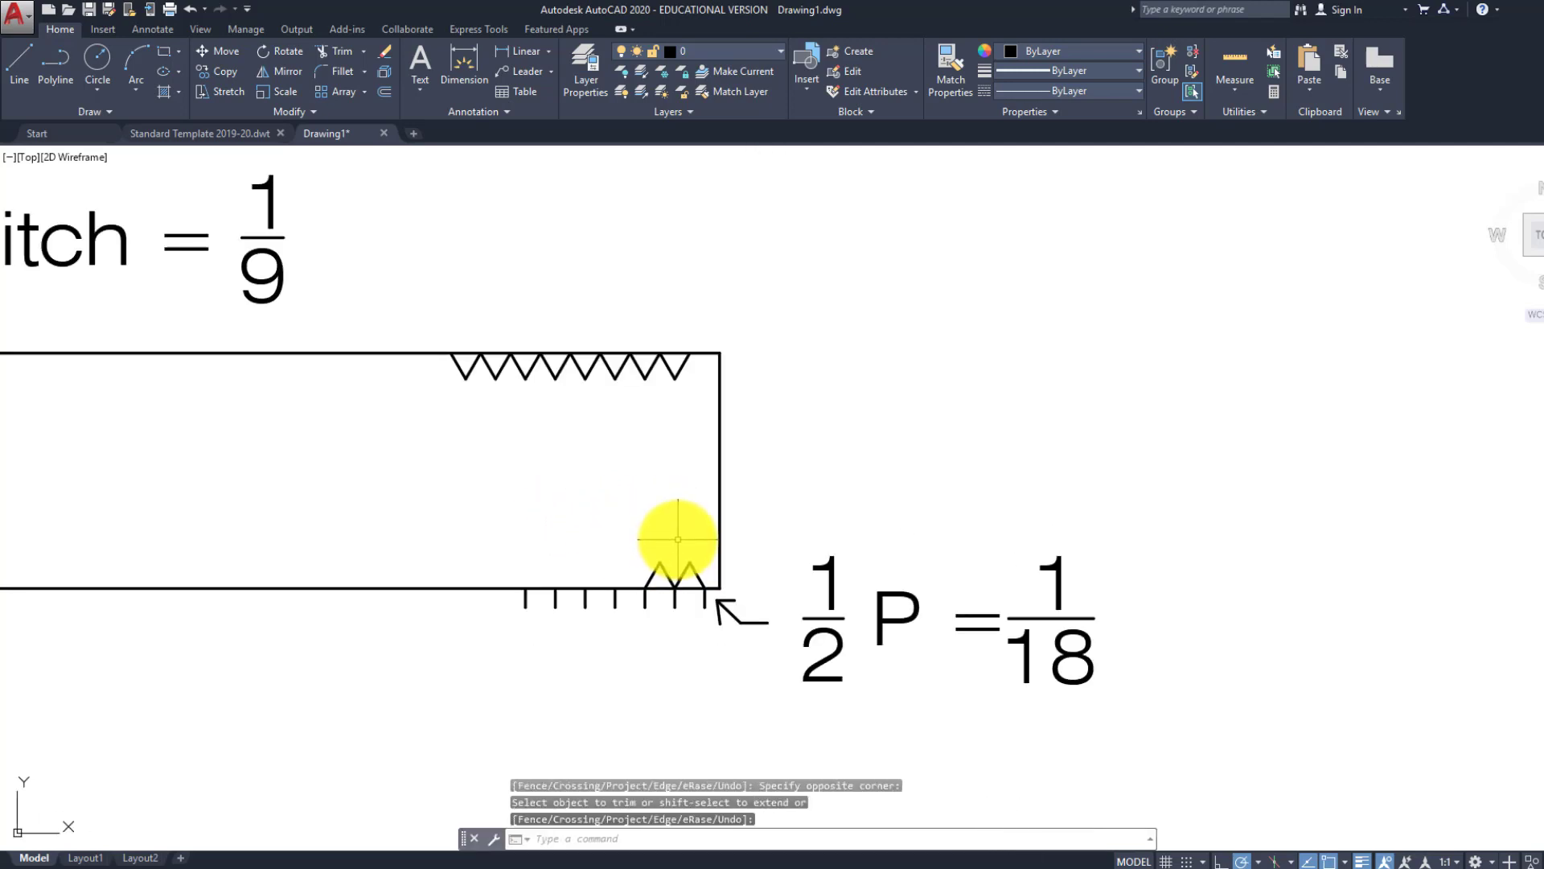
pyautogui.scroll(3, 678, 539)
pyautogui.press('Escape')
pyautogui.press('Escape')
pyautogui.click(707, 579)
pyautogui.click(626, 599)
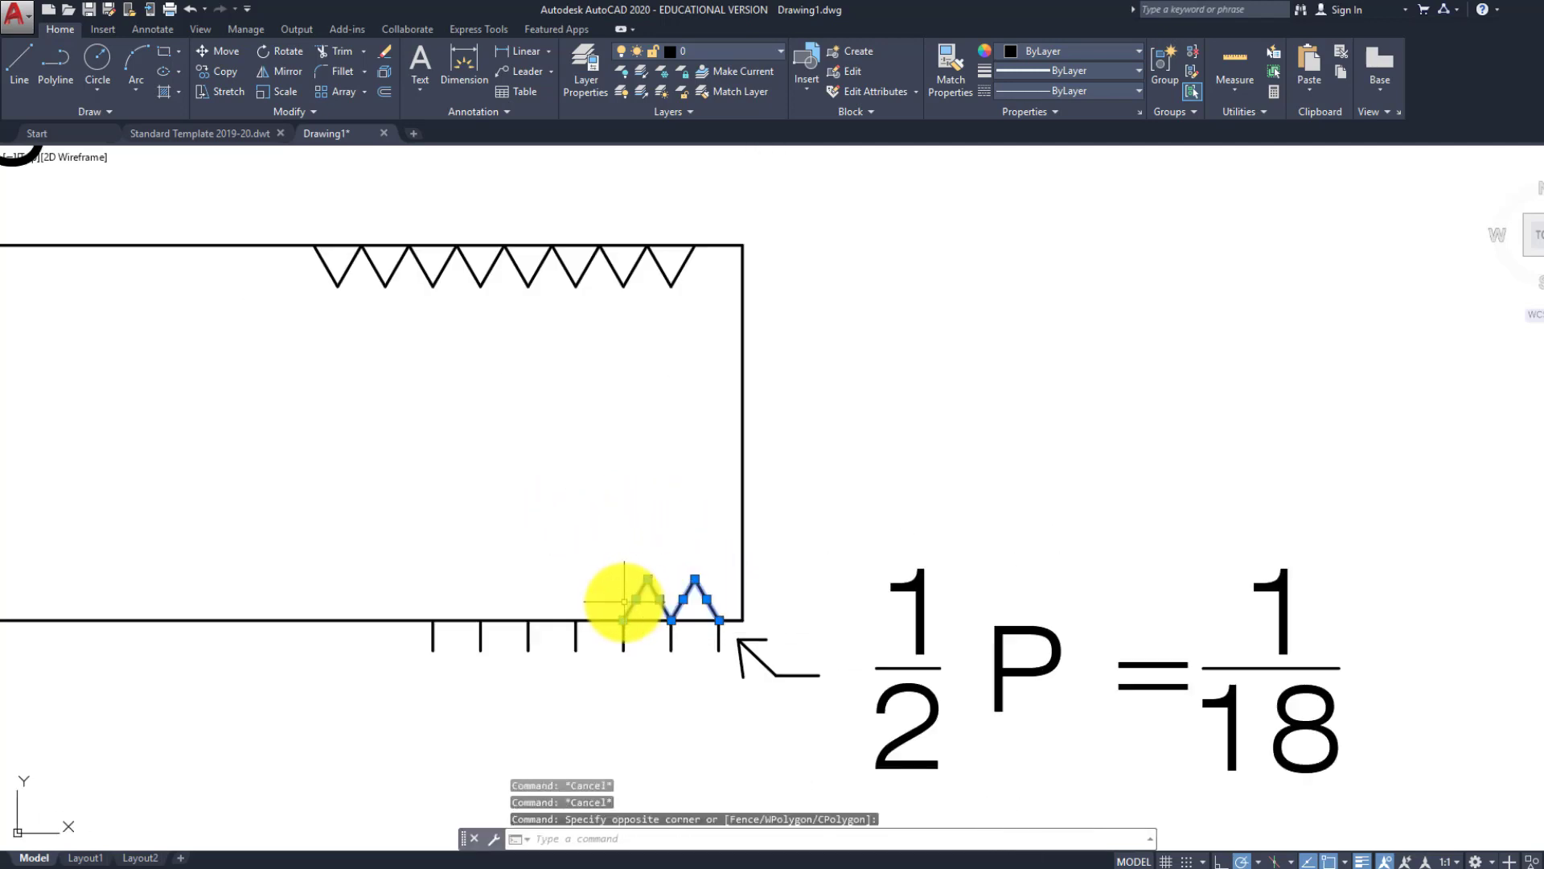
pyautogui.write('co')
pyautogui.press('Return')
pyautogui.click(719, 620)
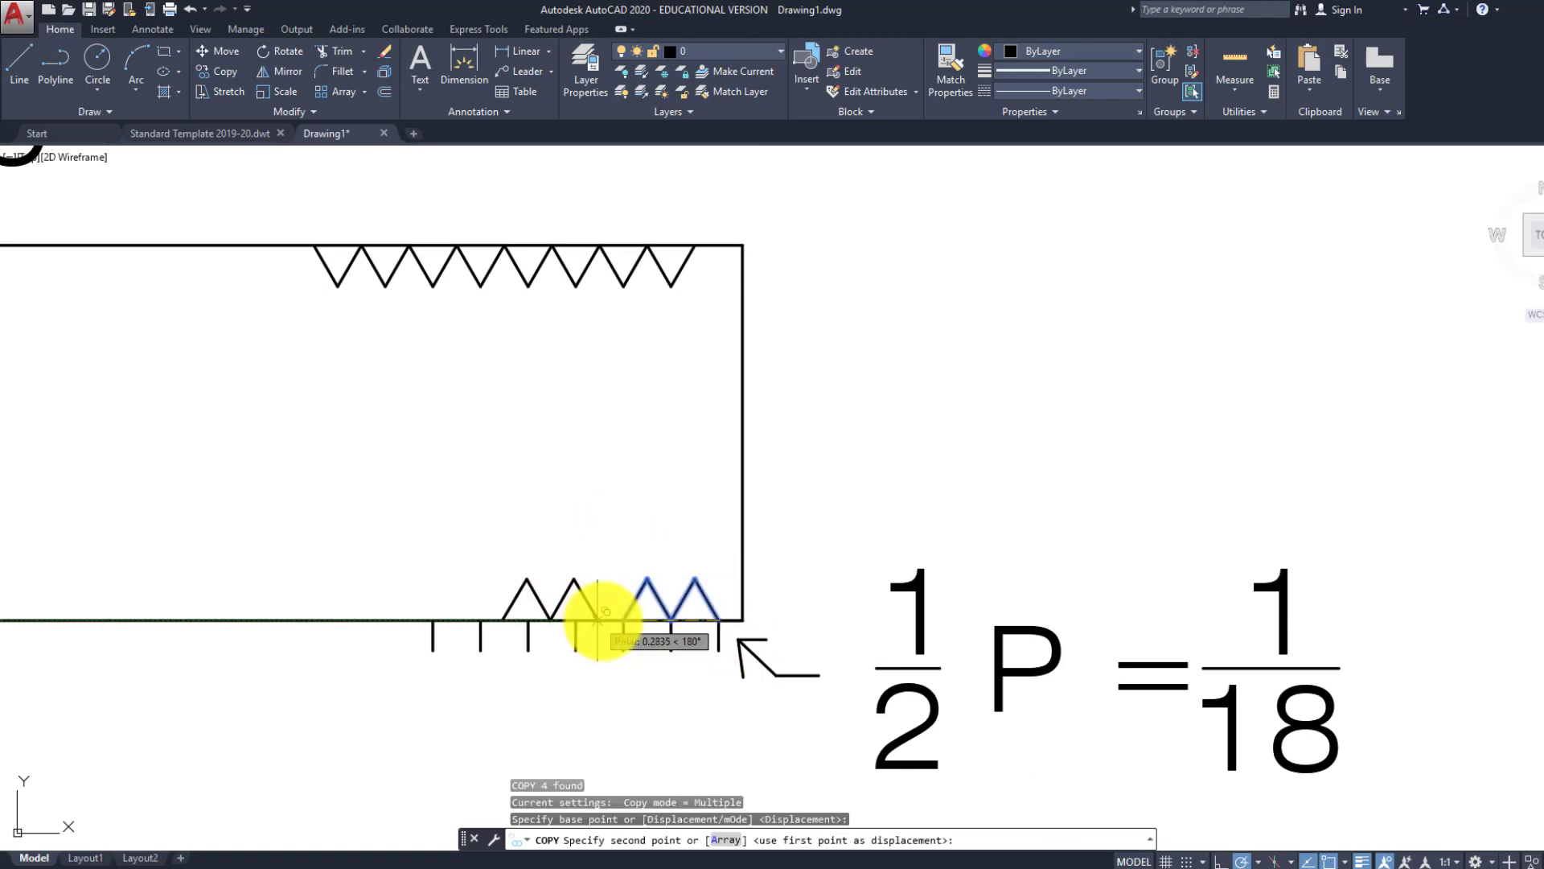
pyautogui.click(623, 620)
pyautogui.click(528, 620)
pyautogui.press('Escape')
pyautogui.press('Escape')
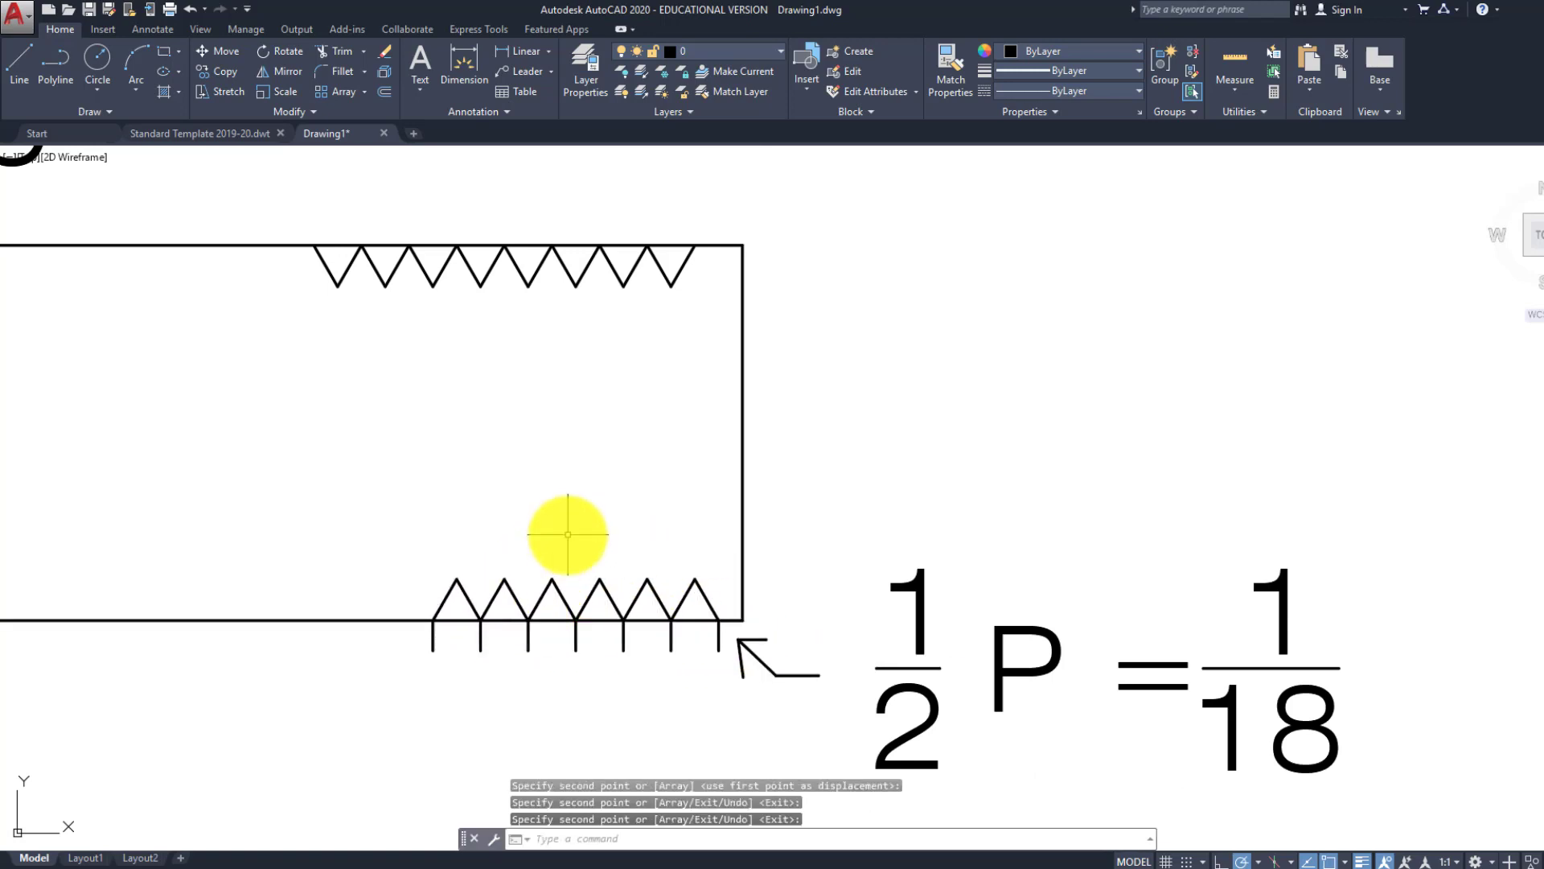
# Draw a line at 60° from the bottom edge at the rightmost tick up to the right edge, forming a half thread
pyautogui.write('l')
pyautogui.press('Return')
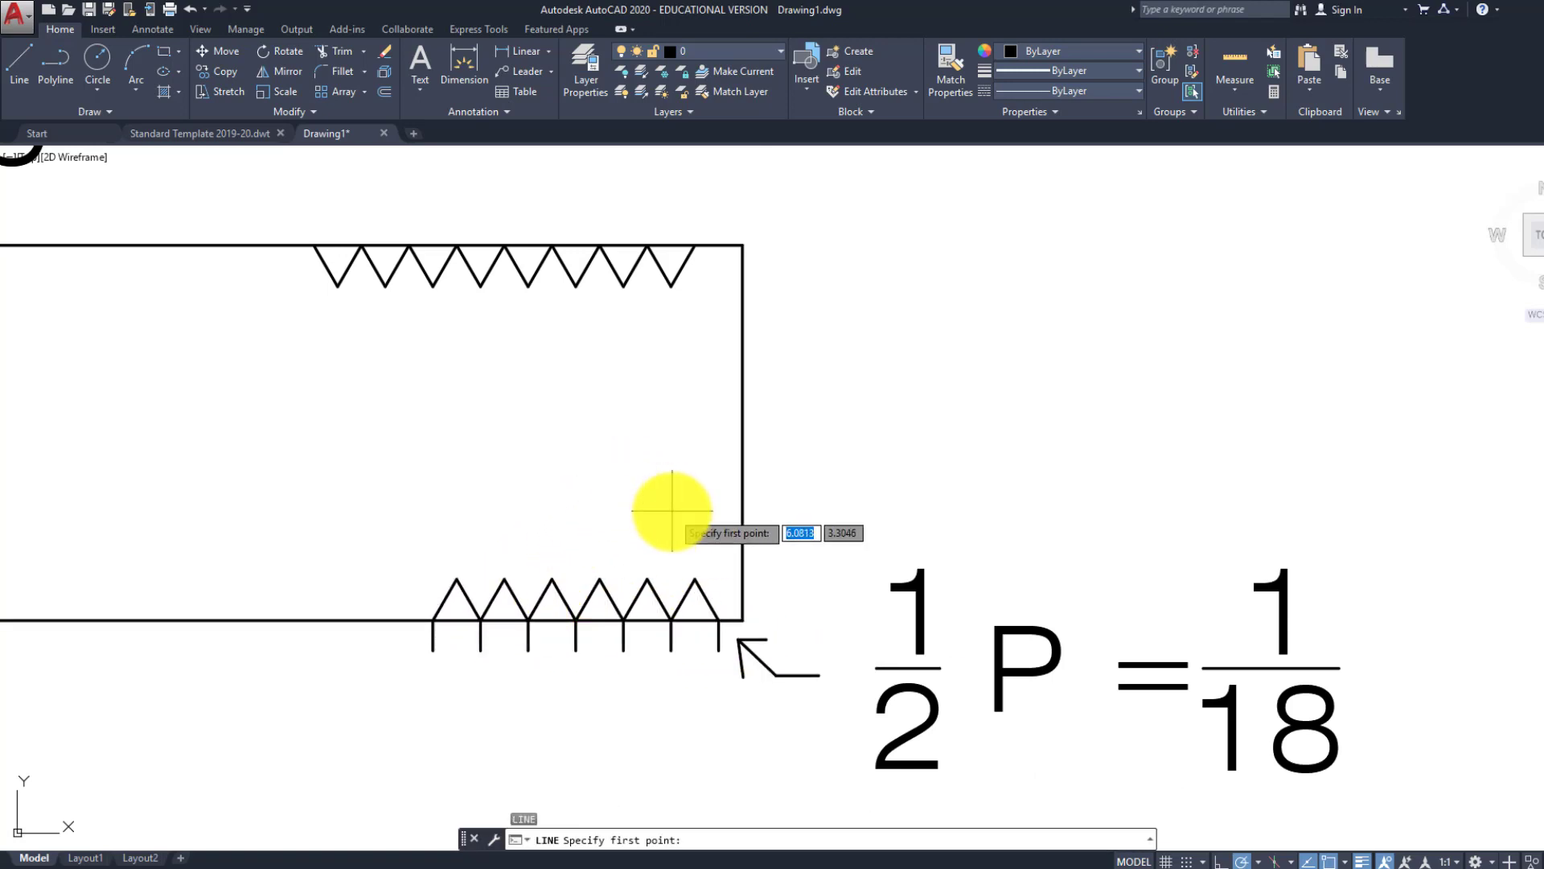
pyautogui.press('Escape')
pyautogui.write('l')
pyautogui.press('Return')
pyautogui.moveTo(711, 477); pyautogui.dragTo(691, 487, button='middle')
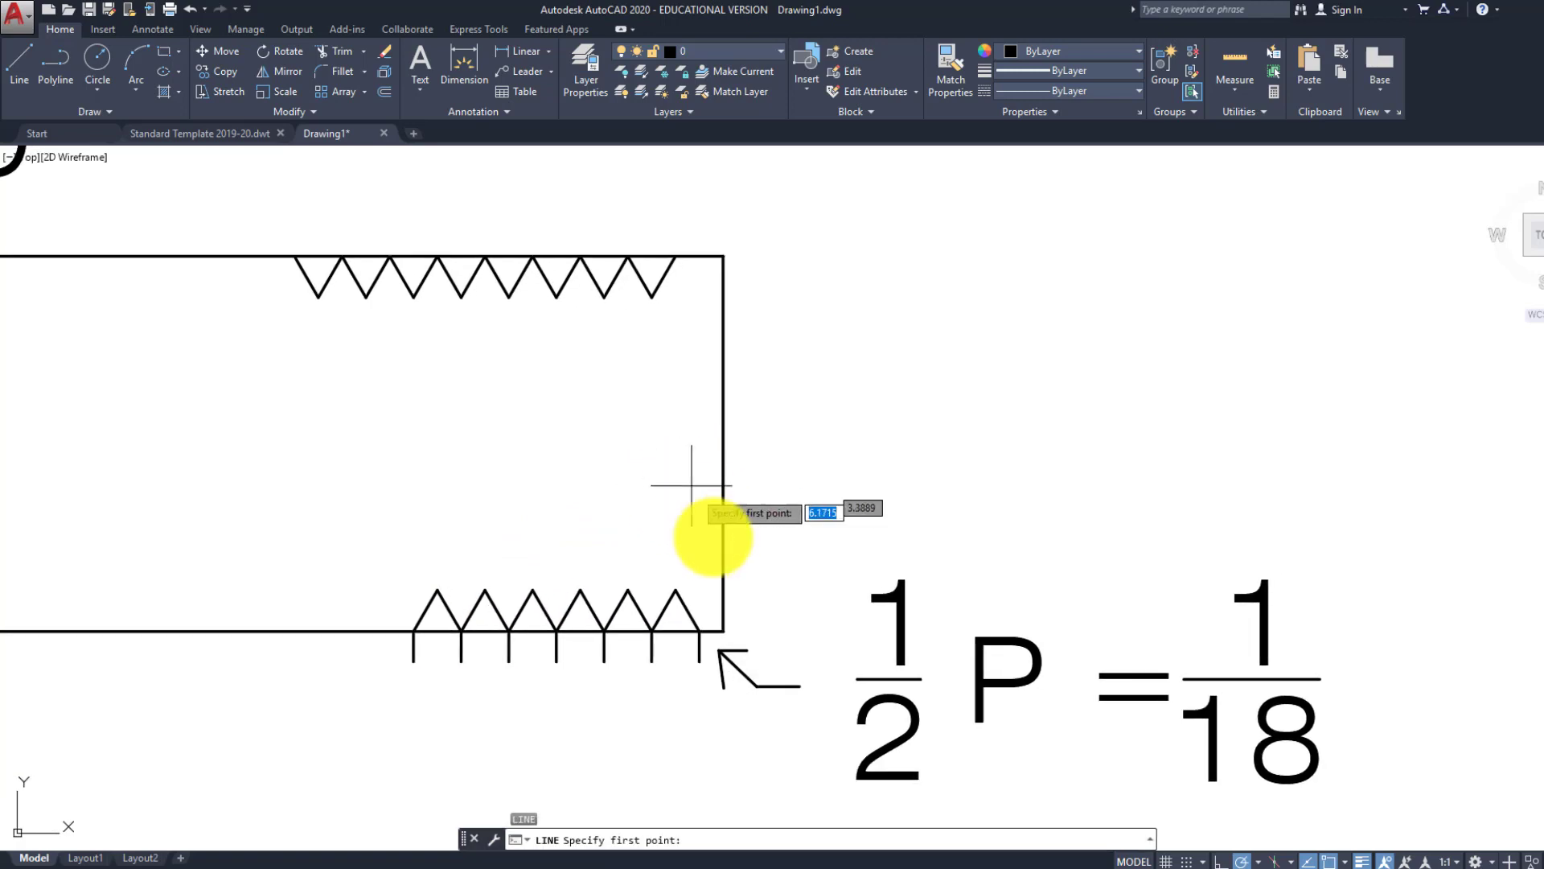
pyautogui.click(700, 631)
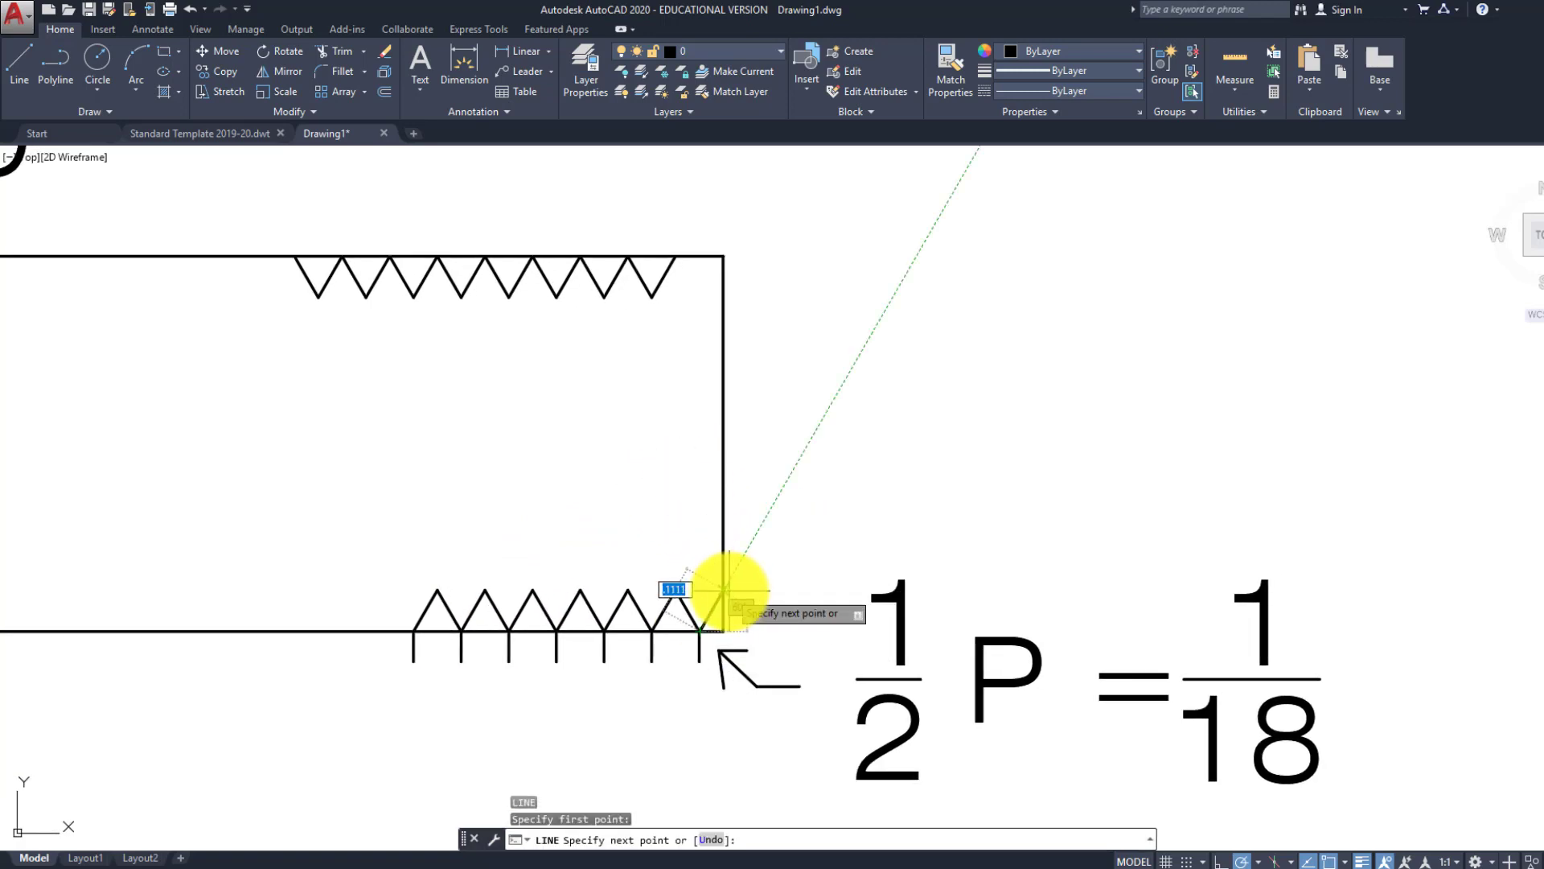
pyautogui.click(724, 590)
pyautogui.press('Escape')
pyautogui.press('Escape')
# Draw two crossing lines below the top edge, one from the last thread's end and one at 120° from the top-right corner
pyautogui.press('Return')
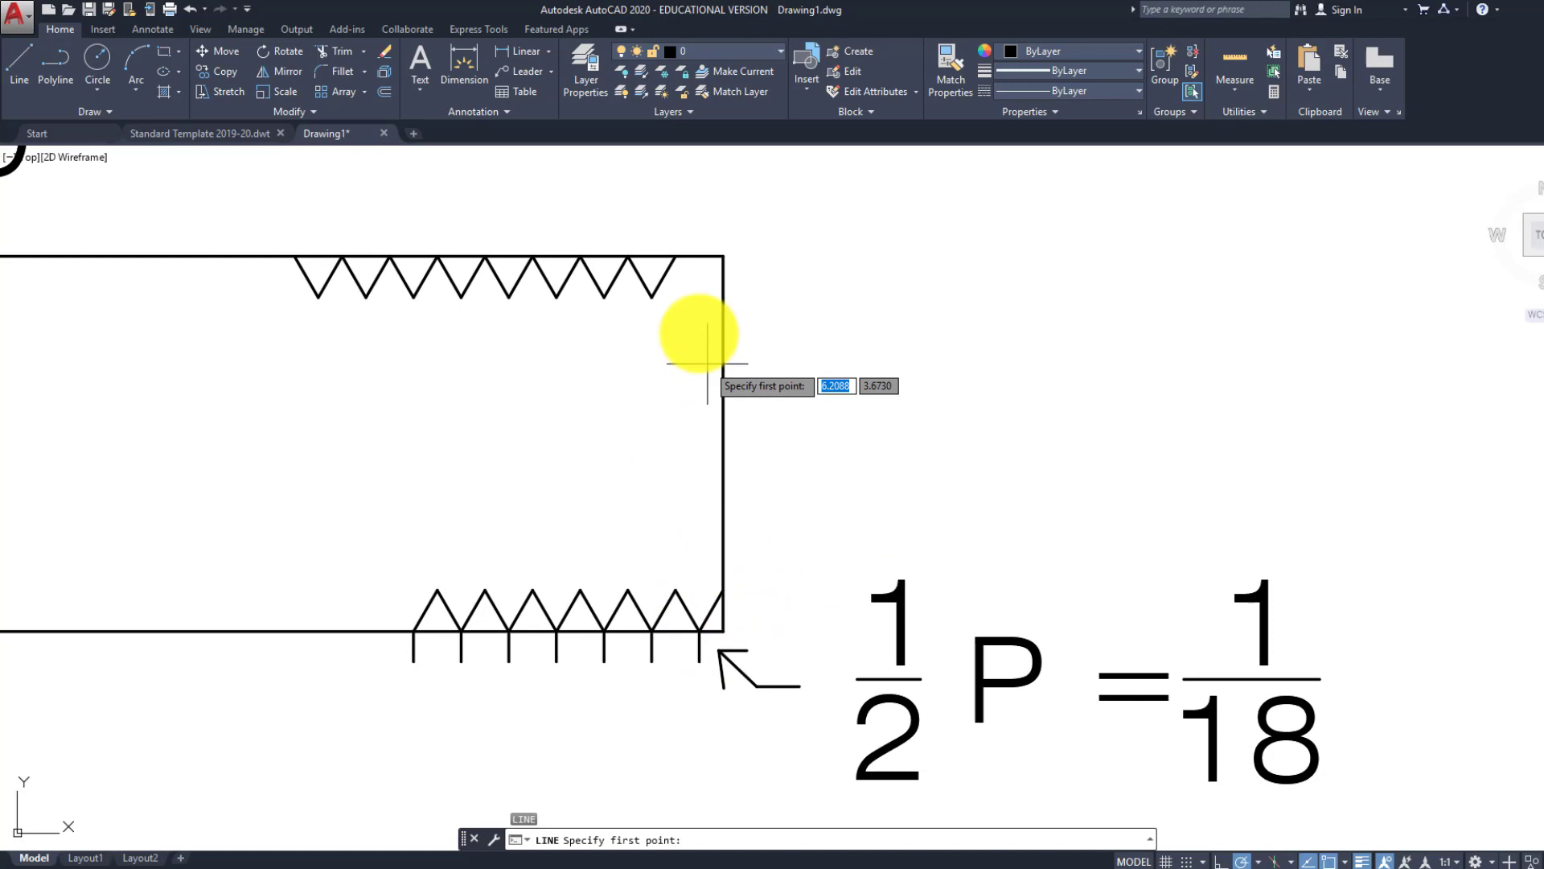
pyautogui.click(676, 257)
pyautogui.click(704, 304)
pyautogui.press('Return')
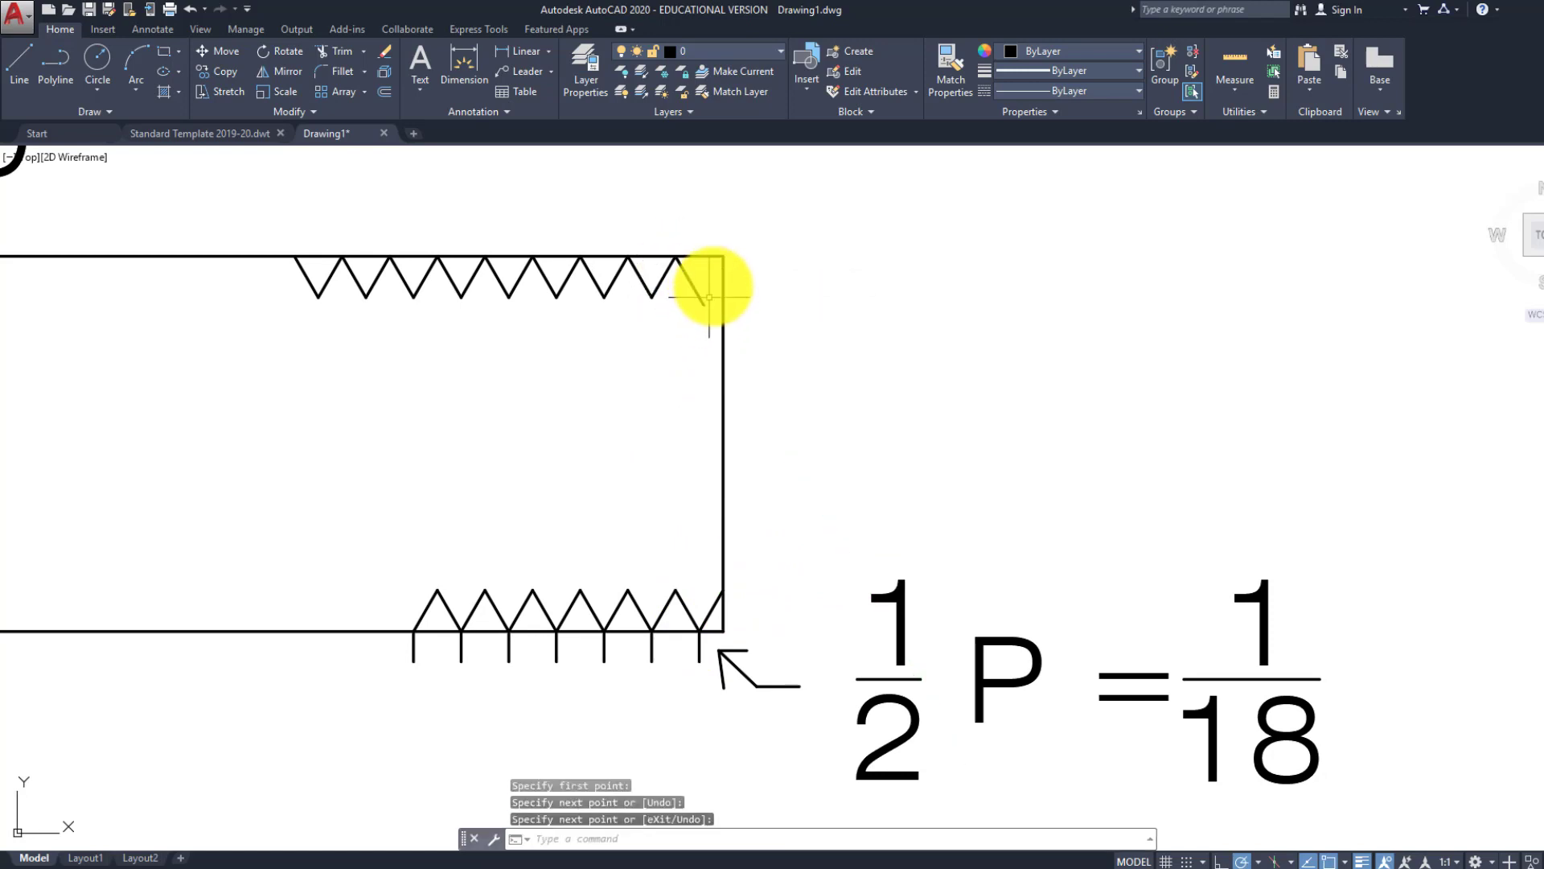
pyautogui.press('Return')
pyautogui.click(723, 257)
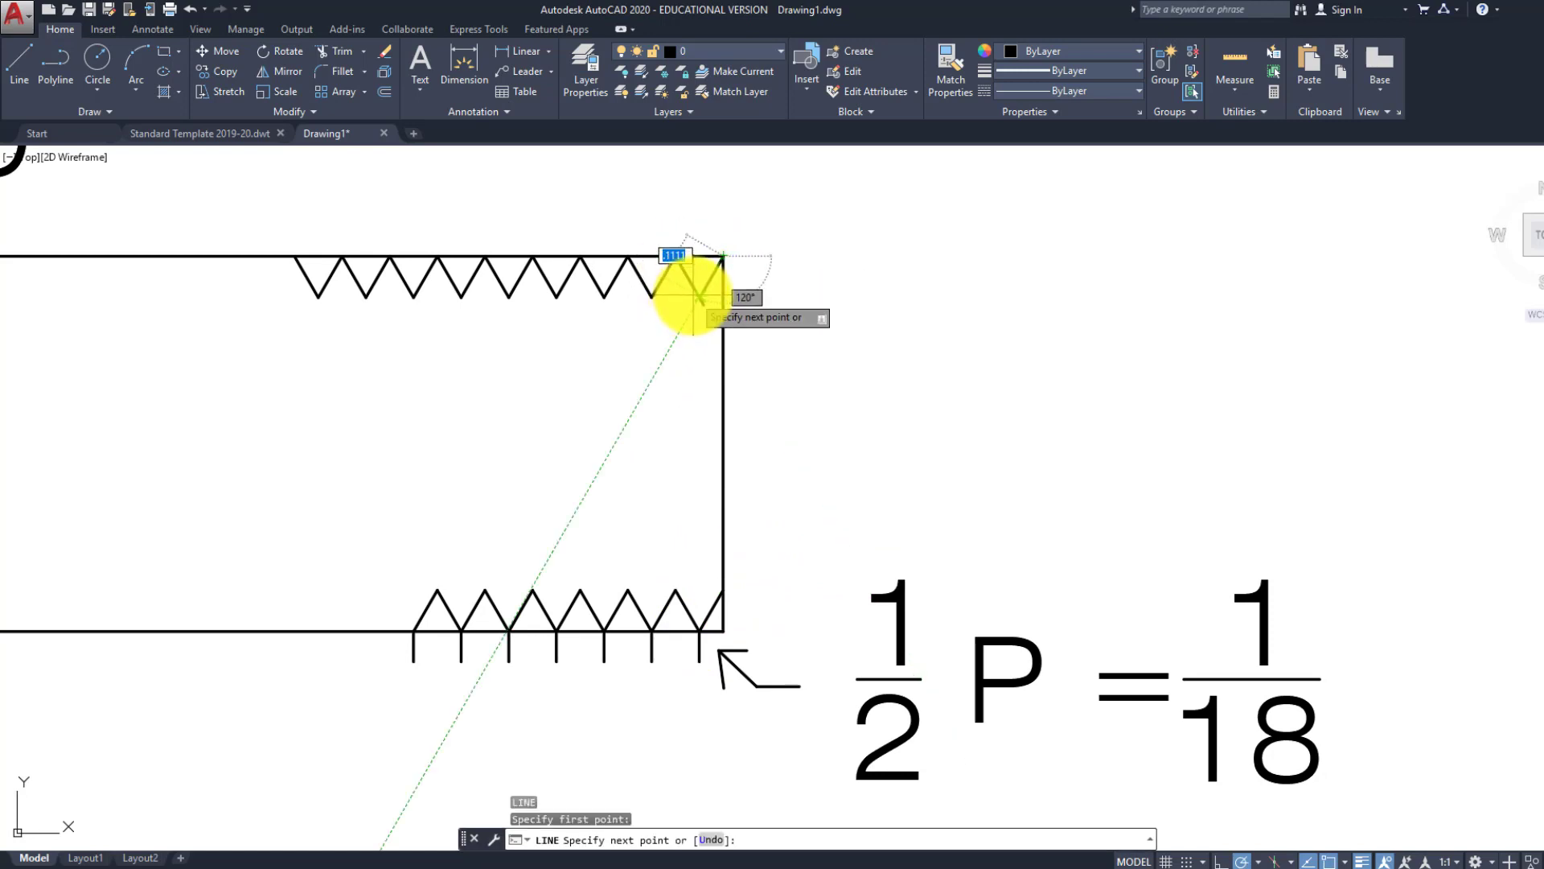
pyautogui.click(701, 301)
pyautogui.press('Return')
# Trim the line ends extending below the crossing of the new top thread near the right edge
pyautogui.write('tr')
pyautogui.press('Return')
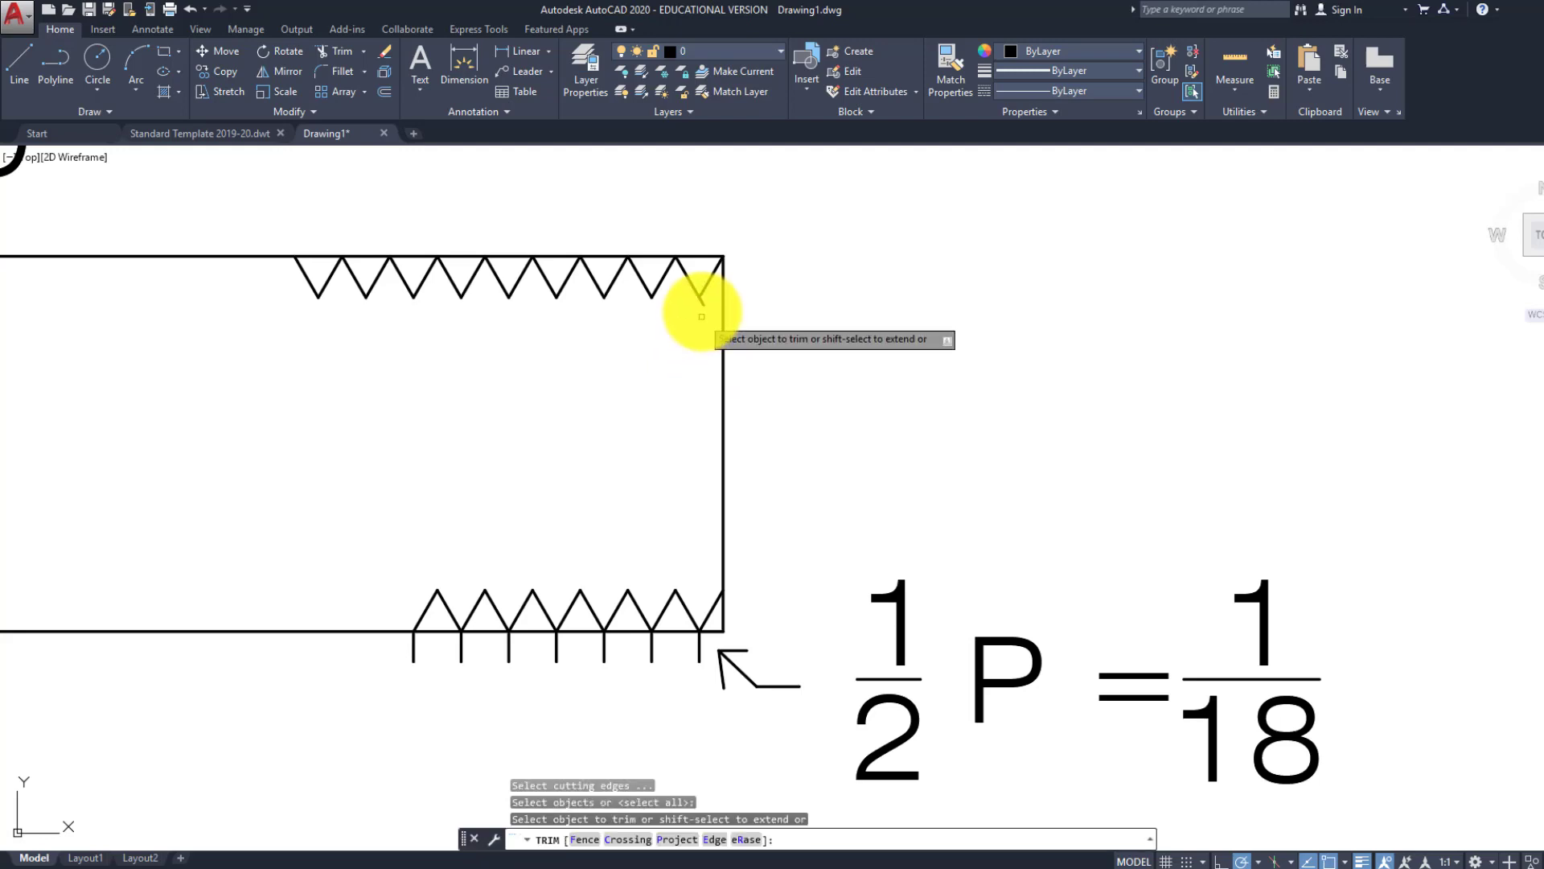
pyautogui.press('Return')
pyautogui.press('Escape')
pyautogui.press('Escape')
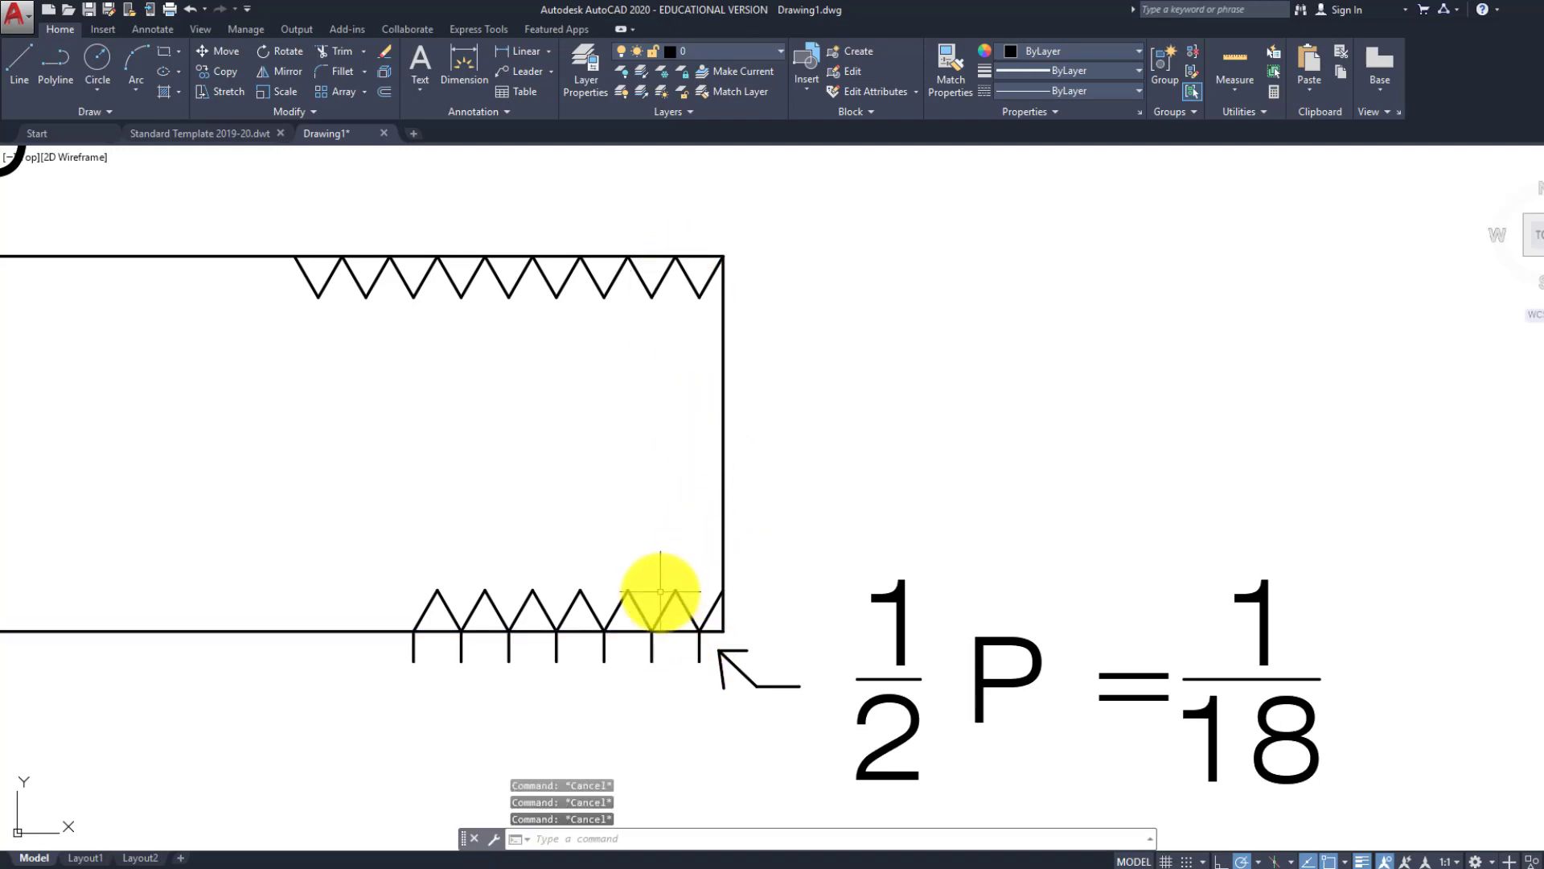
# Connect the rightmost top root to the half thread's end on the right edge, and the rightmost bottom crest to the nearest top crest
pyautogui.write('l')
pyautogui.press('Return')
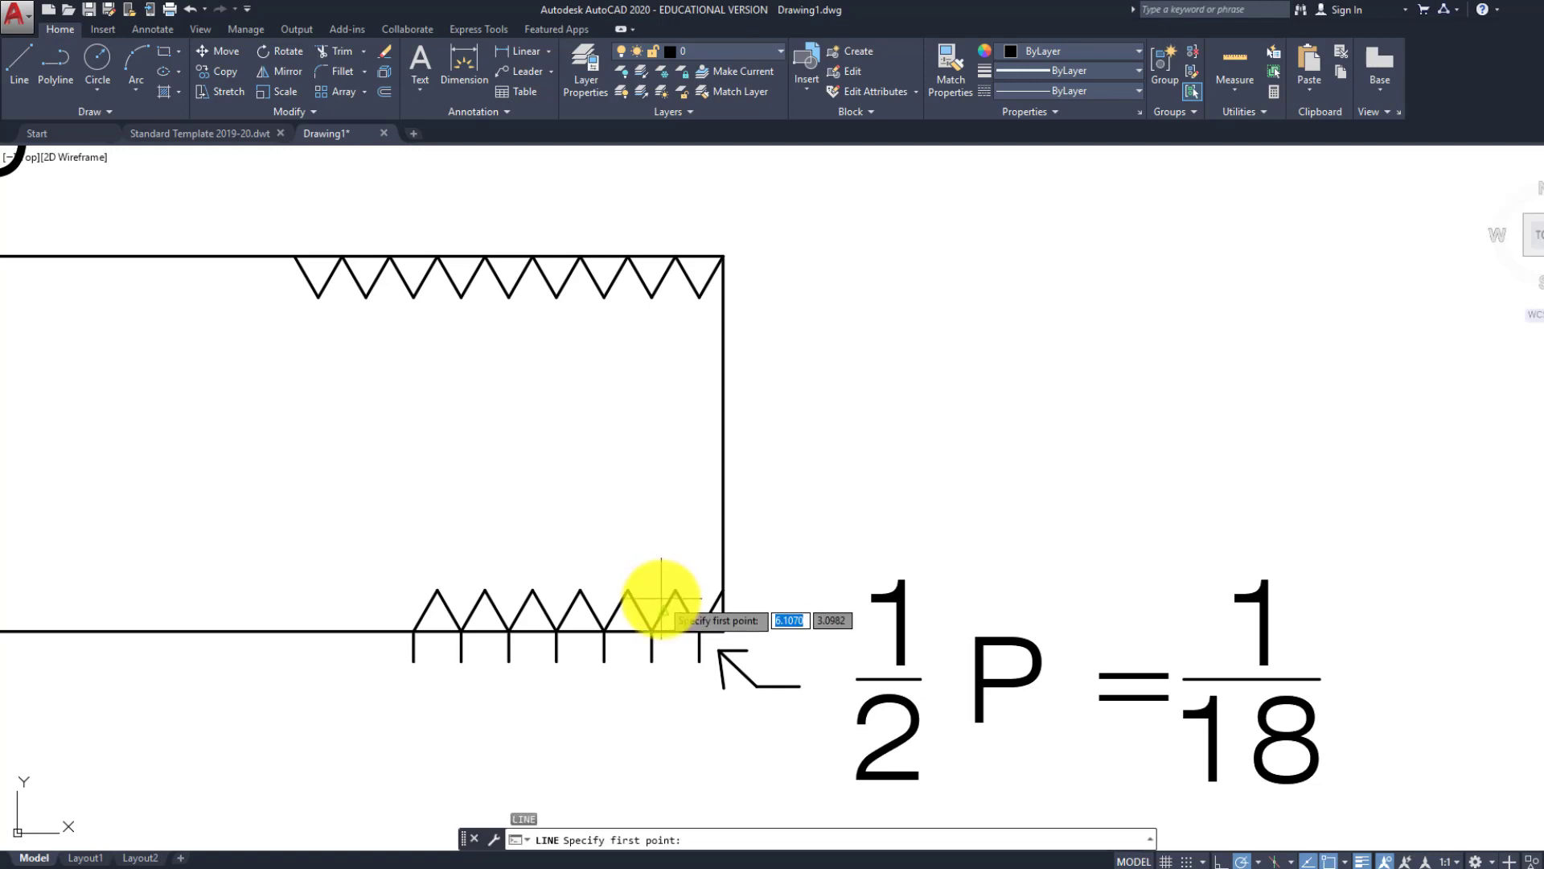
pyautogui.click(699, 296)
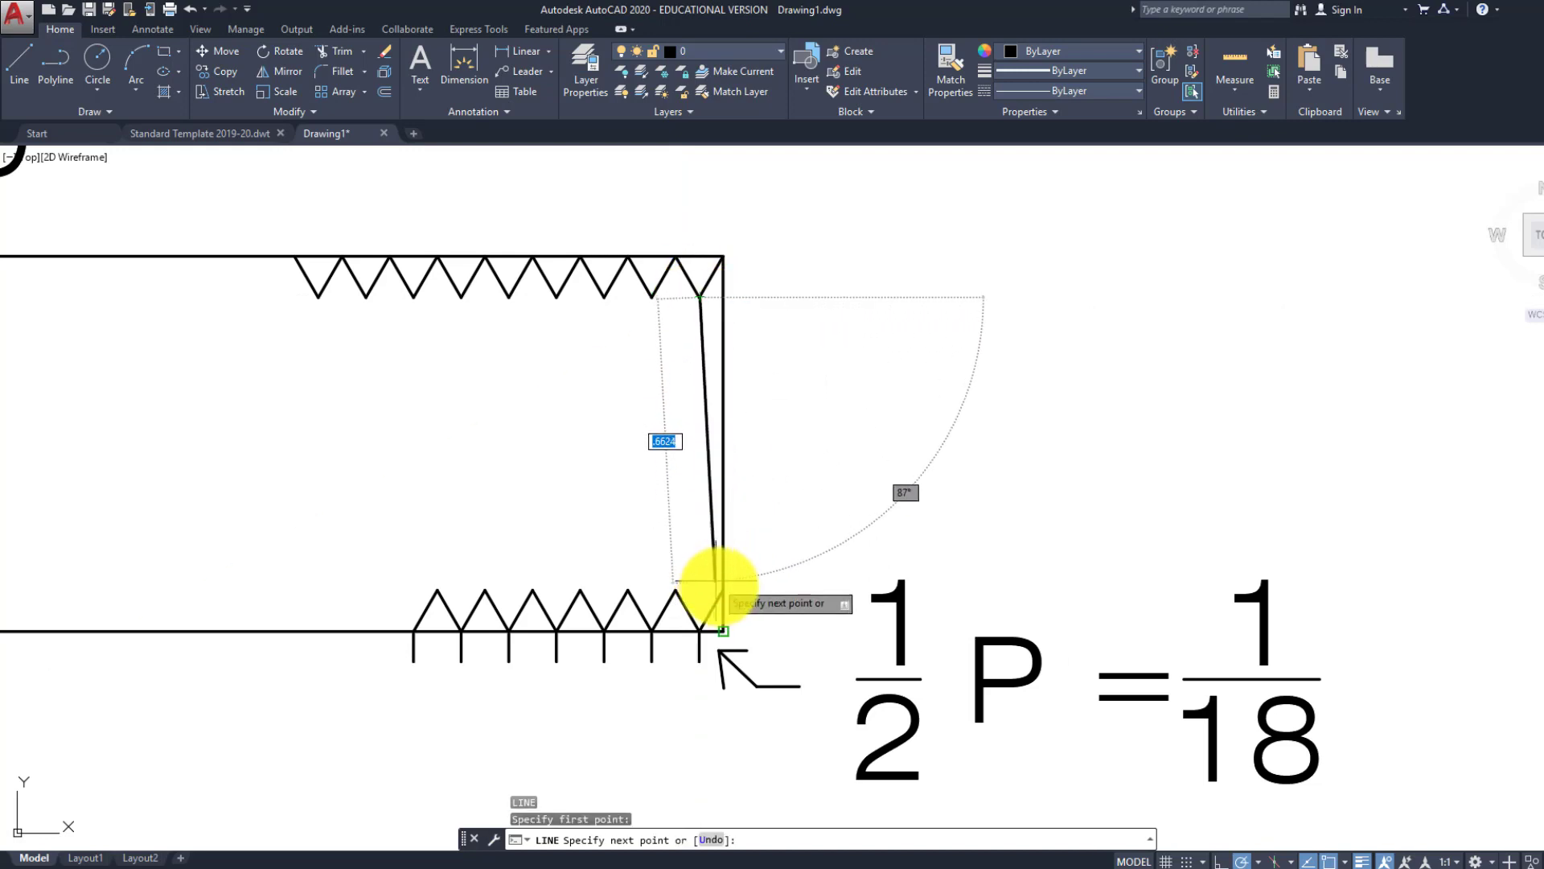
pyautogui.click(712, 602)
pyautogui.press('Escape')
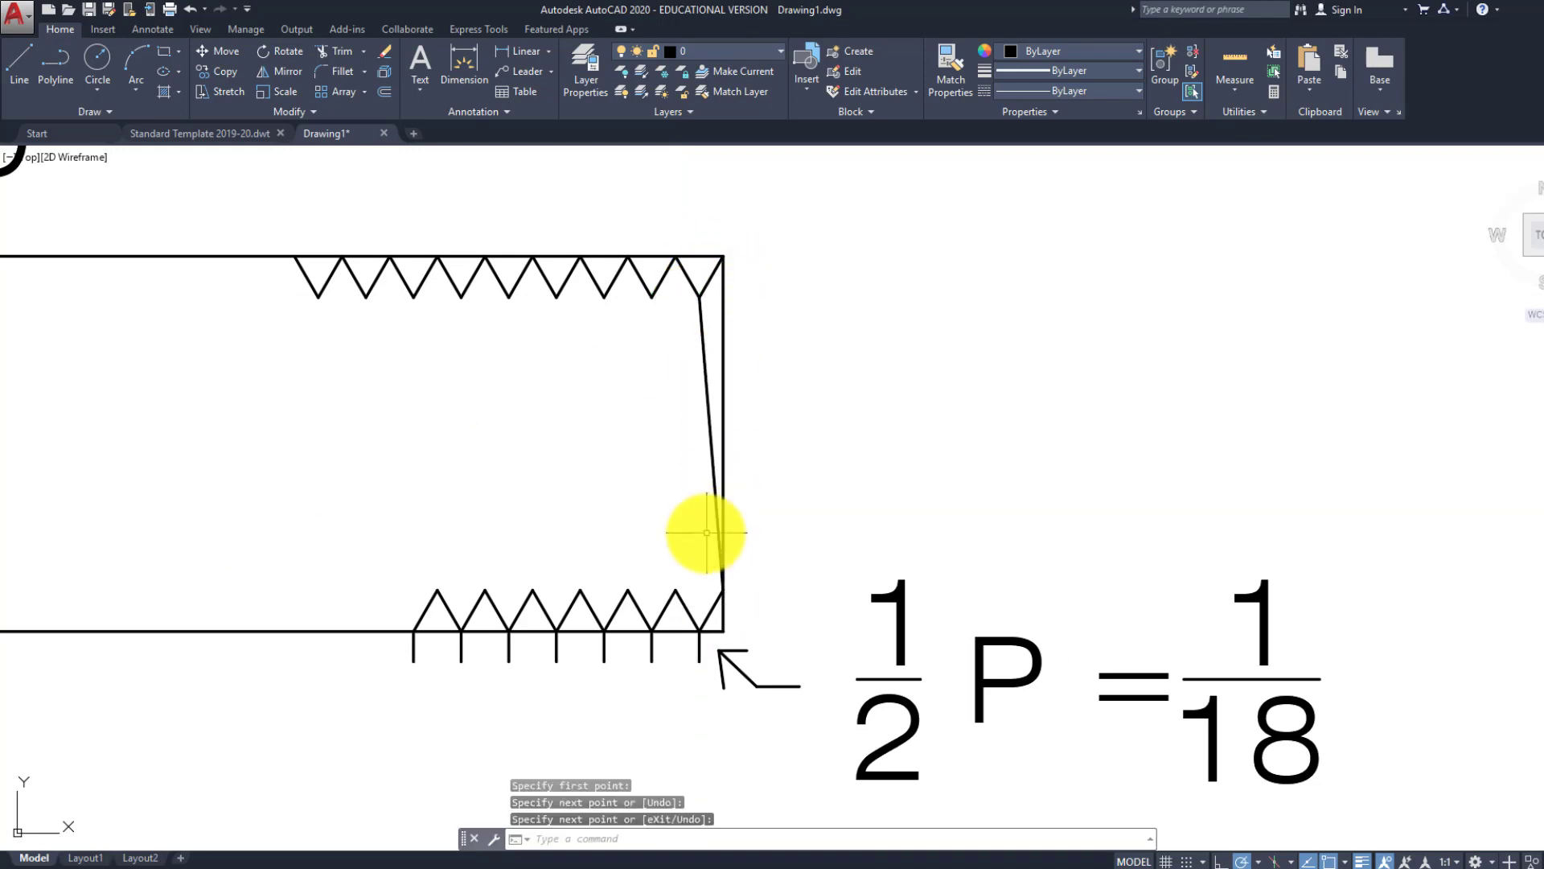
pyautogui.press('Return')
pyautogui.click(699, 630)
pyautogui.click(674, 258)
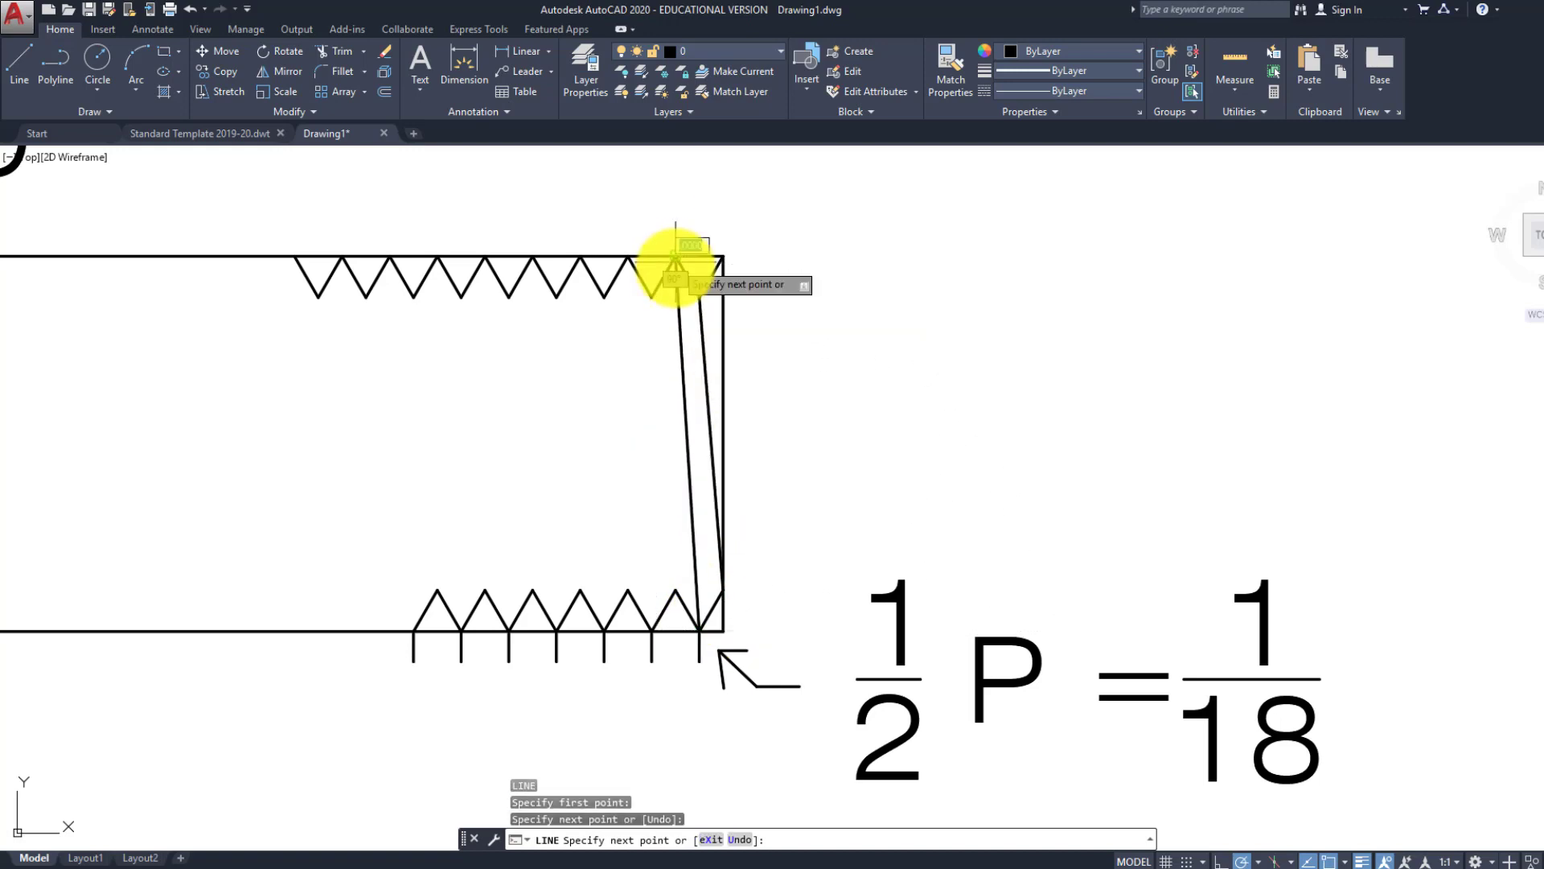
pyautogui.press('Escape')
# Draw the second slanted pair, joining the next bottom root to its top root and the next bottom crest to its top crest
pyautogui.press('Return')
pyautogui.click(676, 590)
pyautogui.click(648, 259)
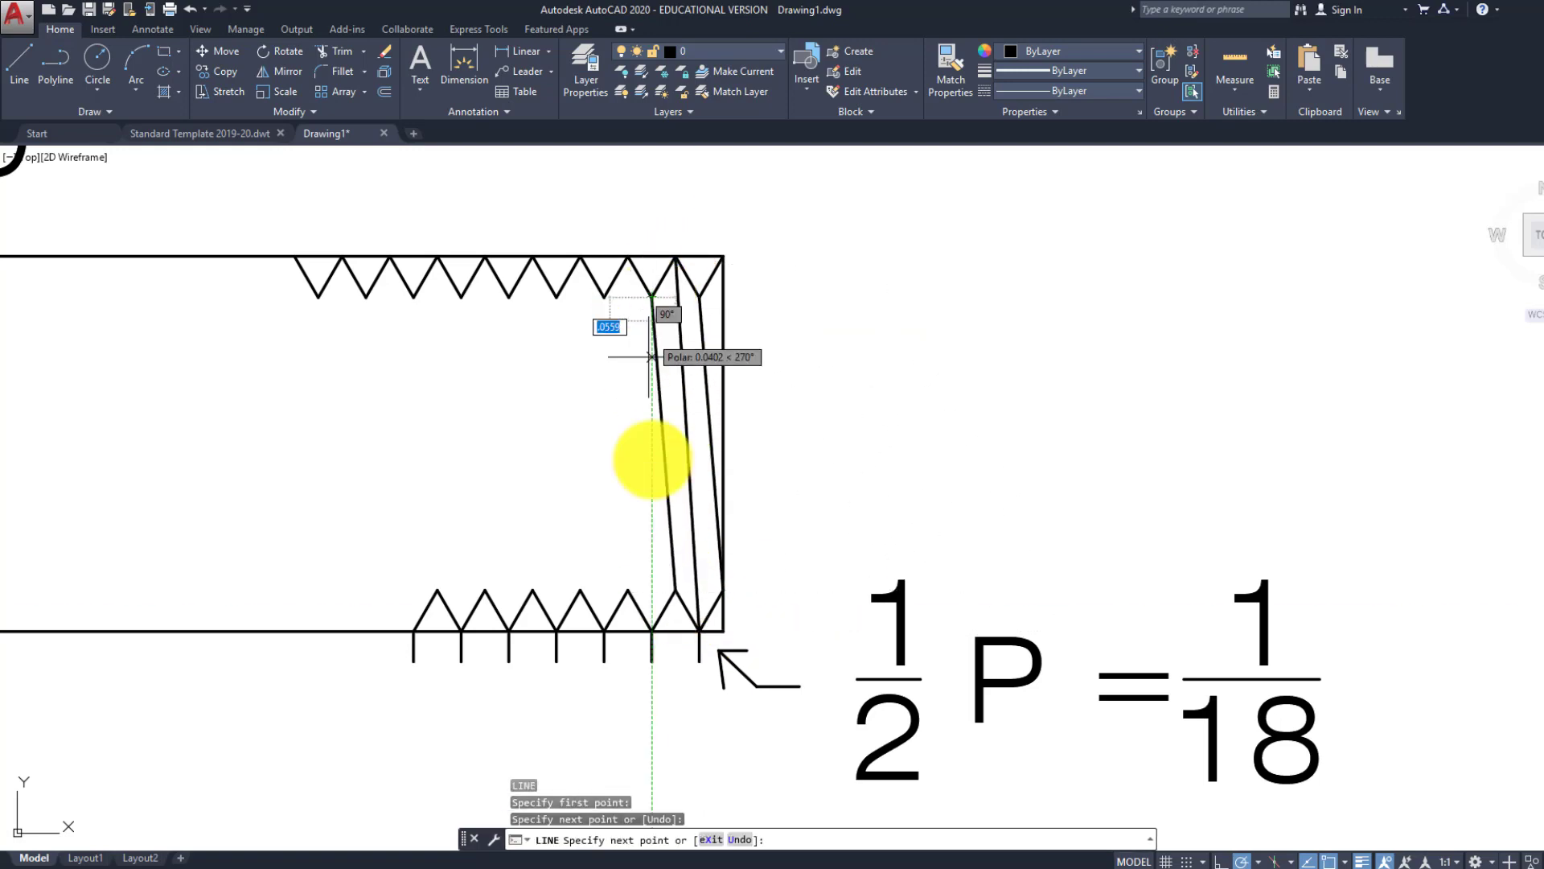
pyautogui.press('Escape')
pyautogui.press('Return')
pyautogui.click(651, 630)
pyautogui.click(628, 258)
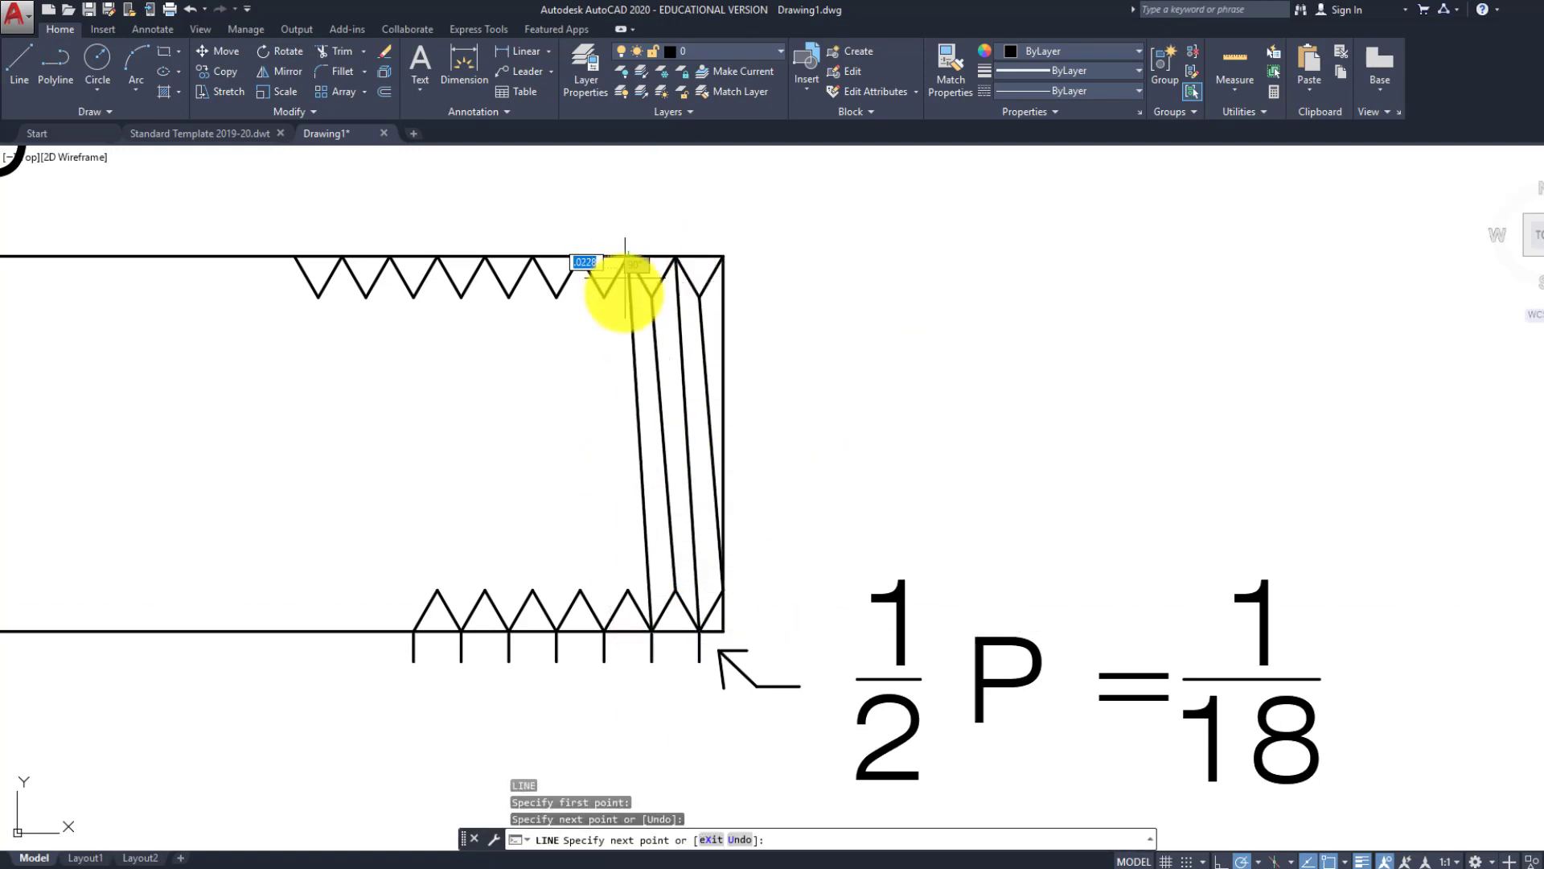
pyautogui.press('Escape')
# Draw the third slanted pair, joining the third top root and the third bottom crest to their offset counterparts on the opposite side
pyautogui.press('Return')
pyautogui.click(605, 298)
pyautogui.click(626, 590)
pyautogui.press('Escape')
pyautogui.press('Return')
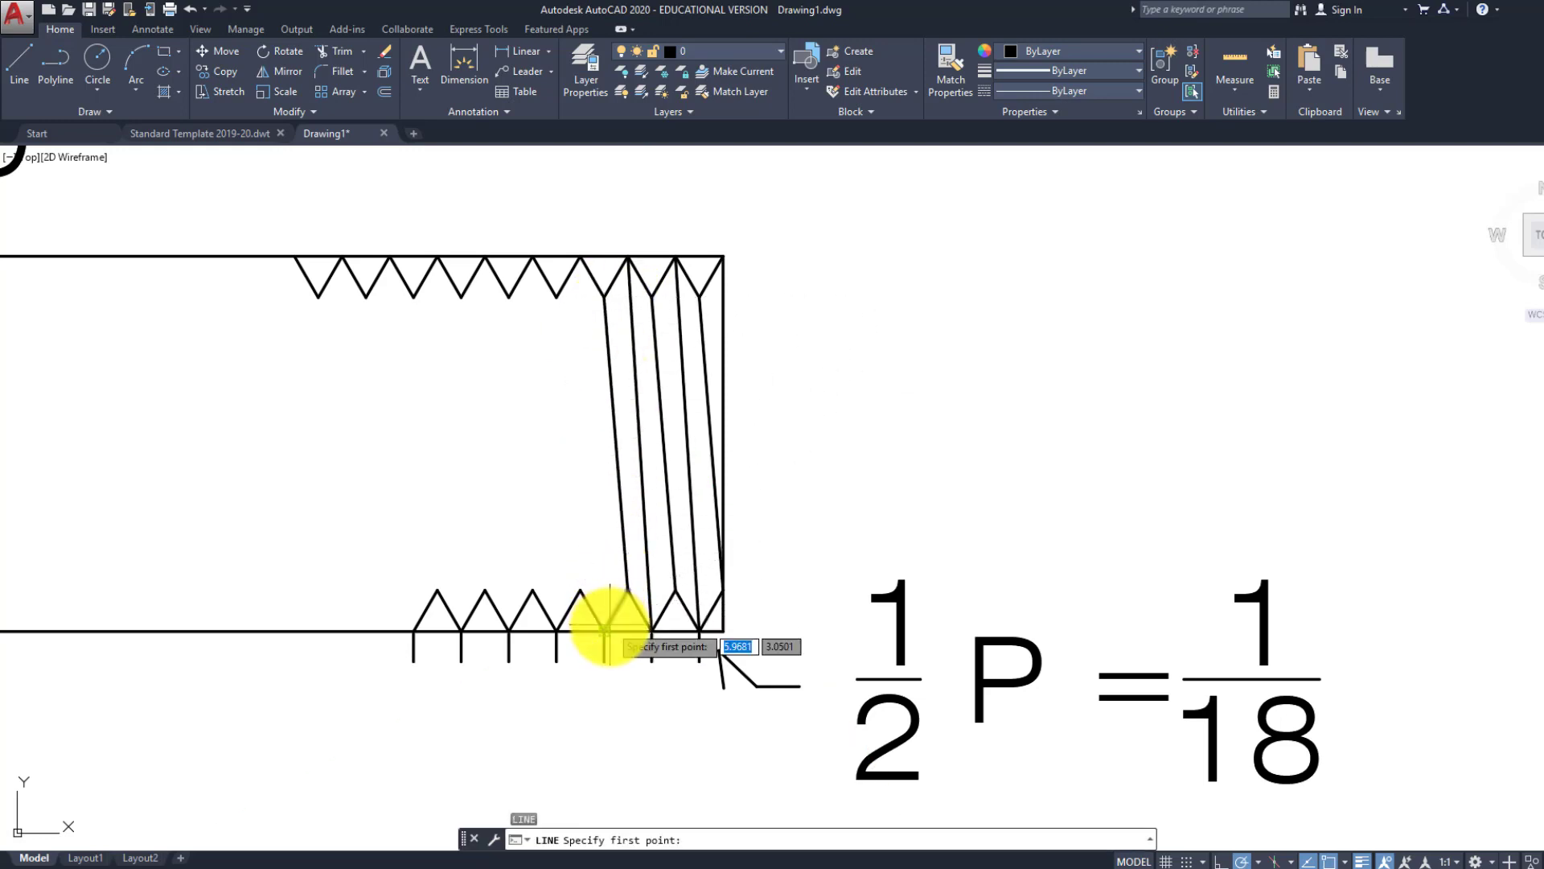
pyautogui.click(604, 630)
pyautogui.click(581, 258)
pyautogui.press('Escape')
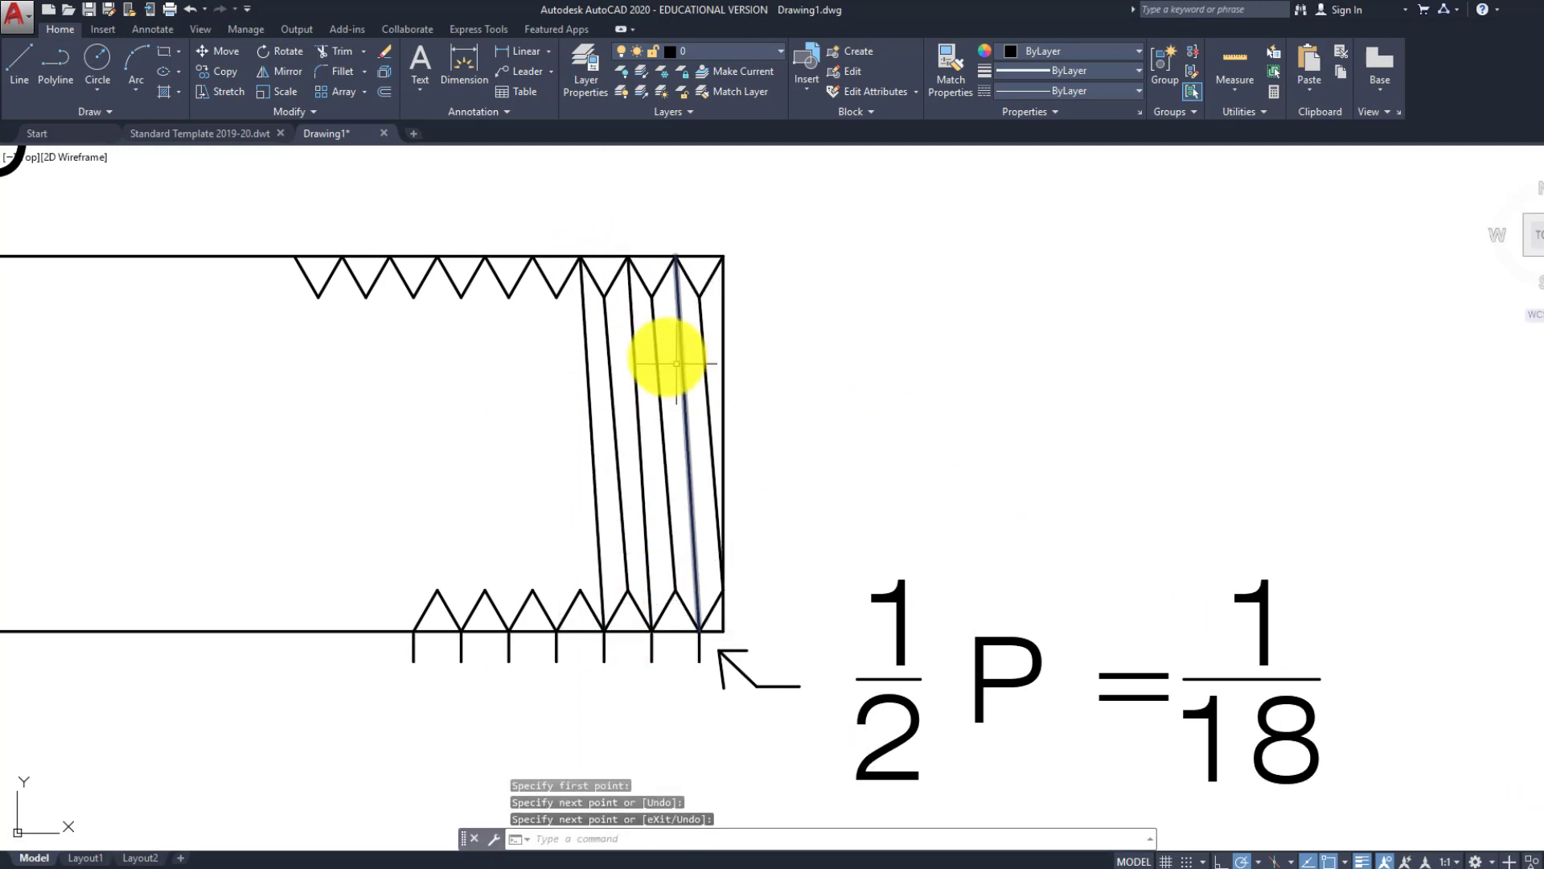
# Delete the long horizontal top and bottom edges of the rectangle
pyautogui.press('Delete')
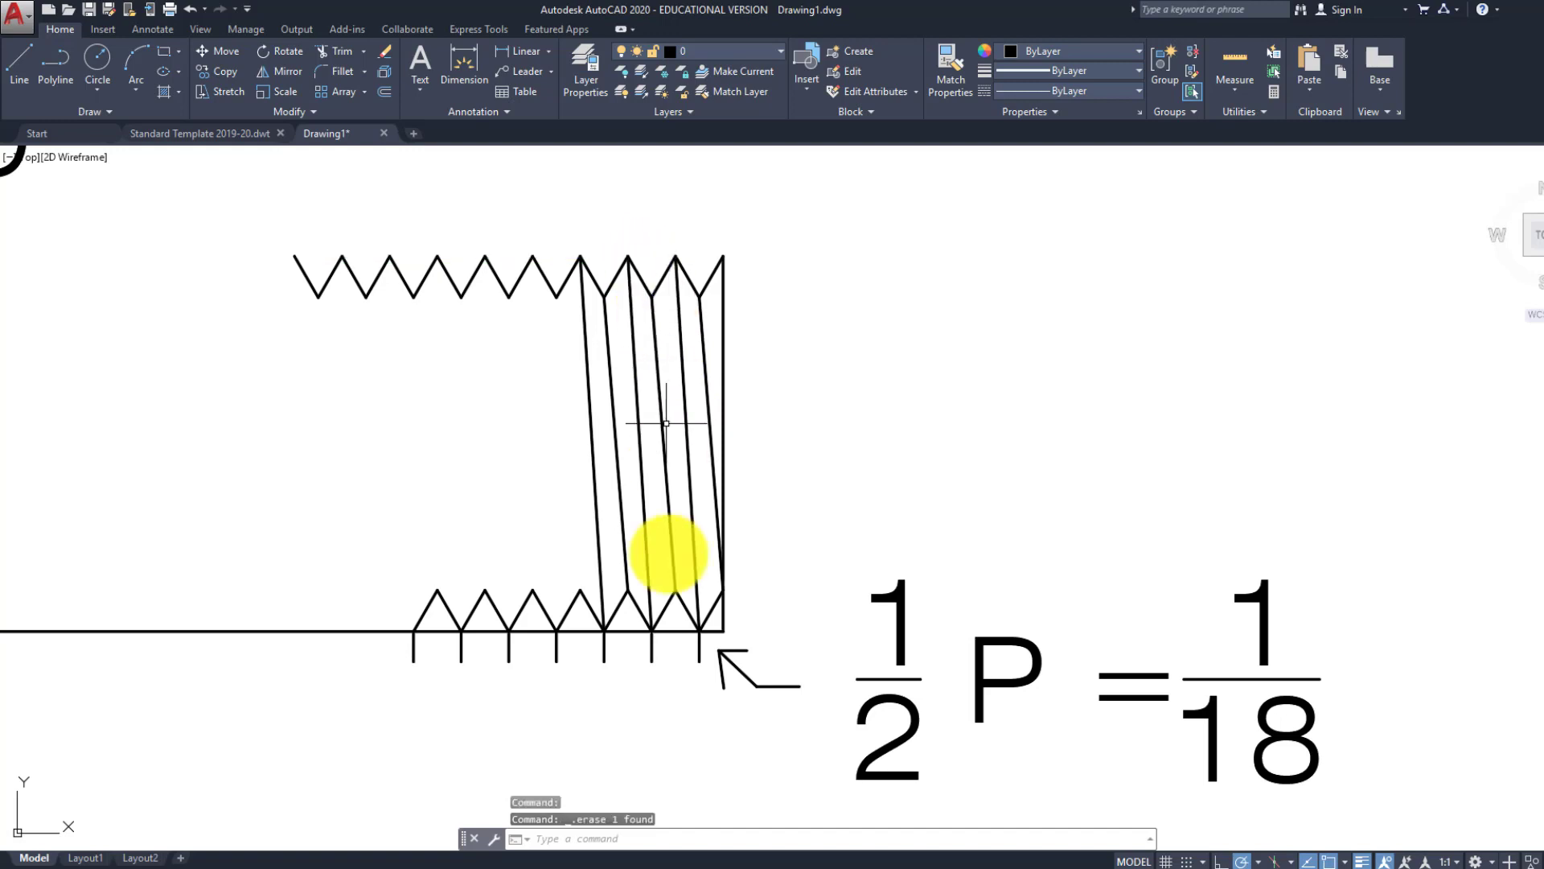
pyautogui.click(675, 628)
pyautogui.click(700, 632)
pyautogui.press('Delete')
# Delete all pitch ticks below the threads and the short leftover bottom edge segment beside the right edge
pyautogui.click(711, 648)
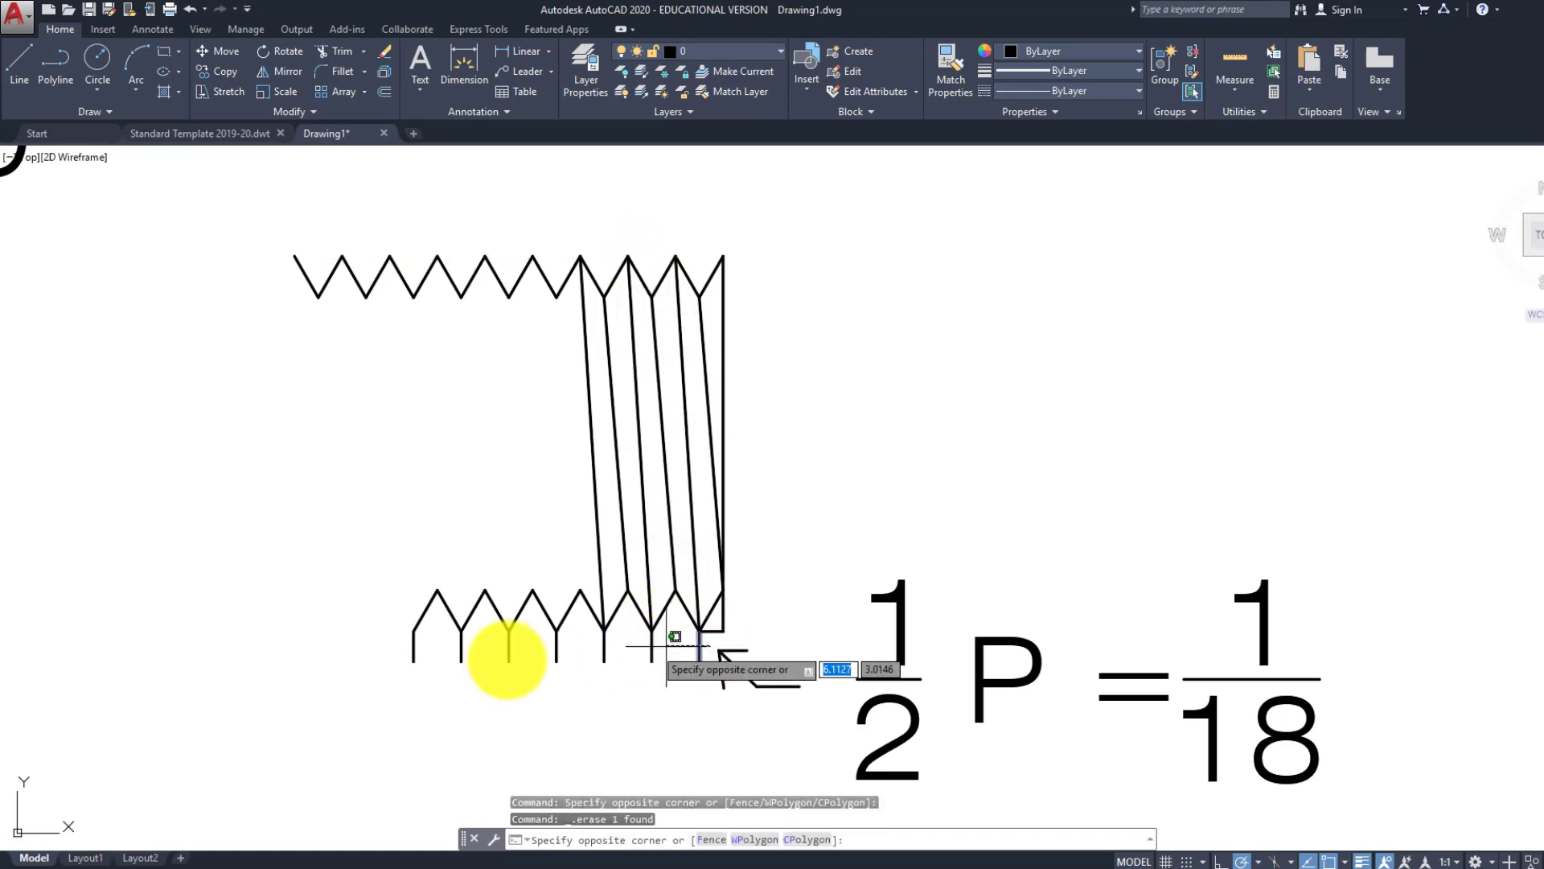
pyautogui.click(423, 662)
pyautogui.press('Delete')
pyautogui.click(481, 663)
pyautogui.click(374, 657)
pyautogui.press('Delete')
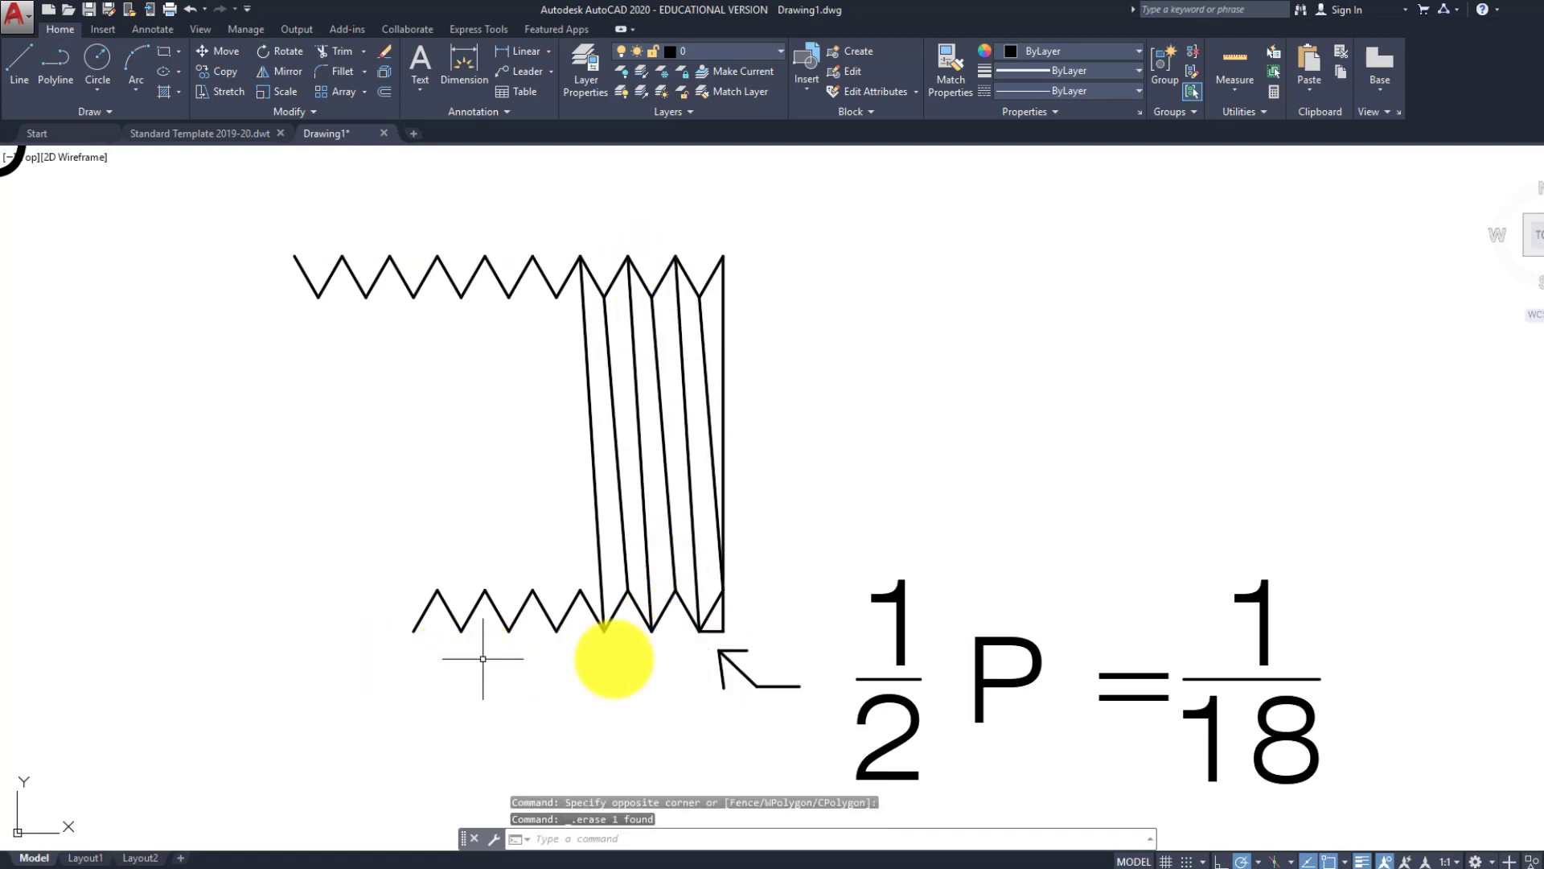
pyautogui.click(713, 632)
pyautogui.press('Delete')
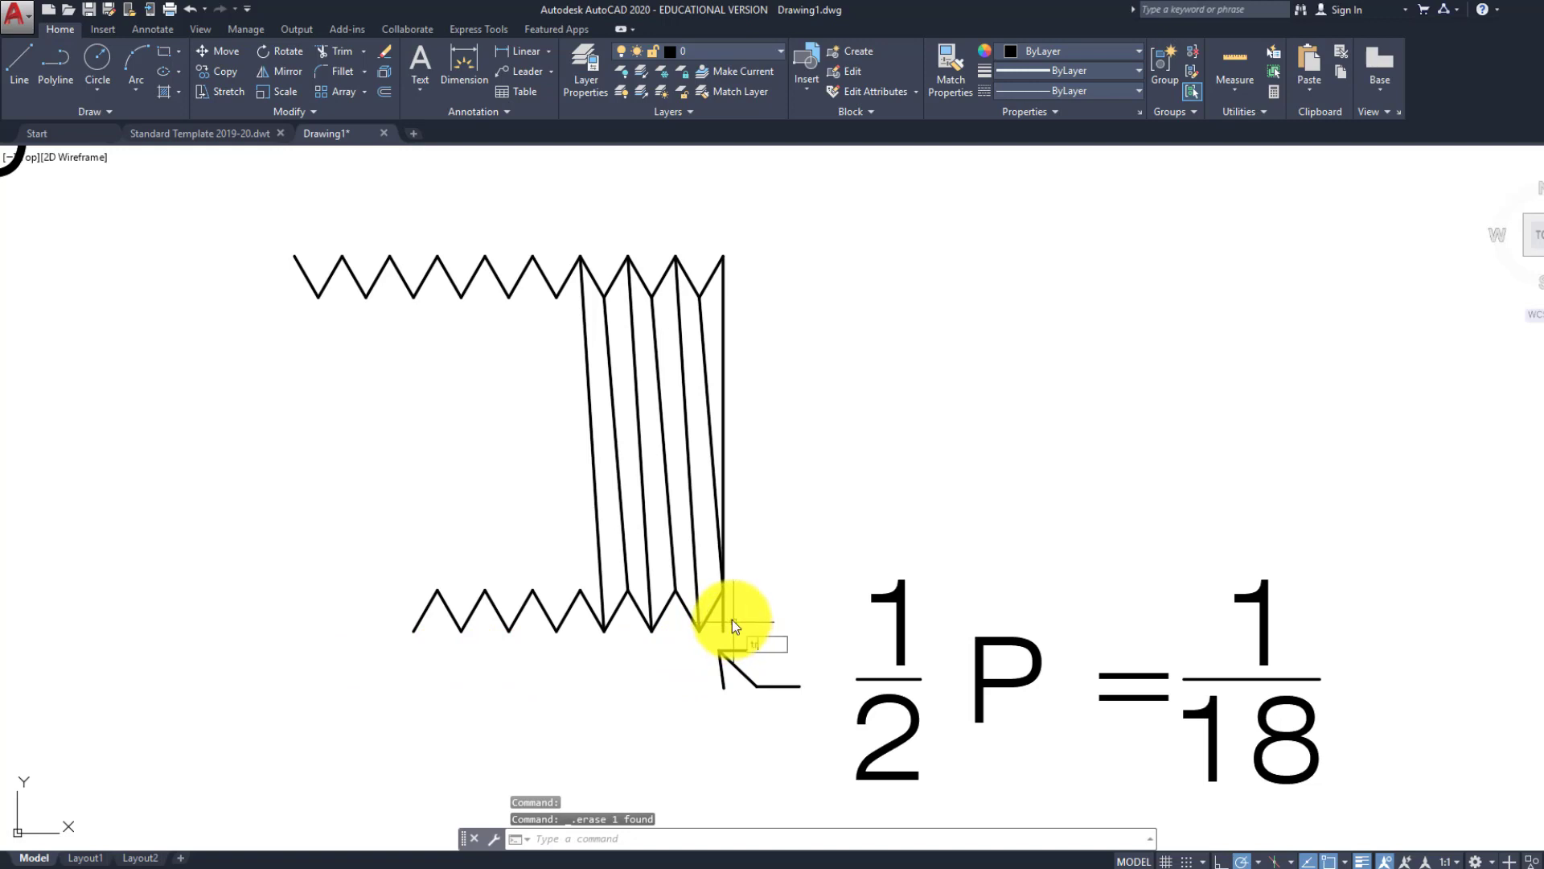
# Trim off the part of the right edge that extends below the half thread
pyautogui.write('tr')
pyautogui.press('Return')
pyautogui.press('Return')
pyautogui.click(732, 619)
pyautogui.click(724, 621)
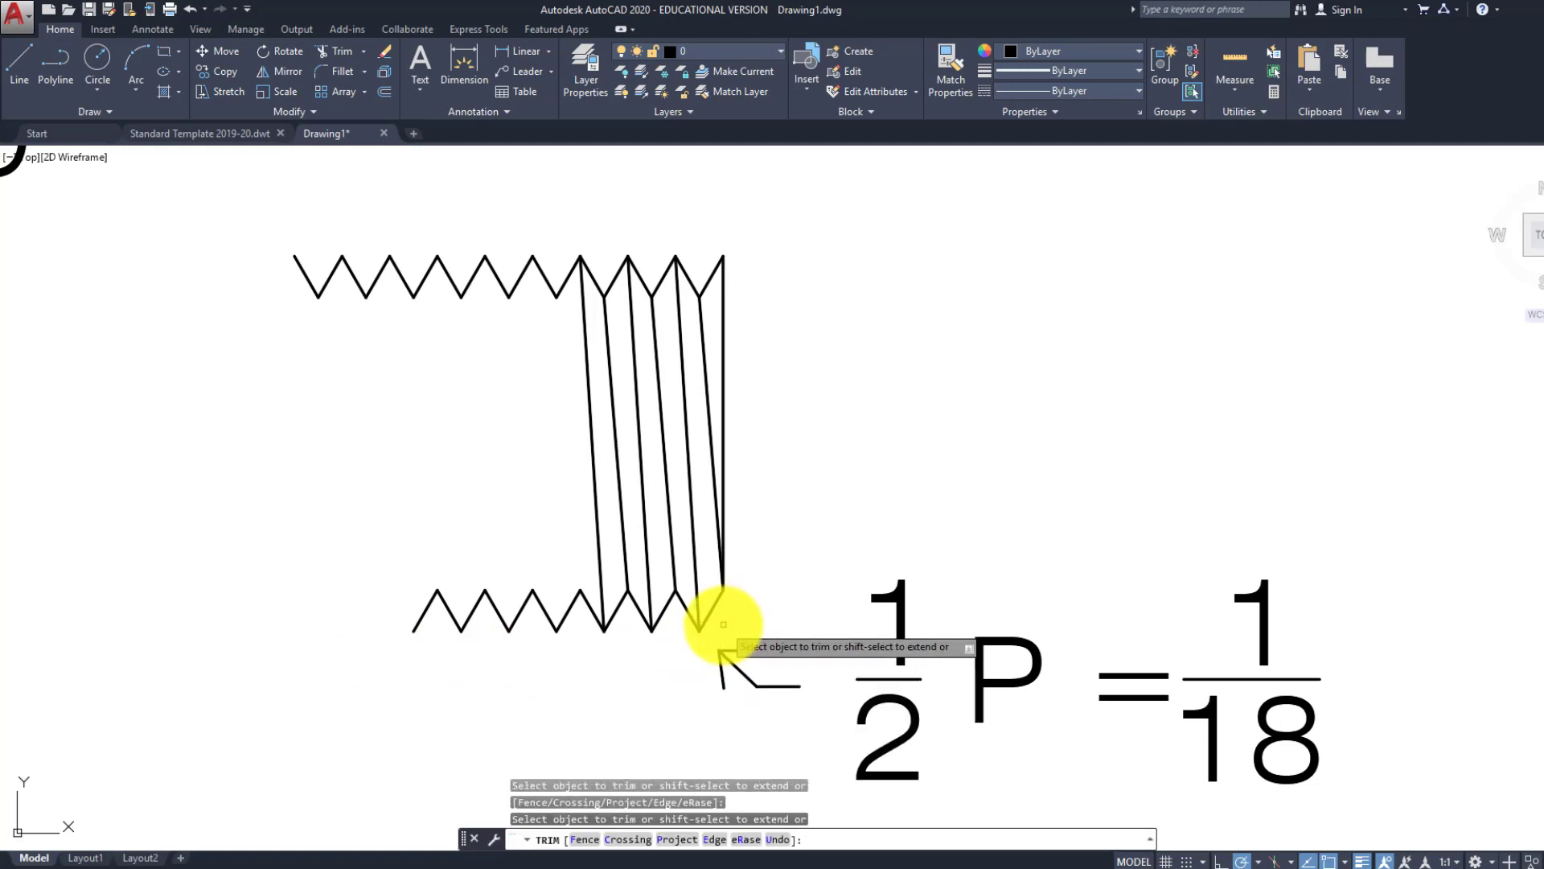
pyautogui.press('Escape')
pyautogui.press('Escape')
# Copy the six slanted thread lines leftward twice, spacing the copies three pitches apart along the top roots
pyautogui.click(719, 373)
pyautogui.click(526, 465)
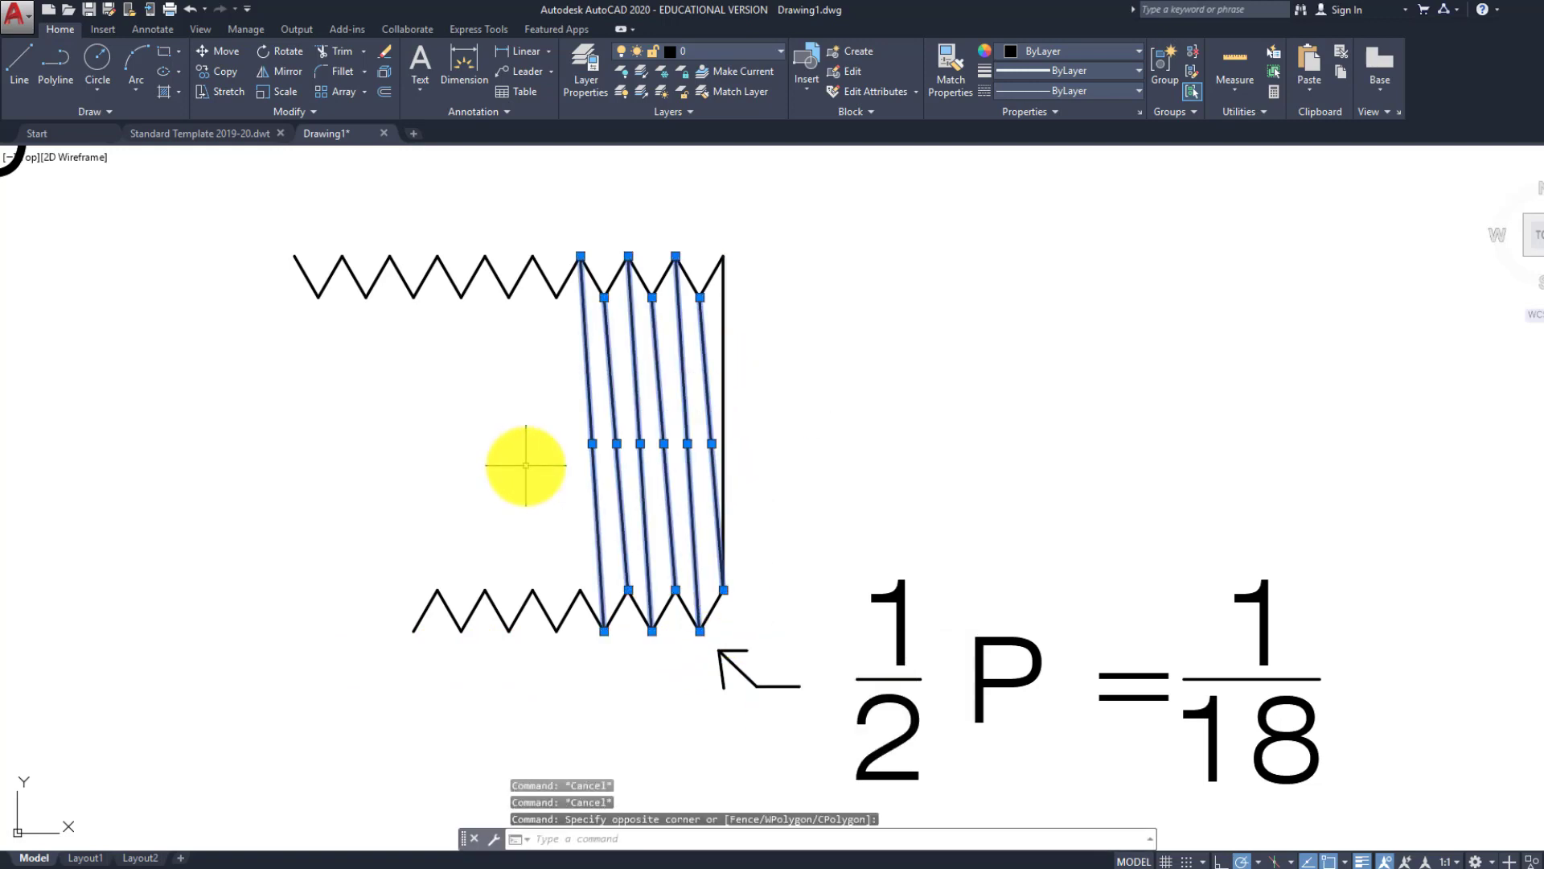
pyautogui.write('co')
pyautogui.press('Return')
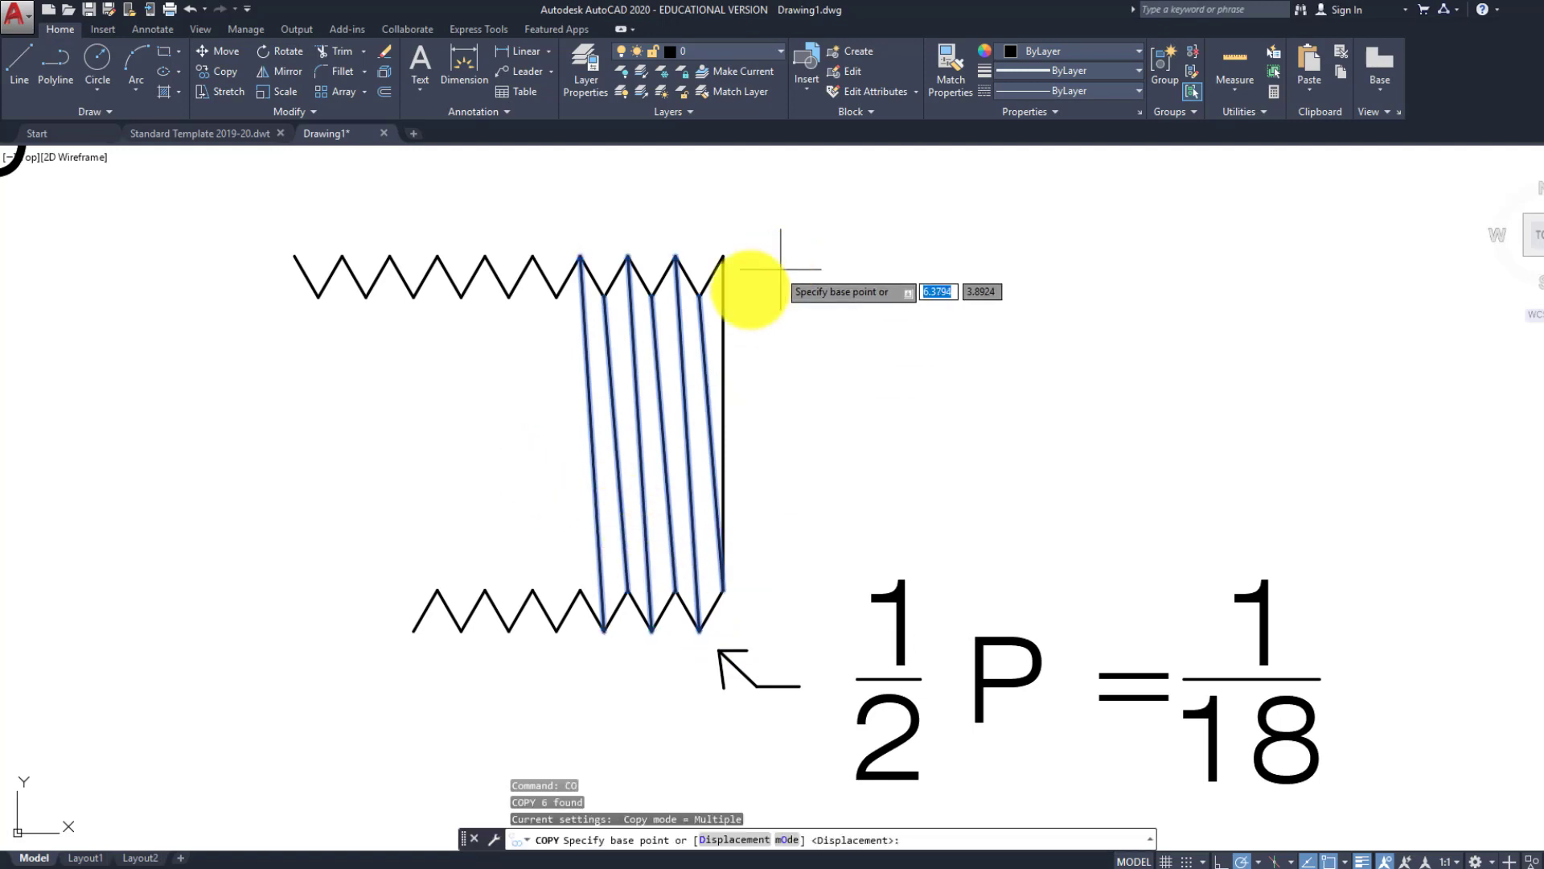
pyautogui.click(693, 295)
pyautogui.click(551, 294)
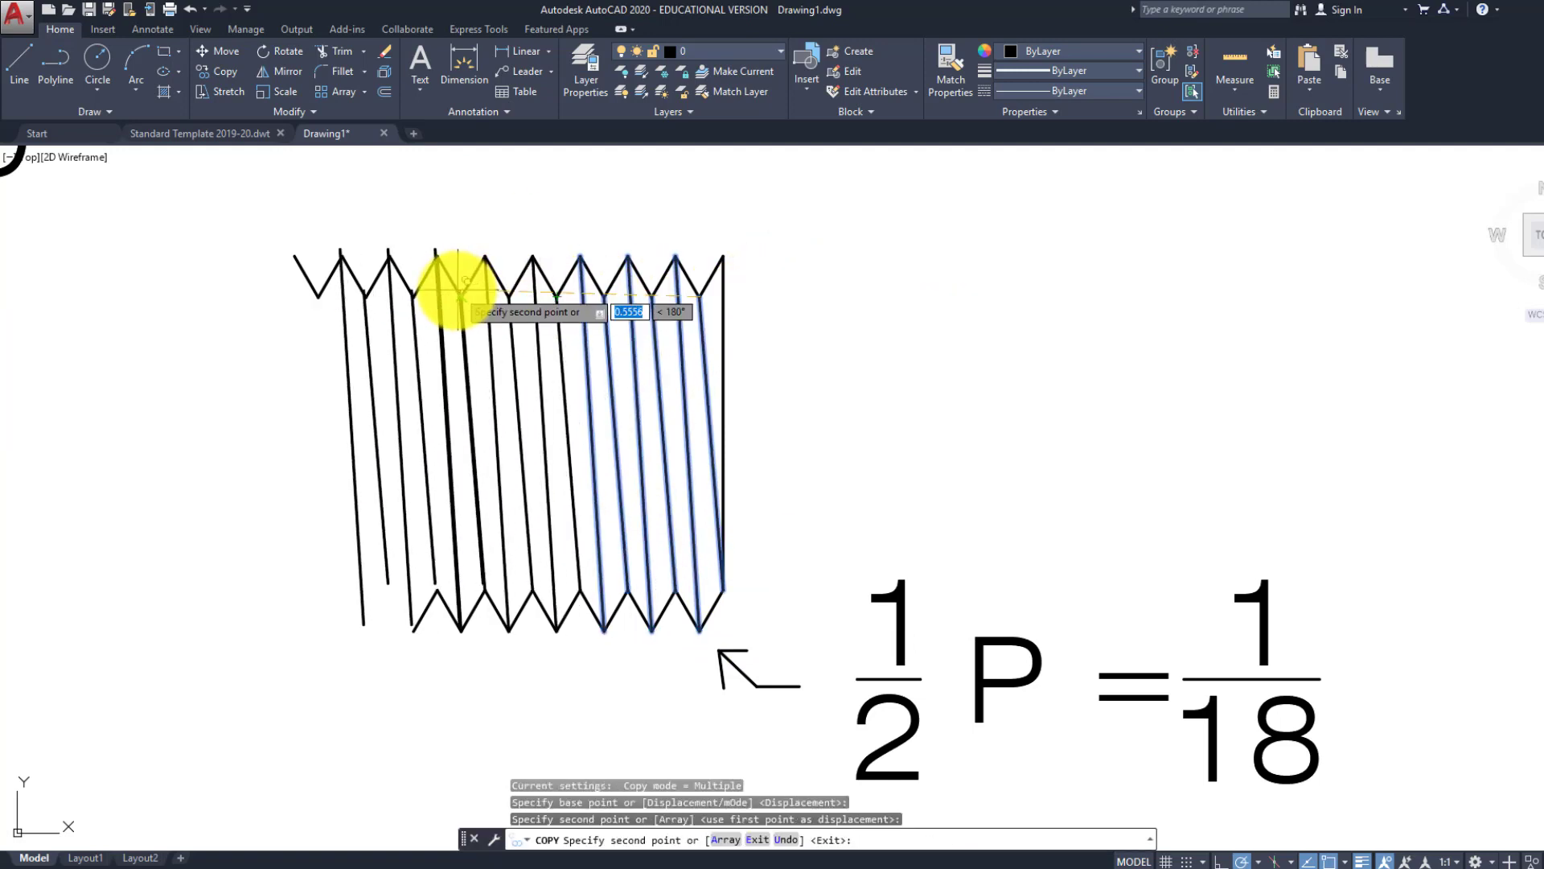
pyautogui.press('Return')
# Draw a zigzag line through the lower ends of the leftmost slanted lines to complete the missing bottom threads
pyautogui.scroll(-5, 448, 355)
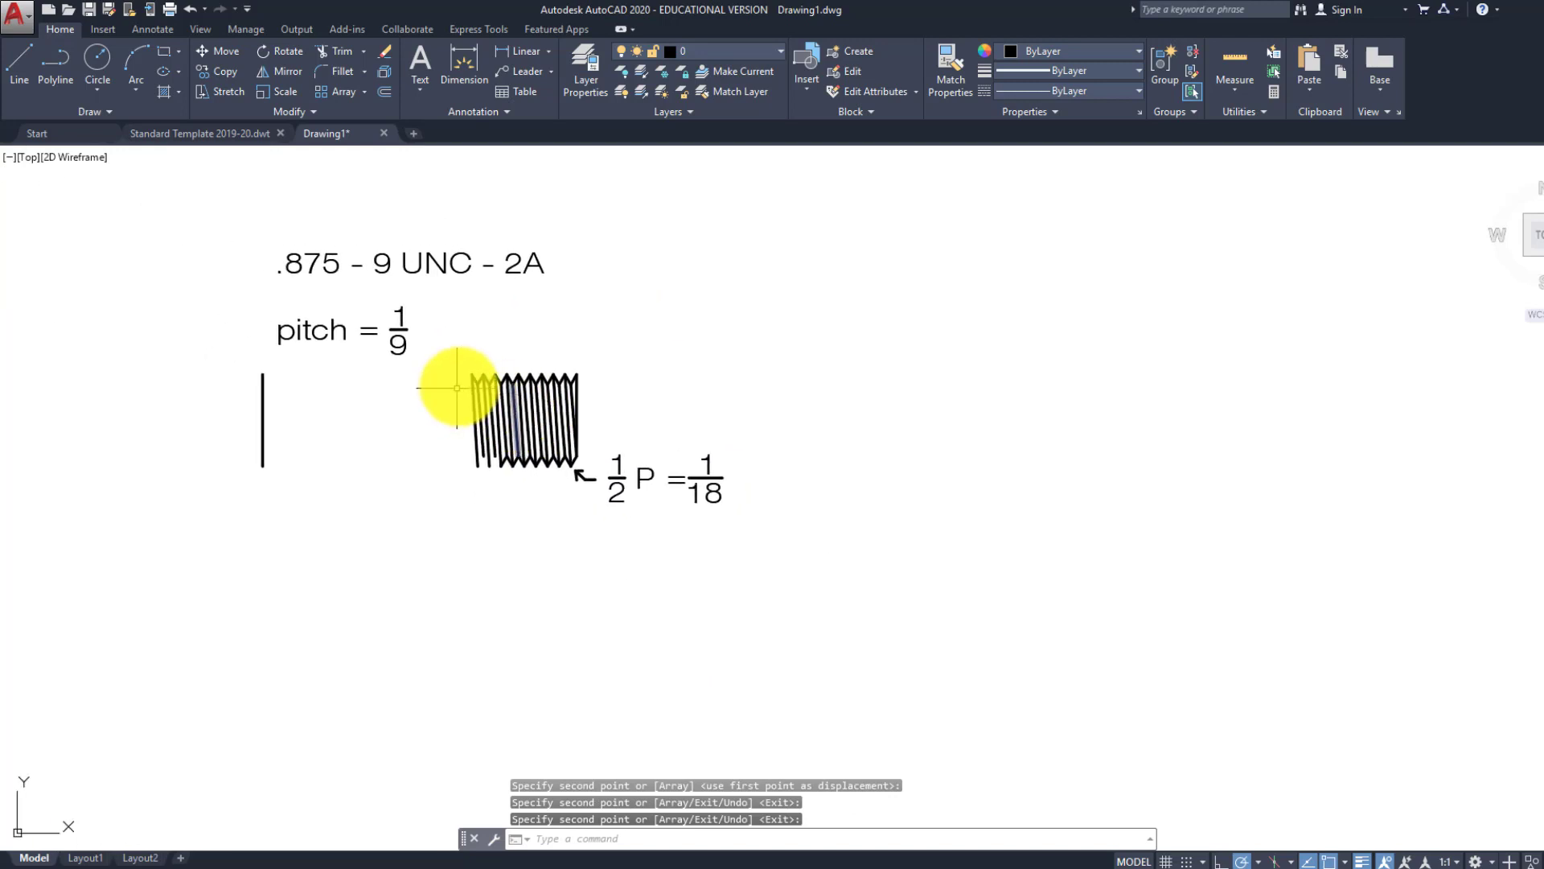
pyautogui.scroll(3, 434, 338)
pyautogui.click(422, 296)
pyautogui.click(745, 663)
pyautogui.scroll(4, 510, 592)
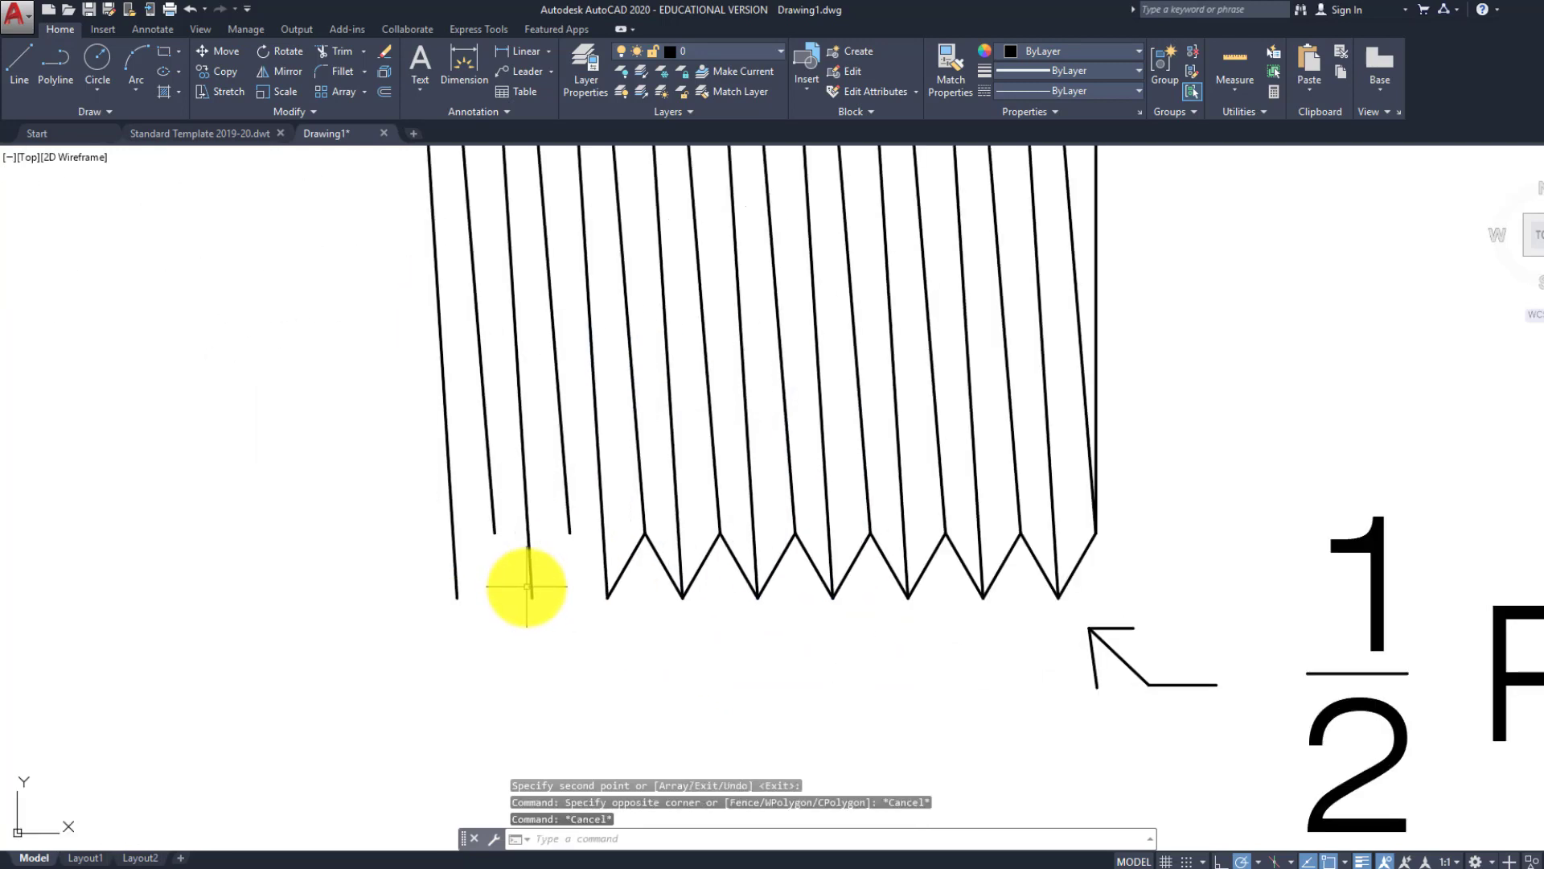
pyautogui.write('l')
pyautogui.press('Return')
pyautogui.click(457, 597)
pyautogui.click(495, 532)
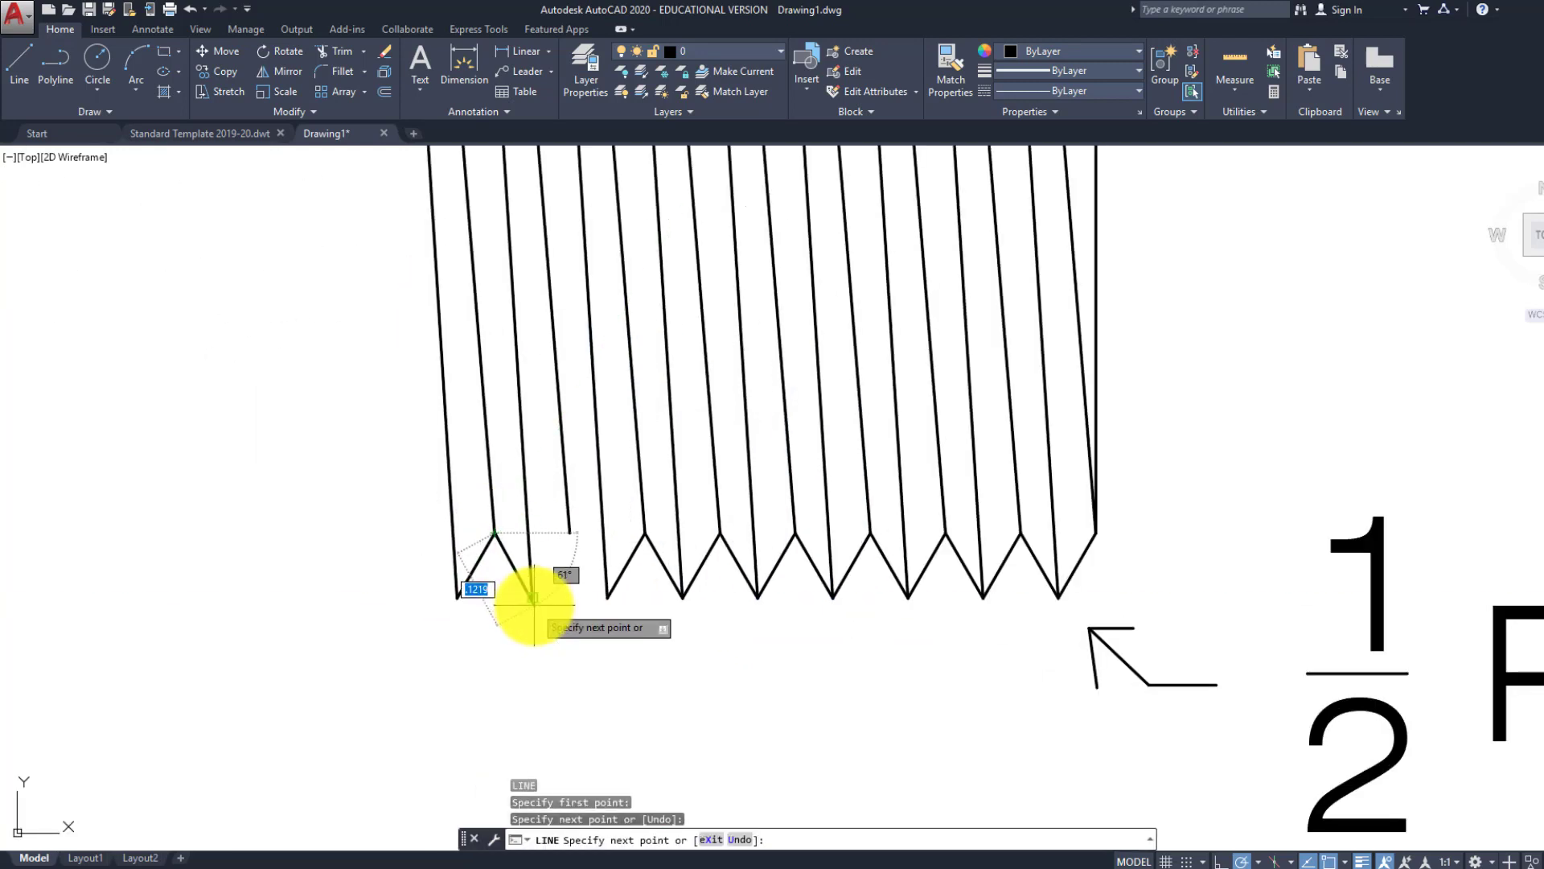
pyautogui.click(533, 596)
pyautogui.click(571, 533)
pyautogui.press('Return')
pyautogui.scroll(-5, 607, 592)
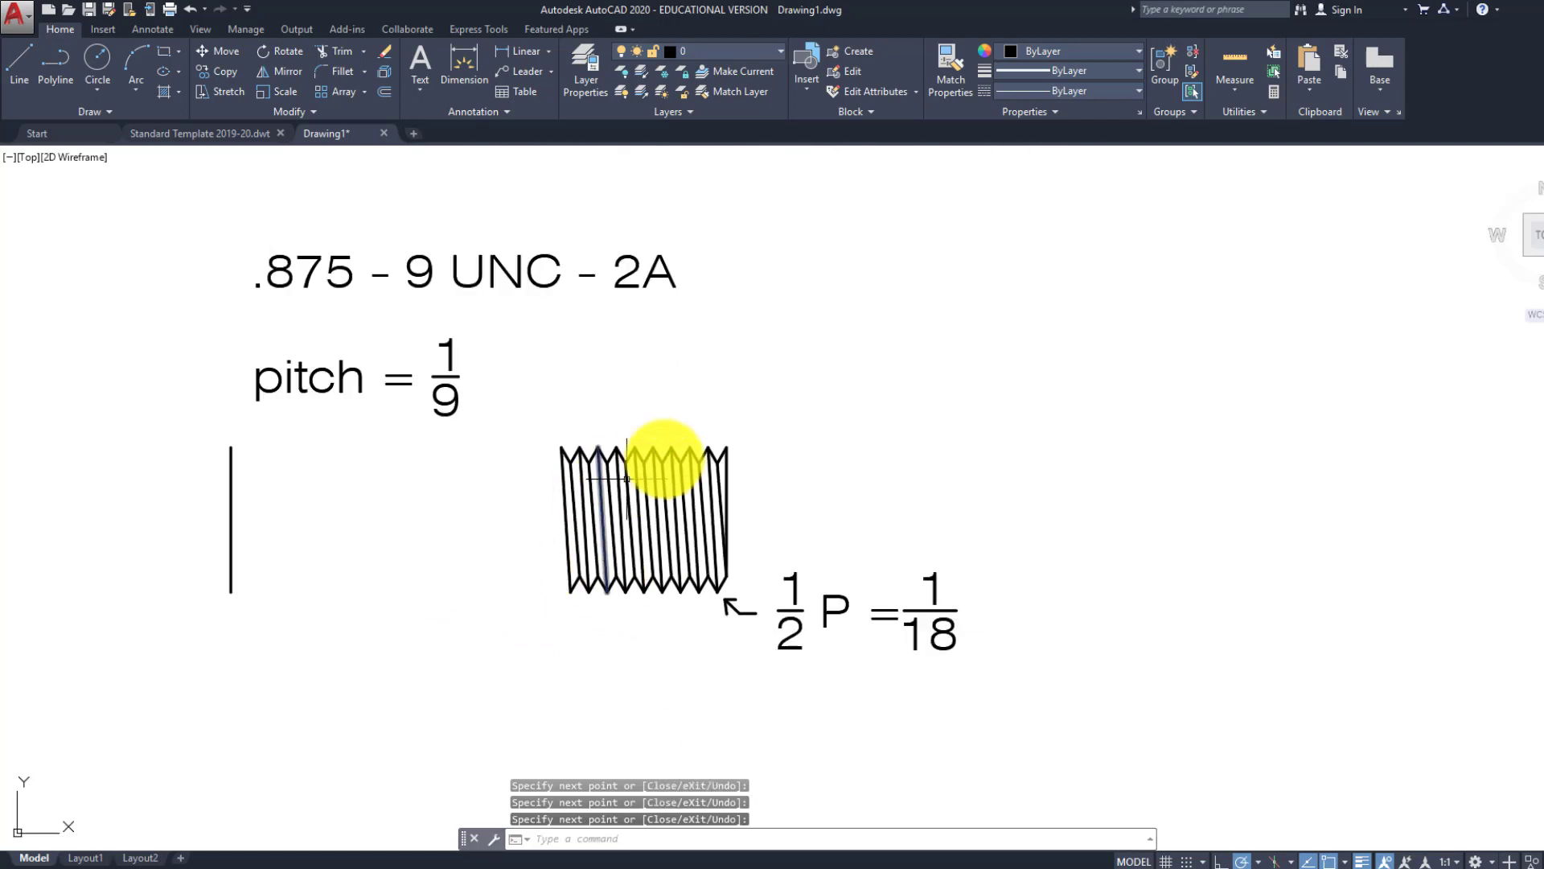
# Copy the seven leftmost threads with their slanted lines leftward twice, placing each copy end to end along the top crests
pyautogui.click(690, 427)
pyautogui.click(513, 647)
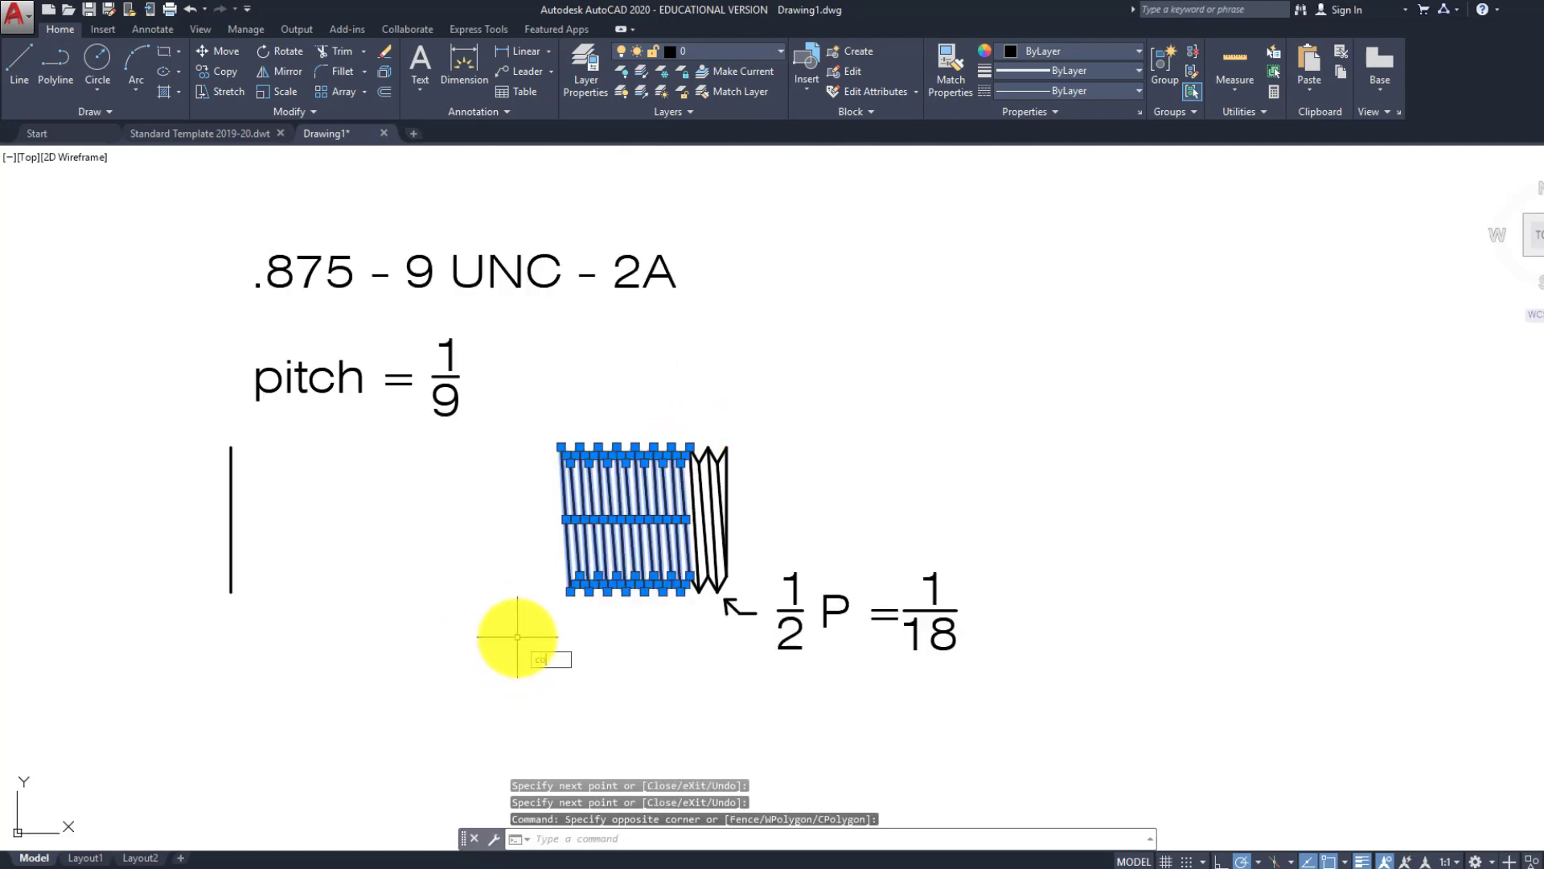
pyautogui.press('Return')
pyautogui.scroll(2, 527, 625)
pyautogui.moveTo(540, 624); pyautogui.dragTo(713, 670, button='middle')
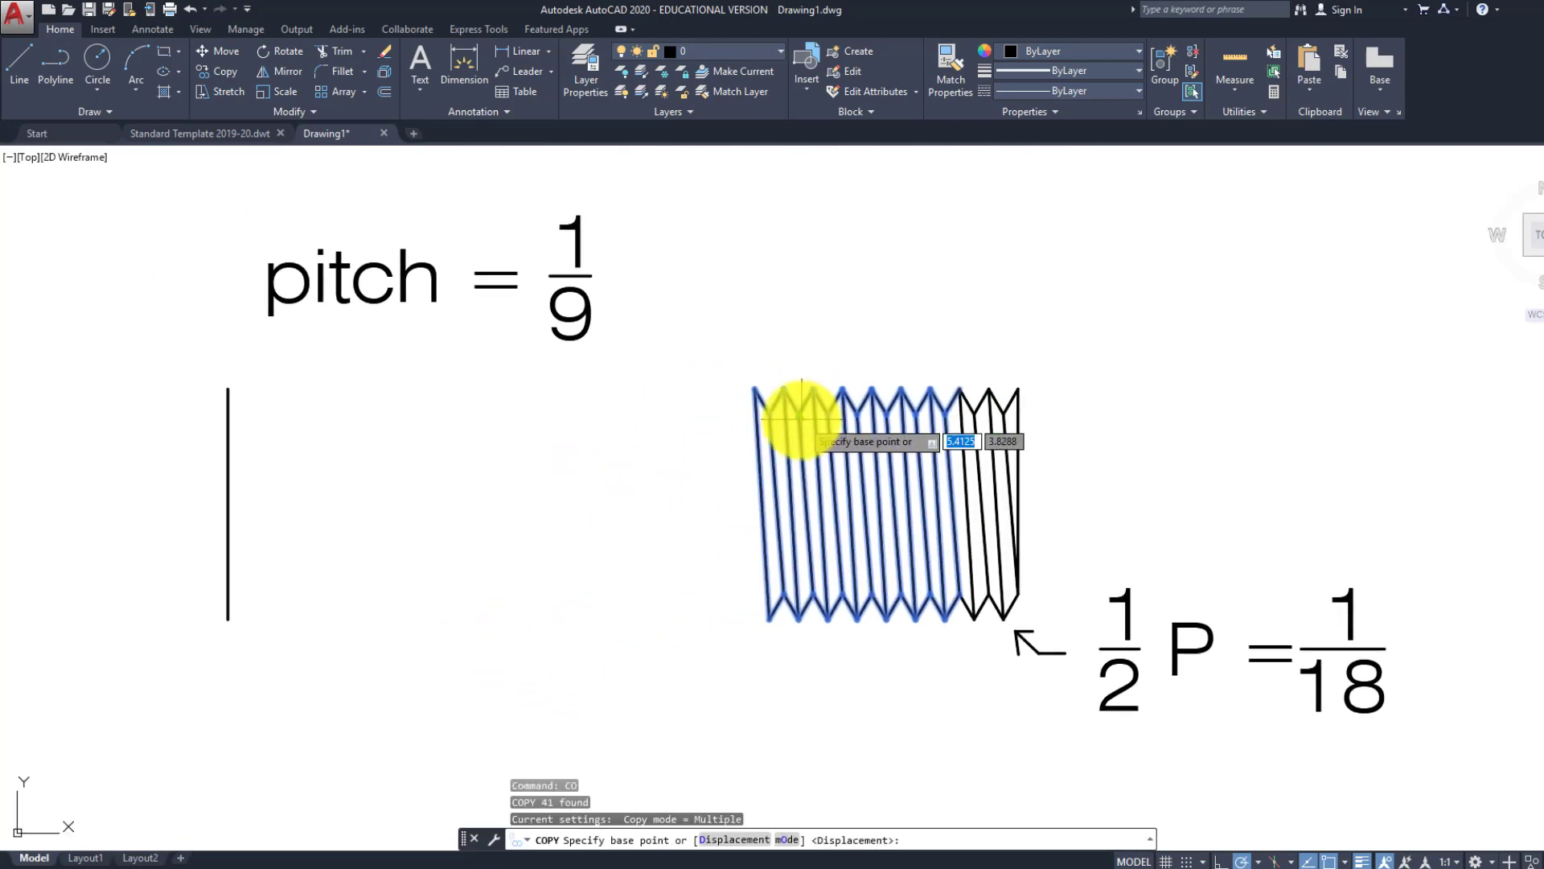
pyautogui.click(959, 388)
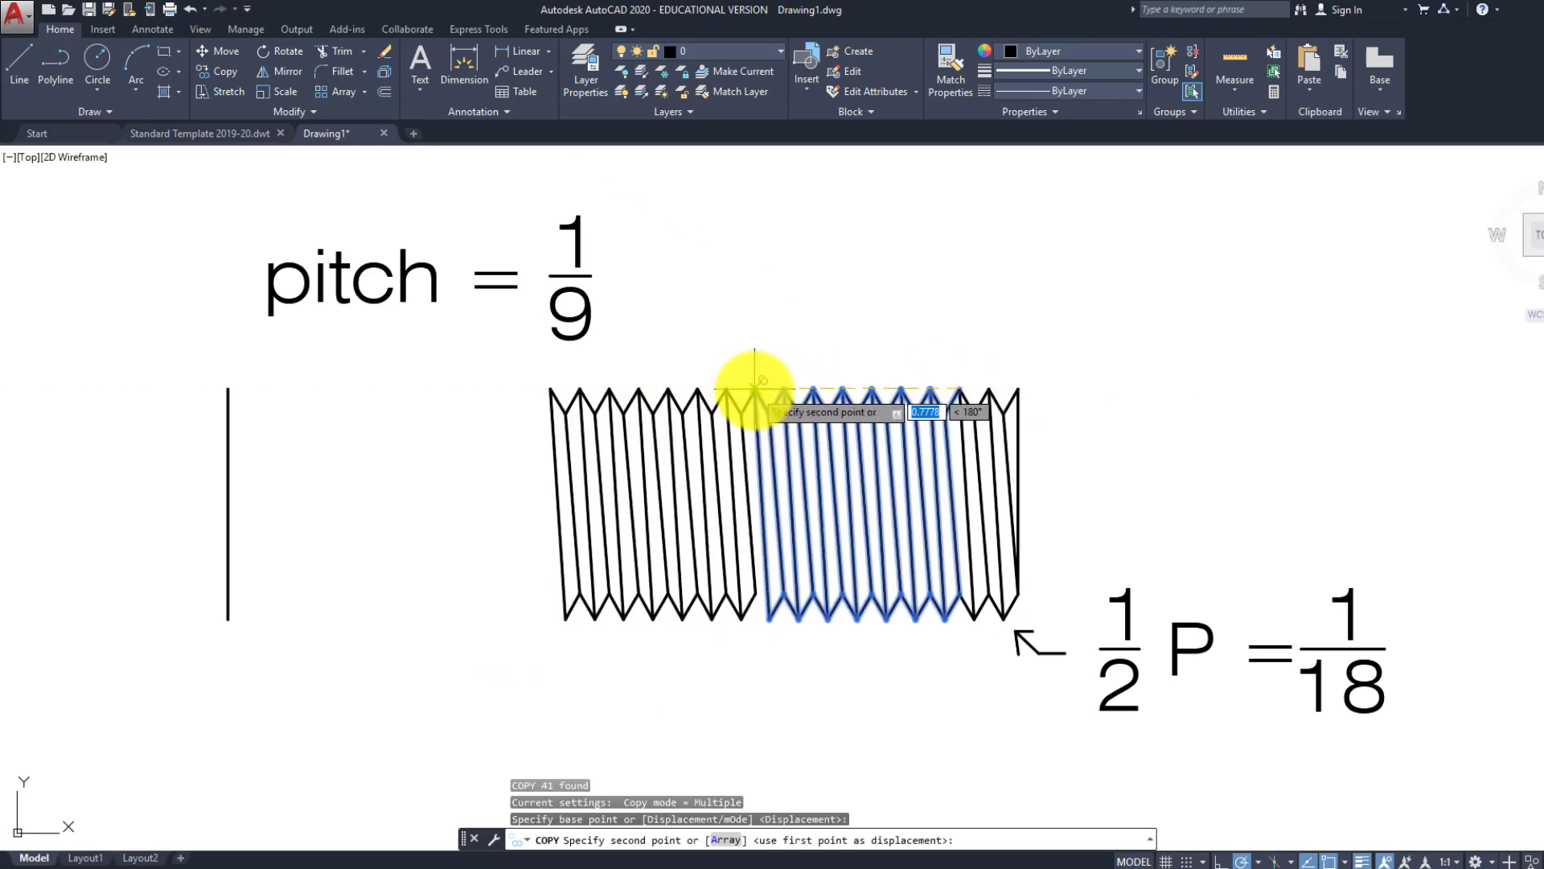
pyautogui.click(754, 389)
pyautogui.click(550, 388)
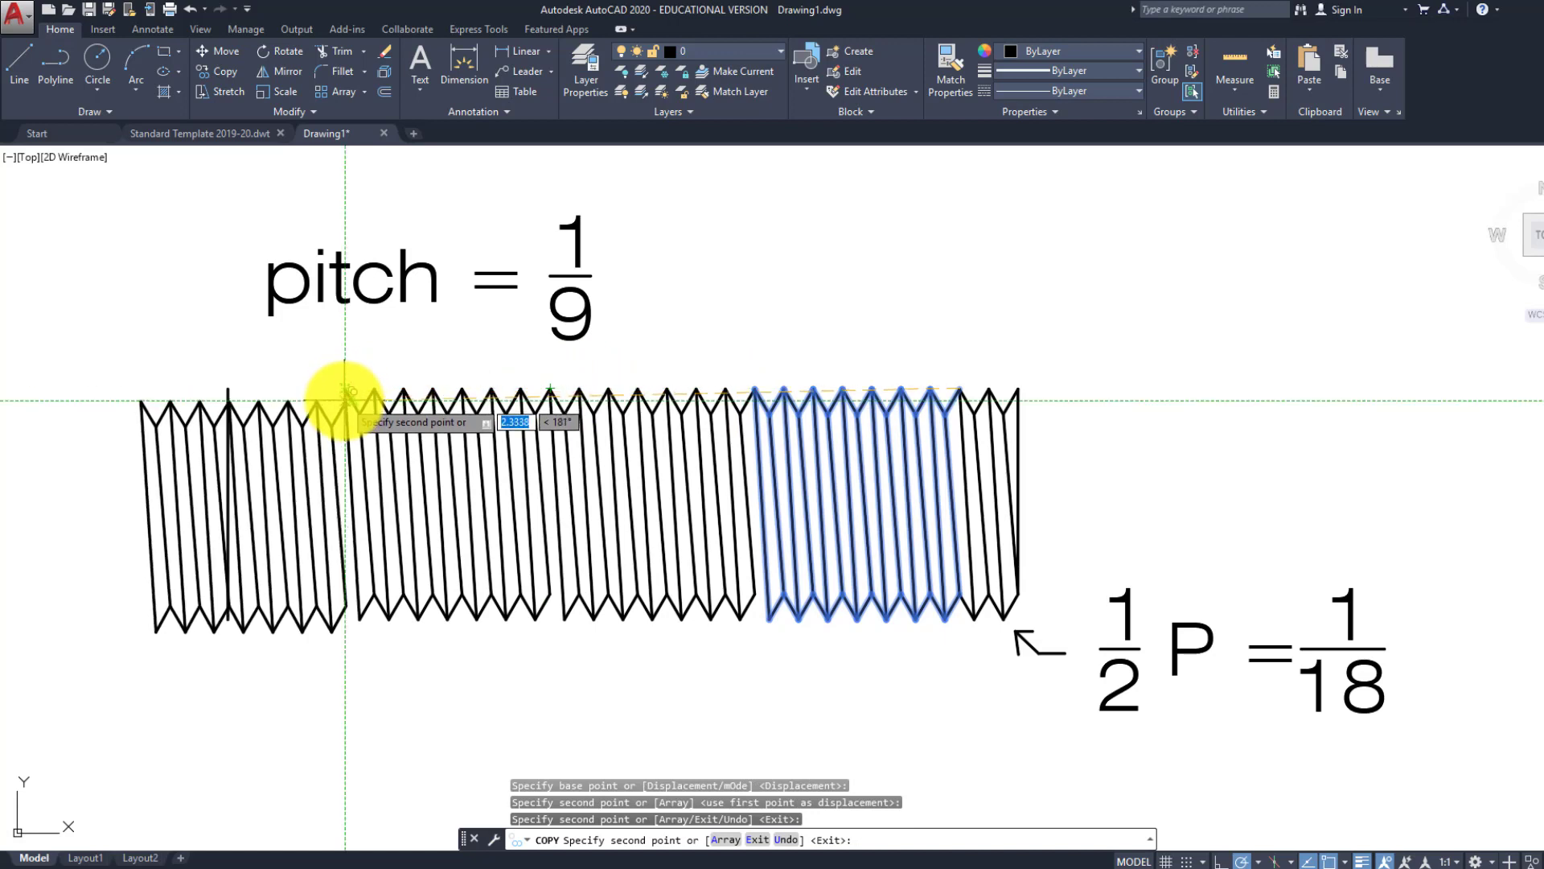
pyautogui.press('Return')
# Draw short lines from root to crest along the bottom to close the two gaps between the copied thread groups
pyautogui.write('l')
pyautogui.press('Return')
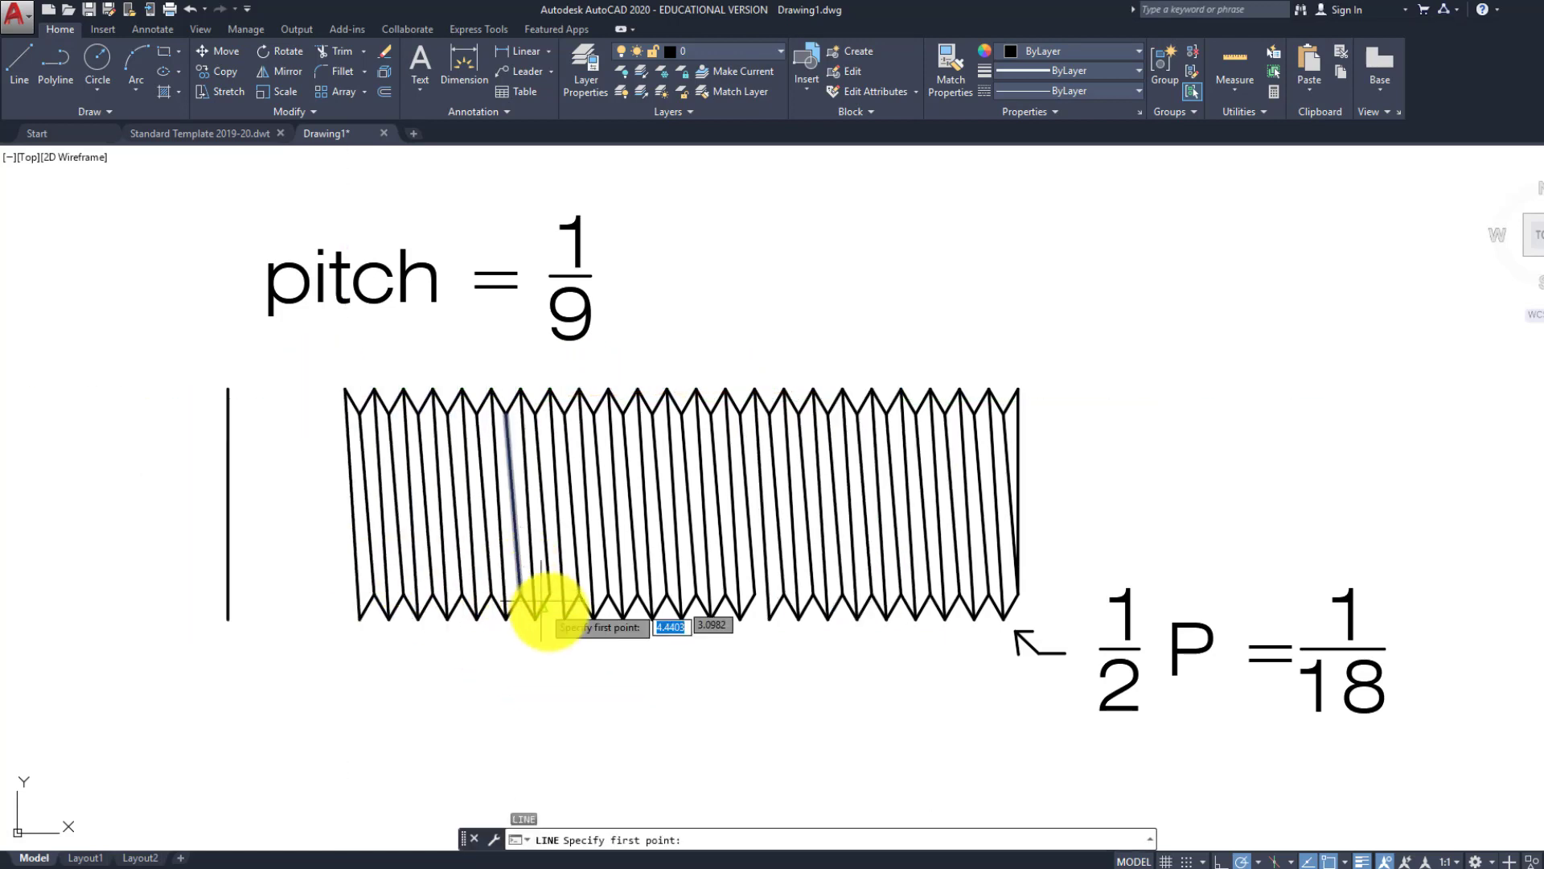
pyautogui.click(550, 595)
pyautogui.click(564, 620)
pyautogui.press('Return')
pyautogui.press('Return')
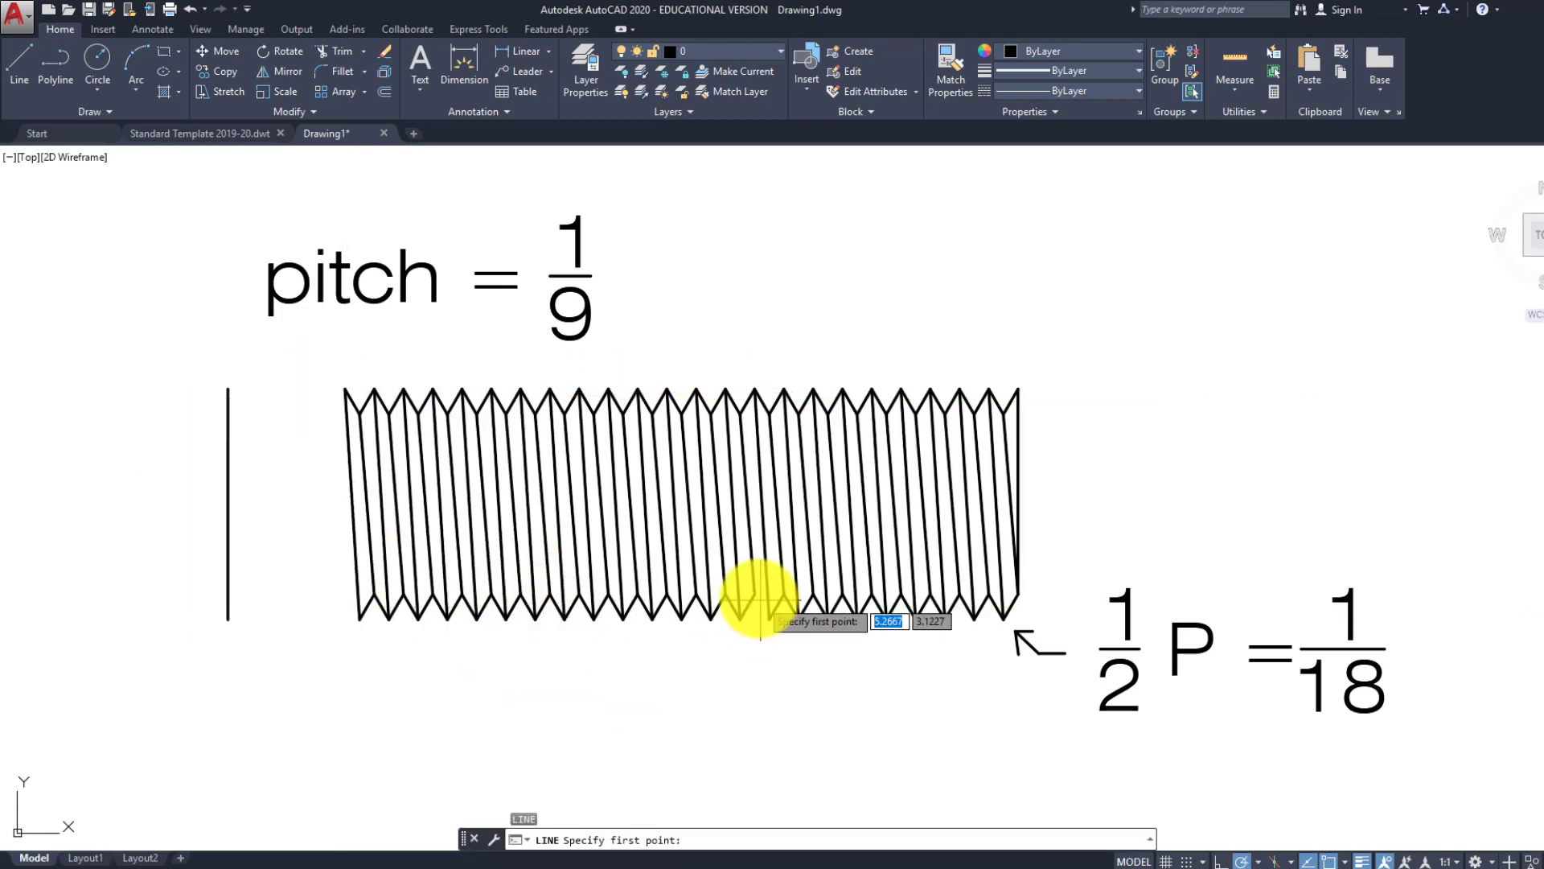
pyautogui.click(755, 595)
pyautogui.click(769, 619)
pyautogui.press('Return')
pyautogui.press('Escape')
pyautogui.press('Escape')
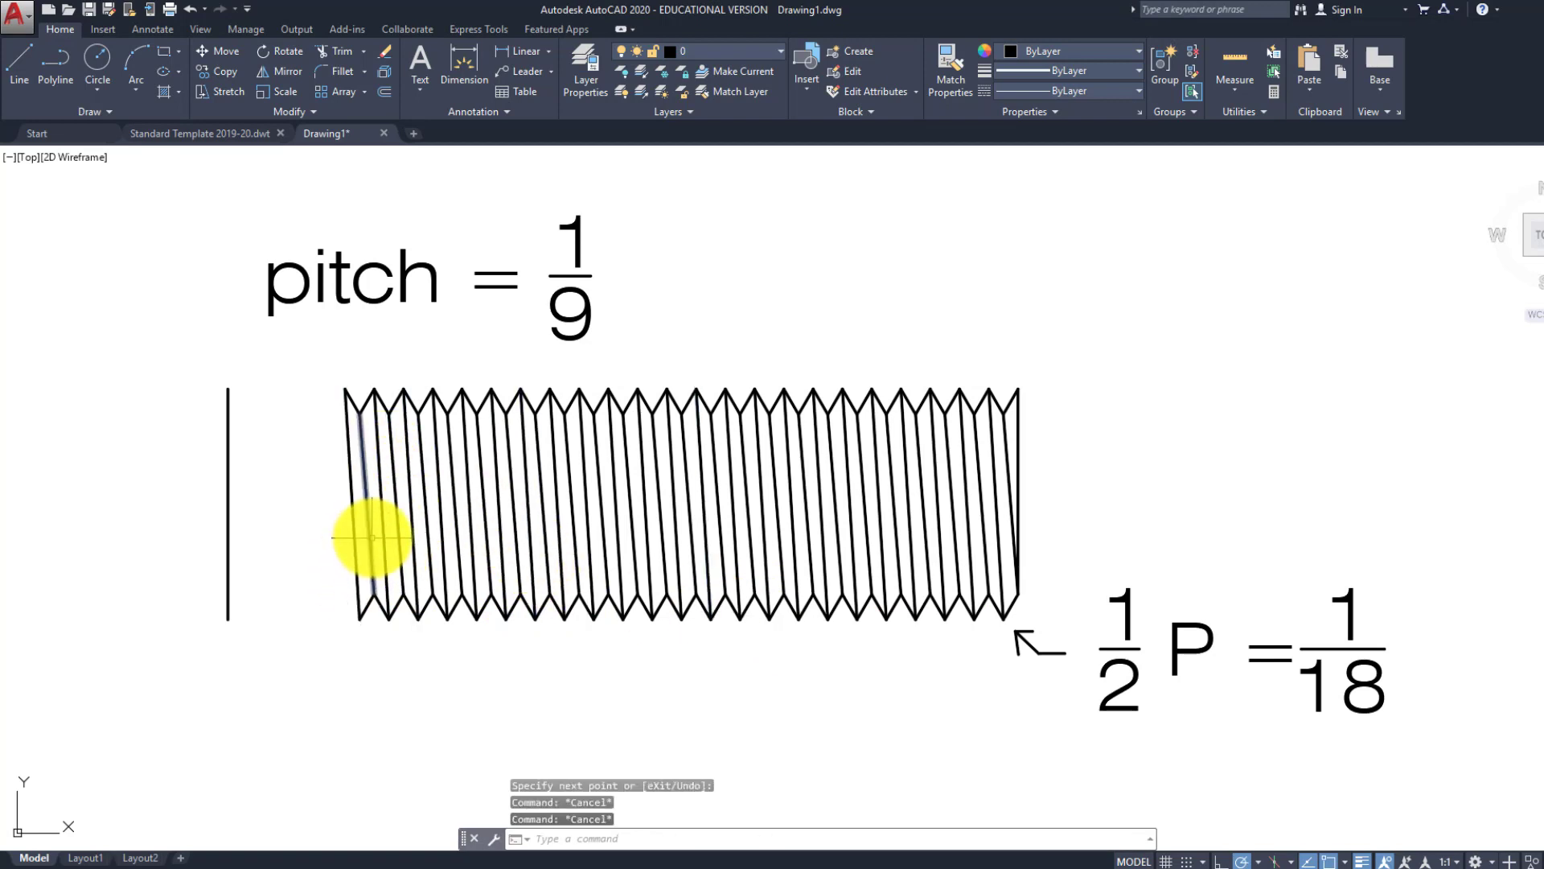
# Copy the eight leftmost threads with their slanted lines eight pitches leftward, end to end along the top roots and past the vertical end line
pyautogui.write('co')
pyautogui.press('Return')
pyautogui.click(317, 383)
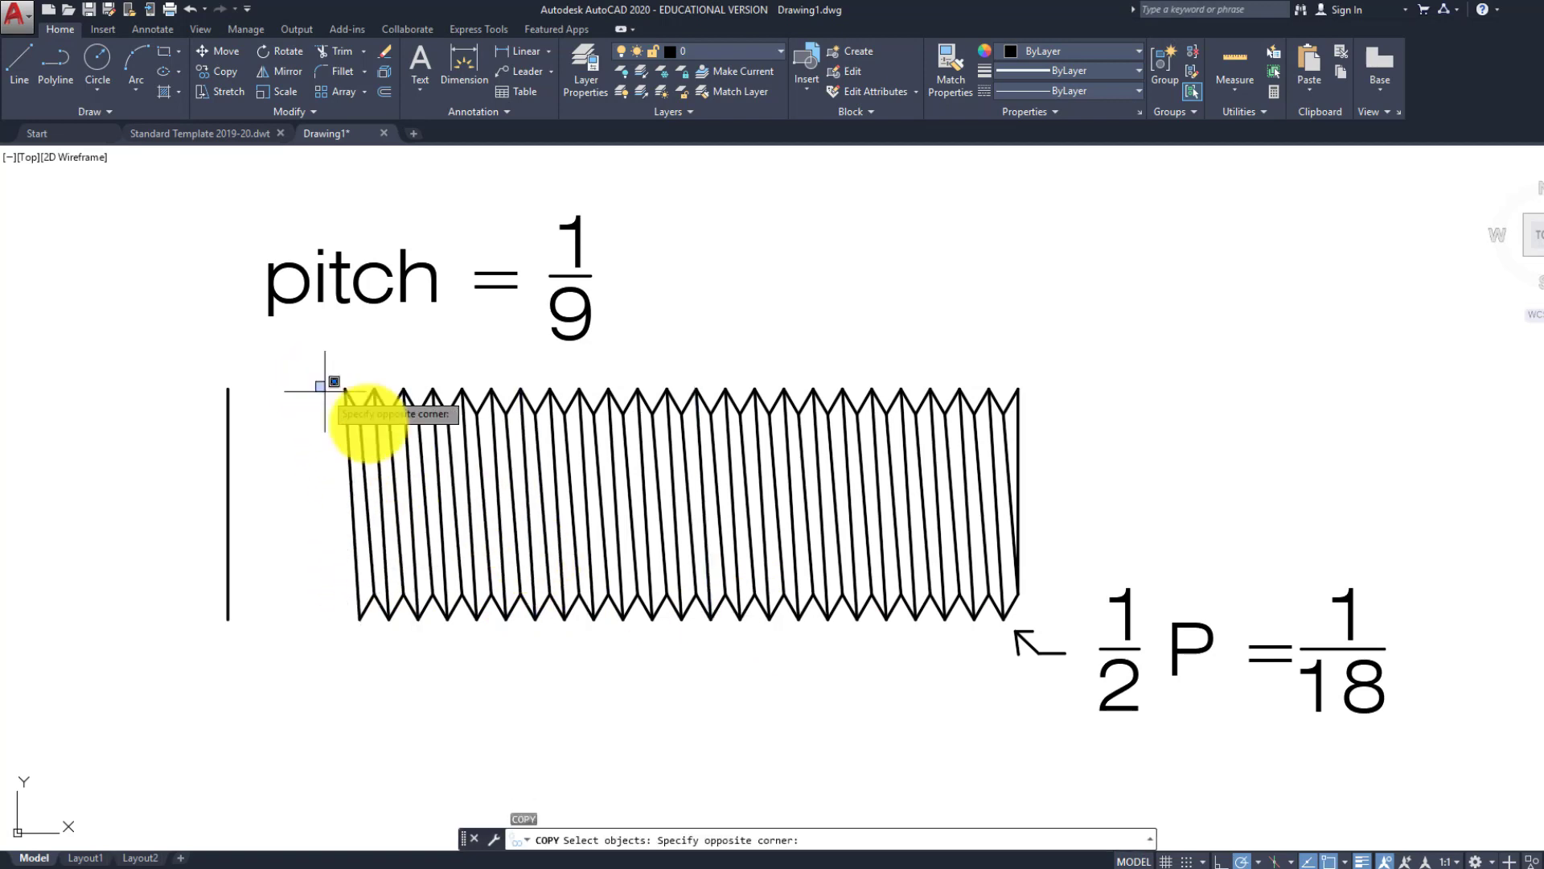
pyautogui.click(603, 665)
pyautogui.press('Return')
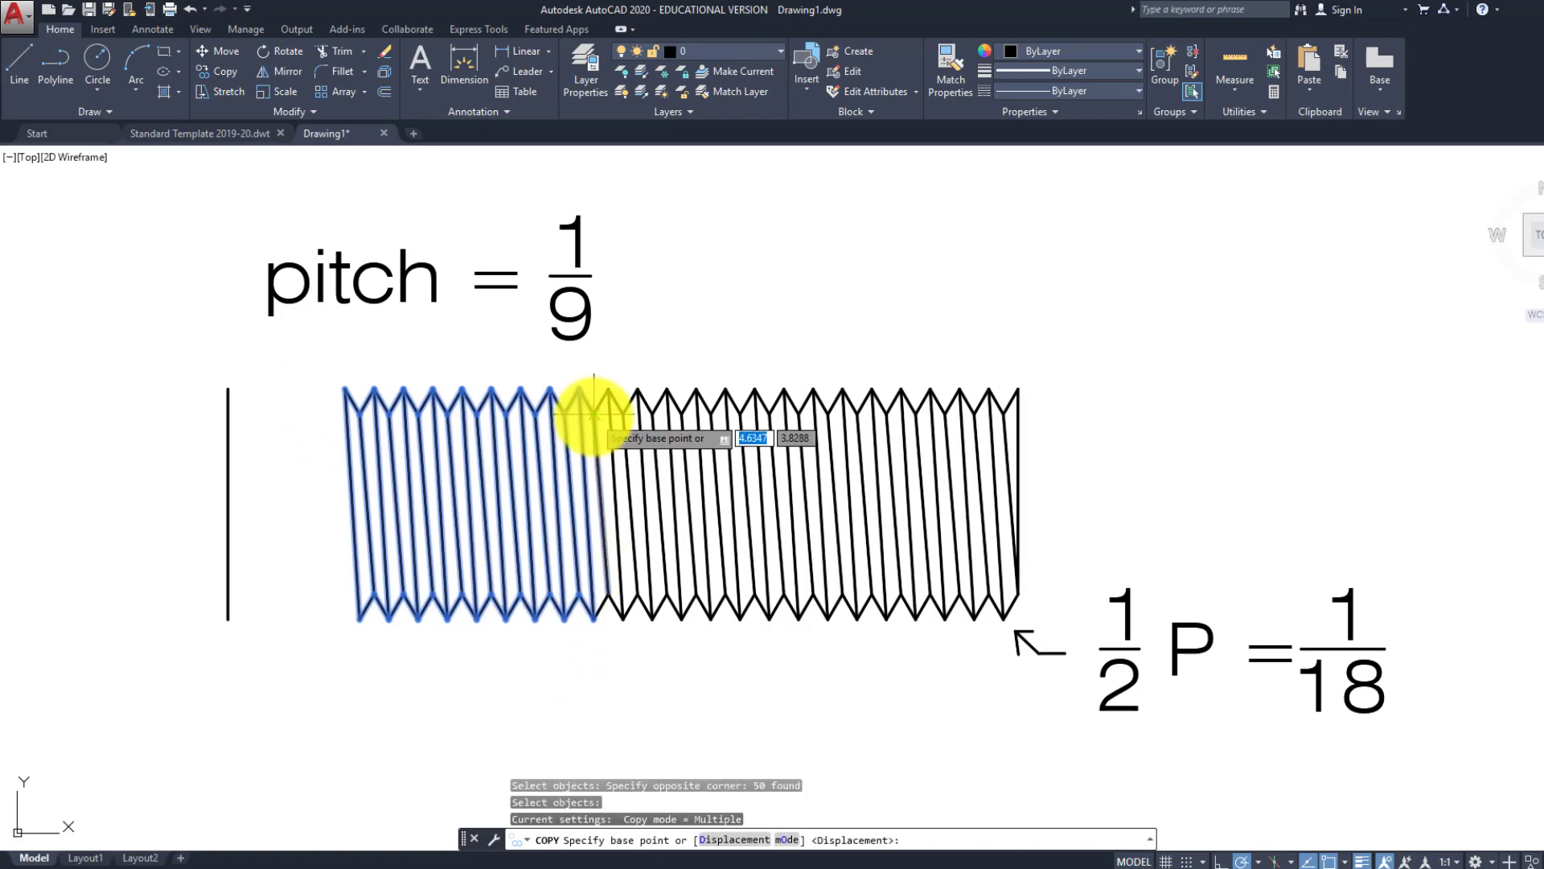
pyautogui.click(594, 413)
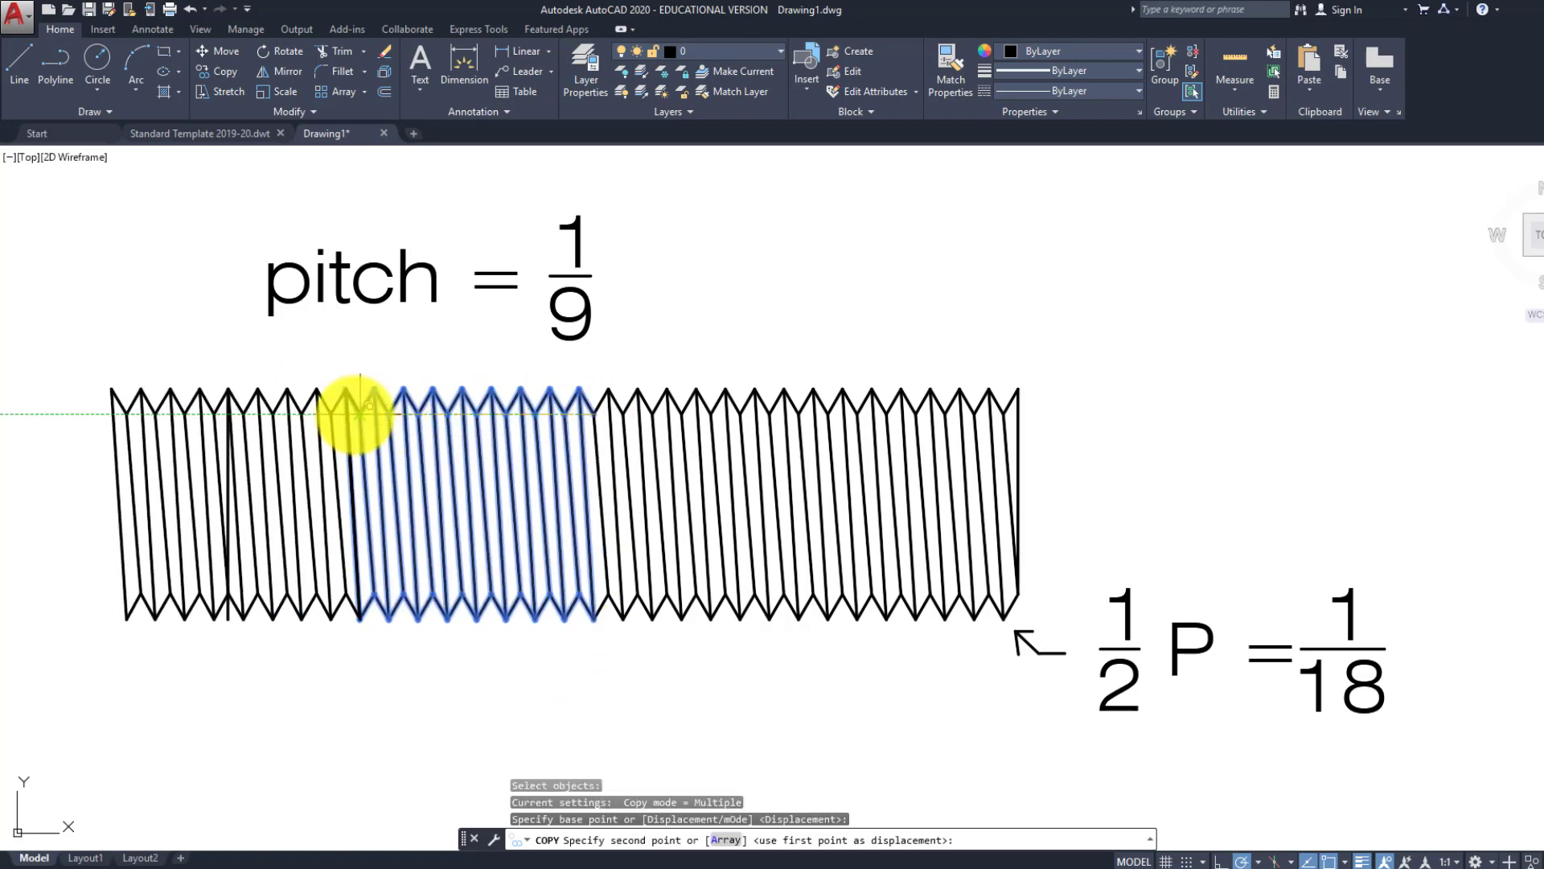
pyautogui.click(360, 415)
pyautogui.press('Return')
pyautogui.press('Escape')
pyautogui.press('Escape')
pyautogui.press('Escape')
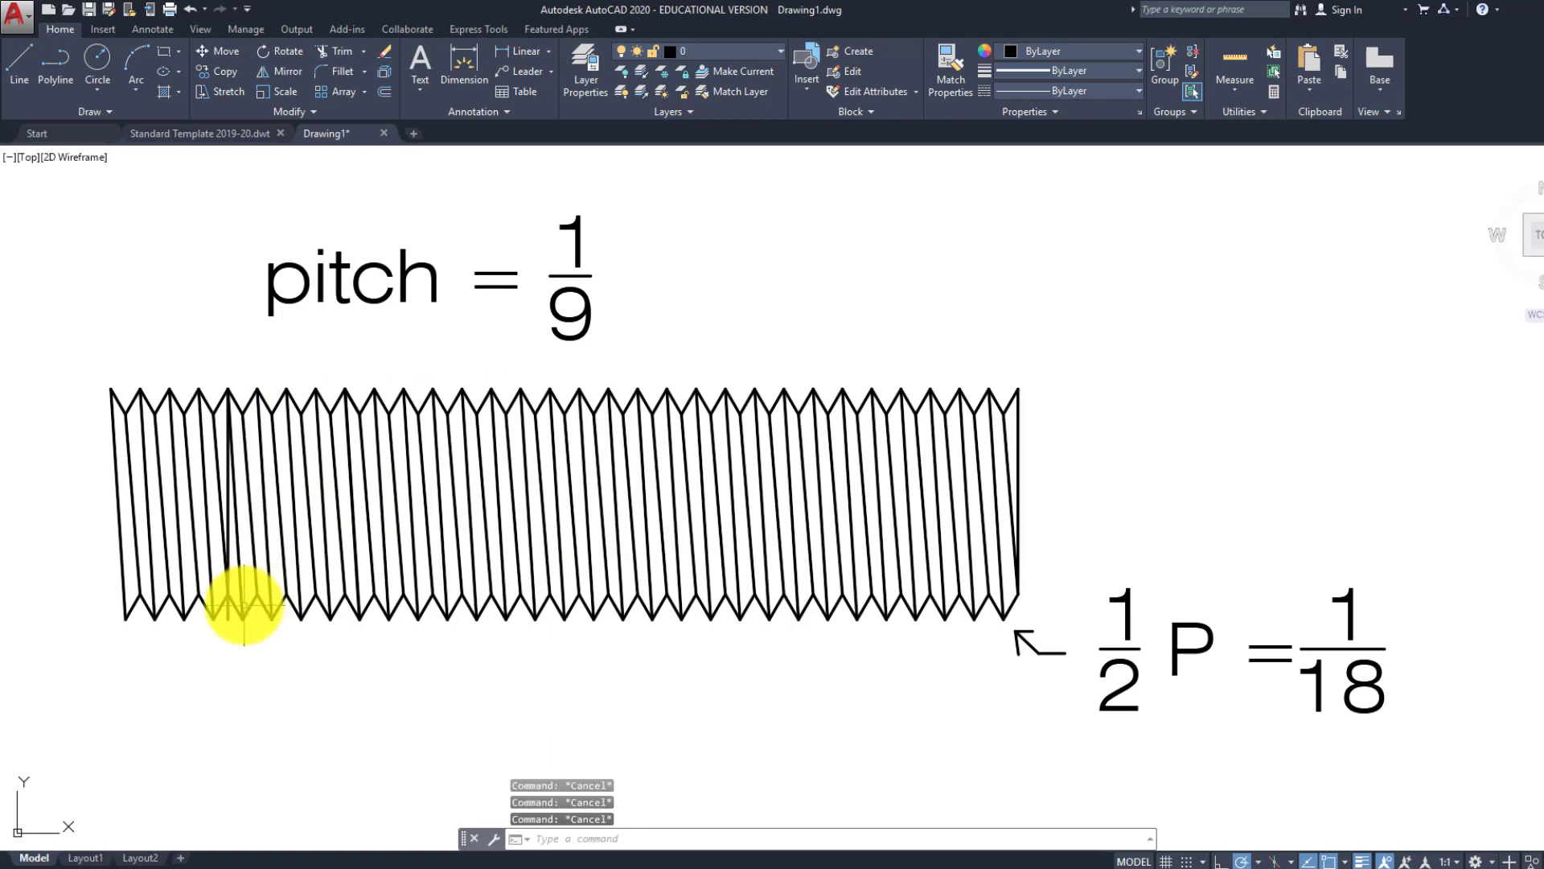
# Try to trim the thread lines that extend left of the vertical end line
pyautogui.write('tr')
pyautogui.press('Return')
pyautogui.press('Return')
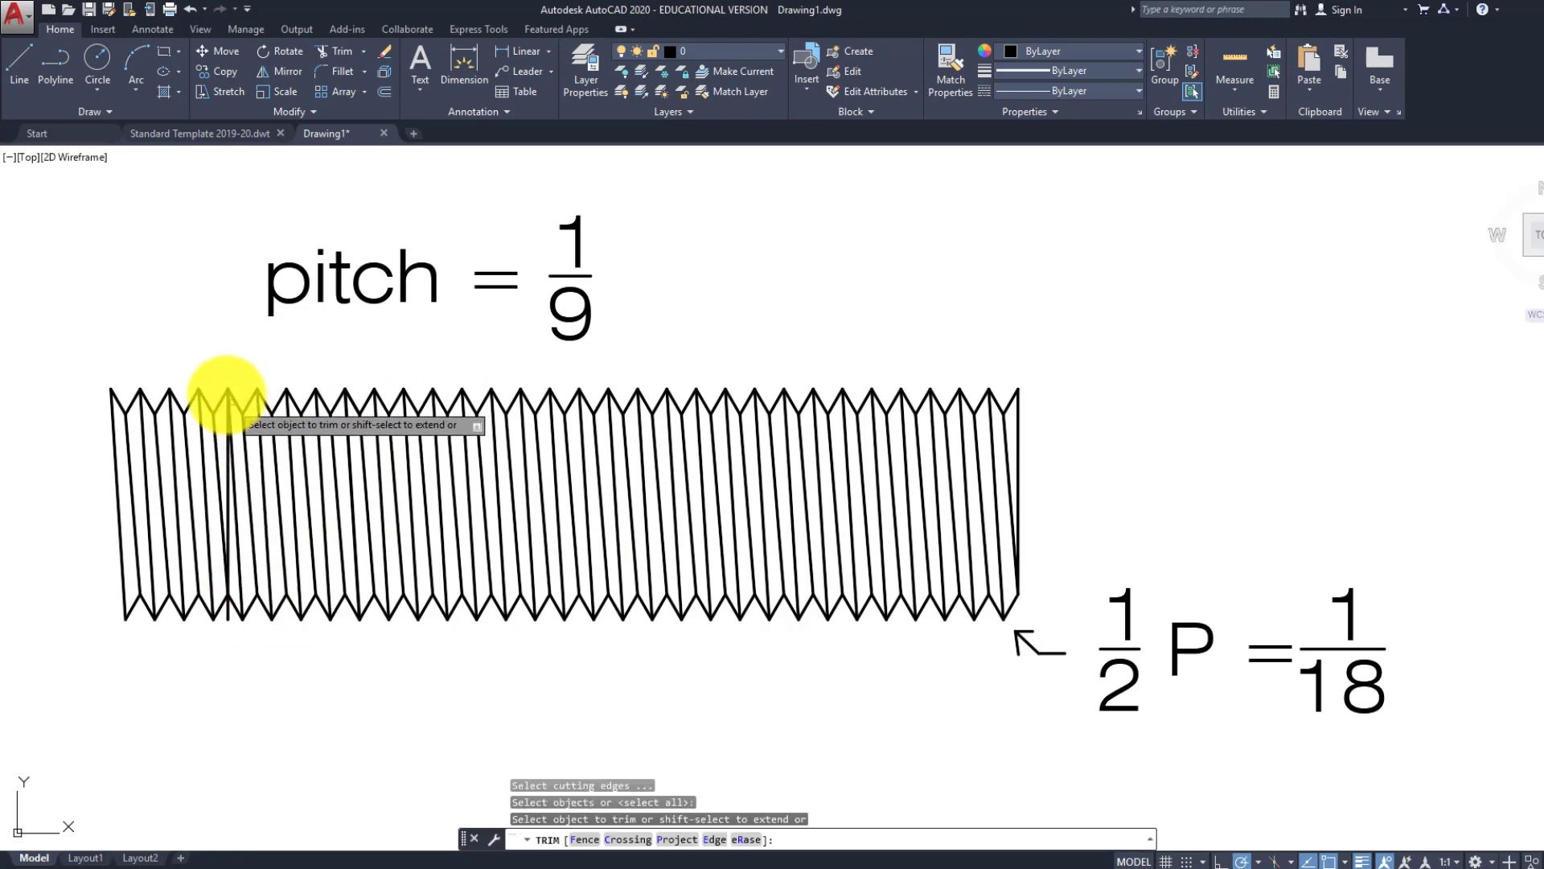
pyautogui.click(221, 382)
pyautogui.click(188, 676)
pyautogui.press('Escape')
# Delete all thread lines that lie left of the thread's vertical left end line
pyautogui.click(211, 628)
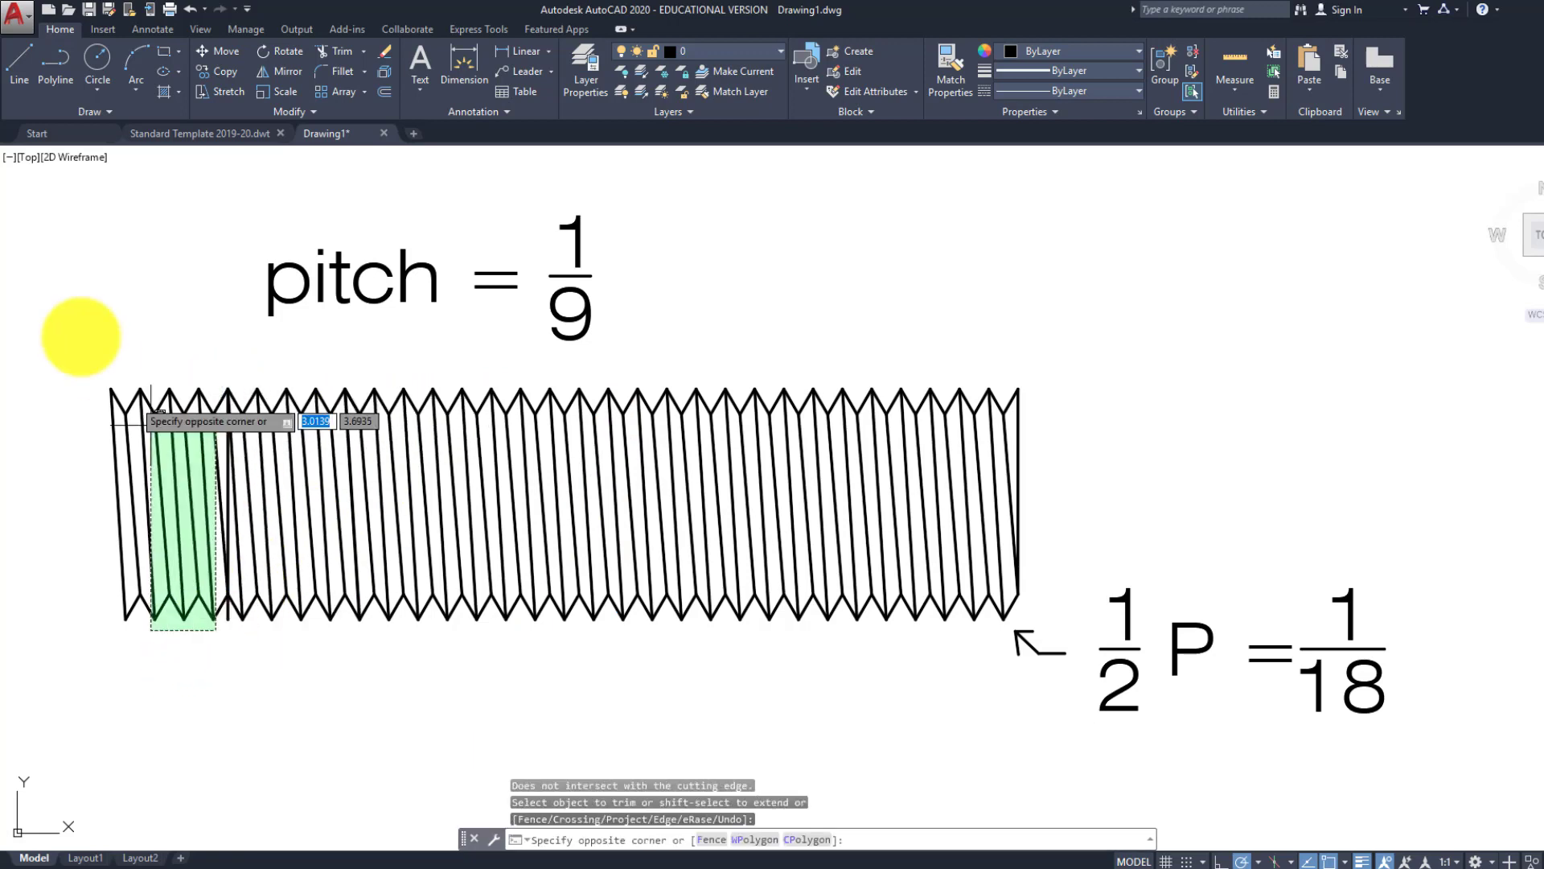
pyautogui.click(76, 334)
pyautogui.press('Delete')
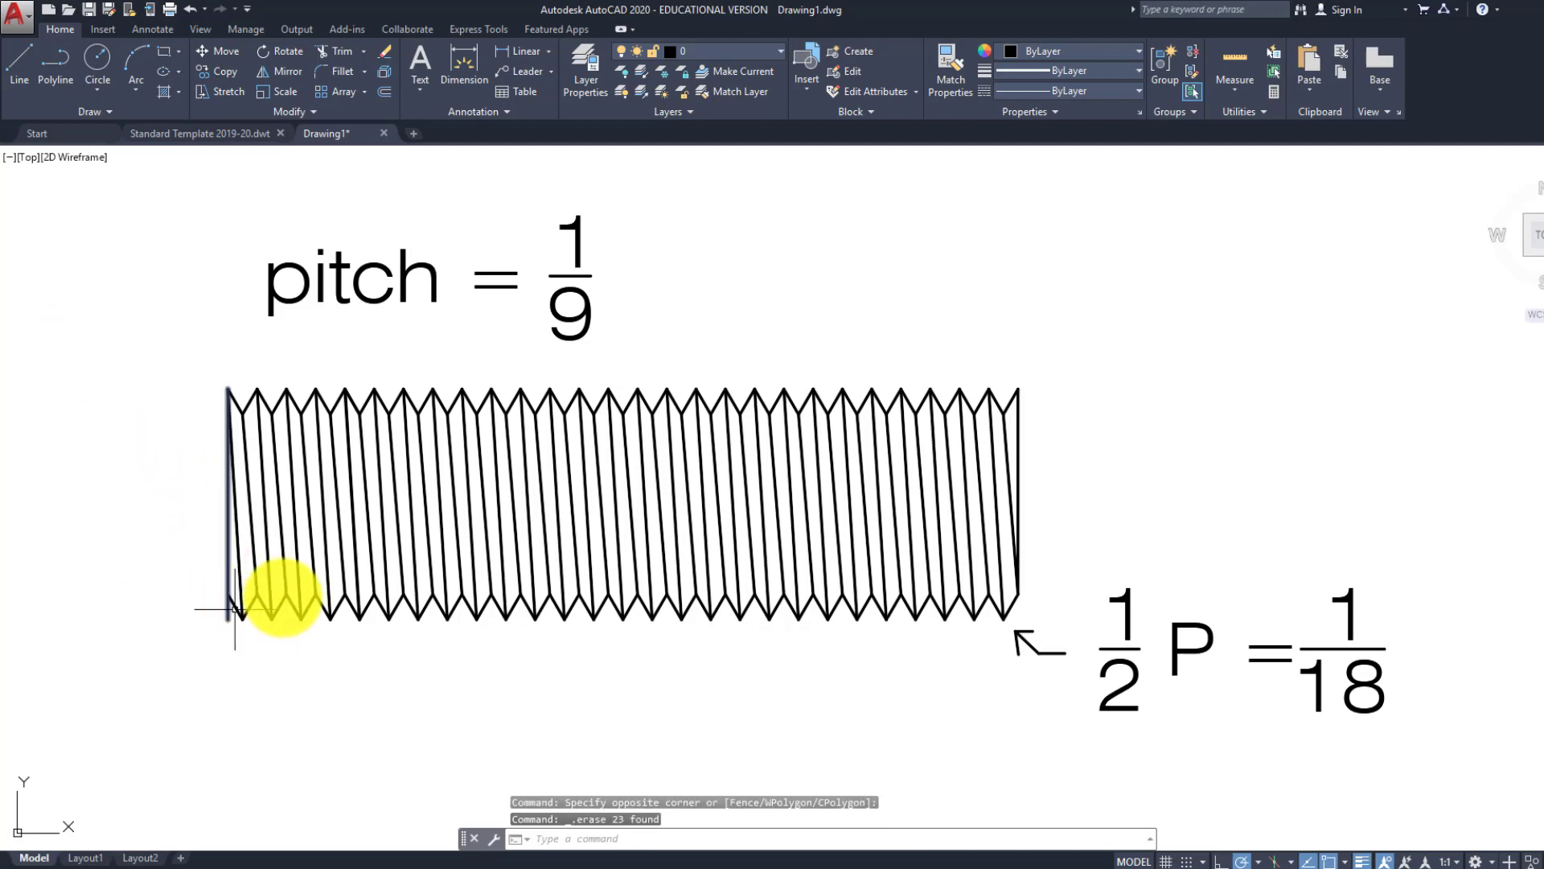
pyautogui.press('Escape')
pyautogui.press('Escape')
# Draw a vertical line from the rightmost bottom crest up through the opposite root to a point above the top crests
pyautogui.moveTo(822, 531); pyautogui.dragTo(636, 516, button='middle')
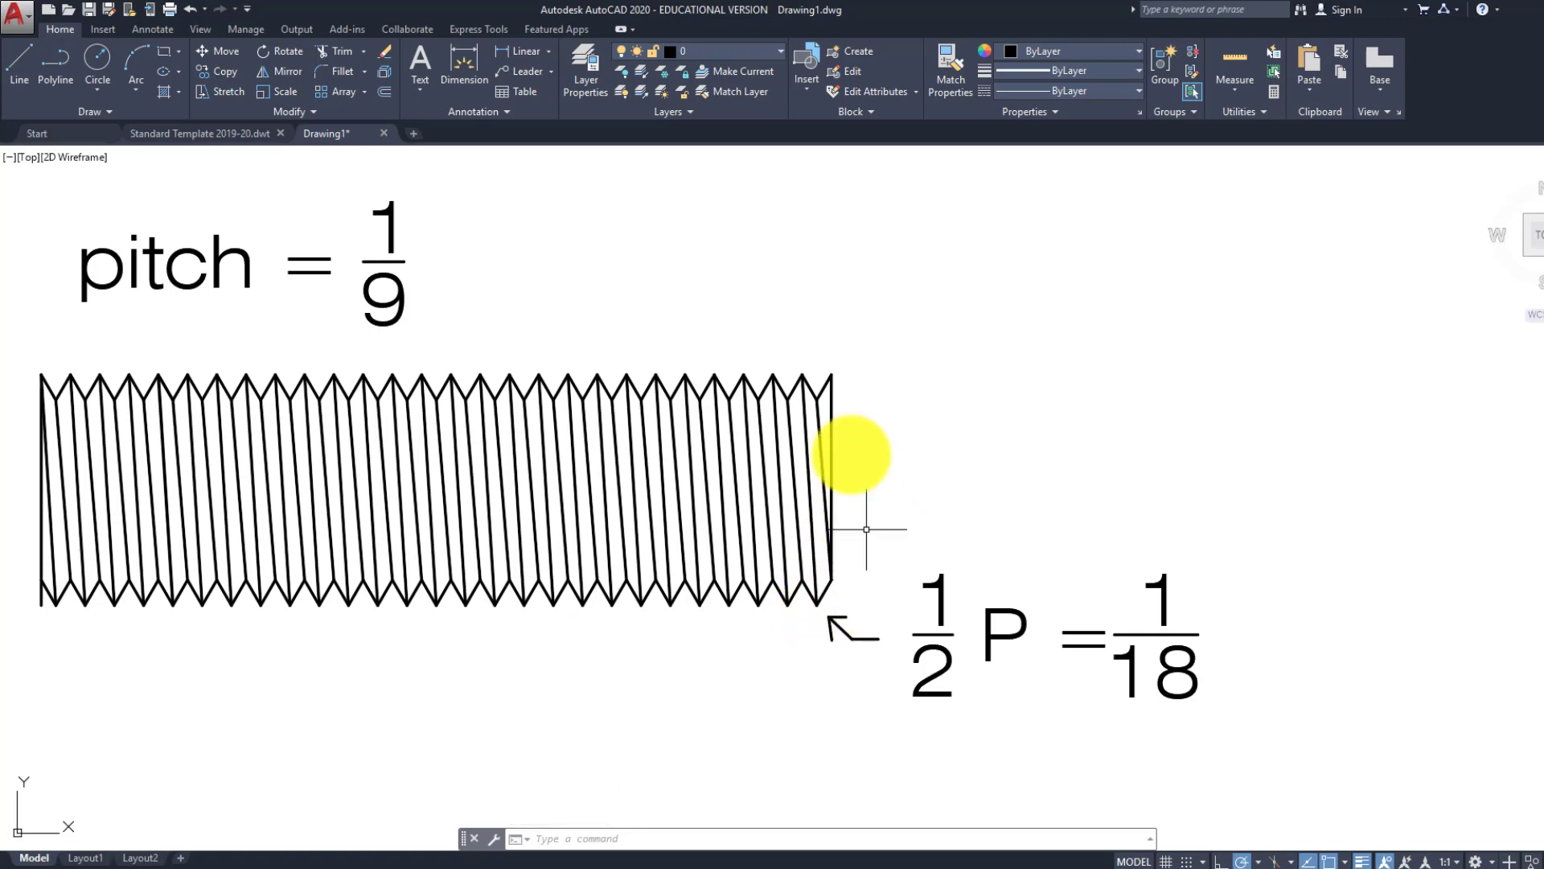
pyautogui.scroll(2, 839, 469)
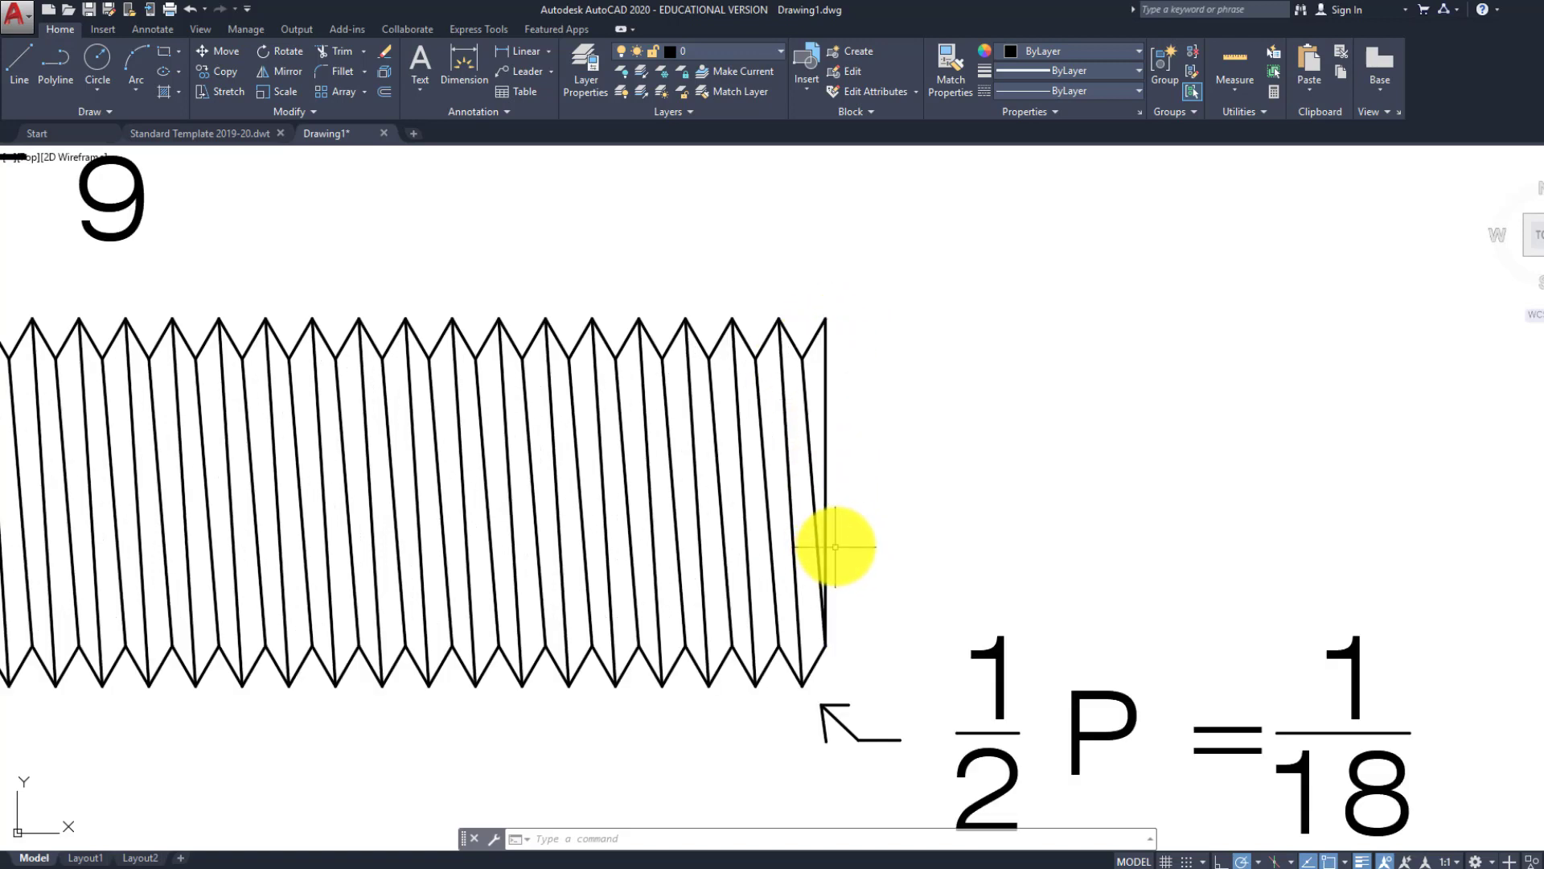
pyautogui.scroll(-2, 835, 489)
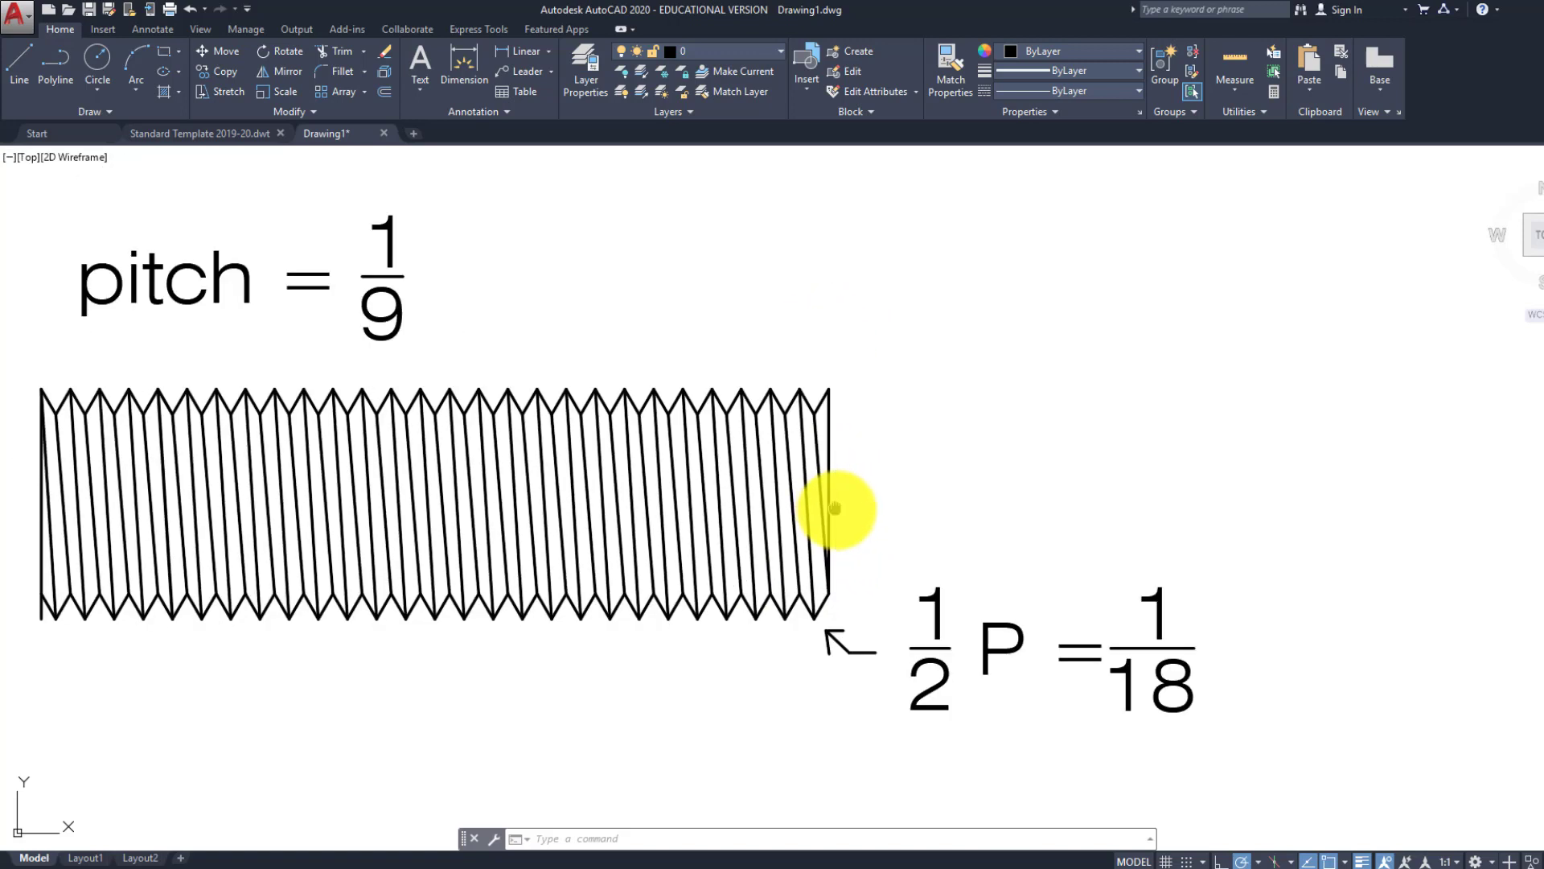
pyautogui.write('l')
pyautogui.press('Return')
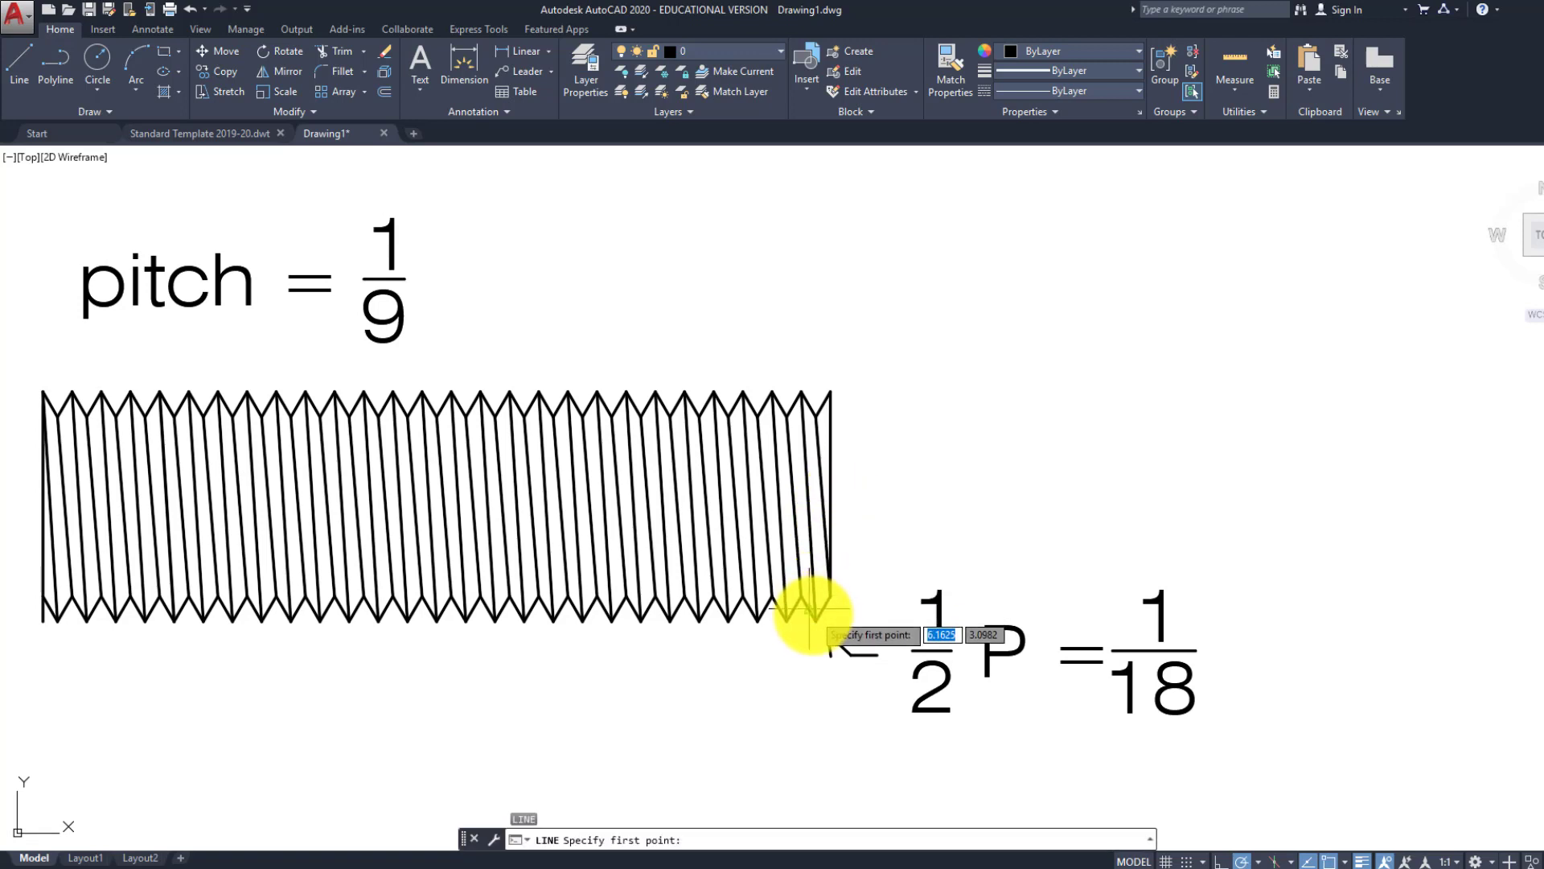
pyautogui.click(815, 619)
pyautogui.click(814, 362)
pyautogui.press('Return')
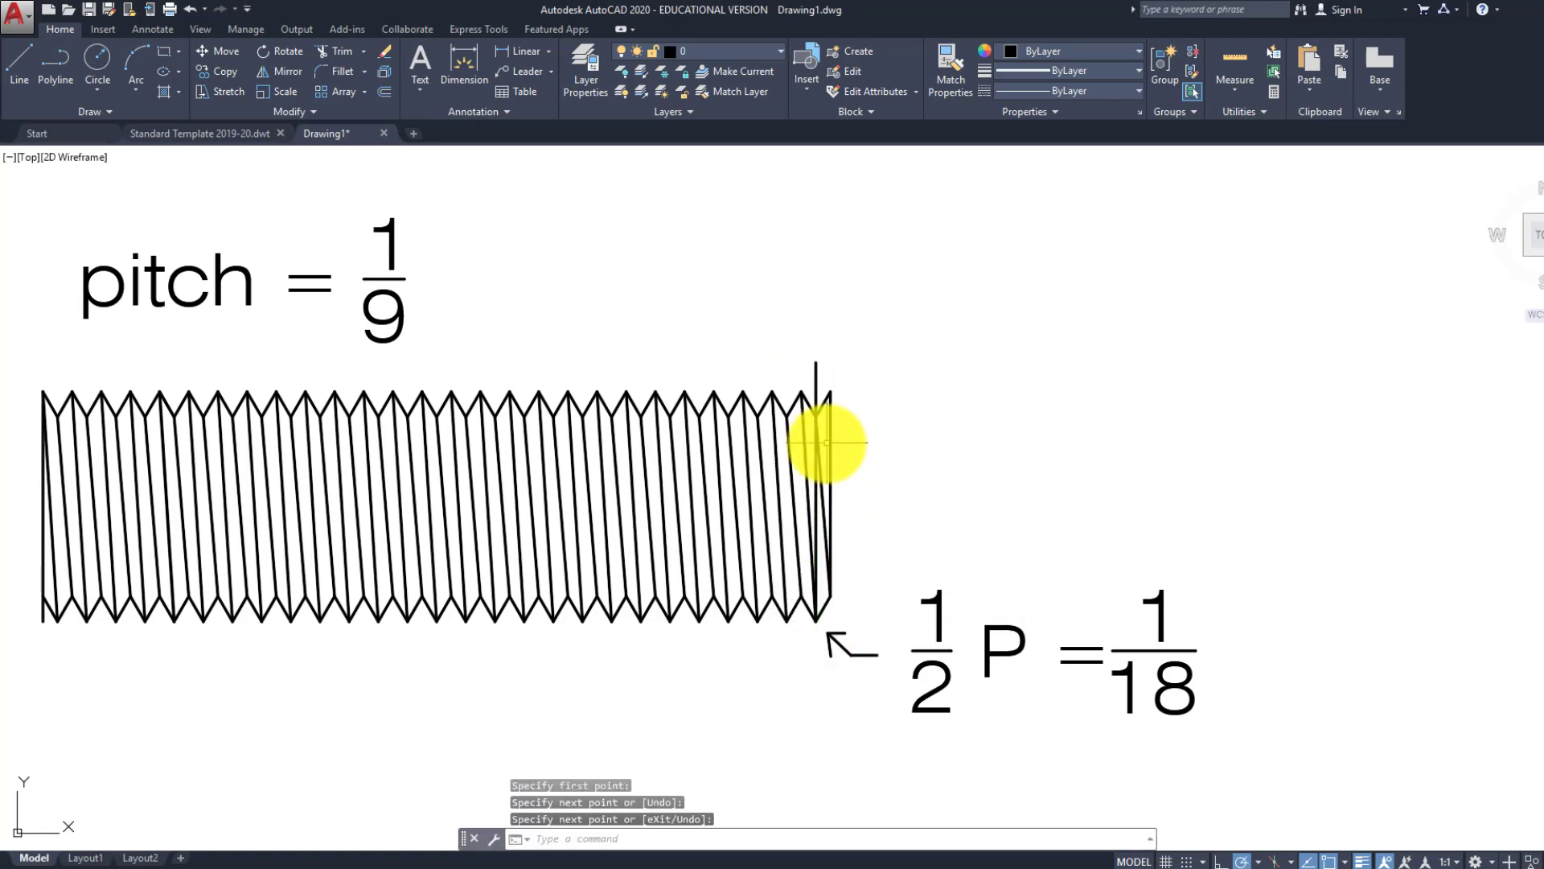
# Delete the old right end line and the thread lines lying beyond the new vertical line
pyautogui.scroll(2, 827, 430)
pyautogui.press('Escape')
pyautogui.press('Escape')
pyautogui.click(802, 373)
pyautogui.click(789, 326)
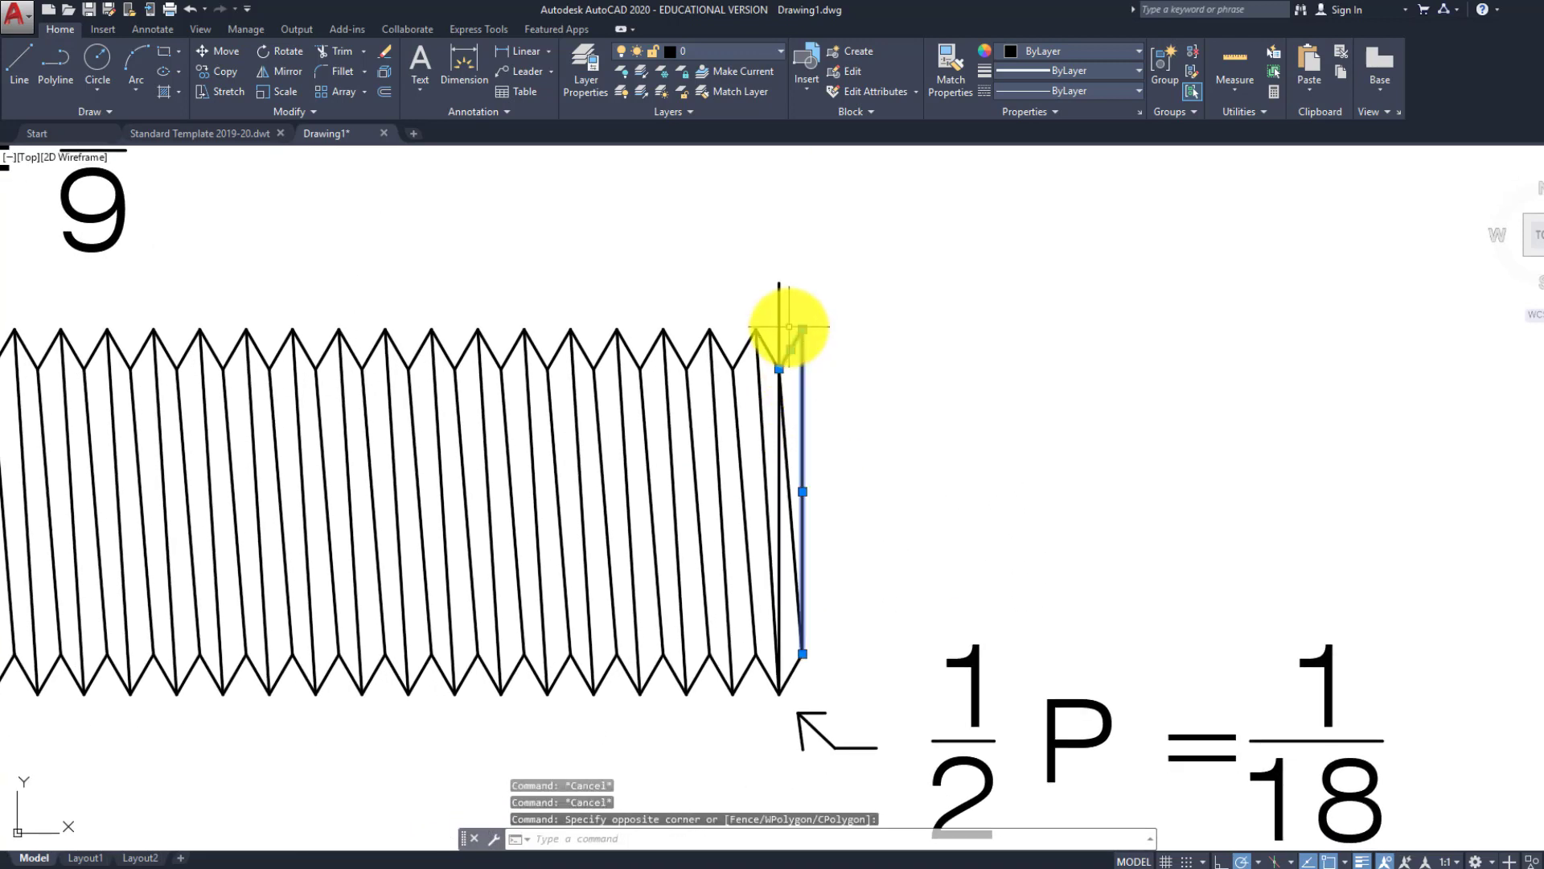
pyautogui.press('Delete')
pyautogui.click(821, 660)
pyautogui.click(792, 625)
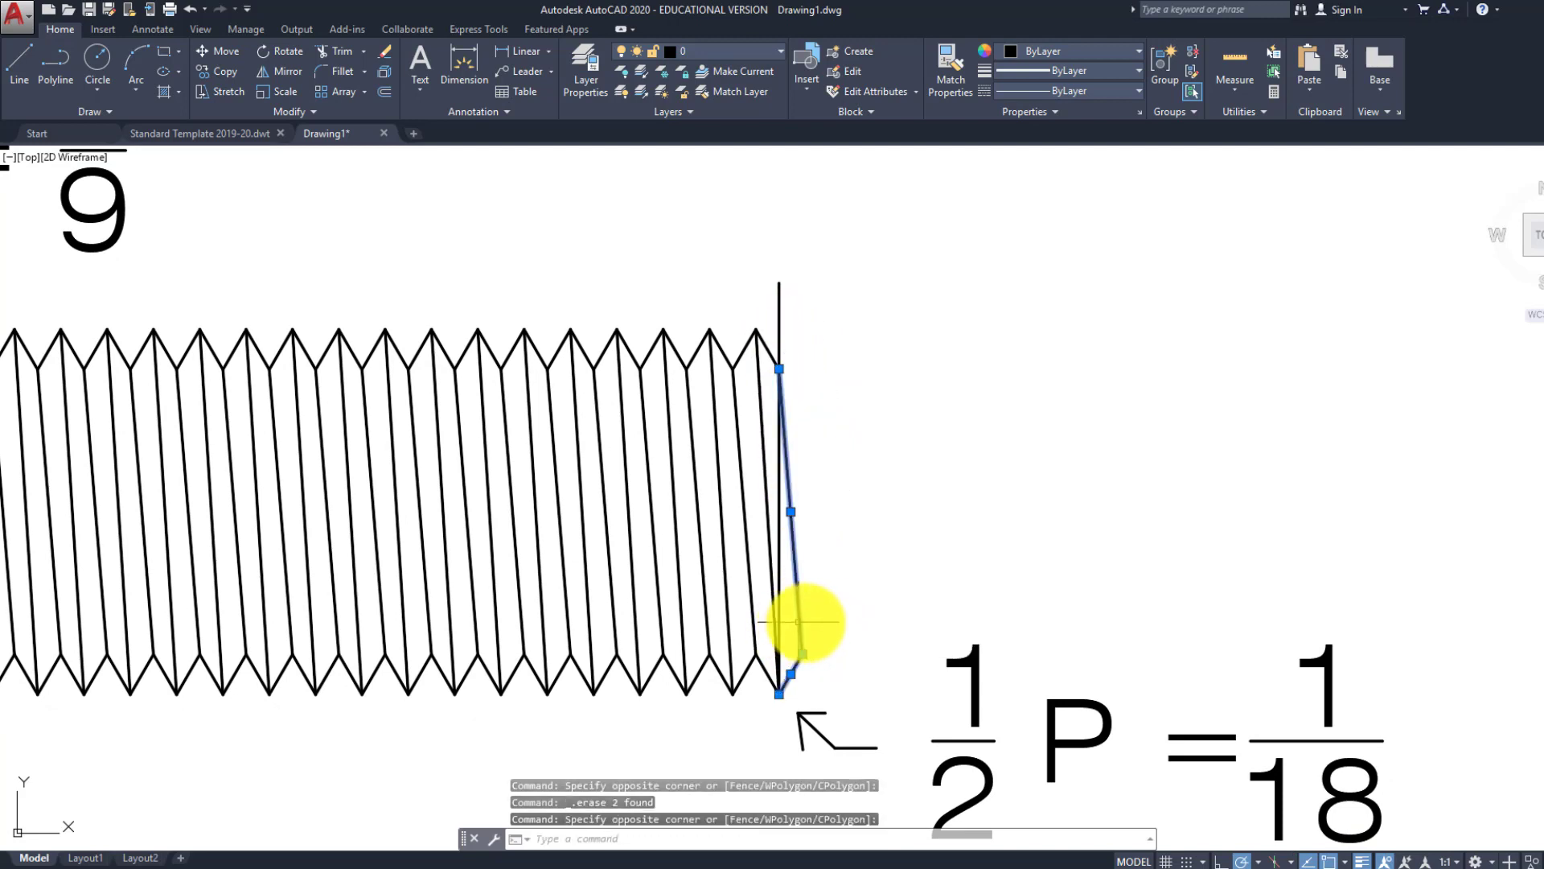
pyautogui.press('Delete')
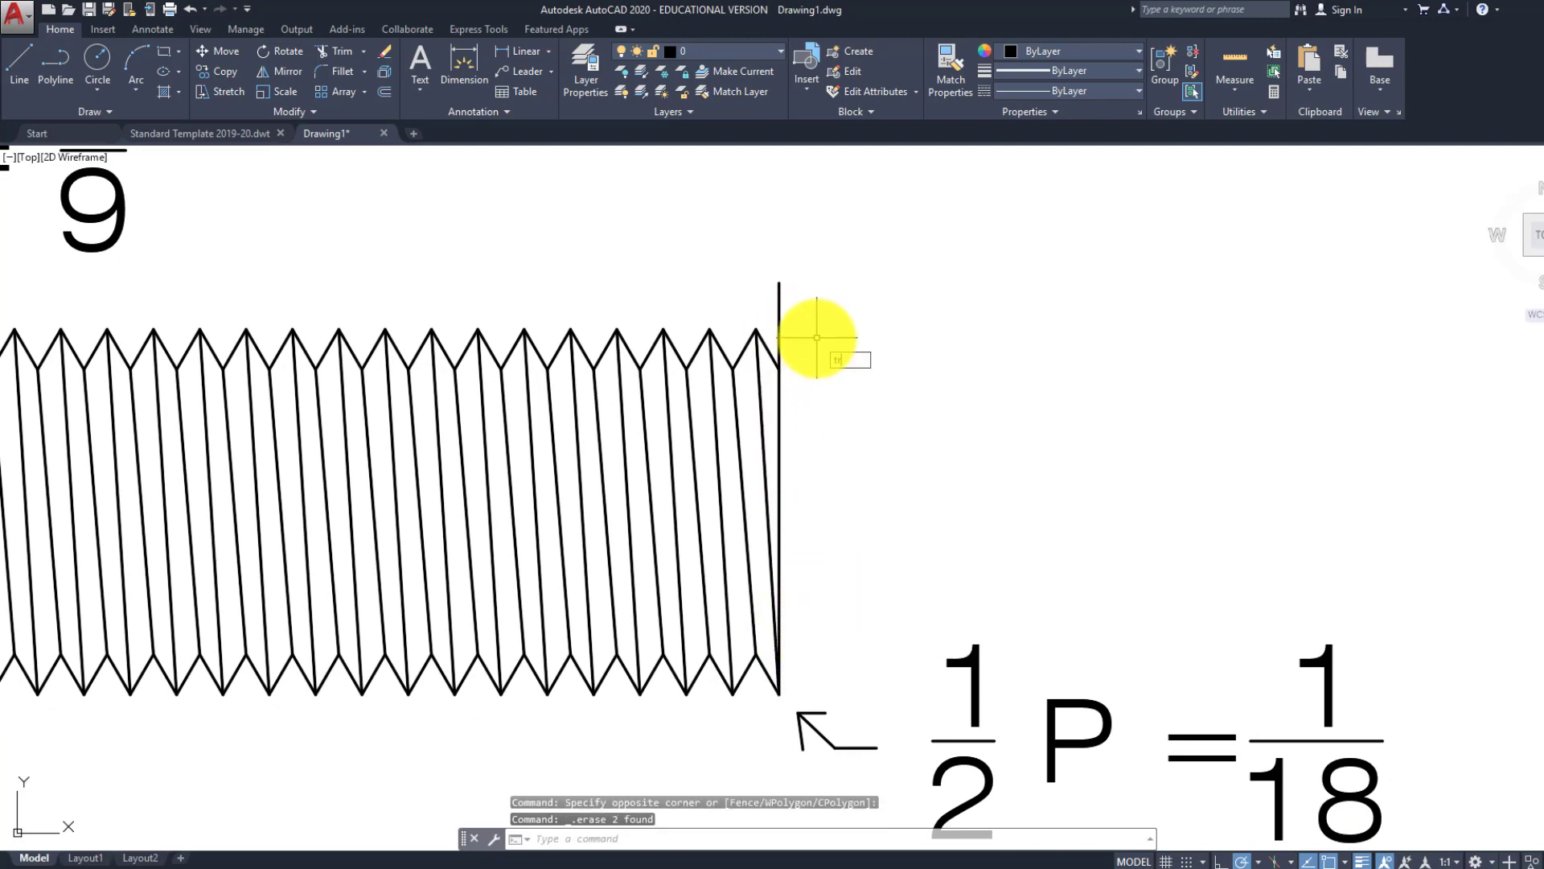
# Trim the new right end line back to the last top root and delete its leftover piece above the thread
pyautogui.press('Return')
pyautogui.press('Return')
pyautogui.click(796, 313)
pyautogui.click(772, 293)
pyautogui.press('Return')
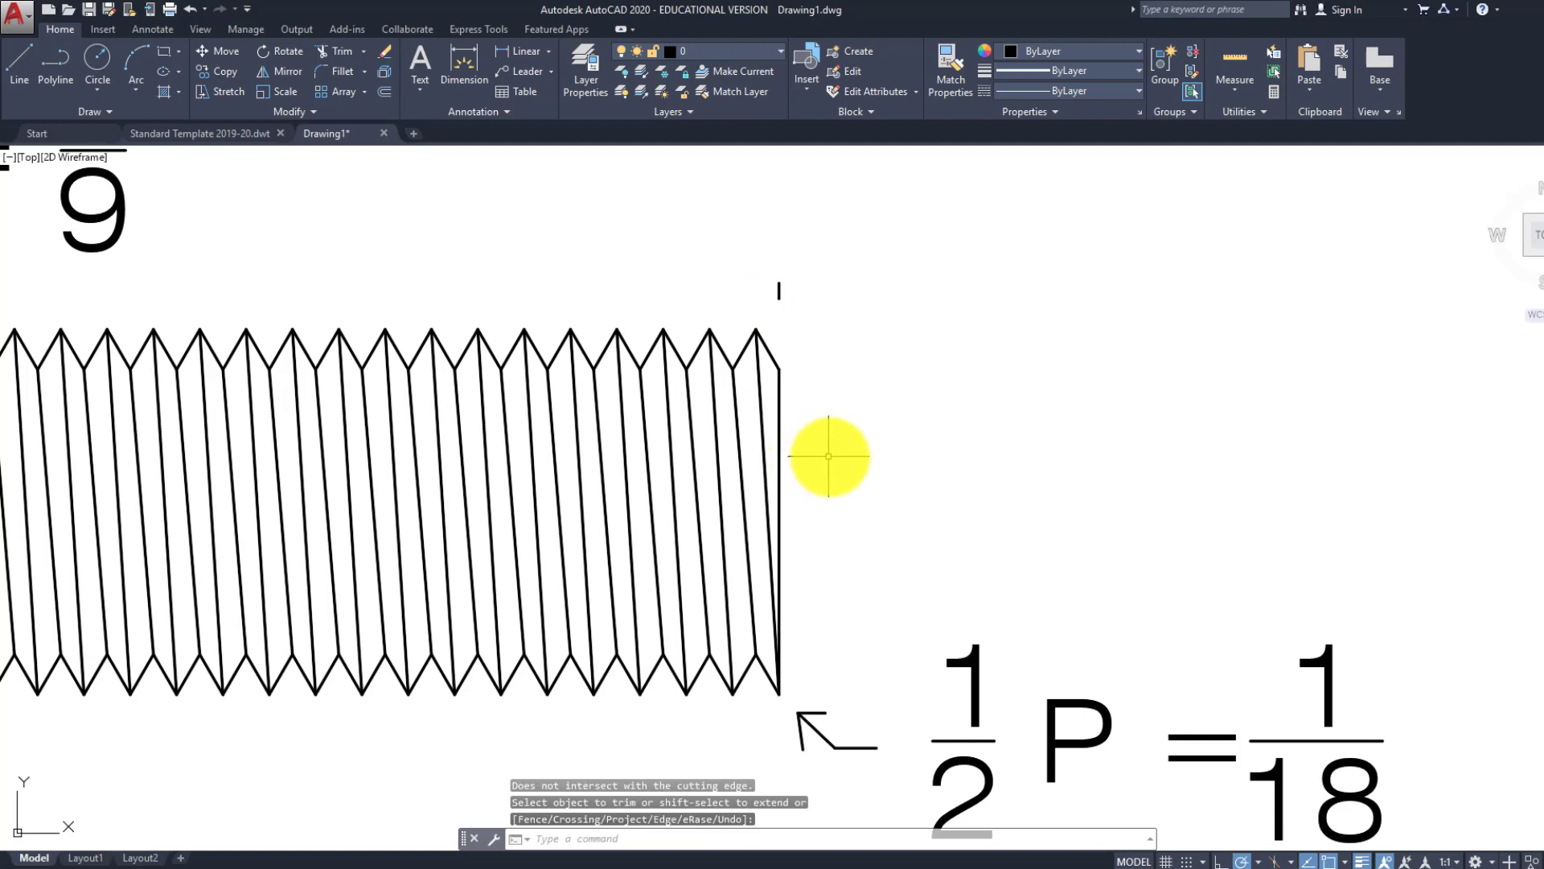
pyautogui.press('Escape')
pyautogui.press('Escape')
pyautogui.press('Escape')
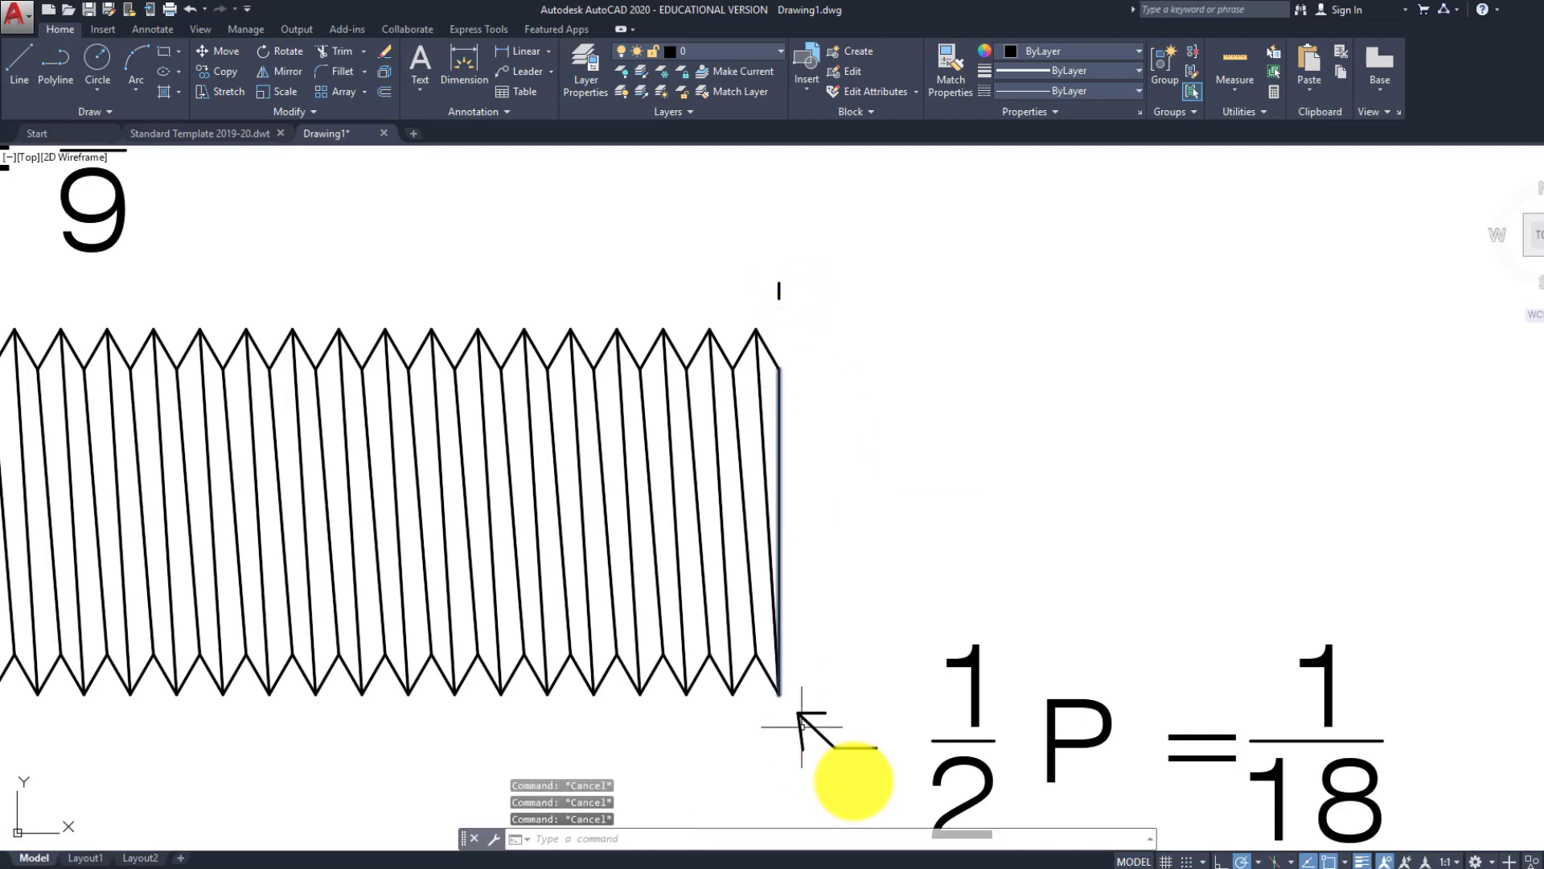
pyautogui.click(810, 304)
pyautogui.click(765, 274)
pyautogui.press('Delete')
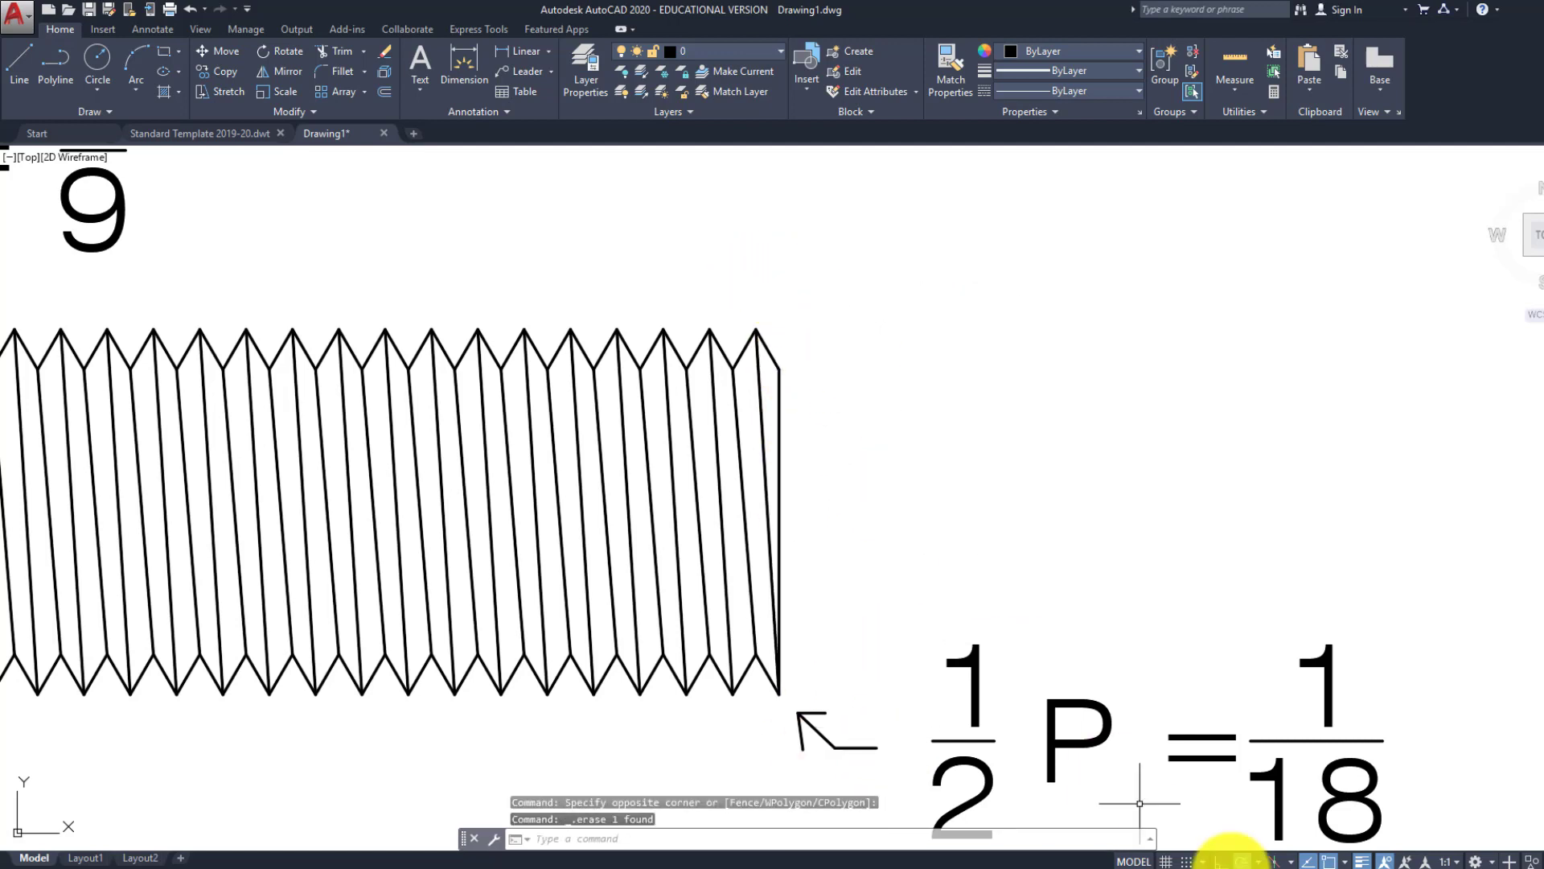
# Set polar tracking for 45° angles and draw a 45° chamfer line from the right end line's top to the last crest's left flank
pyautogui.rightClick(1241, 861)
pyautogui.click(1264, 693)
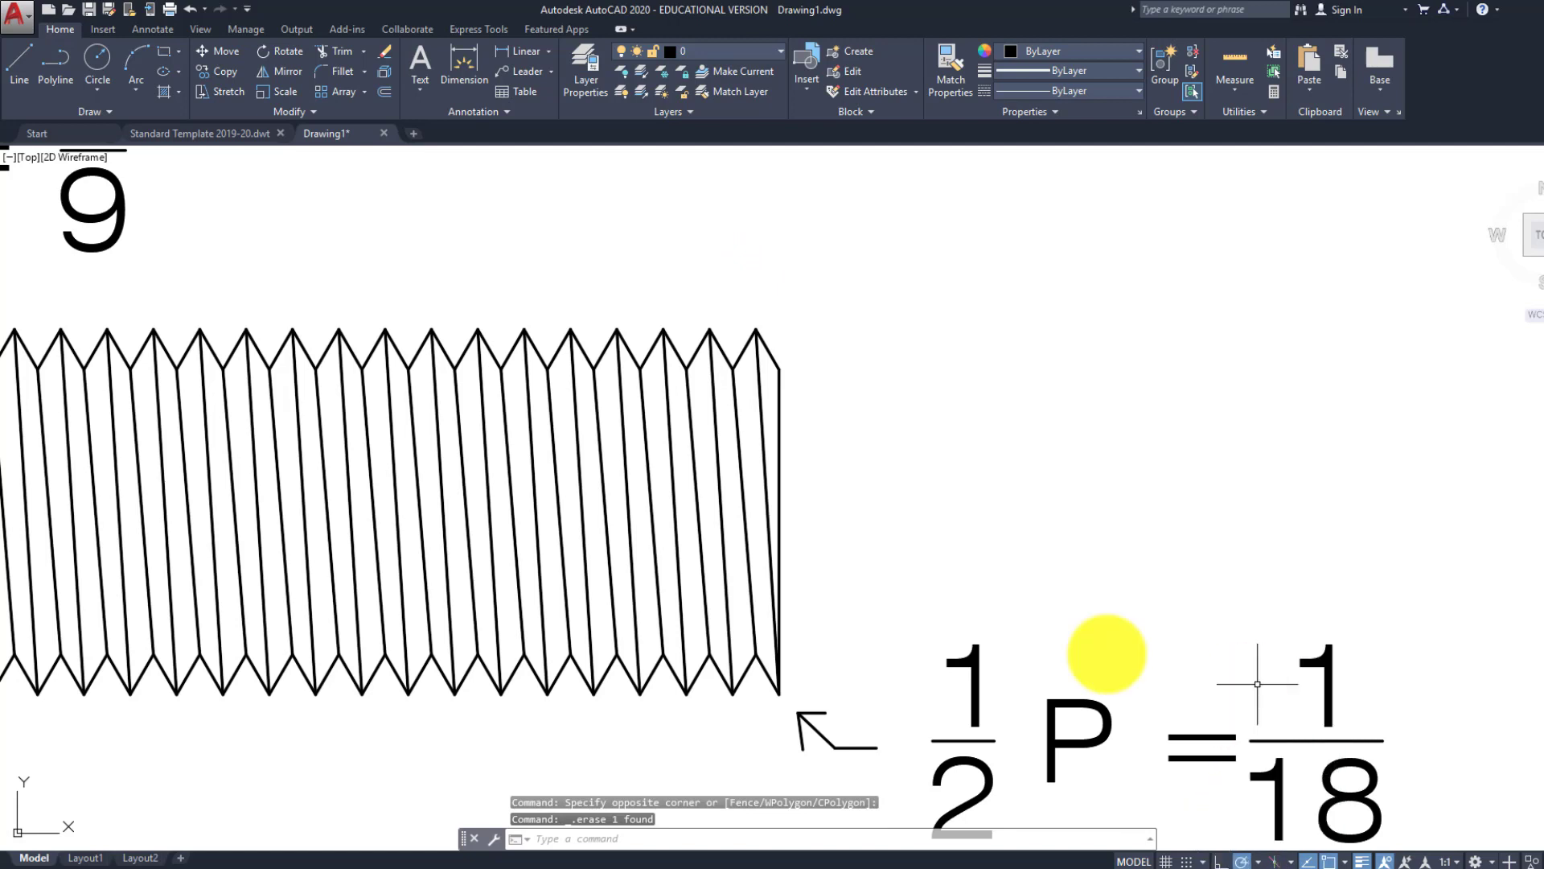
pyautogui.press('Return')
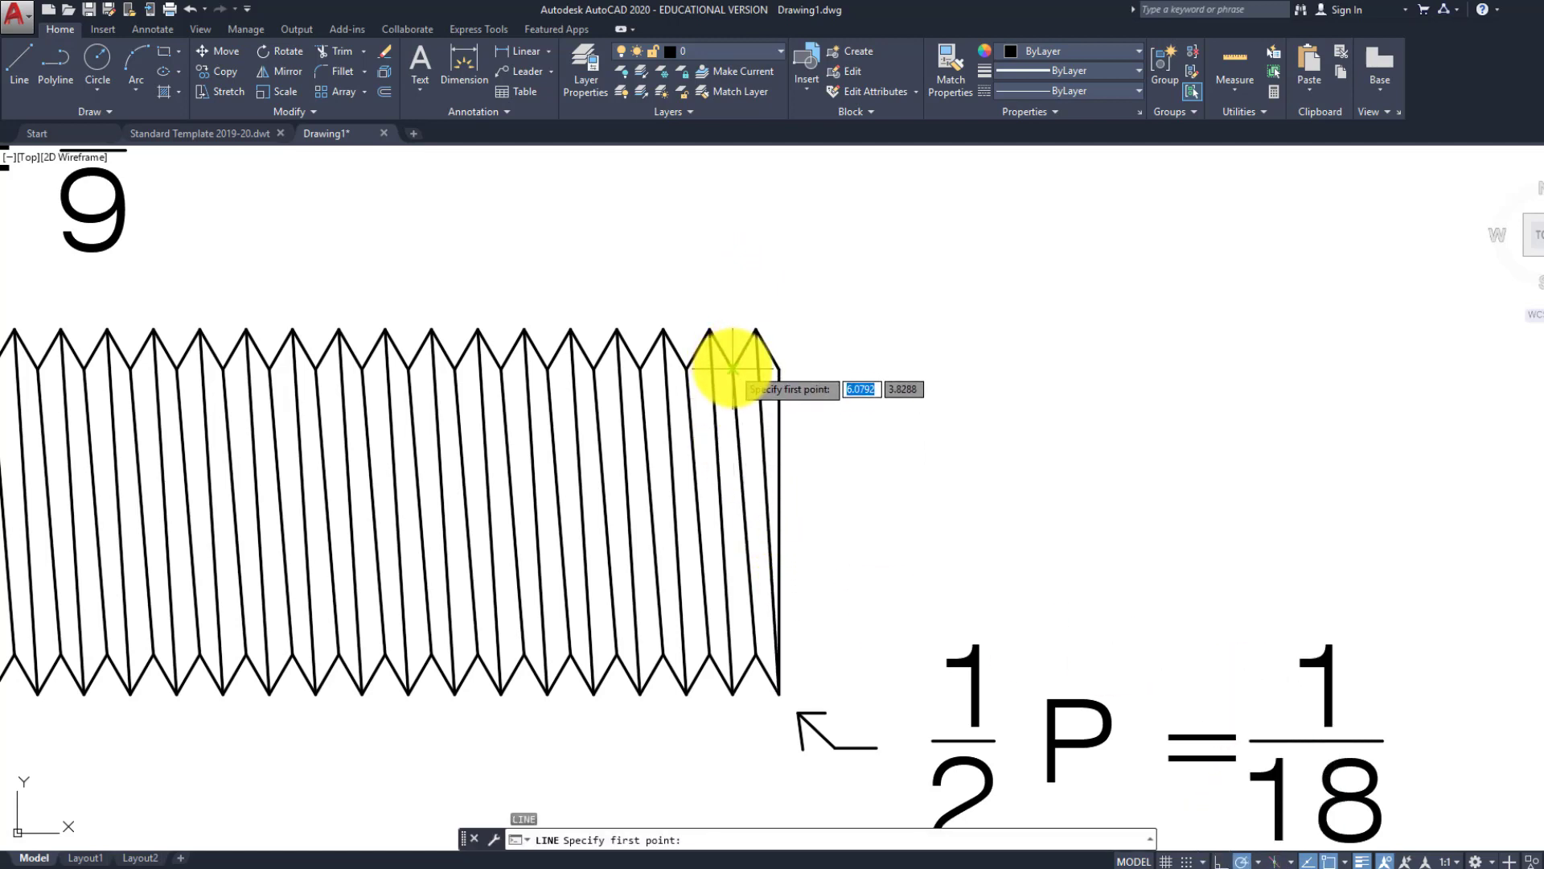
pyautogui.scroll(2, 732, 370)
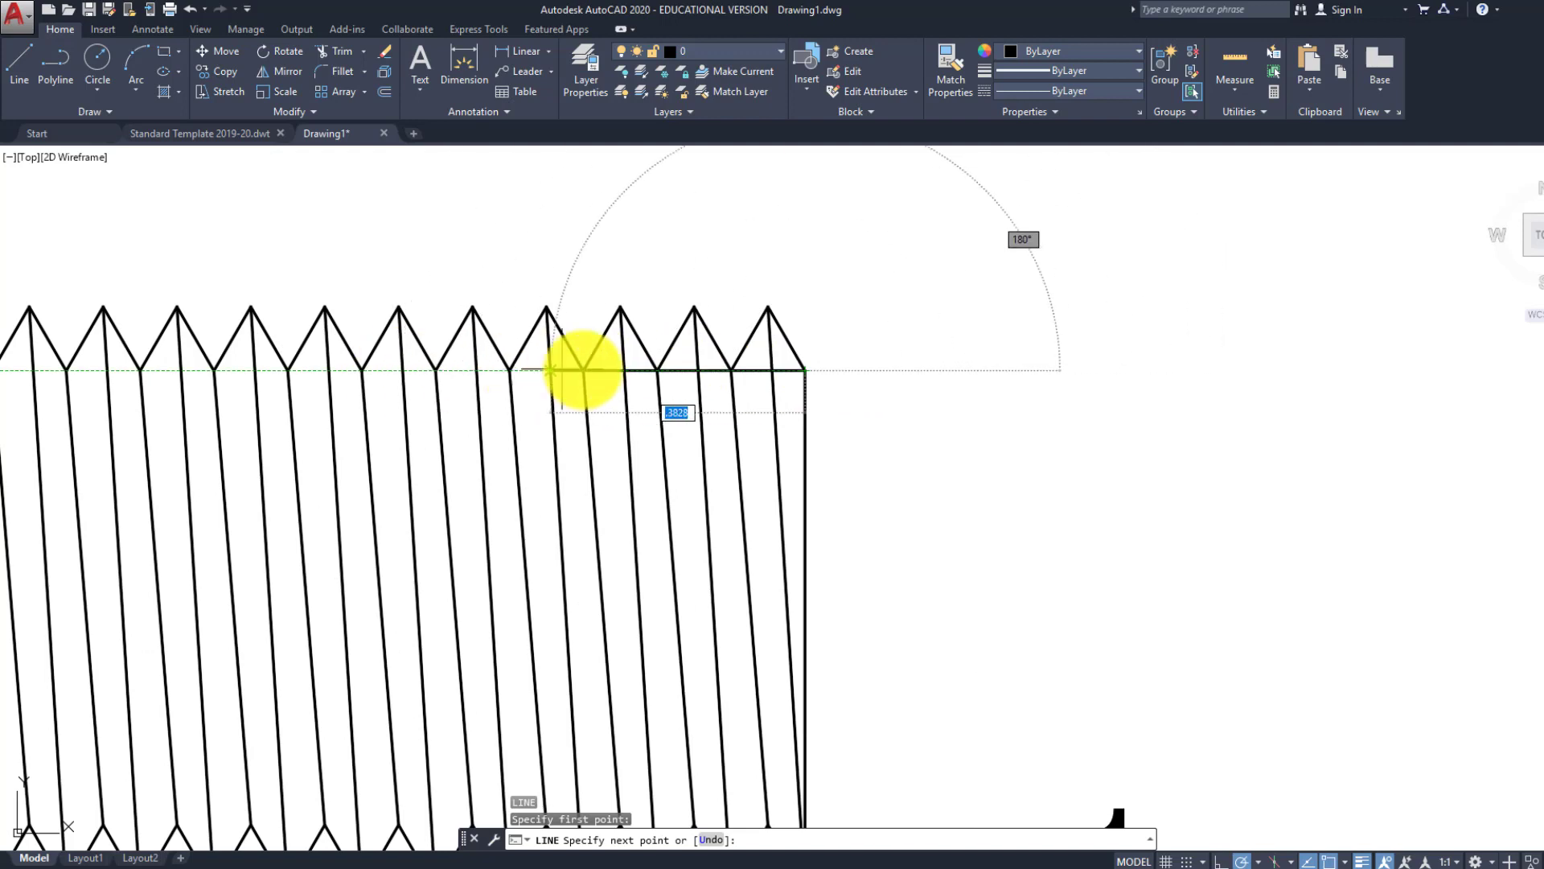
pyautogui.click(756, 317)
pyautogui.press('Return')
# Draw a matching 45° chamfer line at the bottom right, from the end line at root height down to the last thread flank
pyautogui.scroll(-5, 740, 396)
pyautogui.scroll(8, 765, 517)
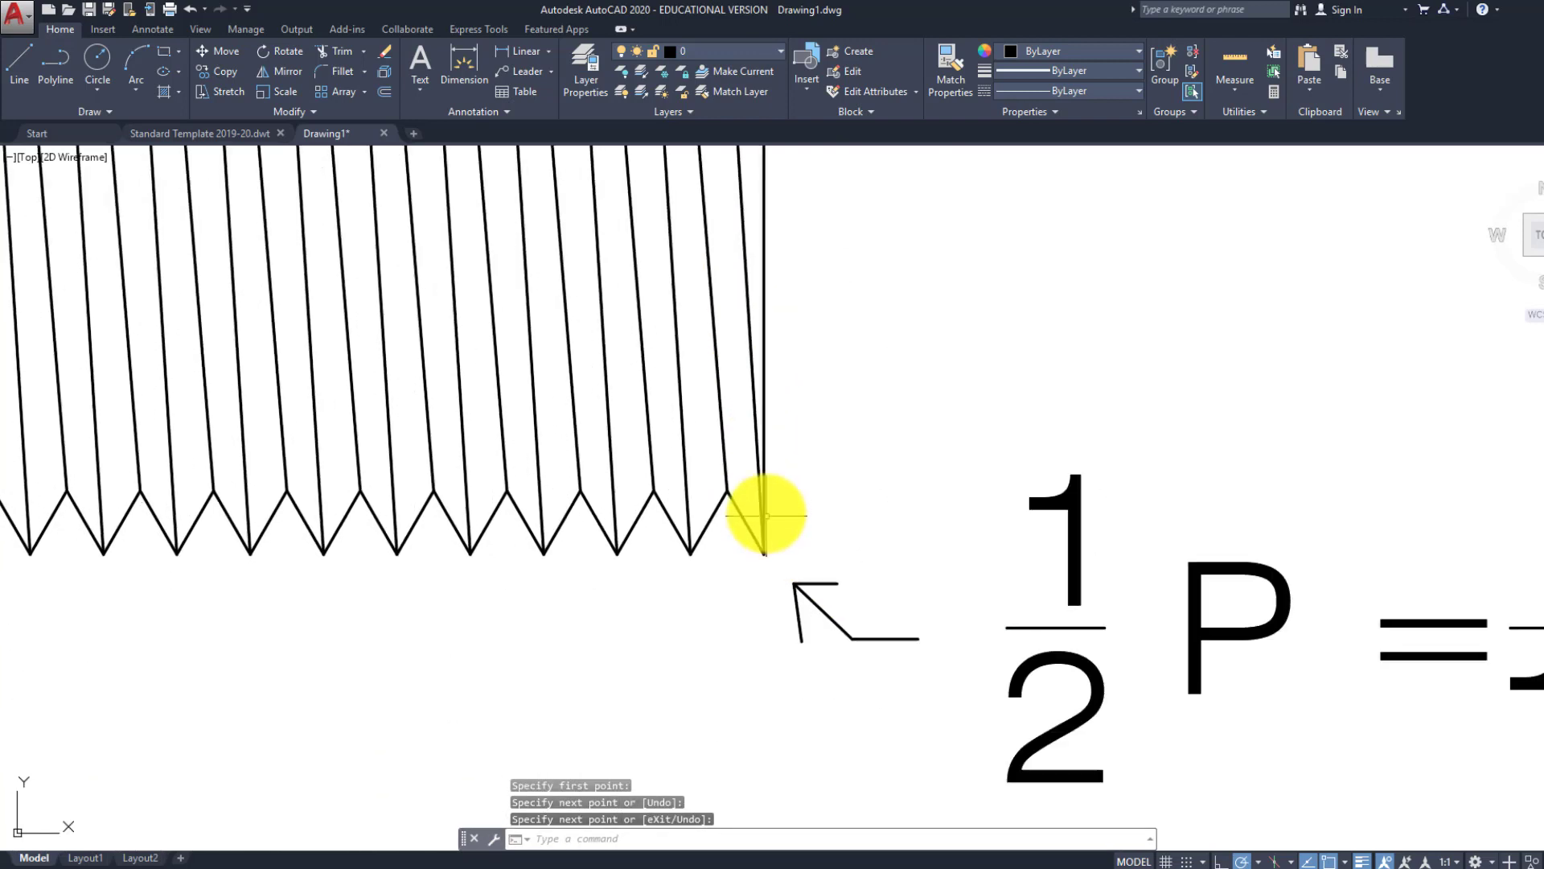
pyautogui.scroll(4, 716, 491)
pyautogui.press('Return')
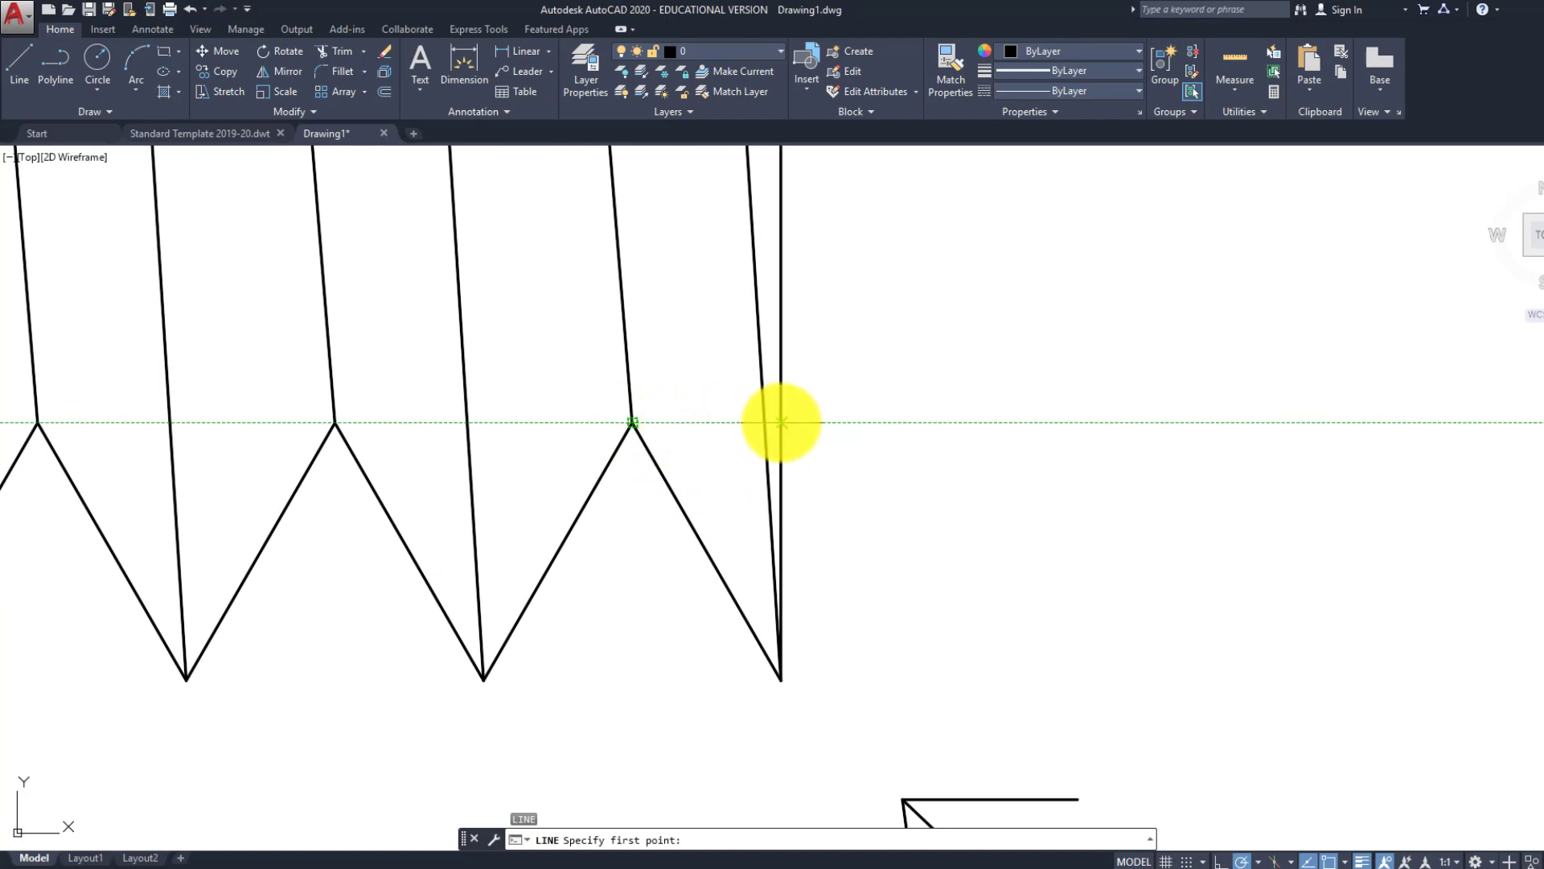
pyautogui.click(781, 422)
pyautogui.click(687, 515)
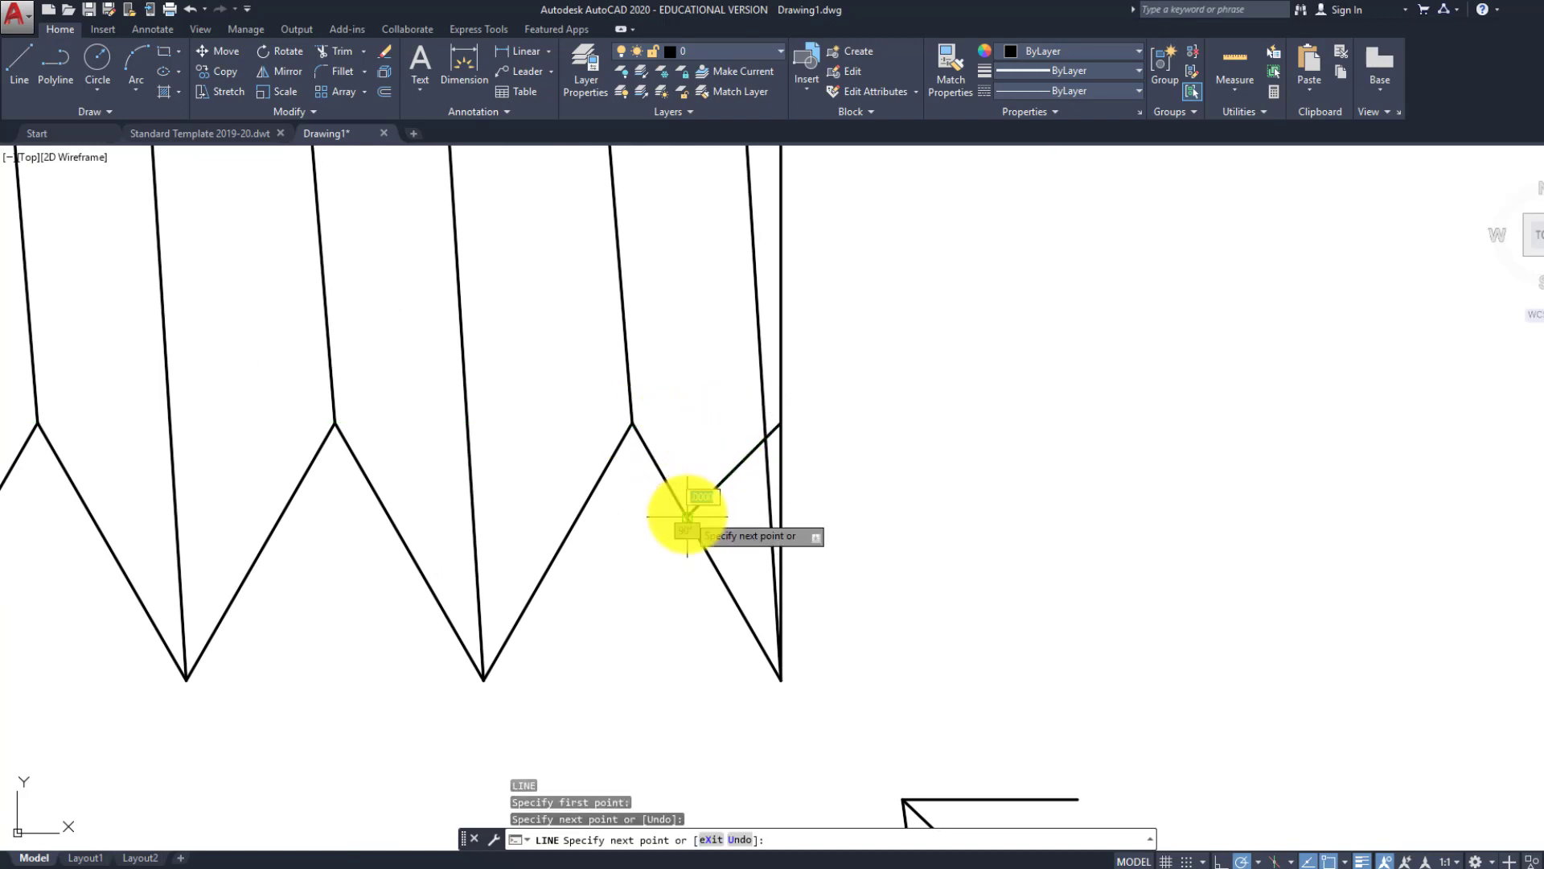
pyautogui.press('Return')
# Stretch the last top crest, with both flanks and its slanted line, to the point where the chamfer line meets the left flank
pyautogui.scroll(-8, 698, 571)
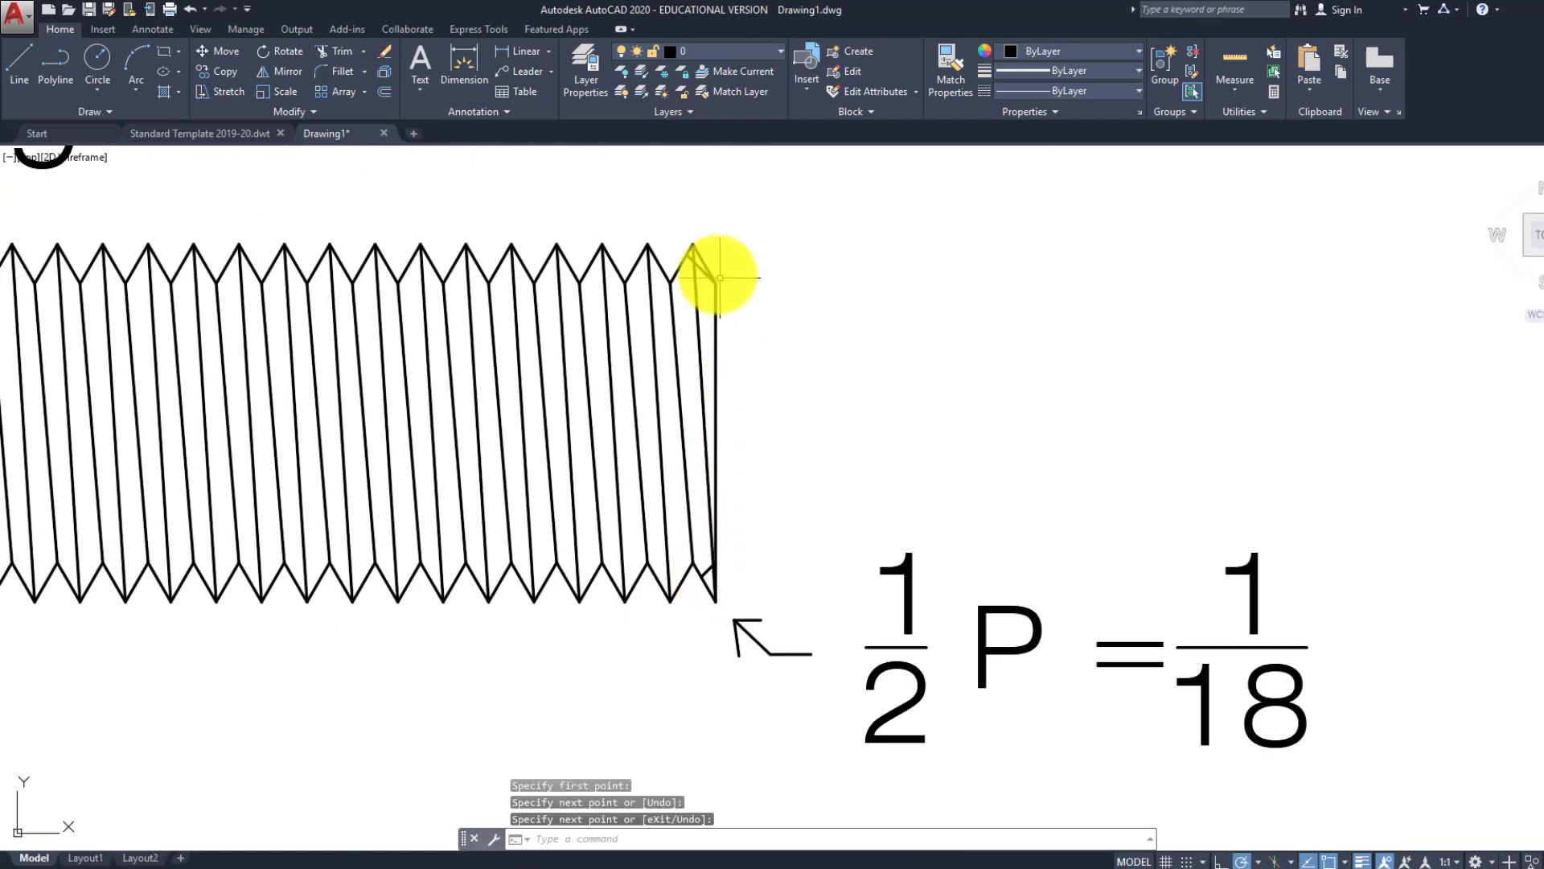
pyautogui.scroll(2, 718, 278)
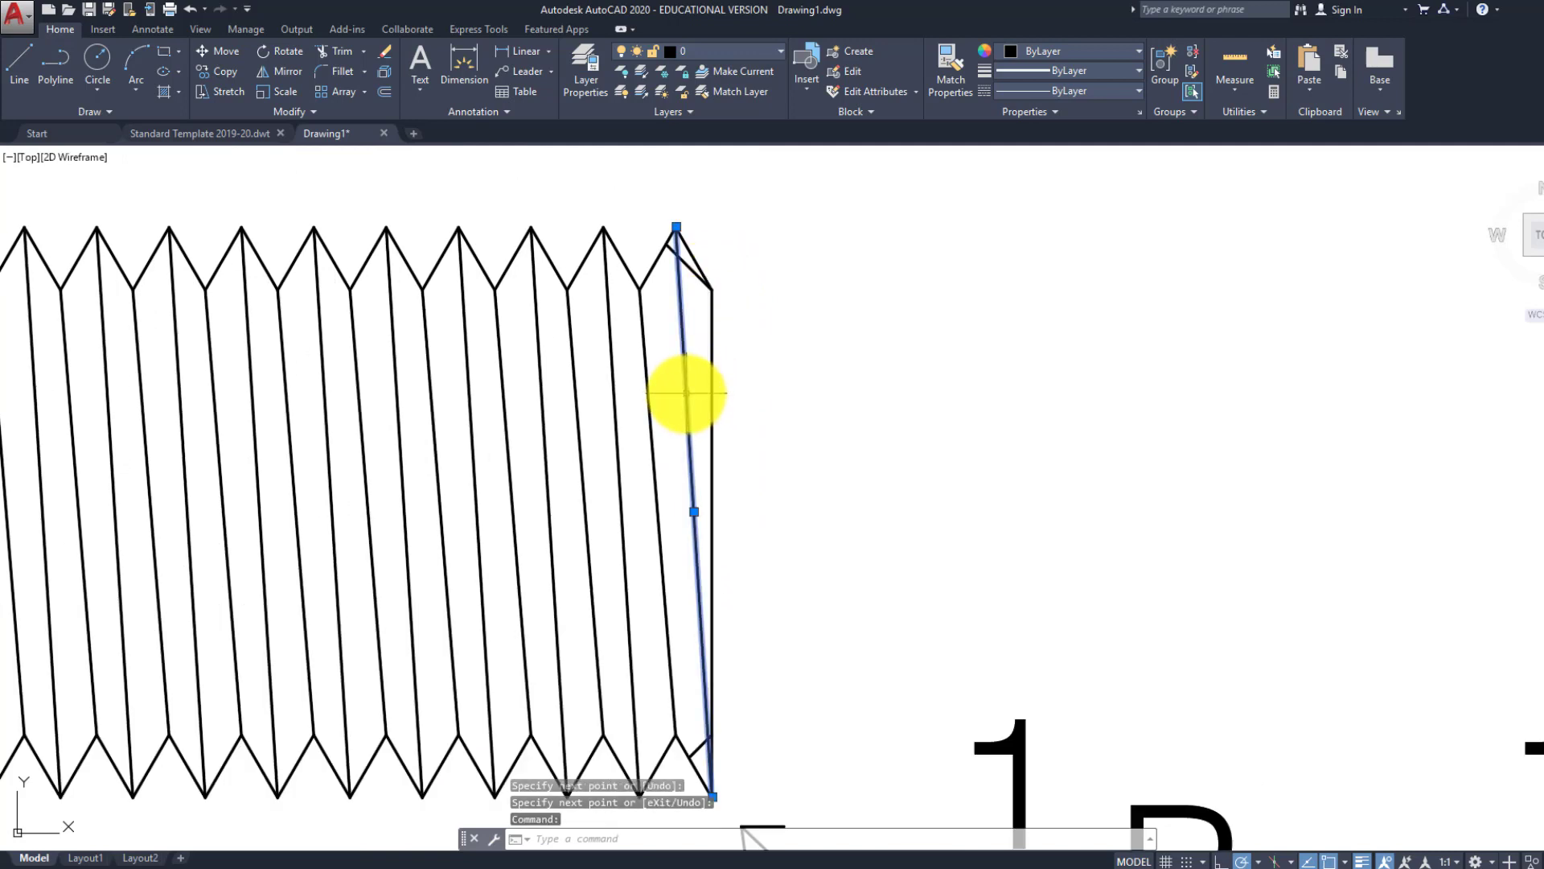
pyautogui.moveTo(706, 389); pyautogui.dragTo(694, 367, button='middle')
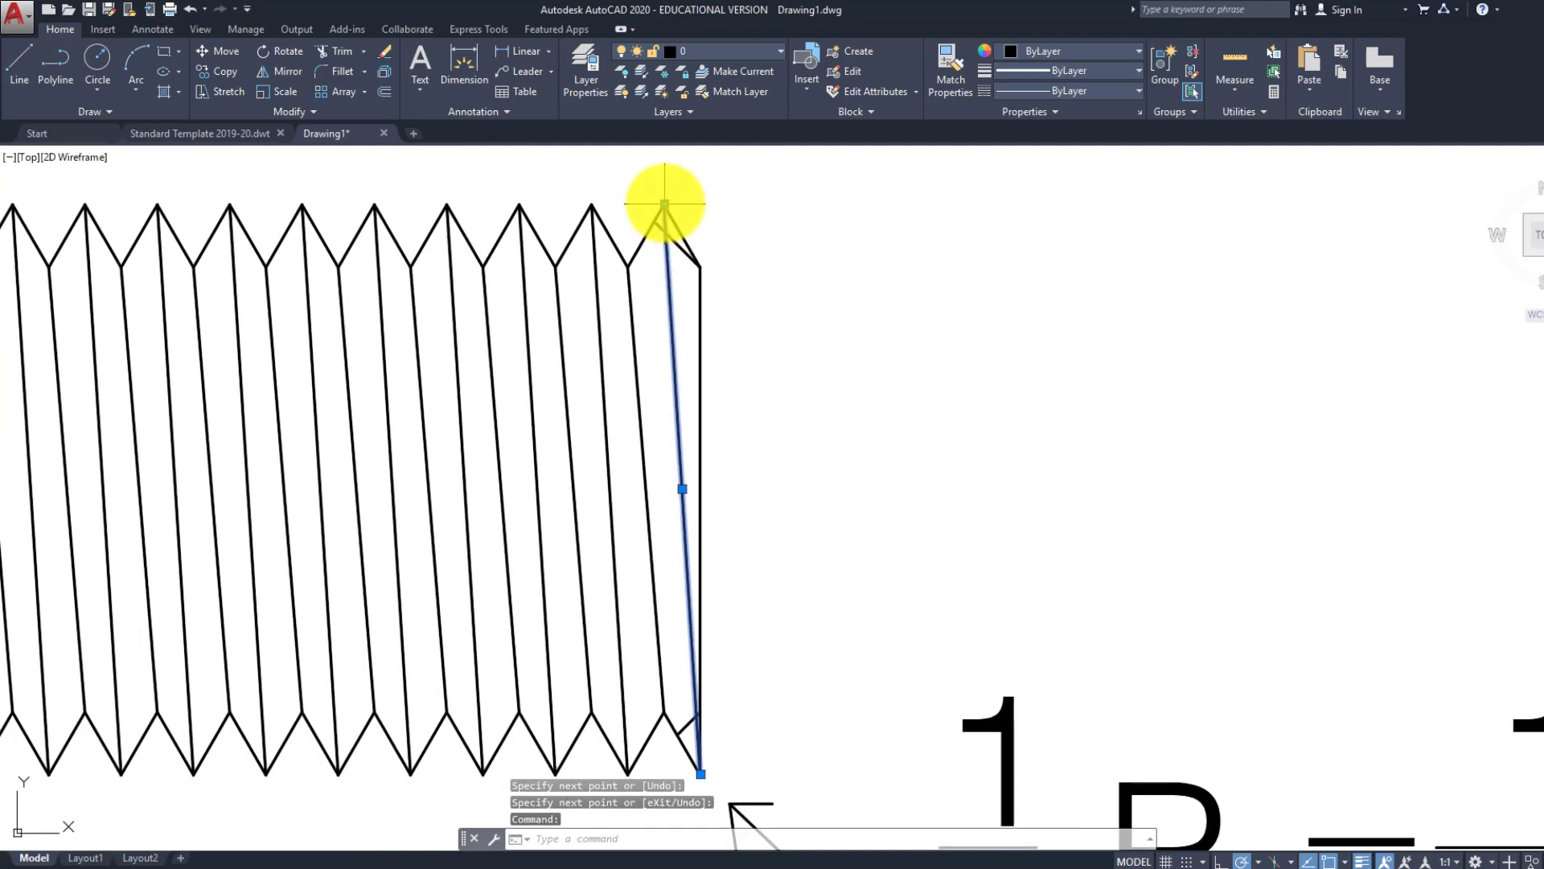
pyautogui.scroll(4, 664, 203)
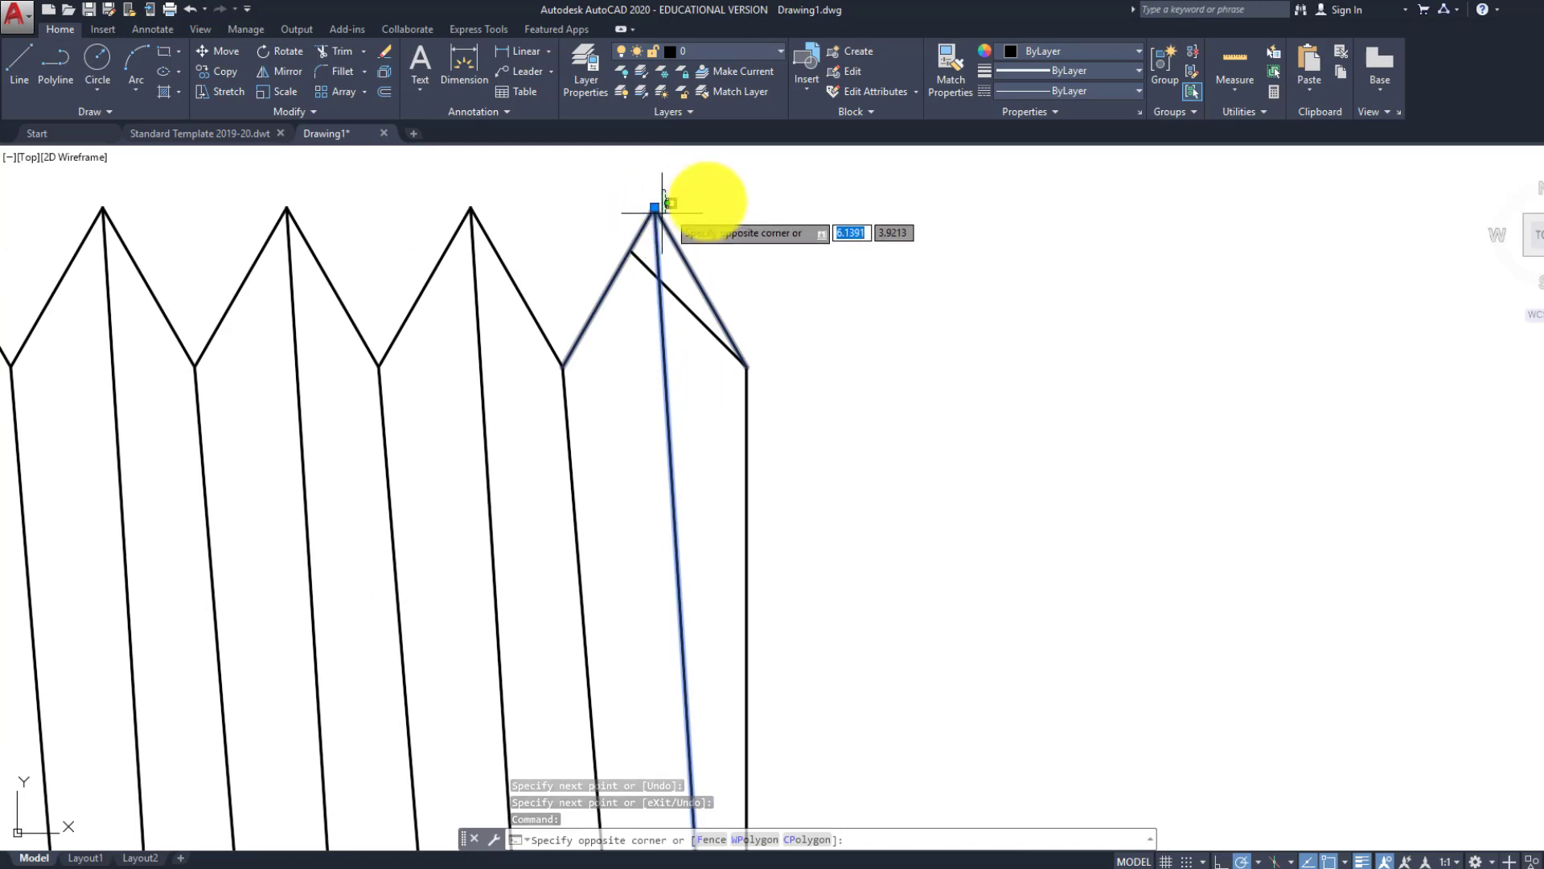
pyautogui.click(703, 207)
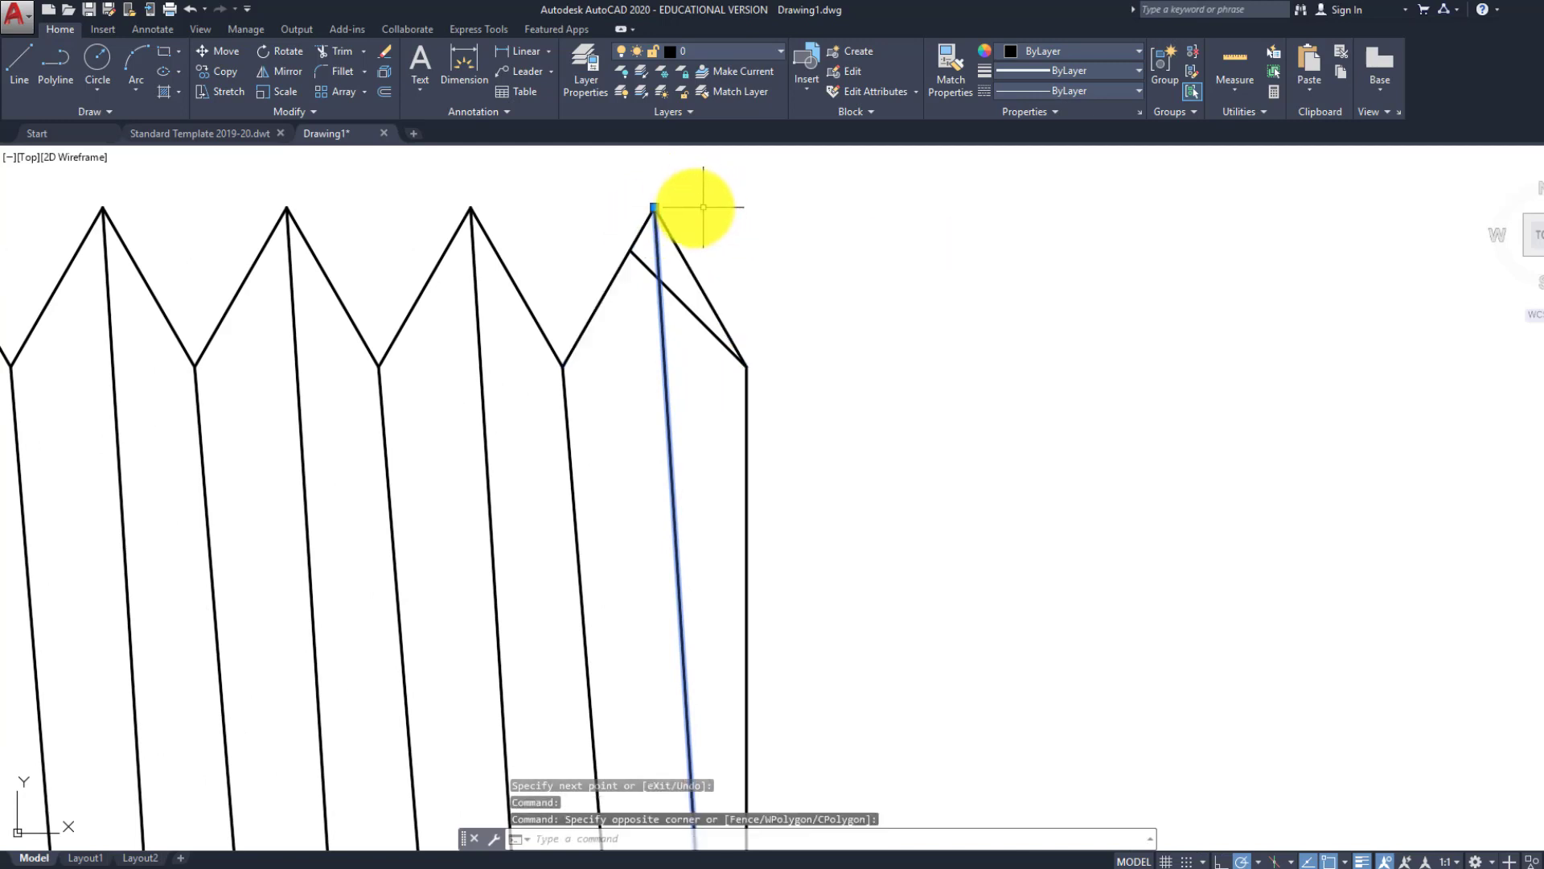
pyautogui.click(642, 219)
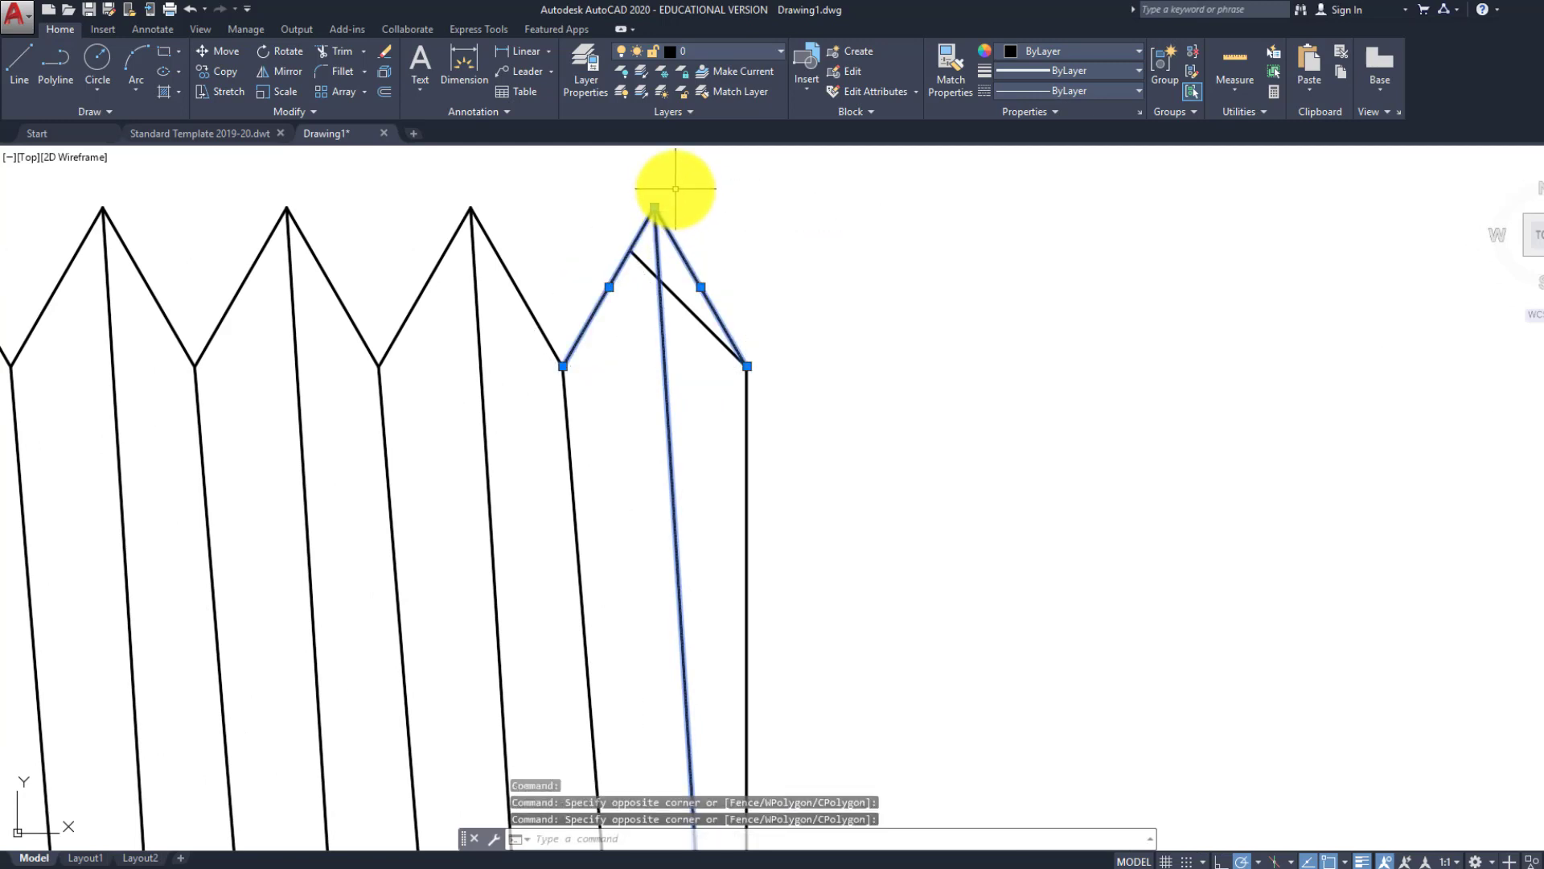
pyautogui.click(676, 189)
pyautogui.click(626, 236)
pyautogui.click(653, 208)
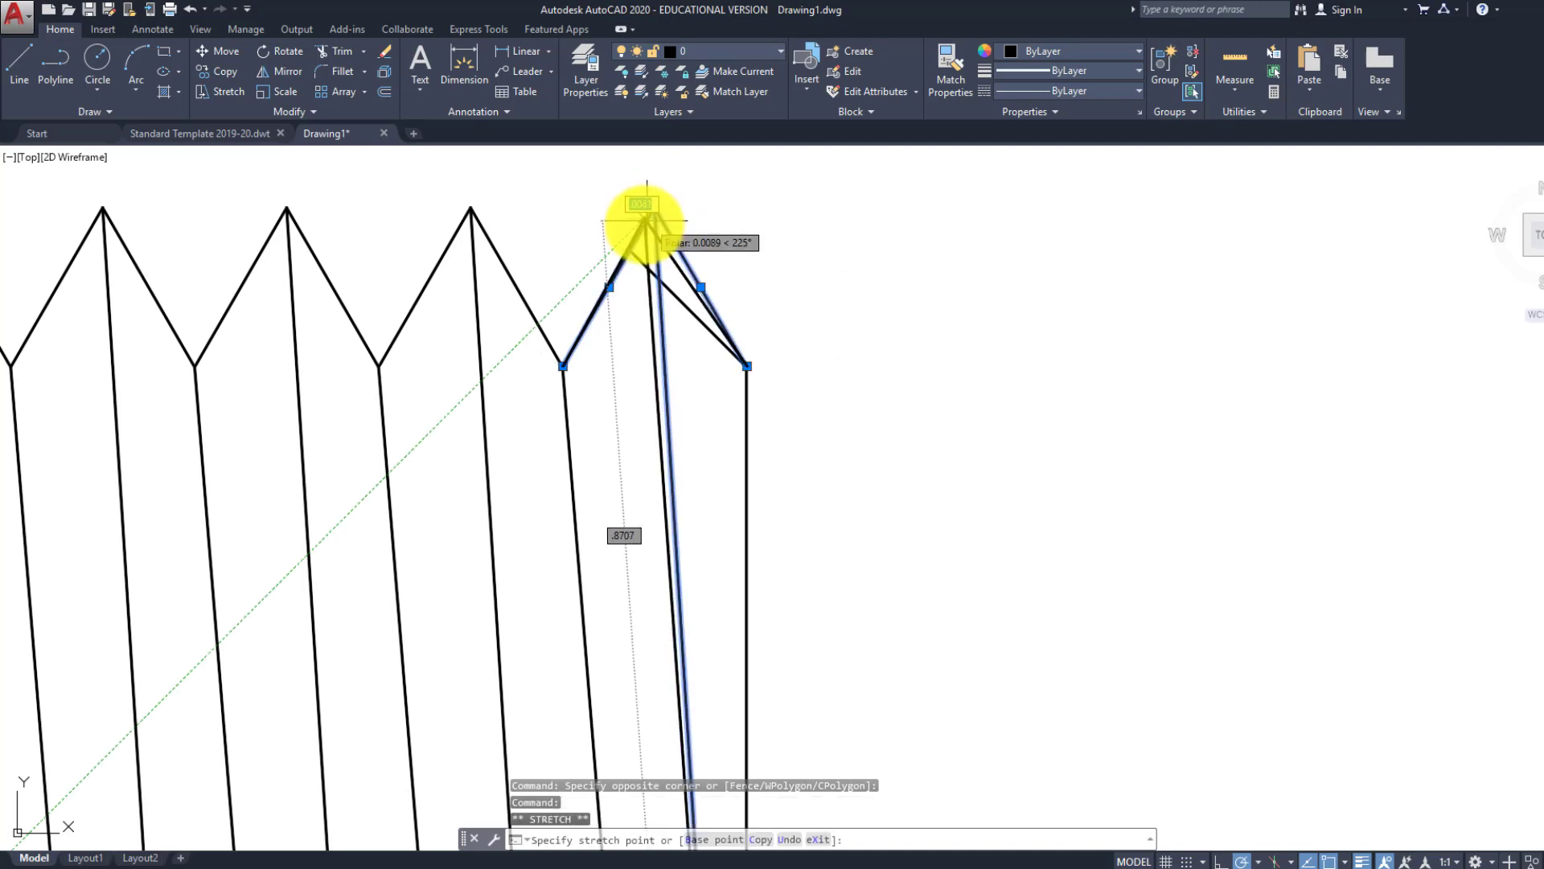
pyautogui.click(630, 248)
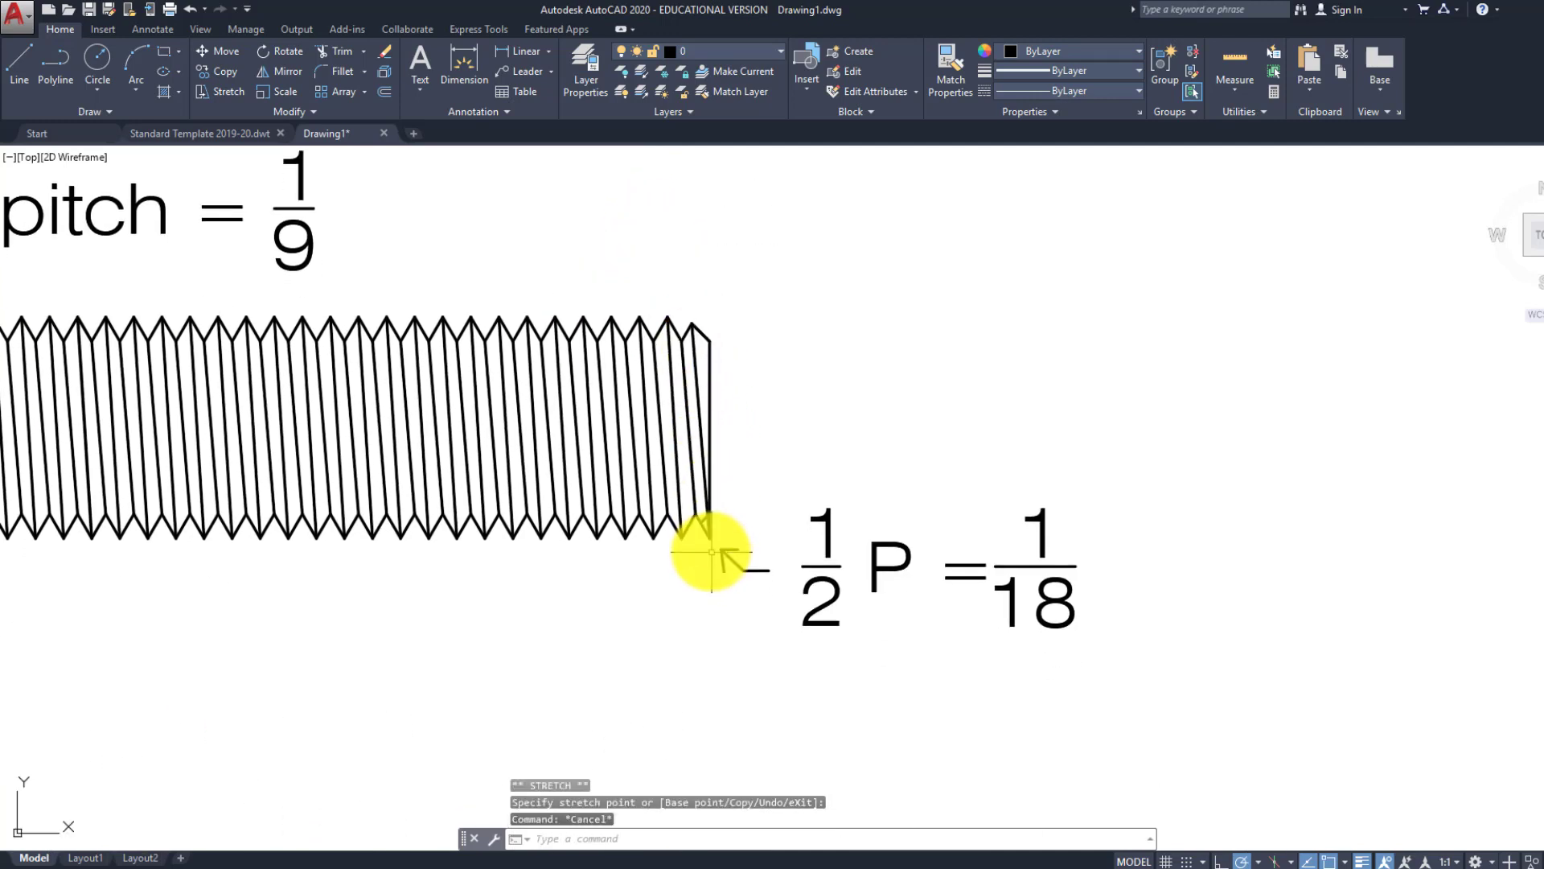
# Stretch the last bottom crest, with its flank and slanted line, to the point where the lower chamfer line meets the flank
pyautogui.scroll(6, 711, 551)
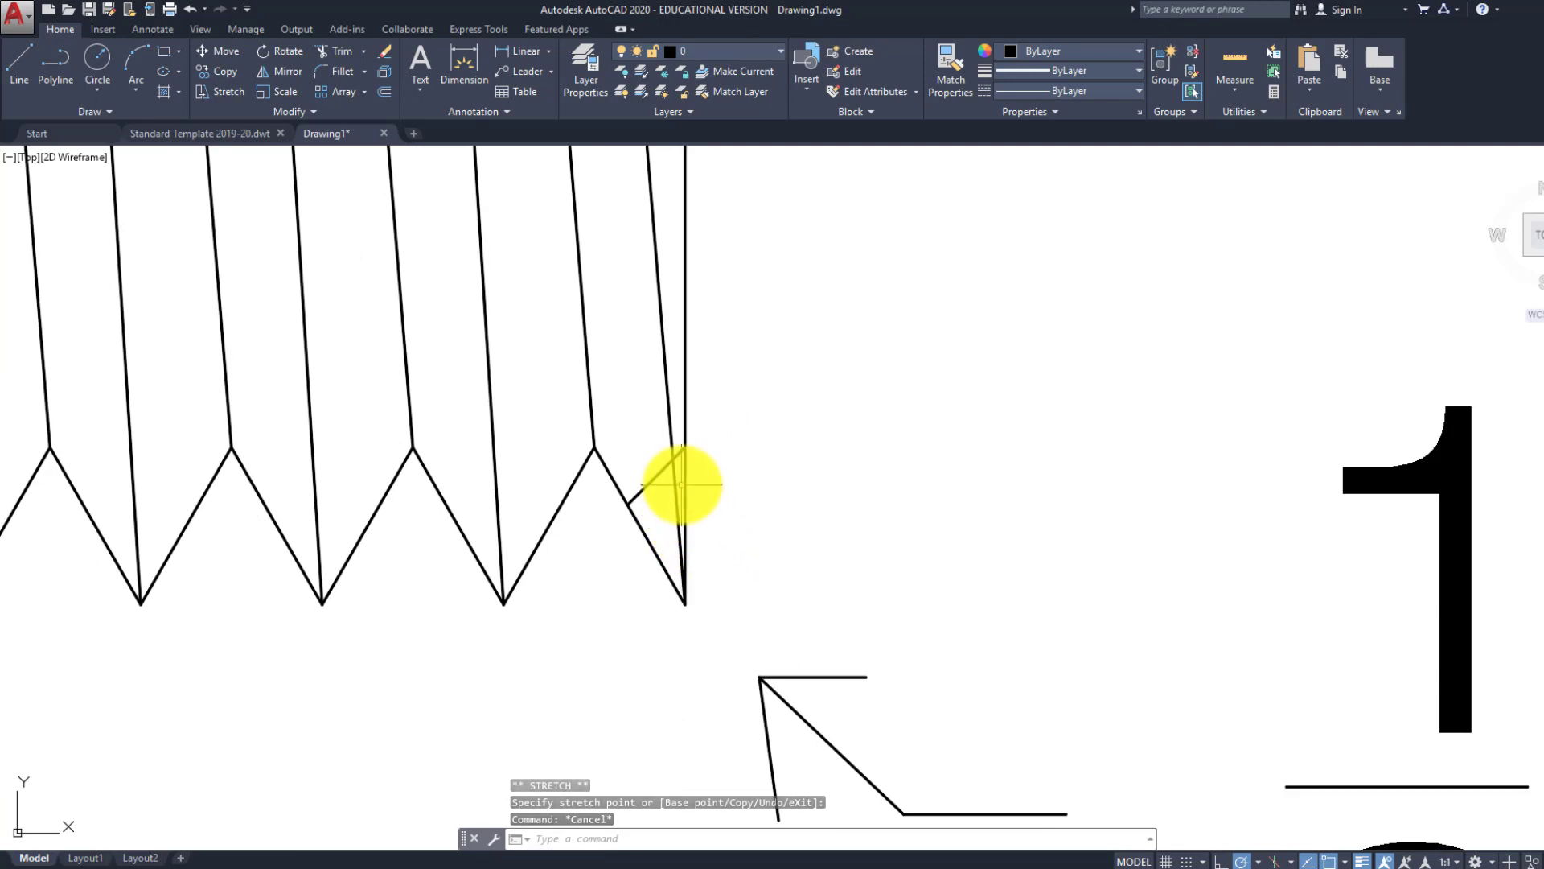
pyautogui.click(670, 495)
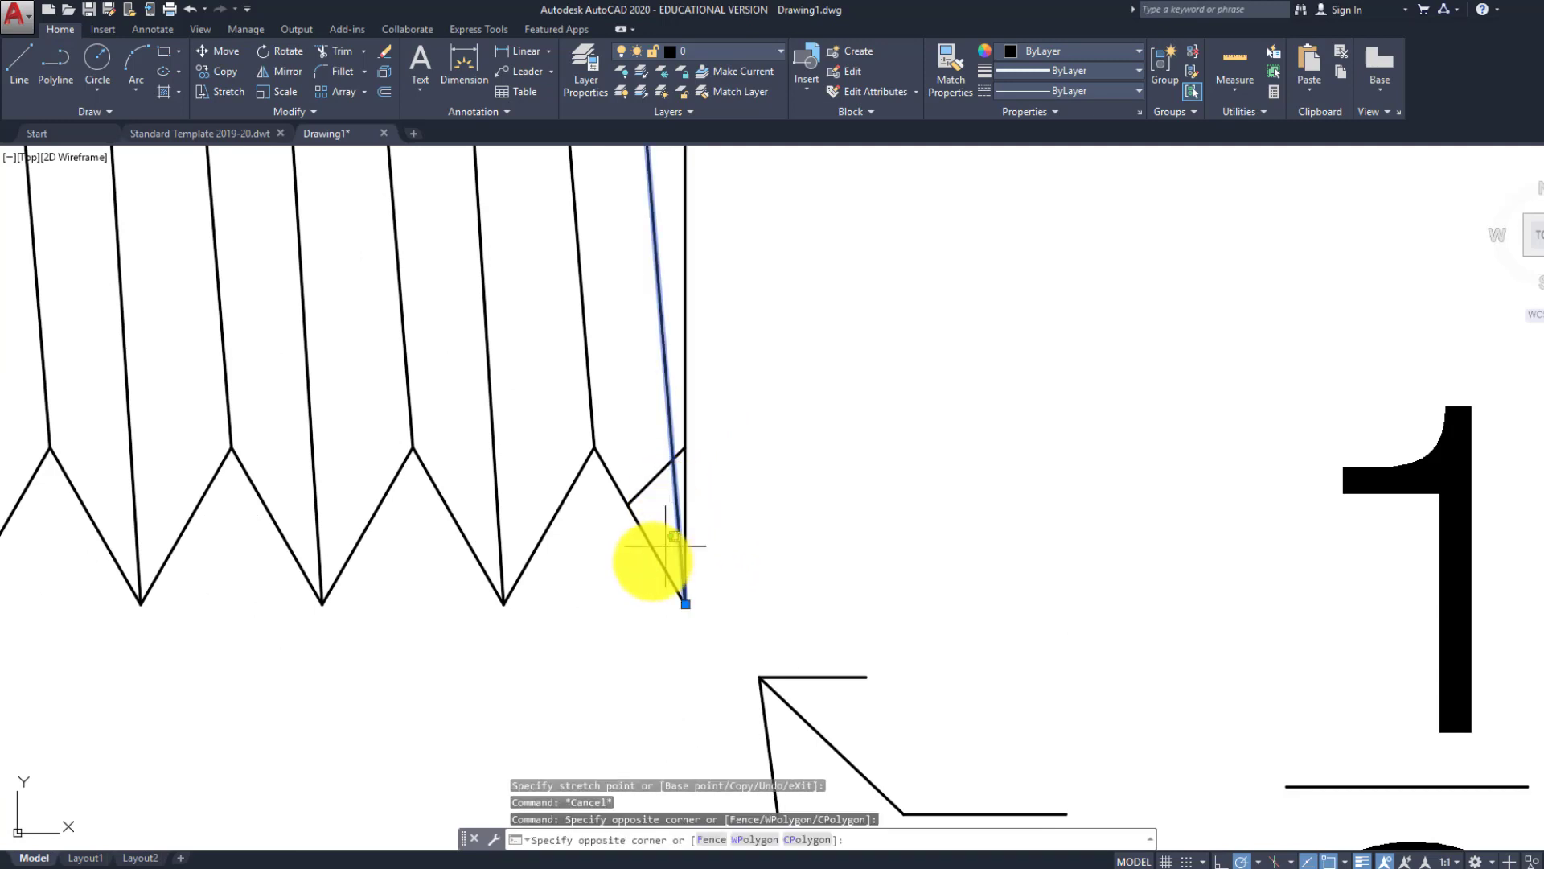
pyautogui.click(675, 600)
pyautogui.click(685, 603)
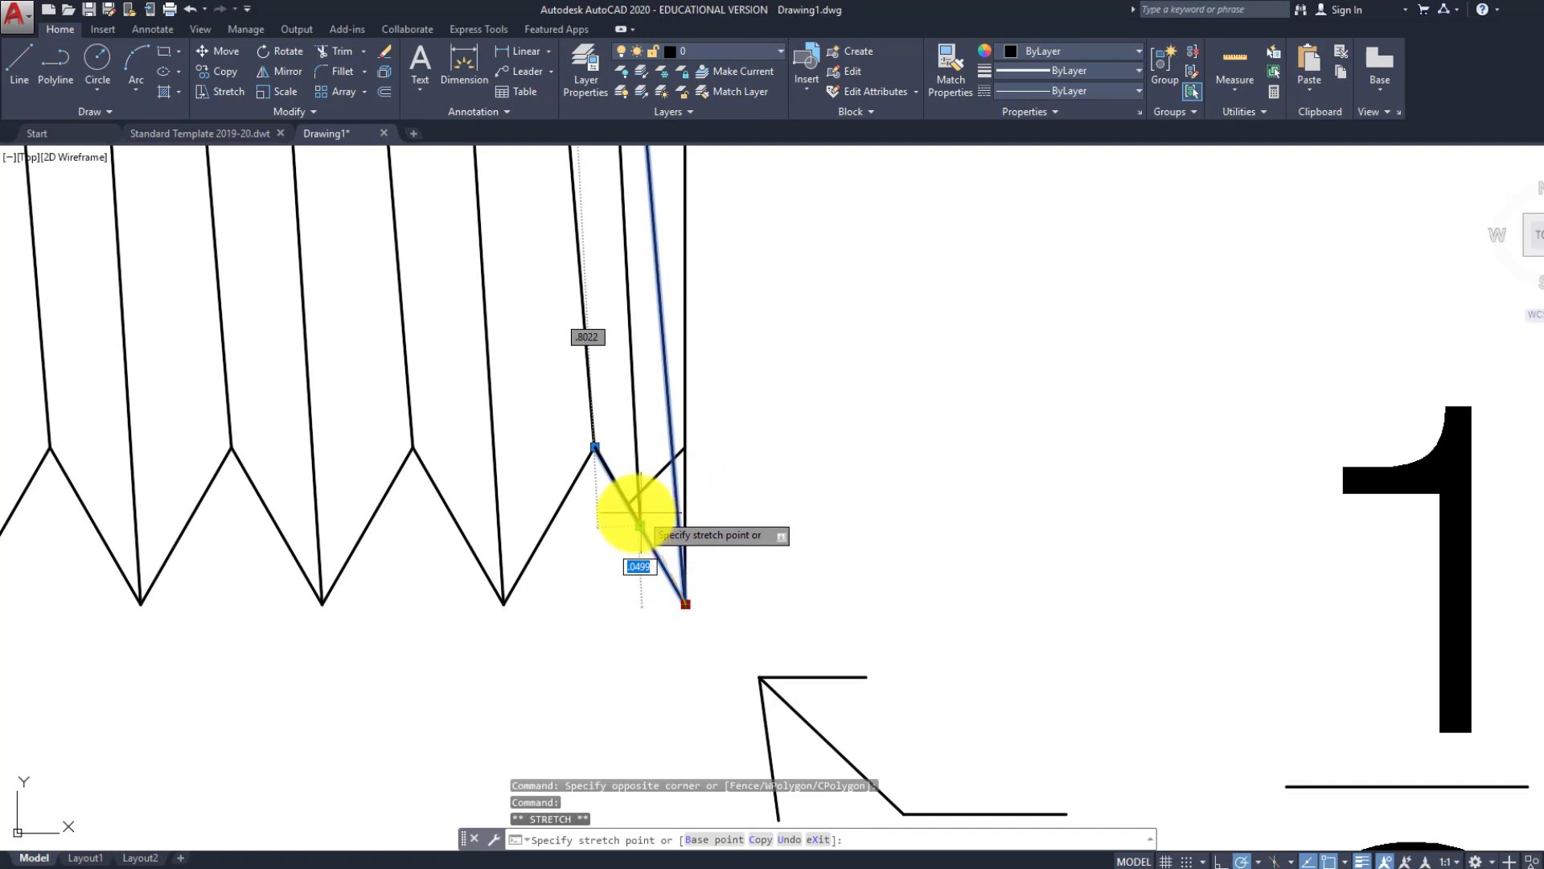
pyautogui.click(628, 505)
pyautogui.press('Escape')
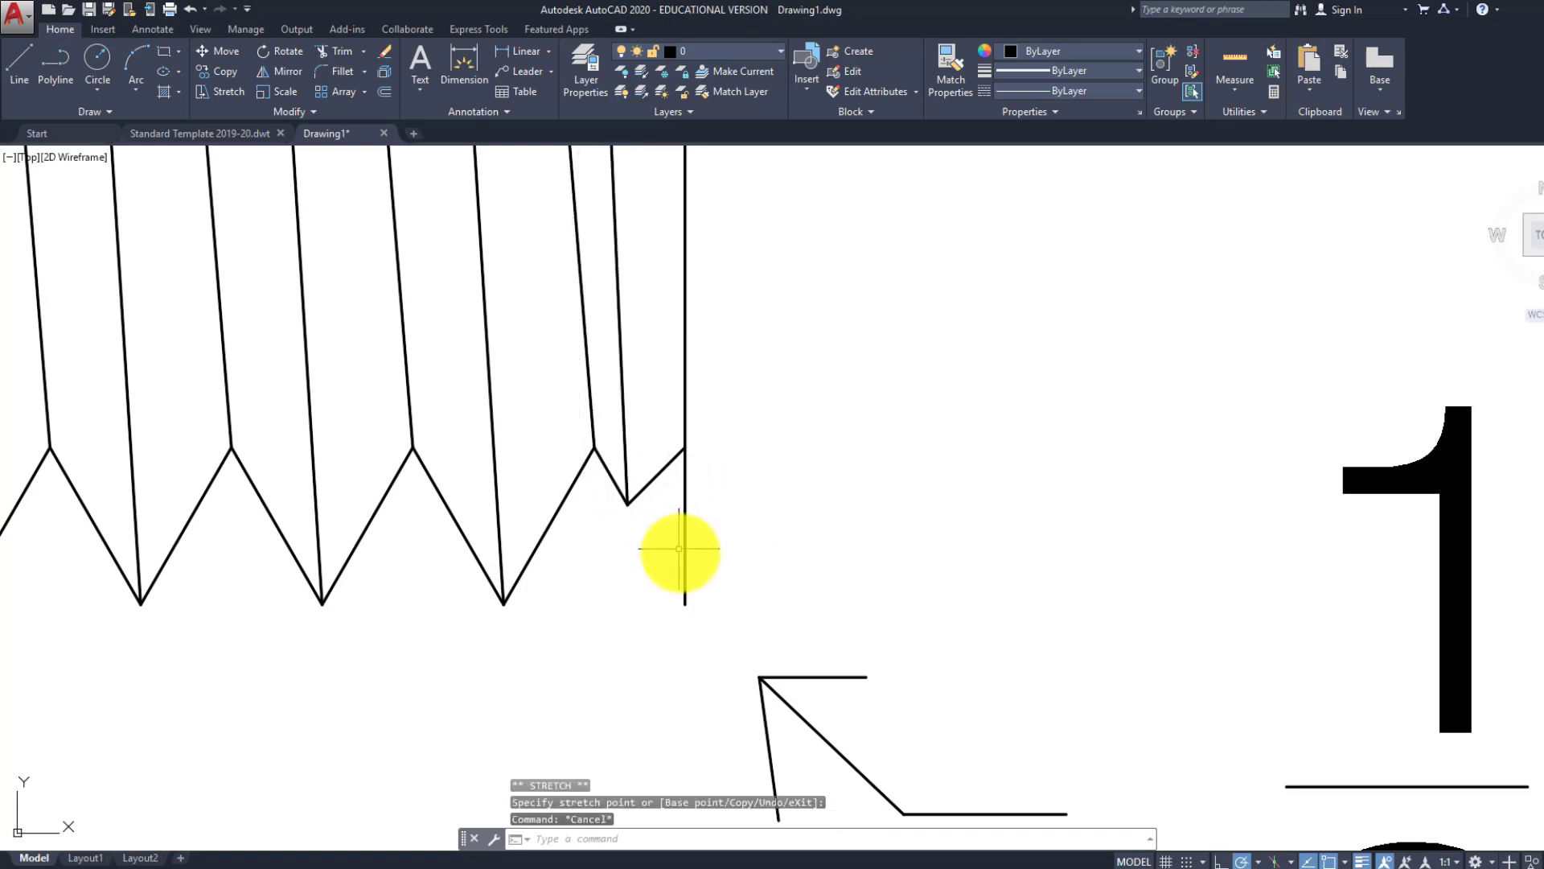
# Shorten the right end line by stretching its bottom endpoint up to the lower chamfer line's outer end
pyautogui.click(686, 603)
pyautogui.click(684, 448)
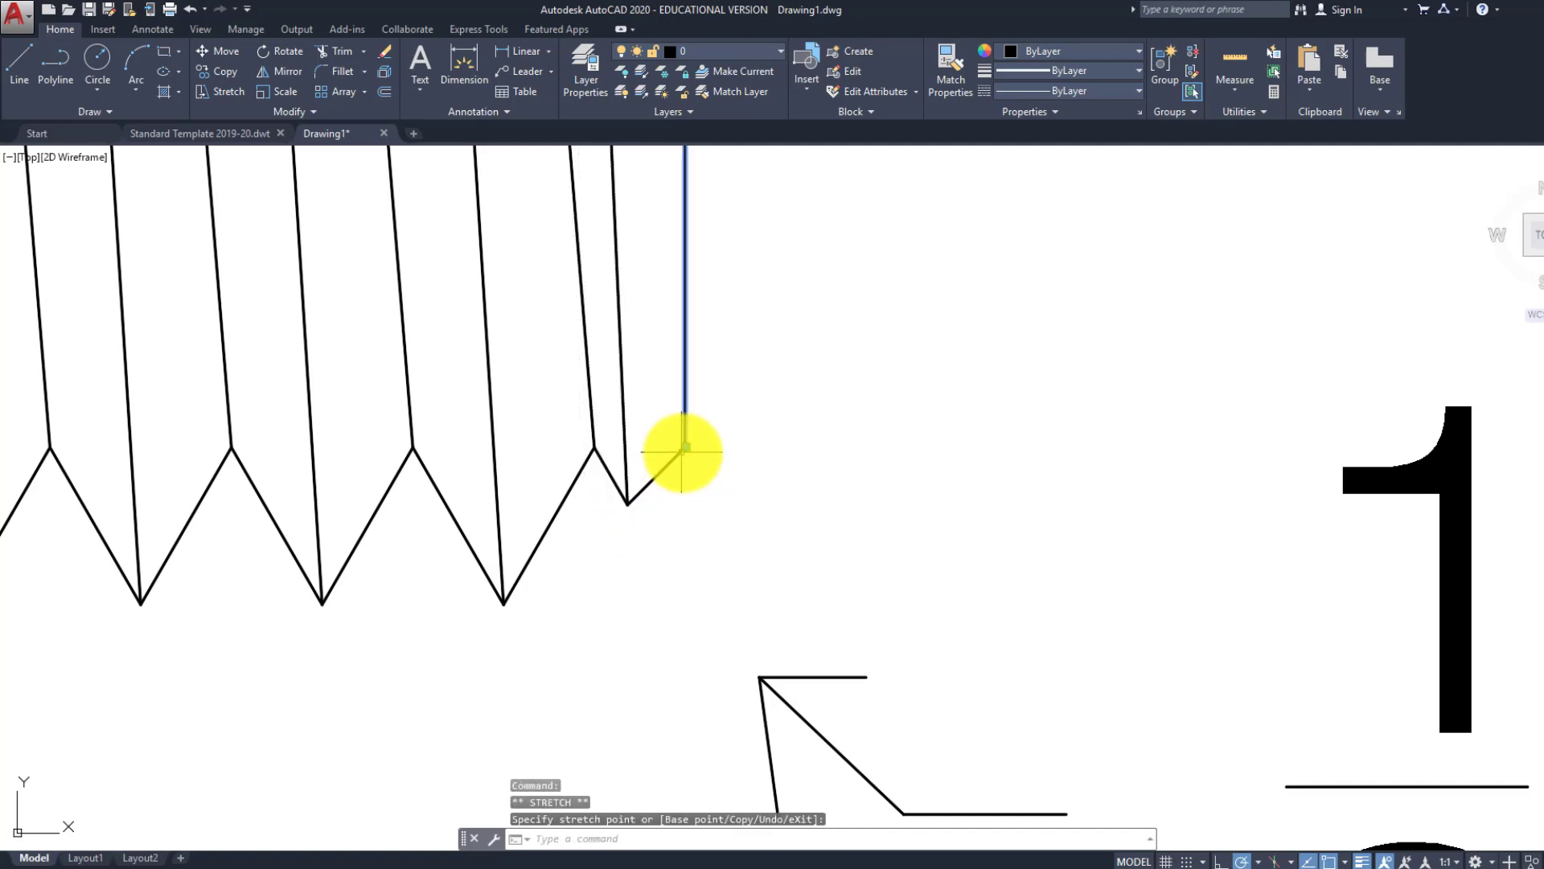
pyautogui.press('Escape')
# Examine the whole thread from the chamfered right end to the left end, along with its designation and pitch notes
pyautogui.scroll(-6, 719, 460)
pyautogui.moveTo(756, 418); pyautogui.dragTo(788, 481, button='middle')
pyautogui.scroll(-2, 889, 483)
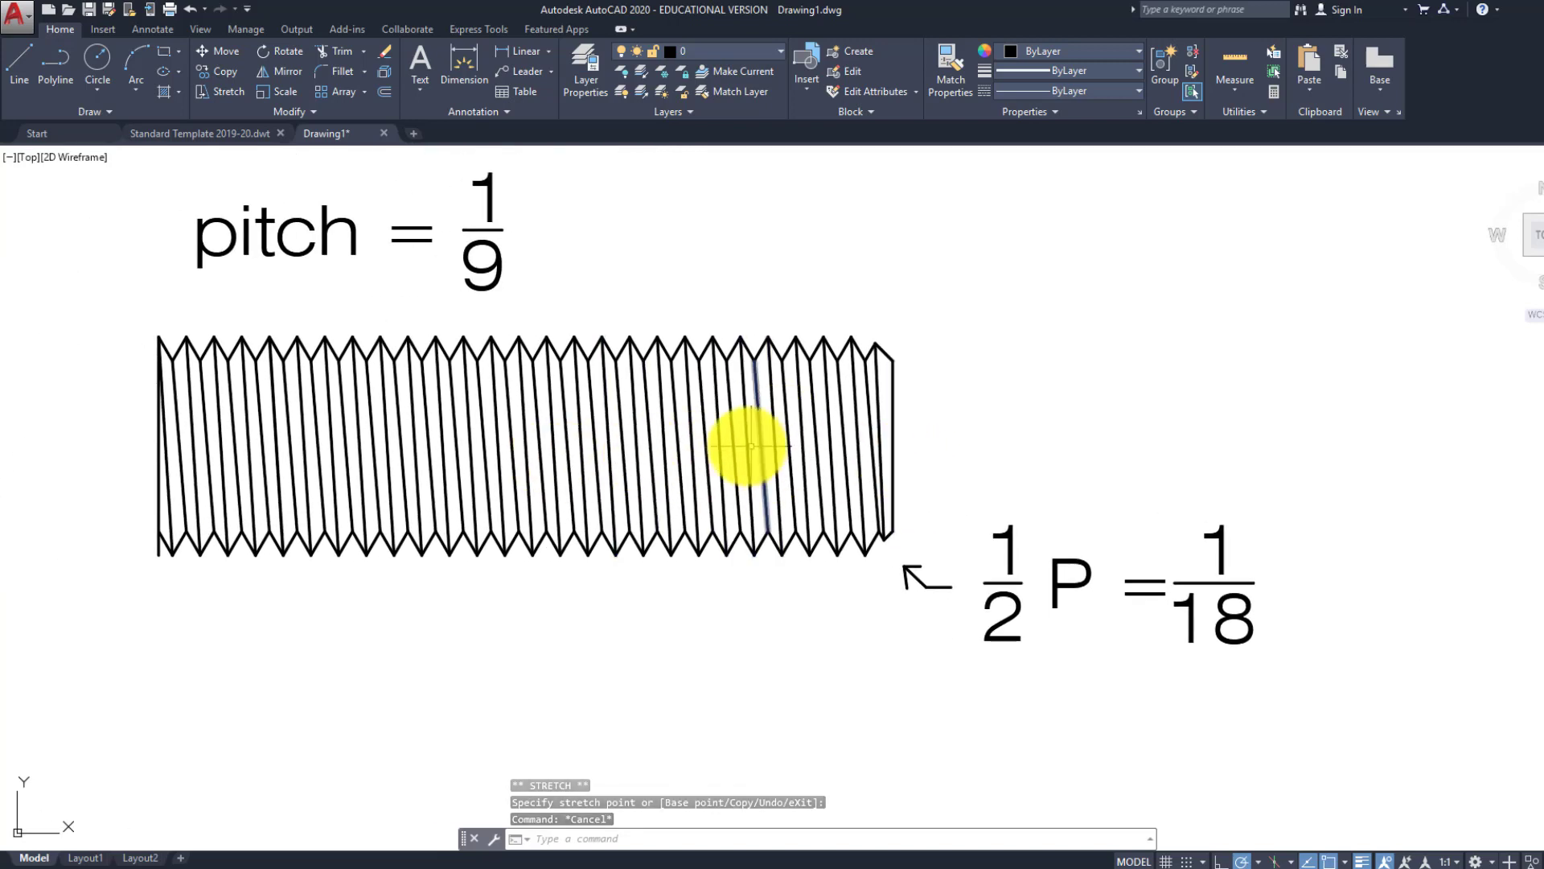
pyautogui.moveTo(752, 444); pyautogui.dragTo(631, 545, button='middle')
pyautogui.scroll(-2, 609, 225)
pyautogui.moveTo(608, 227); pyautogui.dragTo(624, 258, button='middle')
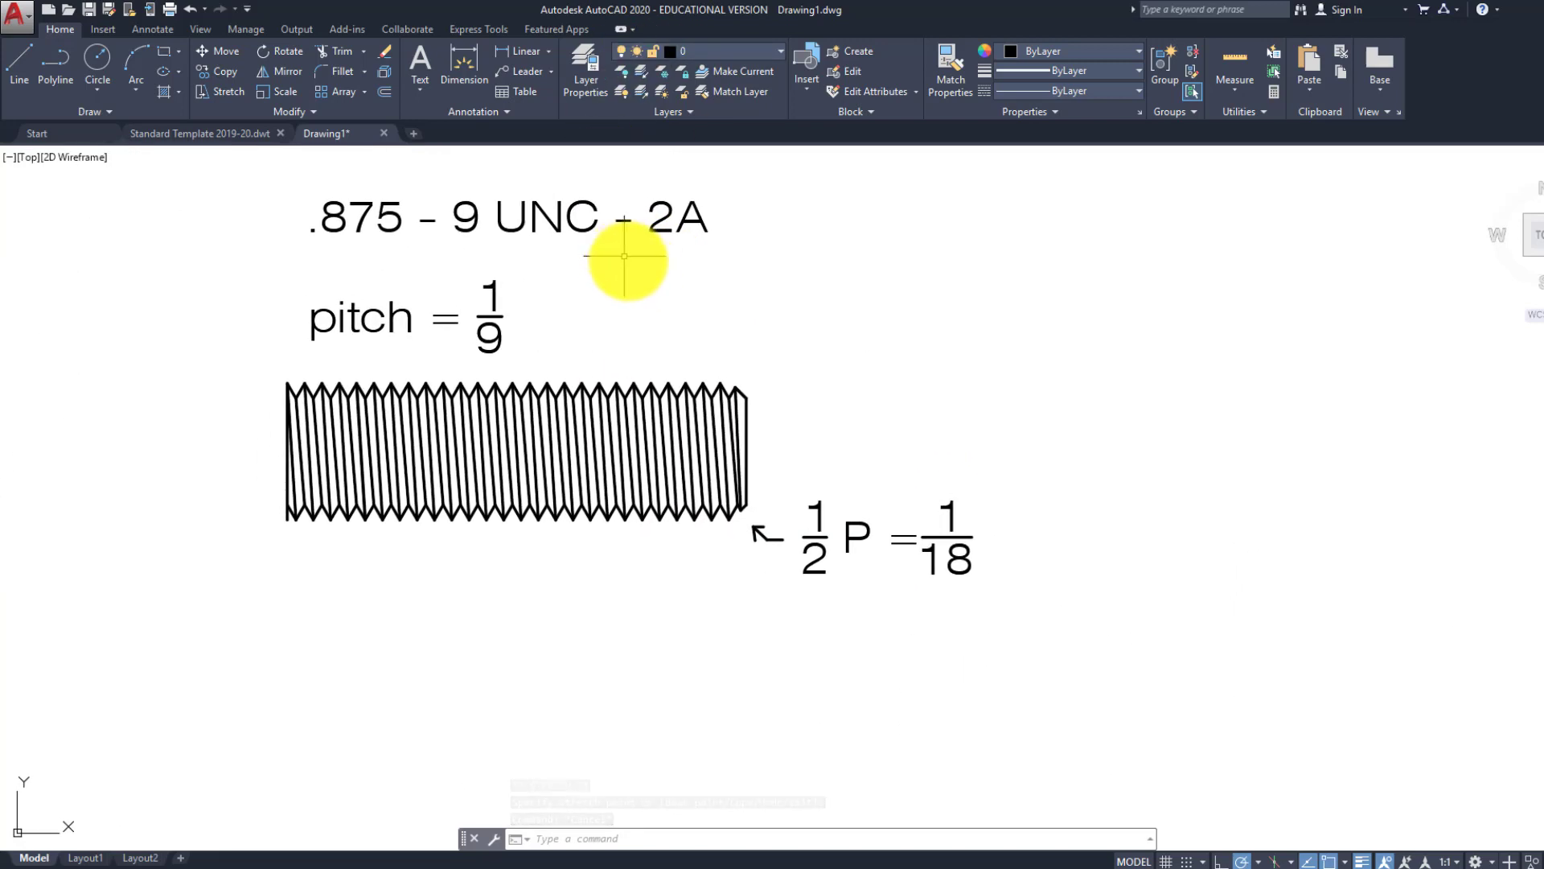
pyautogui.scroll(2, 611, 407)
pyautogui.moveTo(627, 386); pyautogui.dragTo(643, 414, button='middle')
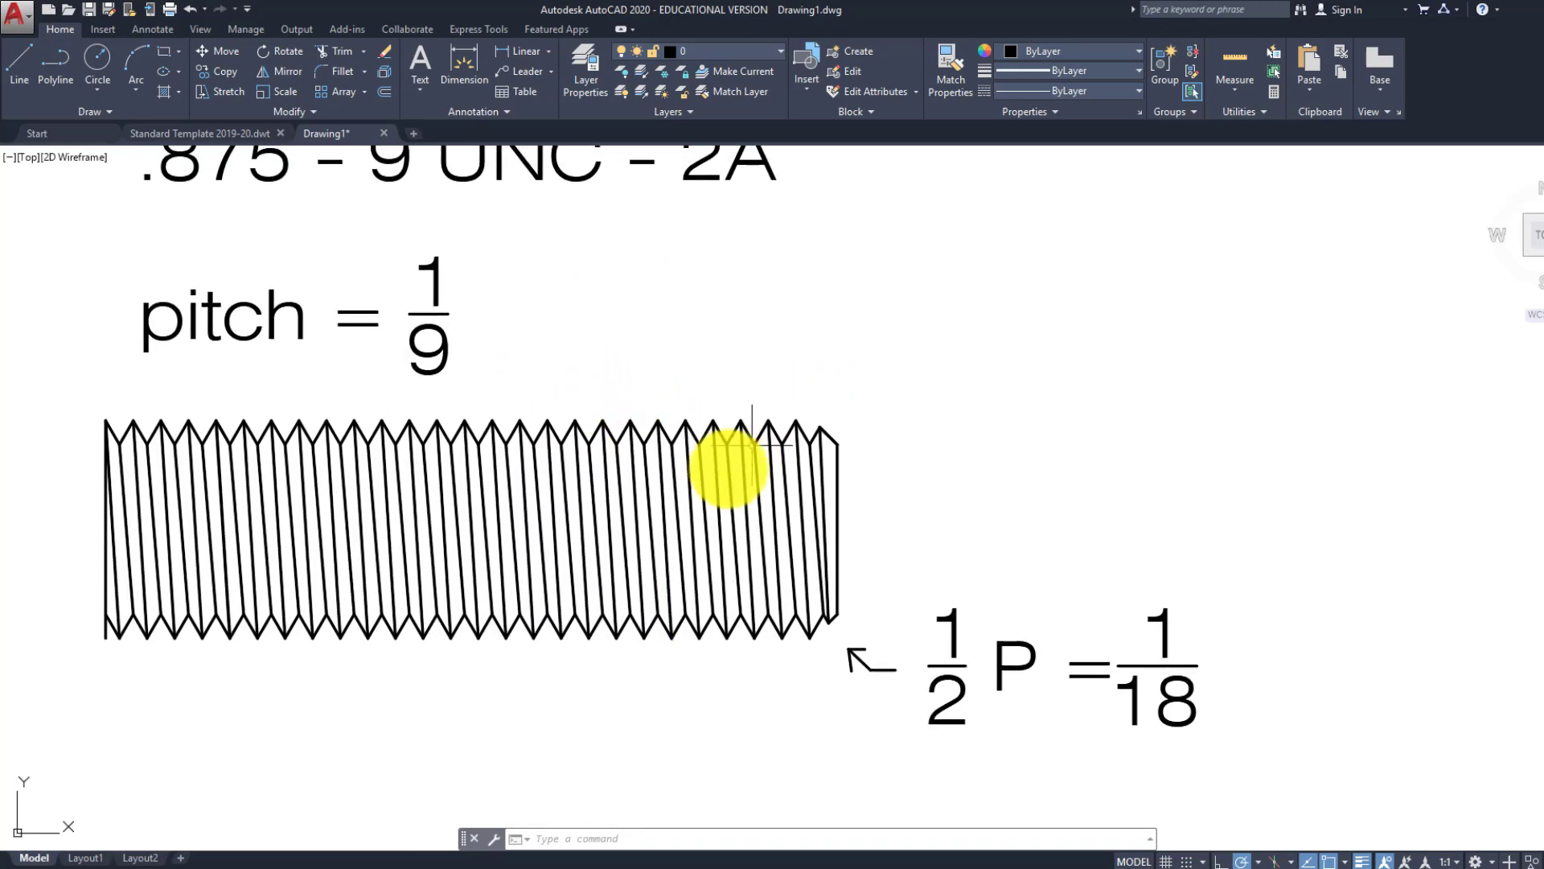
pyautogui.moveTo(171, 536); pyautogui.dragTo(317, 493, button='middle')
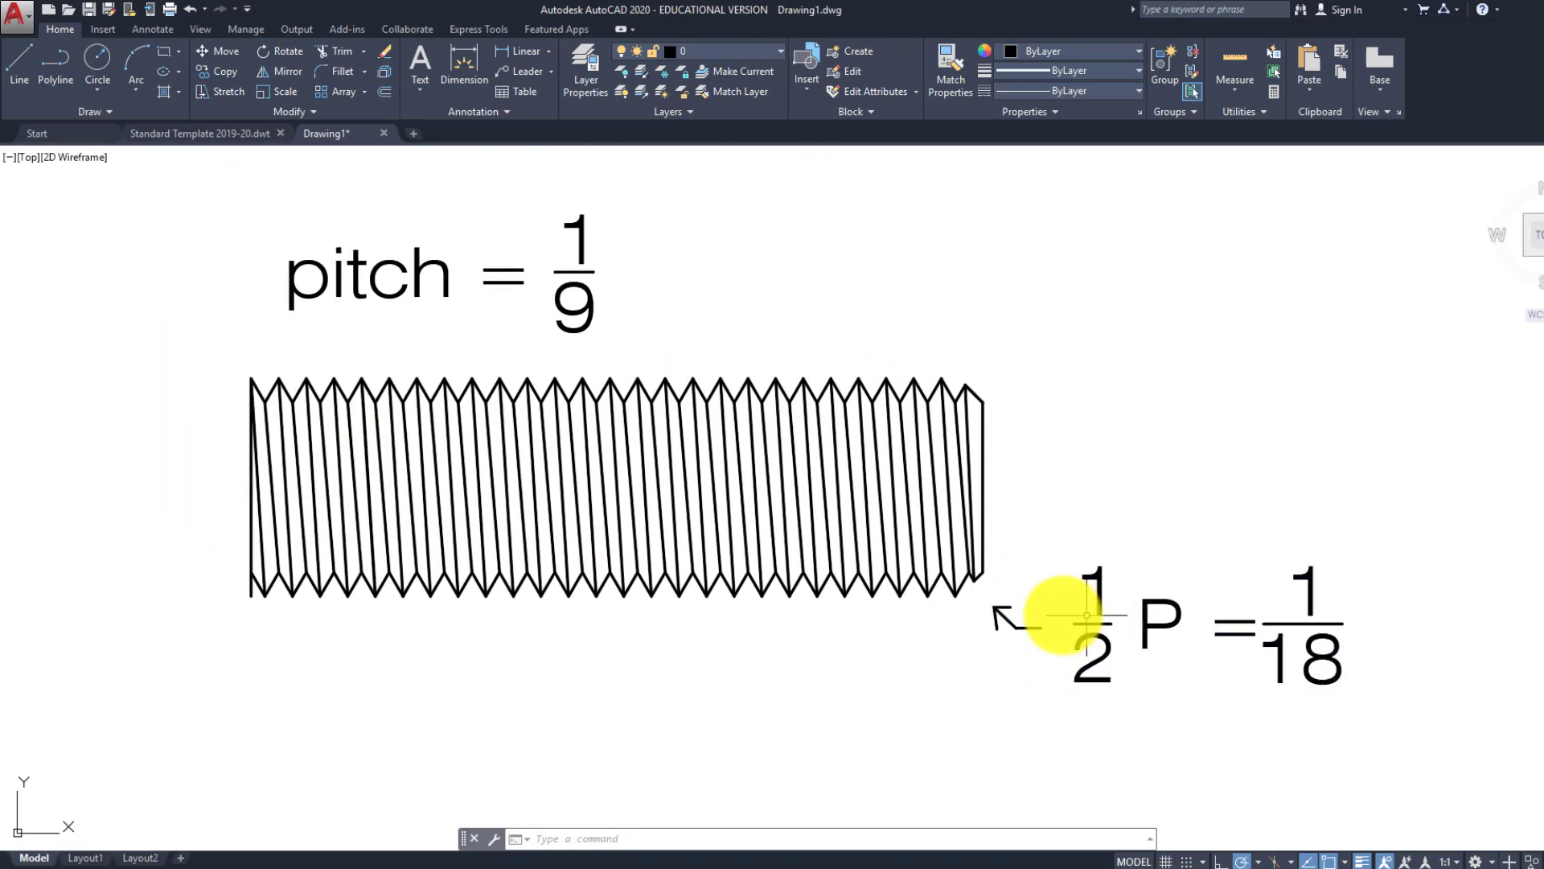
pyautogui.moveTo(1034, 620); pyautogui.dragTo(934, 628, button='middle')
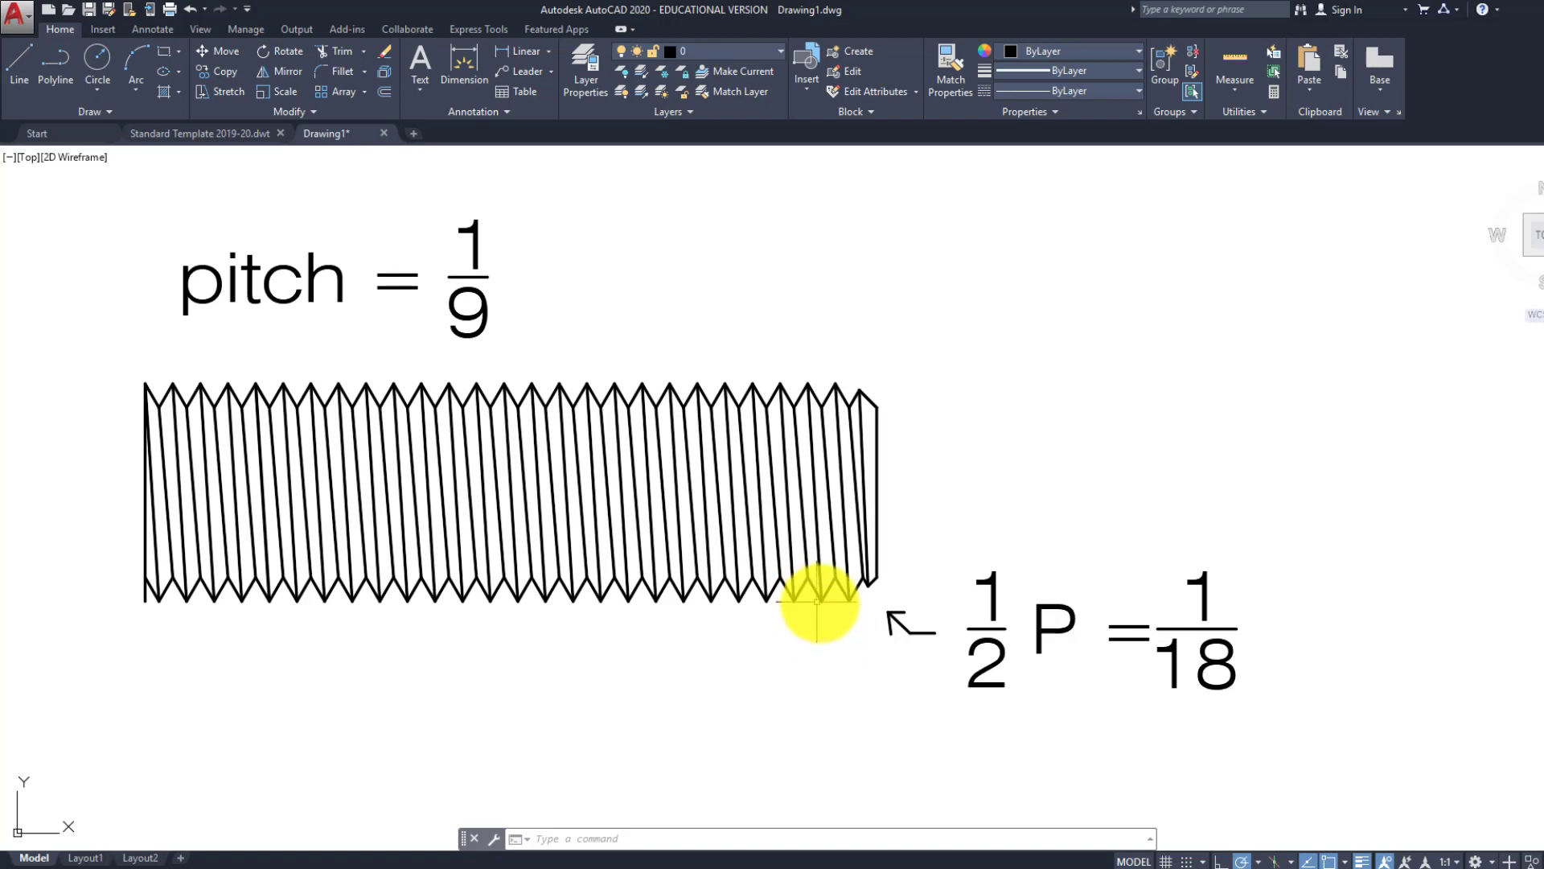
pyautogui.moveTo(150, 418); pyautogui.dragTo(354, 434, button='middle')
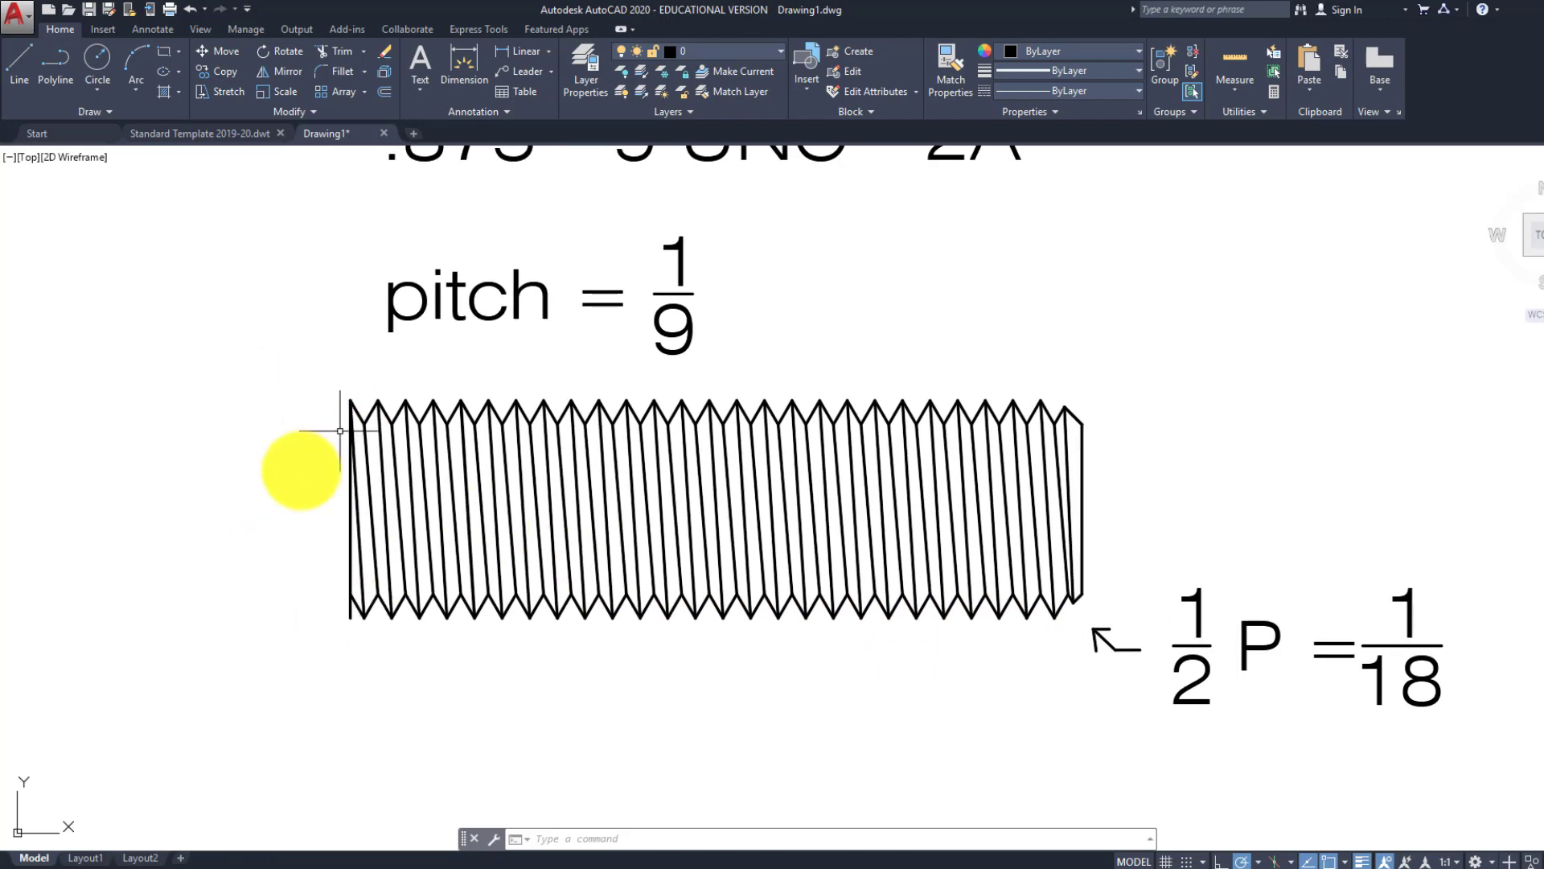
pyautogui.moveTo(606, 573); pyautogui.dragTo(467, 560, button='middle')
# Erase the 1/2 P = 1/18 note and its leader arrow below the thread's right end
pyautogui.click(1350, 718)
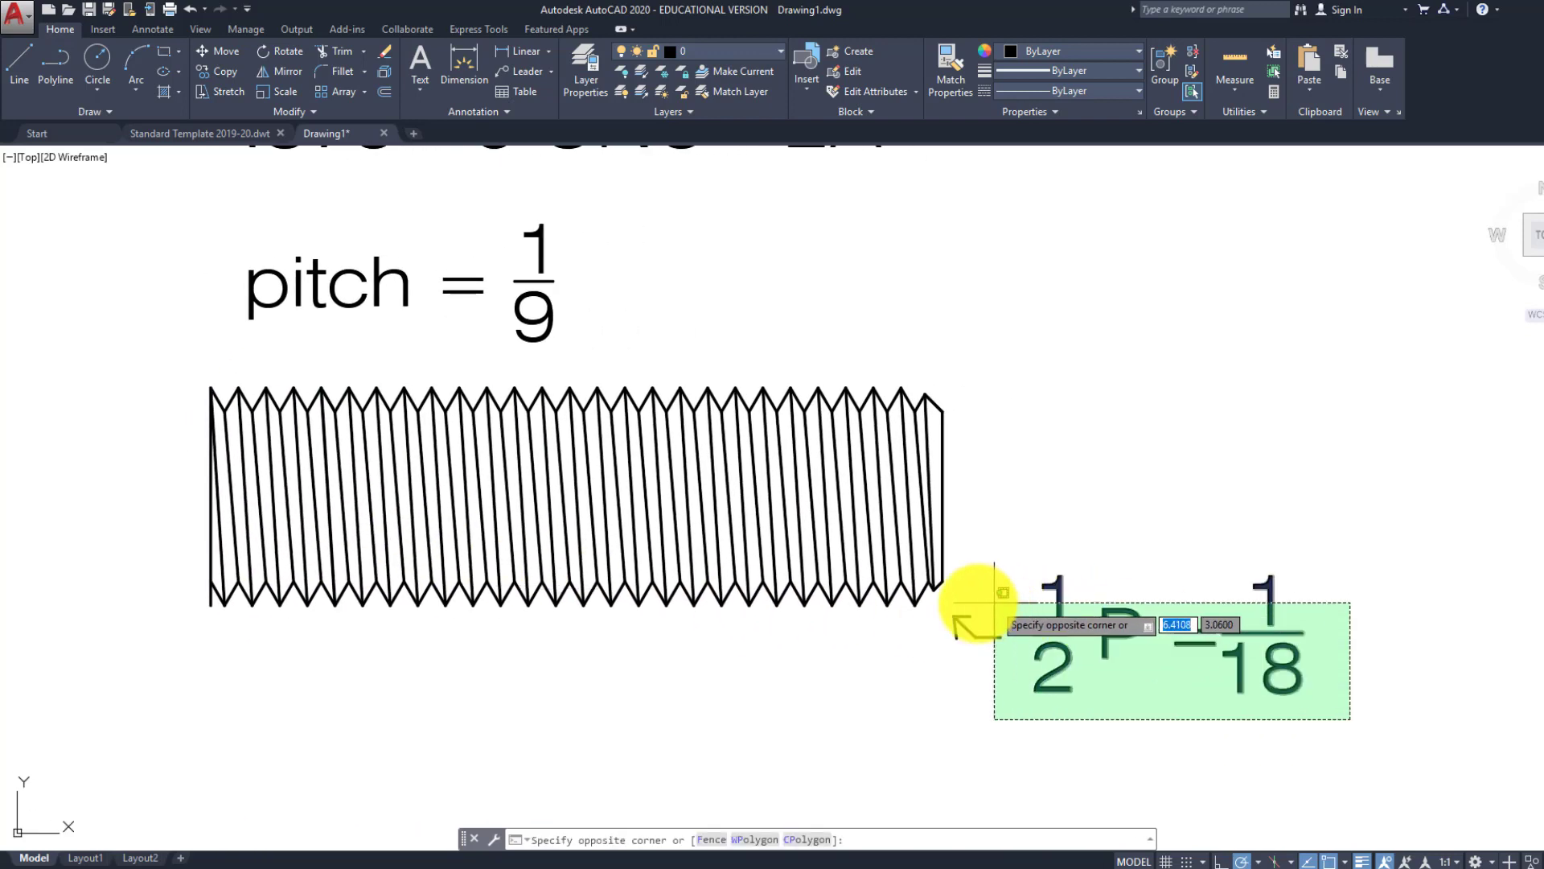
pyautogui.click(962, 579)
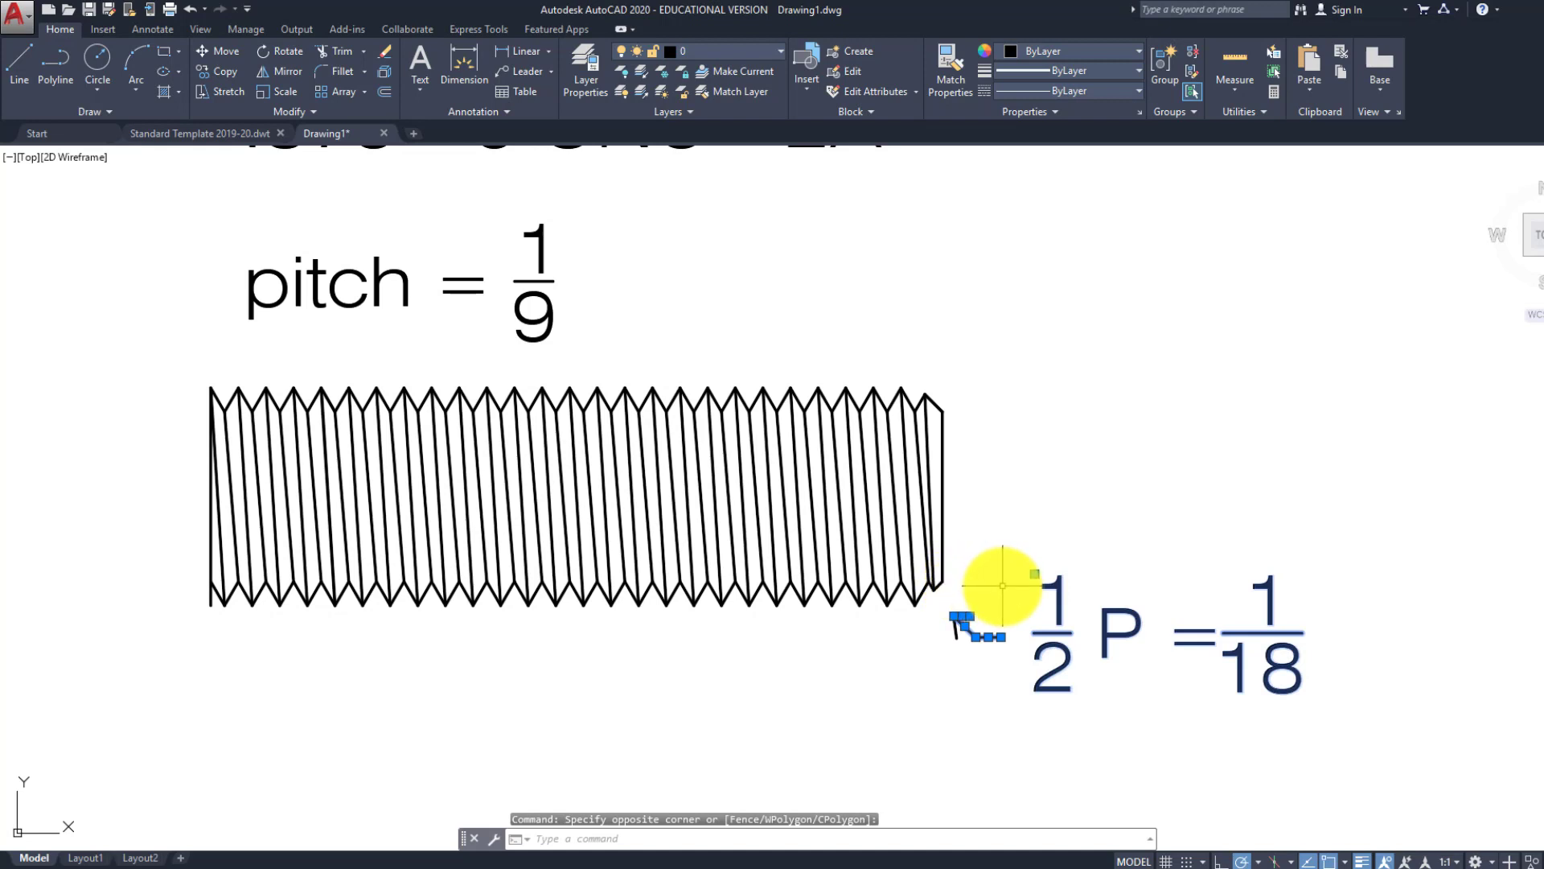
pyautogui.press('Delete')
pyautogui.moveTo(948, 534); pyautogui.dragTo(1006, 618, button='middle')
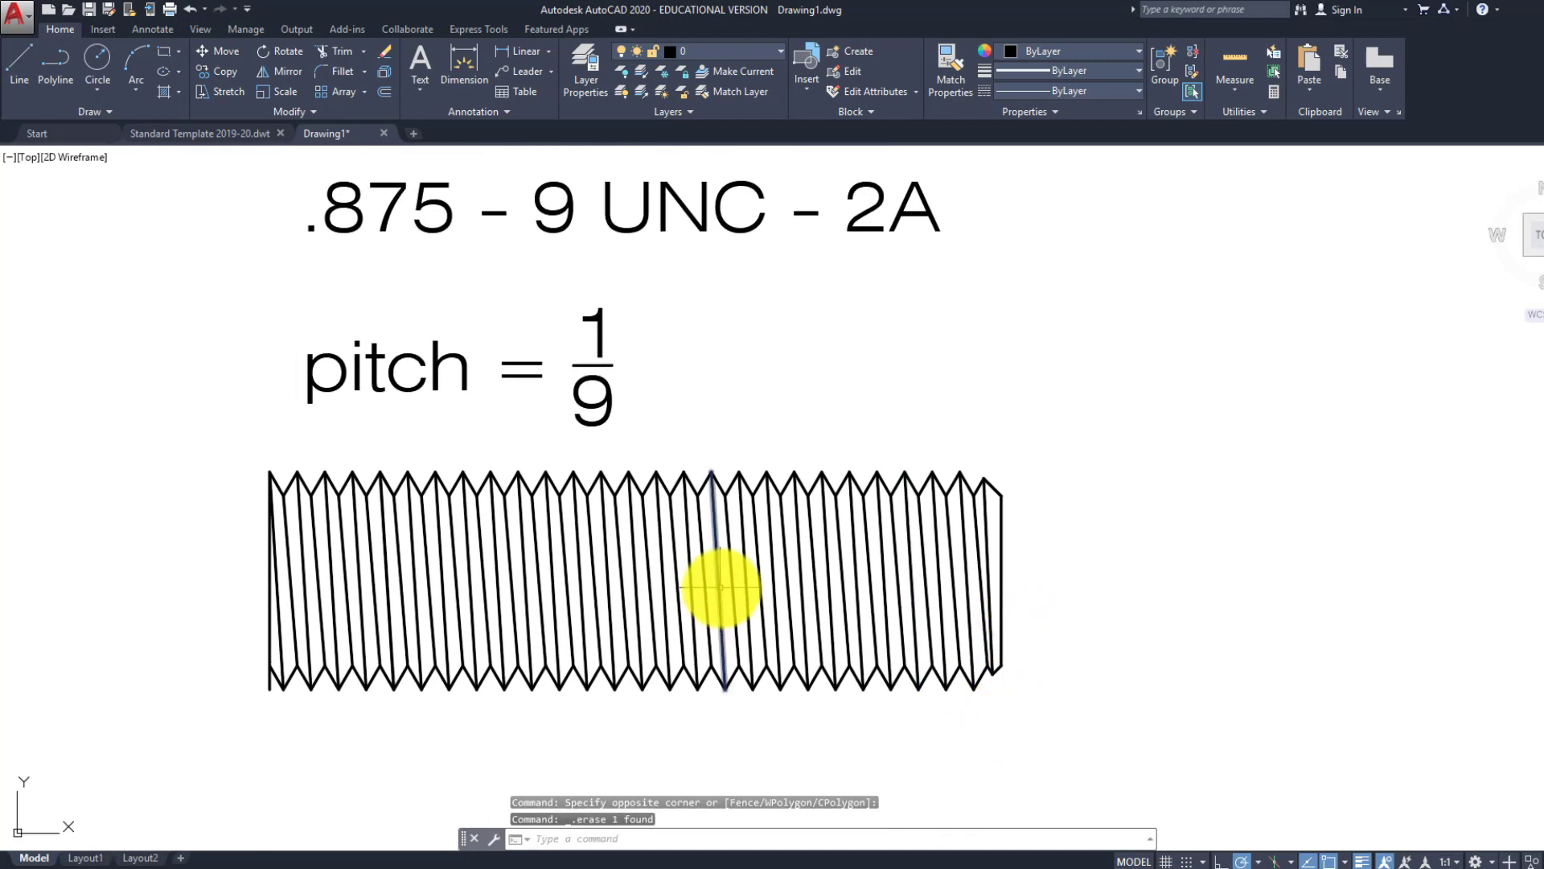
# Draw a .5 wide rectangular box of three lines onto the thread's left end line, spanning the full crest height
pyautogui.scroll(-2, 722, 588)
pyautogui.scroll(2, 769, 427)
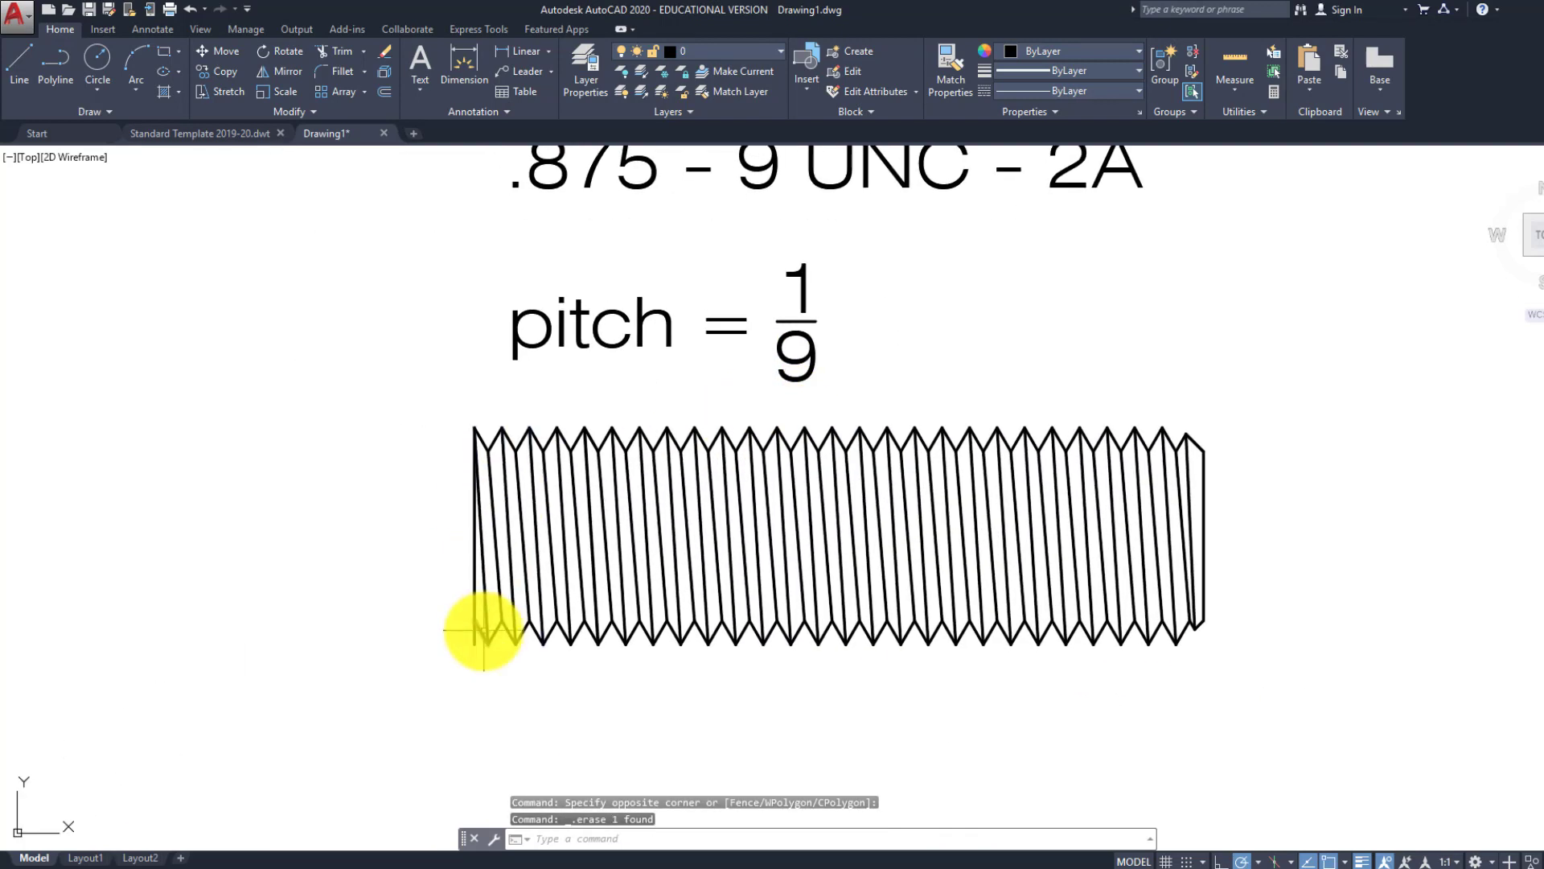
pyautogui.scroll(2, 483, 631)
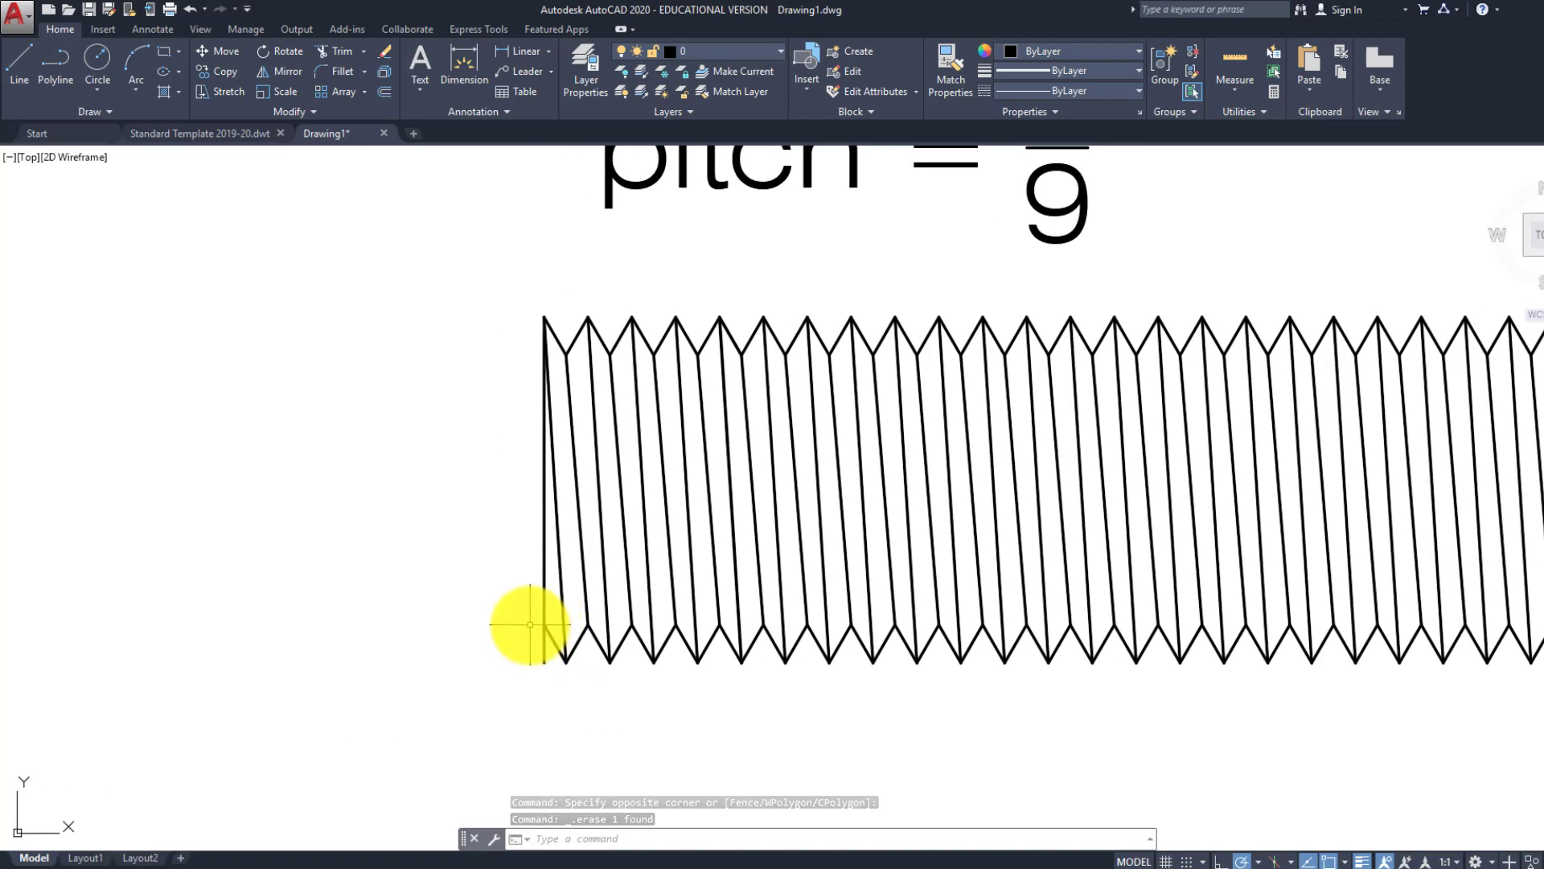
pyautogui.write('l')
pyautogui.press('Return')
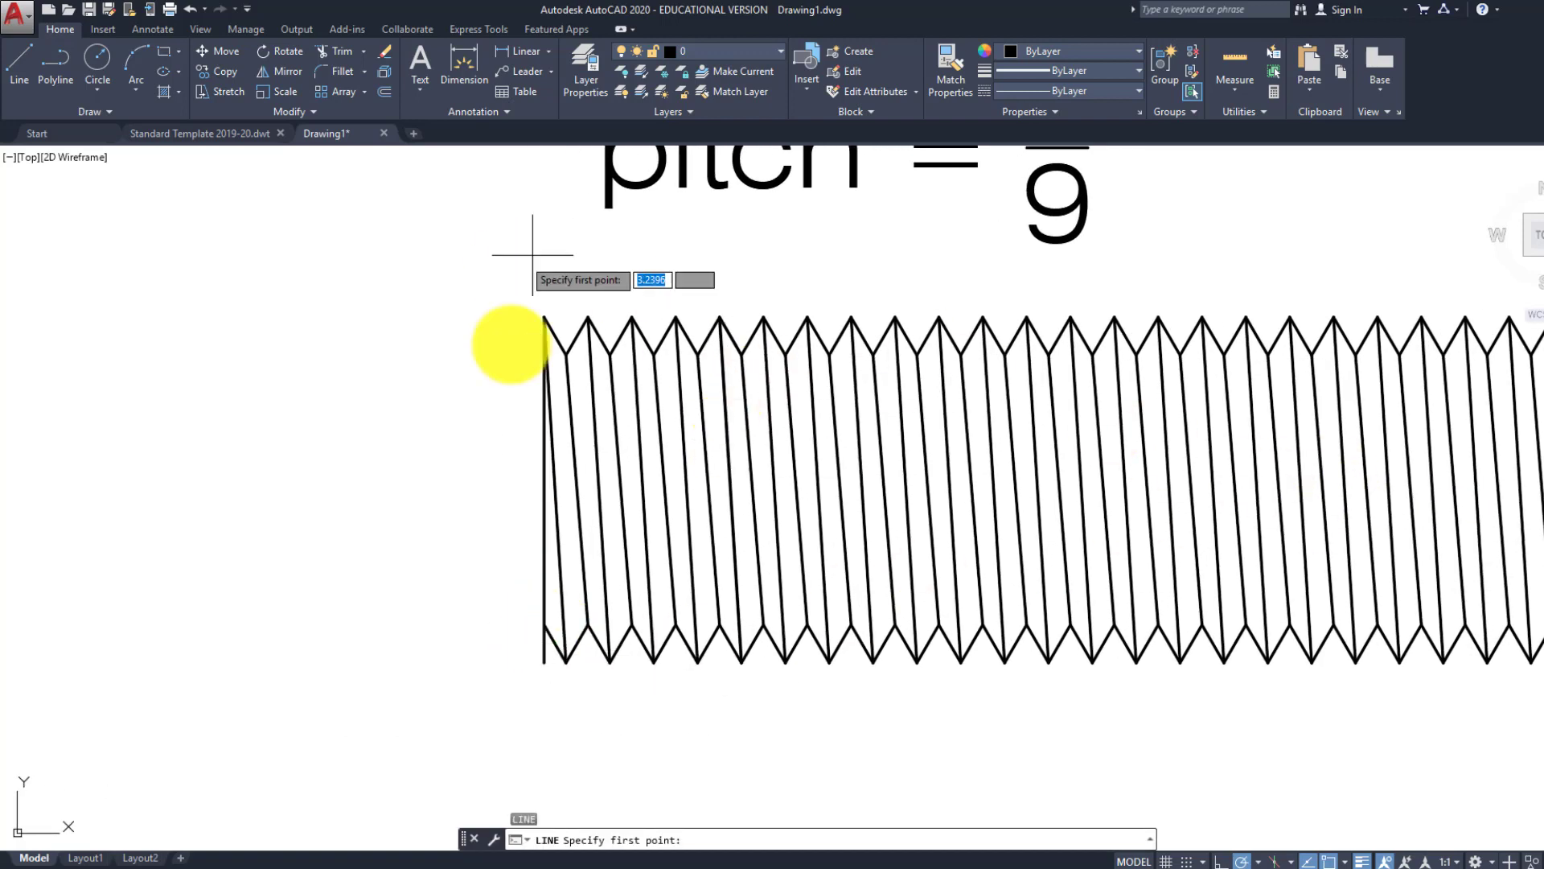
pyautogui.moveTo(838, 531); pyautogui.dragTo(690, 538, button='middle')
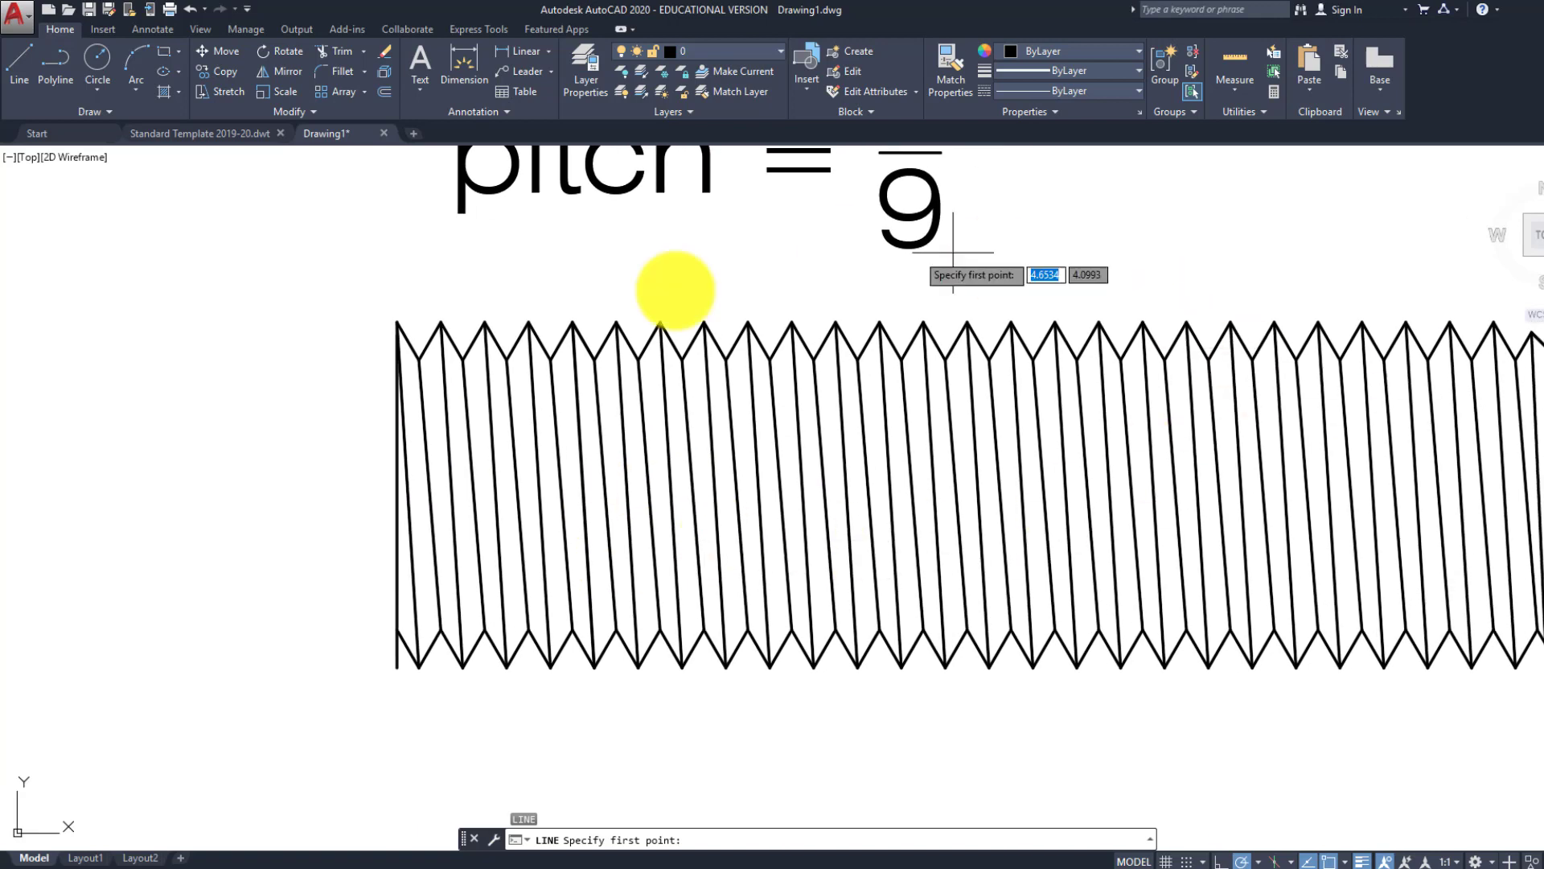
pyautogui.moveTo(529, 583); pyautogui.dragTo(677, 586, button='middle')
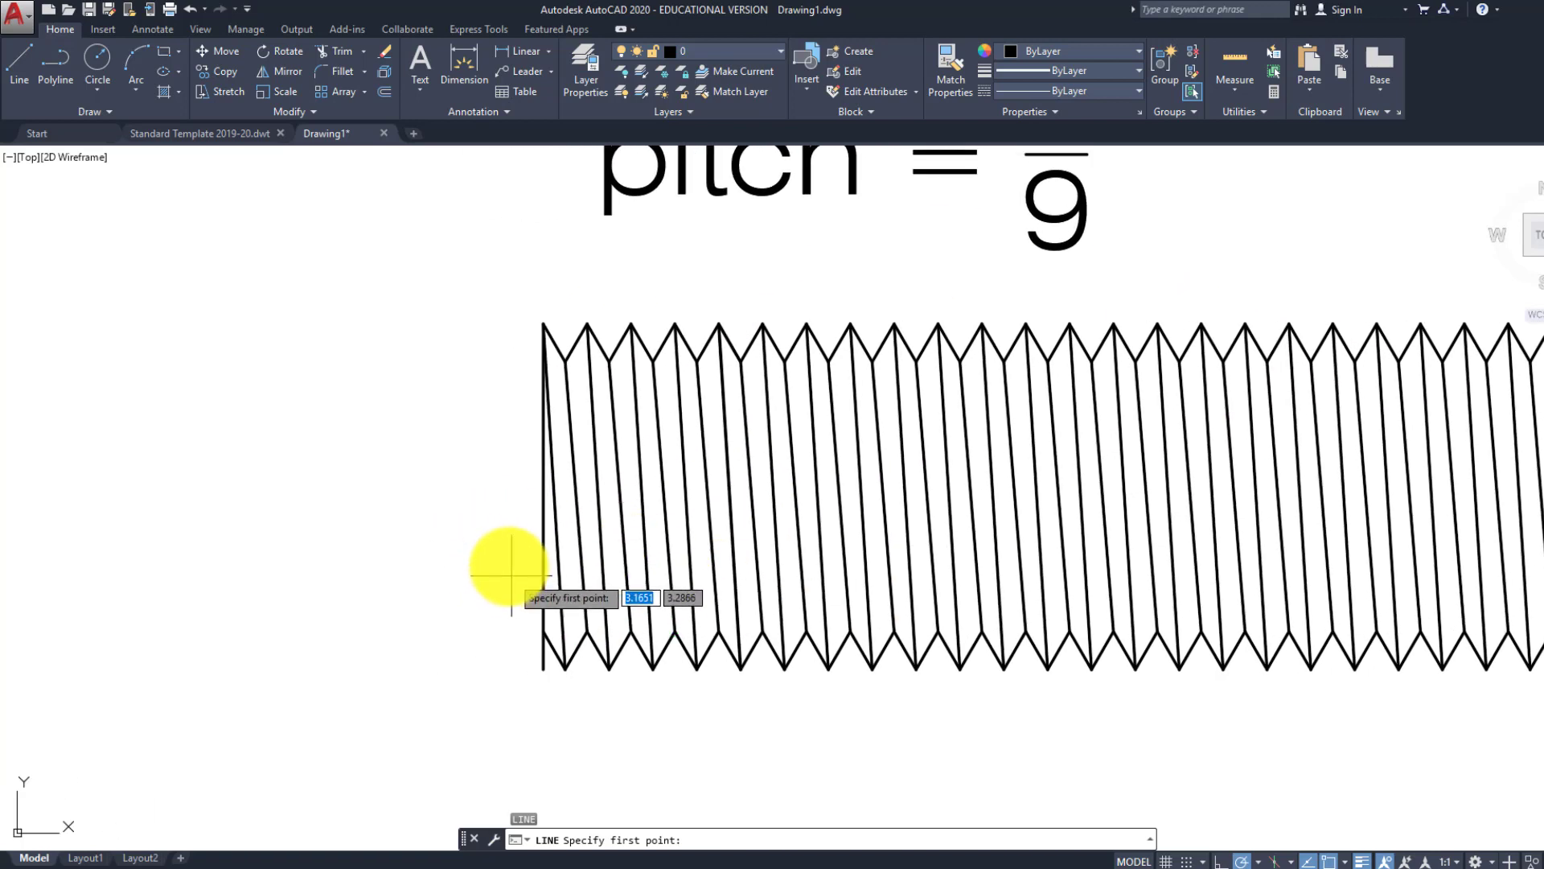
pyautogui.click(544, 668)
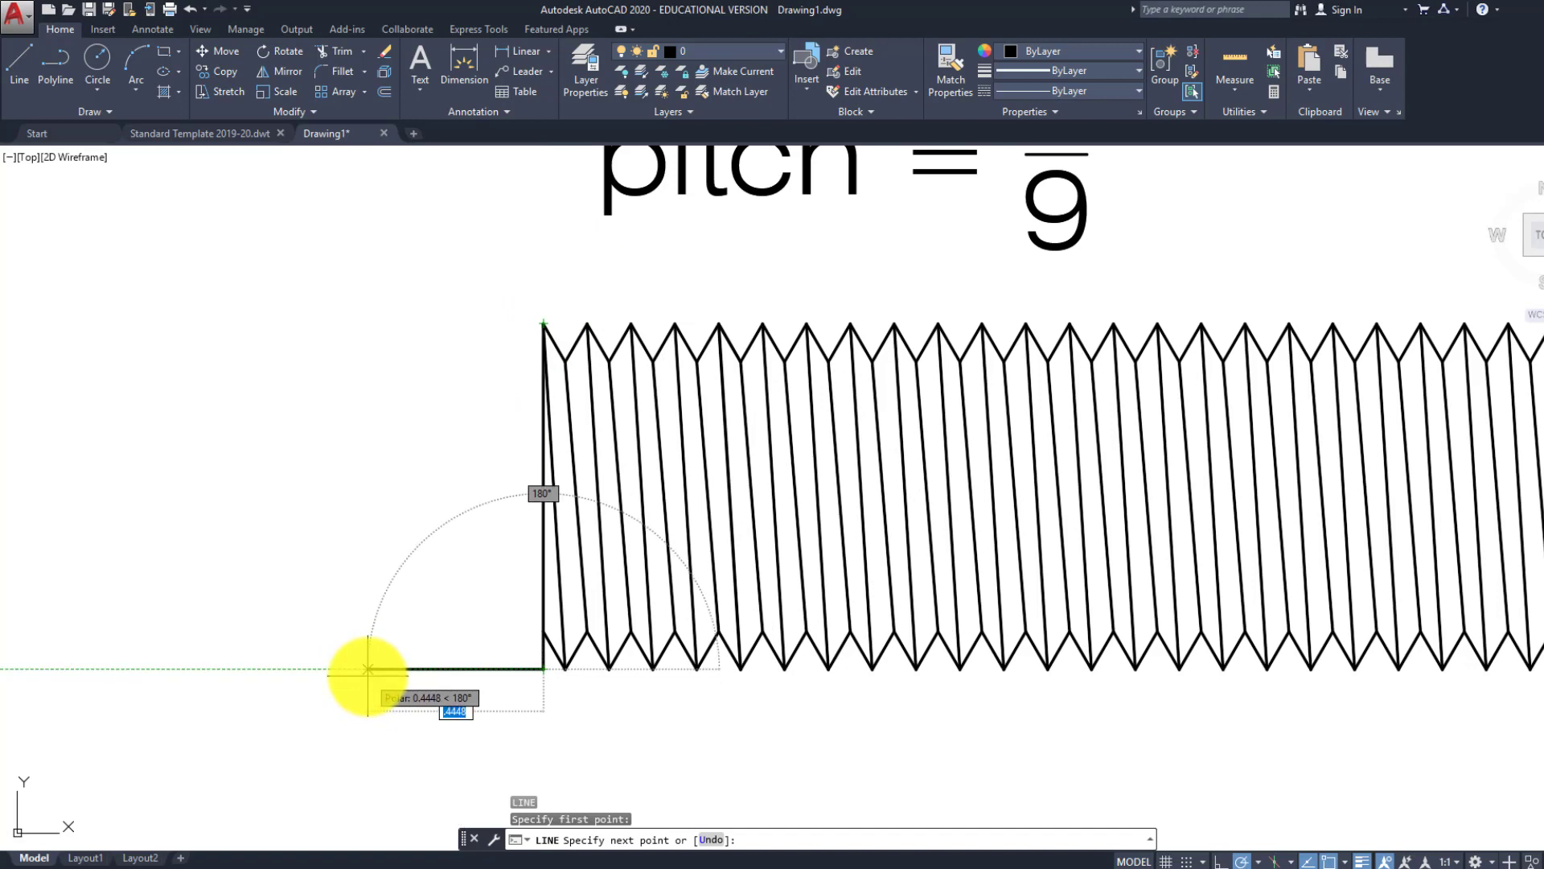
pyautogui.write('.5')
pyautogui.press('Return')
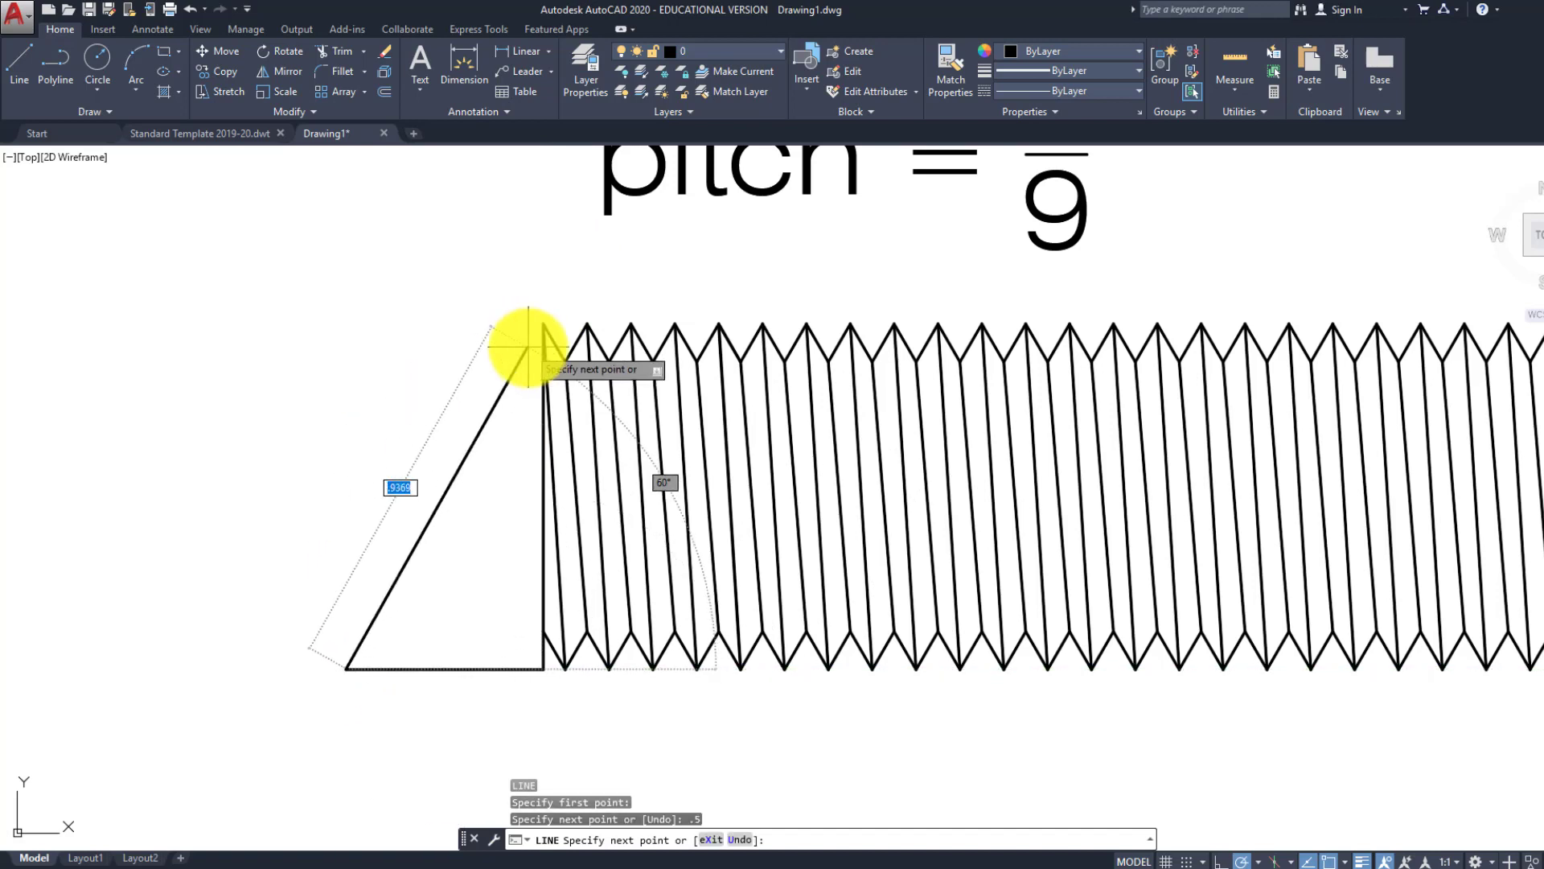
pyautogui.click(346, 324)
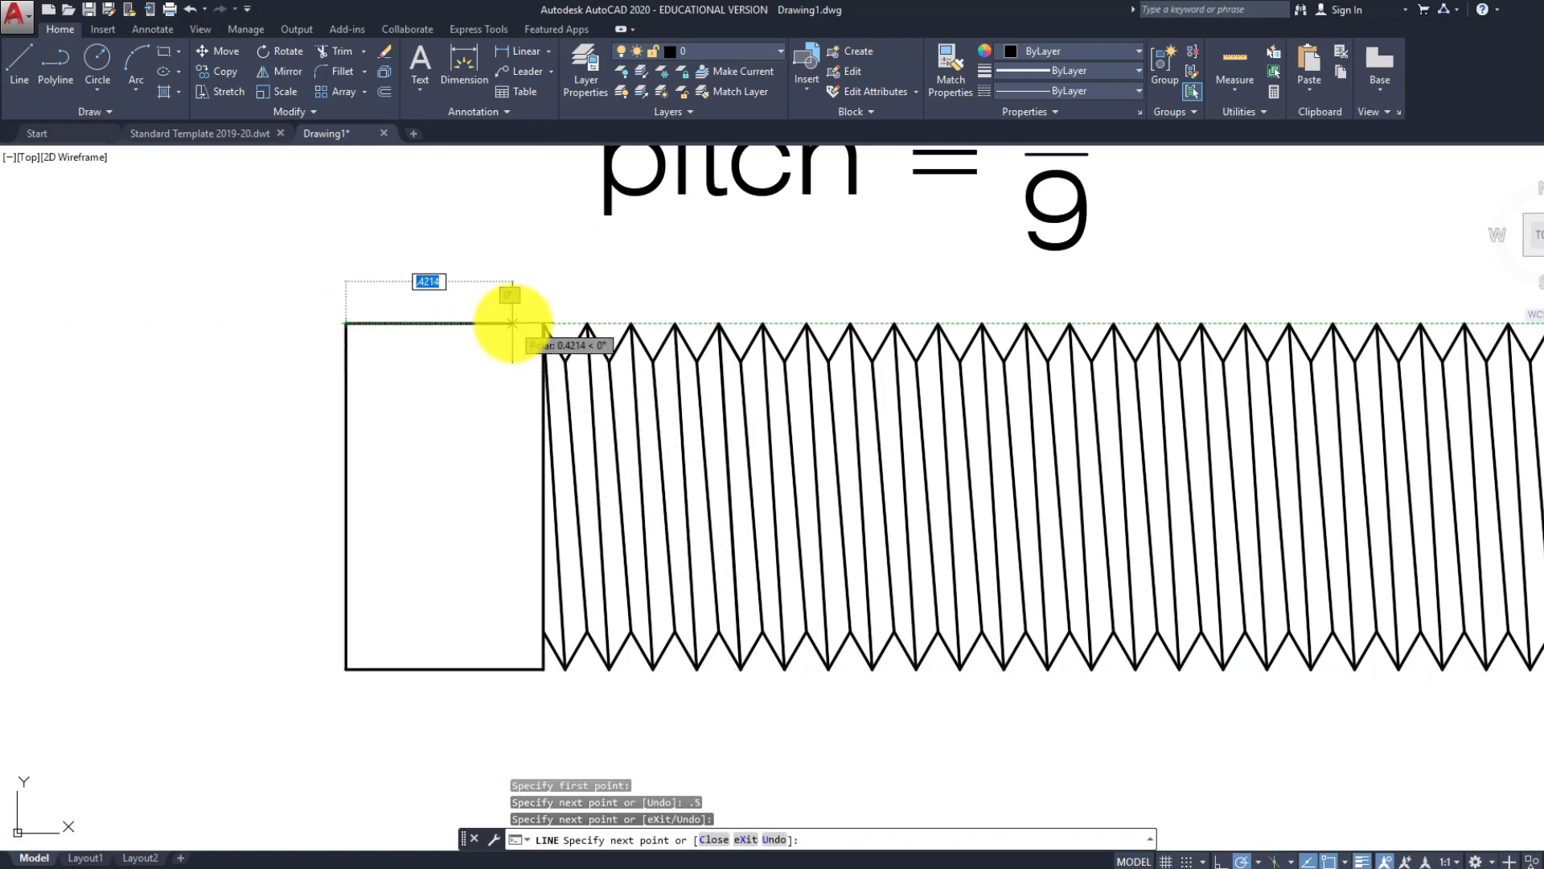
pyautogui.click(538, 323)
pyautogui.press('Return')
# Draw the box's vertical centre line between its top and bottom midpoints and a horizontal centre line across its mid-height
pyautogui.press('Return')
pyautogui.click(444, 324)
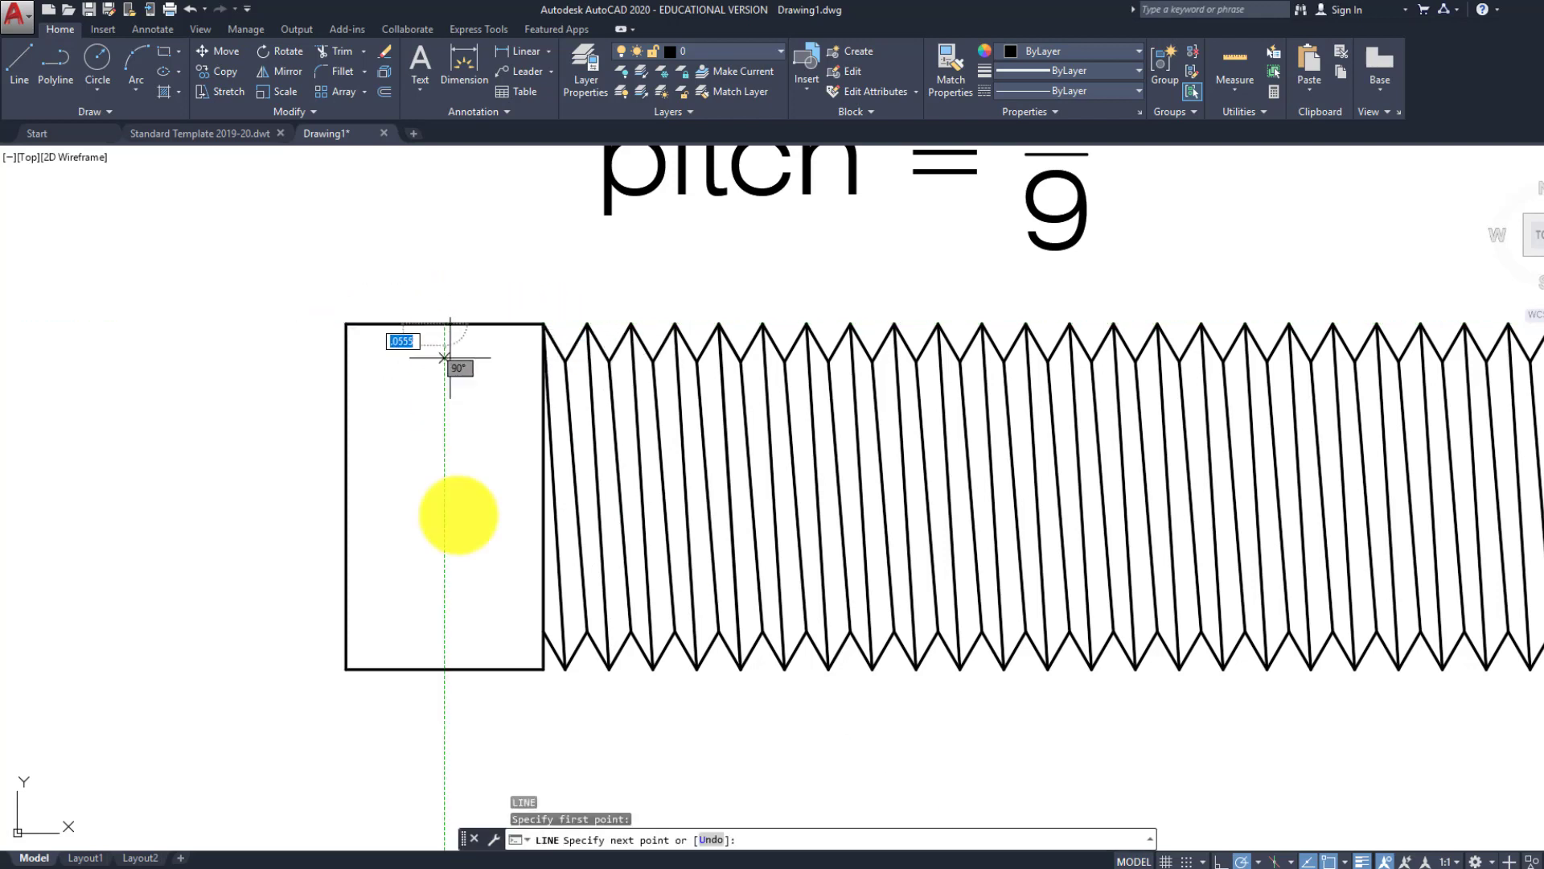
pyautogui.click(444, 667)
pyautogui.press('Return')
pyautogui.press('Return')
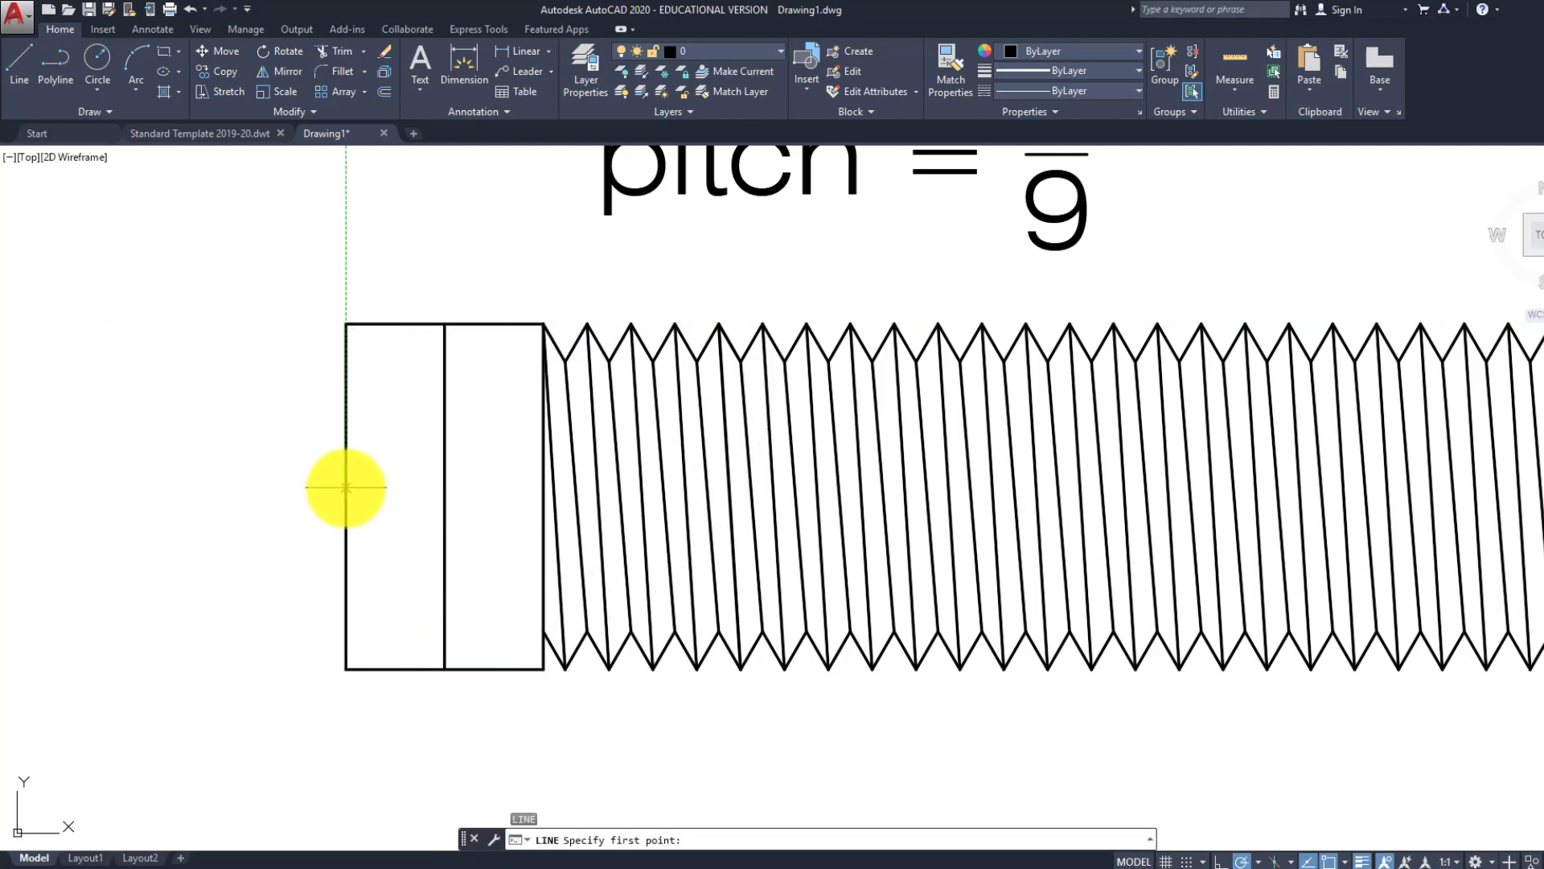
pyautogui.click(346, 496)
pyautogui.click(542, 496)
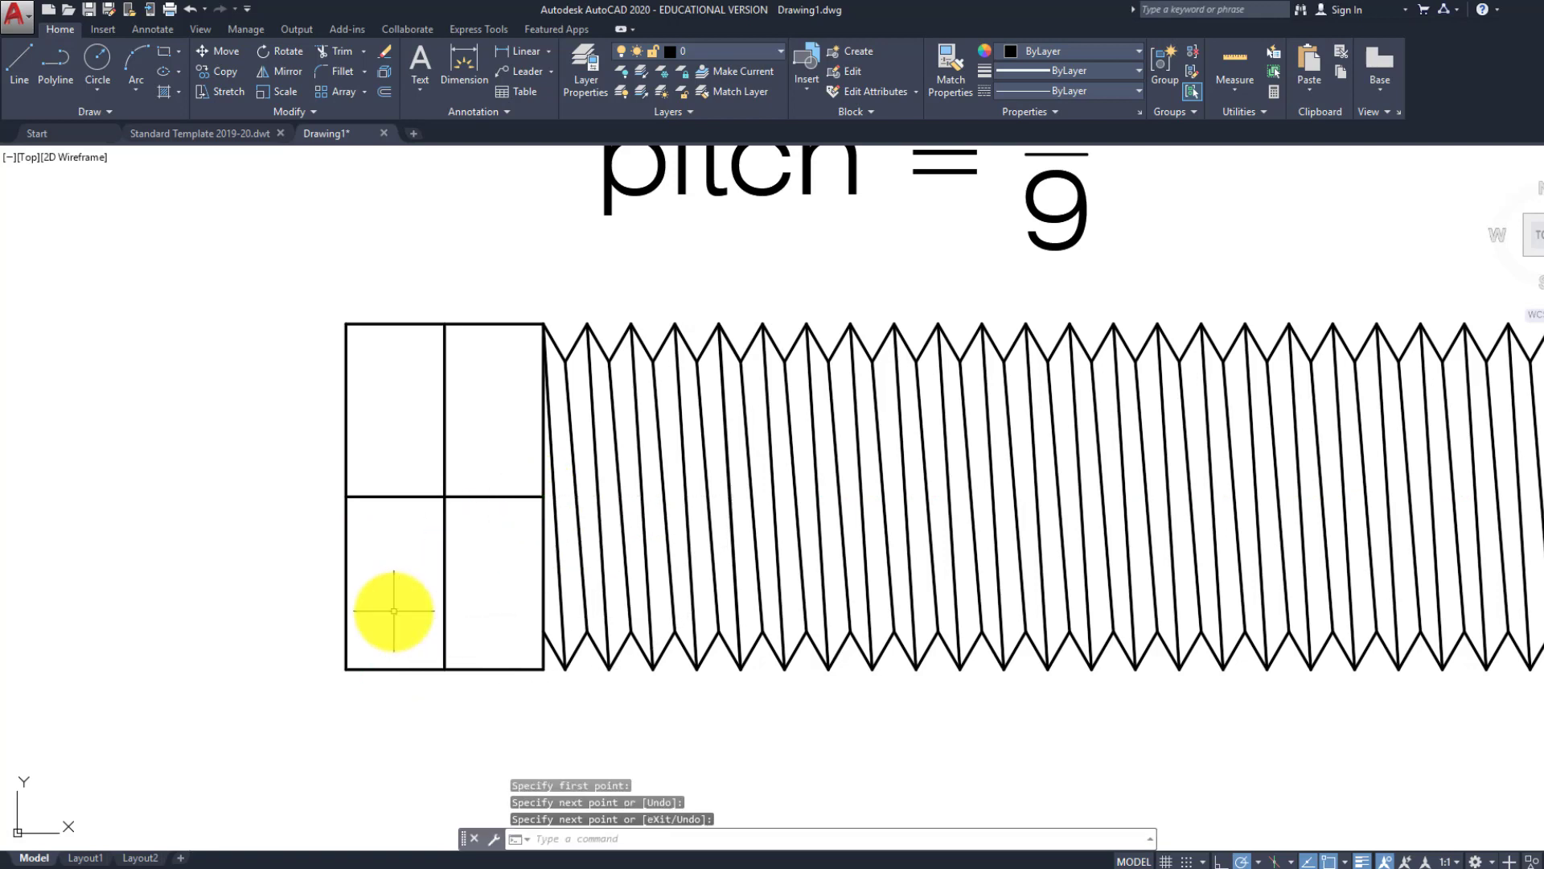
pyautogui.press('Return')
# Draw a line over the lower half of the box's left edge and a horizontal line from its midpoint across the box
pyautogui.press('Return')
pyautogui.click(346, 496)
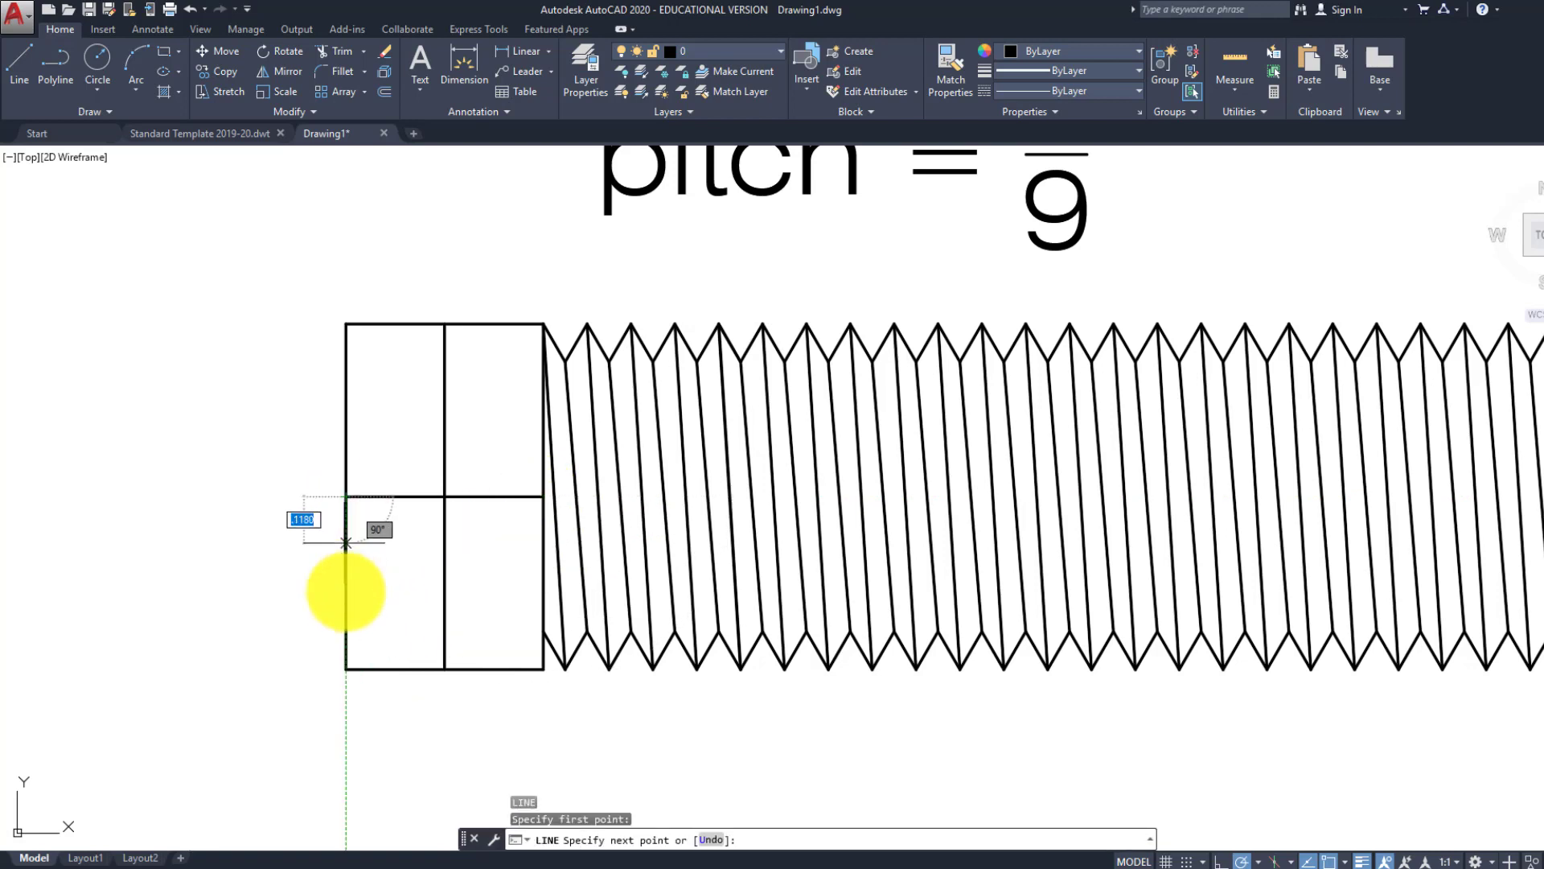
pyautogui.click(346, 667)
pyautogui.press('Return')
pyautogui.press('Return')
pyautogui.click(346, 582)
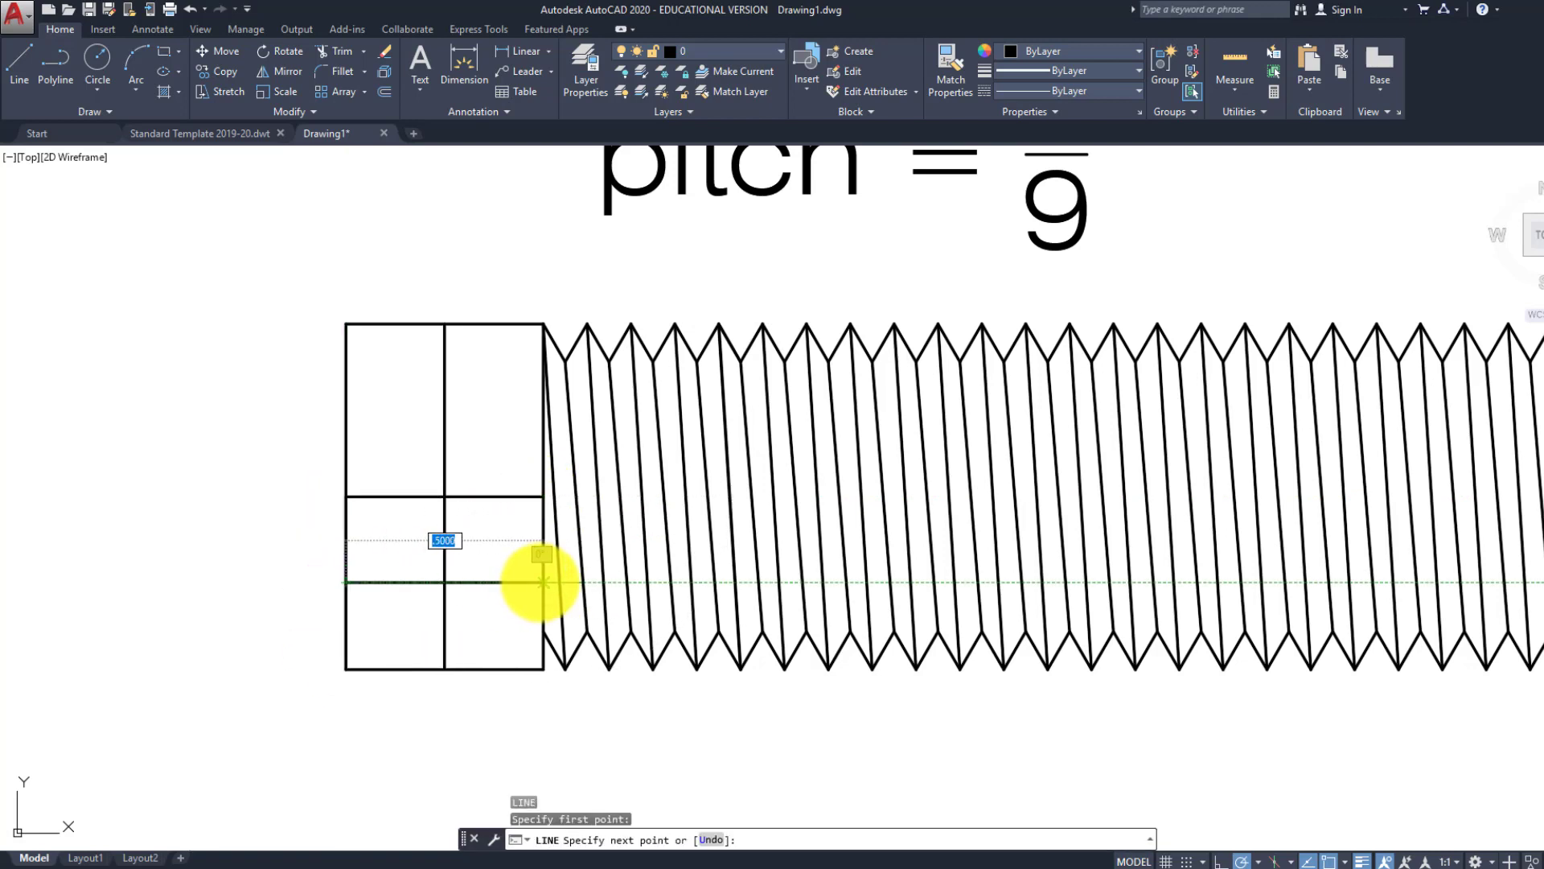
pyautogui.click(542, 581)
pyautogui.press('Return')
# Draw a line over the upper half of the box's left edge and a horizontal line from its midpoint across the box
pyautogui.press('Return')
pyautogui.click(346, 324)
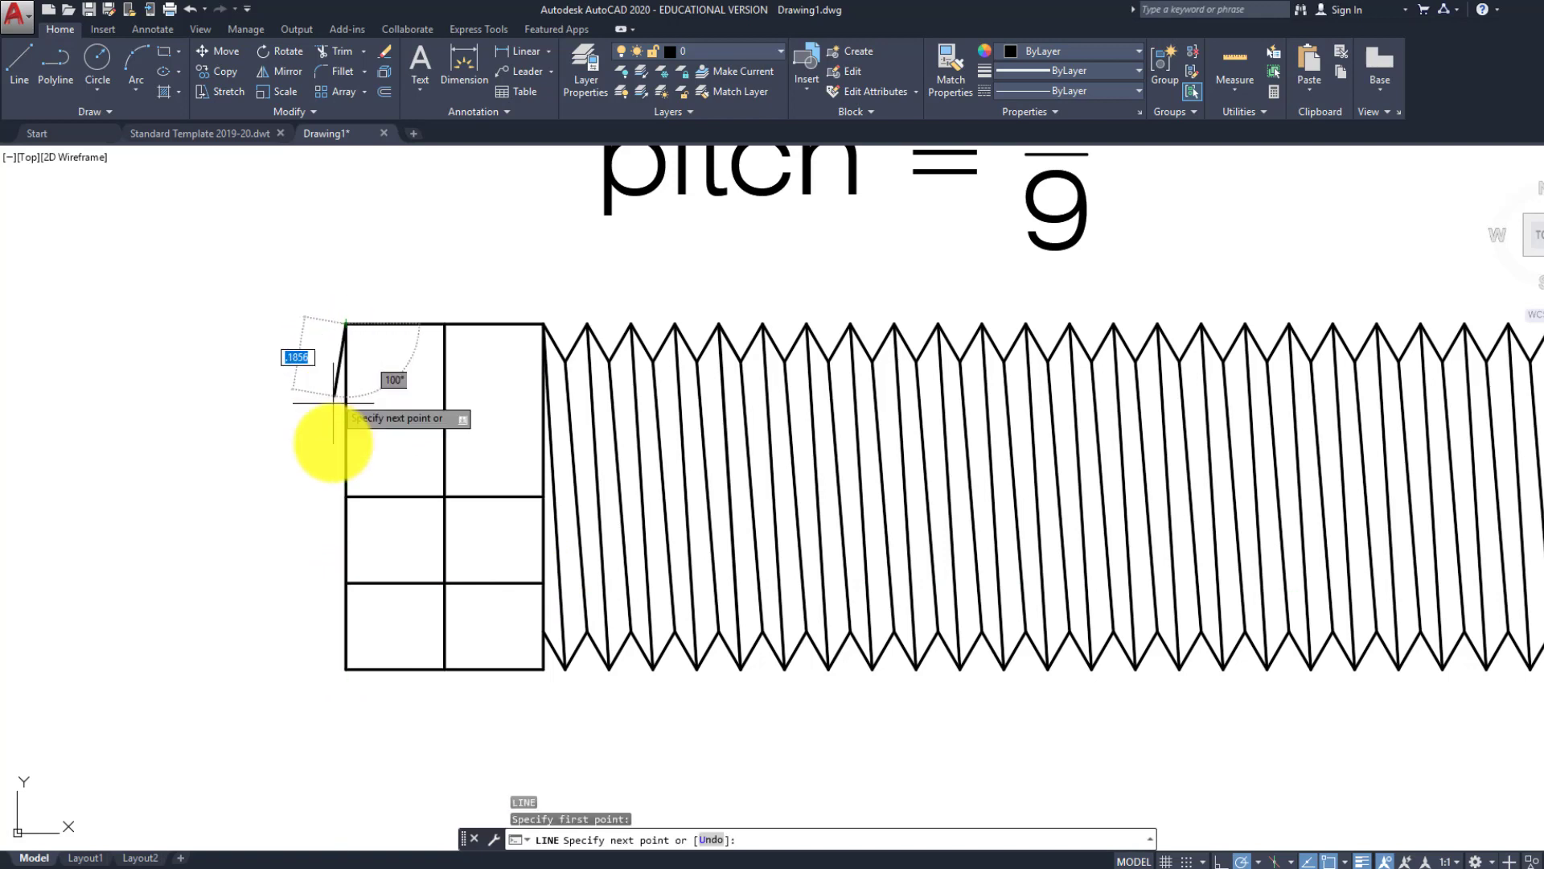
pyautogui.click(346, 497)
pyautogui.press('Return')
pyautogui.press('Return')
pyautogui.click(346, 410)
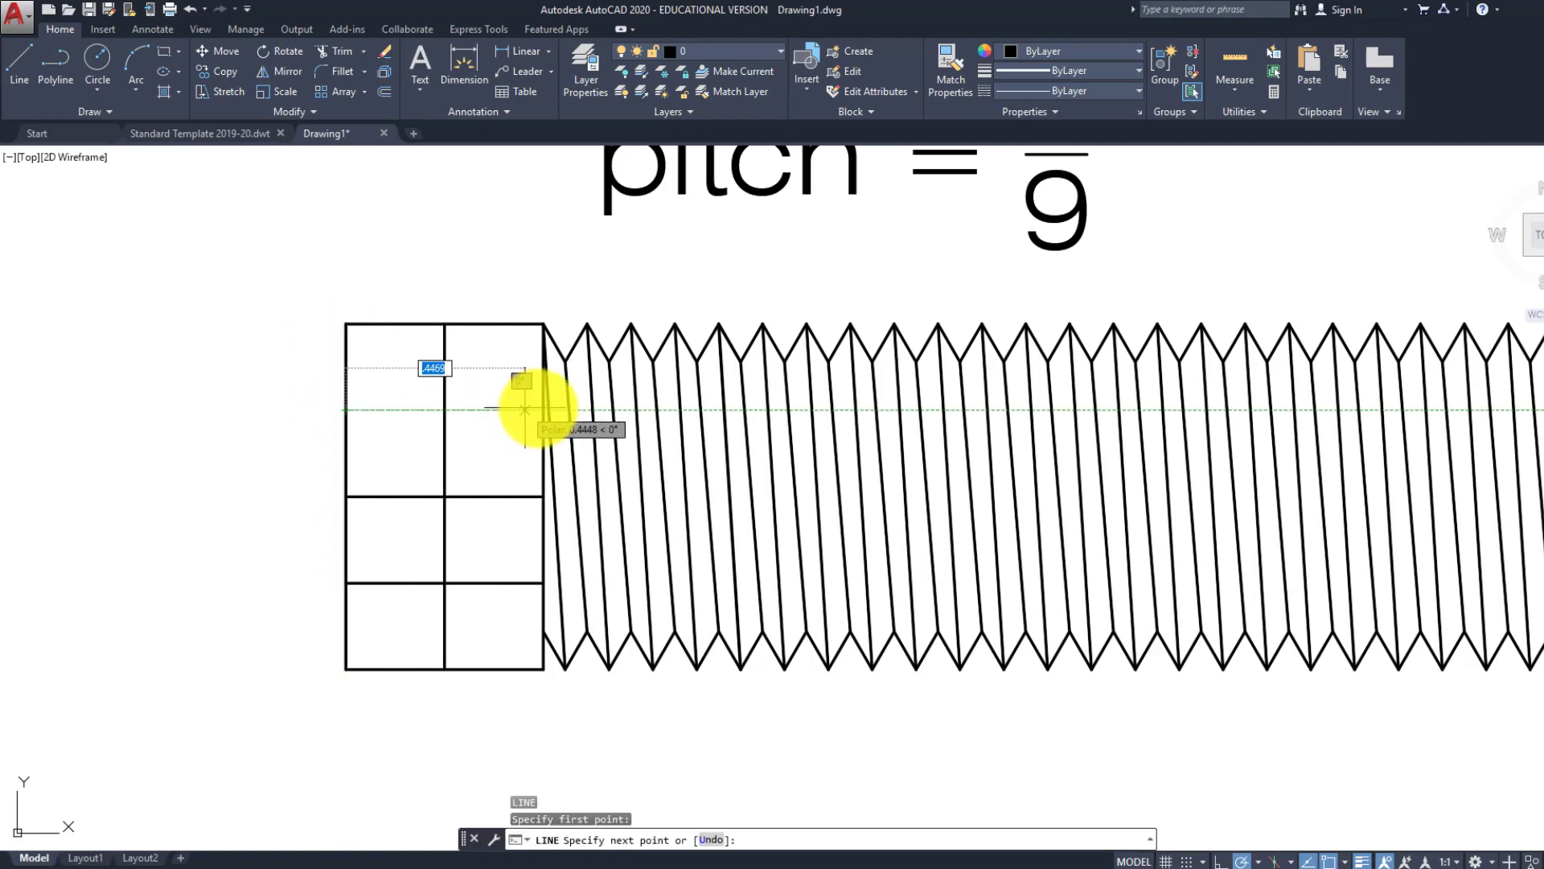
pyautogui.click(542, 410)
pyautogui.press('Escape')
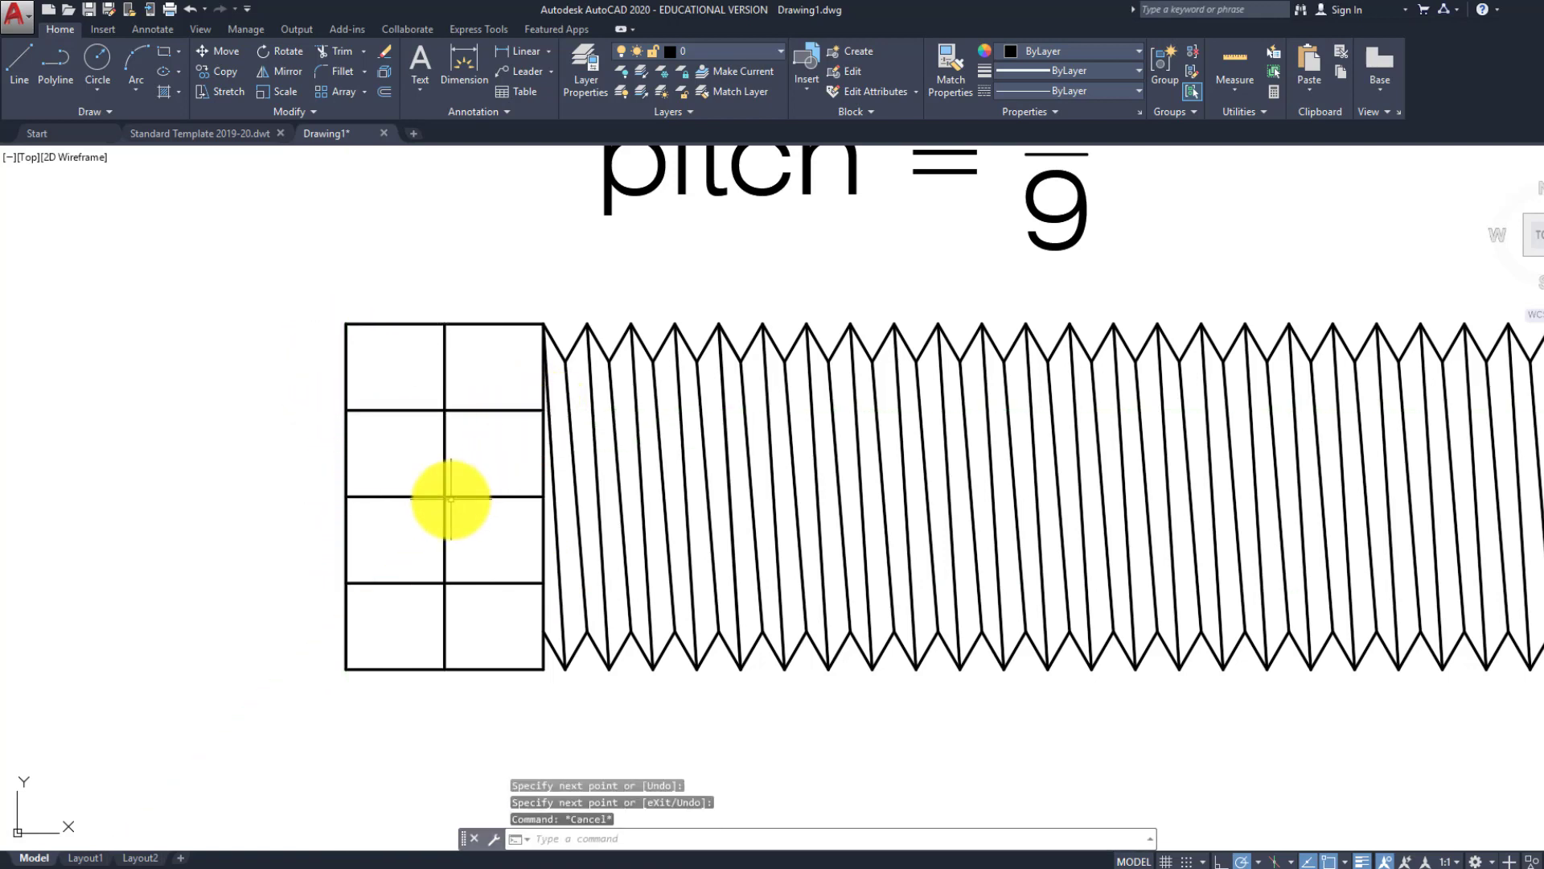
# Draw an S-shaped spline from the box's top midpoint through the left upper-quarter point, centre and right lower-quarter point to the bottom midpoint
pyautogui.write('spline')
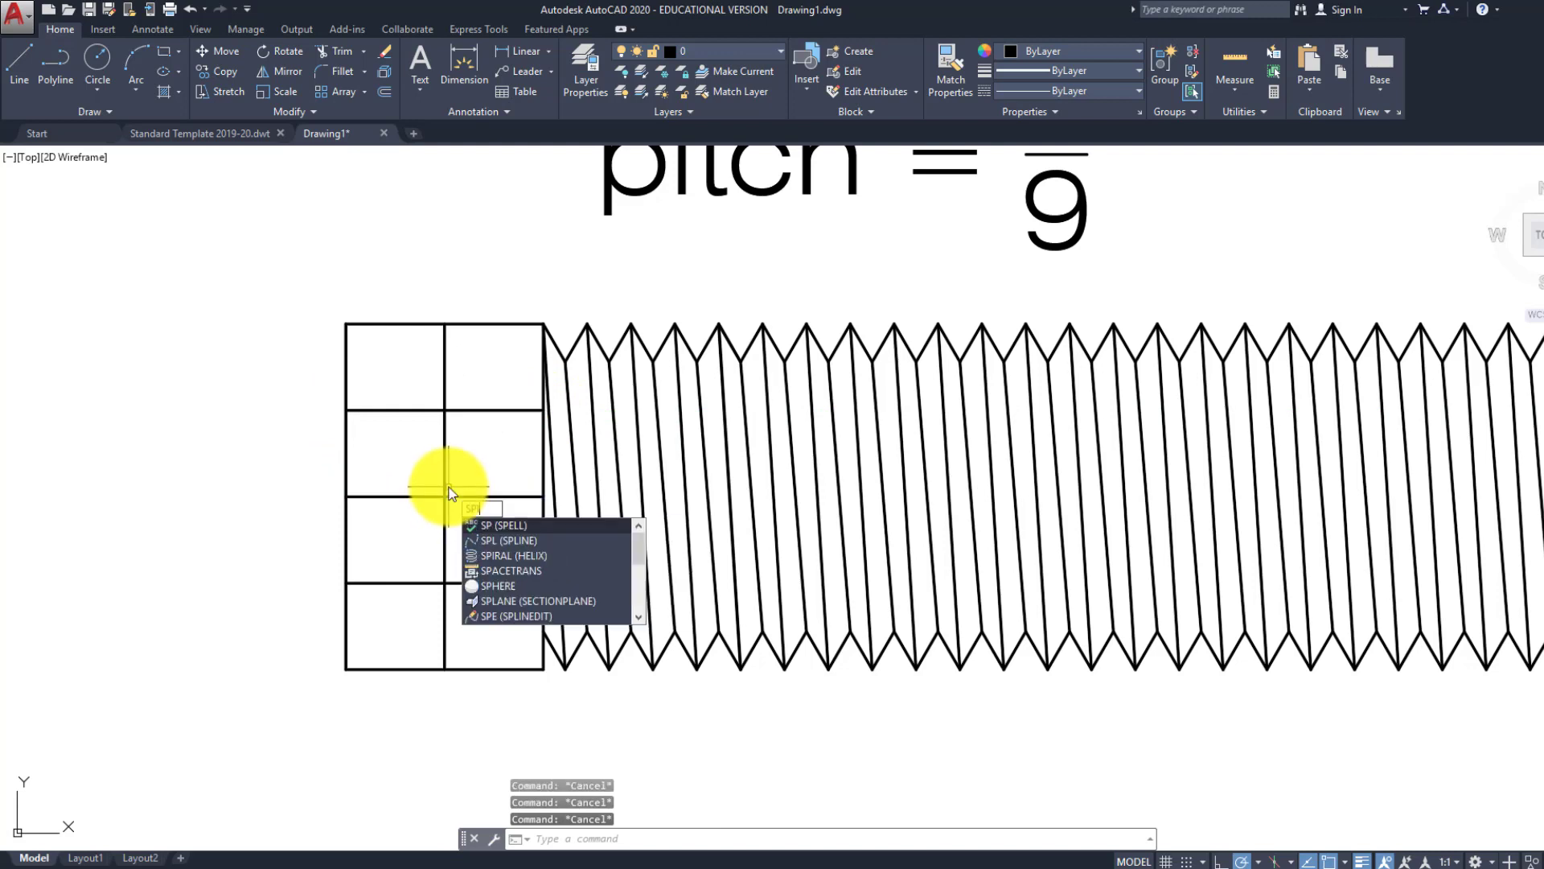
pyautogui.press('Return')
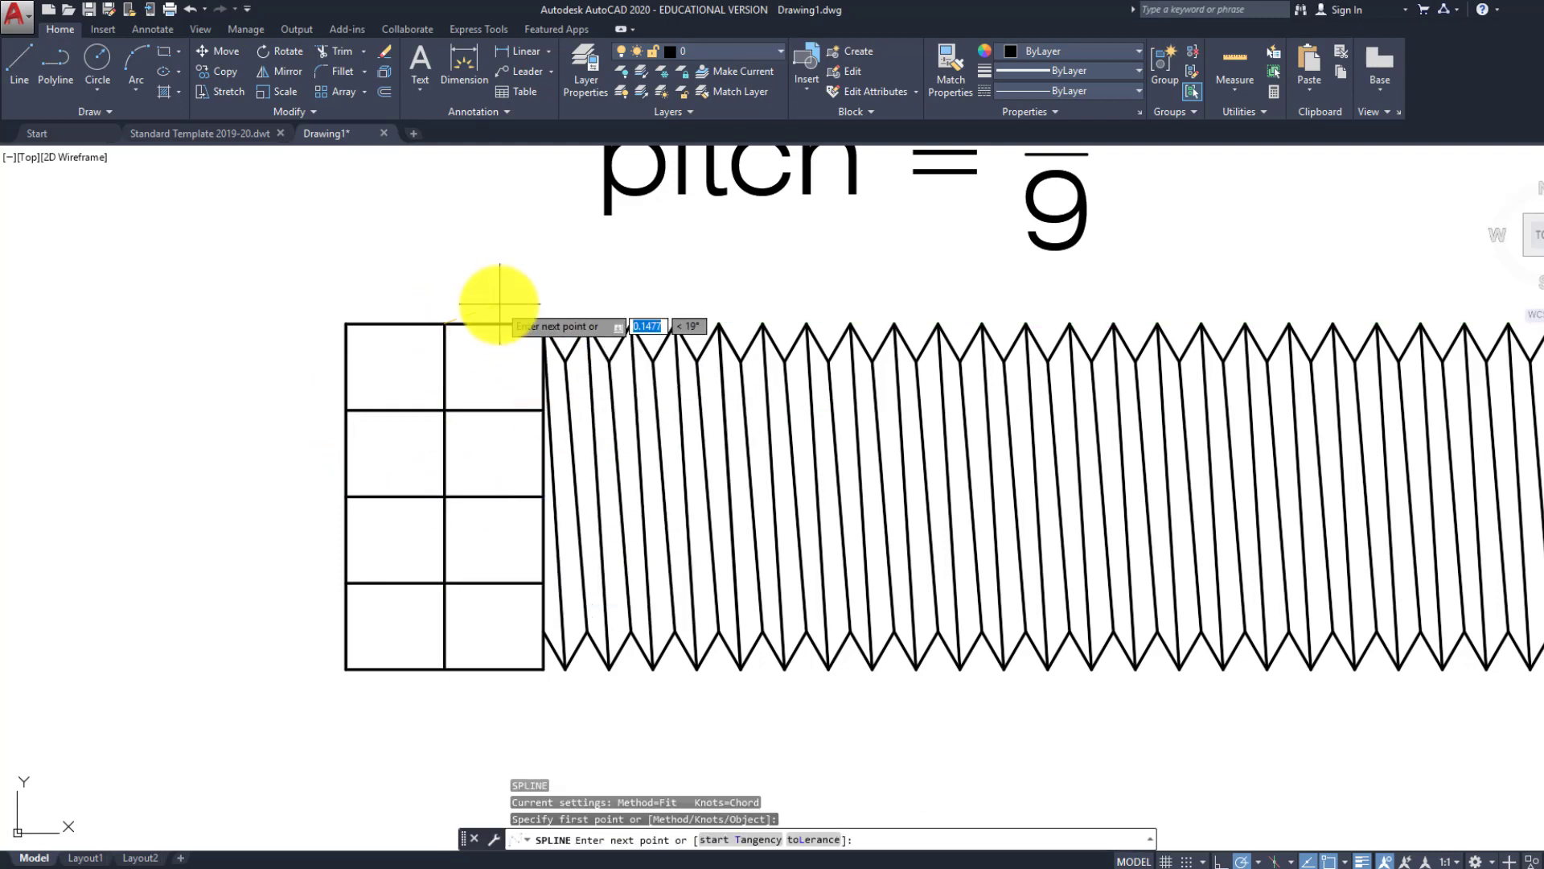
pyautogui.click(445, 324)
pyautogui.scroll(2, 430, 336)
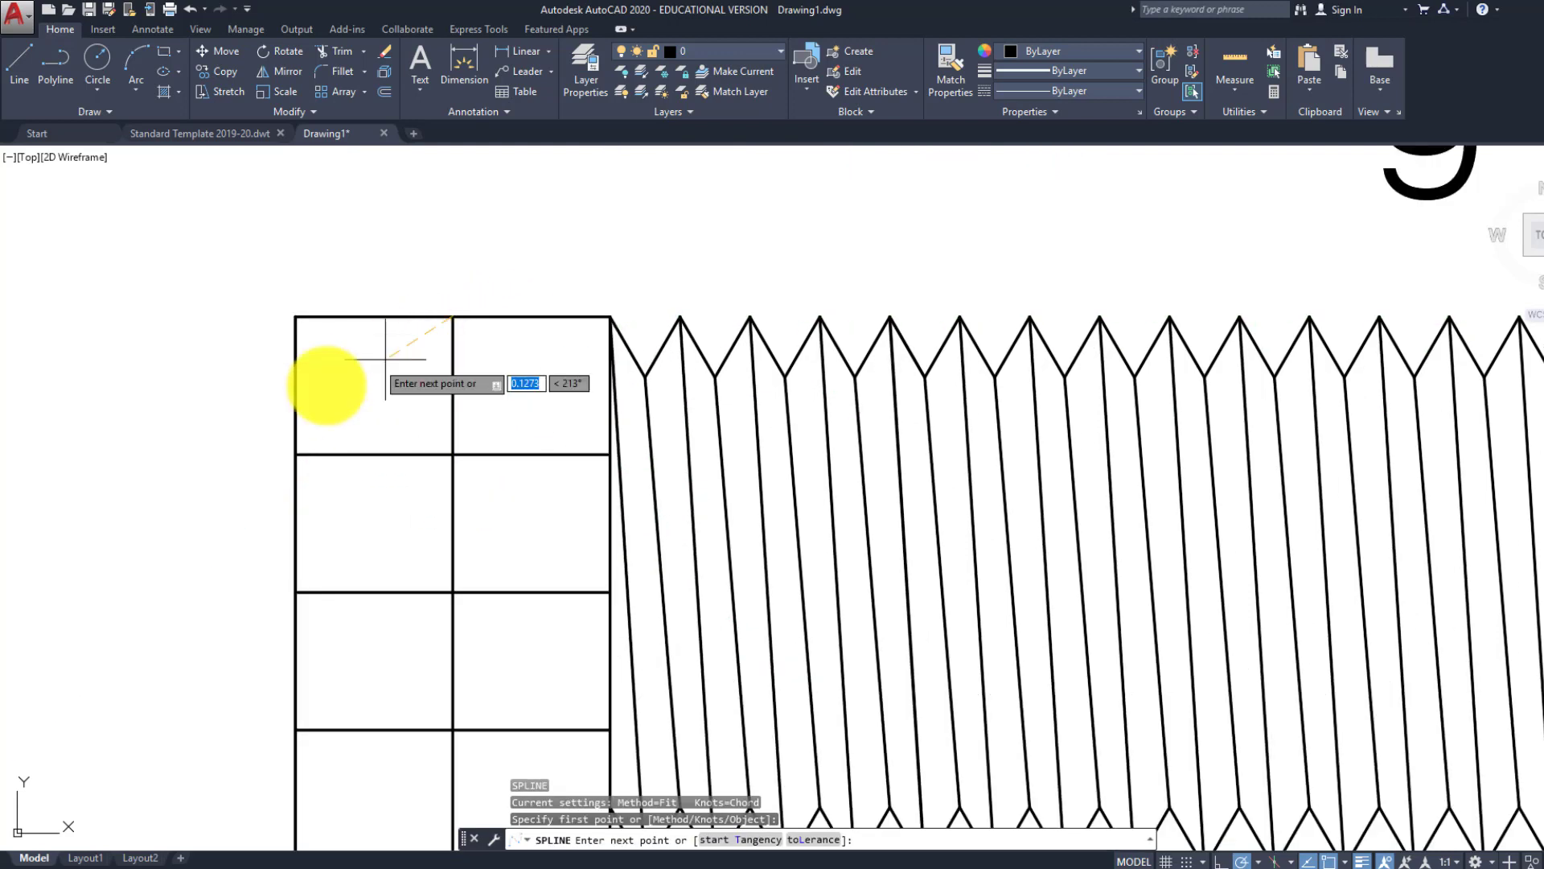
pyautogui.click(295, 454)
pyautogui.moveTo(438, 557); pyautogui.dragTo(455, 466, button='middle')
pyautogui.click(468, 502)
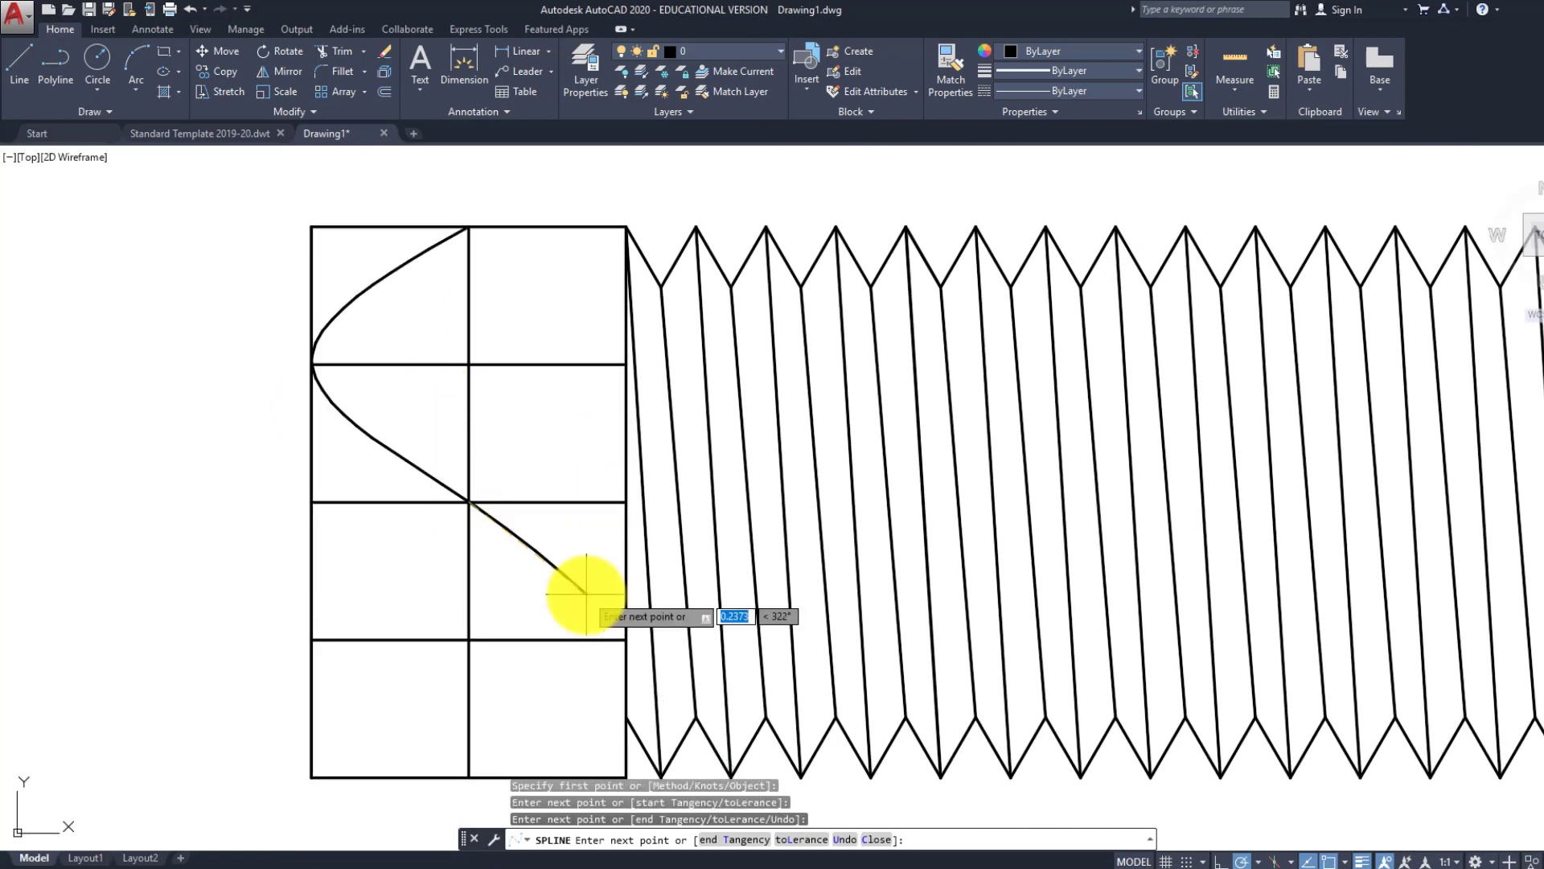
pyautogui.click(625, 640)
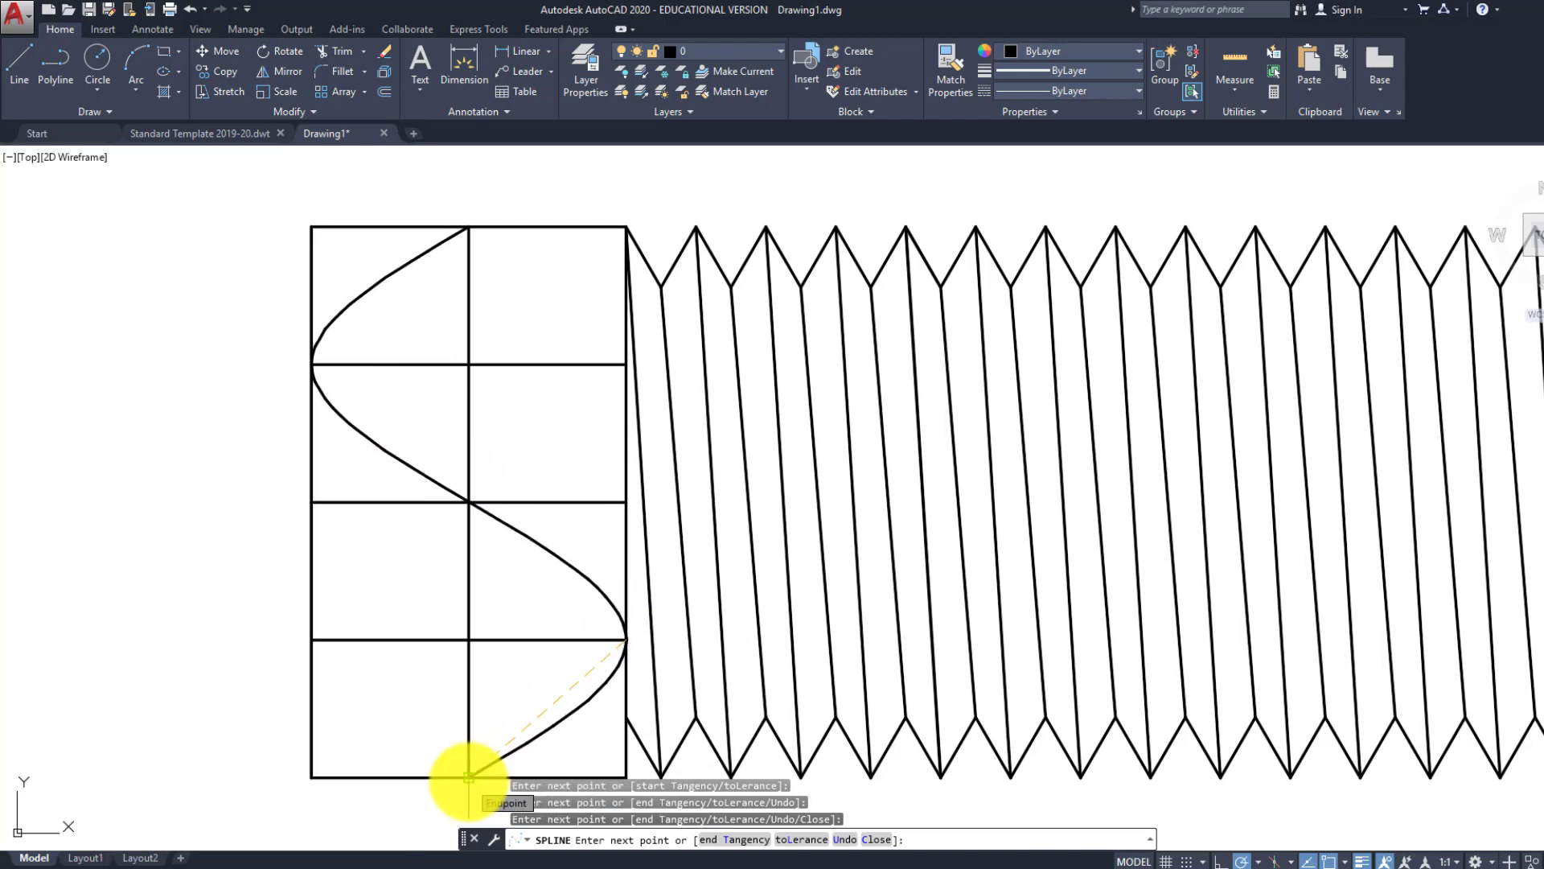
pyautogui.scroll(-2, 469, 709)
pyautogui.click(469, 751)
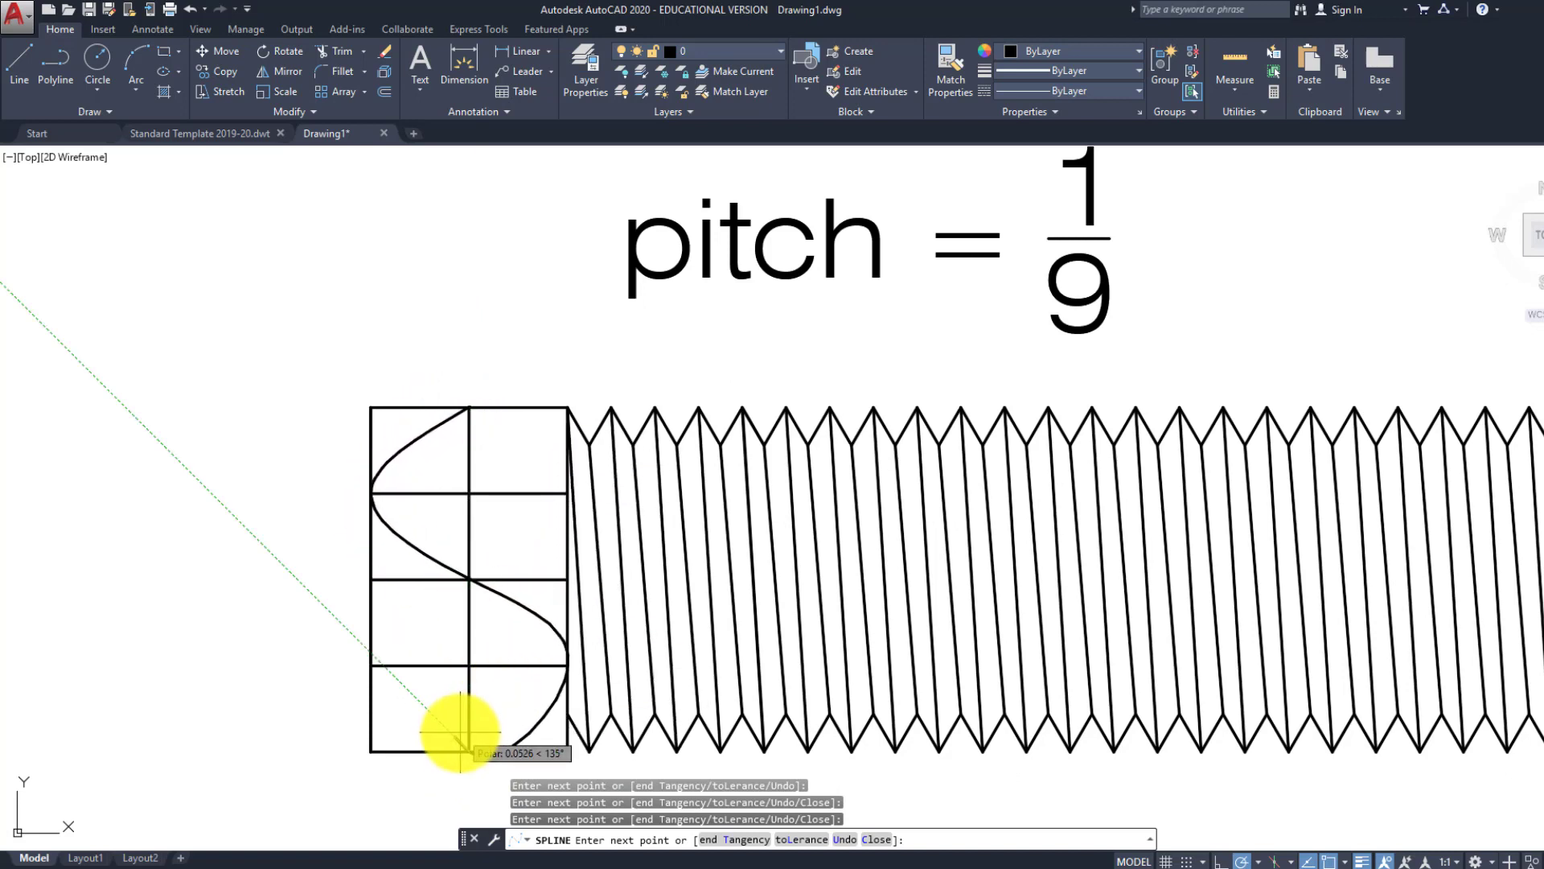
pyautogui.press('Return')
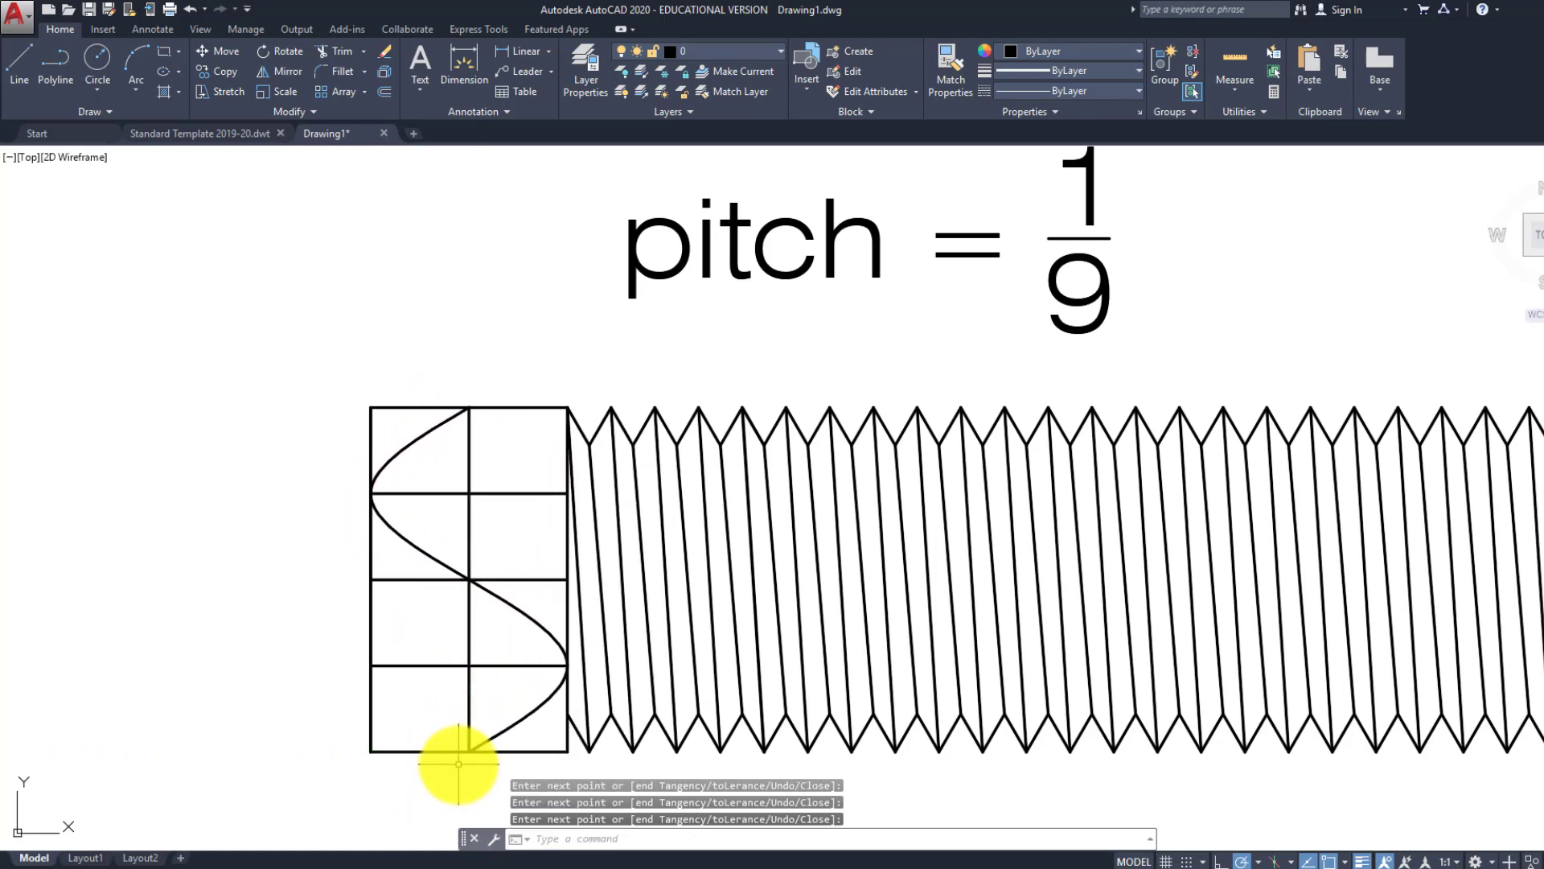
# Draw a second spline from the box's bottom midpoint through the left edge's lower-quarter point to the box centre
pyautogui.press('Return')
pyautogui.click(469, 751)
pyautogui.click(371, 665)
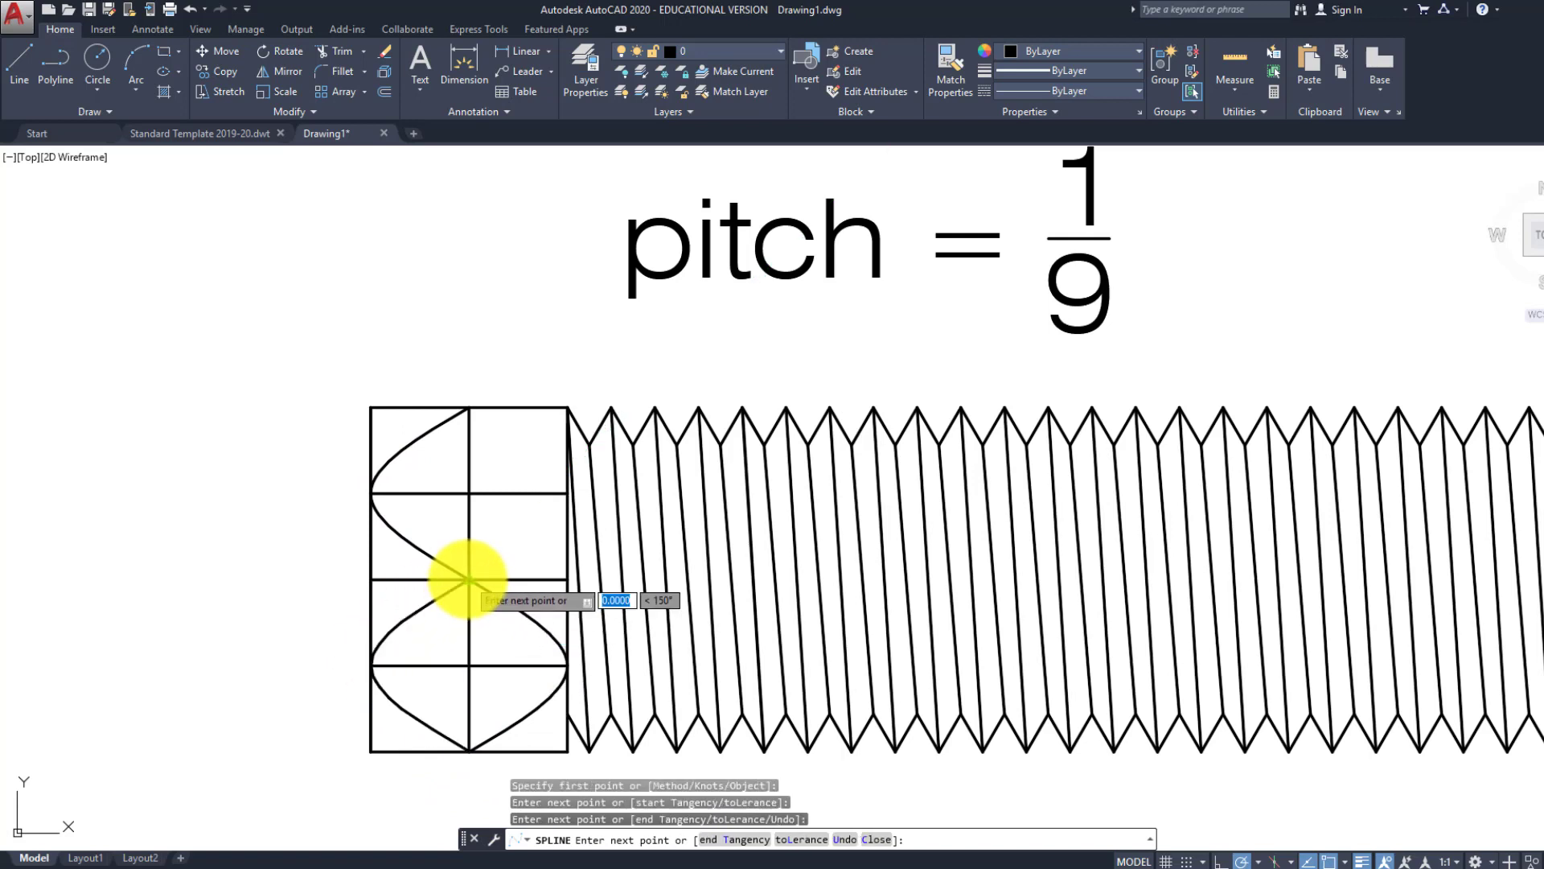
pyautogui.press('Return')
pyautogui.scroll(-4, 522, 667)
pyautogui.scroll(4, 518, 609)
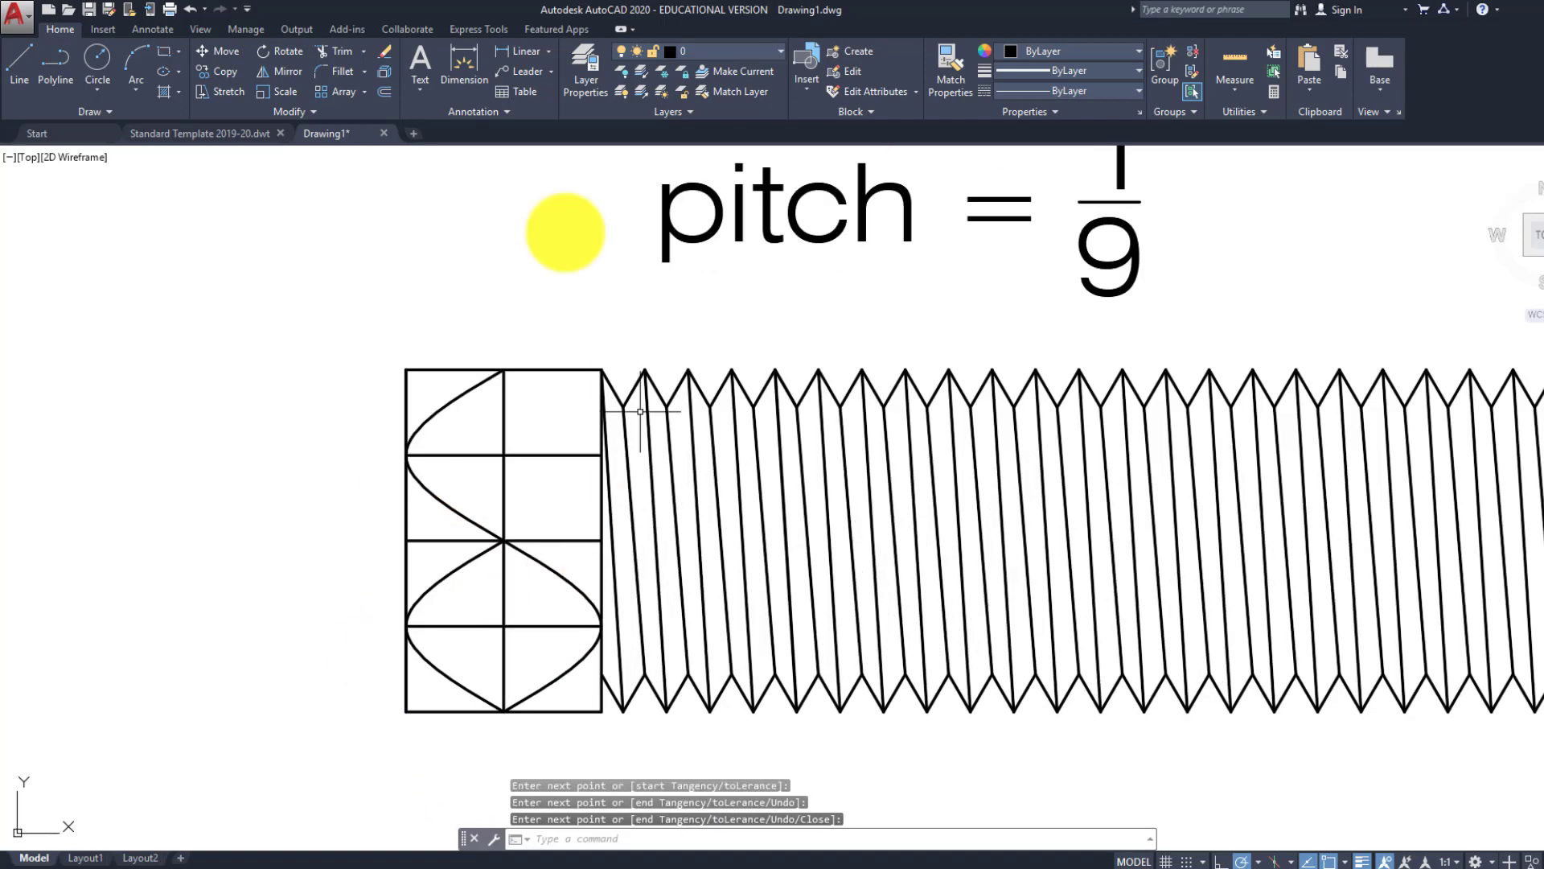
# Move the construction box and both splines .25 to the left, away from the thread's left end line
pyautogui.moveTo(510, 540); pyautogui.dragTo(512, 523, button='middle')
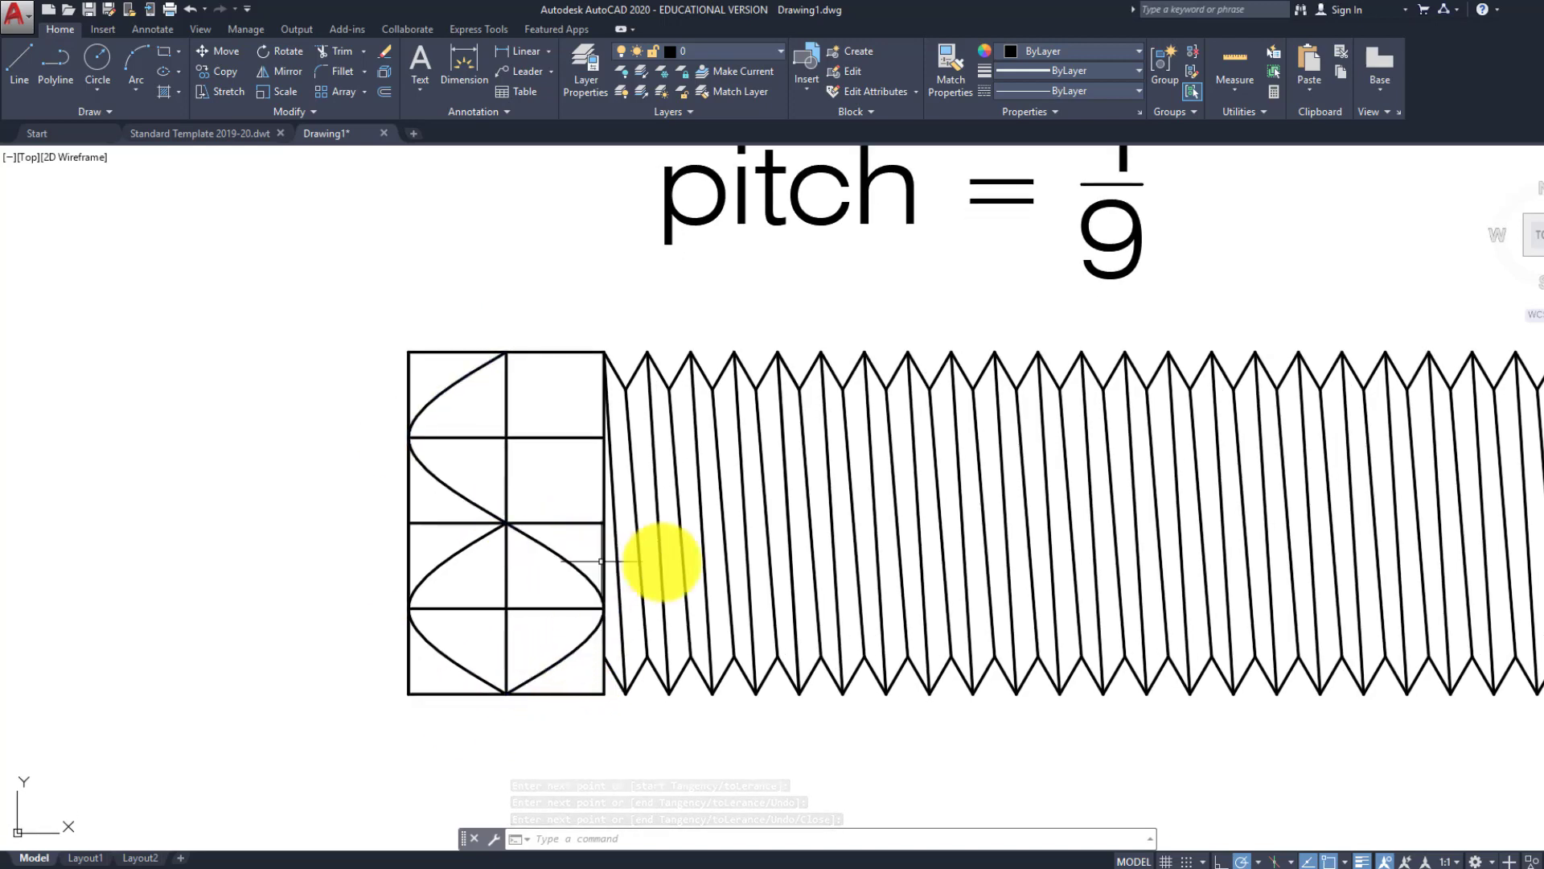
pyautogui.moveTo(627, 578); pyautogui.dragTo(637, 620, button='middle')
pyautogui.click(620, 740)
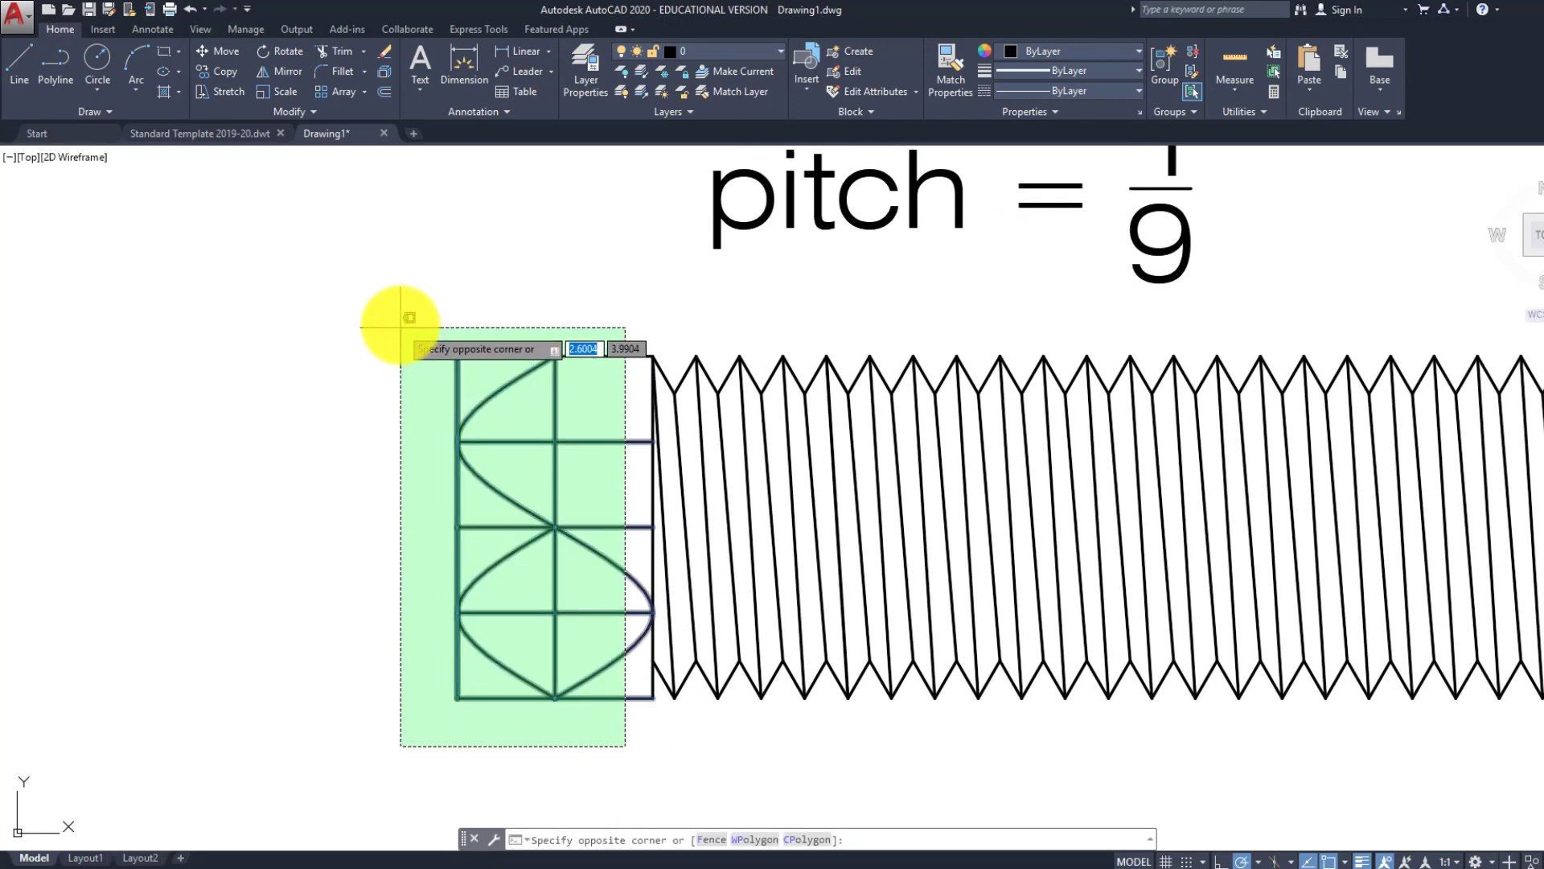
pyautogui.click(401, 324)
pyautogui.write('m')
pyautogui.press('Return')
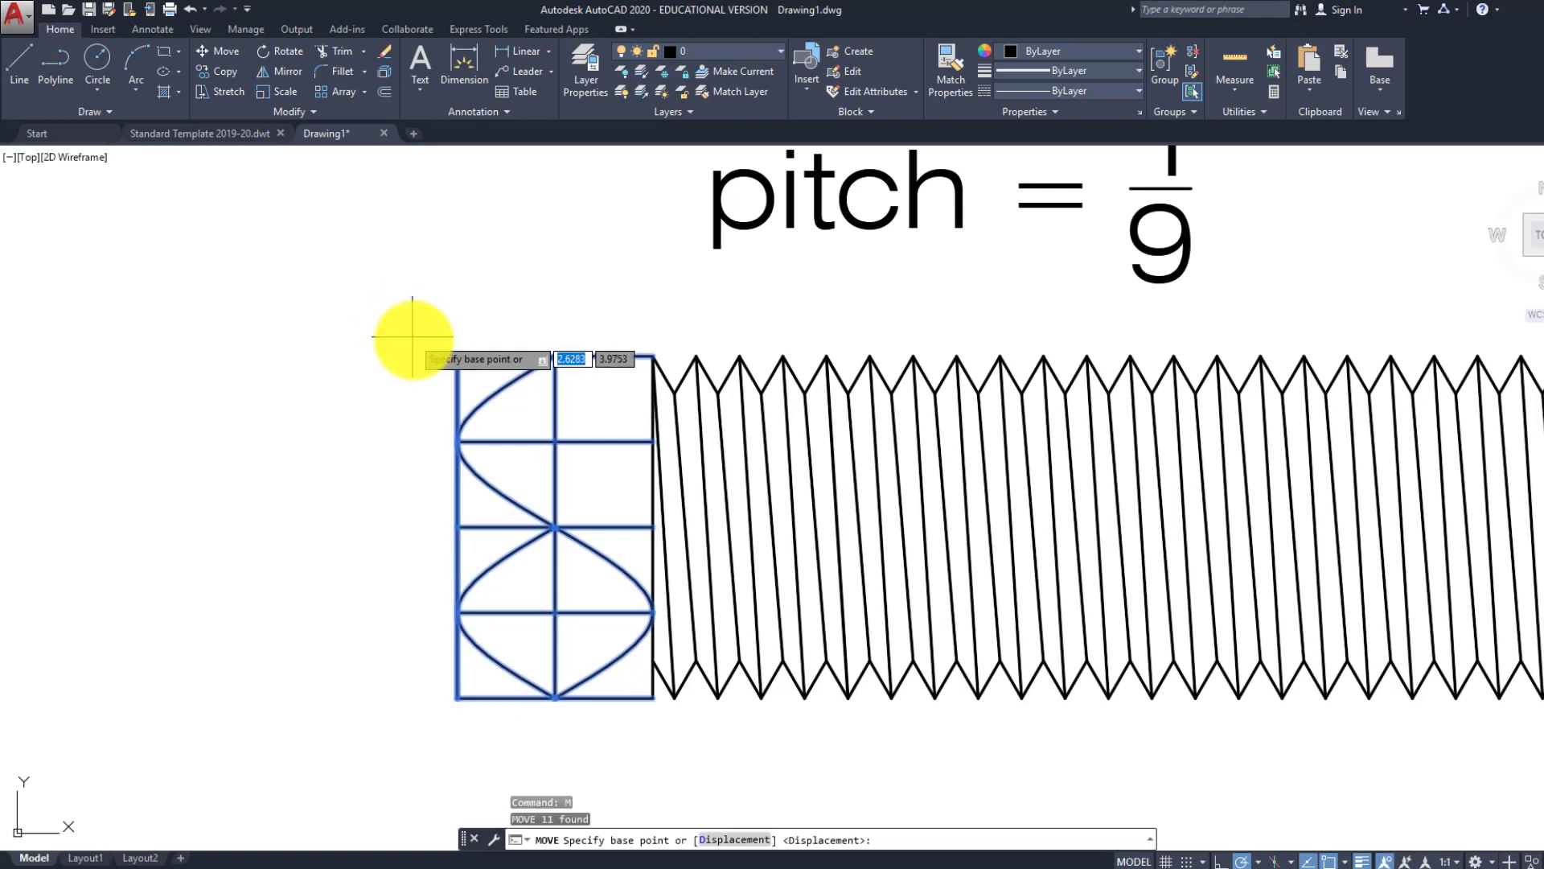
pyautogui.click(640, 308)
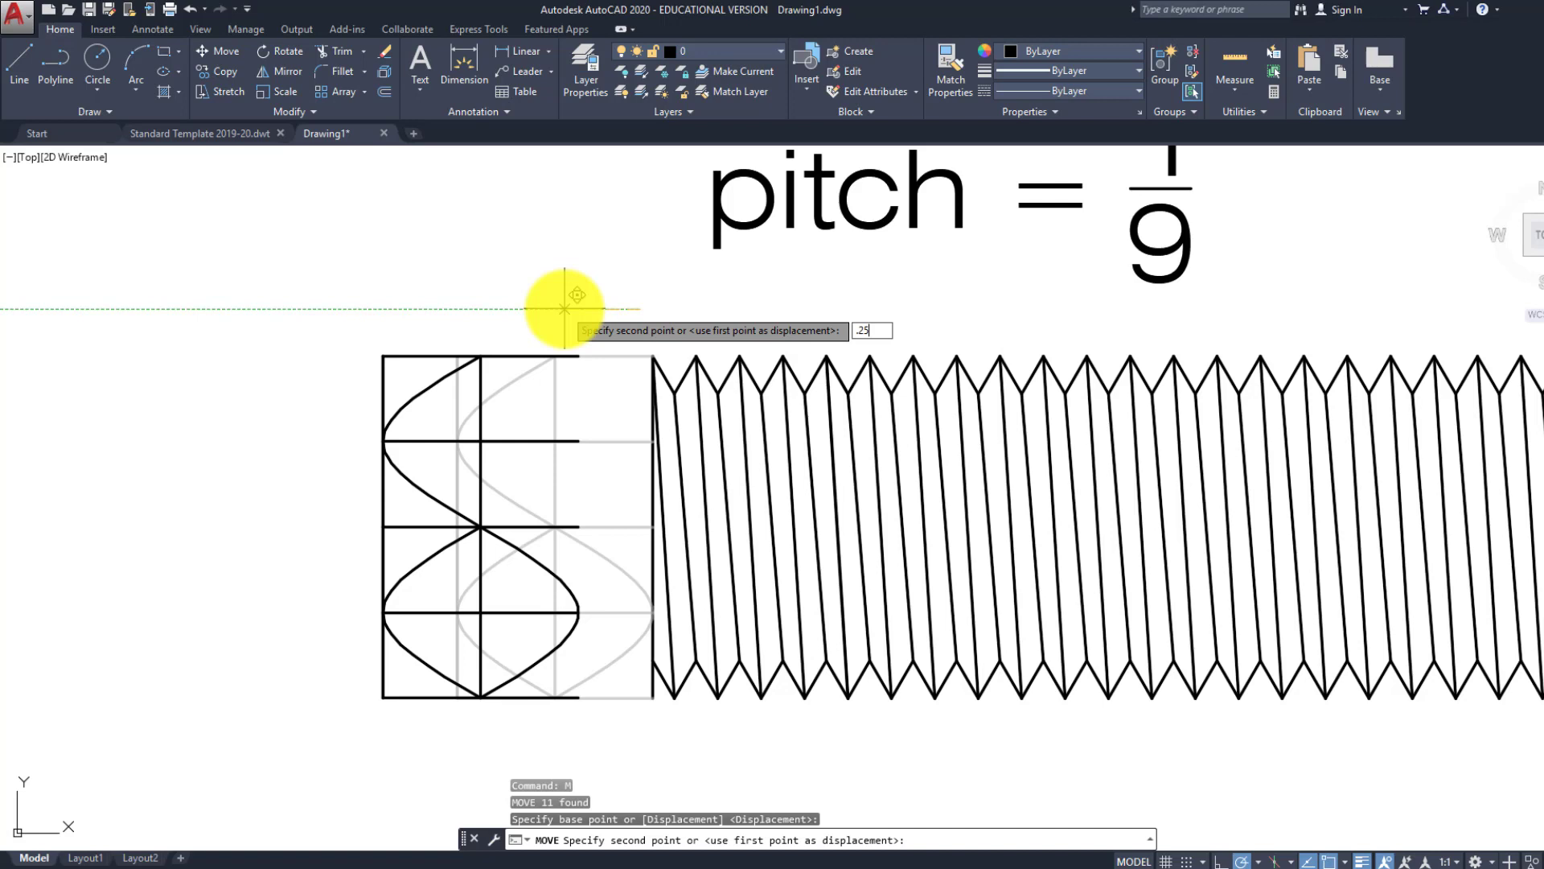
pyautogui.write('.25')
pyautogui.press('Return')
pyautogui.press('Escape')
pyautogui.press('Escape')
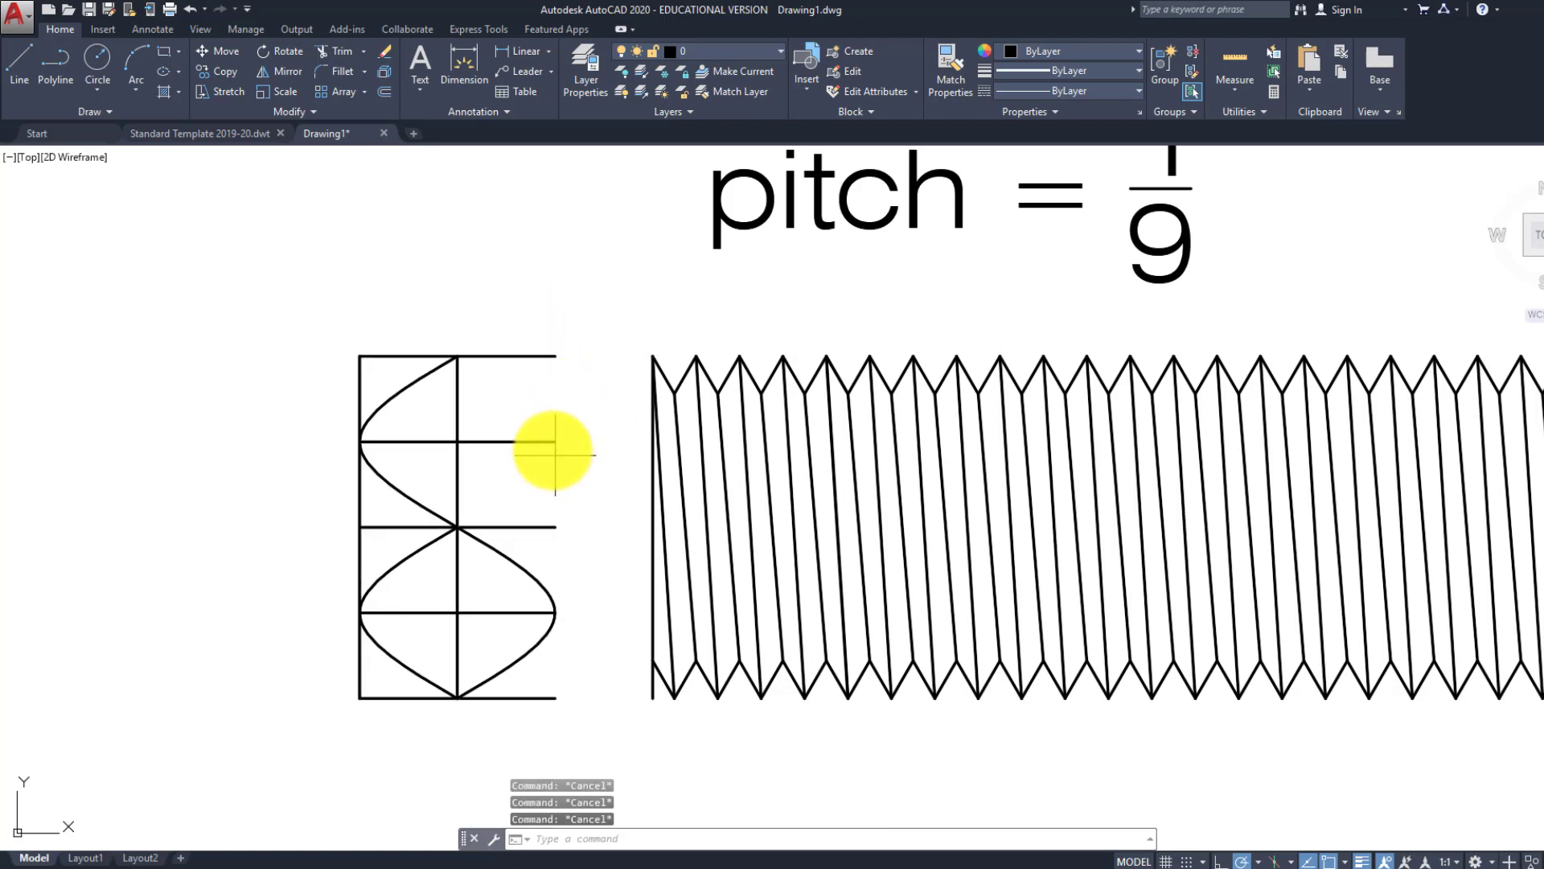
# Erase the box's three inner horizontal construction lines and its vertical centre line, keeping the splines
pyautogui.click(555, 448)
pyautogui.click(515, 416)
pyautogui.press('Delete')
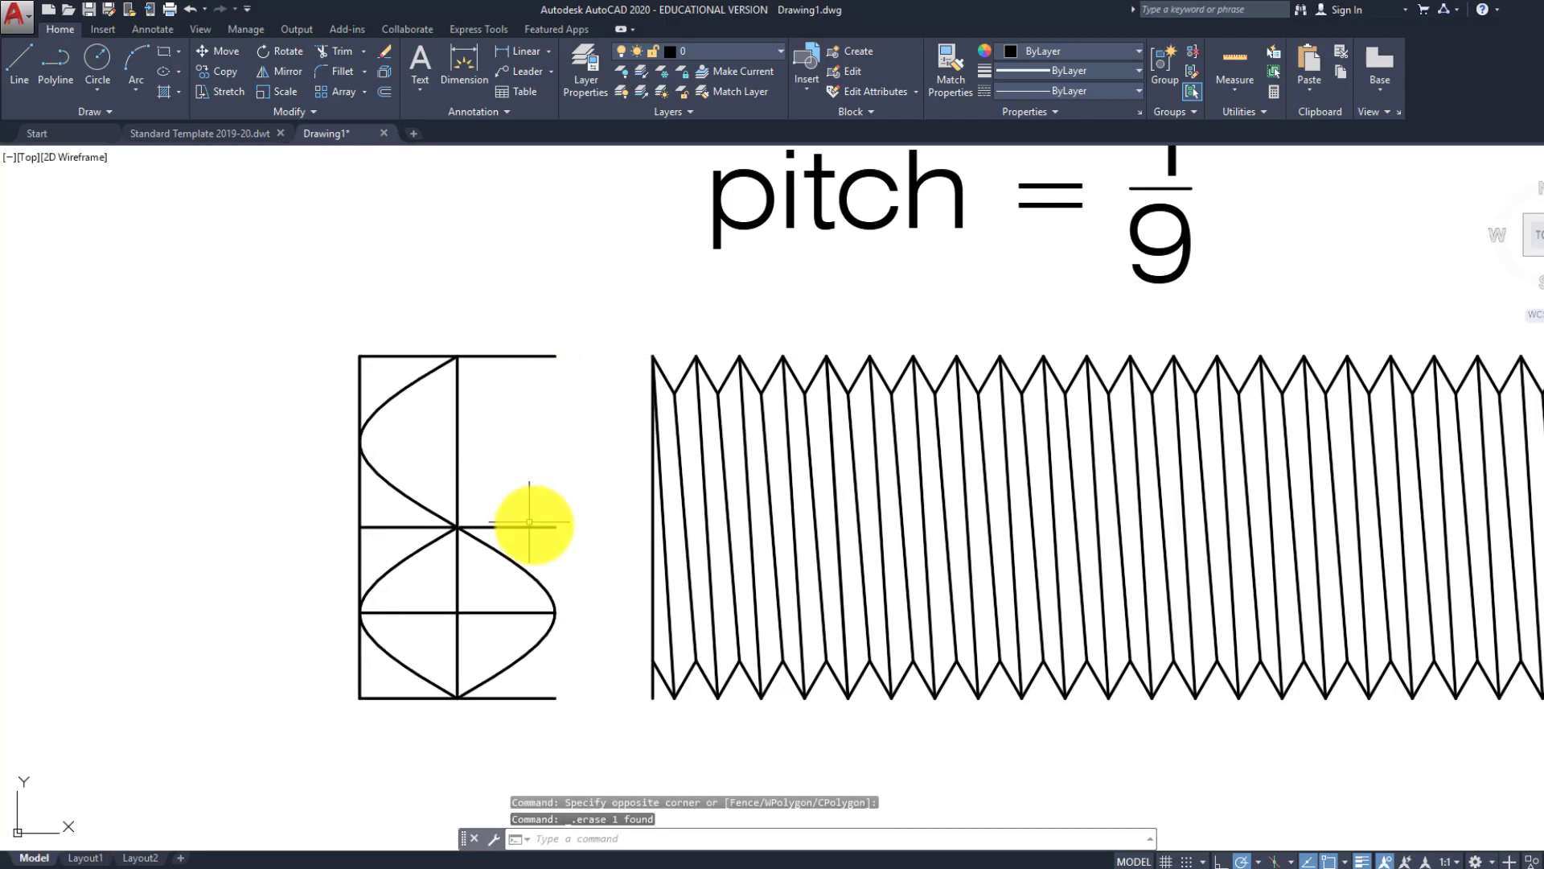
pyautogui.click(542, 532)
pyautogui.click(526, 516)
pyautogui.press('Delete')
pyautogui.click(486, 463)
pyautogui.click(455, 462)
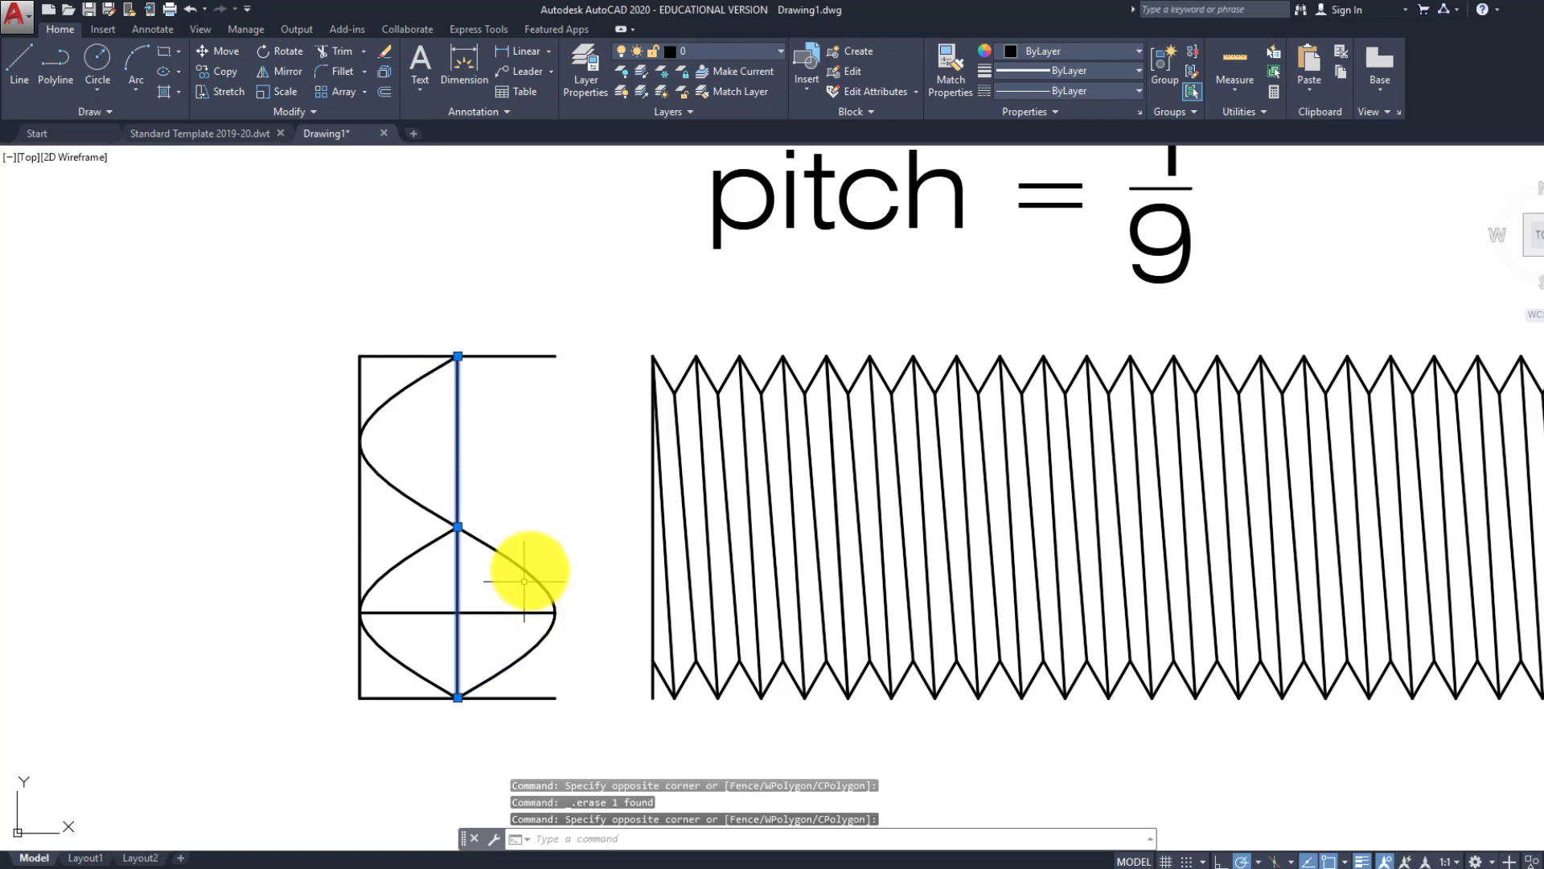
pyautogui.press('Delete')
pyautogui.click(513, 599)
pyautogui.click(486, 621)
pyautogui.press('Delete')
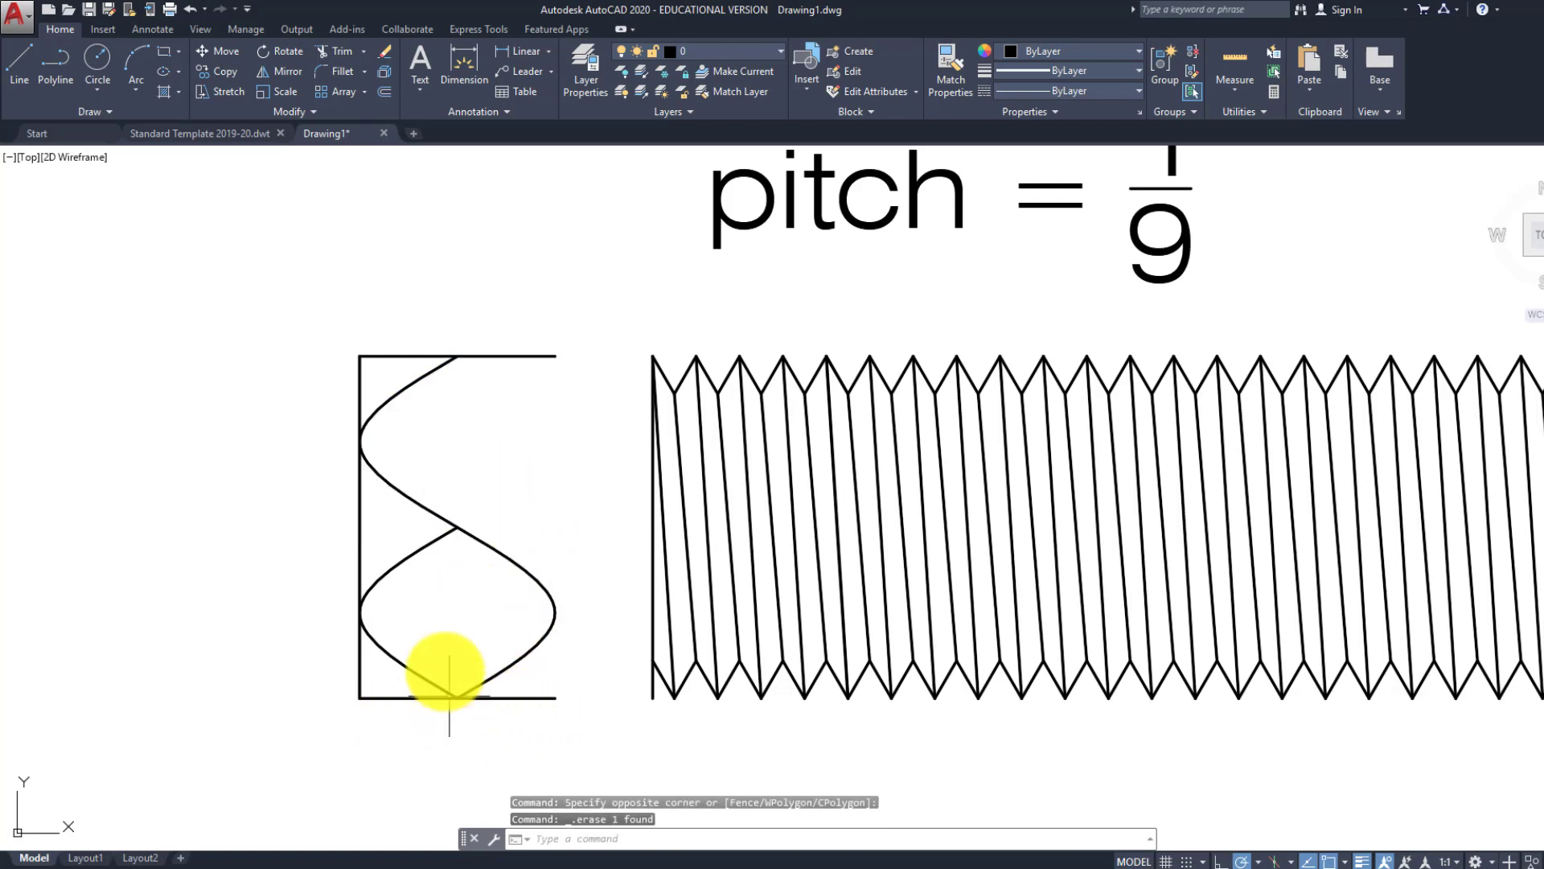
# Erase the two overlapping lines on the box's upper left edge and stretch the top line to span from the S-curve to the thread's end line
pyautogui.click(379, 379)
pyautogui.click(327, 373)
pyautogui.press('Delete')
pyautogui.click(370, 353)
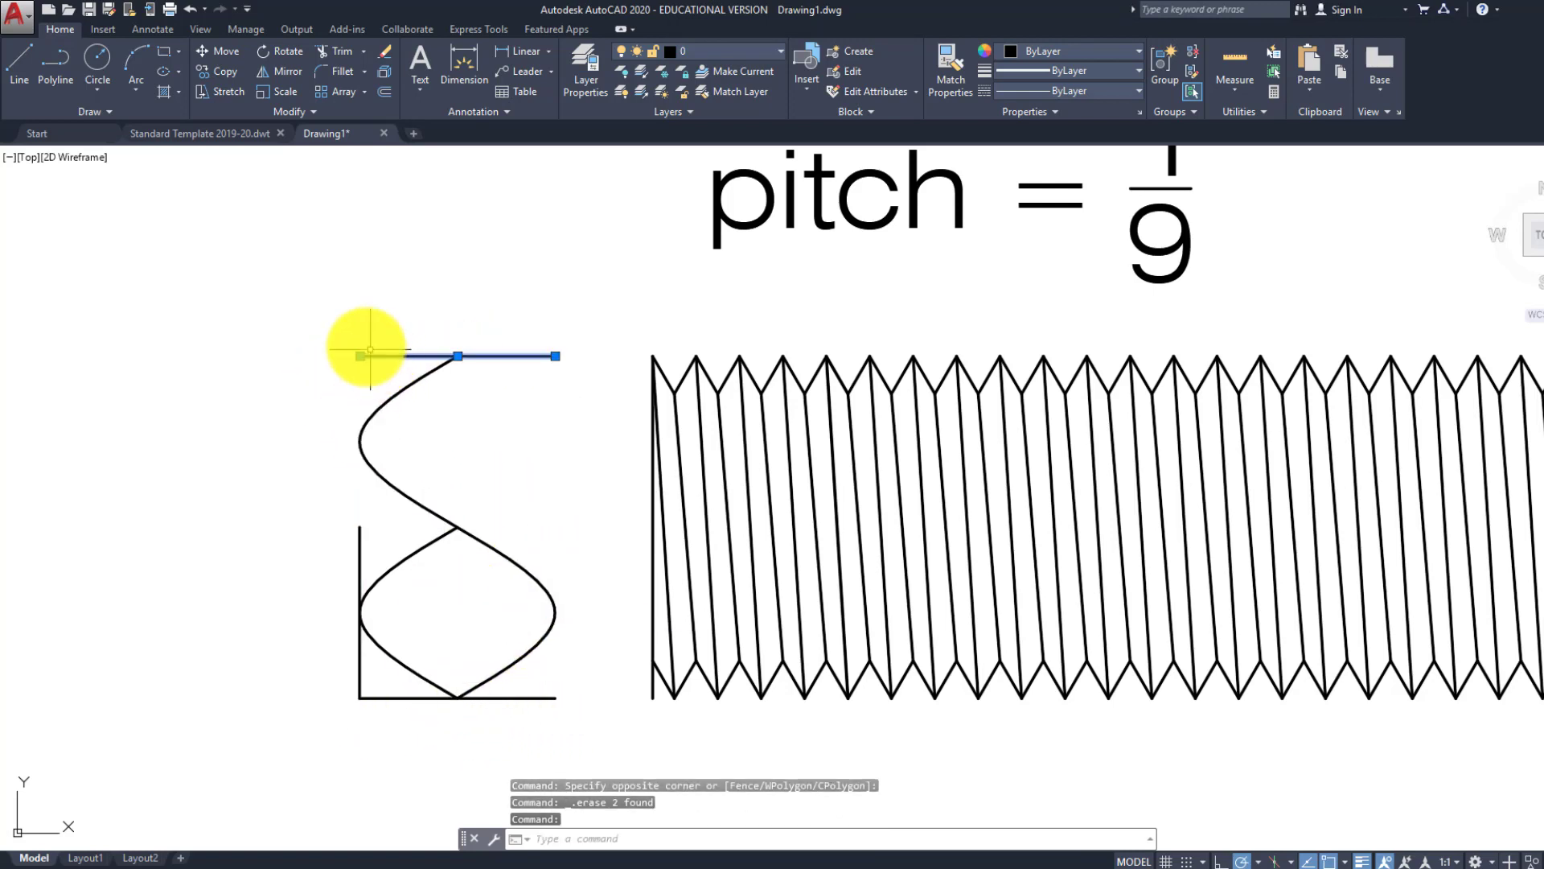
pyautogui.click(362, 355)
pyautogui.click(458, 355)
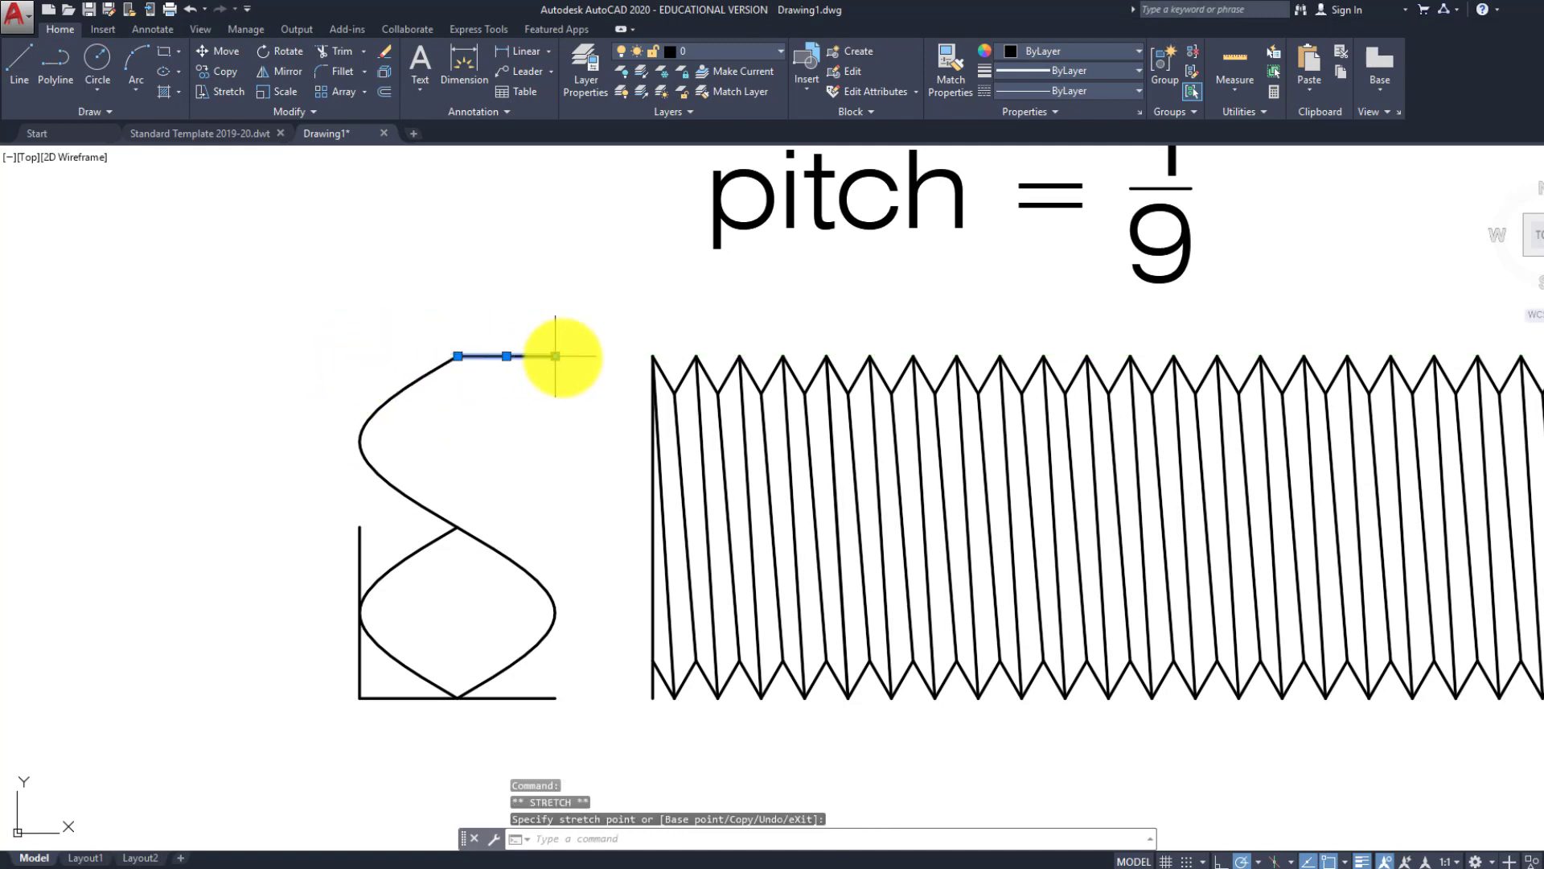
pyautogui.click(651, 356)
pyautogui.press('Escape')
pyautogui.press('Escape')
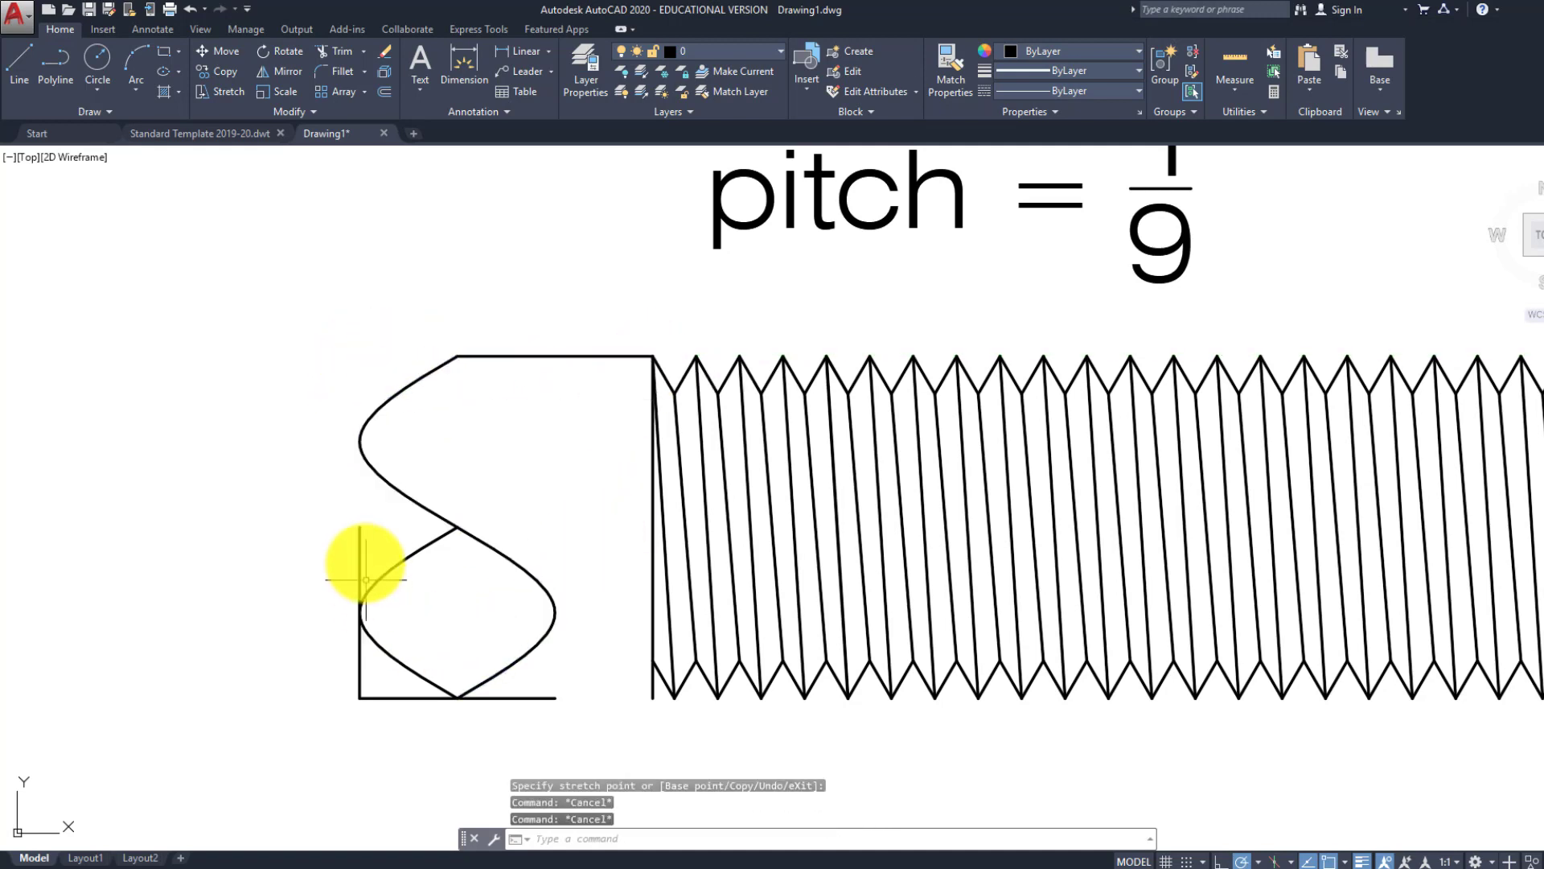
# Erase the remaining lower left edge line and stretch the bottom line to span from the S-curve to the thread's end line
pyautogui.click(369, 562)
pyautogui.press('Delete')
pyautogui.click(424, 707)
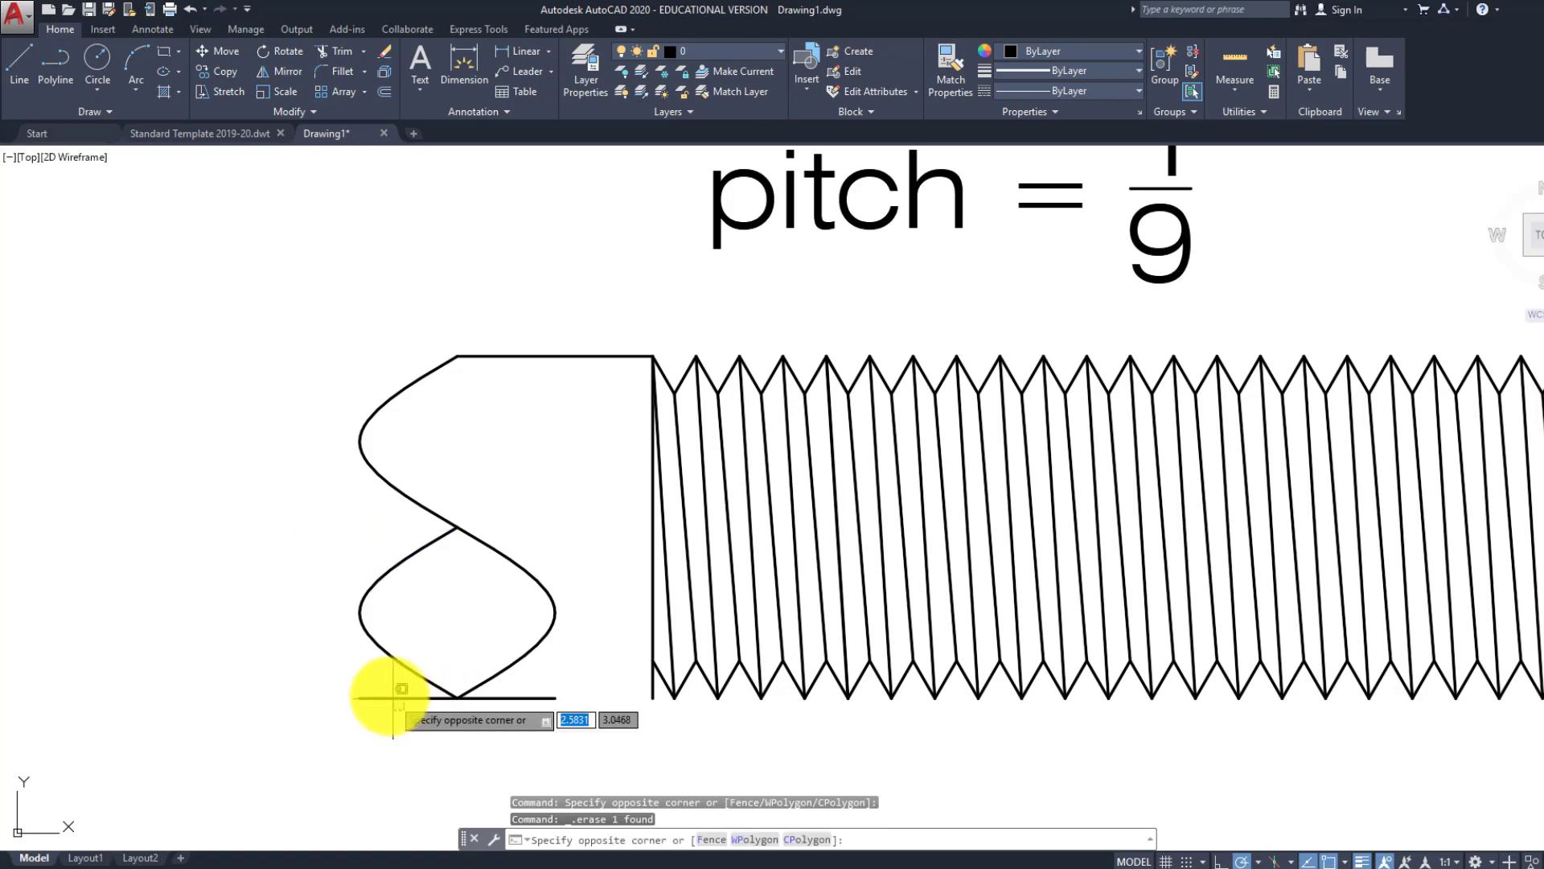
pyautogui.click(384, 689)
pyautogui.click(360, 697)
pyautogui.click(458, 697)
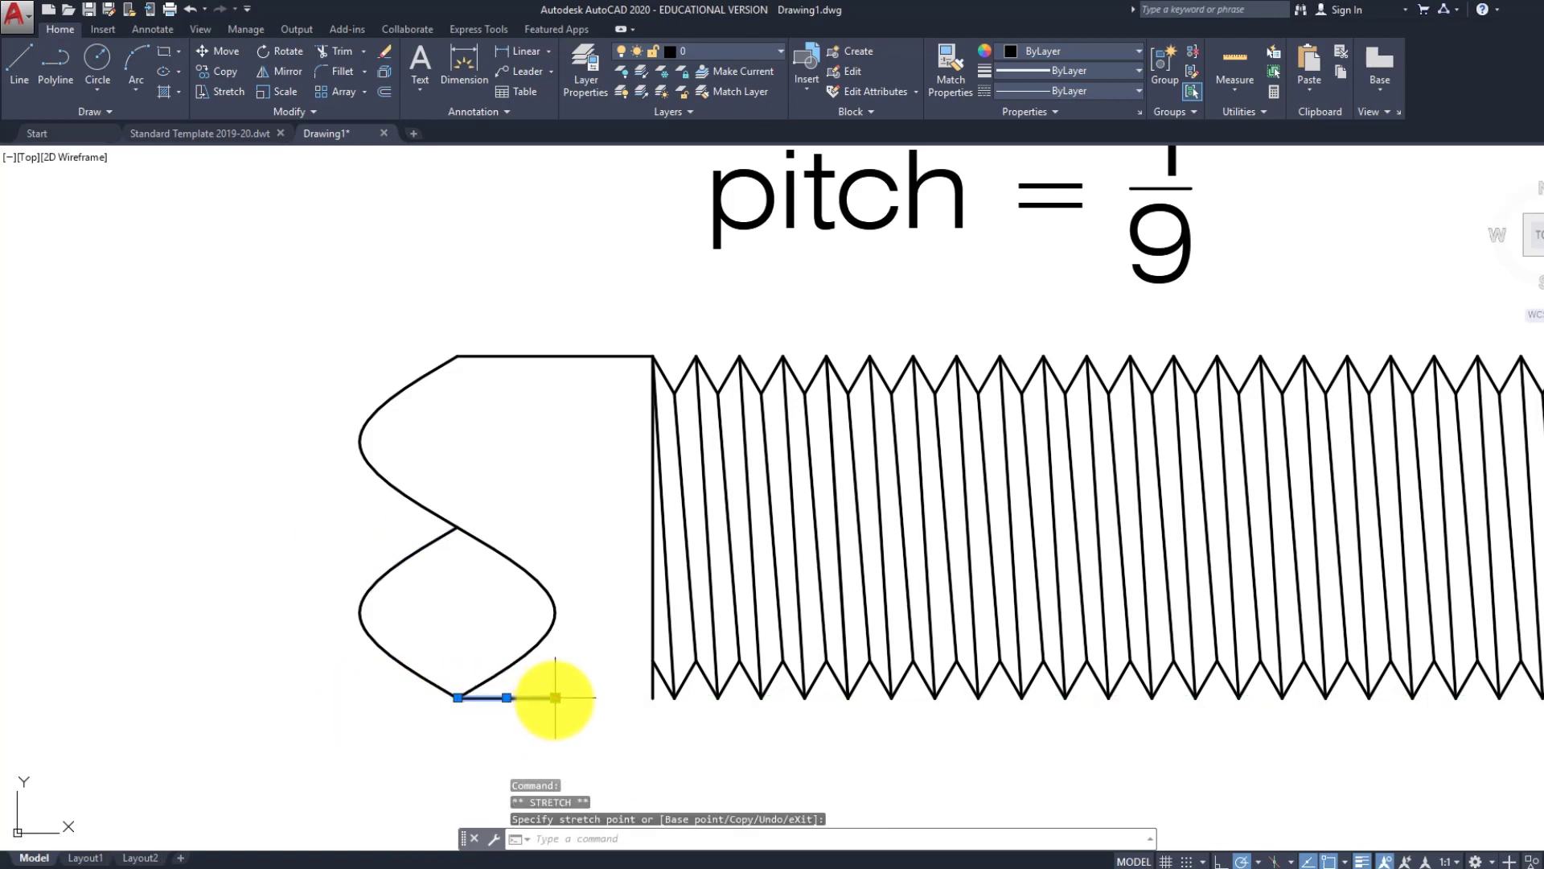
pyautogui.press('Escape')
pyautogui.press('Escape')
pyautogui.press('Escape')
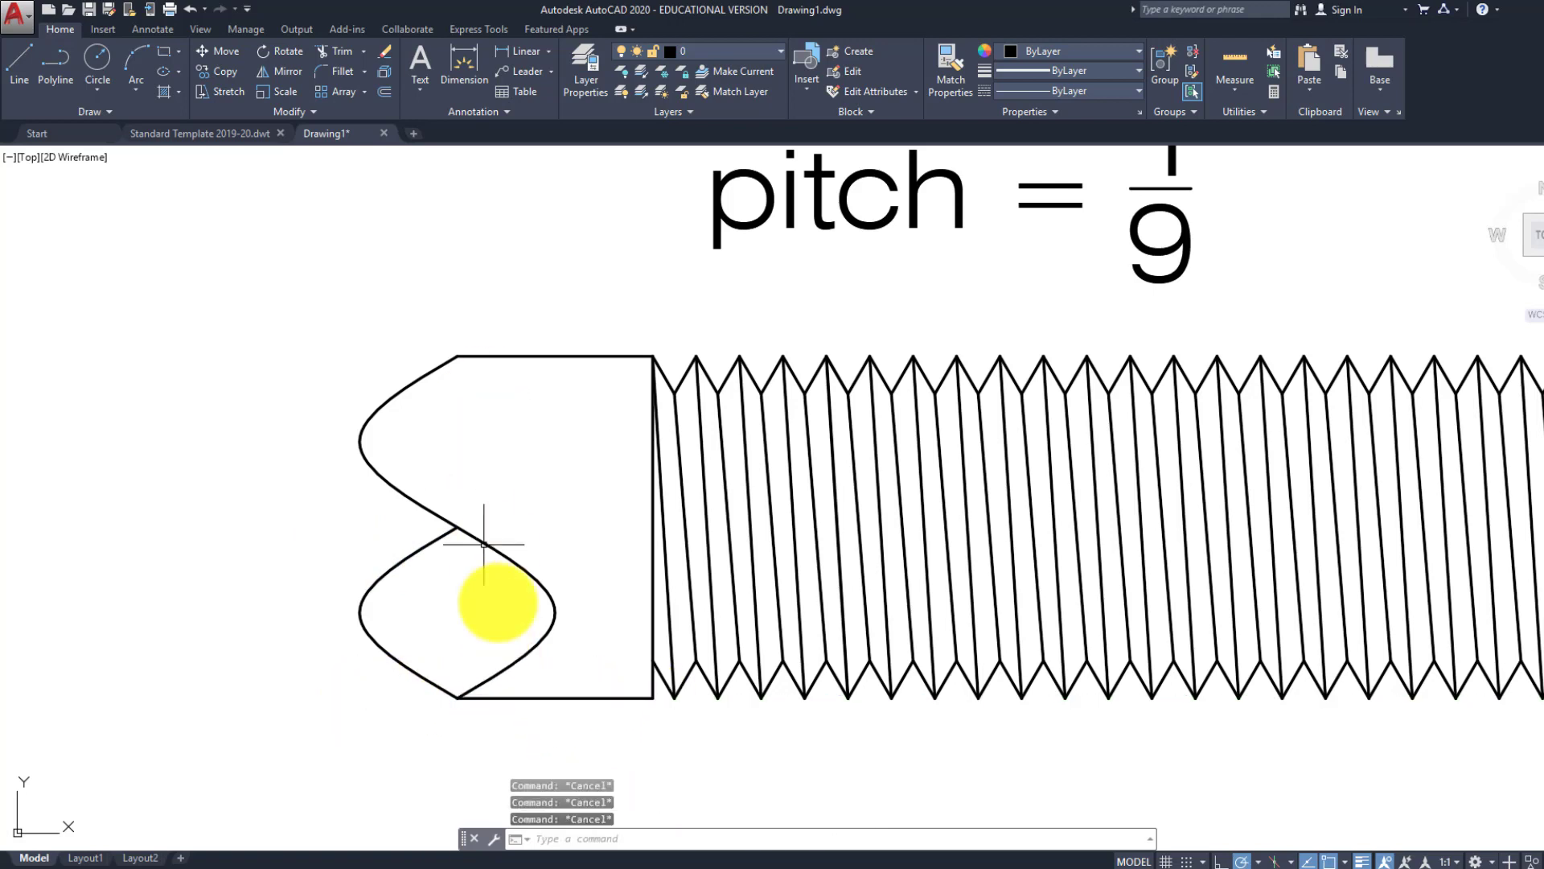
pyautogui.scroll(-2, 526, 461)
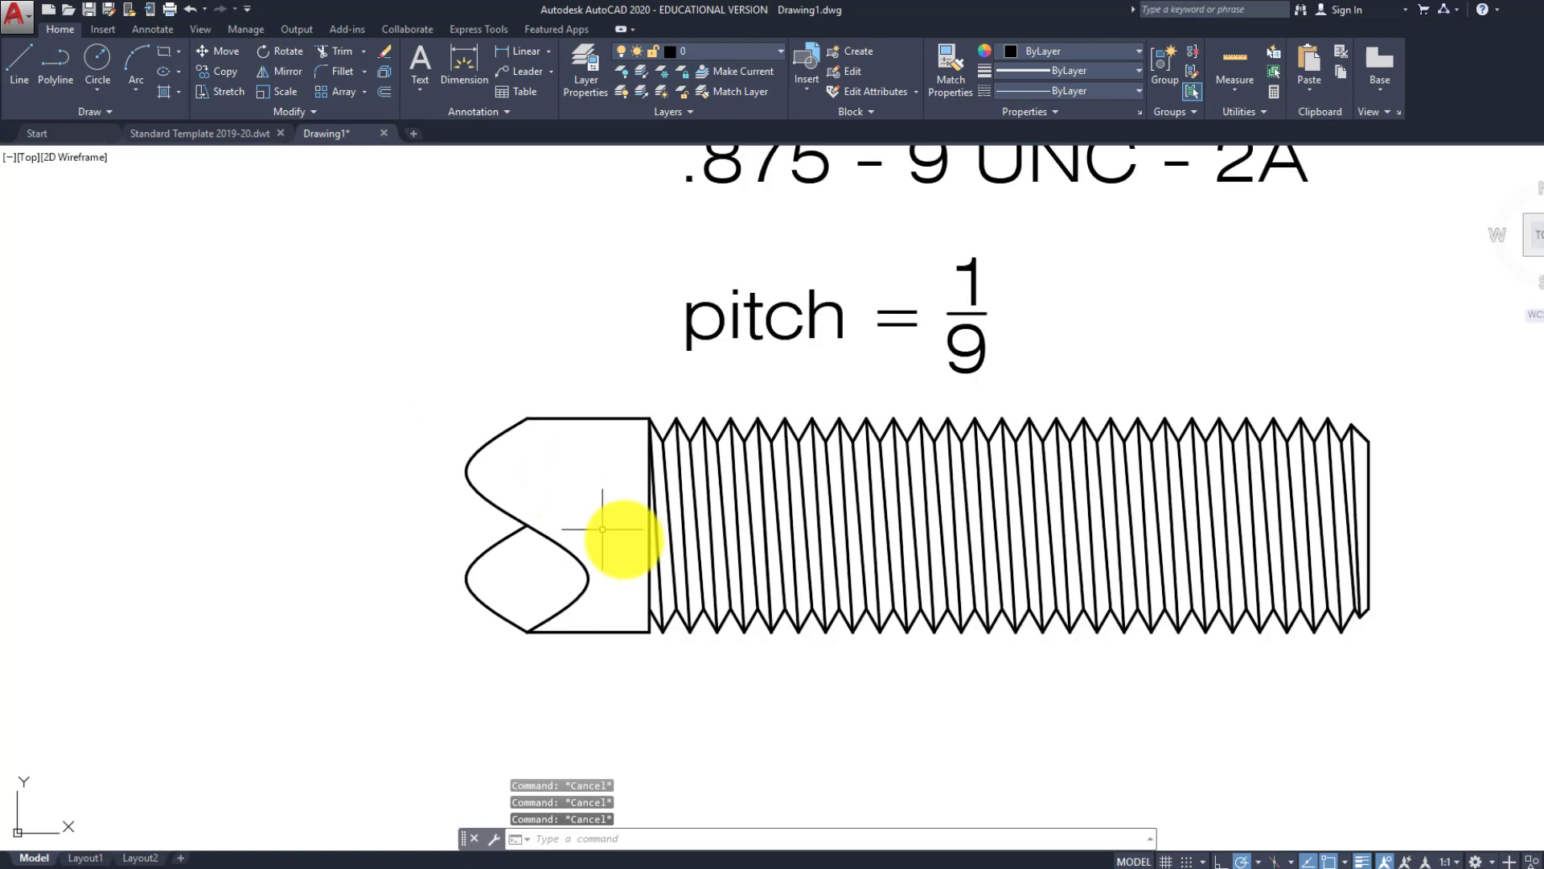
pyautogui.scroll(4, 551, 517)
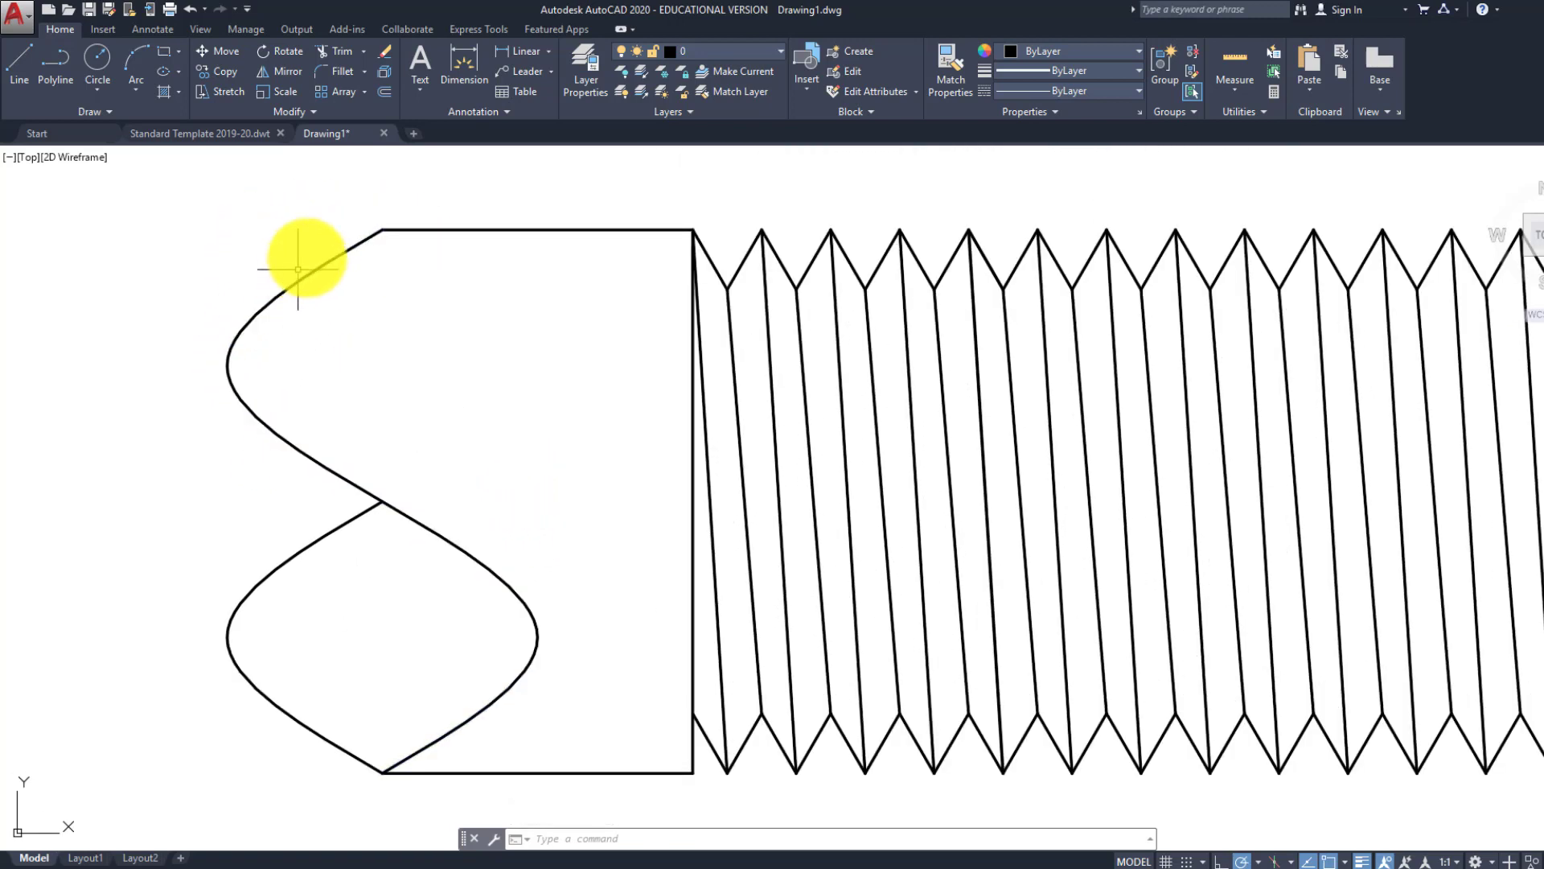
pyautogui.scroll(-3, 441, 472)
pyautogui.scroll(2, 408, 531)
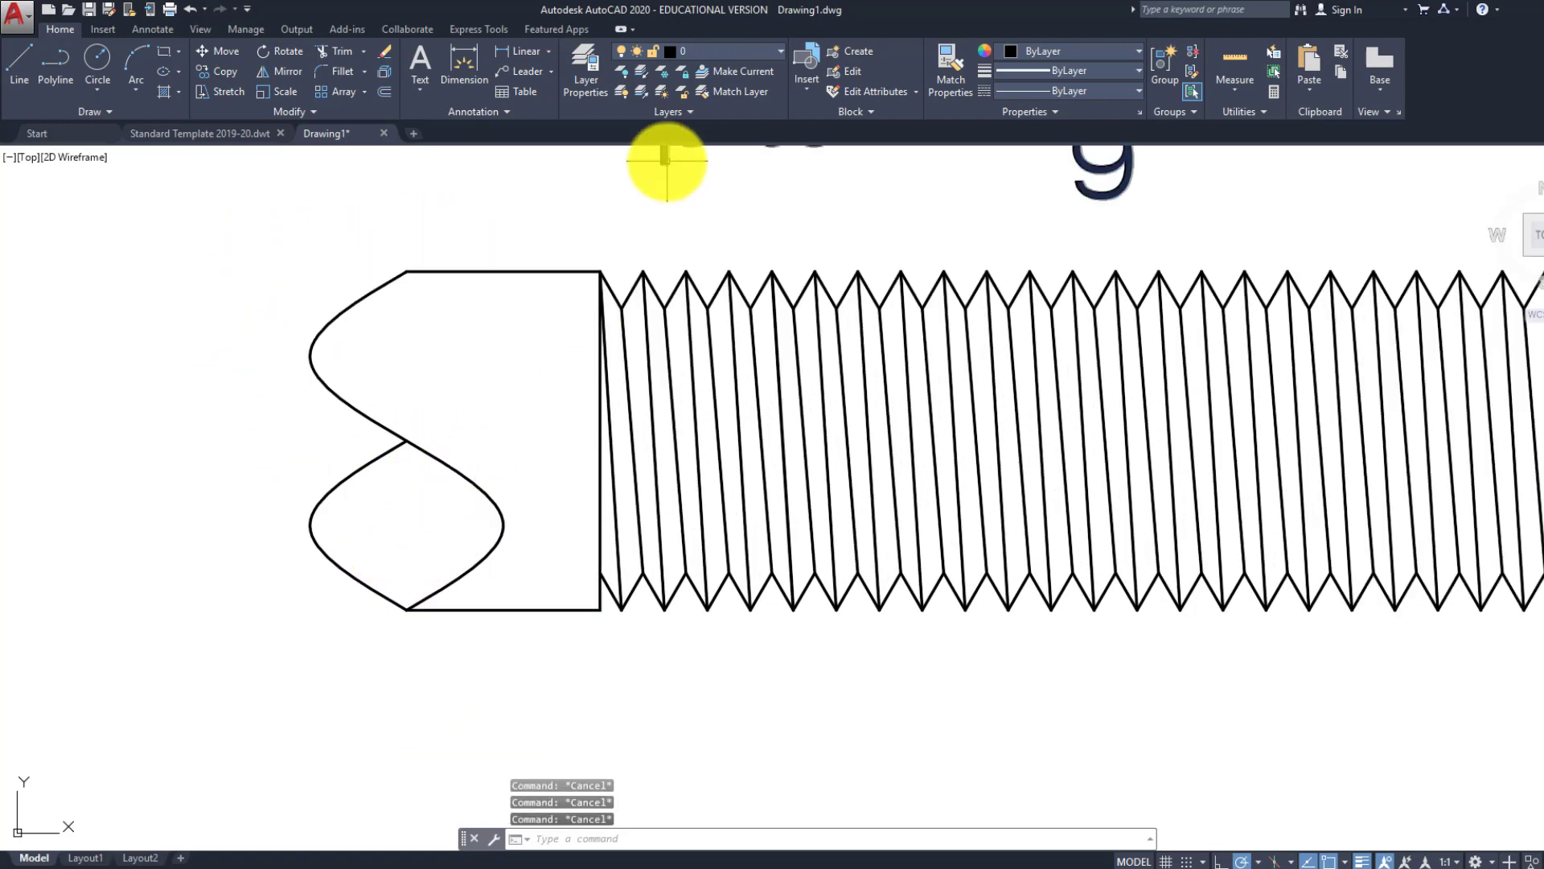
pyautogui.click(725, 53)
pyautogui.click(721, 51)
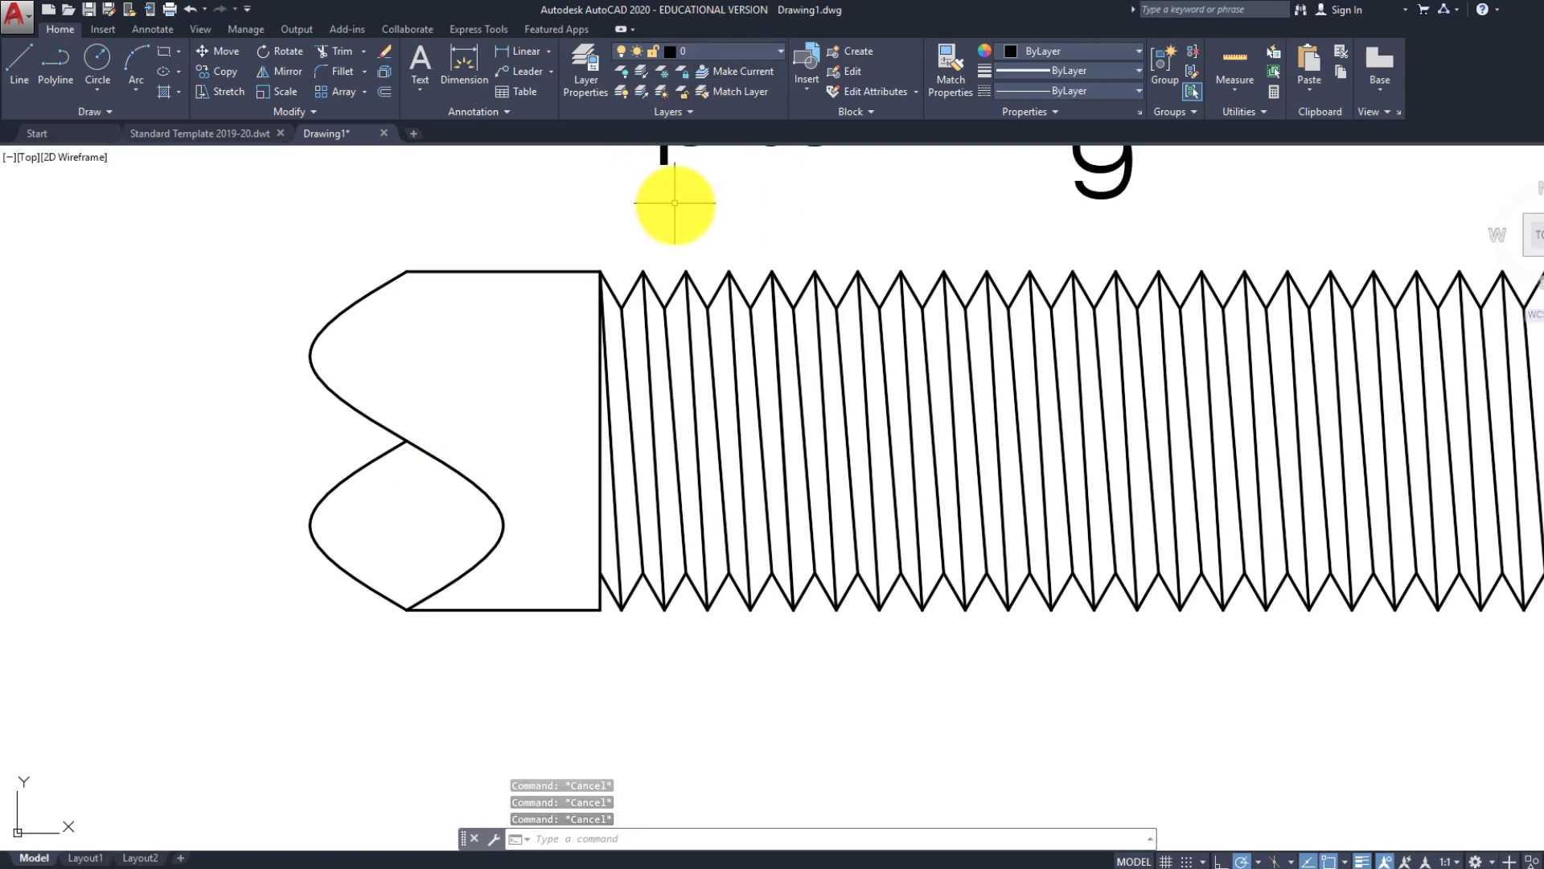
# Hatch the closed lower loop of the S-break with diagonal lines at a scale of .5
pyautogui.write('h')
pyautogui.press('Return')
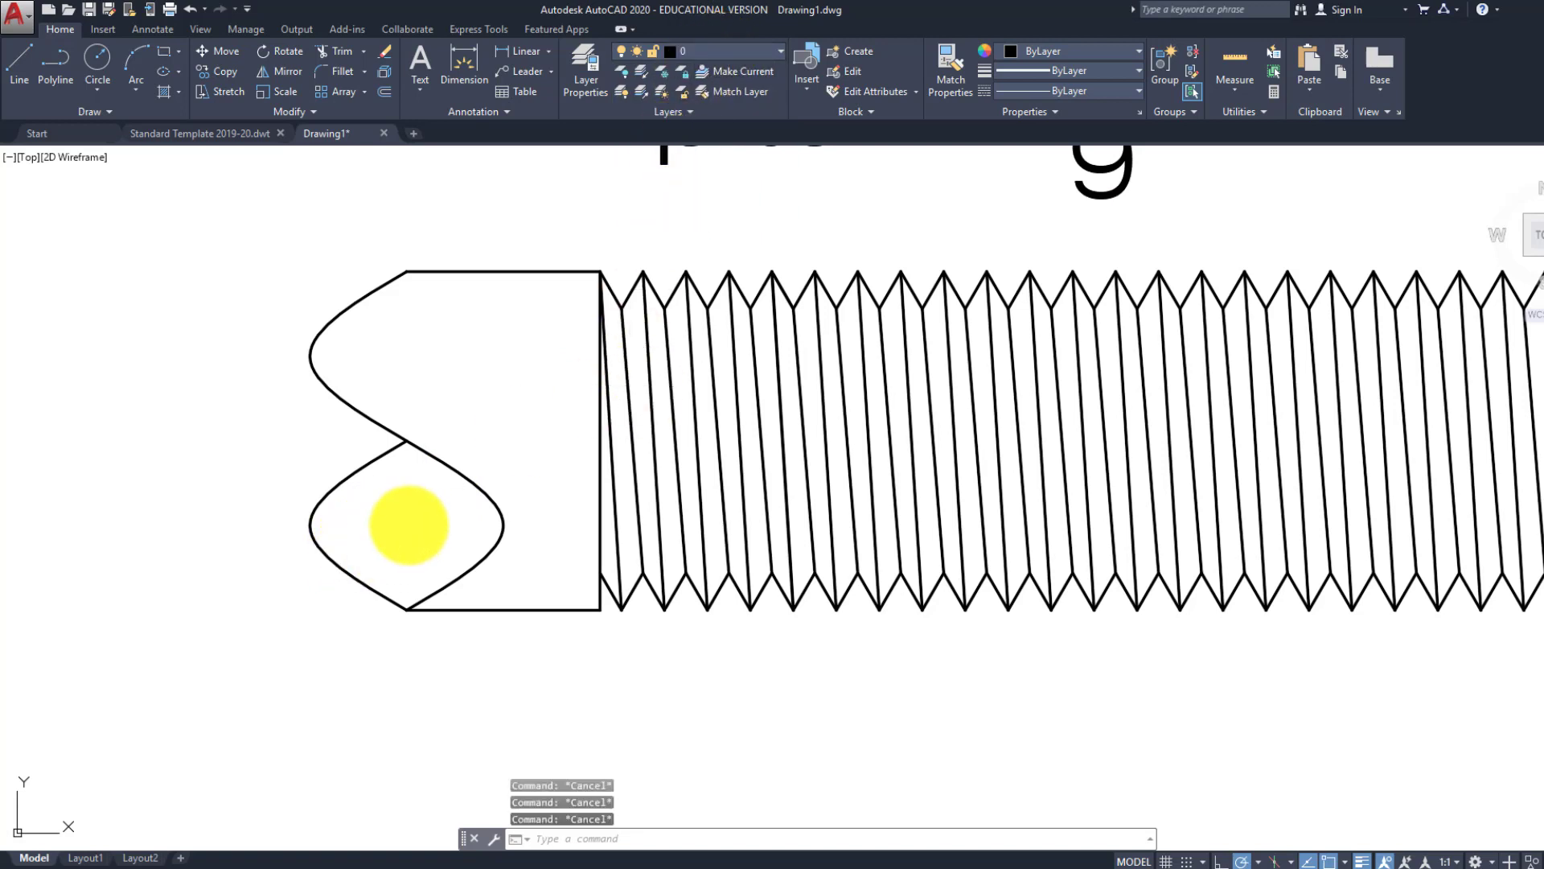
pyautogui.click(400, 531)
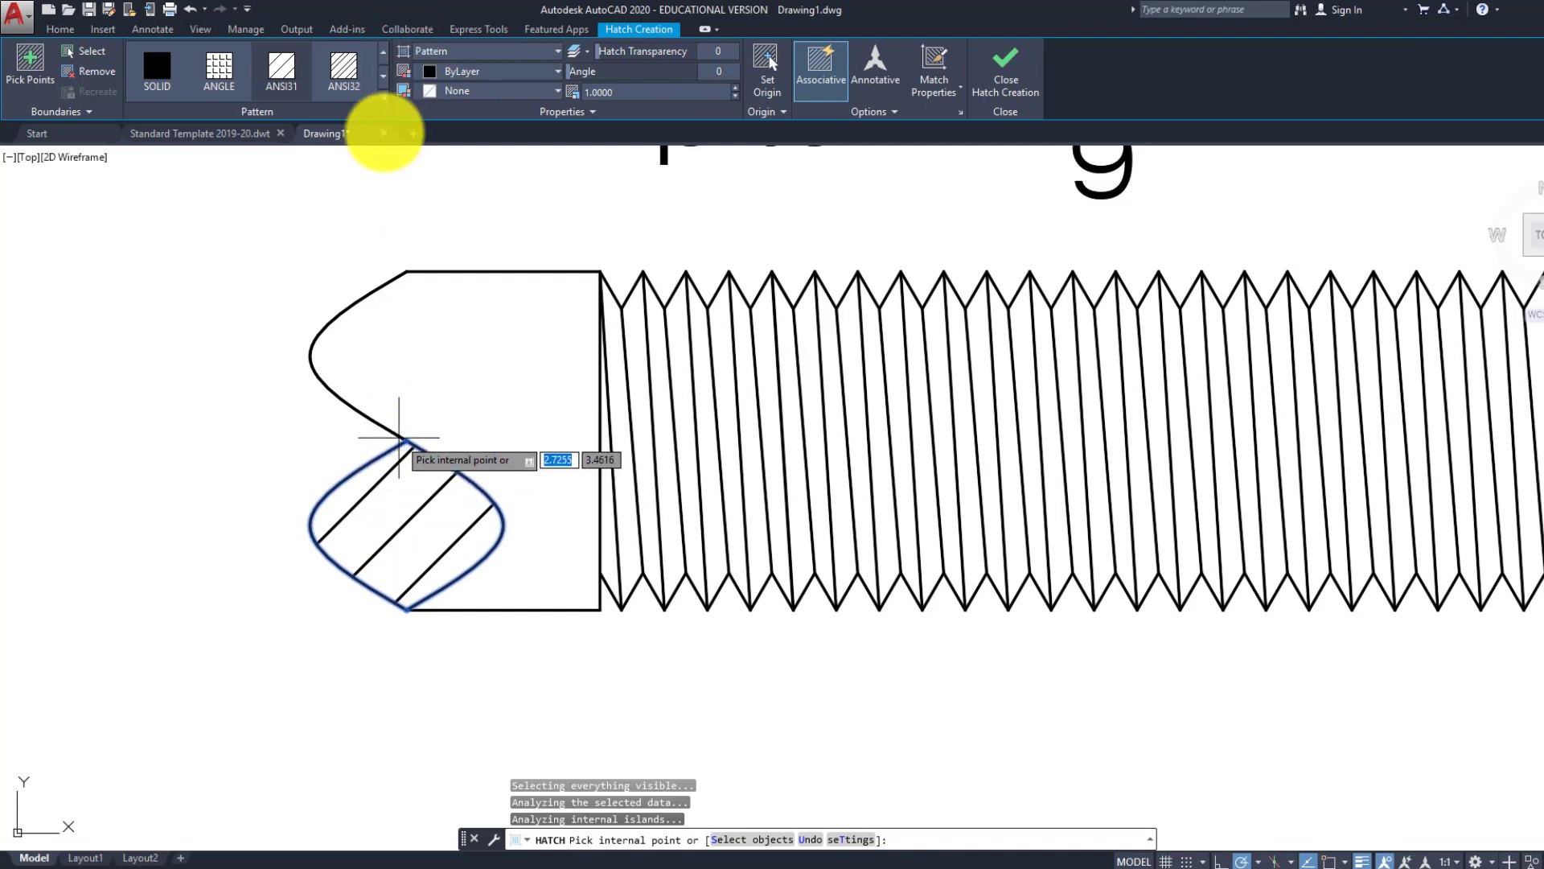
pyautogui.click(162, 88)
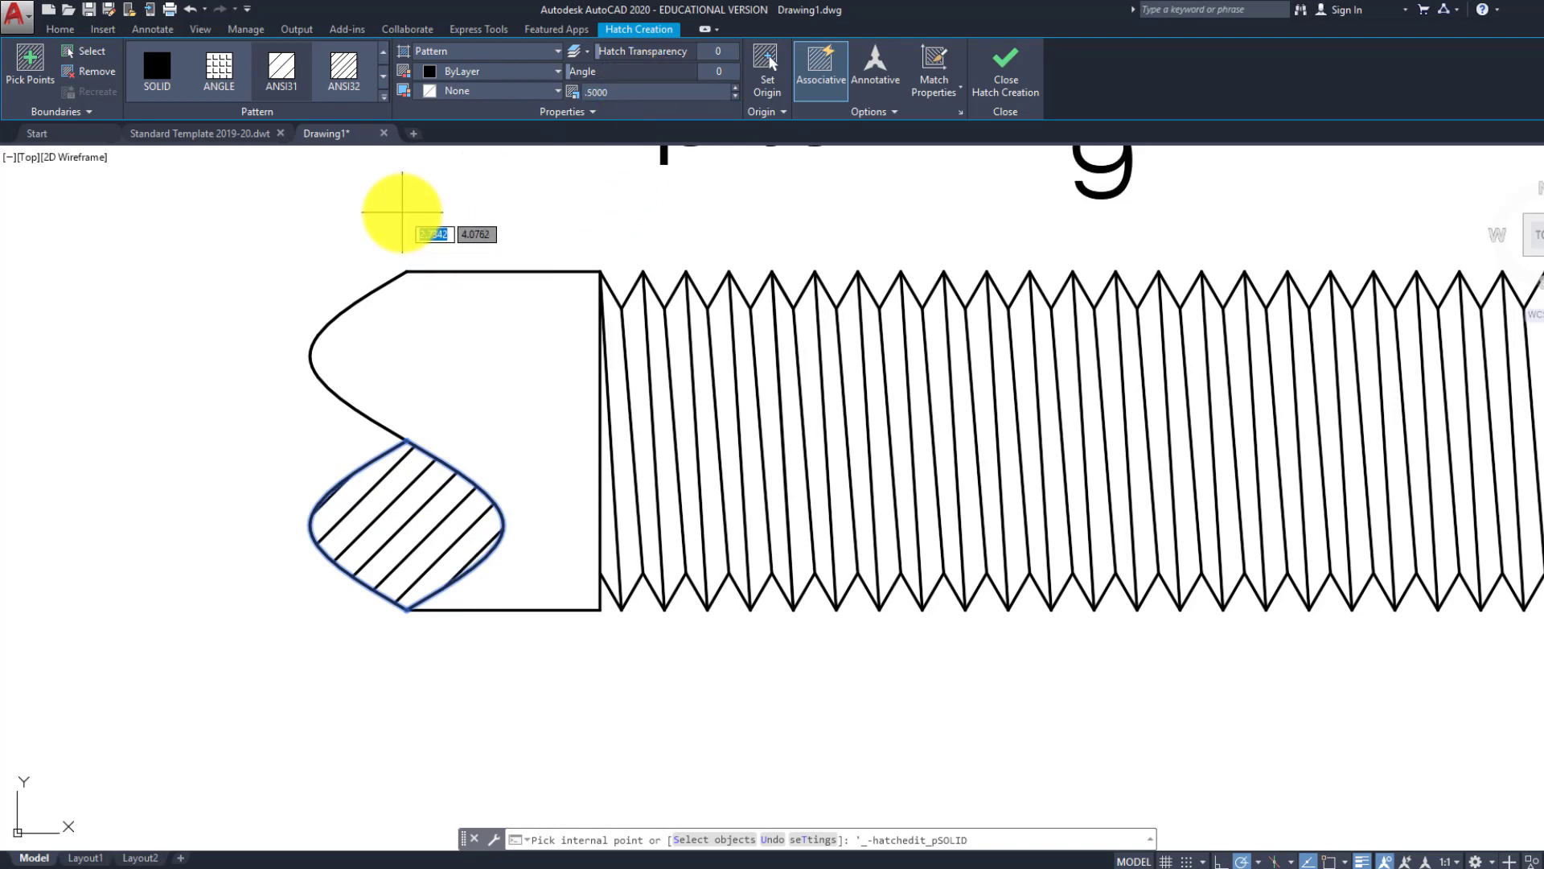
pyautogui.press('Return')
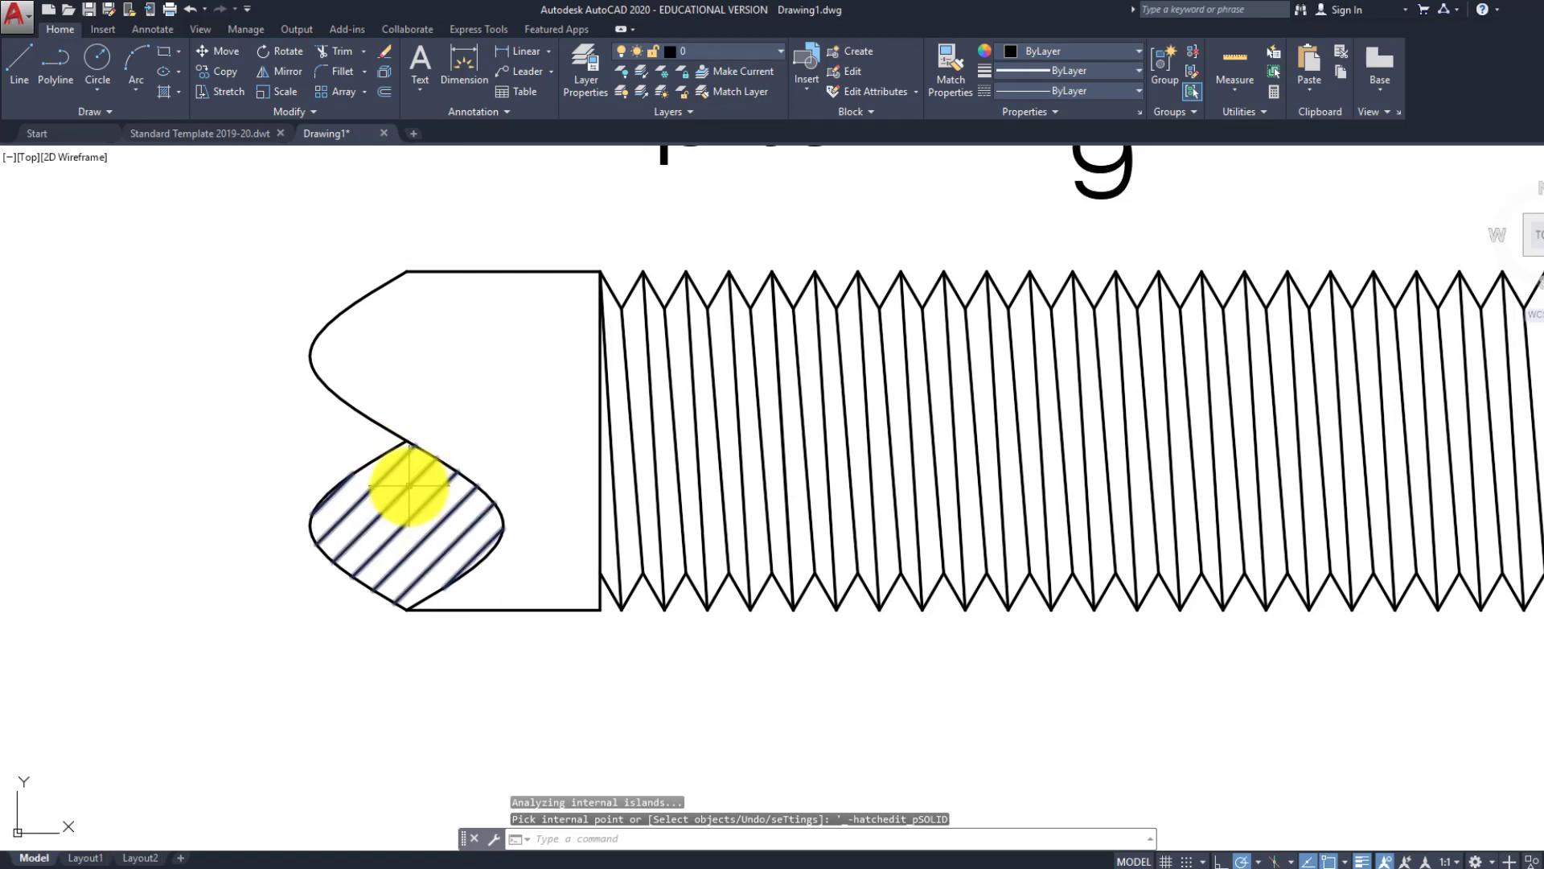
# Change the lineweight of the hatch in the S-break's lower loop to Default
pyautogui.click(409, 486)
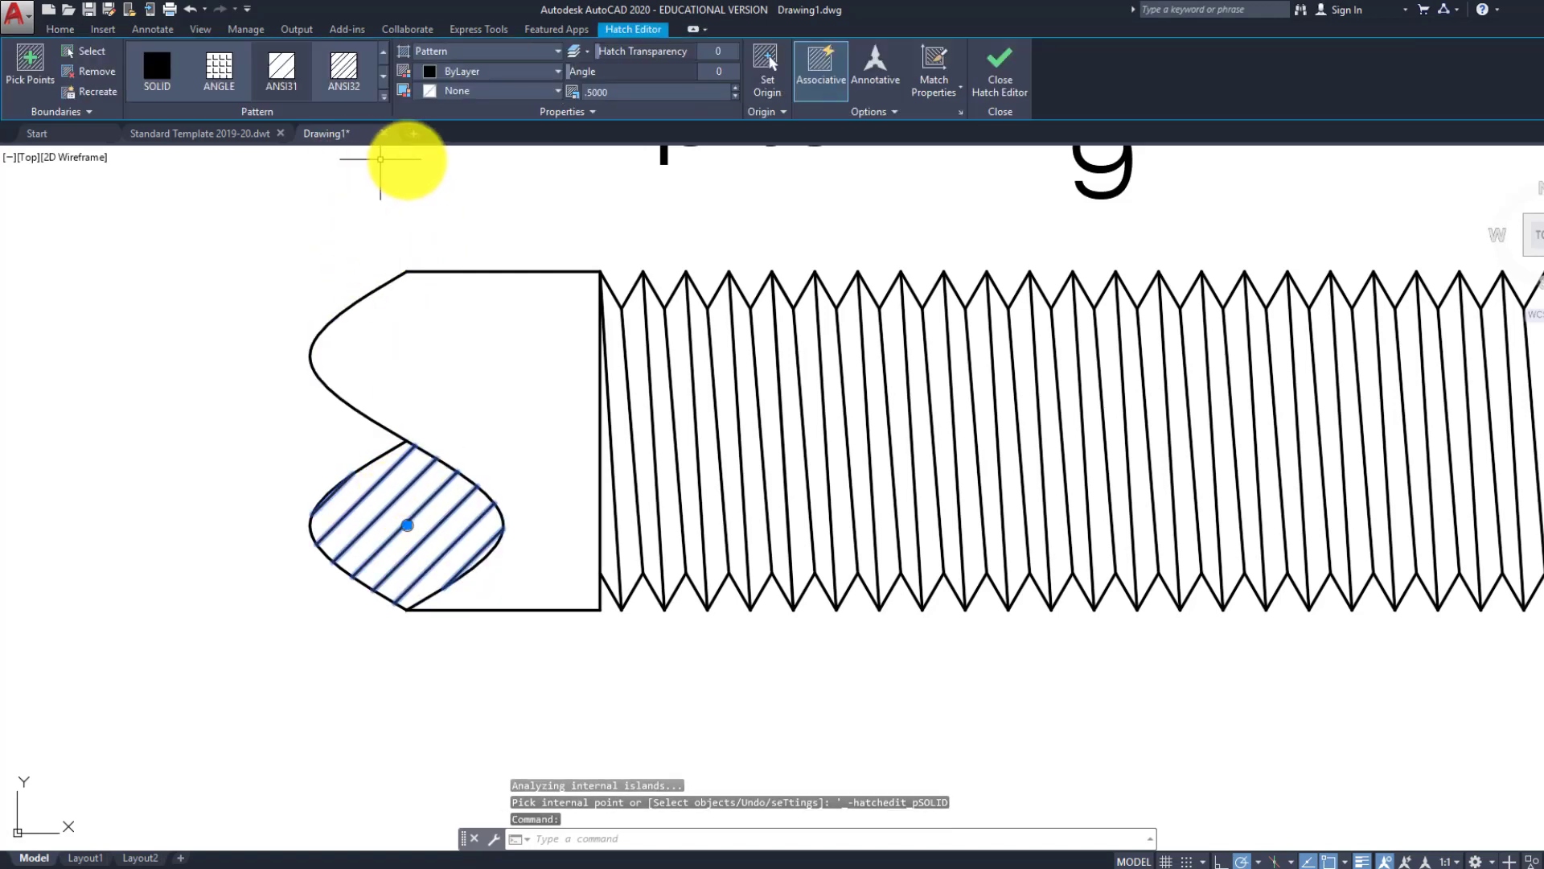
pyautogui.click(53, 29)
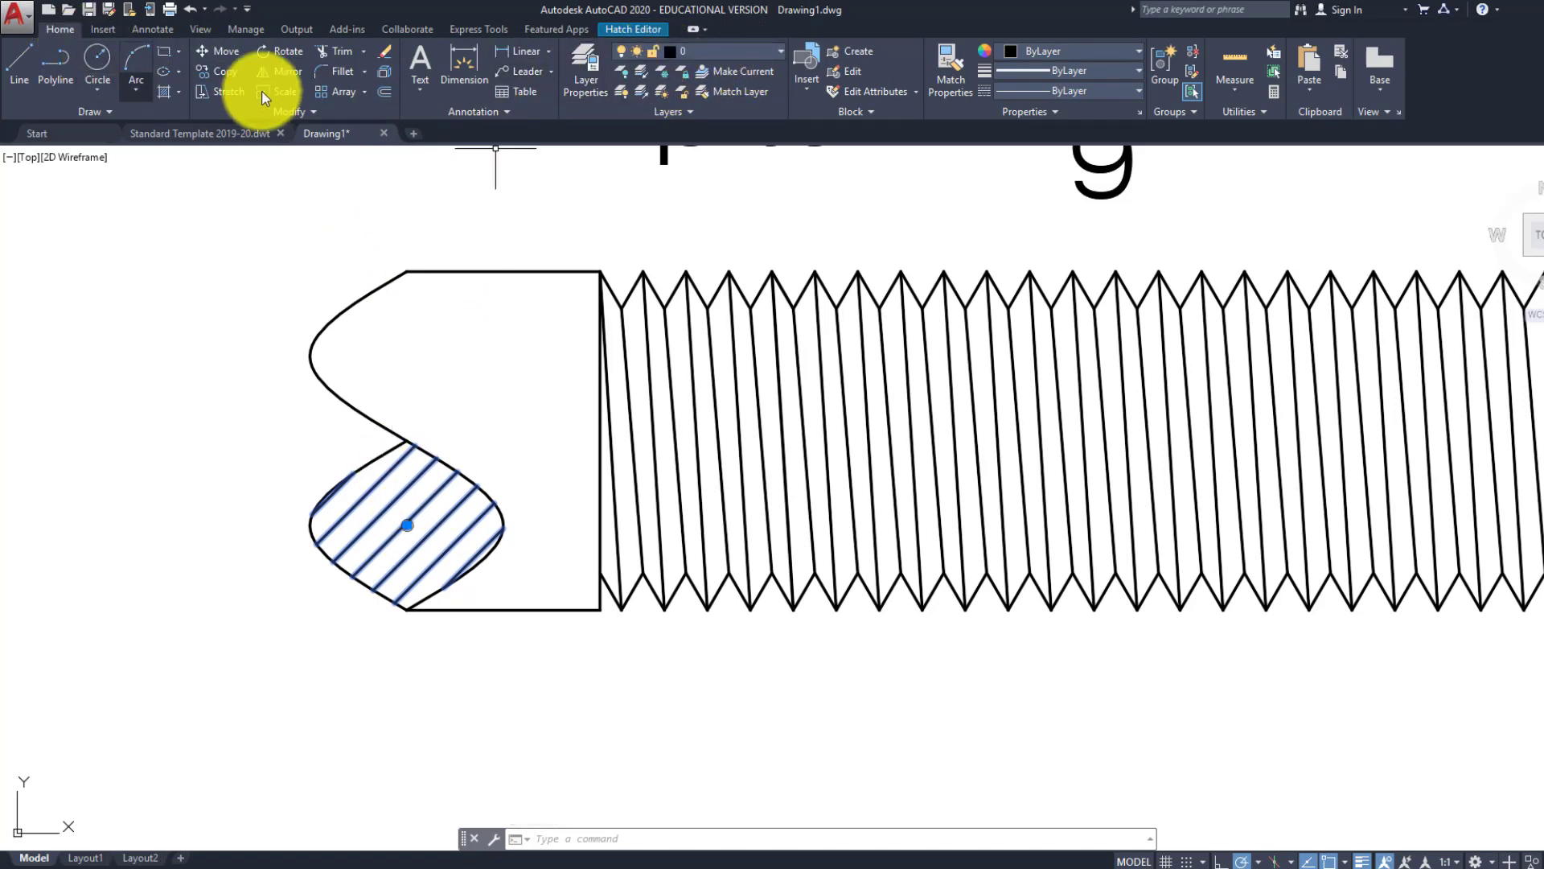
pyautogui.click(1069, 70)
pyautogui.click(1069, 126)
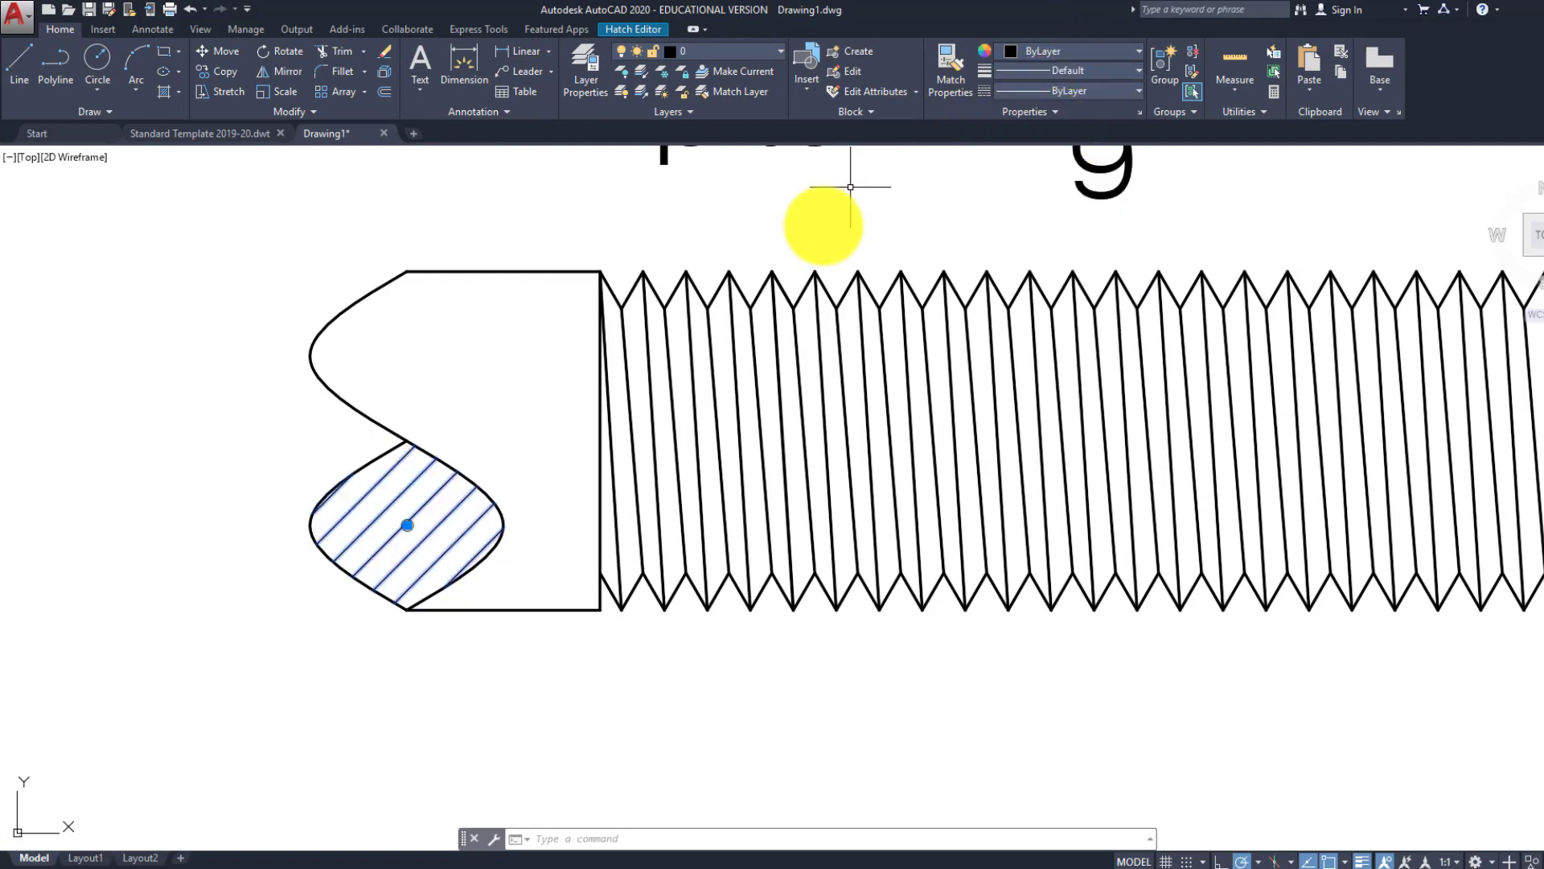
pyautogui.press('Escape')
pyautogui.press('Escape')
pyautogui.press('Escape')
pyautogui.scroll(-4, 666, 335)
pyautogui.scroll(2, 631, 318)
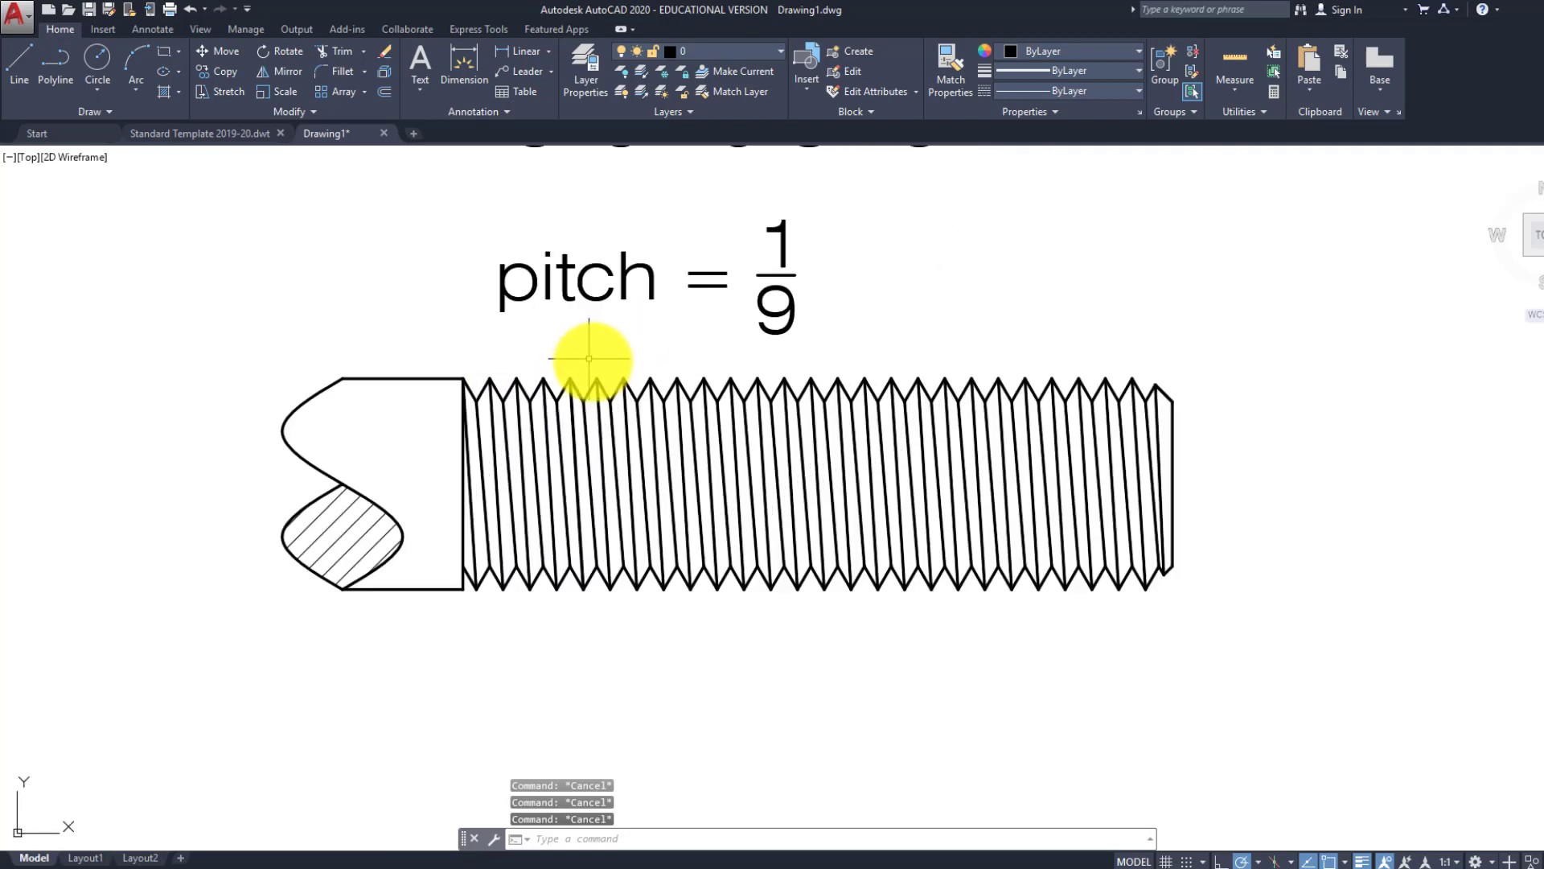
pyautogui.scroll(1, 346, 442)
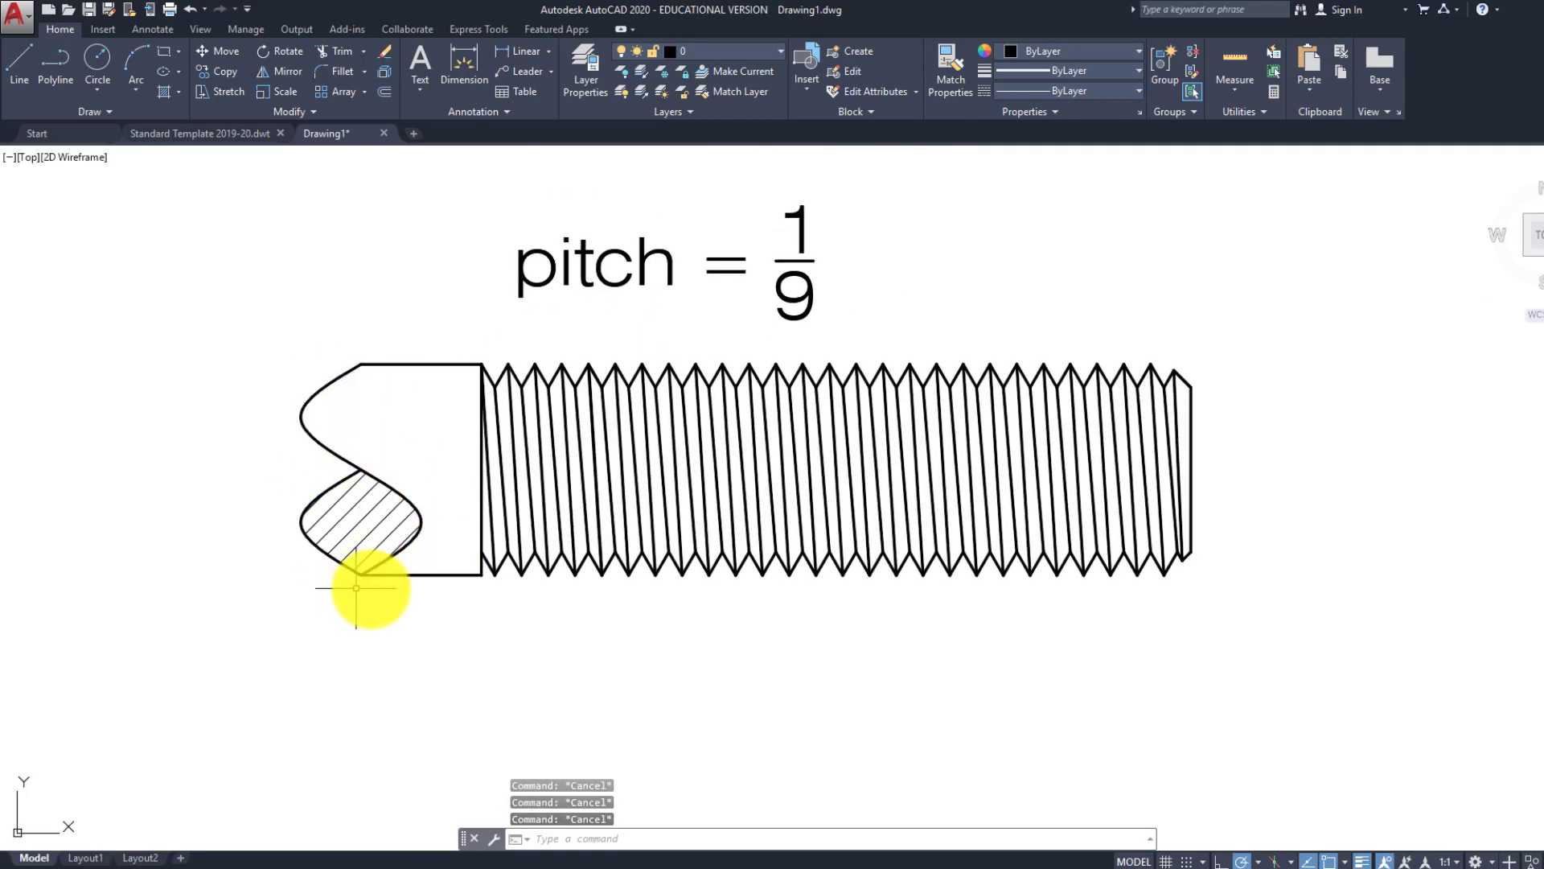
pyautogui.click(591, 74)
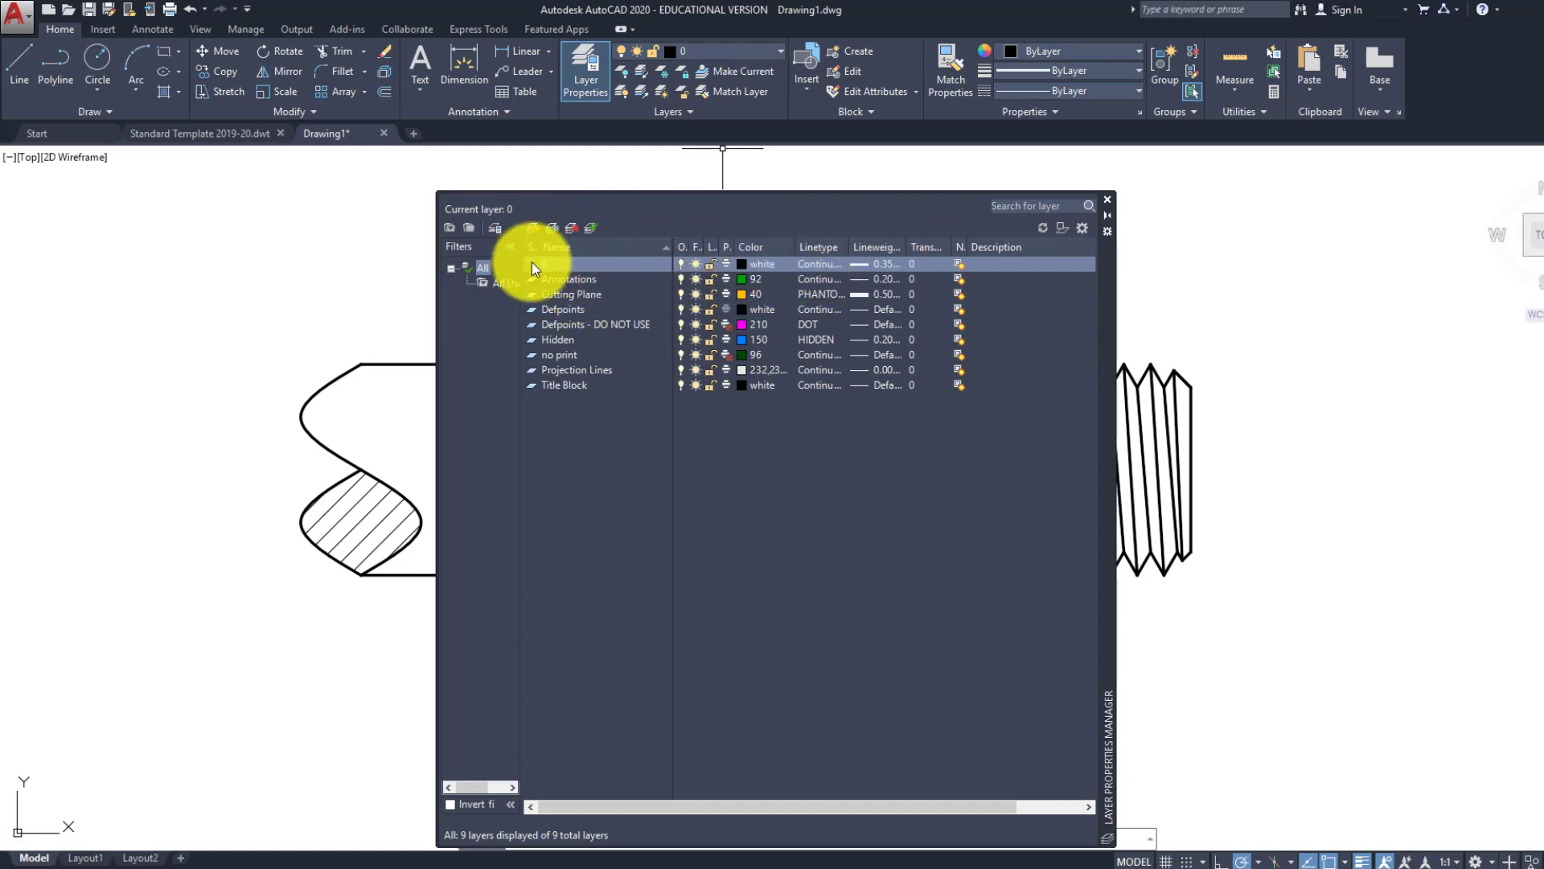
pyautogui.click(1104, 200)
pyautogui.press('Escape')
pyautogui.press('Escape')
pyautogui.press('Escape')
pyautogui.moveTo(665, 403); pyautogui.dragTo(618, 333, button='middle')
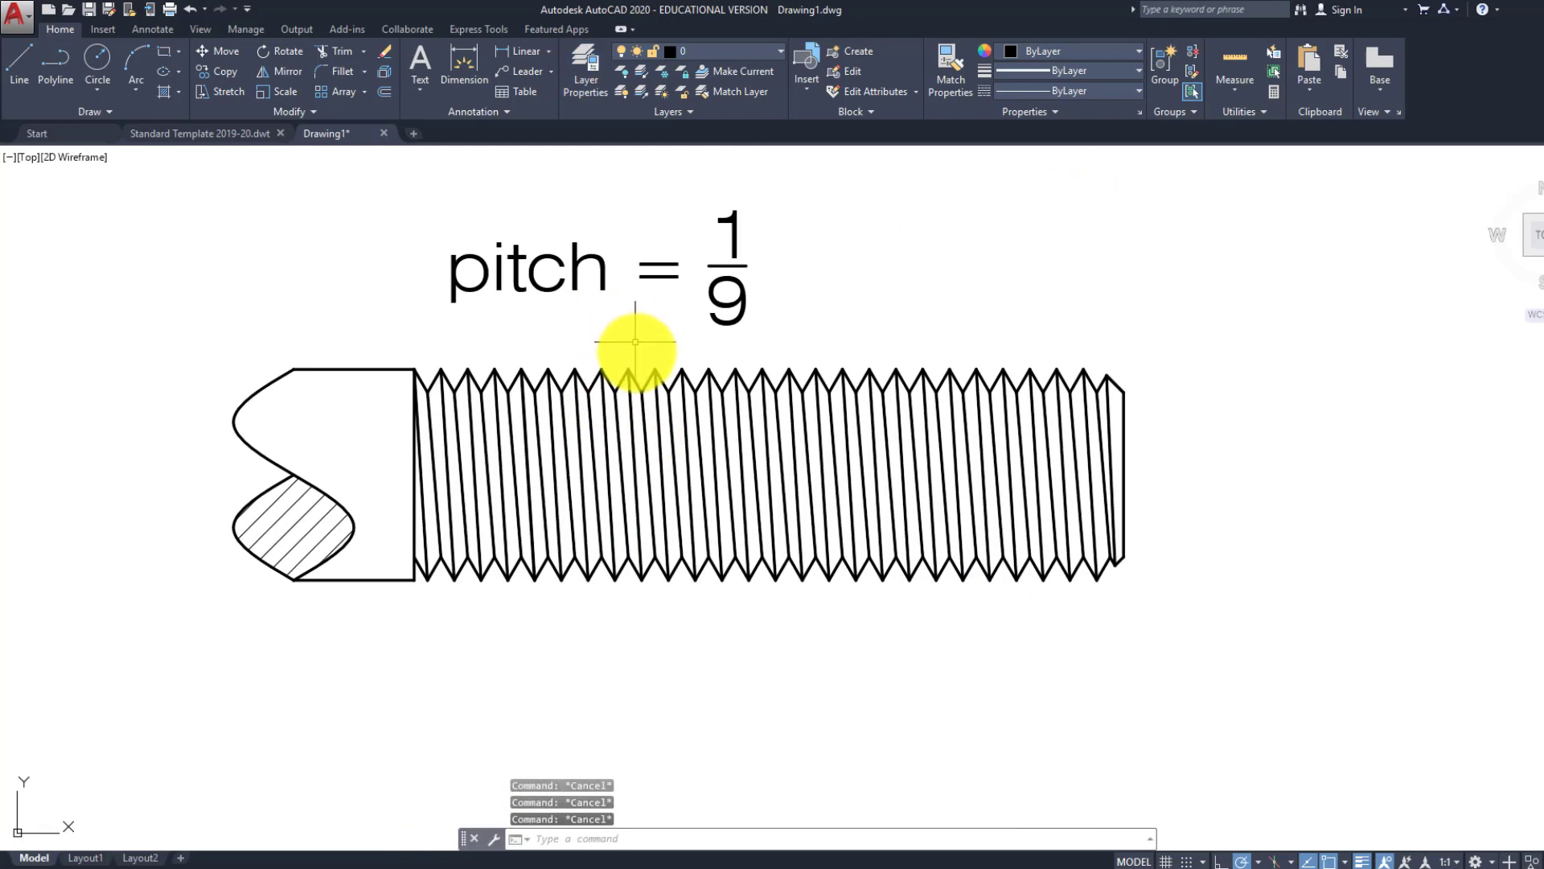
# Make the Annotations layer current and draw a horizontal line 4 long below the screw thread
pyautogui.click(735, 53)
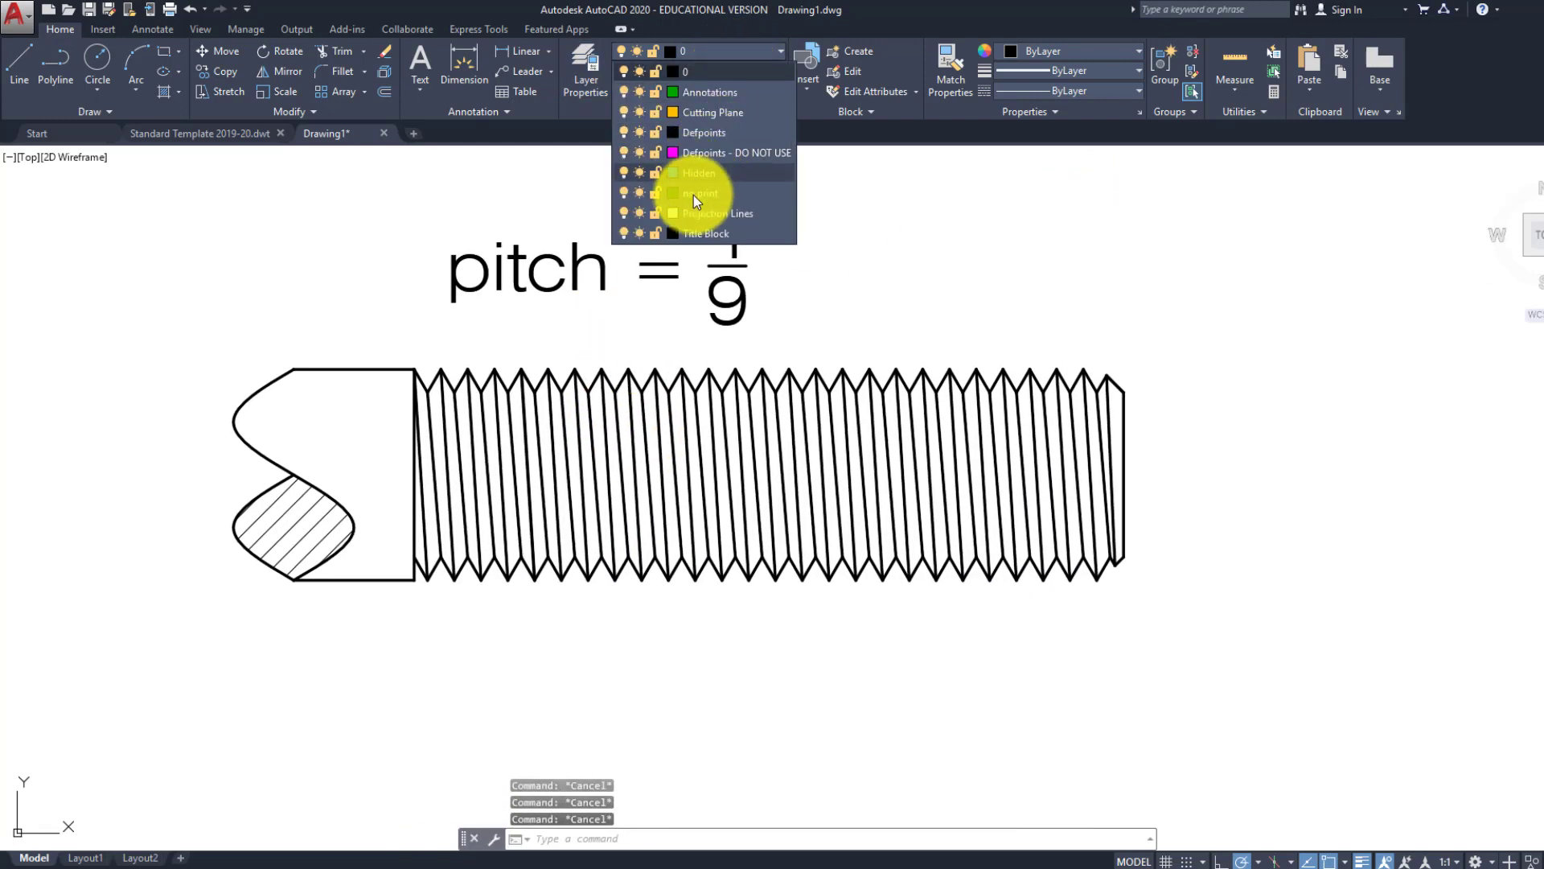
pyautogui.click(700, 90)
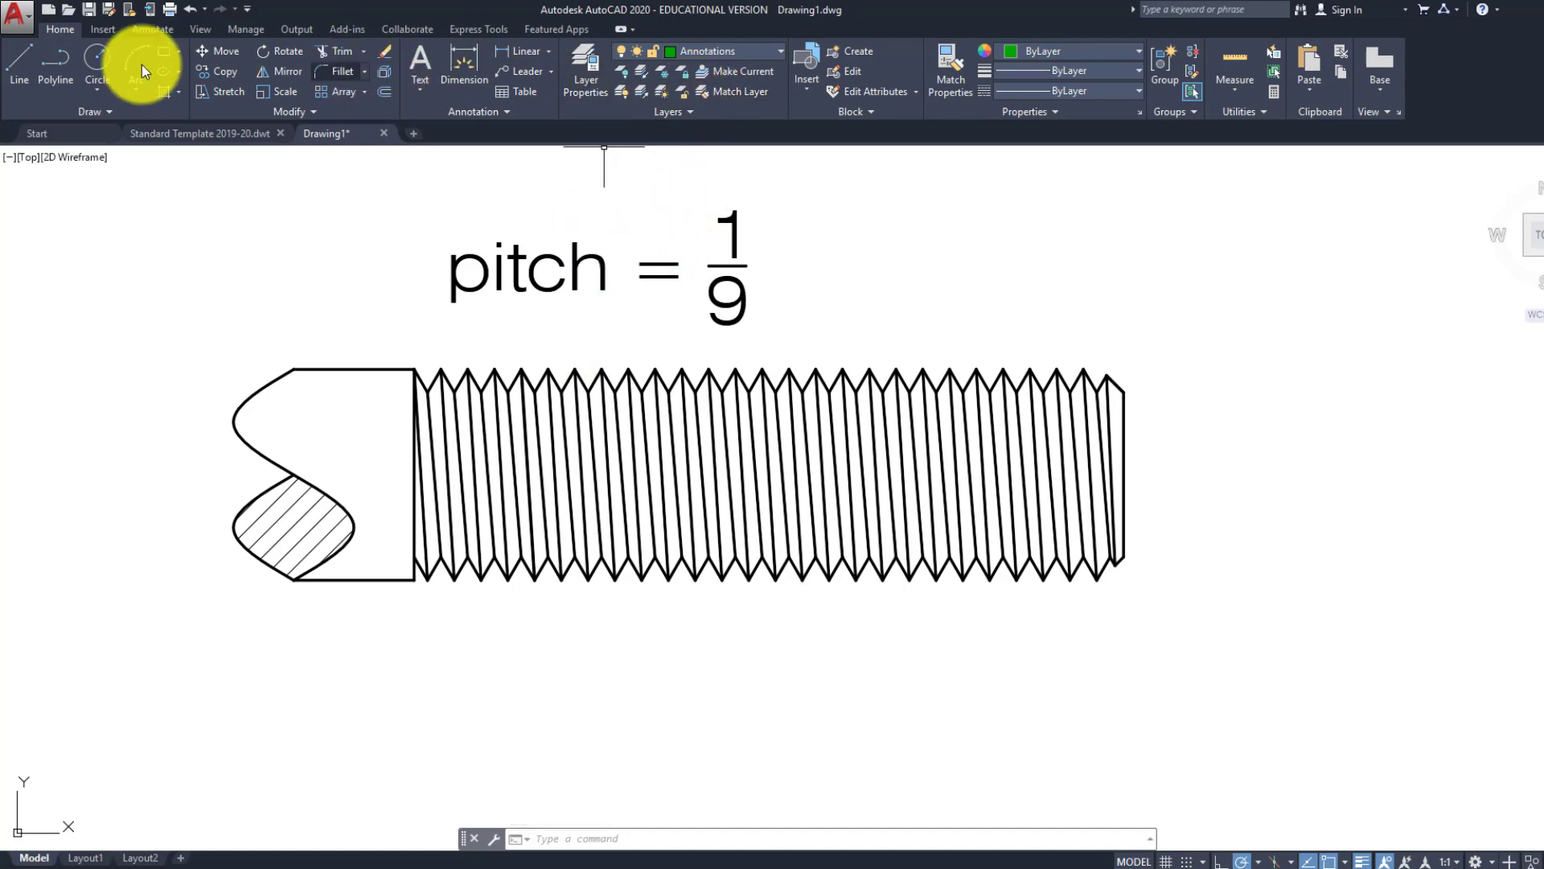
pyautogui.click(20, 64)
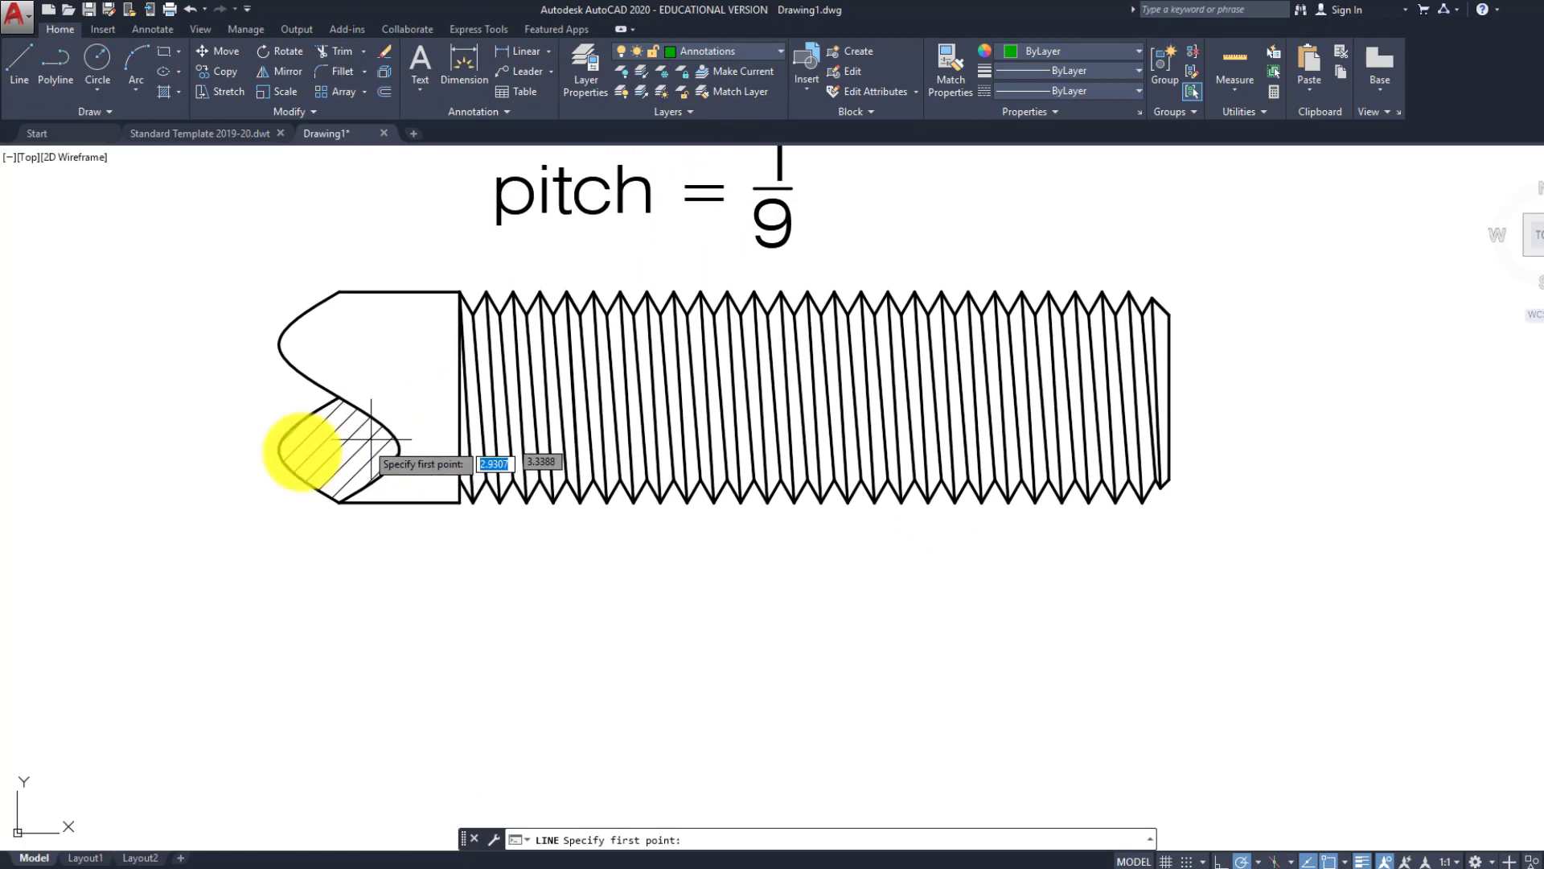
pyautogui.click(241, 592)
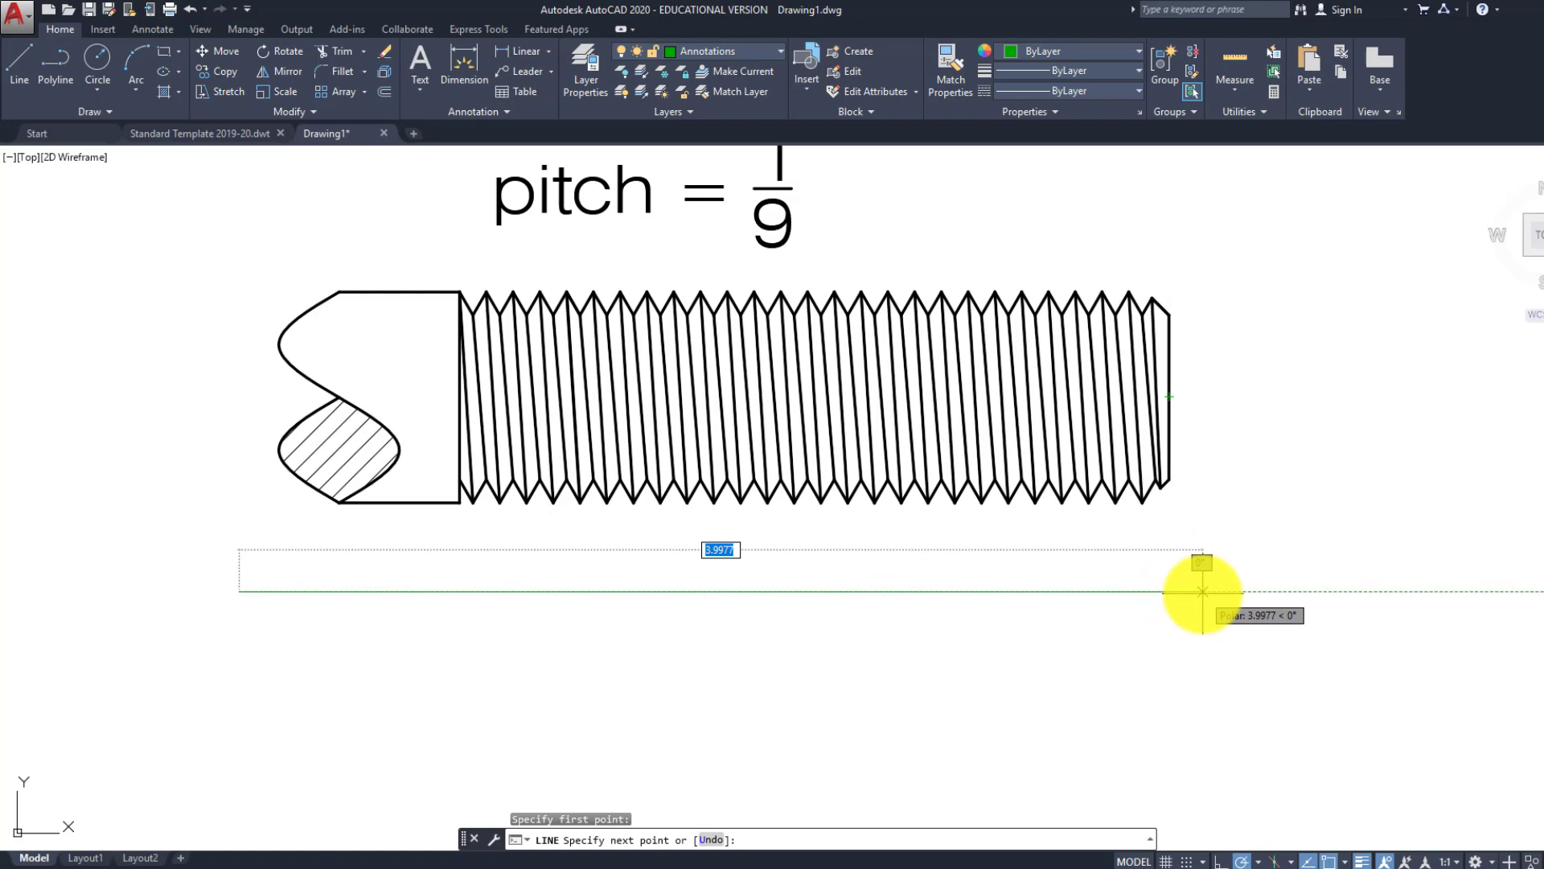
pyautogui.write('4')
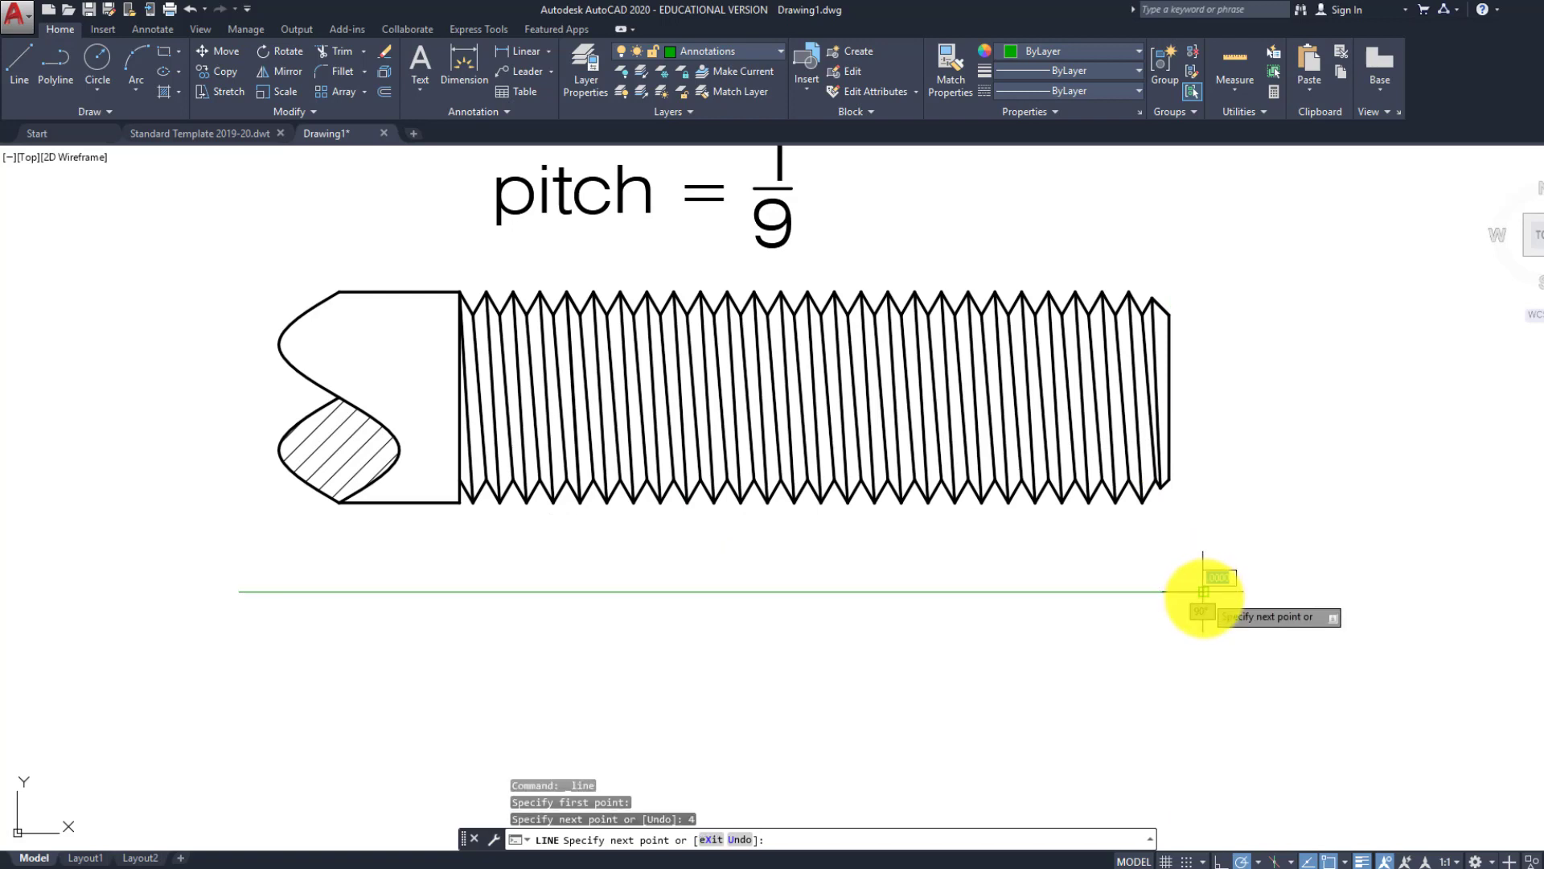
pyautogui.press('Return')
pyautogui.press('Escape')
pyautogui.write('c')
pyautogui.press('Return')
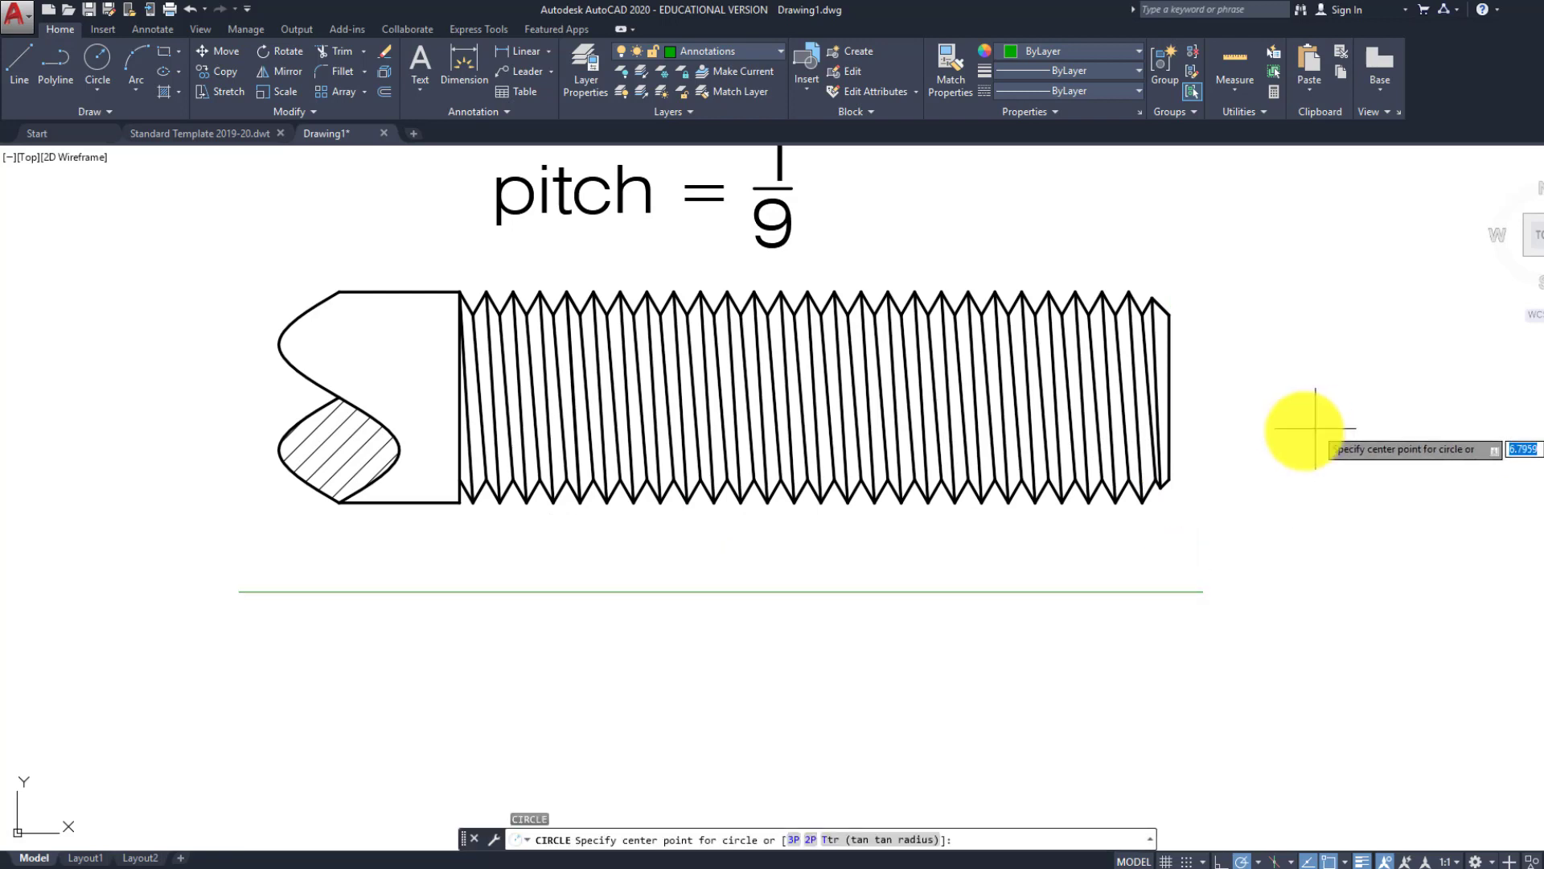
pyautogui.press('Escape')
pyautogui.press('Escape')
pyautogui.press('Escape')
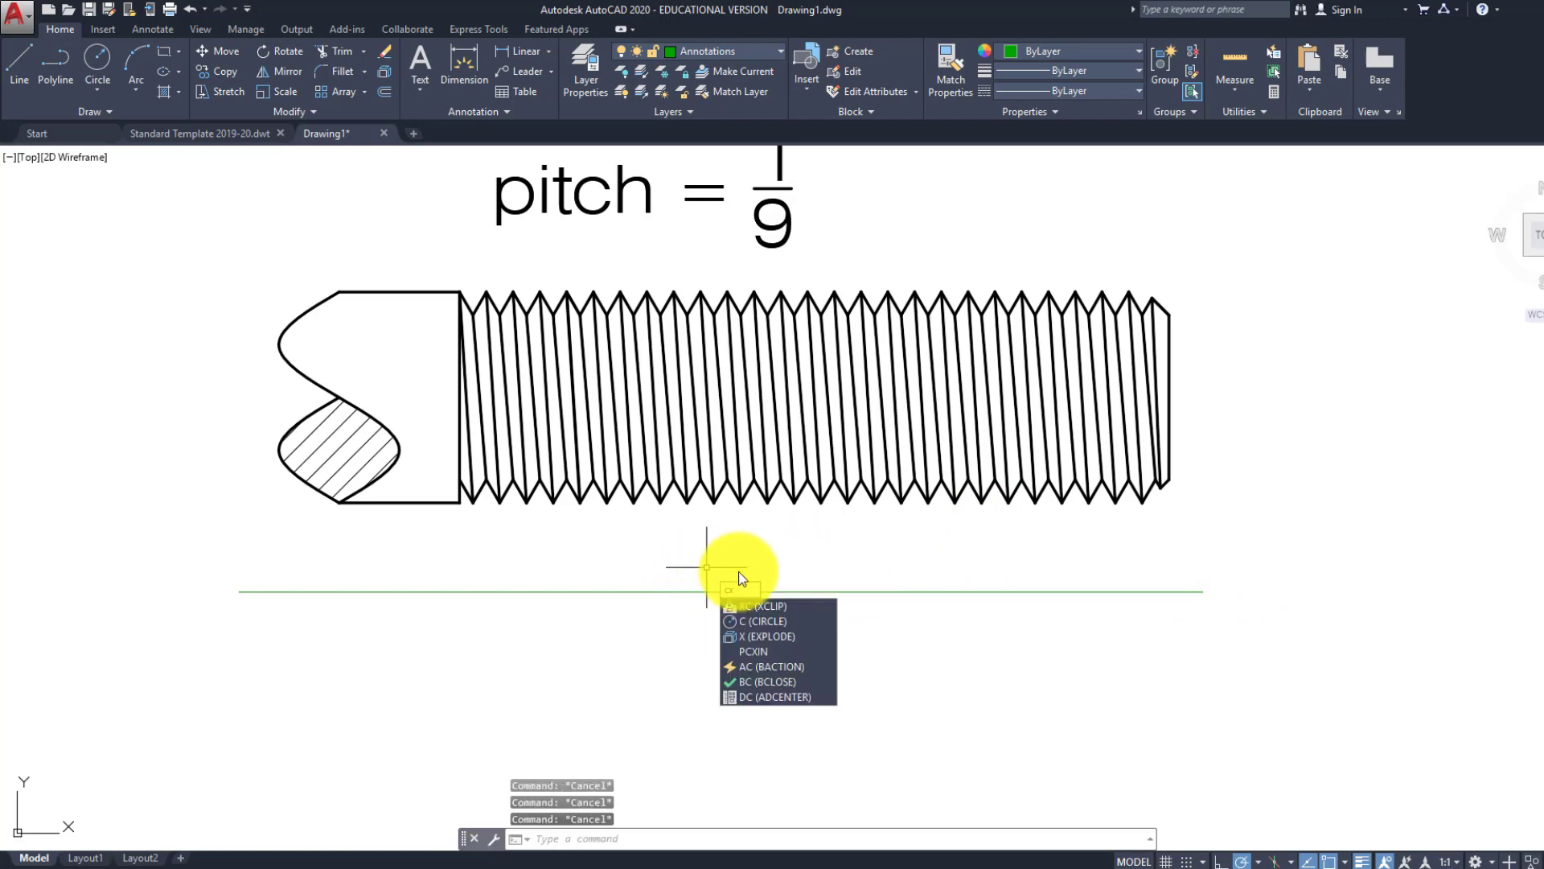
pyautogui.press('Escape')
# Draw two concentric circles with radii .1 and .2 centred on the midpoint of the horizontal line
pyautogui.write('c')
pyautogui.press('Return')
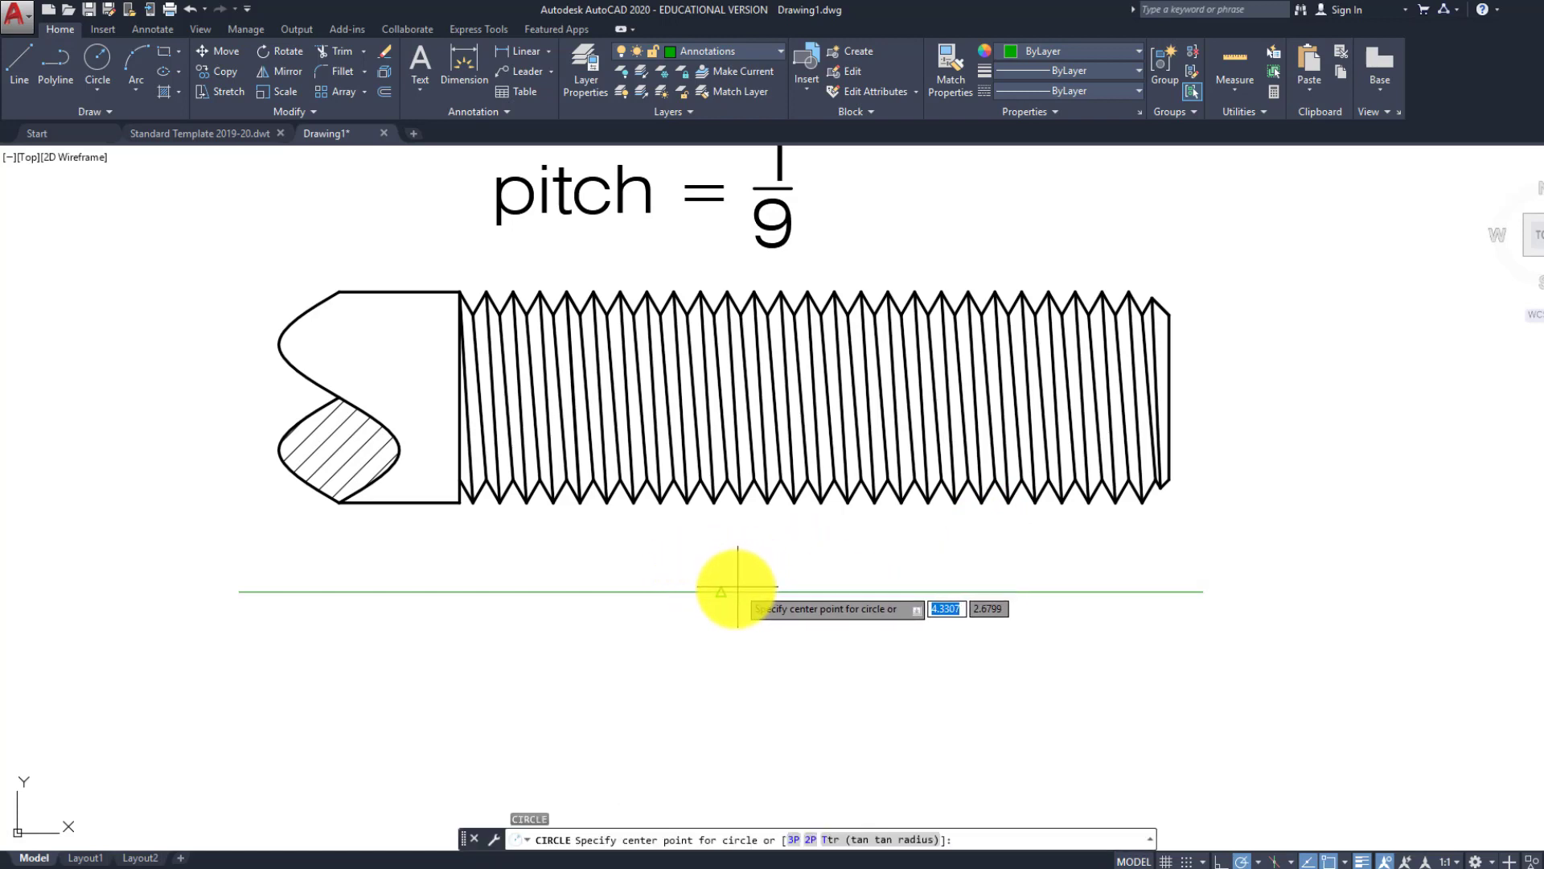
pyautogui.click(721, 591)
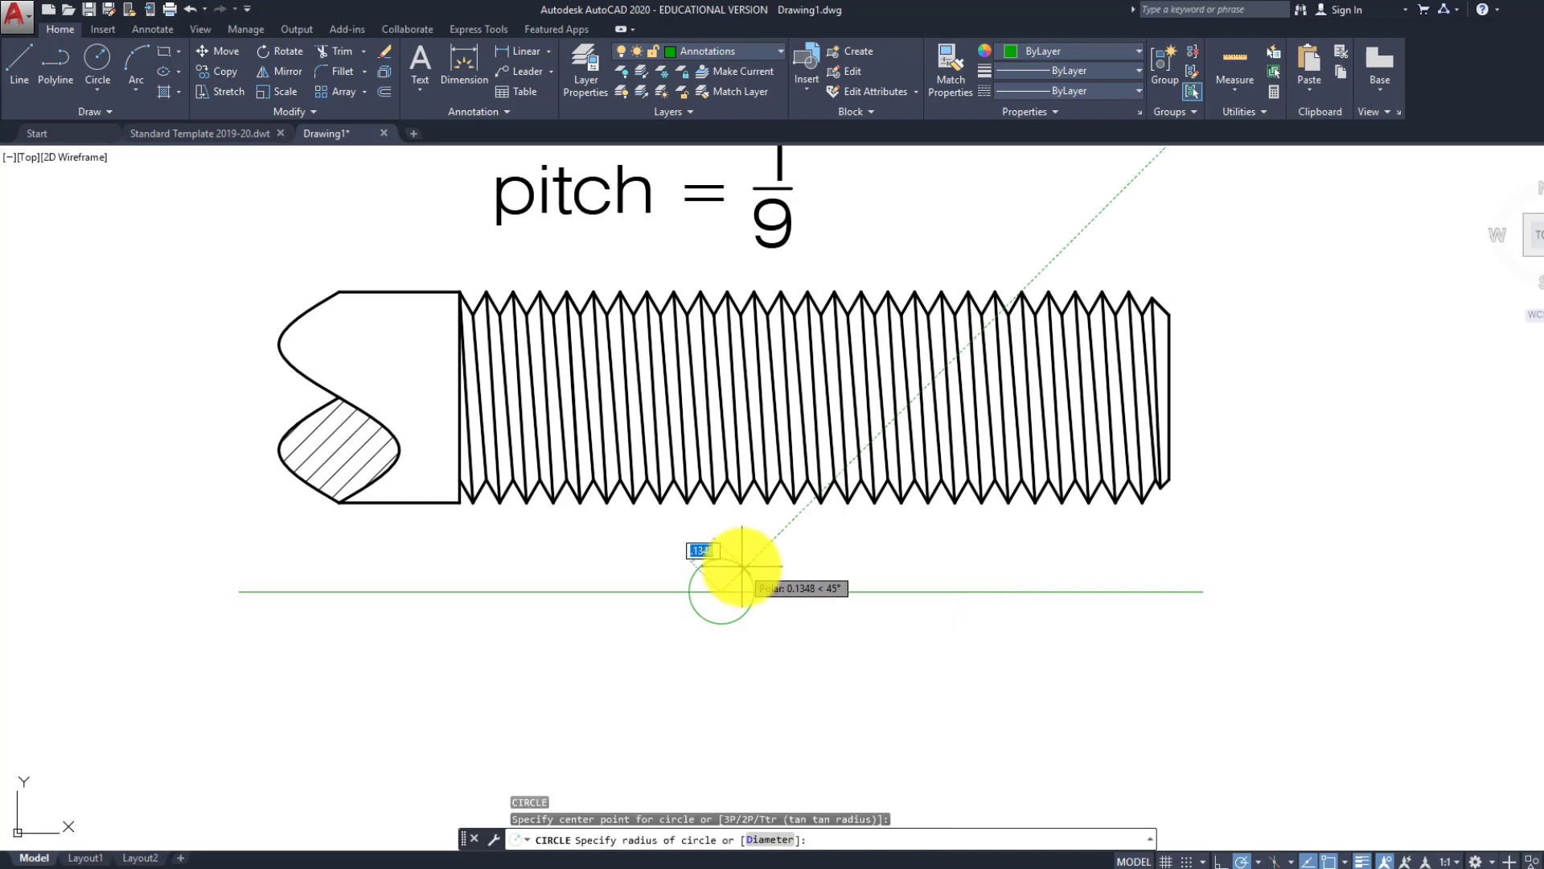
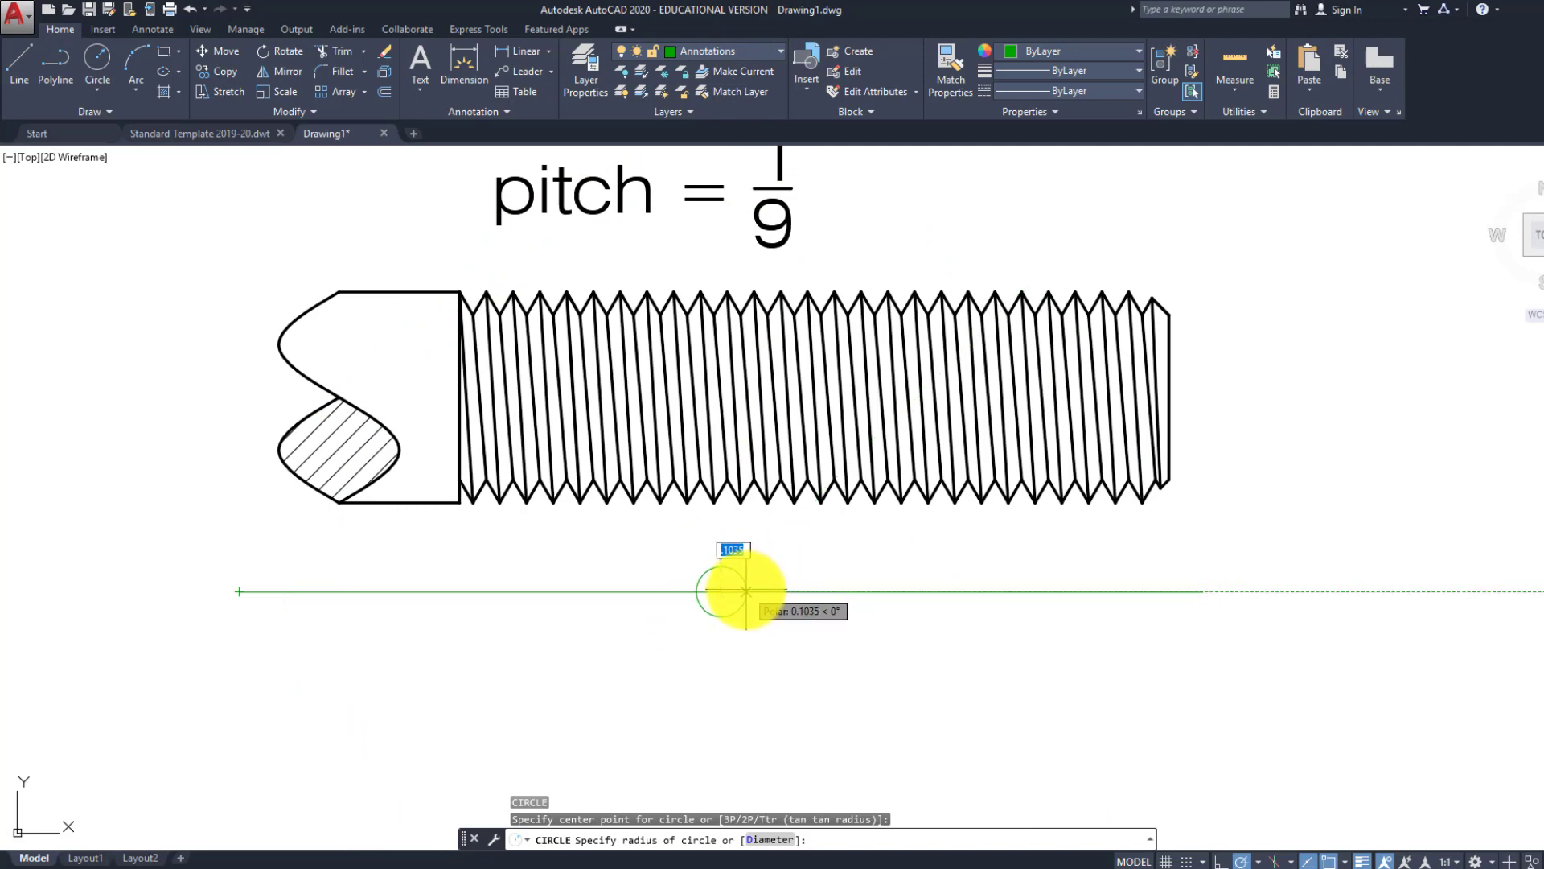
pyautogui.press('Return')
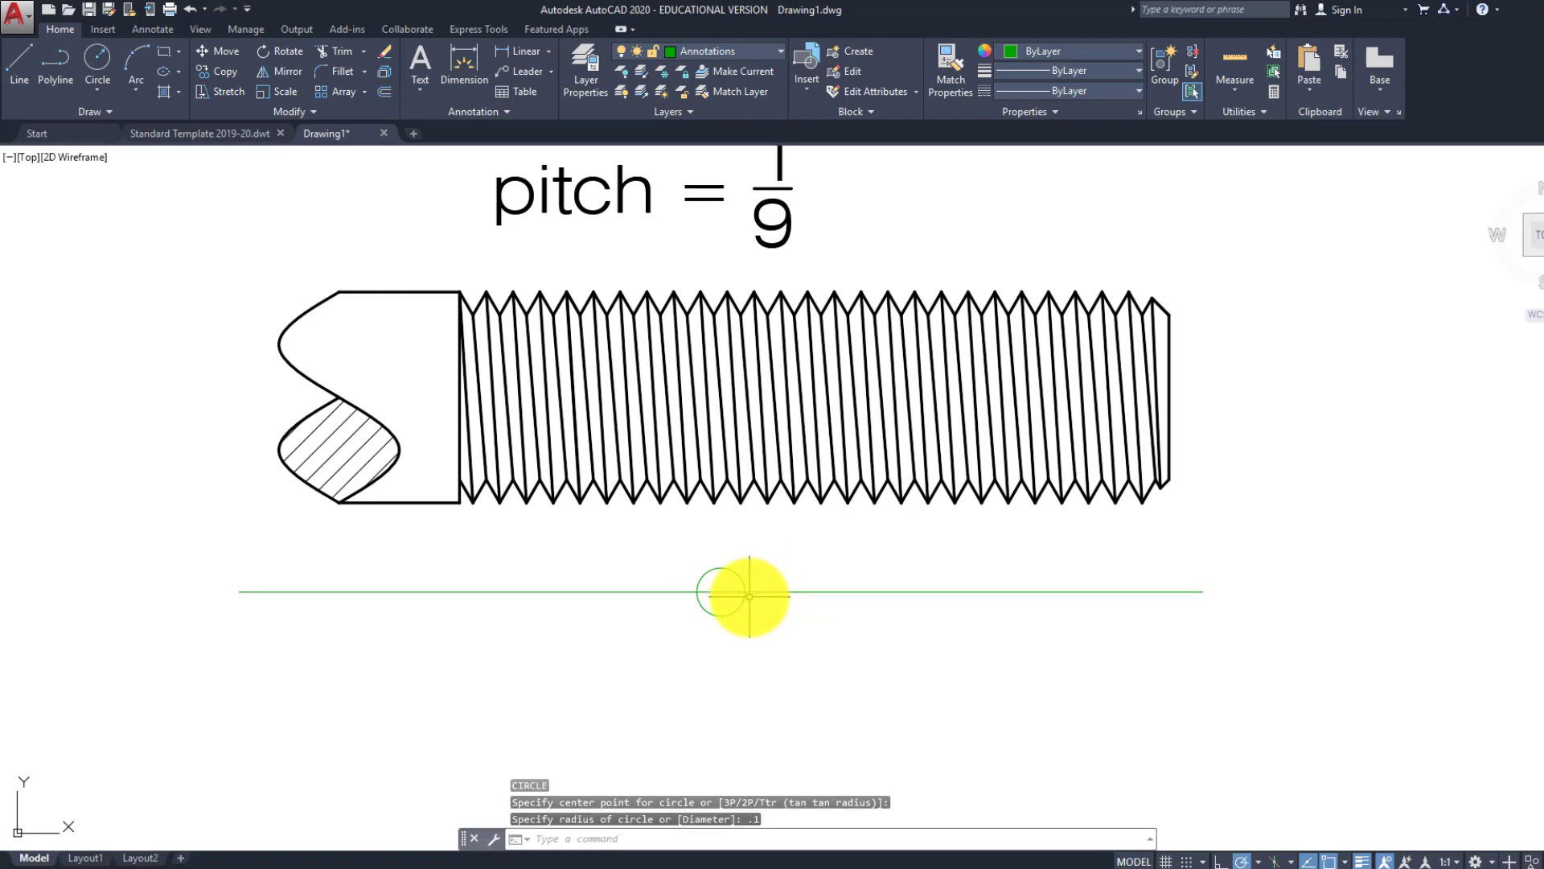
pyautogui.press('space')
pyautogui.click(723, 593)
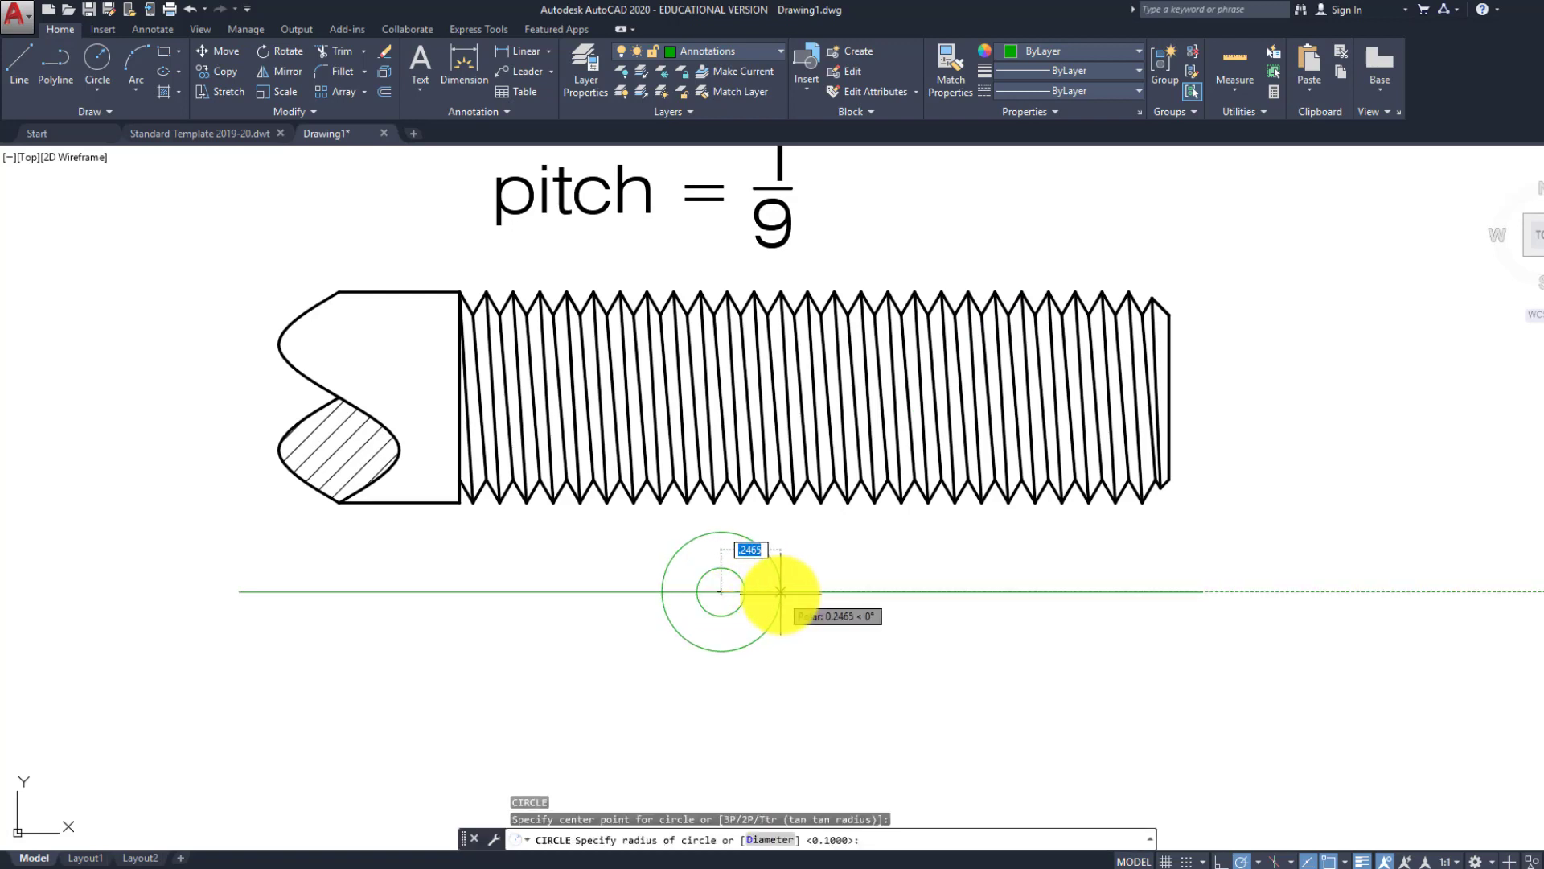
pyautogui.write('.2')
pyautogui.press('Return')
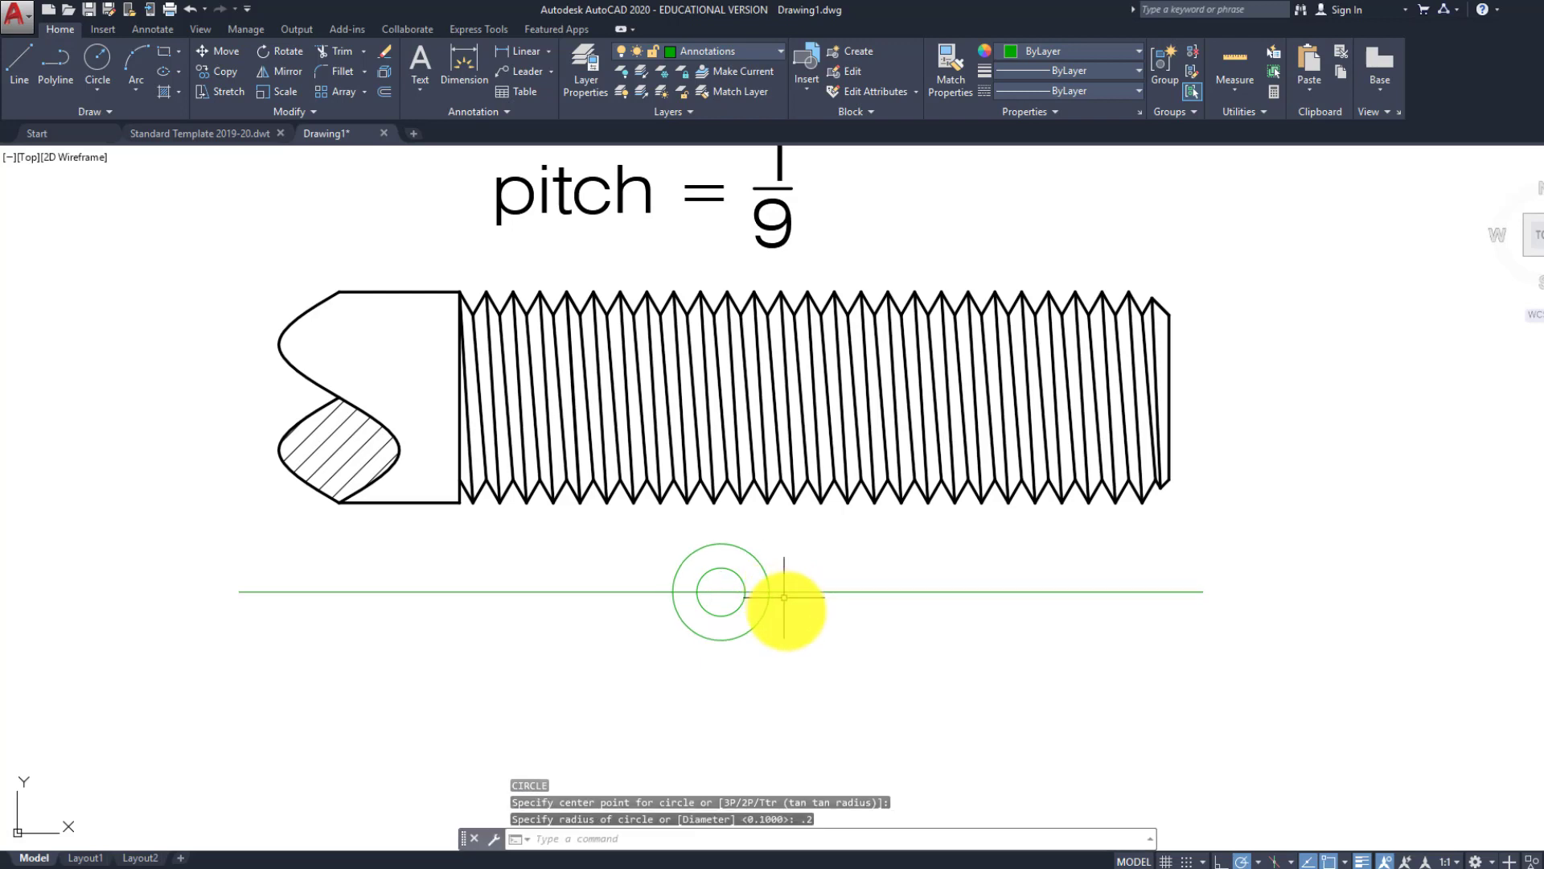
pyautogui.press('Escape')
pyautogui.press('Escape')
pyautogui.press('Escape')
# Trim the line between the inner and outer circles on both sides and erase both circles
pyautogui.write('tr')
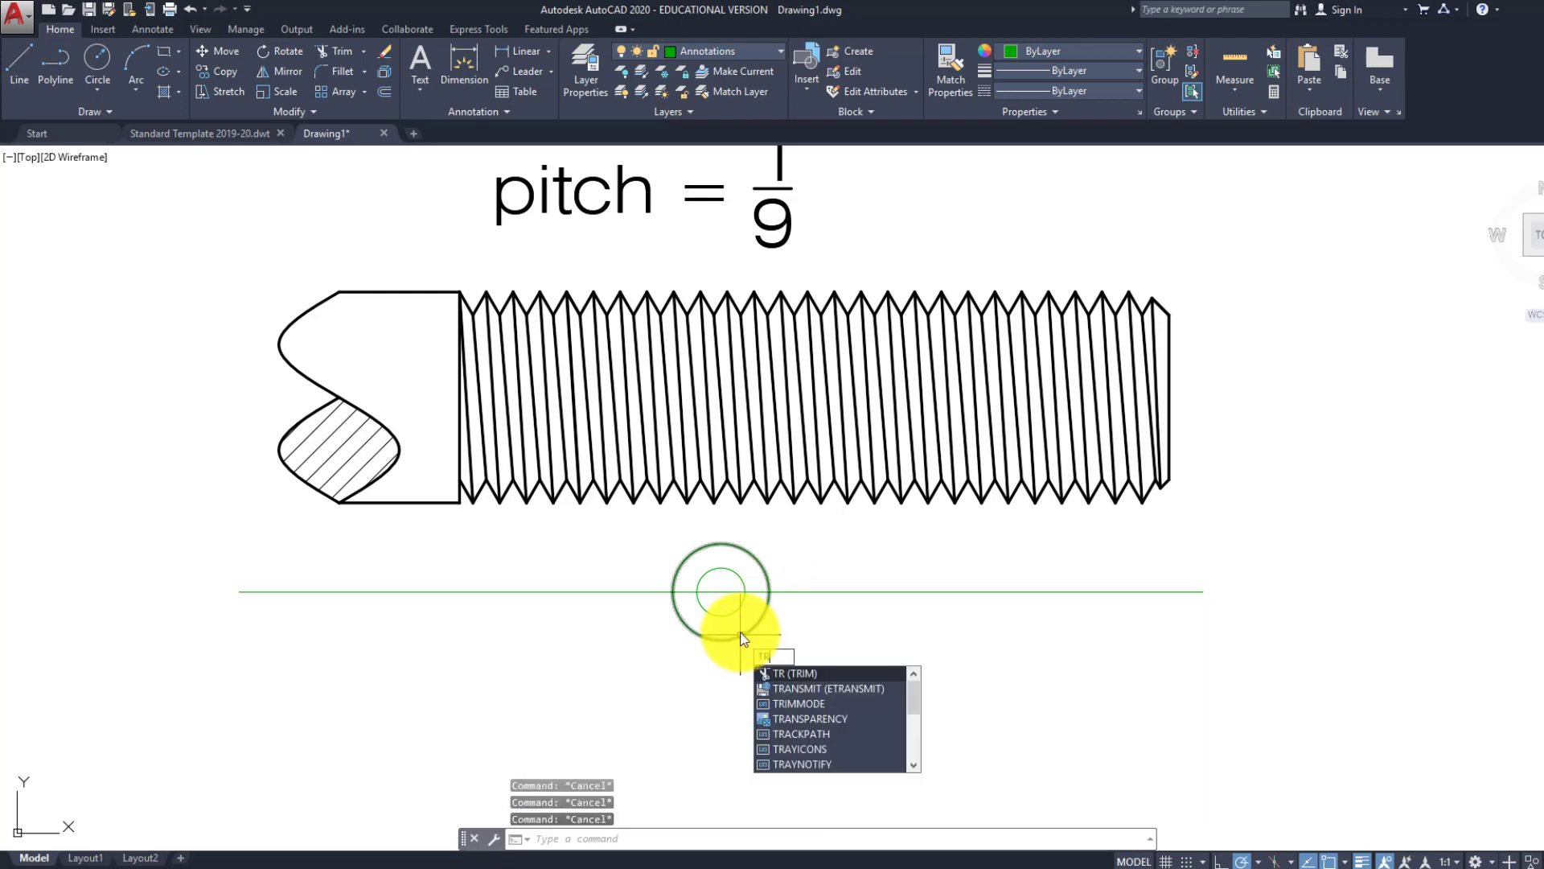
pyautogui.press('Return')
pyautogui.scroll(4, 716, 600)
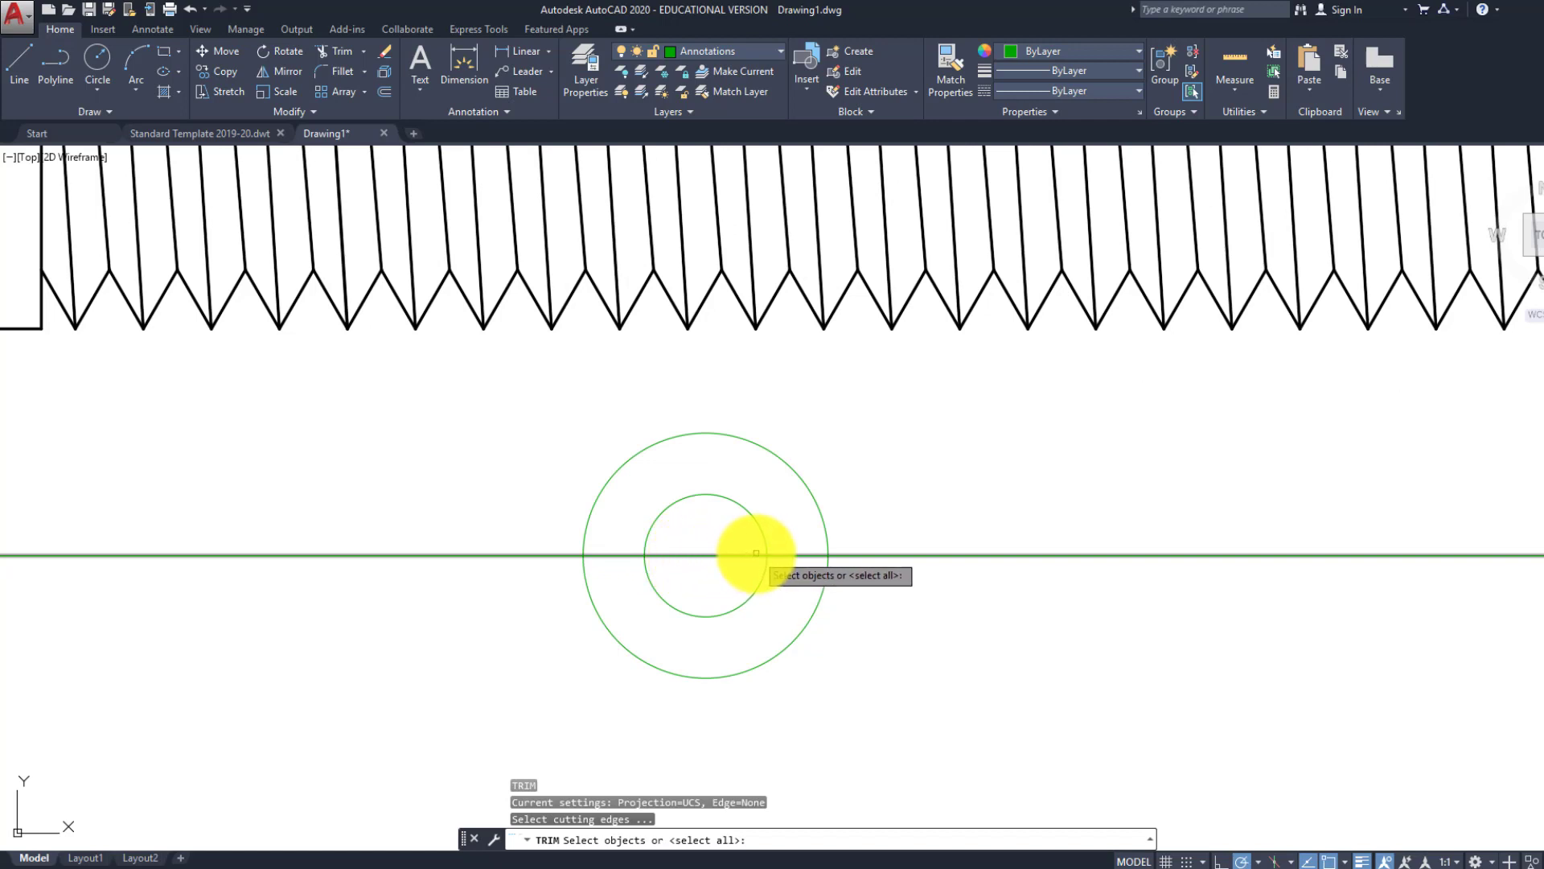
pyautogui.click(613, 546)
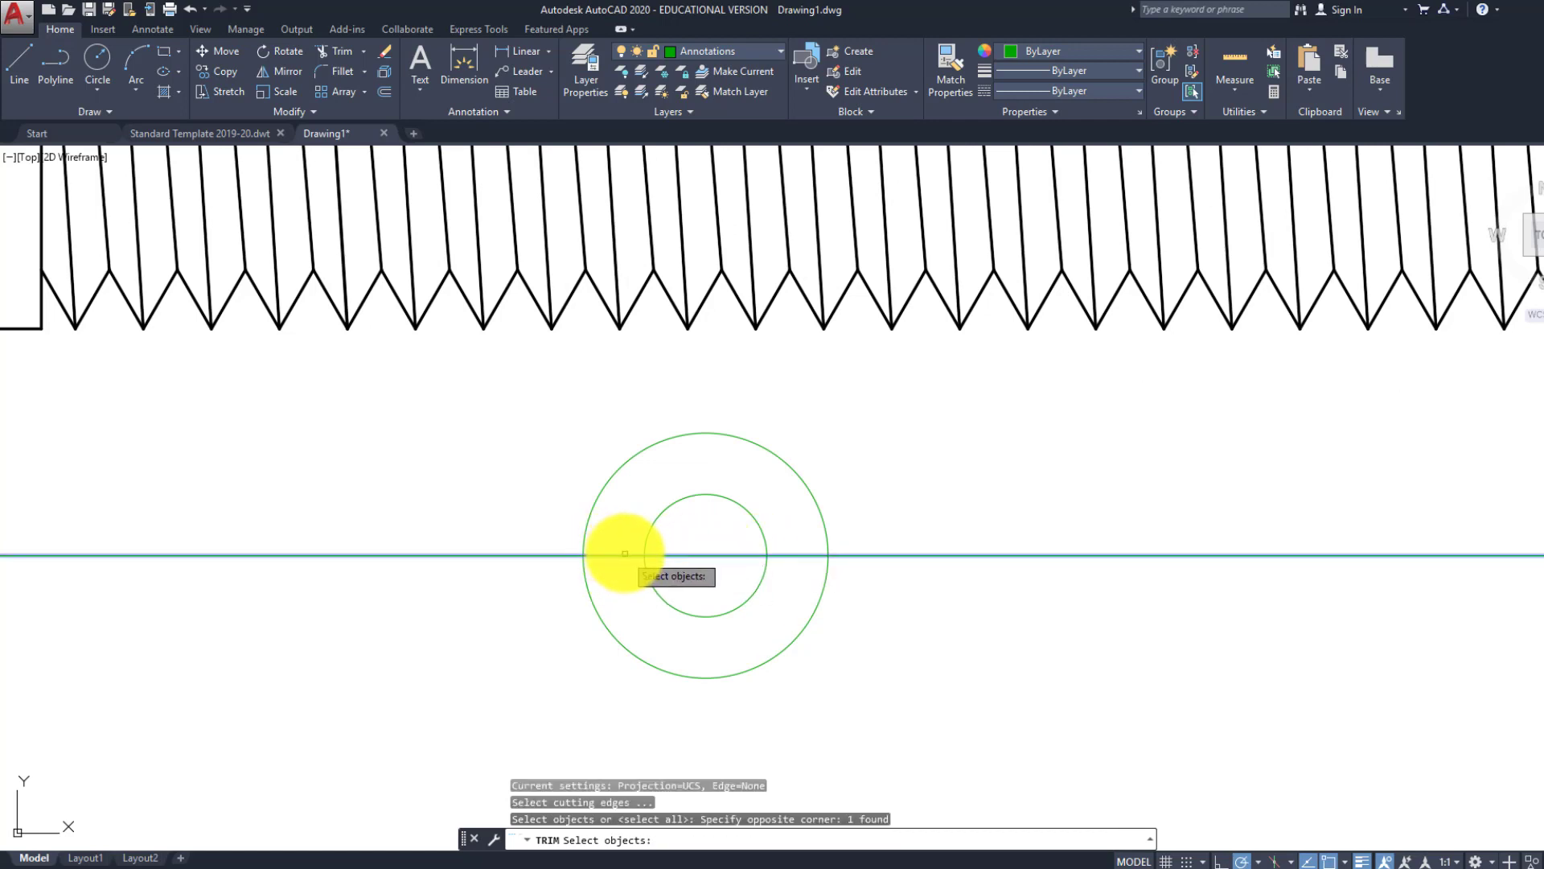
pyautogui.press('Return')
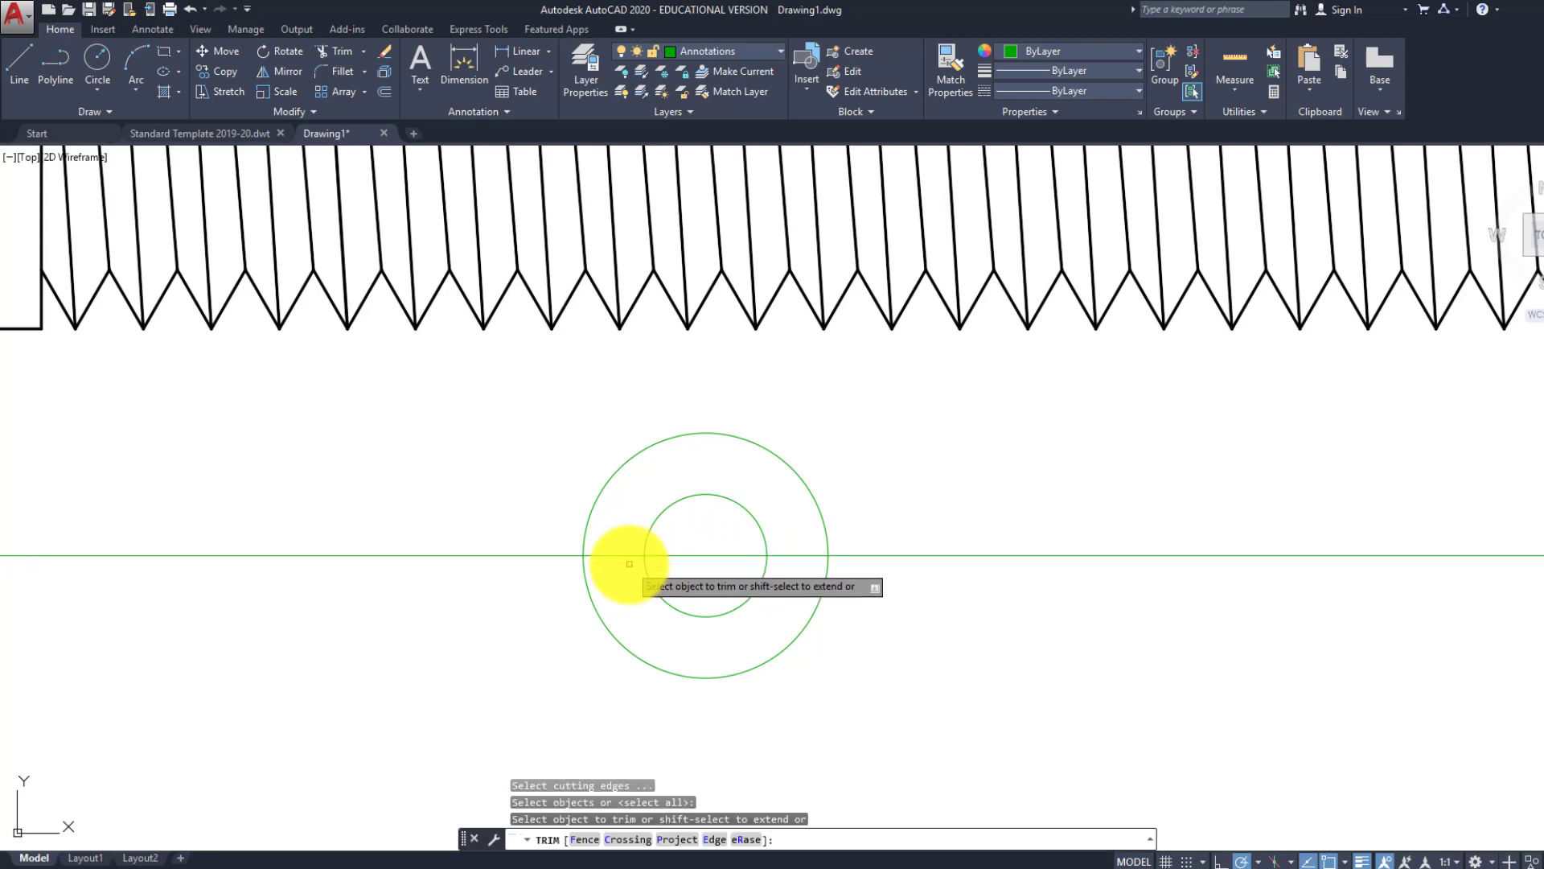
pyautogui.moveTo(629, 563); pyautogui.dragTo(623, 552)
pyautogui.click(796, 557)
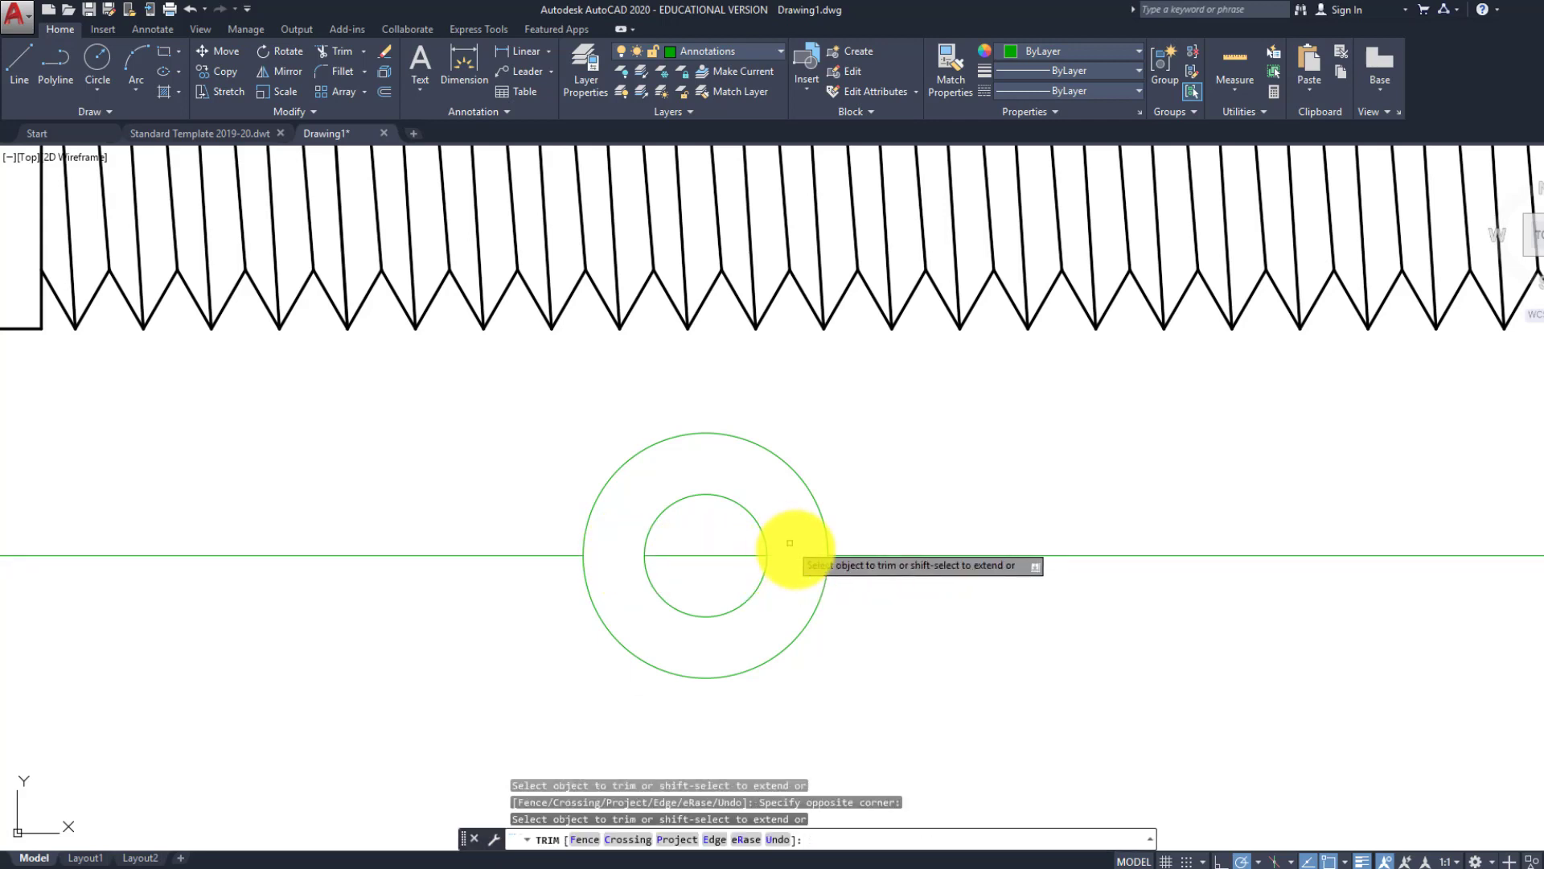
pyautogui.press('Return')
pyautogui.moveTo(800, 444); pyautogui.dragTo(713, 533)
pyautogui.press('Delete')
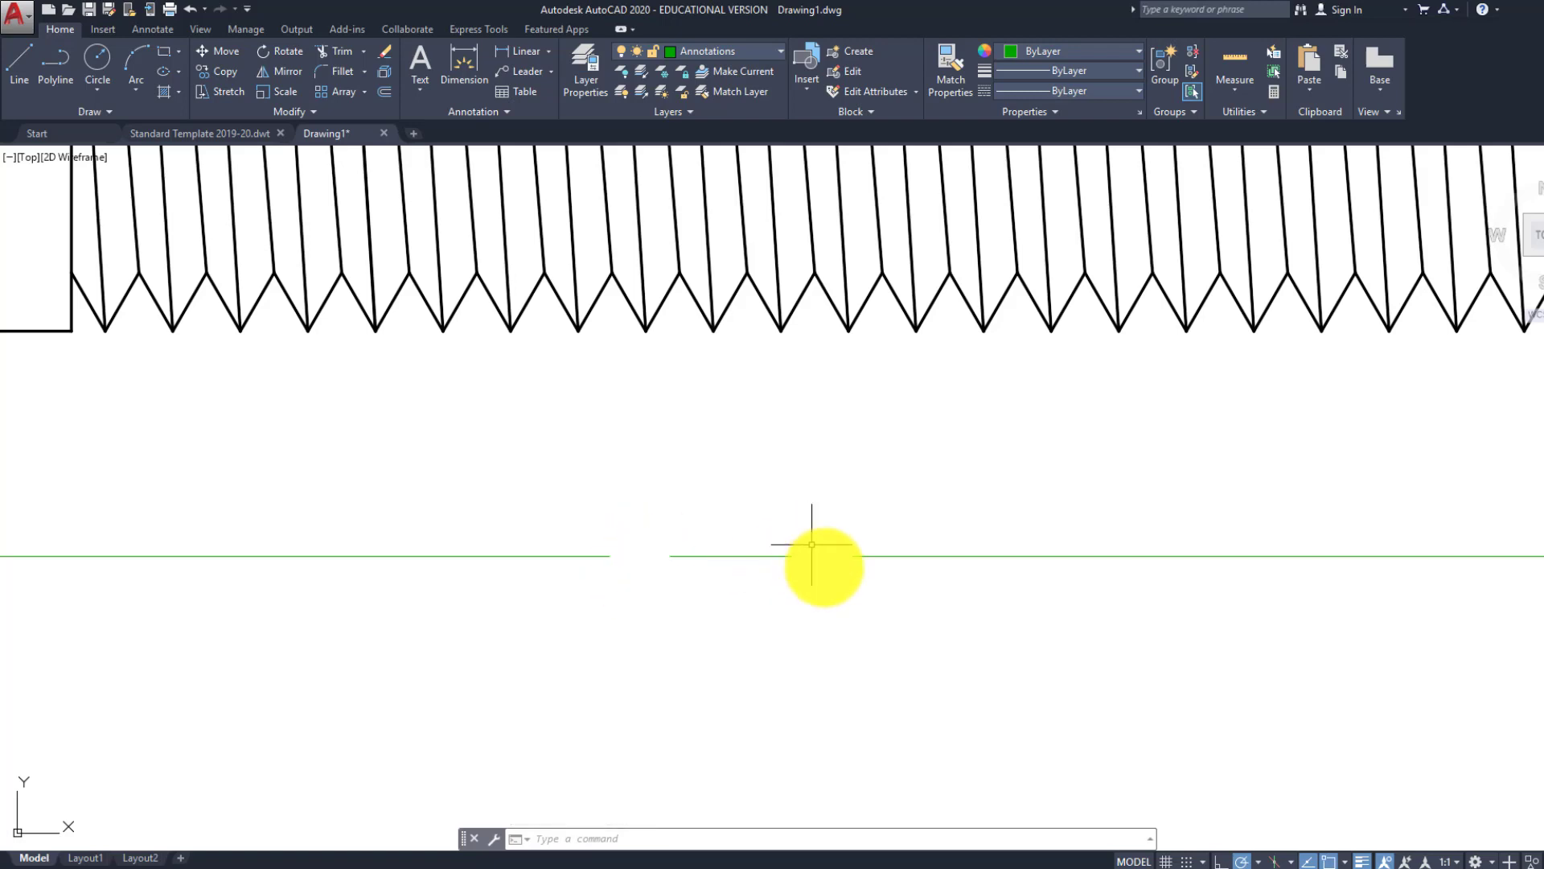
# Group the three pieces of the broken centre line
pyautogui.click(408, 540)
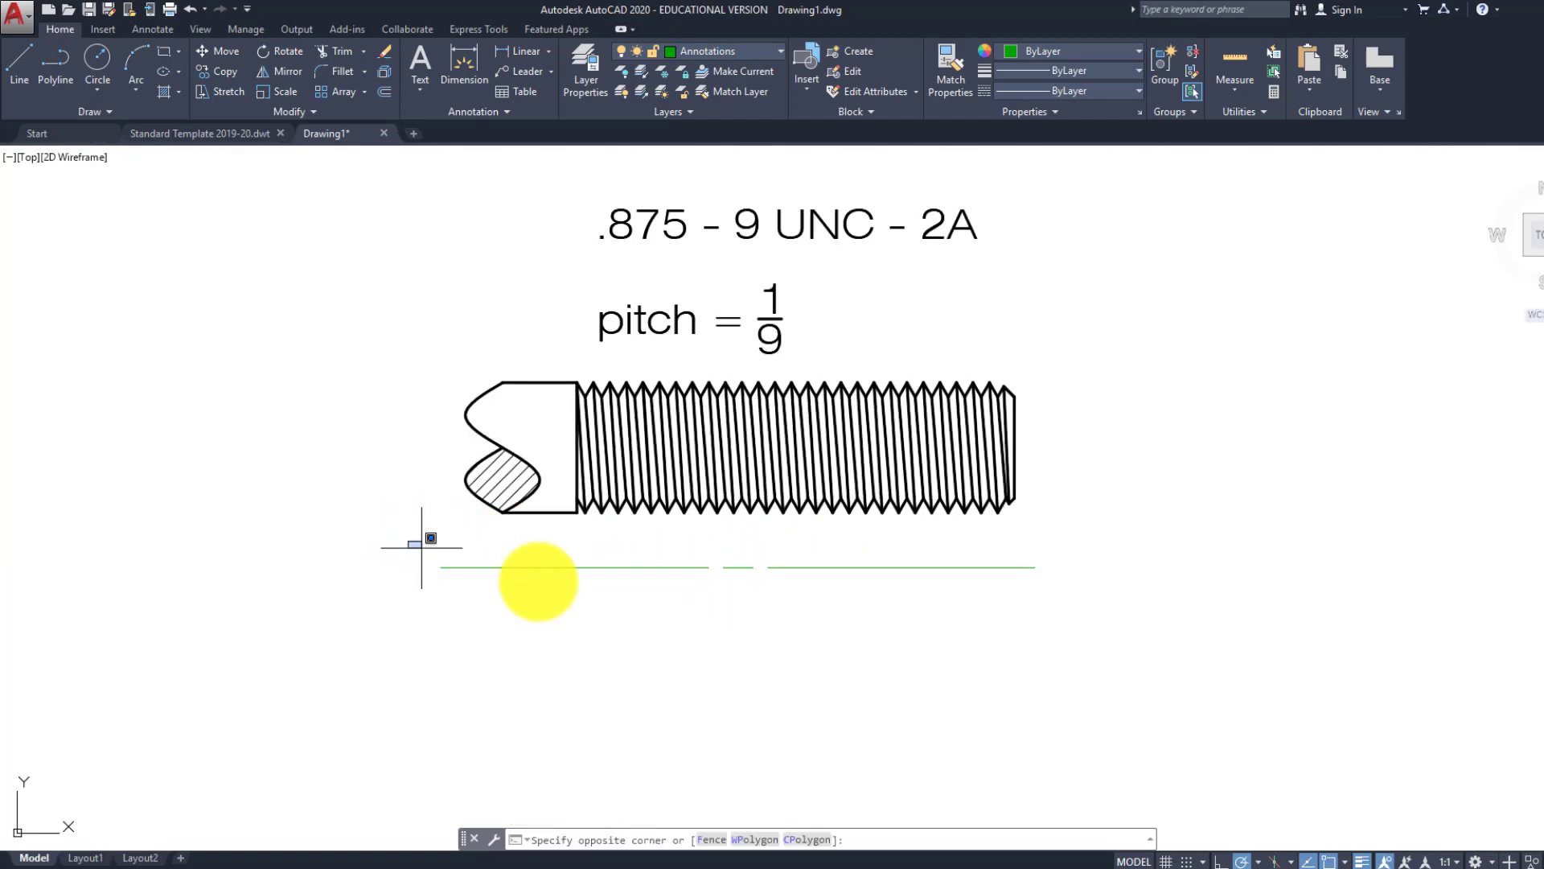
pyautogui.click(1076, 617)
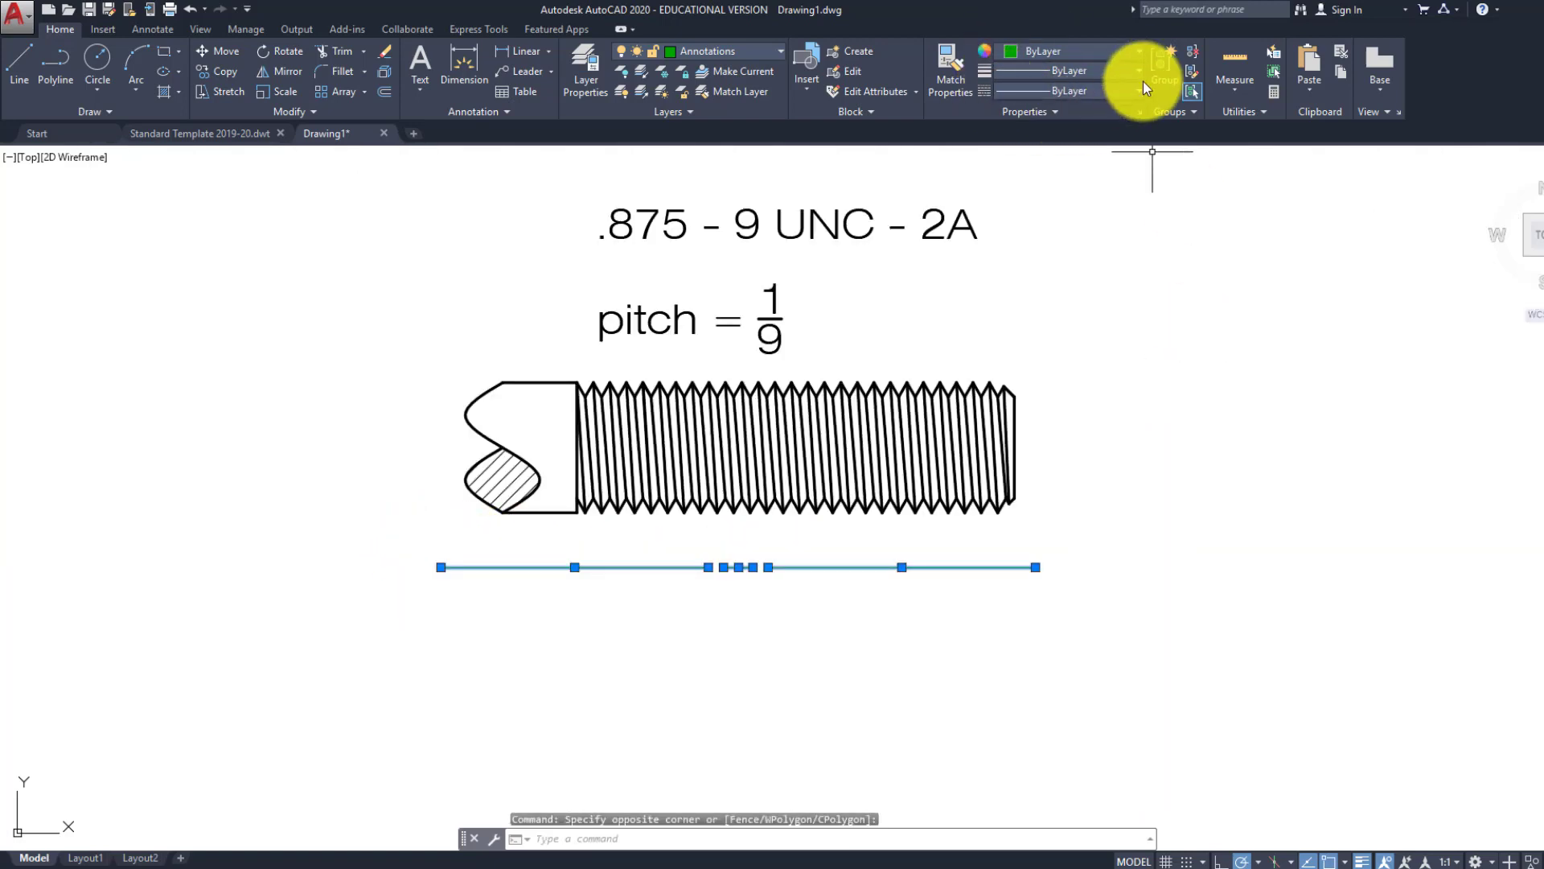
pyautogui.click(1160, 69)
# Move the grouped centre line by its midpoint onto the screw's axis, at the midpoint of a thread line near the middle
pyautogui.click(852, 646)
pyautogui.click(638, 523)
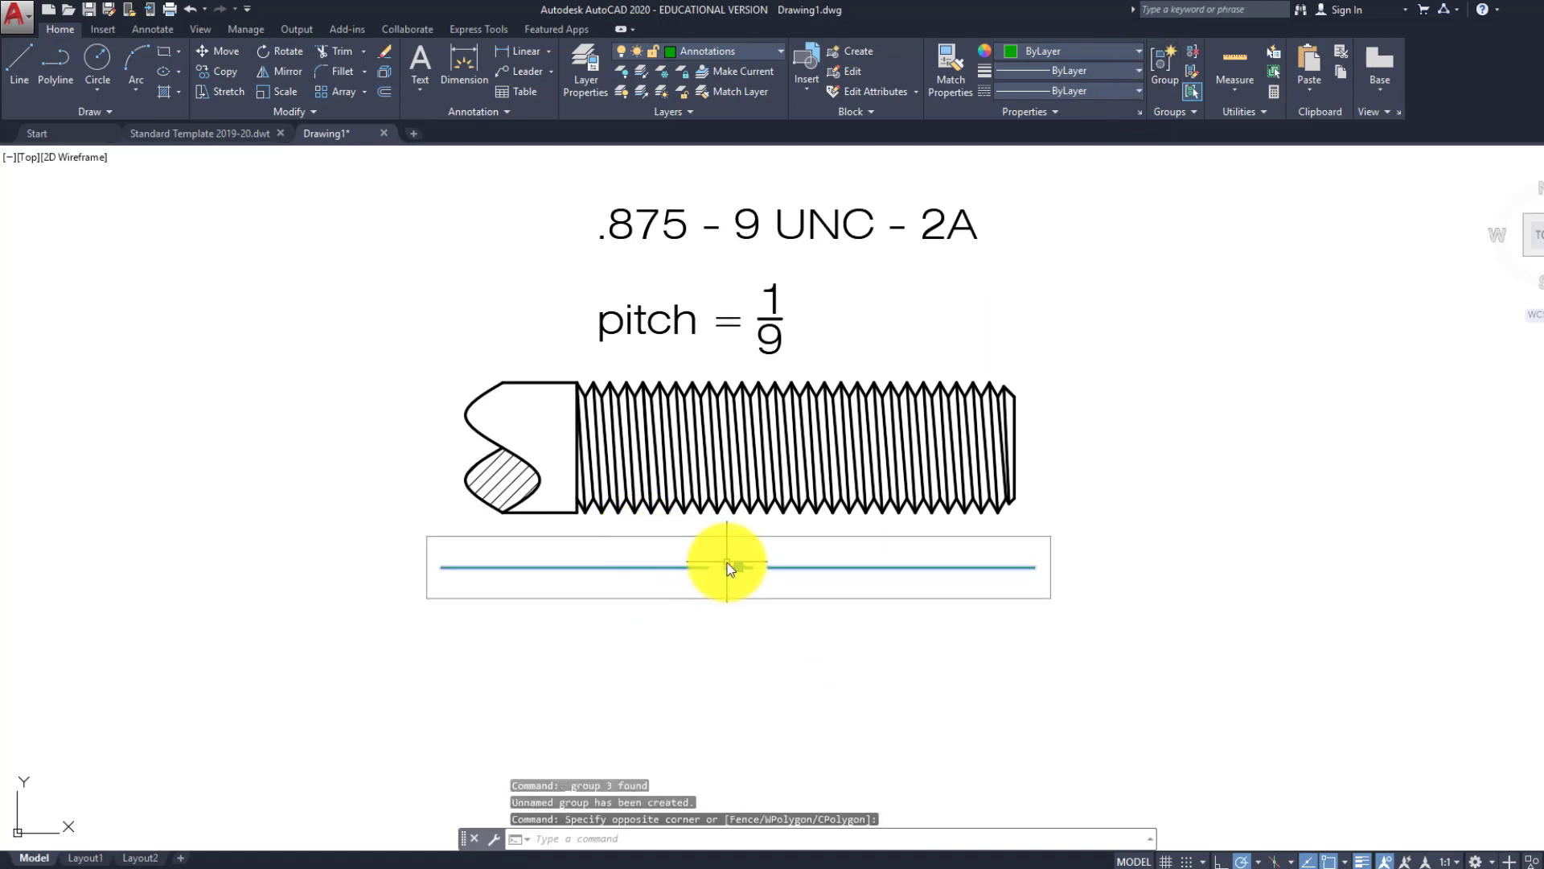
pyautogui.write('m')
pyautogui.press('Return')
pyautogui.click(738, 568)
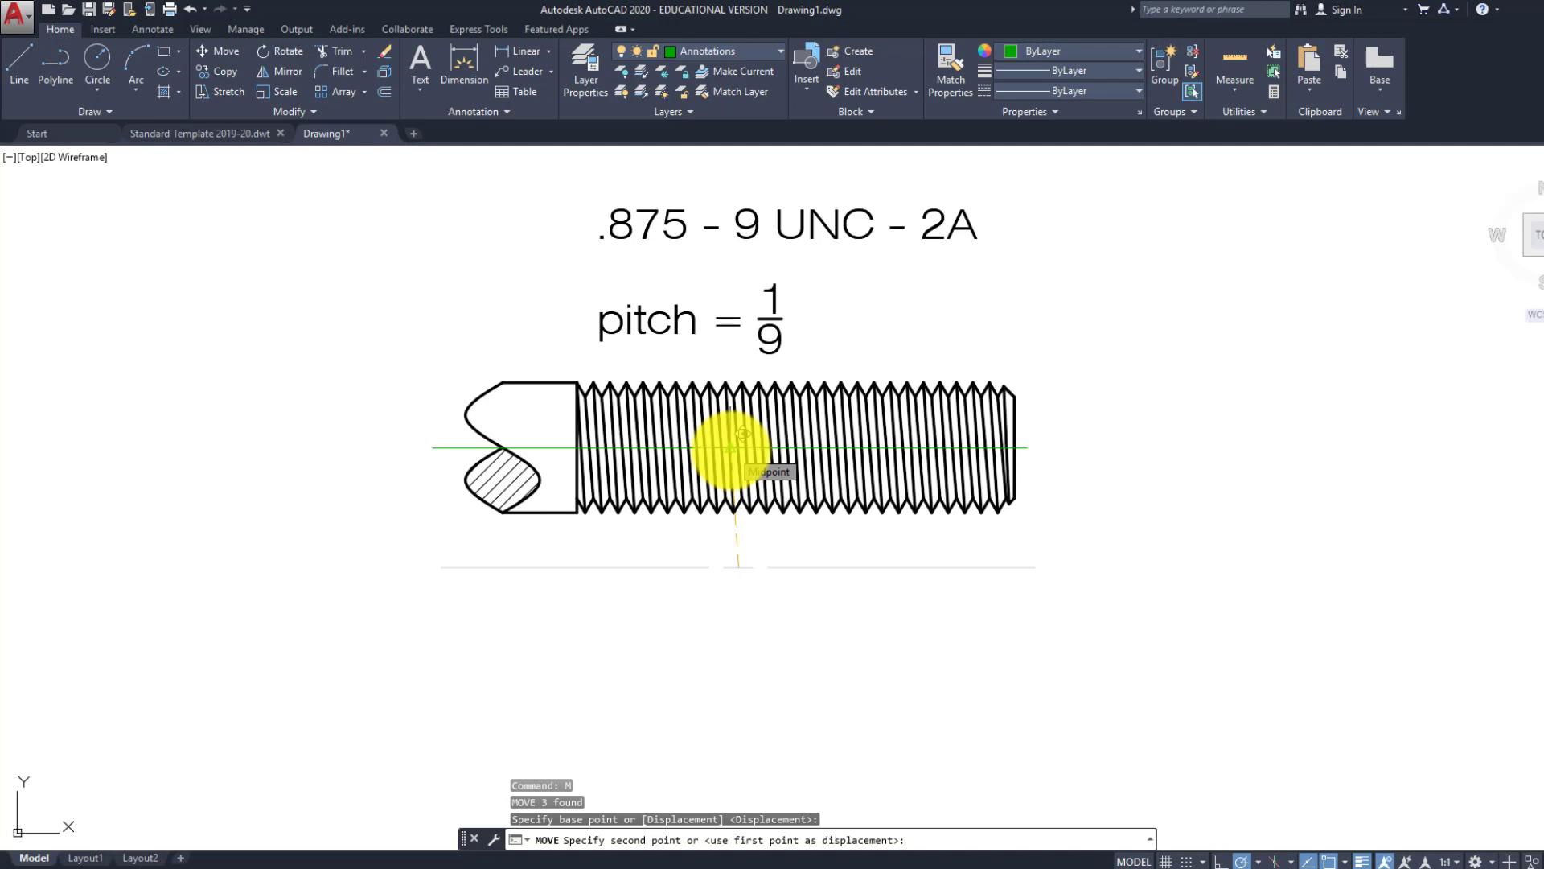
pyautogui.click(731, 447)
# Move the centre line group horizontally to the right by about 0.09 so it sits more evenly across the screw
pyautogui.scroll(2, 735, 458)
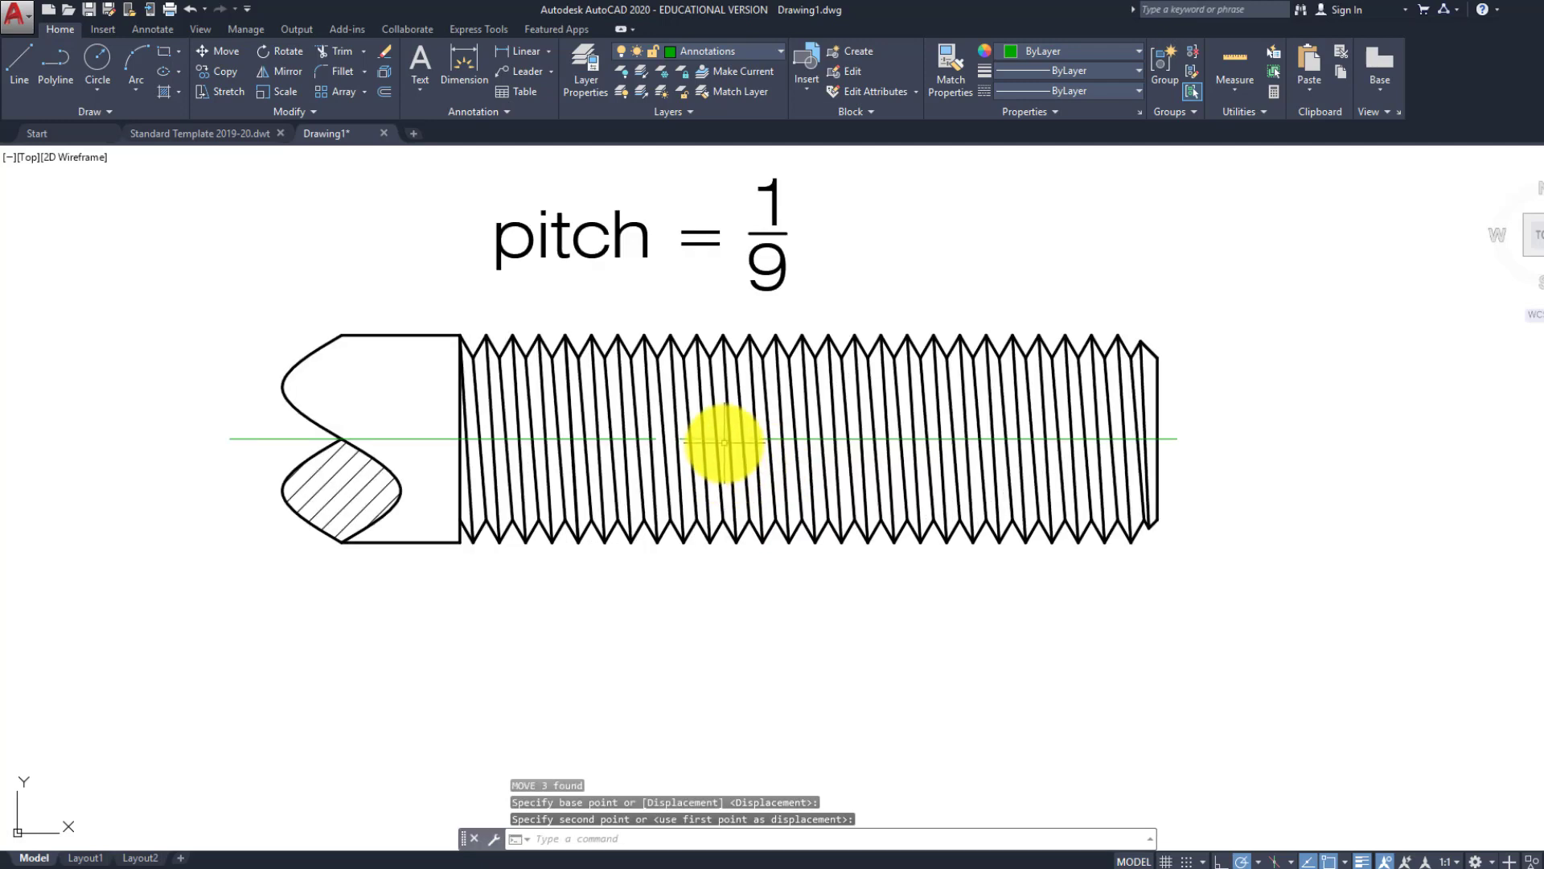
pyautogui.click(724, 439)
pyautogui.write('m')
pyautogui.press('Return')
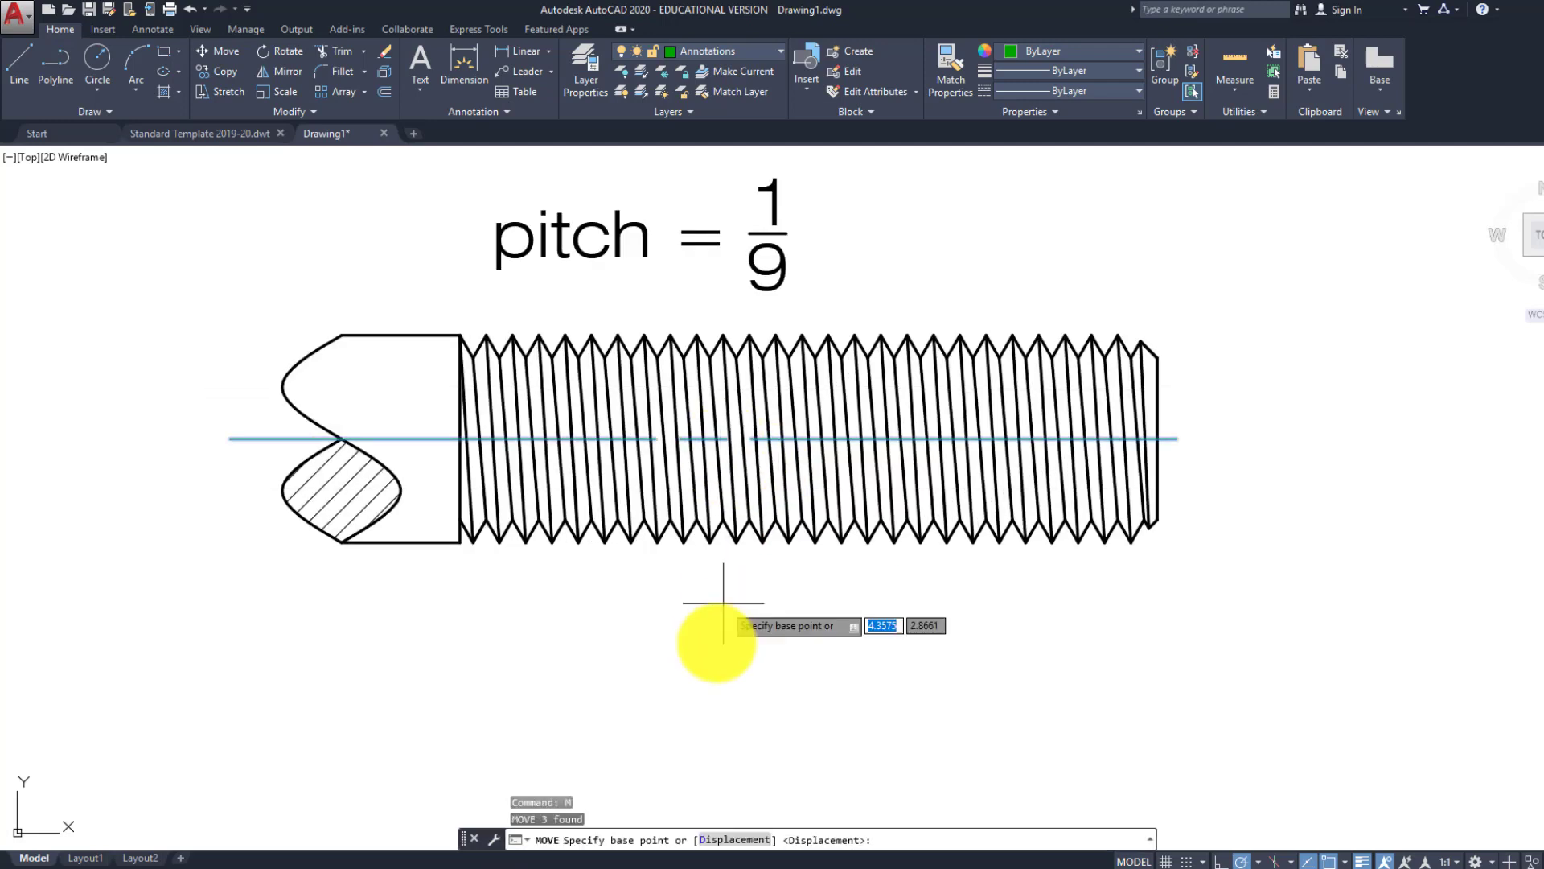
pyautogui.click(701, 646)
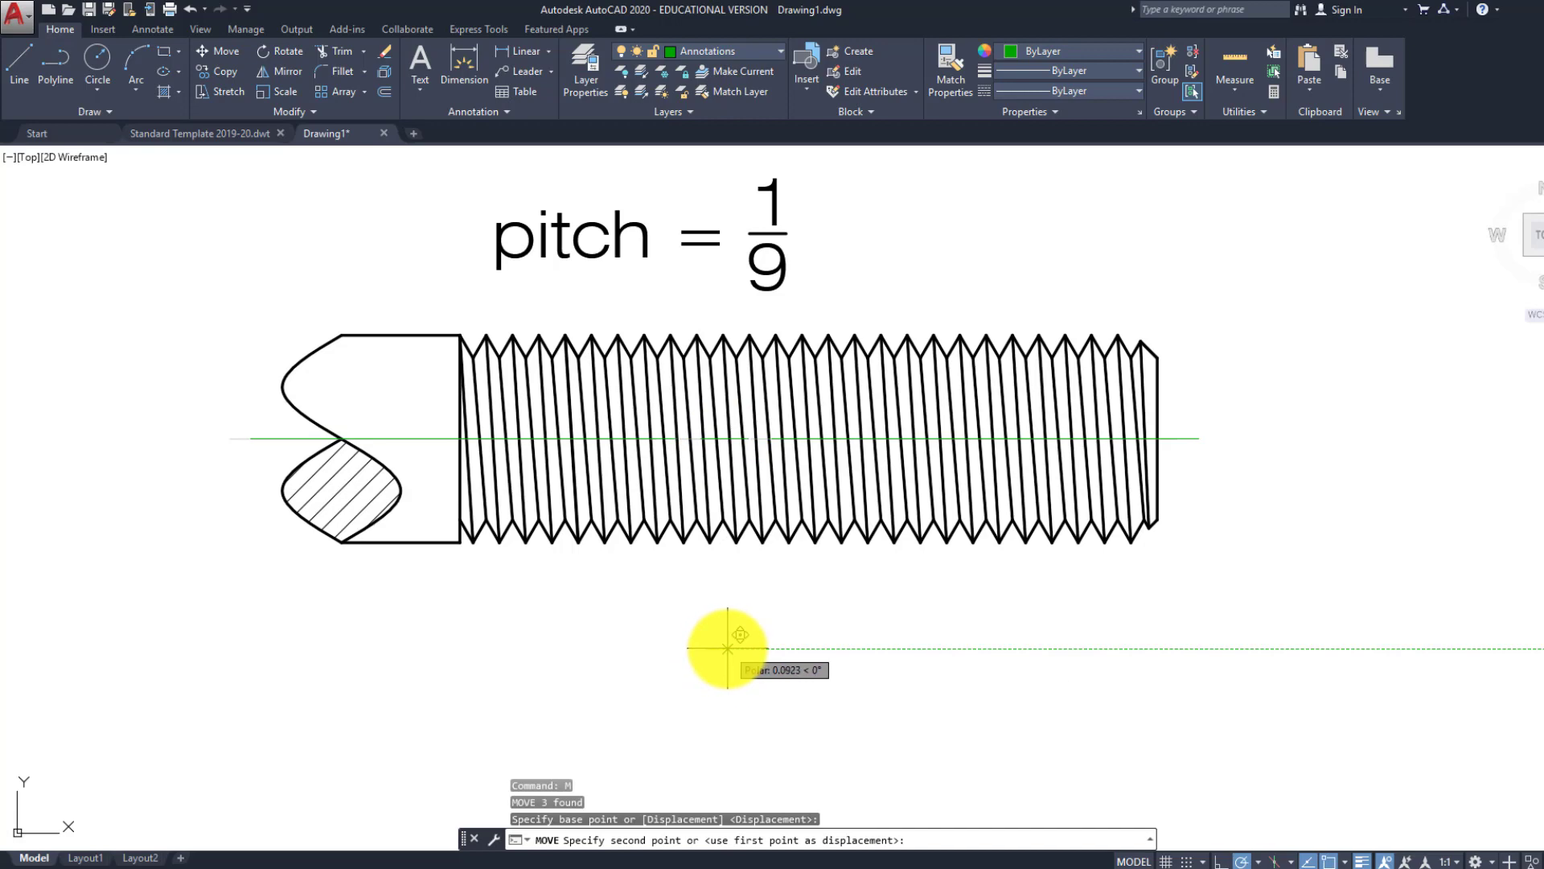
pyautogui.click(727, 648)
pyautogui.scroll(-3, 751, 626)
pyautogui.scroll(3, 755, 615)
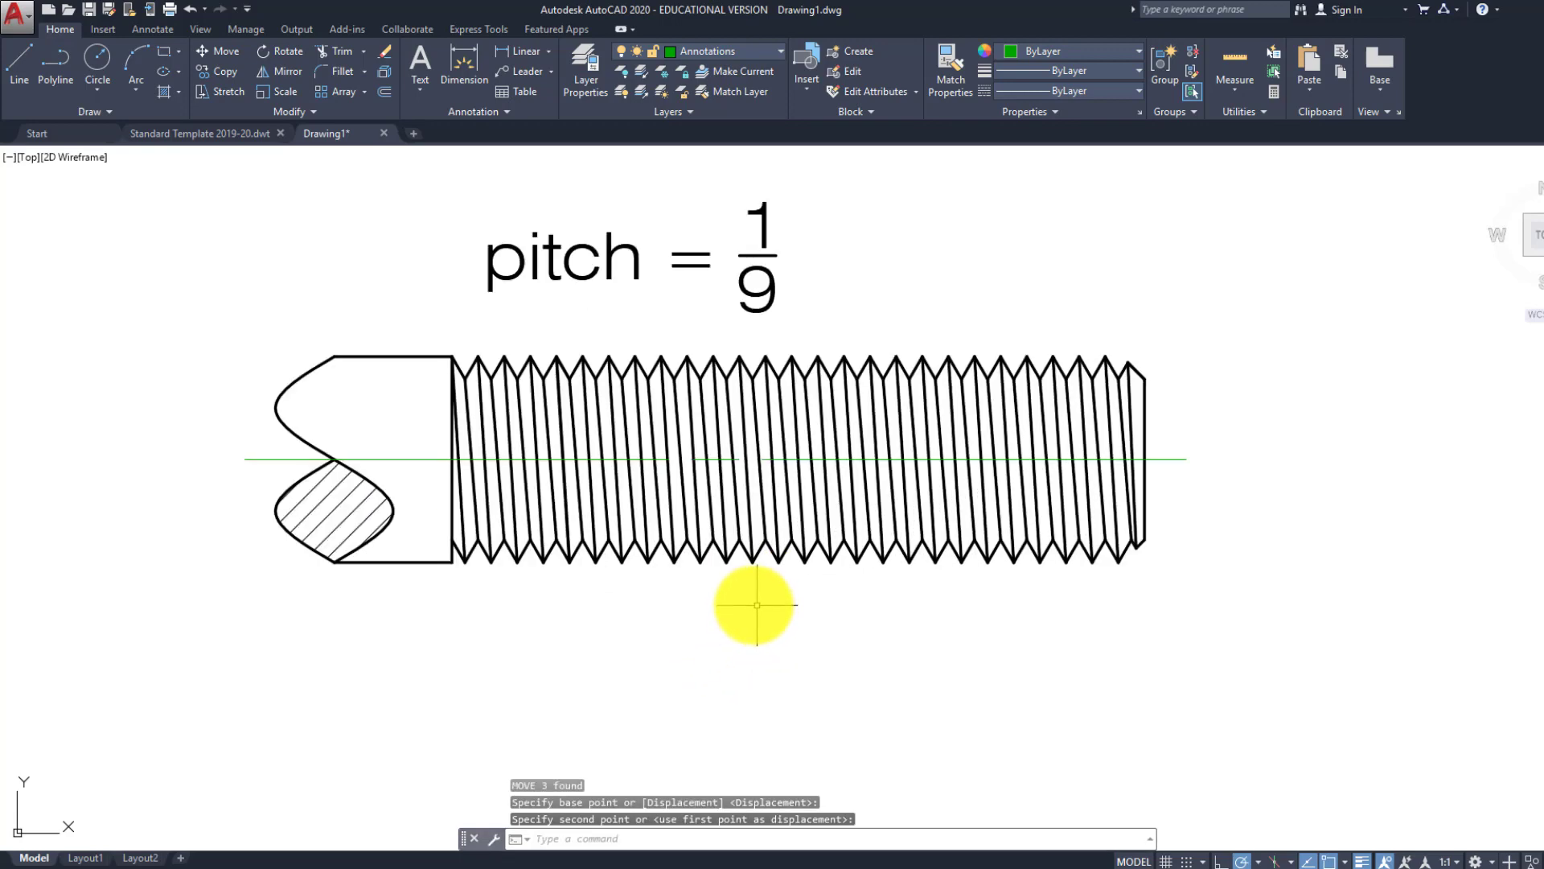
pyautogui.scroll(2, 751, 595)
pyautogui.scroll(-2, 667, 631)
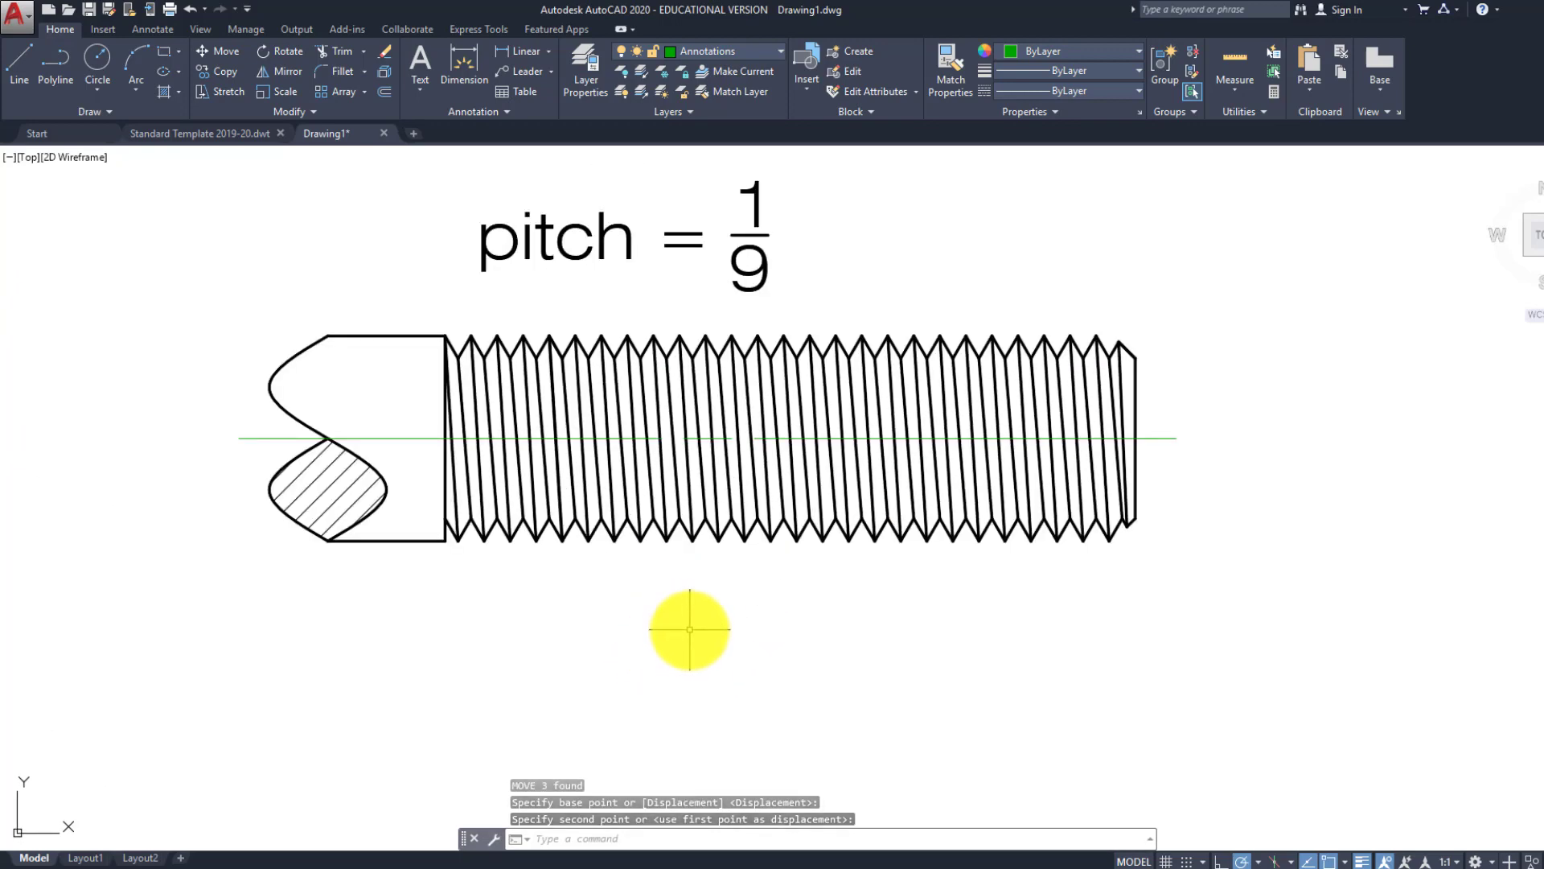
pyautogui.scroll(-3, 714, 550)
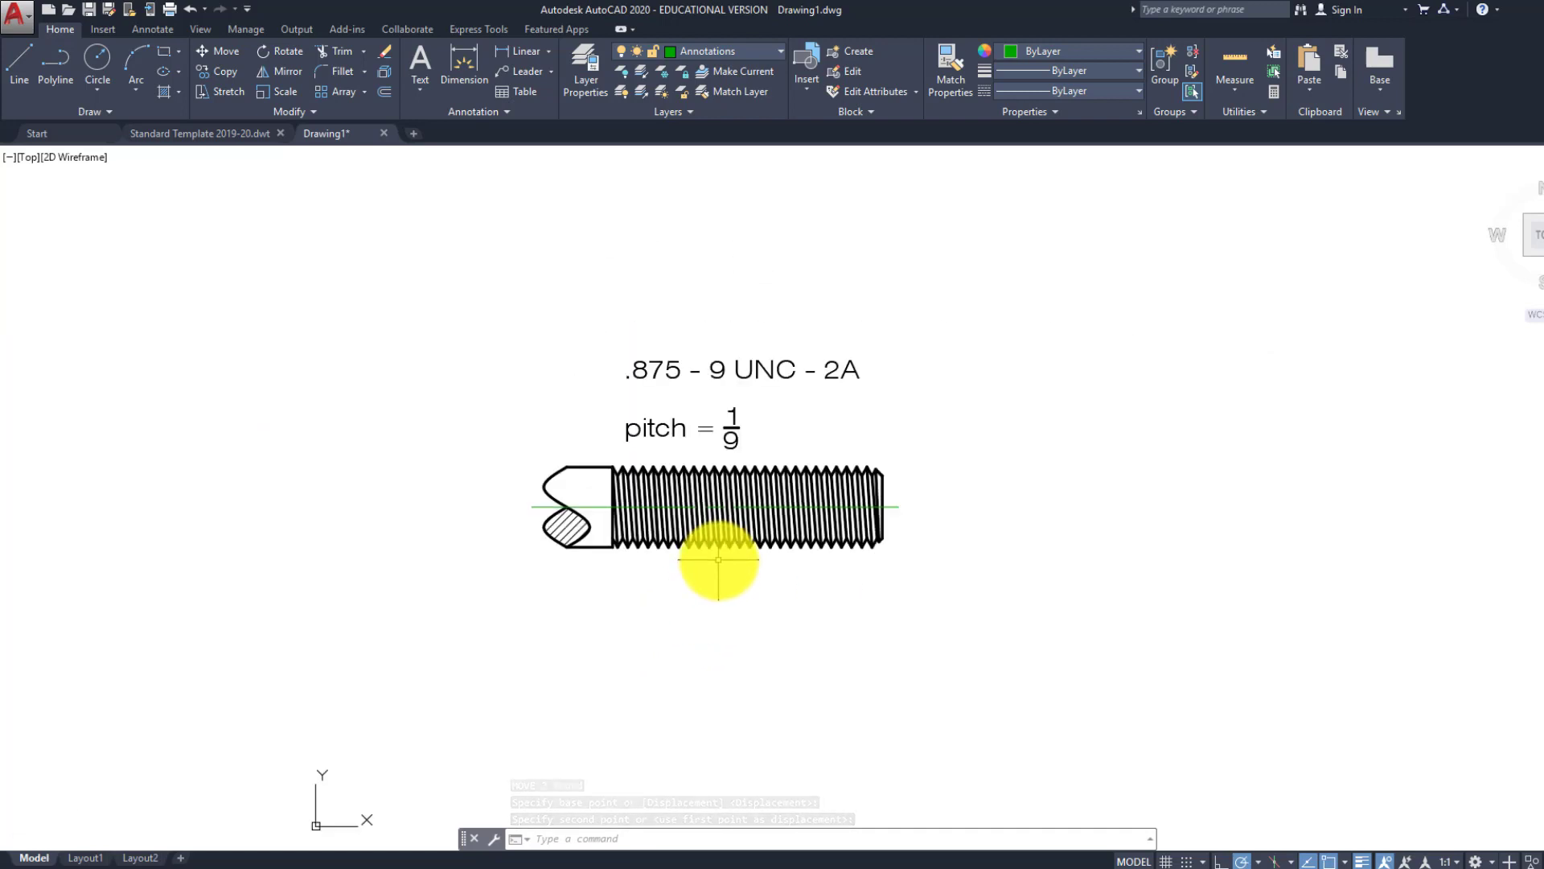
pyautogui.scroll(3, 711, 531)
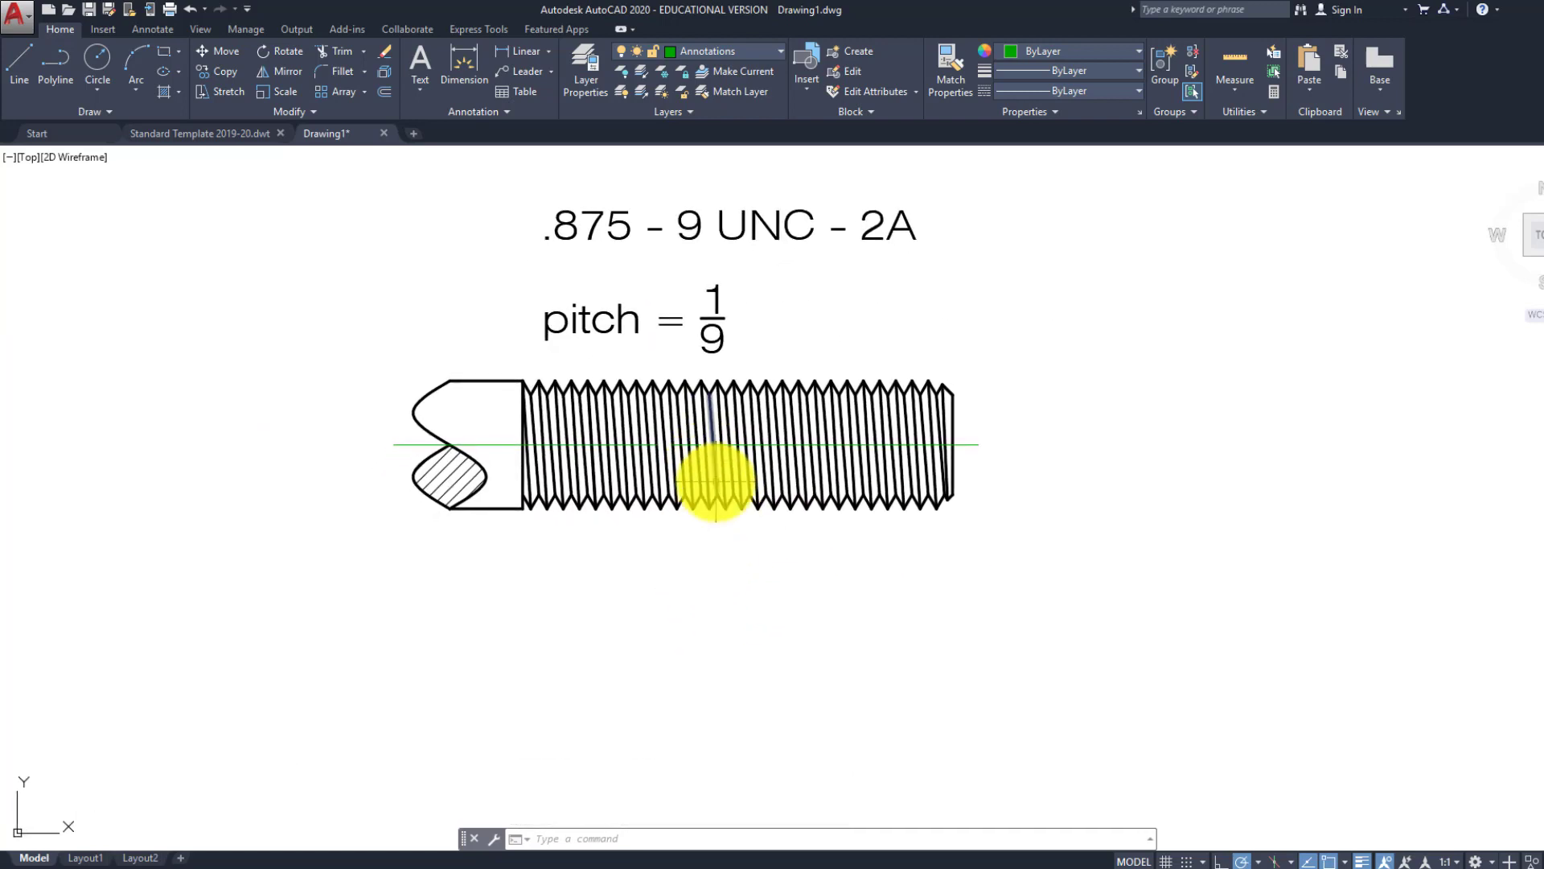
# Change the Annotations layer's colour to index color 20
pyautogui.click(679, 52)
pyautogui.click(672, 92)
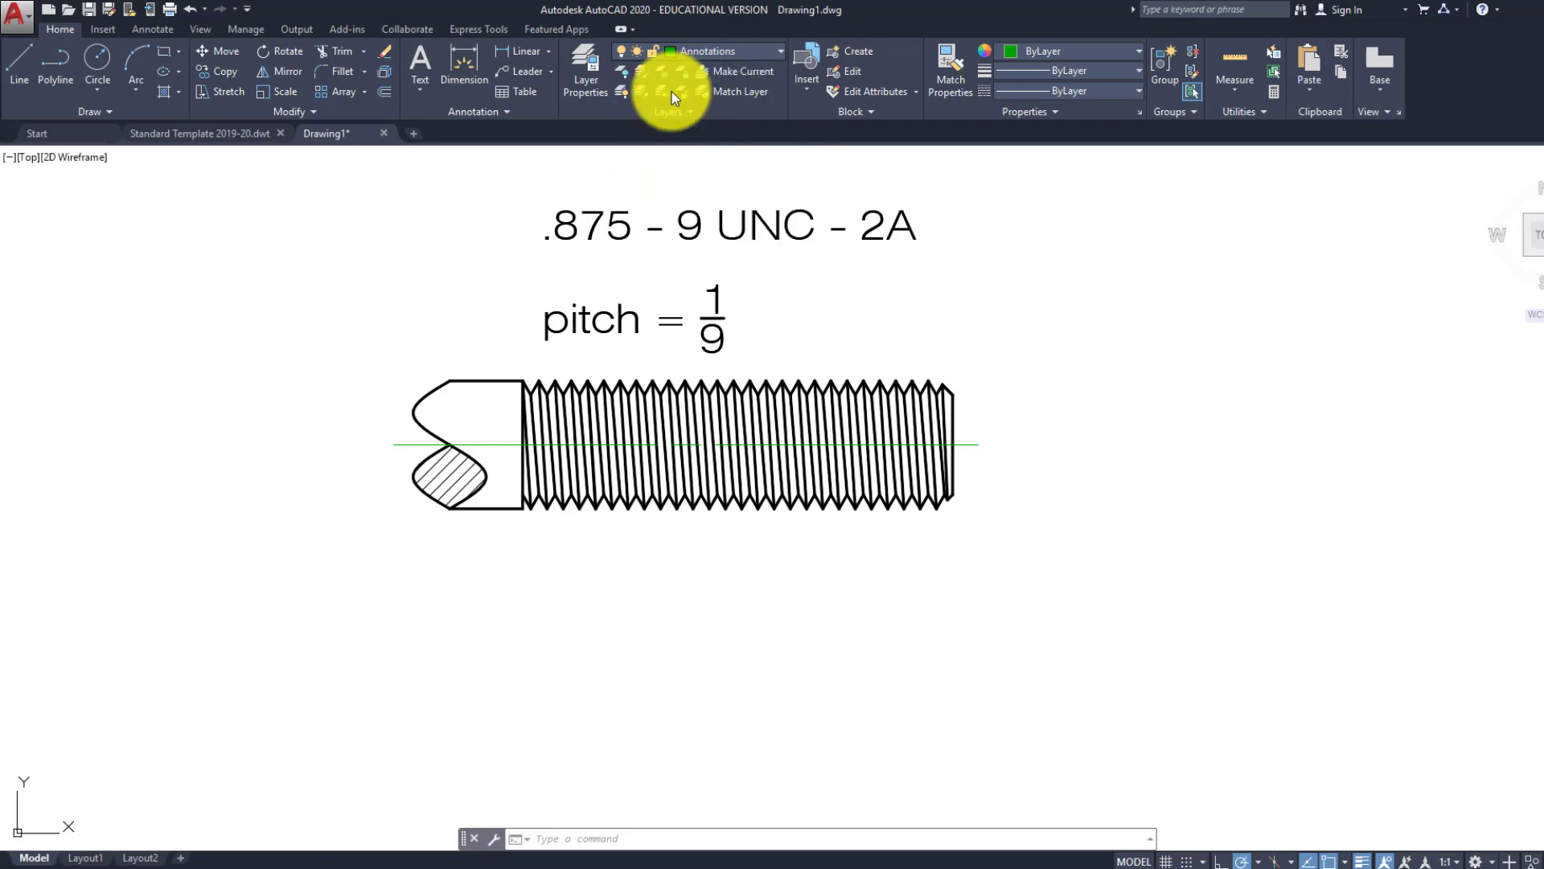
pyautogui.click(684, 390)
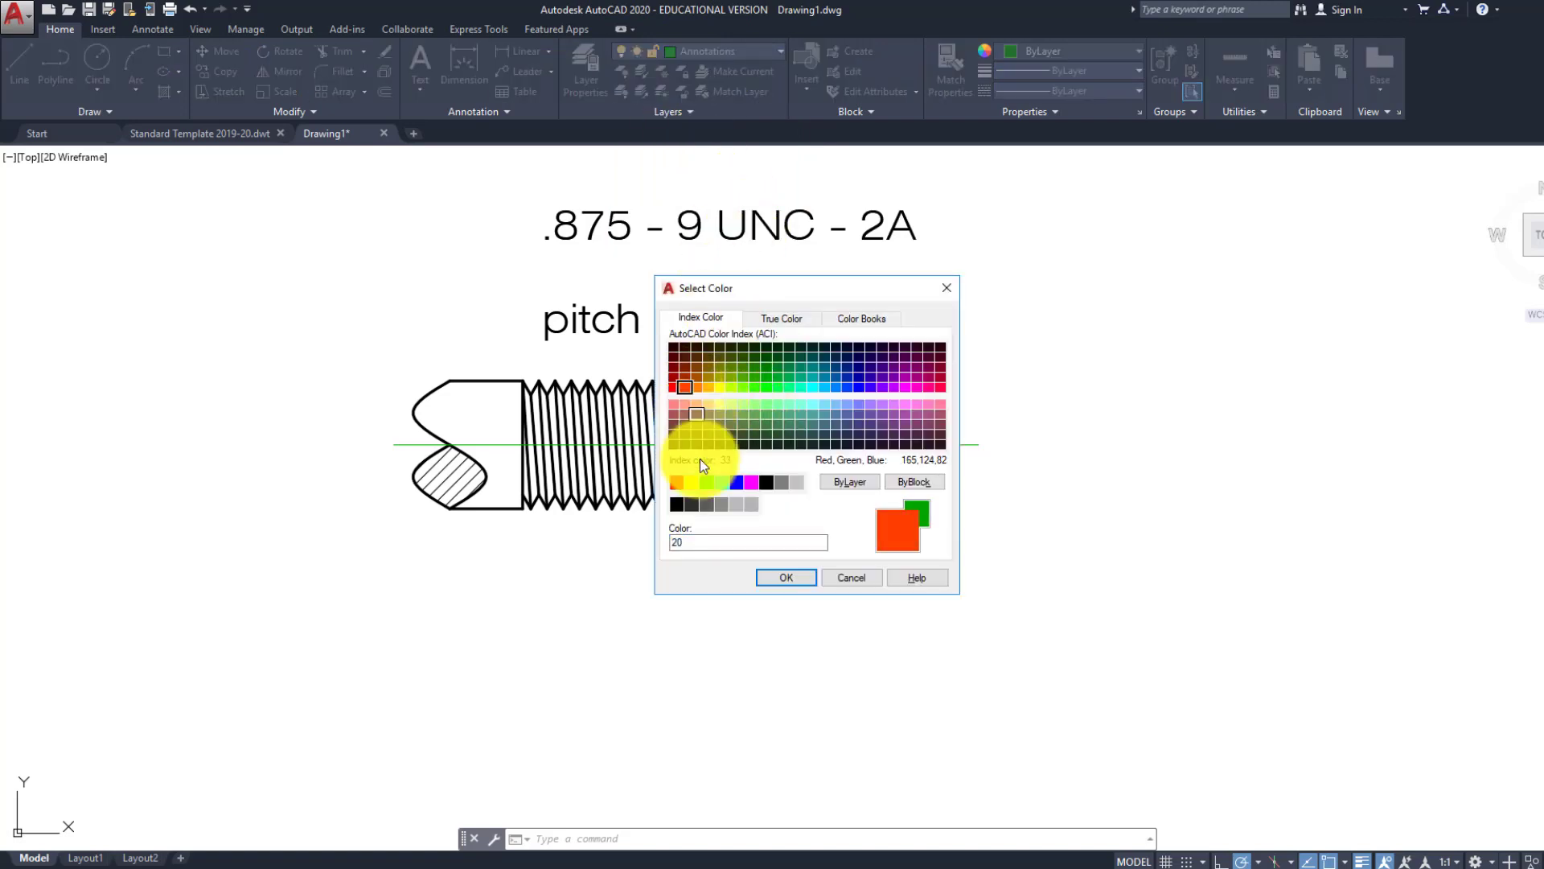
pyautogui.click(775, 574)
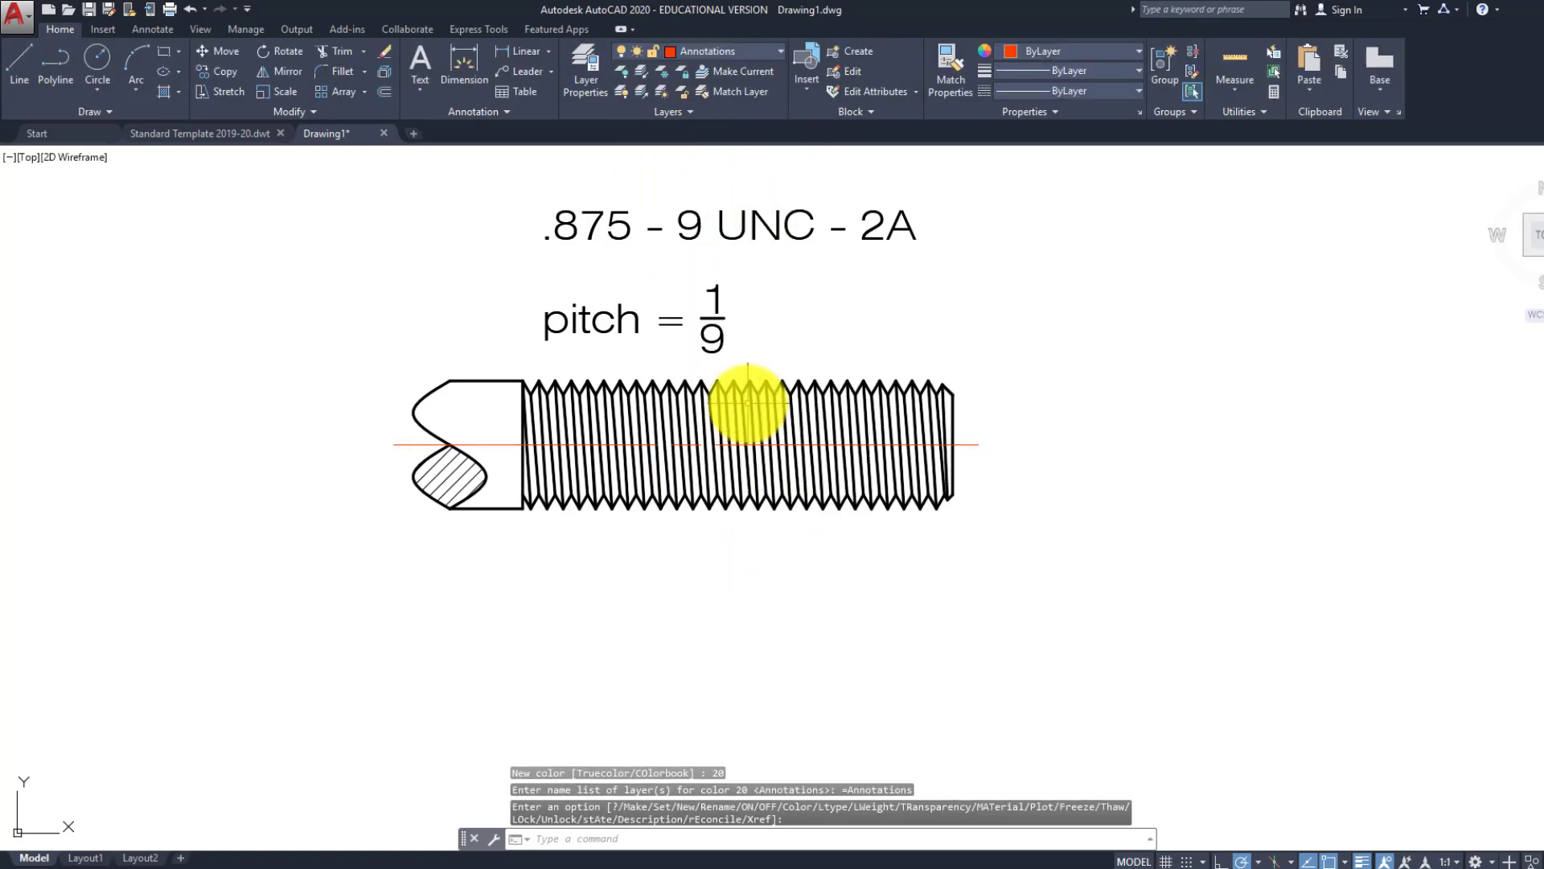
pyautogui.scroll(-2, 672, 434)
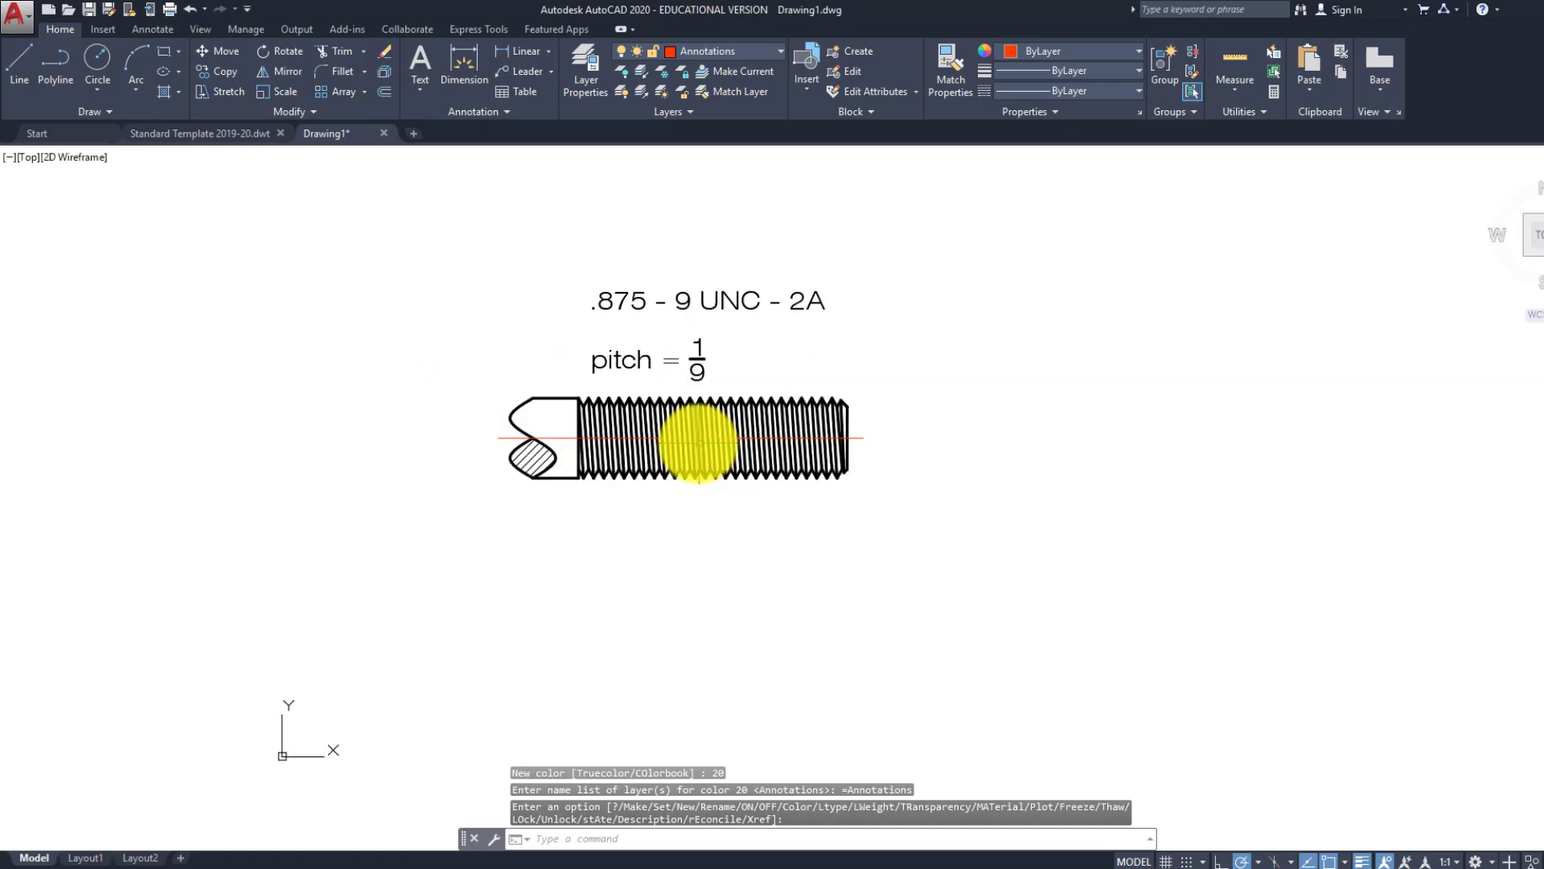
pyautogui.press('Escape')
pyautogui.scroll(2, 729, 430)
pyautogui.press('Escape')
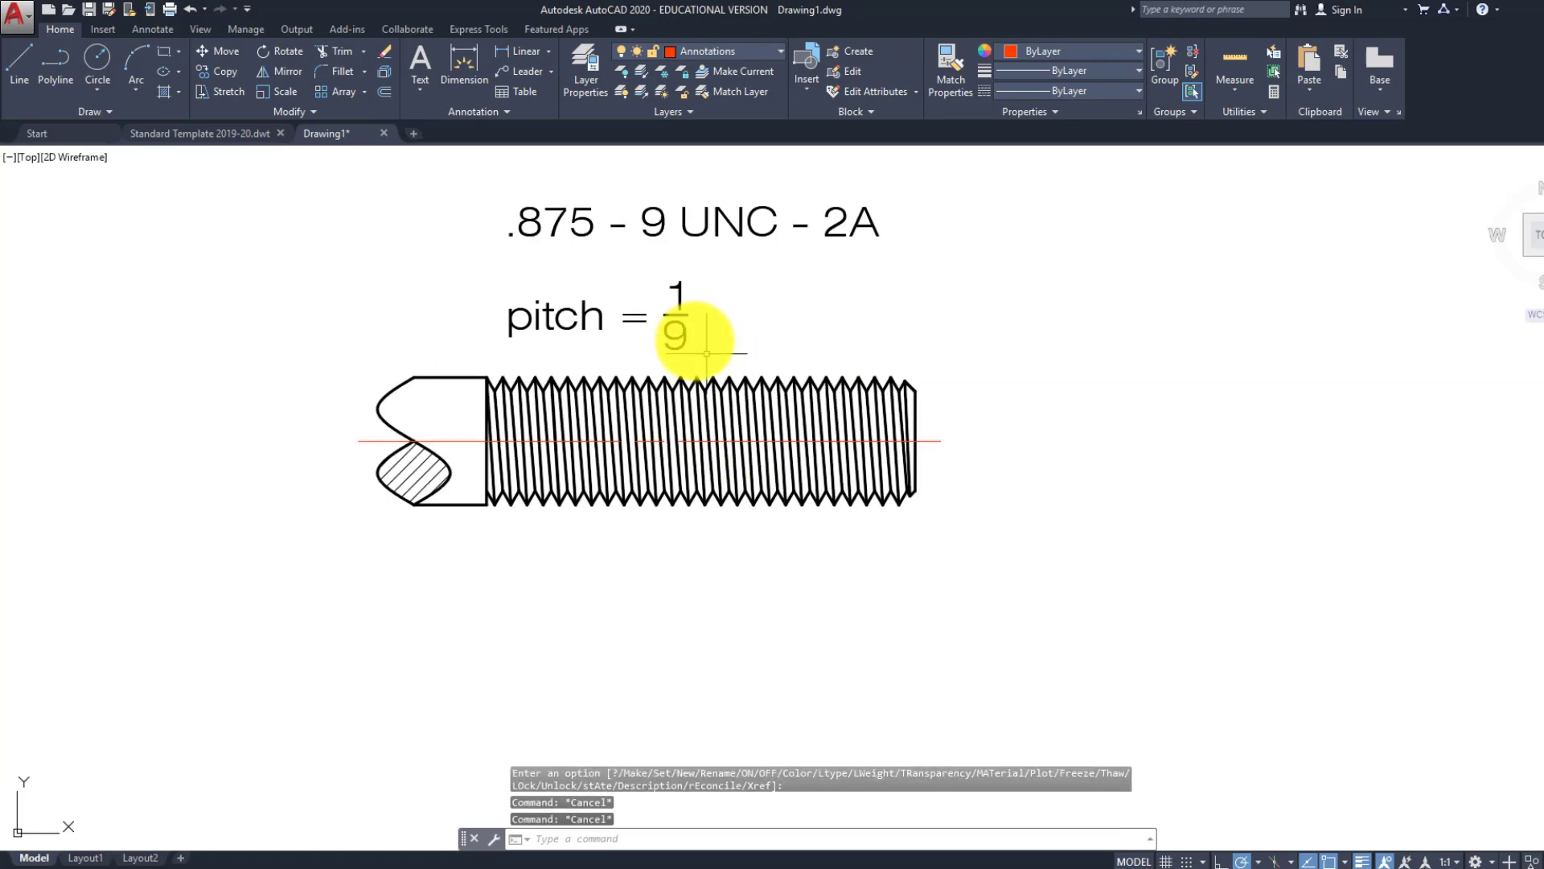
# Copy the .875 - 9 UNC - 2A note to the empty space just beyond the screw's chamfered end
pyautogui.click(681, 223)
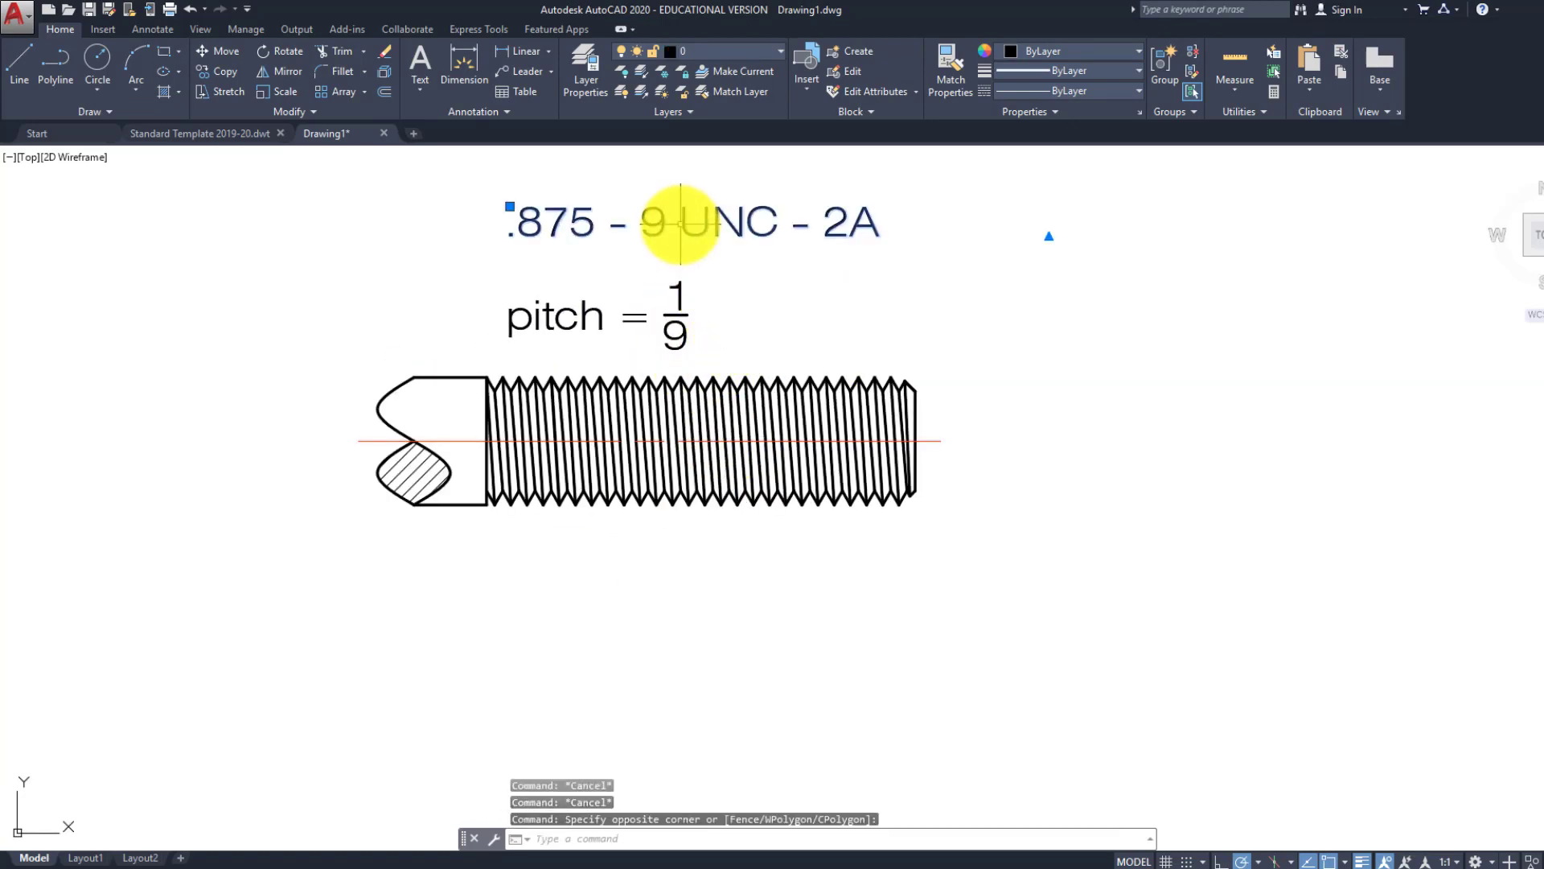
pyautogui.write('co')
pyautogui.press('Return')
pyautogui.click(690, 271)
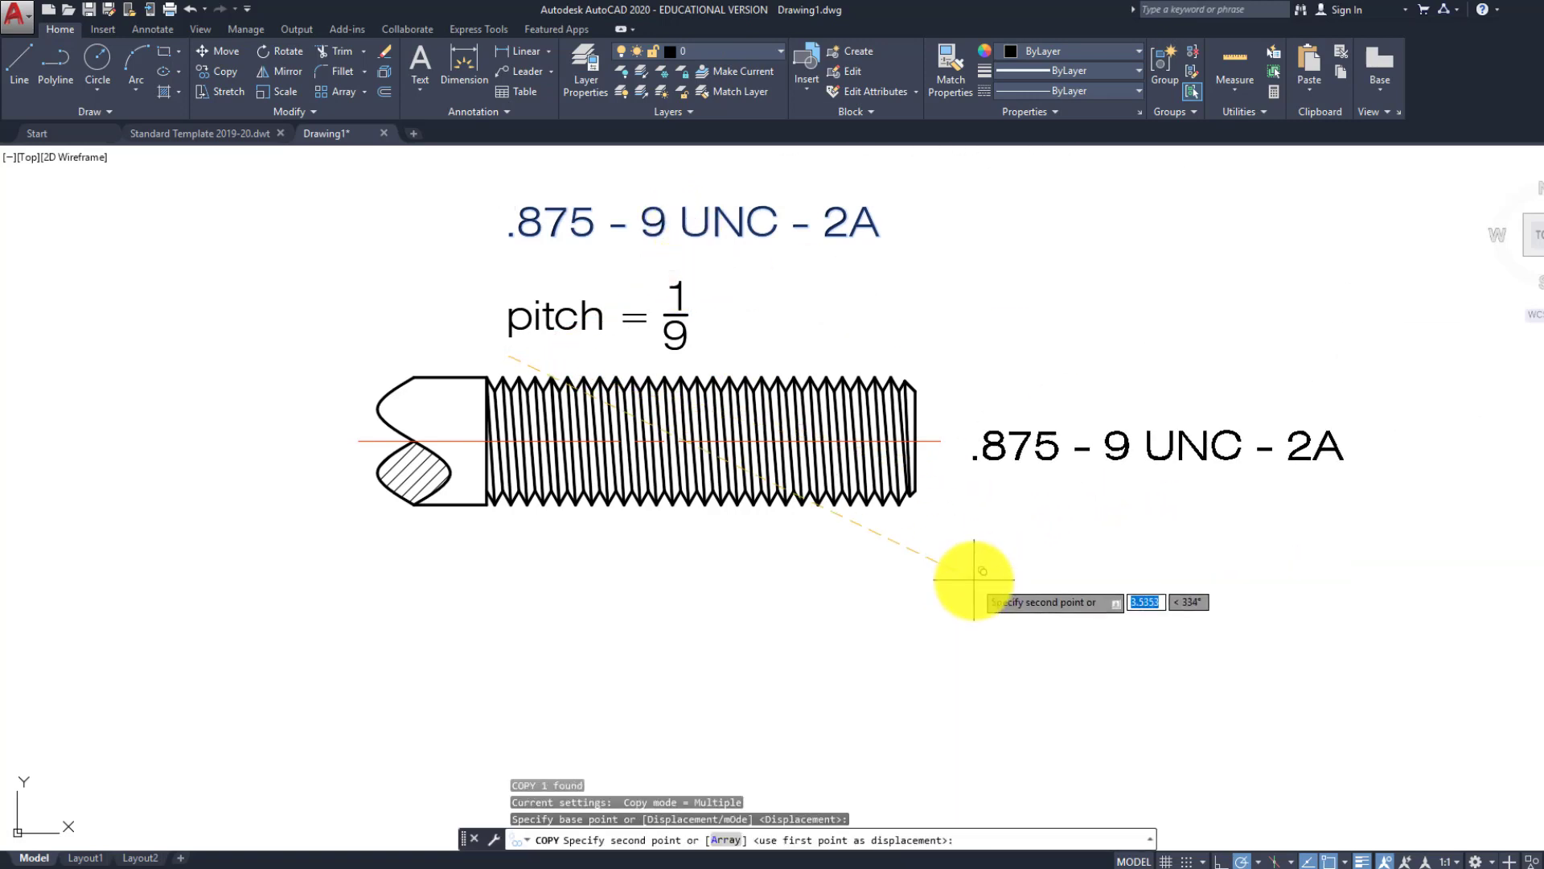
pyautogui.click(982, 569)
pyautogui.press('Escape')
# Replace the copied note's text with DETAILED
pyautogui.doubleClick(1078, 441)
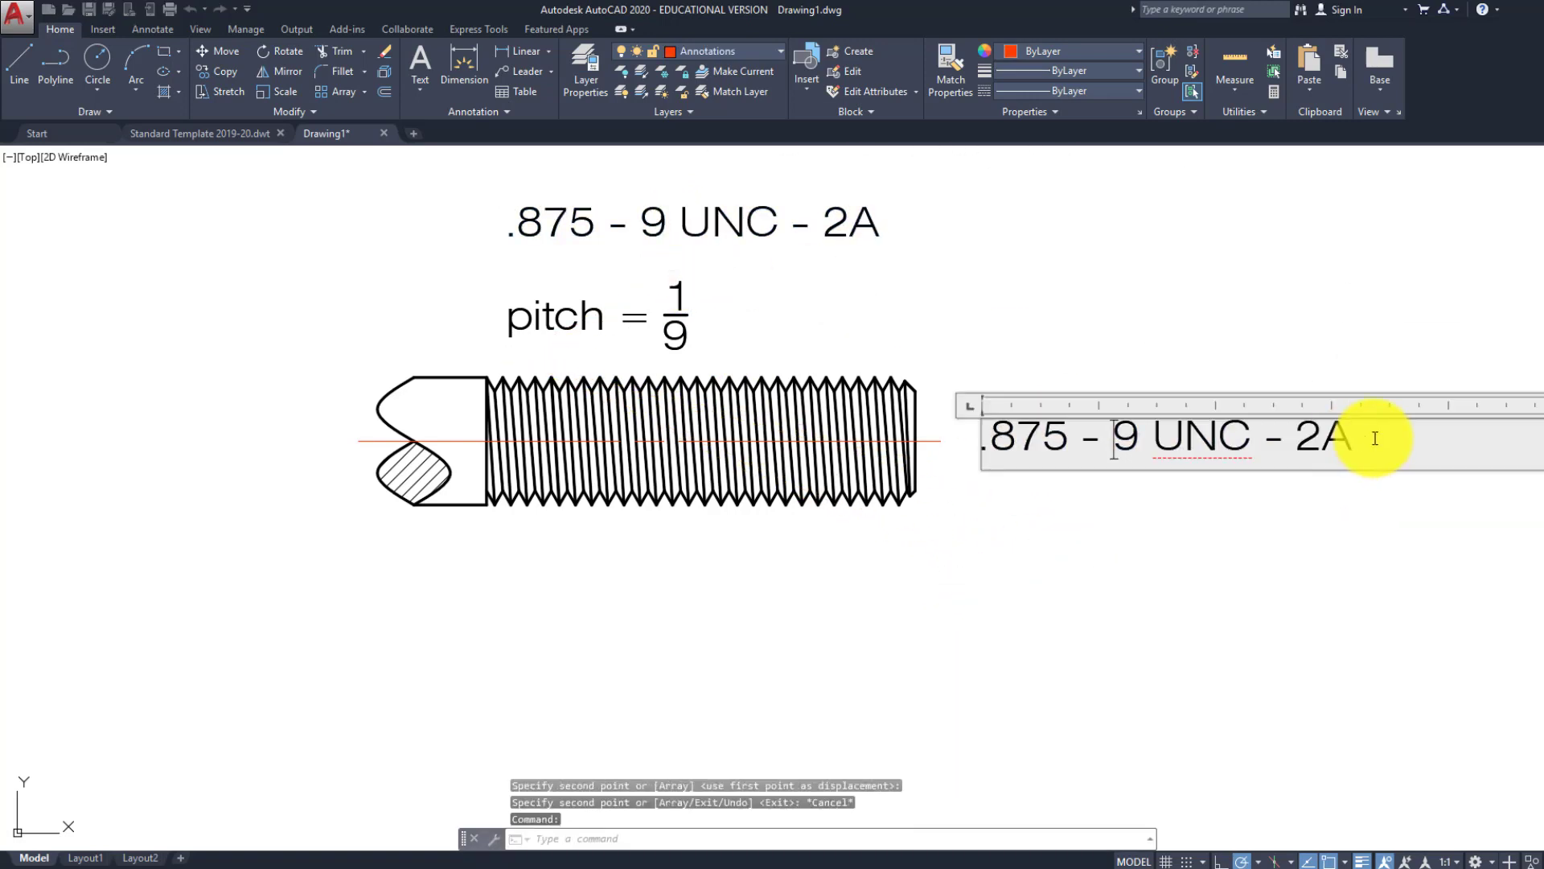
pyautogui.write('DETAILED')
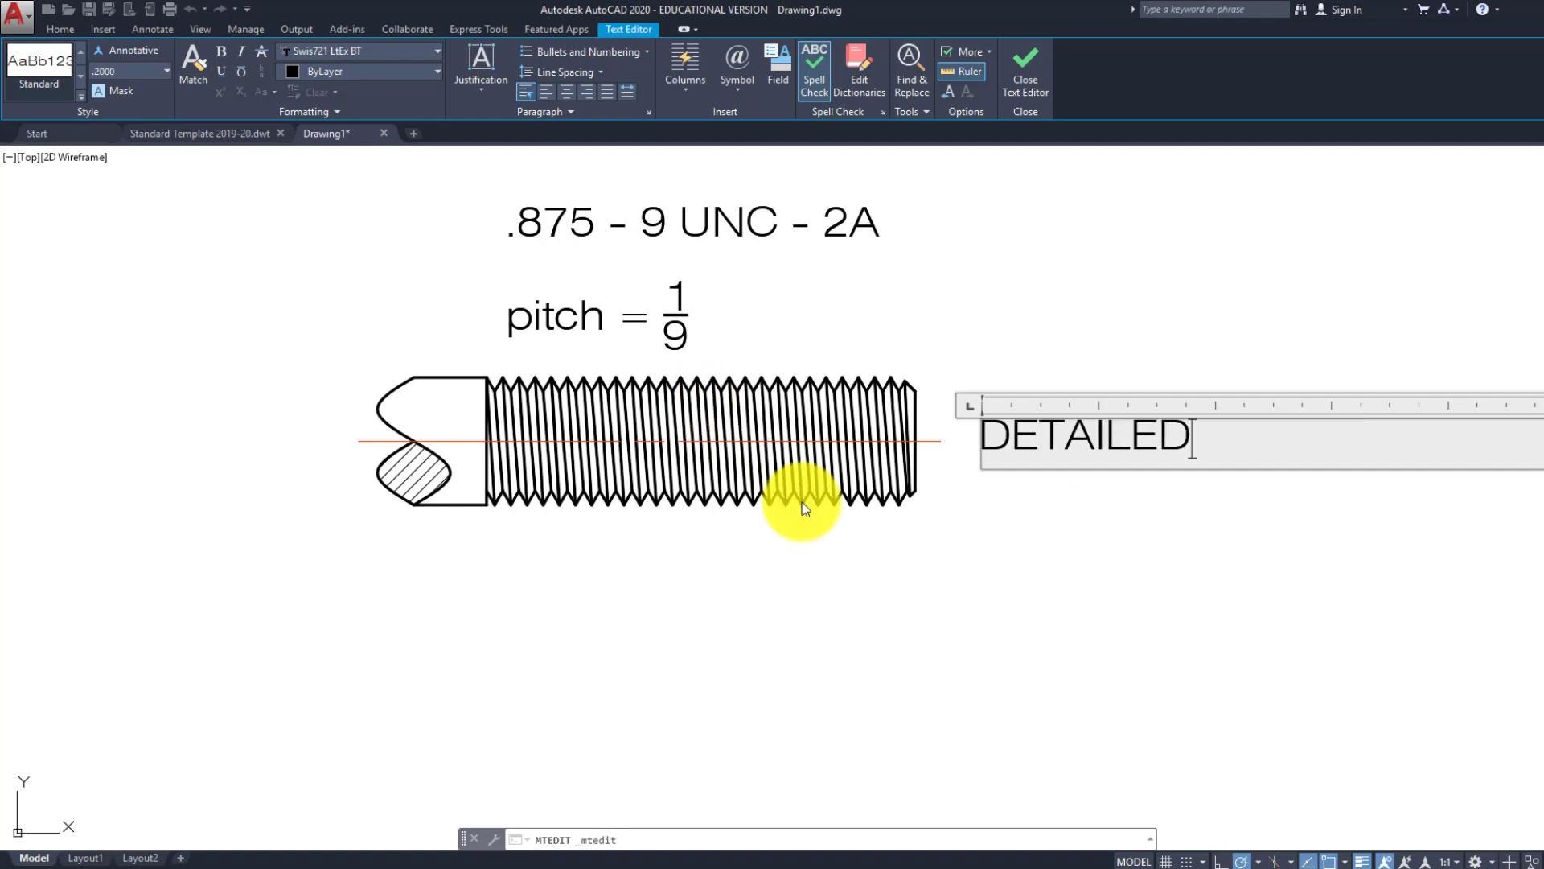
pyautogui.click(883, 552)
pyautogui.scroll(-2, 884, 550)
pyautogui.click(973, 450)
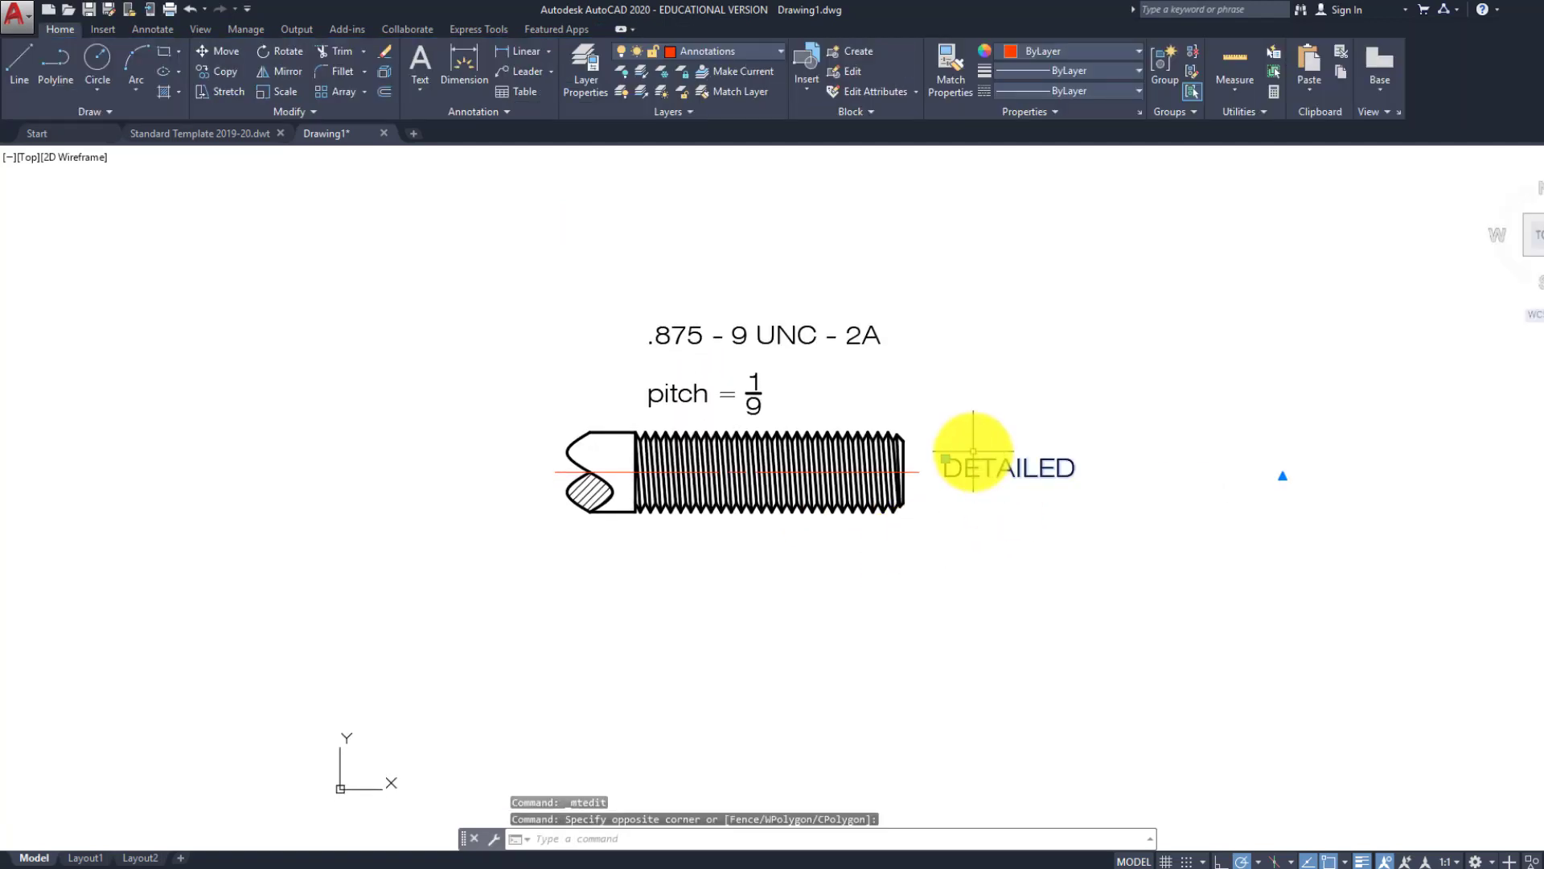
pyautogui.press('Escape')
pyautogui.press('Escape')
pyautogui.press('Escape')
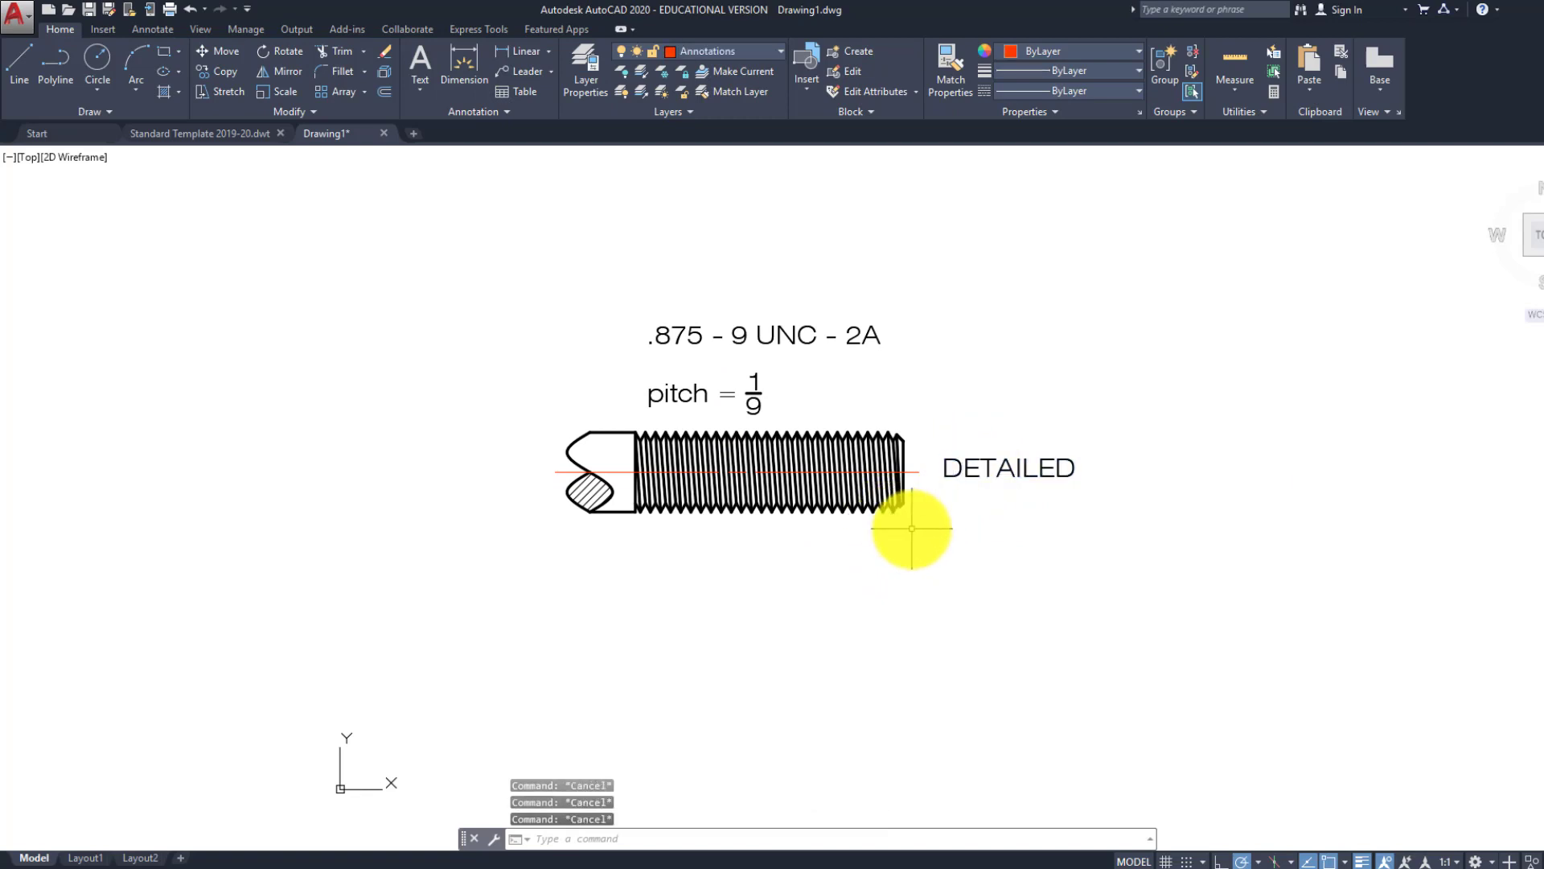
pyautogui.click(911, 528)
pyautogui.click(537, 435)
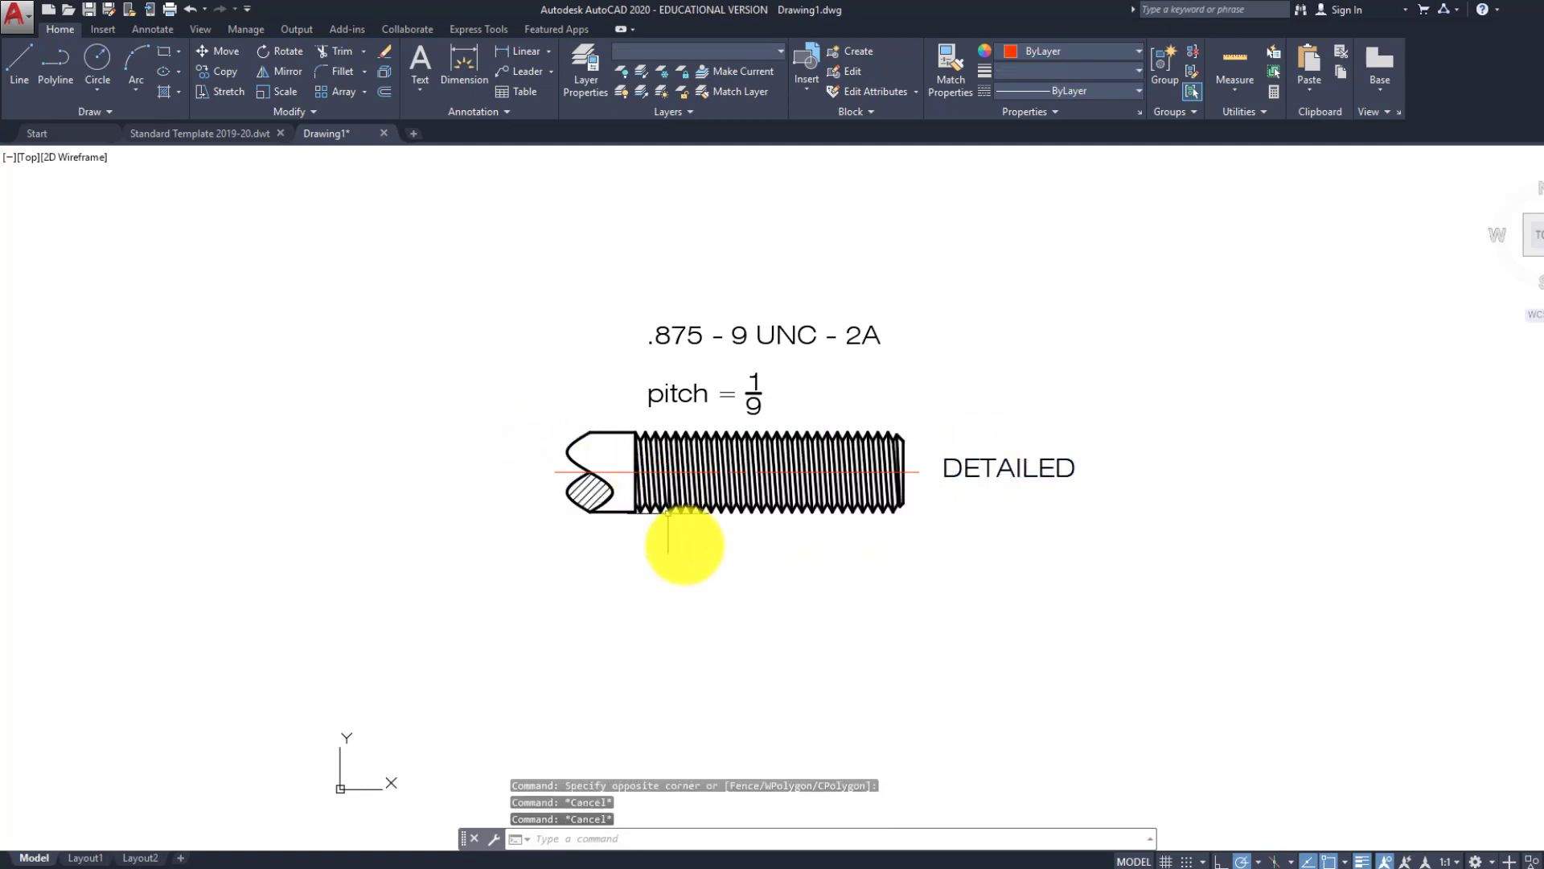
pyautogui.write('l')
pyautogui.press('Return')
pyautogui.scroll(4, 668, 547)
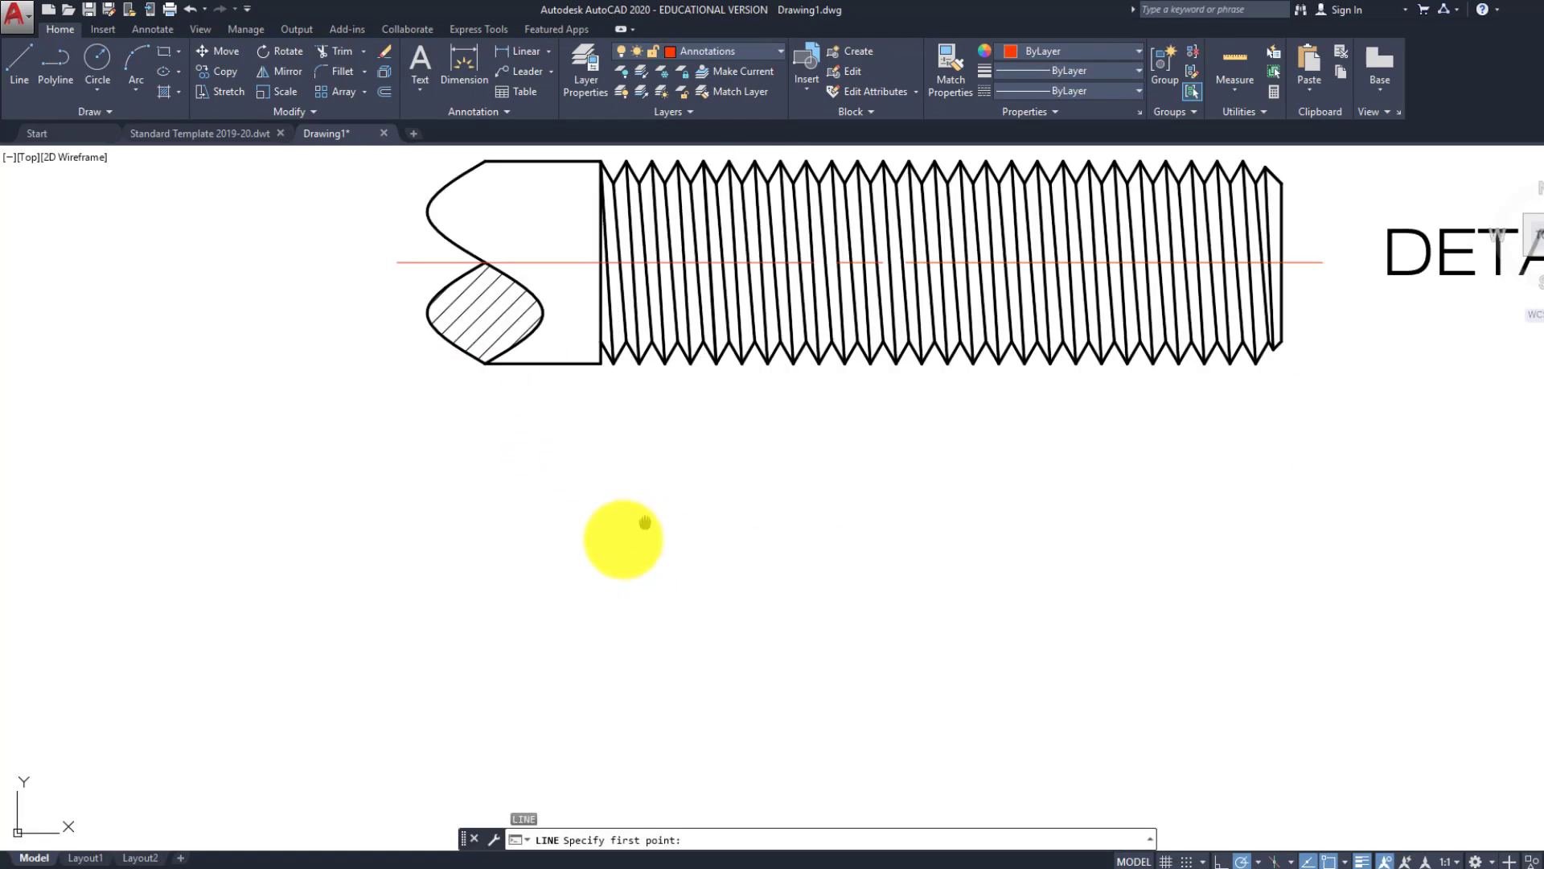
pyautogui.press('Escape')
pyautogui.press('Escape')
pyautogui.press('Escape')
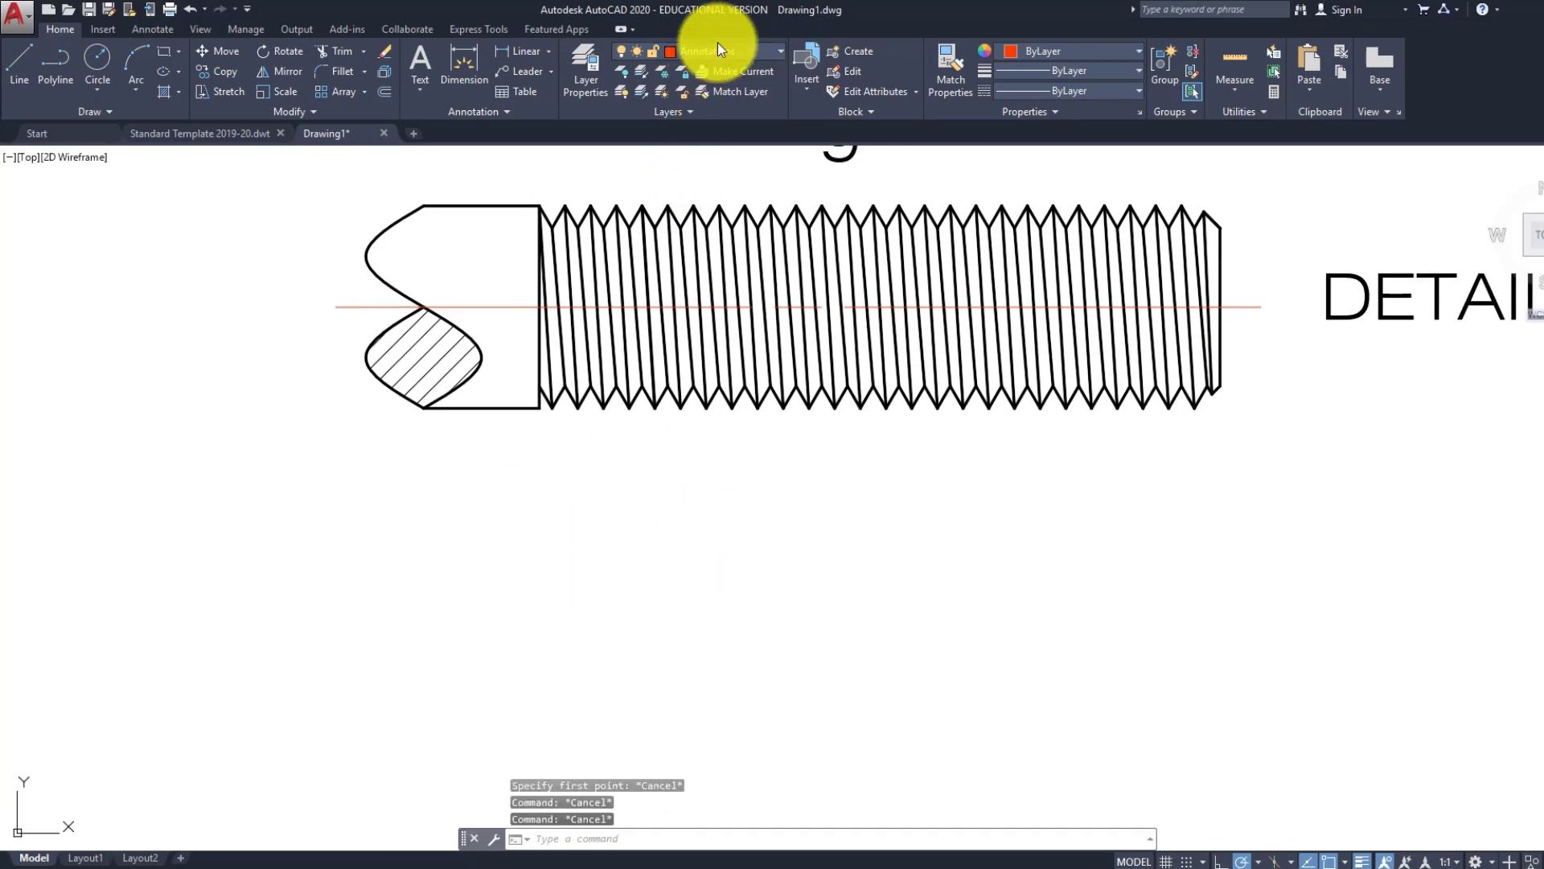
# Make layer 0 current and draw a .875 vertical line downward, below the detailed screw and aligned with the start of its thread
pyautogui.click(717, 50)
pyautogui.click(714, 71)
pyautogui.write('l')
pyautogui.press('Return')
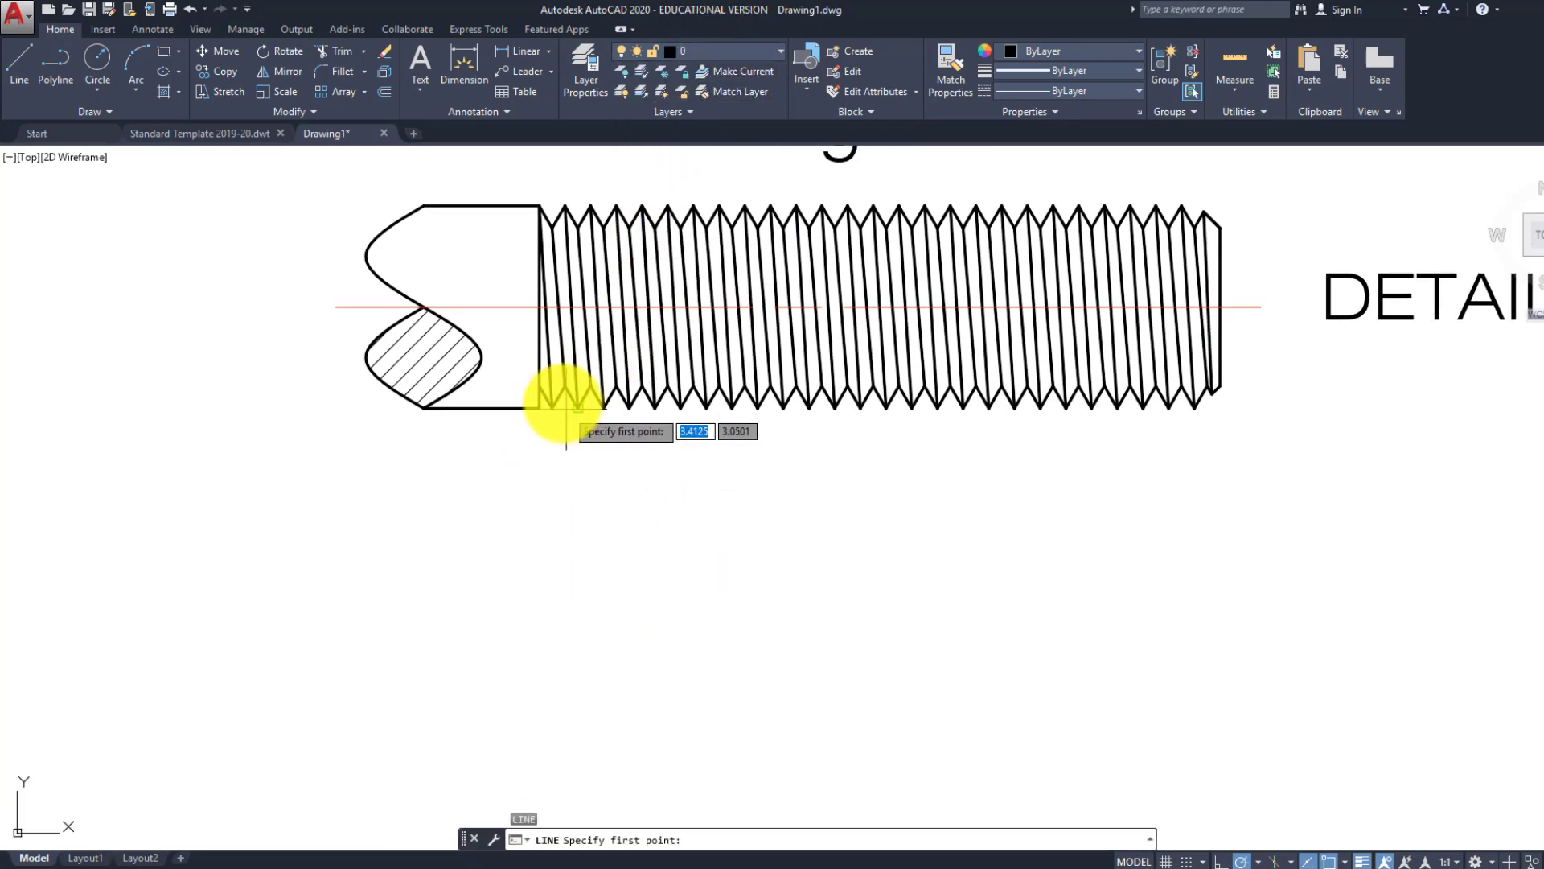
pyautogui.click(539, 542)
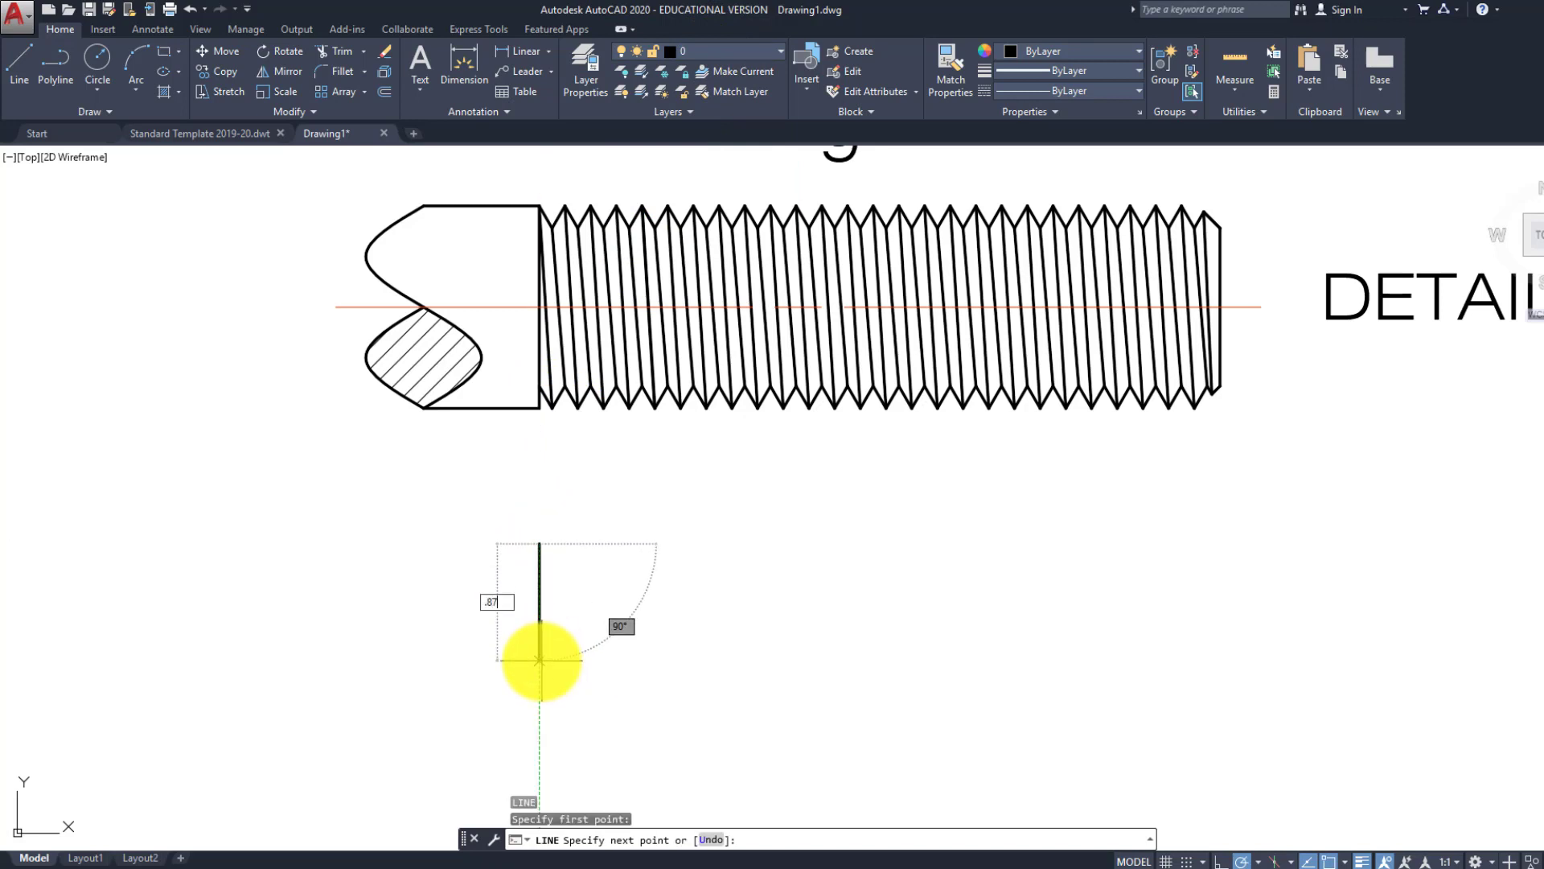
pyautogui.press('Return')
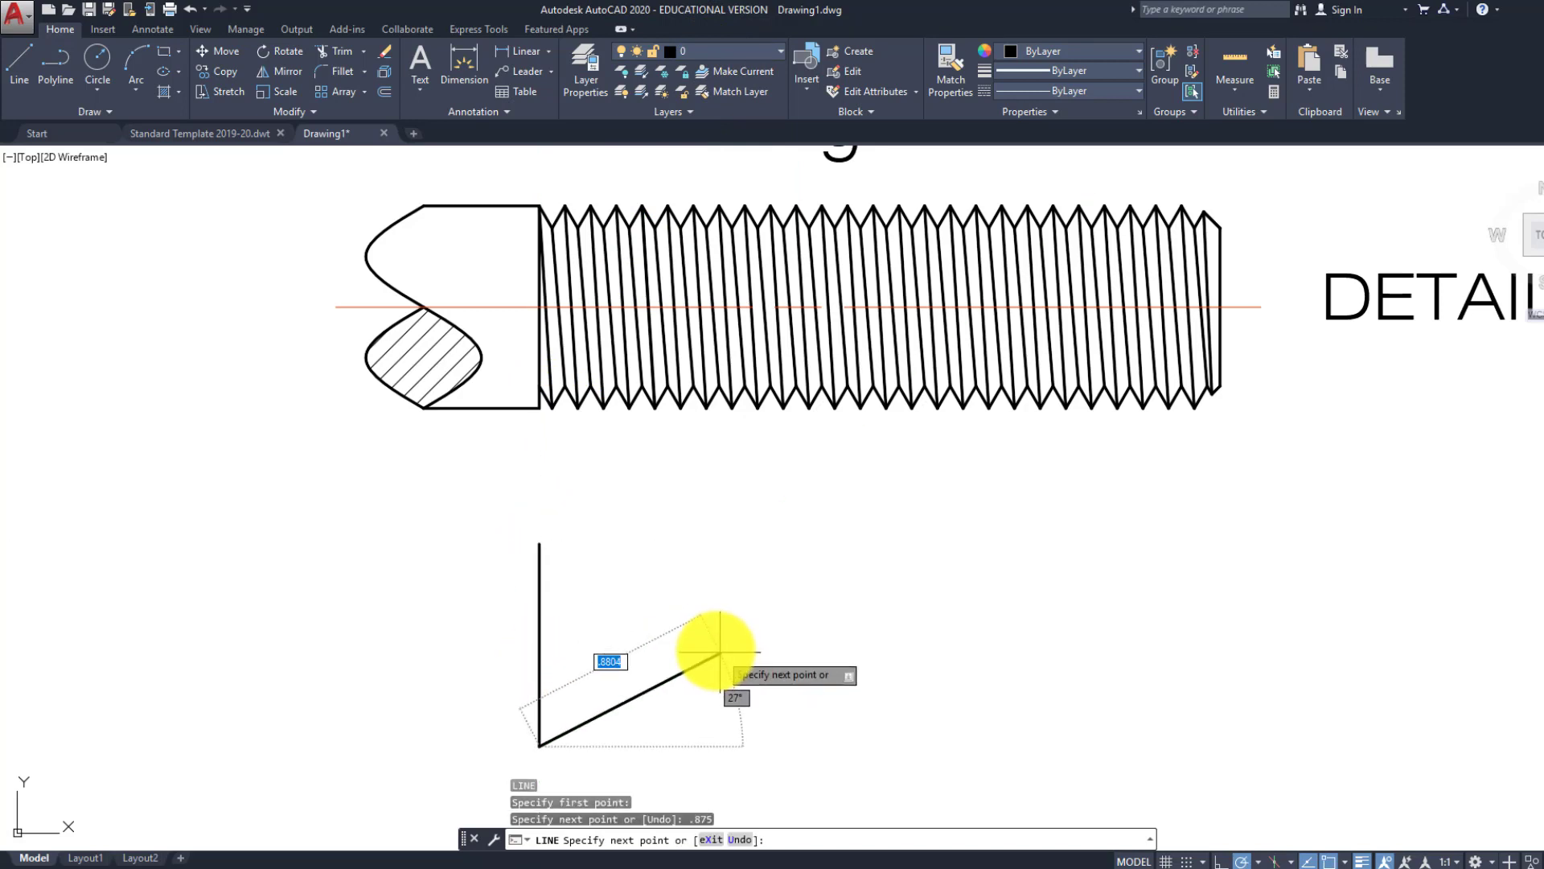
# Complete the rectangle from the vertical line, ending it in line with the detailed screw's chamfered end
pyautogui.scroll(-2, 704, 631)
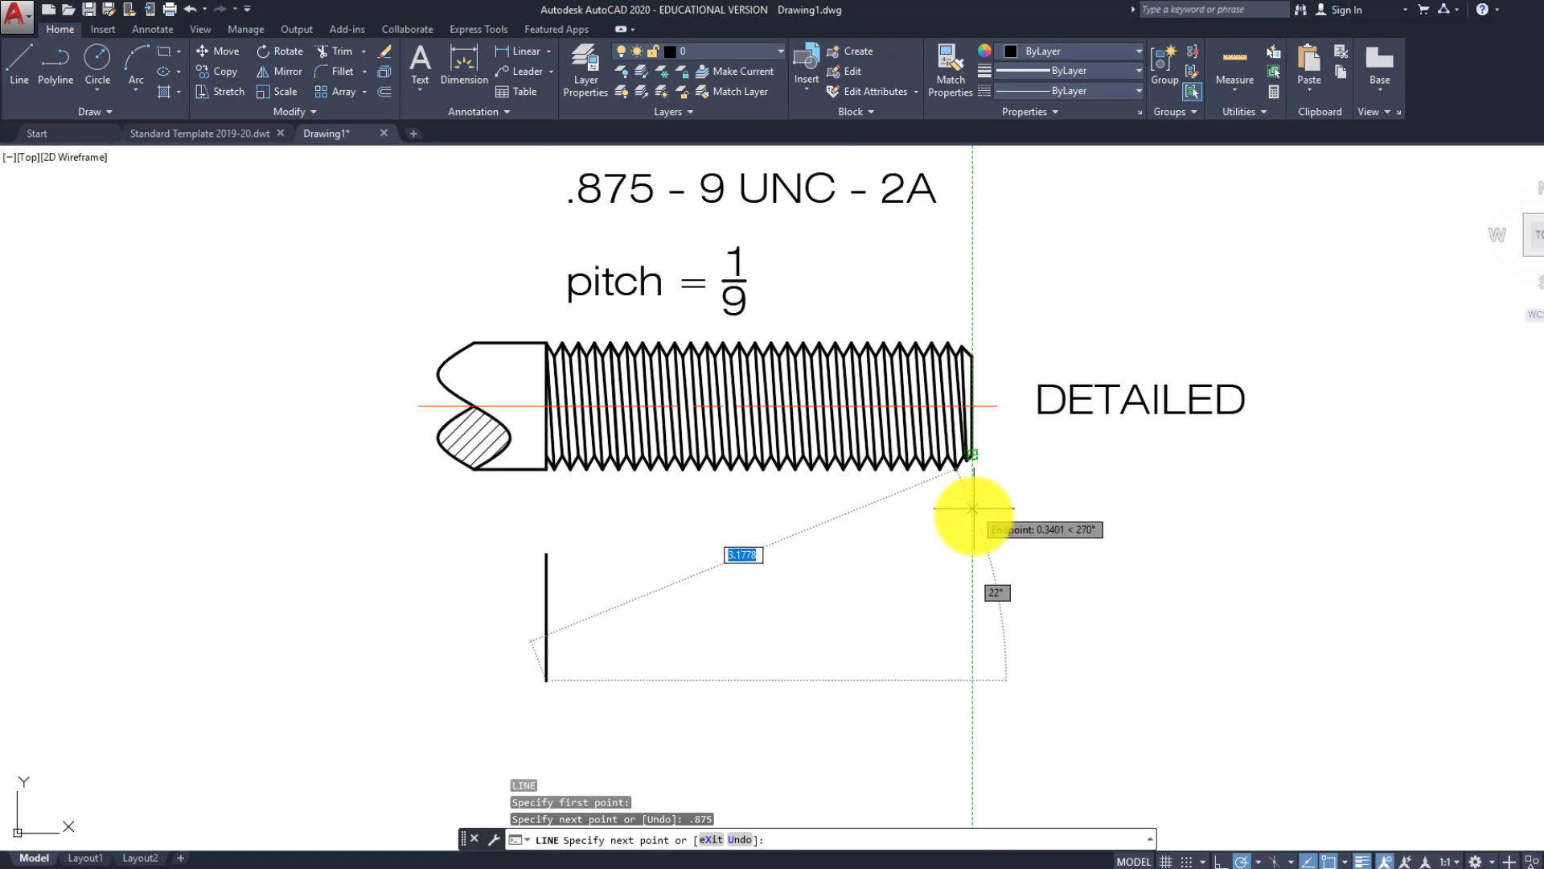
pyautogui.click(972, 665)
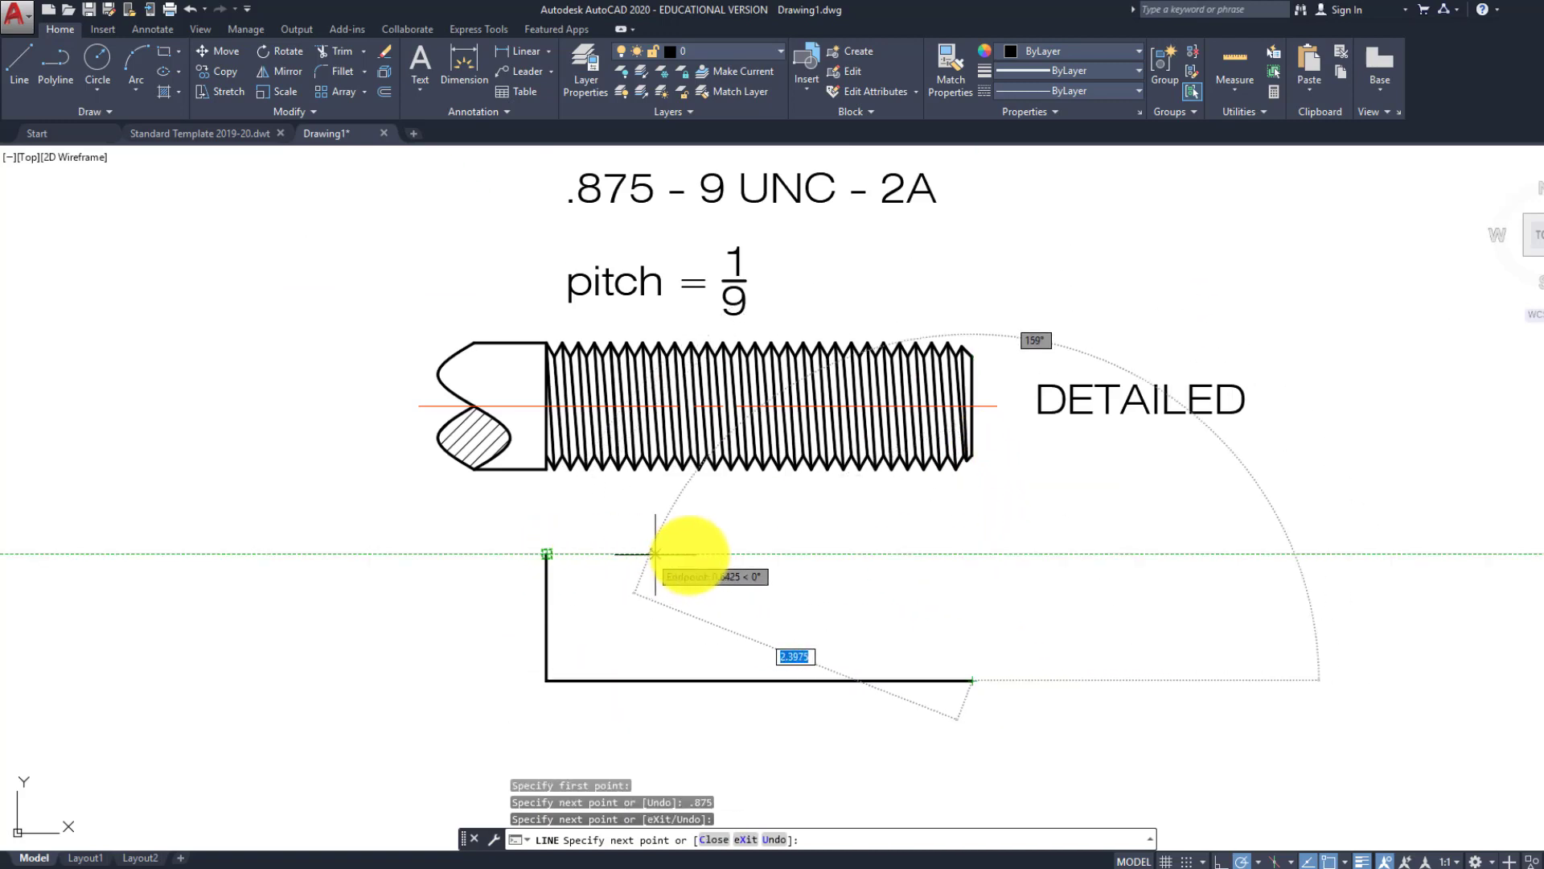
pyautogui.click(972, 553)
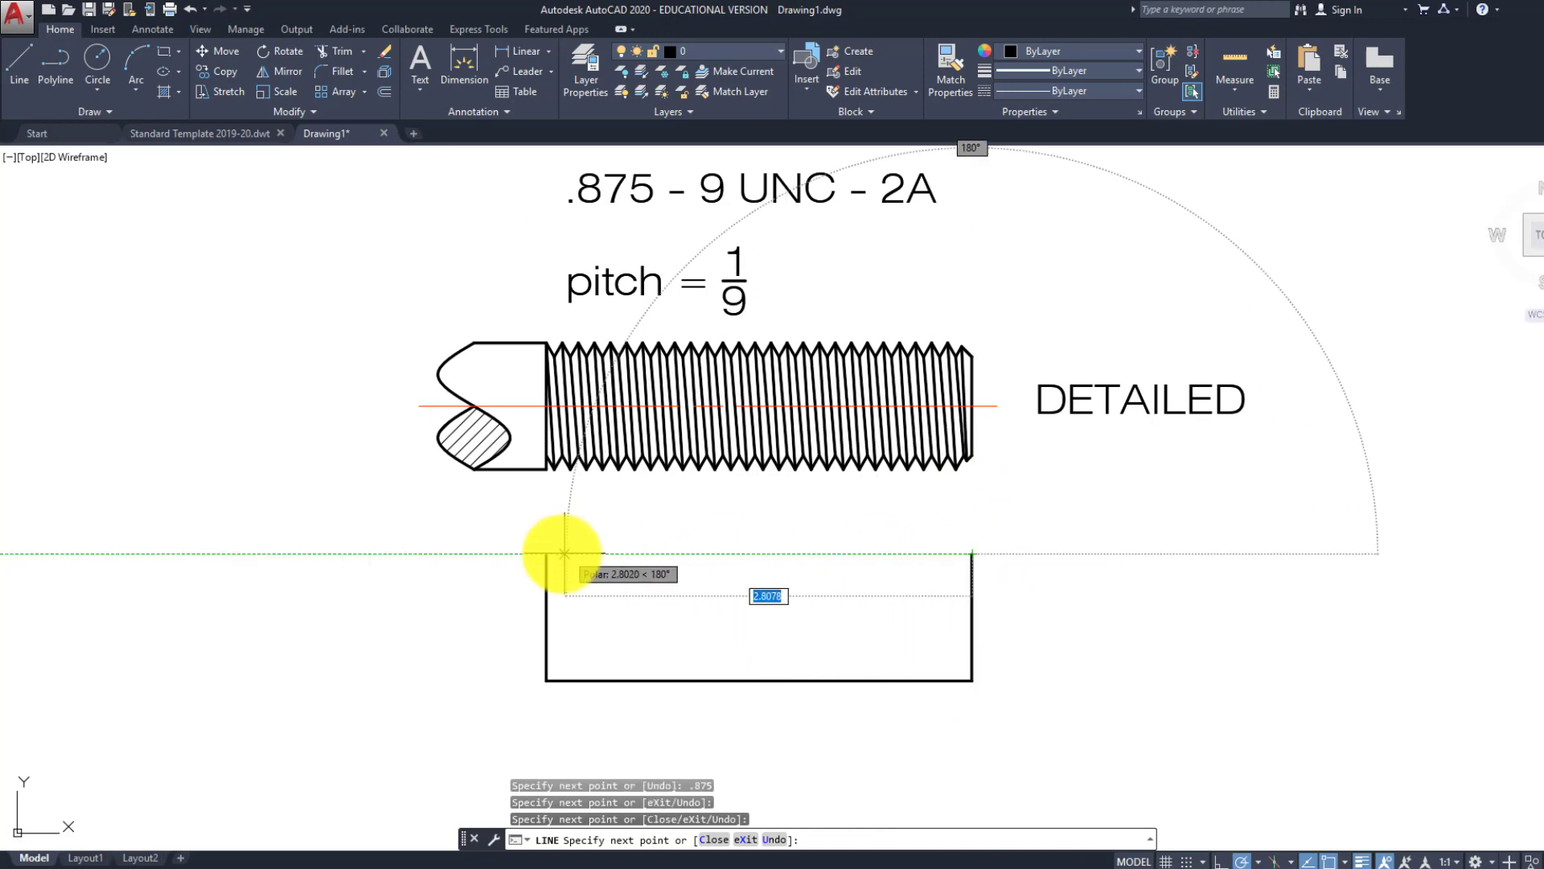
pyautogui.click(545, 553)
pyautogui.press('Return')
pyautogui.press('Escape')
pyautogui.press('Escape')
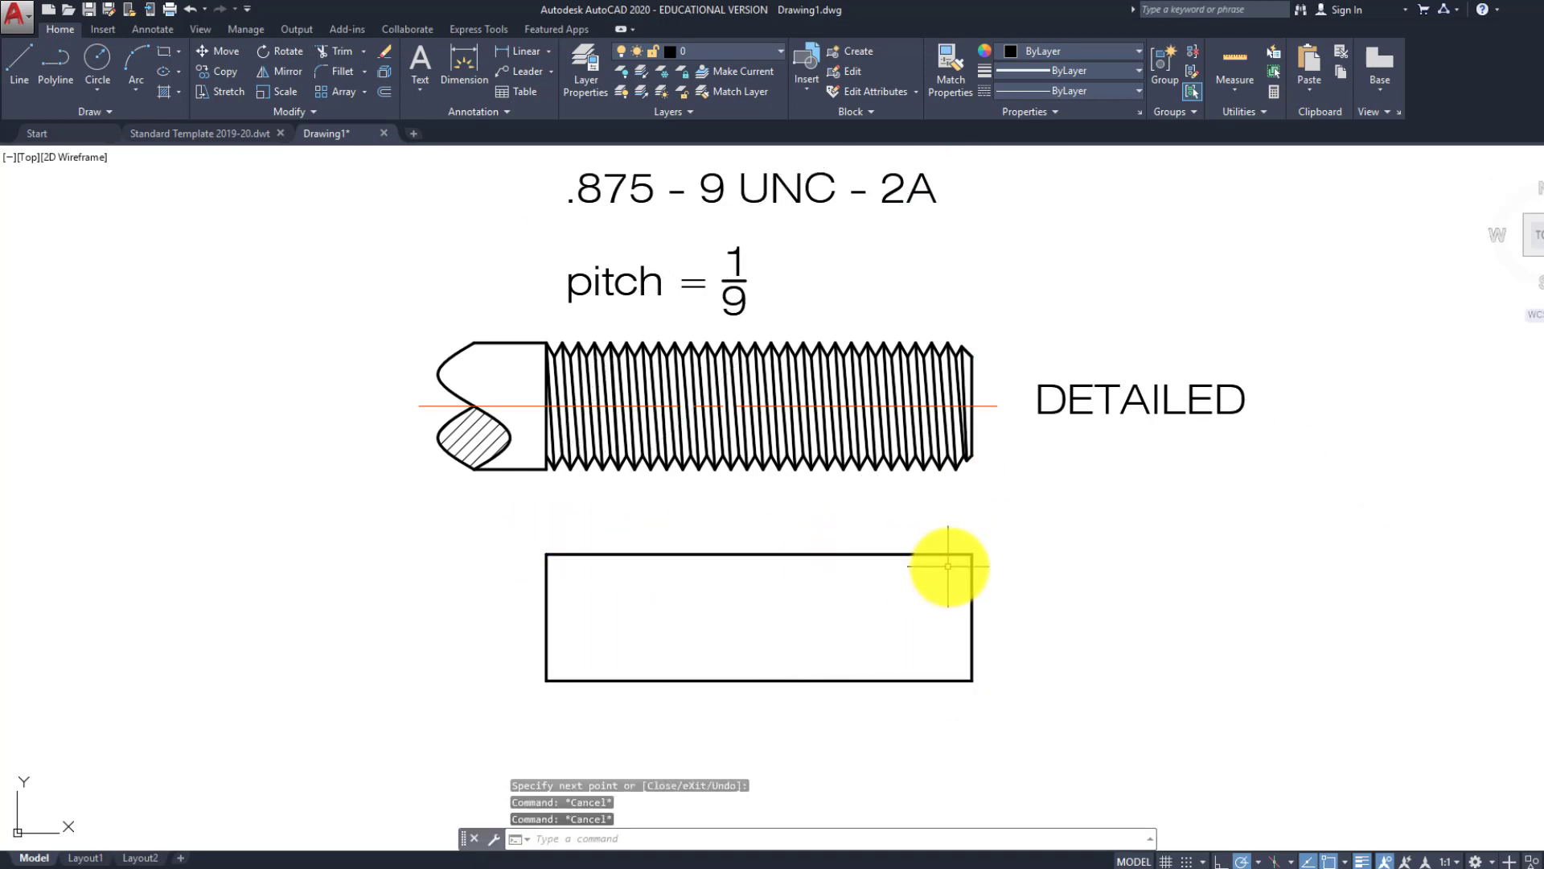
# Offset the rectangle's right edge inward by 1/9, and offset the resulting line by the same distance again
pyautogui.scroll(2, 964, 564)
pyautogui.write('o')
pyautogui.press('Return')
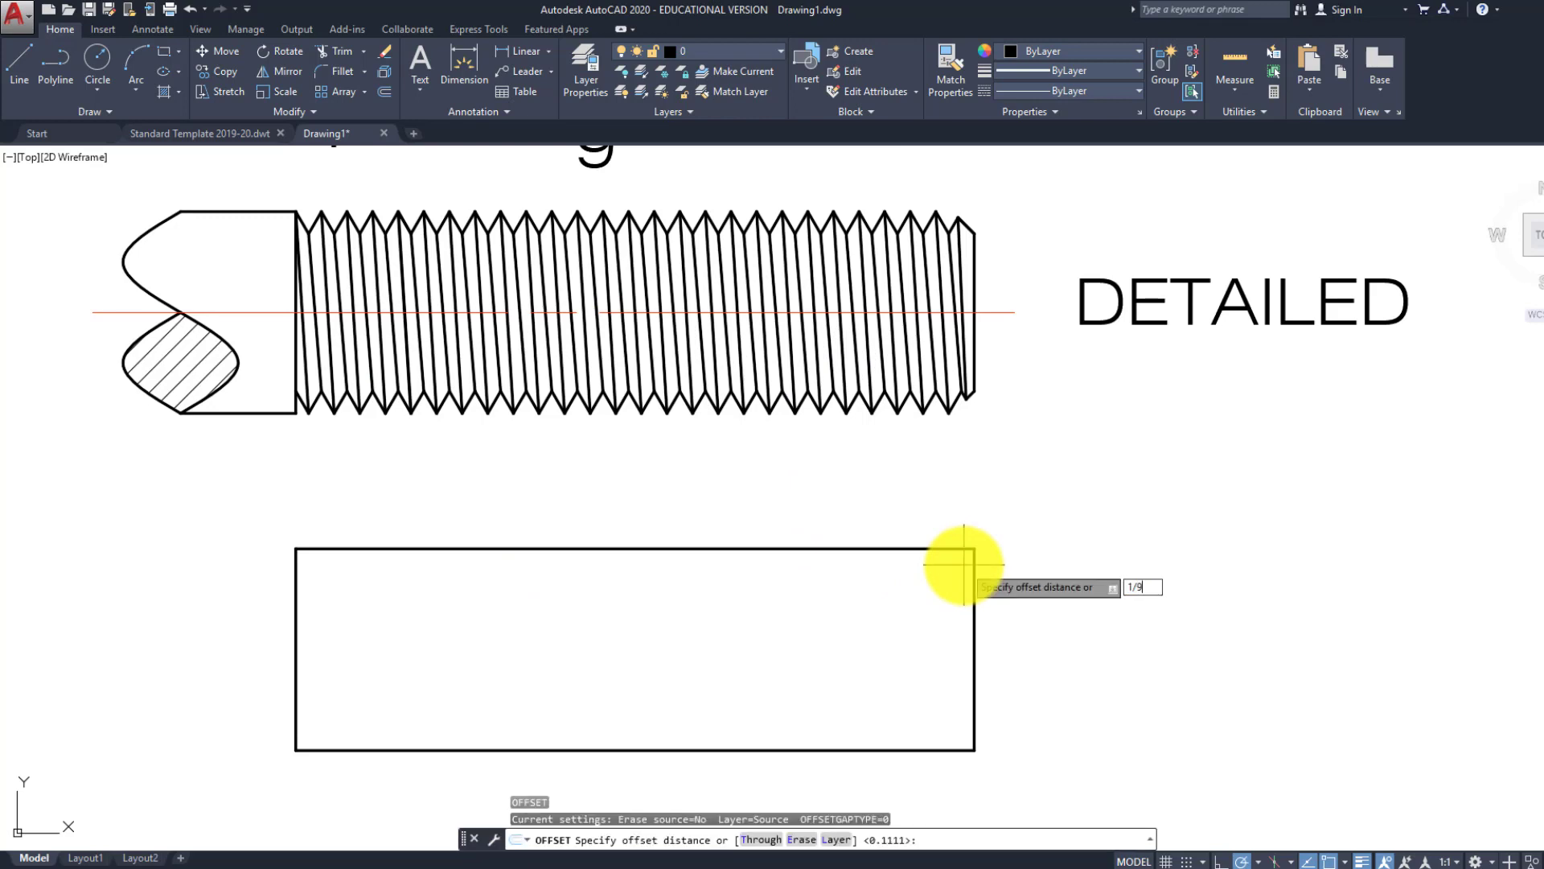
pyautogui.write('1/9')
pyautogui.press('Return')
pyautogui.click(972, 607)
pyautogui.click(951, 613)
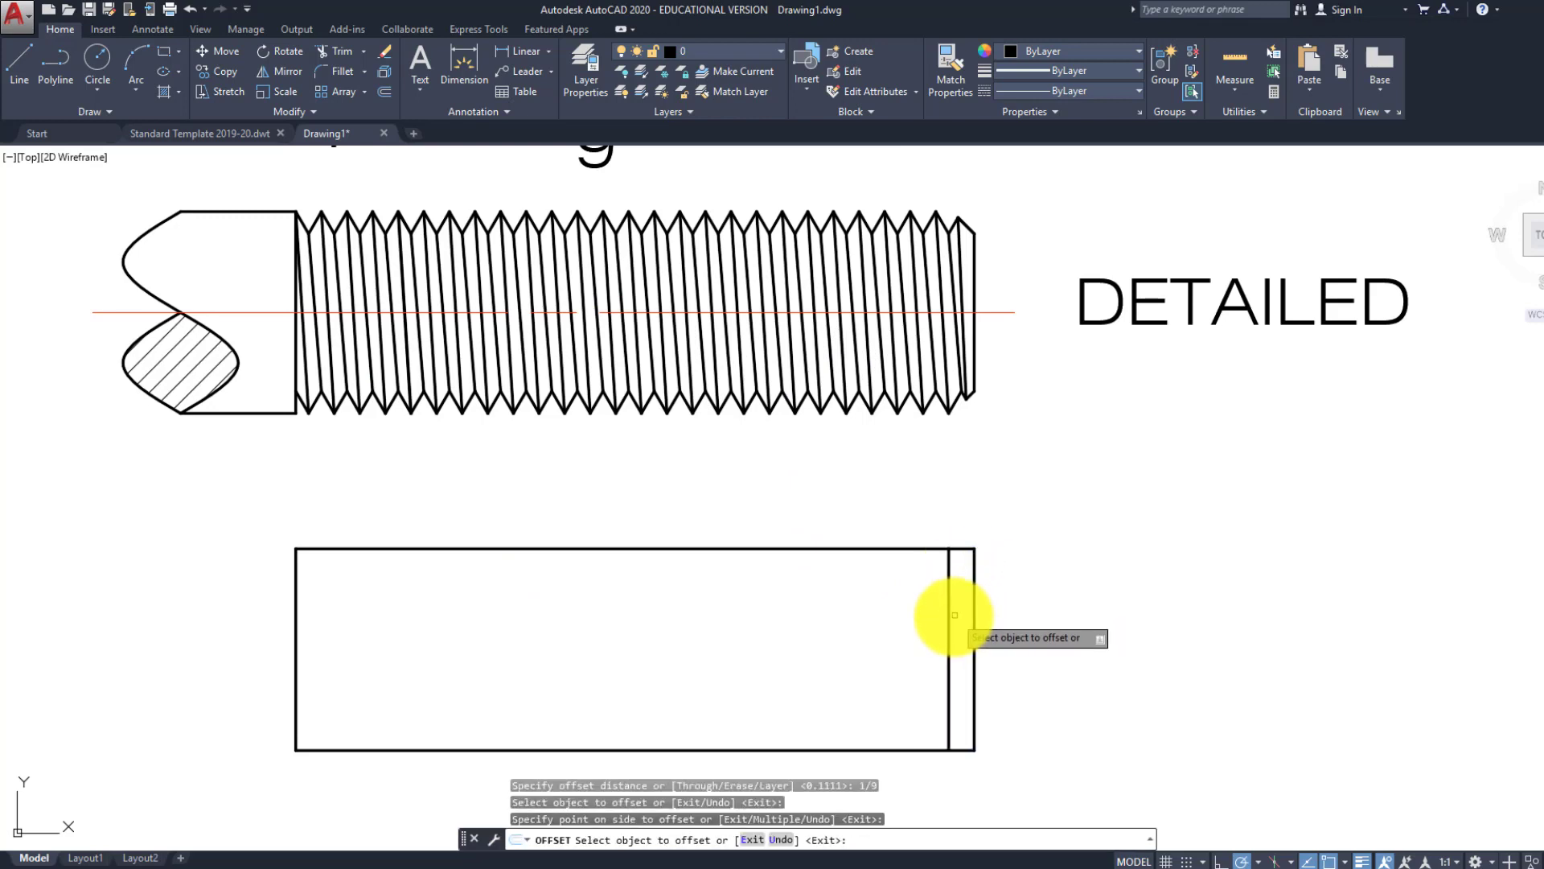
pyautogui.click(949, 626)
pyautogui.click(915, 628)
pyautogui.press('Return')
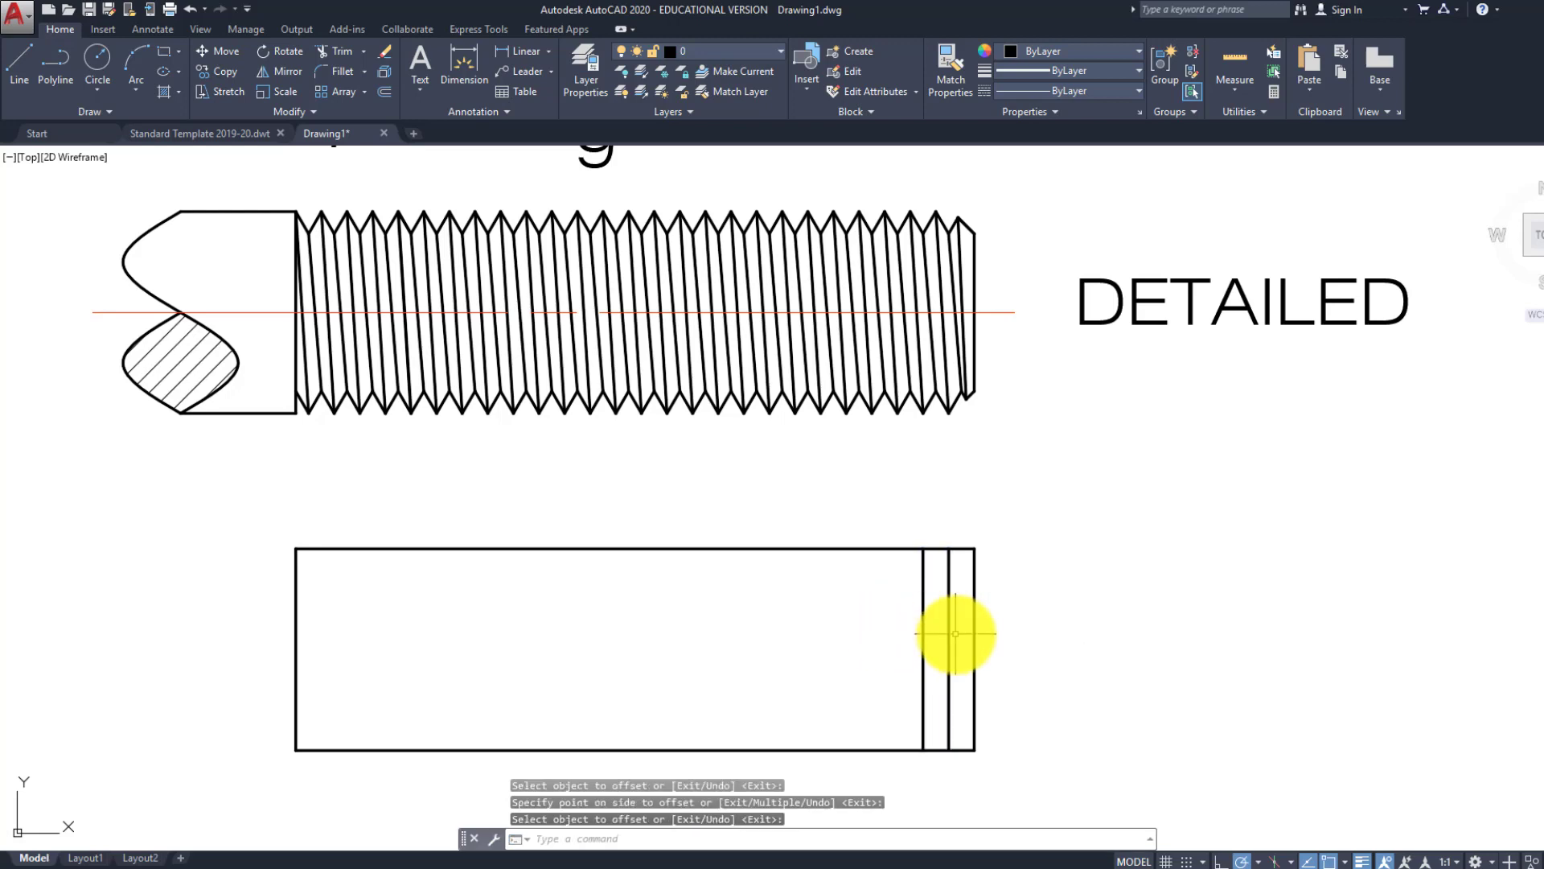
pyautogui.press('Escape')
pyautogui.press('Escape')
# Copy the two offset lines four times along the rectangle, using its upper right corner as base point and each last line's end as target
pyautogui.moveTo(957, 632); pyautogui.dragTo(866, 627)
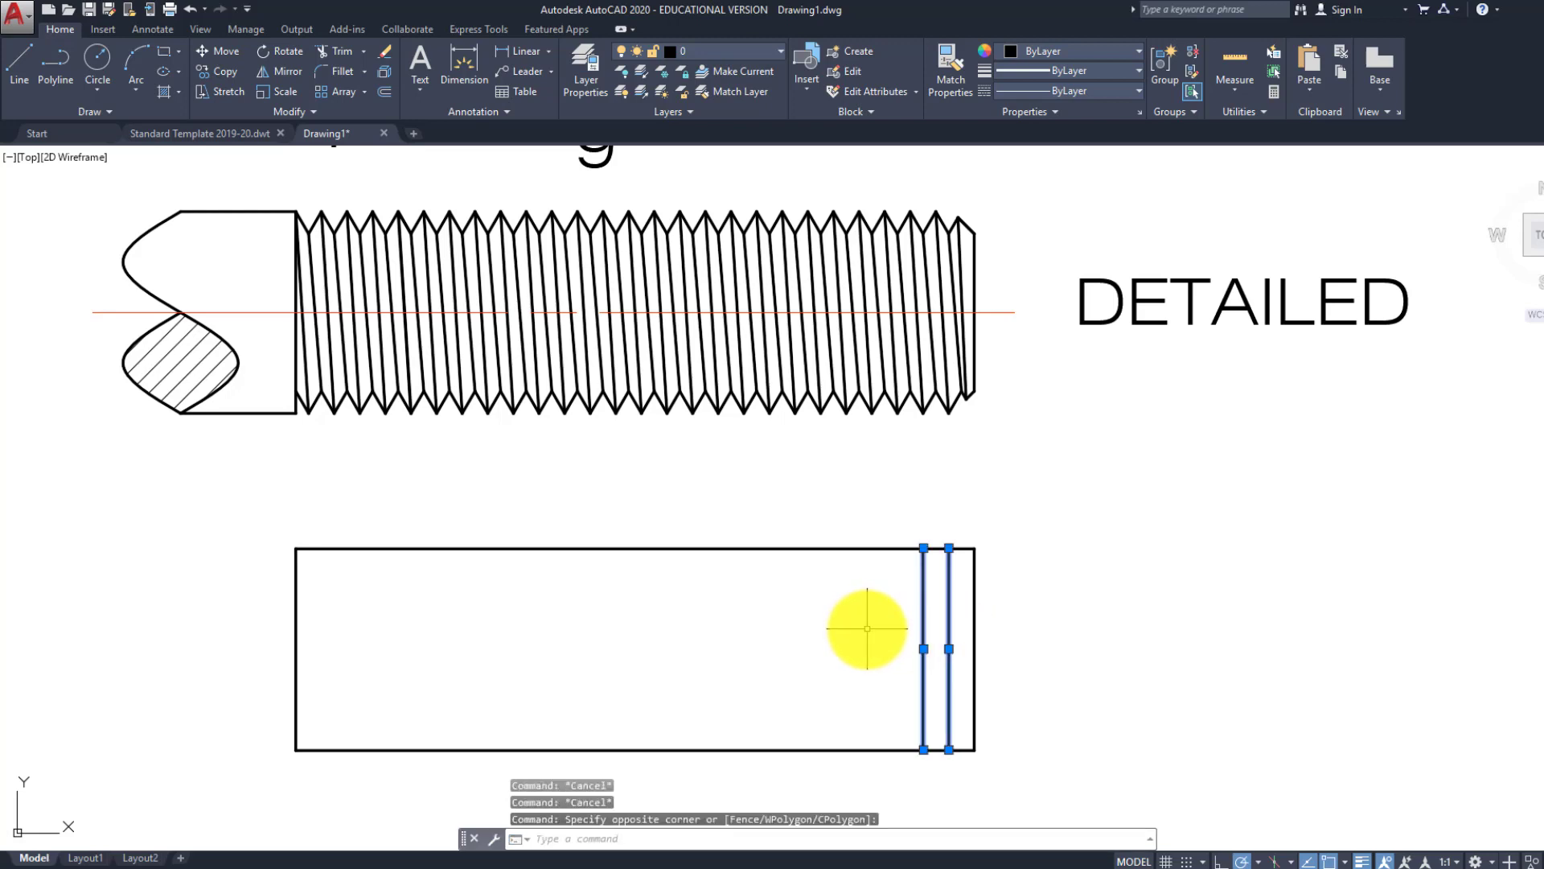
pyautogui.press('Return')
pyautogui.click(974, 549)
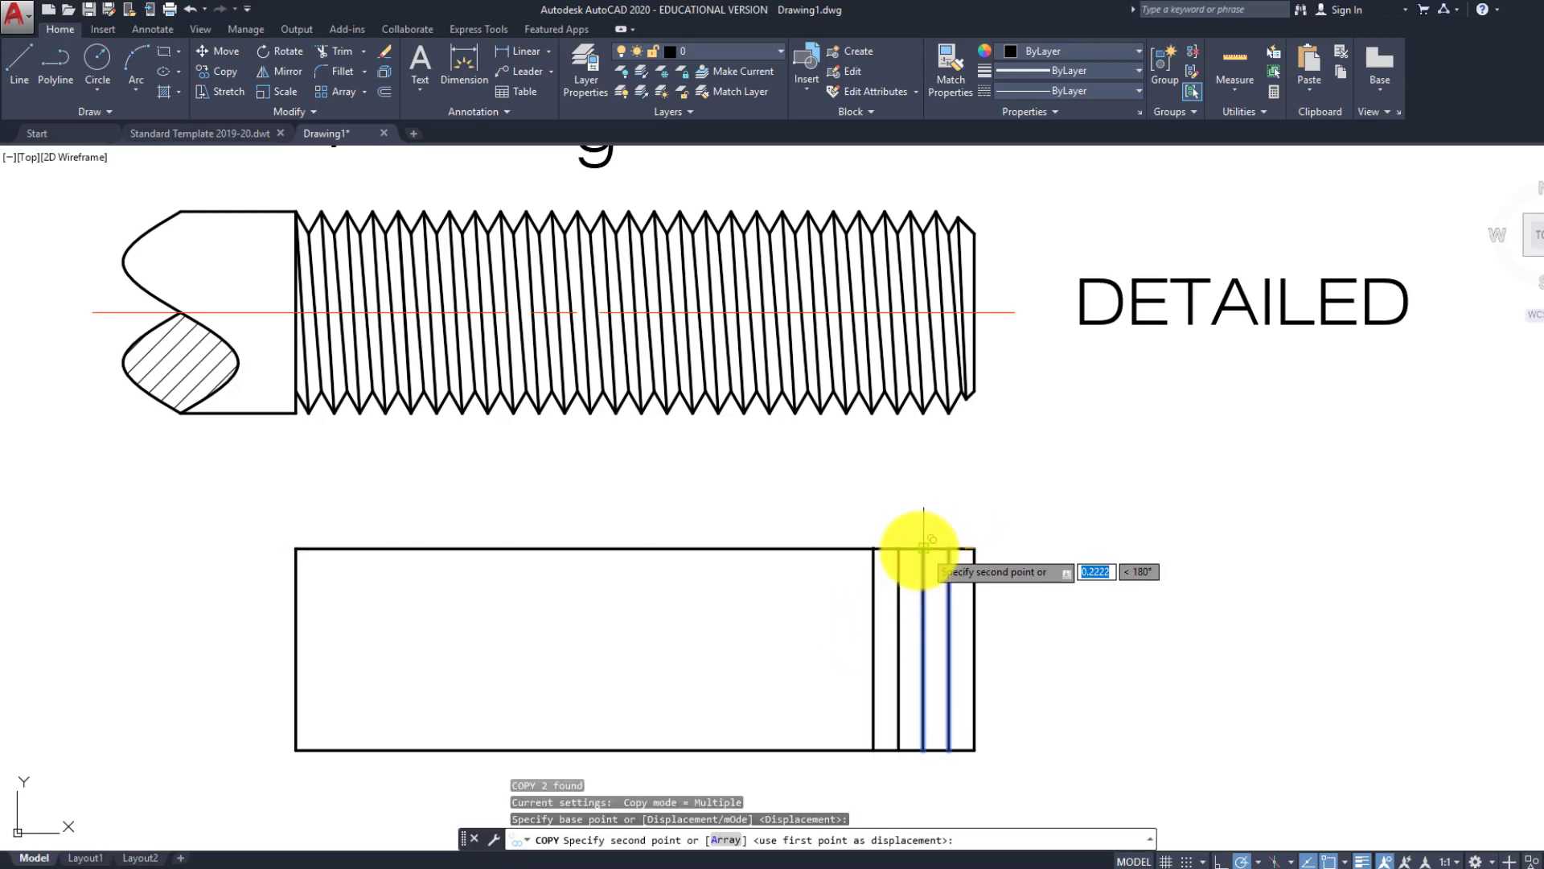
pyautogui.click(924, 549)
pyautogui.click(871, 549)
pyautogui.click(820, 548)
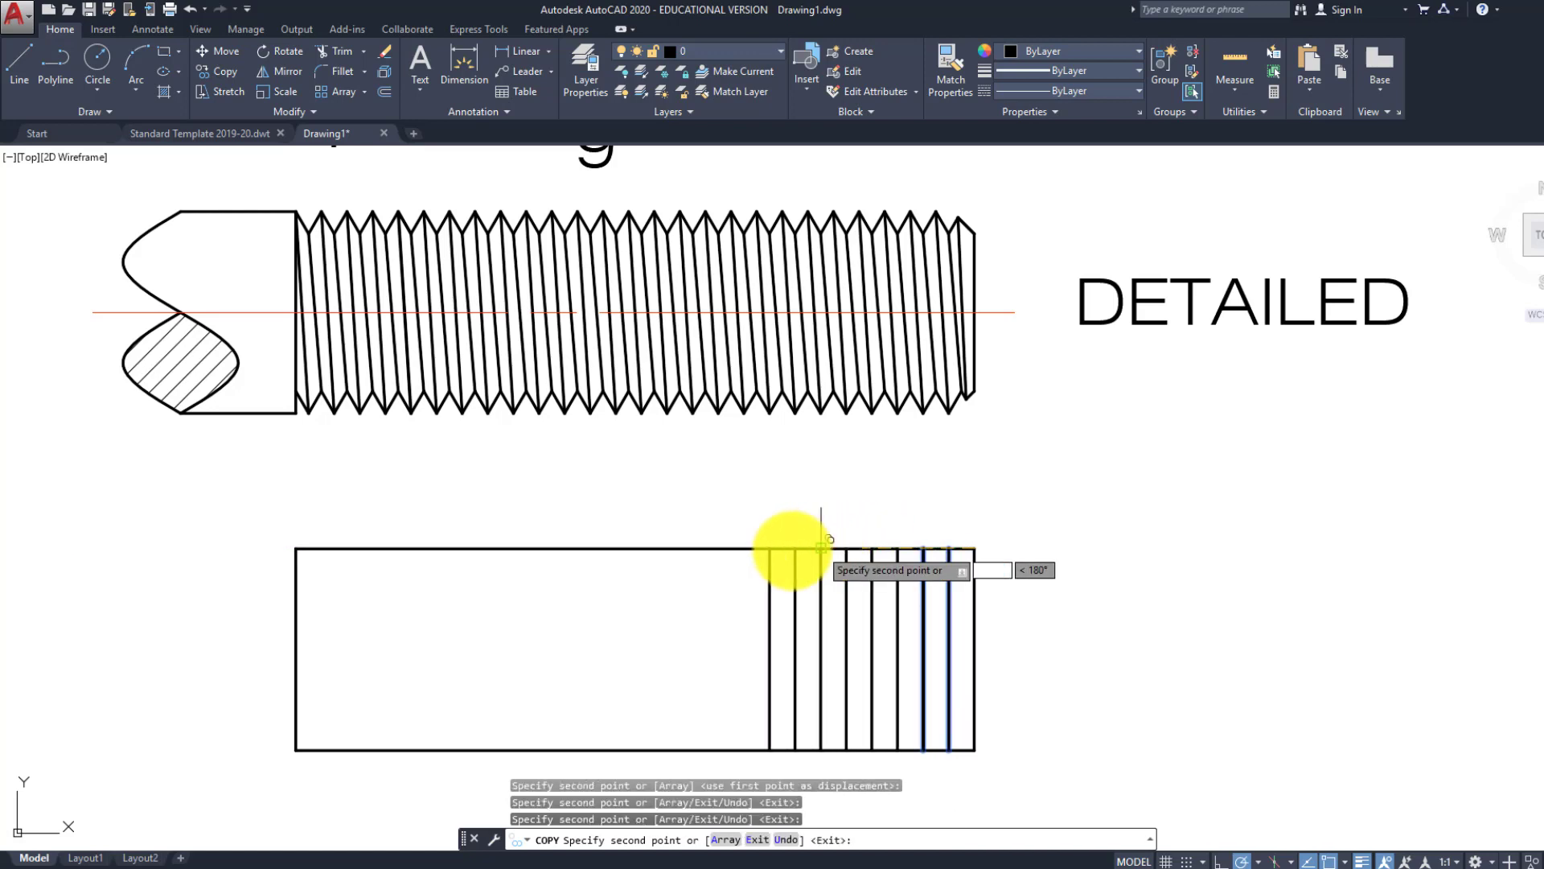
pyautogui.click(770, 548)
pyautogui.press('Return')
pyautogui.scroll(2, 869, 621)
pyautogui.moveTo(869, 621); pyautogui.dragTo(784, 579, button='middle')
pyautogui.press('Escape')
pyautogui.press('Escape')
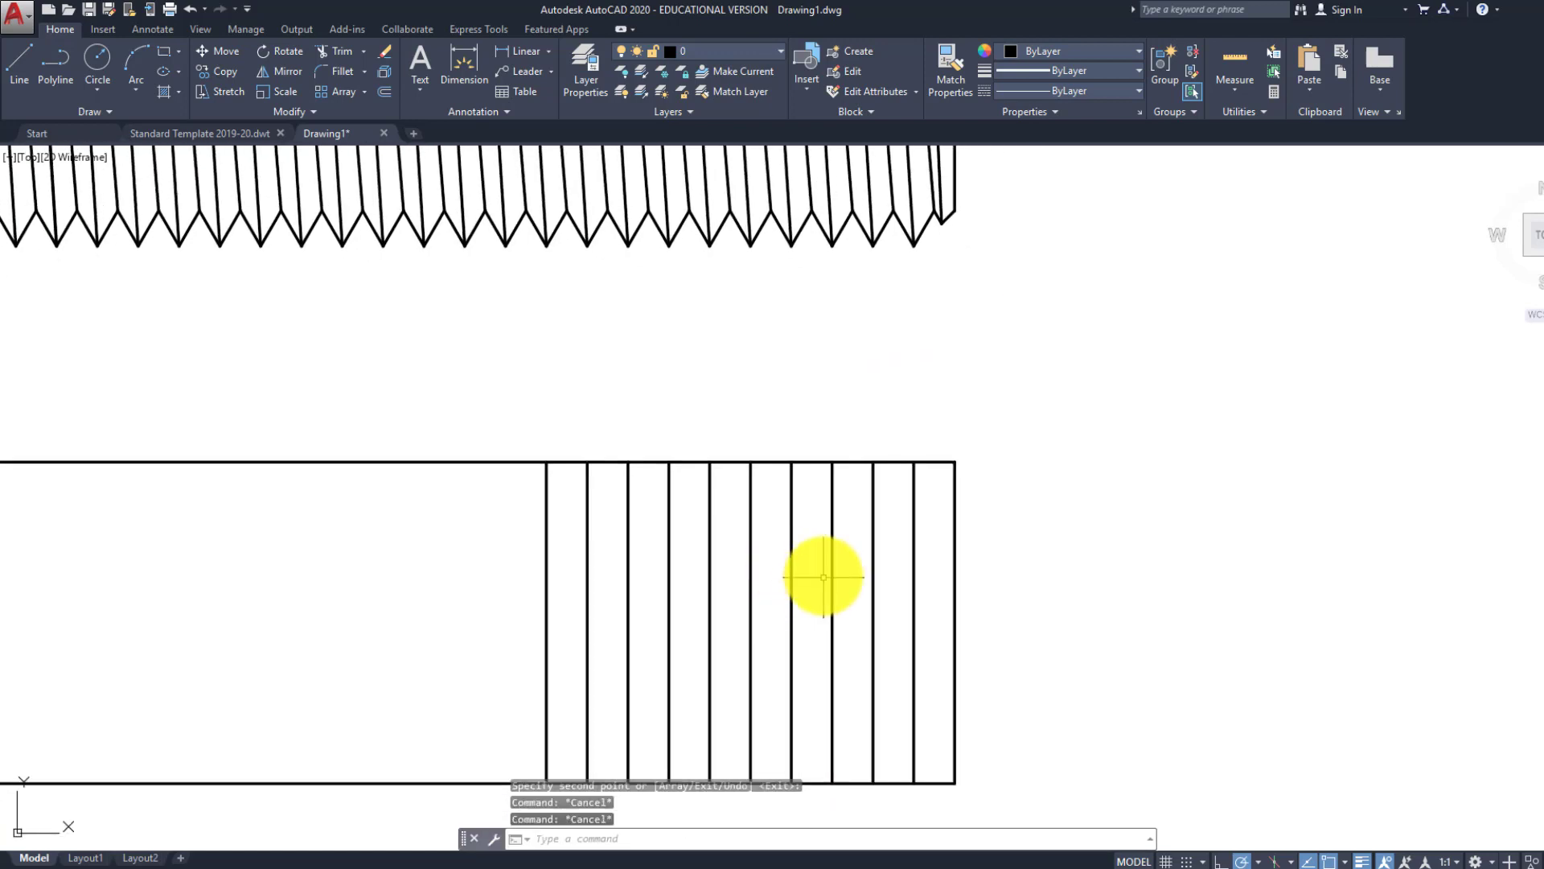
# Change the polar tracking angle and draw two crossing 60° lines into the rectangle from the upper ends of the first two pitch lines
pyautogui.scroll(-2, 824, 565)
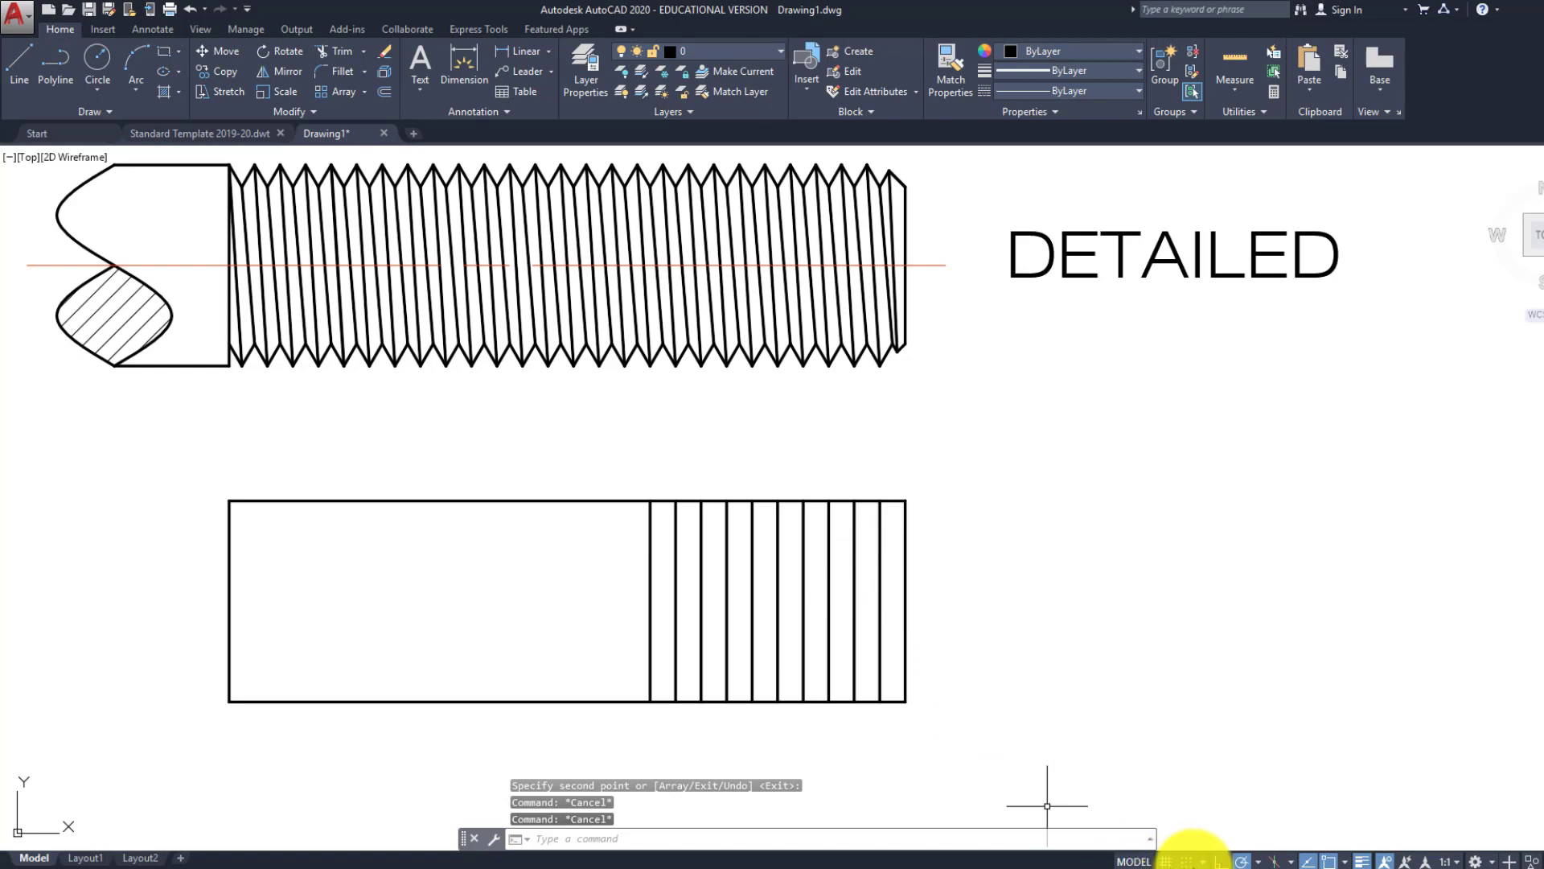
pyautogui.rightClick(1241, 861)
pyautogui.click(1259, 722)
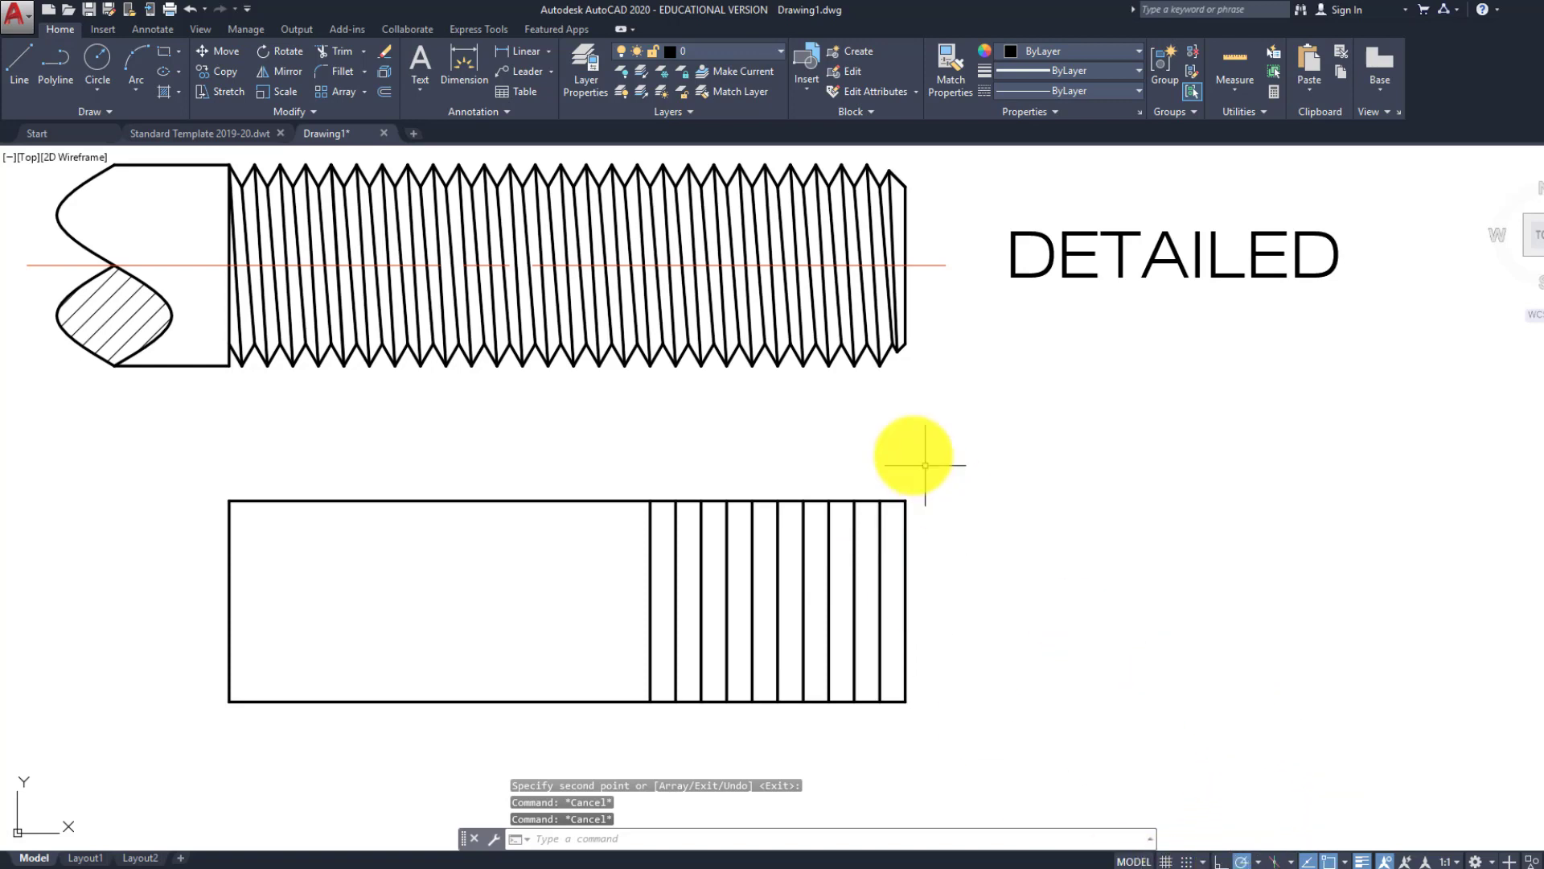
pyautogui.scroll(4, 903, 451)
pyautogui.write('l')
pyautogui.press('Return')
pyautogui.click(780, 519)
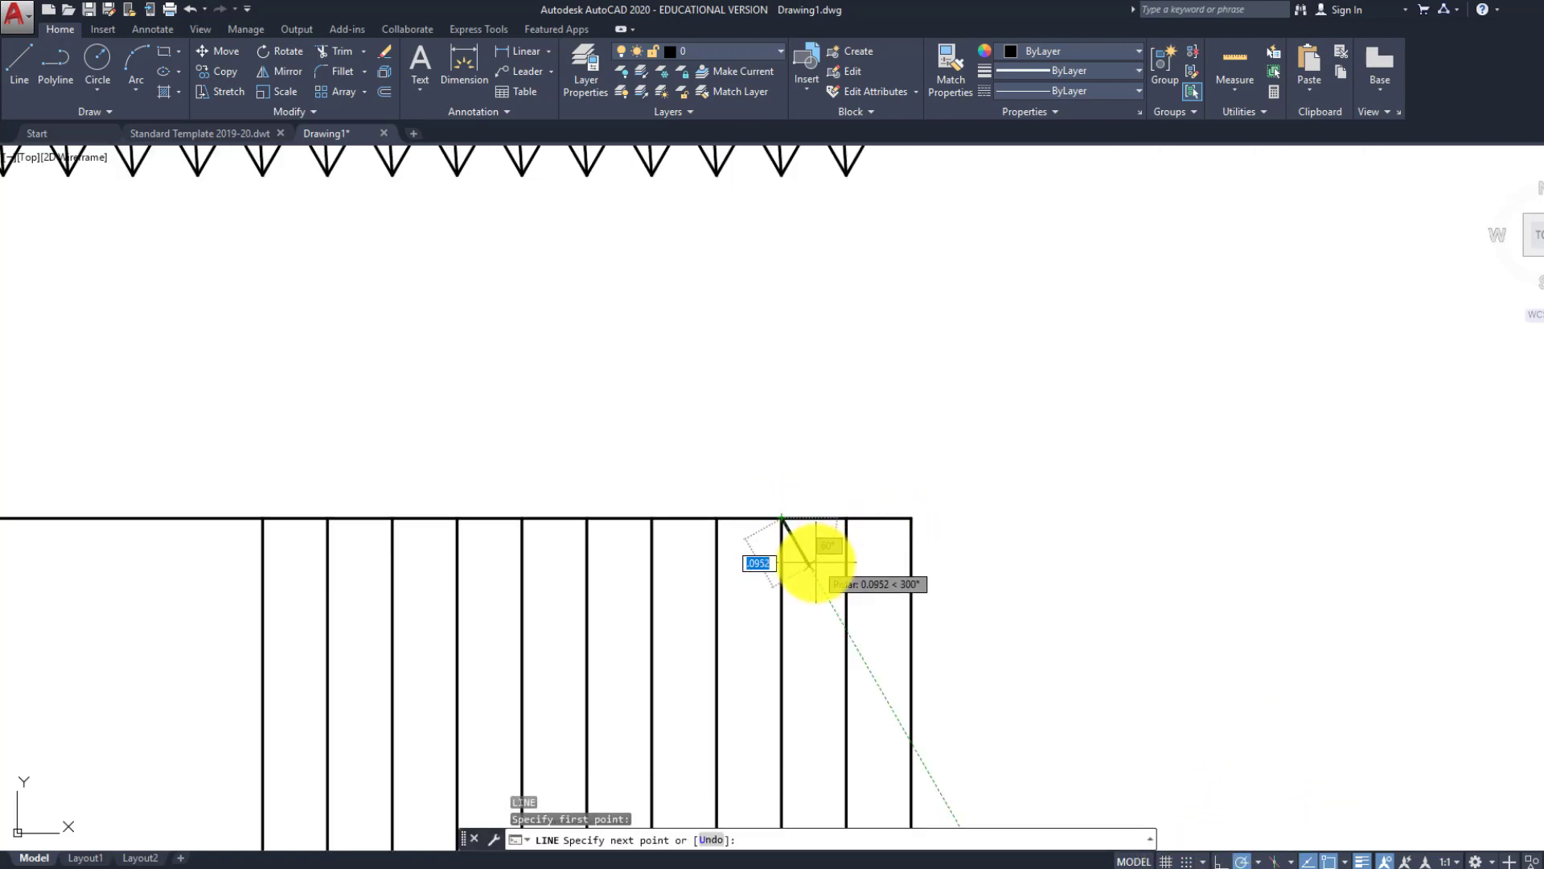
pyautogui.click(826, 595)
pyautogui.press('Return')
pyautogui.press('Return')
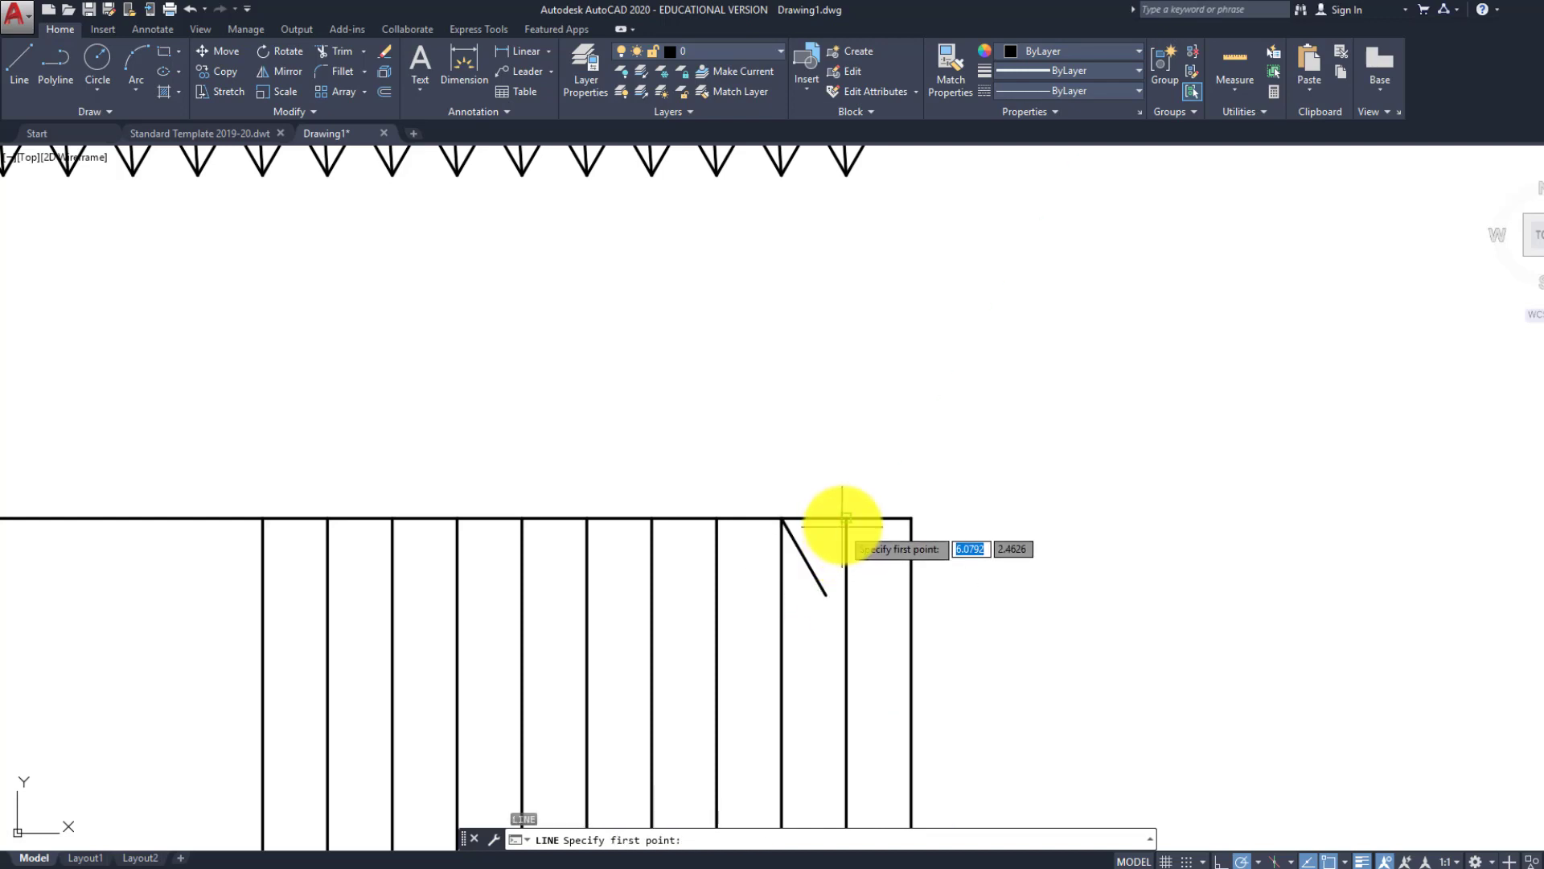
pyautogui.click(846, 519)
pyautogui.click(800, 587)
pyautogui.scroll(-2, 799, 585)
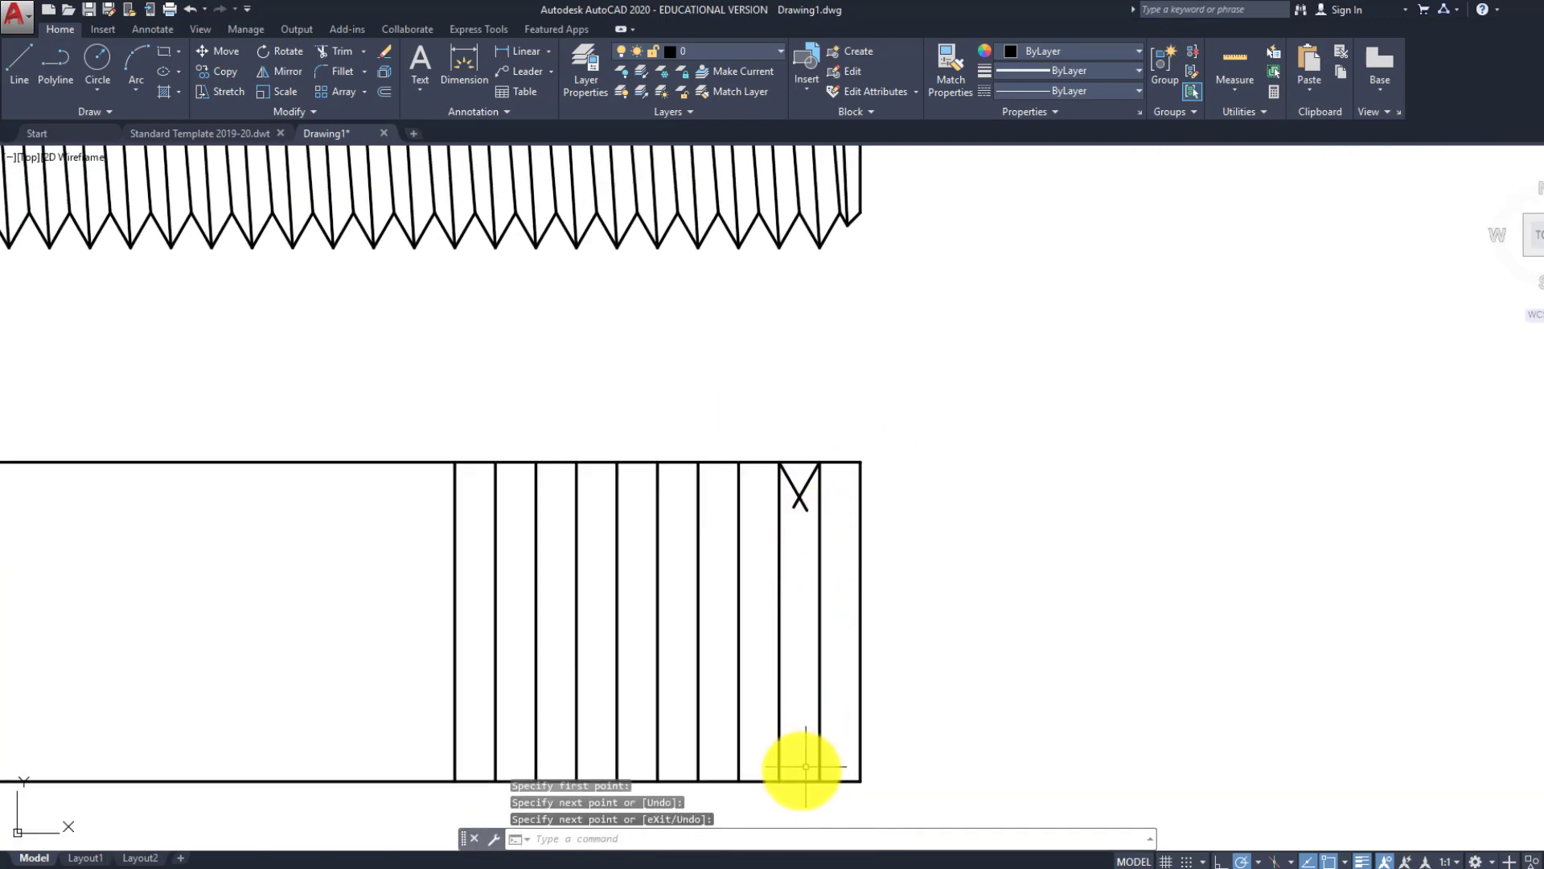
pyautogui.press('Return')
# Draw two crossing 60° lines upward into the rectangle from the lower ends of the first two pitch lines
pyautogui.press('Return')
pyautogui.click(780, 780)
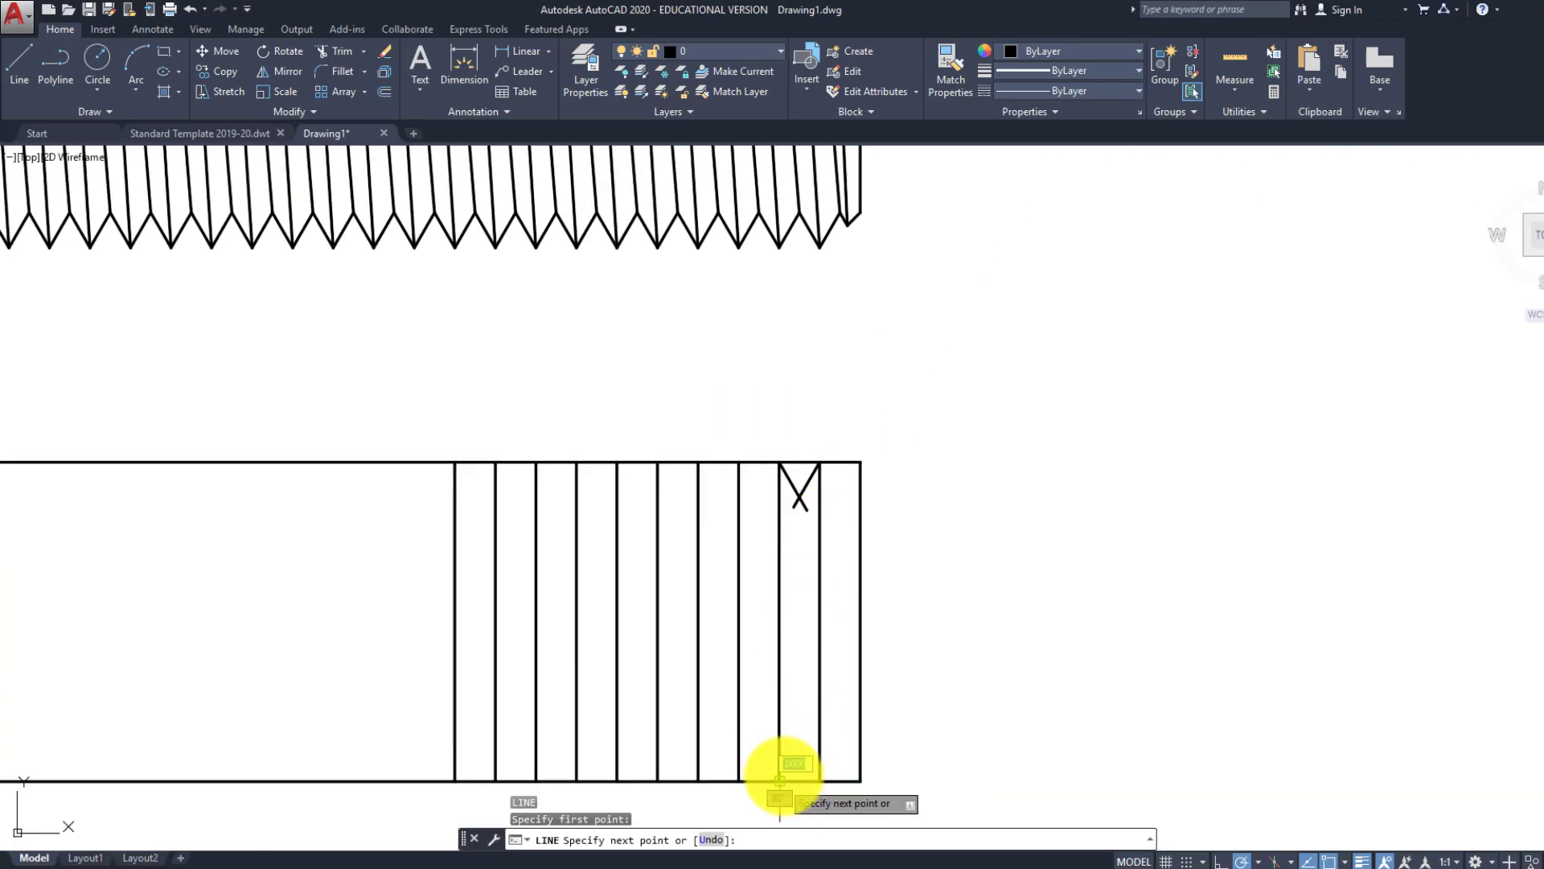
pyautogui.click(801, 740)
pyautogui.press('Return')
pyautogui.press('Return')
pyautogui.click(819, 780)
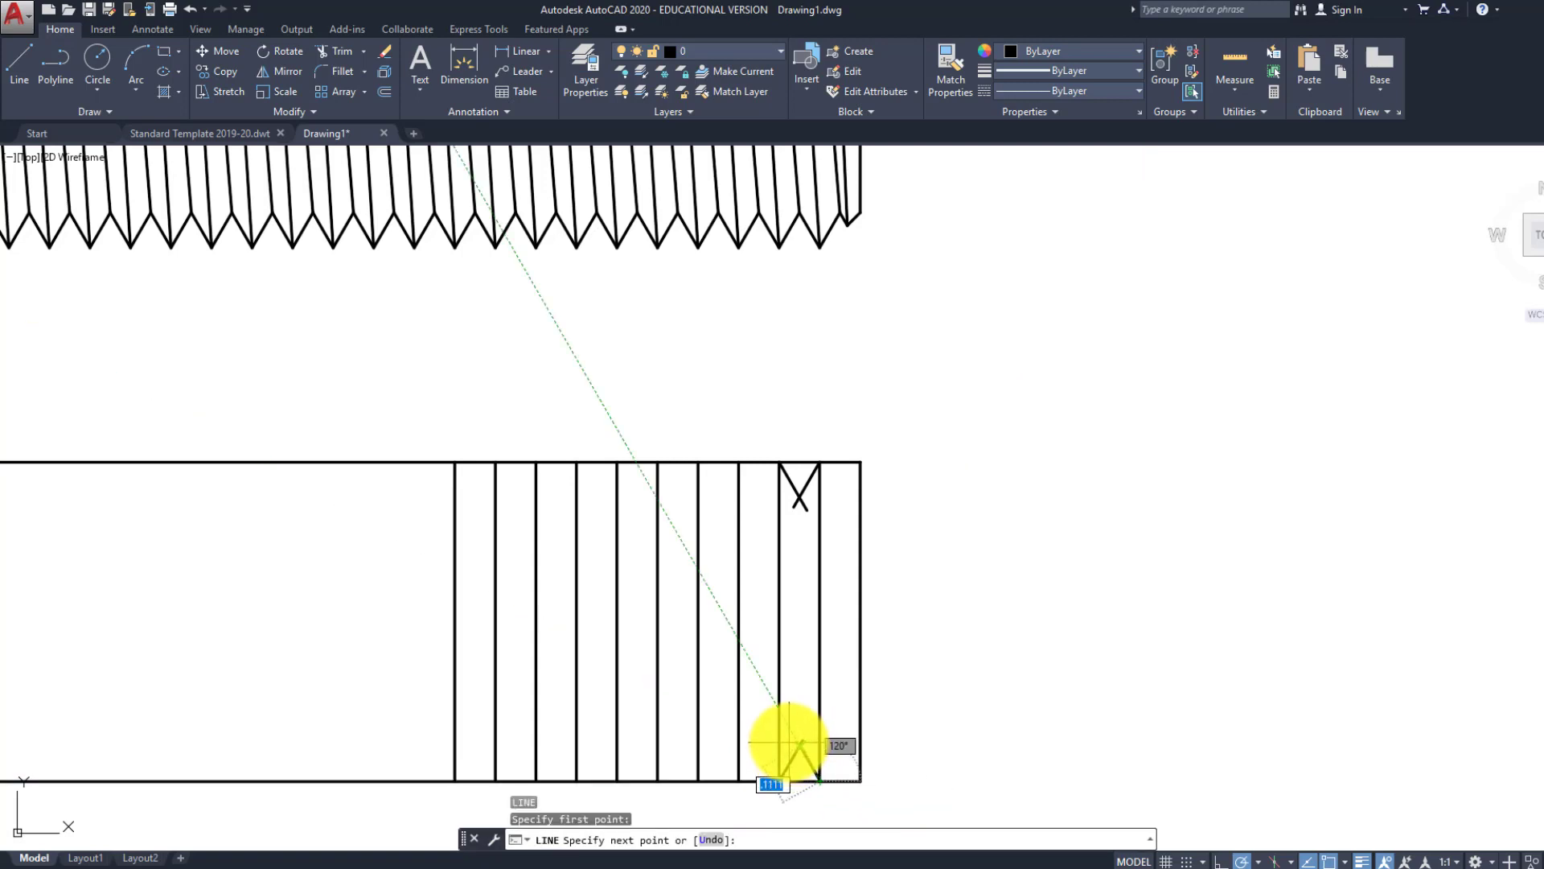
pyautogui.click(800, 740)
pyautogui.press('Escape')
# Trim the overhanging ends of the crossing lines at both rectangle edges so that each pair forms a clean V
pyautogui.scroll(3, 792, 692)
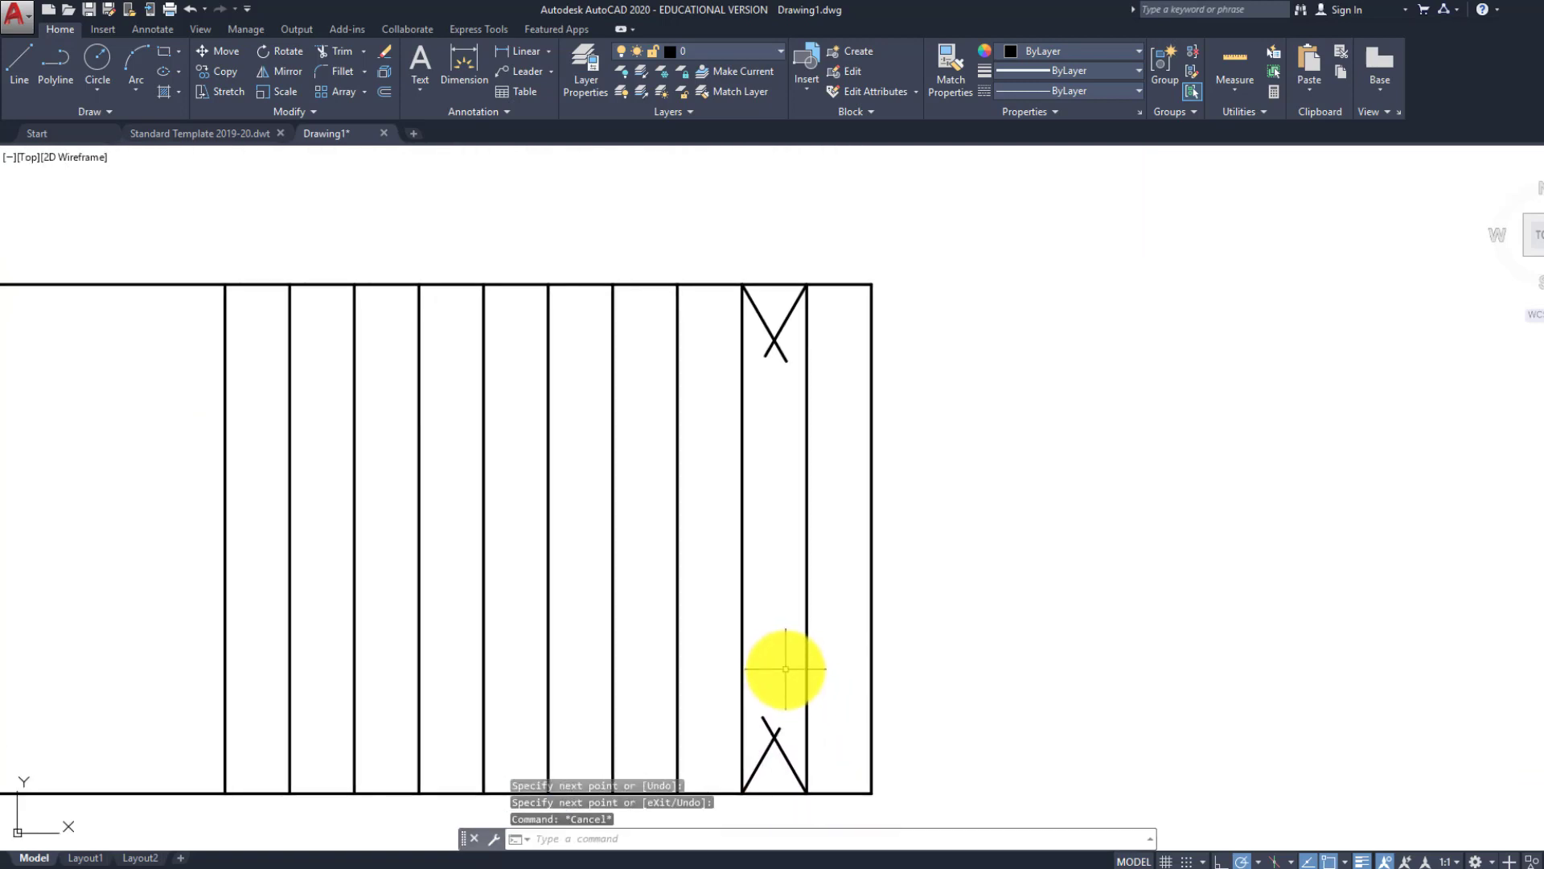
pyautogui.write('r')
pyautogui.press('Return')
pyautogui.press('Return')
pyautogui.click(782, 718)
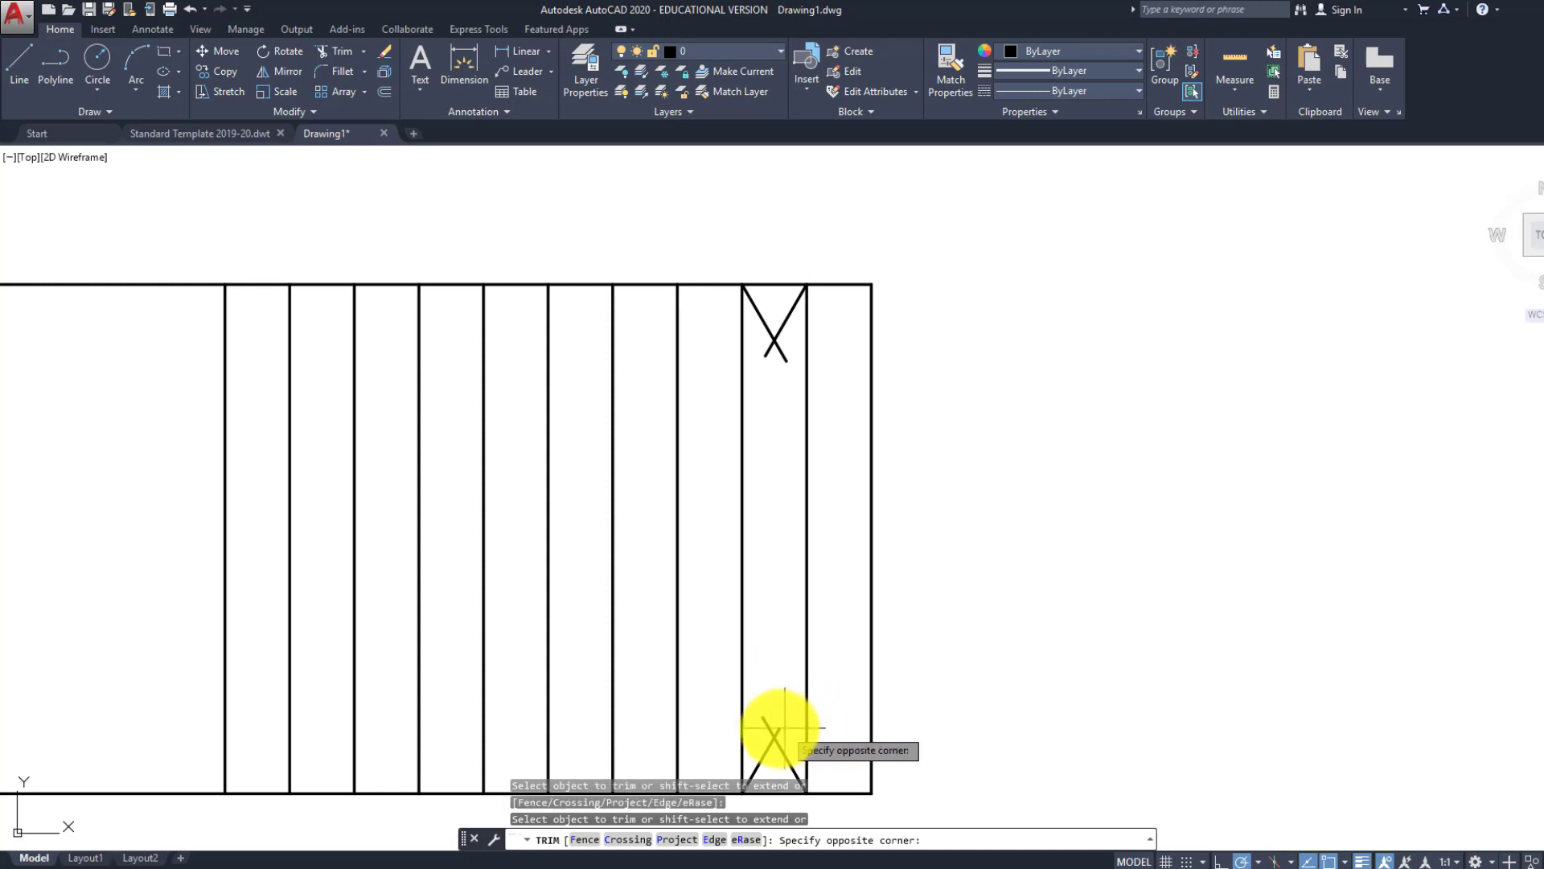
pyautogui.click(759, 722)
pyautogui.click(778, 731)
pyautogui.click(792, 373)
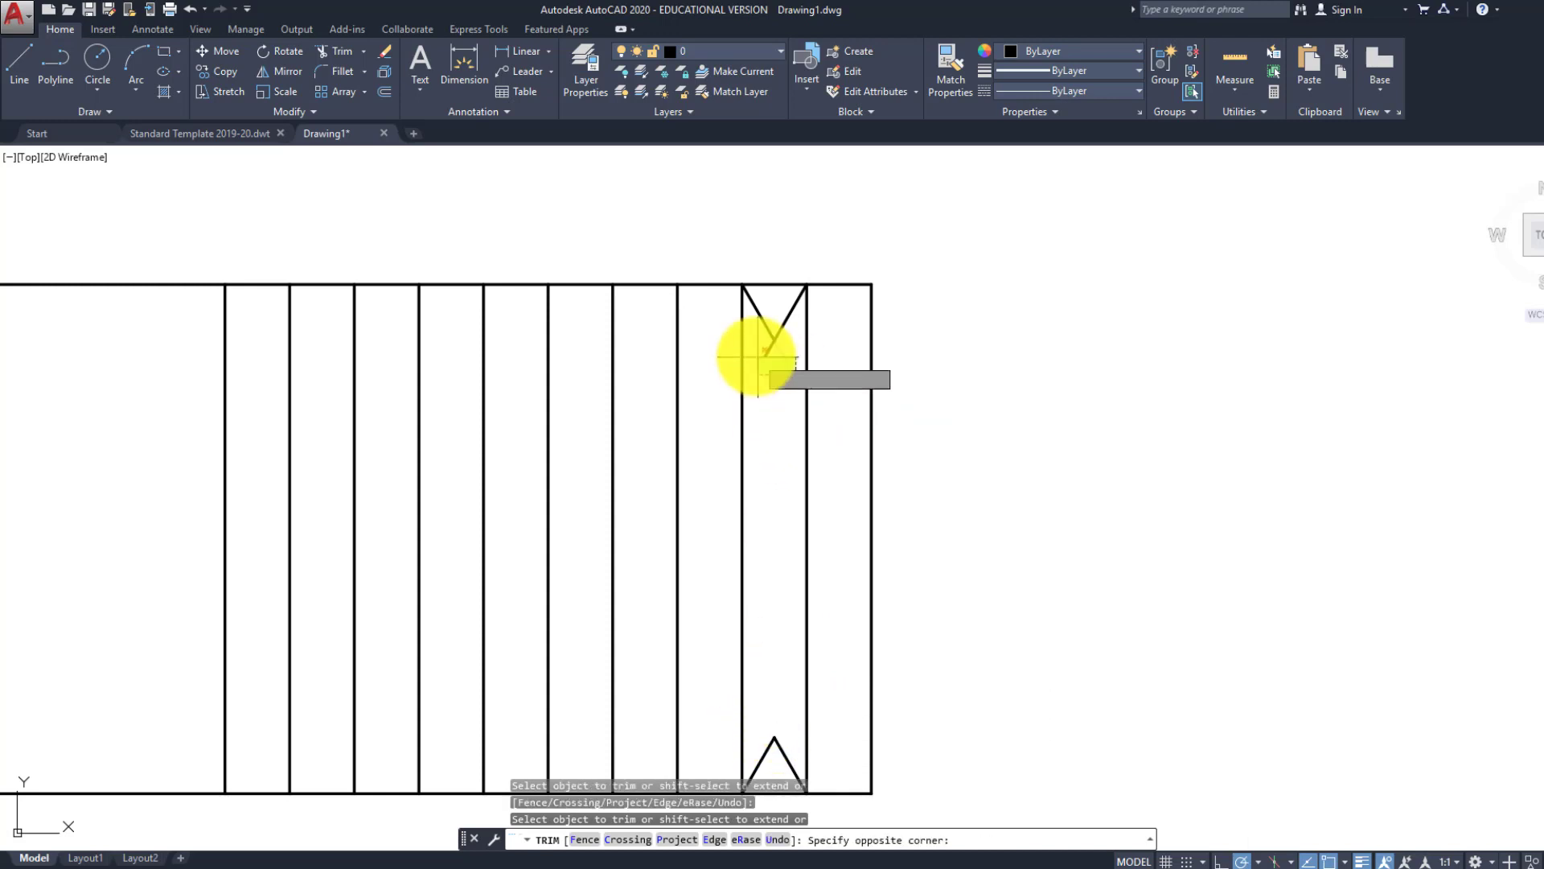
pyautogui.click(757, 354)
pyautogui.press('Return')
# Draw a vertical line joining the apex of the lower V to the apex of the upper V
pyautogui.scroll(-2, 770, 495)
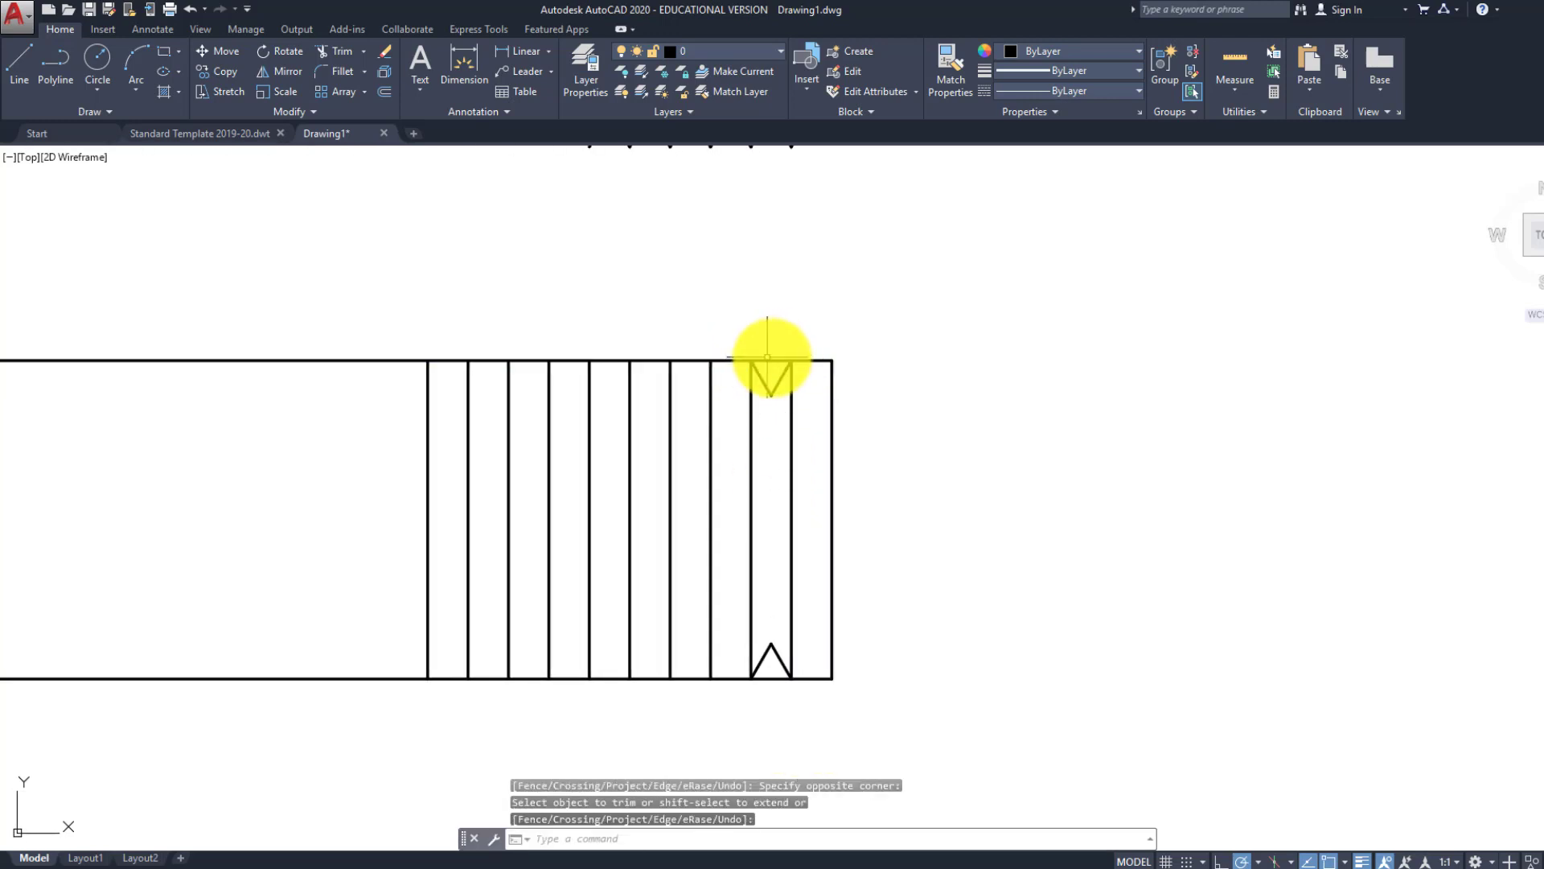
pyautogui.press('Escape')
pyautogui.press('Escape')
pyautogui.write('l')
pyautogui.press('Return')
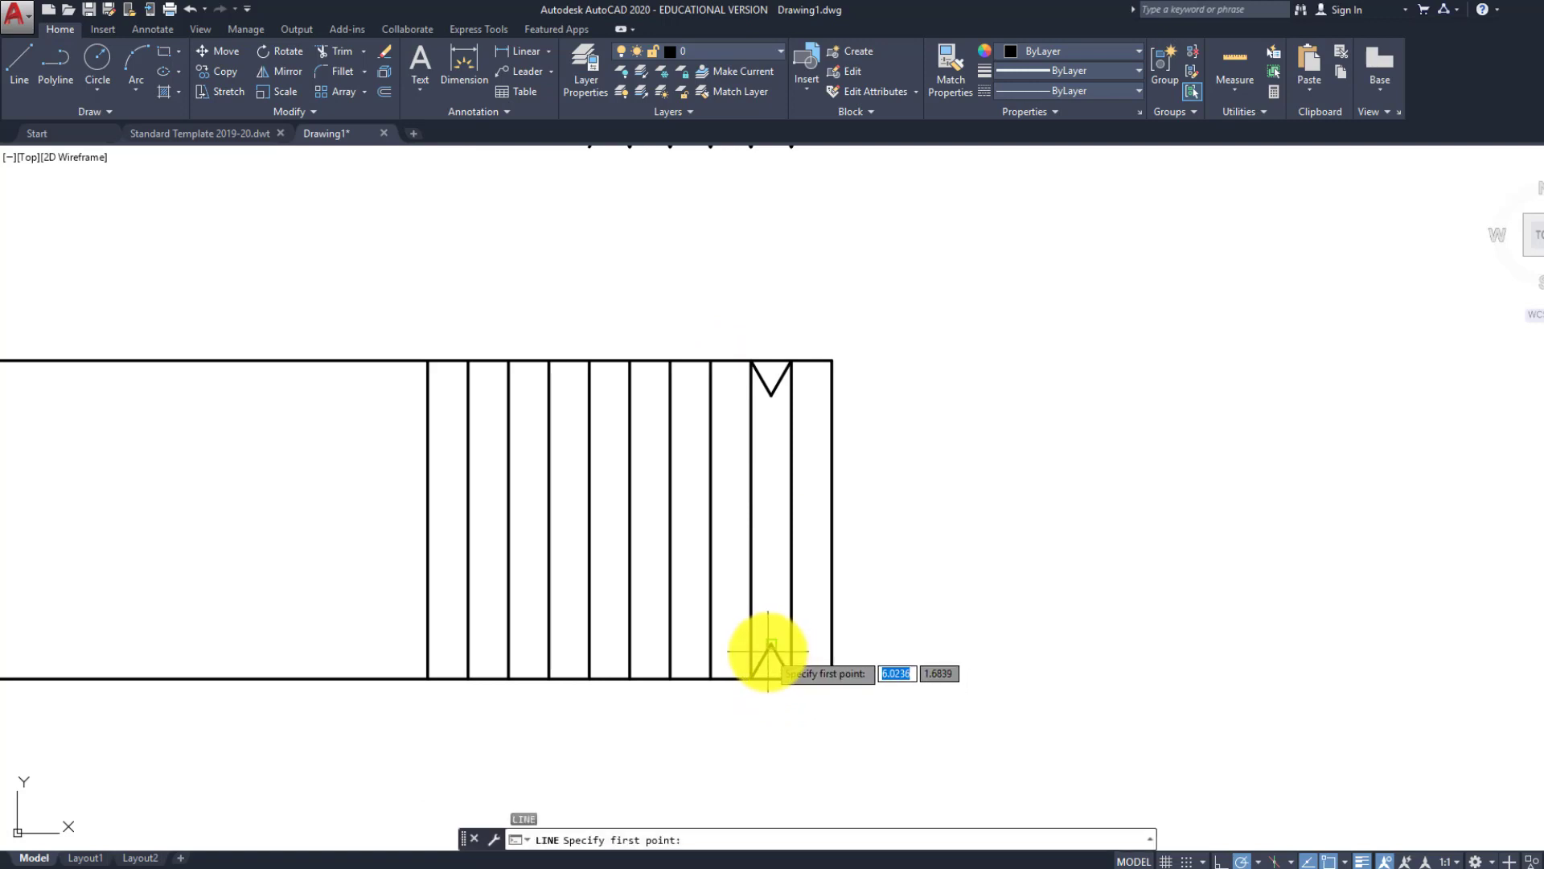
pyautogui.click(770, 643)
pyautogui.click(771, 395)
pyautogui.press('Escape')
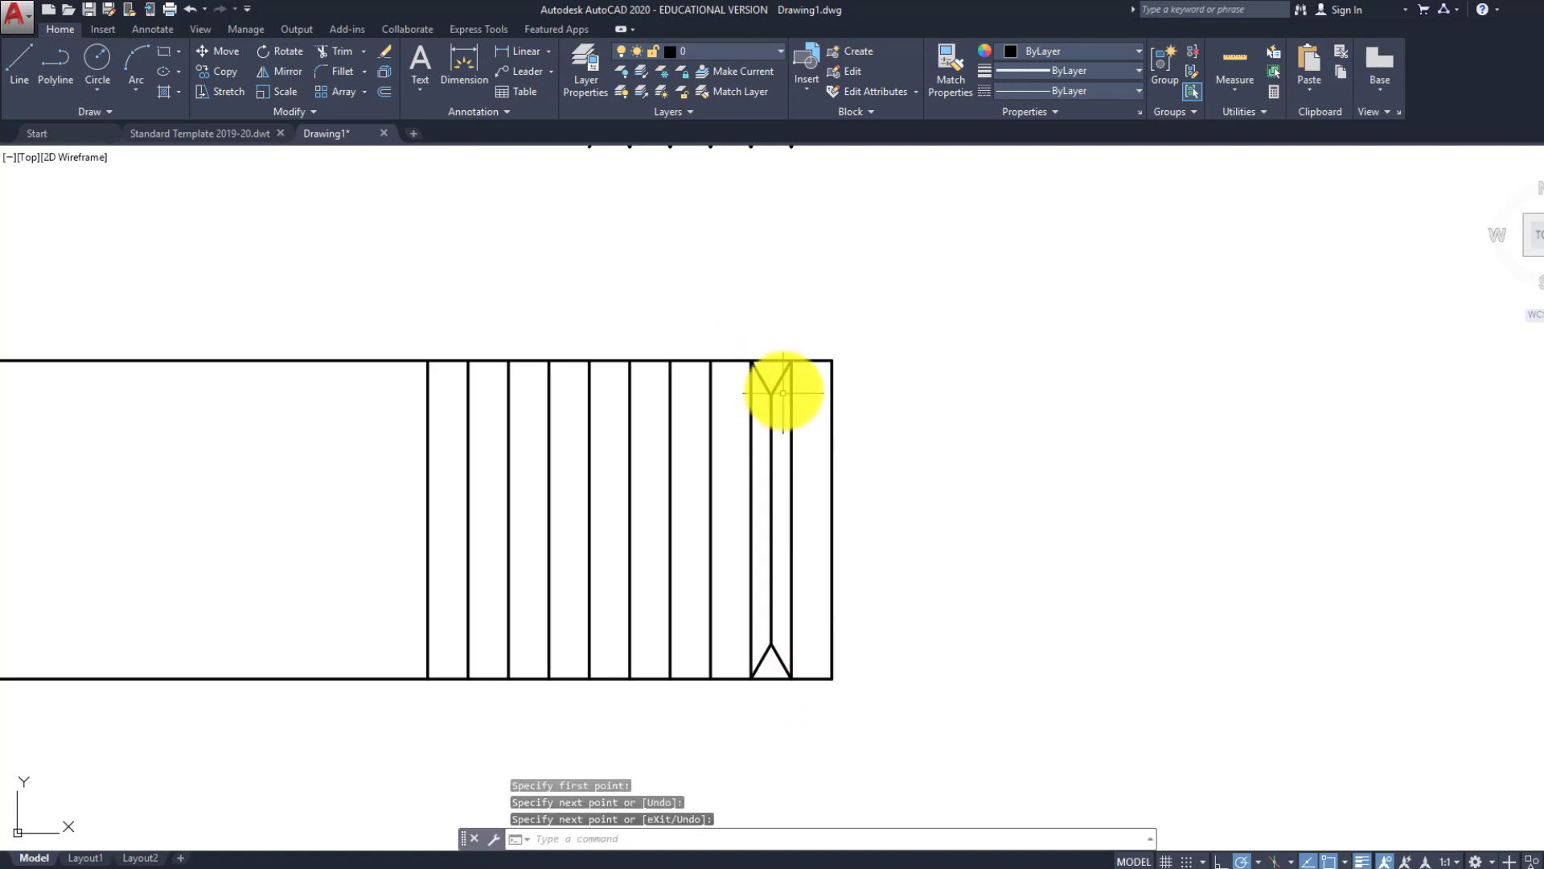
# Erase the angled lines of the upper and lower V, keeping the vertical line between them
pyautogui.click(780, 382)
pyautogui.click(758, 370)
pyautogui.press('Delete')
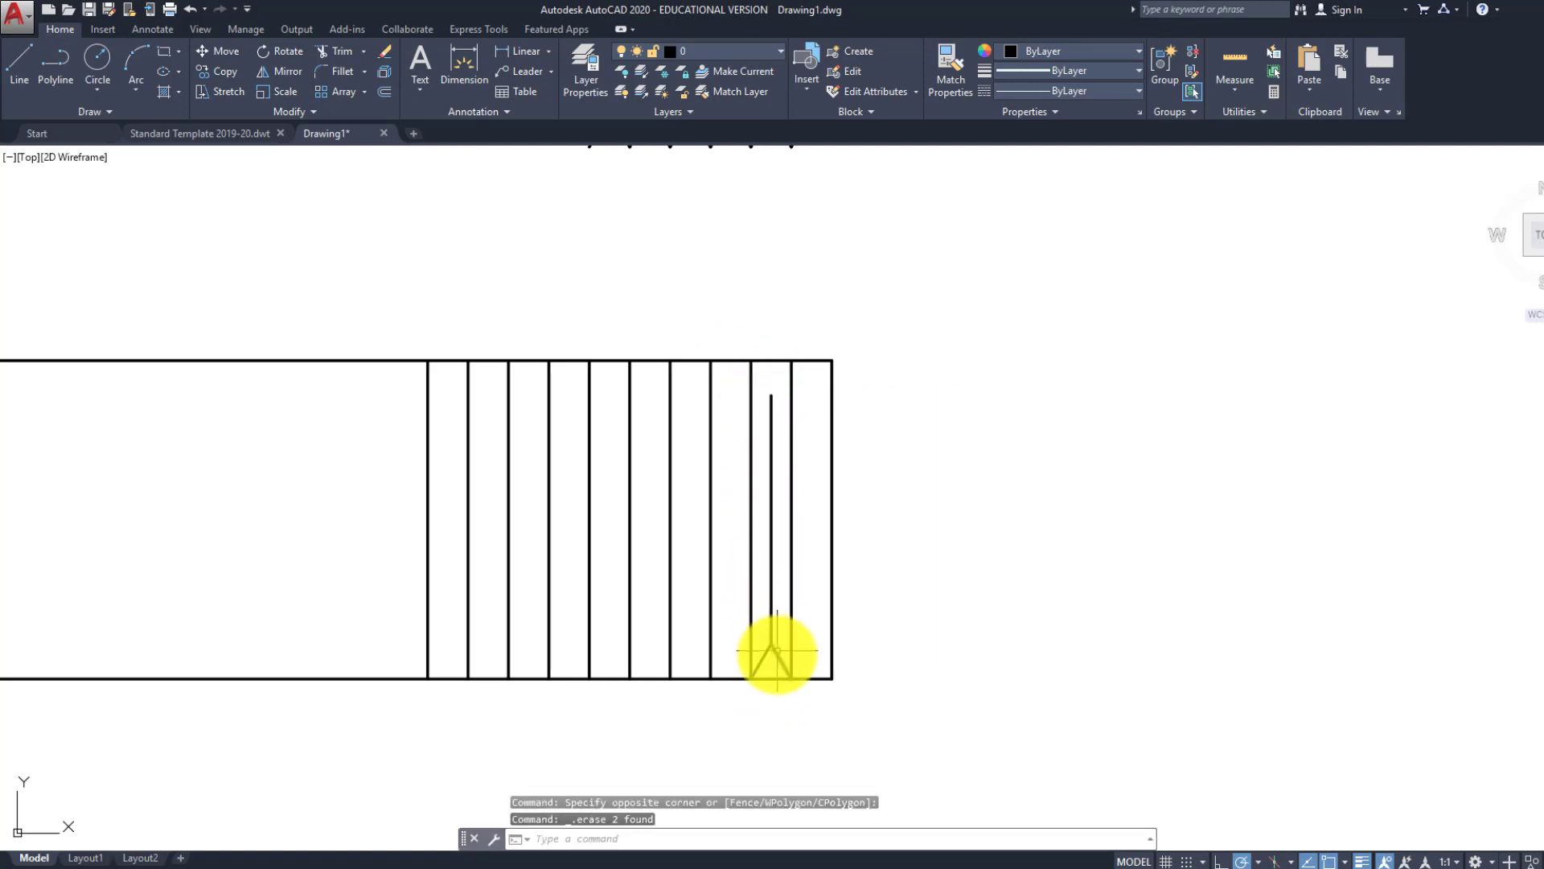
pyautogui.click(772, 654)
pyautogui.press('Delete')
# Set the lineweight of the short vertical line between the first two pitch lines to 0.60 mm
pyautogui.click(770, 569)
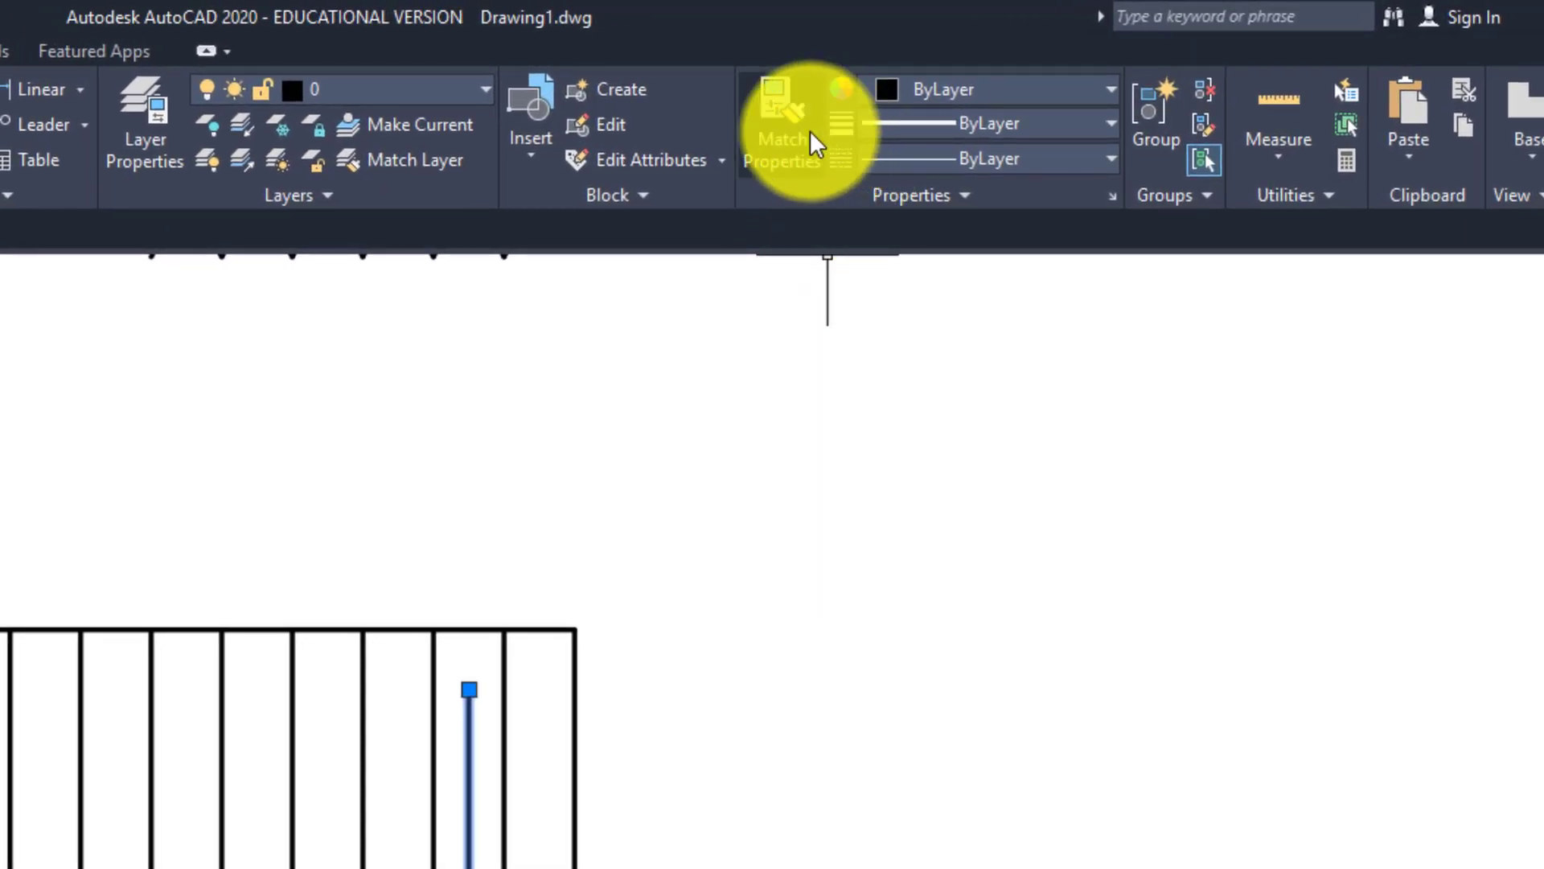
pyautogui.click(906, 121)
pyautogui.scroll(-2, 963, 555)
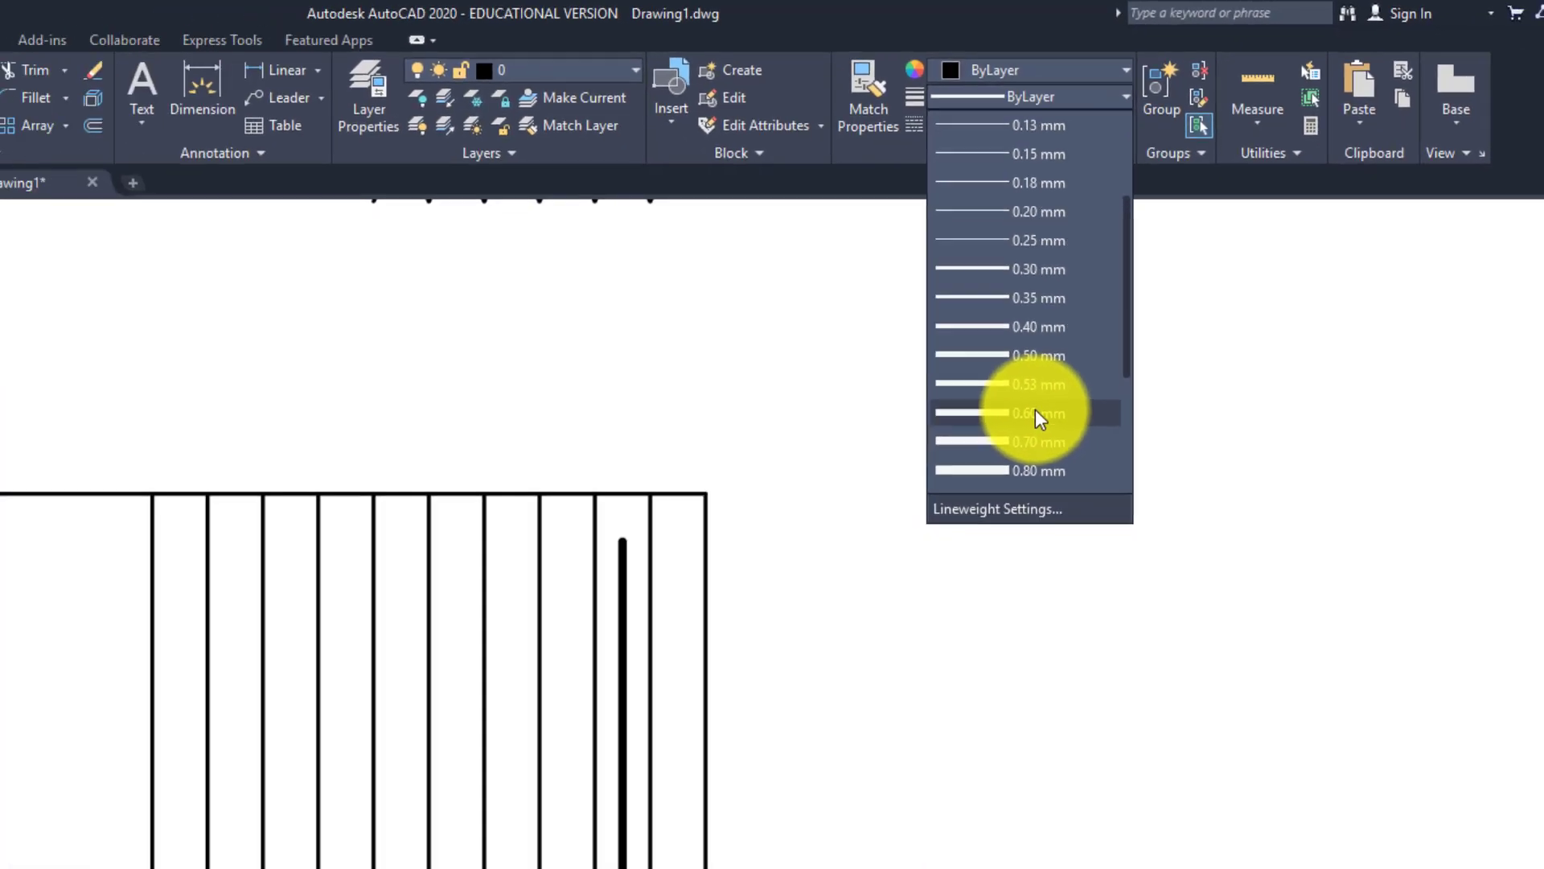
pyautogui.click(1037, 415)
pyautogui.press('Escape')
# Examine how the thickened root line displays at different zoom levels beside the thin pitch lines
pyautogui.scroll(-5, 885, 460)
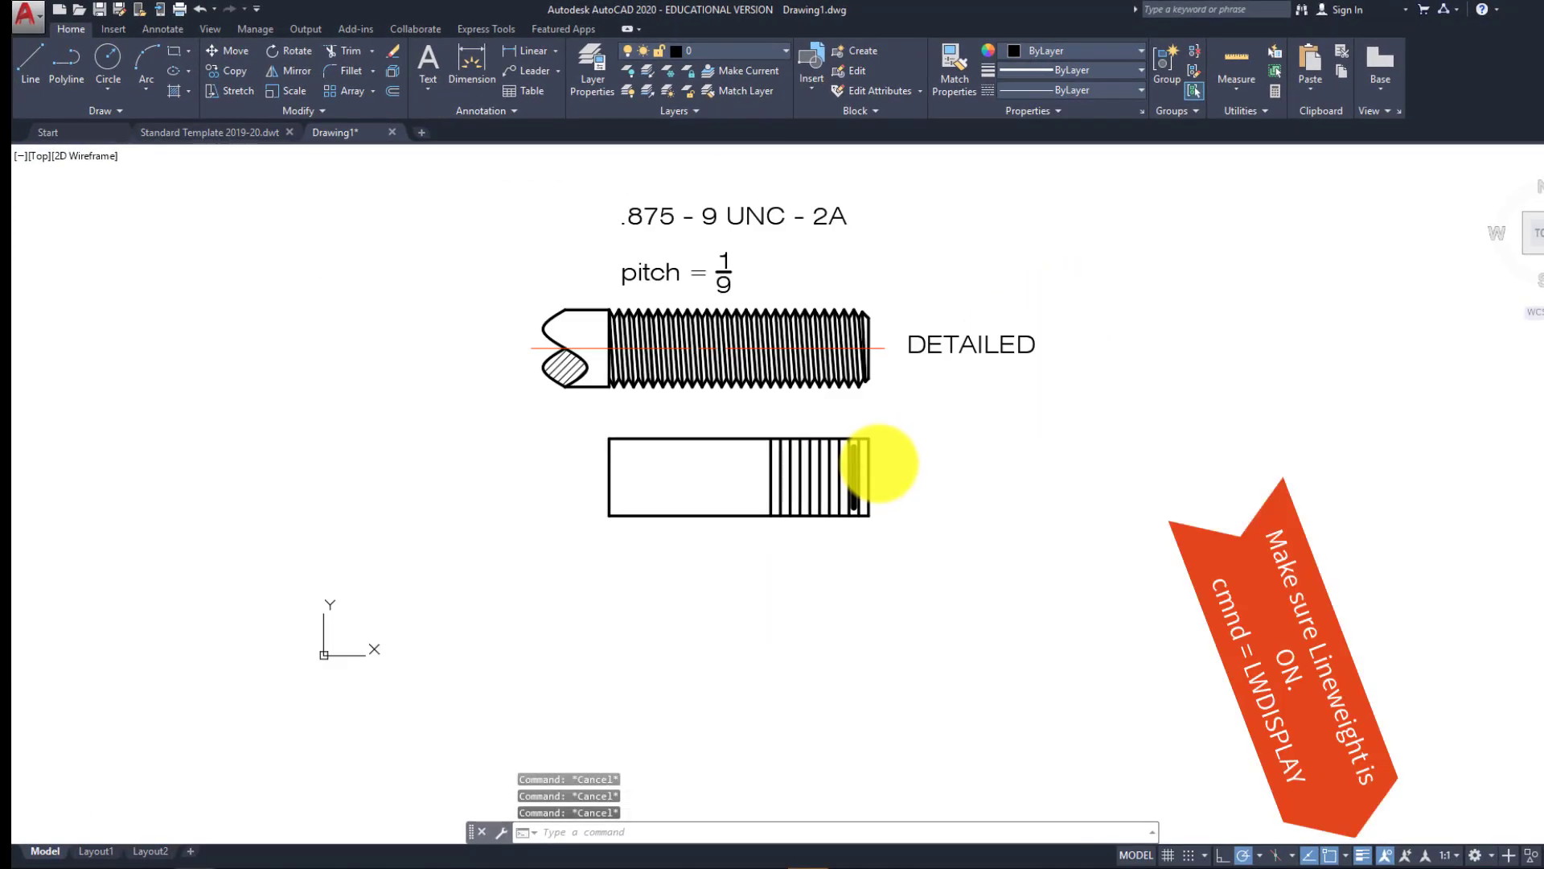
pyautogui.scroll(4, 878, 463)
pyautogui.scroll(-2, 872, 472)
pyautogui.scroll(4, 846, 468)
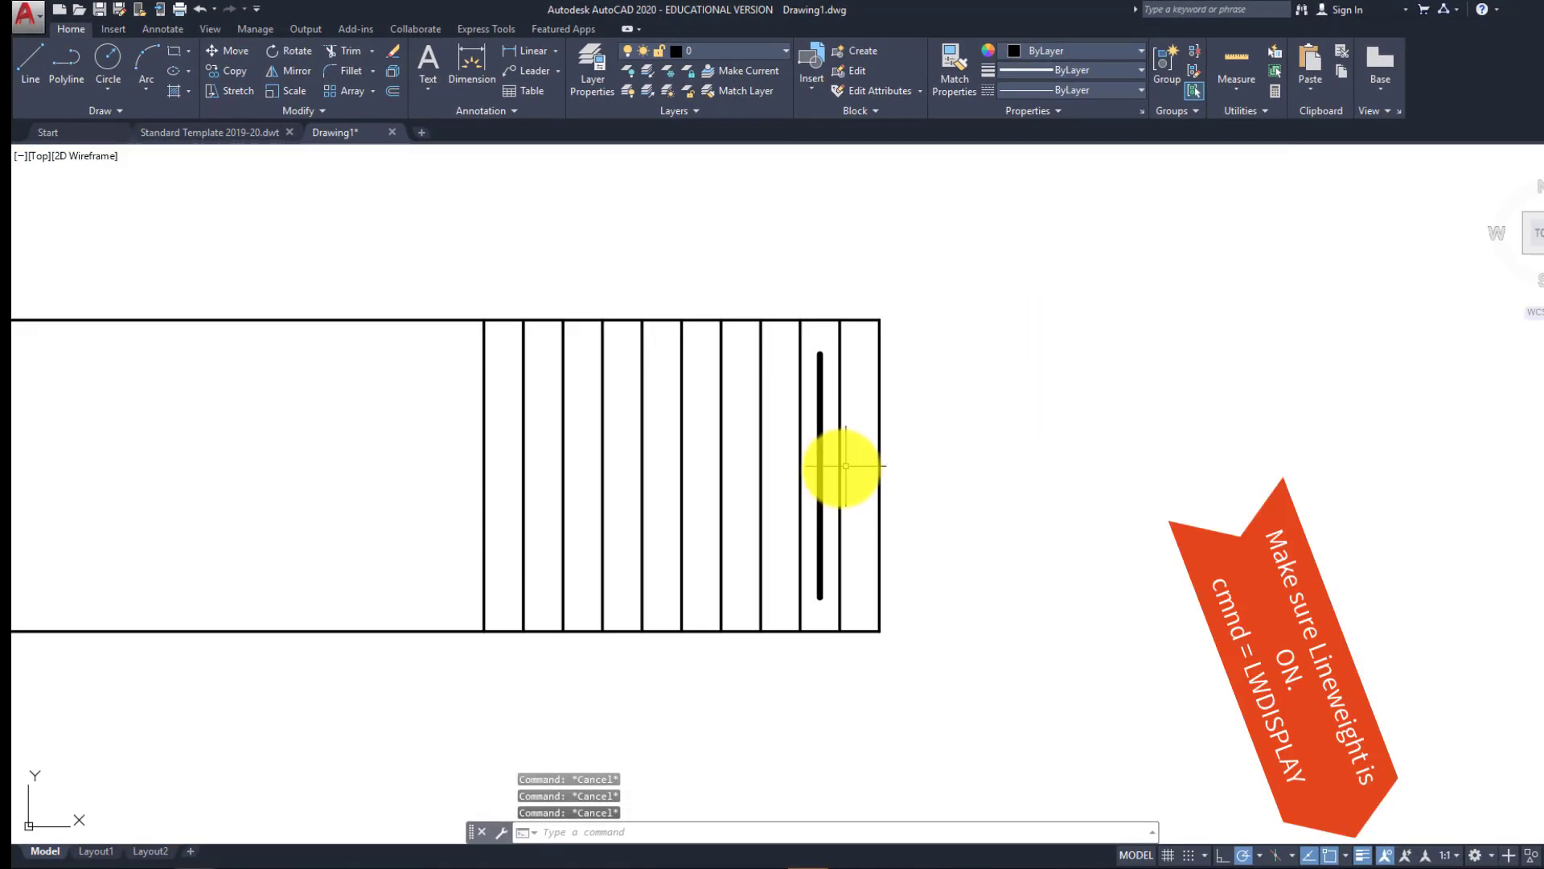
pyautogui.scroll(-3, 828, 471)
pyautogui.scroll(4, 828, 468)
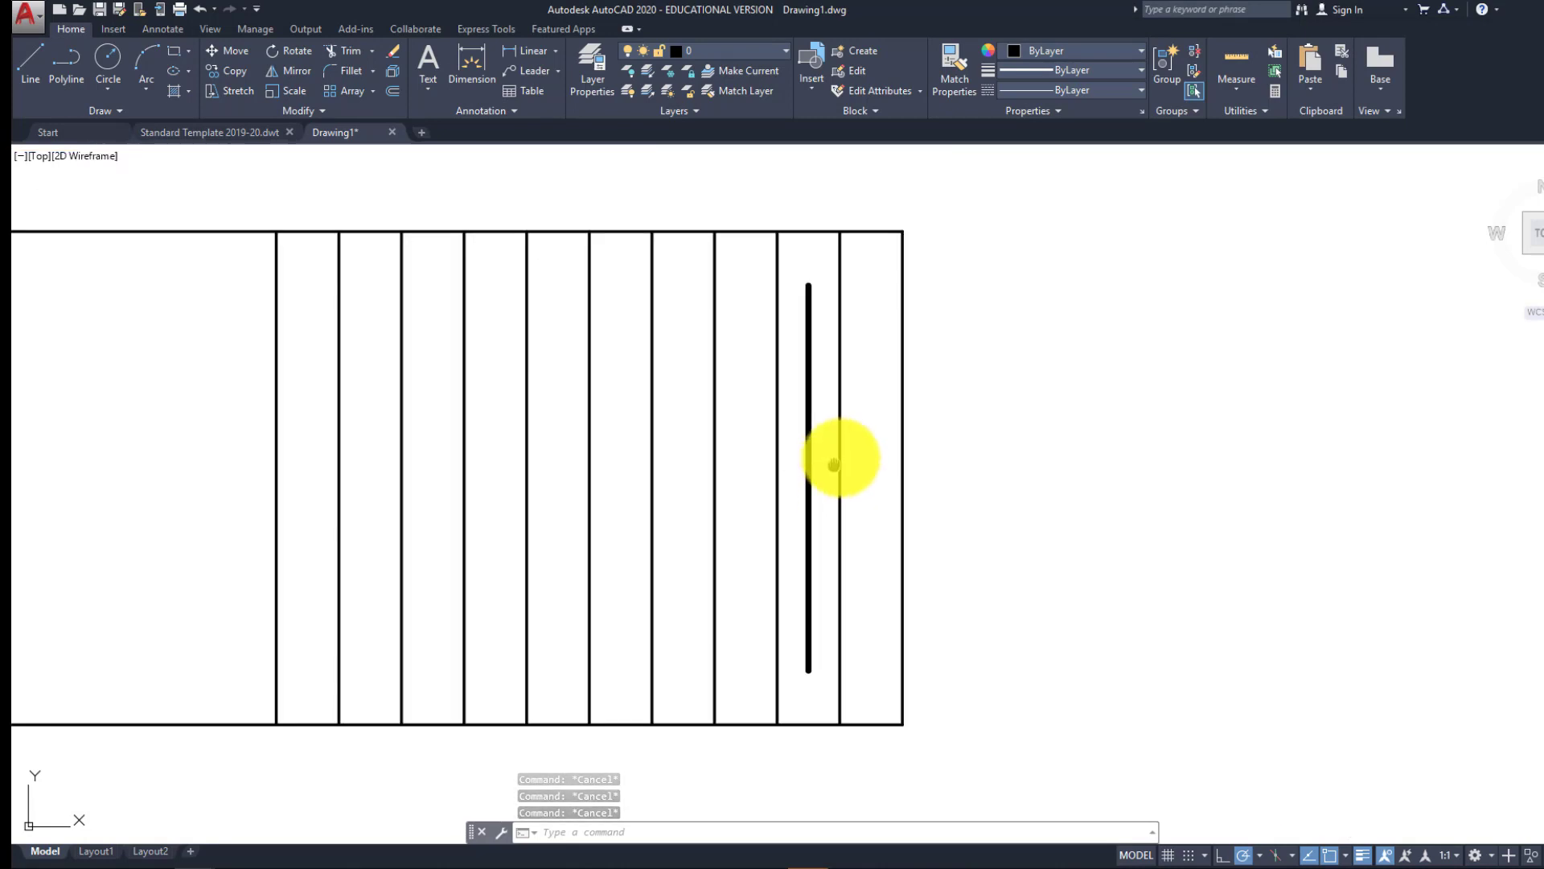
pyautogui.moveTo(834, 464); pyautogui.dragTo(897, 461, button='middle')
pyautogui.scroll(-2, 897, 460)
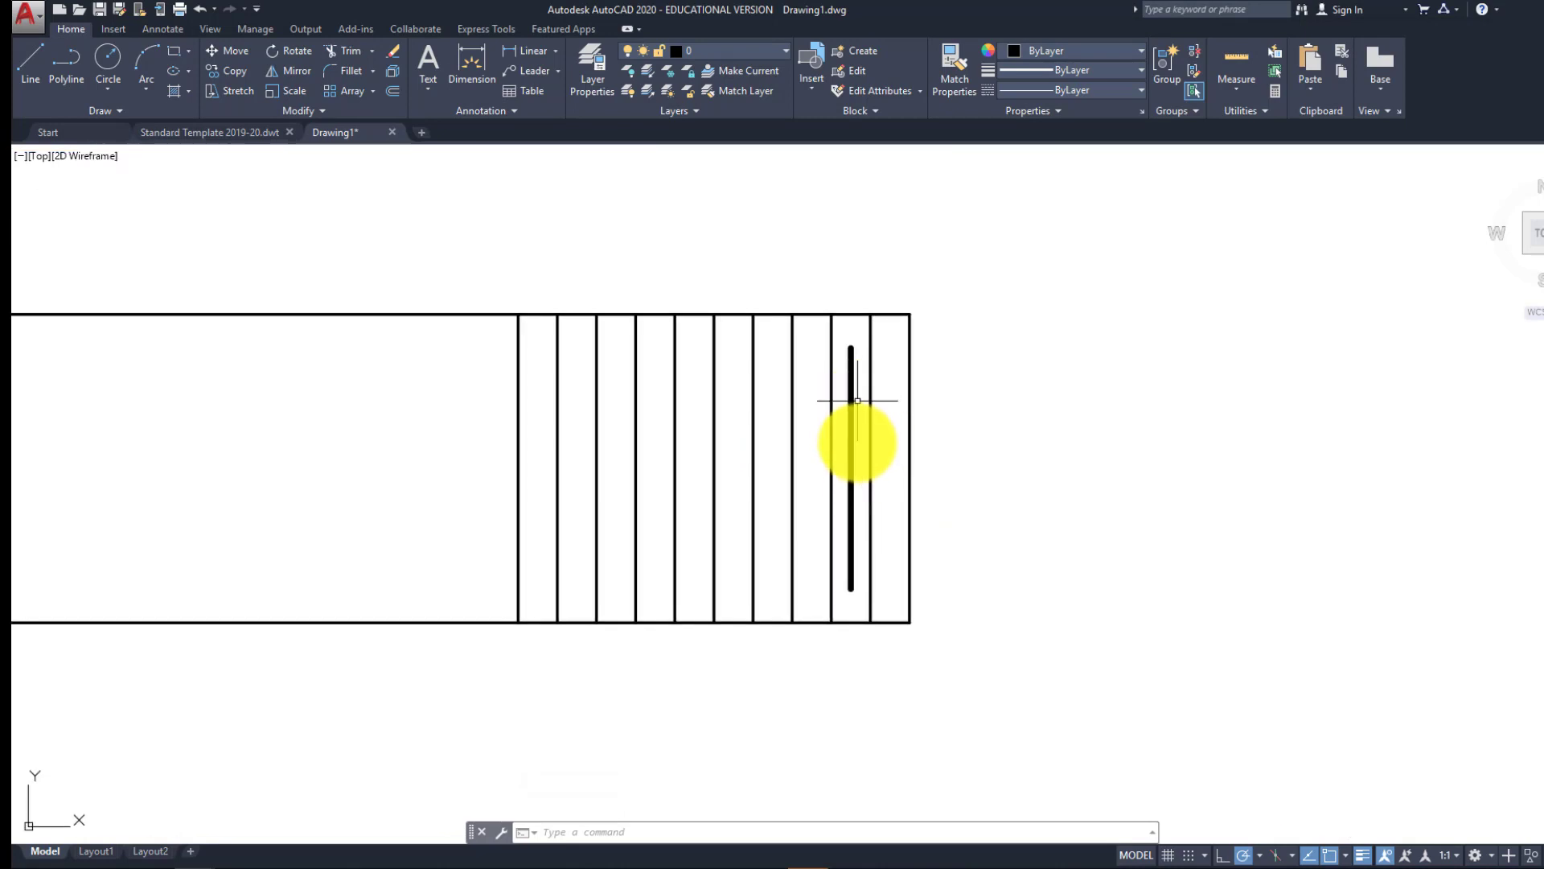
# Copy the heavy line into the eight remaining pitch spaces, basing it on the first pitch line's upper end and targeting each following pitch line's upper end
pyautogui.click(858, 457)
pyautogui.click(844, 447)
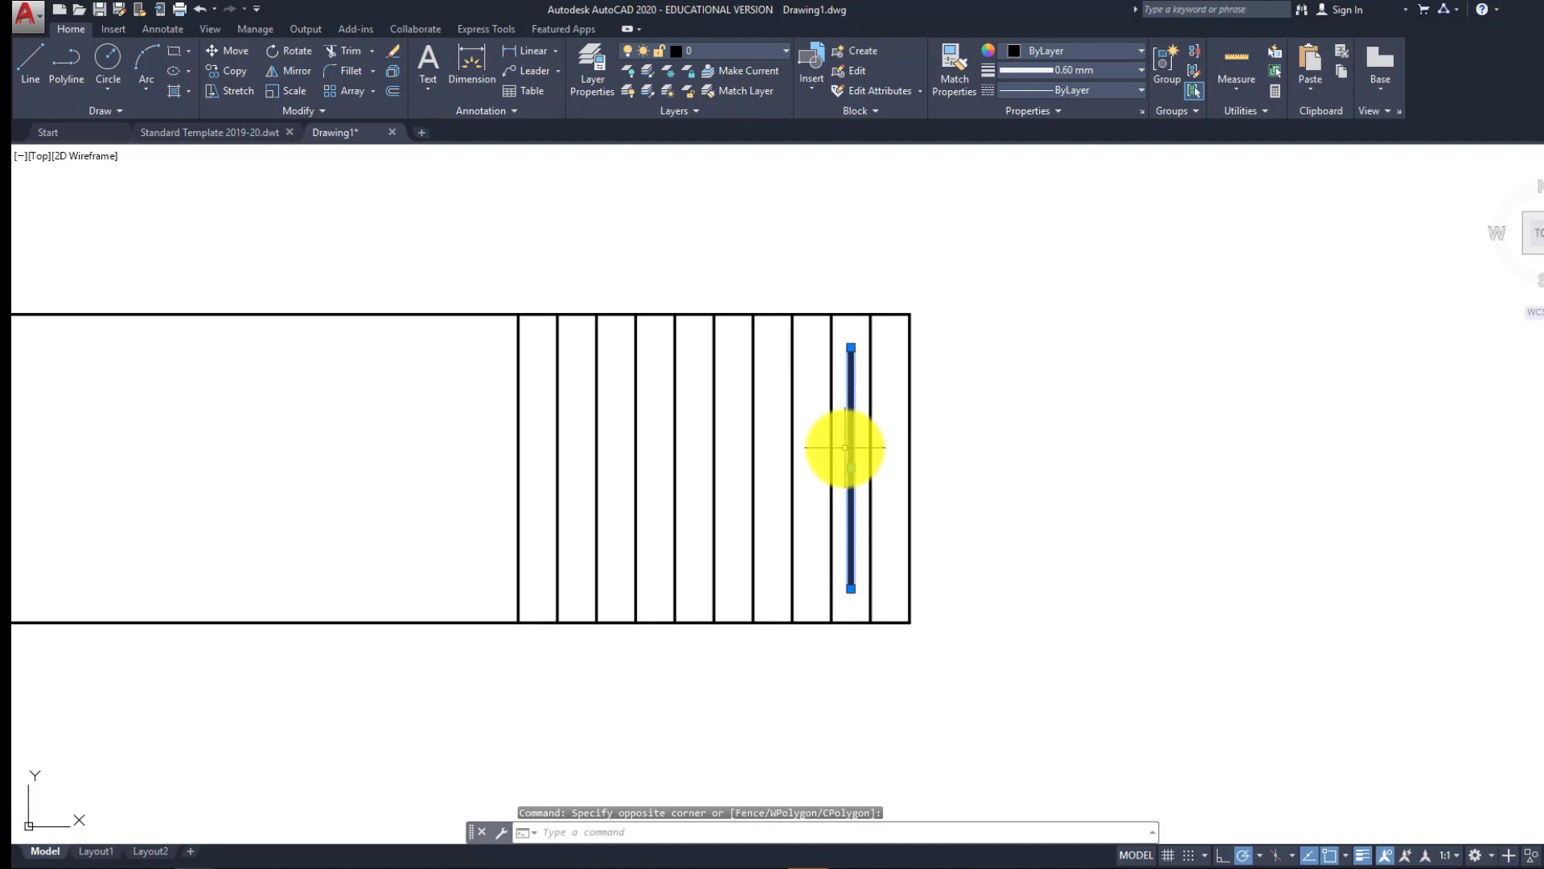
pyautogui.click(845, 327)
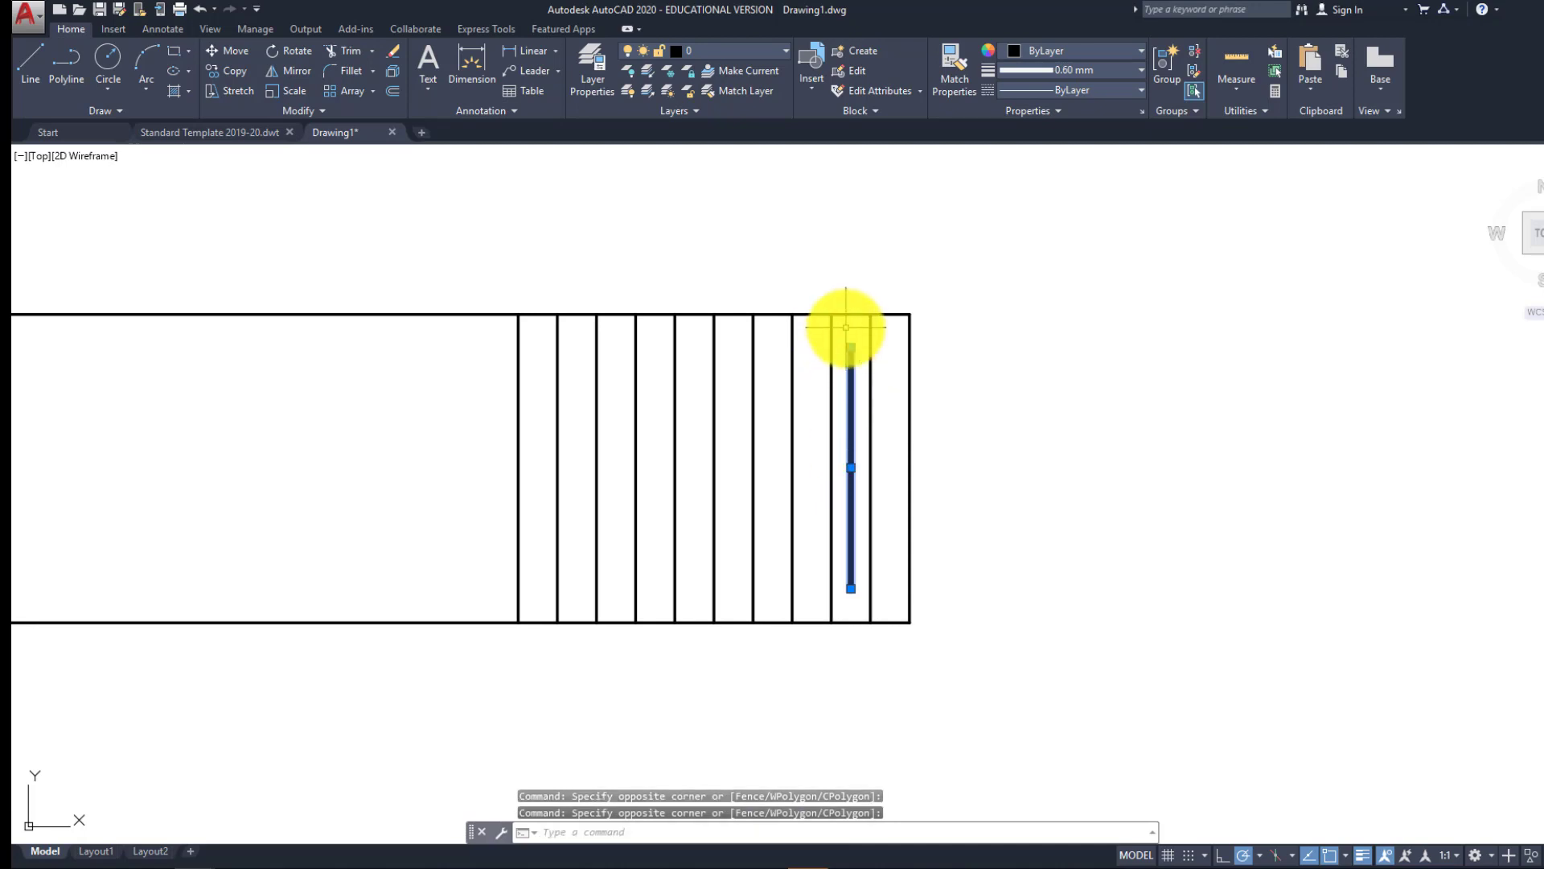
pyautogui.write('co')
pyautogui.press('Return')
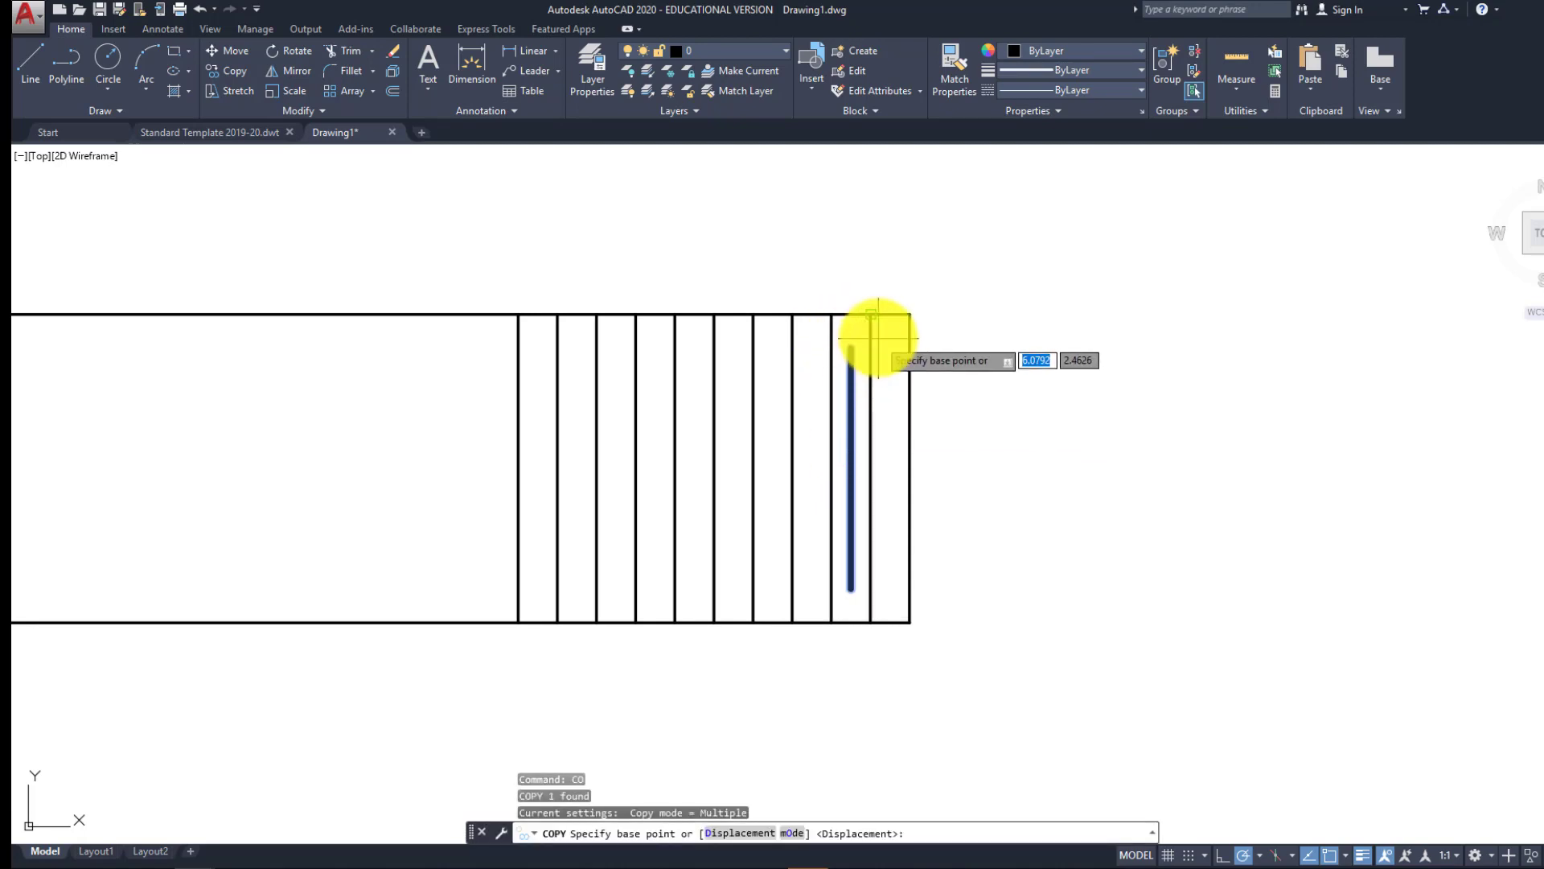
pyautogui.click(871, 315)
pyautogui.click(831, 315)
pyautogui.click(792, 314)
pyautogui.click(752, 315)
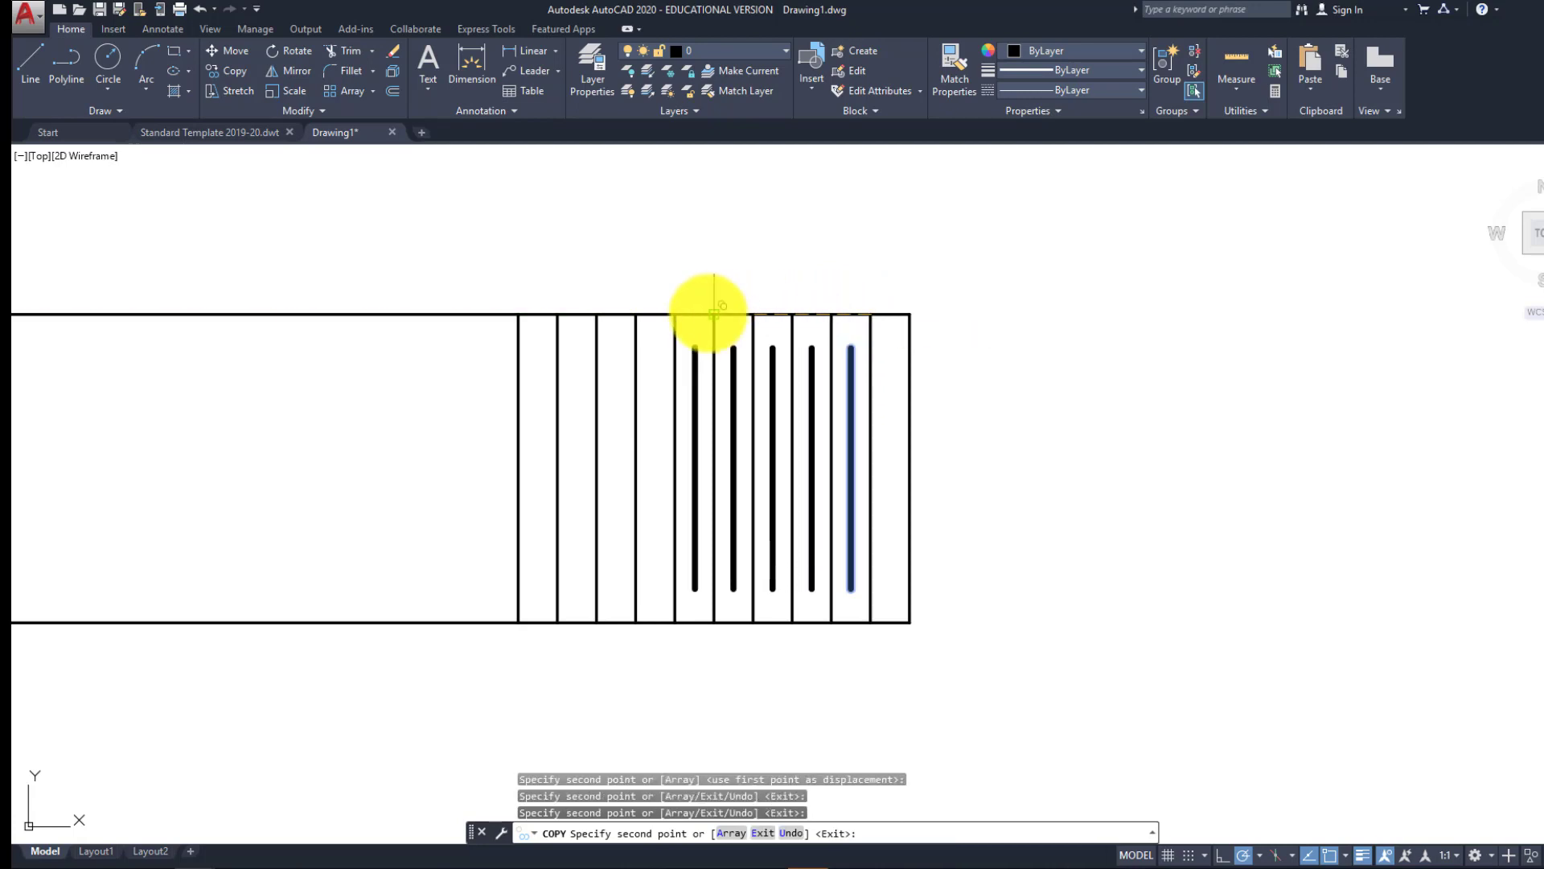
pyautogui.click(714, 314)
pyautogui.click(675, 314)
pyautogui.click(635, 314)
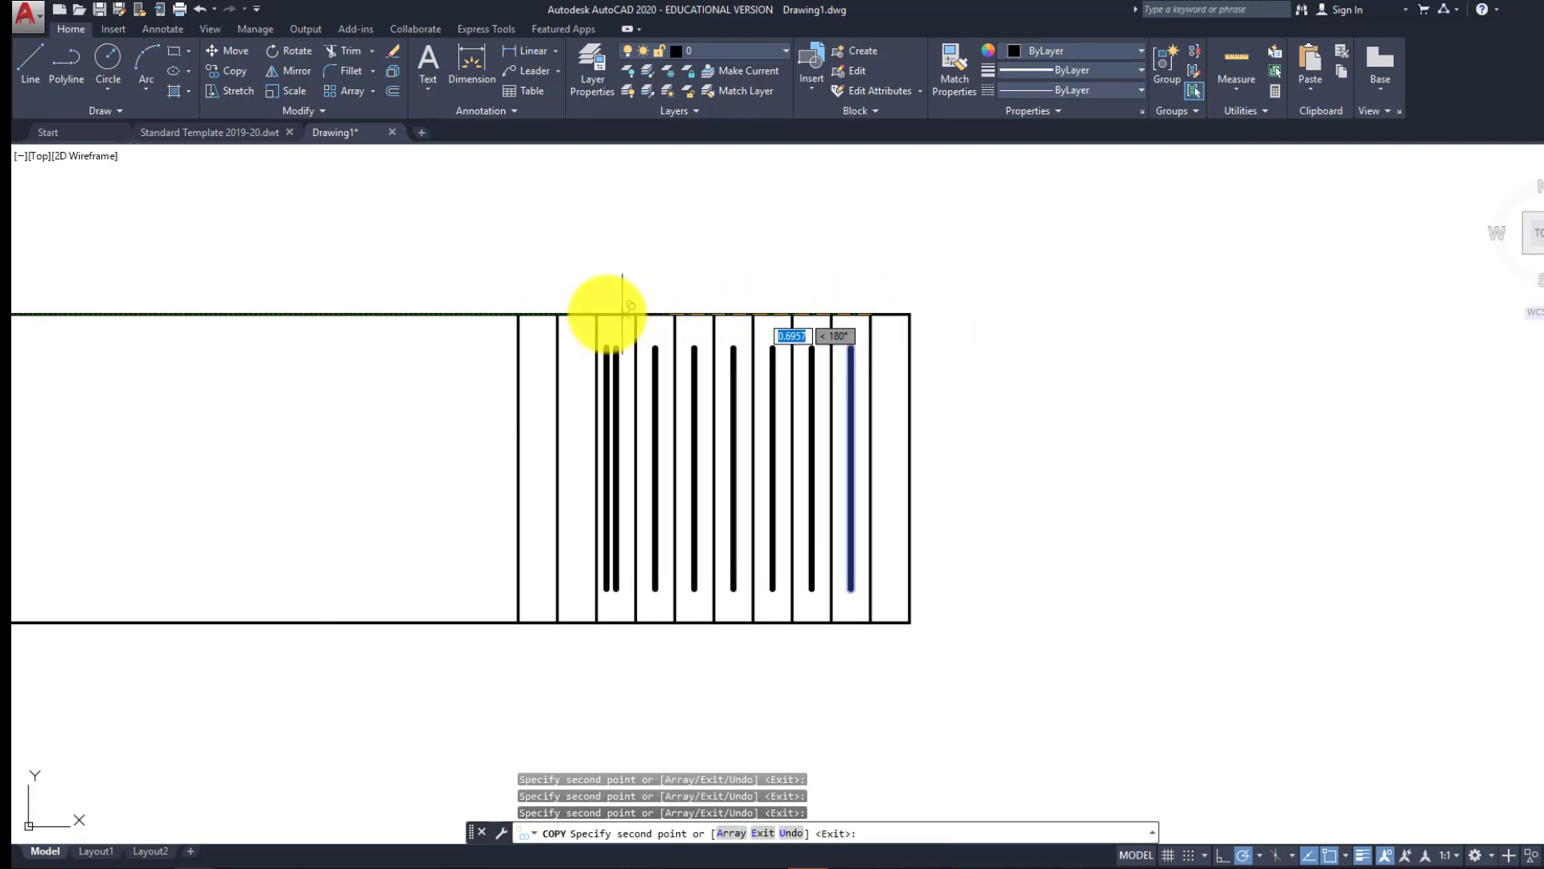
pyautogui.click(597, 314)
pyautogui.click(558, 314)
pyautogui.moveTo(448, 356); pyautogui.dragTo(538, 354, button='middle')
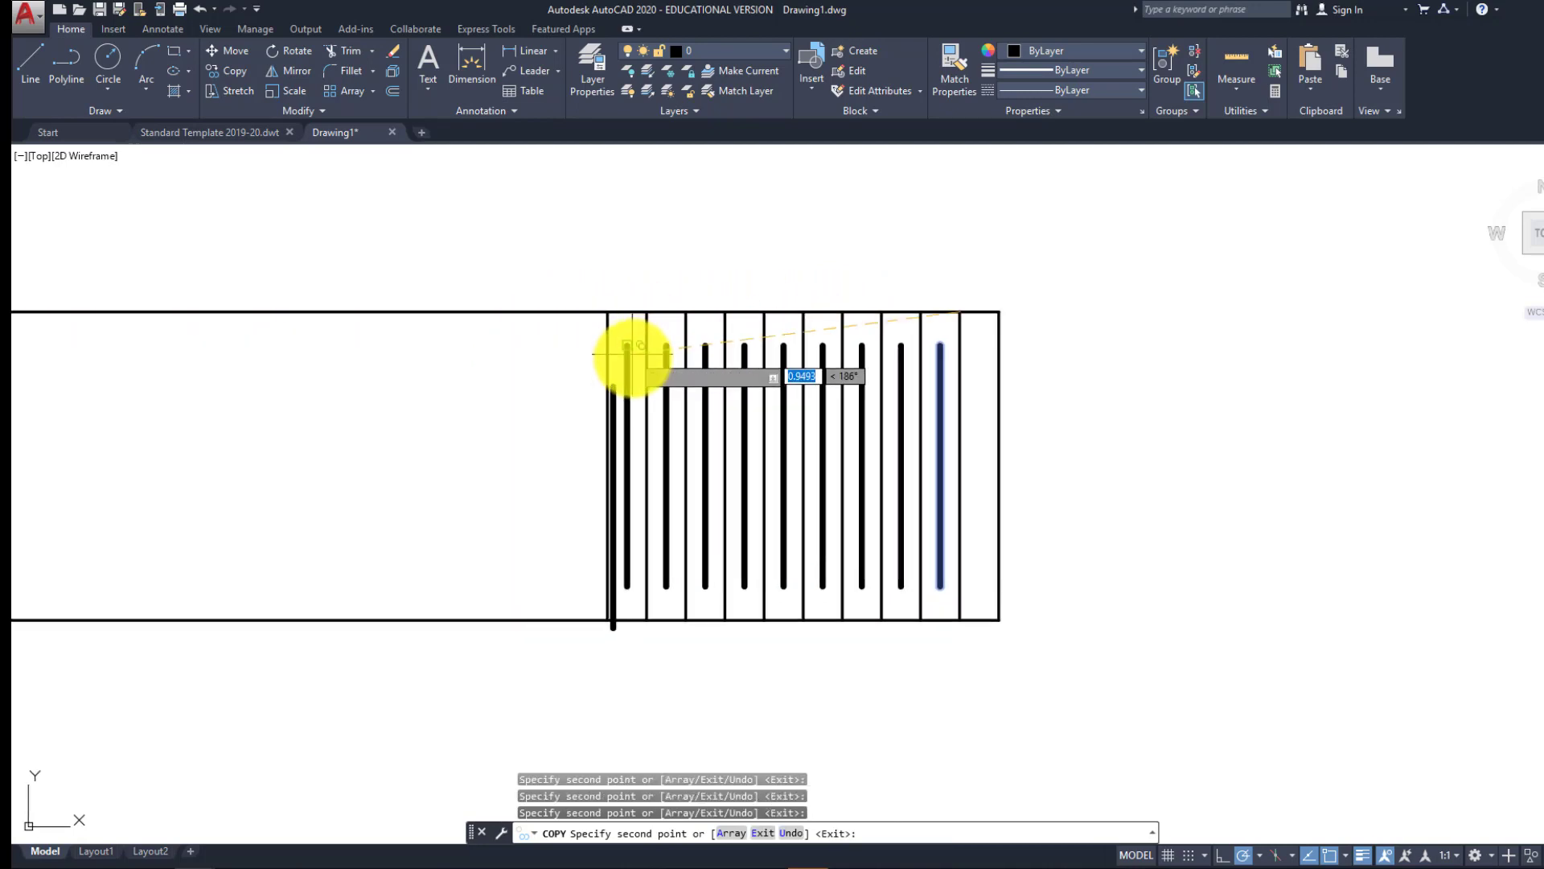
pyautogui.scroll(-2, 678, 374)
pyautogui.press('Return')
pyautogui.press('Return')
pyautogui.scroll(2, 678, 374)
pyautogui.press('Escape')
pyautogui.press('Escape')
pyautogui.press('Escape')
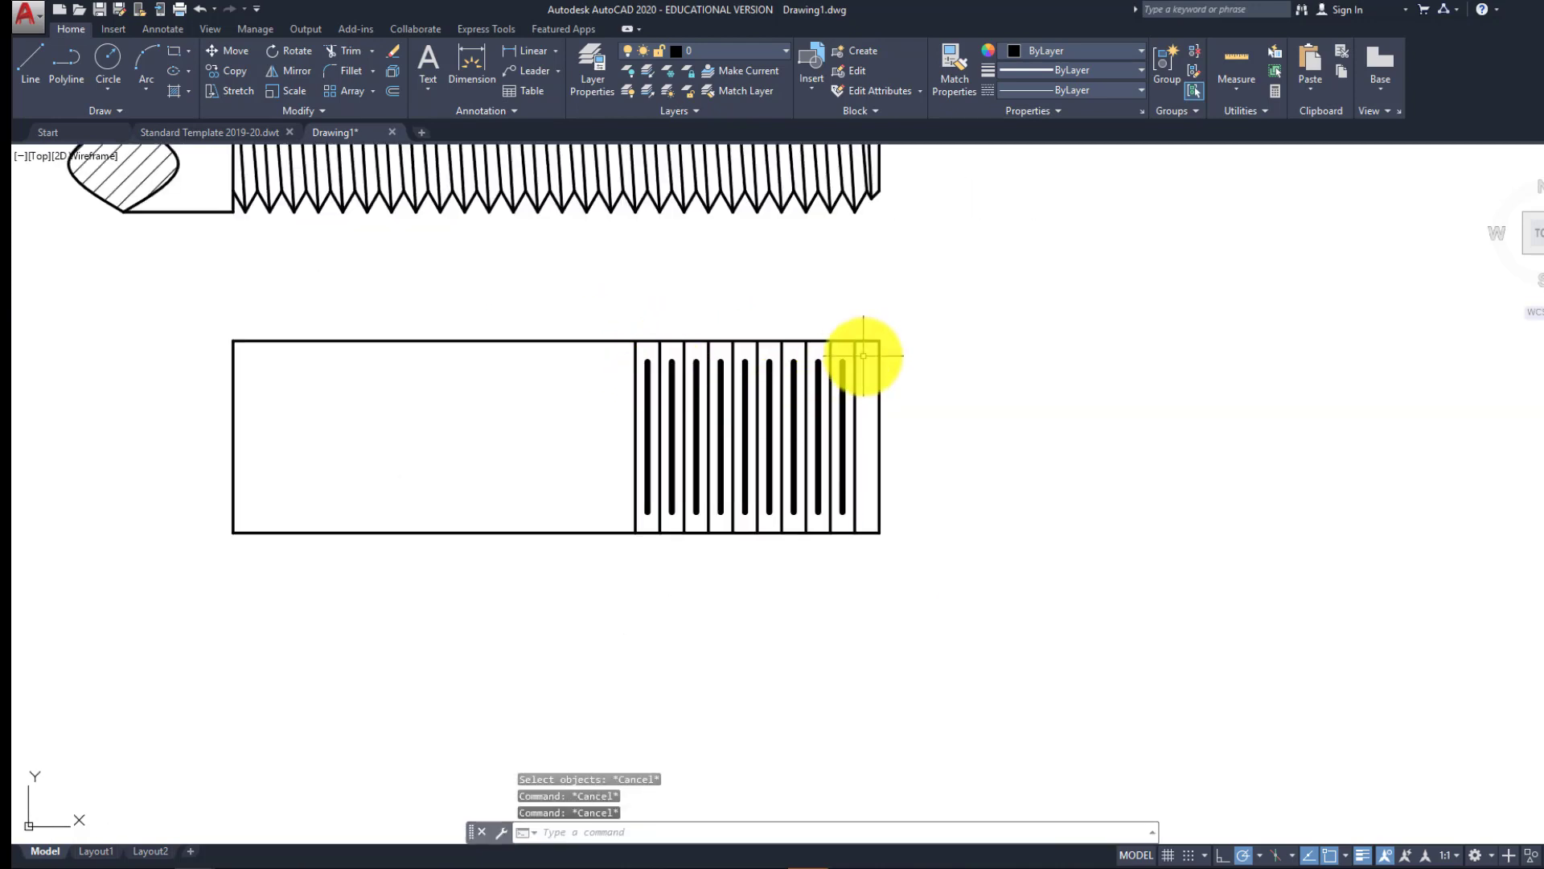
# Copy all thin and heavy thread lines once along the rectangle, from the first pitch line's upper end to the last pitch line's upper end
pyautogui.click(863, 355)
pyautogui.click(561, 520)
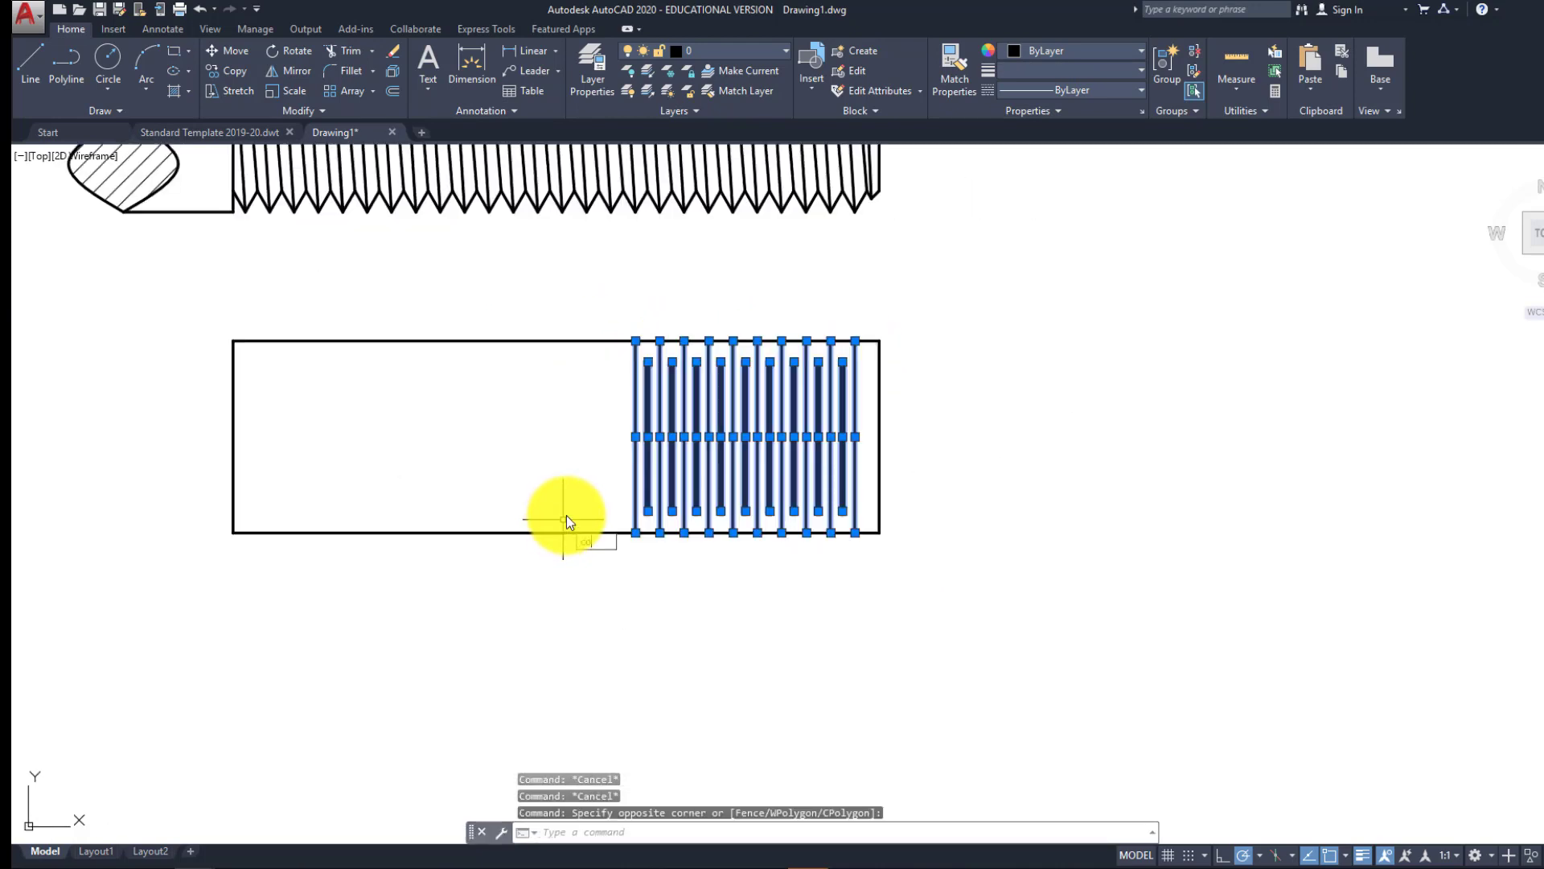
pyautogui.write('co')
pyautogui.press('Return')
pyautogui.click(855, 339)
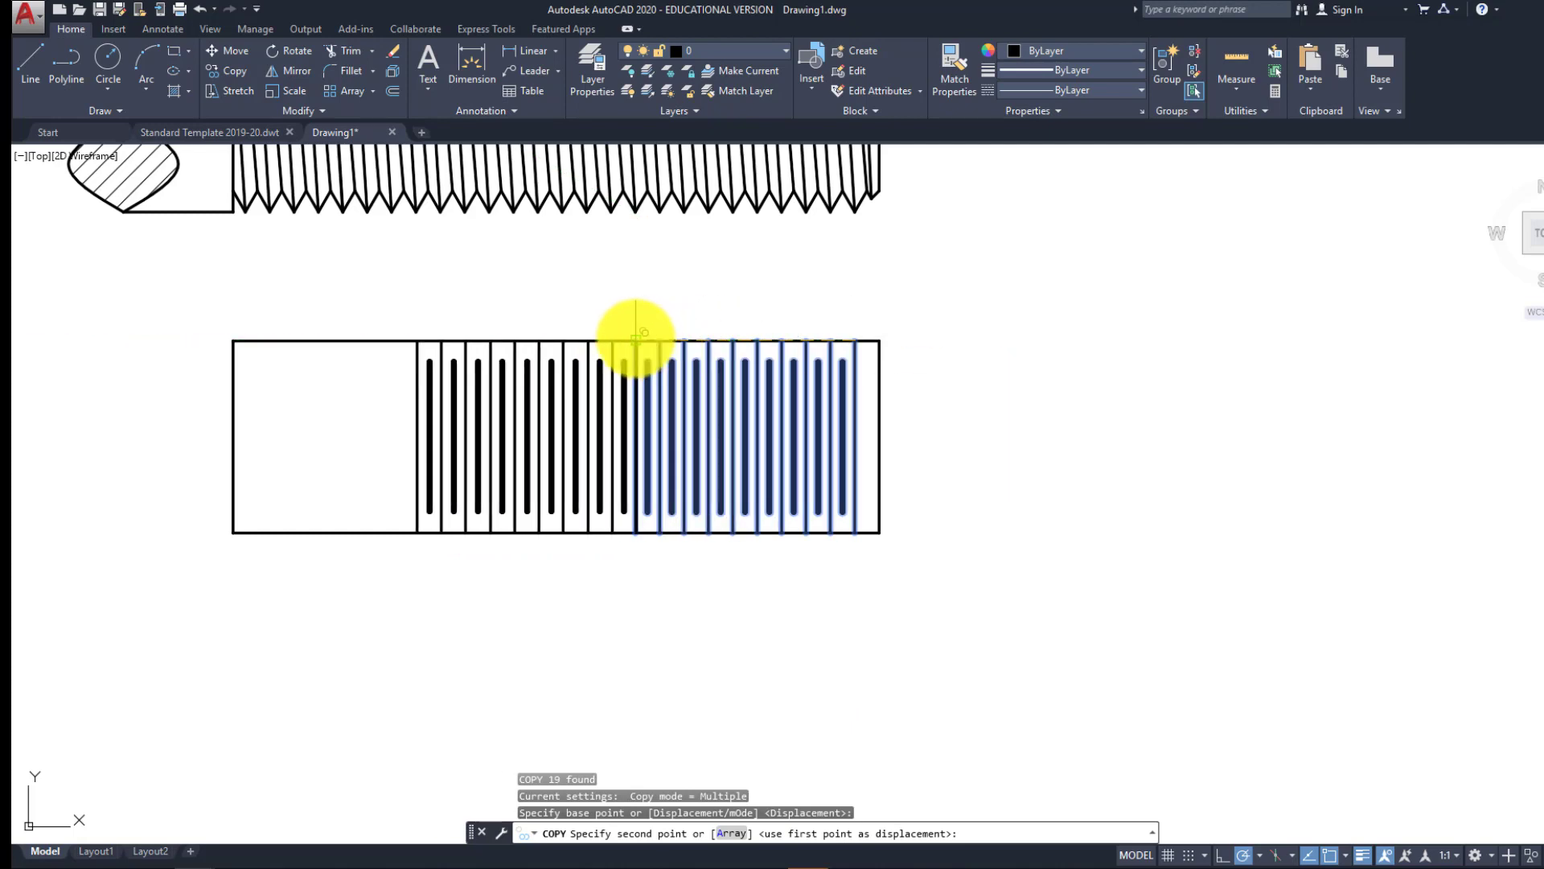
pyautogui.click(630, 338)
pyautogui.press('Escape')
pyautogui.press('Escape')
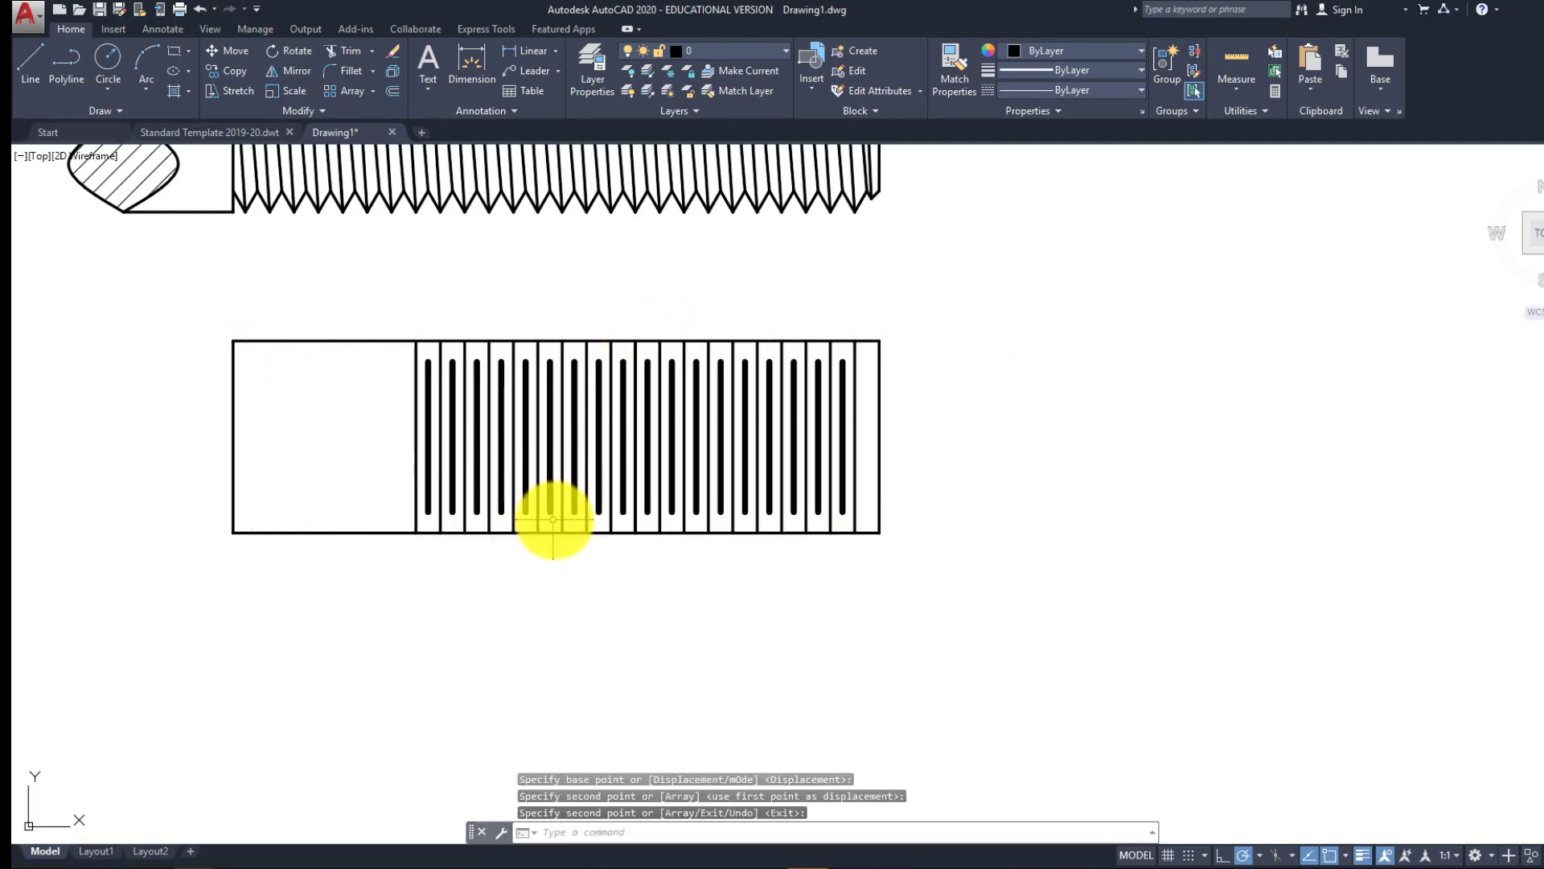
# Copy the ".875 - 9 UNC - 2A" label to just below the lower rectangle
pyautogui.scroll(-3, 813, 569)
pyautogui.scroll(2, 683, 533)
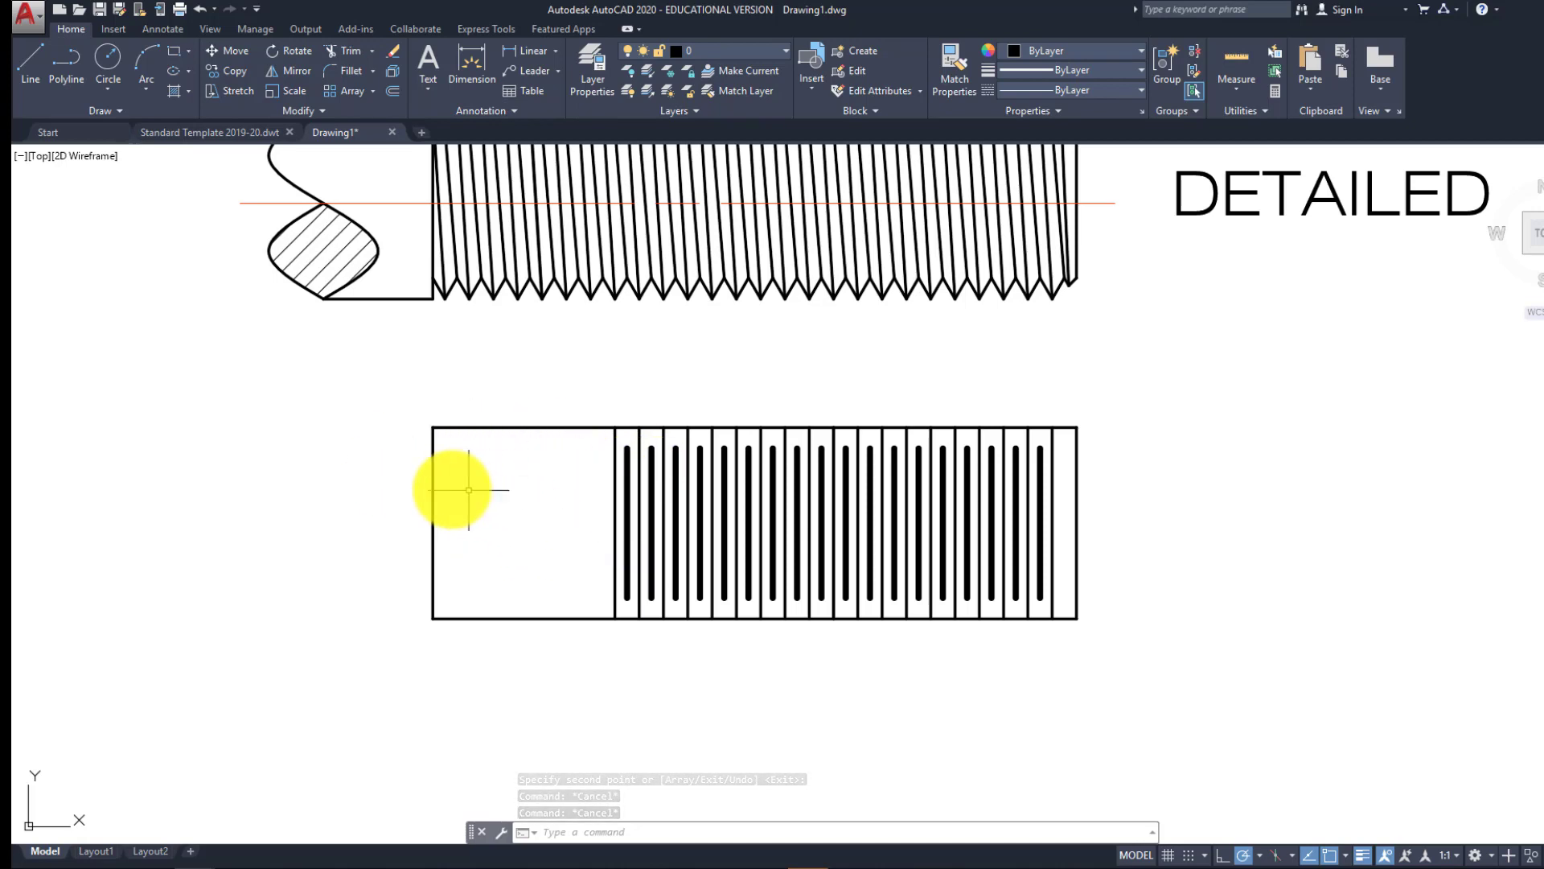
pyautogui.scroll(-2, 463, 480)
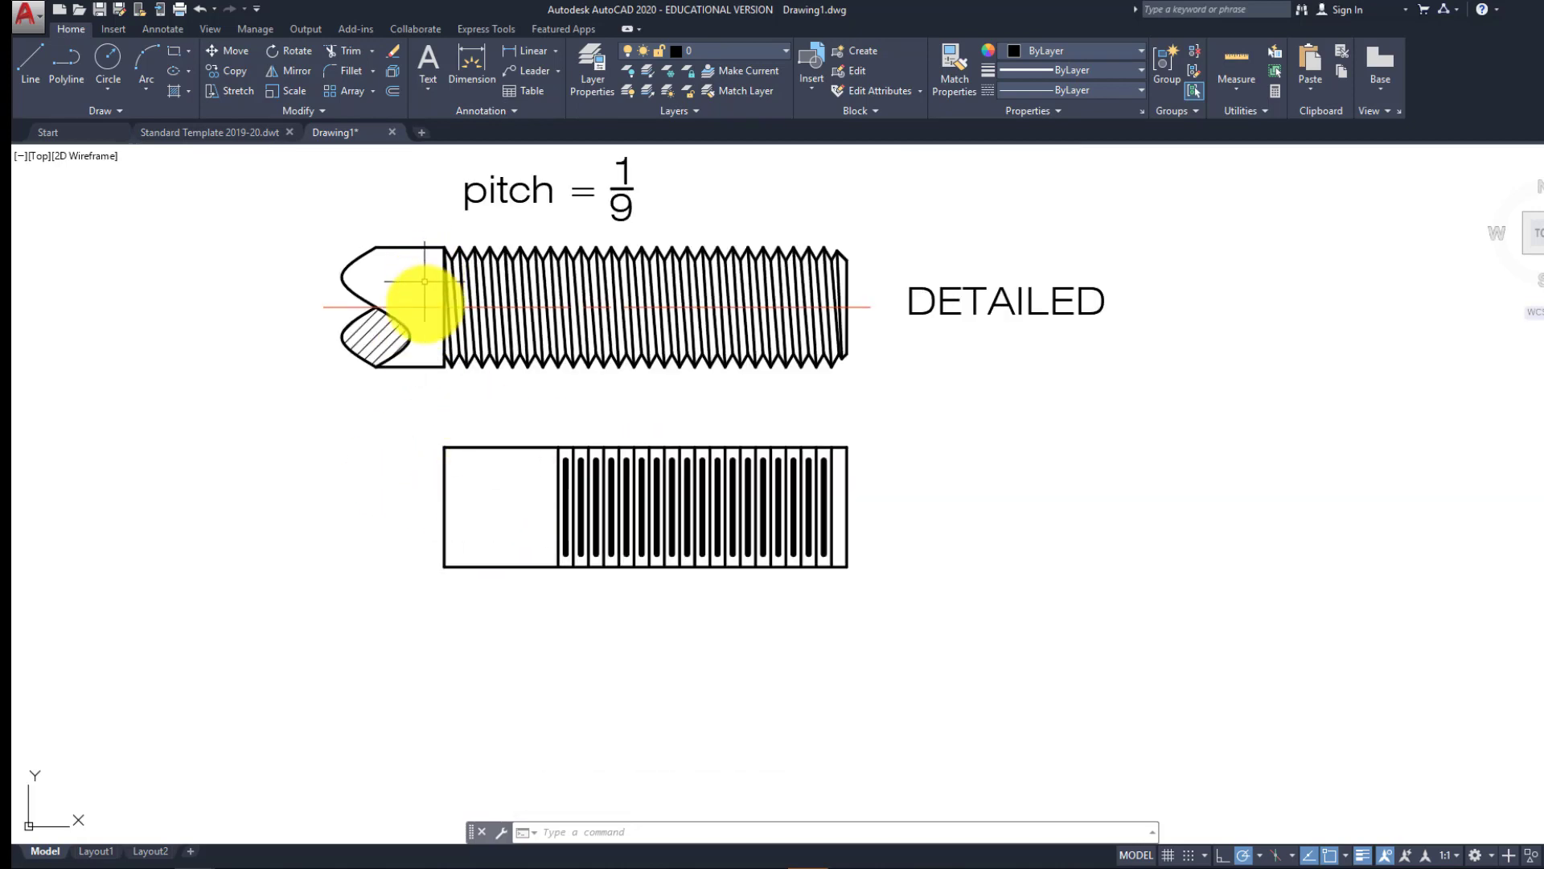
pyautogui.moveTo(567, 407)
pyautogui.mouseDown(button='middle')
pyautogui.moveTo(481, 508)
pyautogui.moveTo(604, 431)
pyautogui.moveTo(522, 470)
pyautogui.mouseUp(button='middle')
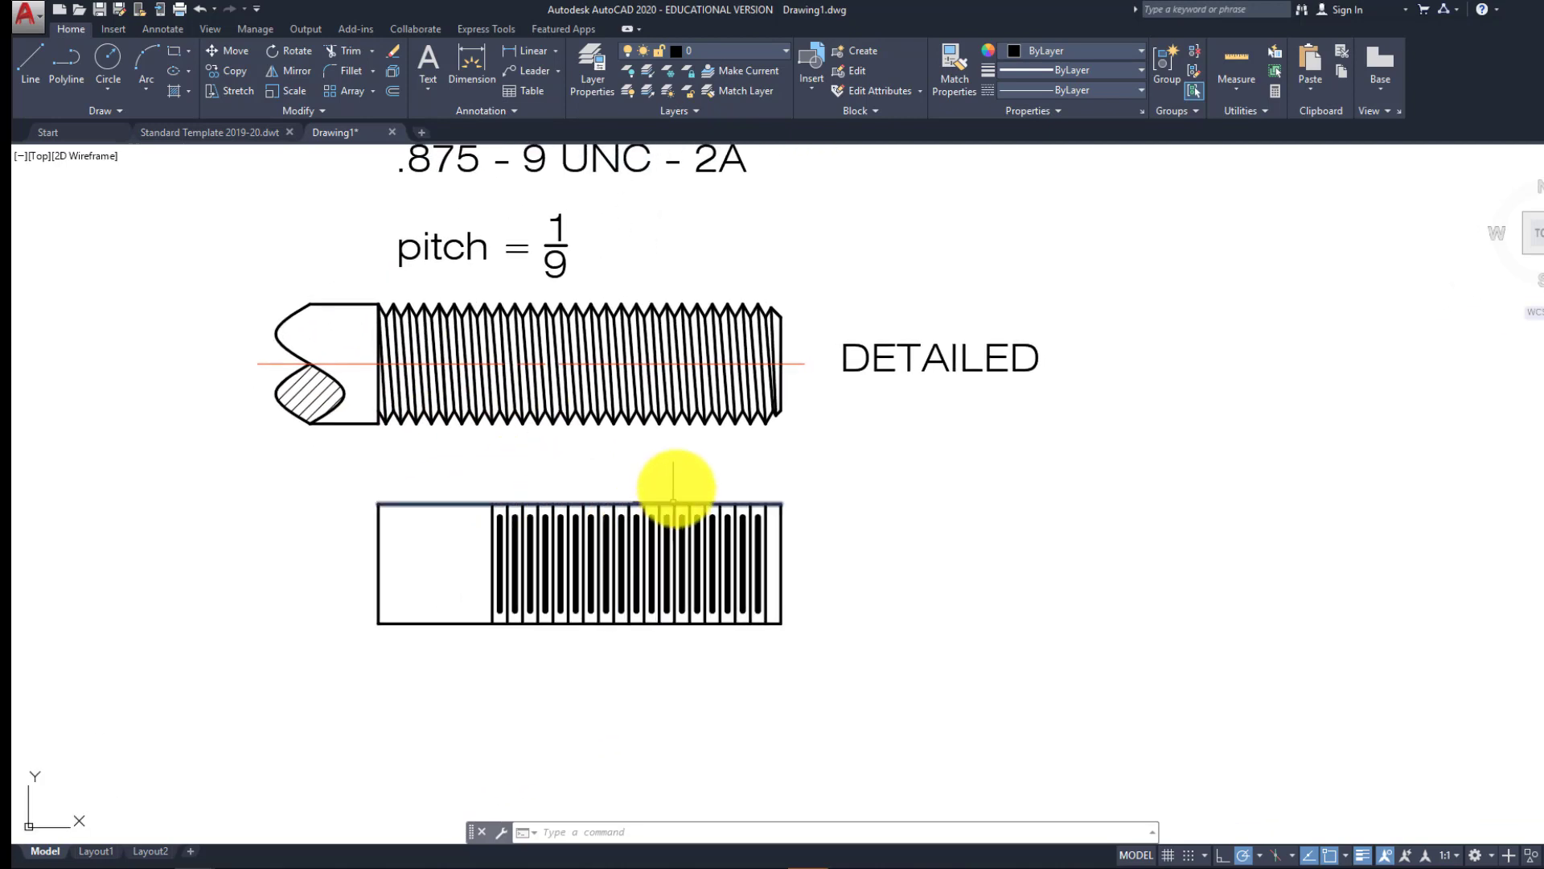
pyautogui.moveTo(700, 440); pyautogui.dragTo(712, 530, button='middle')
pyautogui.click(759, 256)
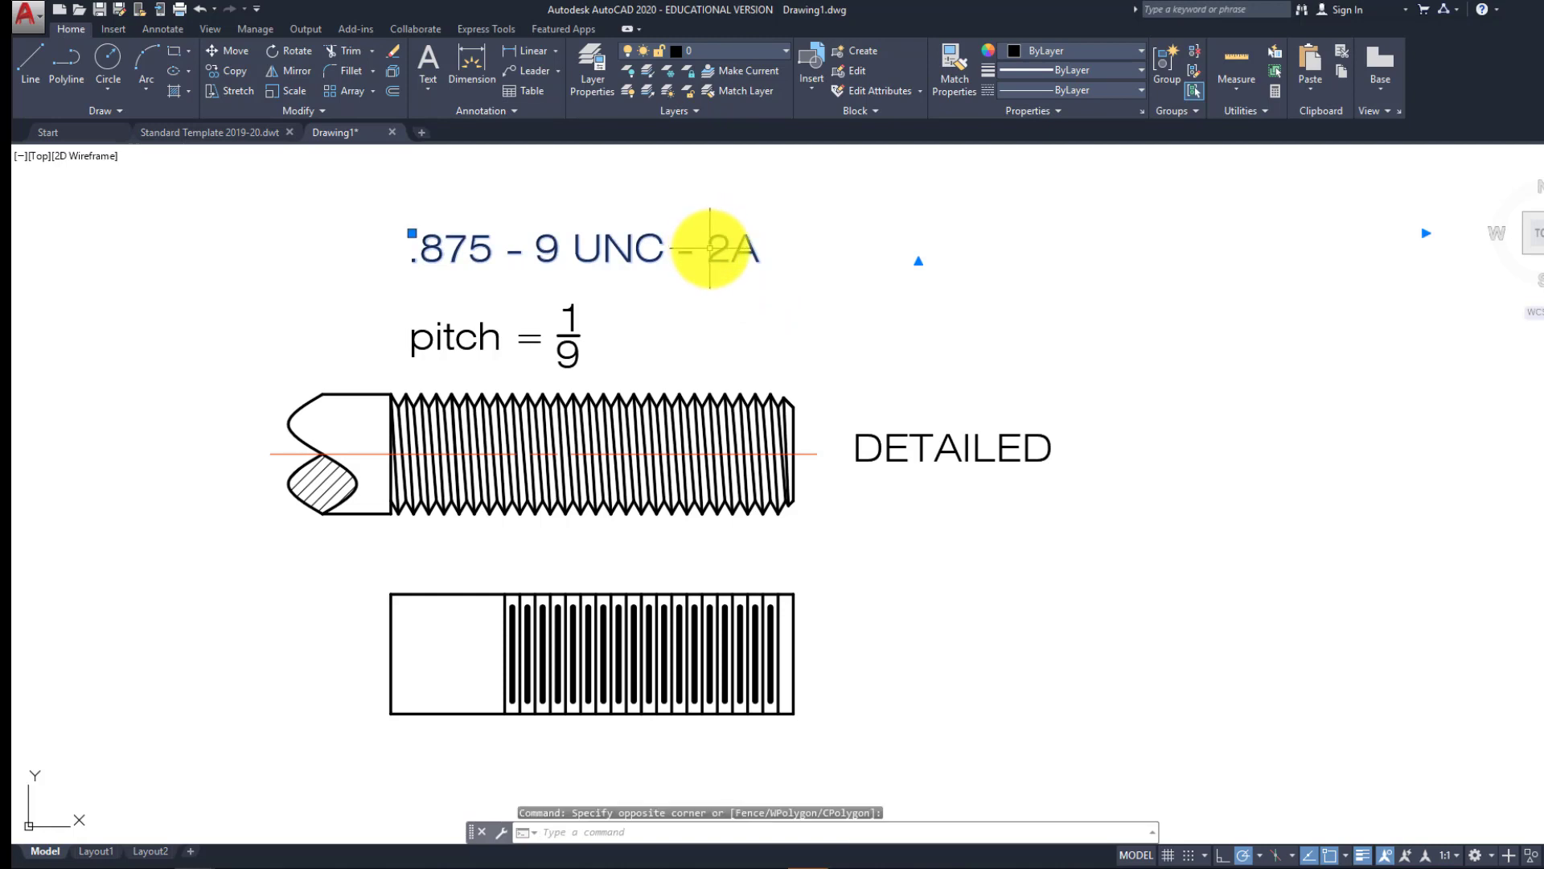
pyautogui.press('Return')
pyautogui.click(412, 262)
pyautogui.moveTo(672, 452); pyautogui.dragTo(666, 222, button='middle')
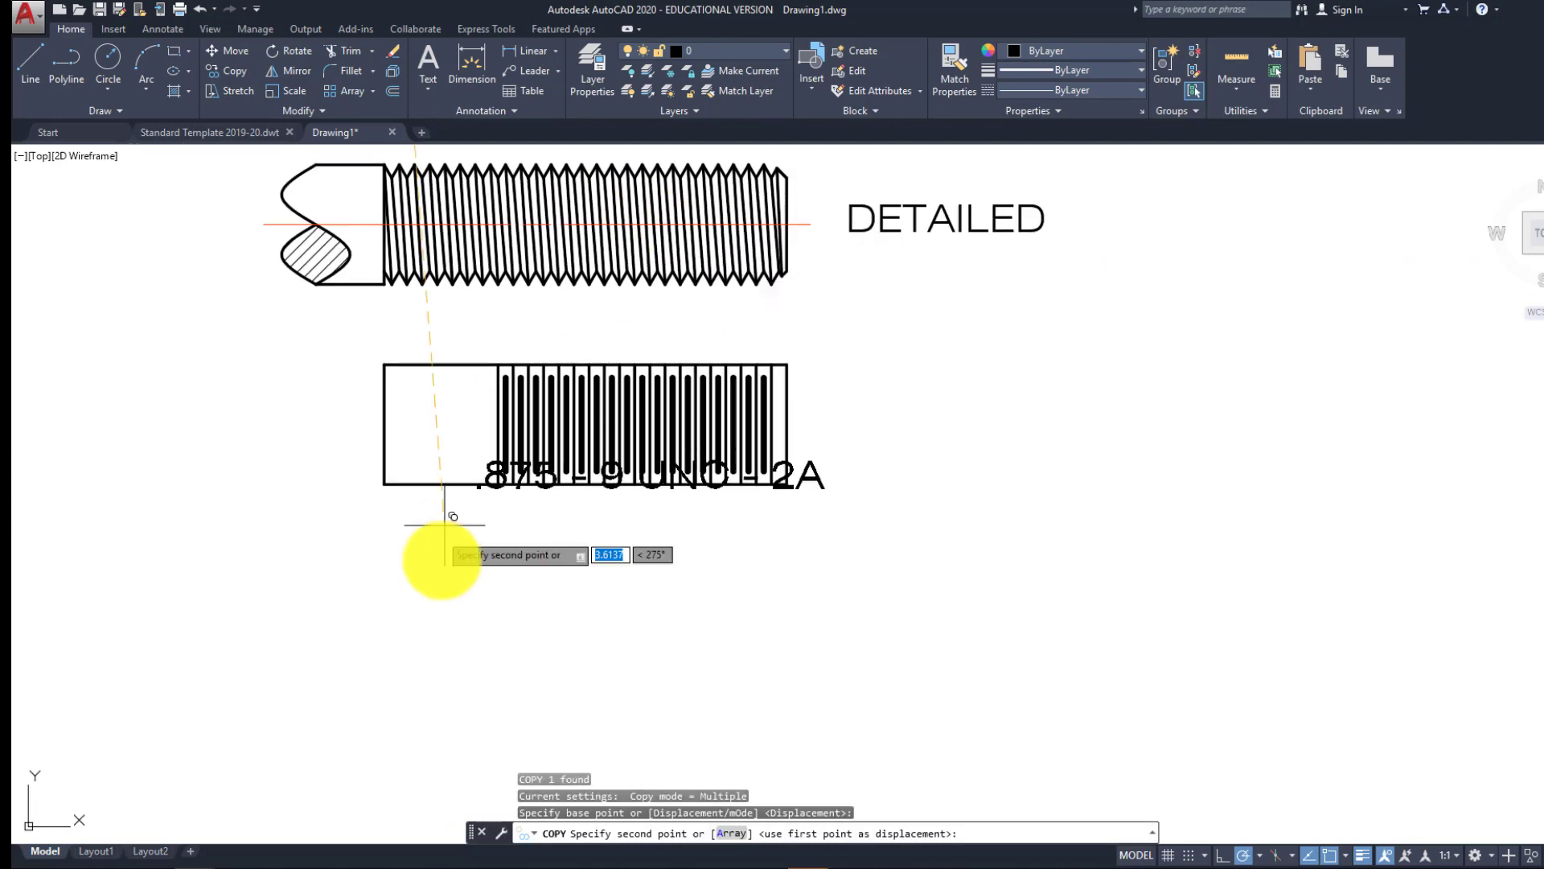
pyautogui.click(400, 553)
pyautogui.press('Escape')
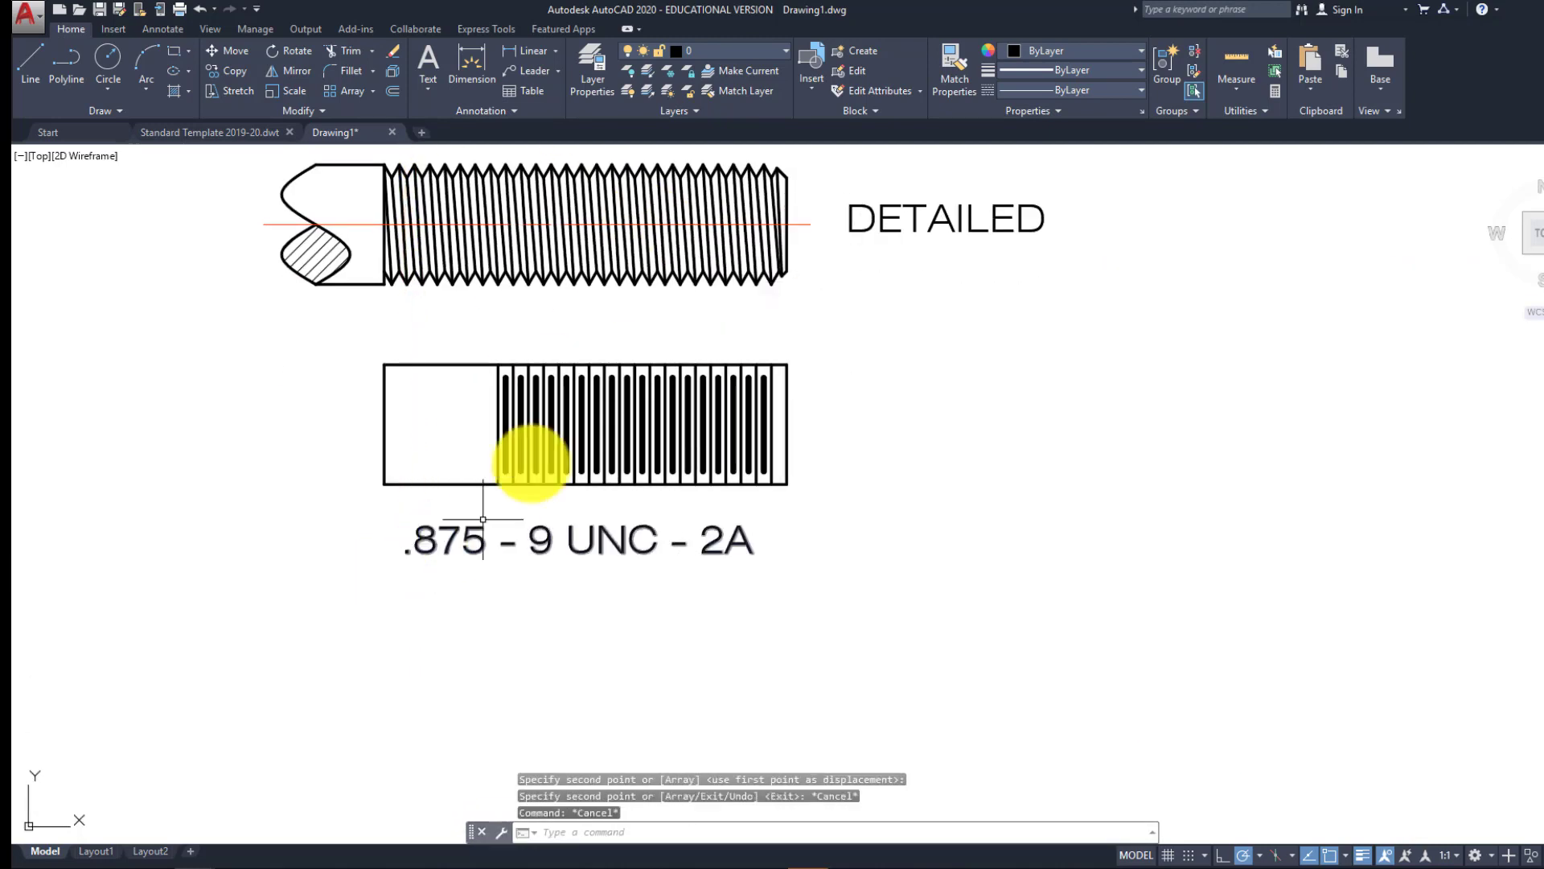
pyautogui.write('l')
pyautogui.press('Return')
pyautogui.click(498, 365)
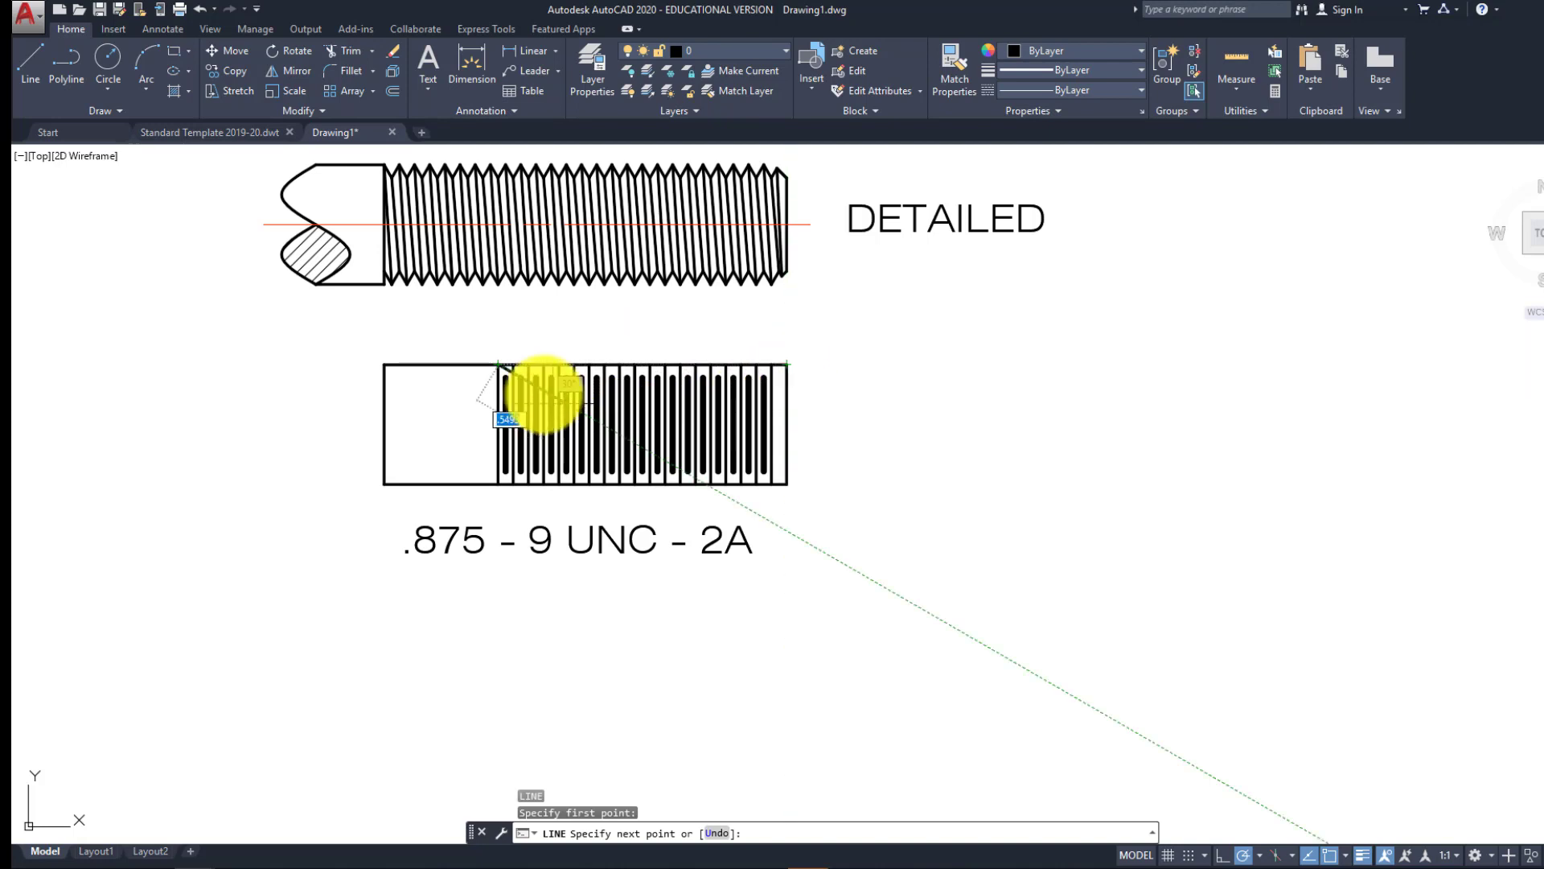
pyautogui.press('Escape')
pyautogui.press('Return')
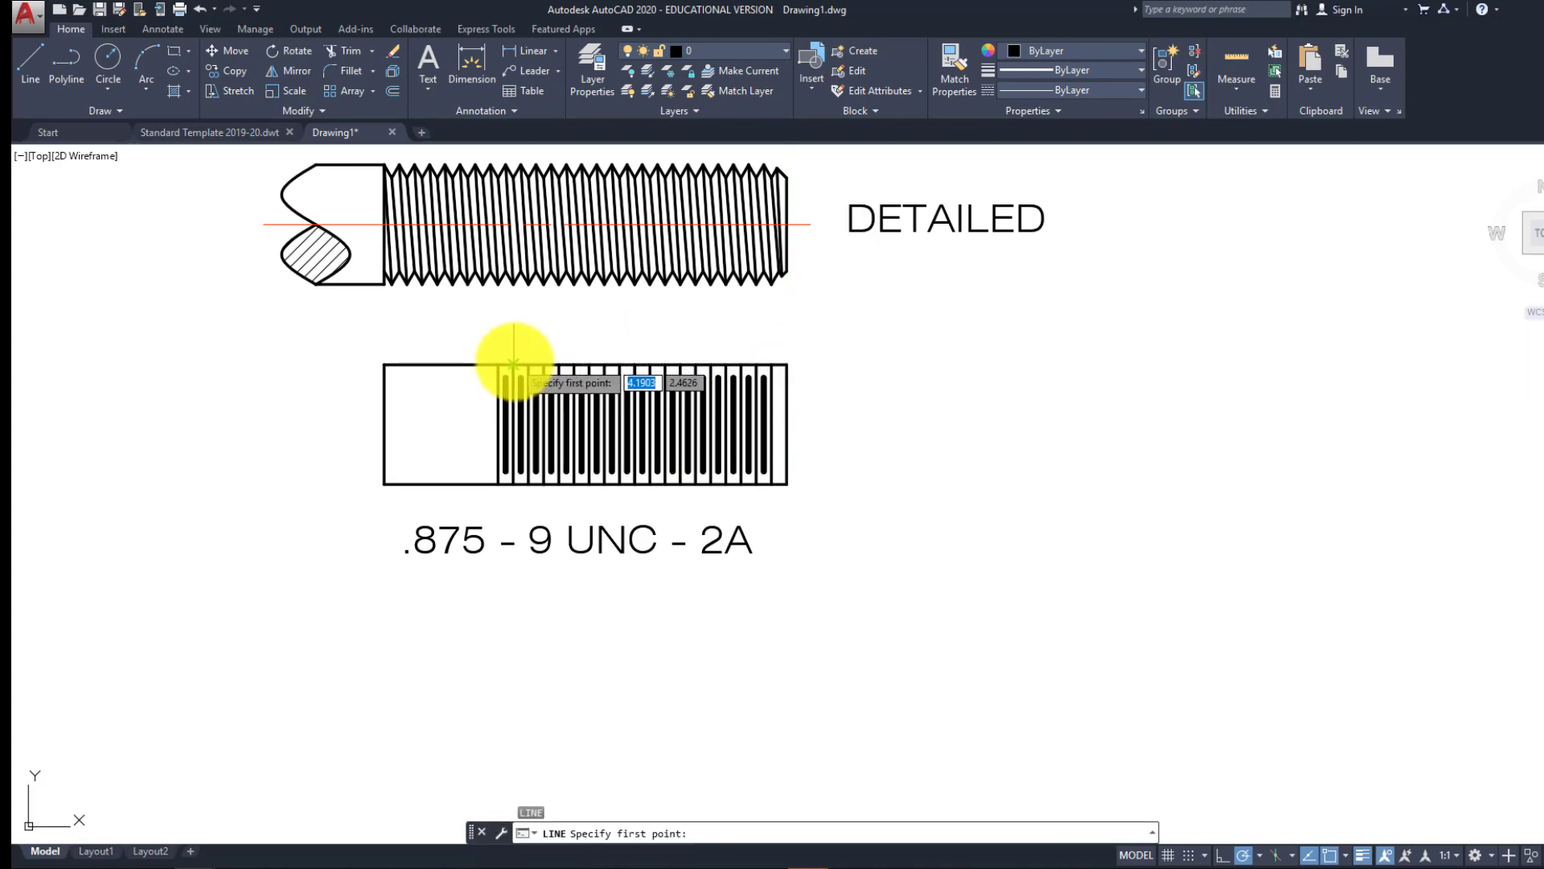
pyautogui.click(514, 364)
pyautogui.press('Return')
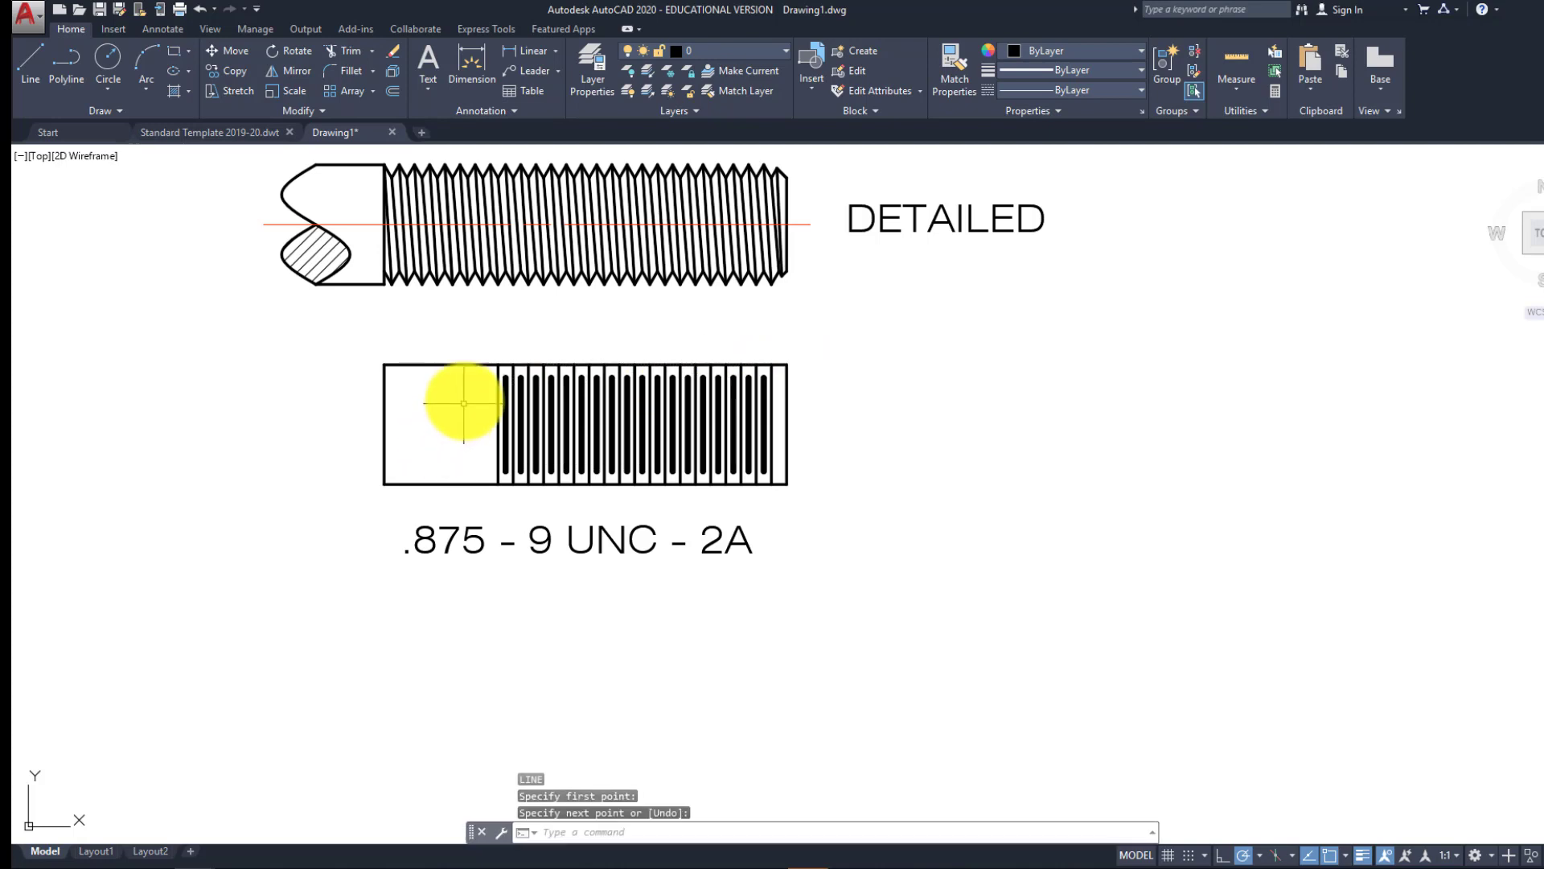
# Erase the thin pitch line farthest from the rectangle's end edge and the heavy line next to it
pyautogui.scroll(2, 474, 395)
pyautogui.click(527, 355)
pyautogui.click(499, 396)
pyautogui.press('Escape')
pyautogui.press('Escape')
pyautogui.press('Escape')
pyautogui.scroll(-3, 547, 426)
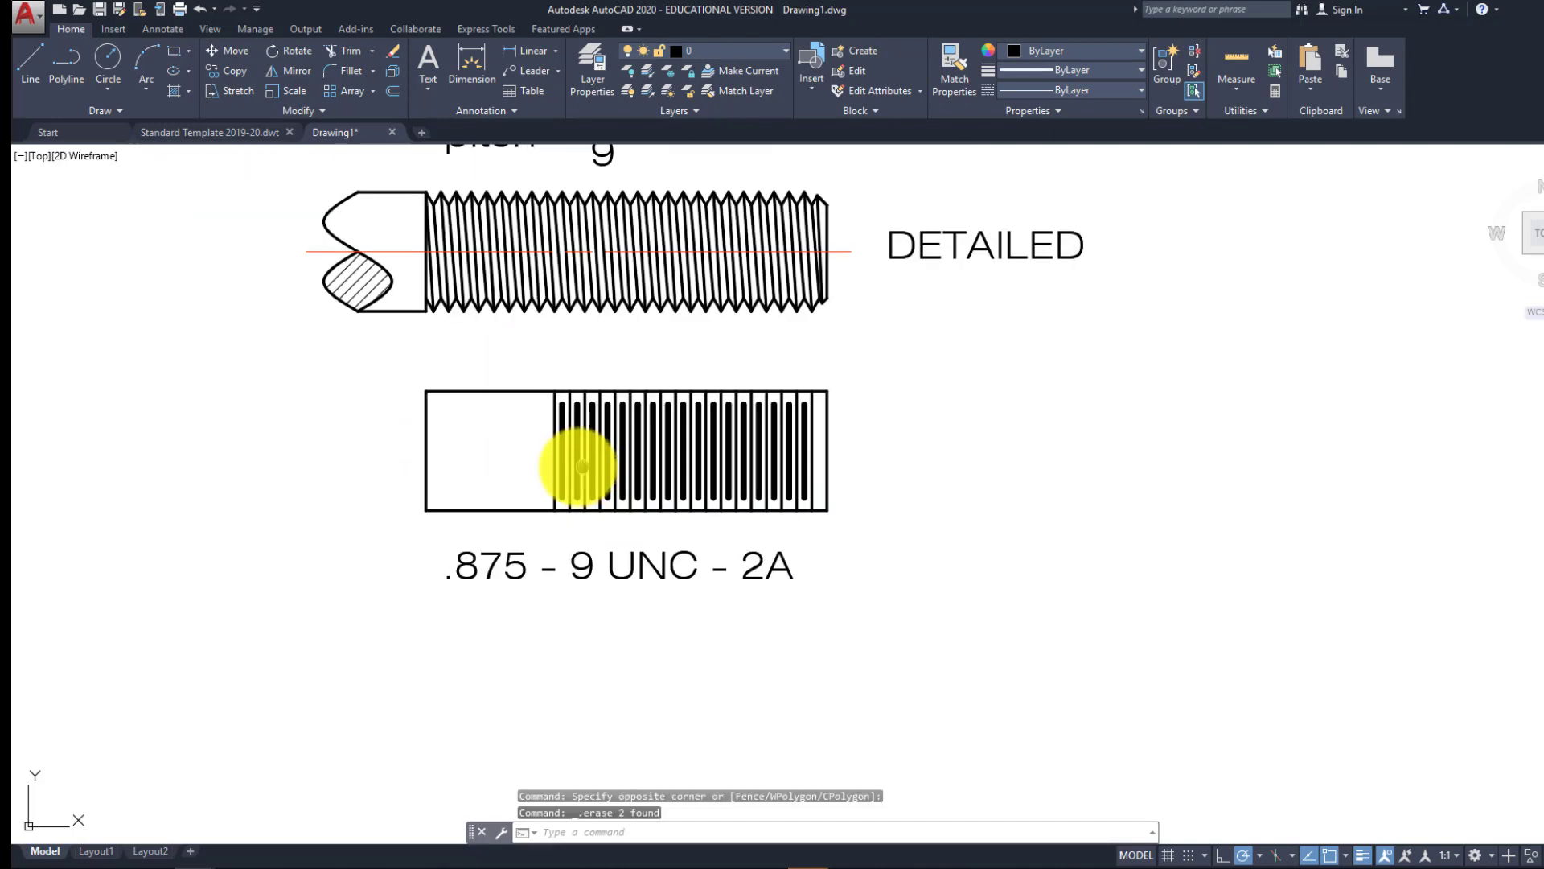
# Extend the label below the lower rectangle to read ".875 - 9 UNC - 2A x 2.00"
pyautogui.doubleClick(754, 561)
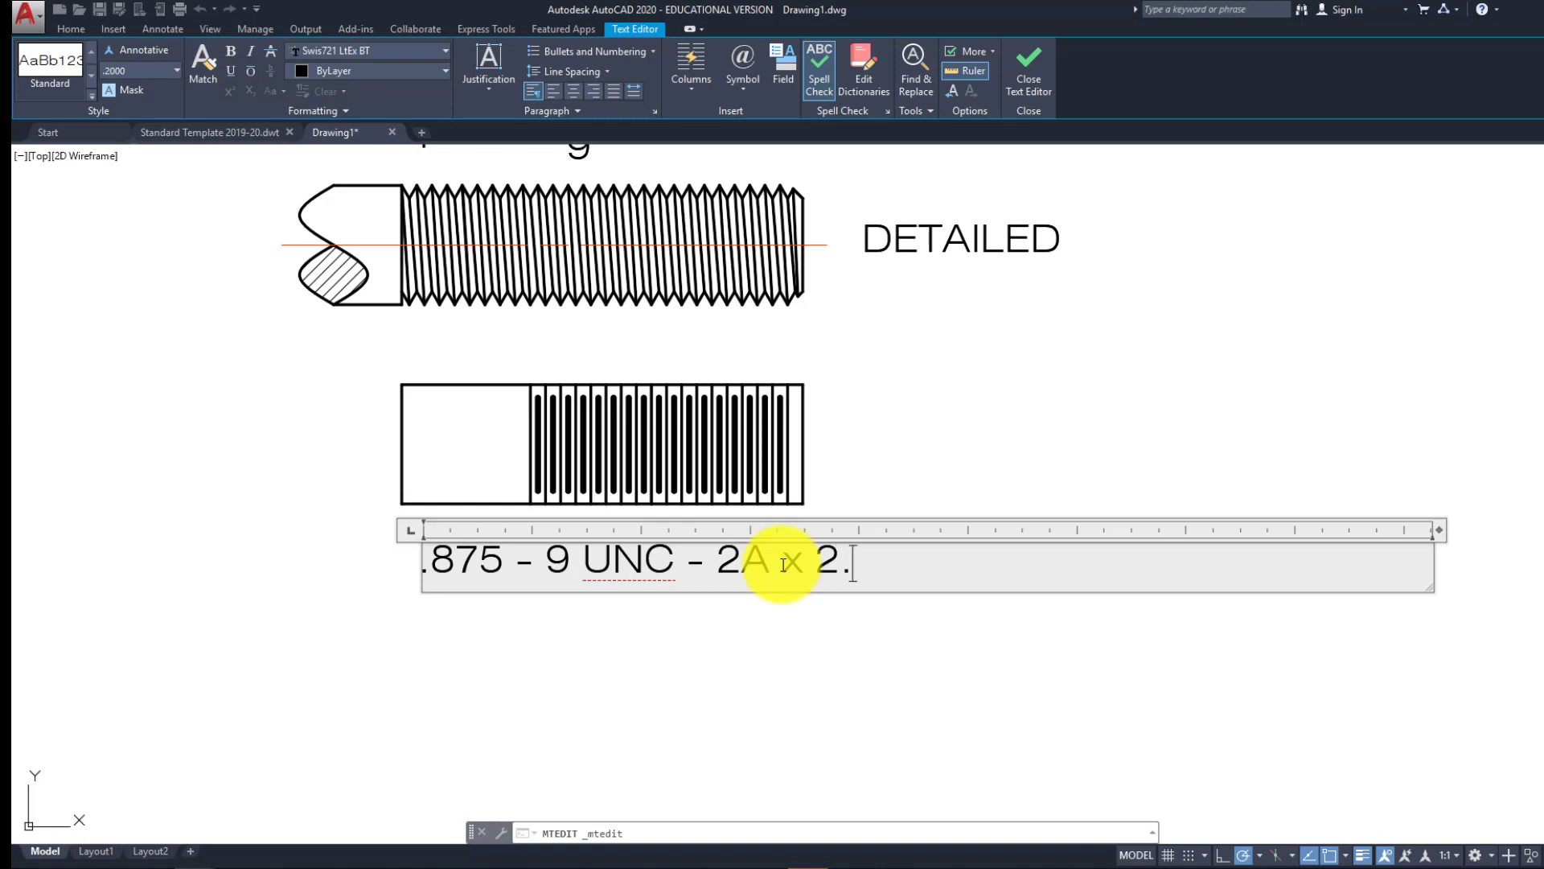
pyautogui.click(806, 646)
pyautogui.press('Escape')
pyautogui.press('Escape')
# Move the extended label slightly down and over so it sits centered beneath the lower rectangle
pyautogui.click(825, 606)
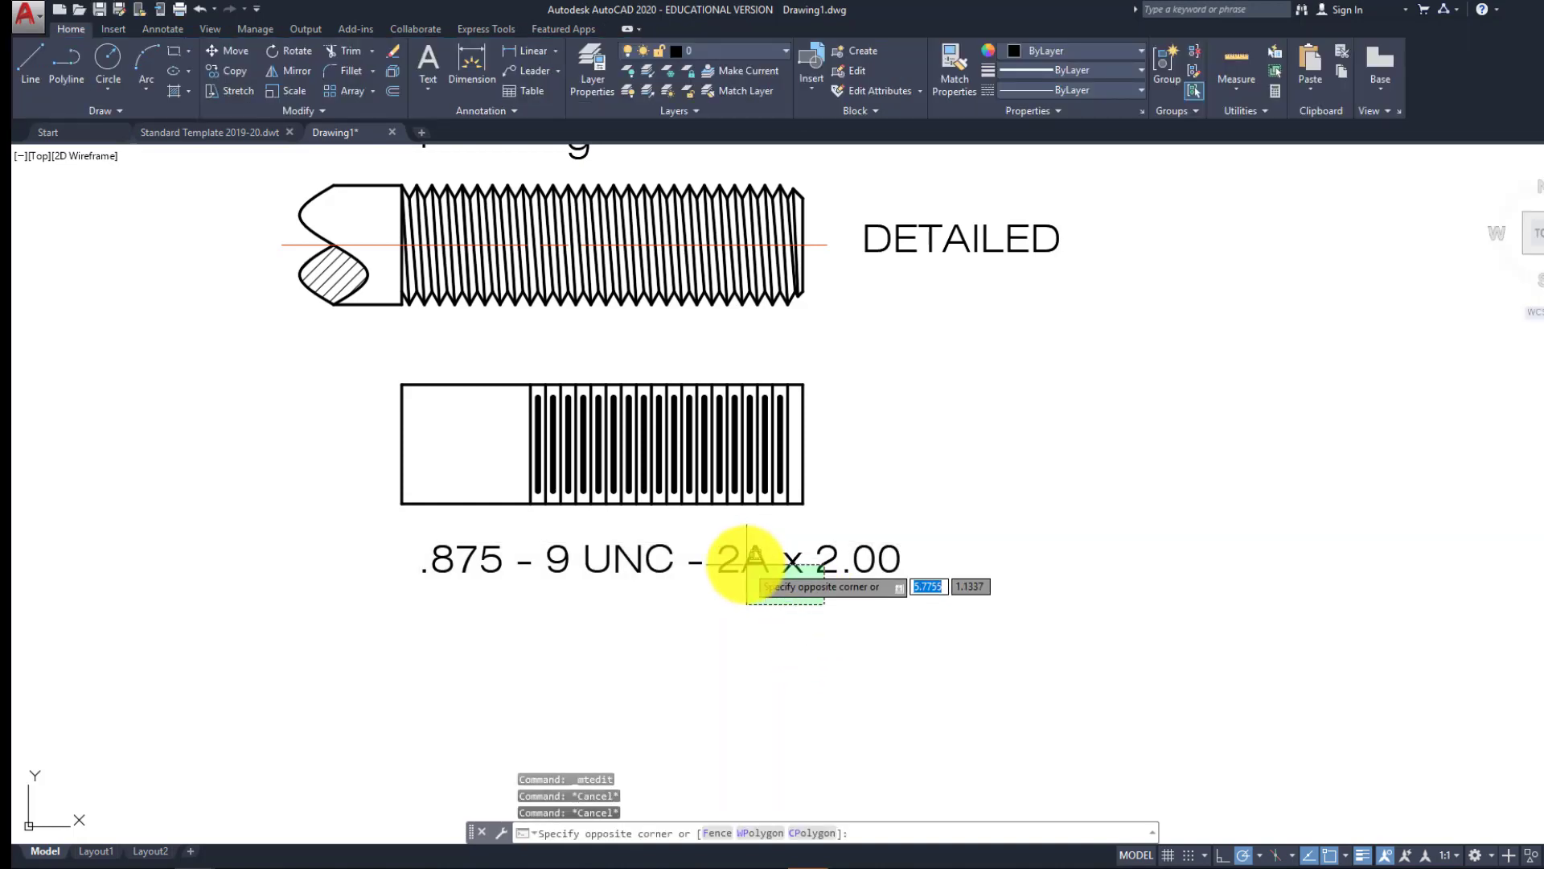
pyautogui.click(742, 561)
pyautogui.press('Return')
pyautogui.click(762, 569)
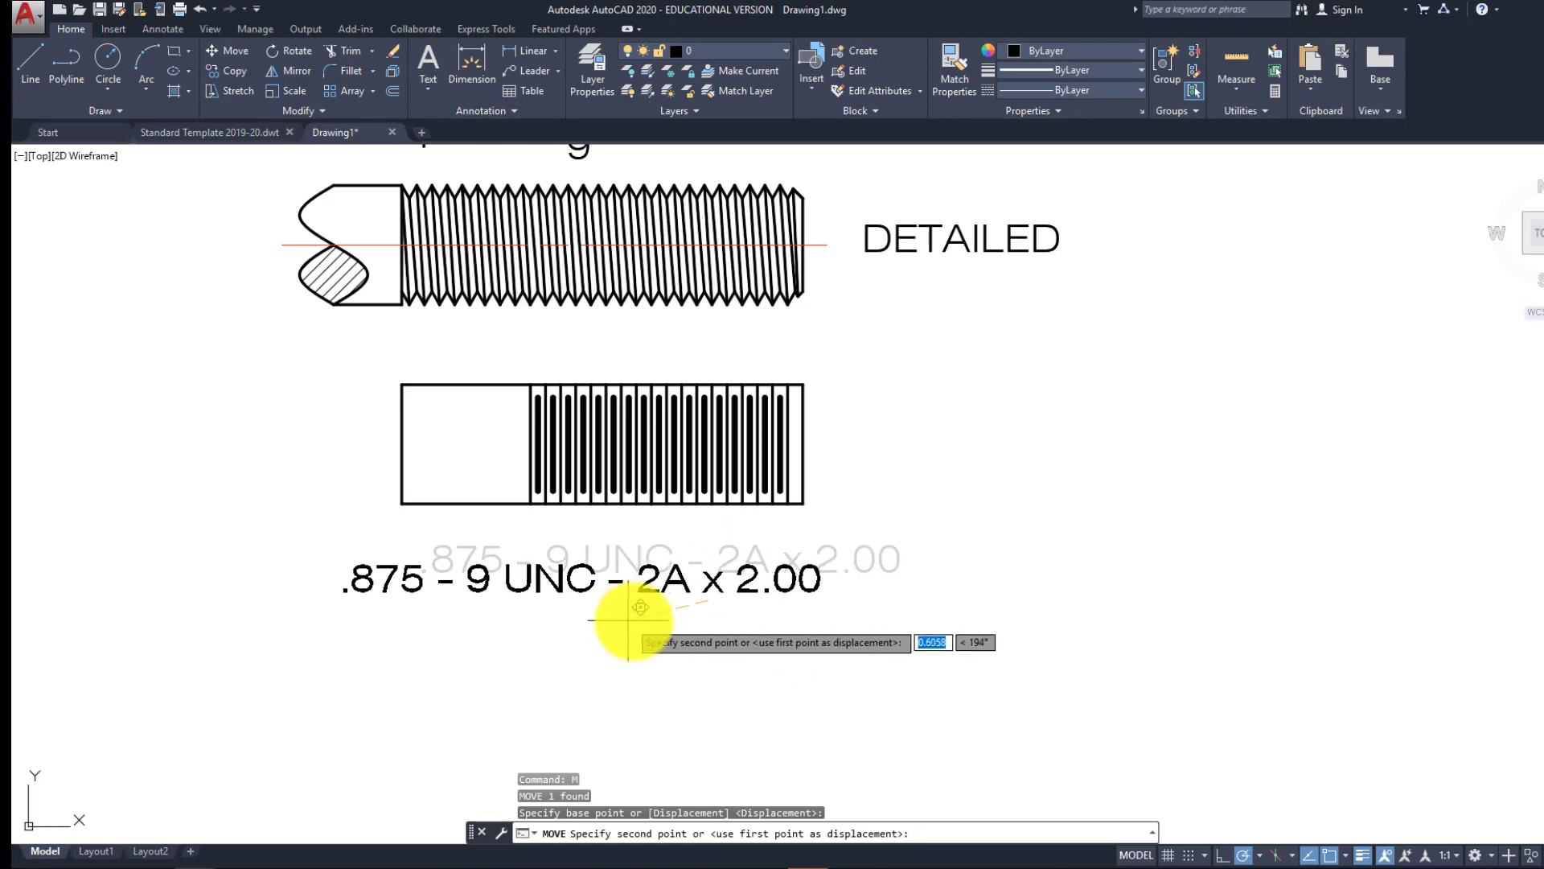
pyautogui.click(698, 594)
pyautogui.scroll(-2, 751, 510)
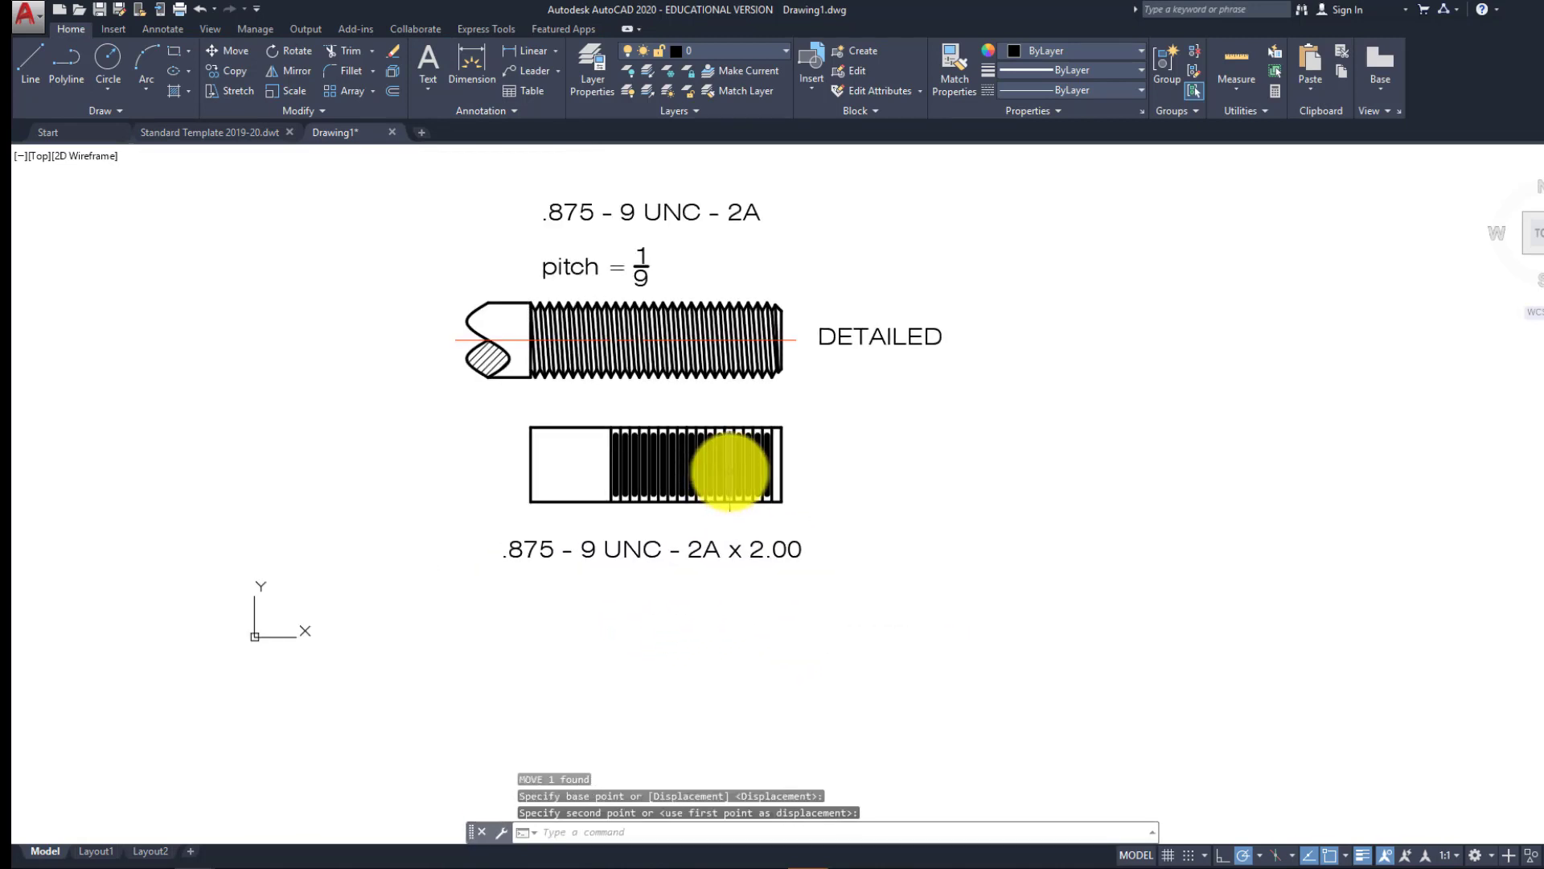
pyautogui.scroll(2, 793, 510)
pyautogui.press('Escape')
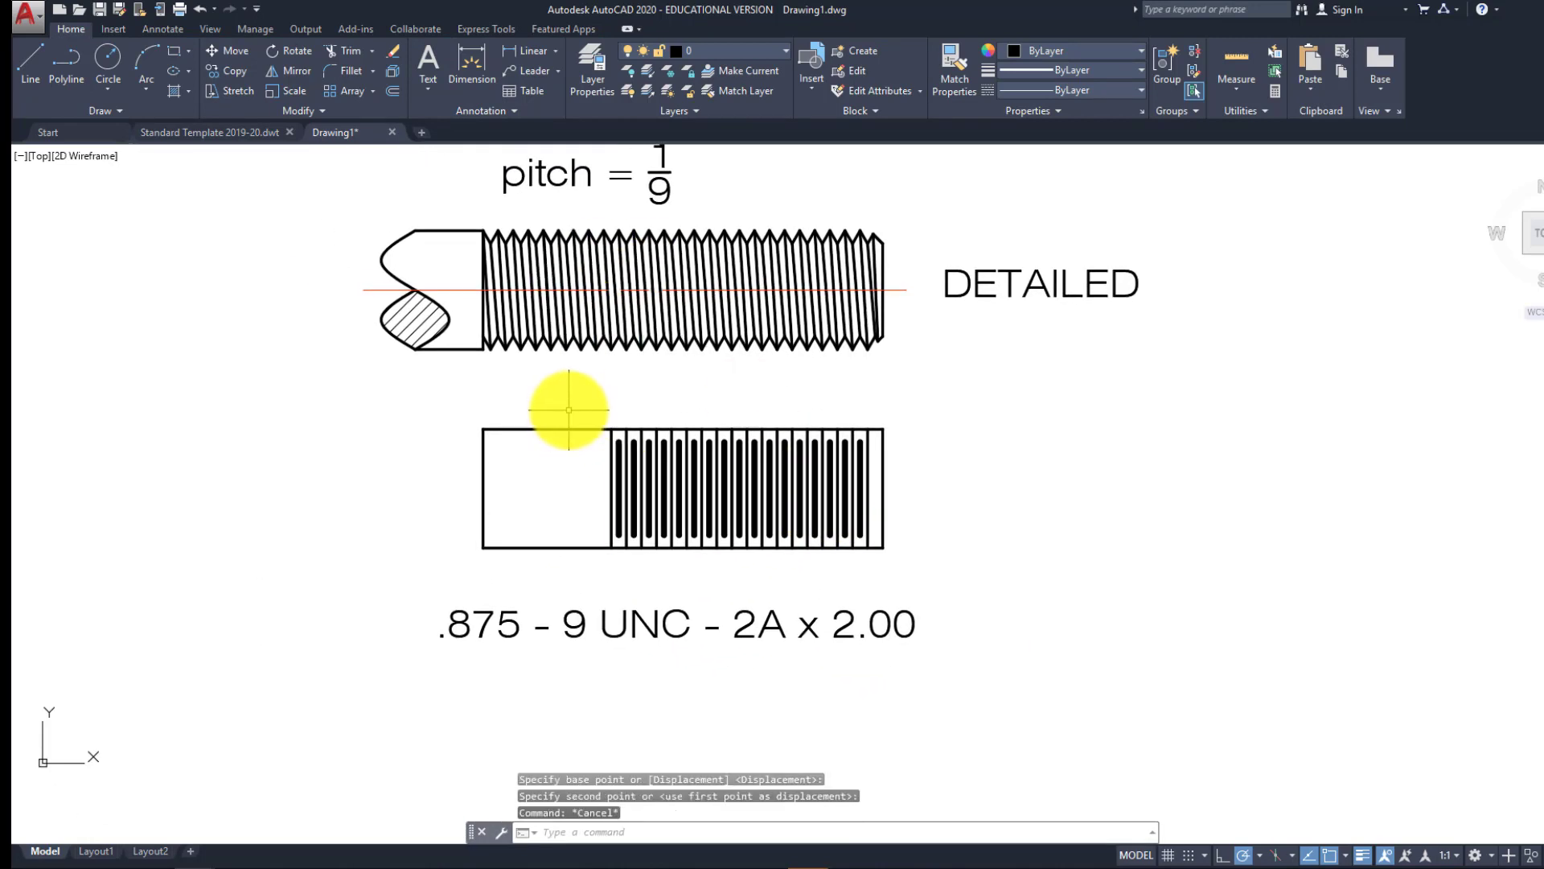
# Draw a horizontal line from the last heavy line's upper end to the rectangle's end edge, continuing diagonally to the last thin line's upper end
pyautogui.moveTo(638, 431); pyautogui.dragTo(626, 423, button='middle')
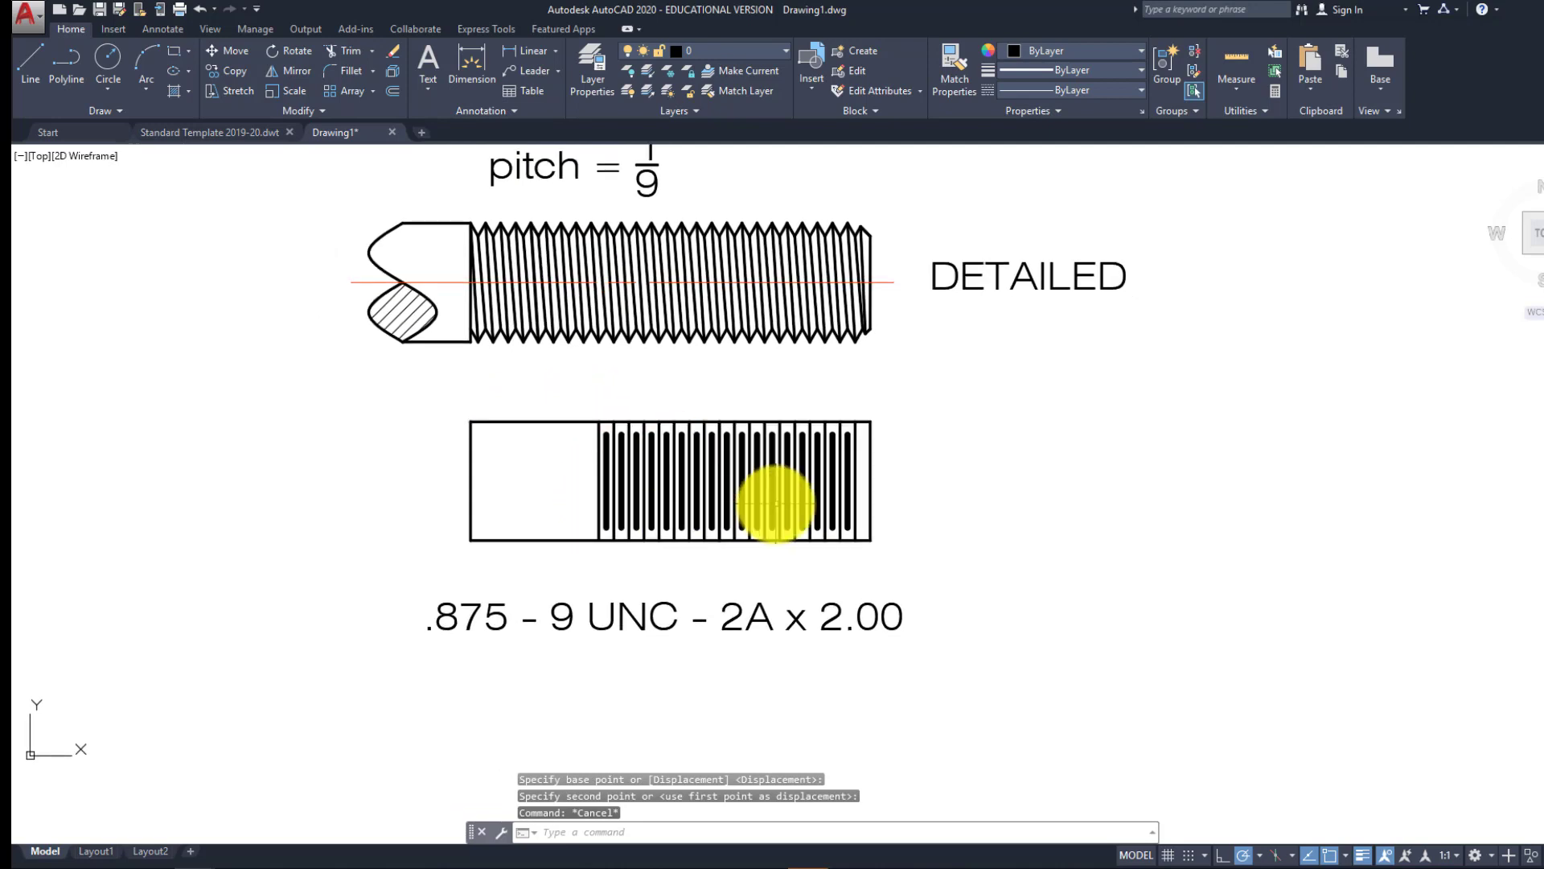
pyautogui.press('Escape')
pyautogui.press('Escape')
pyautogui.scroll(6, 861, 448)
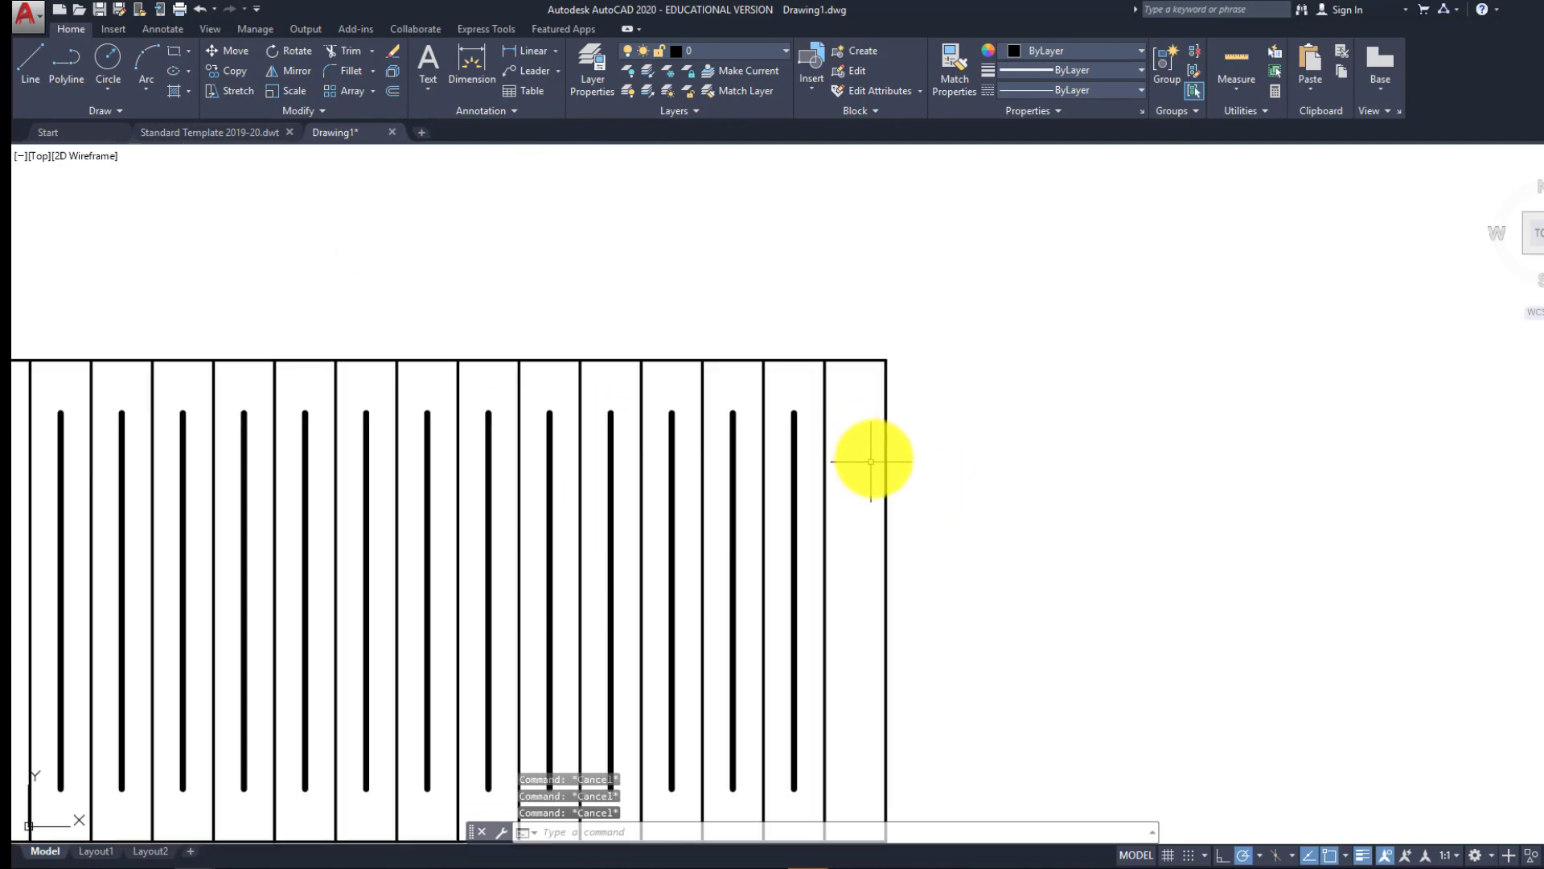
pyautogui.moveTo(872, 456); pyautogui.dragTo(805, 422, button='middle')
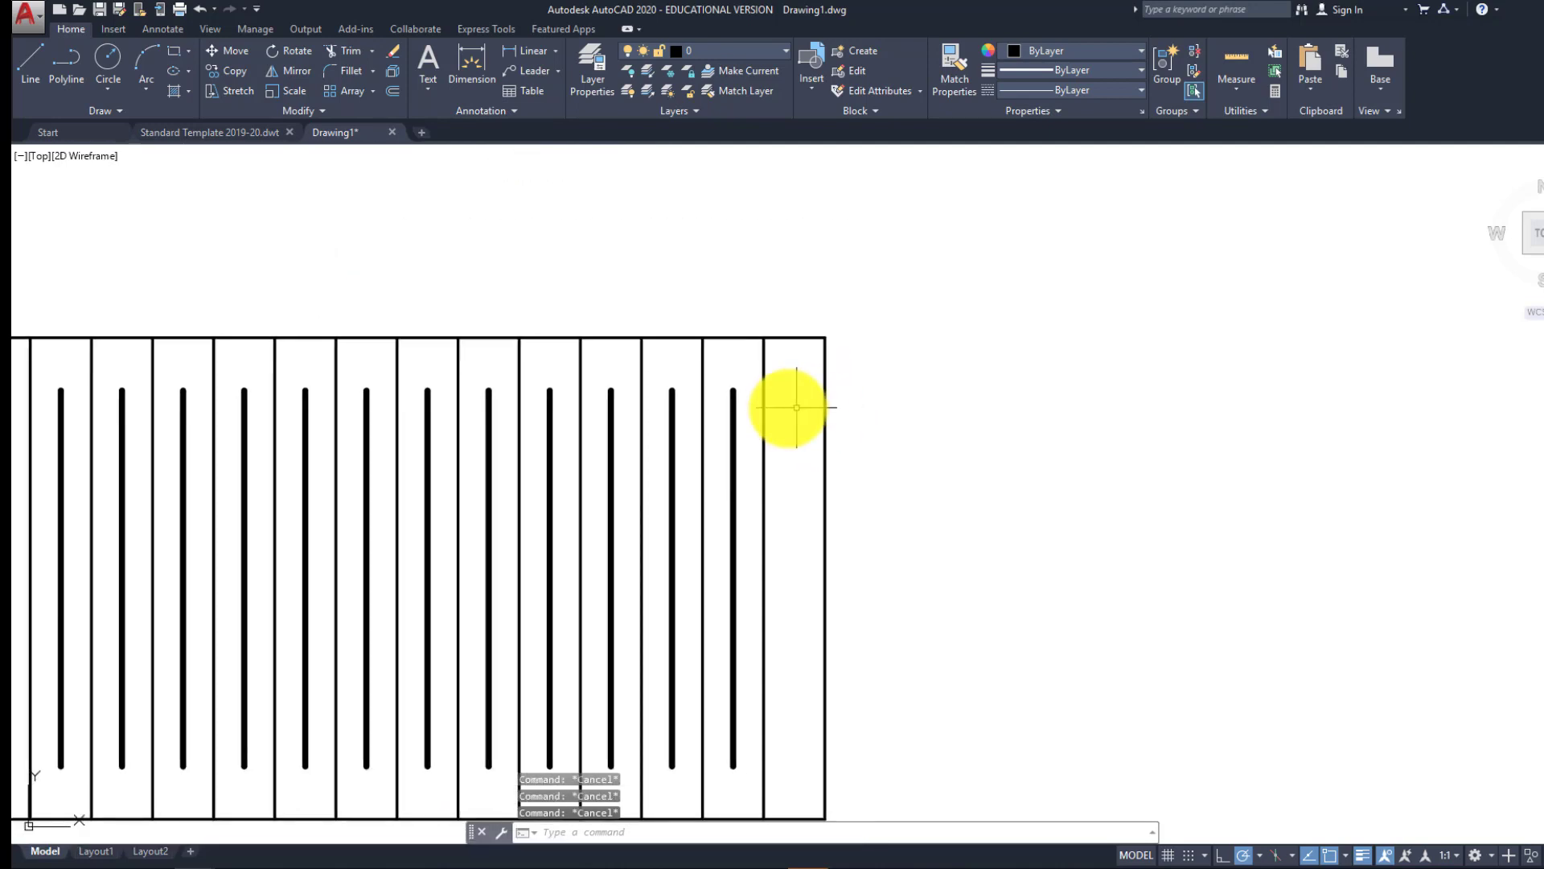
pyautogui.write('l')
pyautogui.press('Return')
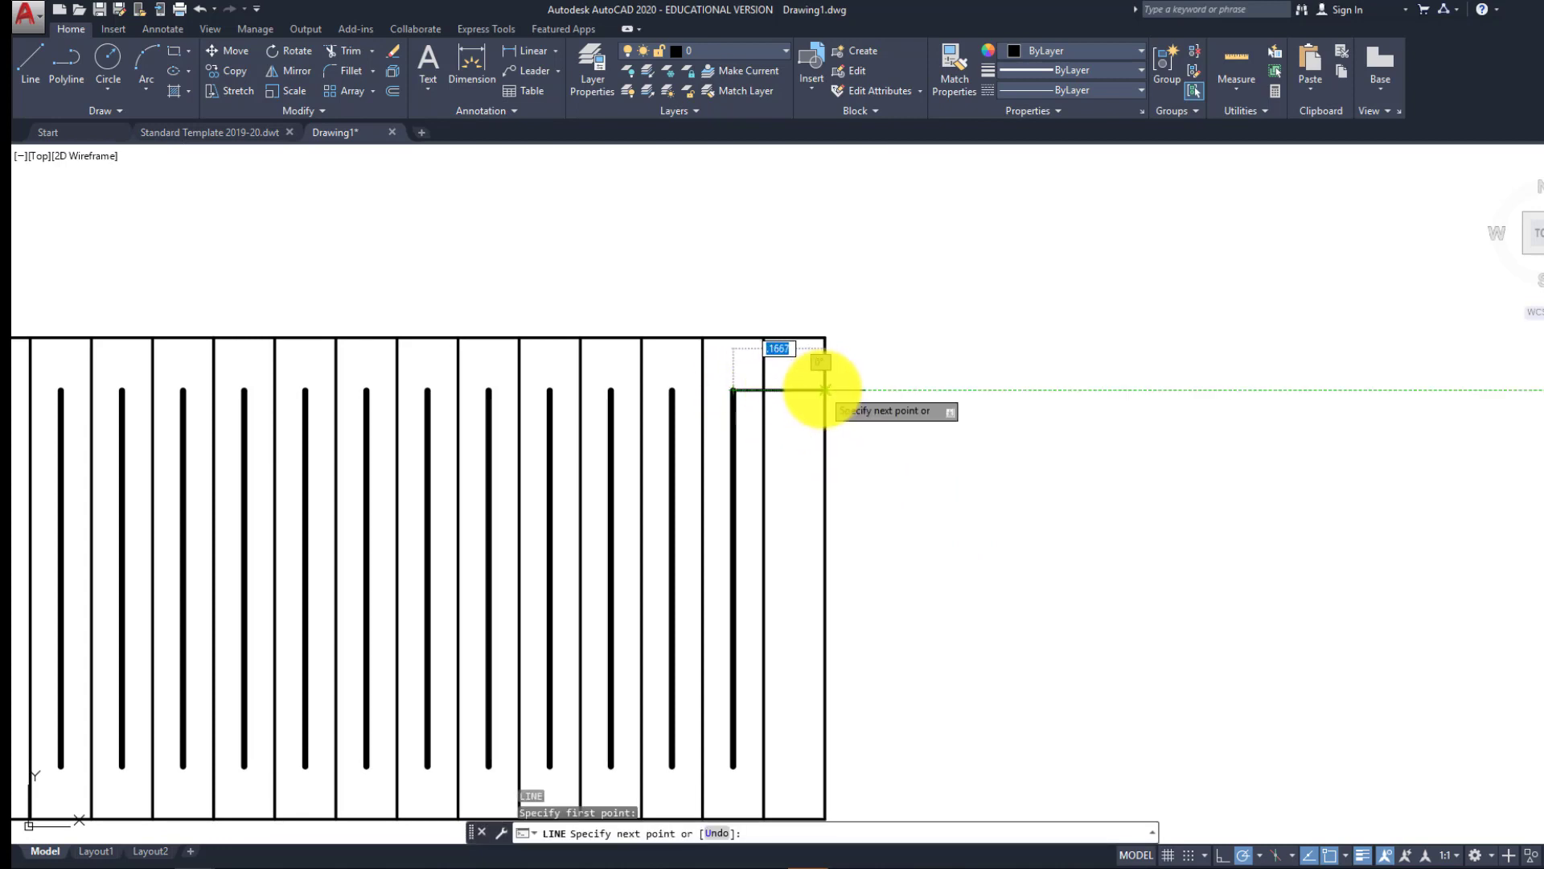
pyautogui.click(824, 390)
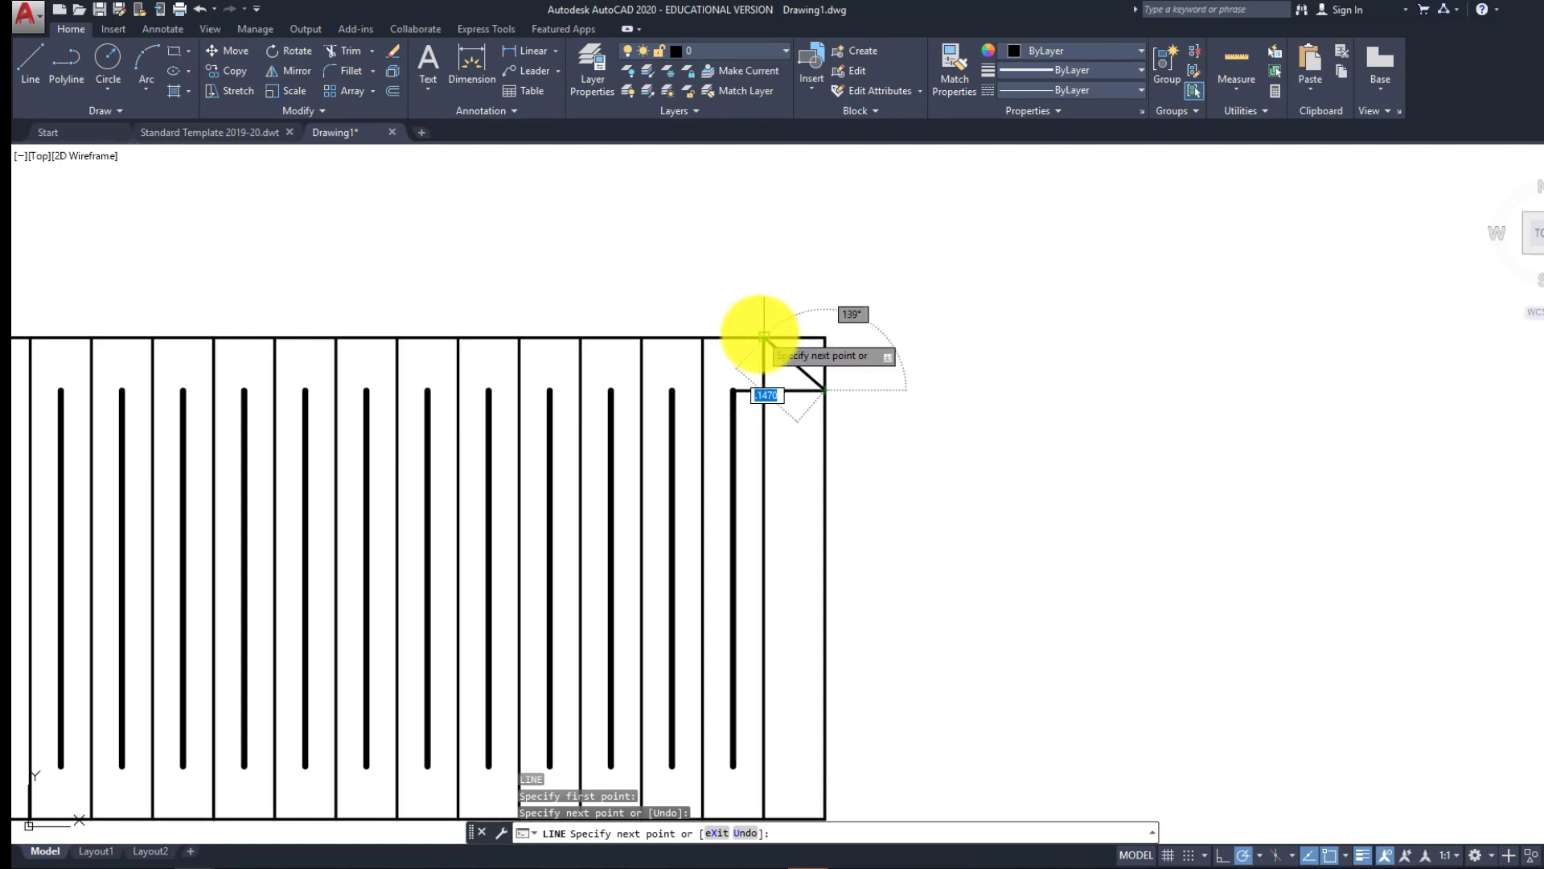
pyautogui.click(764, 337)
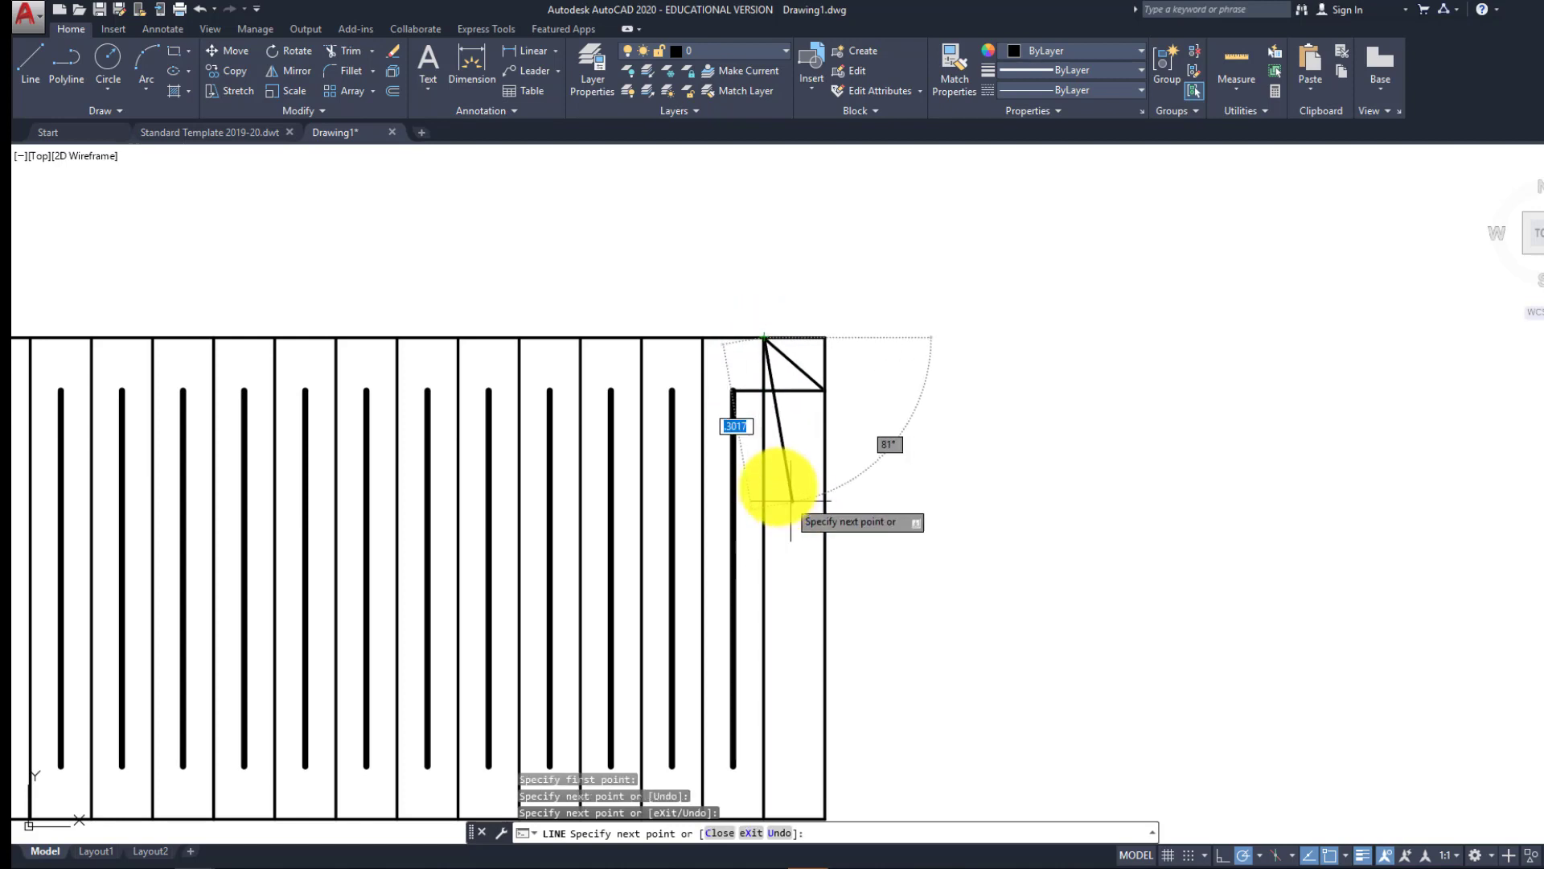
pyautogui.moveTo(784, 791); pyautogui.dragTo(758, 733, button='middle')
pyautogui.press('Return')
# Draw a horizontal line from the last heavy line's lower end to the end edge, continuing diagonally to the last thin line's lower end
pyautogui.press('Return')
pyautogui.click(707, 708)
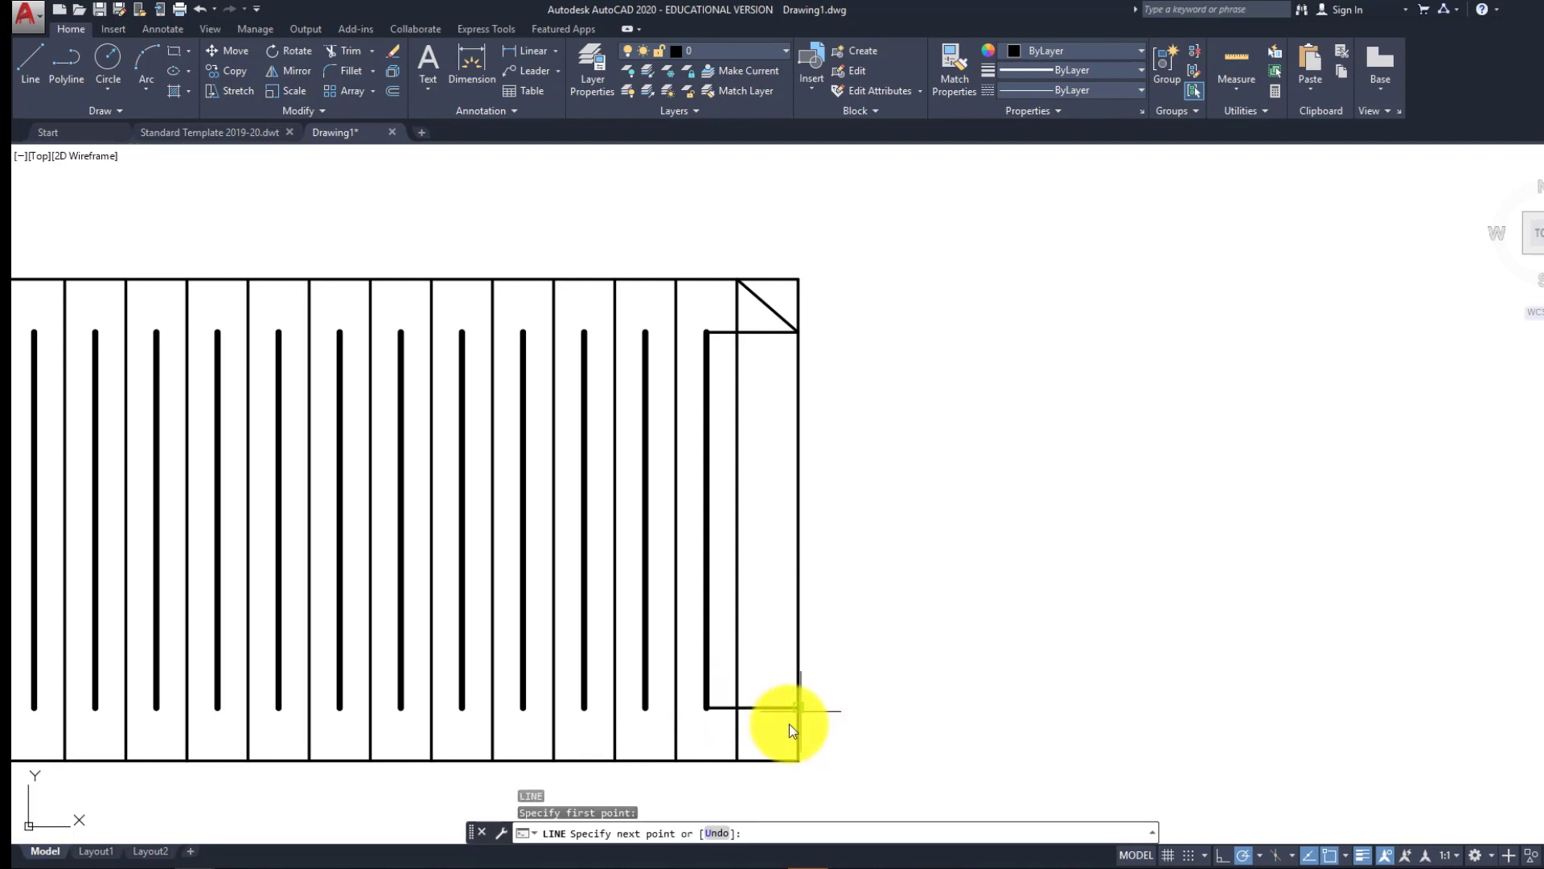
pyautogui.click(798, 707)
pyautogui.click(736, 758)
pyautogui.press('Return')
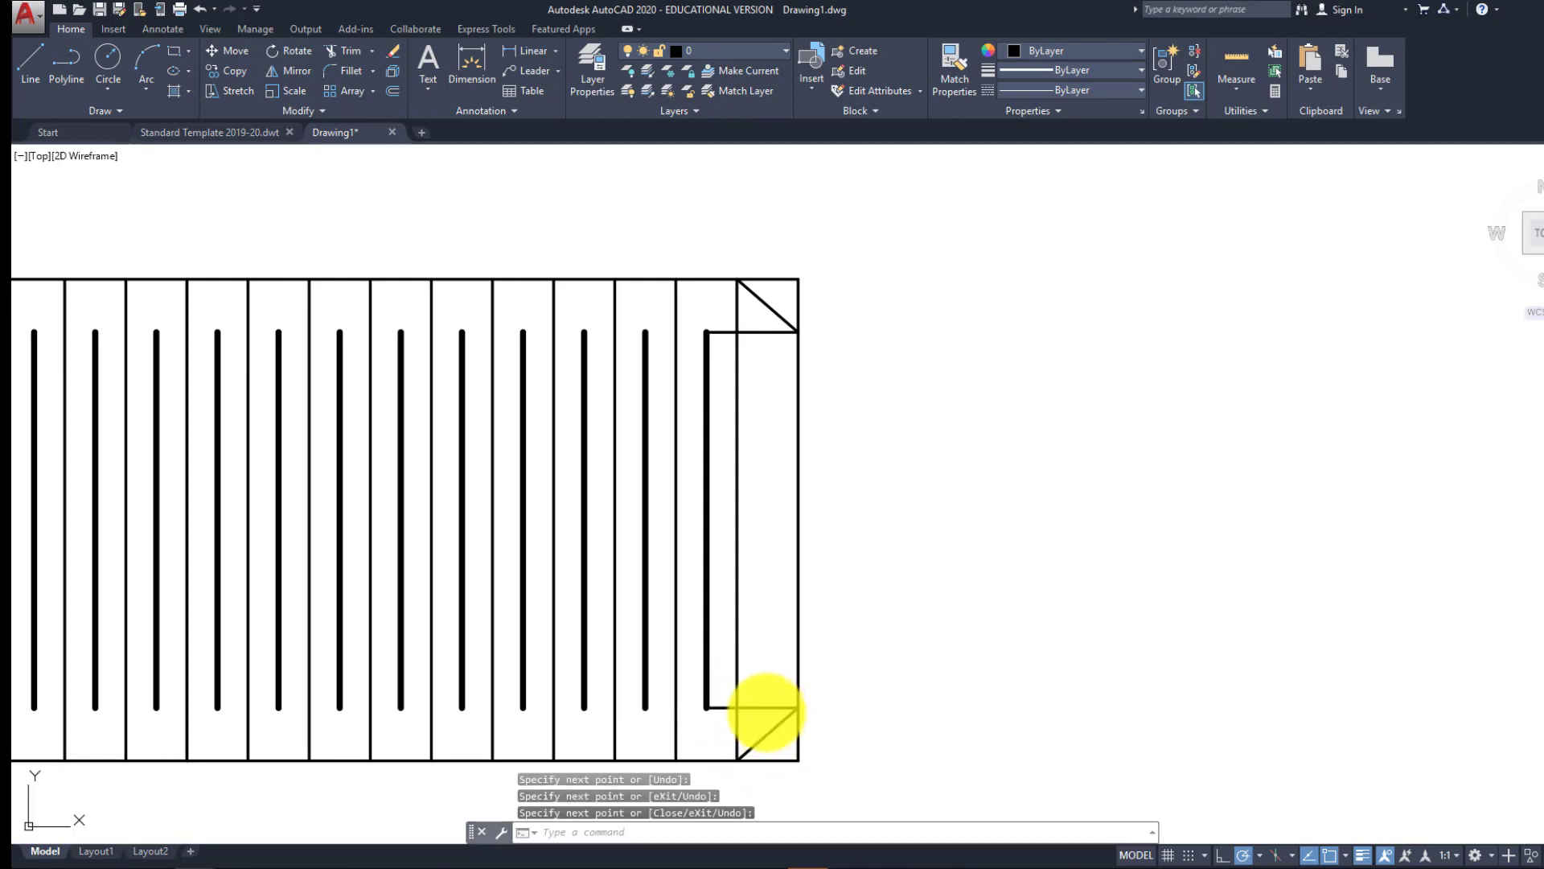
# Erase the two horizontal construction lines between the last heavy line and the rectangle's end edge, keeping the diagonals
pyautogui.press('Delete')
pyautogui.click(781, 345)
pyautogui.click(762, 324)
pyautogui.press('Delete')
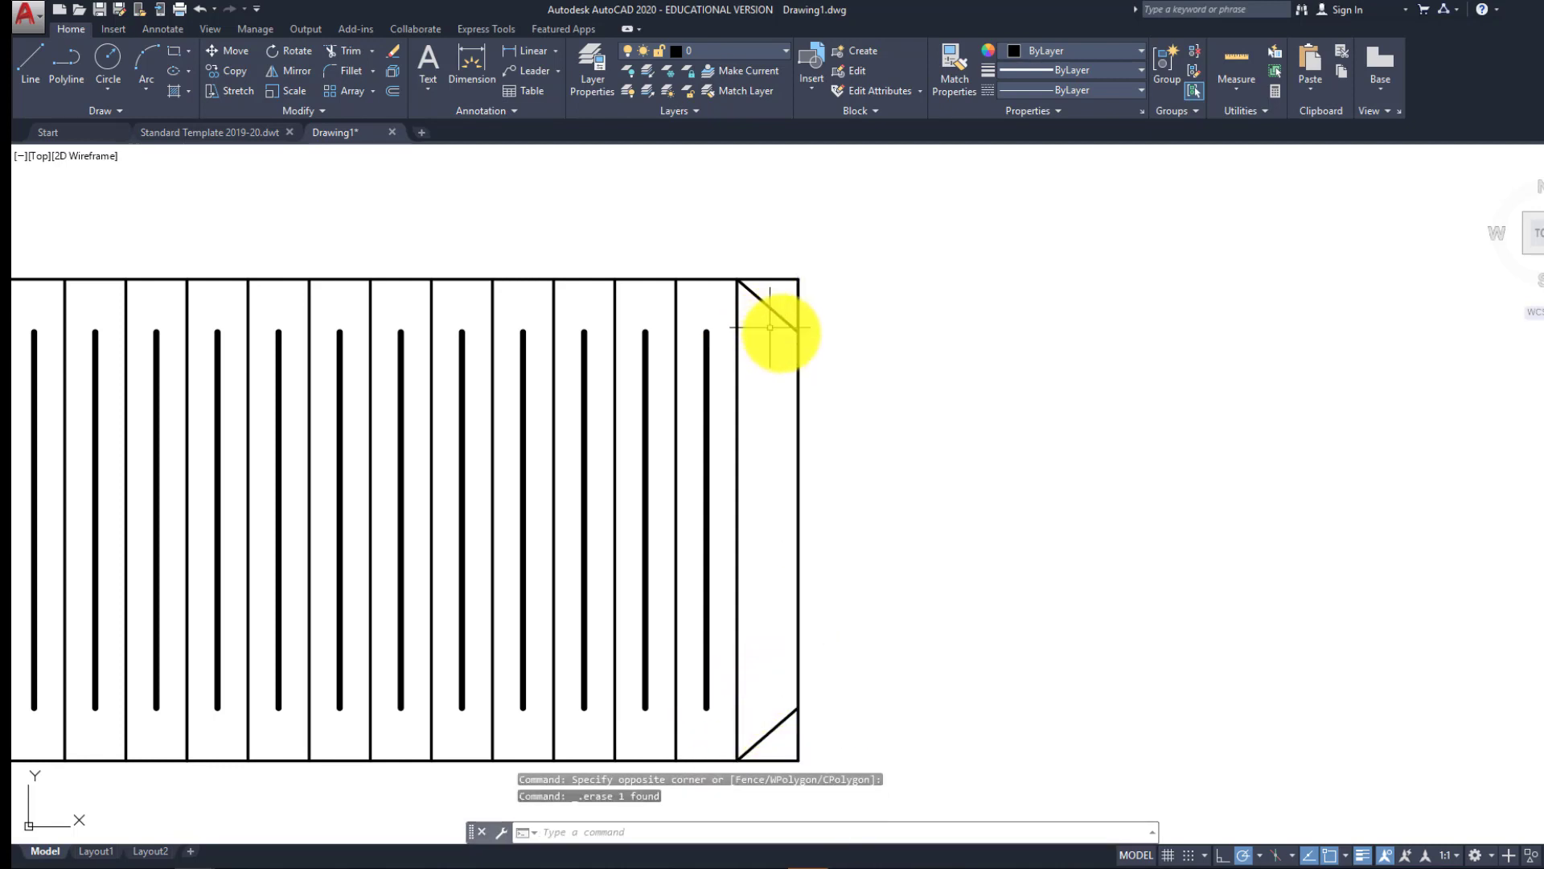
# Trim the rectangle's upper end corner outside the diagonal chamfer line
pyautogui.press('Return')
pyautogui.press('Return')
pyautogui.click(820, 299)
pyautogui.click(782, 271)
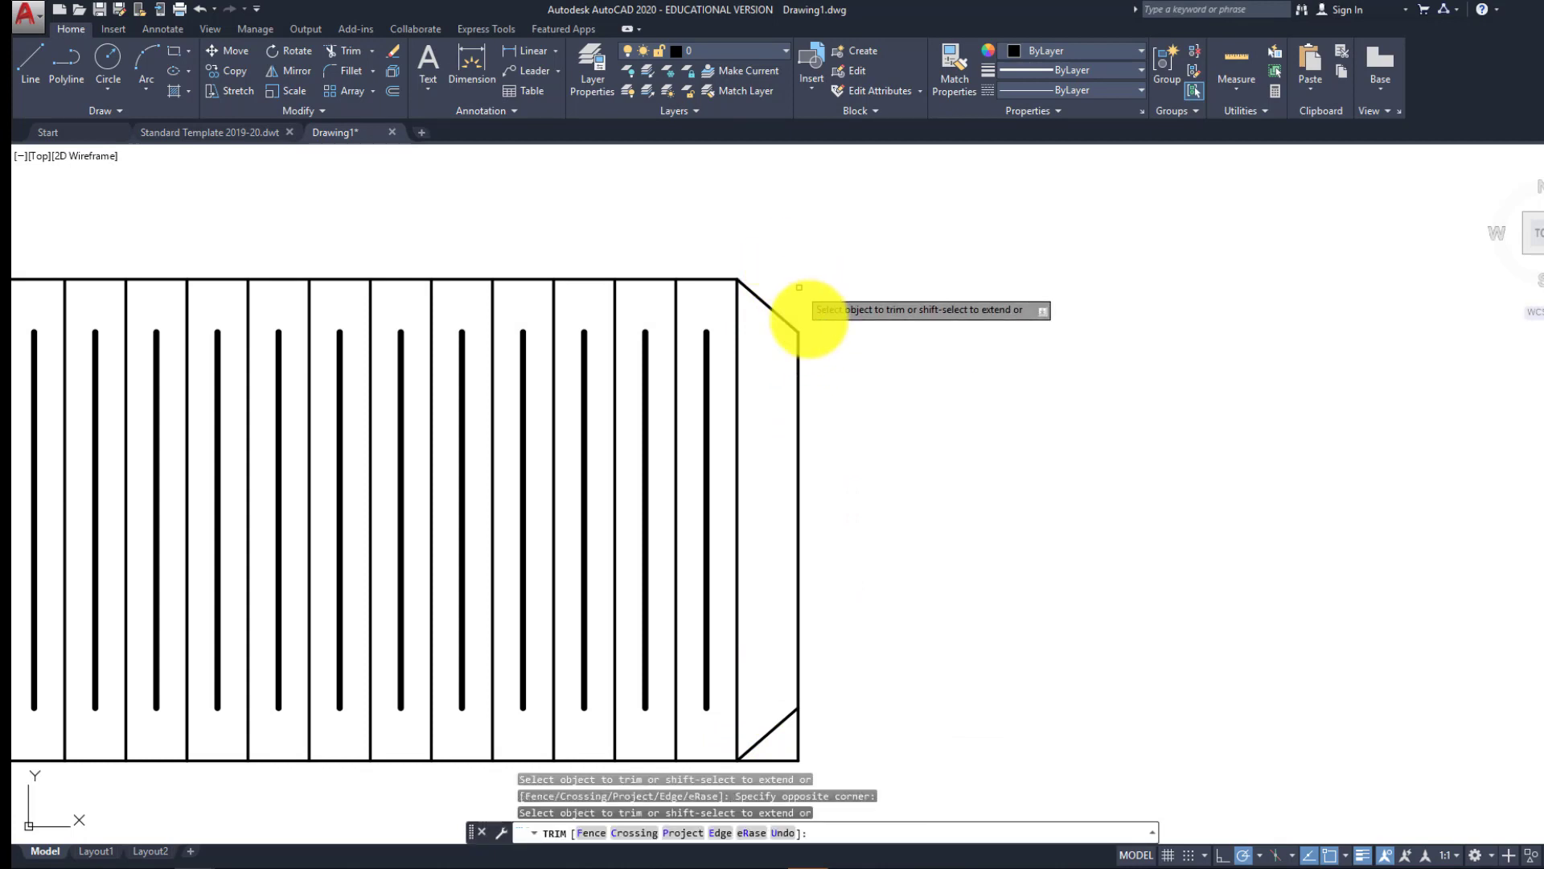
# Trim the lower corner edges that extend beyond the diagonal chamfer line at the threaded end
pyautogui.moveTo(827, 606); pyautogui.dragTo(830, 554, button='middle')
pyautogui.click(822, 700)
pyautogui.click(771, 709)
pyautogui.press('Return')
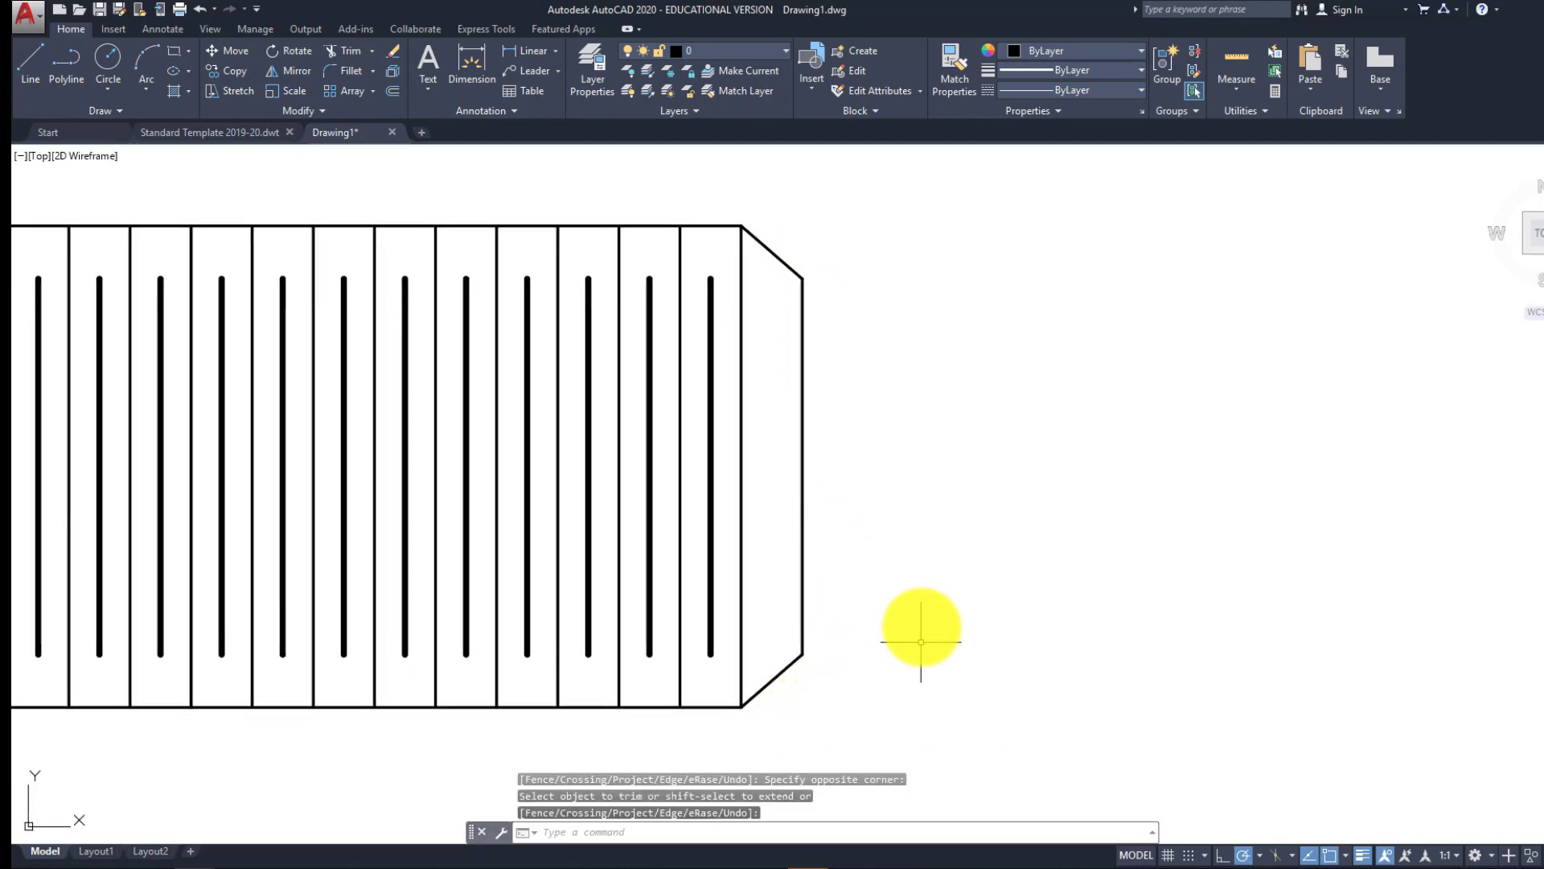
# Undo the trims, erasures and diagonal chamfer lines at the threaded end of the lower bolt
pyautogui.hotkey('ctrl', 'z')
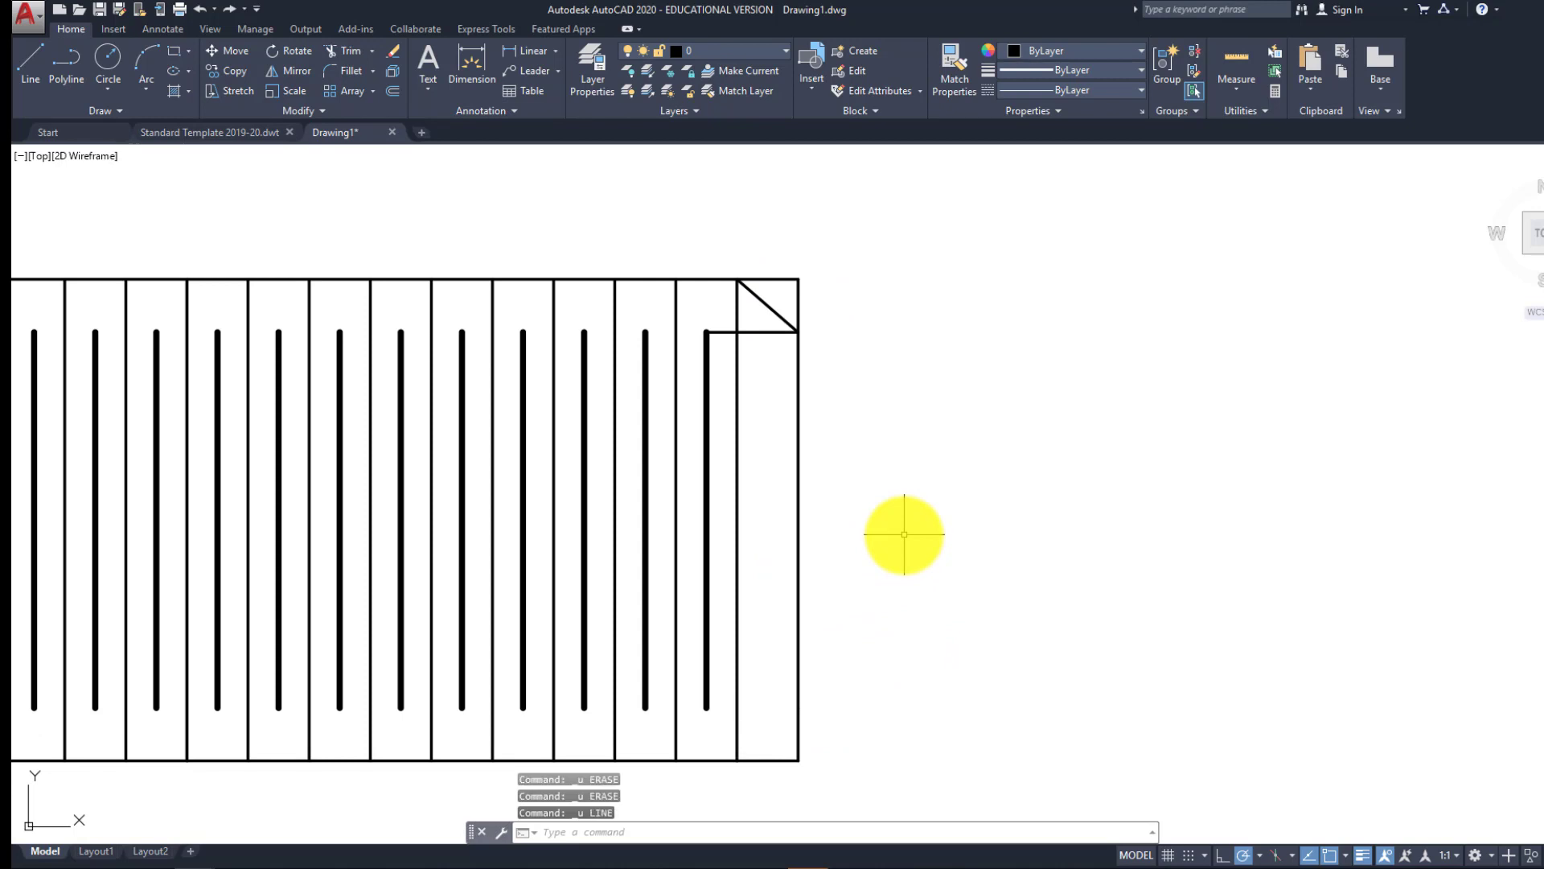
pyautogui.hotkey('ctrl', 'z')
pyautogui.hotkey('ctrl', 'z')
pyautogui.hotkey('ctrl', 'z')
pyautogui.press('Escape')
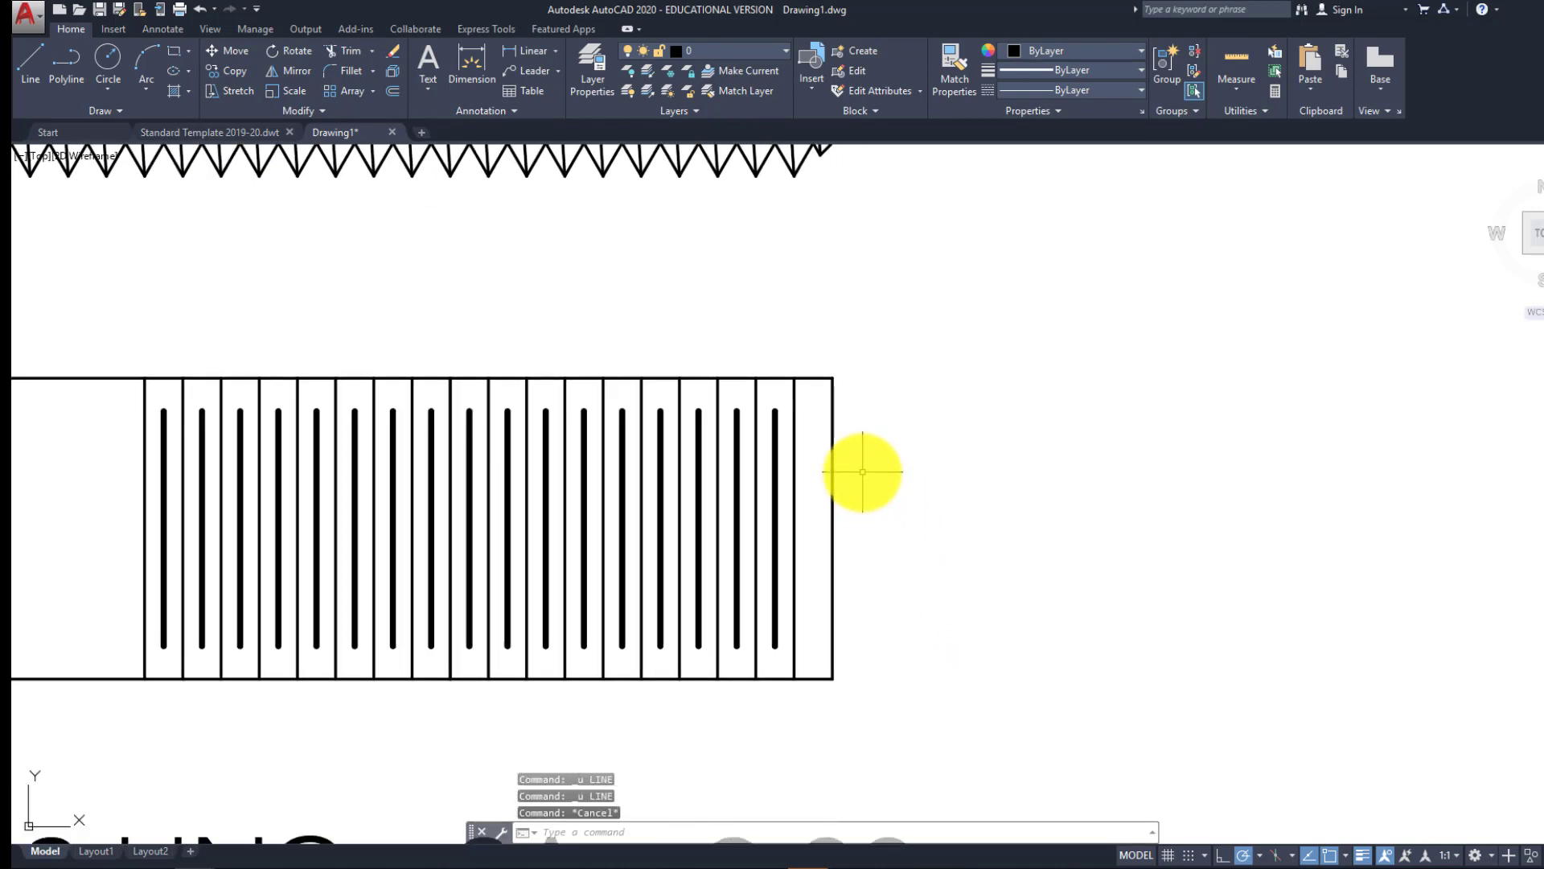
# Change the polar tracking angle and draw a line at about 45° from the last thread line's upper end past the end edge
pyautogui.write('l')
pyautogui.press('Return')
pyautogui.click(796, 378)
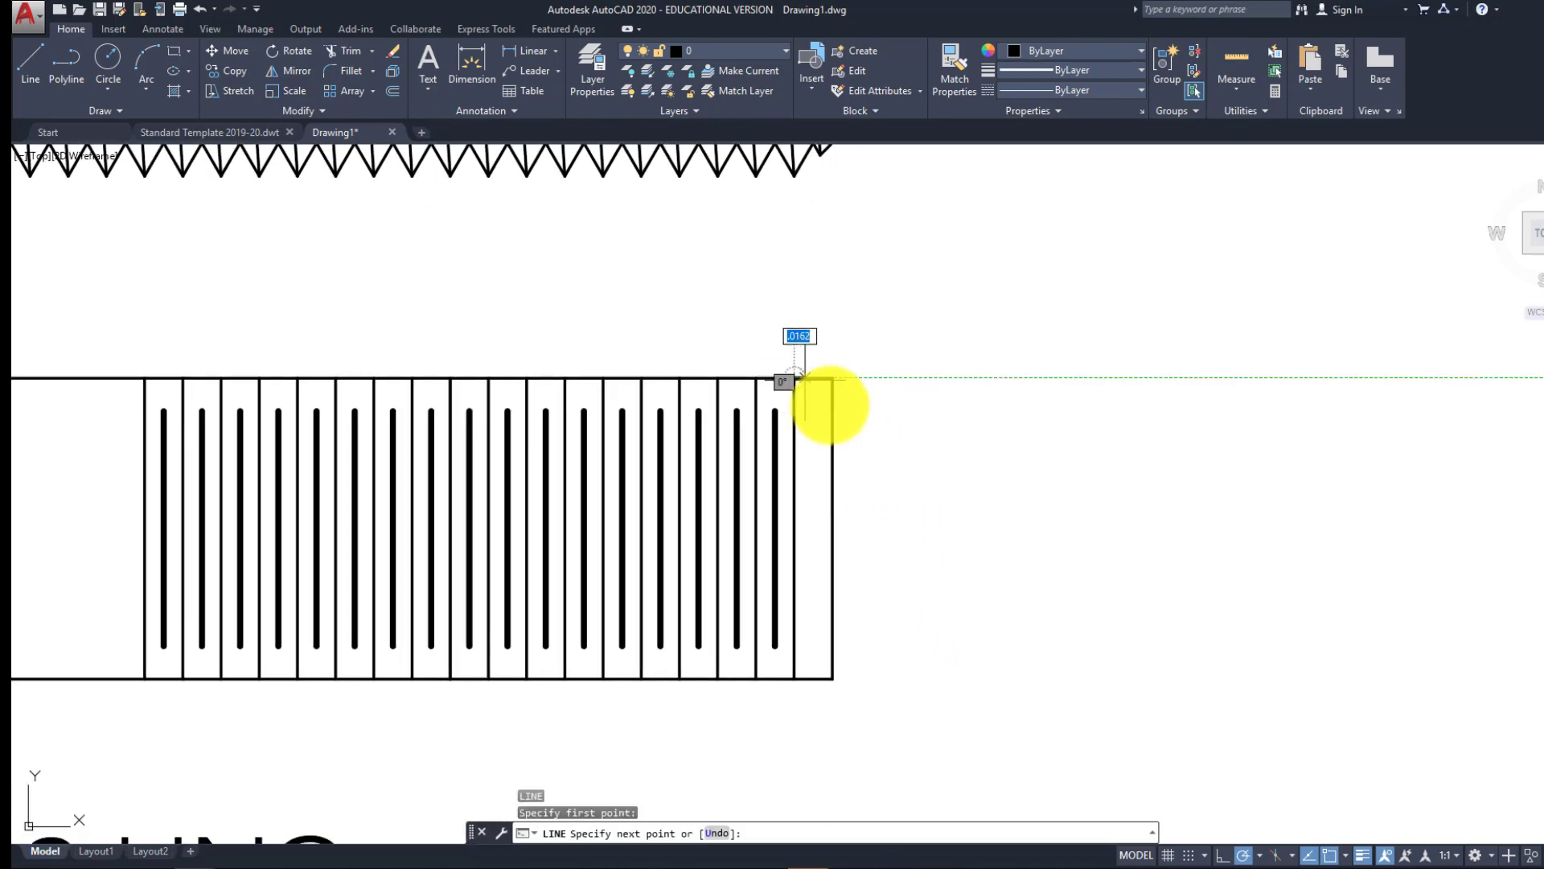
pyautogui.click(1260, 855)
pyautogui.click(1266, 680)
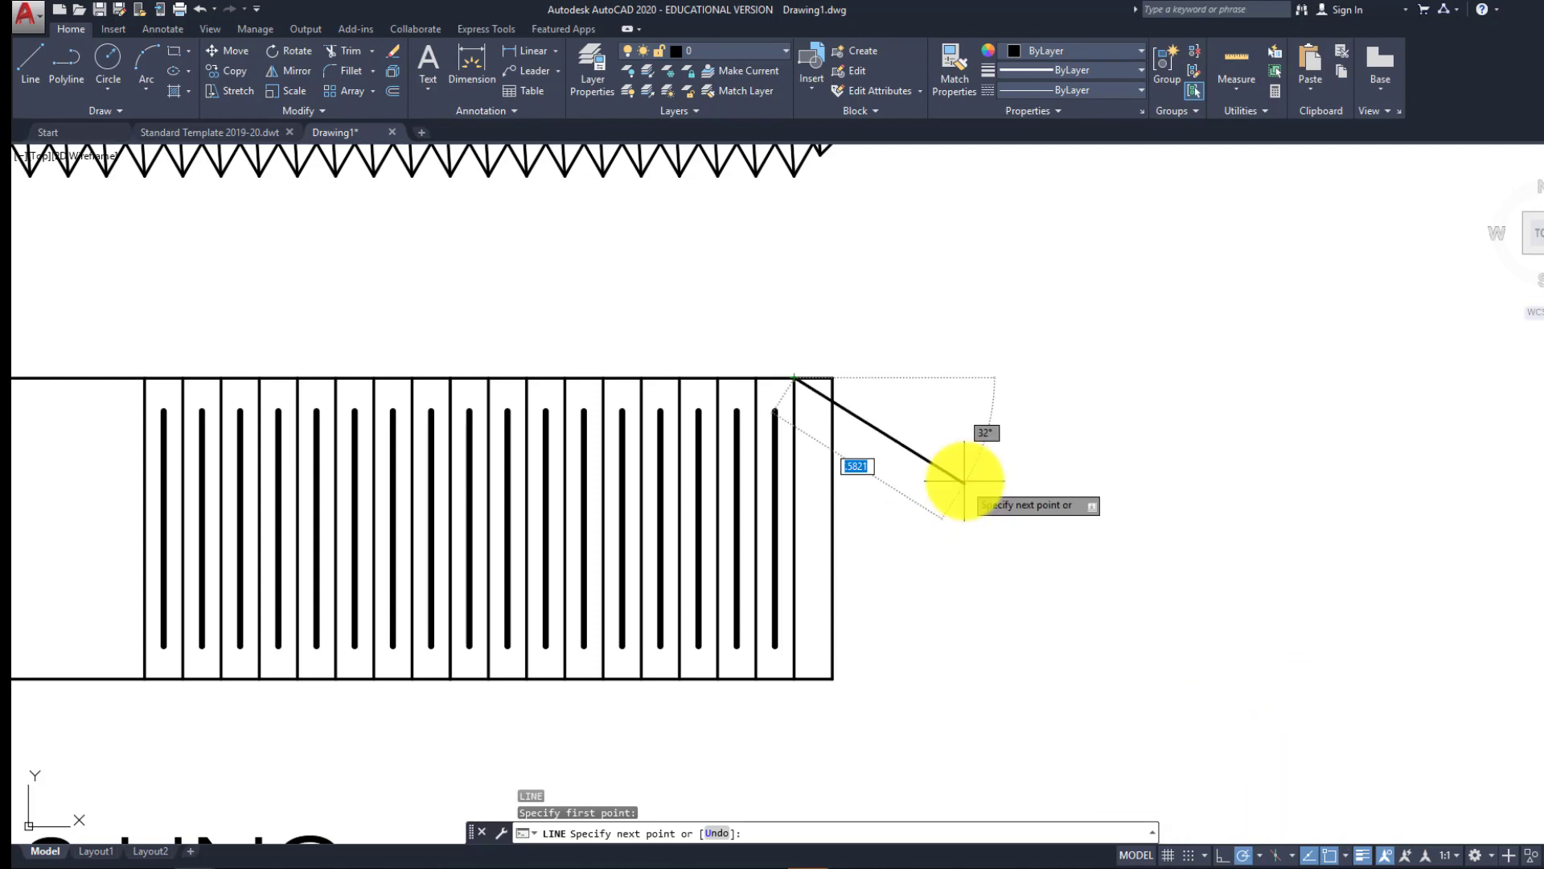
pyautogui.click(877, 458)
pyautogui.press('Return')
# Draw a mirrored diagonal line at about 45° from the last thread line's lower end up past the end edge
pyautogui.press('Return')
pyautogui.click(794, 680)
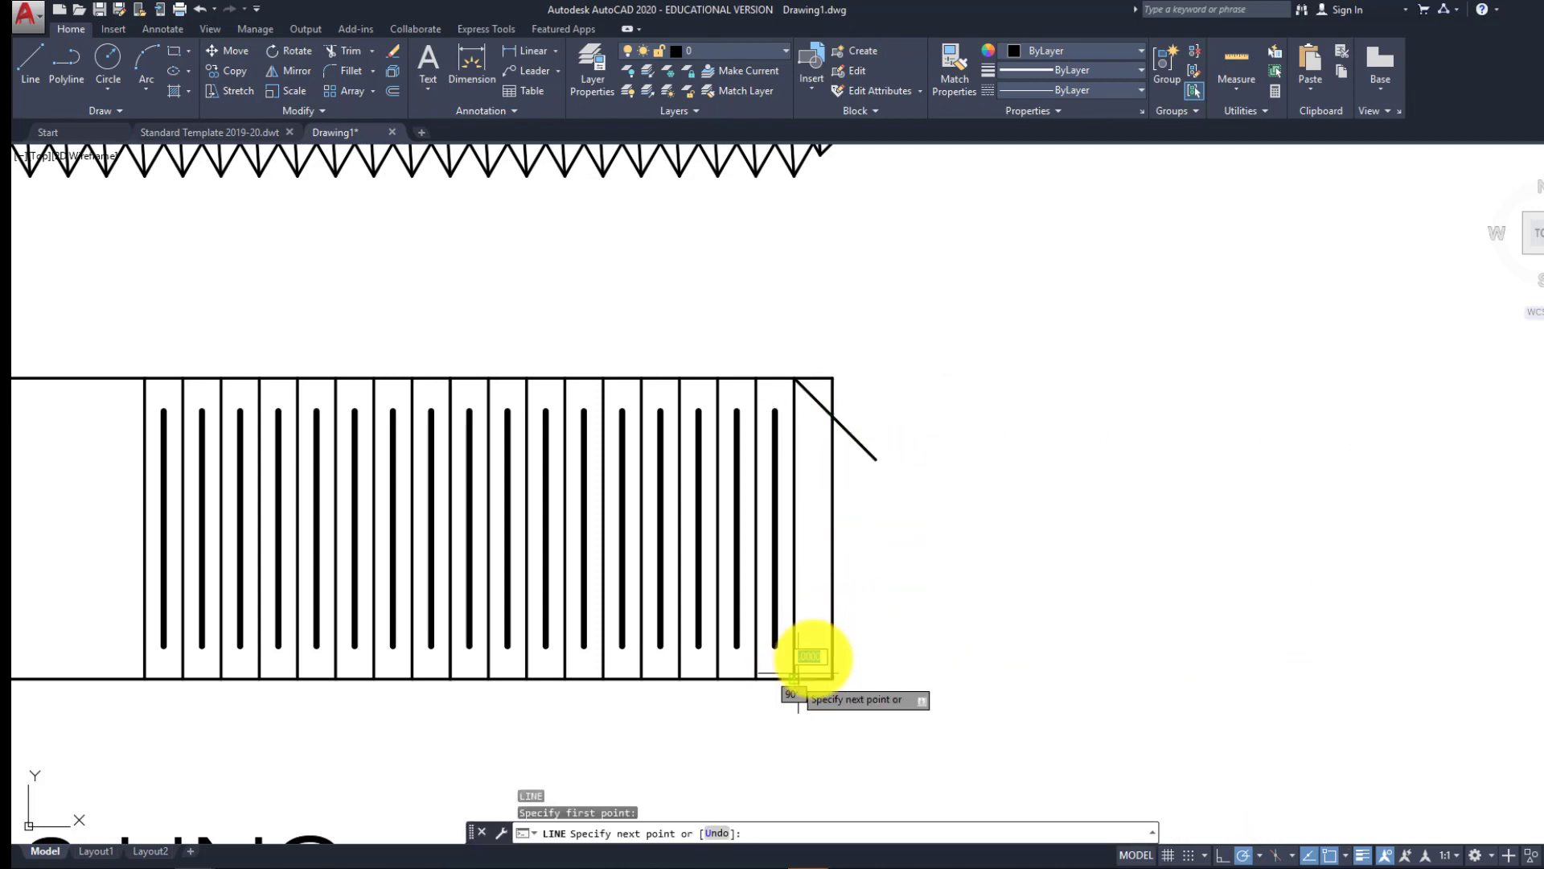
pyautogui.click(845, 628)
pyautogui.press('Return')
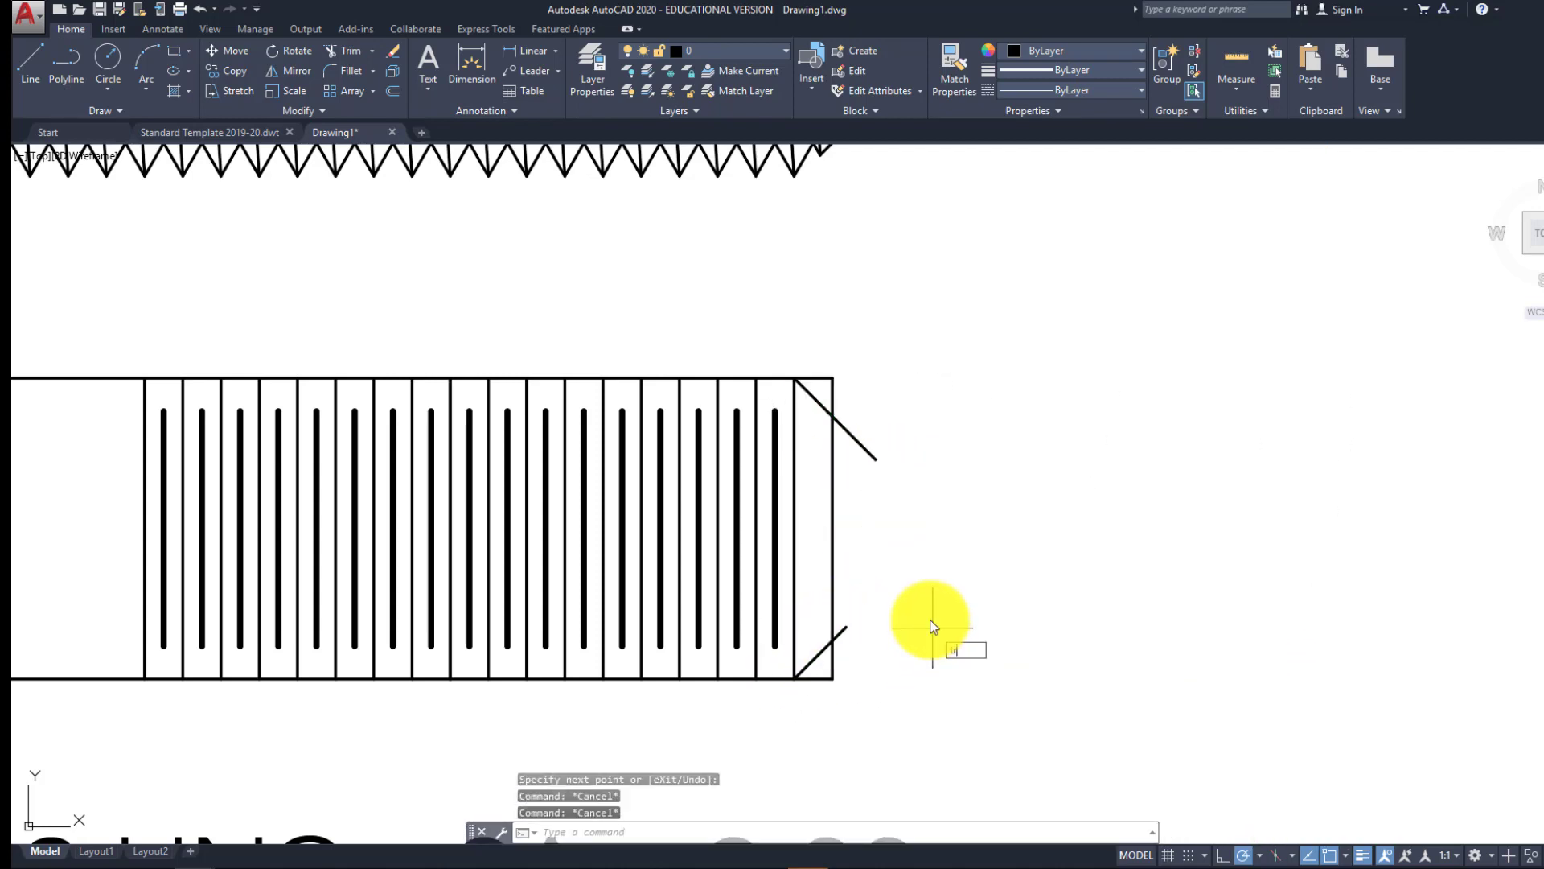
# Trim the excess outline and diagonal line ends at both corners to leave a chamfered threaded end
pyautogui.write('tr')
pyautogui.press('Return')
pyautogui.click(912, 673)
pyautogui.click(840, 383)
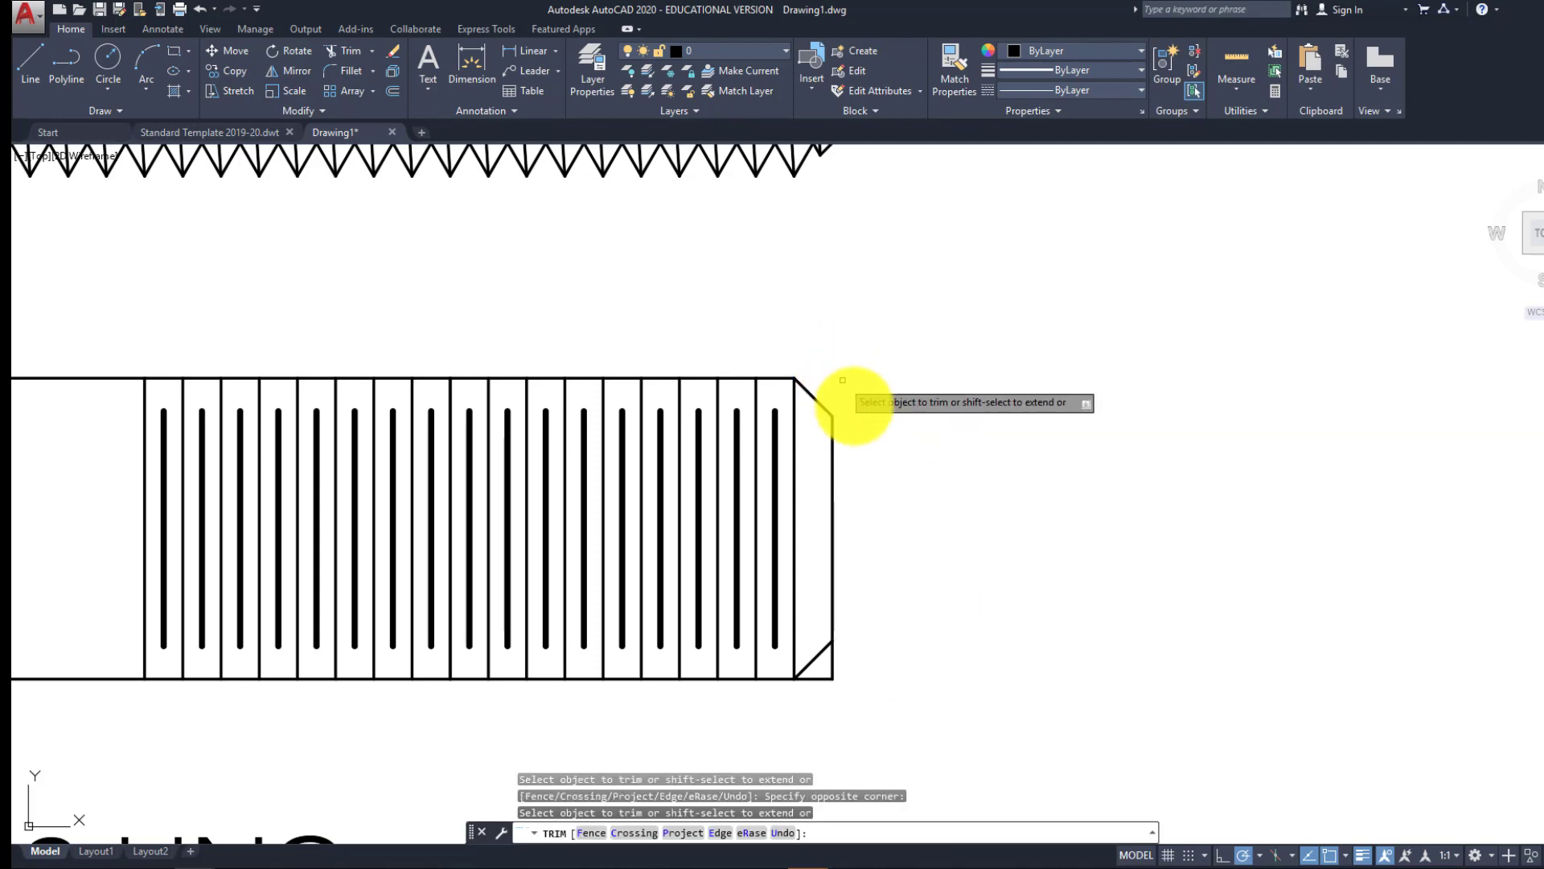
pyautogui.click(851, 683)
pyautogui.click(827, 667)
pyautogui.press('Return')
pyautogui.scroll(2, 833, 539)
pyautogui.press('Escape')
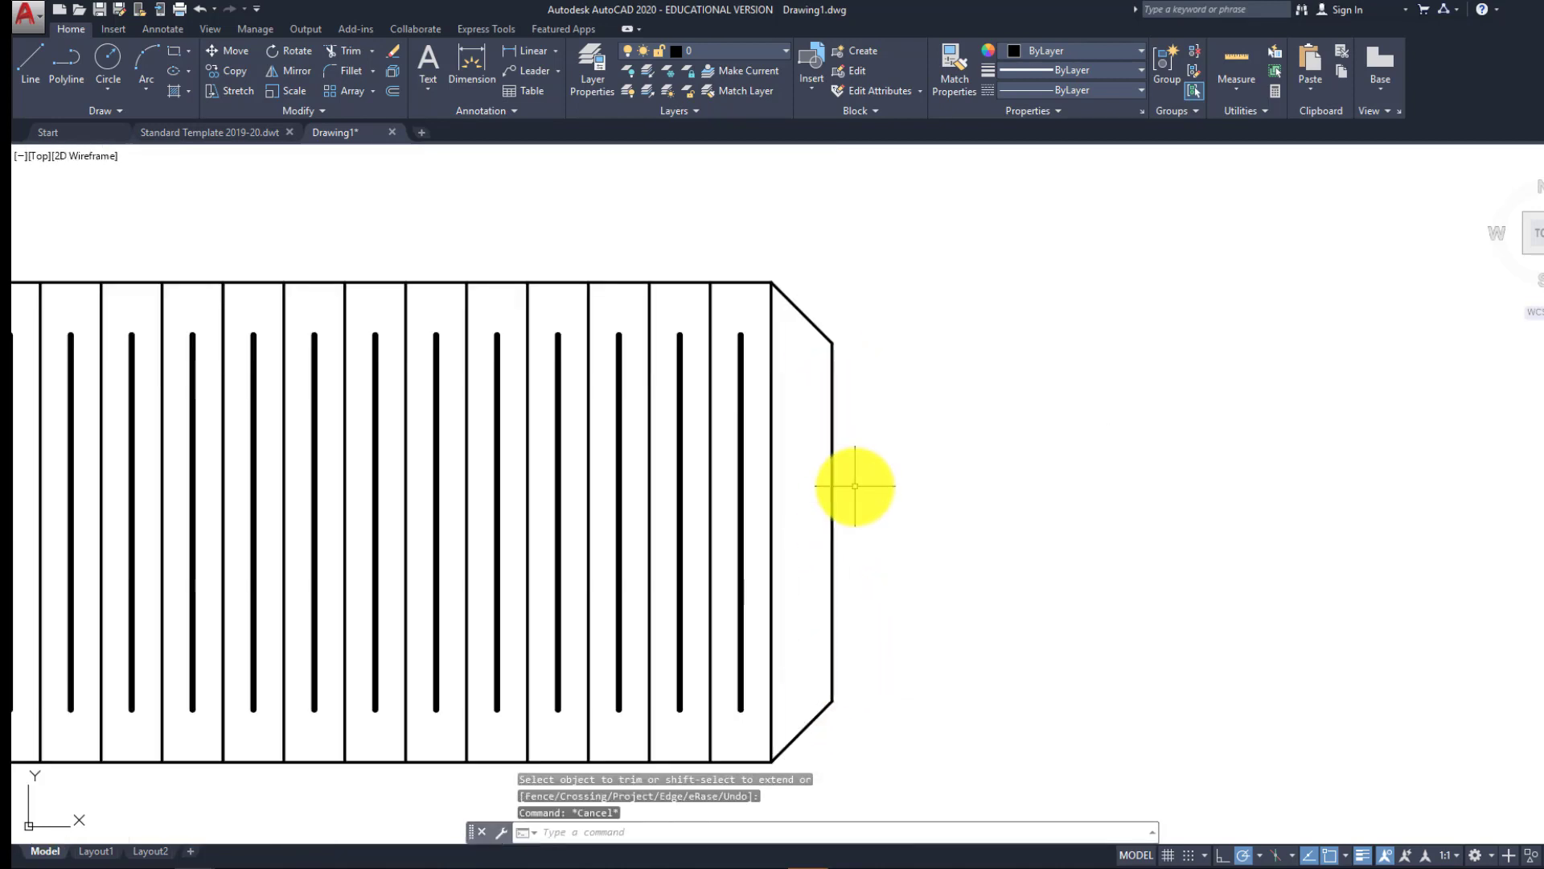
pyautogui.write('l')
pyautogui.press('Return')
pyautogui.click(832, 341)
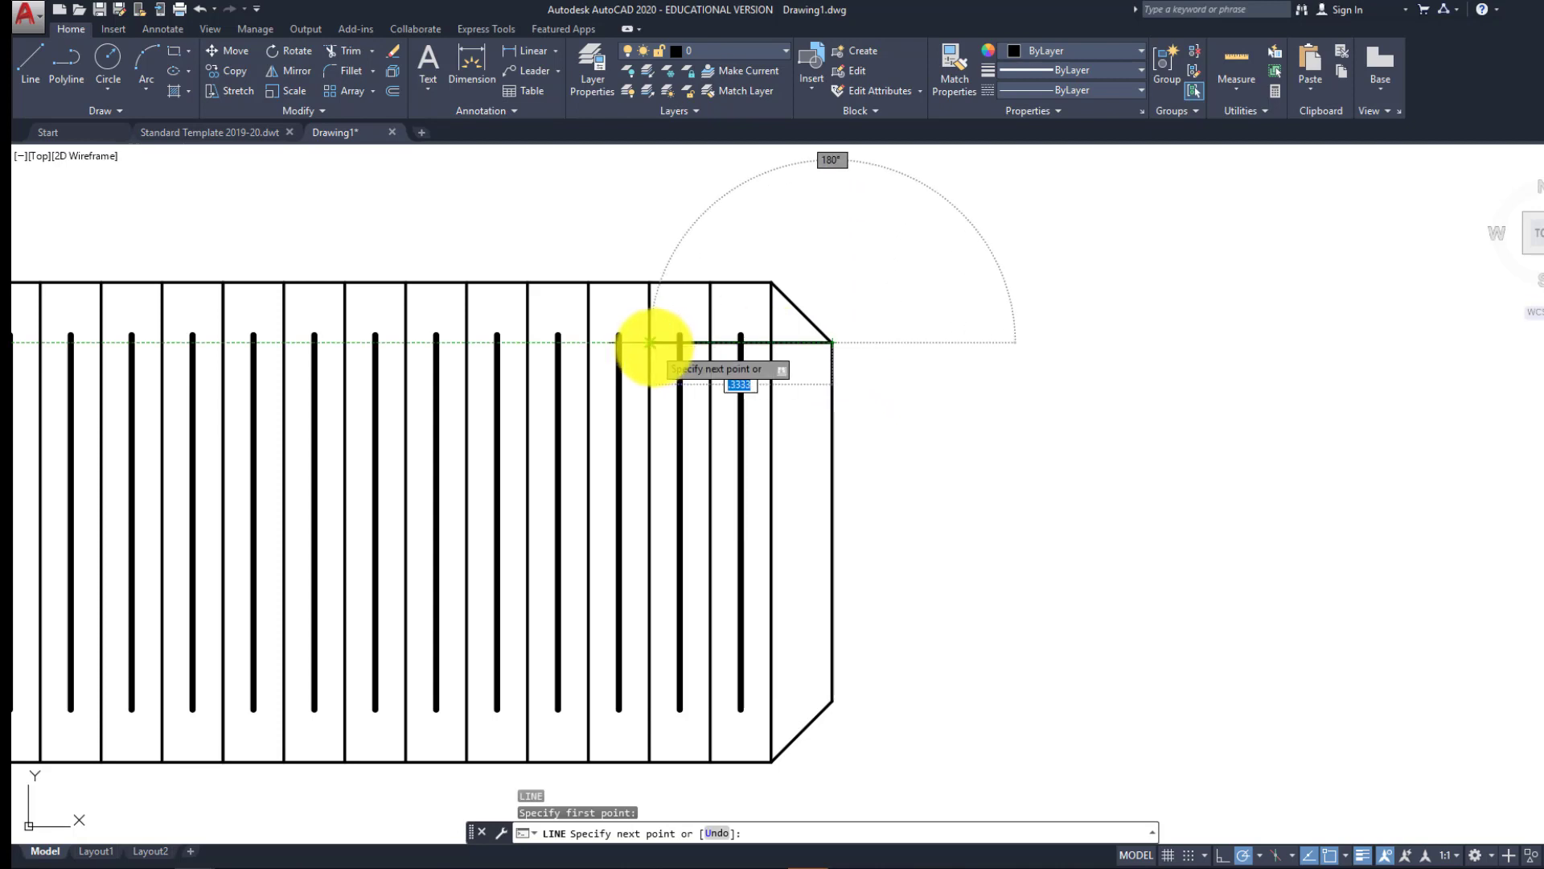
pyautogui.press('Return')
pyautogui.write('l')
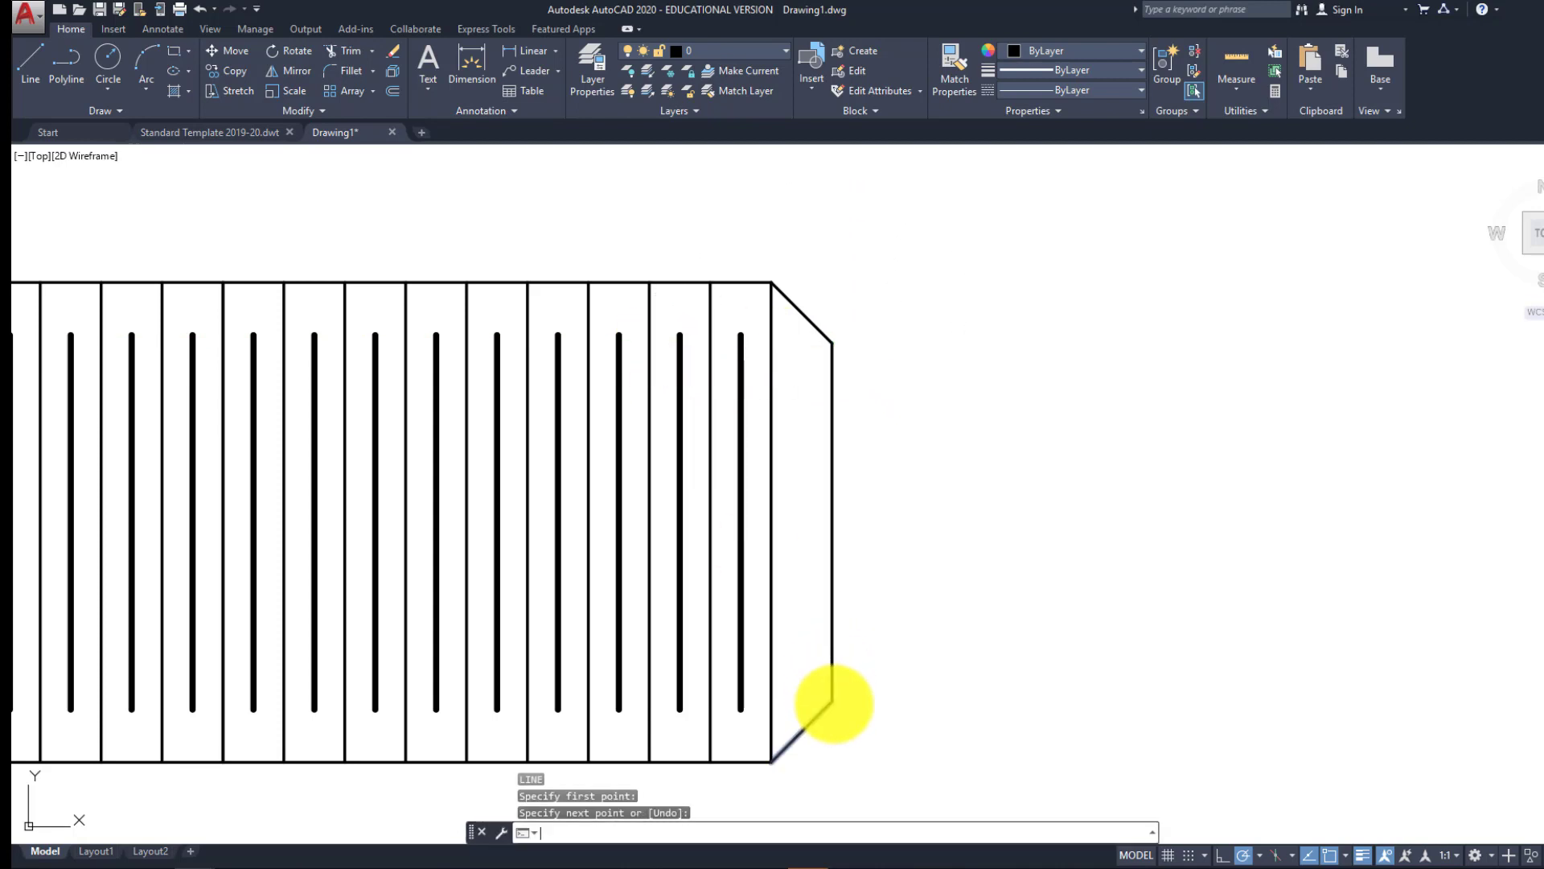
pyautogui.press('Return')
pyautogui.click(832, 701)
pyautogui.press('Return')
pyautogui.scroll(-2, 779, 667)
pyautogui.moveTo(779, 666); pyautogui.dragTo(780, 665, button='middle')
pyautogui.scroll(-4, 779, 664)
pyautogui.press('Escape')
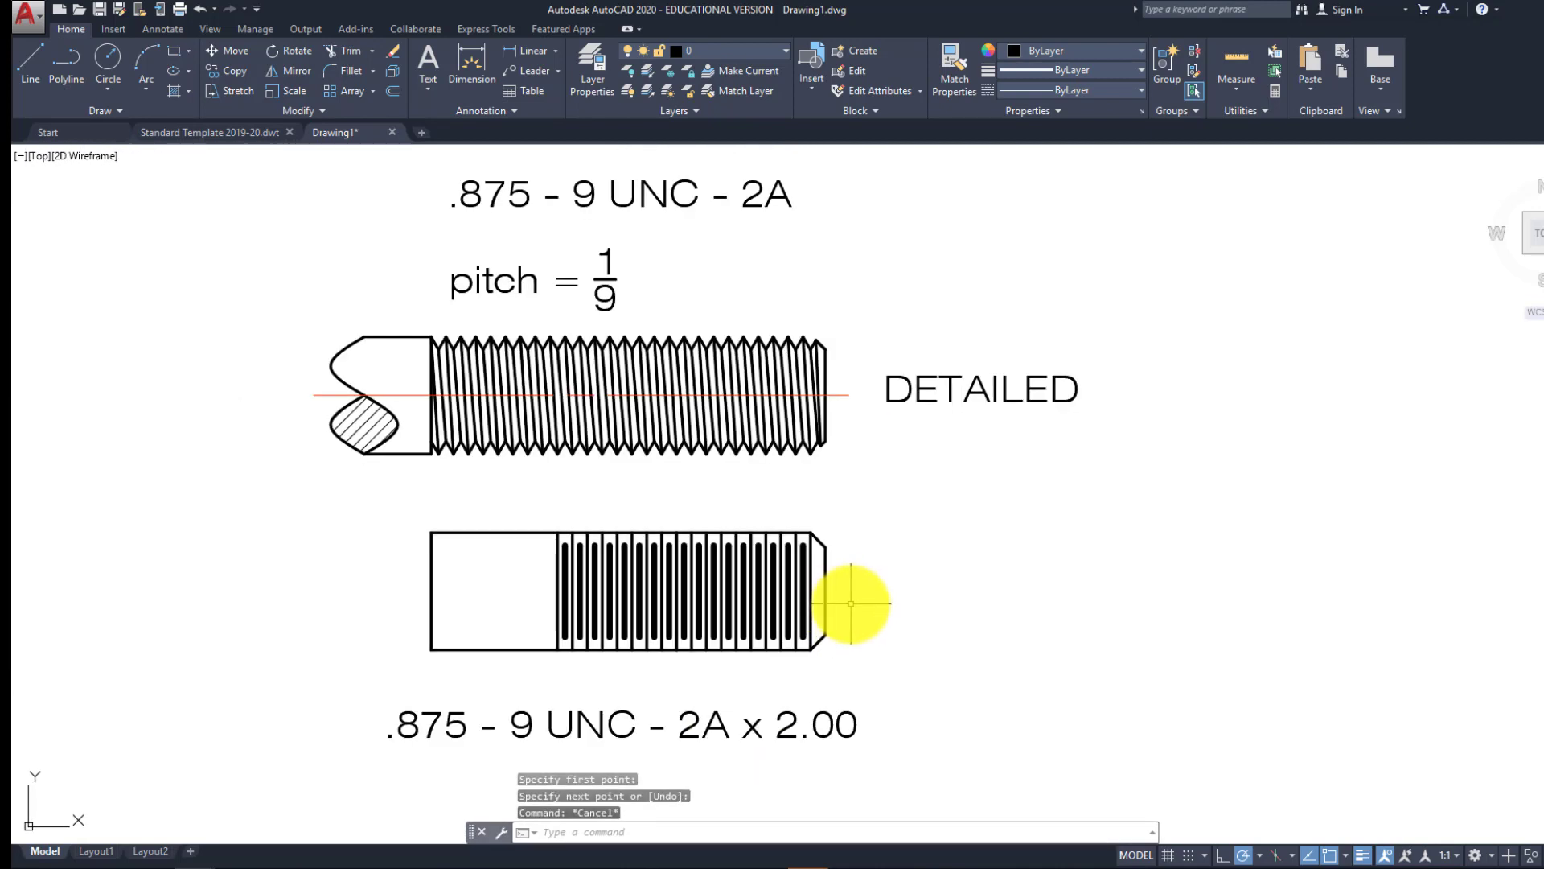
pyautogui.scroll(4, 837, 544)
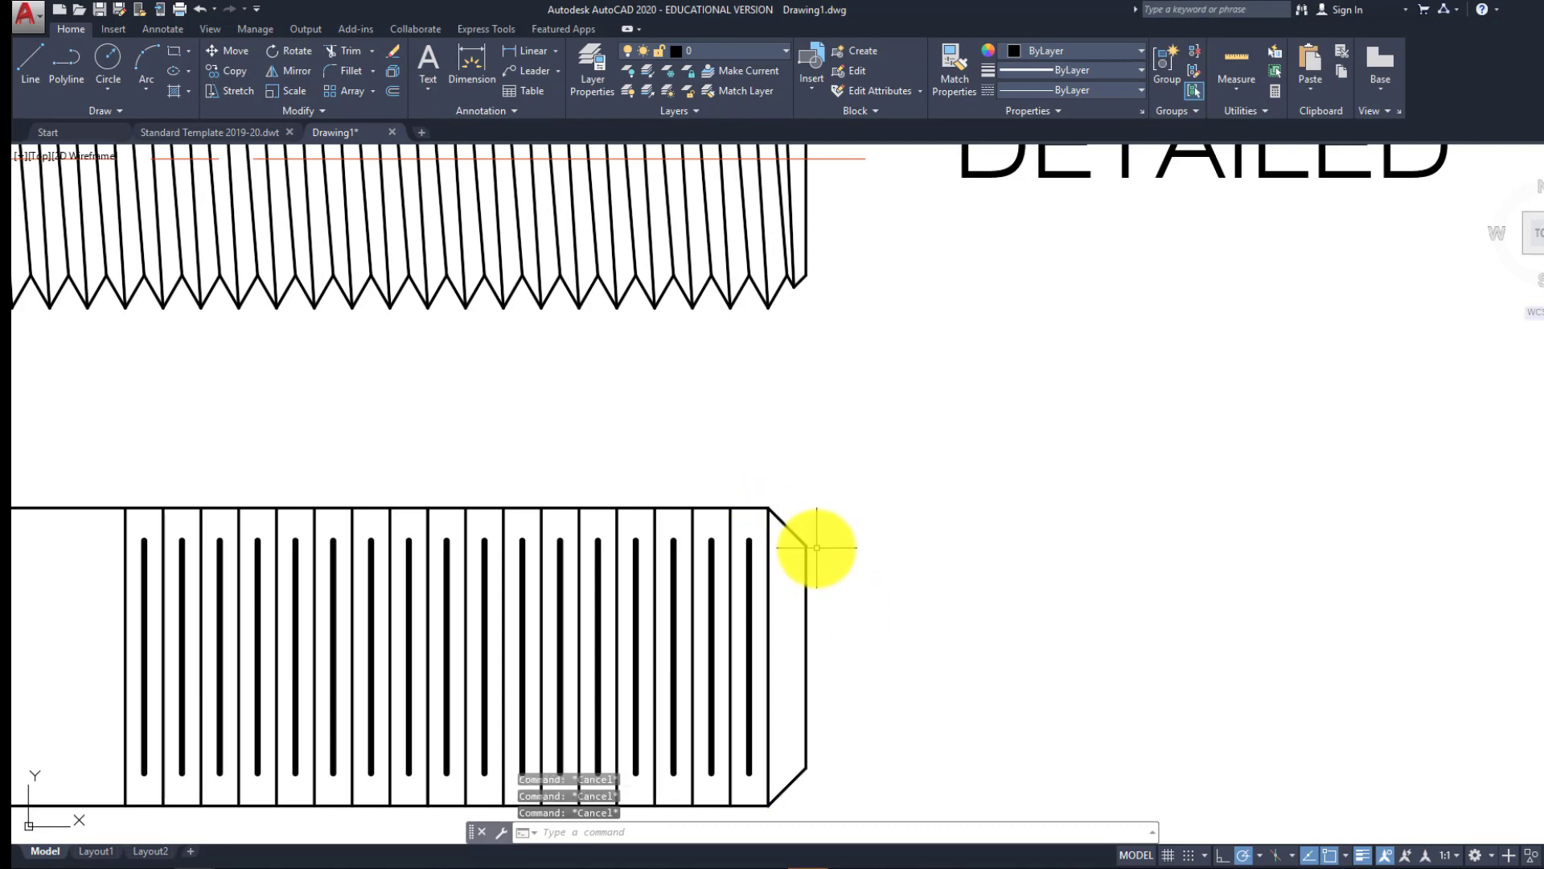
pyautogui.hotkey('ctrl', 'z')
pyautogui.hotkey('ctrl', 'z')
pyautogui.hotkey('ctrl', 'z')
pyautogui.hotkey('ctrl', 'z')
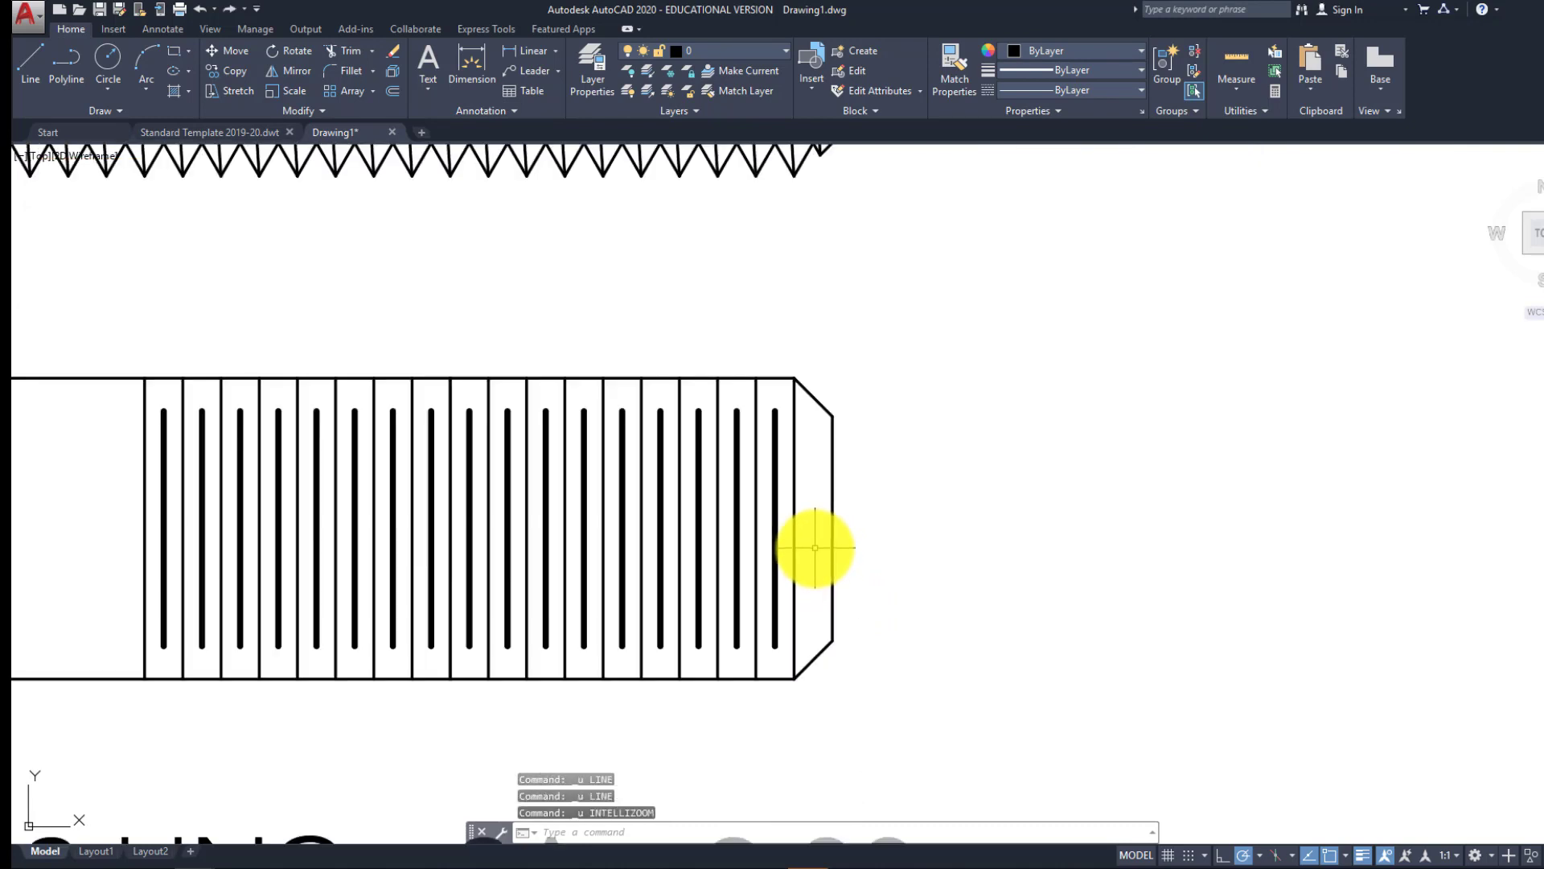
pyautogui.press('Escape')
pyautogui.press('Escape')
pyautogui.scroll(-6, 813, 500)
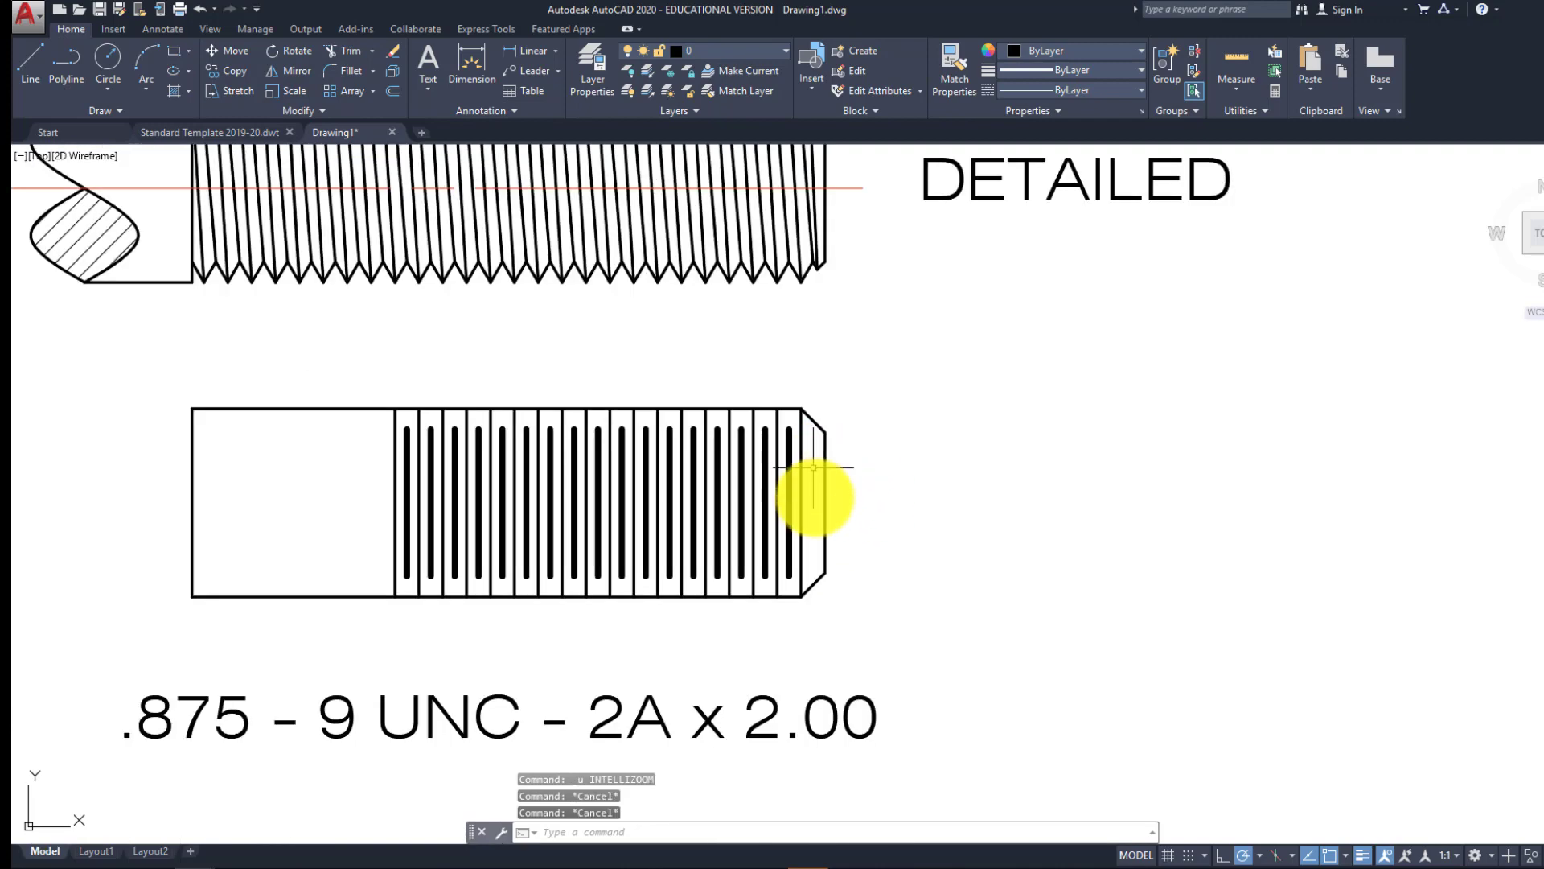
# Copy the shank's break outline and hatched section from the detailed bolt onto the lower bolt's upper shank corner
pyautogui.scroll(4, 804, 504)
pyautogui.scroll(-2, 772, 516)
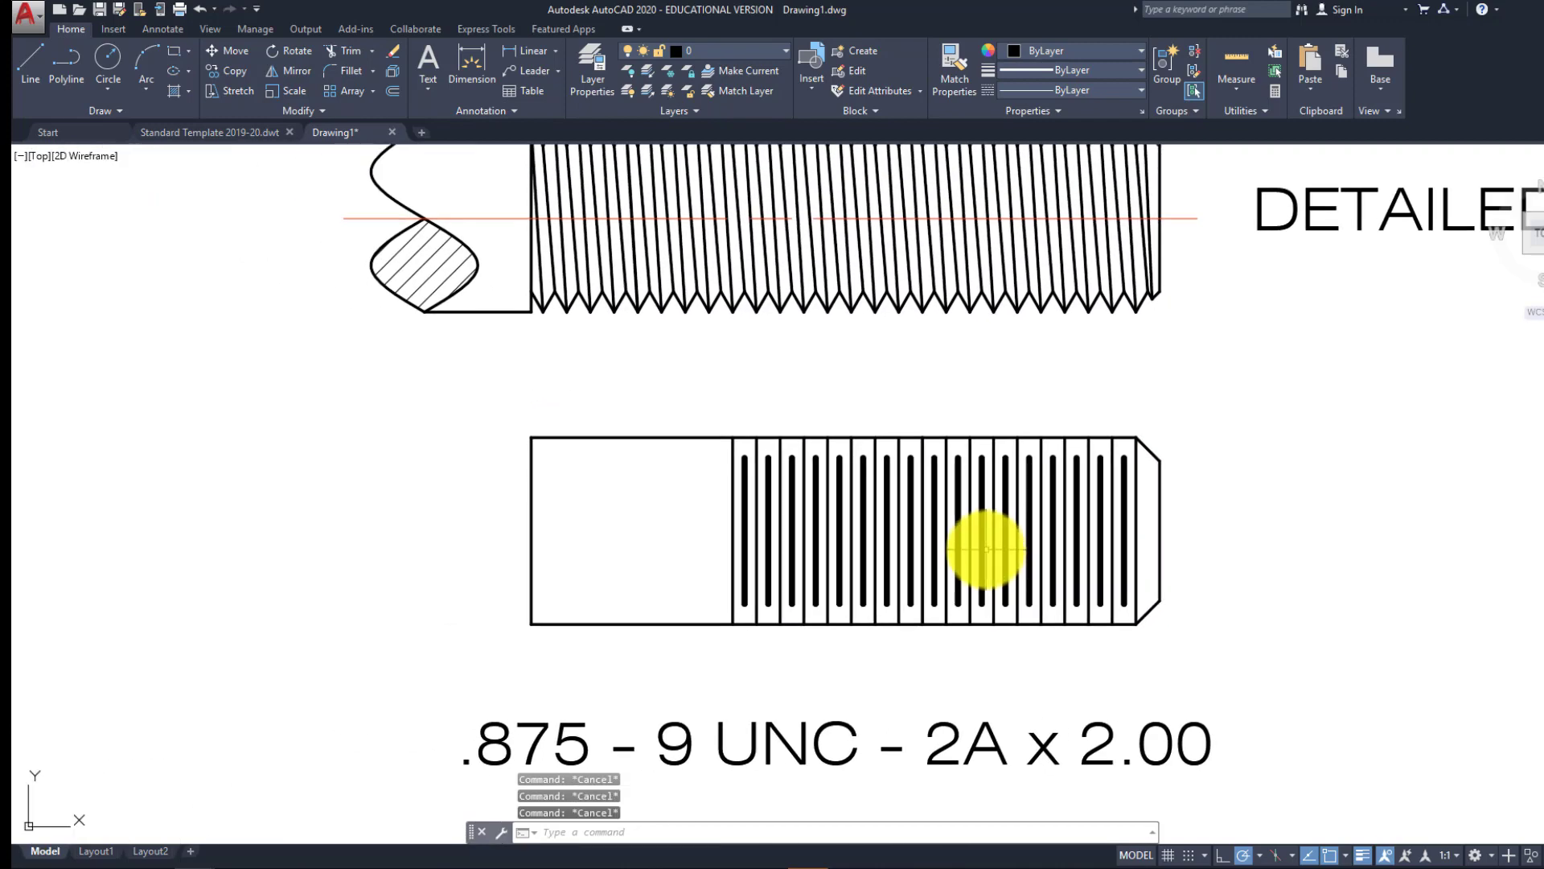
pyautogui.click(576, 265)
pyautogui.click(691, 411)
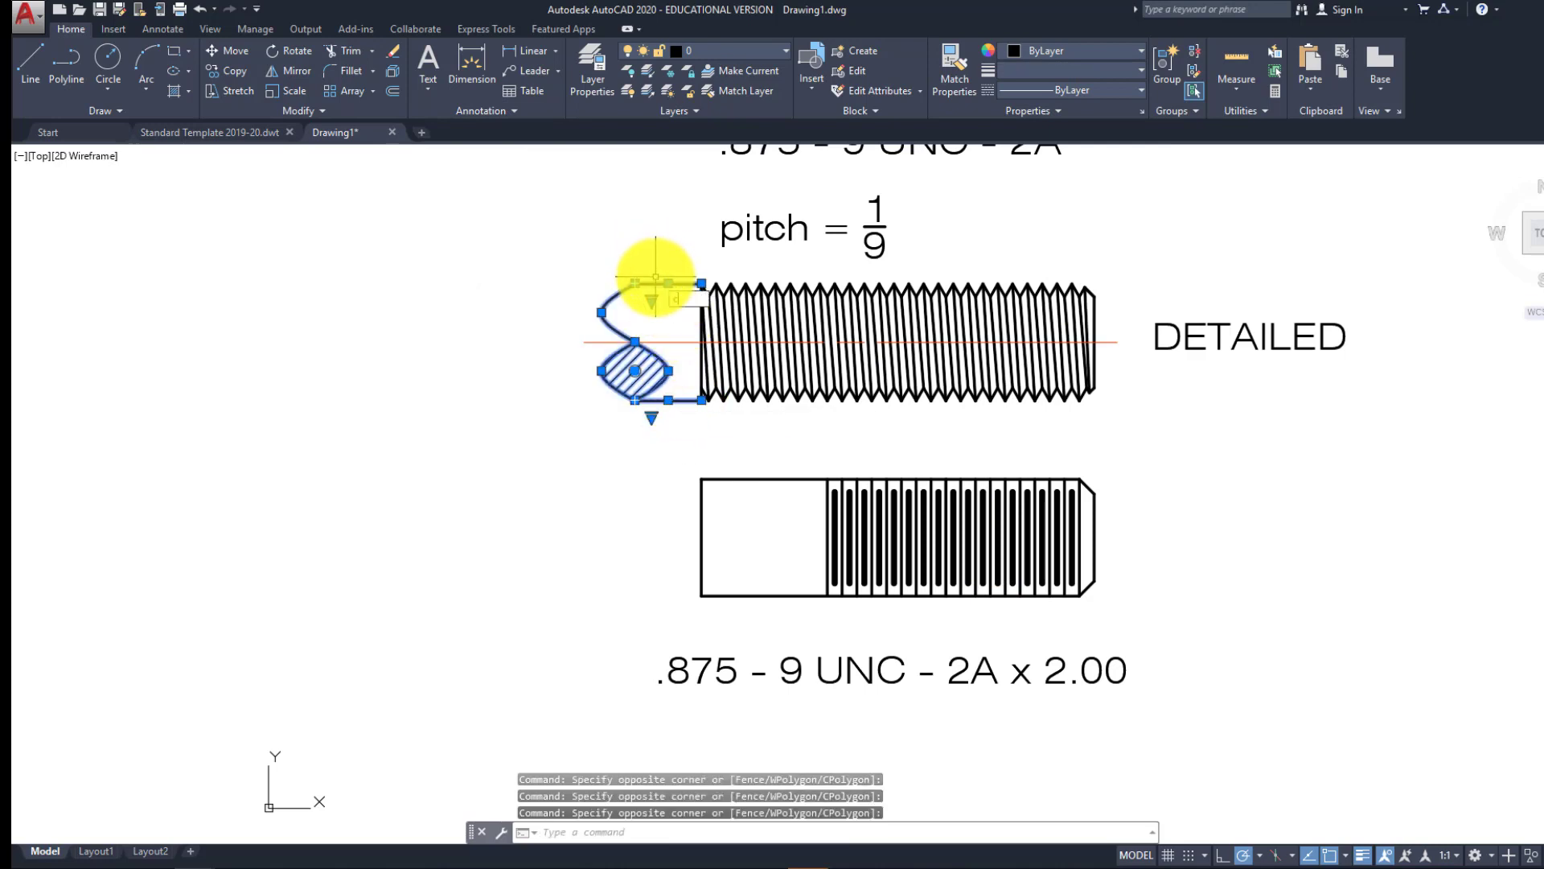
pyautogui.write('co')
pyautogui.press('Return')
pyautogui.click(703, 284)
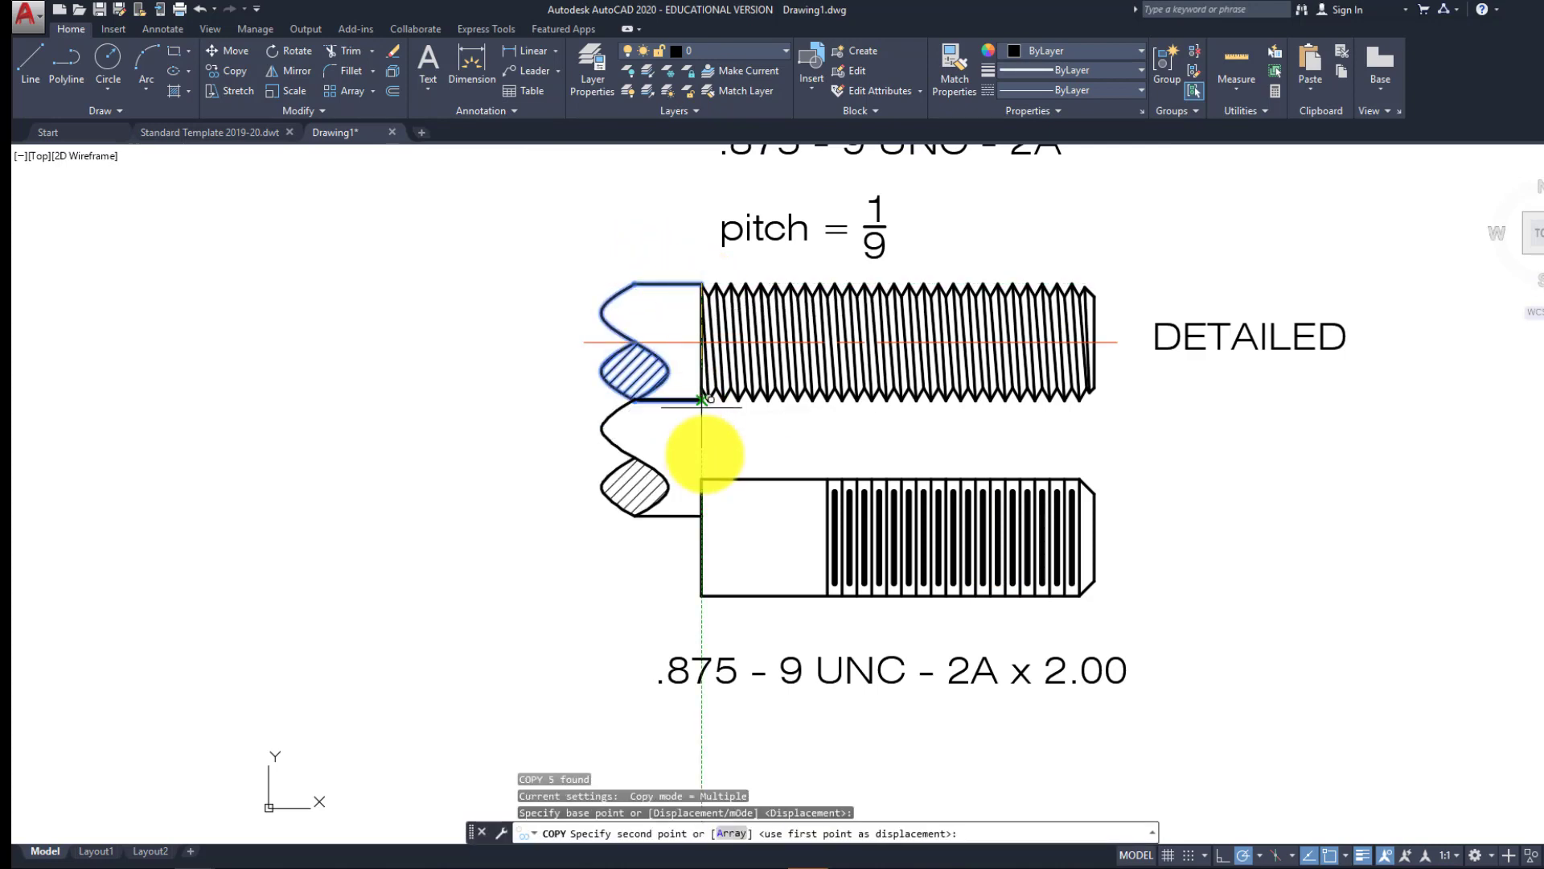
pyautogui.click(702, 479)
pyautogui.press('Return')
# Delete the vertical end line between the lower bolt's shank and the copied break outline
pyautogui.click(722, 511)
pyautogui.click(680, 529)
pyautogui.press('Delete')
pyautogui.moveTo(765, 472); pyautogui.dragTo(672, 476, button='middle')
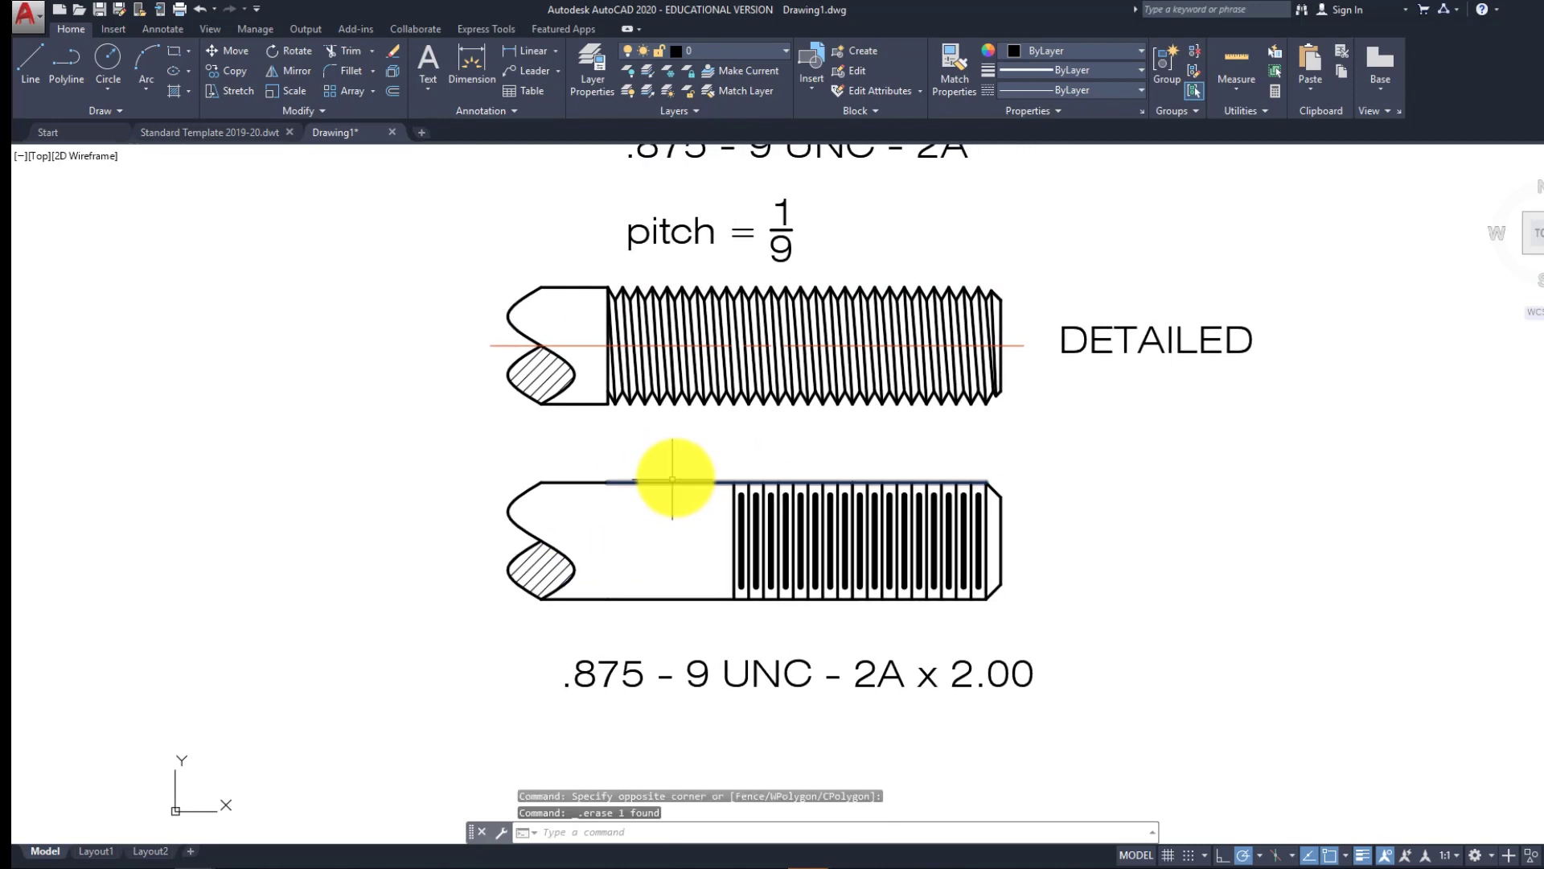
# Copy the detailed bolt's centreline down to the middle of the lower bolt
pyautogui.click(457, 330)
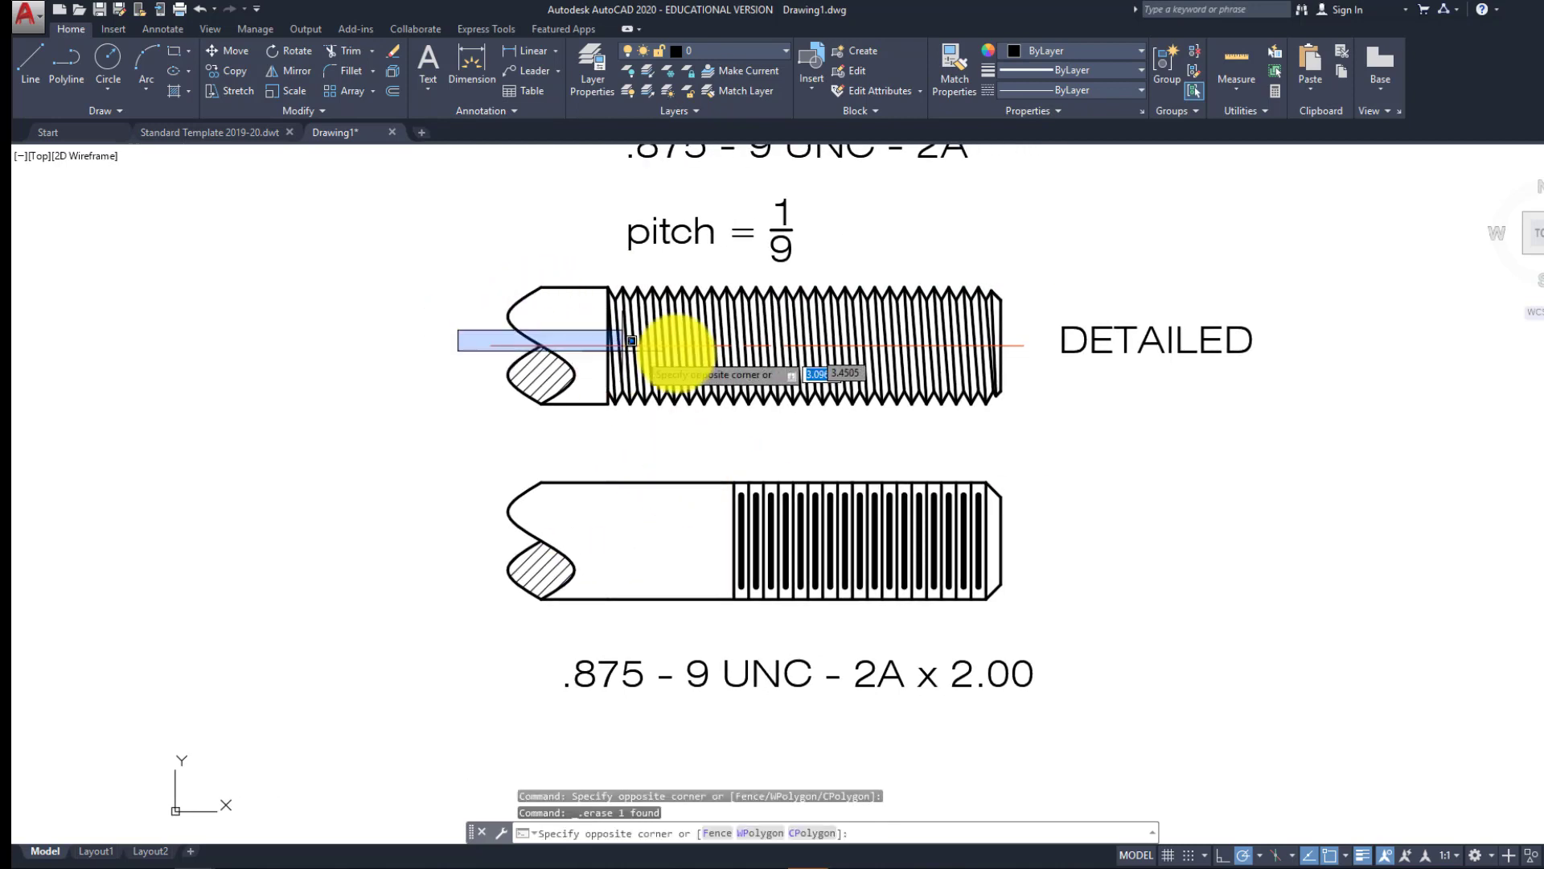
pyautogui.click(1037, 364)
pyautogui.write('co')
pyautogui.press('Return')
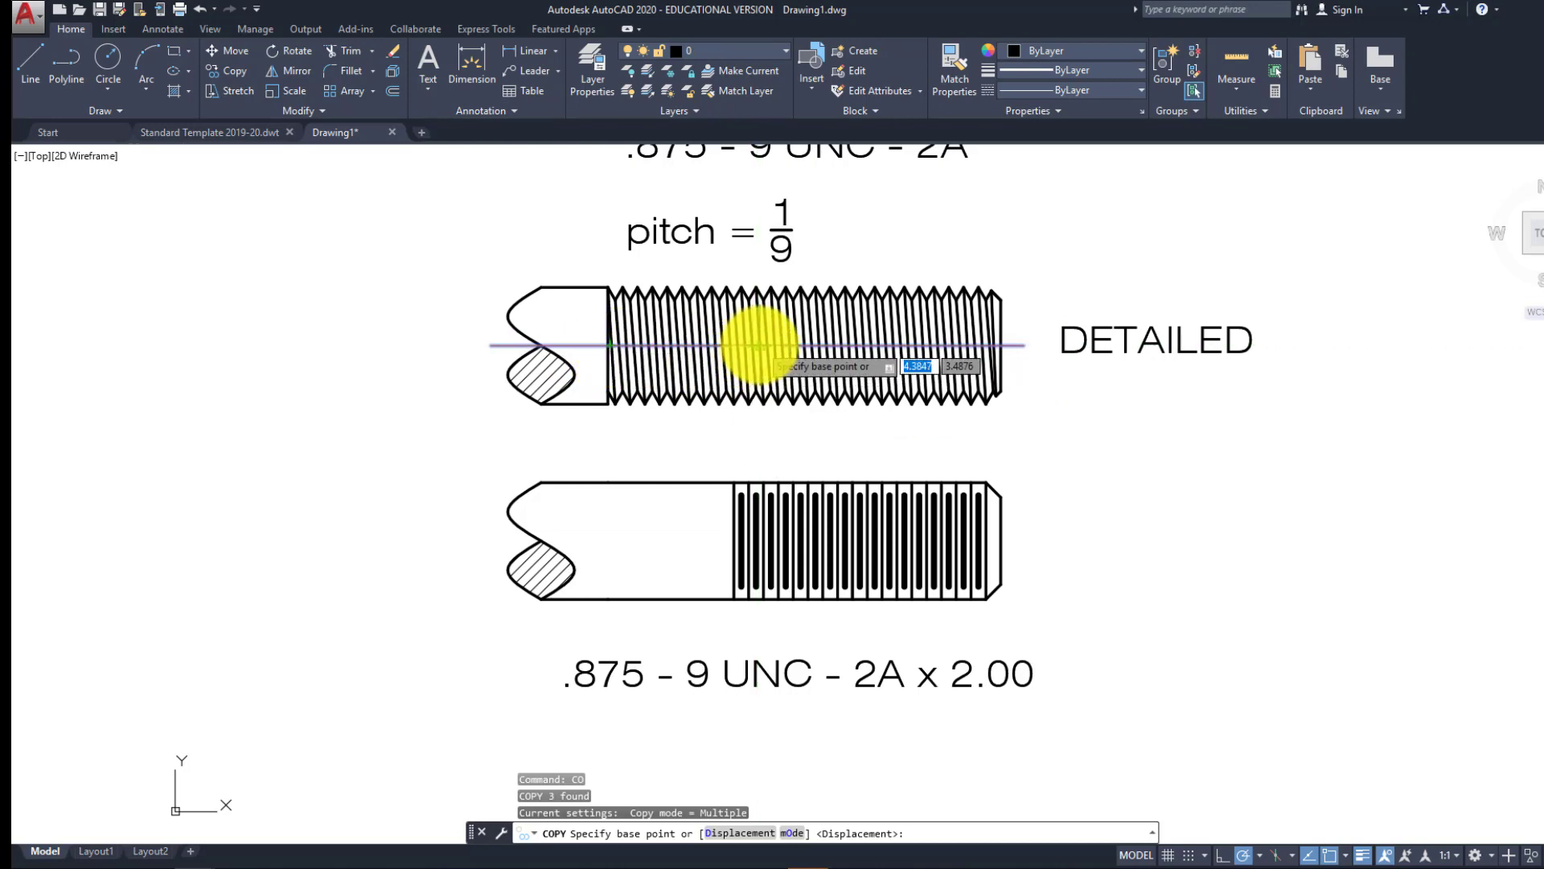
pyautogui.click(760, 346)
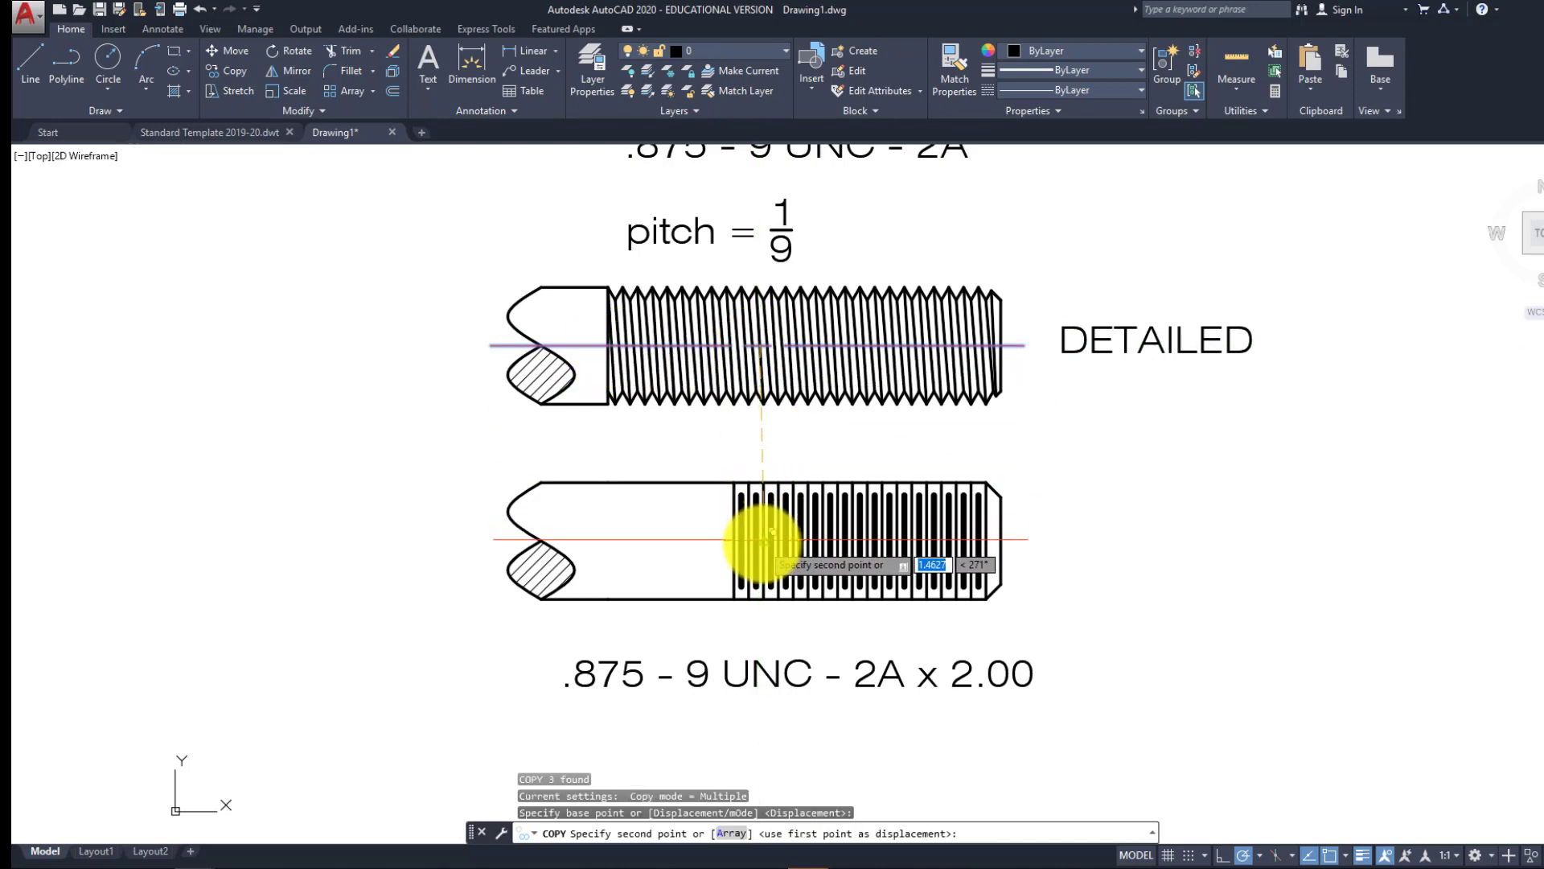
pyautogui.click(764, 537)
pyautogui.press('Escape')
pyautogui.press('Escape')
pyautogui.press('Escape')
pyautogui.scroll(-2, 826, 429)
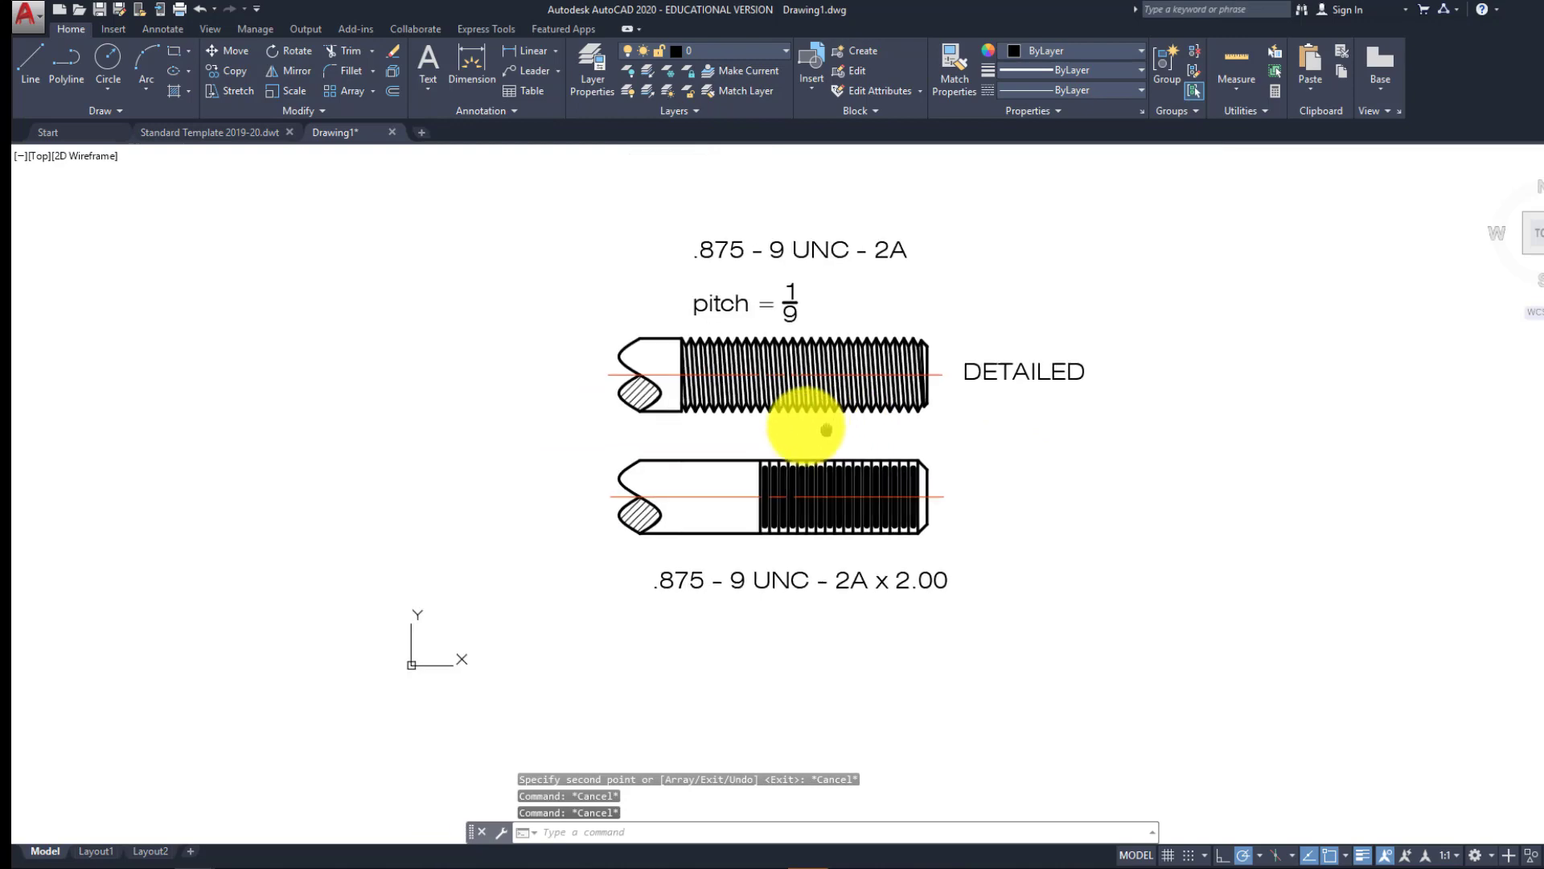
pyautogui.scroll(2, 889, 480)
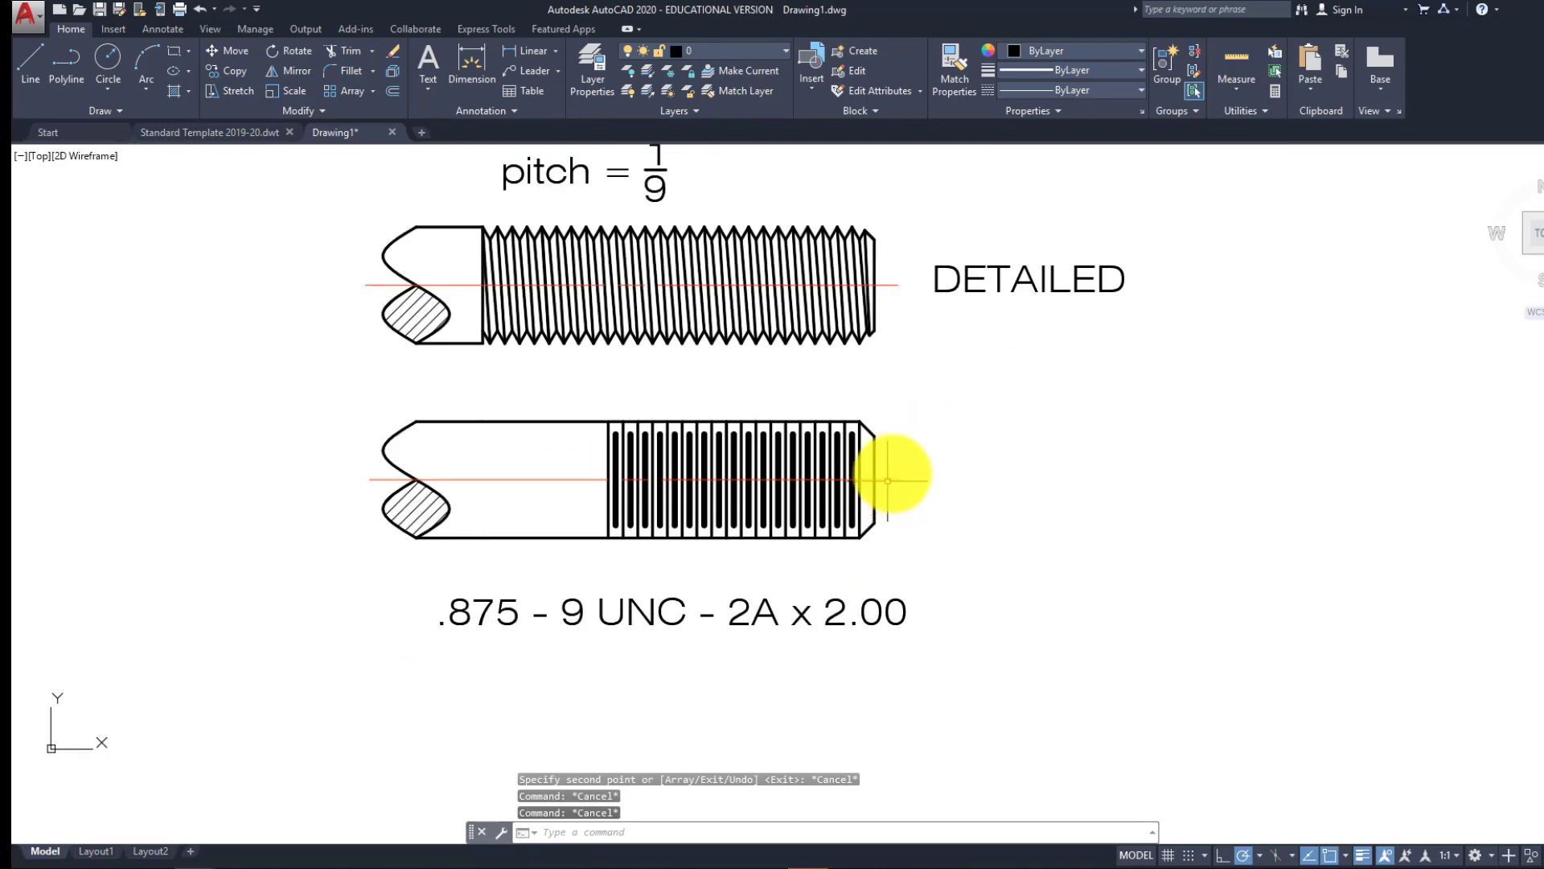
pyautogui.scroll(2, 893, 474)
pyautogui.scroll(-2, 958, 514)
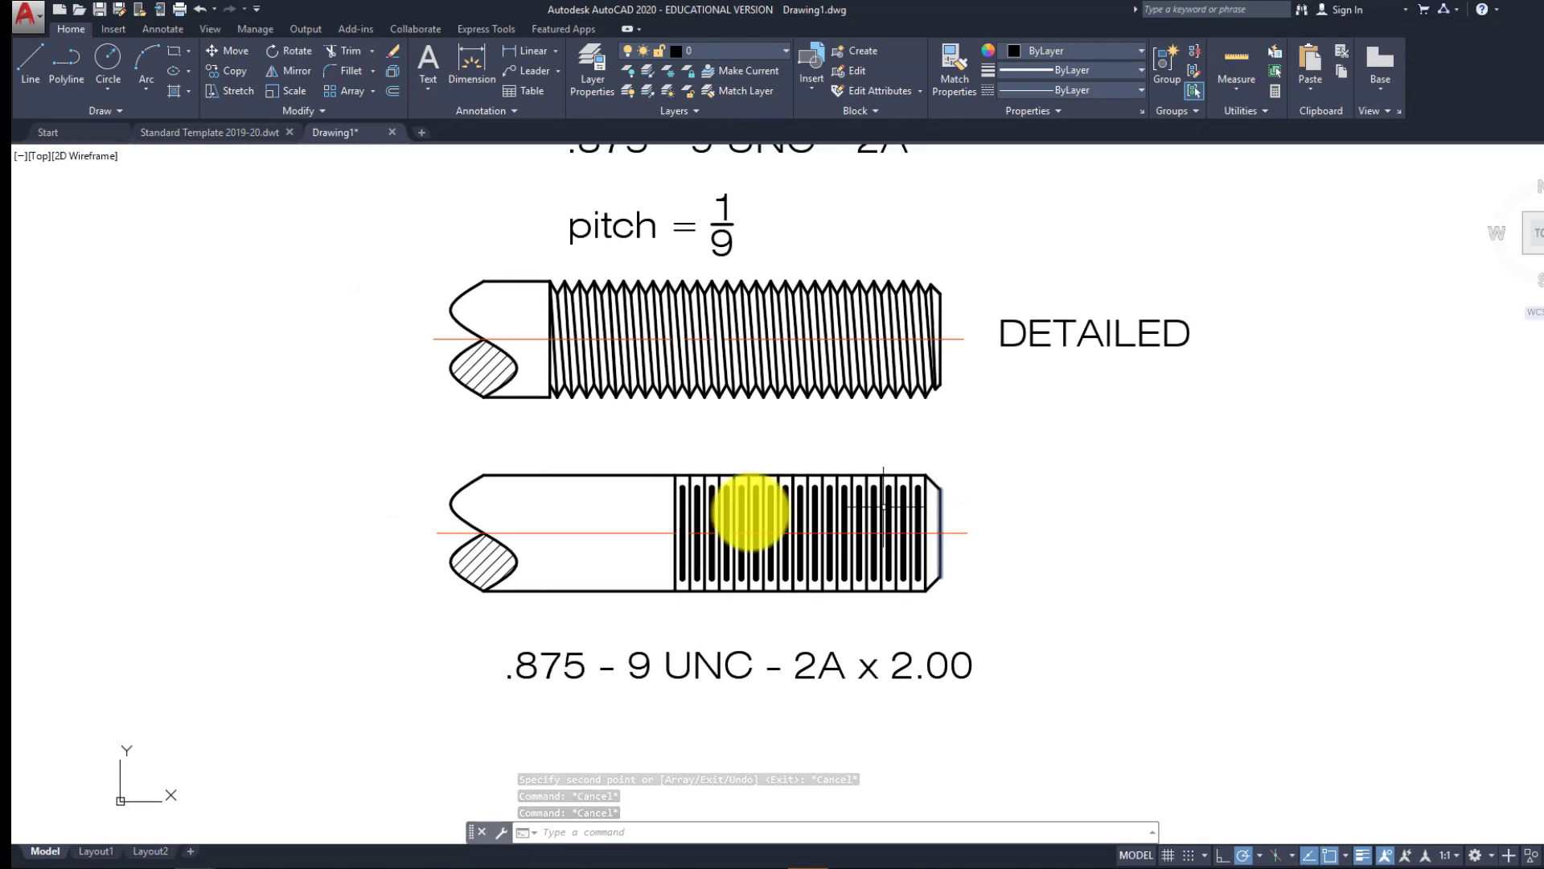
pyautogui.moveTo(709, 610); pyautogui.dragTo(700, 576, button='middle')
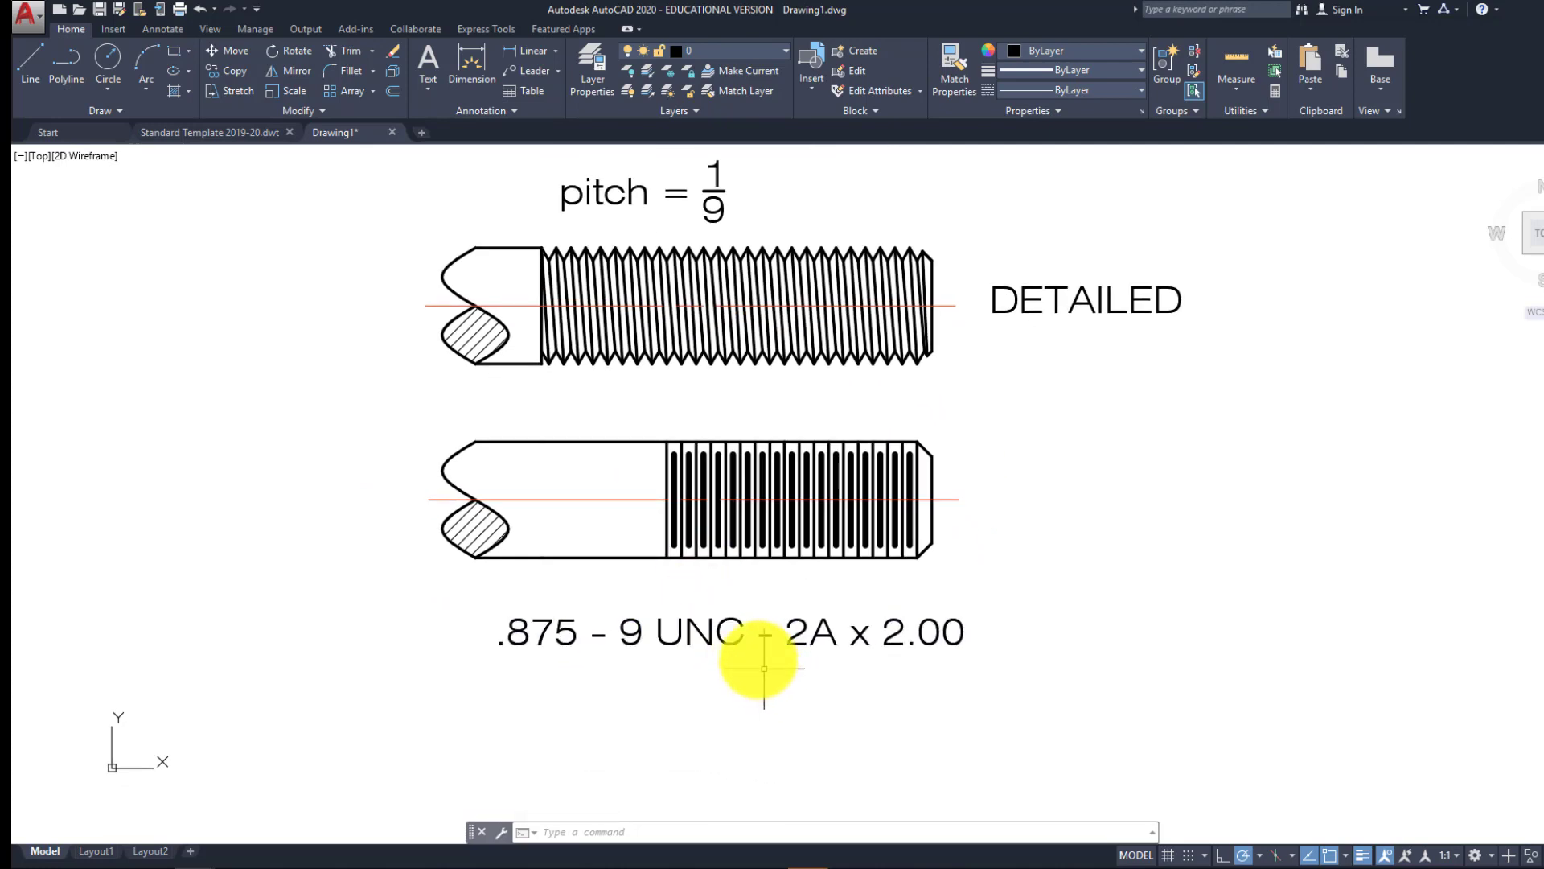
pyautogui.moveTo(754, 631); pyautogui.dragTo(717, 648, button='middle')
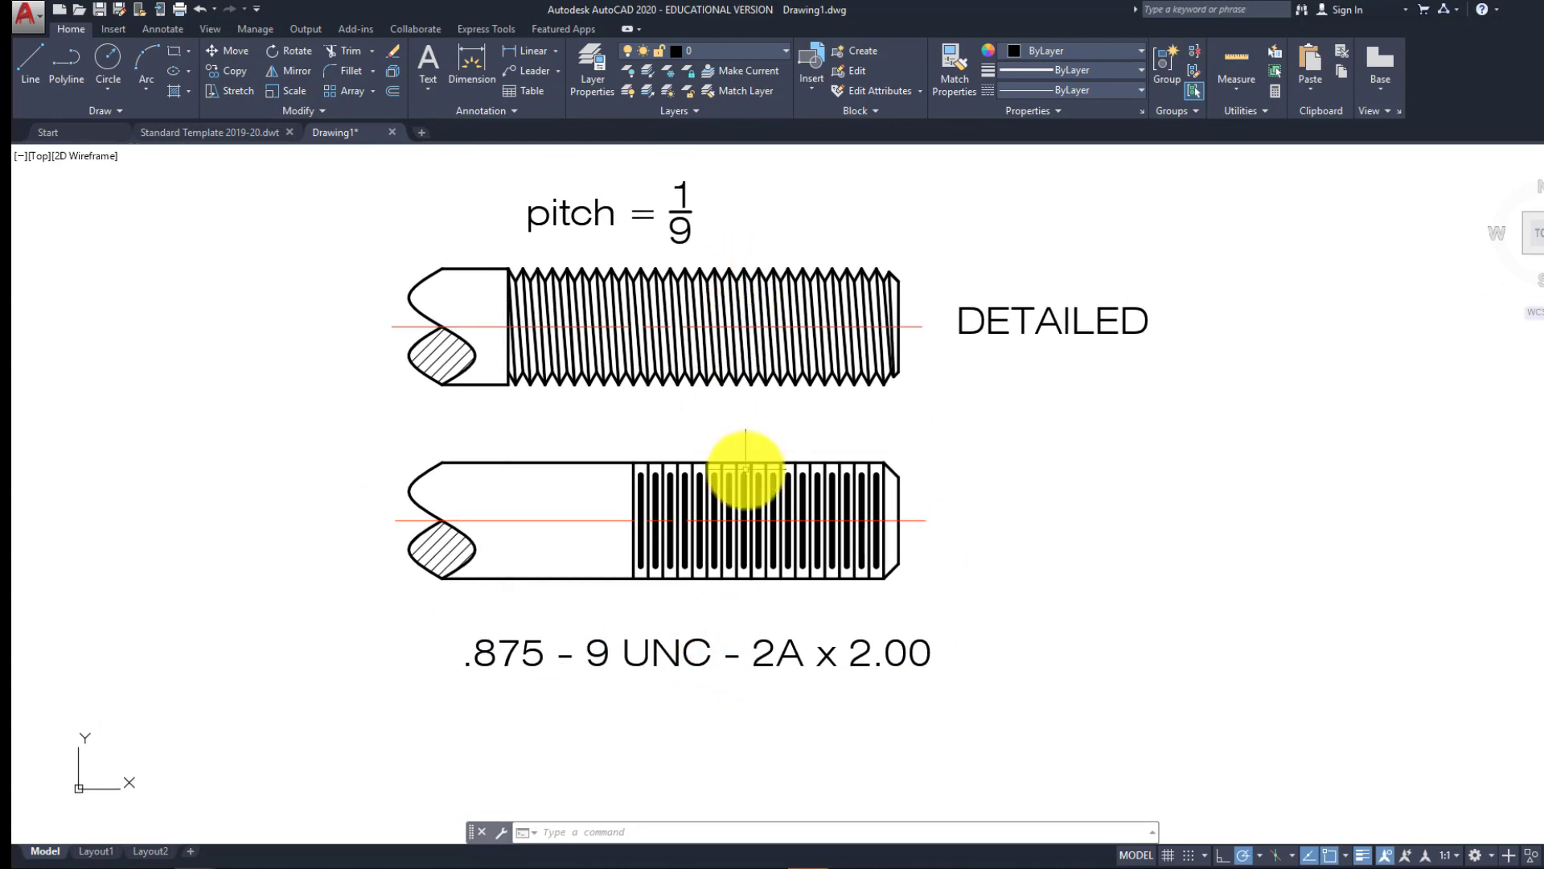
pyautogui.moveTo(744, 482)
pyautogui.mouseDown(button='middle')
pyautogui.moveTo(748, 633)
pyautogui.moveTo(773, 522)
pyautogui.mouseUp(button='middle')
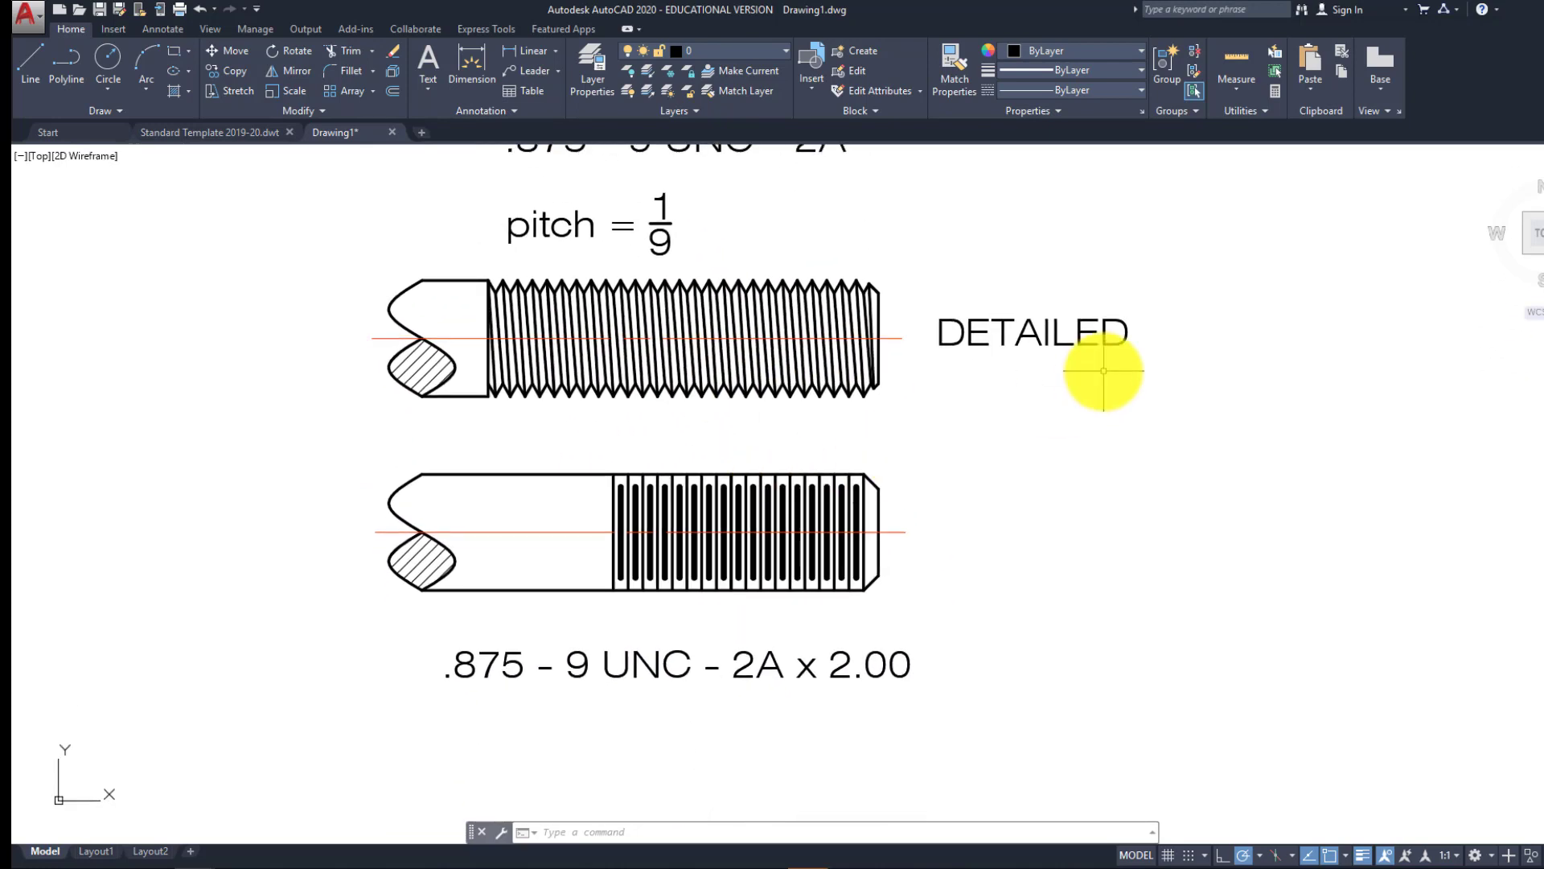
# Copy the DETAILED label straight down beside the lower bolt, level with its centreline
pyautogui.click(1042, 307)
pyautogui.press('Return')
pyautogui.click(1030, 330)
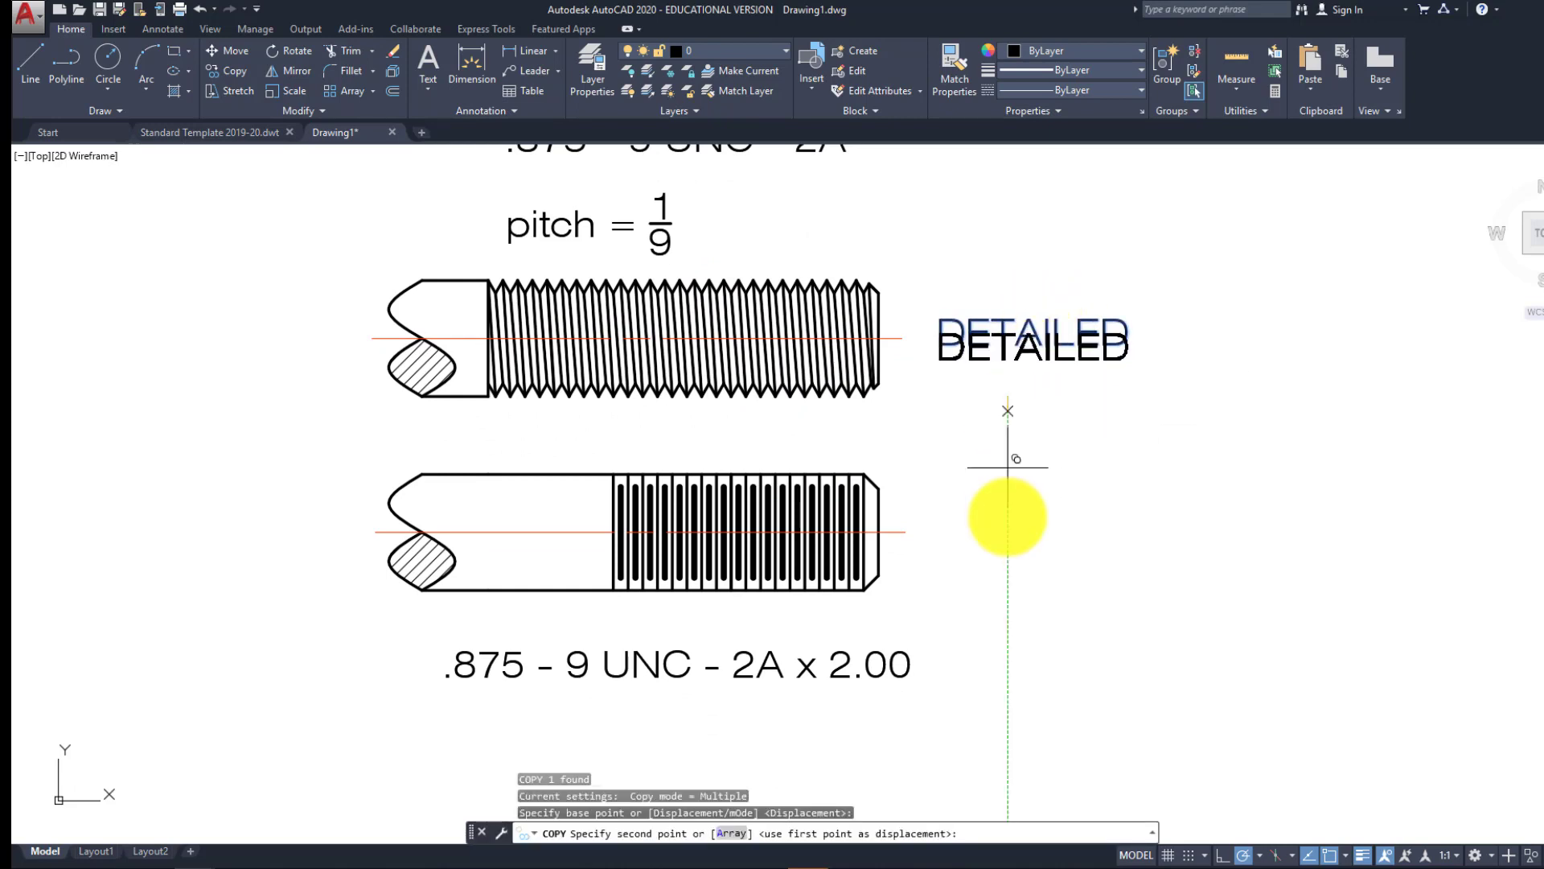
pyautogui.click(1006, 531)
pyautogui.press('Escape')
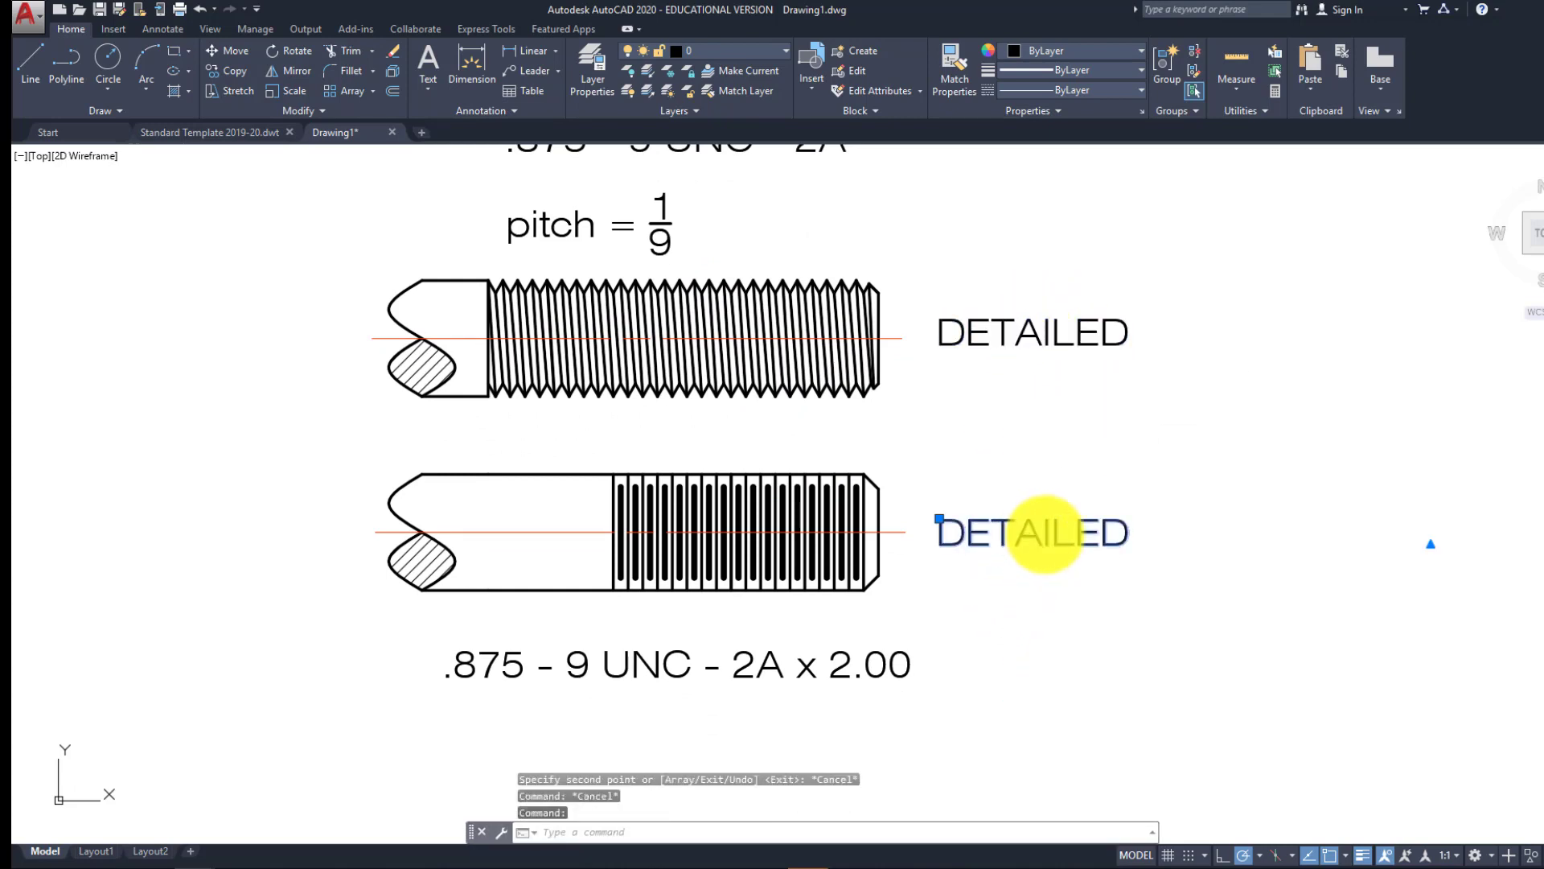
# Change the copied label beside the lower bolt to SCHEMATIC
pyautogui.doubleClick(1051, 534)
pyautogui.write('SCHEMATIC')
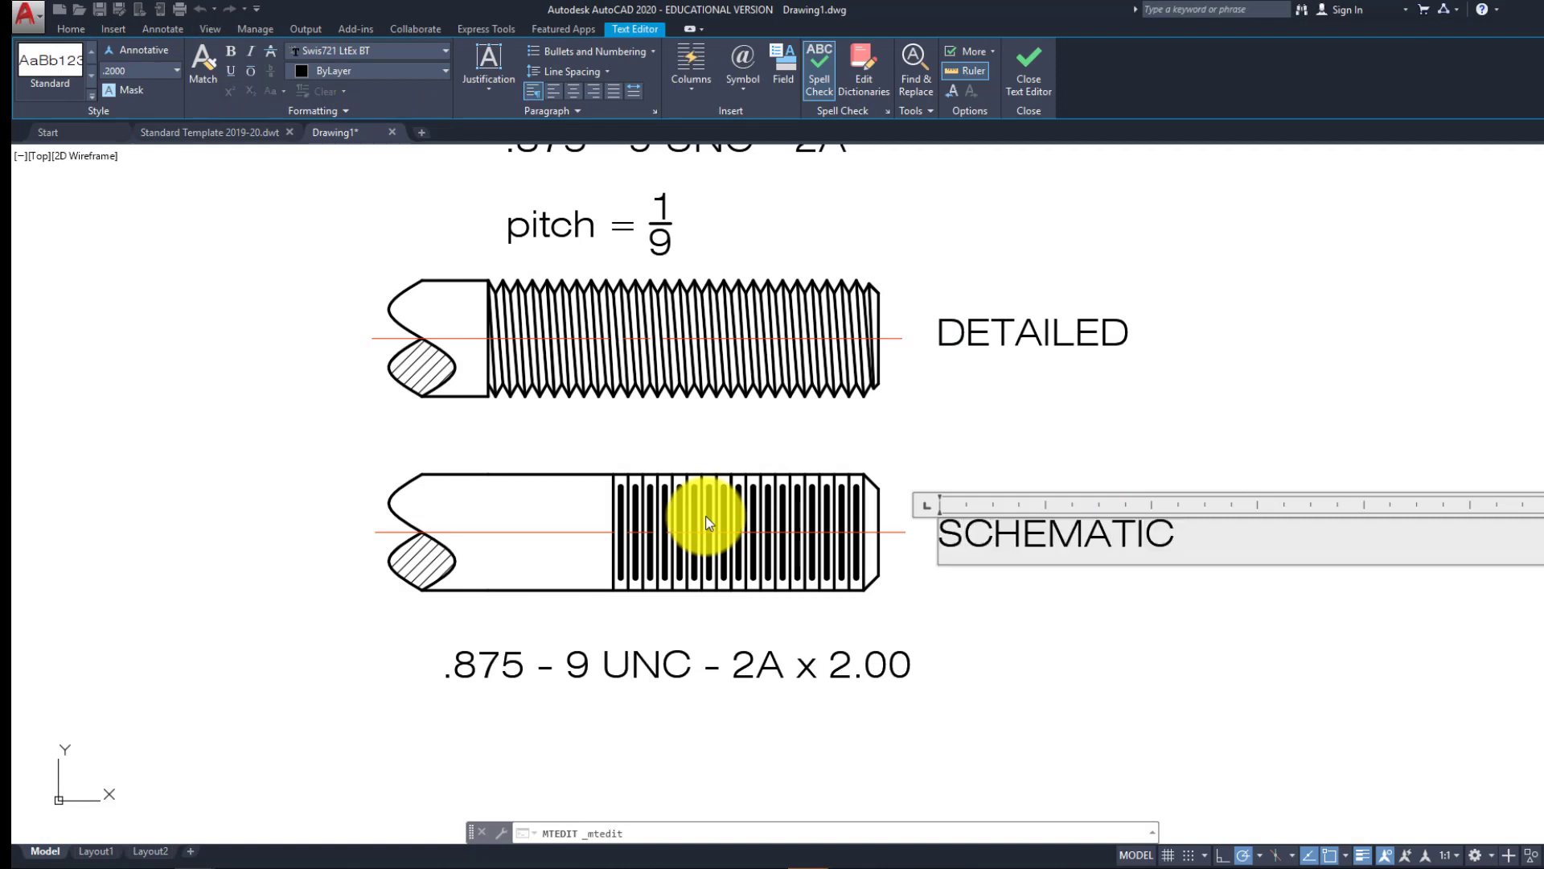
pyautogui.click(965, 433)
pyautogui.scroll(-2, 957, 437)
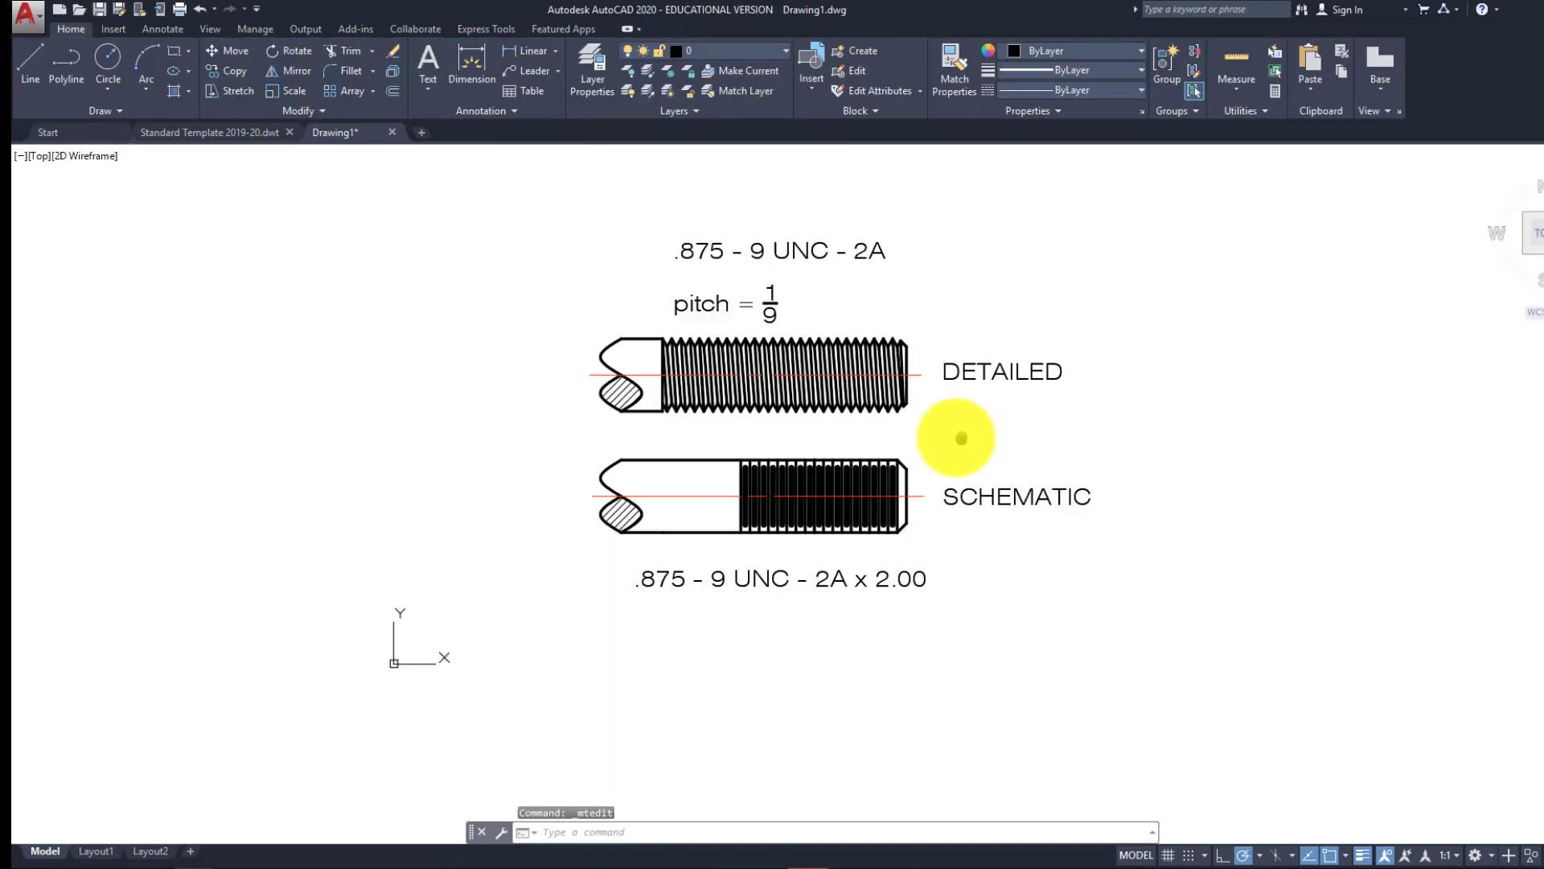
pyautogui.scroll(2, 955, 431)
pyautogui.press('Escape')
pyautogui.press('Escape')
pyautogui.scroll(-2, 941, 446)
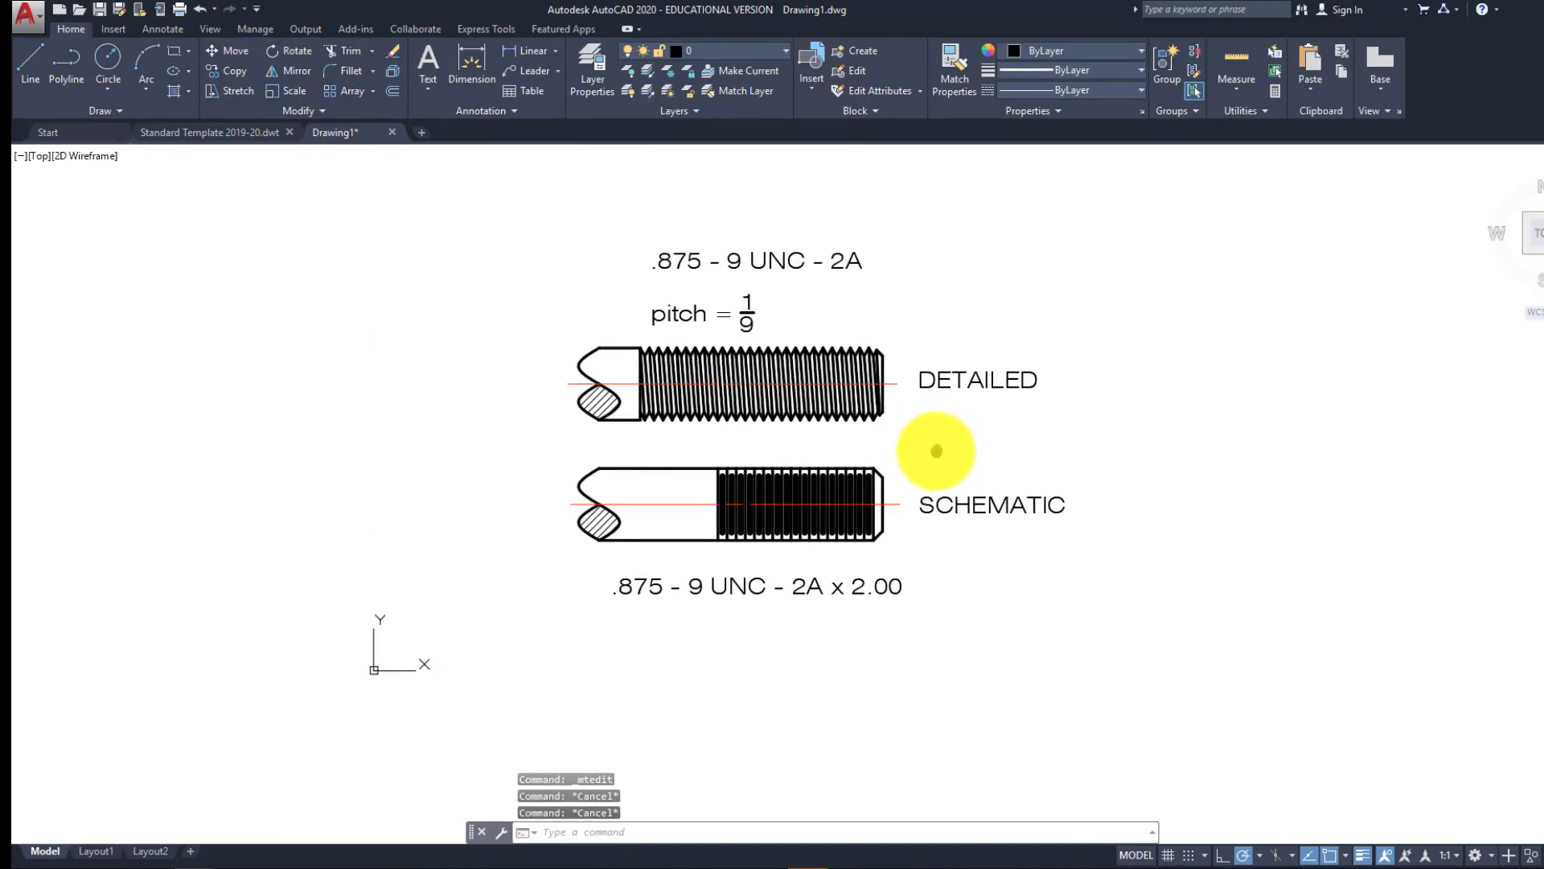
# Copy the whole schematic bolt straight down, below the .875 - 9 UNC - 2A x 2.00 note
pyautogui.click(535, 445)
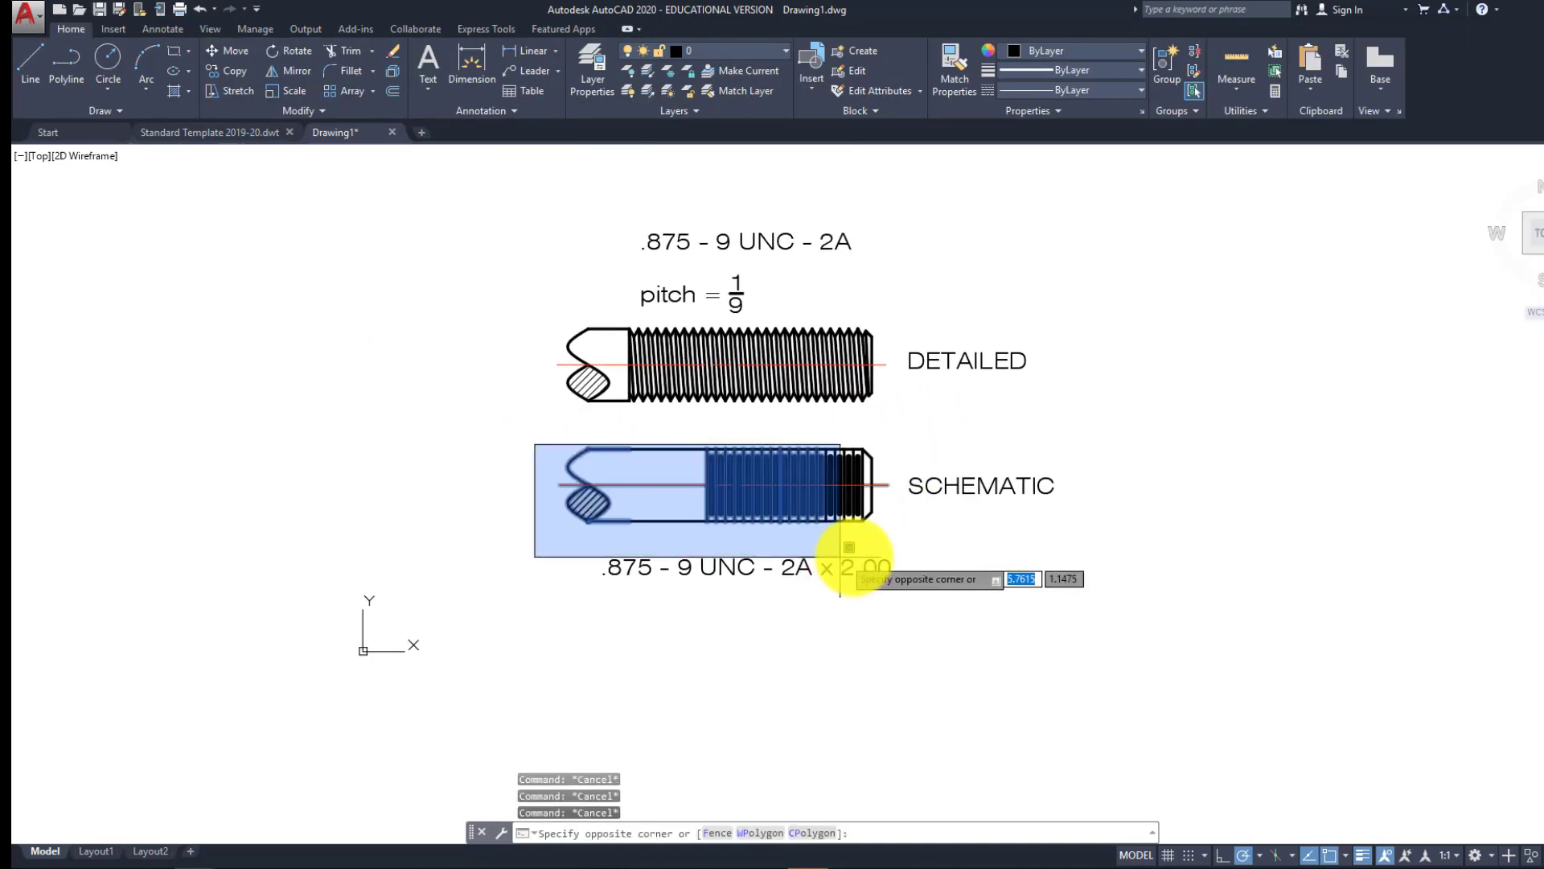
pyautogui.click(885, 546)
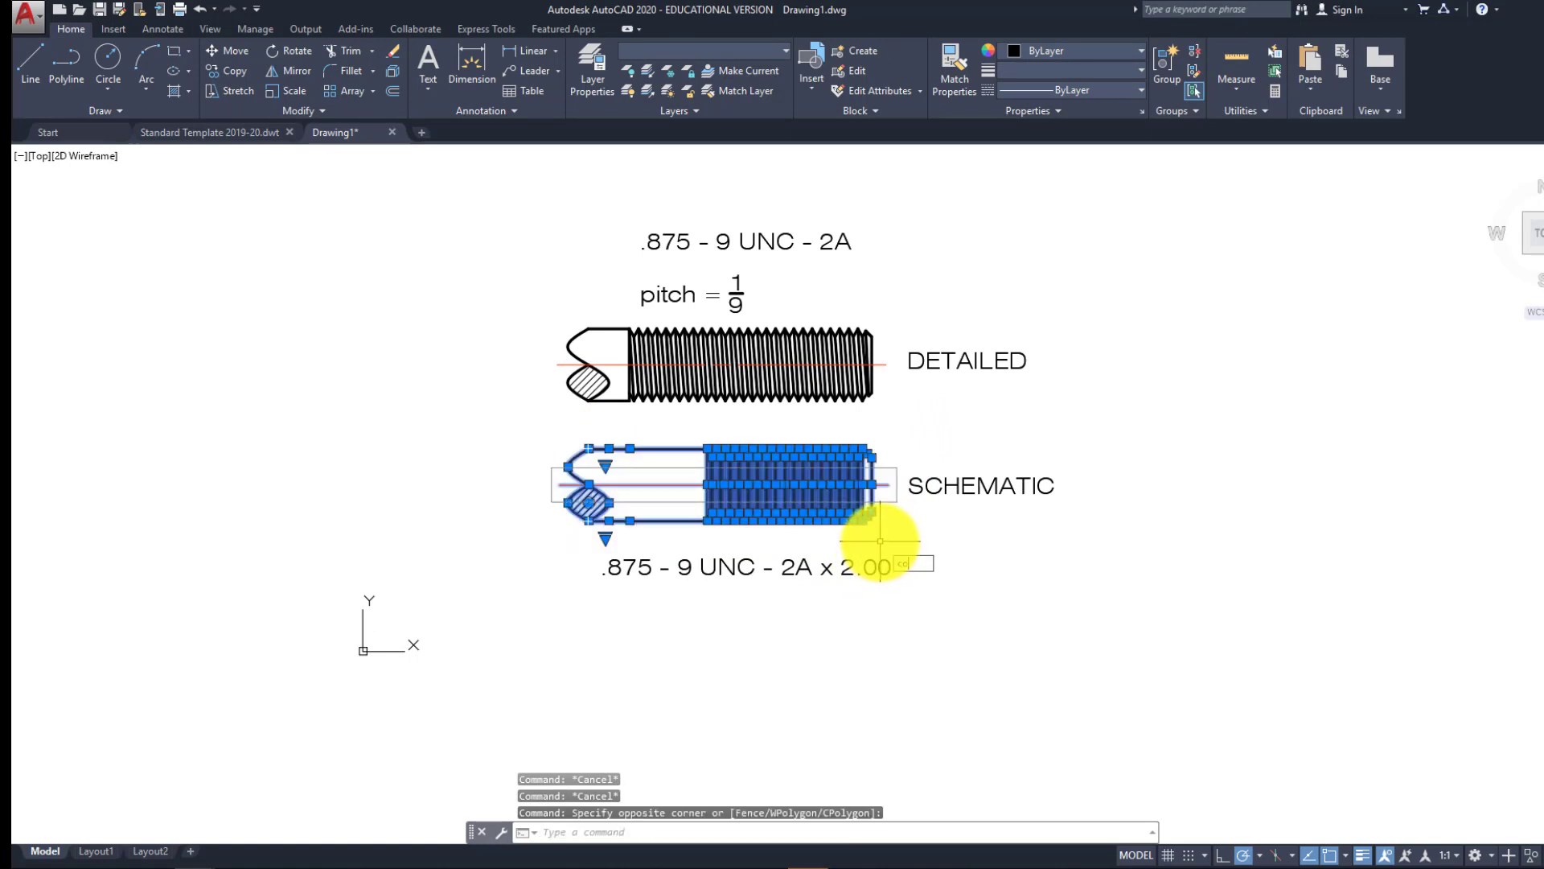
pyautogui.write('co')
pyautogui.press('Return')
pyautogui.click(871, 396)
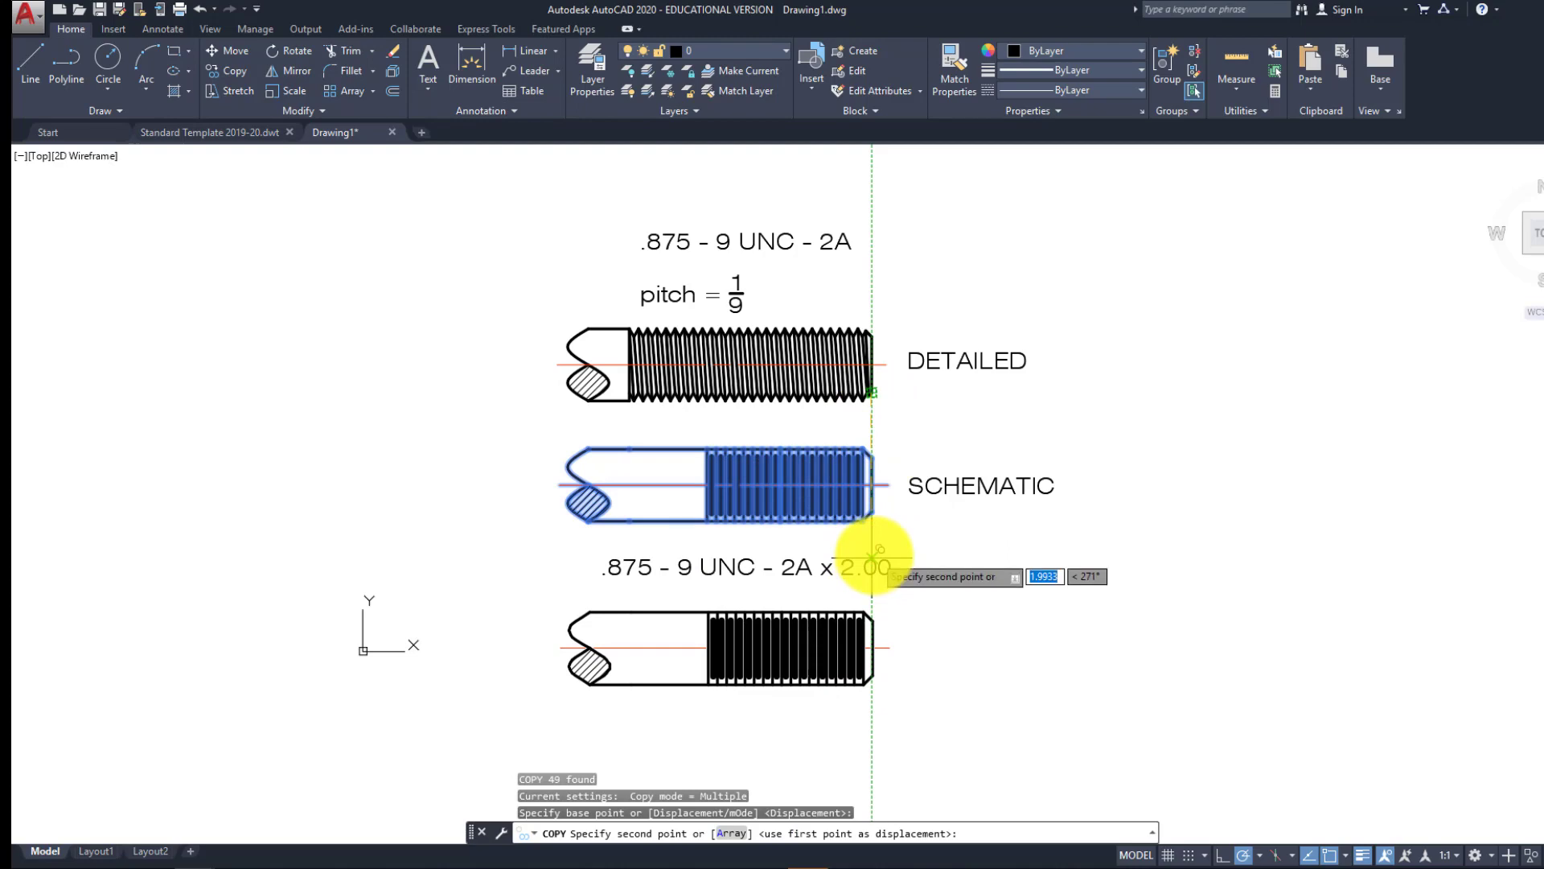
pyautogui.click(879, 644)
pyautogui.press('Escape')
# Draw a horizontal construction line from the top end of the copied bolt's last root line to past the chamfered end
pyautogui.scroll(6, 876, 644)
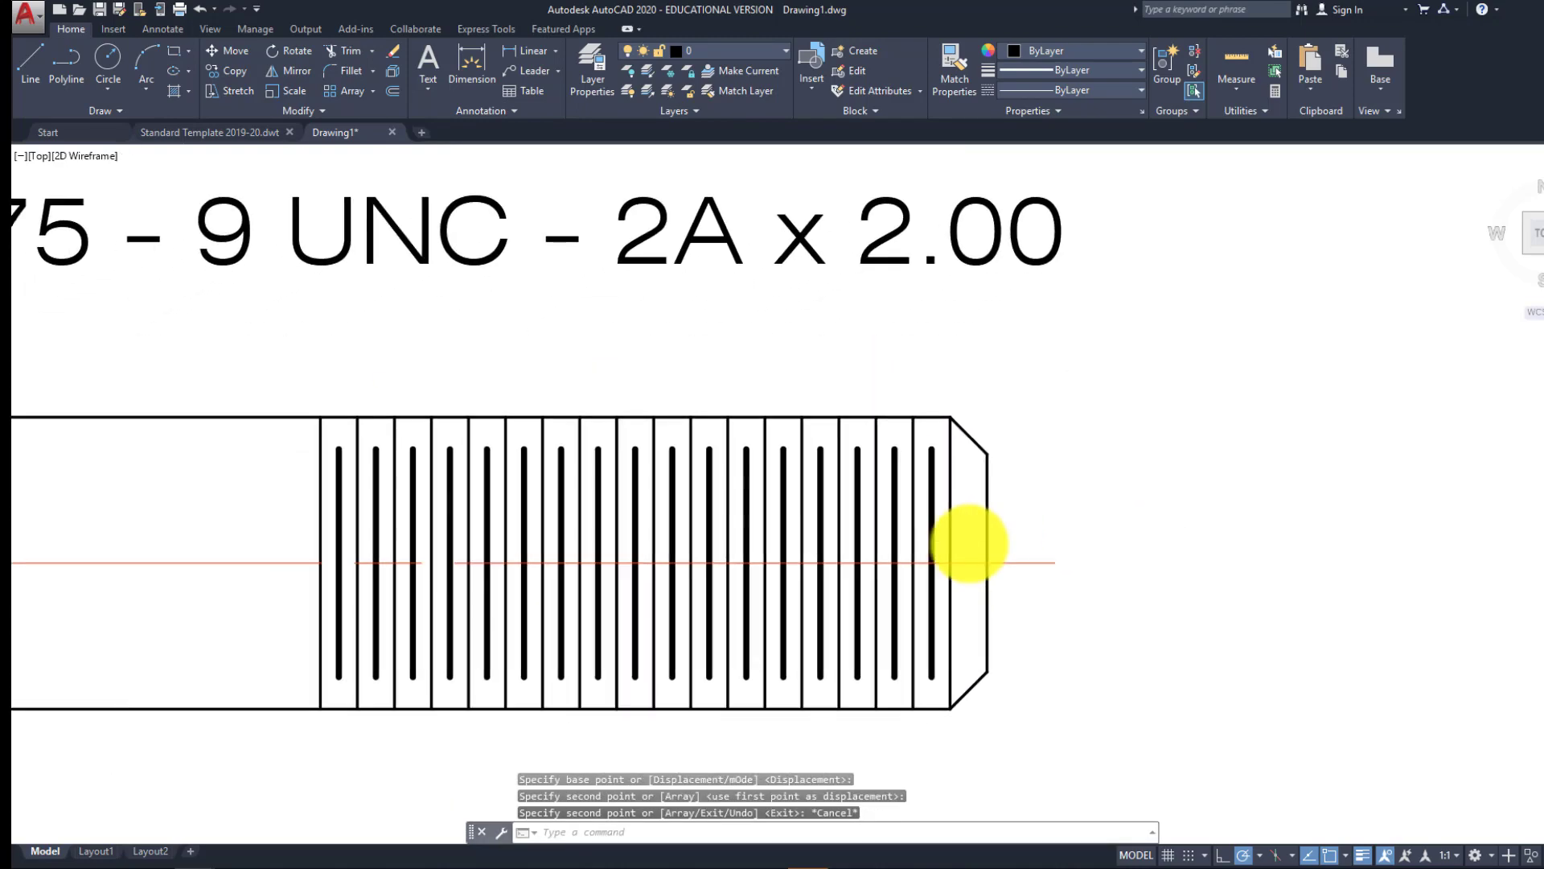
pyautogui.scroll(-5, 969, 545)
pyautogui.scroll(3, 973, 535)
pyautogui.press('Escape')
pyautogui.press('Escape')
pyautogui.press('Escape')
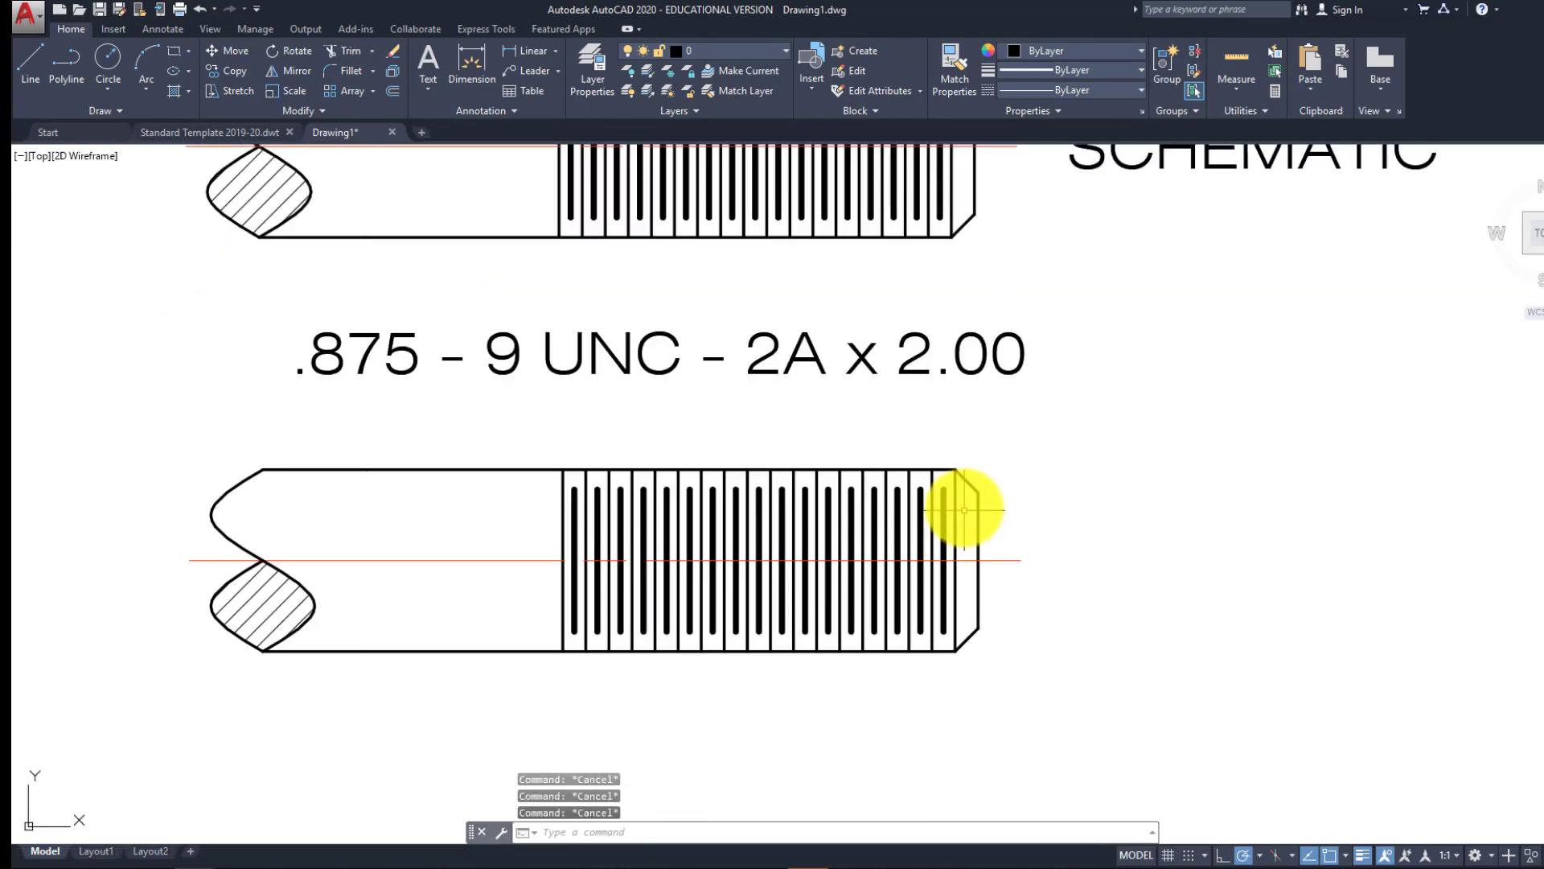
pyautogui.scroll(4, 964, 510)
pyautogui.scroll(-2, 959, 489)
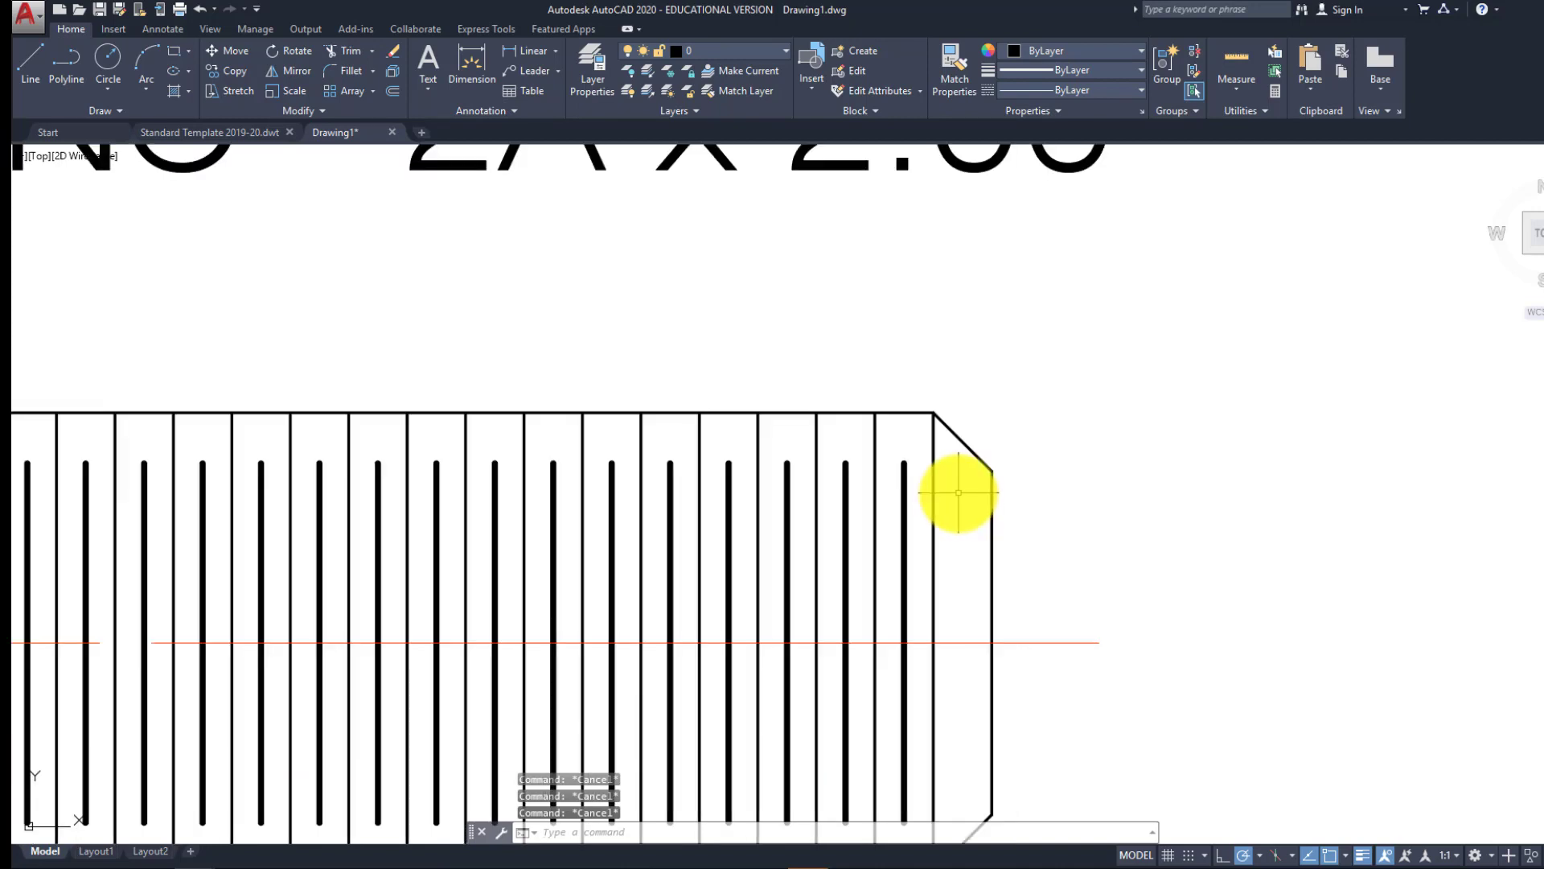
pyautogui.press('l')
pyautogui.press('Return')
pyautogui.click(904, 463)
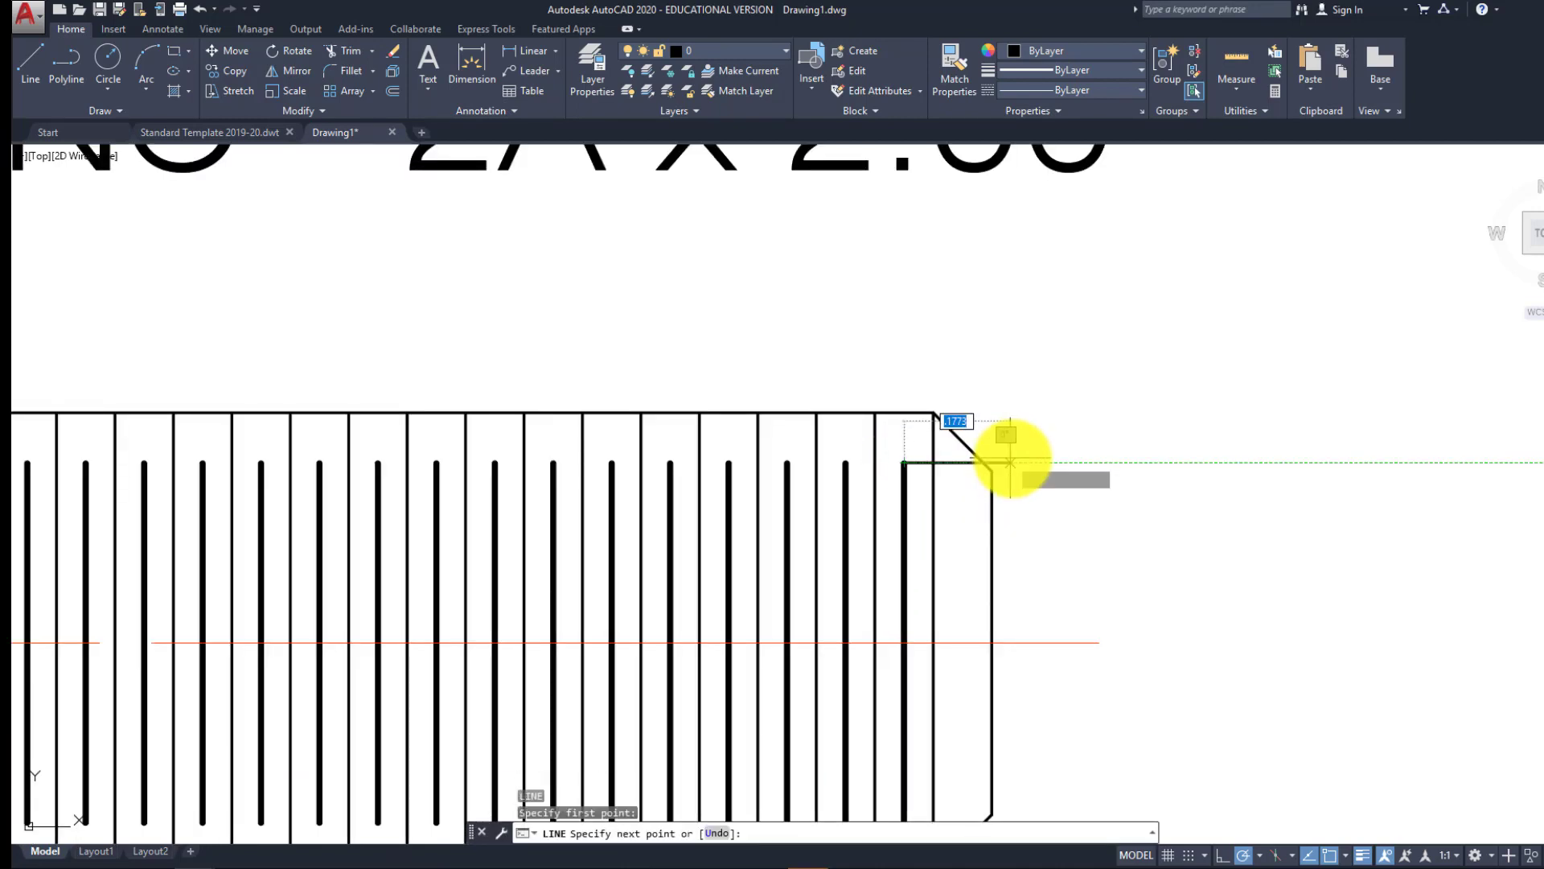
pyautogui.click(1012, 462)
pyautogui.press('Return')
# Stretch the upper chamfer corner of the copied bolt vertically up to the construction line
pyautogui.scroll(2, 982, 456)
pyautogui.click(973, 458)
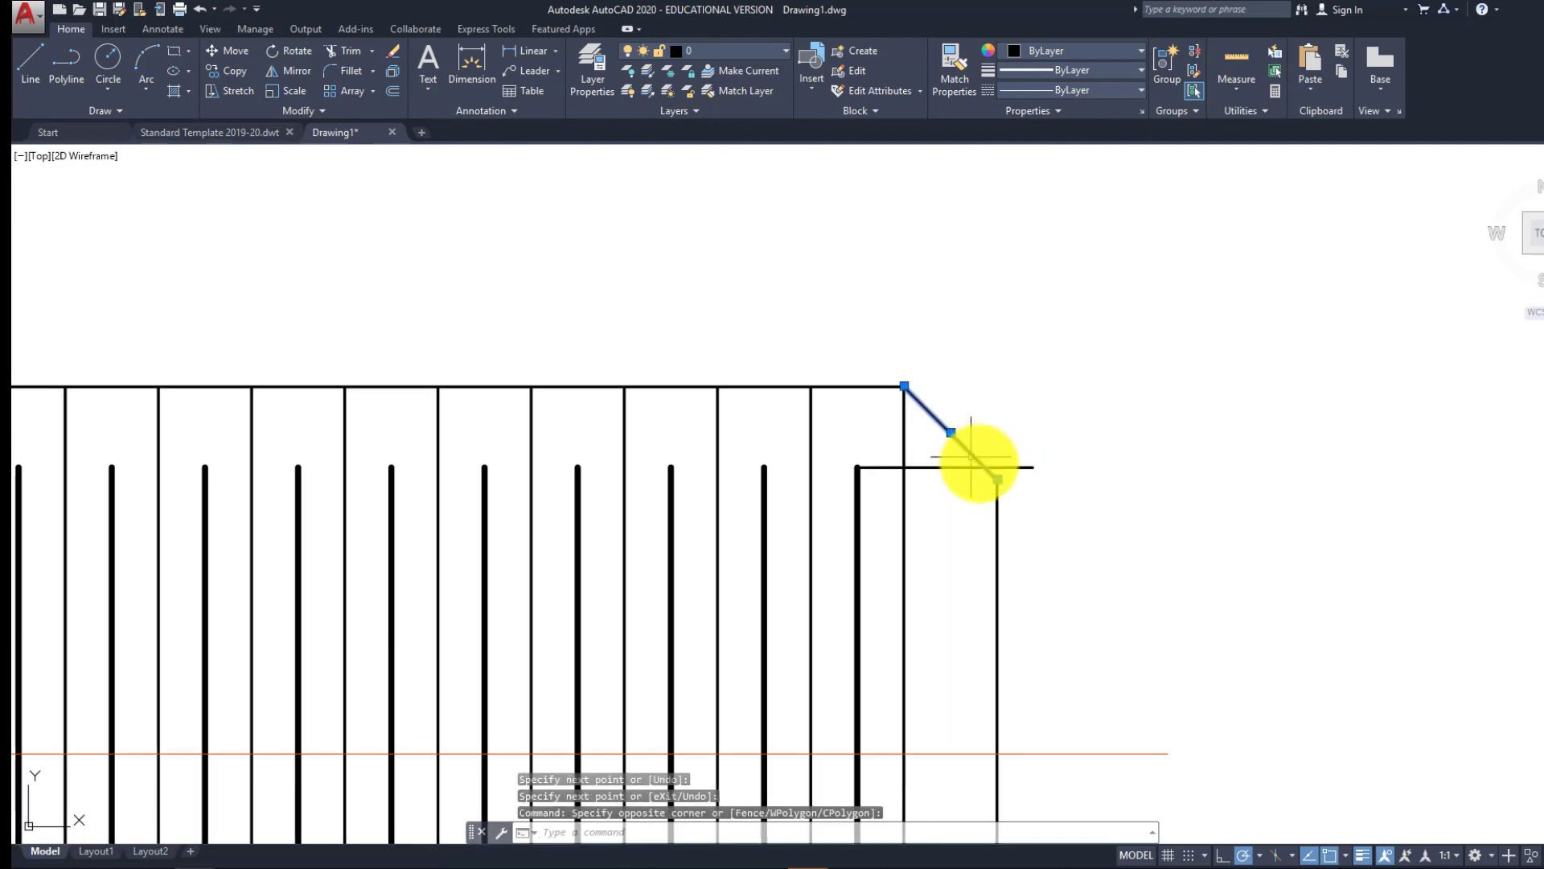
pyautogui.click(997, 492)
pyautogui.click(997, 480)
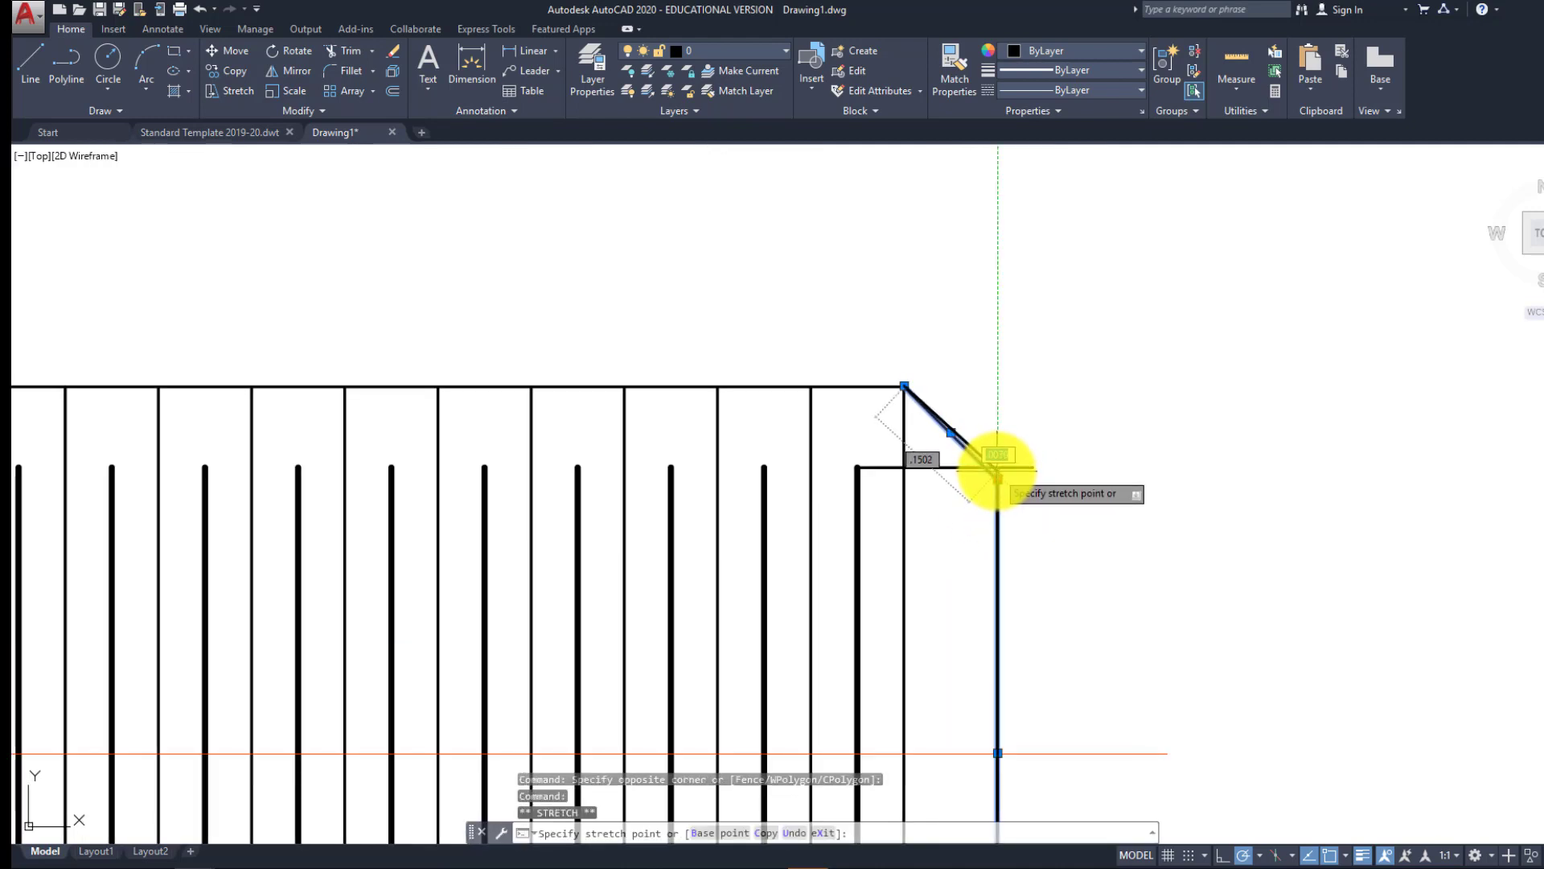
pyautogui.scroll(-5, 986, 541)
pyautogui.press('Escape')
pyautogui.press('Escape')
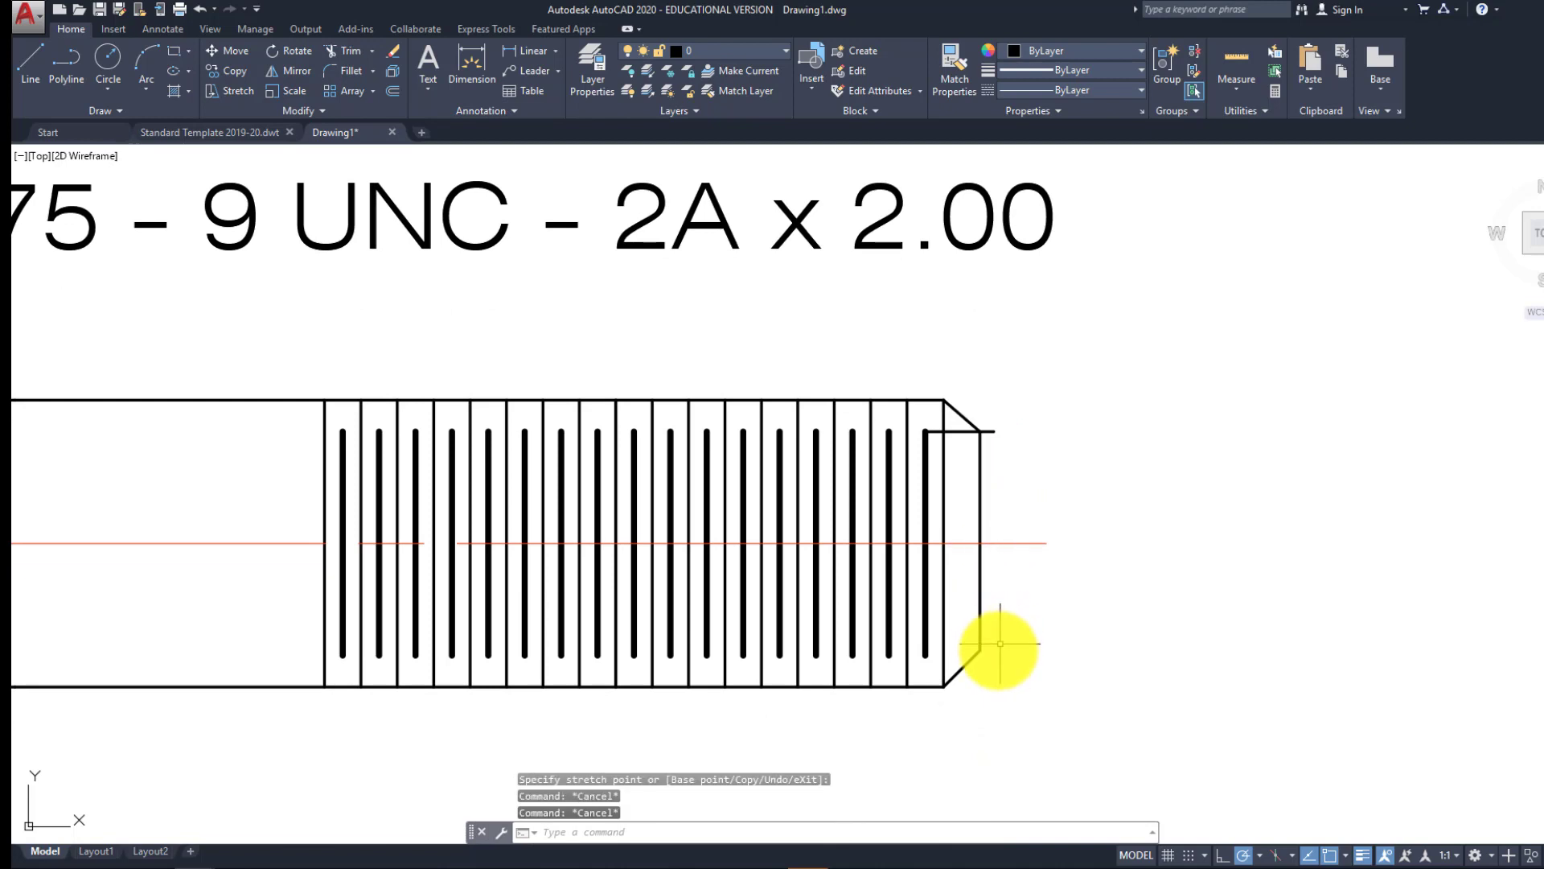
# Draw a horizontal construction line from the bottom end of the last root line to past the bolt's chamfered end
pyautogui.scroll(5, 997, 644)
pyautogui.press('space')
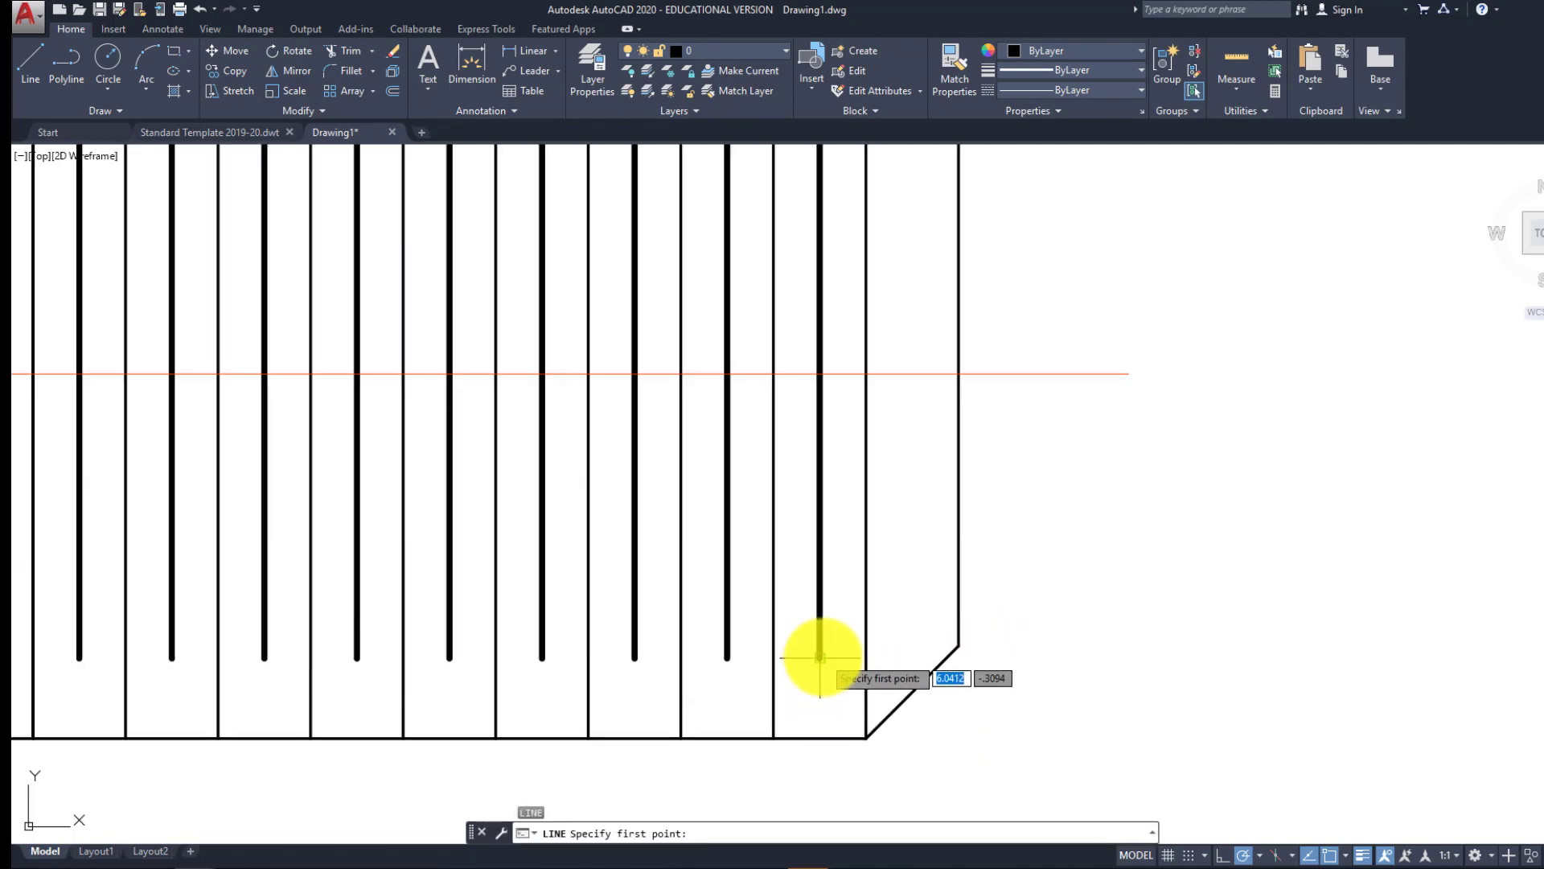
pyautogui.click(820, 658)
pyautogui.click(983, 657)
pyautogui.press('space')
# Stretch the lower chamfer corner vertically down to the lower construction line
pyautogui.click(967, 652)
pyautogui.click(947, 638)
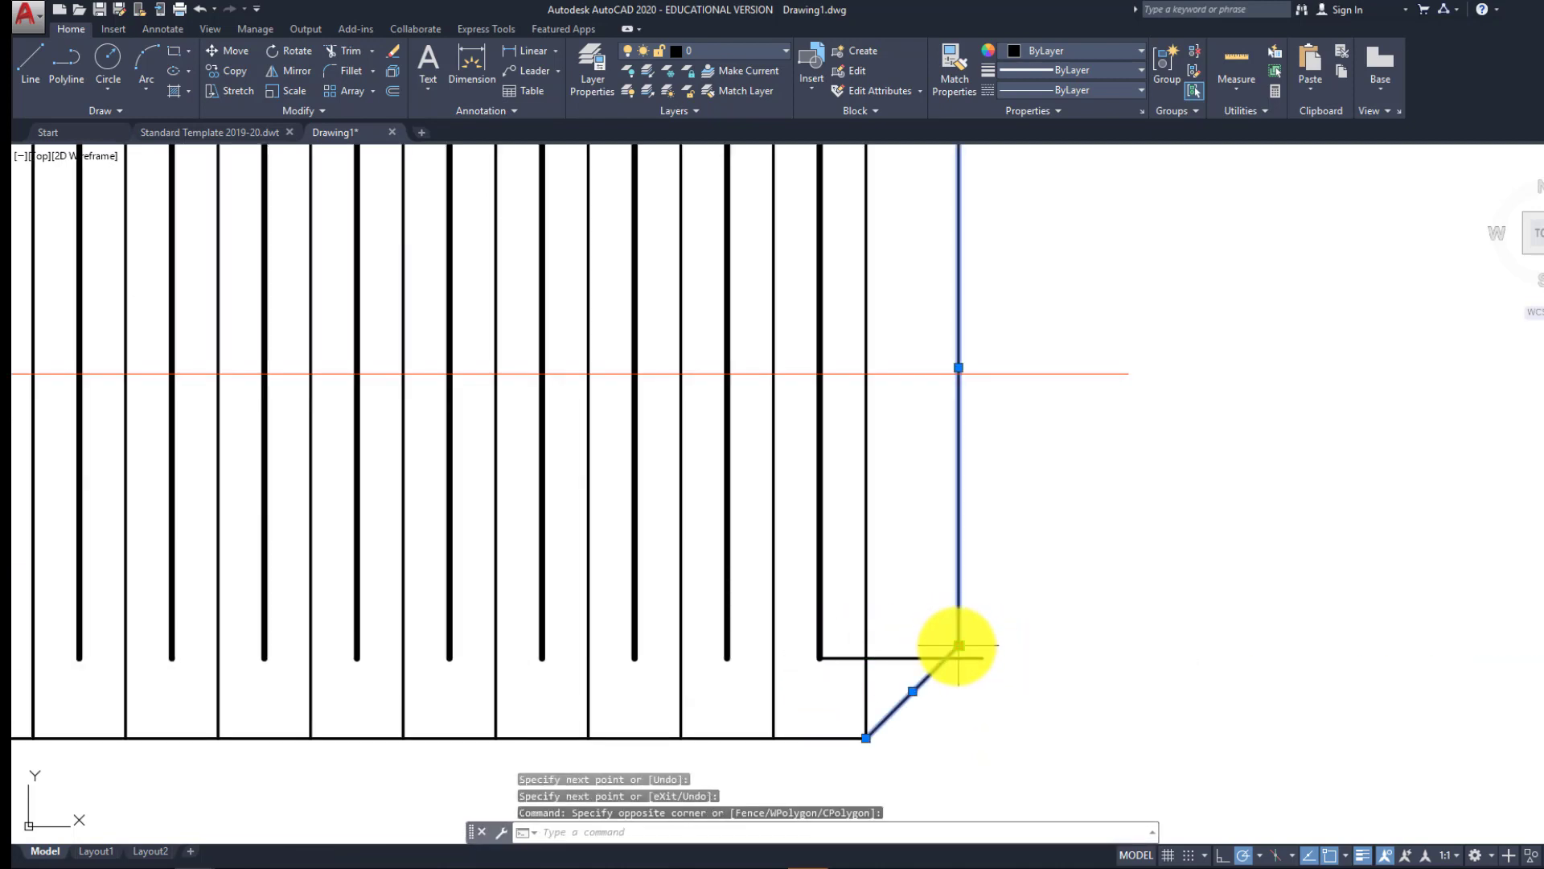
pyautogui.click(958, 645)
pyautogui.press('Escape')
pyautogui.scroll(-4, 958, 648)
pyautogui.press('Escape')
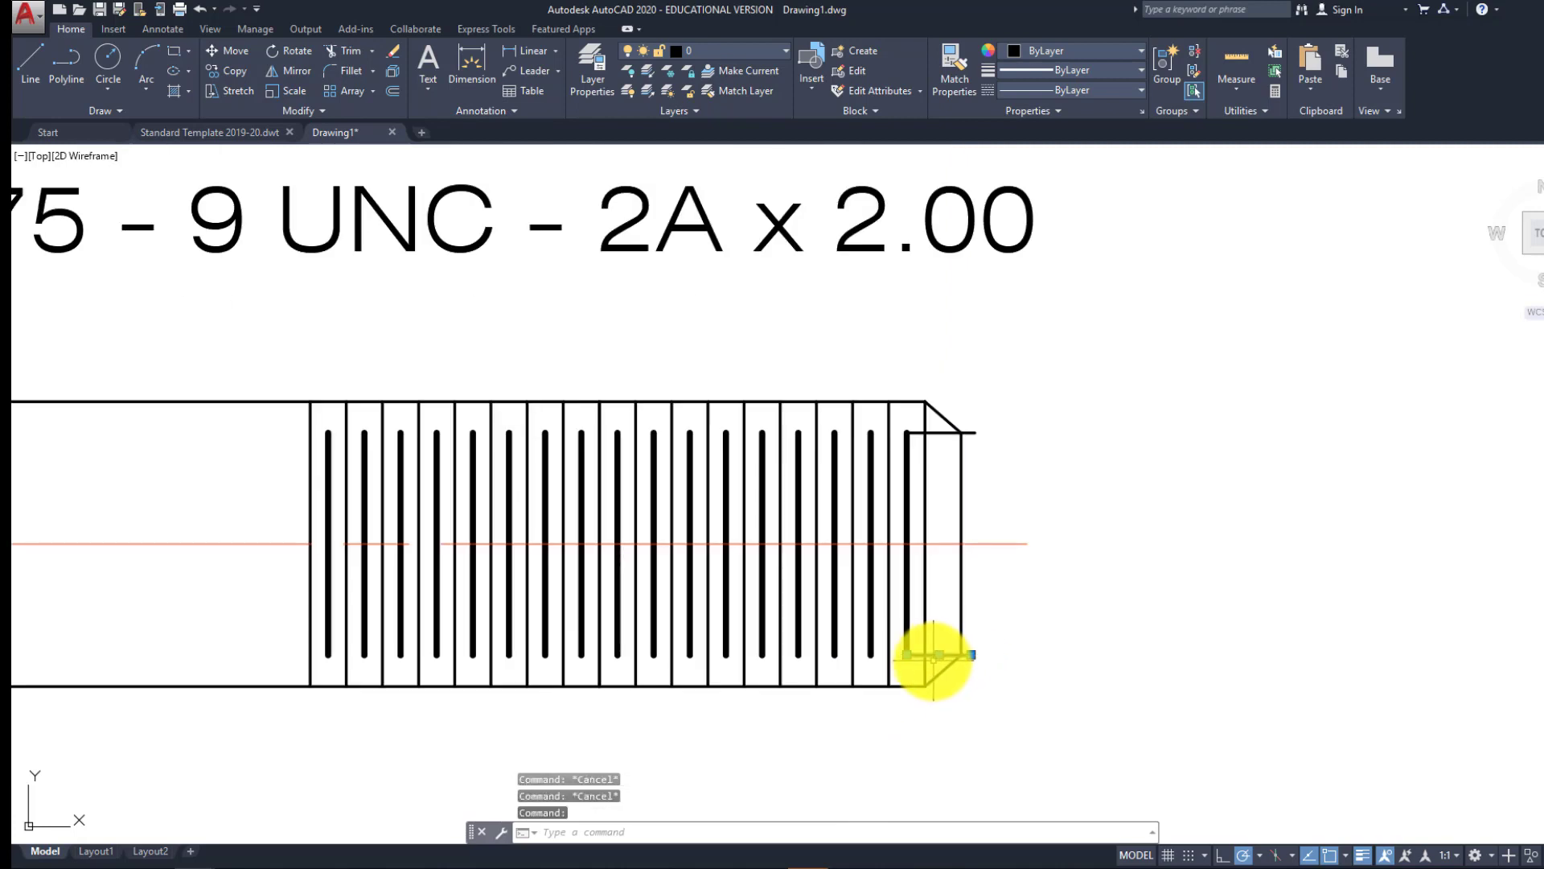
# Delete both horizontal construction lines at the copied bolt's chamfered end
pyautogui.click(932, 655)
pyautogui.press('Delete')
pyautogui.click(941, 433)
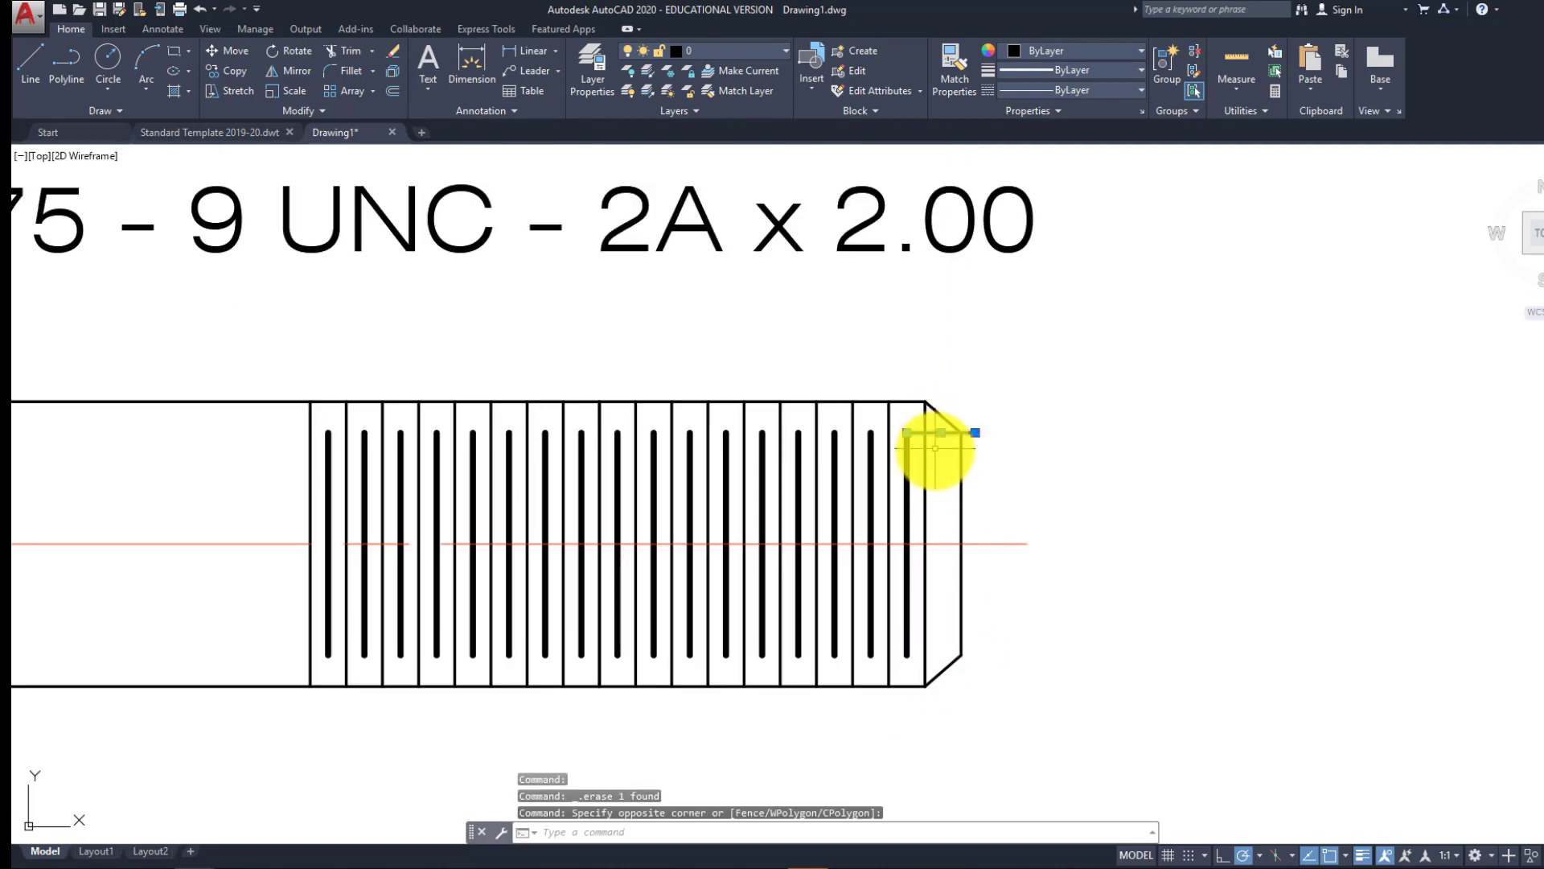
pyautogui.press('Delete')
# Delete all the copied bolt's vertical thread lines except the one where the chamfer starts
pyautogui.click(915, 488)
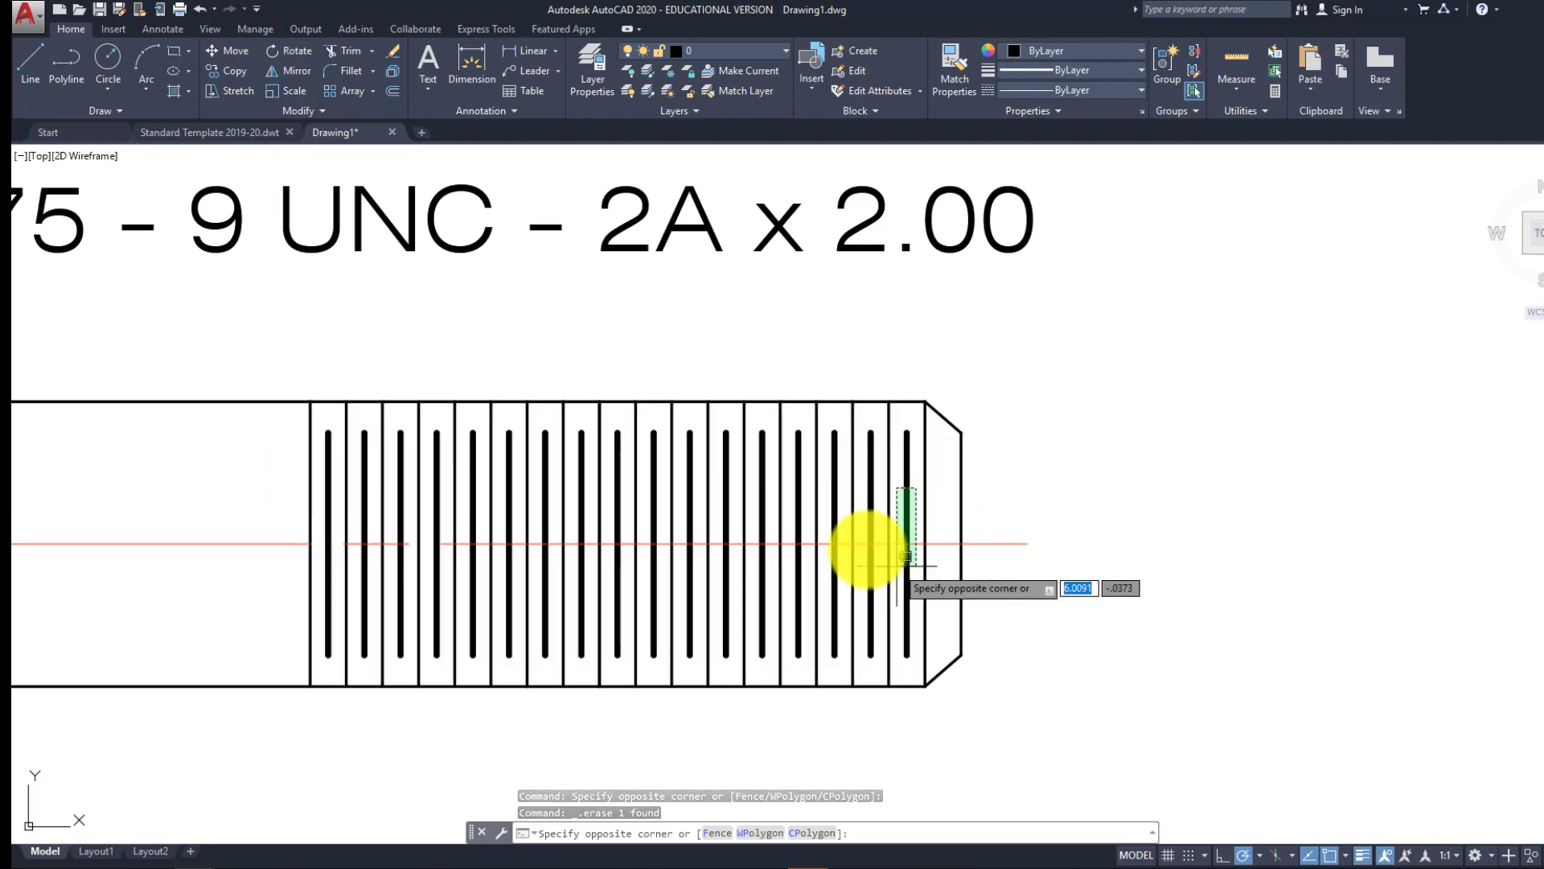
pyautogui.click(295, 481)
pyautogui.press('Delete')
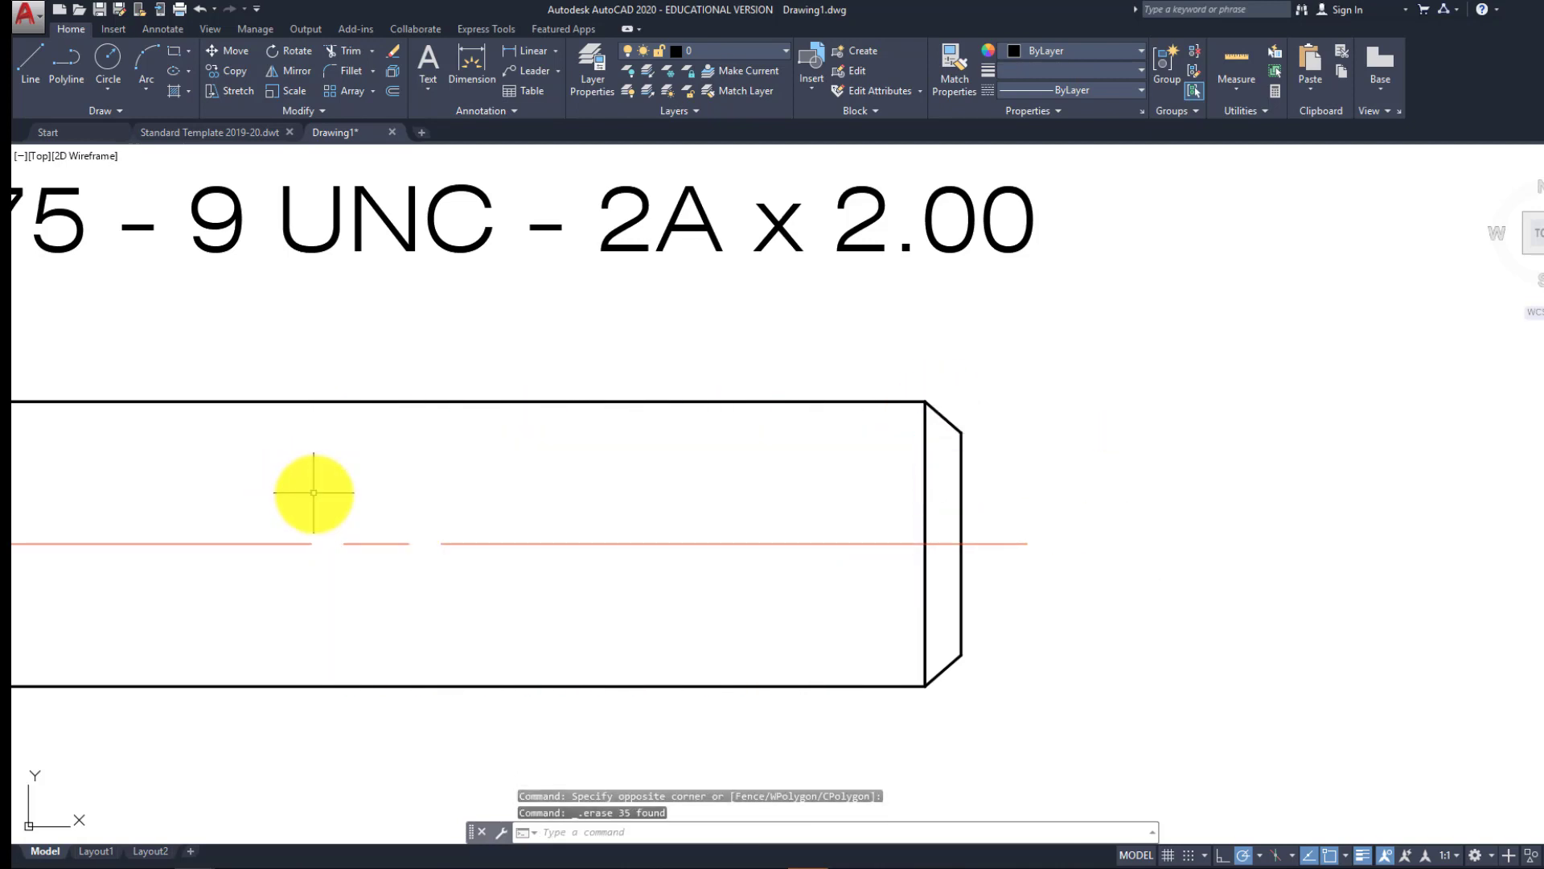
# Draw a vertical line across the lowest bolt, aligned with the end of the schematic bolt's thread
pyautogui.scroll(-5, 507, 517)
pyautogui.scroll(2, 527, 494)
pyautogui.scroll(-2, 528, 495)
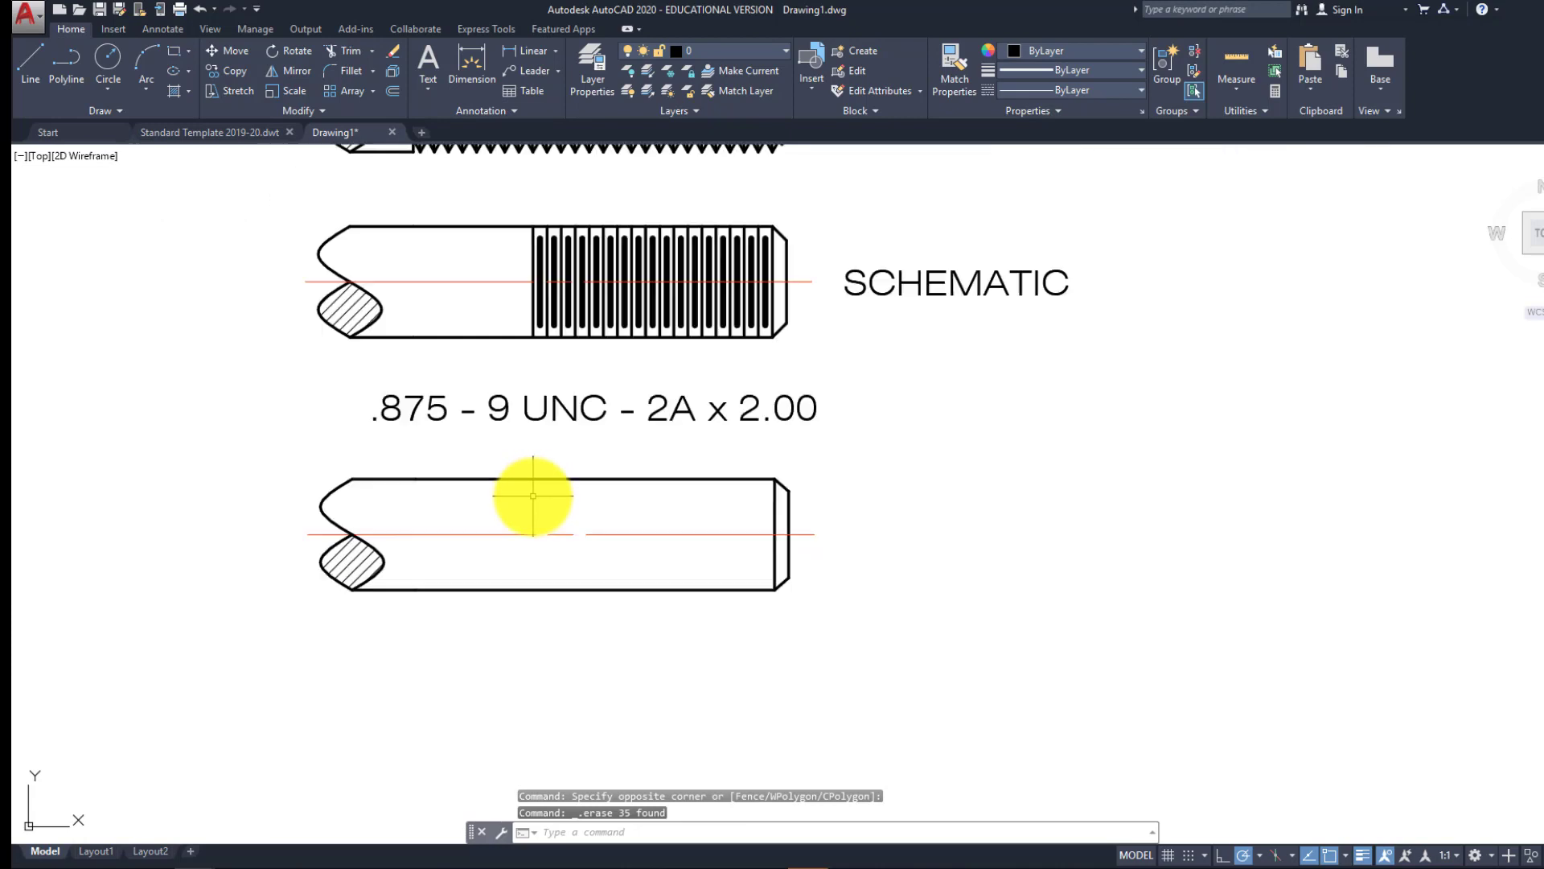
pyautogui.write('l')
pyautogui.press('Return')
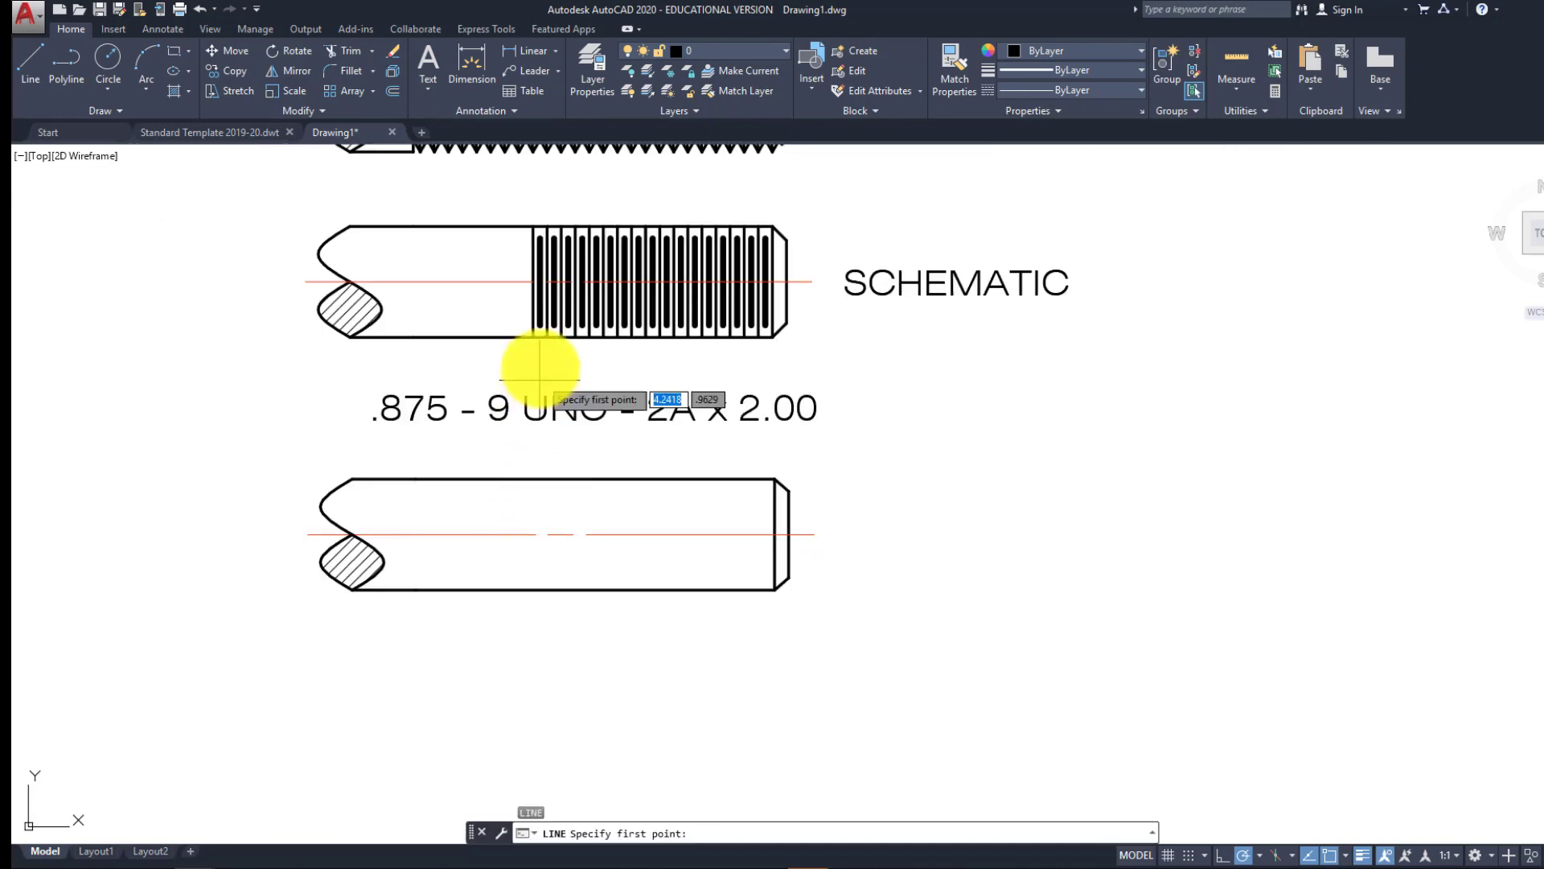
pyautogui.click(532, 481)
pyautogui.press('Escape')
pyautogui.press('Escape')
pyautogui.press('Escape')
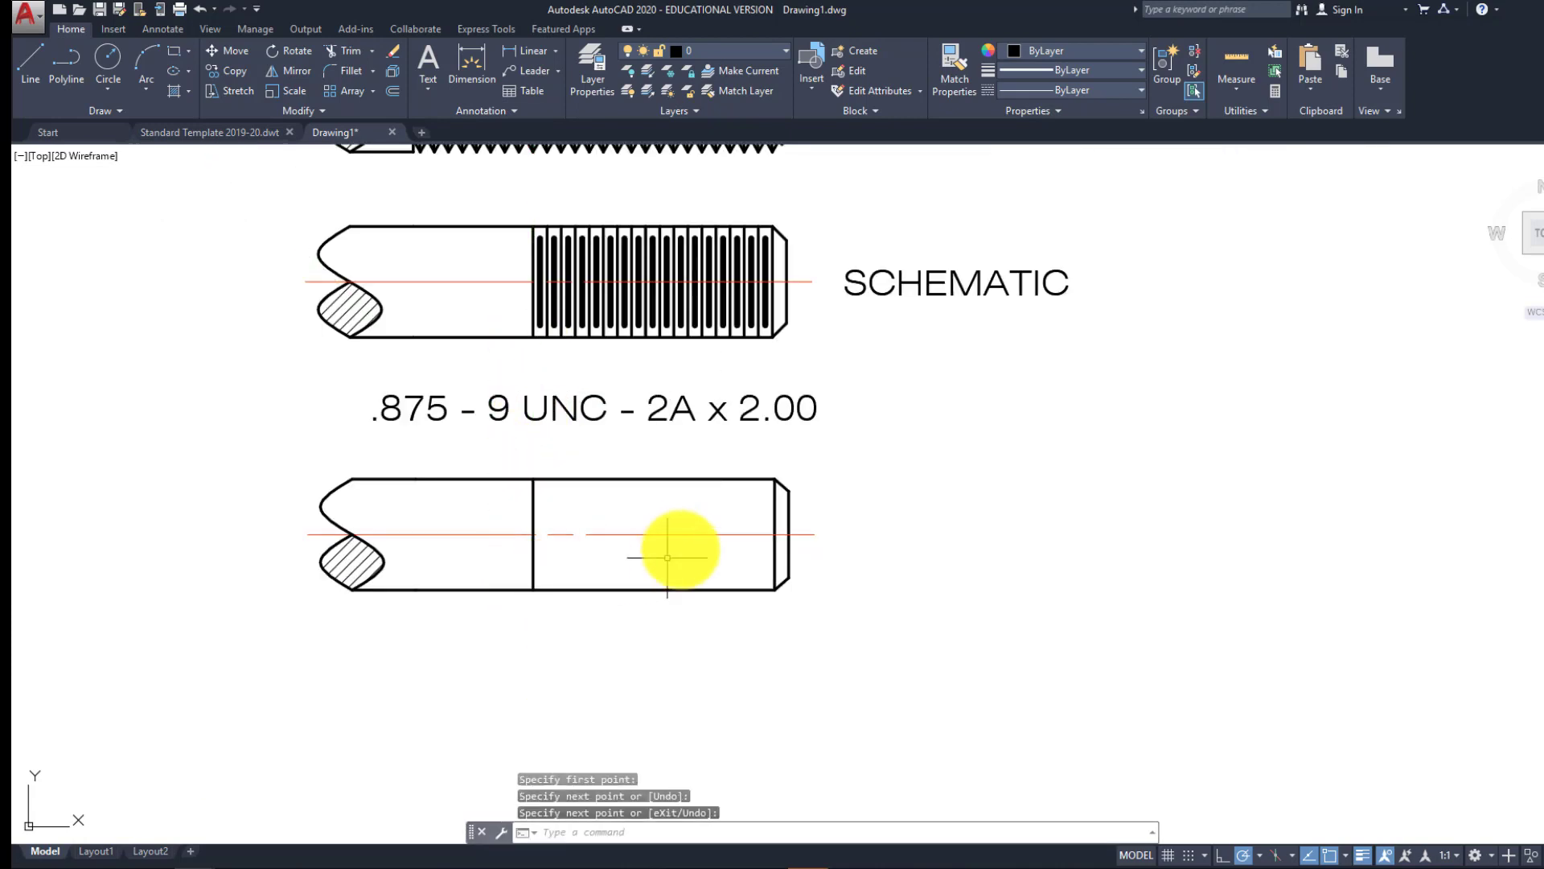
# Make Hidden the current layer and review its layer properties
pyautogui.click(769, 56)
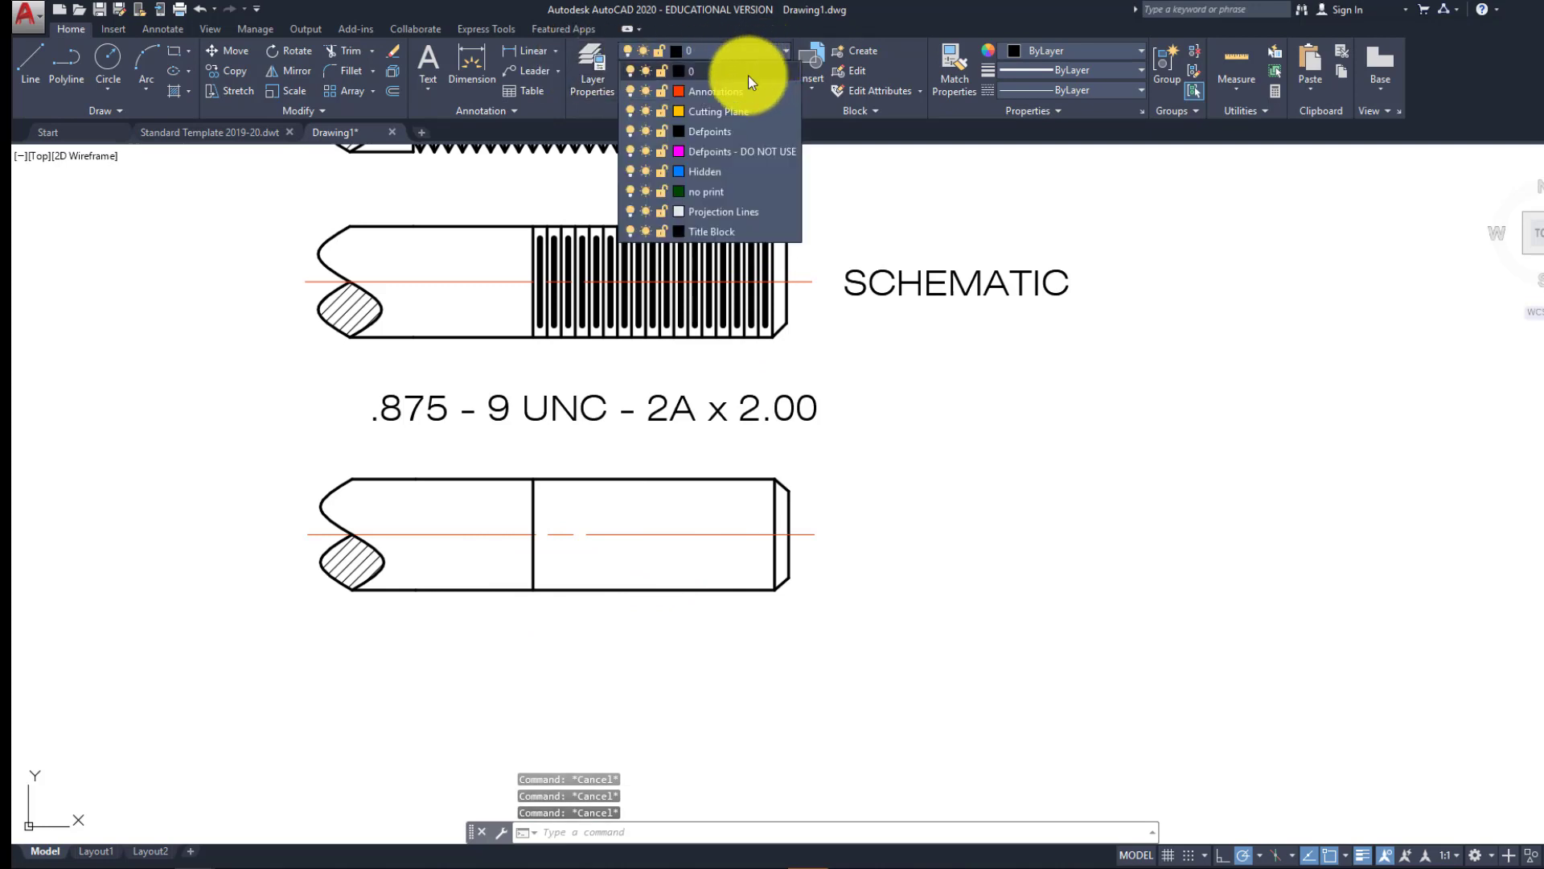
pyautogui.click(701, 71)
pyautogui.click(701, 54)
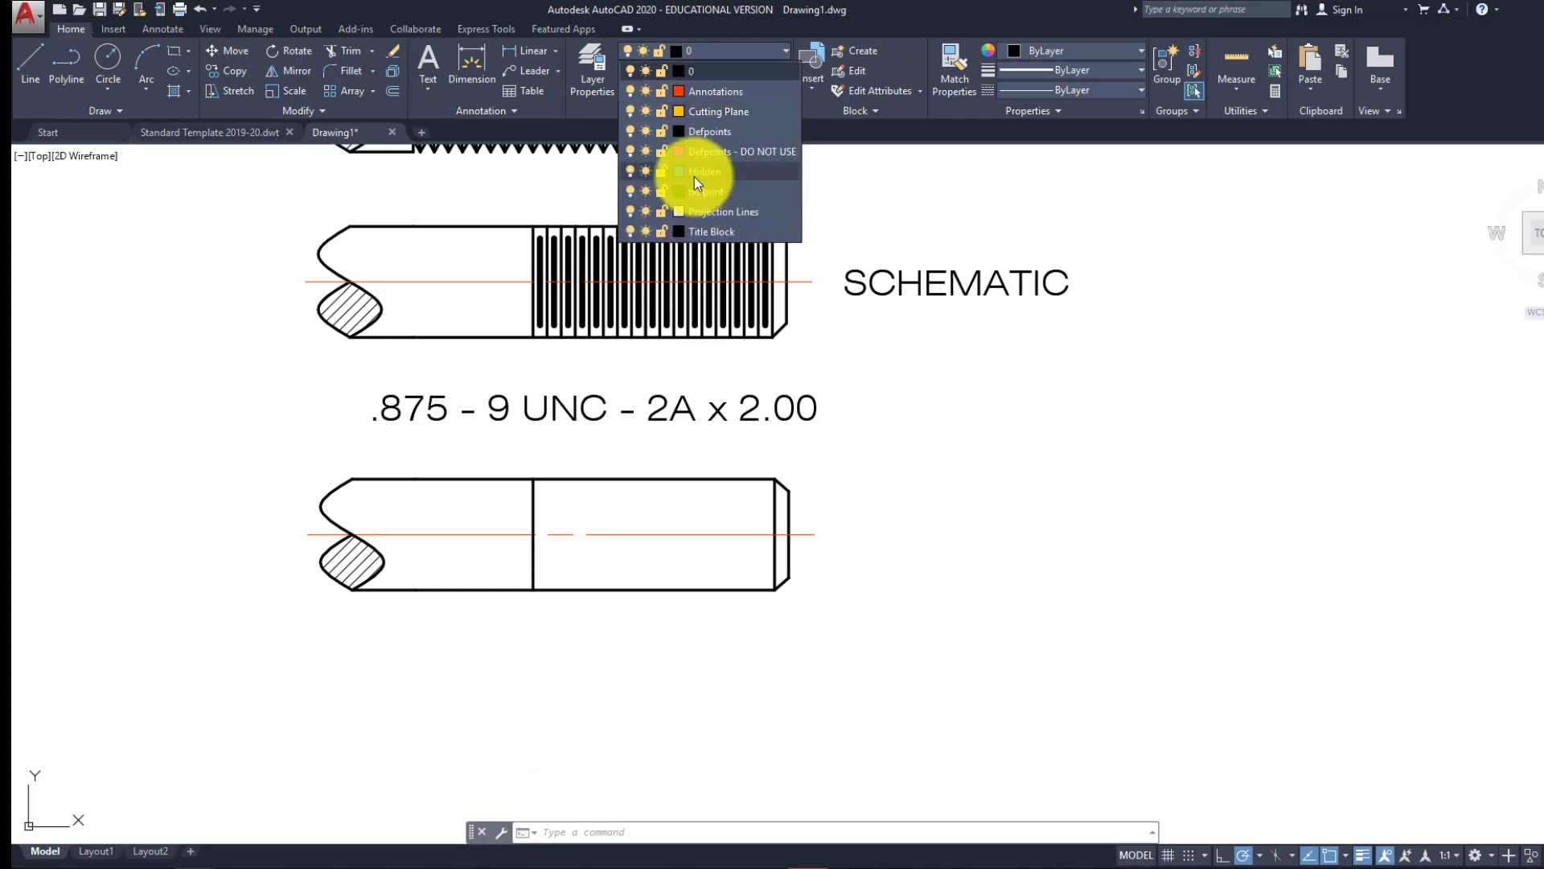
pyautogui.click(693, 172)
pyautogui.click(594, 69)
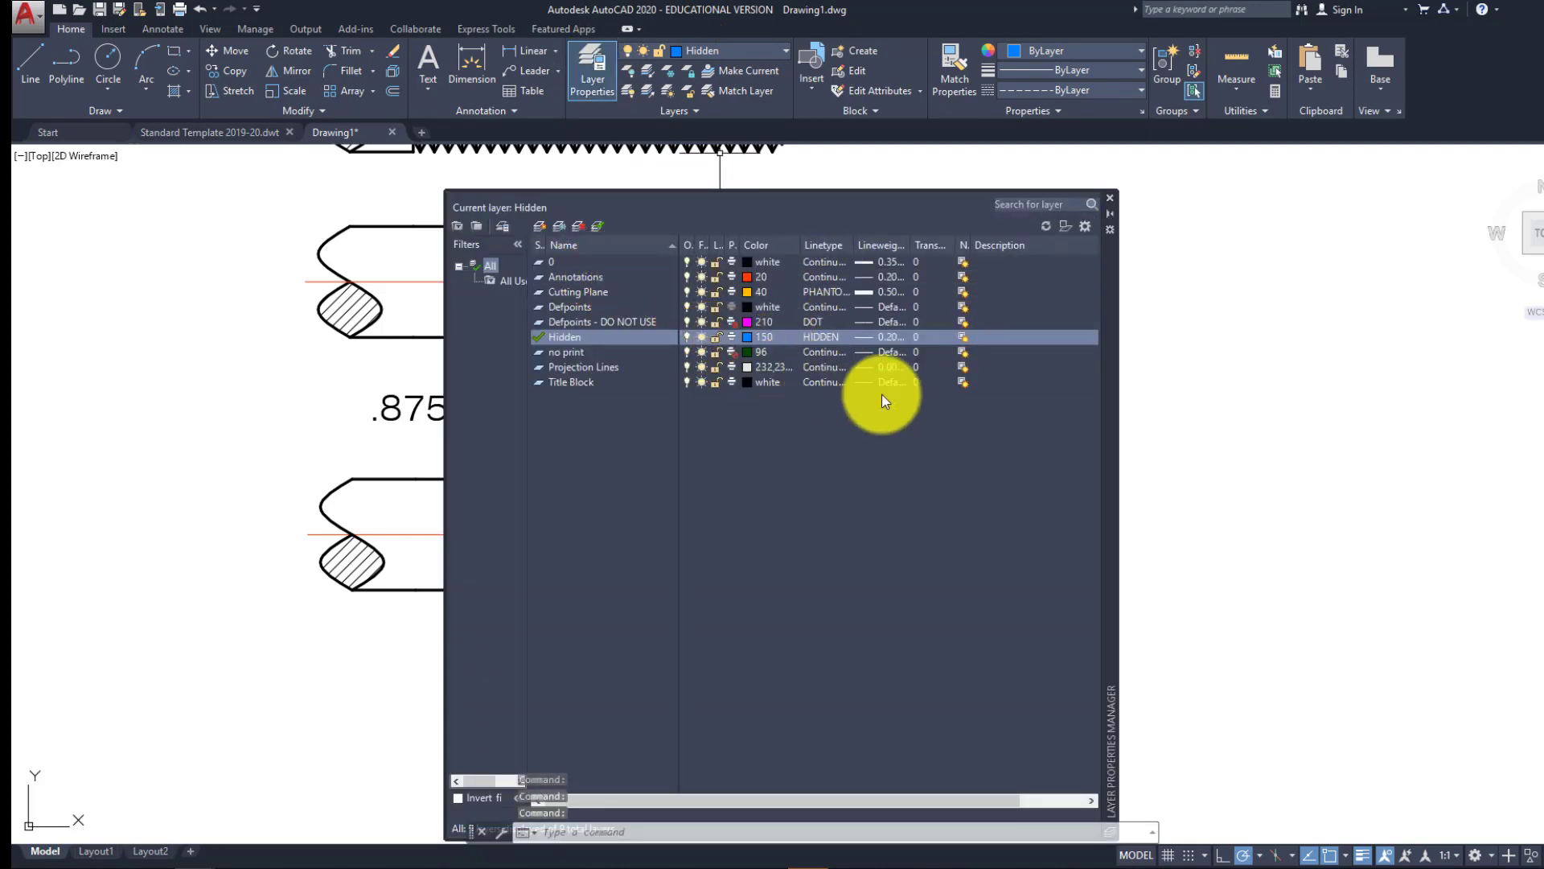
pyautogui.click(408, 444)
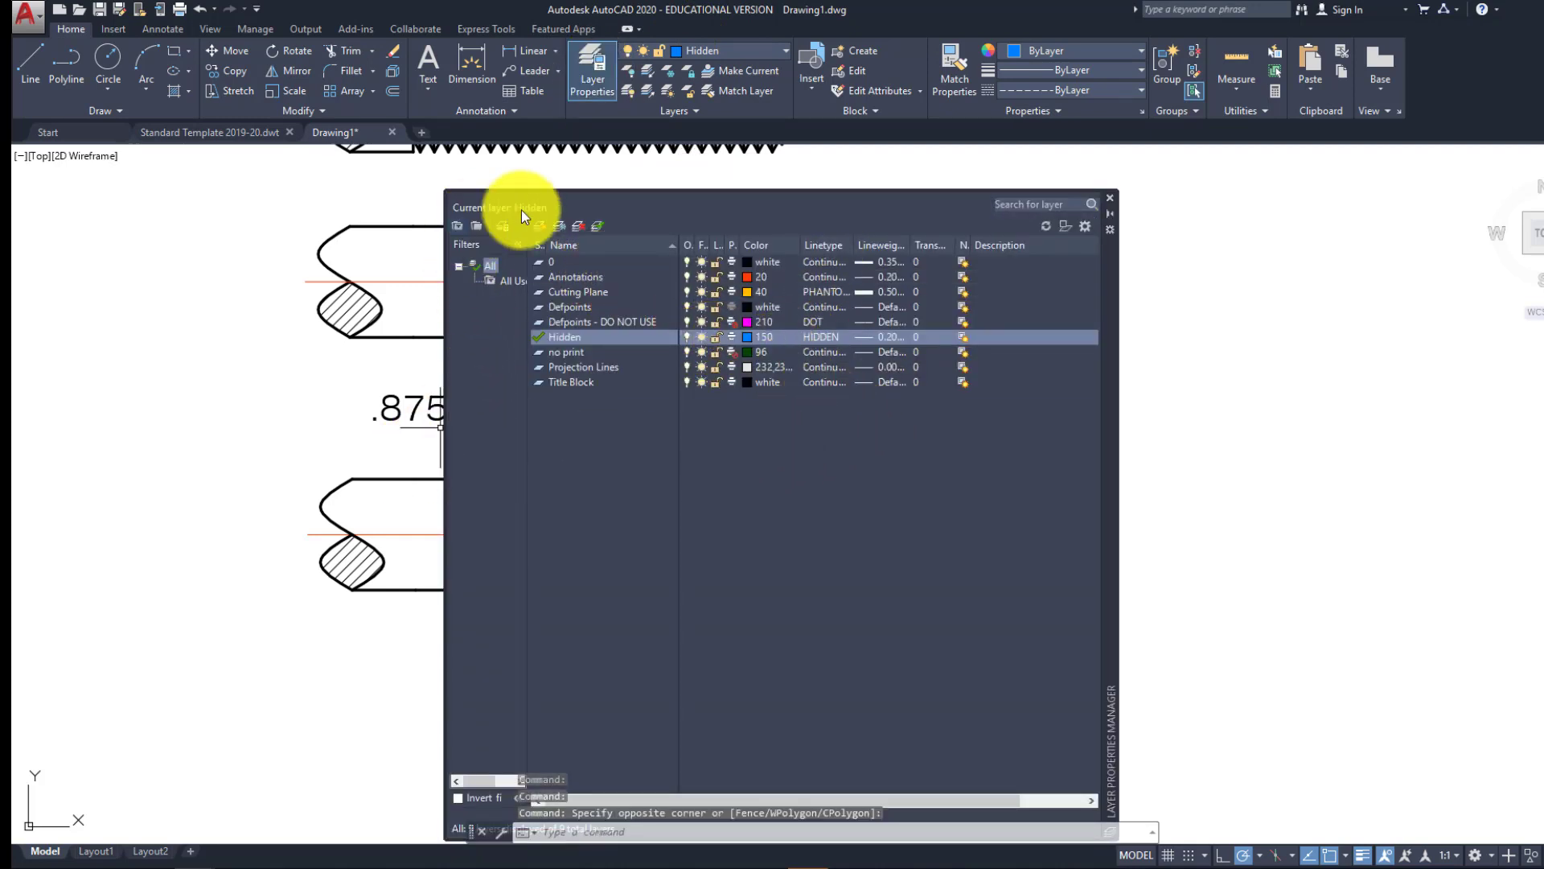
pyautogui.press('Escape')
pyautogui.press('Escape')
pyautogui.click(1110, 198)
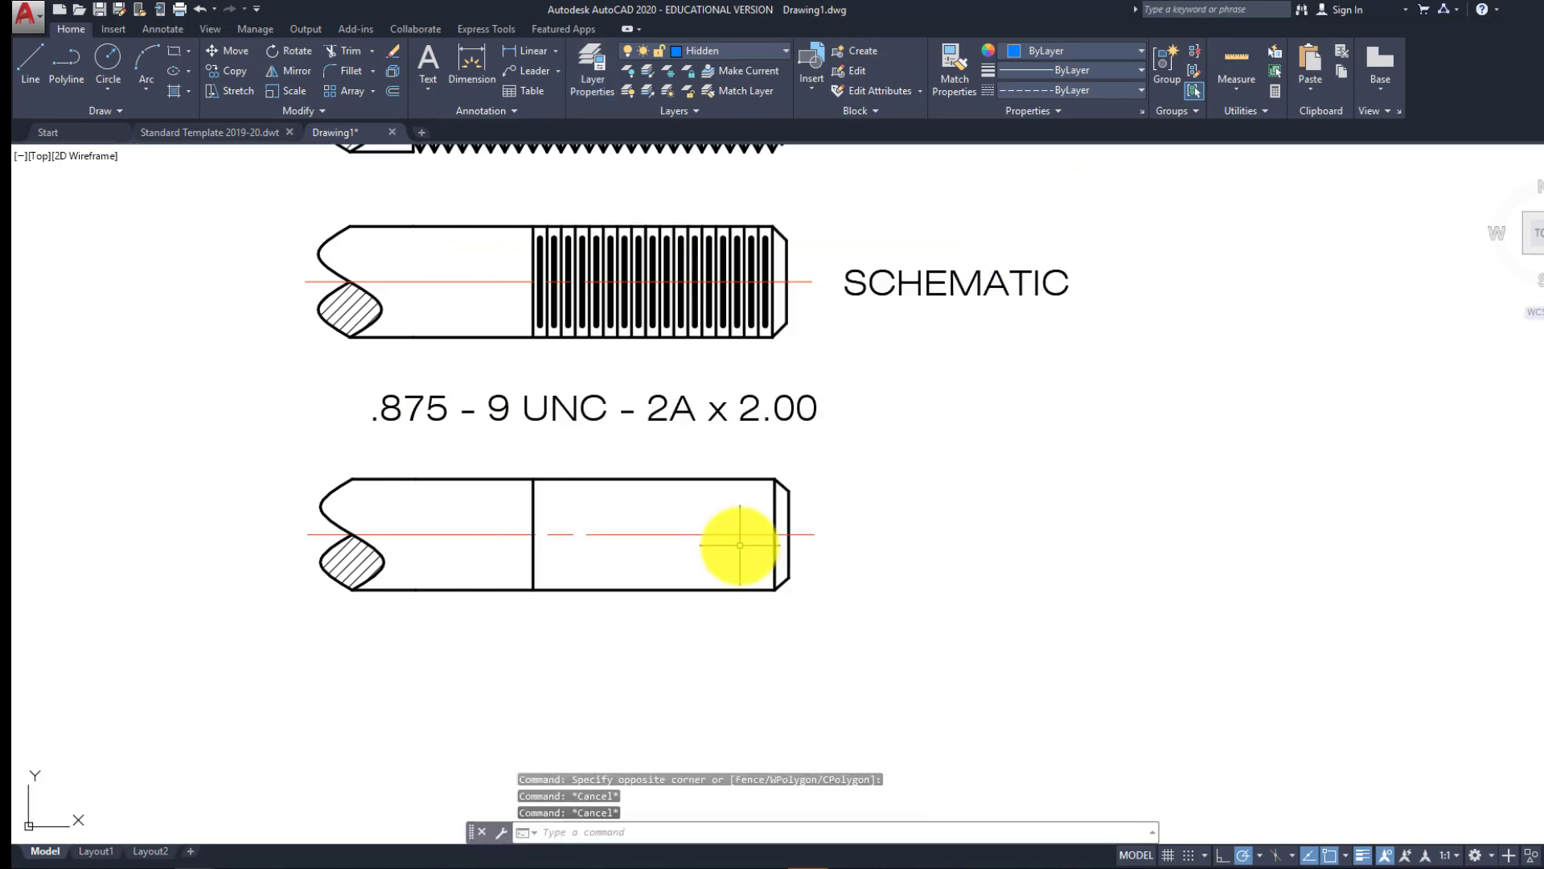
# Draw two horizontal hidden lines from the lowest bolt's end-face corners to the vertical thread-end line
pyautogui.write('l')
pyautogui.press('Return')
pyautogui.click(787, 490)
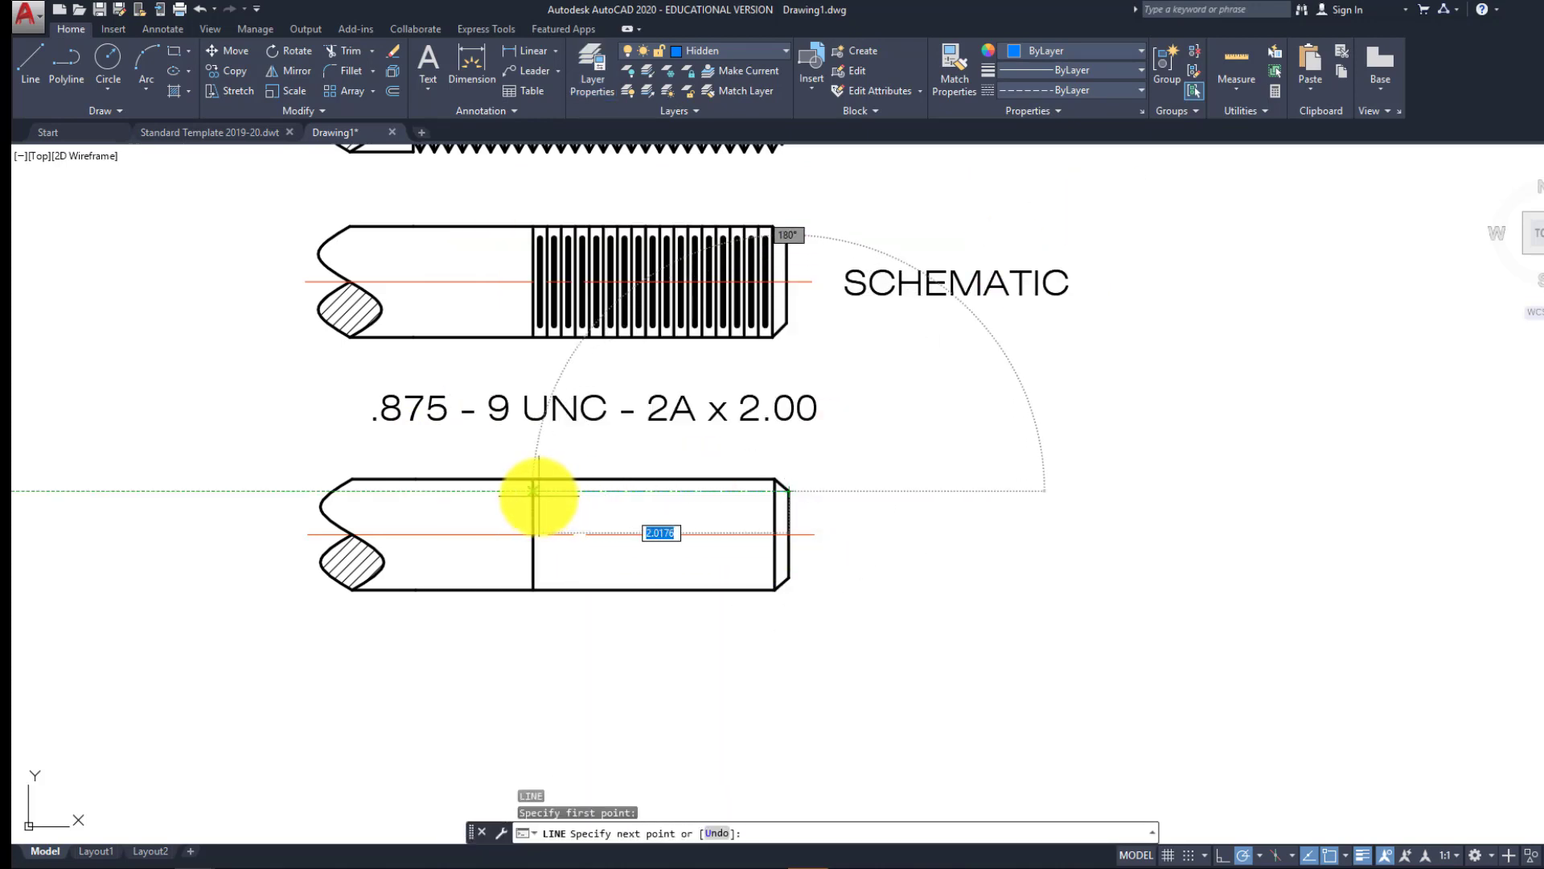
pyautogui.click(533, 490)
pyautogui.press('Return')
pyautogui.press('Return')
pyautogui.click(787, 576)
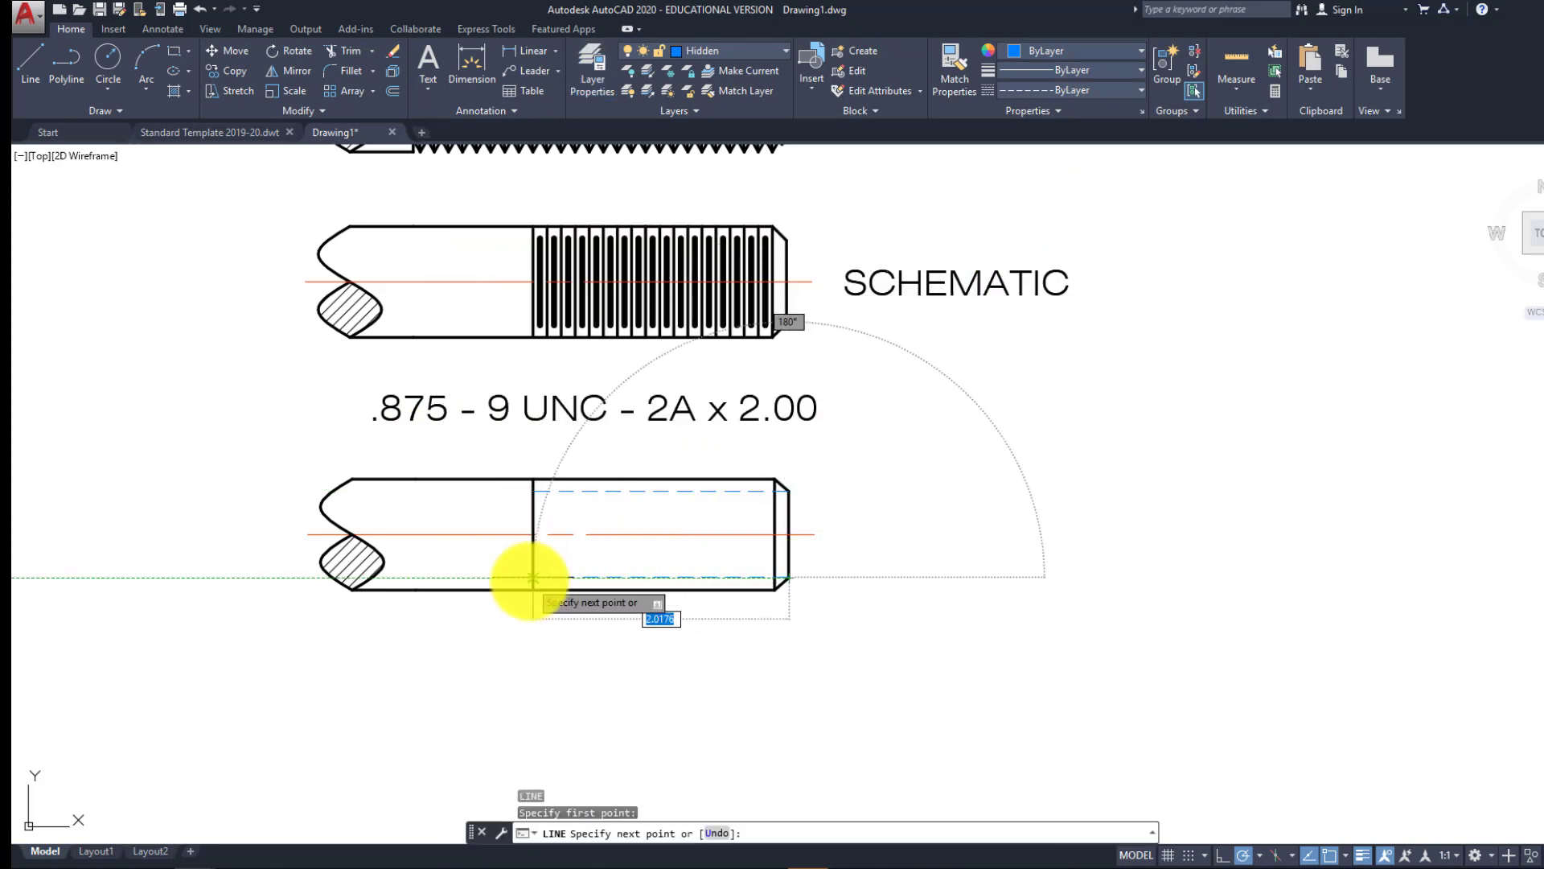
pyautogui.click(533, 576)
pyautogui.press('Return')
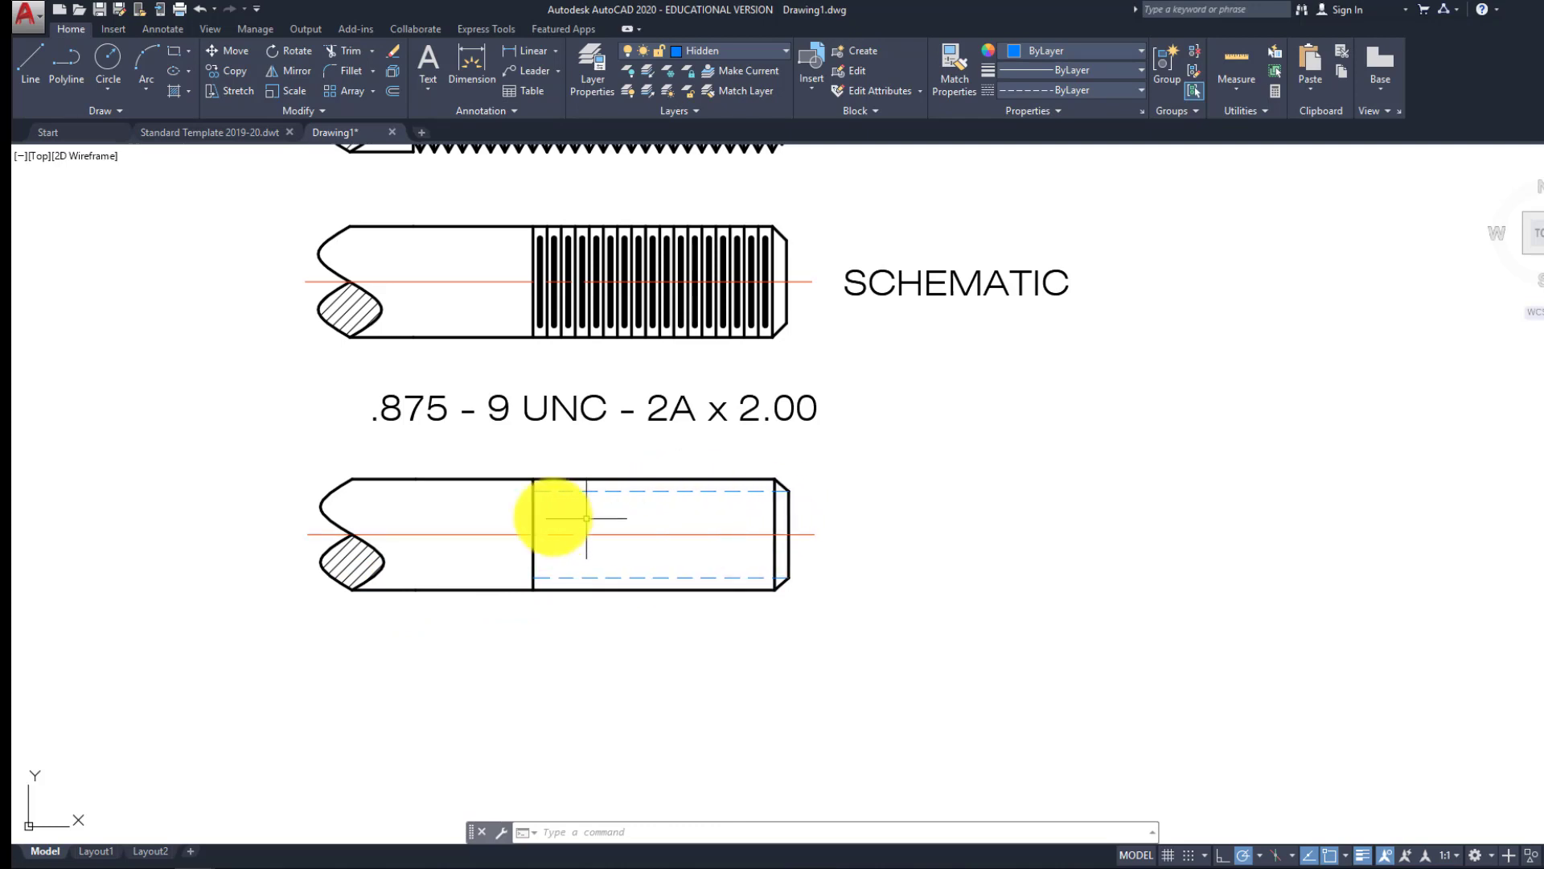
# Copy the SCHEMATIC label straight down beside the lowest bolt, level with its centreline
pyautogui.scroll(-2, 586, 509)
pyautogui.scroll(2, 603, 518)
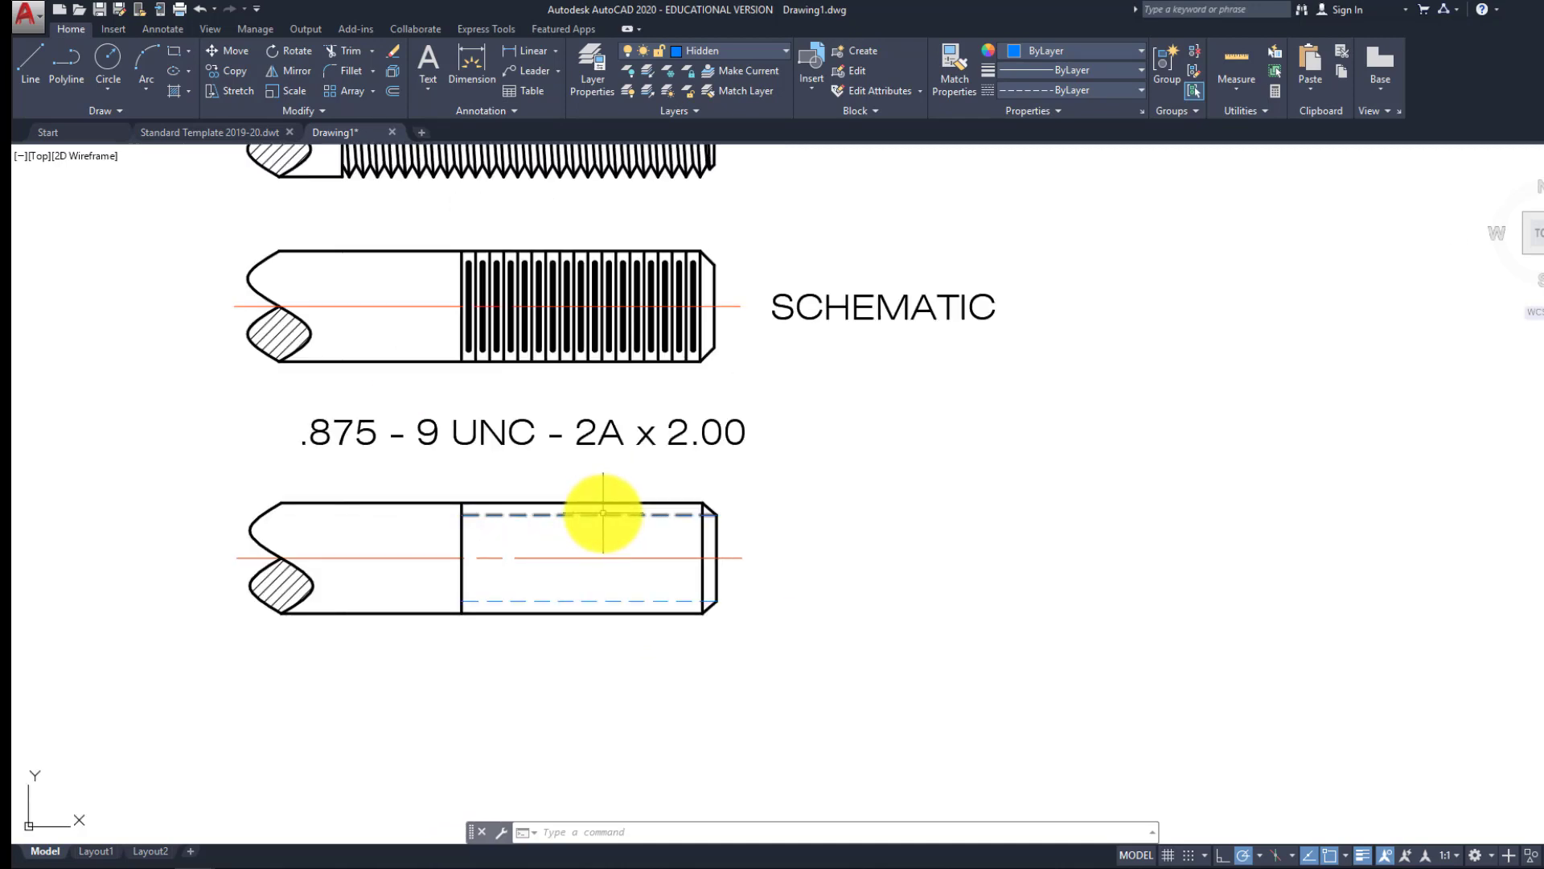
pyautogui.press('Escape')
pyautogui.press('Escape')
pyautogui.scroll(-2, 650, 476)
pyautogui.moveTo(649, 476); pyautogui.dragTo(654, 500, button='middle')
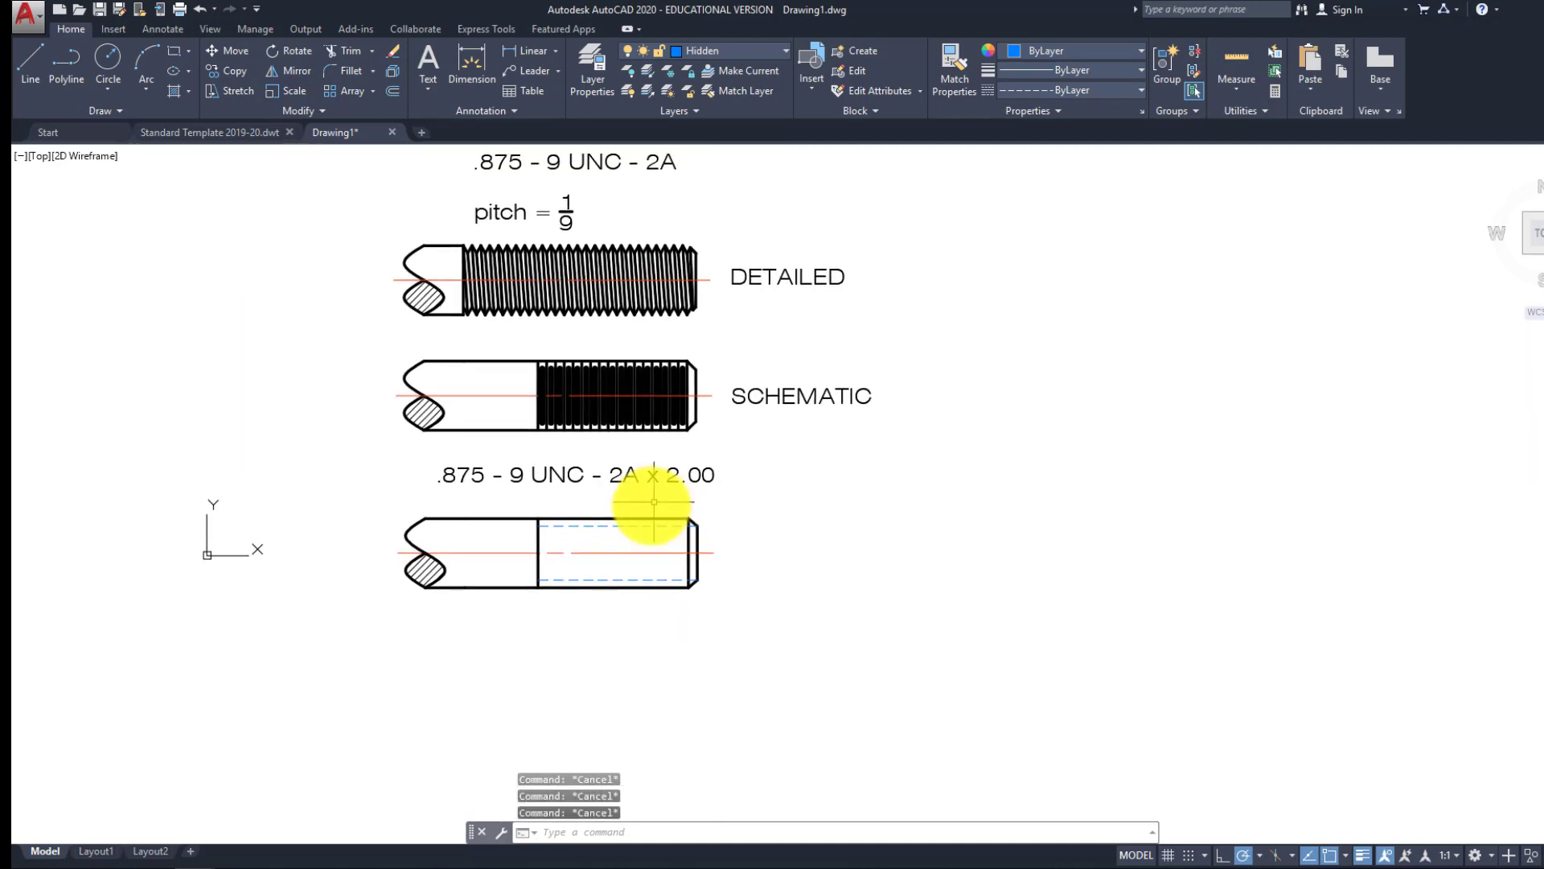
pyautogui.moveTo(786, 341); pyautogui.dragTo(696, 365, button='middle')
pyautogui.click(686, 401)
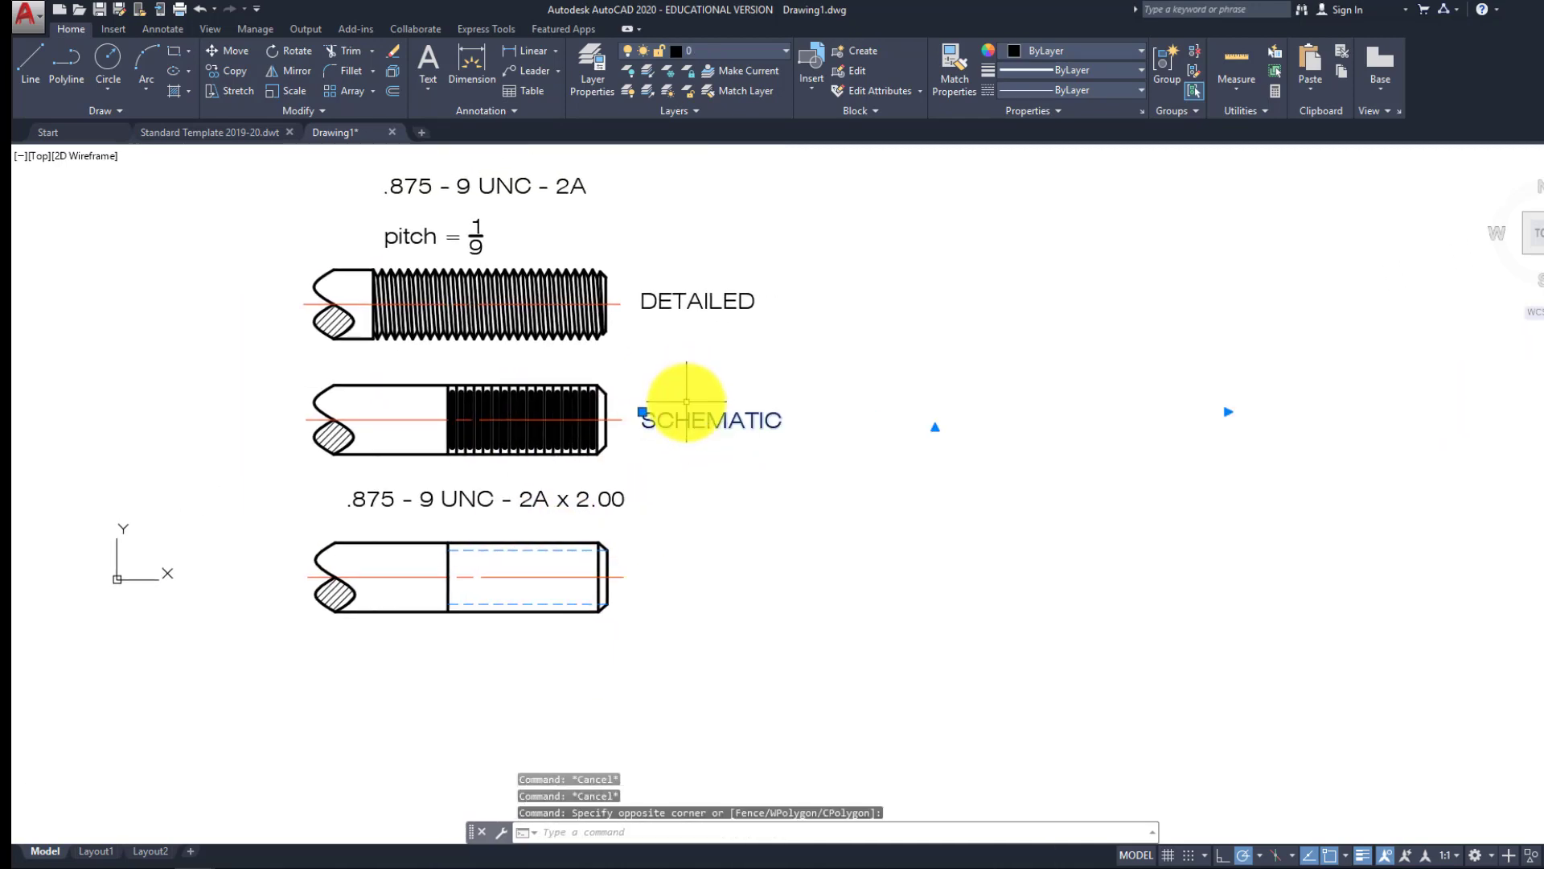
pyautogui.write('co')
pyautogui.press('Return')
pyautogui.click(801, 384)
pyautogui.click(801, 543)
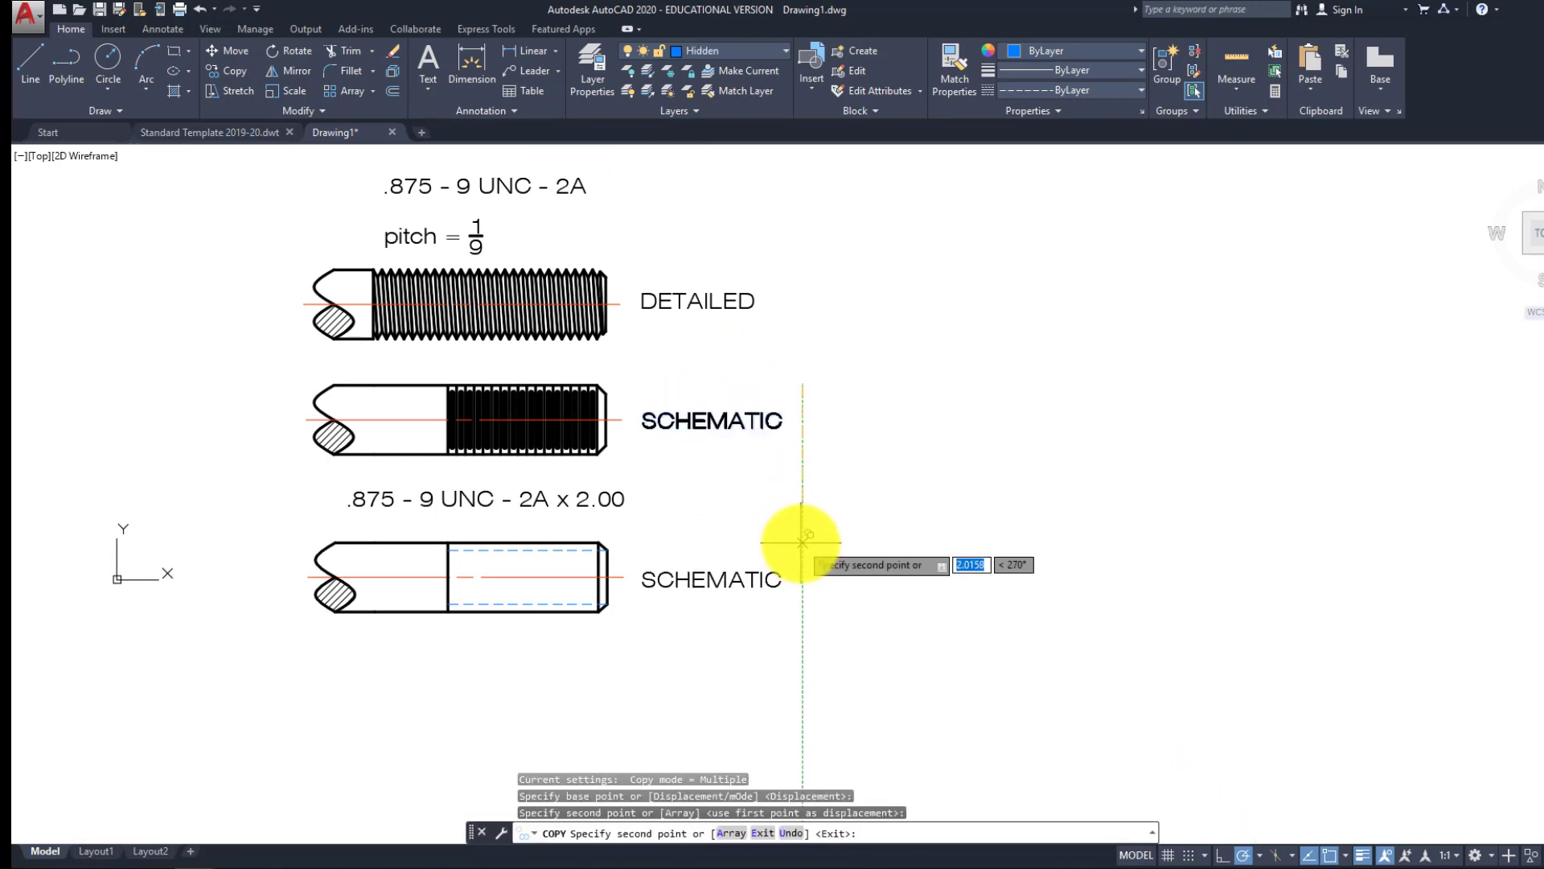
pyautogui.press('Escape')
pyautogui.press('Escape')
# Change the copied label beside the lowest bolt to SIMPLIFIED
pyautogui.doubleClick(770, 572)
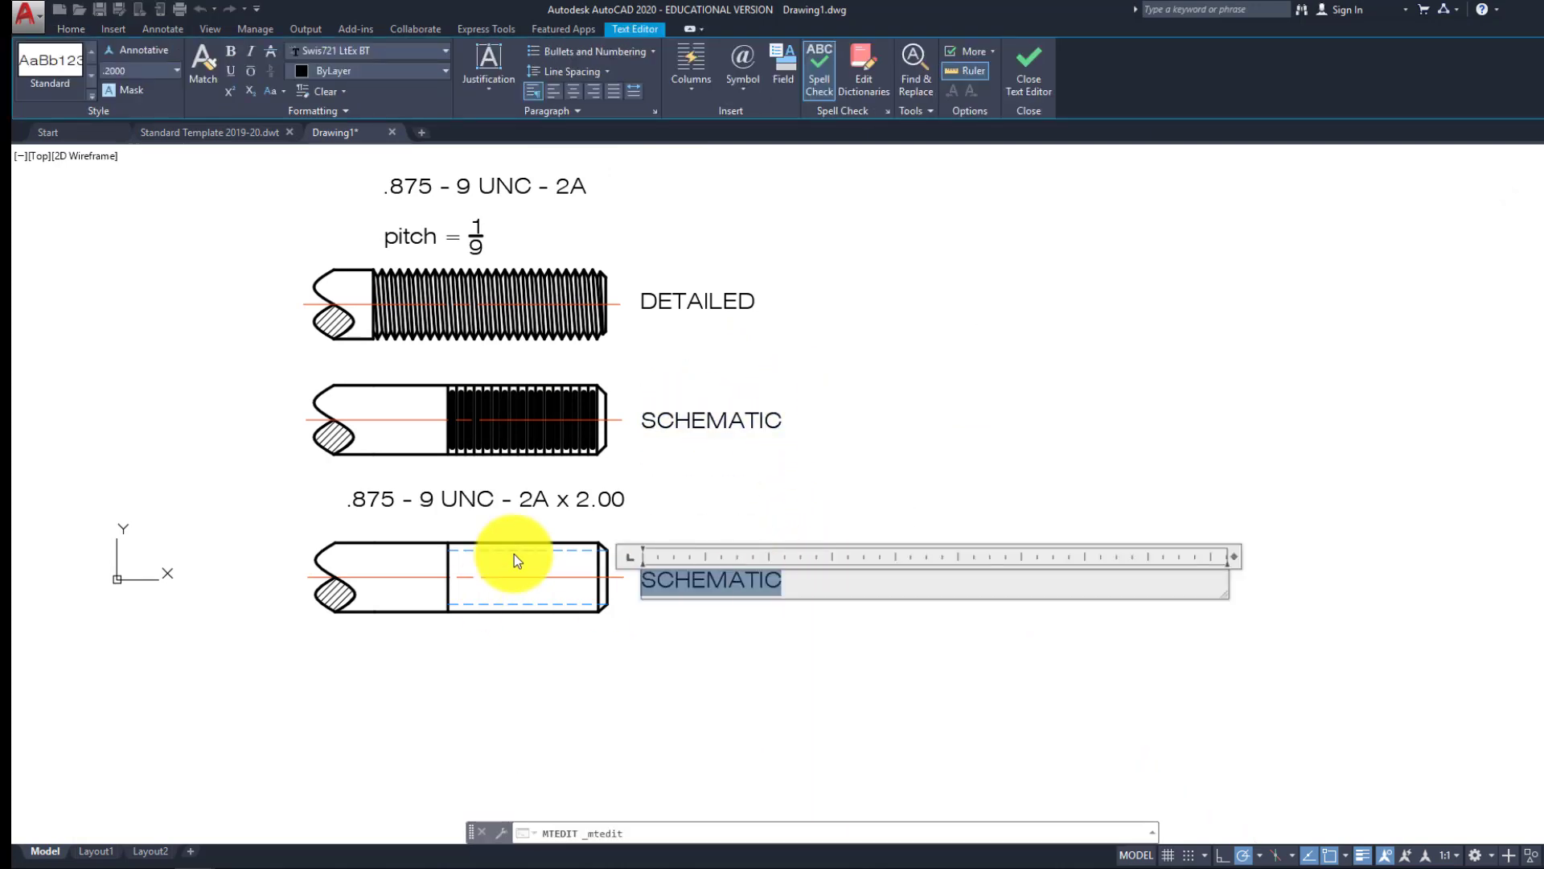
pyautogui.write('SIMPLI')
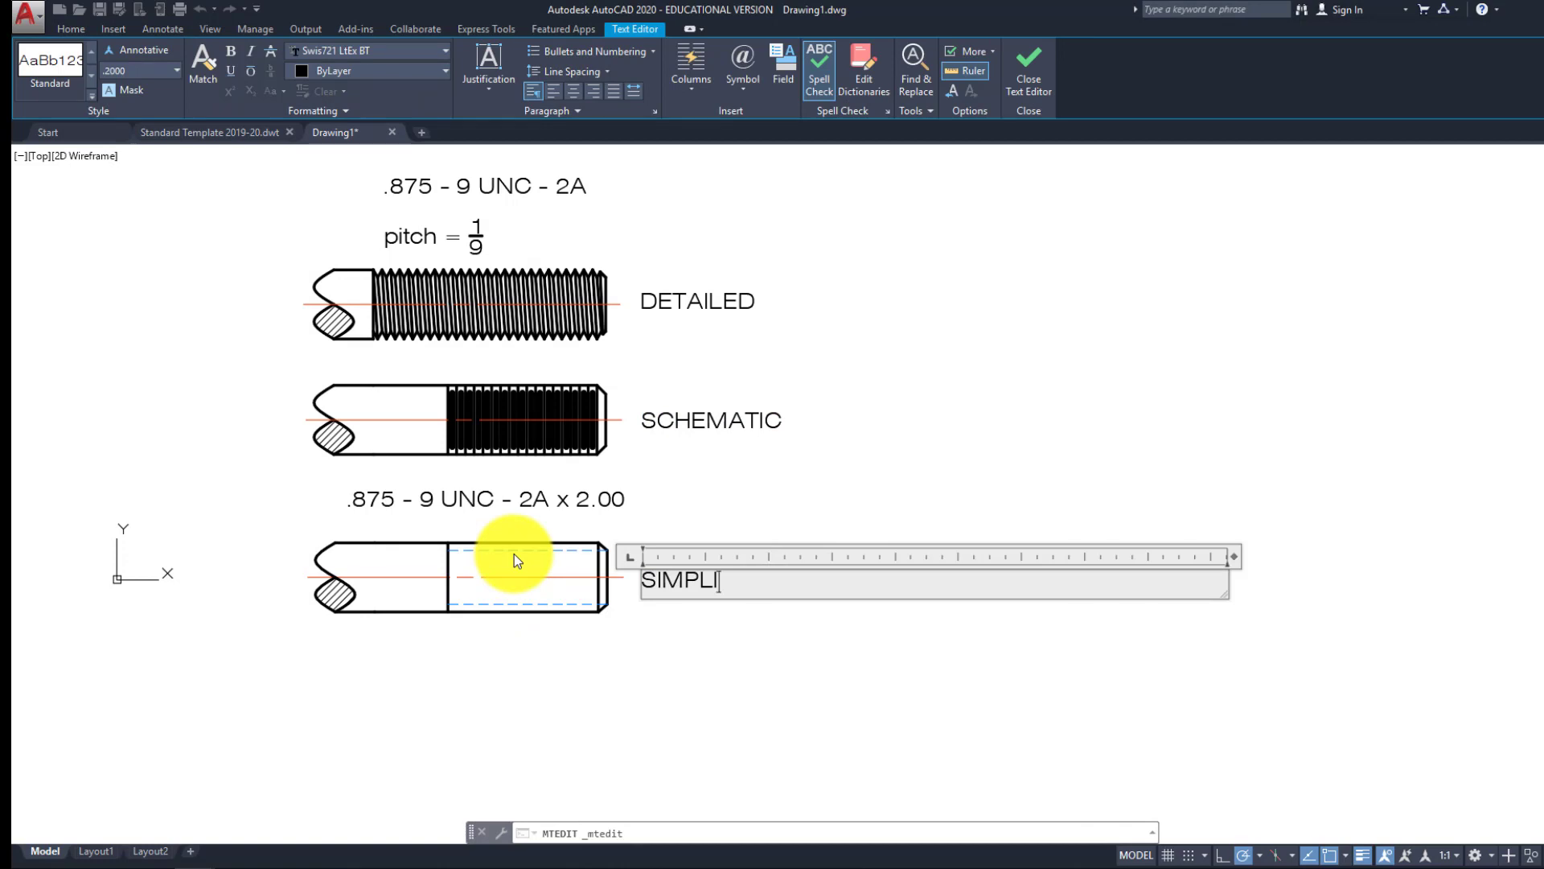
pyautogui.write('FIED')
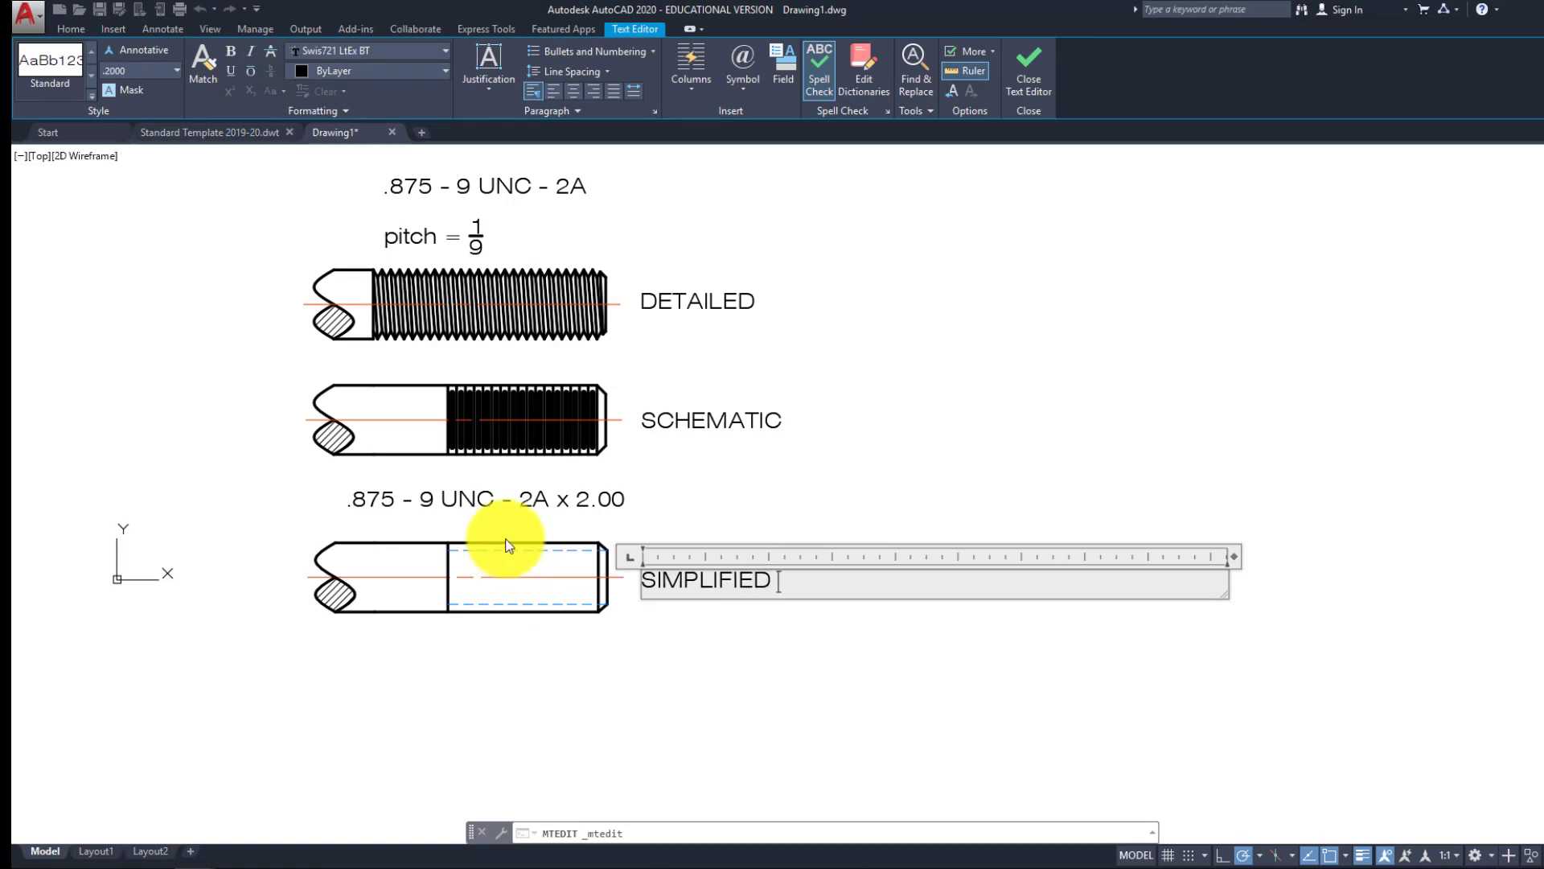
pyautogui.press('Escape')
pyautogui.press('Escape')
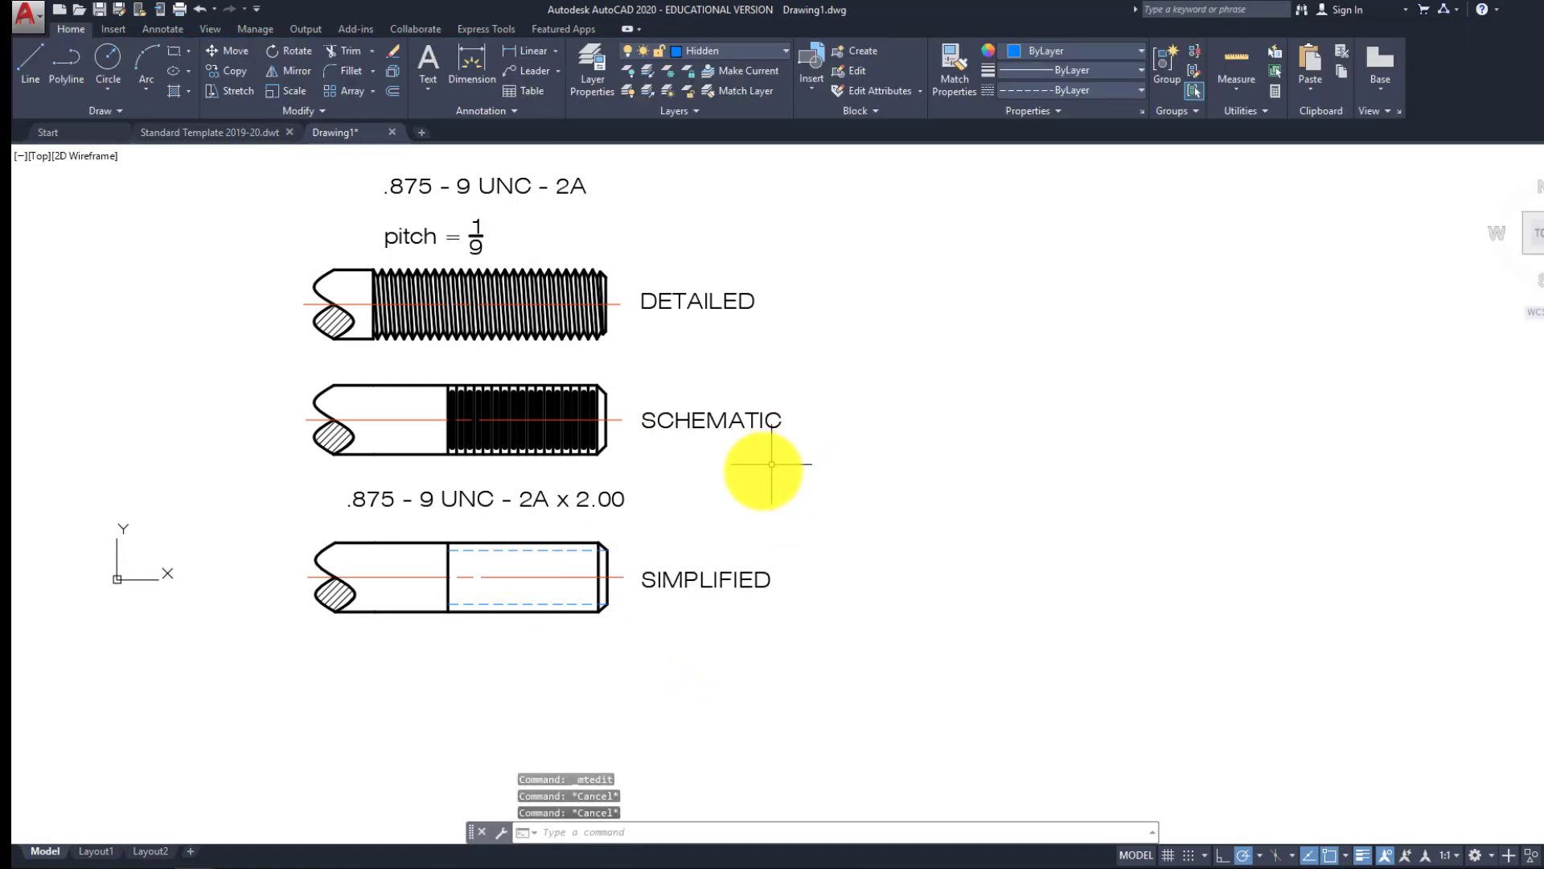
pyautogui.moveTo(766, 443); pyautogui.dragTo(737, 447, button='middle')
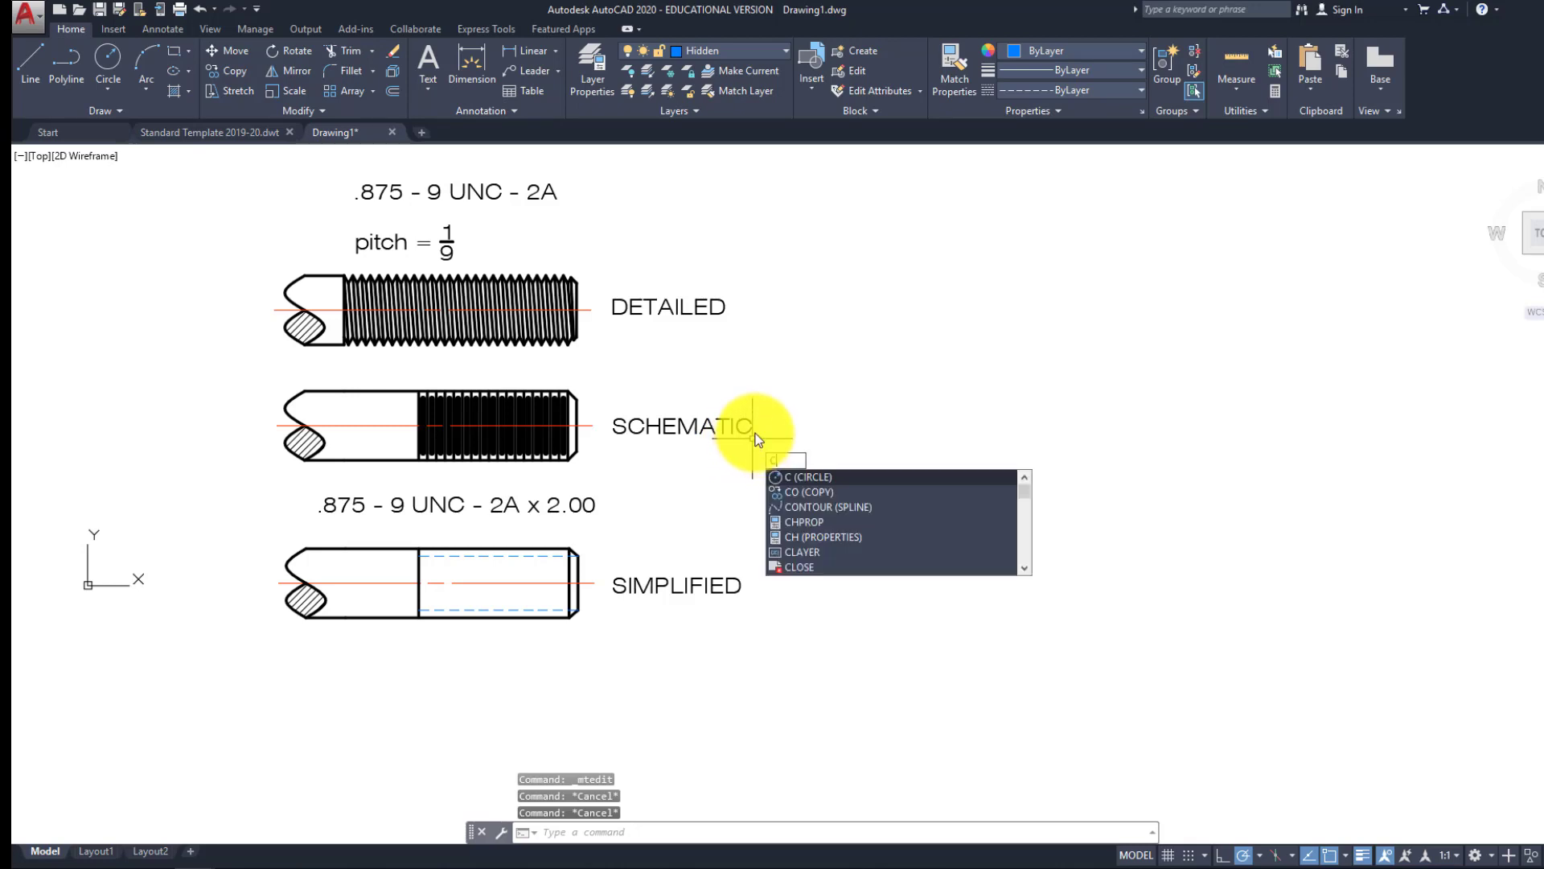
pyautogui.press('Return')
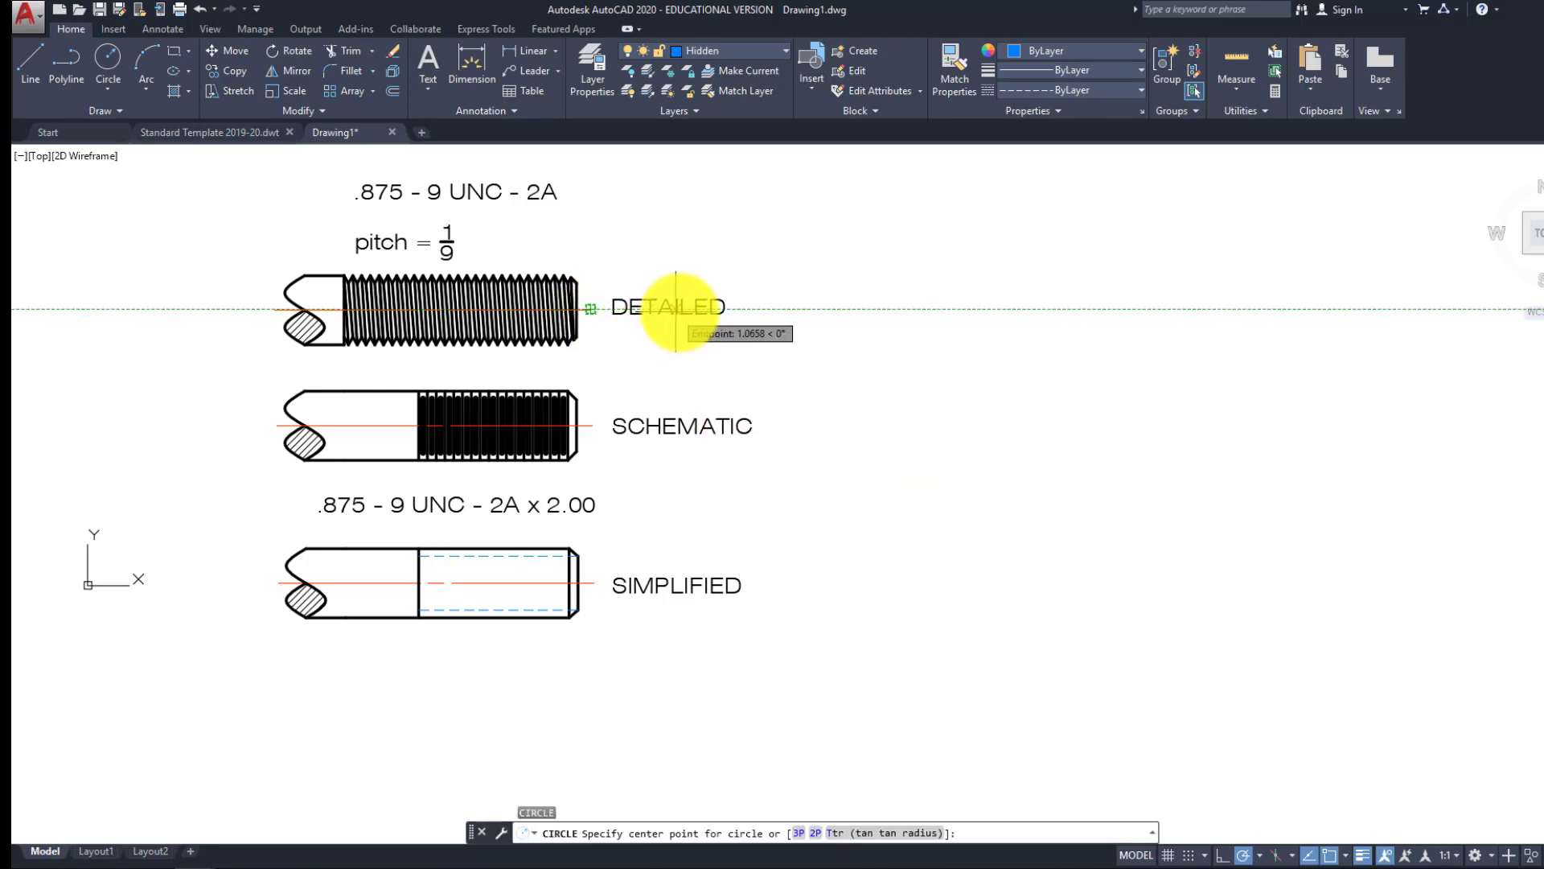
pyautogui.press('Escape')
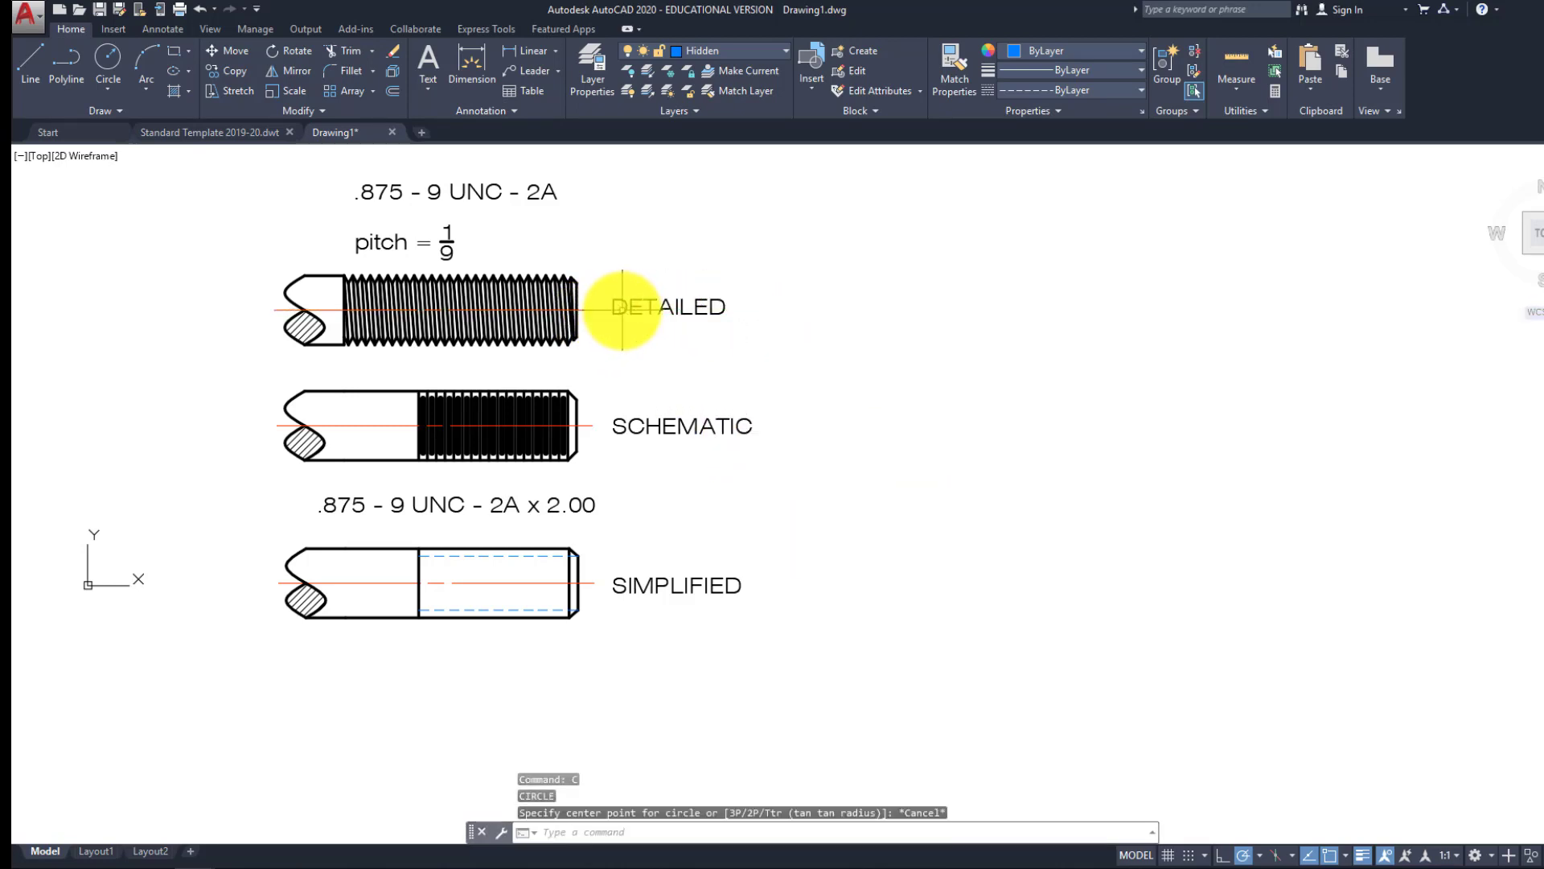
pyautogui.press('Return')
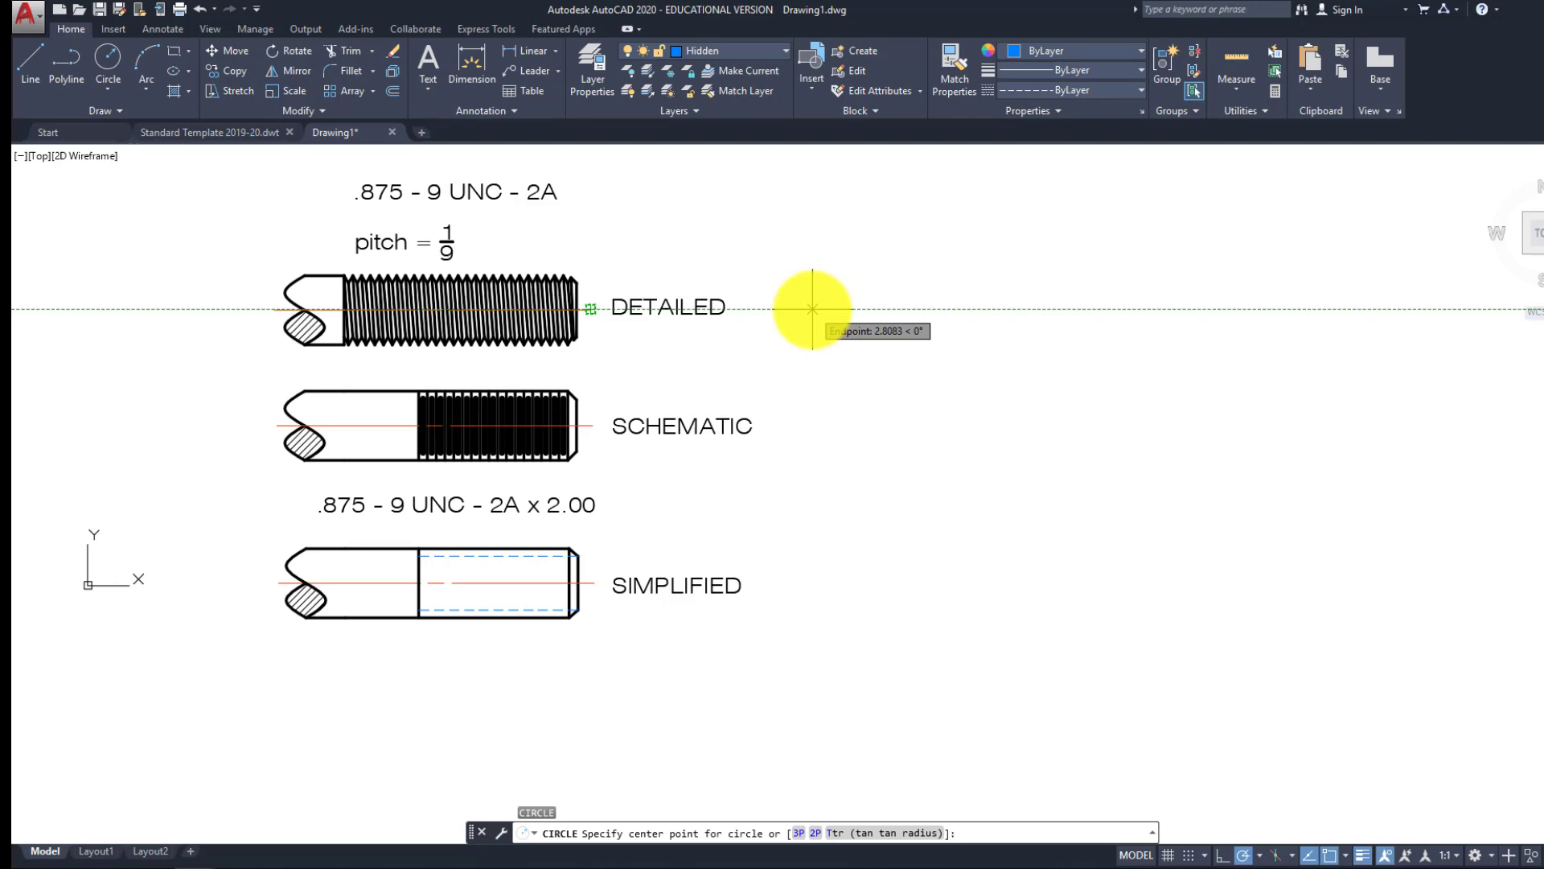
pyautogui.press('Escape')
pyautogui.press('Escape')
# Move the DETAILED, SCHEMATIC and SIMPLIFIED labels together horizontally about 1.8 units farther from the bolts
pyautogui.click(720, 286)
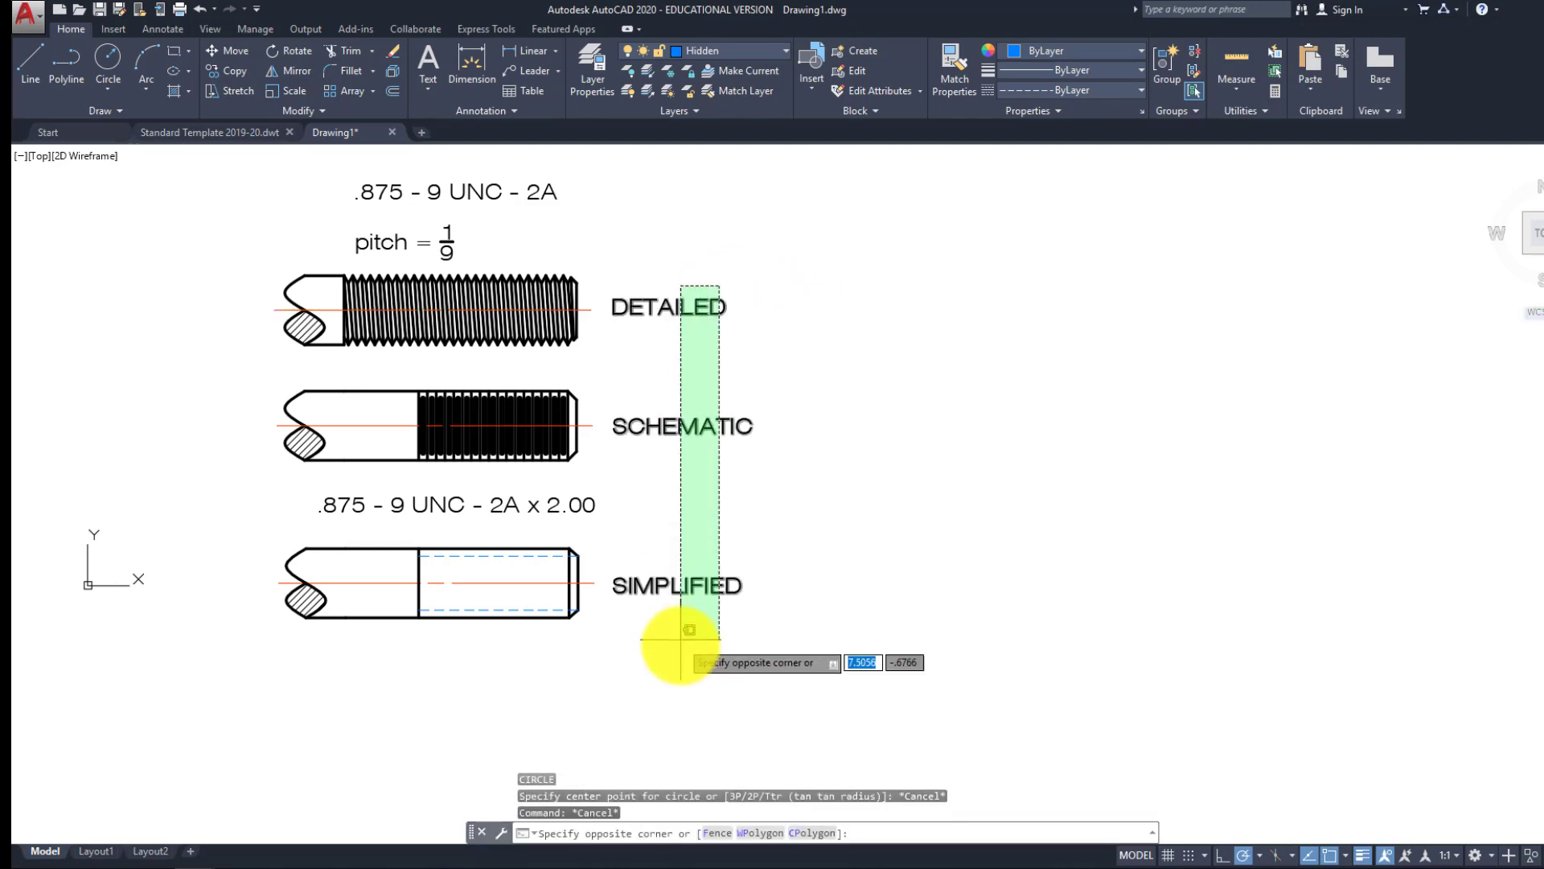
pyautogui.click(681, 641)
pyautogui.write('m')
pyautogui.press('Return')
pyautogui.click(724, 248)
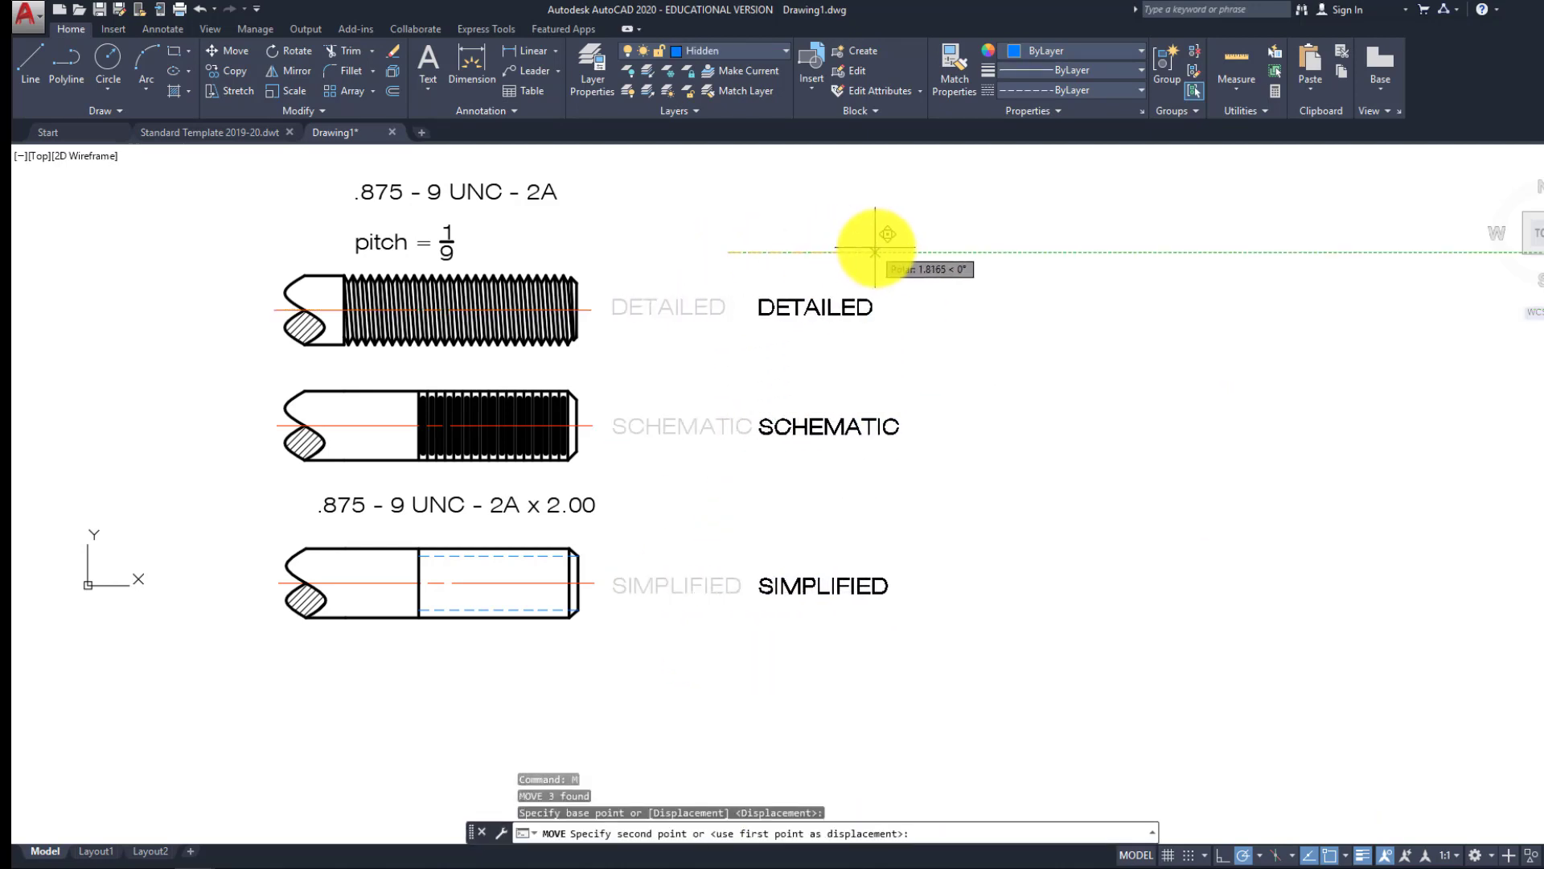
pyautogui.click(879, 241)
pyautogui.scroll(5, 592, 281)
pyautogui.press('Escape')
pyautogui.press('Escape')
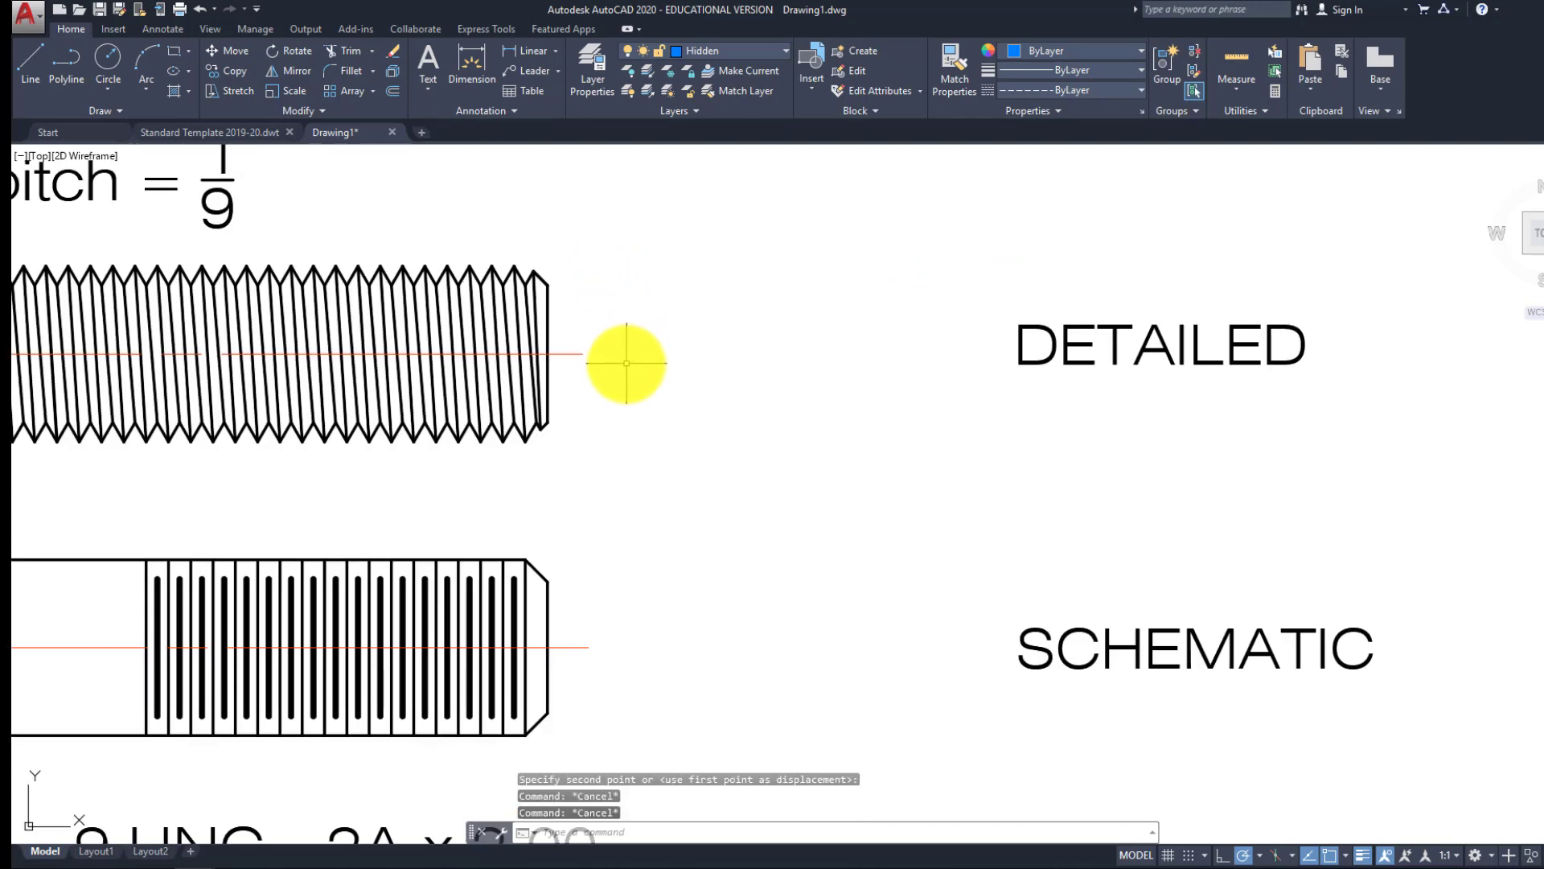
pyautogui.write('c\\')
pyautogui.press('Return')
pyautogui.press('Escape')
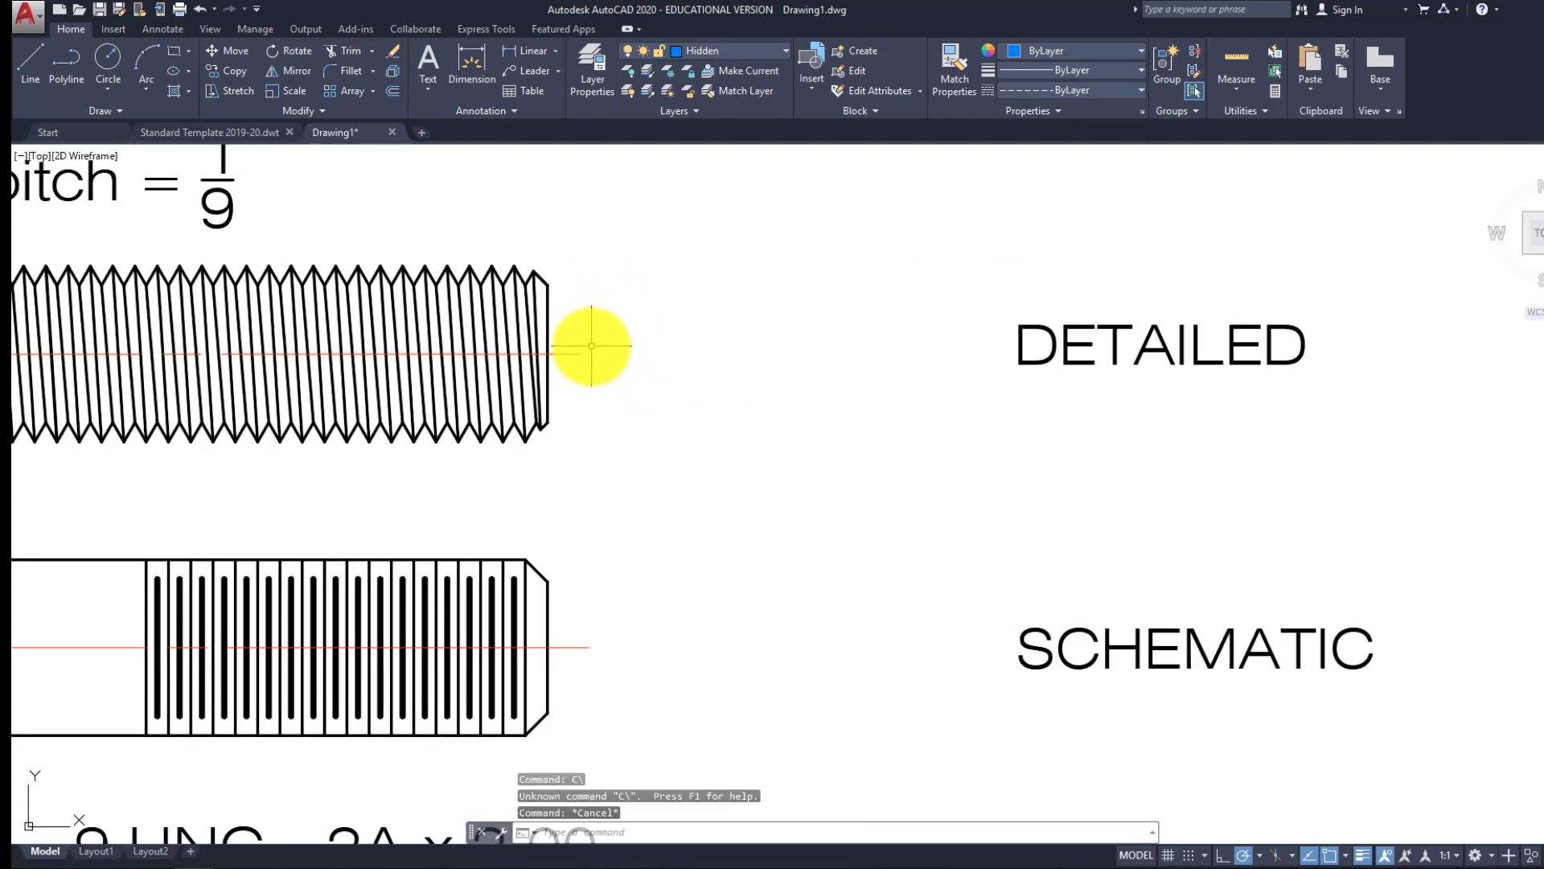
# Draw a circle of about 0.41 radius beside the detailed bolt, centred on its centreline and level with the last crest at its end
pyautogui.press('Return')
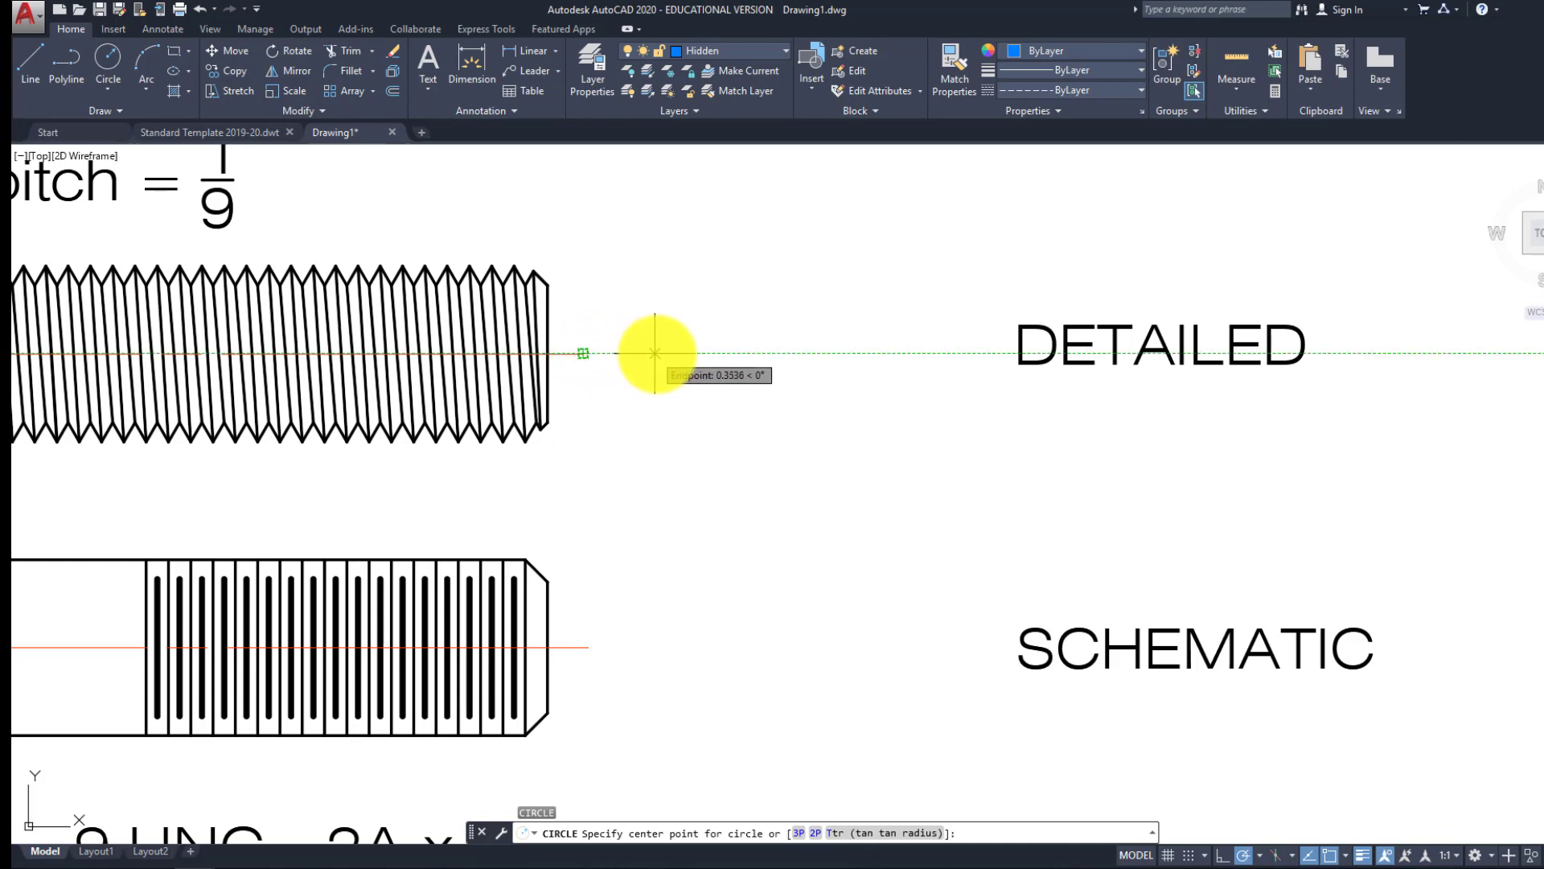
pyautogui.click(738, 353)
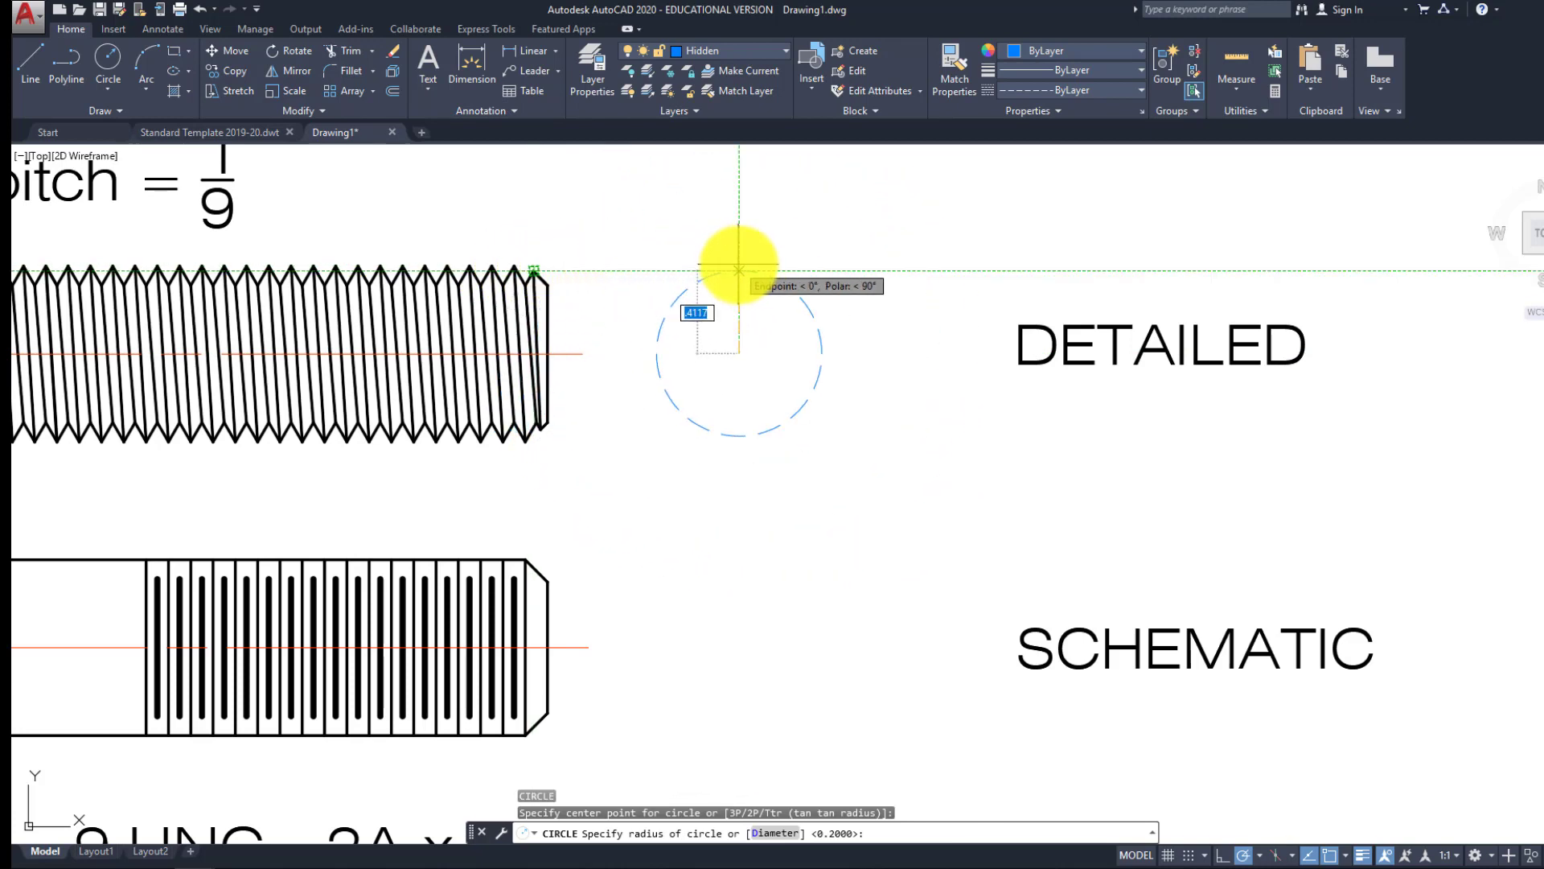
pyautogui.click(740, 270)
# Make layer 0 current and put the new end-view circle on layer 0
pyautogui.click(746, 55)
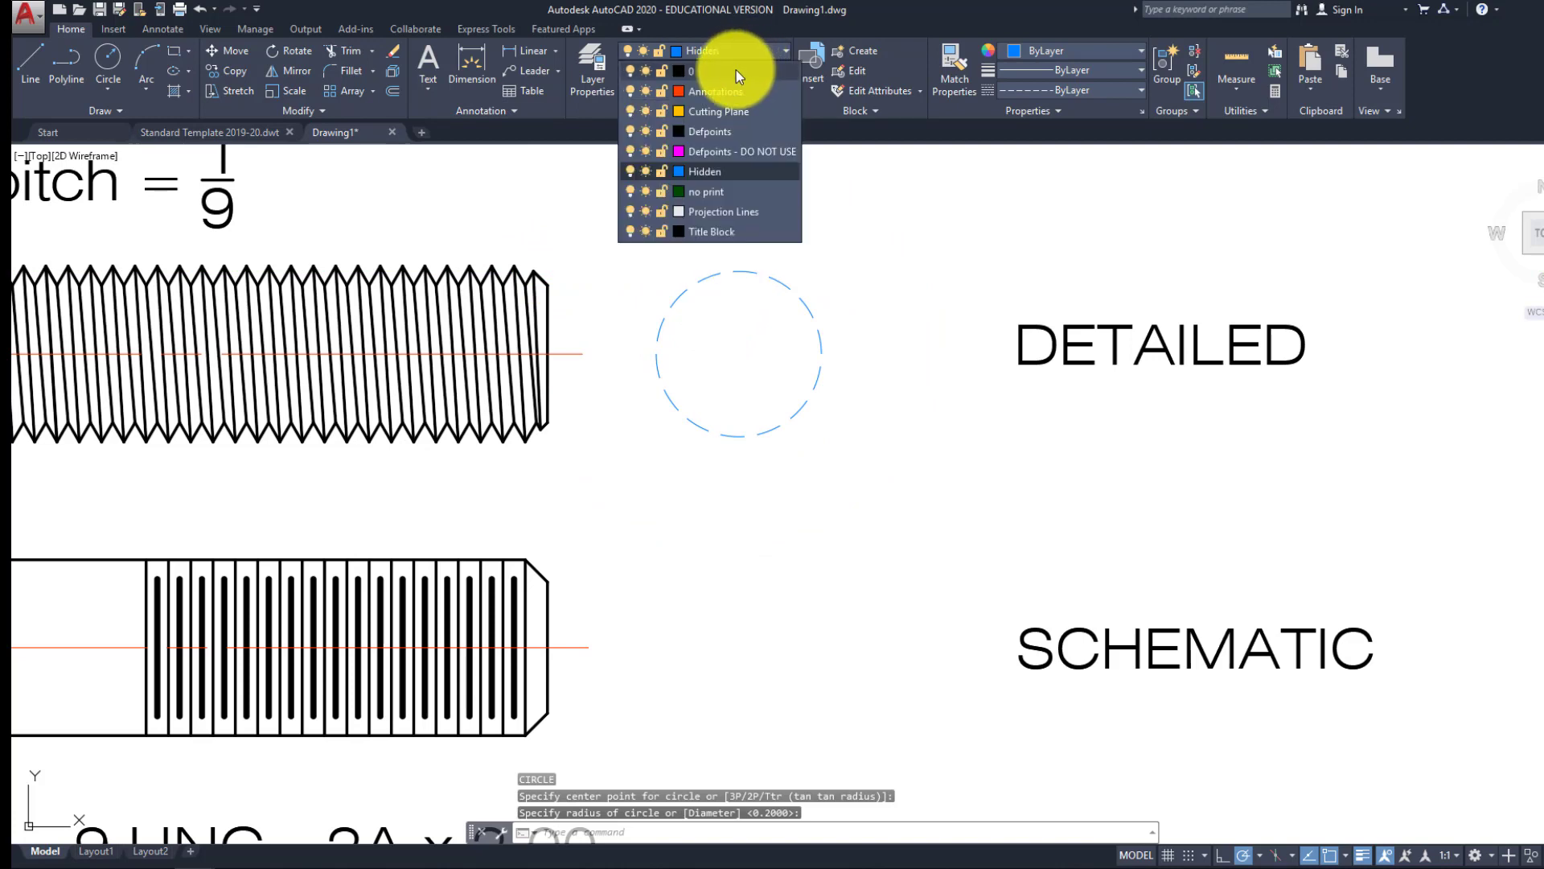
pyautogui.click(735, 70)
pyautogui.press('Escape')
pyautogui.press('Escape')
pyautogui.click(757, 291)
pyautogui.click(744, 259)
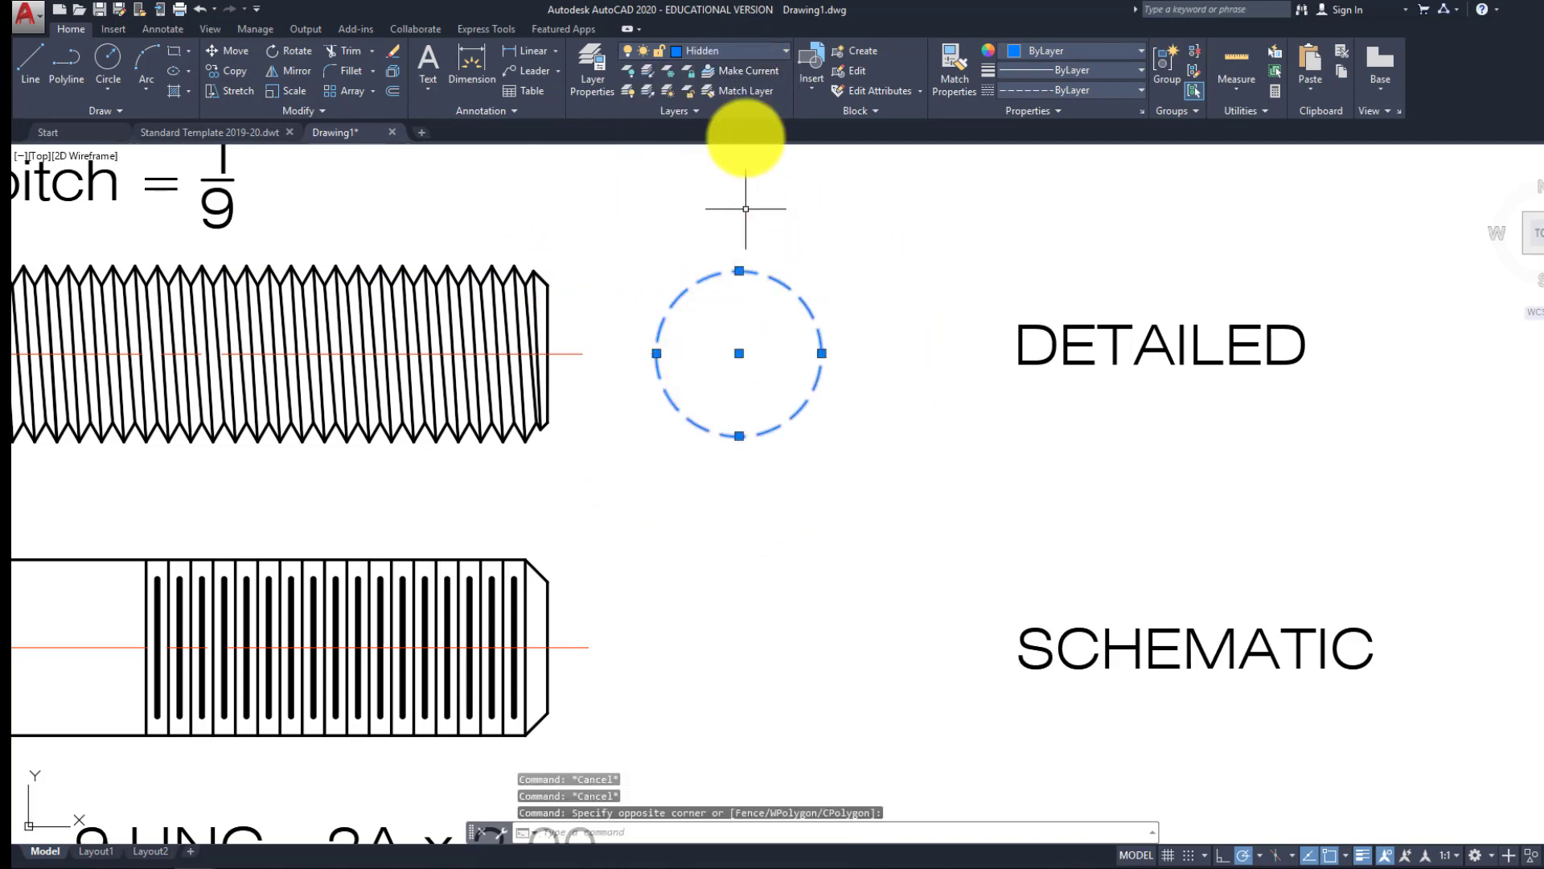
pyautogui.click(755, 55)
pyautogui.click(741, 72)
pyautogui.press('Escape')
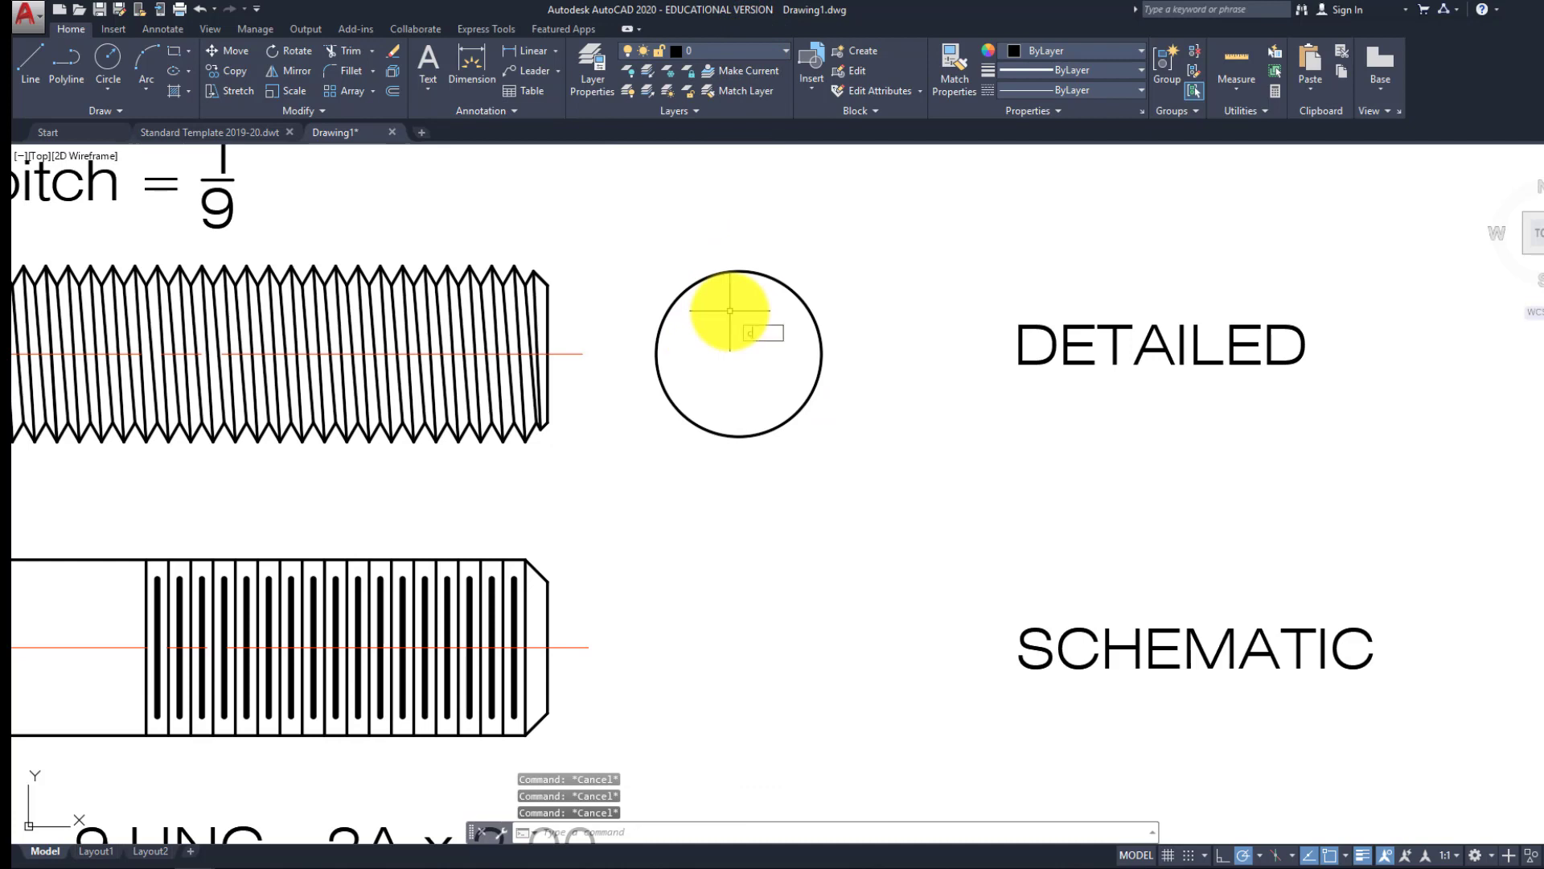
pyautogui.write('c')
pyautogui.press('Return')
pyautogui.press('Escape')
pyautogui.press('Escape')
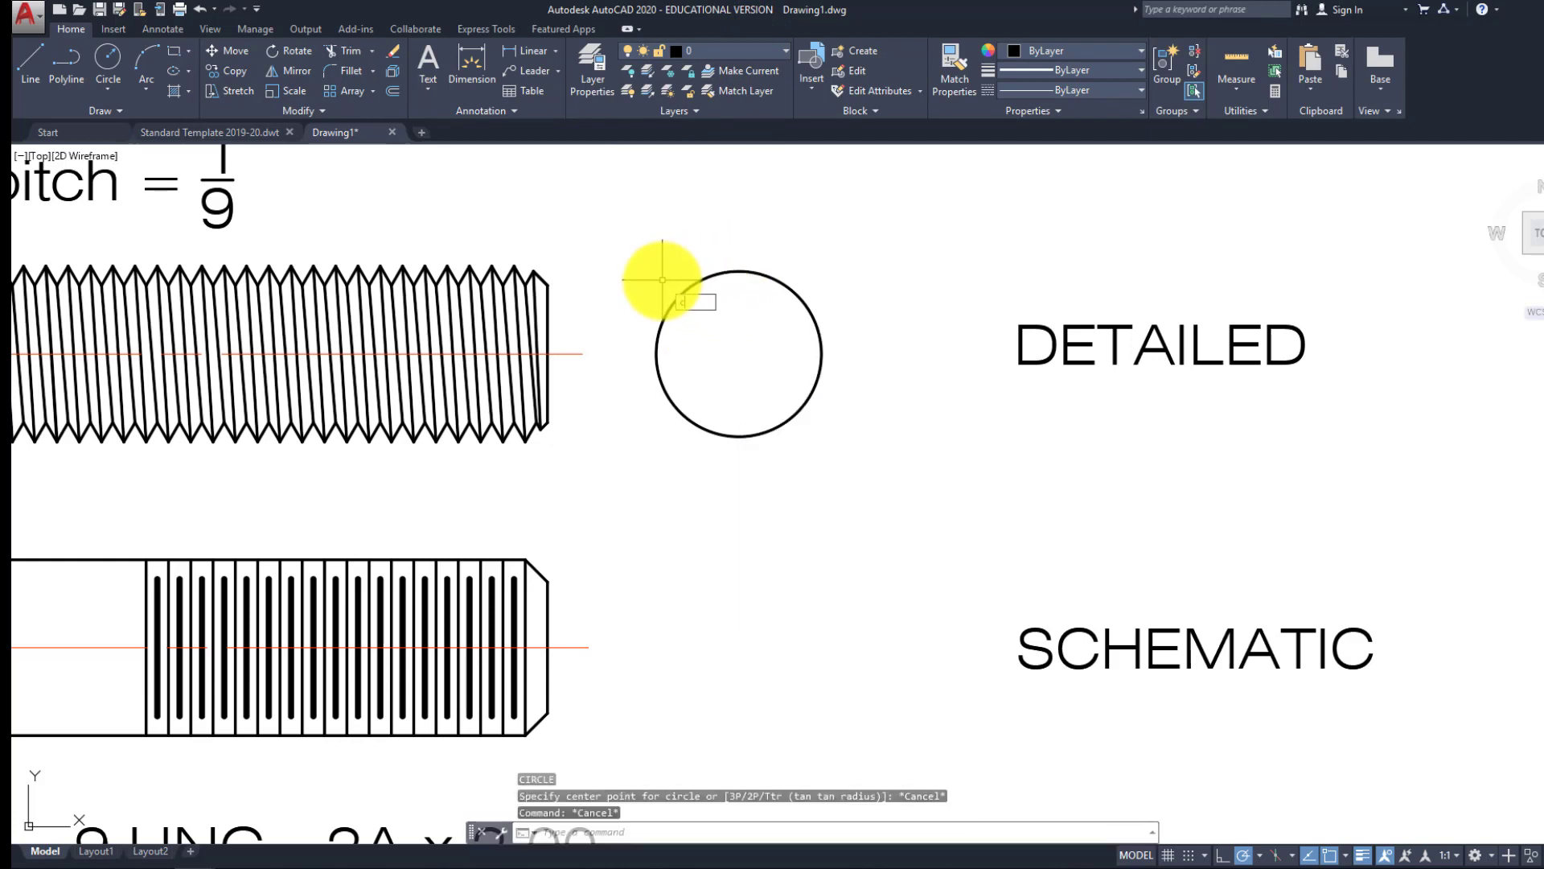
# Draw a concentric inner circle of about 0.34 radius in the end view, level with the detailed thread's roots
pyautogui.press('Return')
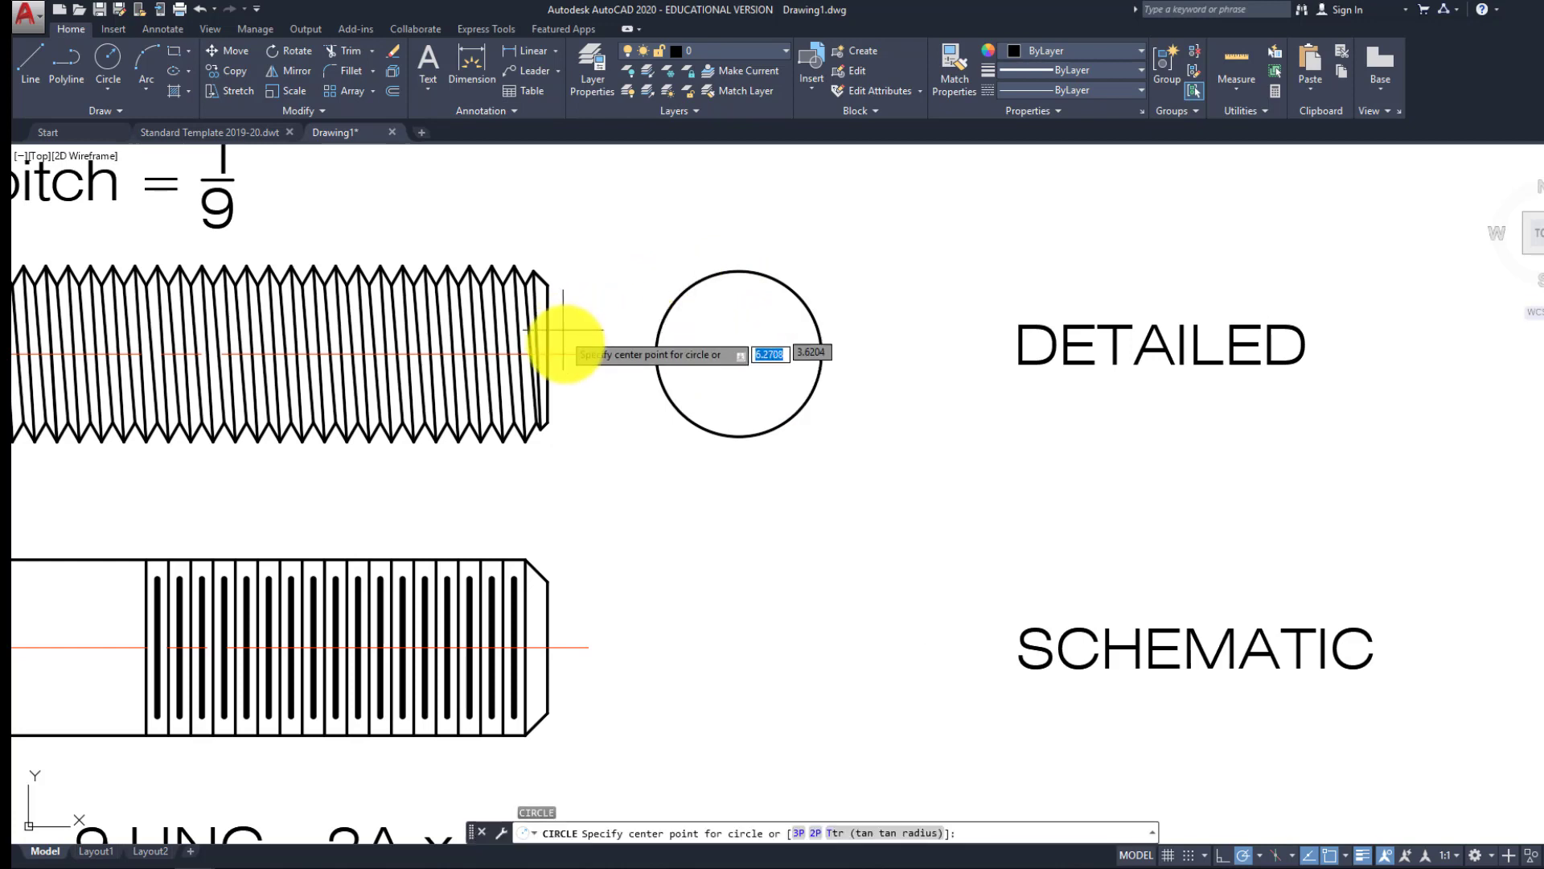
pyautogui.click(754, 353)
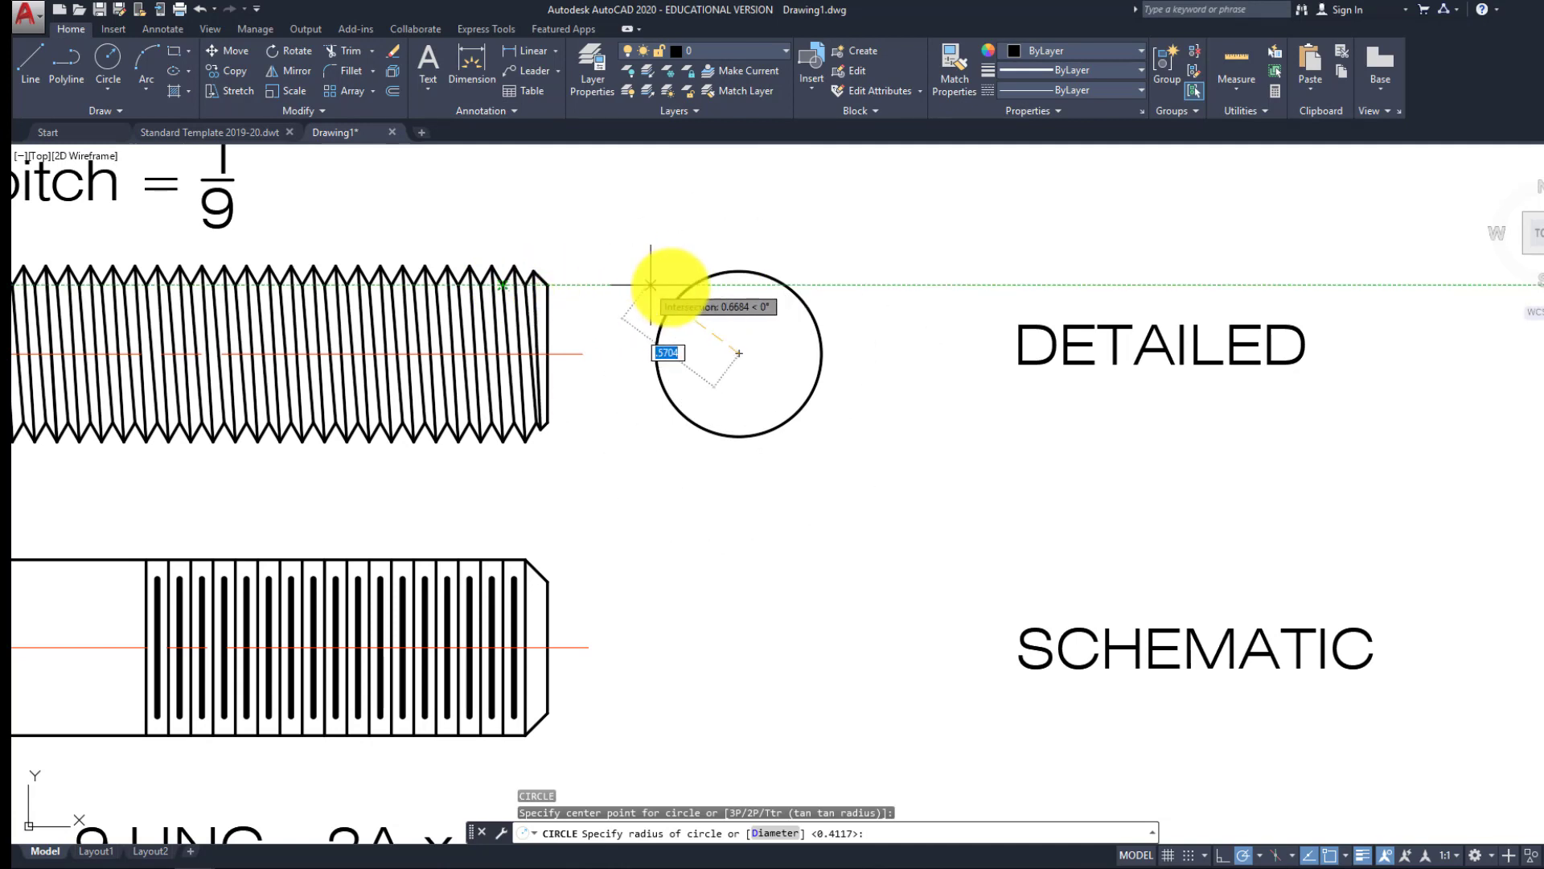
pyautogui.click(733, 285)
pyautogui.press('Return')
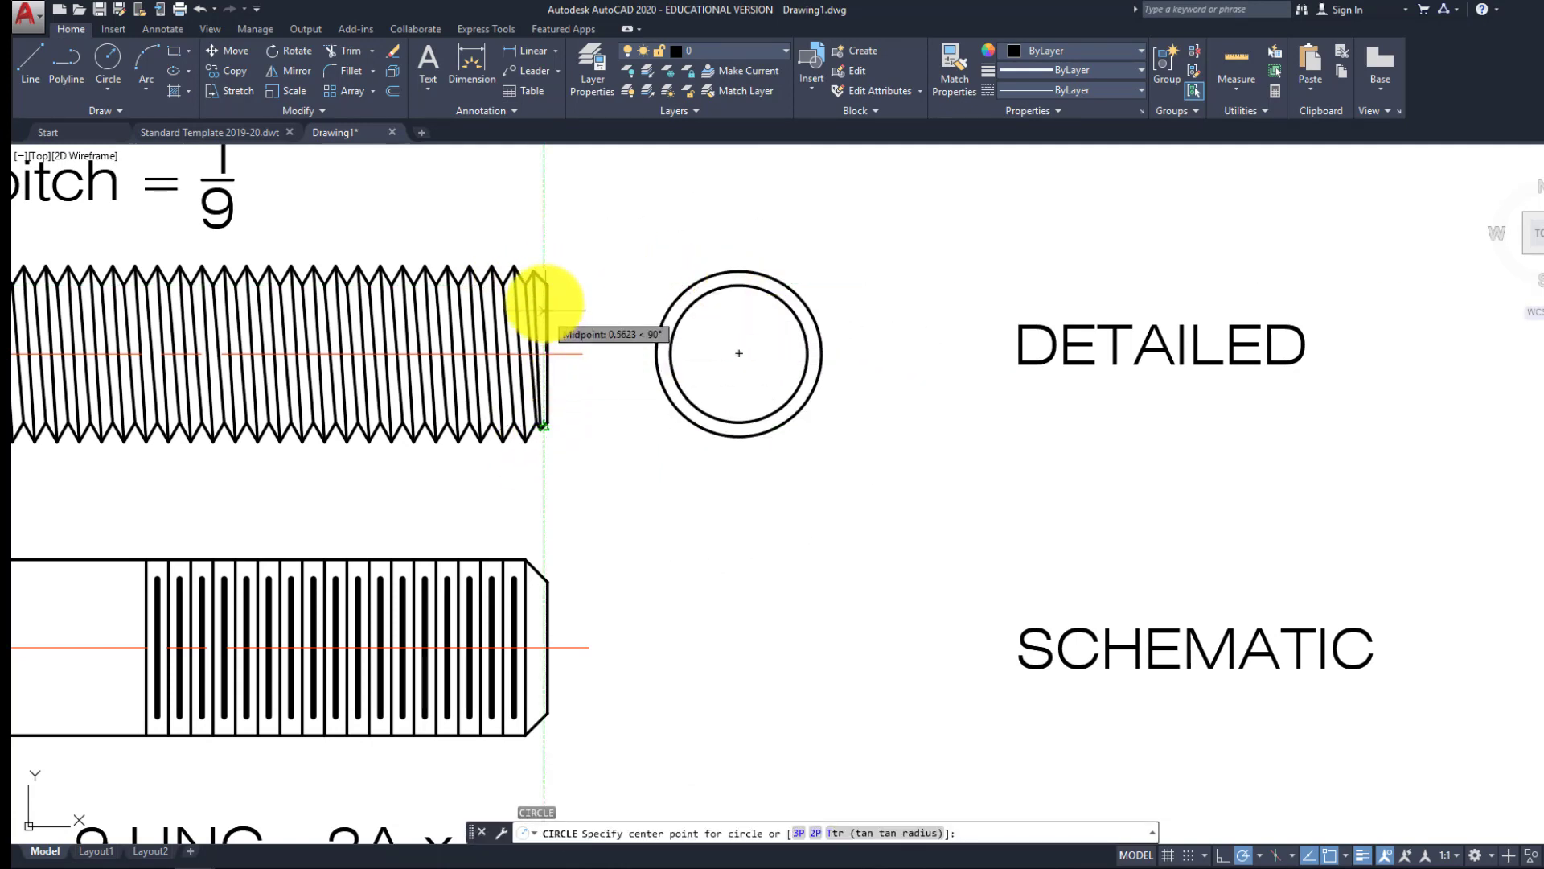
pyautogui.press('Escape')
pyautogui.press('Escape')
# Put the inner circle of the detailed bolt's end view on the Hidden layer
pyautogui.click(711, 289)
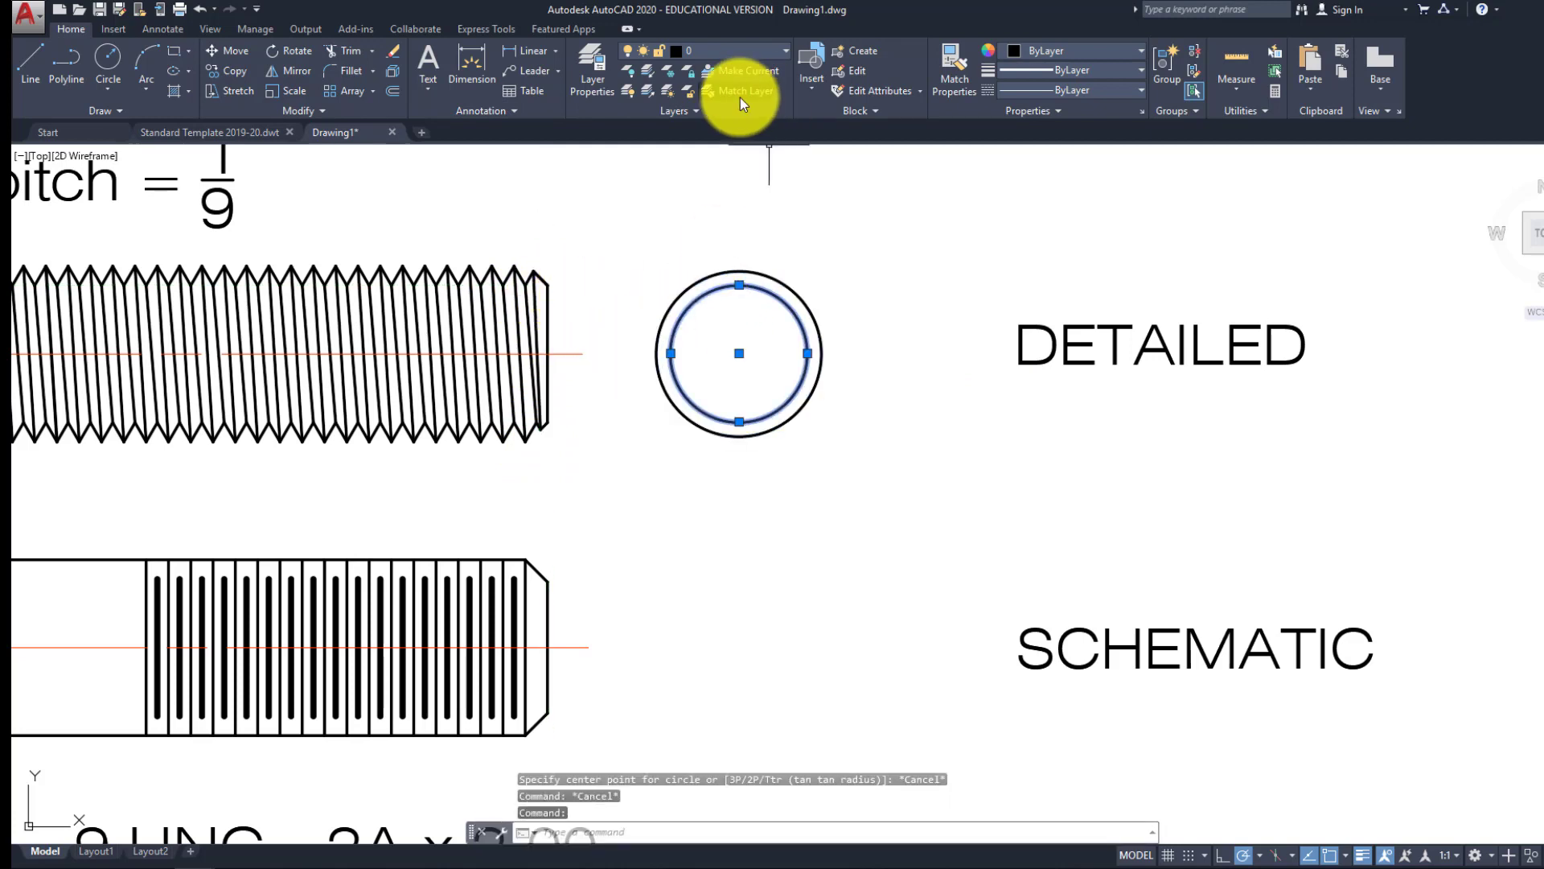
pyautogui.click(720, 50)
pyautogui.click(712, 163)
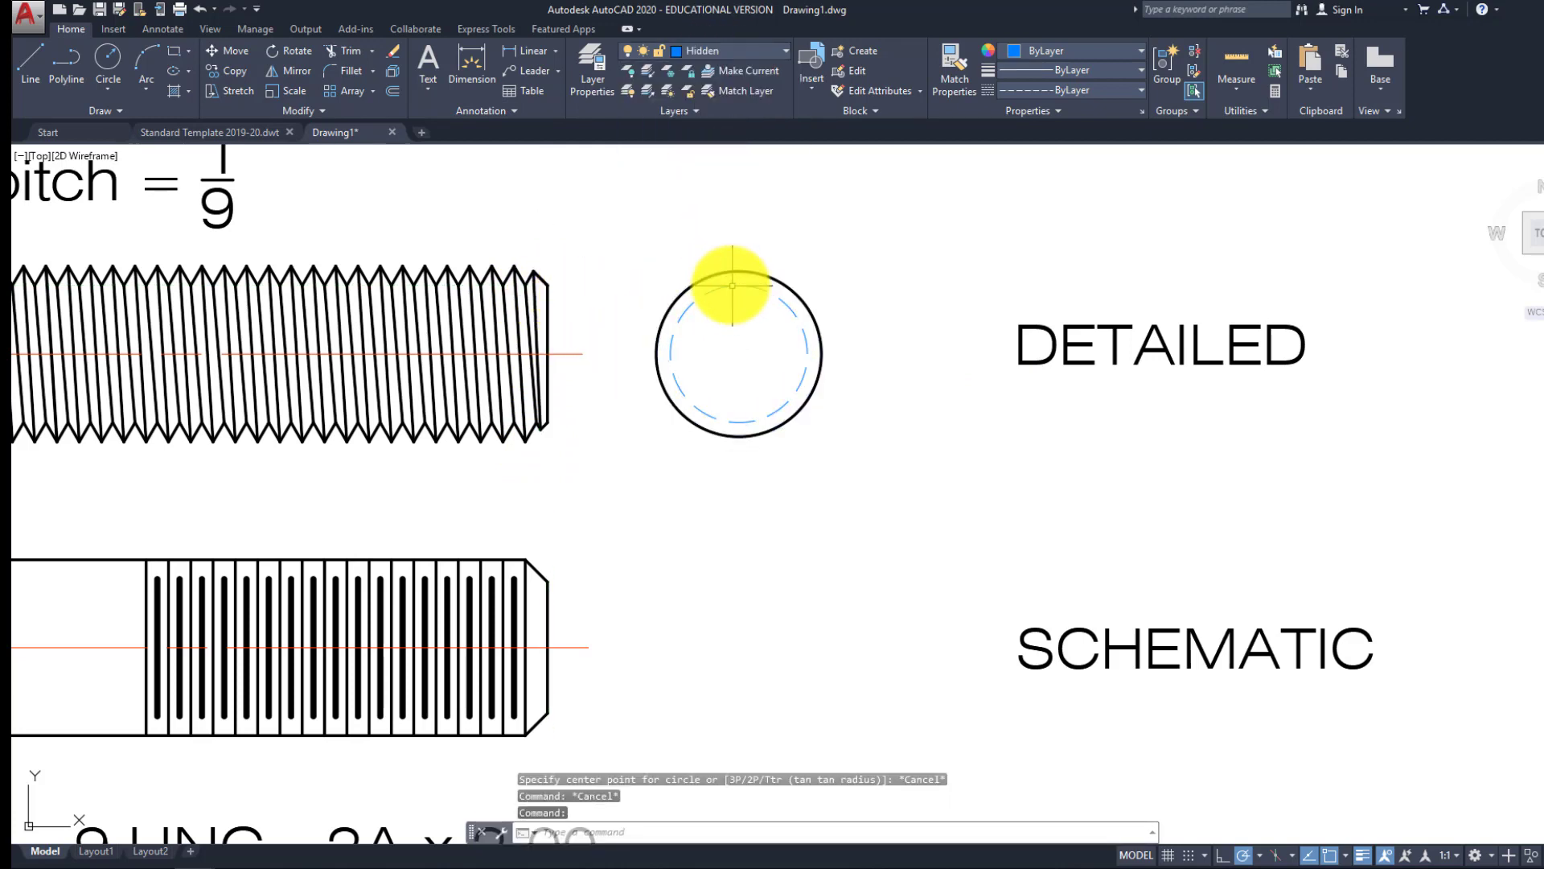
pyautogui.press('Escape')
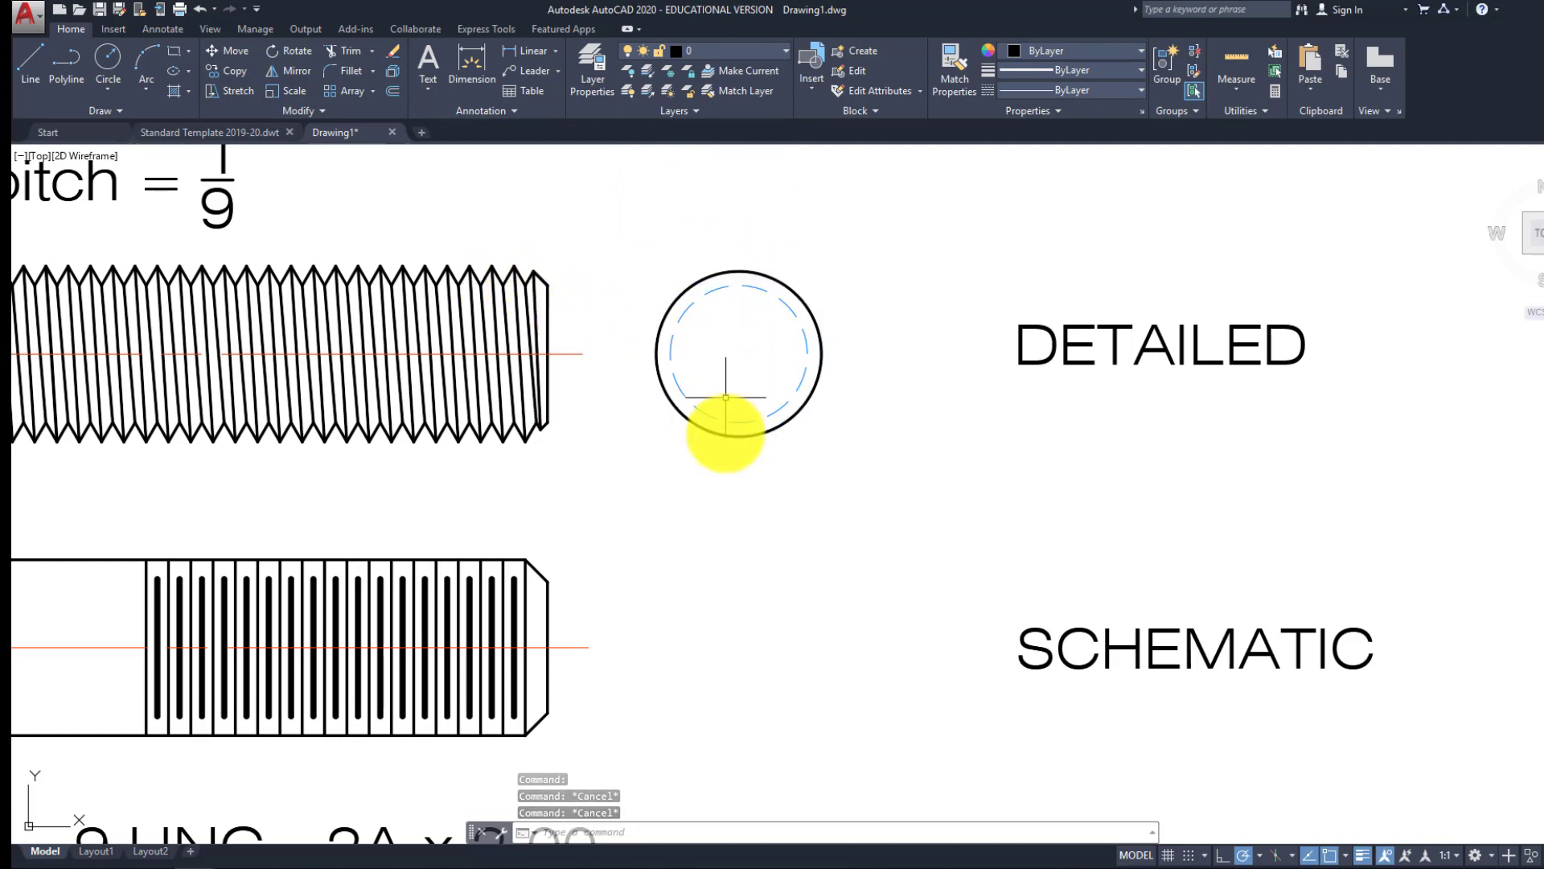
# Copy the schematic bolt's centreline into the empty space above the DETAILED label
pyautogui.scroll(-3, 736, 344)
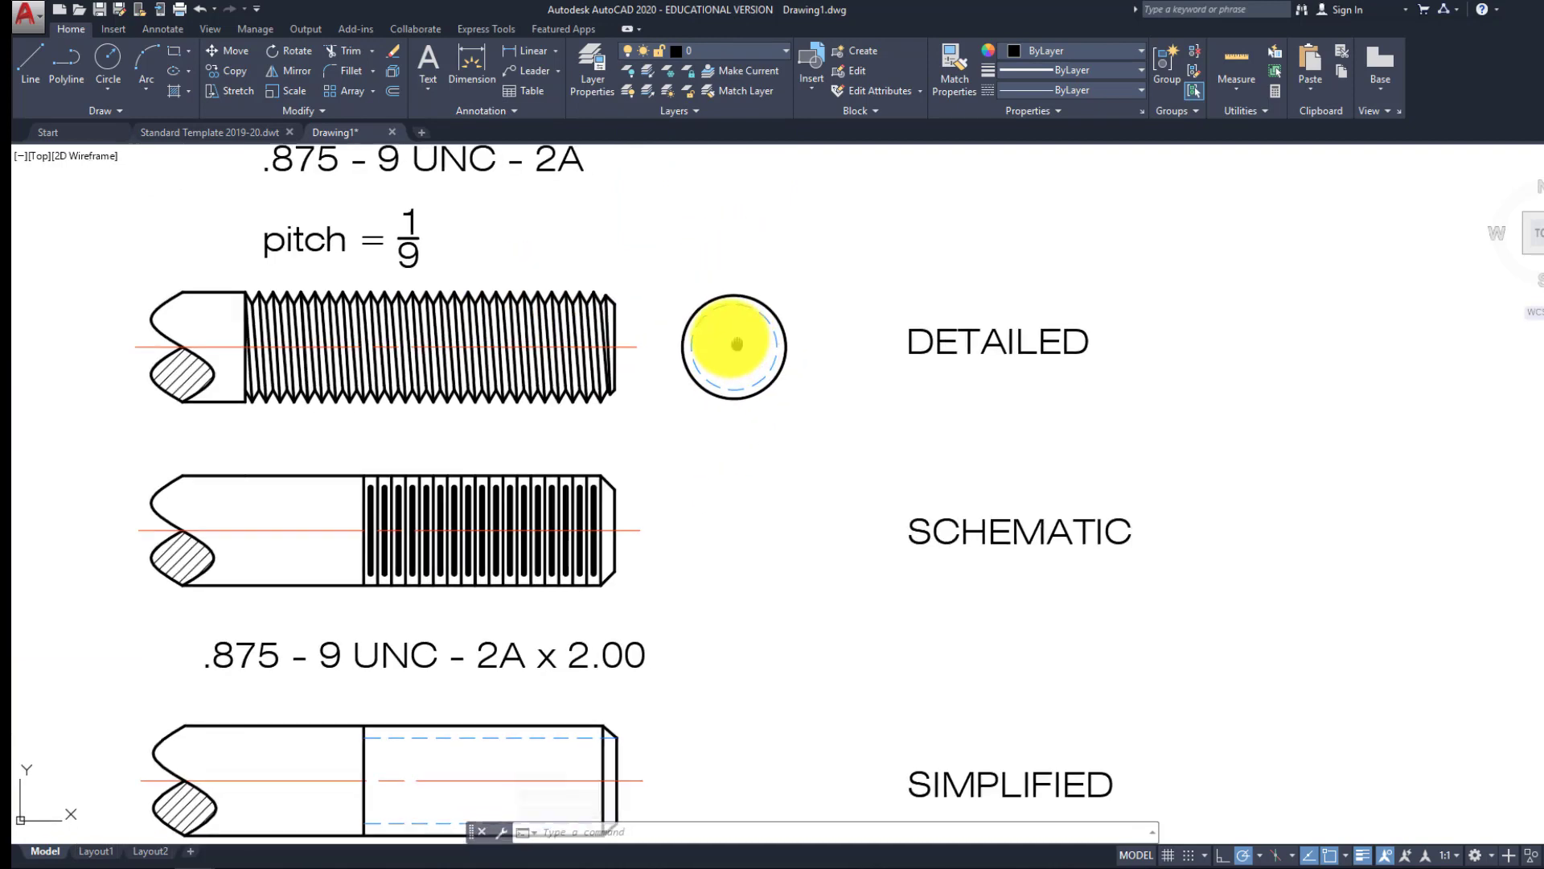
pyautogui.scroll(2, 737, 344)
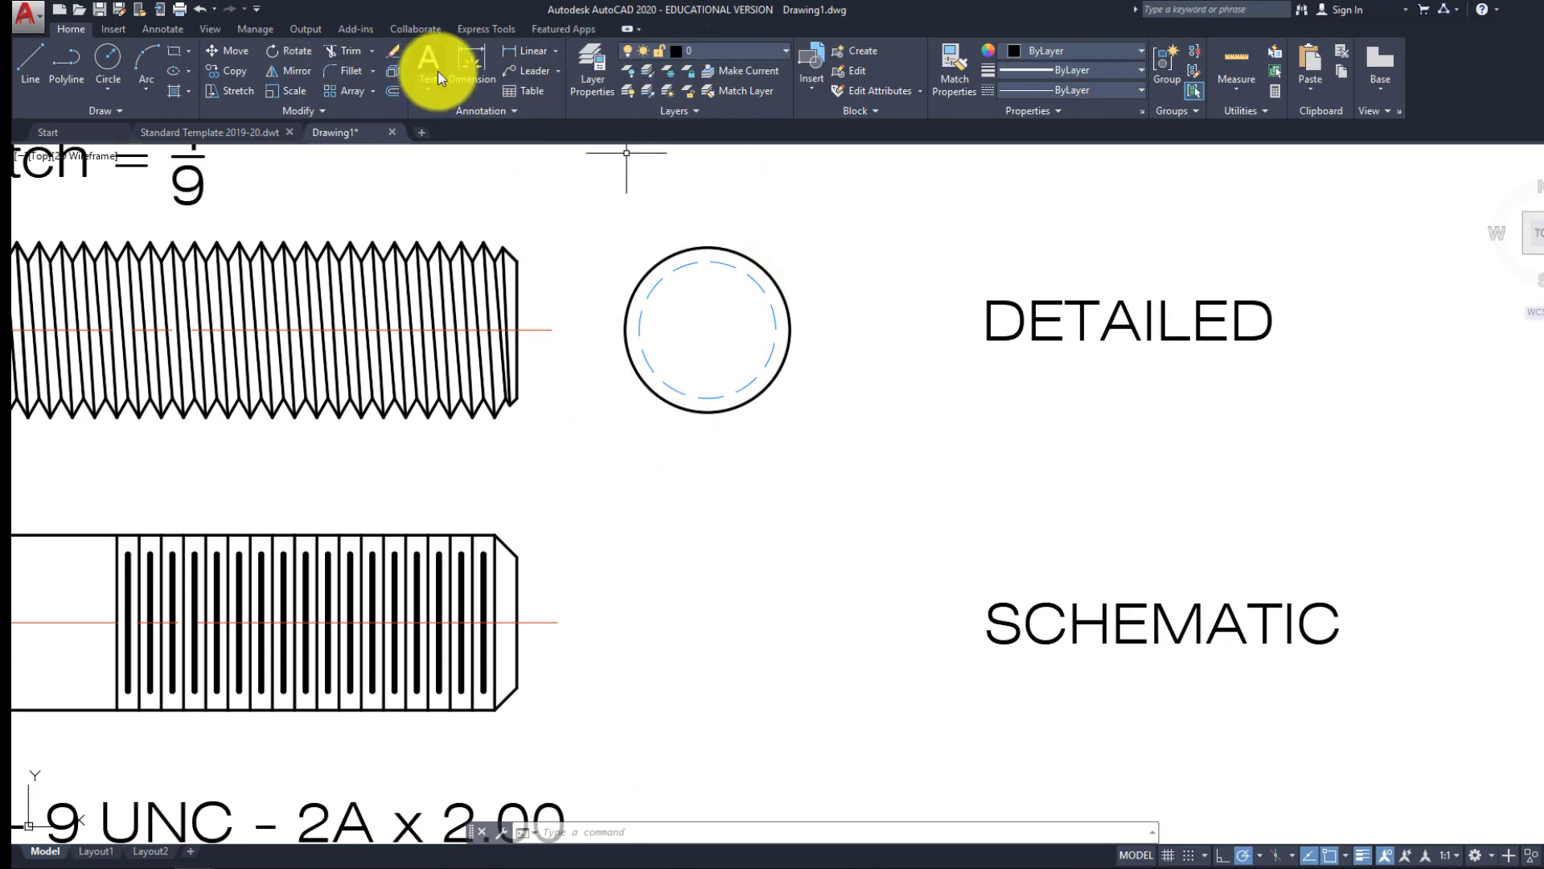
pyautogui.scroll(-2, 569, 310)
pyautogui.scroll(5, 361, 535)
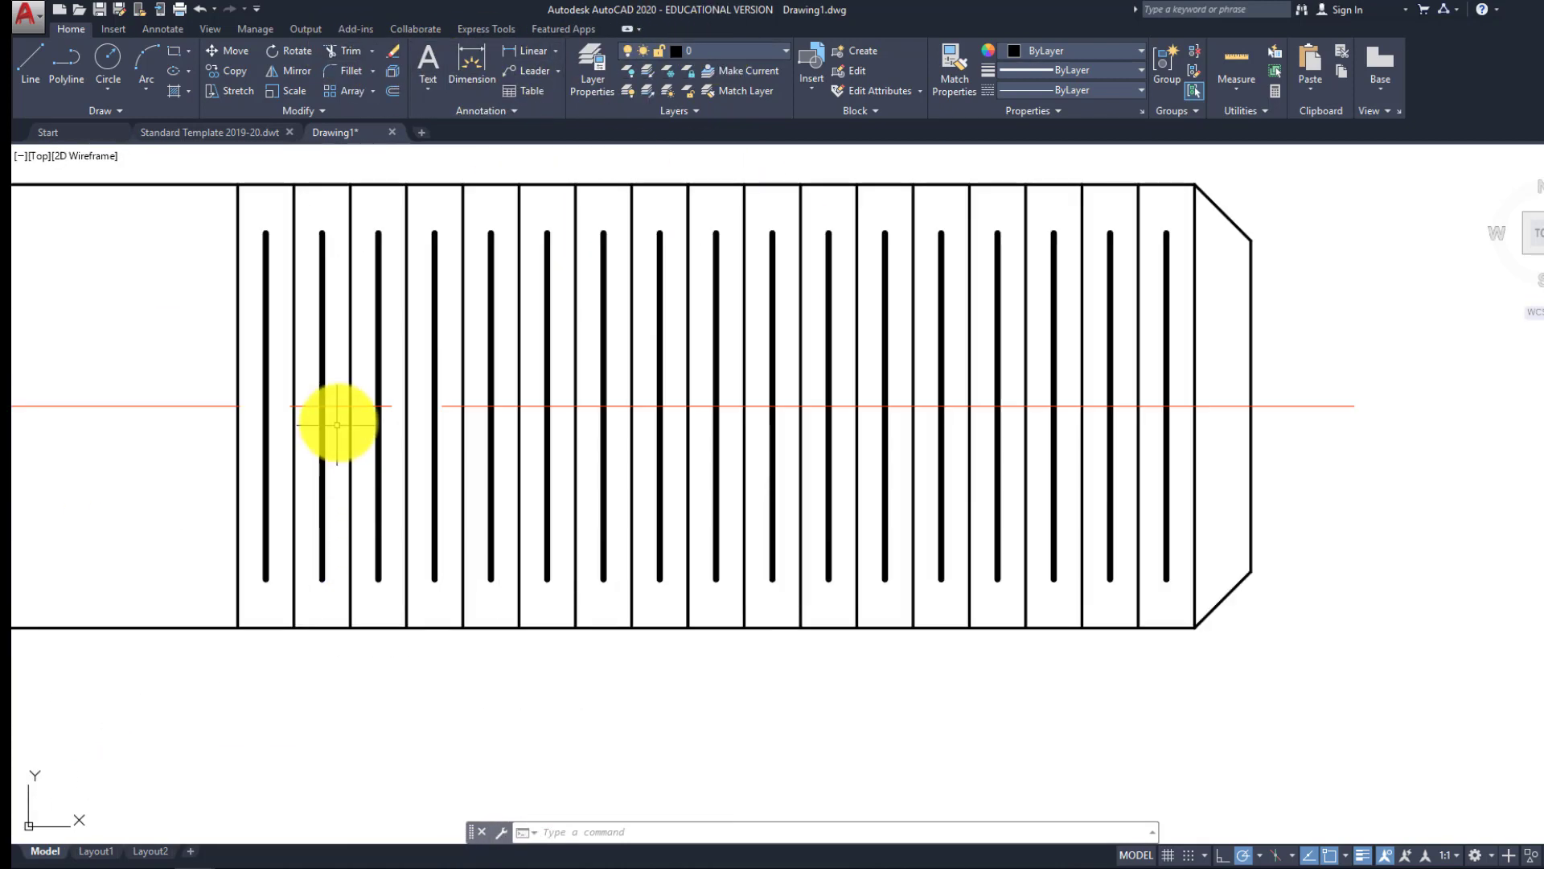
pyautogui.click(358, 400)
pyautogui.scroll(-5, 421, 406)
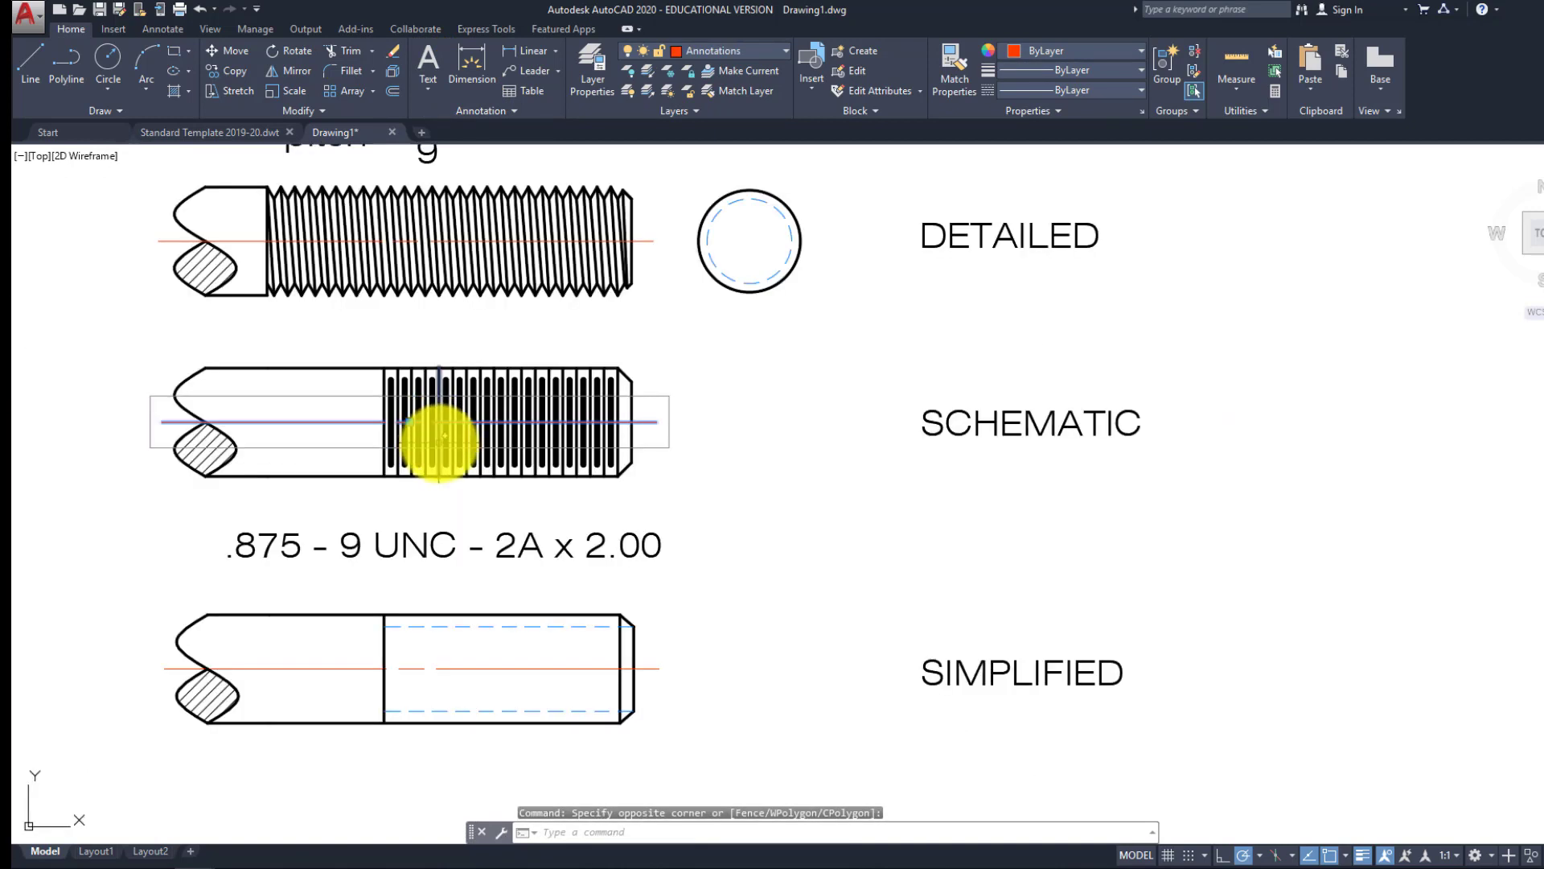
pyautogui.press('Return')
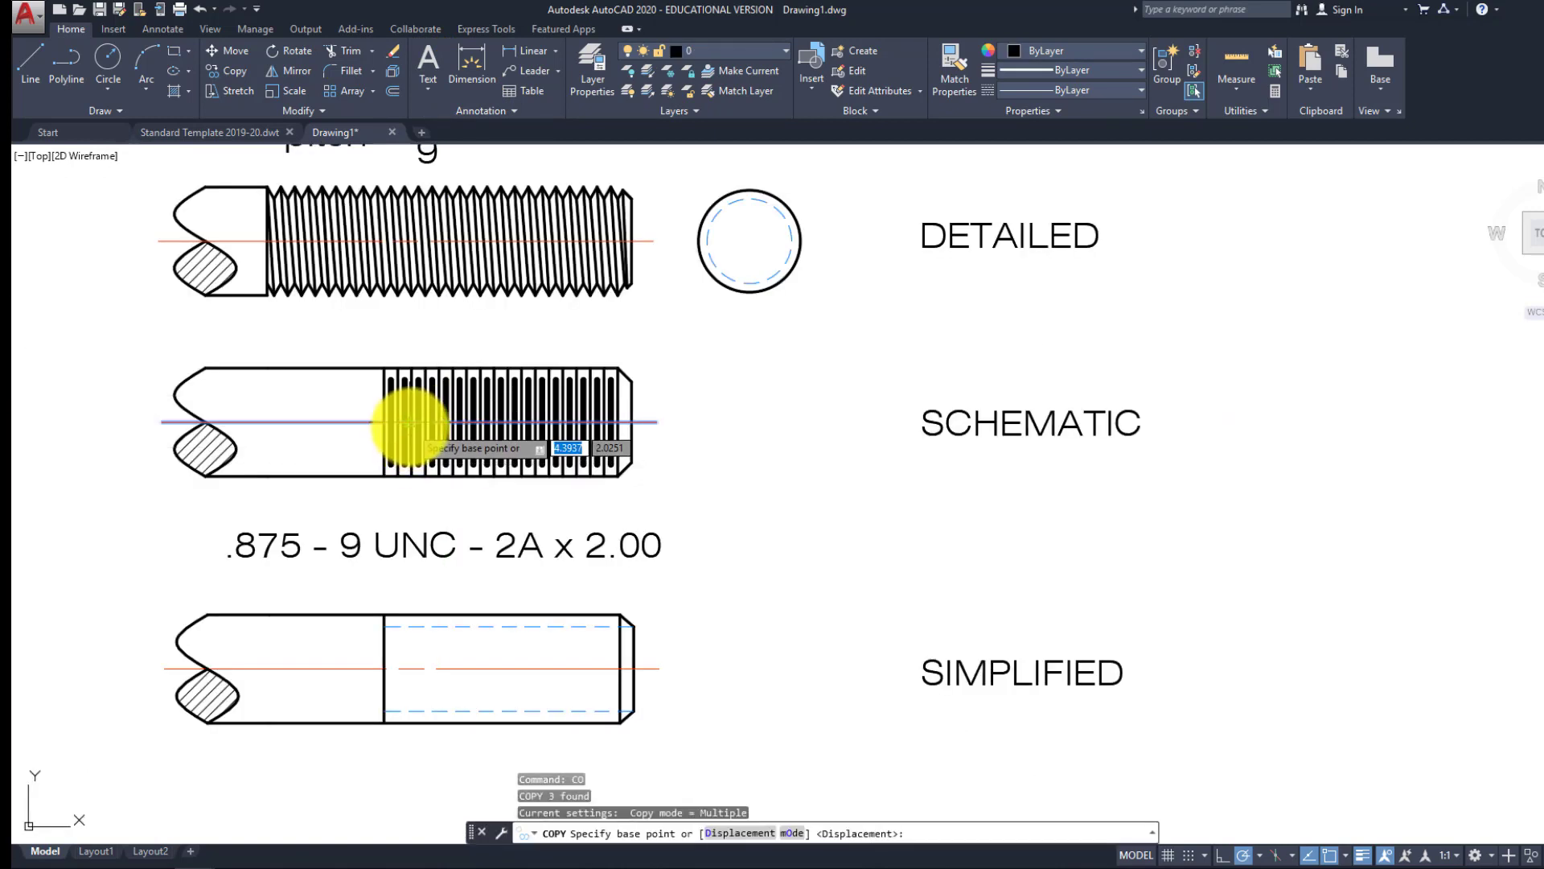
pyautogui.click(410, 422)
pyautogui.moveTo(619, 321); pyautogui.dragTo(547, 441, button='middle')
pyautogui.moveTo(678, 386); pyautogui.dragTo(556, 450, button='middle')
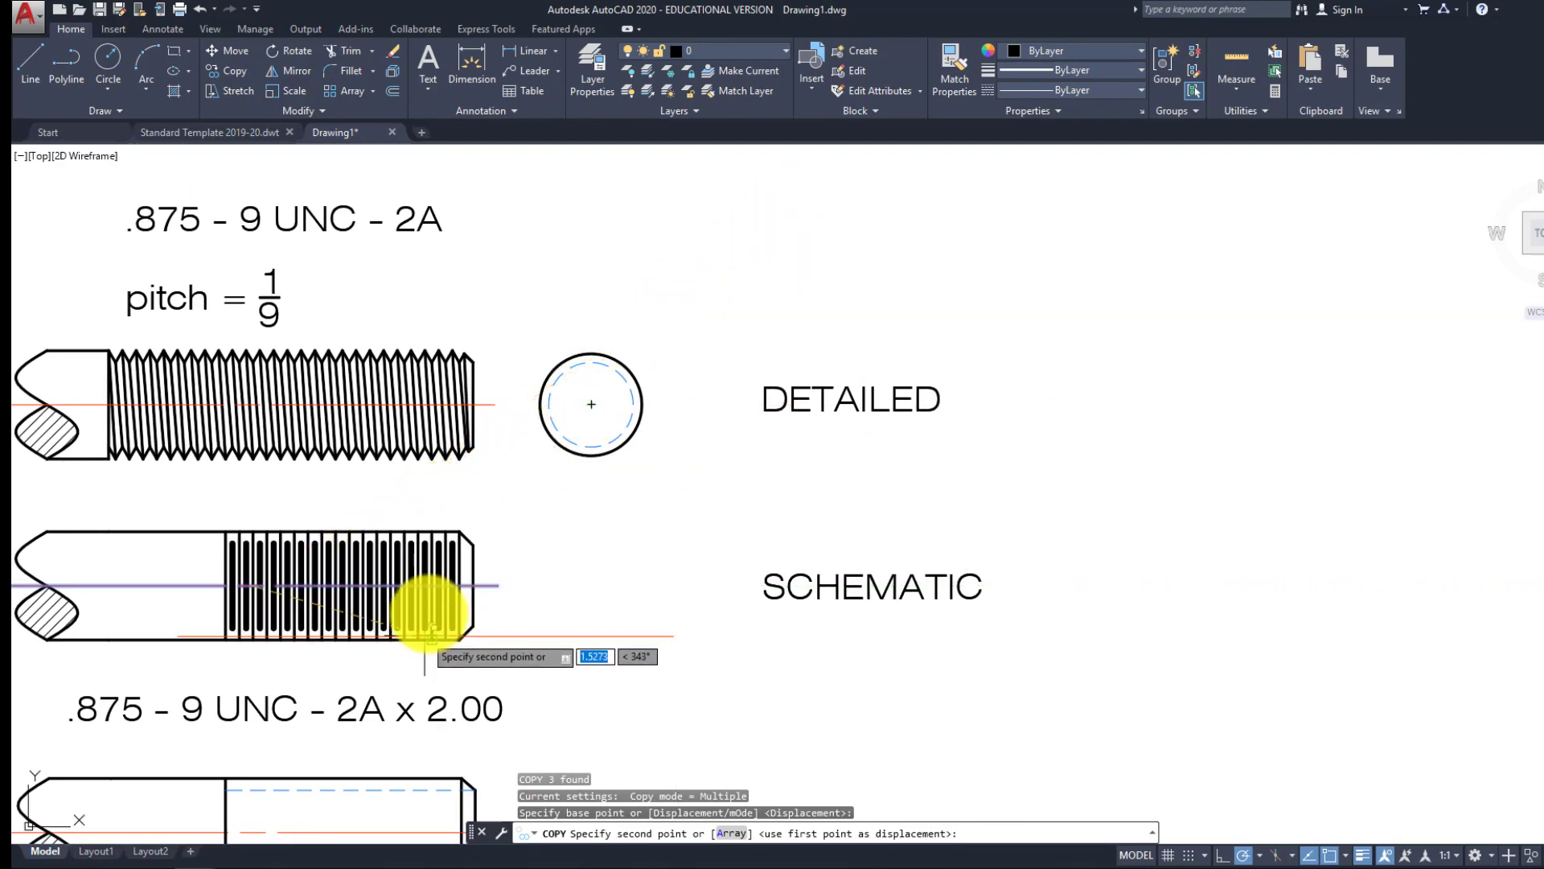
pyautogui.click(850, 228)
pyautogui.press('Escape')
# Ungroup the copied centreline above the DETAILED label
pyautogui.moveTo(870, 278); pyautogui.dragTo(839, 332, button='middle')
pyautogui.click(851, 322)
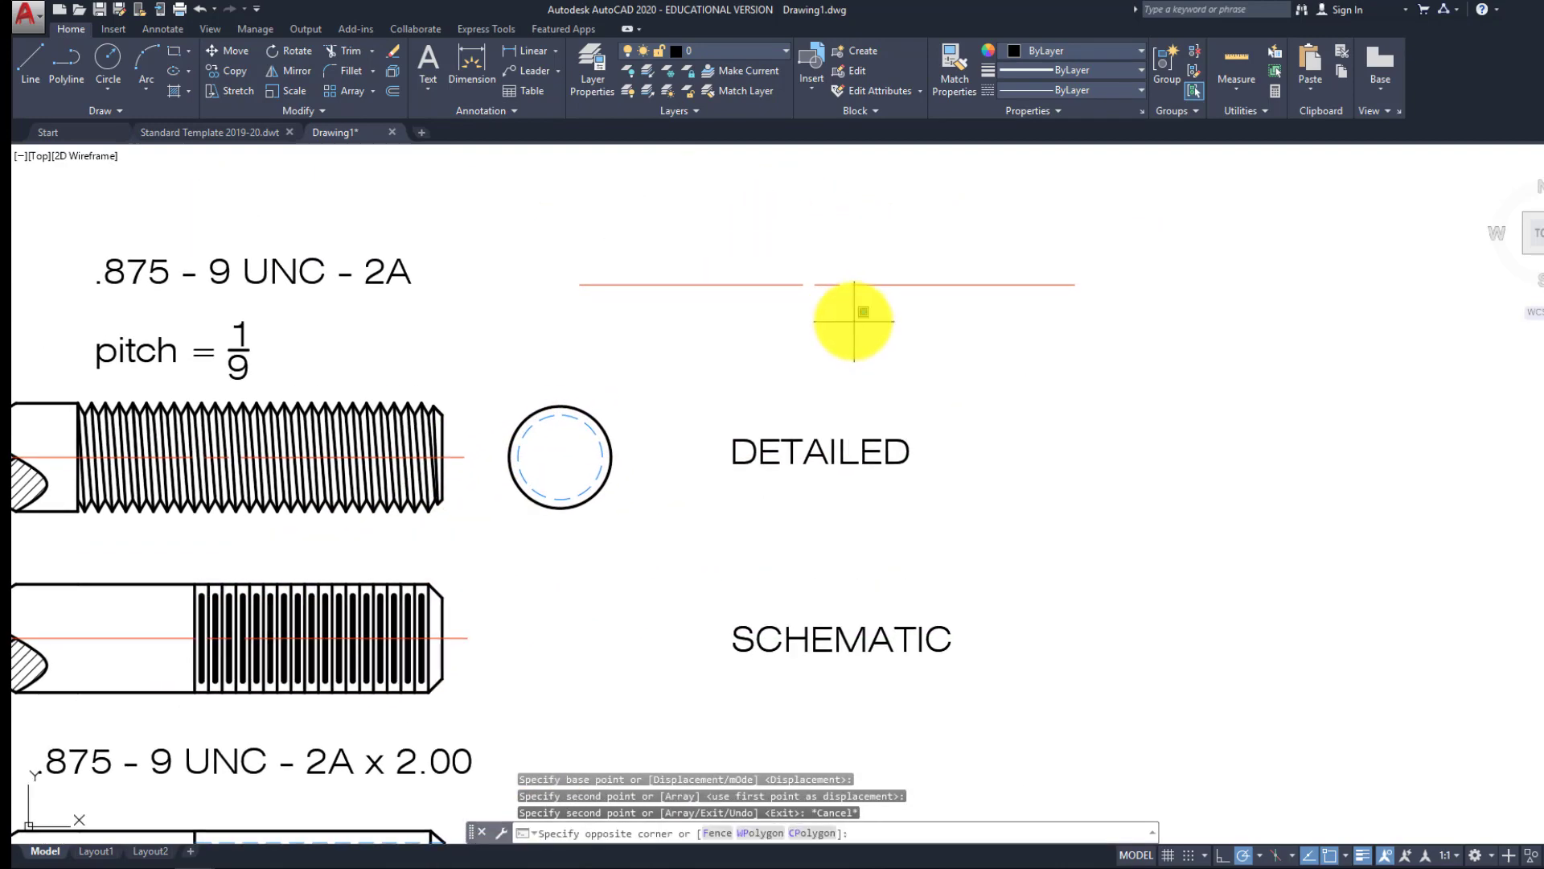
pyautogui.click(766, 272)
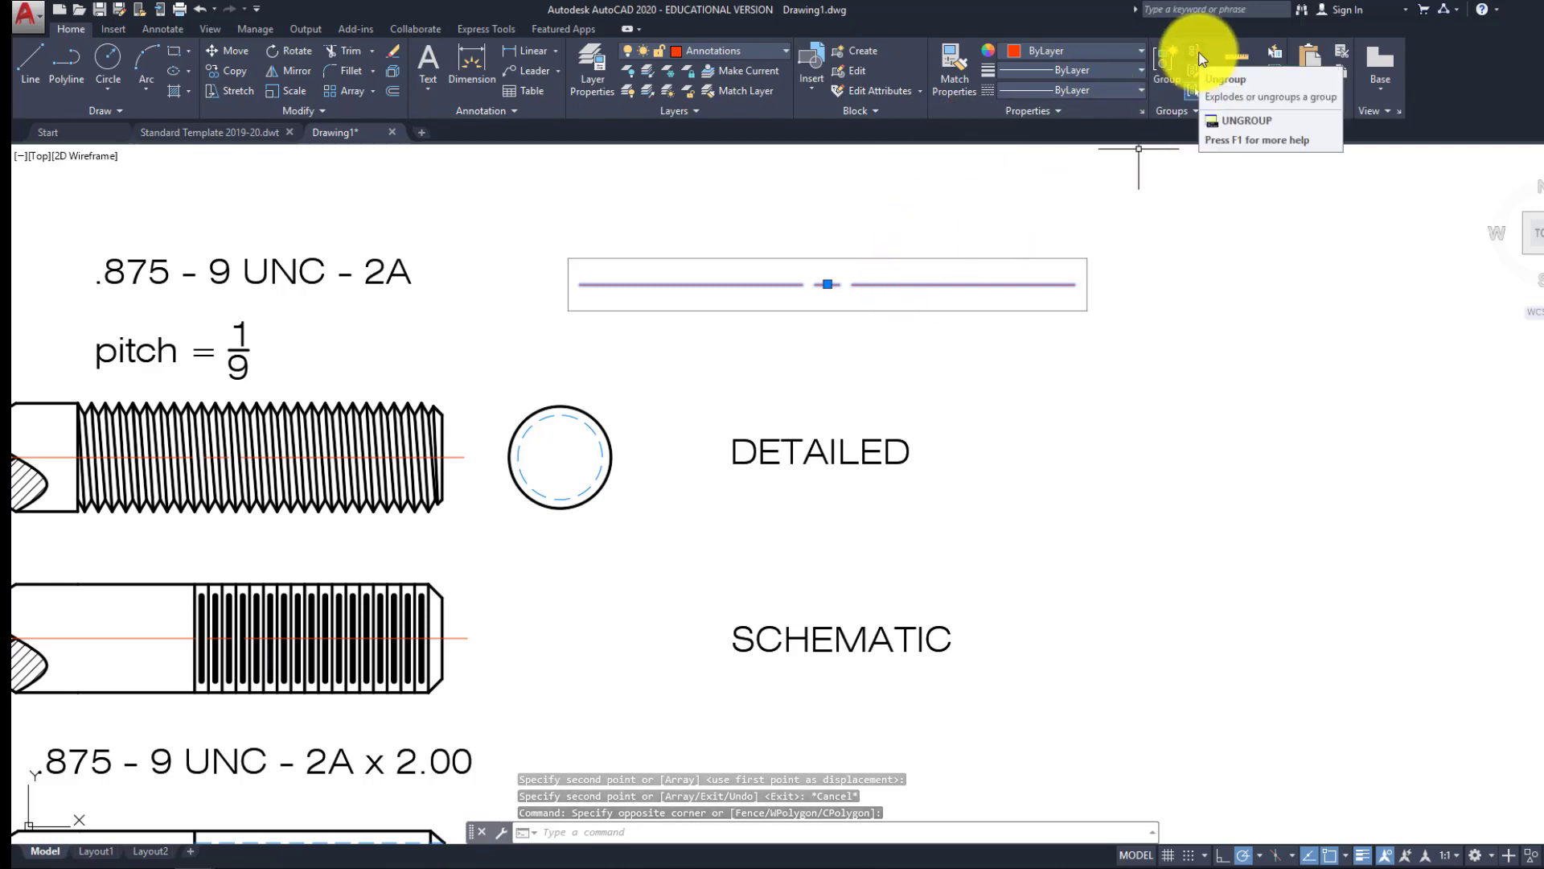
pyautogui.click(1196, 51)
pyautogui.press('Escape')
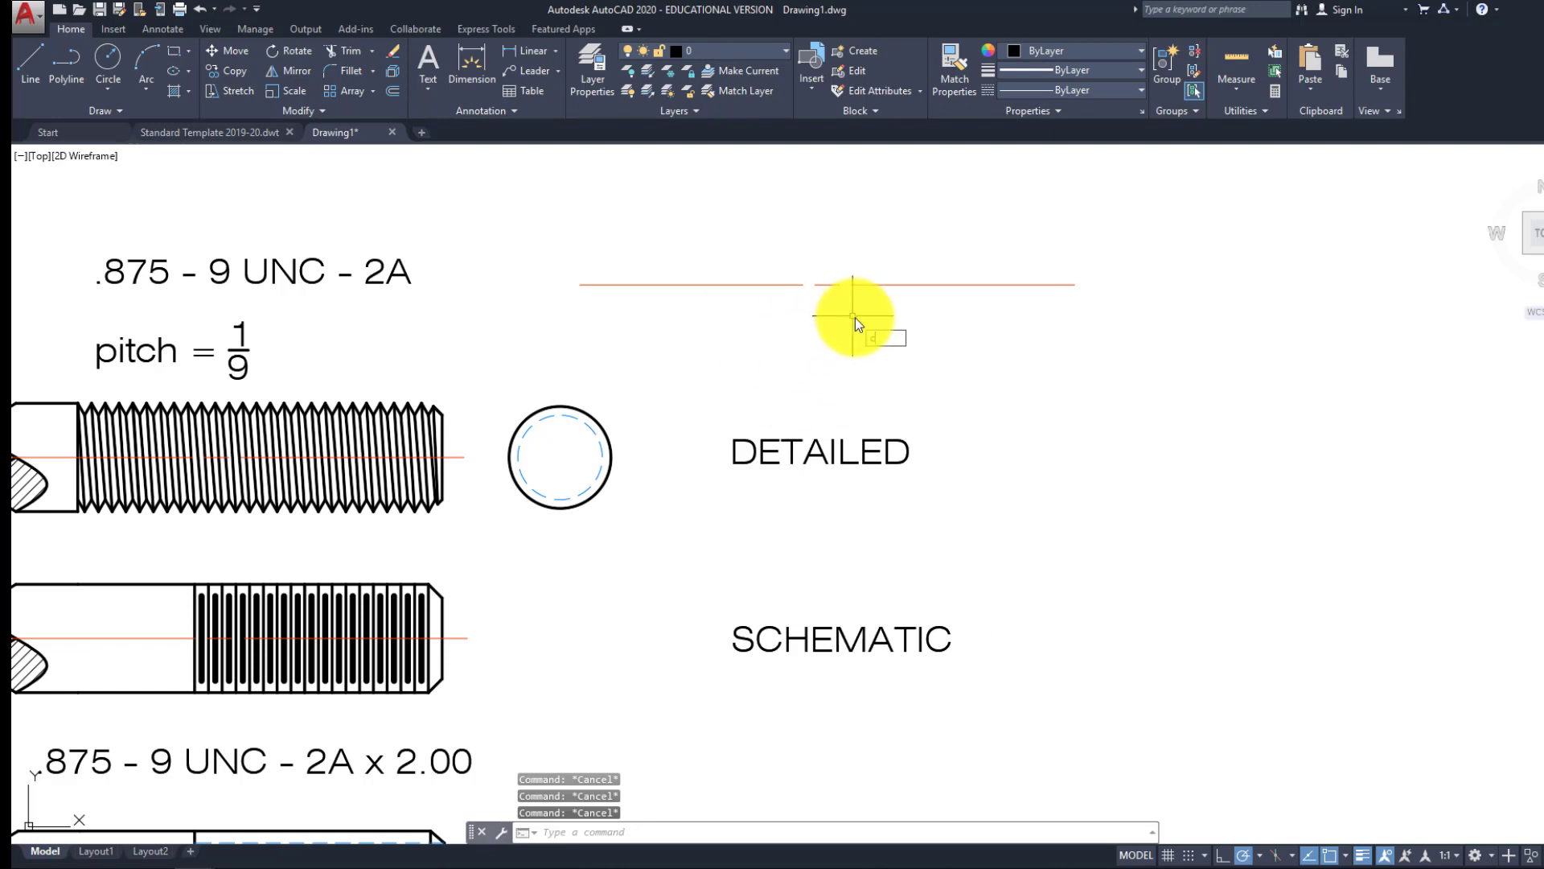
# Draw a construction circle centred on the copied centreline's short dash, slightly larger than the end view's outer circle
pyautogui.press('Return')
pyautogui.click(828, 284)
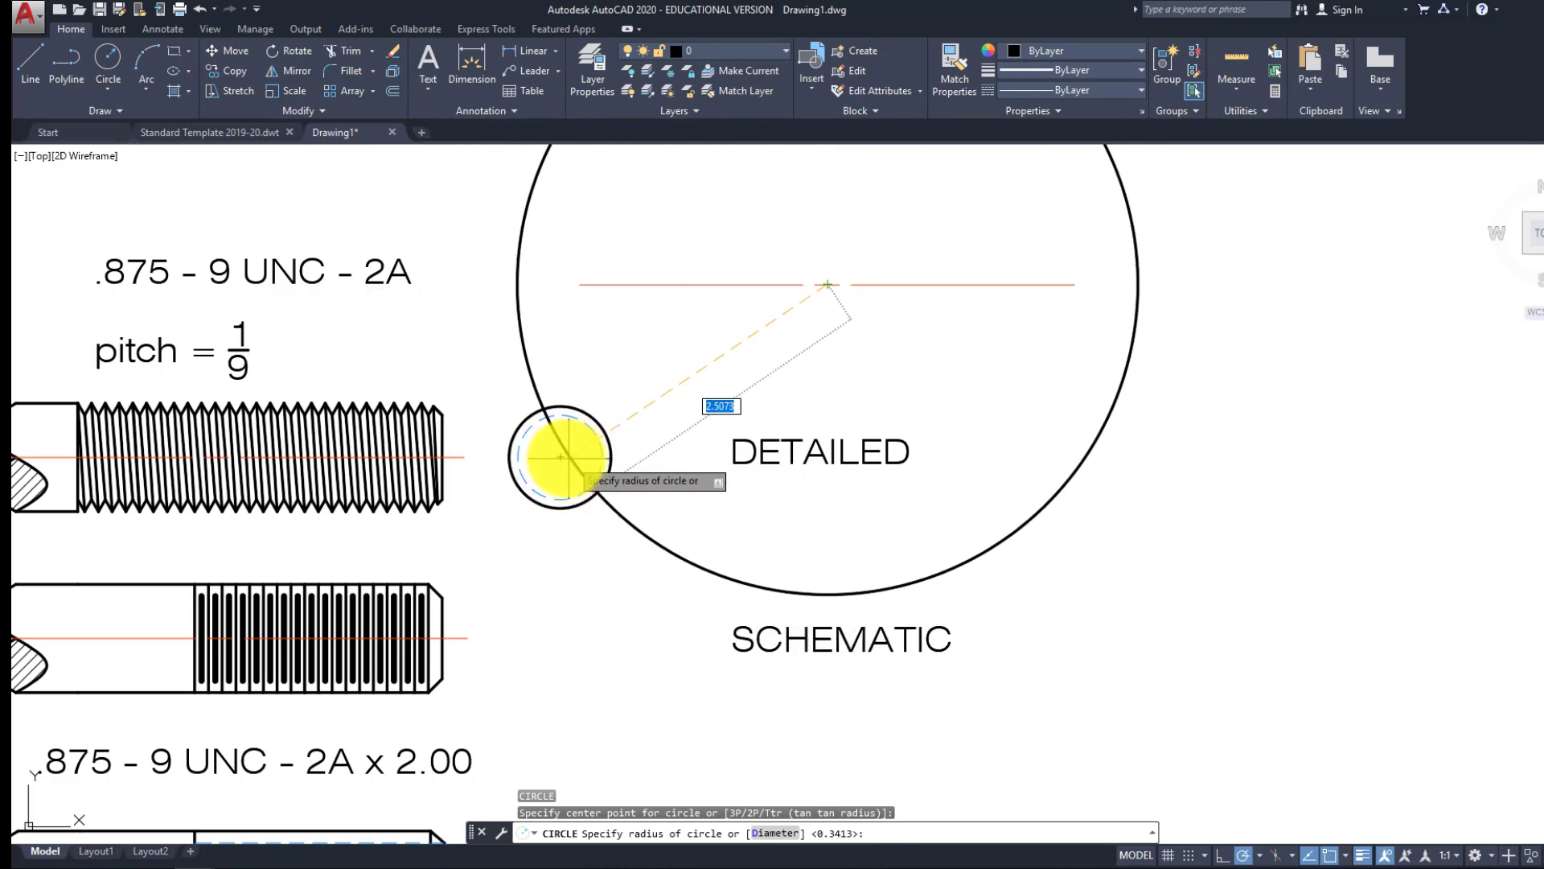
pyautogui.click(817, 220)
pyautogui.press('Escape')
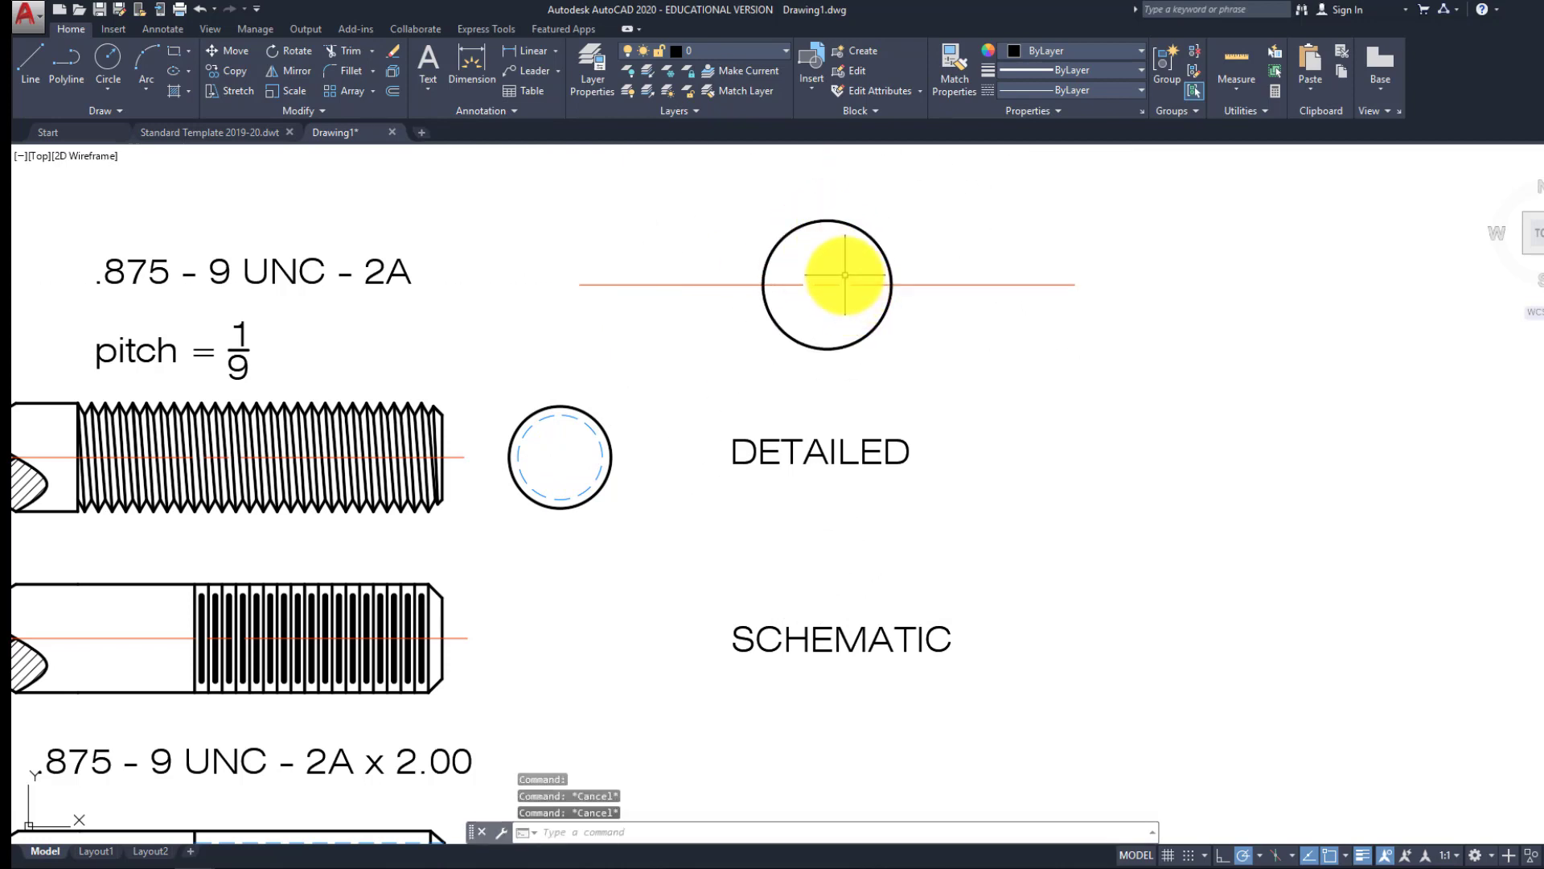
# Trim both outer ends of the copied centreline back to the construction circle
pyautogui.press('Return')
pyautogui.press('Return')
pyautogui.click(679, 325)
pyautogui.click(652, 262)
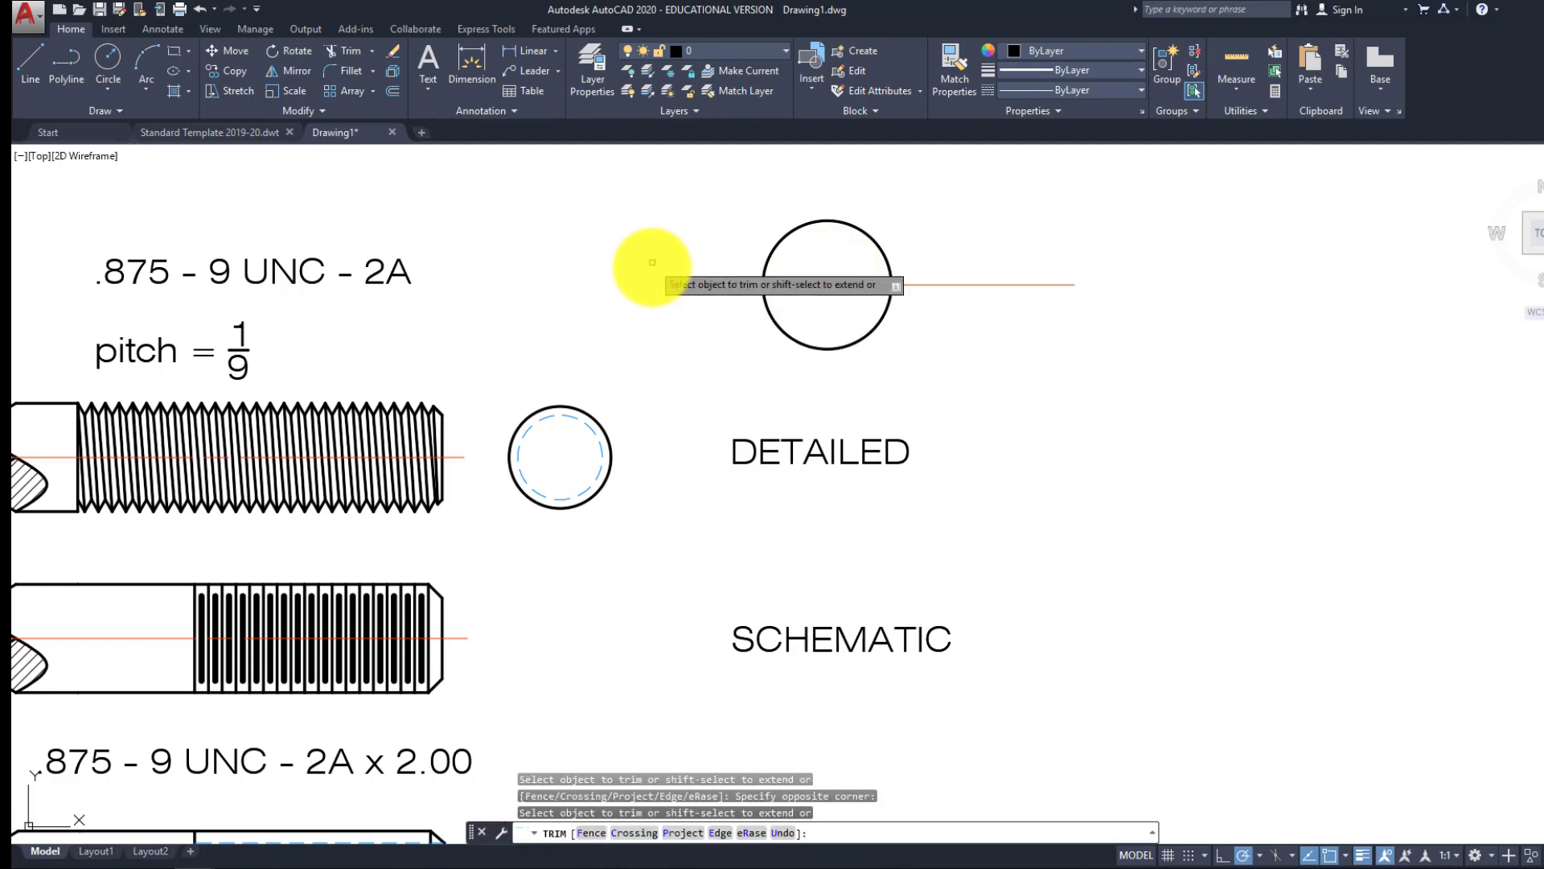
pyautogui.click(974, 321)
pyautogui.click(945, 243)
pyautogui.press('Return')
# Delete the construction circle and the leftover centreline piece outside it
pyautogui.click(901, 257)
pyautogui.click(836, 223)
pyautogui.click(1050, 310)
pyautogui.click(1005, 253)
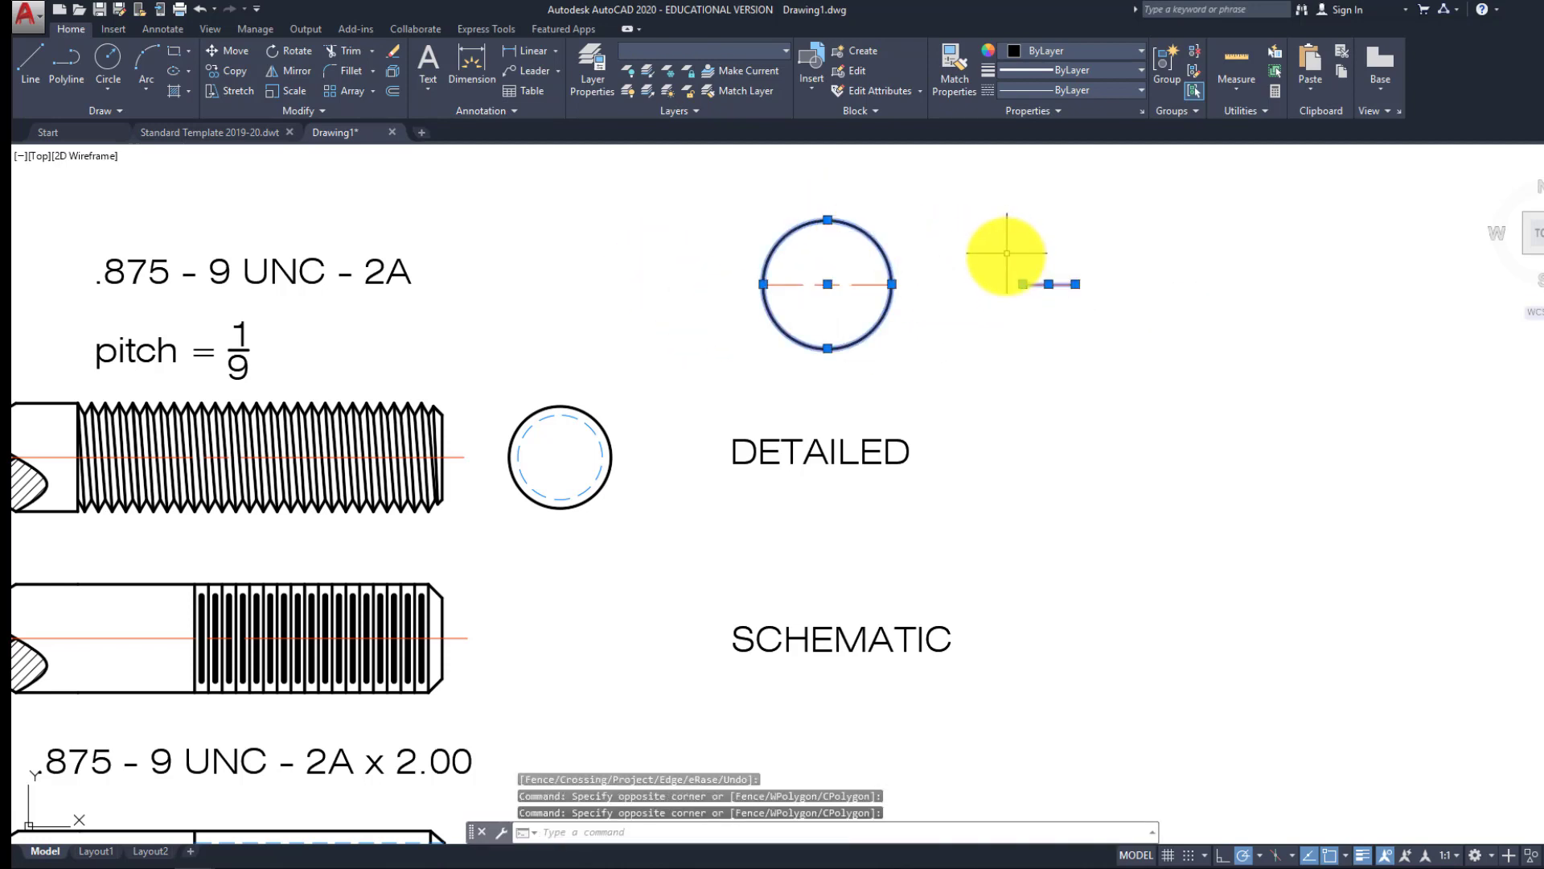
pyautogui.press('Delete')
# Move the trimmed centreline by the middle of its short dash onto the centre of the detailed end view's circles
pyautogui.click(997, 344)
pyautogui.click(723, 224)
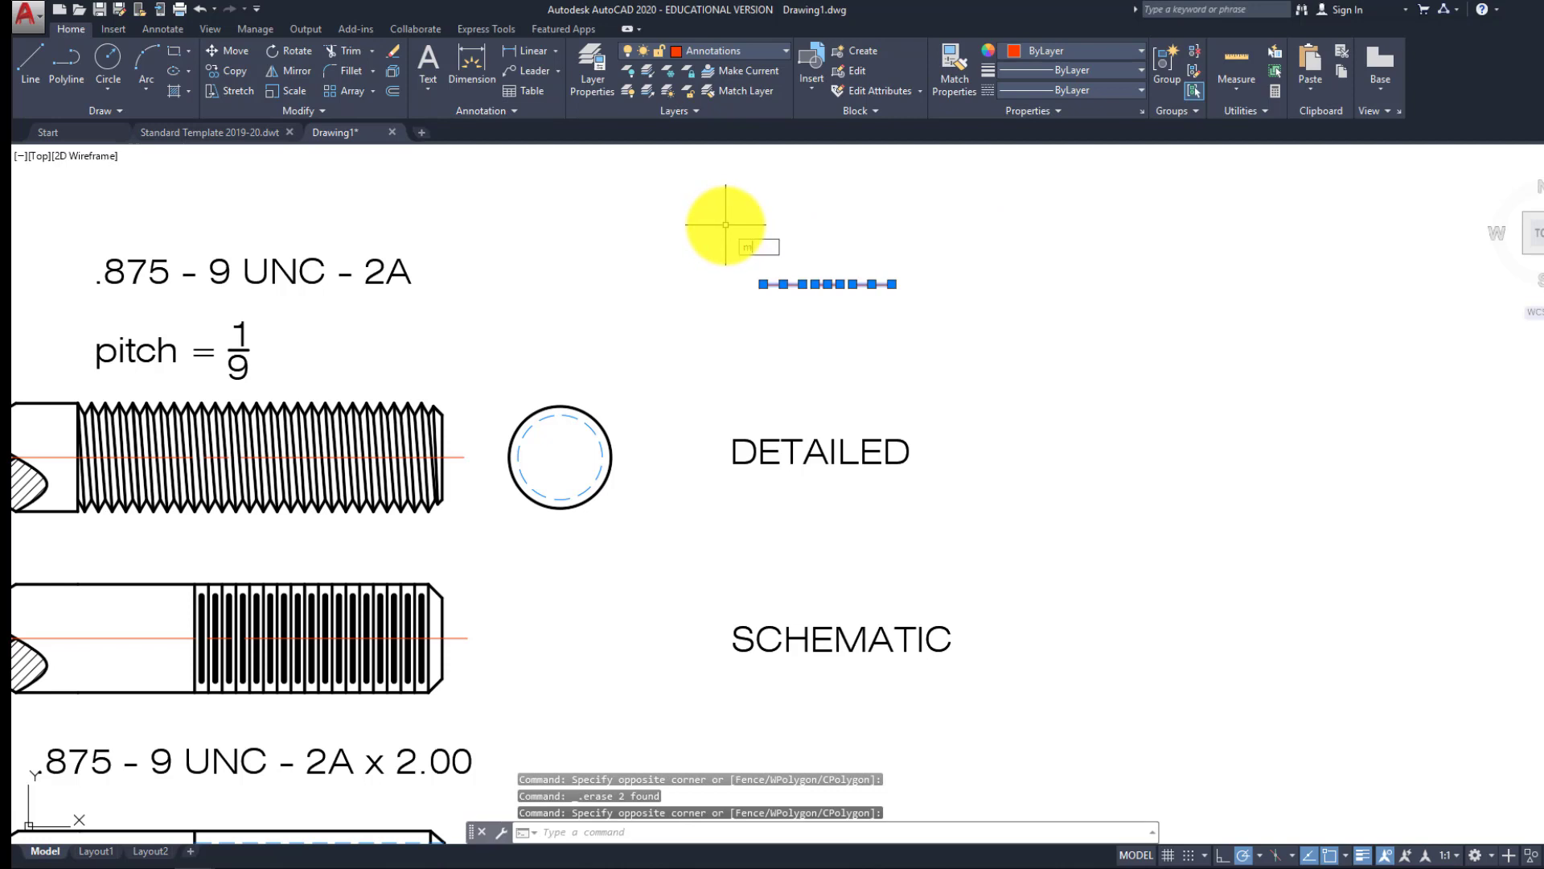
pyautogui.write('m')
pyautogui.press('Return')
pyautogui.click(826, 283)
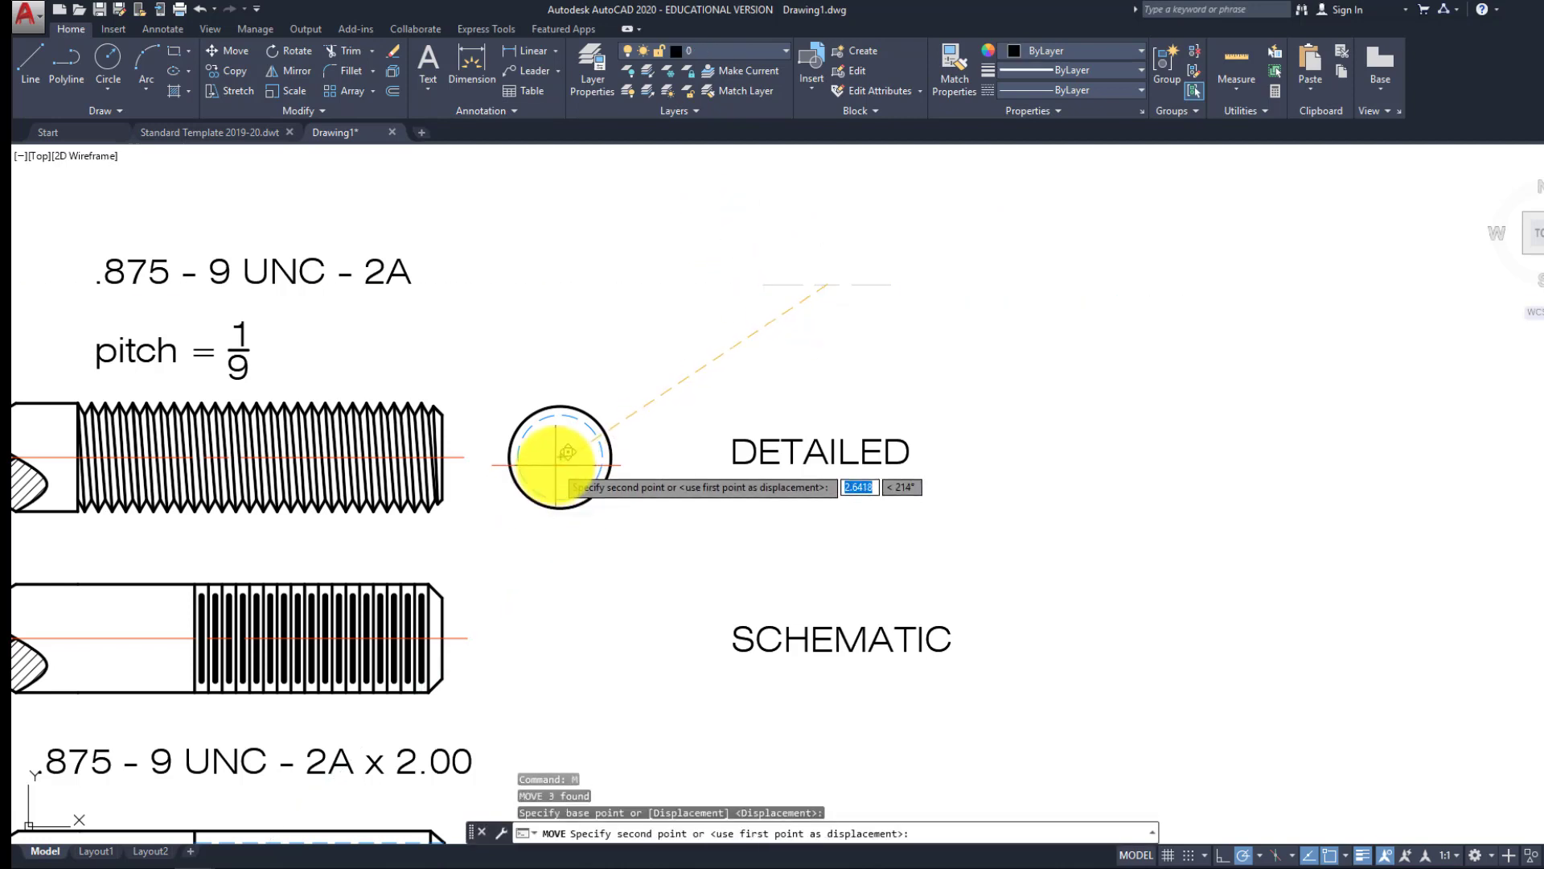
pyautogui.press('Escape')
pyautogui.press('Escape')
pyautogui.press('Escape')
# Mirror the end view's horizontal centreline about a 45° line through the circle centre, keeping the original
pyautogui.scroll(4, 534, 483)
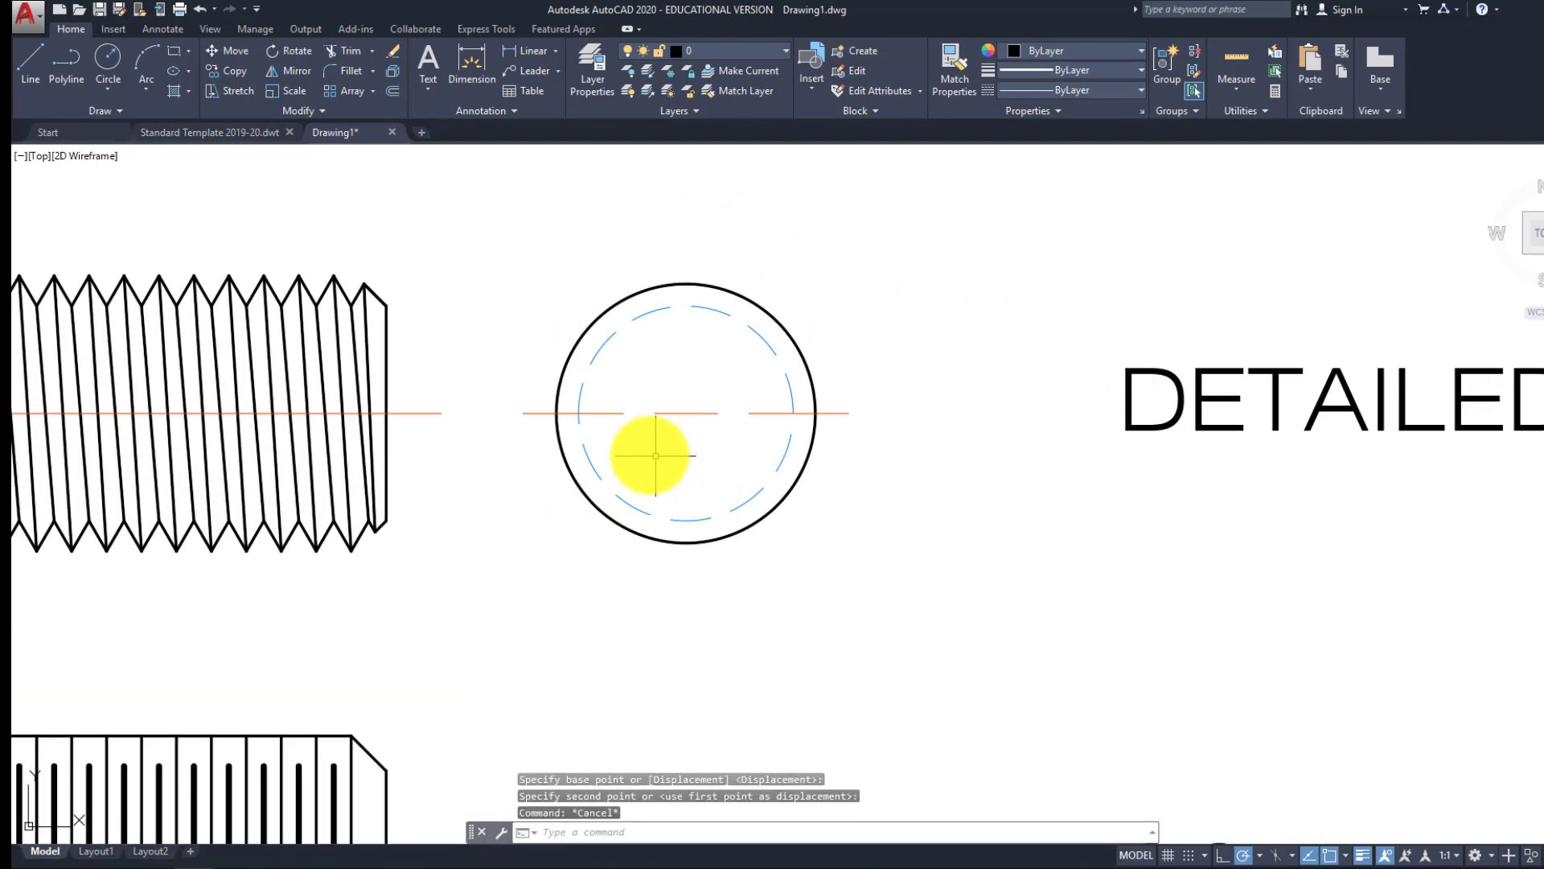
pyautogui.write('mi')
pyautogui.press('Return')
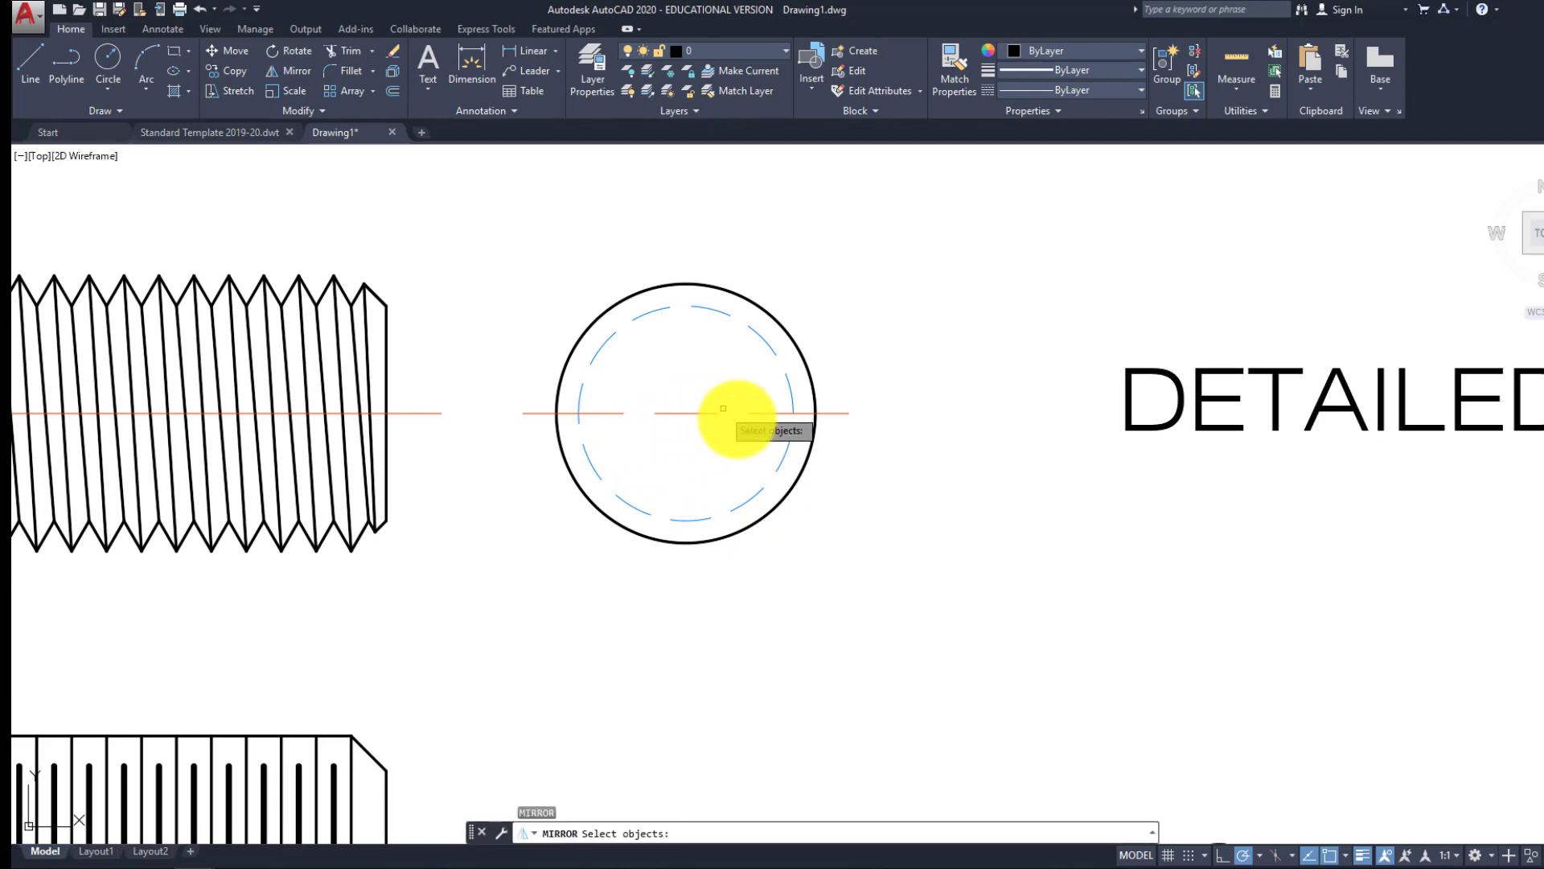
pyautogui.click(755, 434)
pyautogui.click(843, 422)
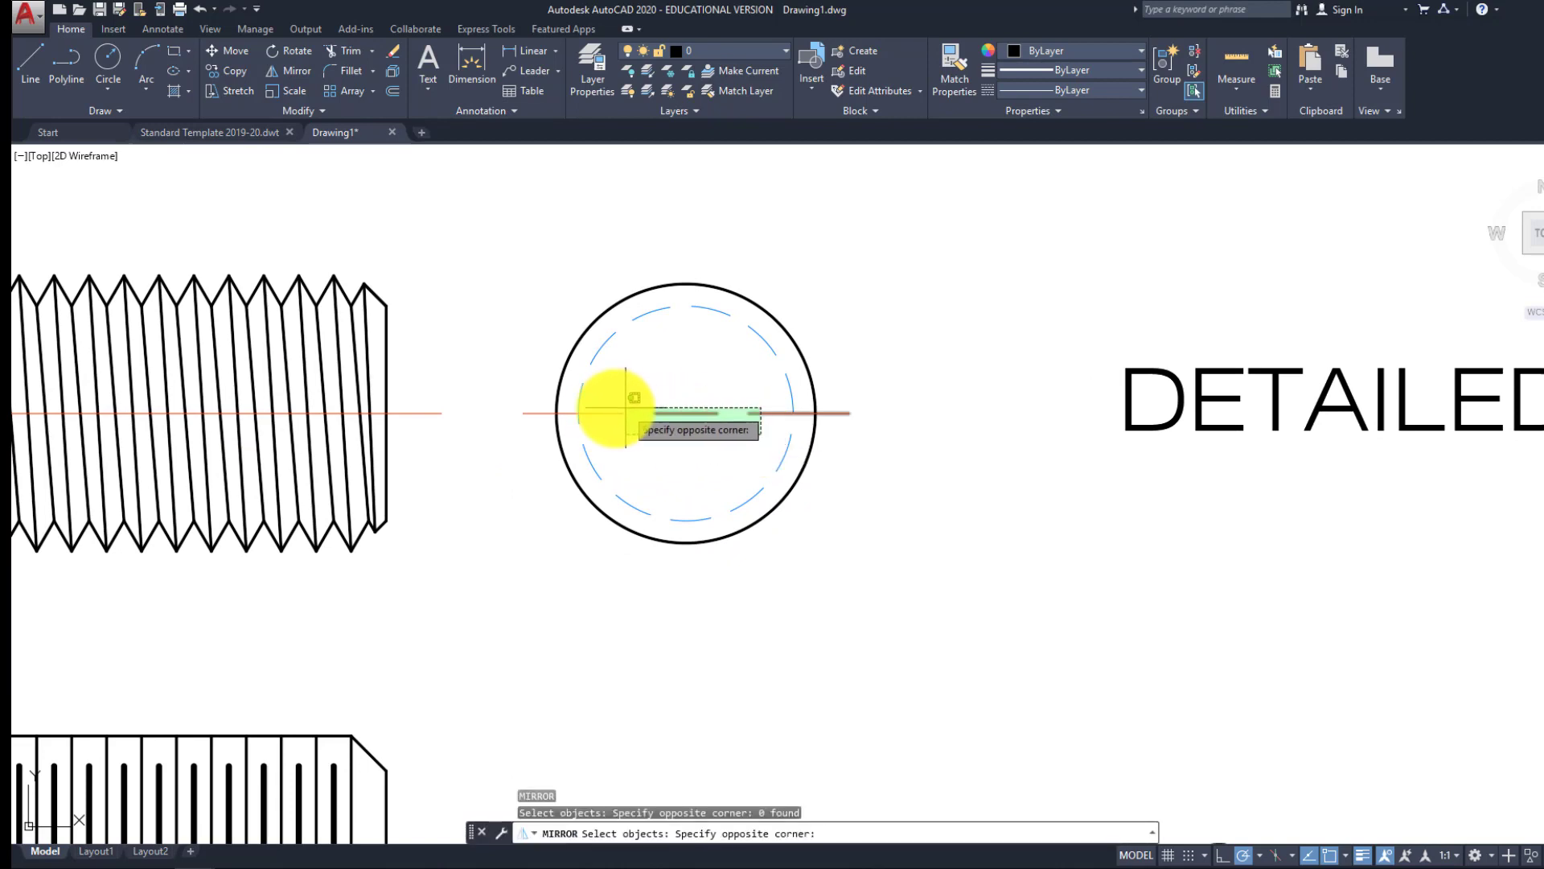
pyautogui.click(615, 398)
pyautogui.press('Return')
pyautogui.click(686, 413)
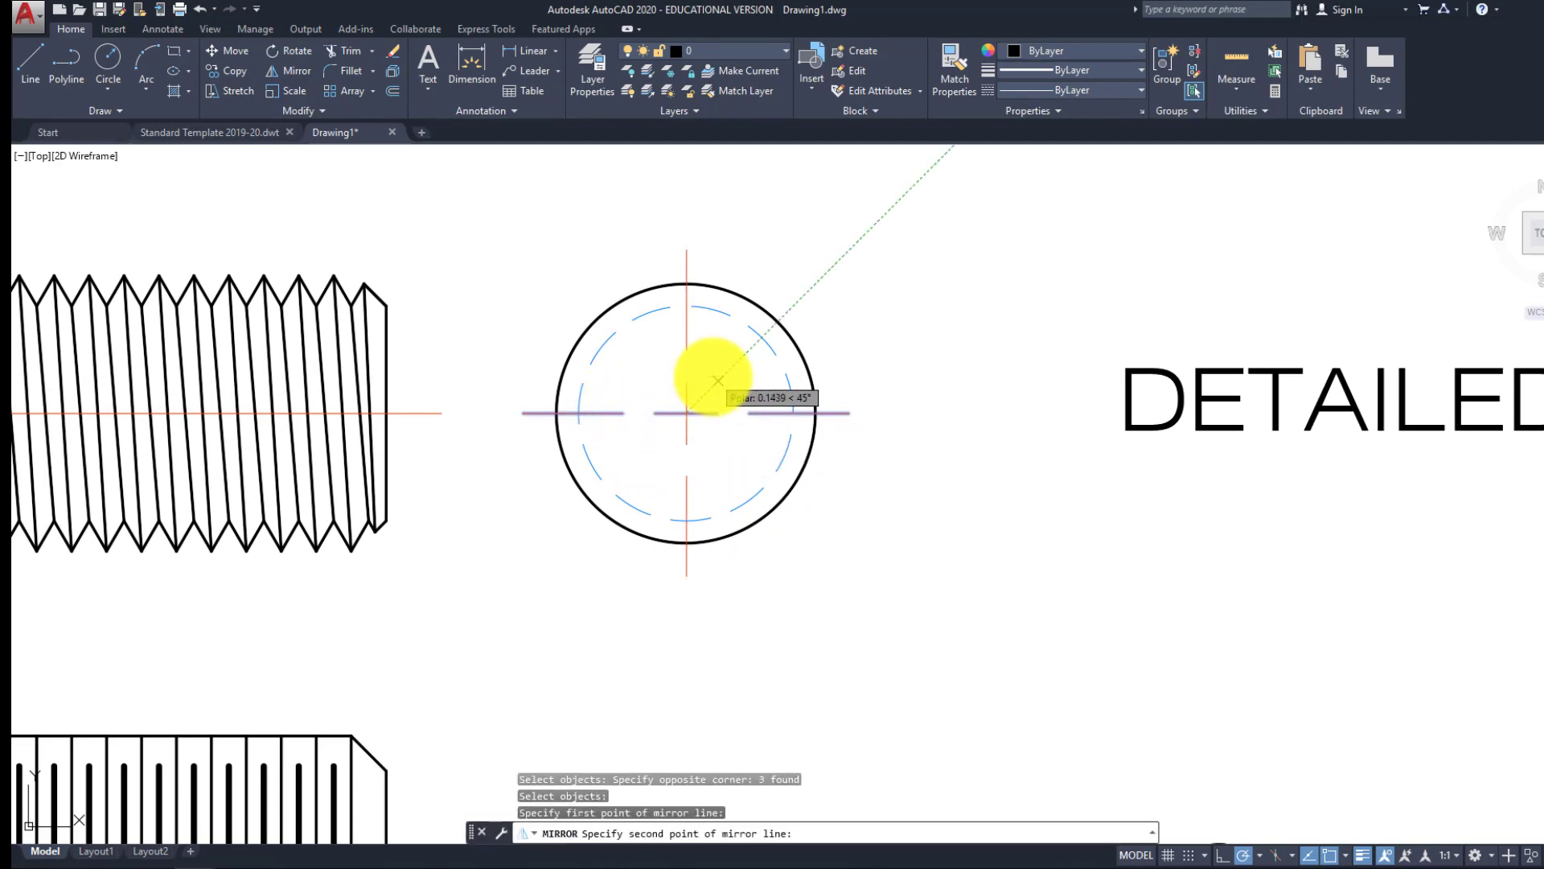
pyautogui.click(717, 379)
pyautogui.press('Return')
# Draw a construction circle centred on the detailed end view, reaching beyond the ends of both centrelines
pyautogui.scroll(-4, 788, 407)
pyautogui.scroll(4, 796, 405)
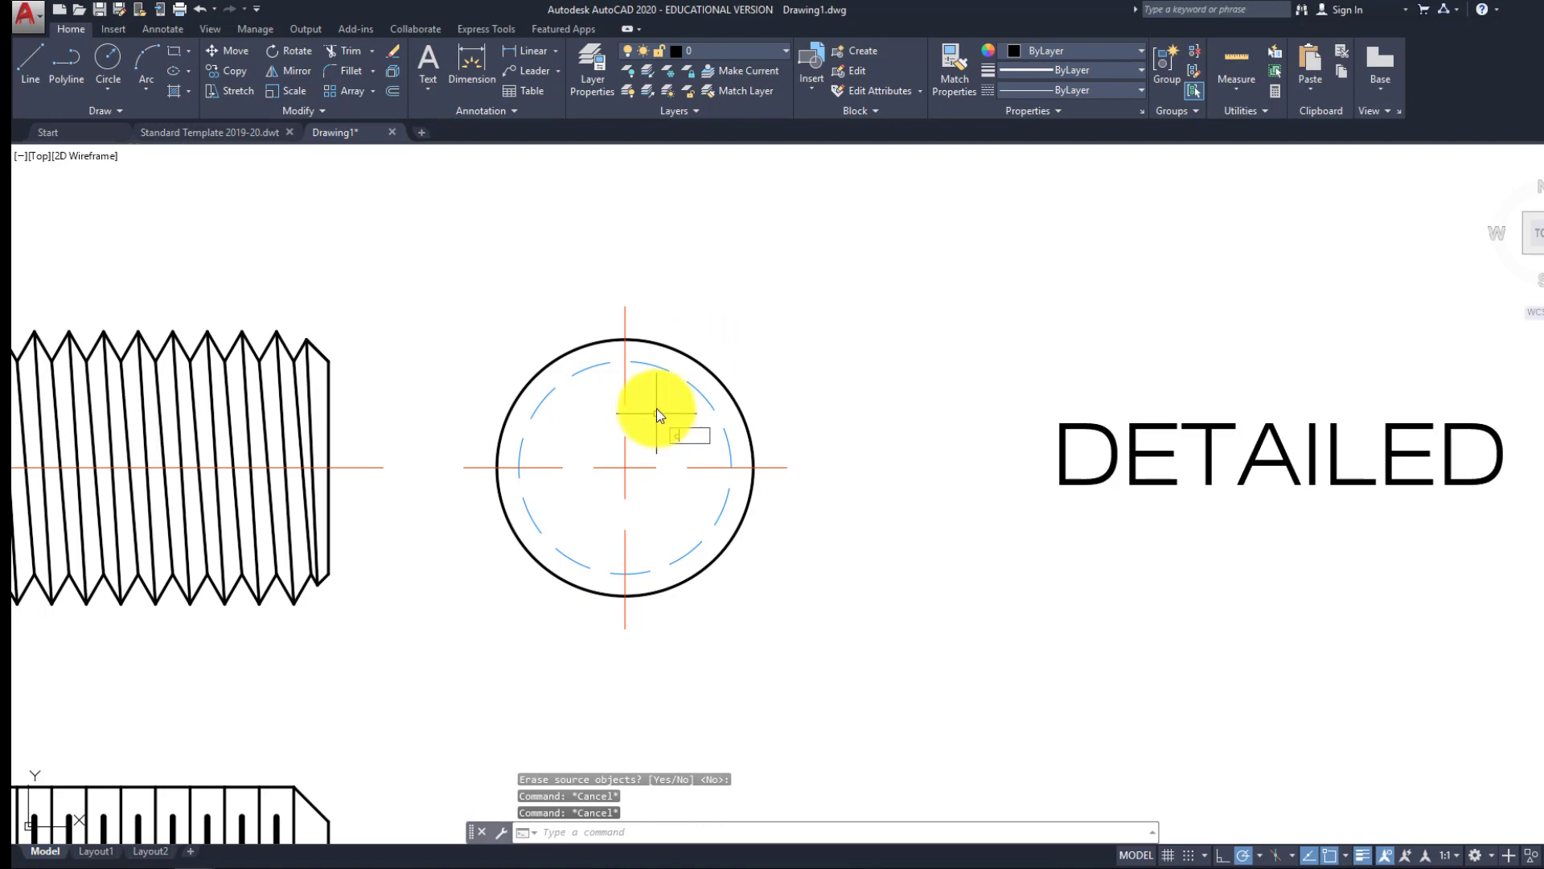
pyautogui.write('c')
pyautogui.press('Return')
pyautogui.click(625, 467)
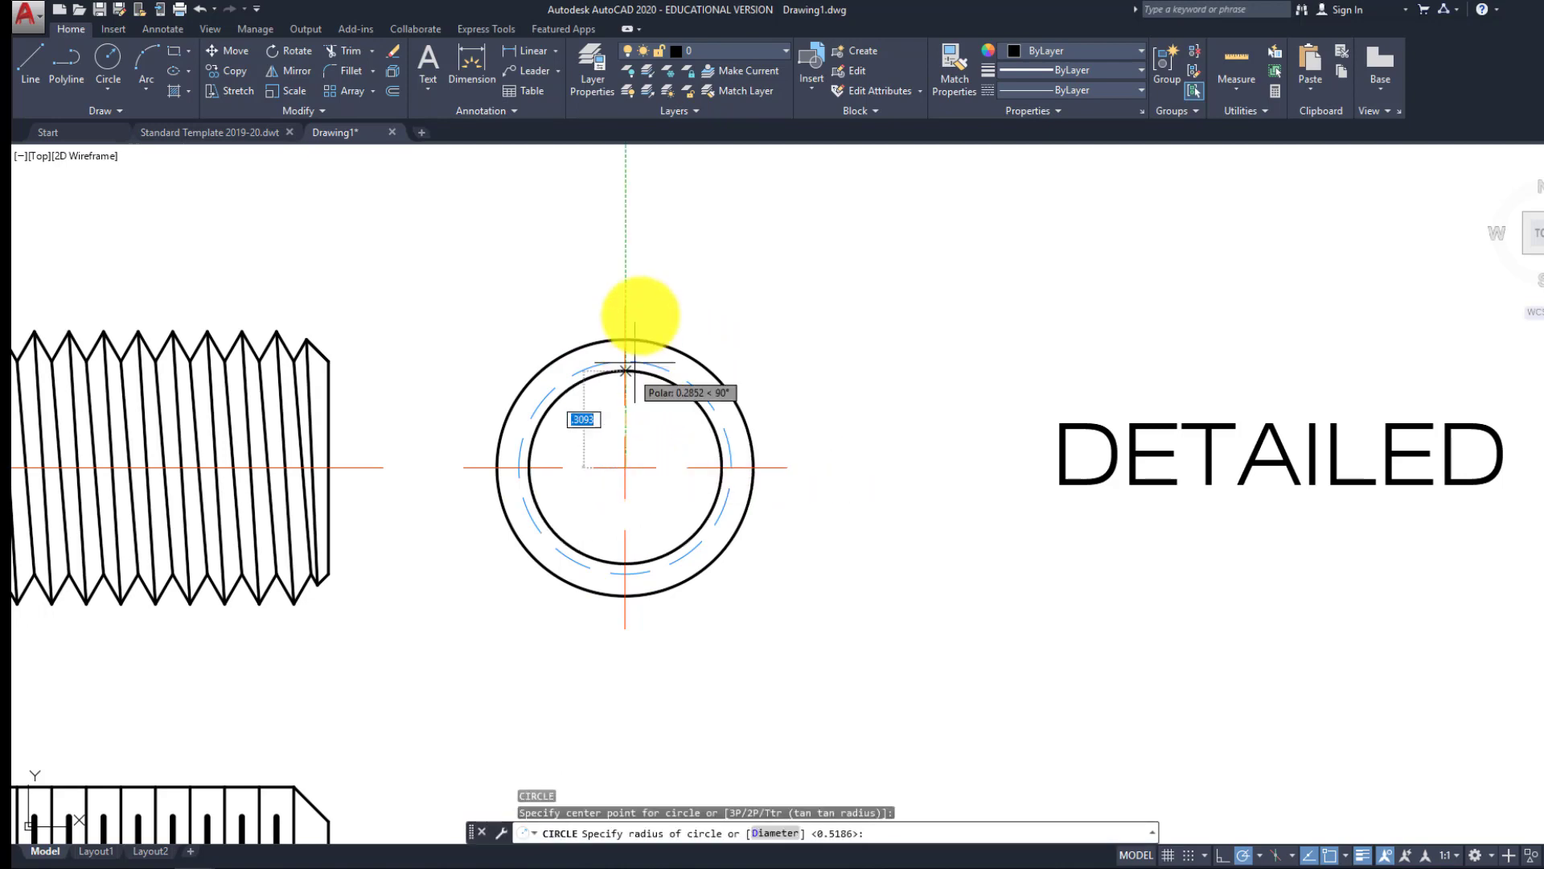
pyautogui.click(625, 269)
pyautogui.press('Escape')
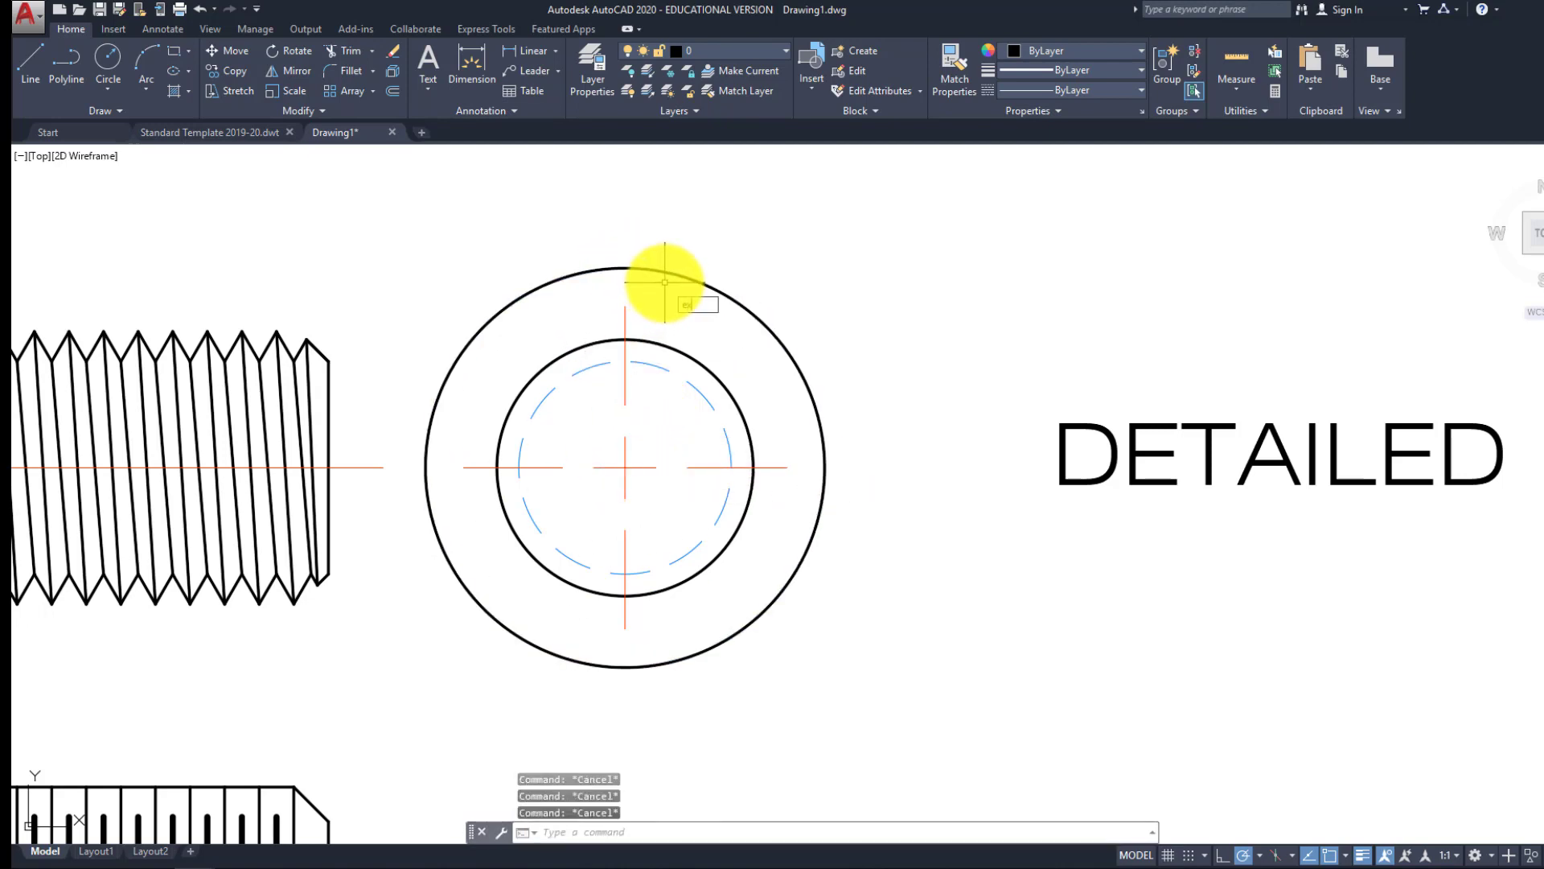
# Extend all four outer ends of the end view's centrelines to the construction circle
pyautogui.write('ex')
pyautogui.press('Return')
pyautogui.press('Return')
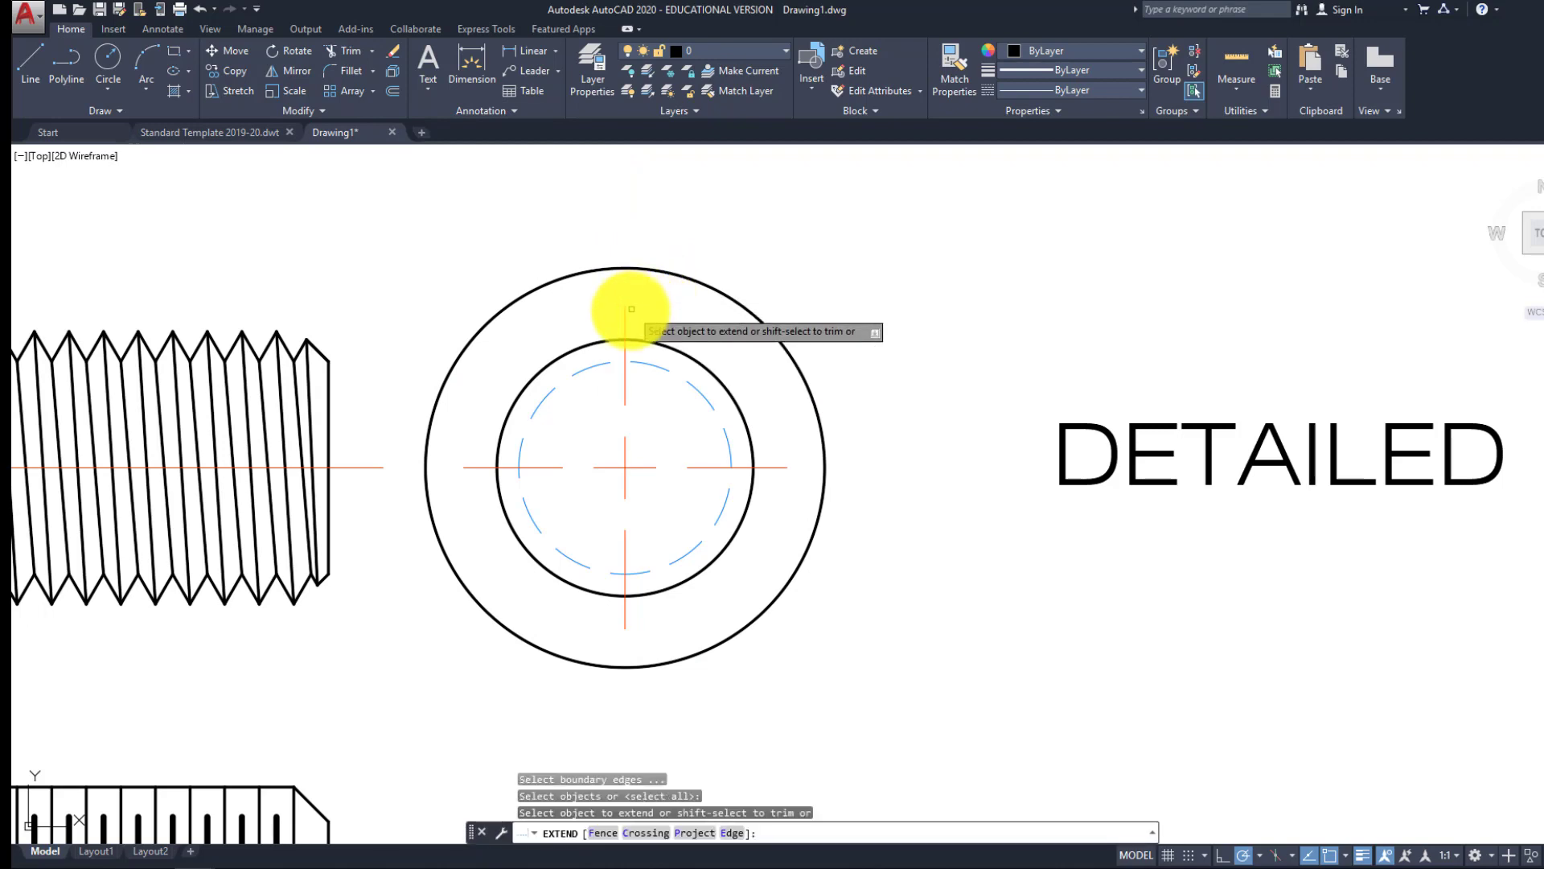
pyautogui.click(622, 312)
pyautogui.click(571, 328)
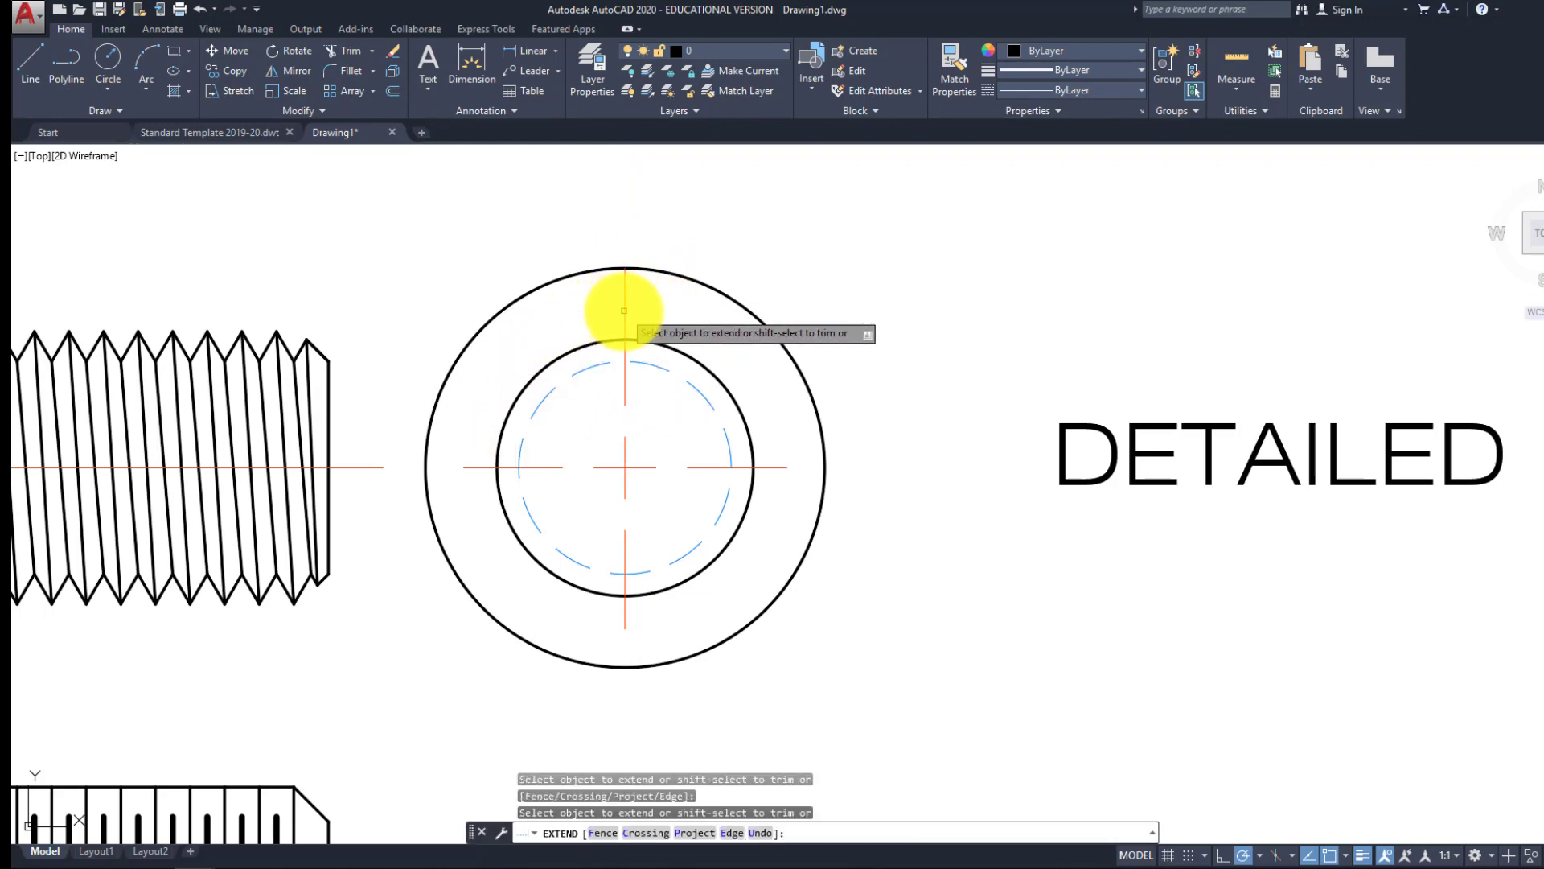
pyautogui.click(781, 467)
# Delete the construction circle around the detailed end view
pyautogui.click(766, 679)
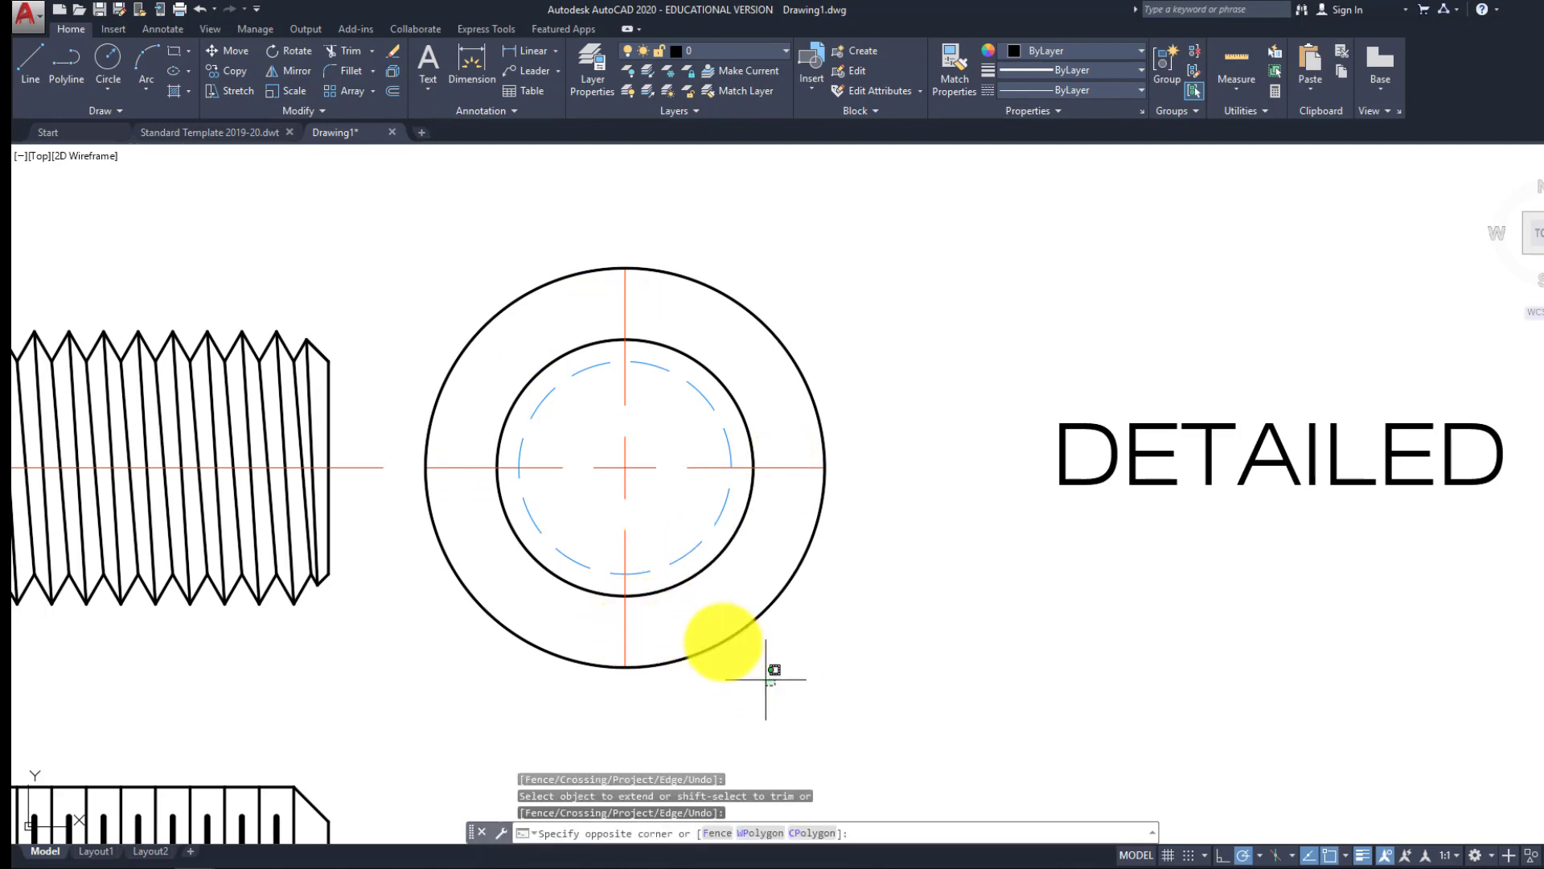
pyautogui.click(713, 627)
pyautogui.press('Delete')
# Copy the end view with its centrelines down to the schematic and simplified representations, aligned with each thread's axis
pyautogui.scroll(-8, 759, 558)
pyautogui.scroll(5, 626, 550)
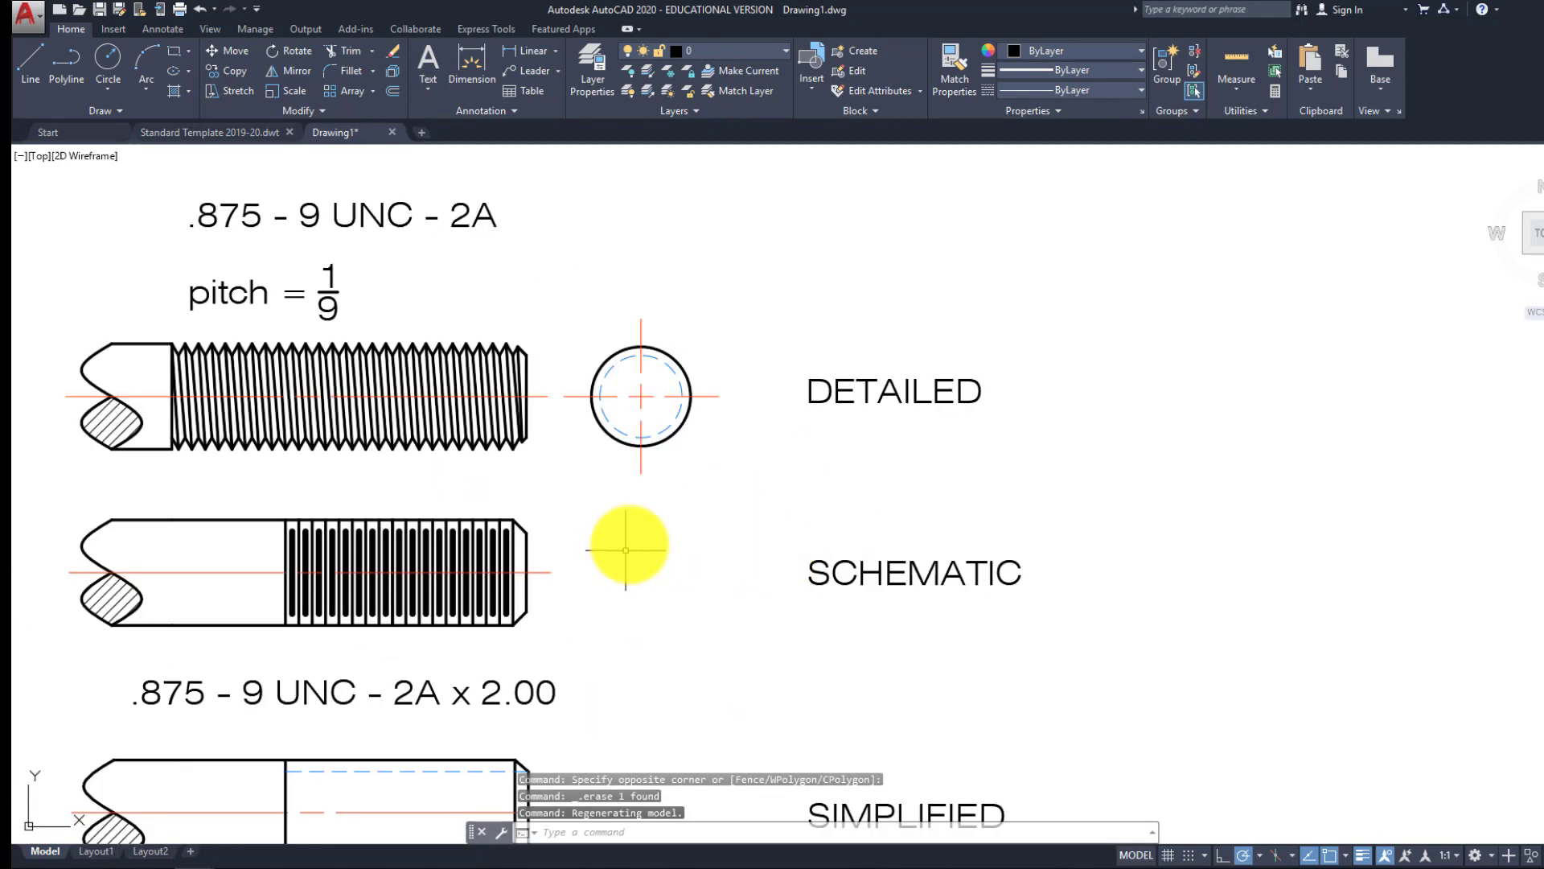
pyautogui.moveTo(626, 550); pyautogui.dragTo(646, 459, button='middle')
pyautogui.click(765, 396)
pyautogui.click(609, 251)
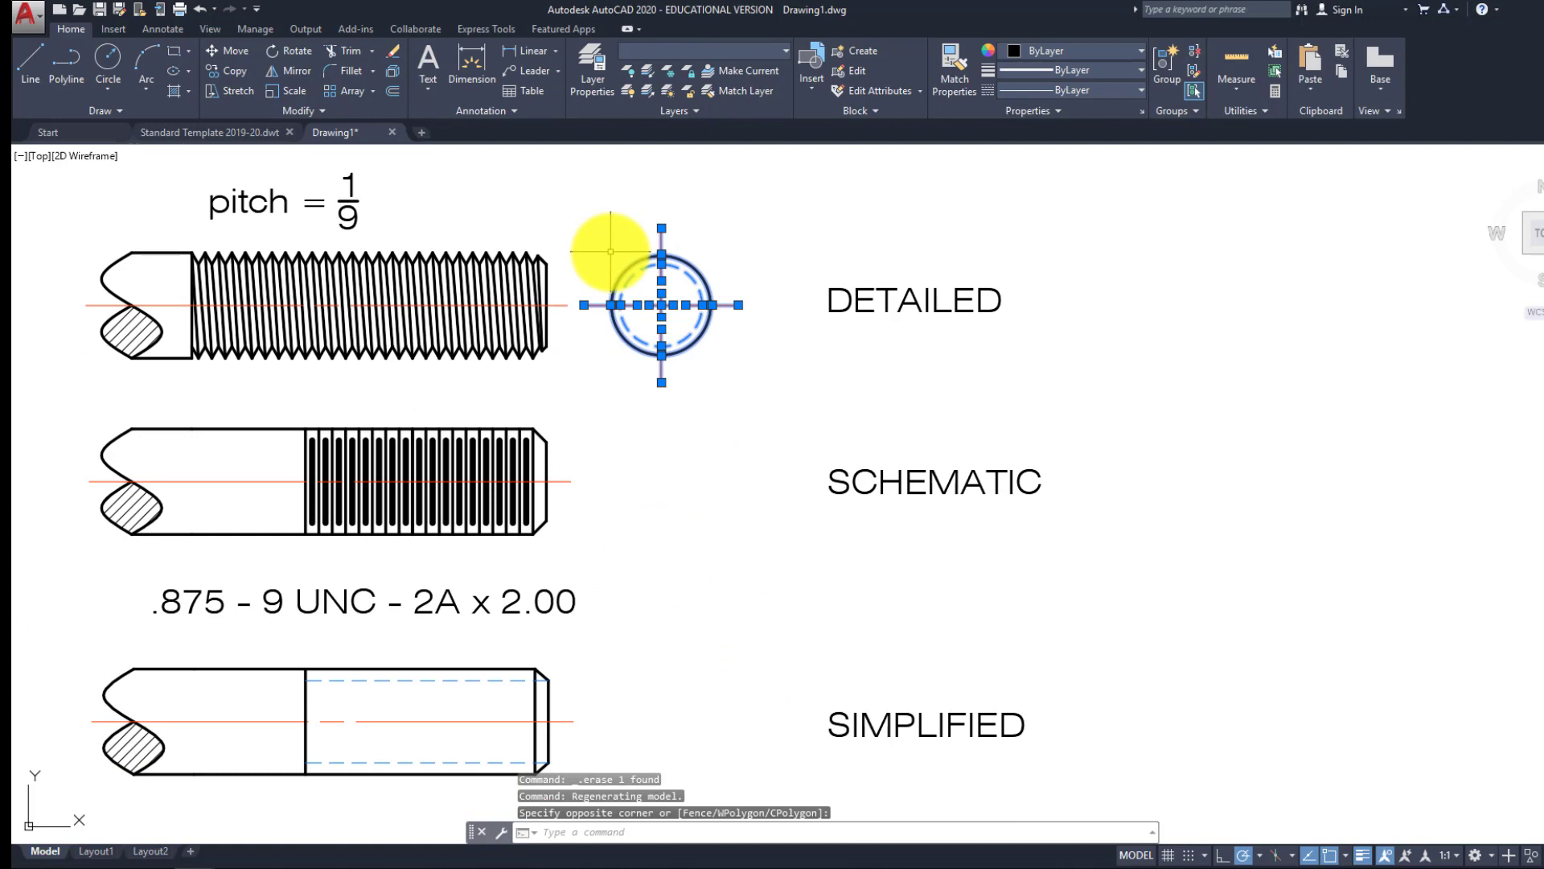
pyautogui.write('co')
pyautogui.press('Return')
pyautogui.click(568, 306)
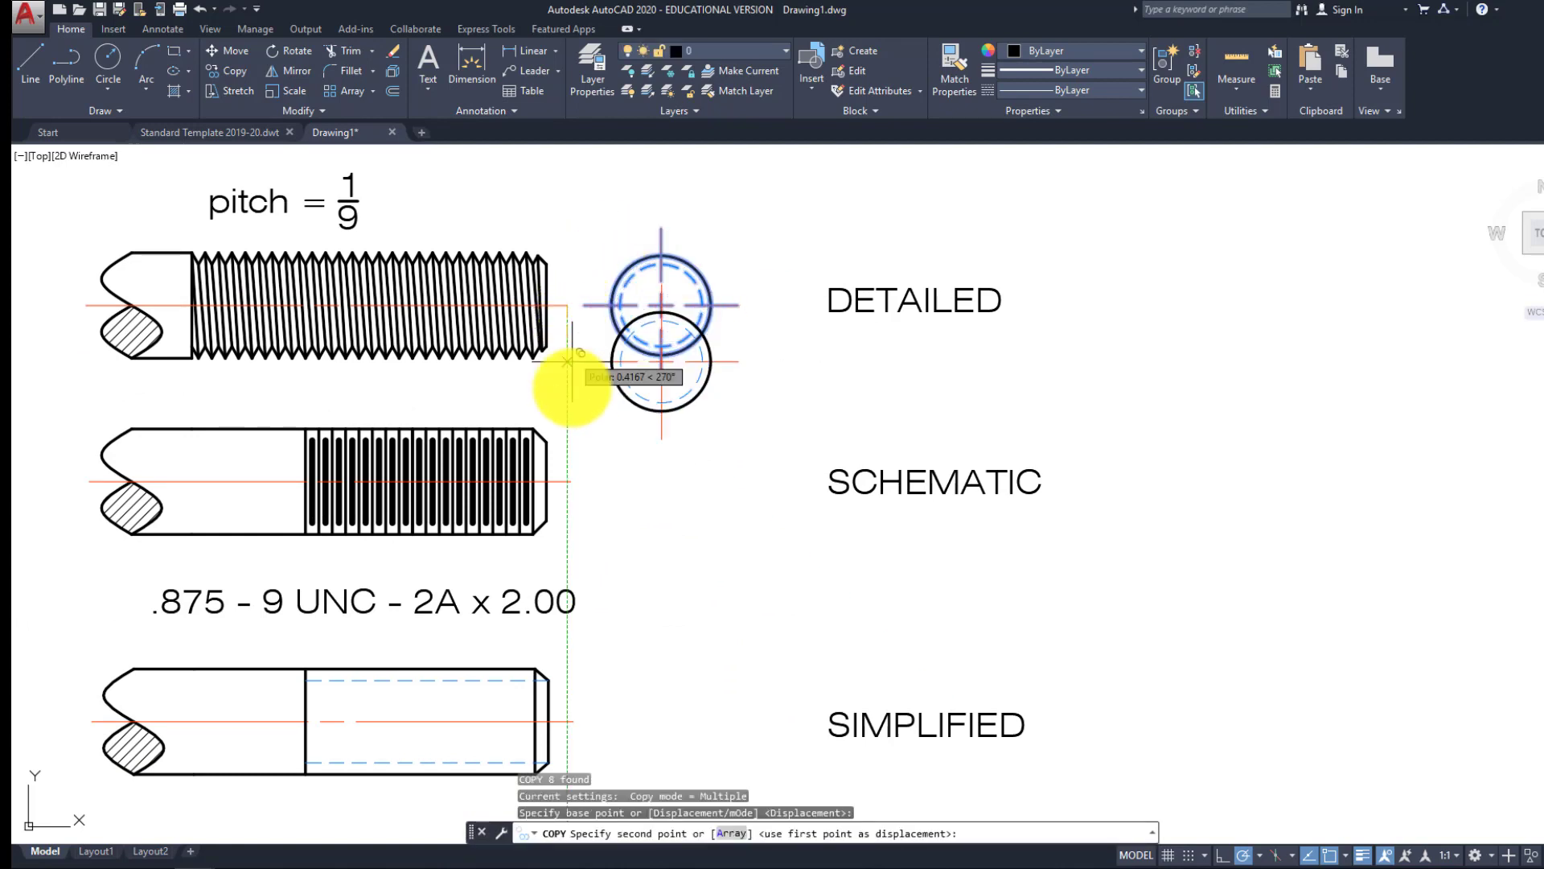
pyautogui.click(571, 481)
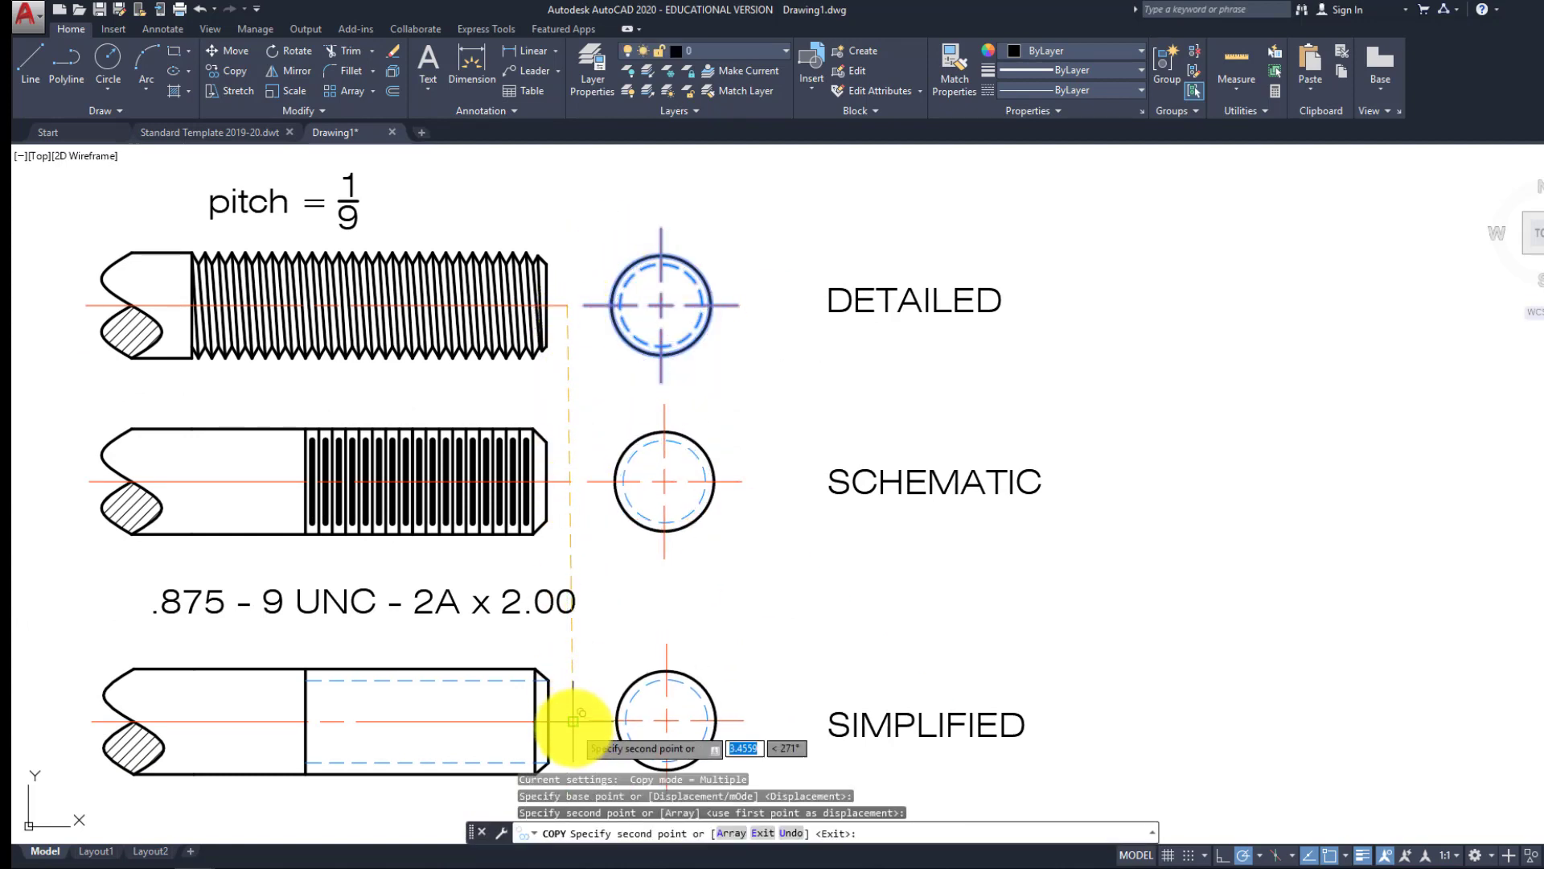
pyautogui.click(572, 721)
pyautogui.press('Return')
# Move the DETAILED, SCHEMATIC and SIMPLIFIED labels together horizontally, closer to the end views
pyautogui.moveTo(587, 588); pyautogui.dragTo(592, 510, button='middle')
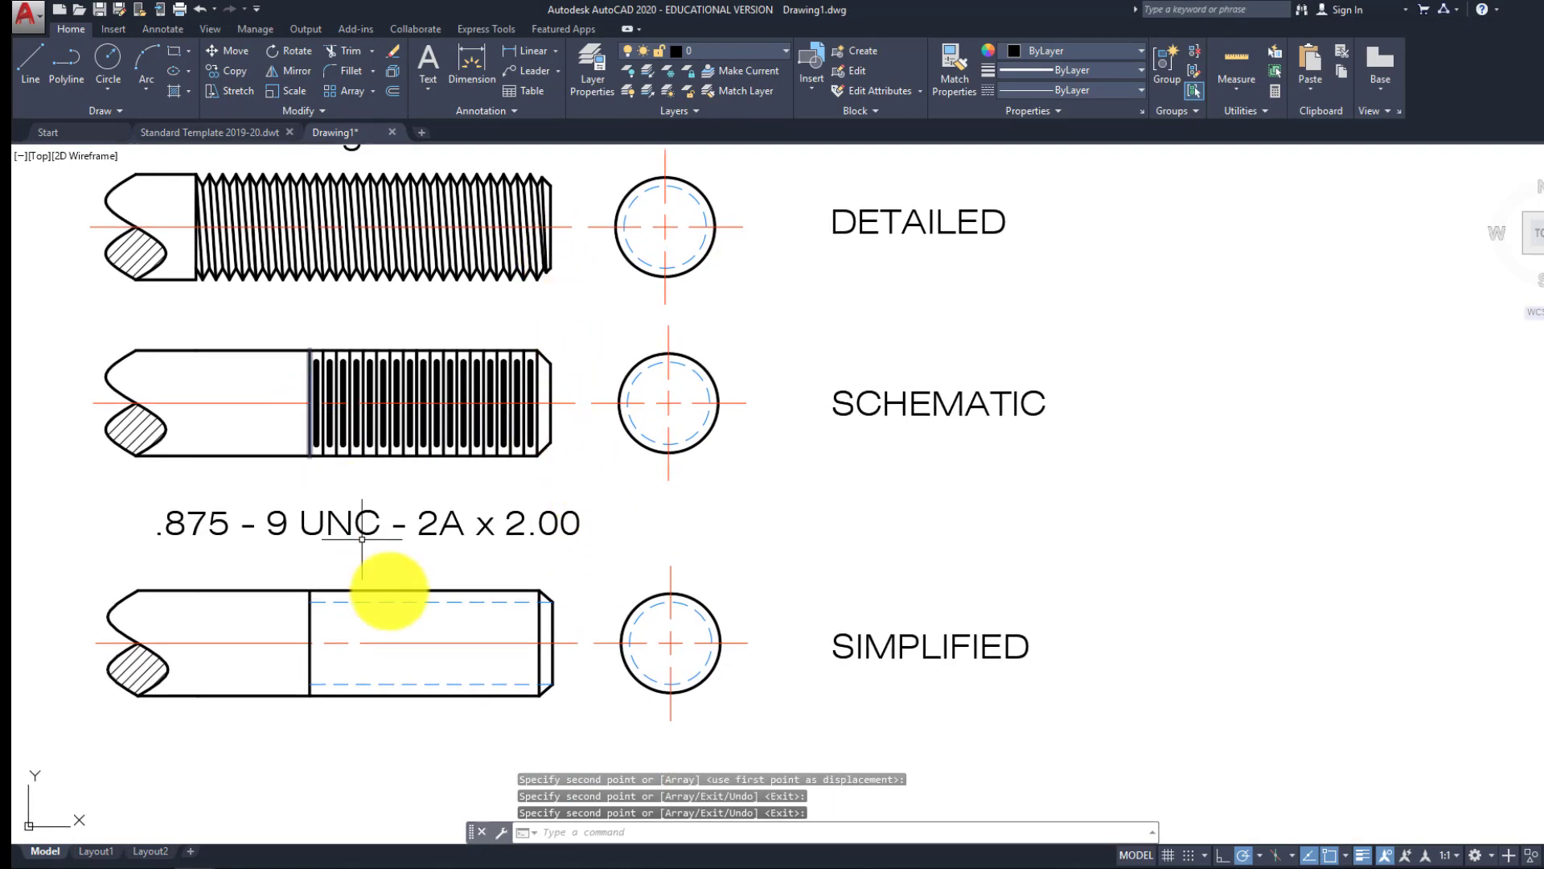
pyautogui.moveTo(699, 493); pyautogui.dragTo(703, 487, button='middle')
pyautogui.scroll(-2, 703, 487)
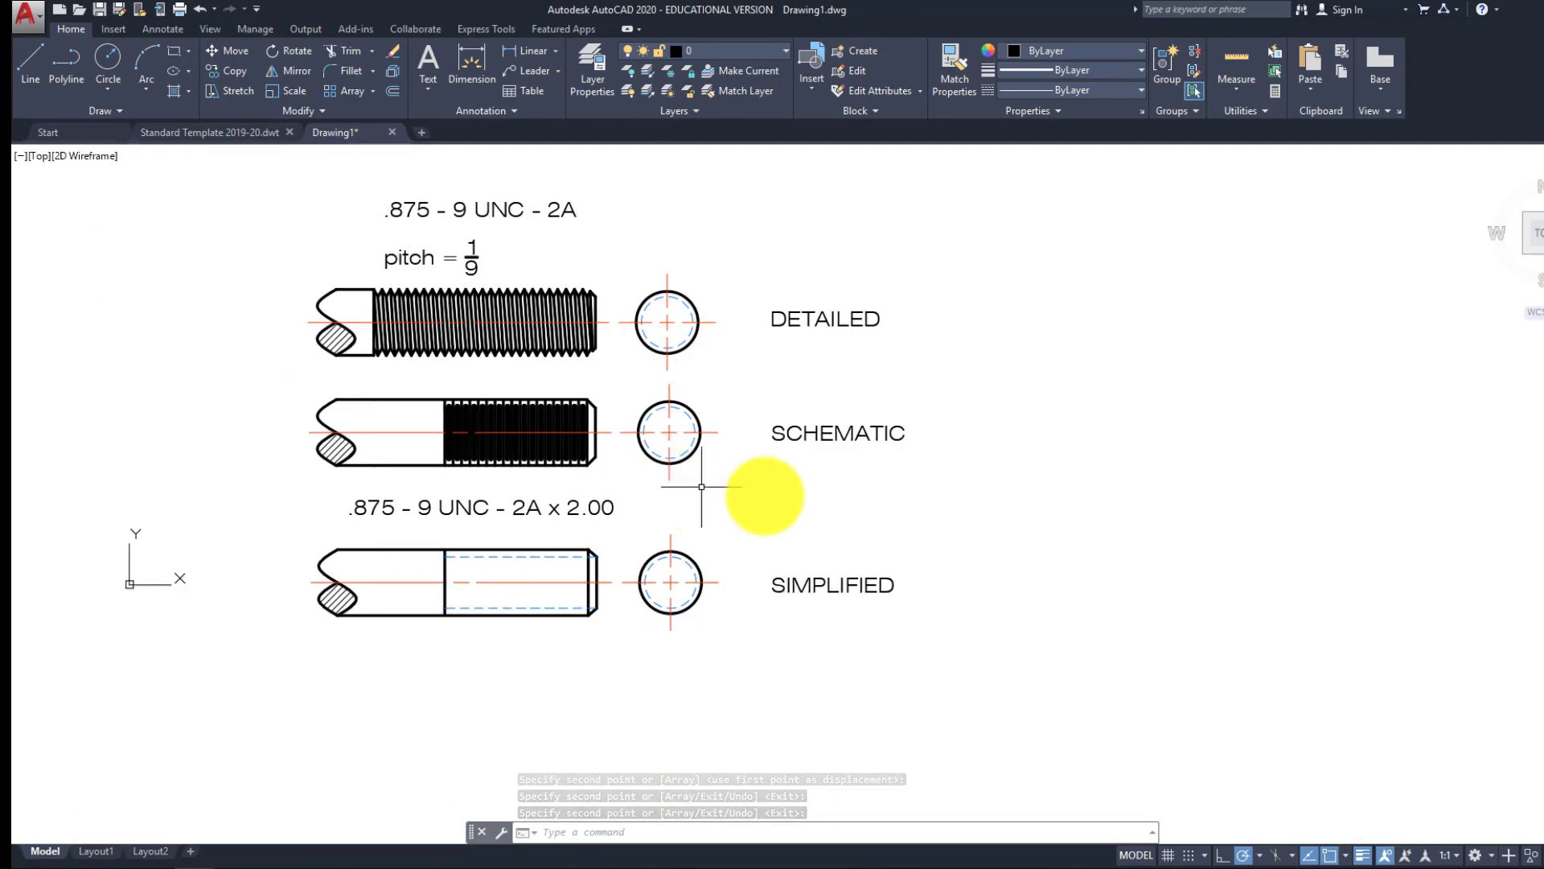
pyautogui.press('Escape')
pyautogui.press('Escape')
pyautogui.click(890, 638)
pyautogui.click(826, 247)
pyautogui.write('m')
pyautogui.press('Return')
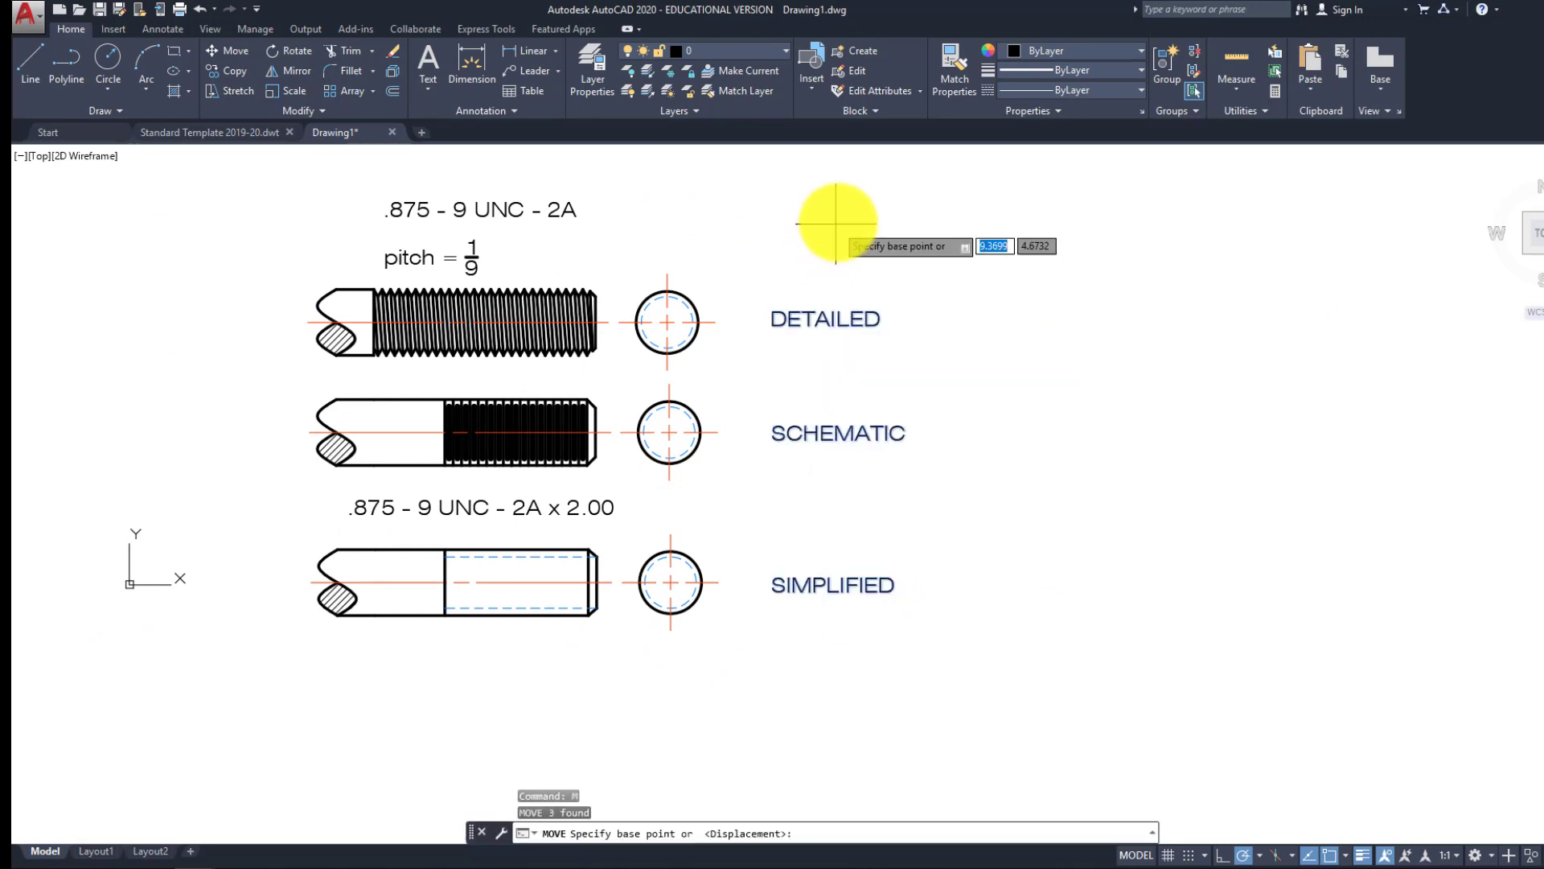
pyautogui.click(836, 226)
pyautogui.press('Escape')
pyautogui.press('Escape')
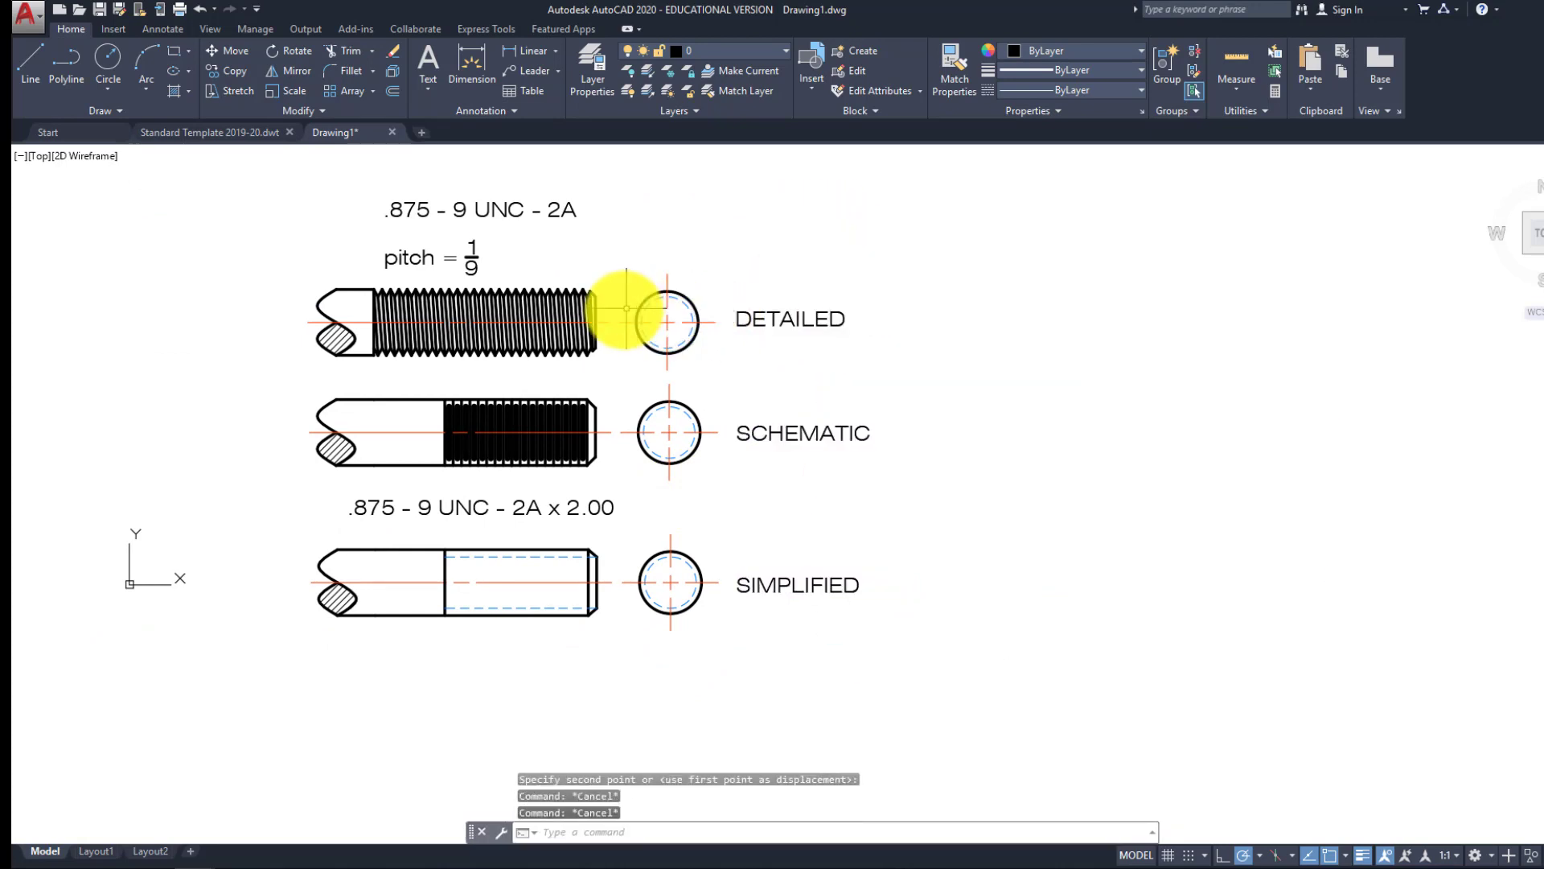
# Draw a closed rectangle from four lines in the empty space beyond the DETAILED label, wider than it is tall
pyautogui.scroll(3, 637, 317)
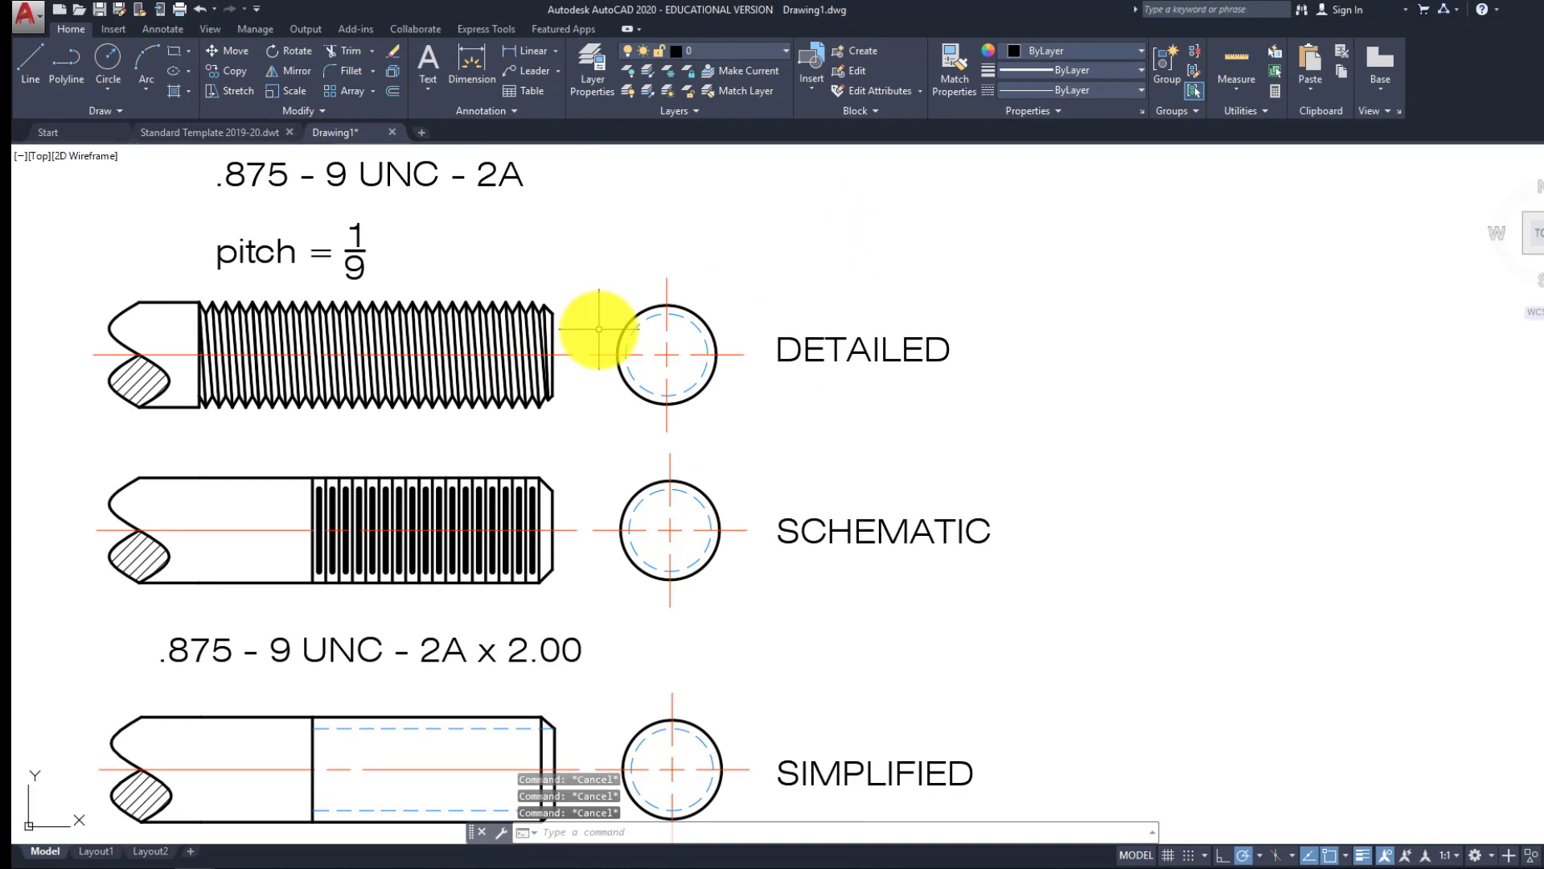
pyautogui.write('l')
pyautogui.press('Return')
pyautogui.moveTo(825, 396); pyautogui.dragTo(723, 393, button='middle')
pyautogui.click(908, 436)
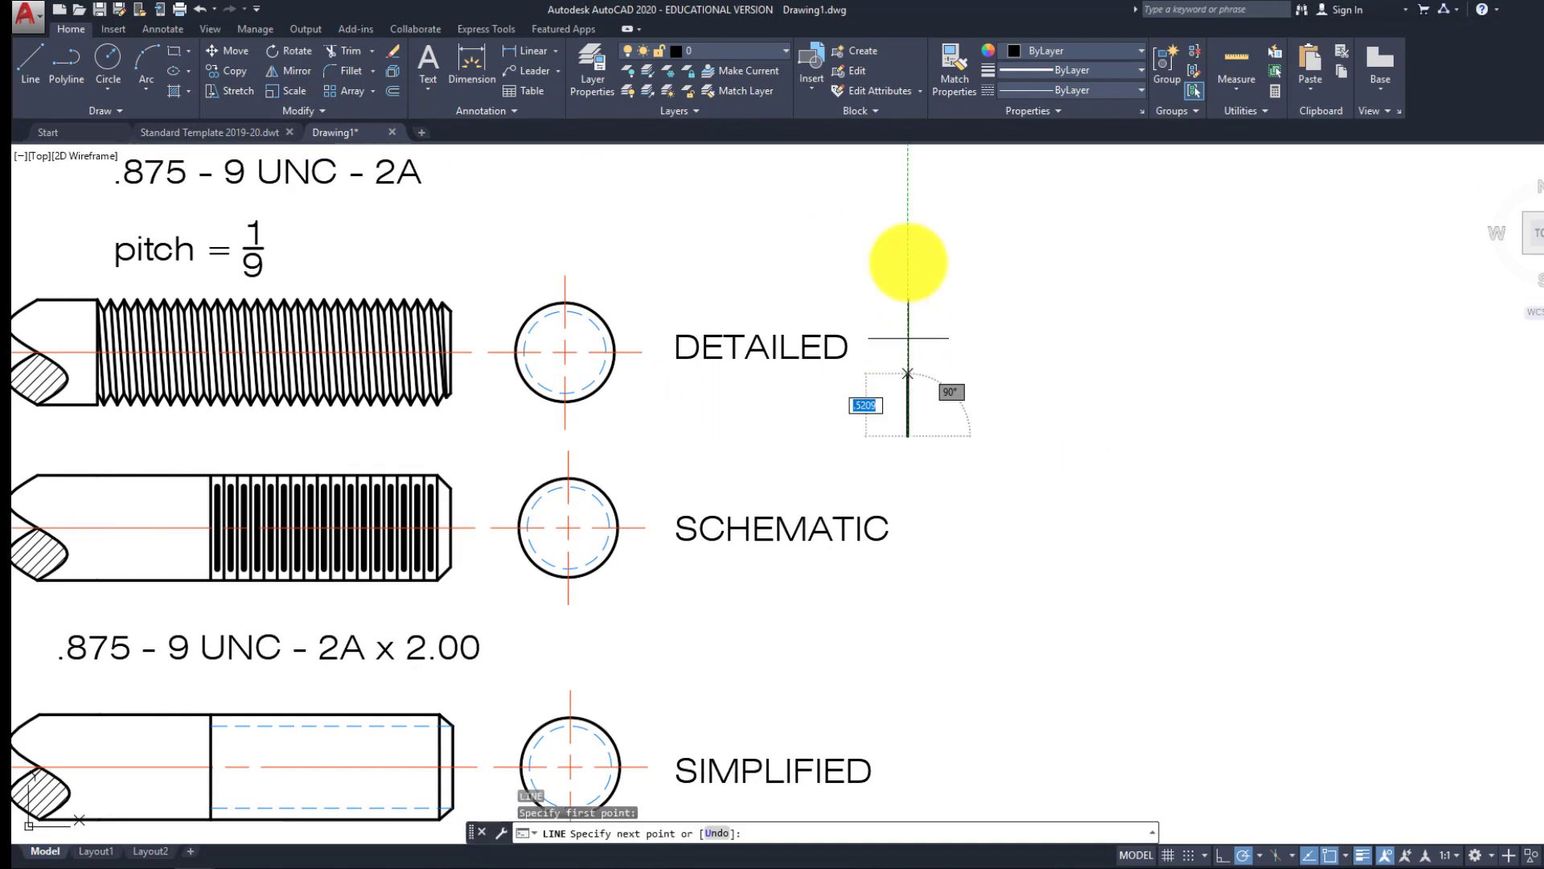
pyautogui.click(908, 224)
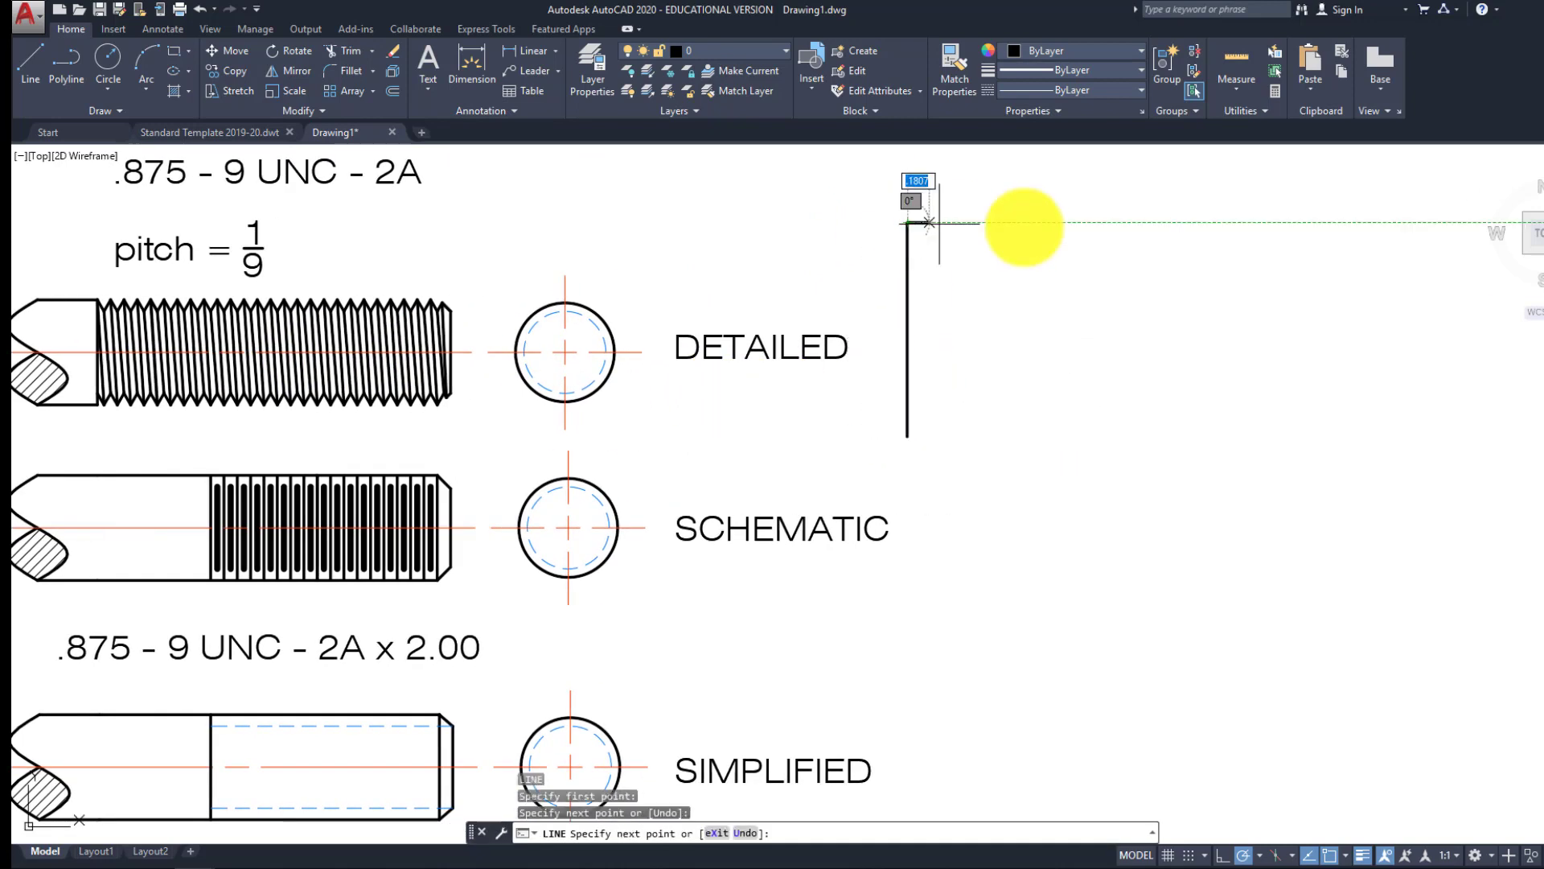
pyautogui.click(1212, 223)
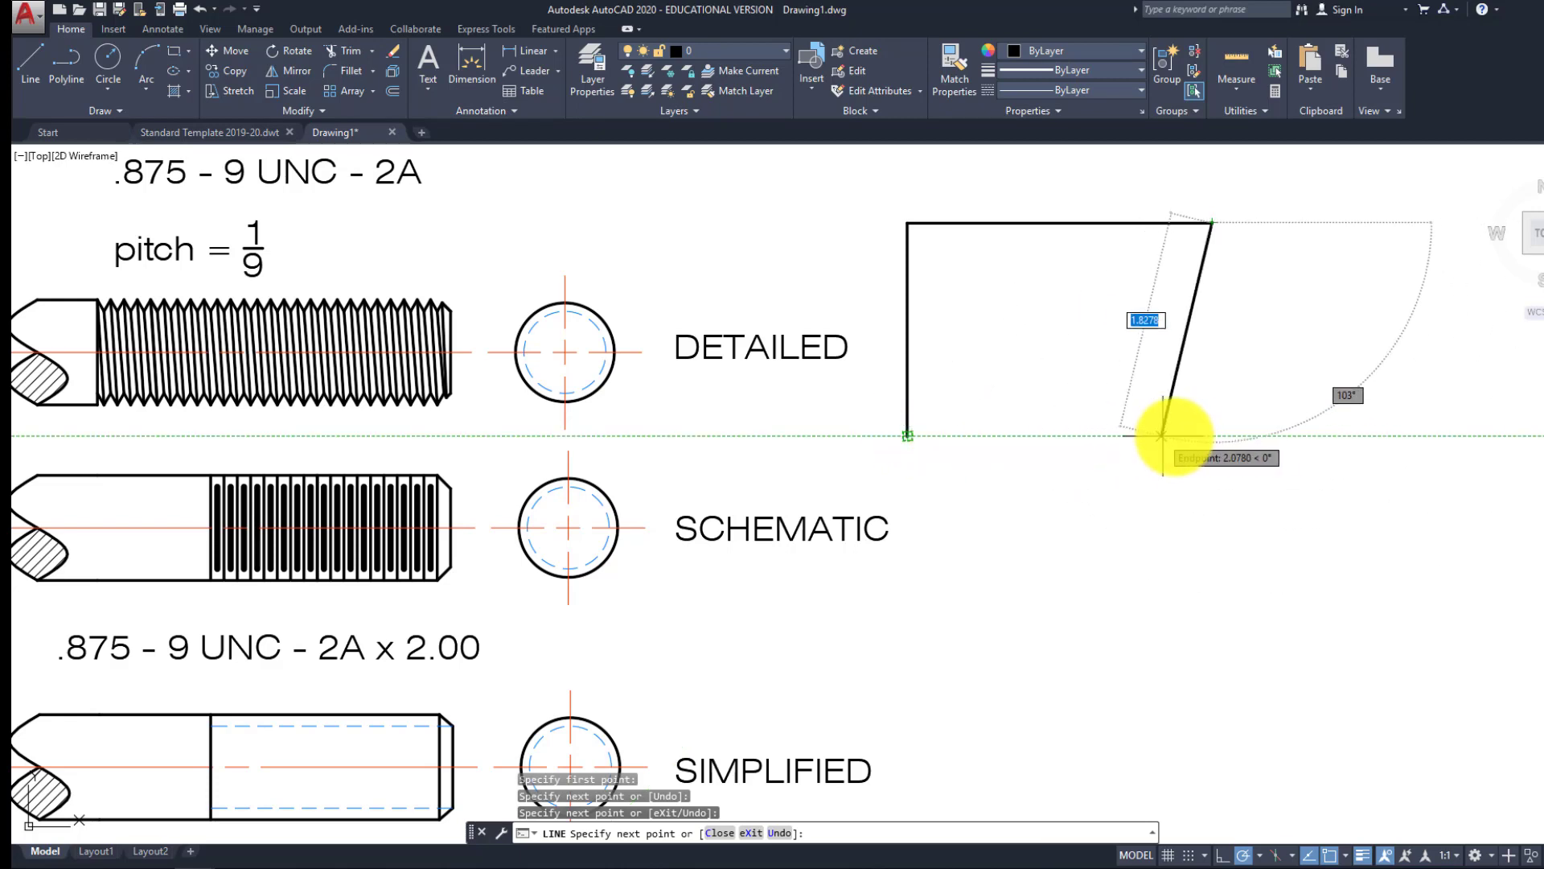
pyautogui.click(1212, 436)
pyautogui.click(908, 437)
pyautogui.press('Escape')
pyautogui.press('Escape')
pyautogui.press('Escape')
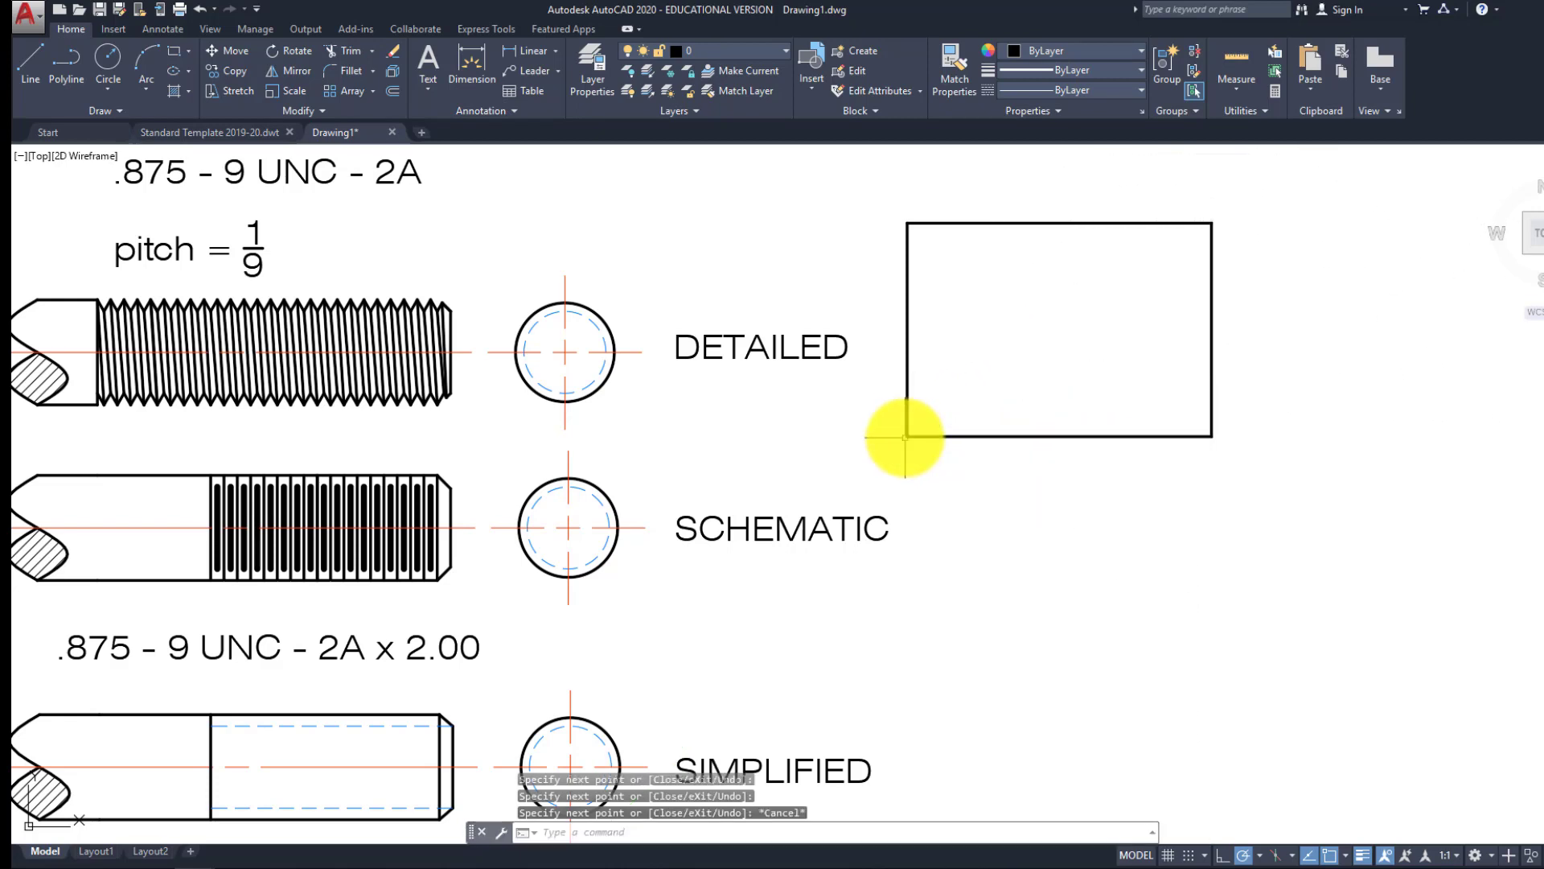
# Copy a section of the detailed thread near its chamfered end to the empty space above the rectangle
pyautogui.moveTo(311, 439); pyautogui.dragTo(389, 433, button='middle')
pyautogui.click(372, 276)
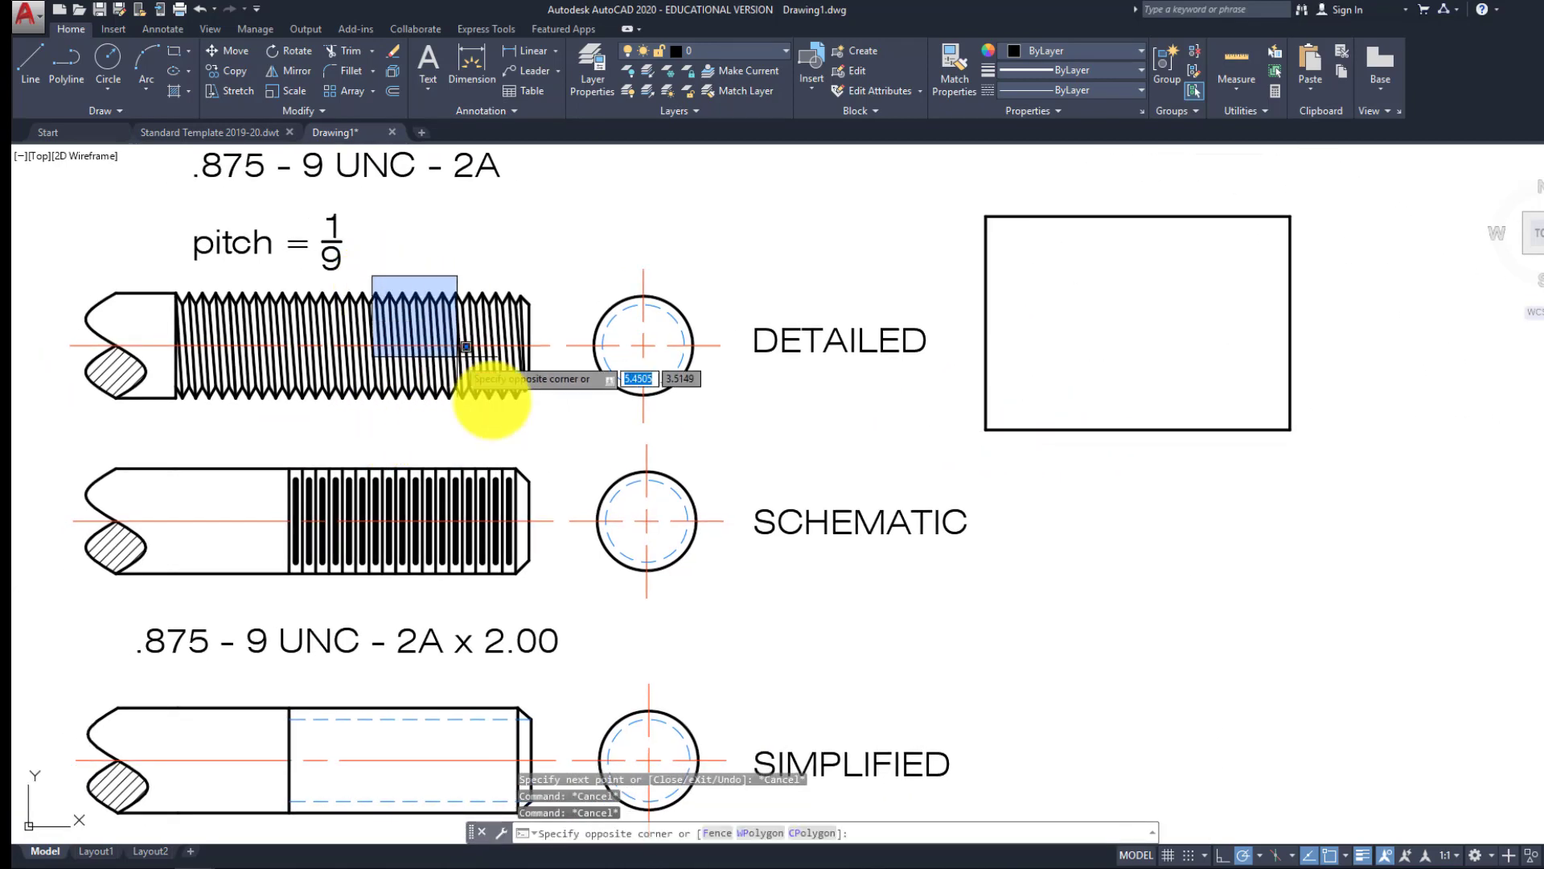
pyautogui.click(508, 421)
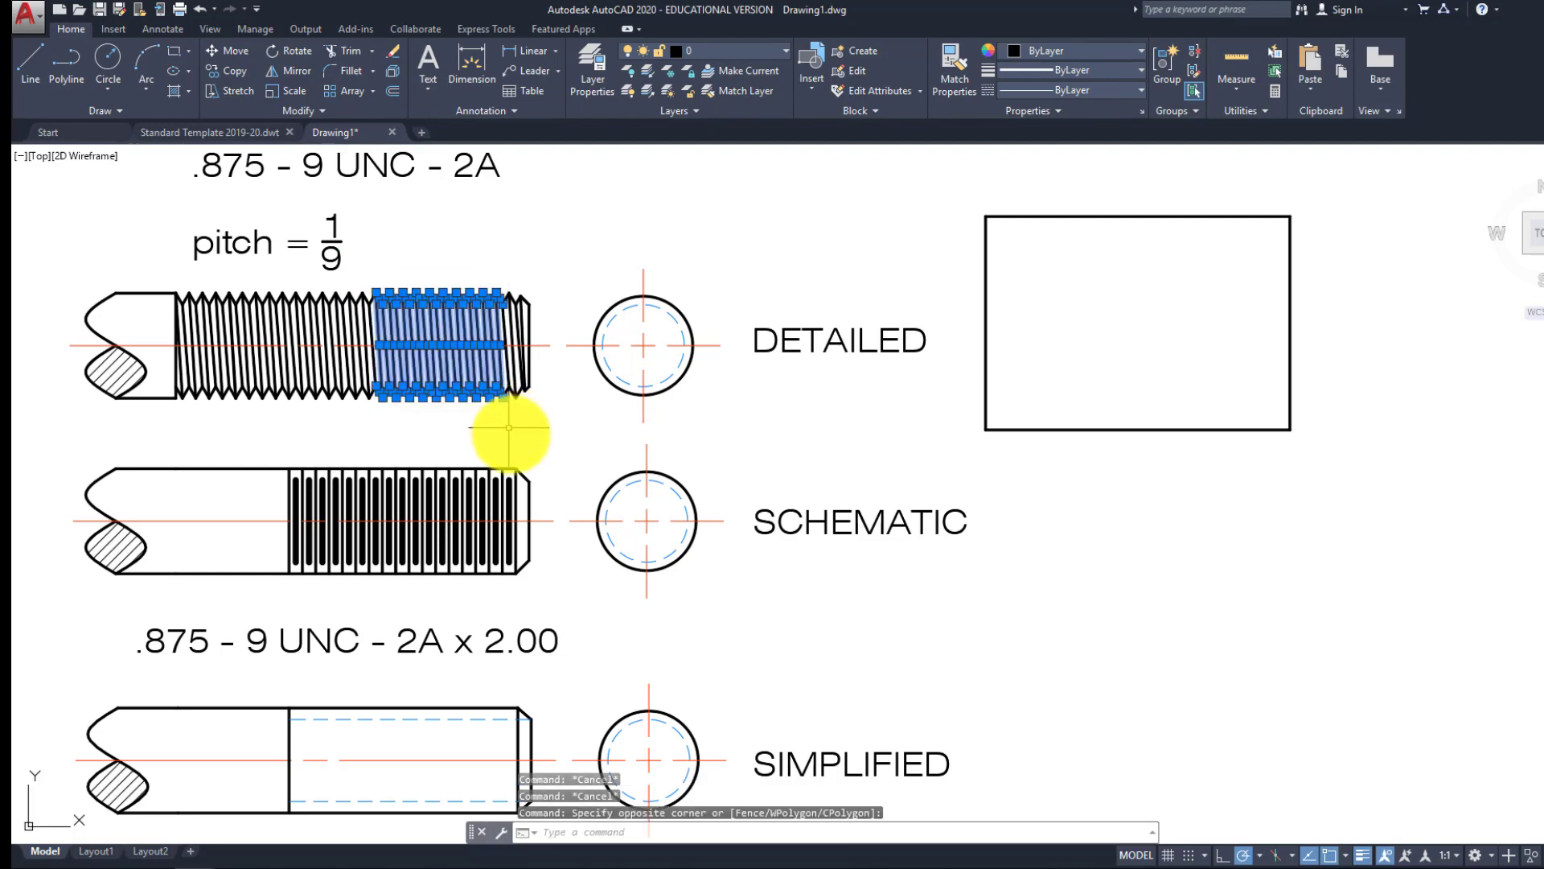
pyautogui.write('co')
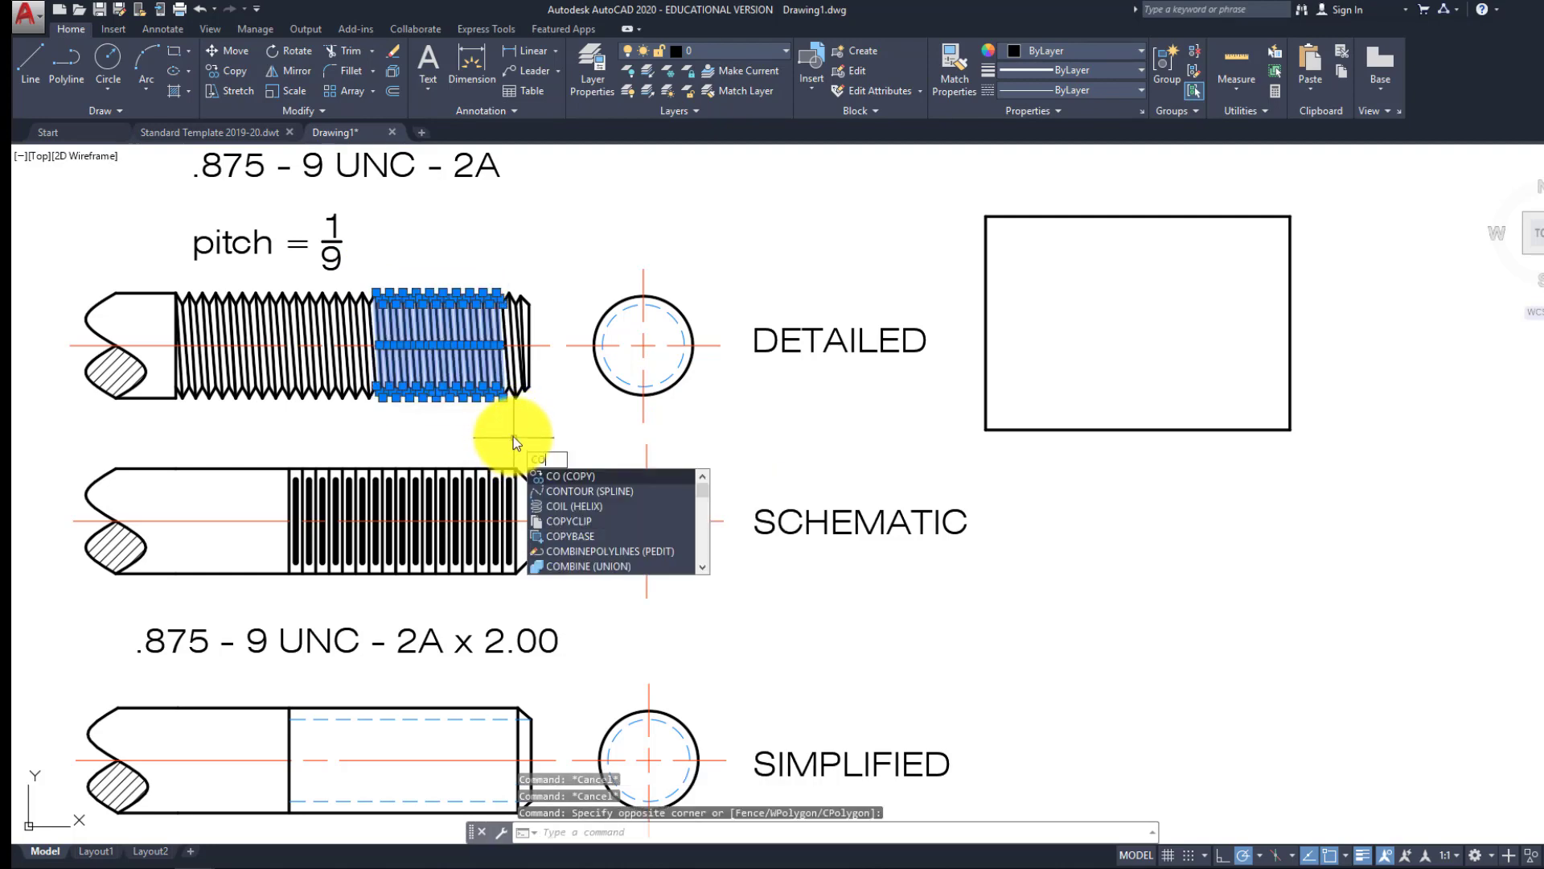
pyautogui.press('Return')
pyautogui.click(463, 404)
pyautogui.moveTo(665, 382); pyautogui.dragTo(535, 527, button='middle')
pyautogui.click(790, 284)
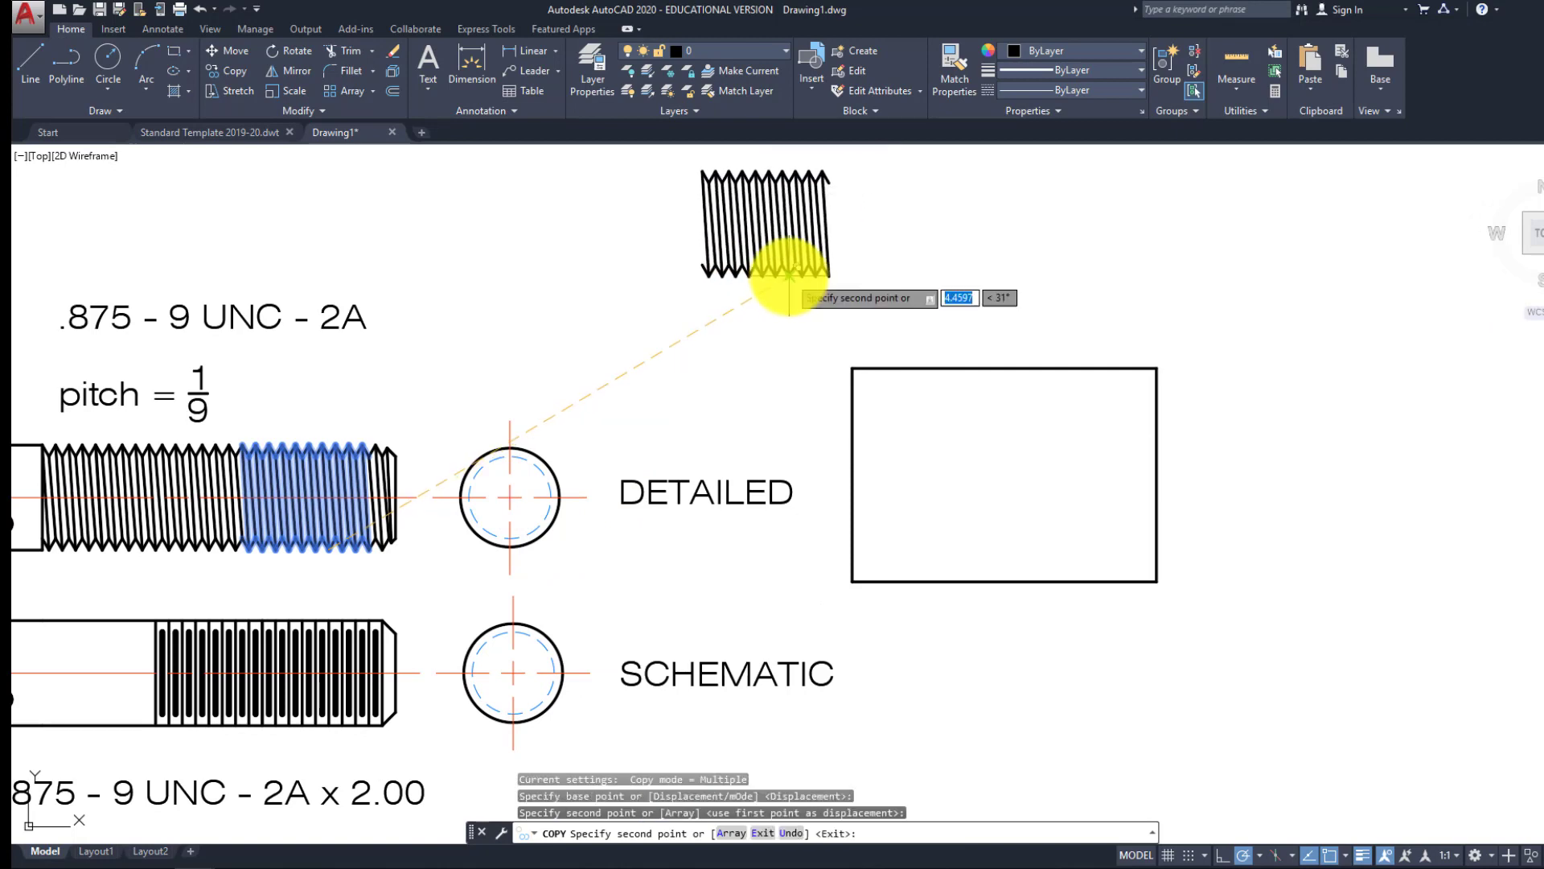
pyautogui.press('Escape')
pyautogui.press('Escape')
# Mirror the copied thread section about a vertical line beside it, keeping the source objects
pyautogui.click(850, 304)
pyautogui.click(657, 152)
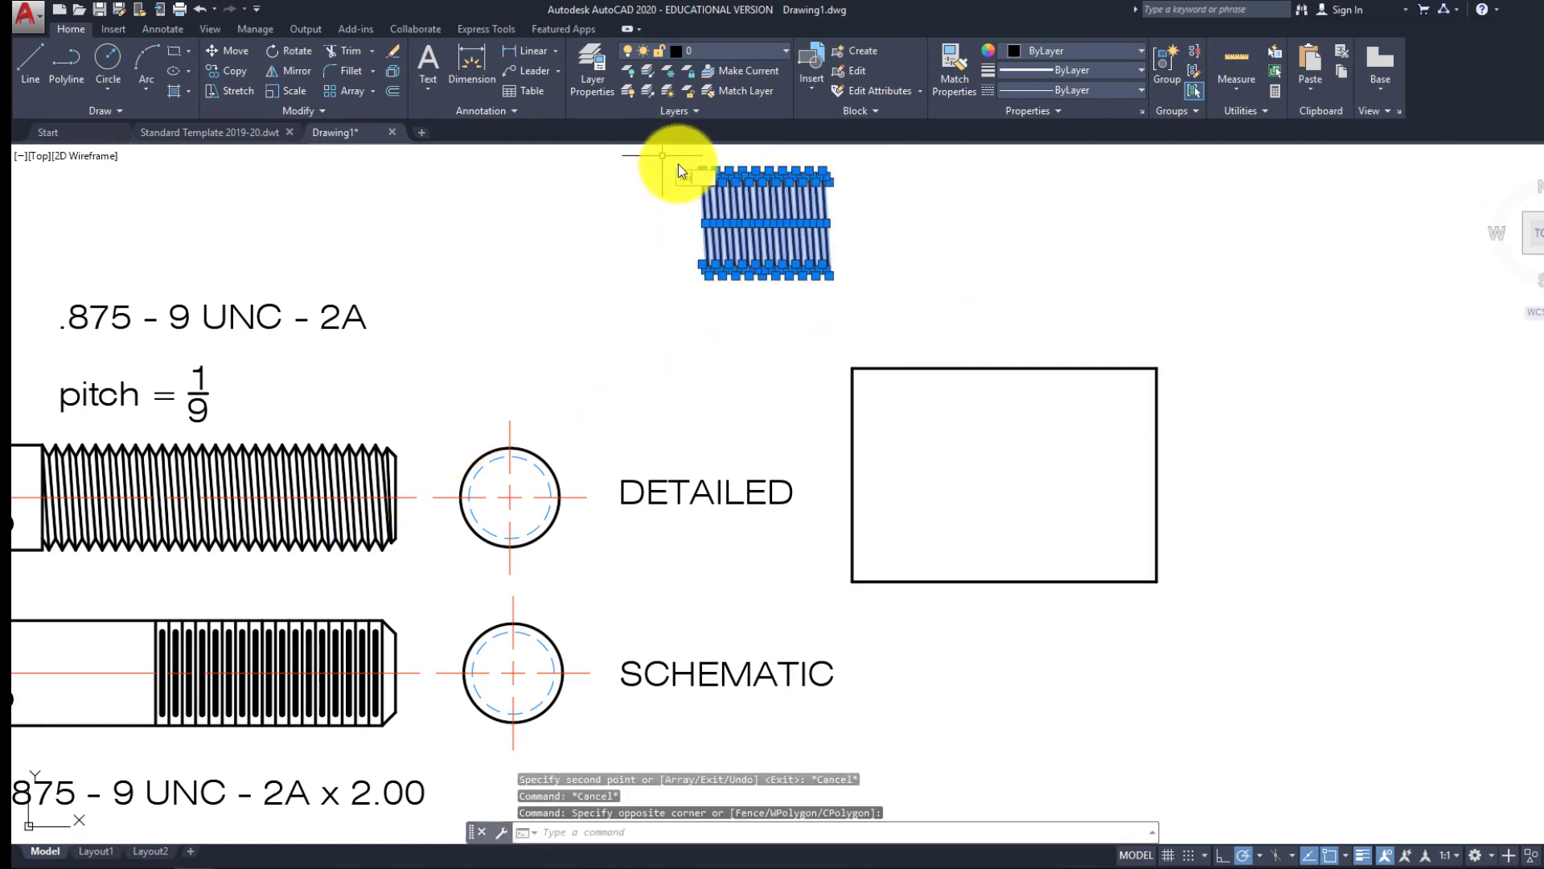
pyautogui.write('mi')
pyautogui.press('Return')
pyautogui.click(855, 228)
pyautogui.click(857, 265)
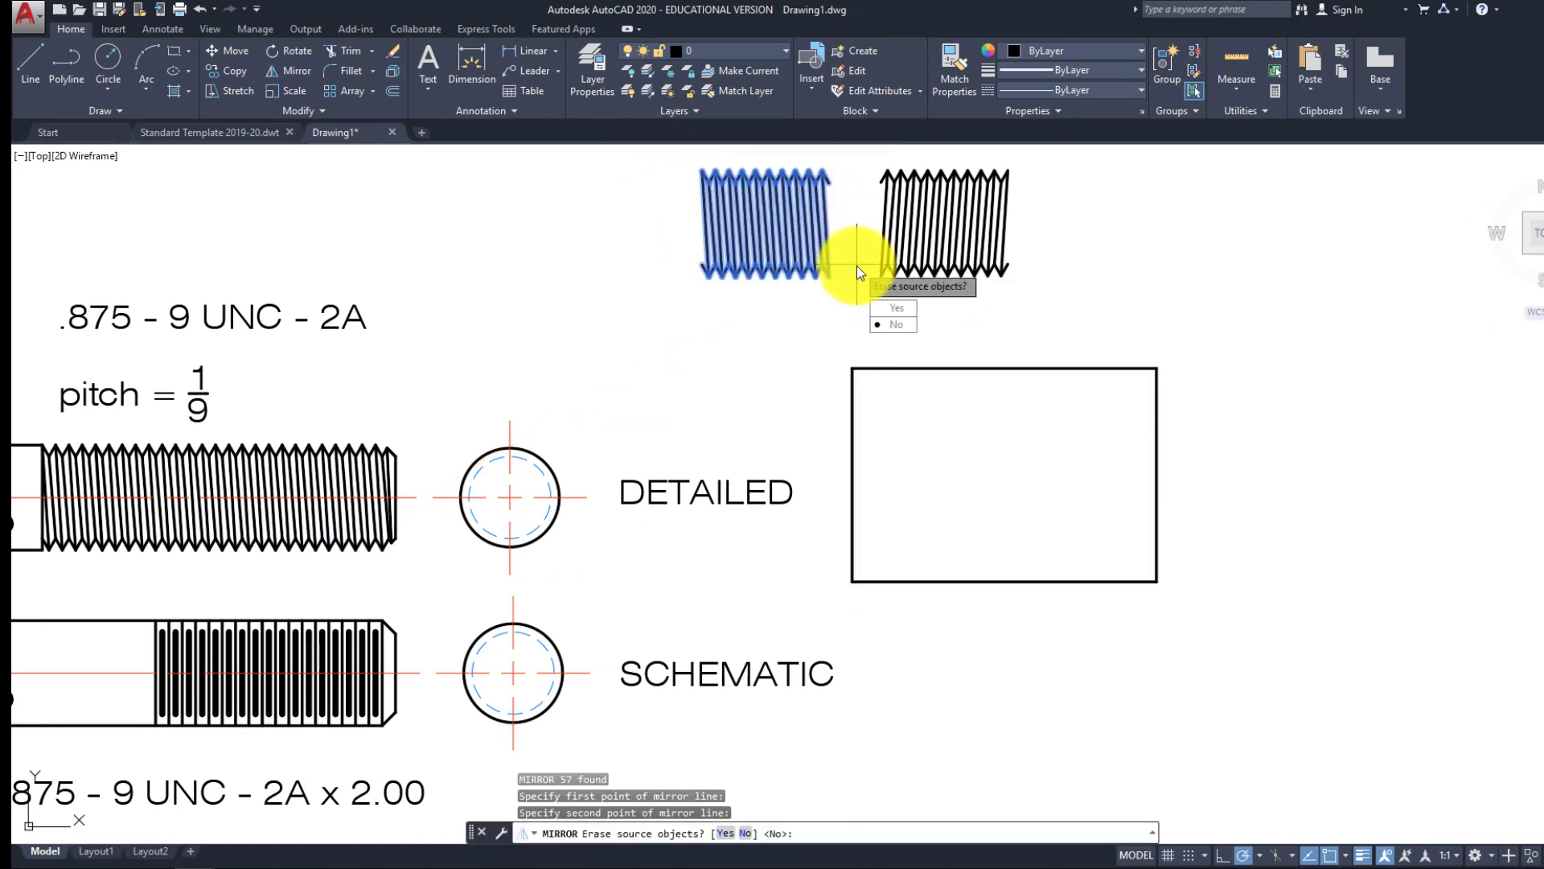
pyautogui.press('Return')
# Delete the unmirrored copy of the thread section
pyautogui.click(839, 278)
pyautogui.click(667, 158)
pyautogui.press('Delete')
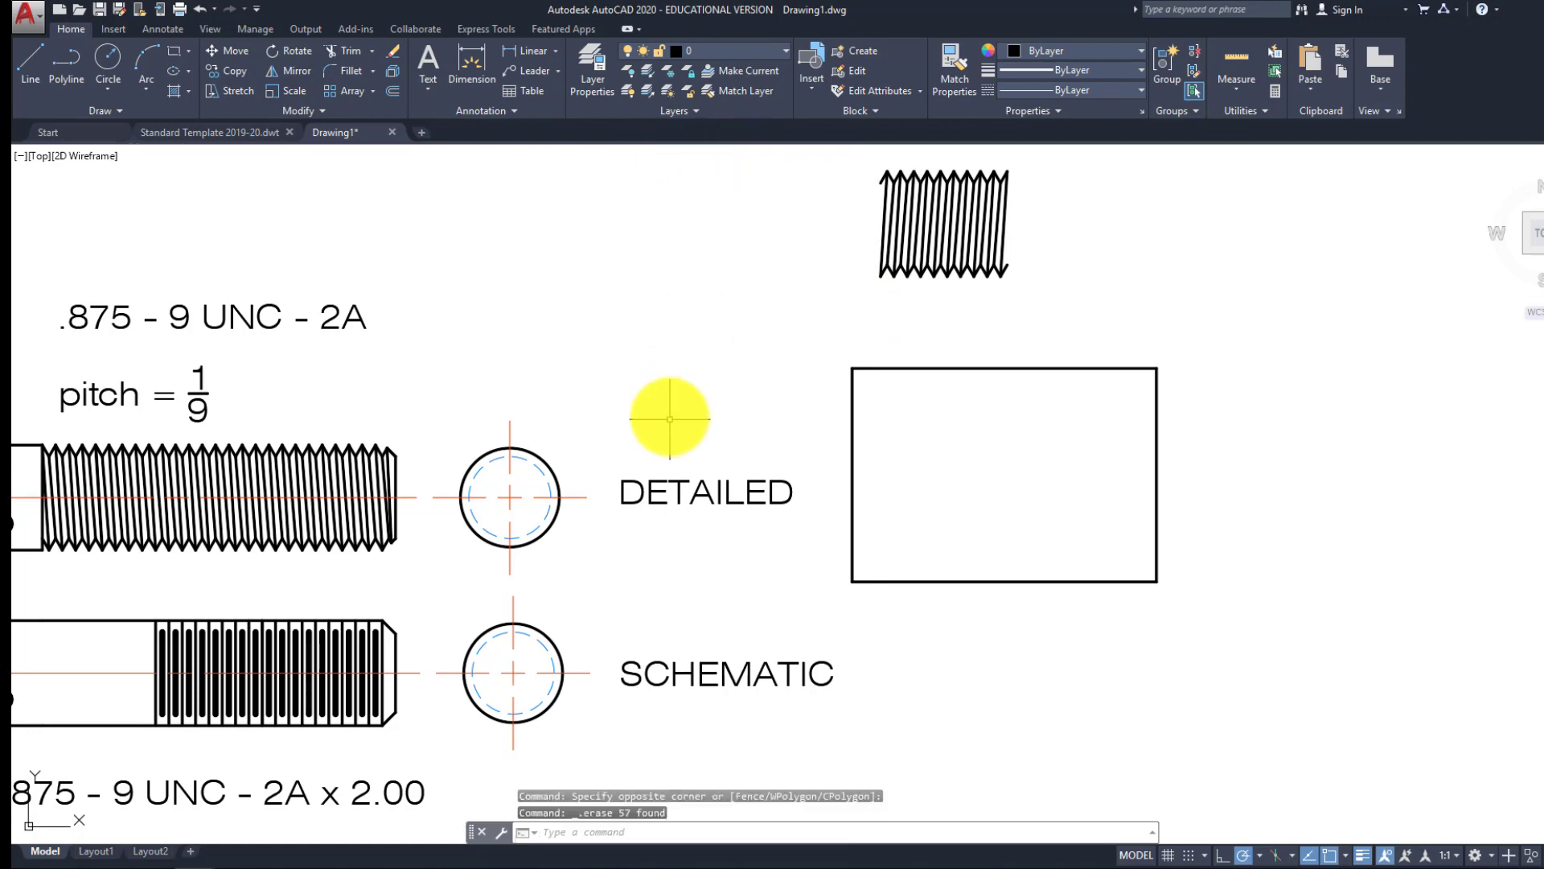
# Move the mirrored thread section onto the rectangle, placing the midpoint of its first slanted line near the middle of the rectangle's near edge
pyautogui.moveTo(668, 417)
pyautogui.mouseDown(button='middle')
pyautogui.moveTo(759, 368)
pyautogui.moveTo(632, 445)
pyautogui.mouseUp(button='middle')
pyautogui.press('Escape')
pyautogui.press('Escape')
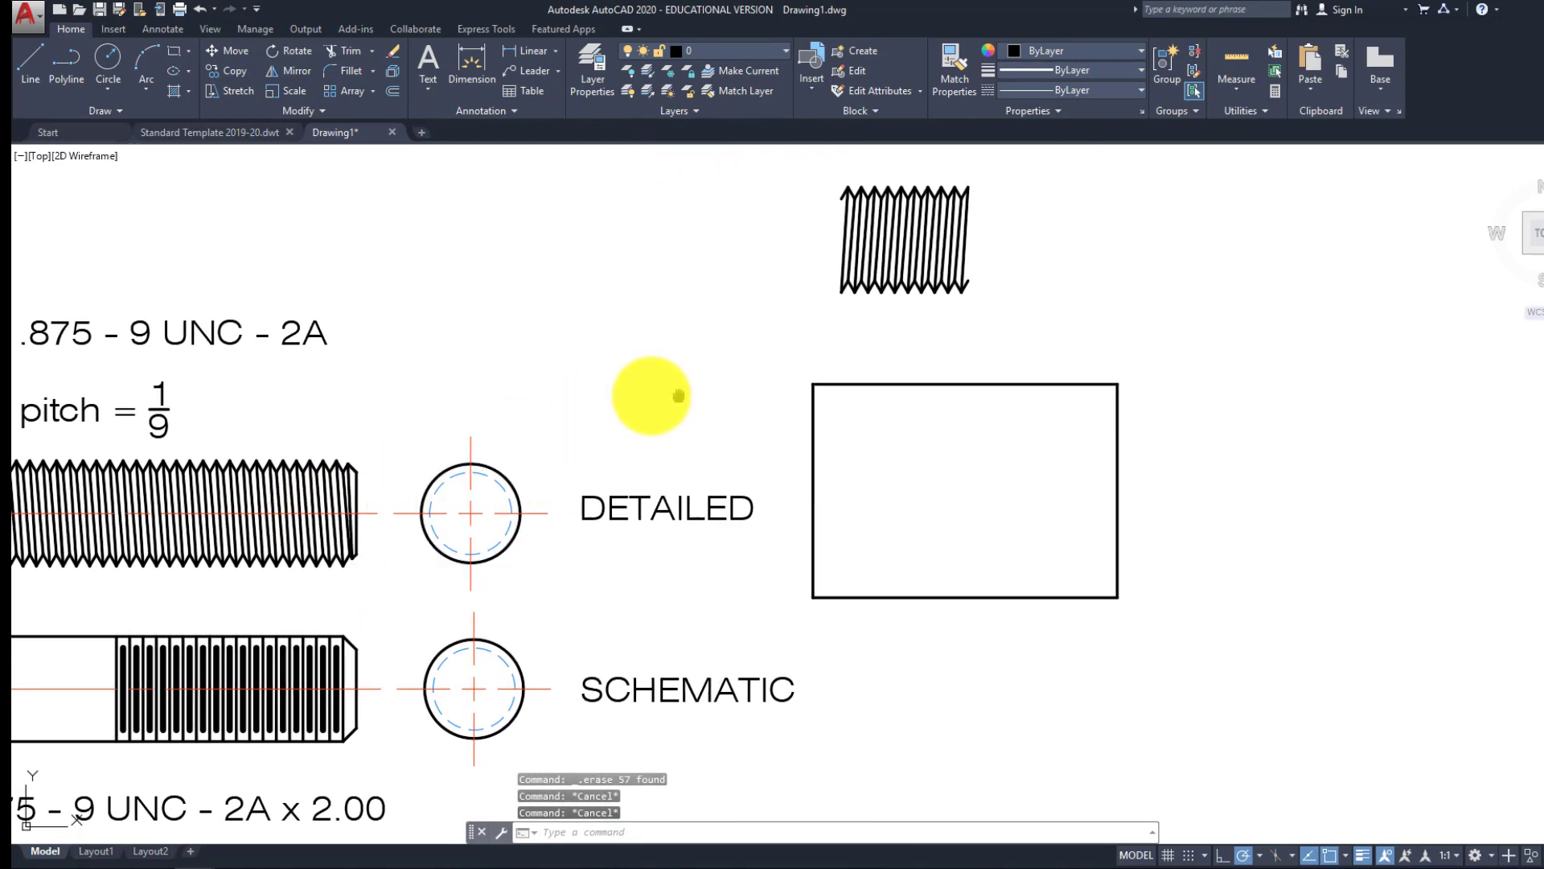
pyautogui.moveTo(815, 454); pyautogui.dragTo(676, 449, button='middle')
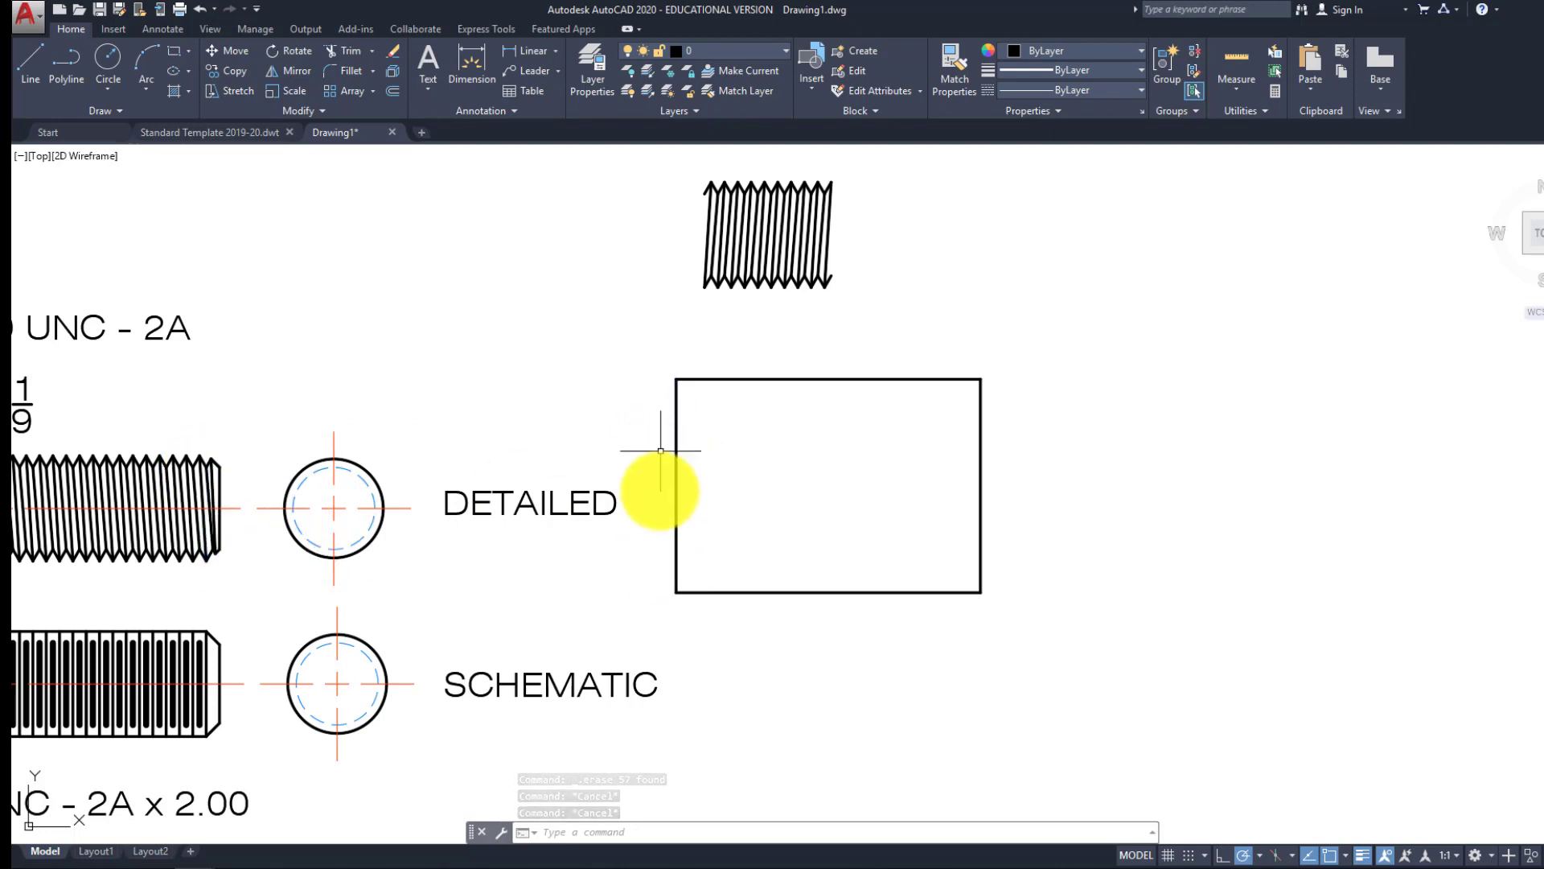
pyautogui.moveTo(765, 304)
pyautogui.mouseDown(button='middle')
pyautogui.moveTo(758, 357)
pyautogui.moveTo(706, 345)
pyautogui.moveTo(731, 382)
pyautogui.mouseUp(button='middle')
pyautogui.click(844, 319)
pyautogui.click(670, 194)
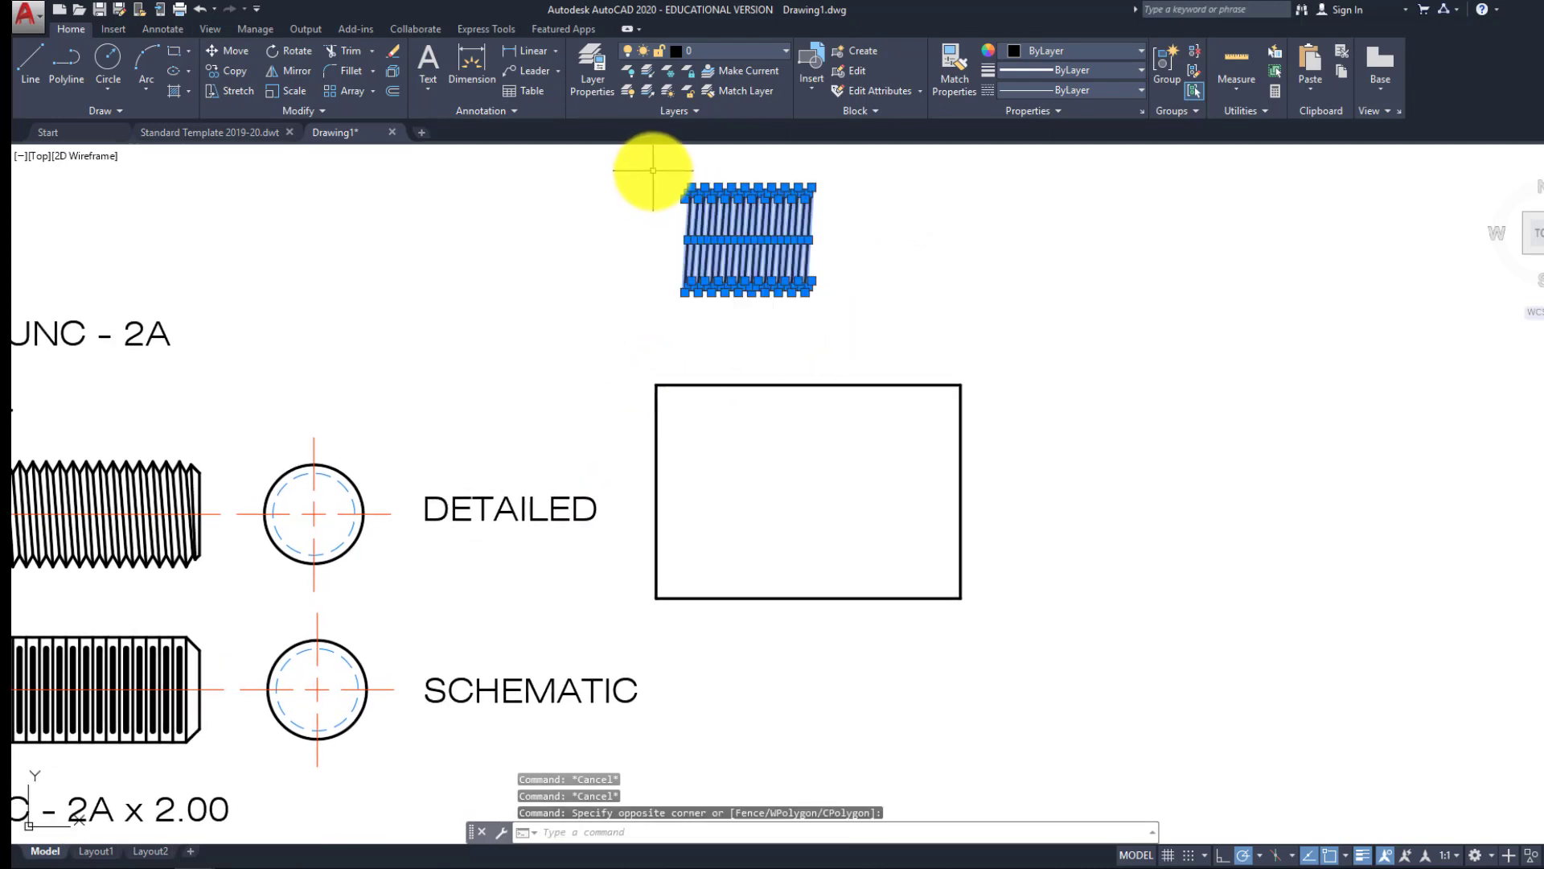
pyautogui.write('M')
pyautogui.press('Return')
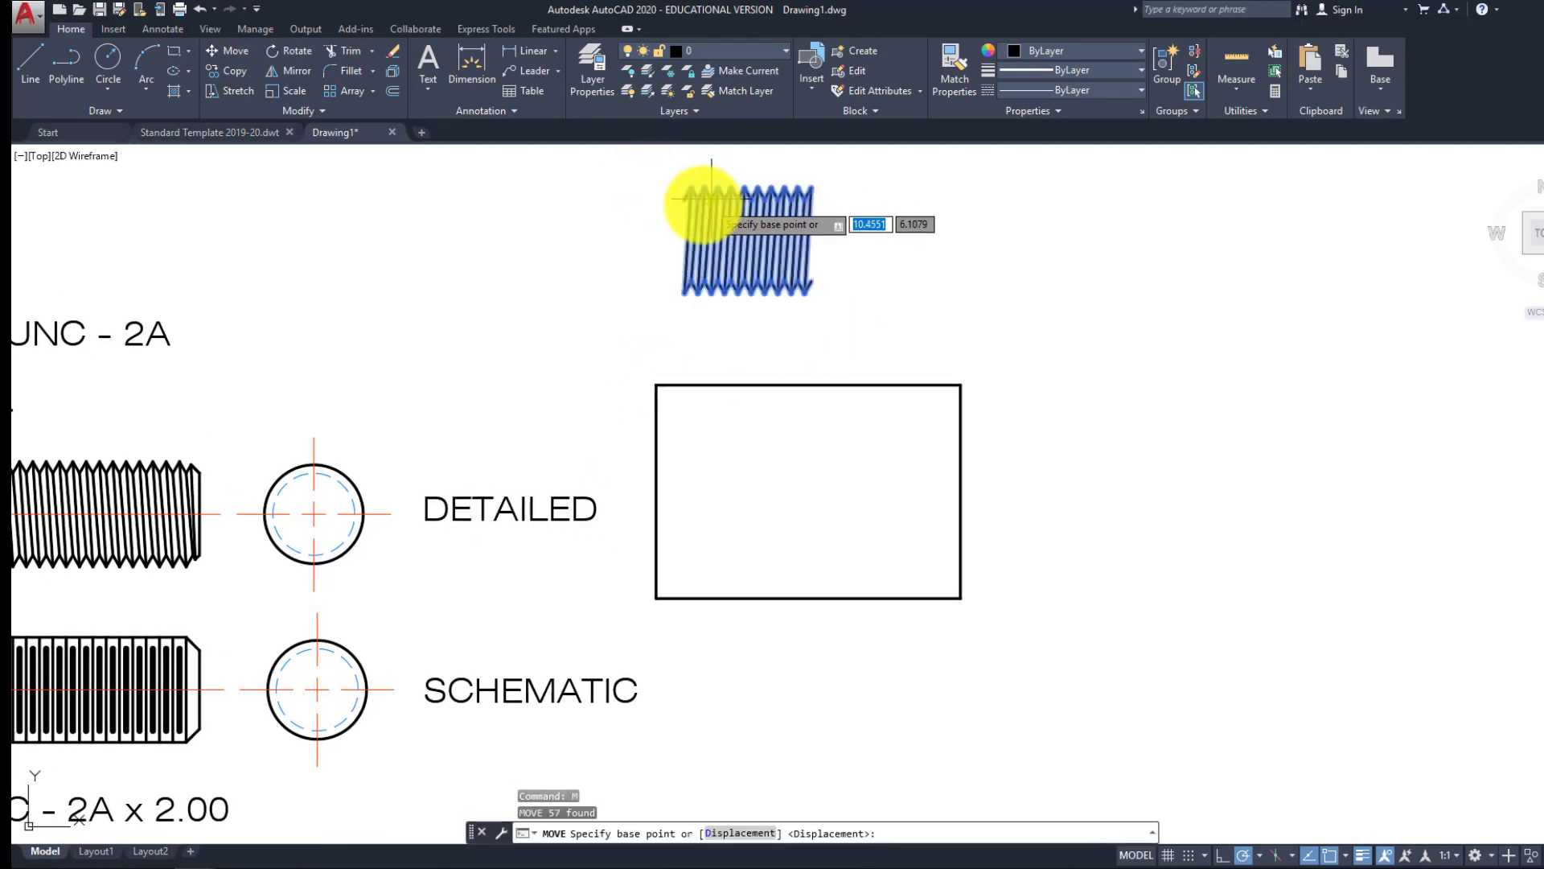
pyautogui.click(688, 240)
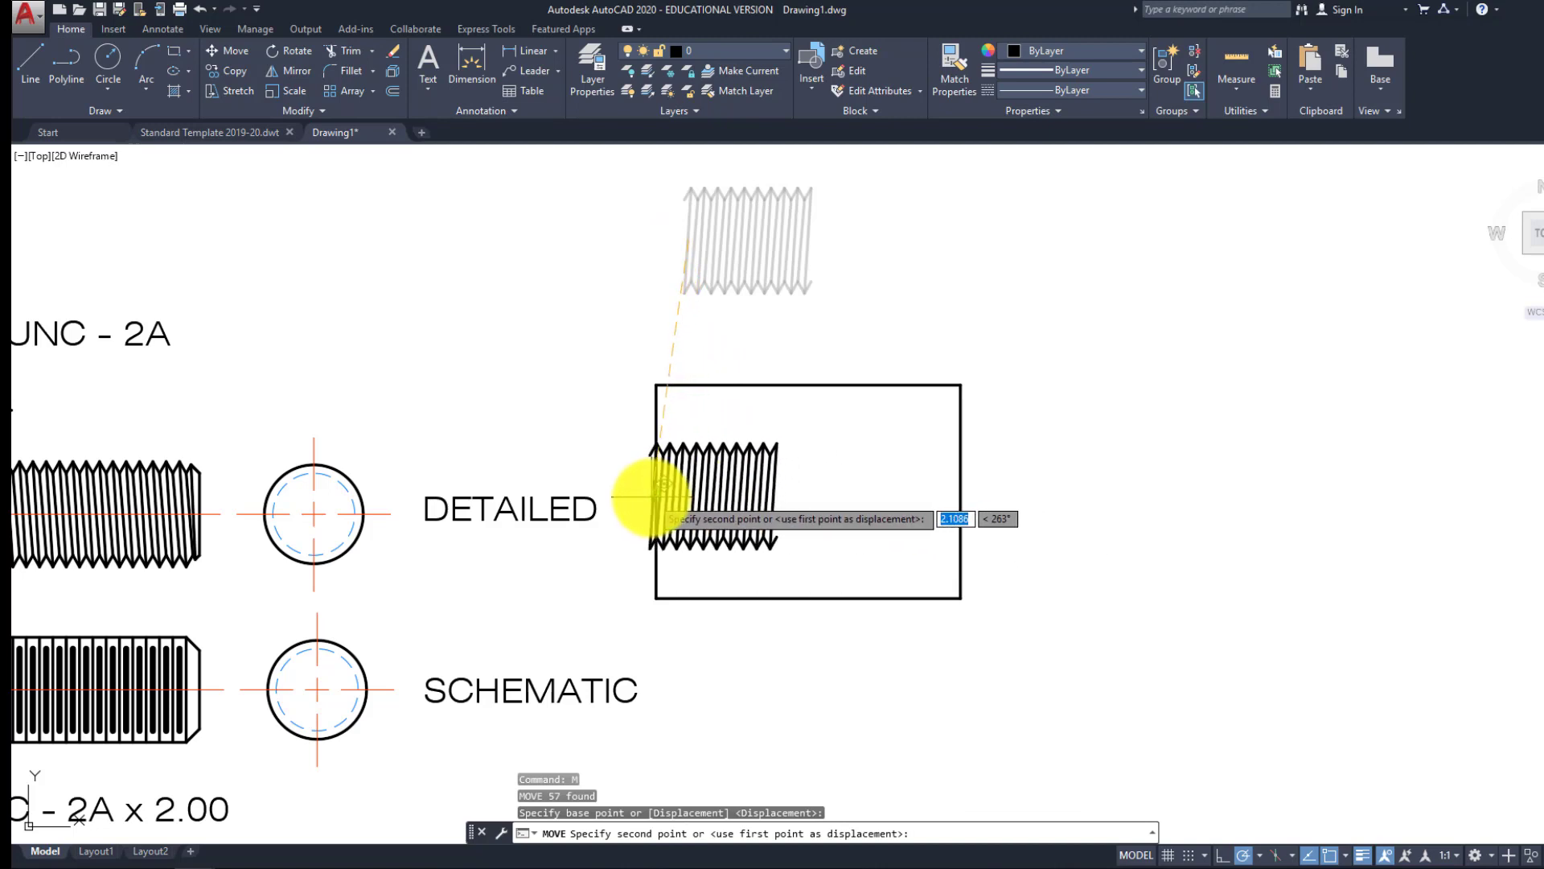
pyautogui.click(667, 483)
pyautogui.press('Escape')
pyautogui.press('Escape')
pyautogui.press('Escape')
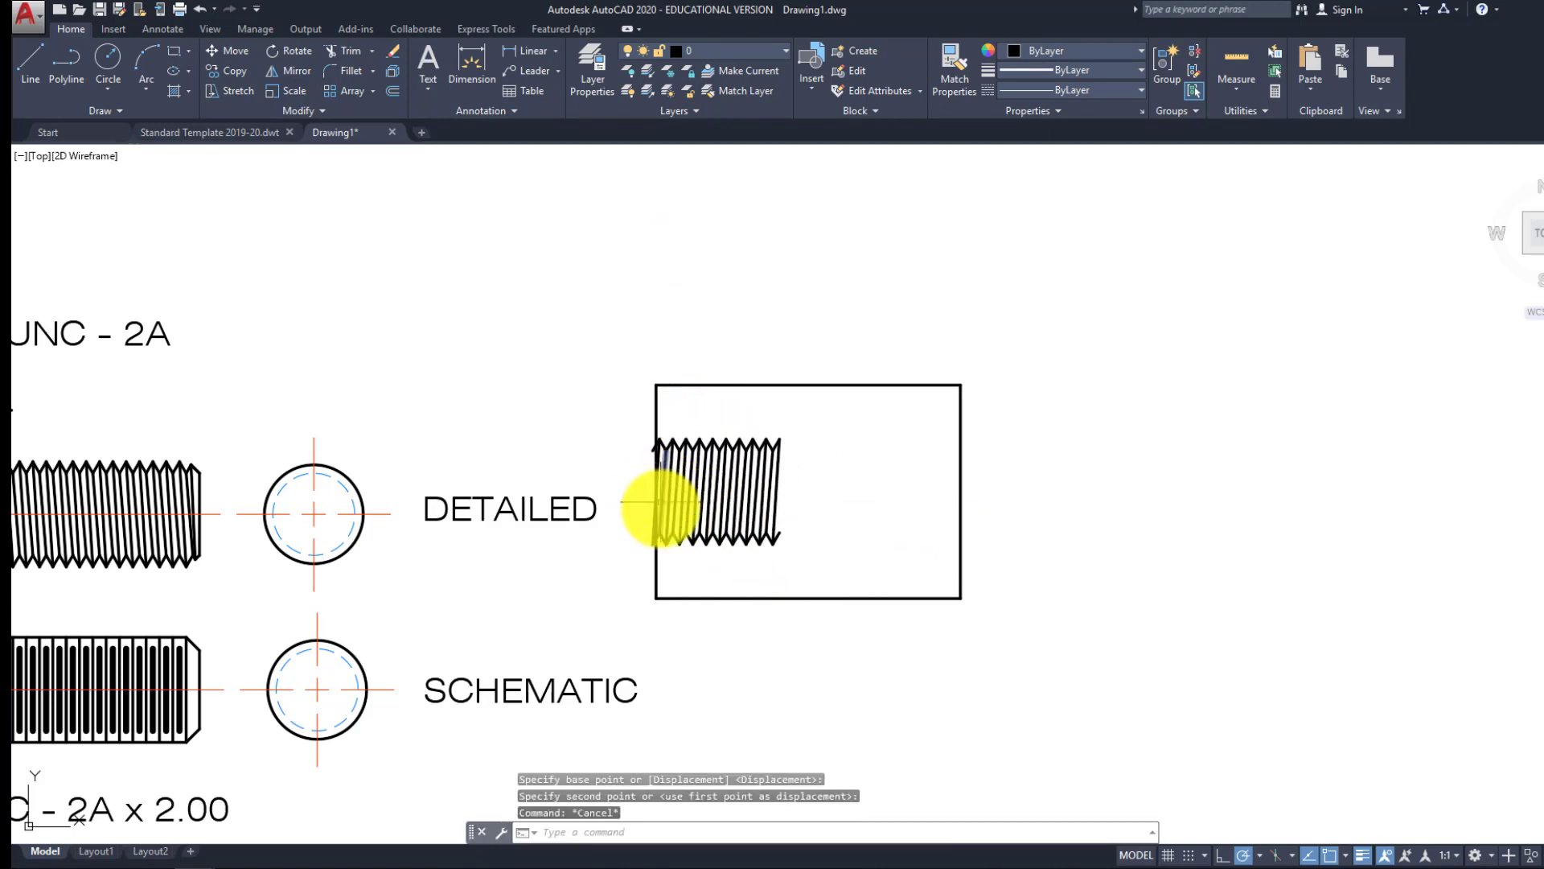
# Shift the thread section sideways so its first upper crest lies exactly on the rectangle's edge nearest the DETAILED label
pyautogui.scroll(4, 670, 511)
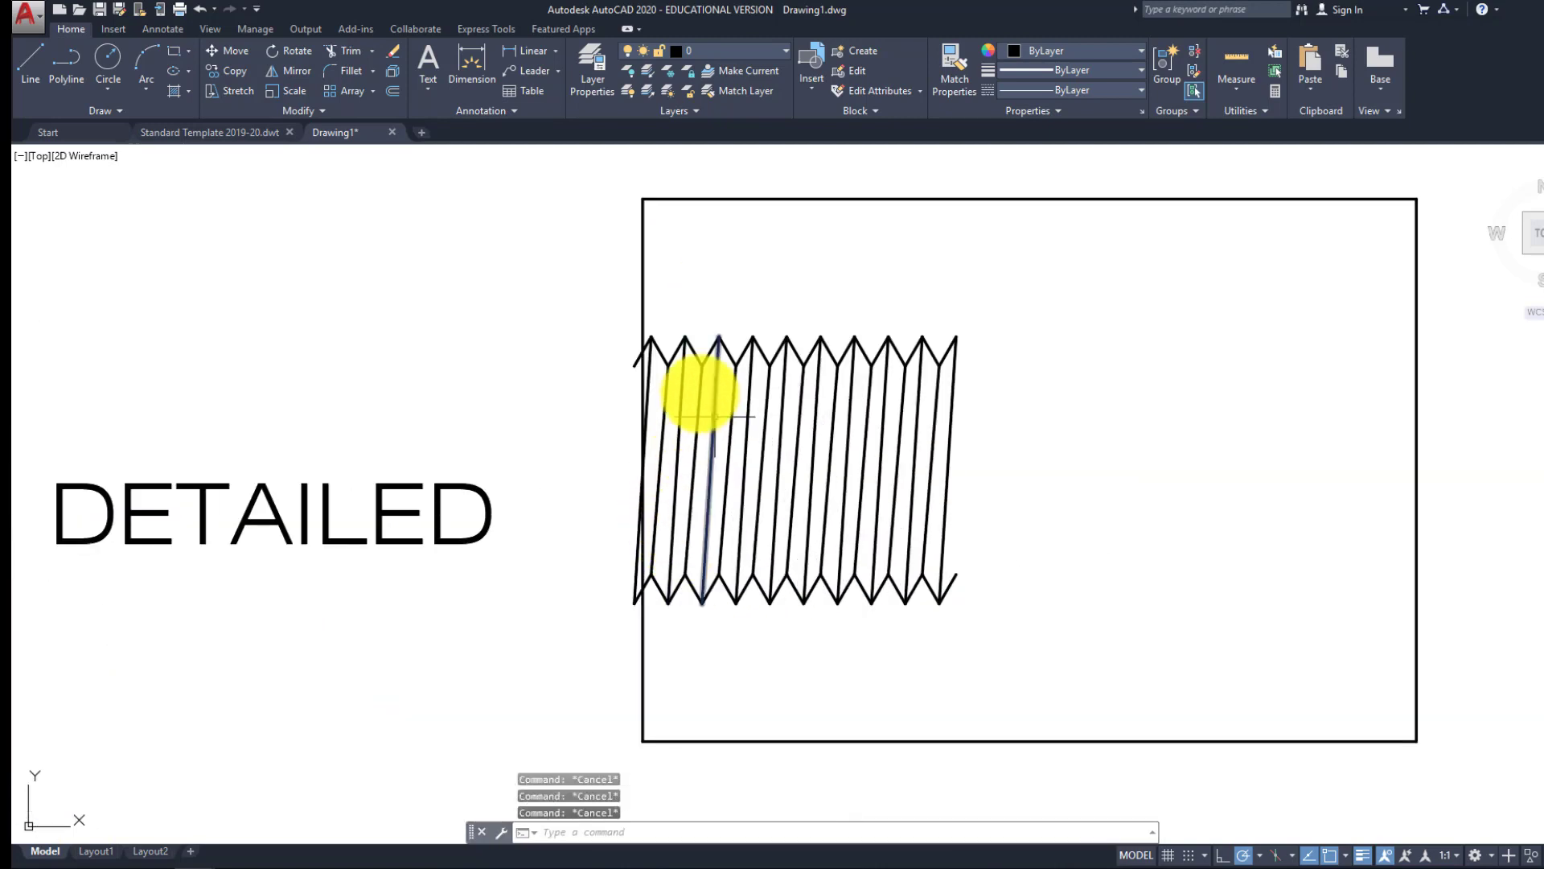
pyautogui.click(603, 326)
pyautogui.click(1008, 651)
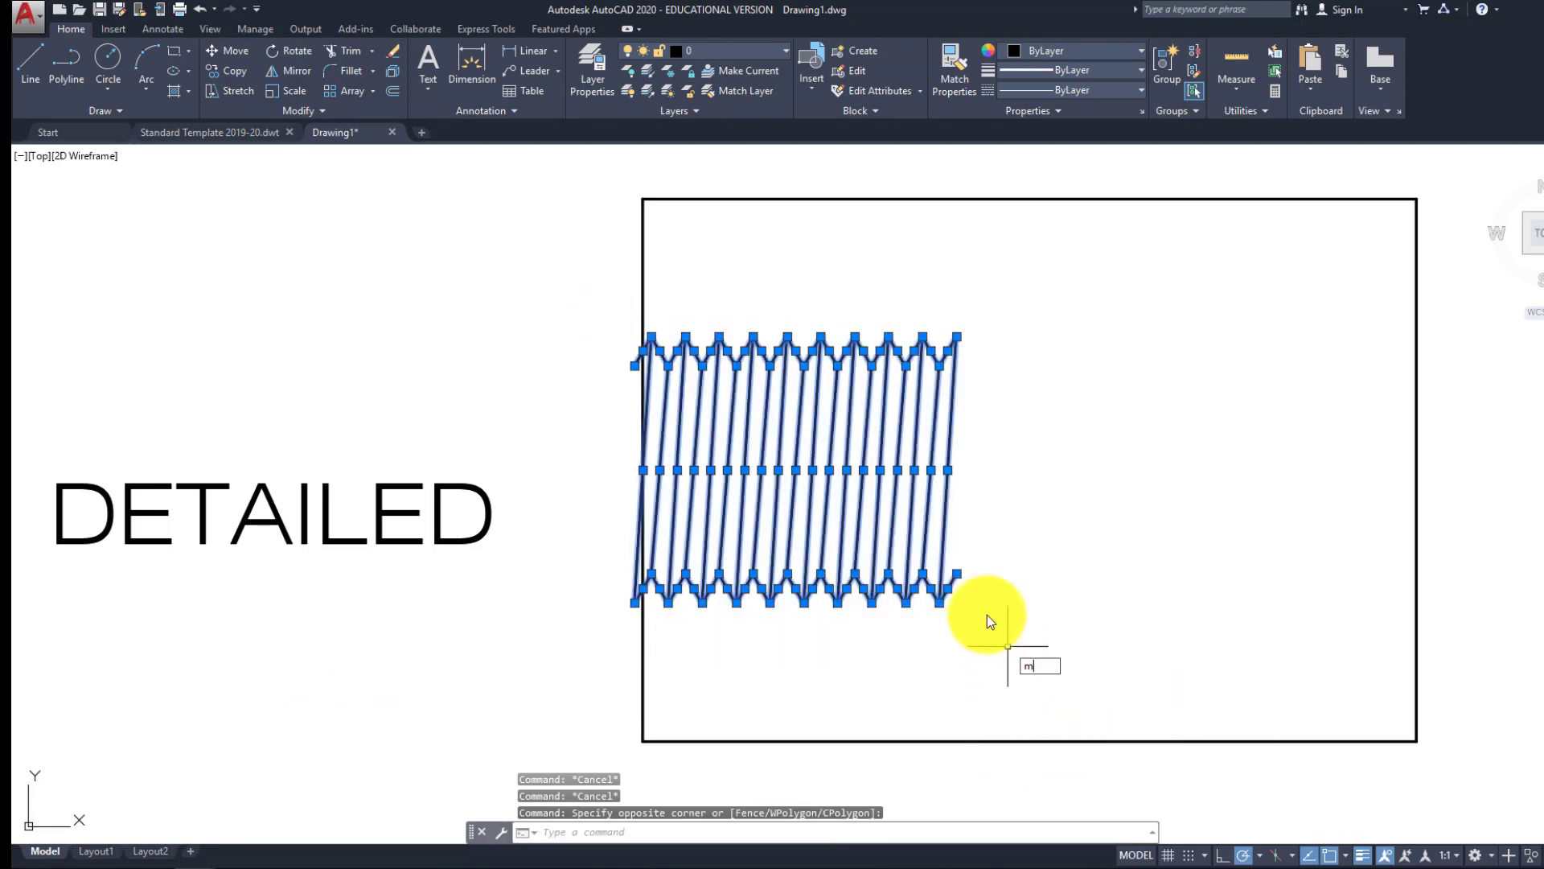
pyautogui.press('Return')
pyautogui.scroll(5, 672, 348)
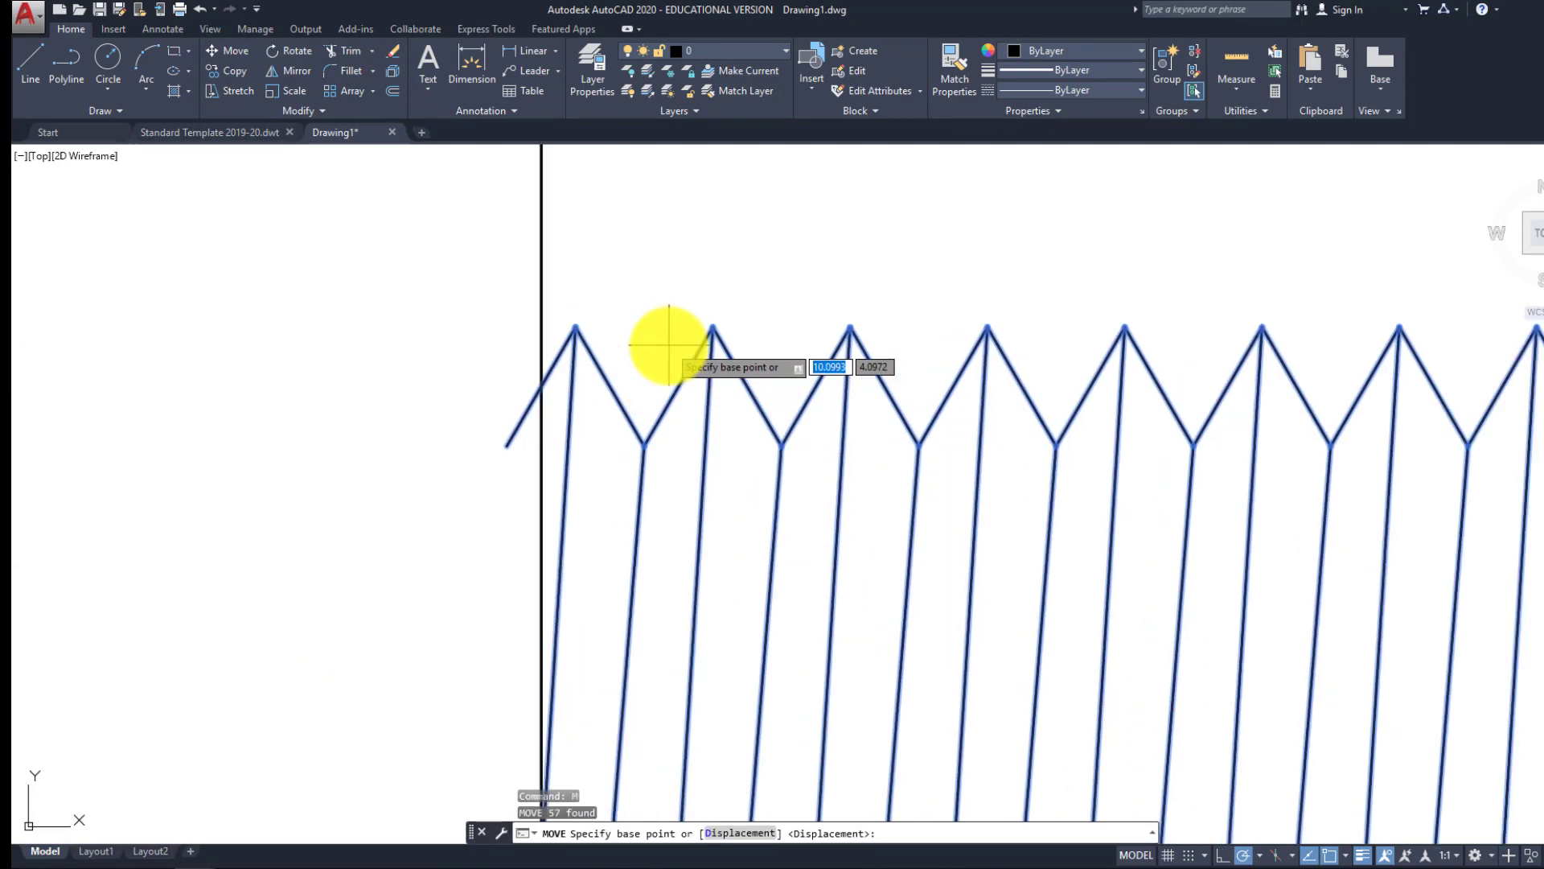
pyautogui.click(542, 324)
pyautogui.scroll(-6, 624, 358)
pyautogui.press('Escape')
pyautogui.press('Escape')
pyautogui.press('Escape')
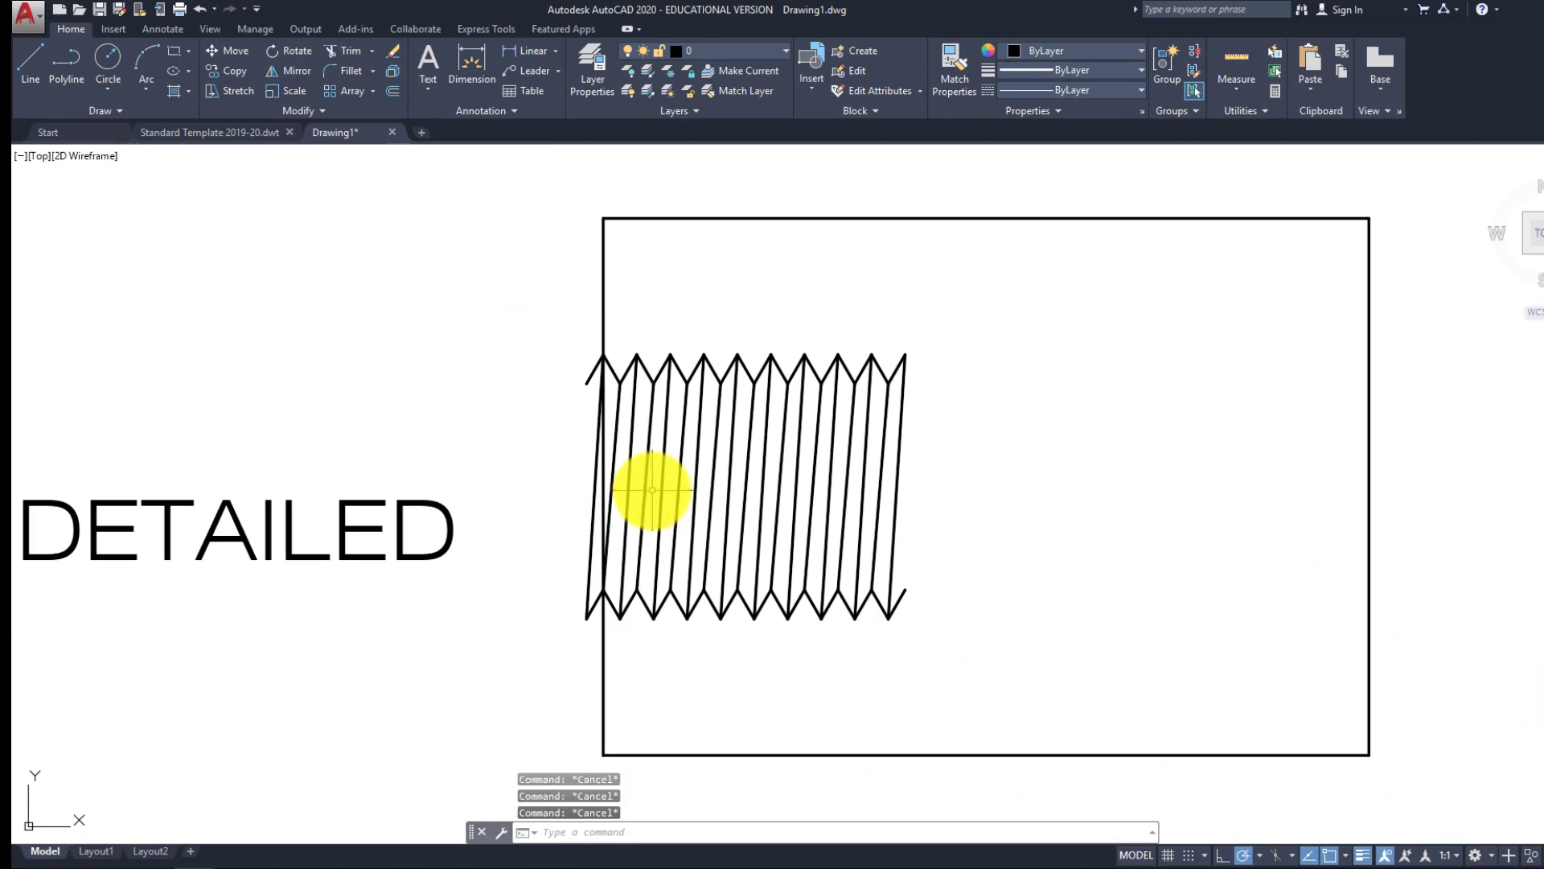
# Trim the thread lines that project outside the rectangle's edge nearest the DETAILED label, using all objects as cutting edges
pyautogui.write('tr')
pyautogui.press('Return')
pyautogui.press('Return')
pyautogui.click(587, 619)
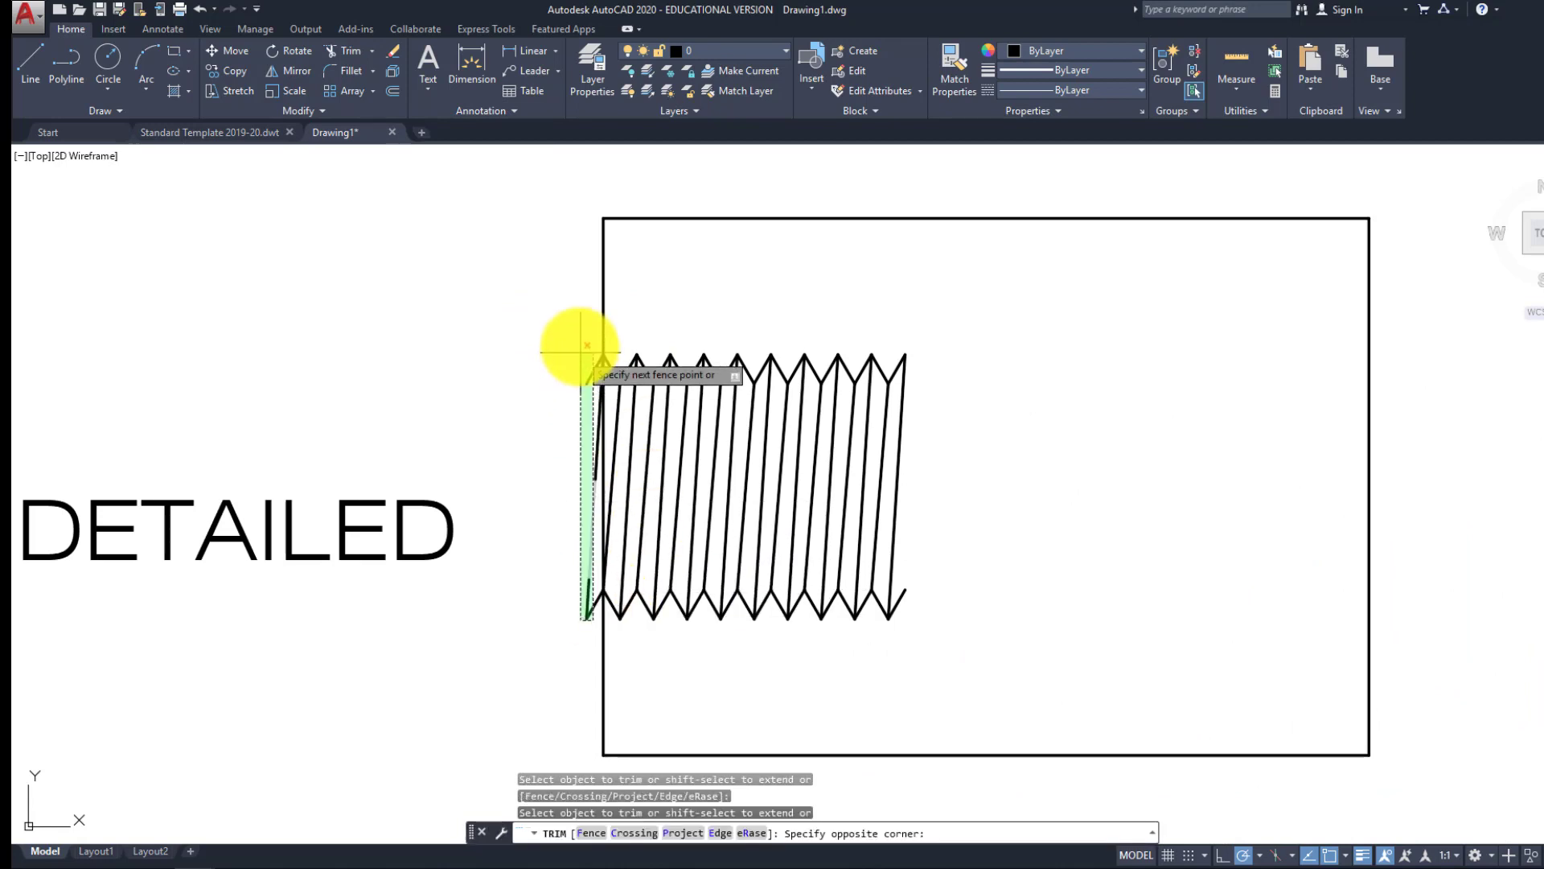
pyautogui.click(571, 346)
pyautogui.press('Return')
# Erase the leftover thread line fragments outside the rectangle's edge nearest the DETAILED label
pyautogui.click(592, 455)
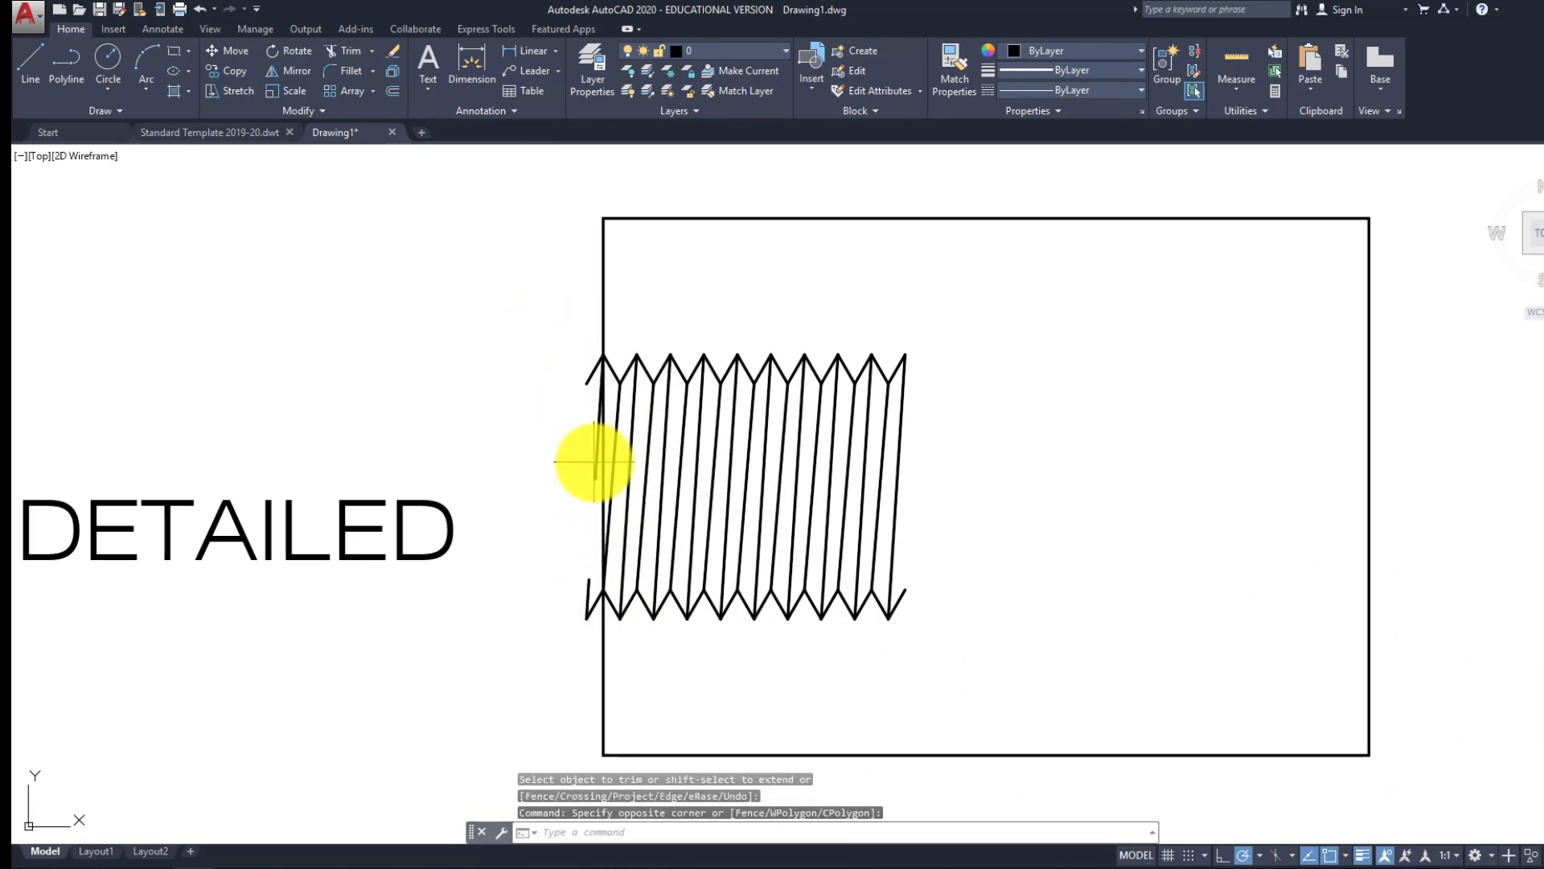
pyautogui.click(595, 466)
pyautogui.click(595, 469)
pyautogui.press('Delete')
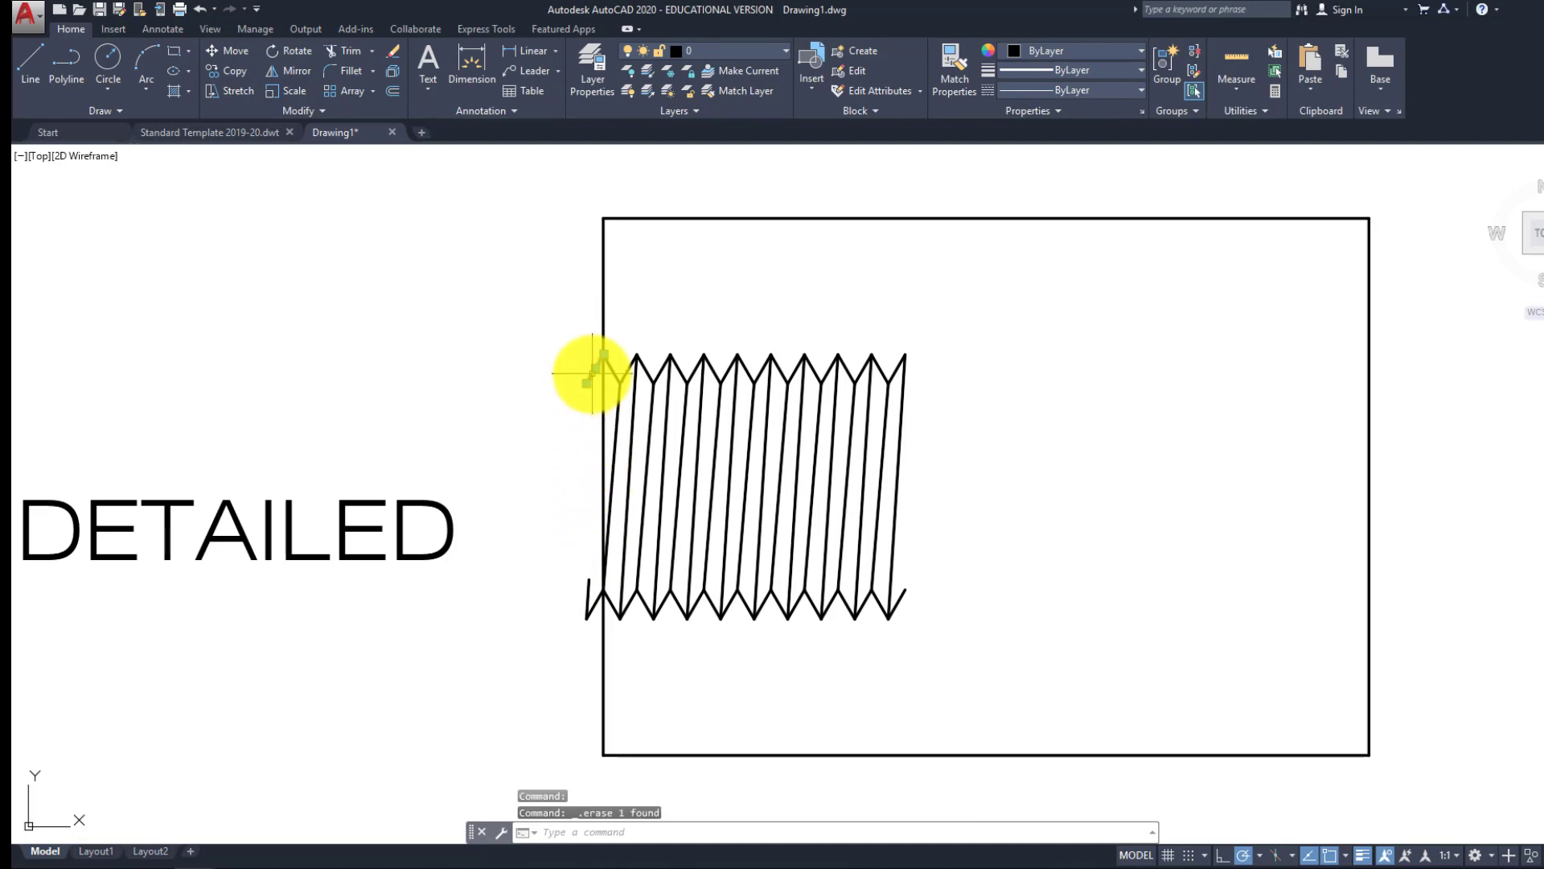
pyautogui.click(595, 371)
pyautogui.press('Delete')
pyautogui.click(596, 626)
pyautogui.click(570, 582)
pyautogui.press('Delete')
# Copy a group of thread profiles repeatedly along the thread, valley to valley, until the thread runs past the rectangle's far edge
pyautogui.middleClick(620, 581)
pyautogui.middleClick(620, 581)
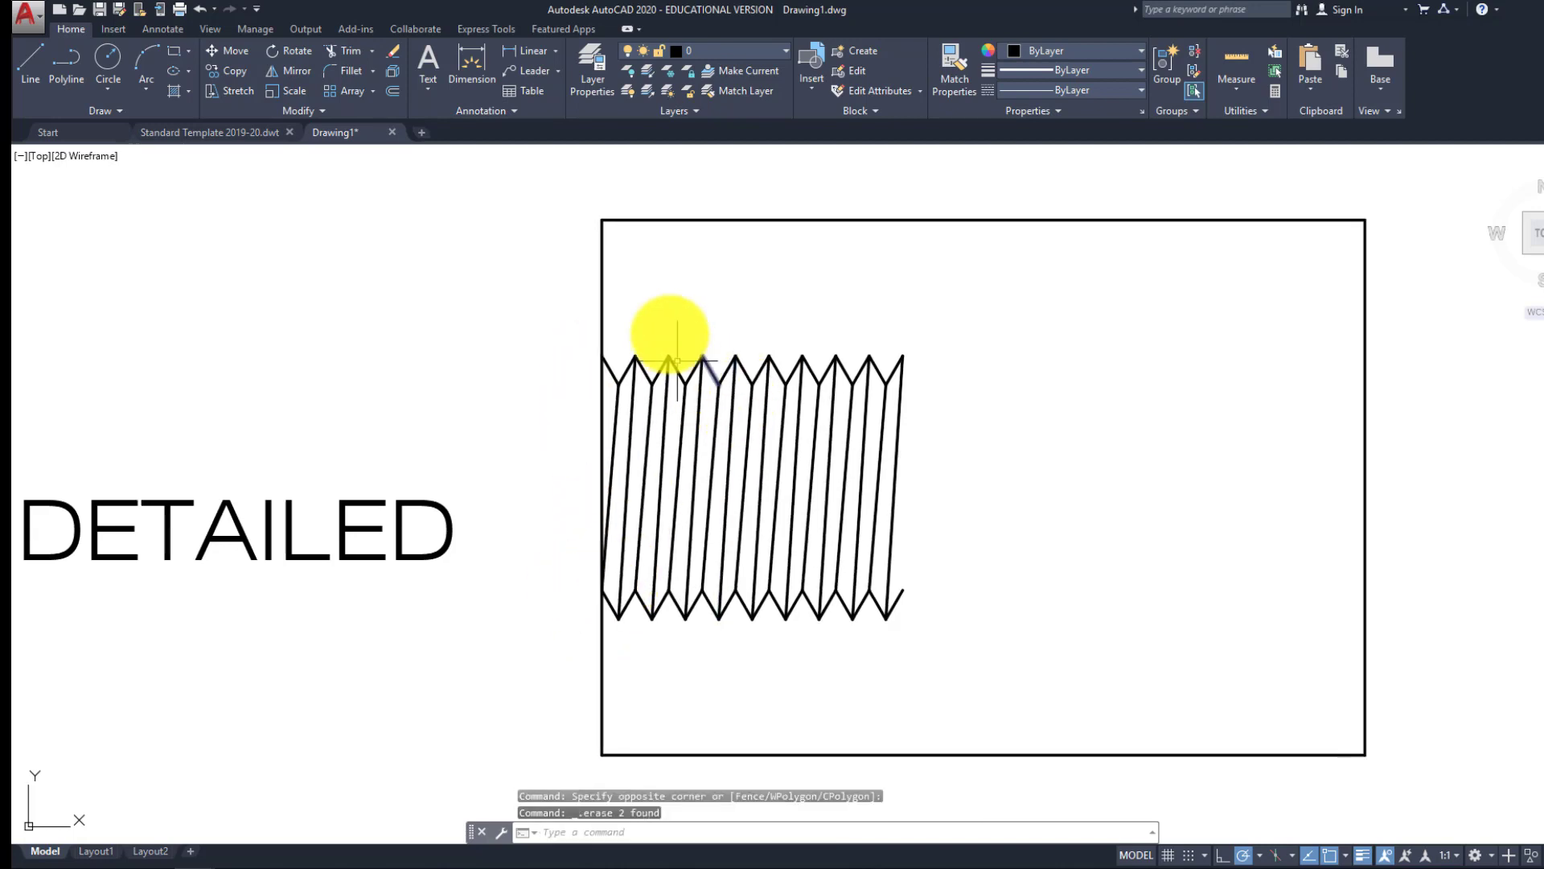
pyautogui.click(668, 320)
pyautogui.click(883, 728)
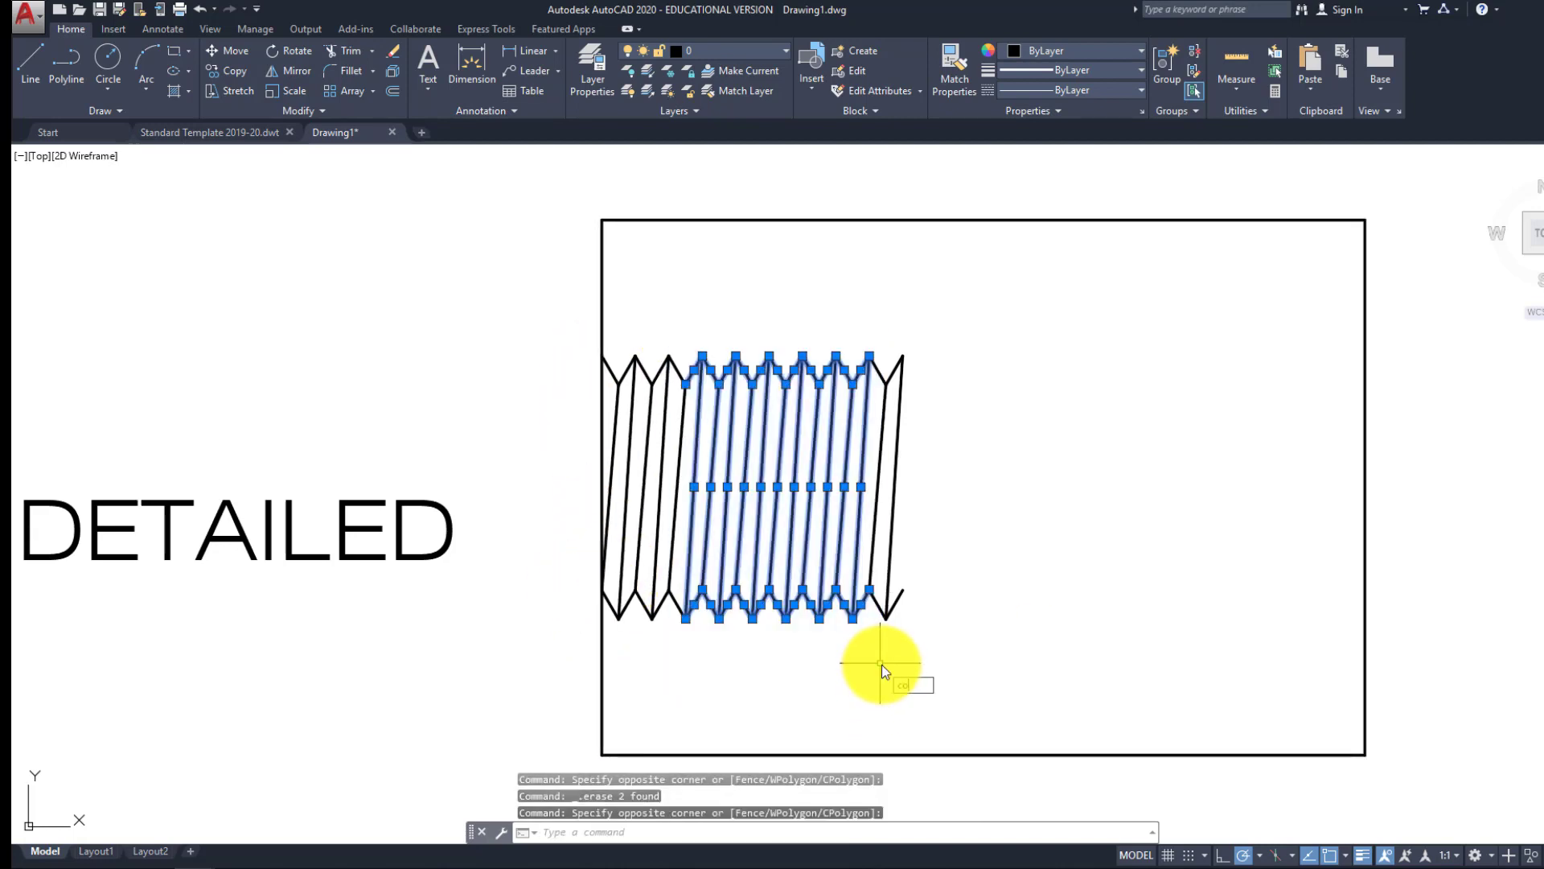
pyautogui.write('co')
pyautogui.press('Return')
pyautogui.click(686, 384)
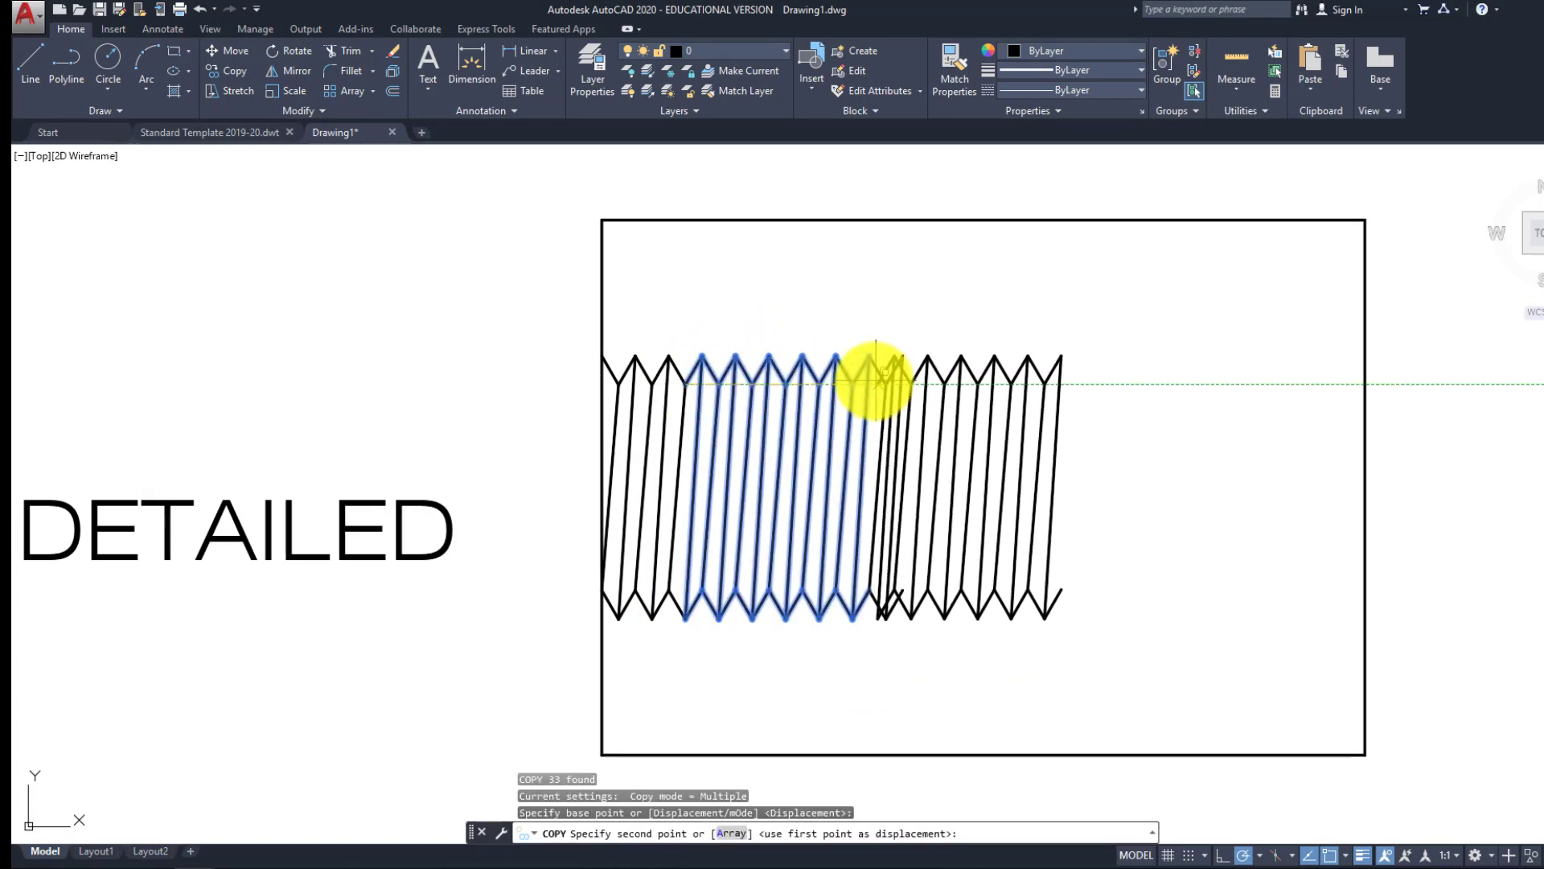
pyautogui.click(957, 384)
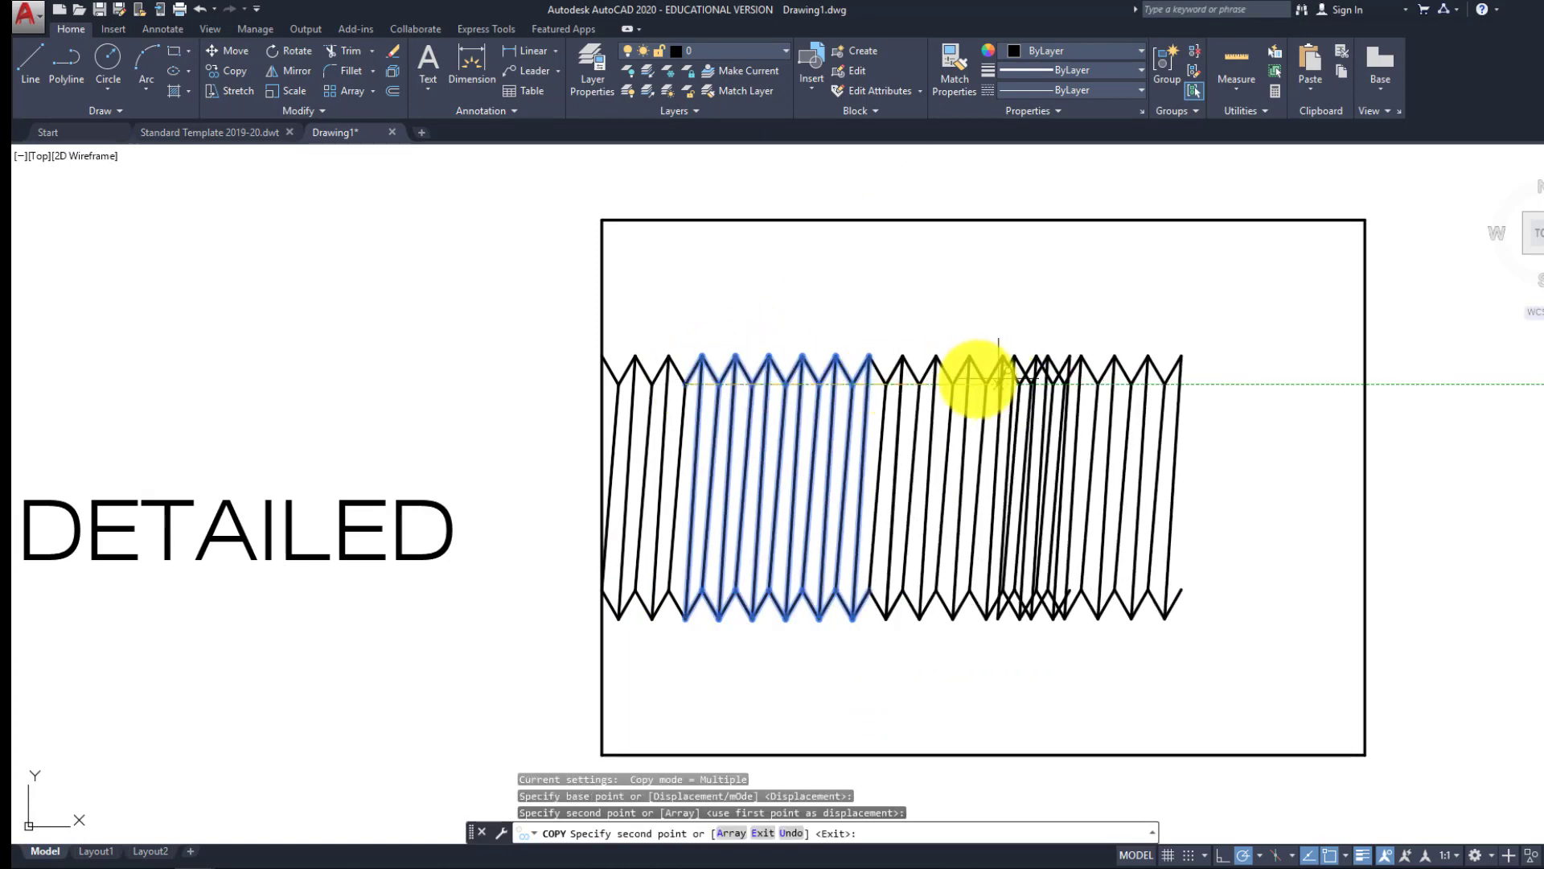
pyautogui.click(957, 380)
pyautogui.click(1056, 385)
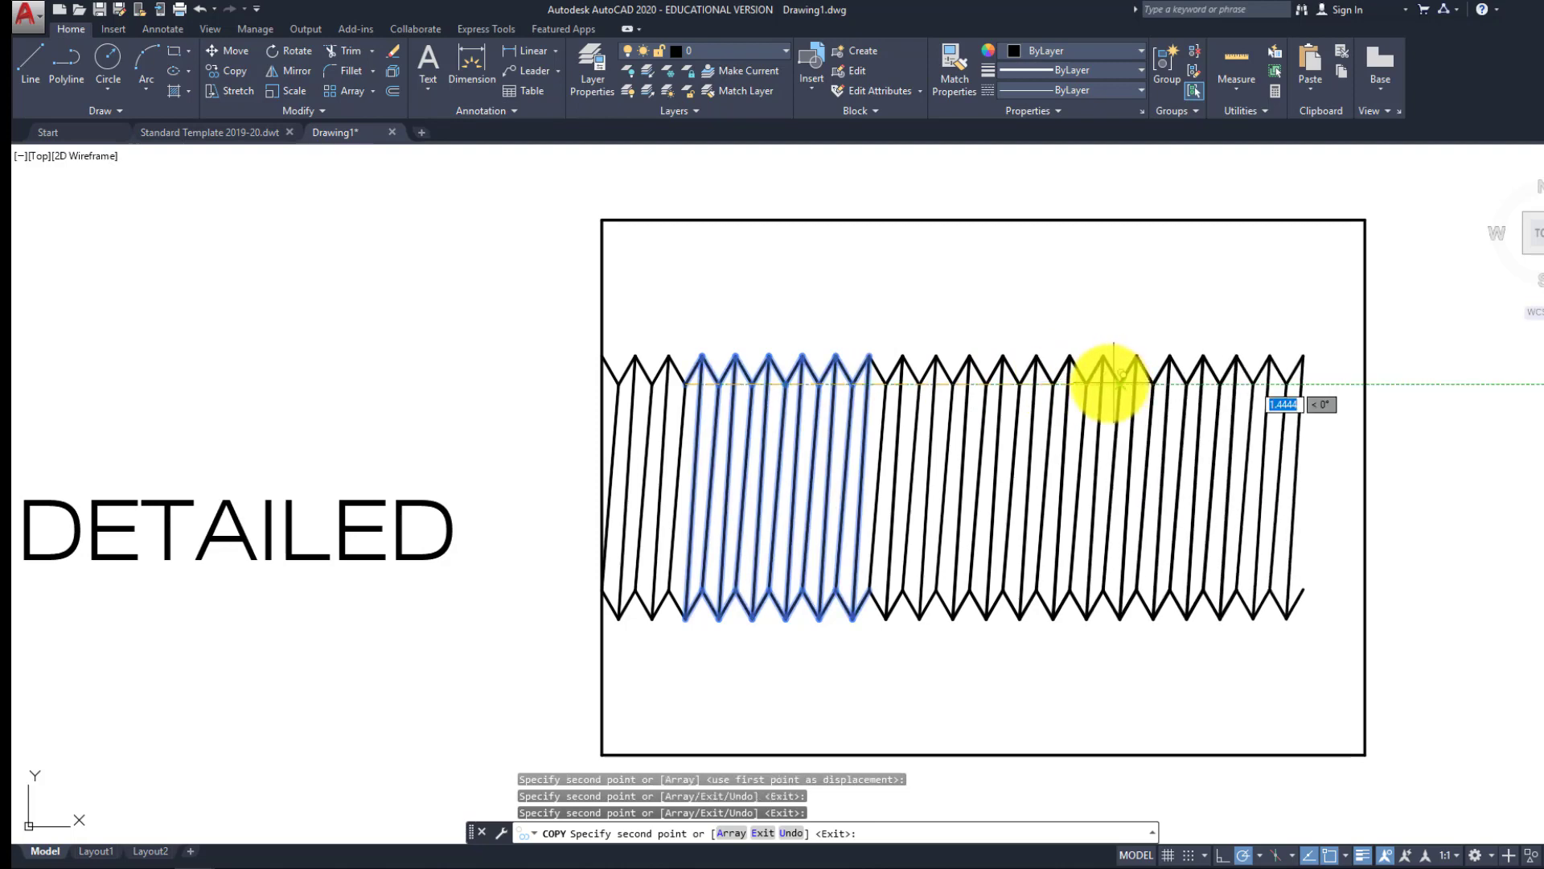
pyautogui.click(1154, 384)
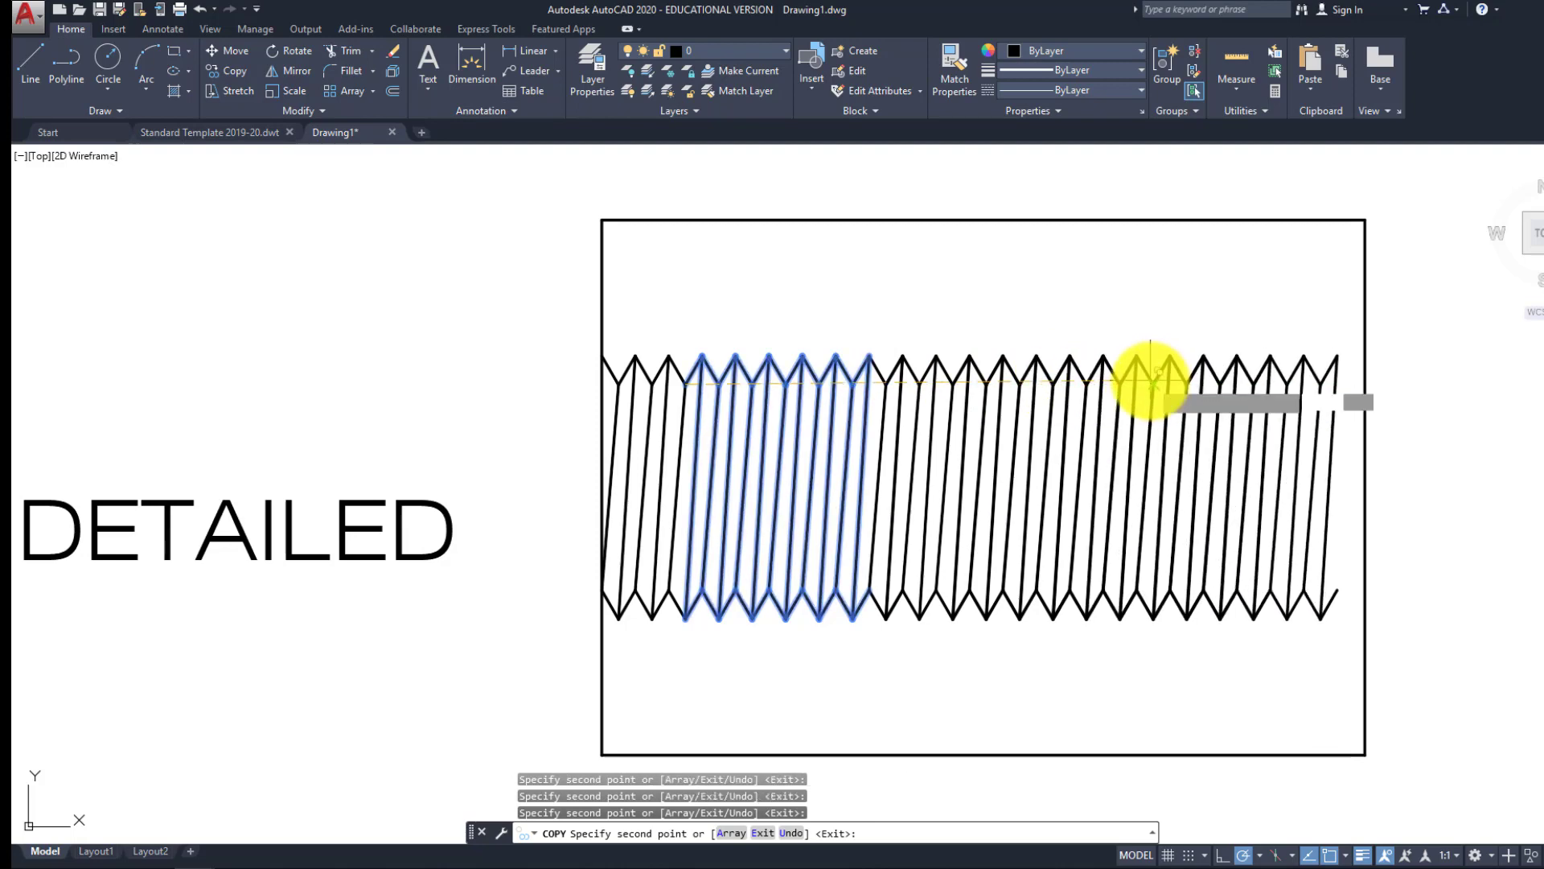
pyautogui.click(1221, 383)
pyautogui.moveTo(1163, 419); pyautogui.dragTo(1032, 406, button='middle')
pyautogui.press('Escape')
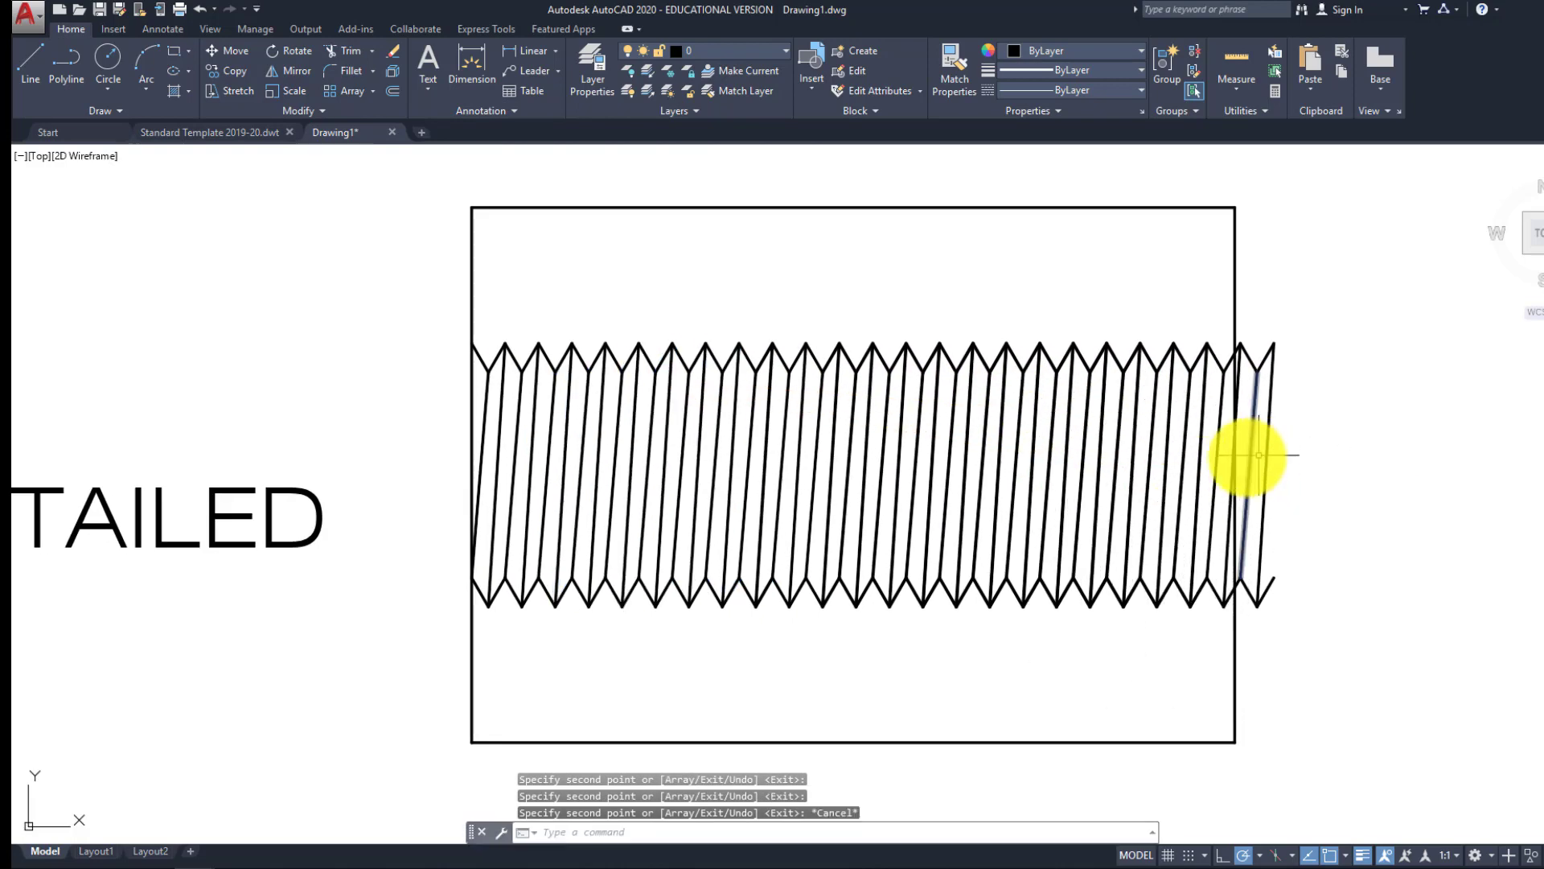
# Trim the thread lines crossing the rectangle's far edge and erase the leftover pieces outside it
pyautogui.moveTo(1259, 456); pyautogui.dragTo(1108, 449, button='middle')
pyautogui.press('Escape')
pyautogui.press('Escape')
pyautogui.write('tr')
pyautogui.press('Return')
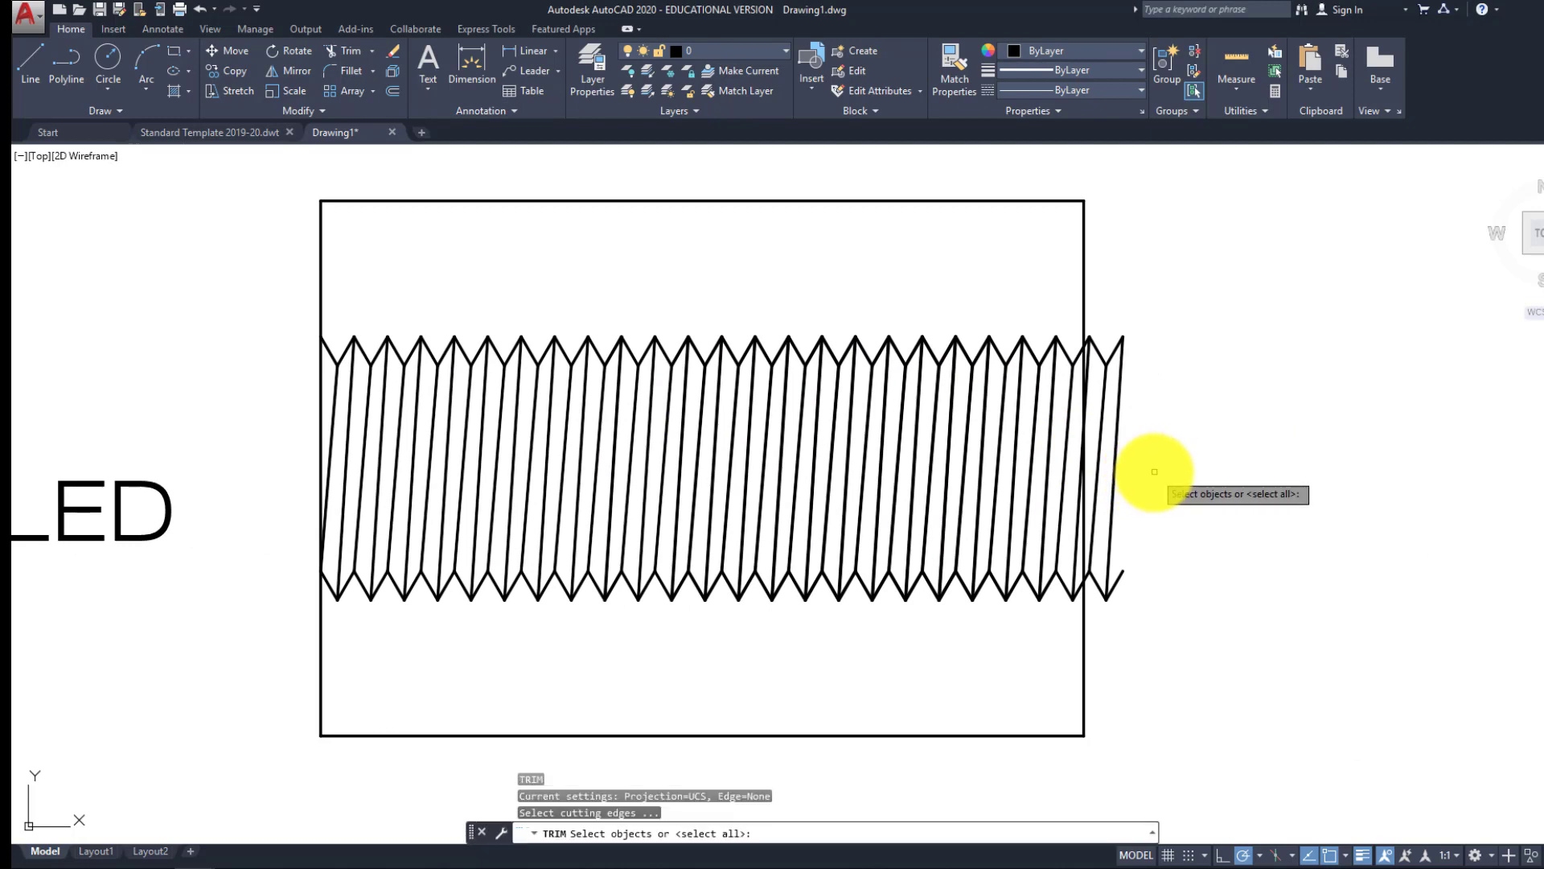
pyautogui.press('Return')
pyautogui.click(1218, 643)
pyautogui.click(1093, 308)
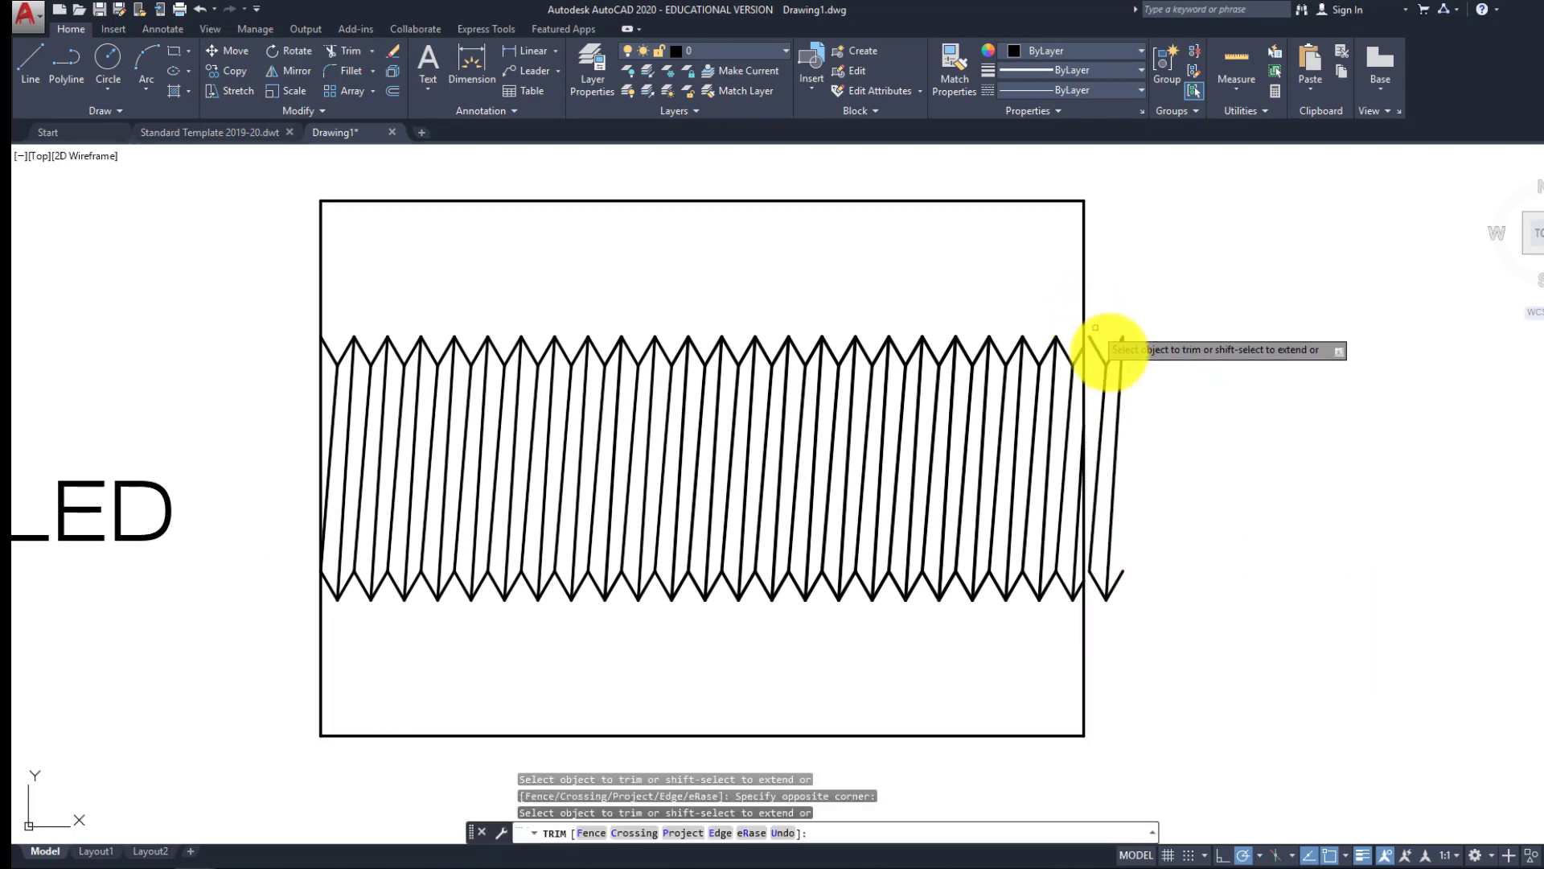
pyautogui.press('Return')
pyautogui.click(1148, 614)
pyautogui.click(1095, 320)
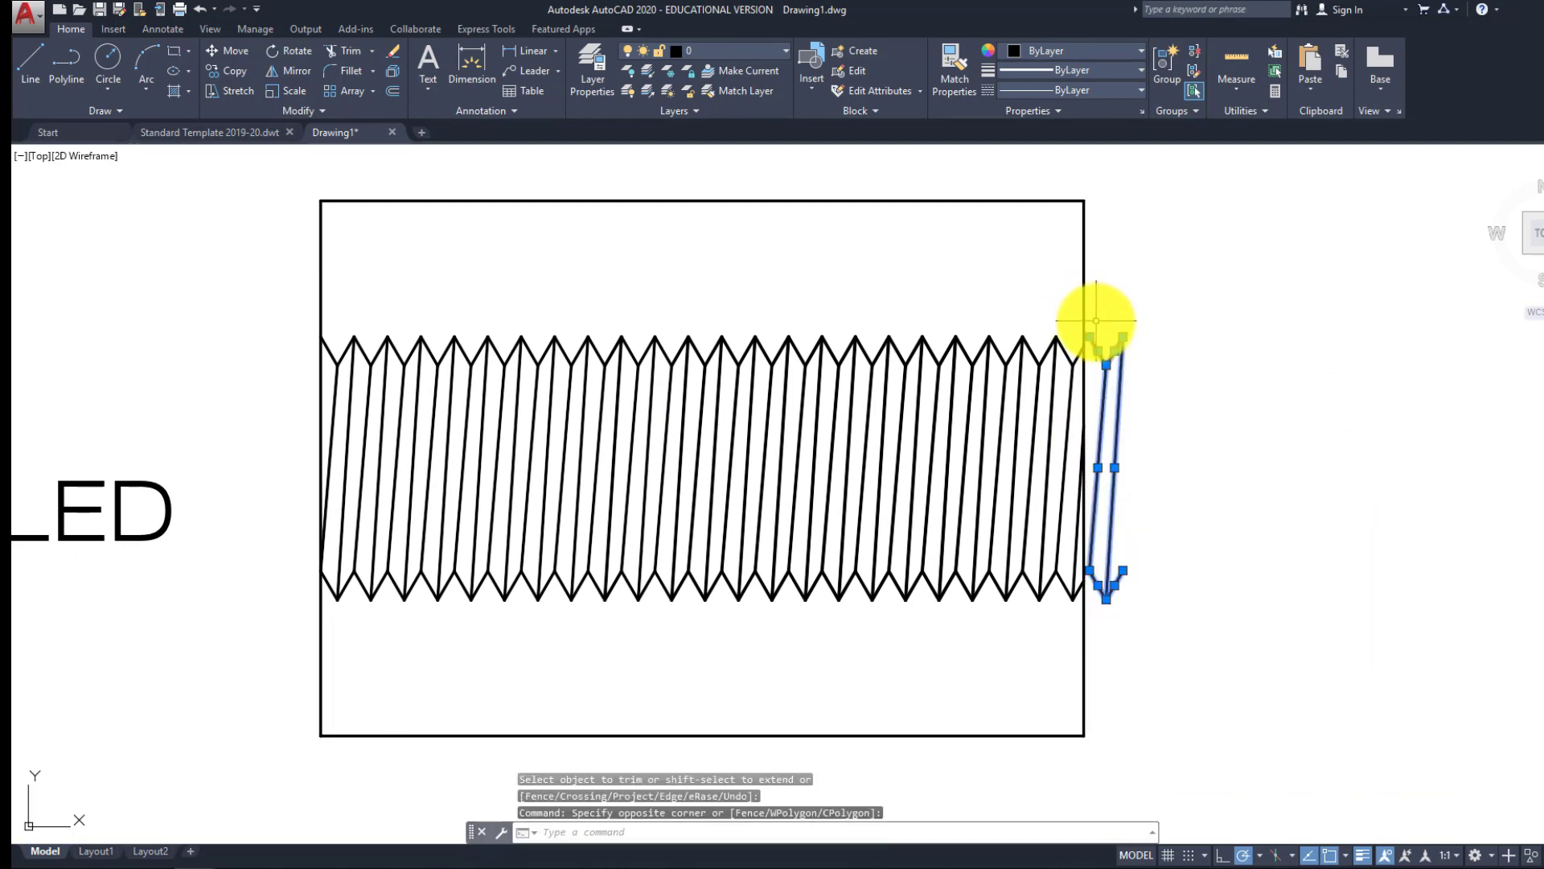
pyautogui.press('Delete')
# Hatch the two areas inside the rectangle above and below the thread with diagonal section lines
pyautogui.scroll(-6, 1110, 414)
pyautogui.scroll(2, 1045, 425)
pyautogui.press('Escape')
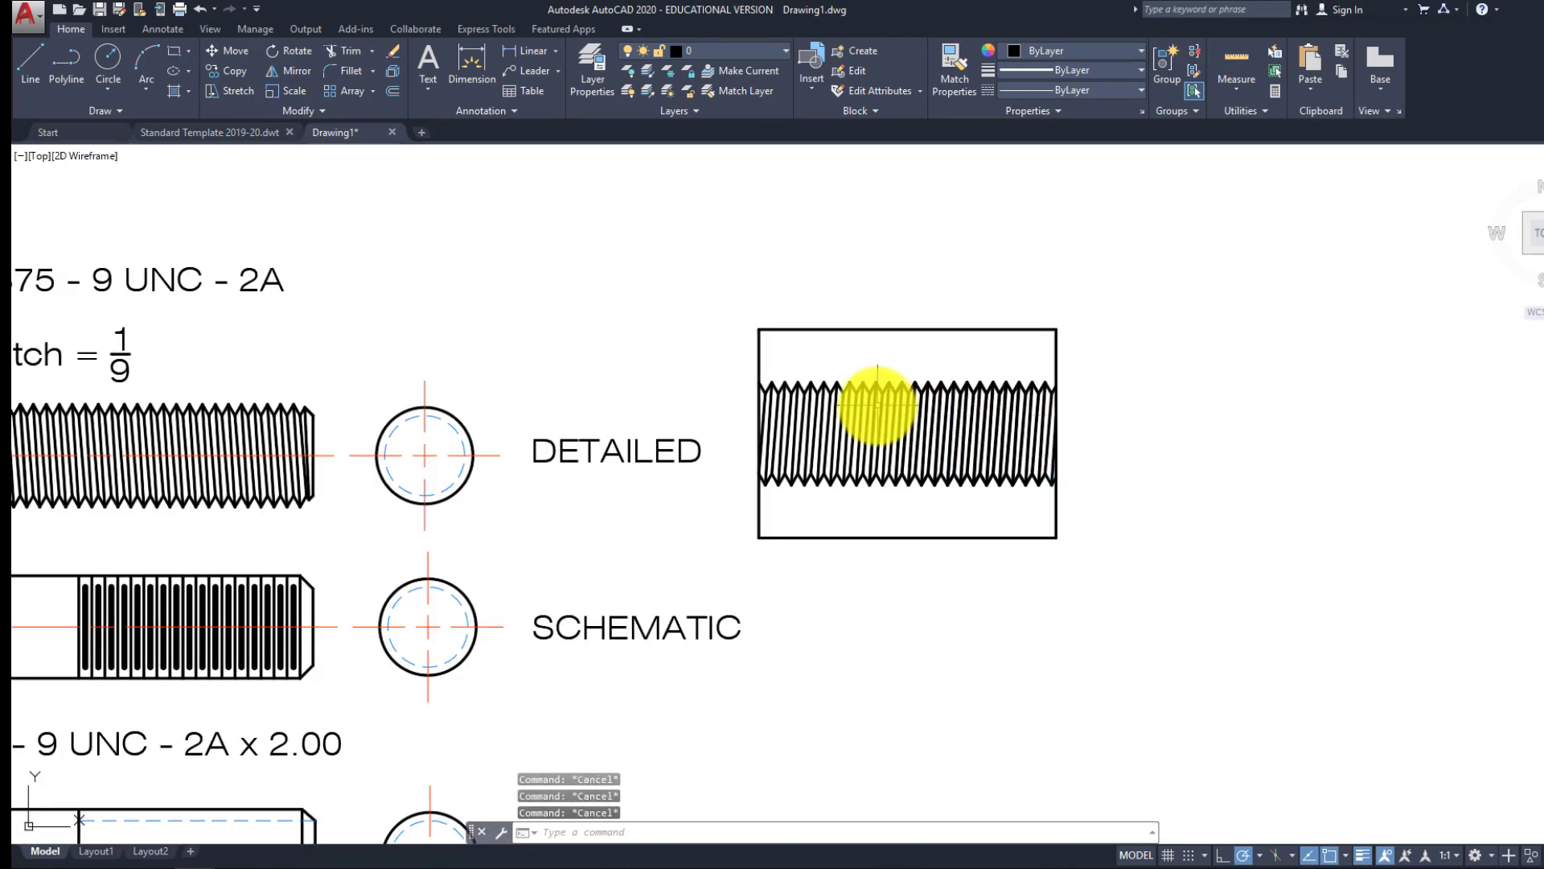
pyautogui.moveTo(868, 456); pyautogui.dragTo(968, 408, button='middle')
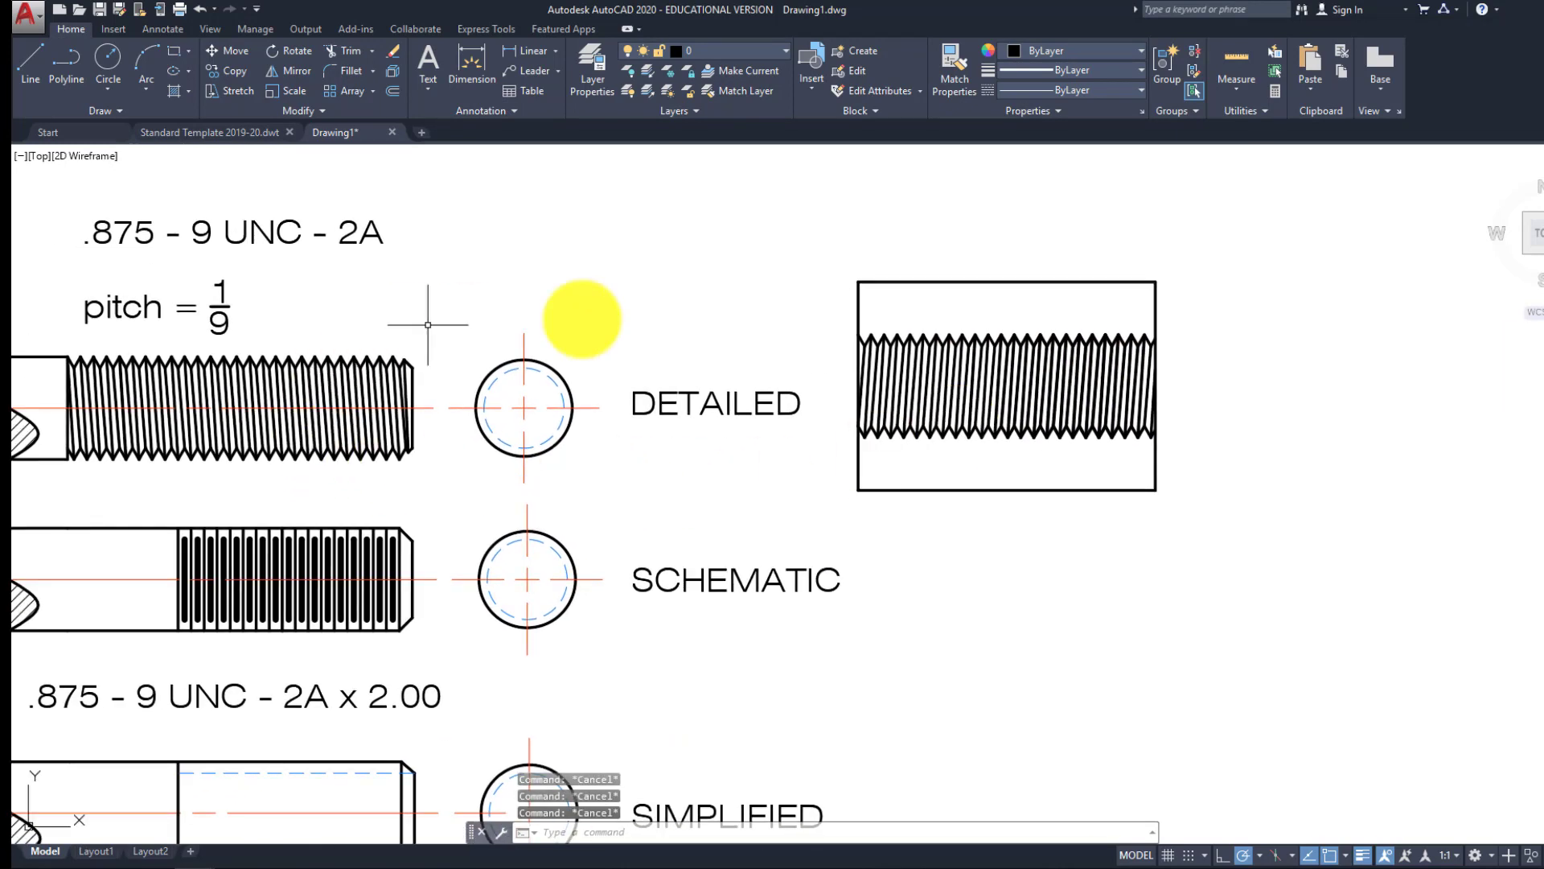
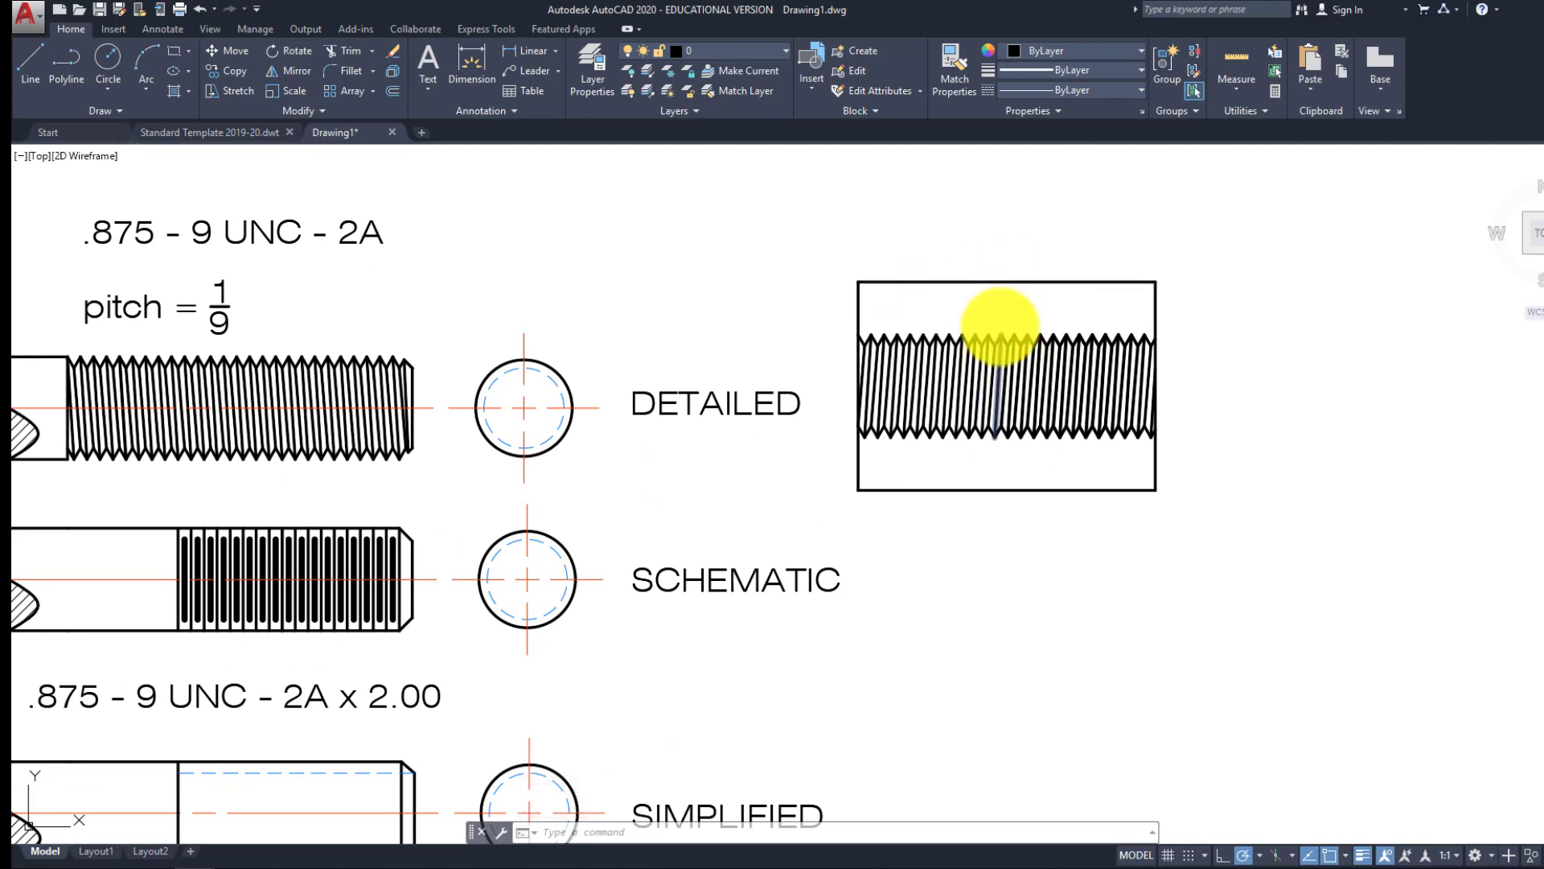
pyautogui.write('h')
pyautogui.press('Return')
pyautogui.click(994, 310)
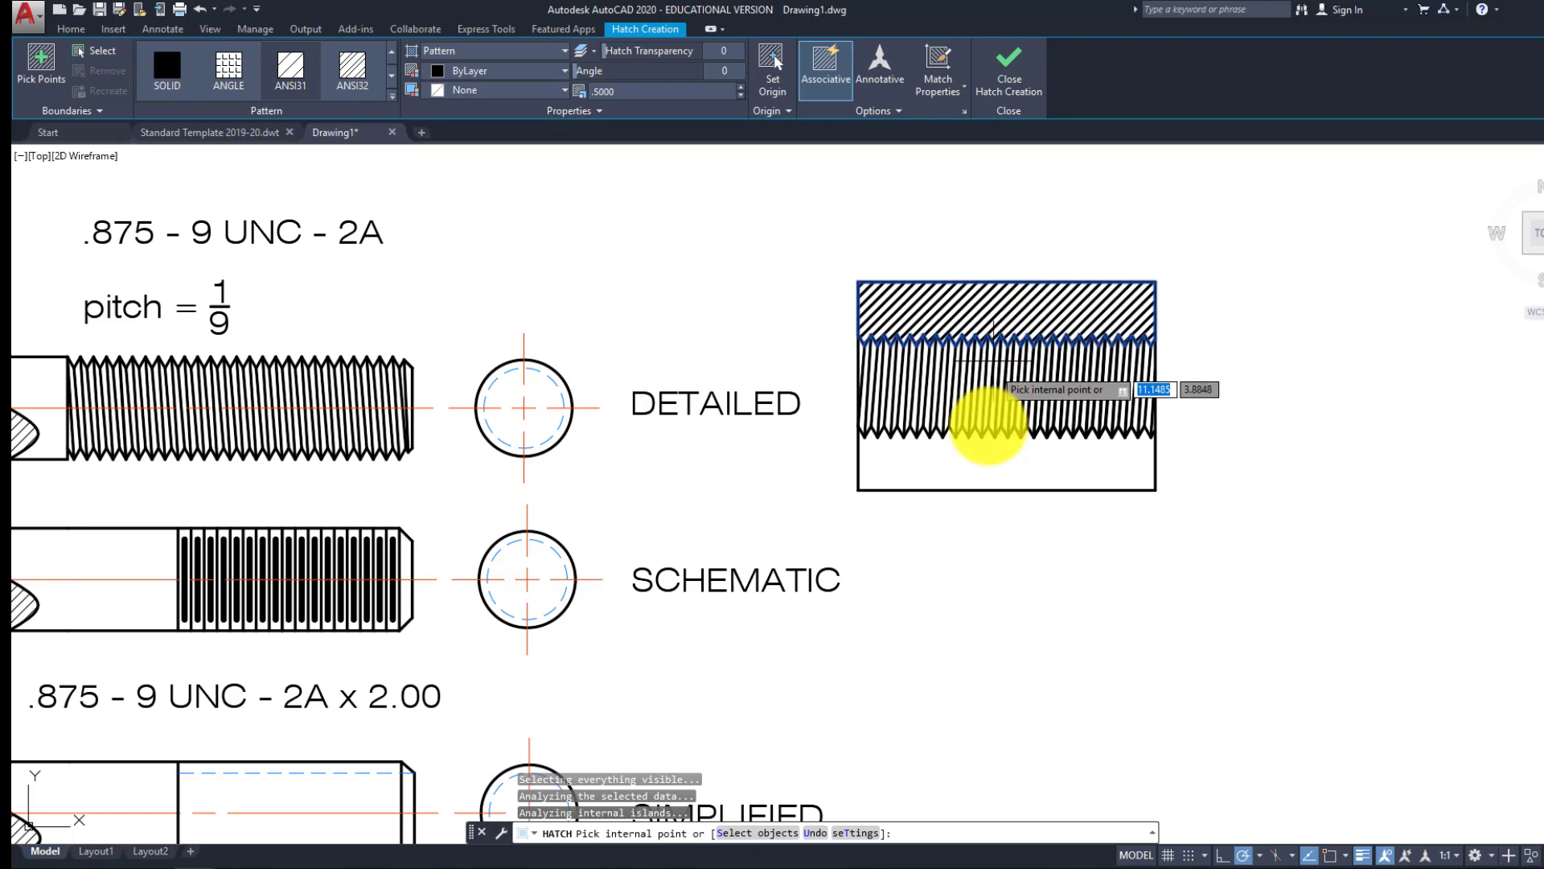
pyautogui.click(973, 471)
pyautogui.press('Return')
# Set the lineweight of the internal thread view's hatch to Default
pyautogui.click(857, 279)
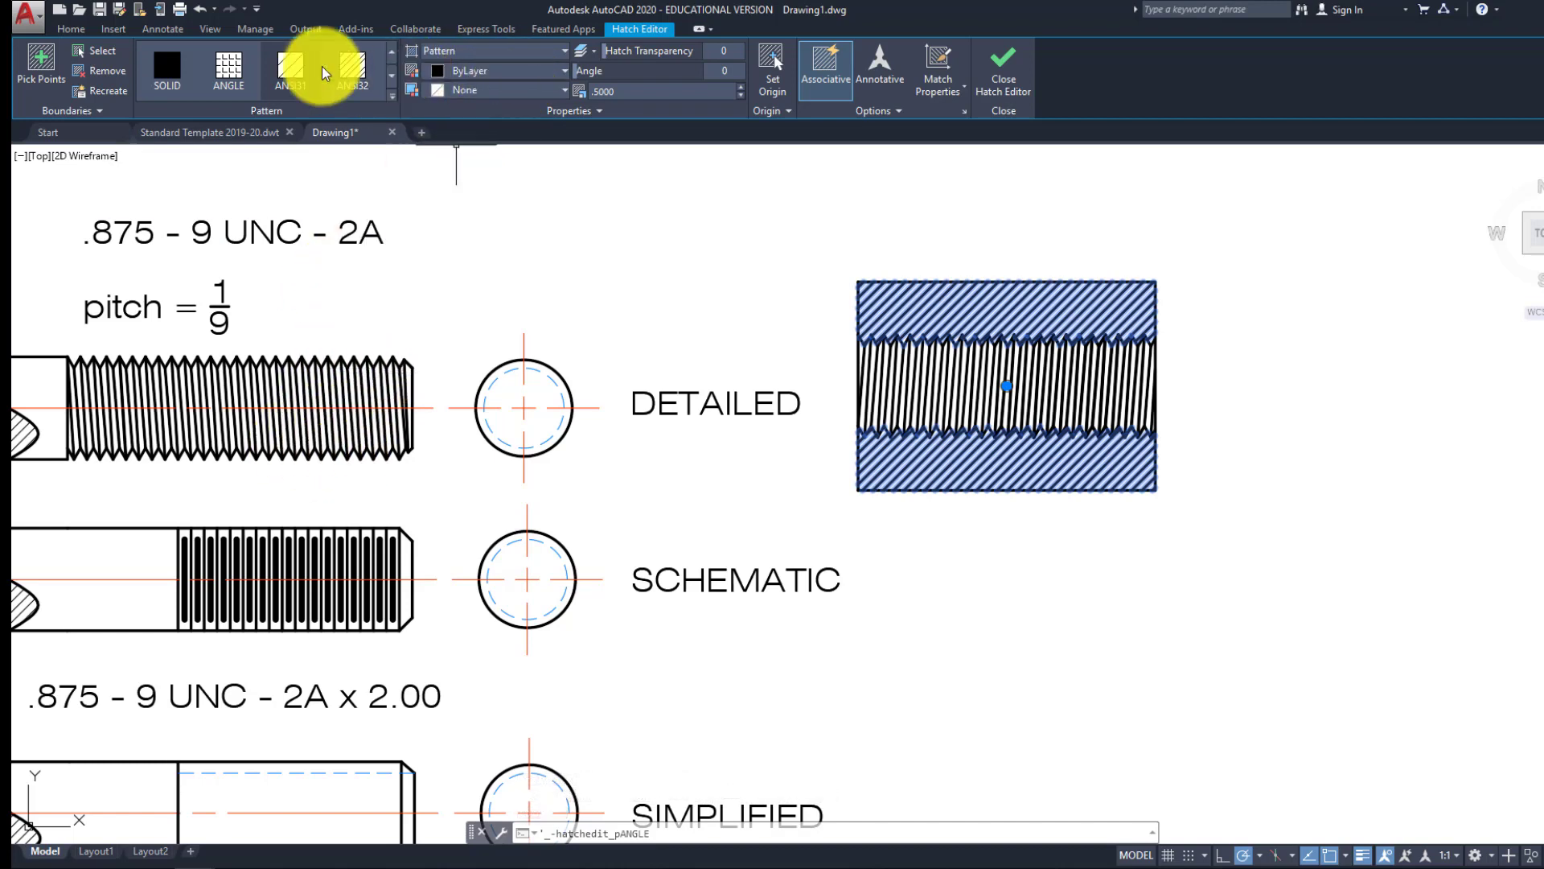
pyautogui.click(87, 30)
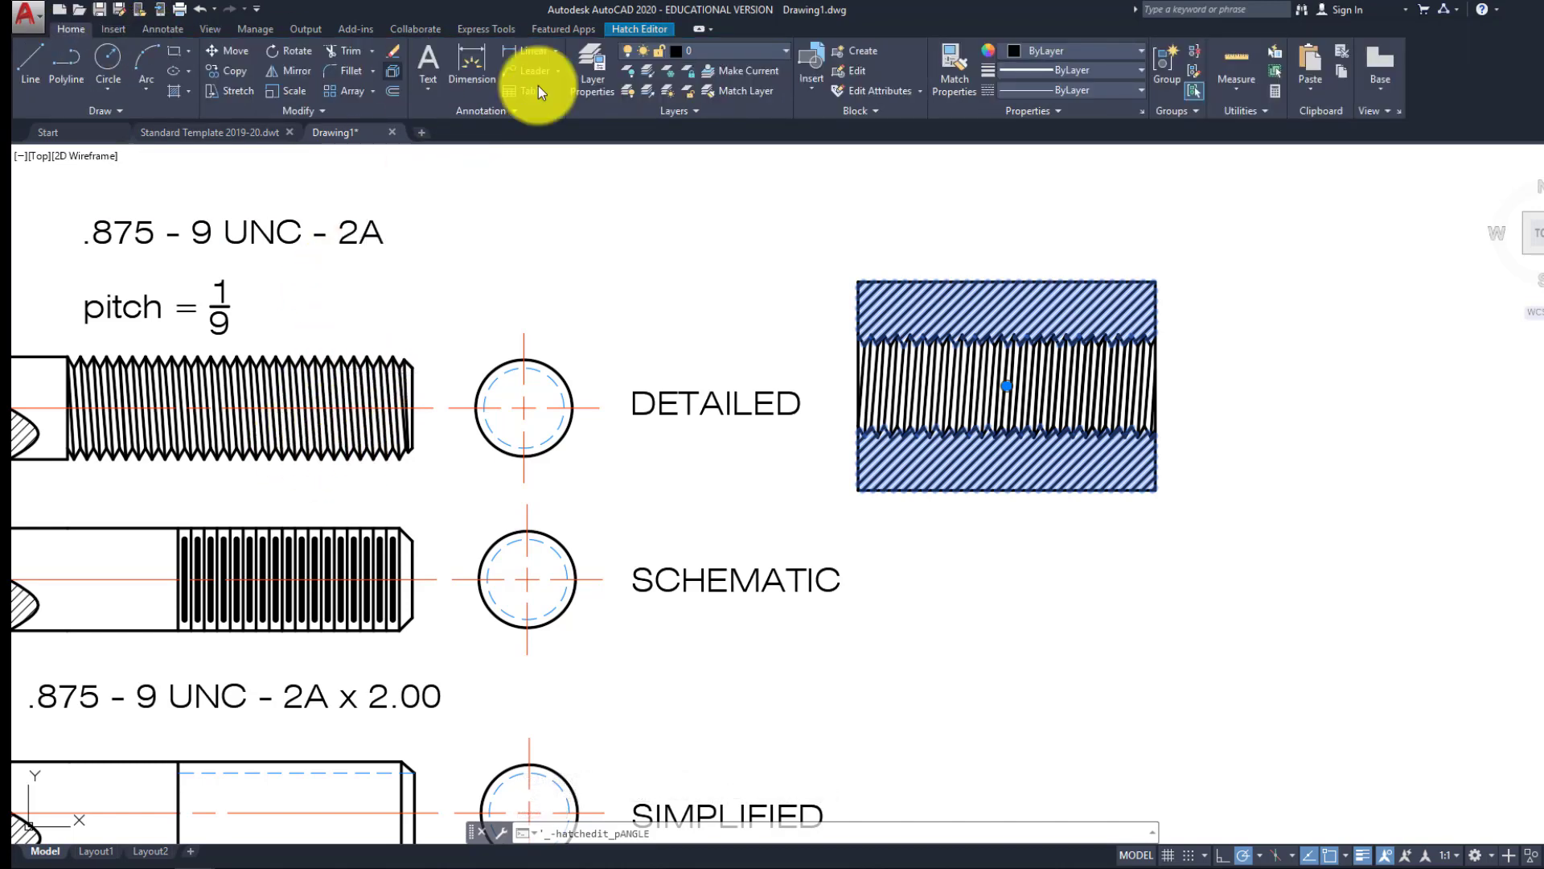
pyautogui.click(1031, 50)
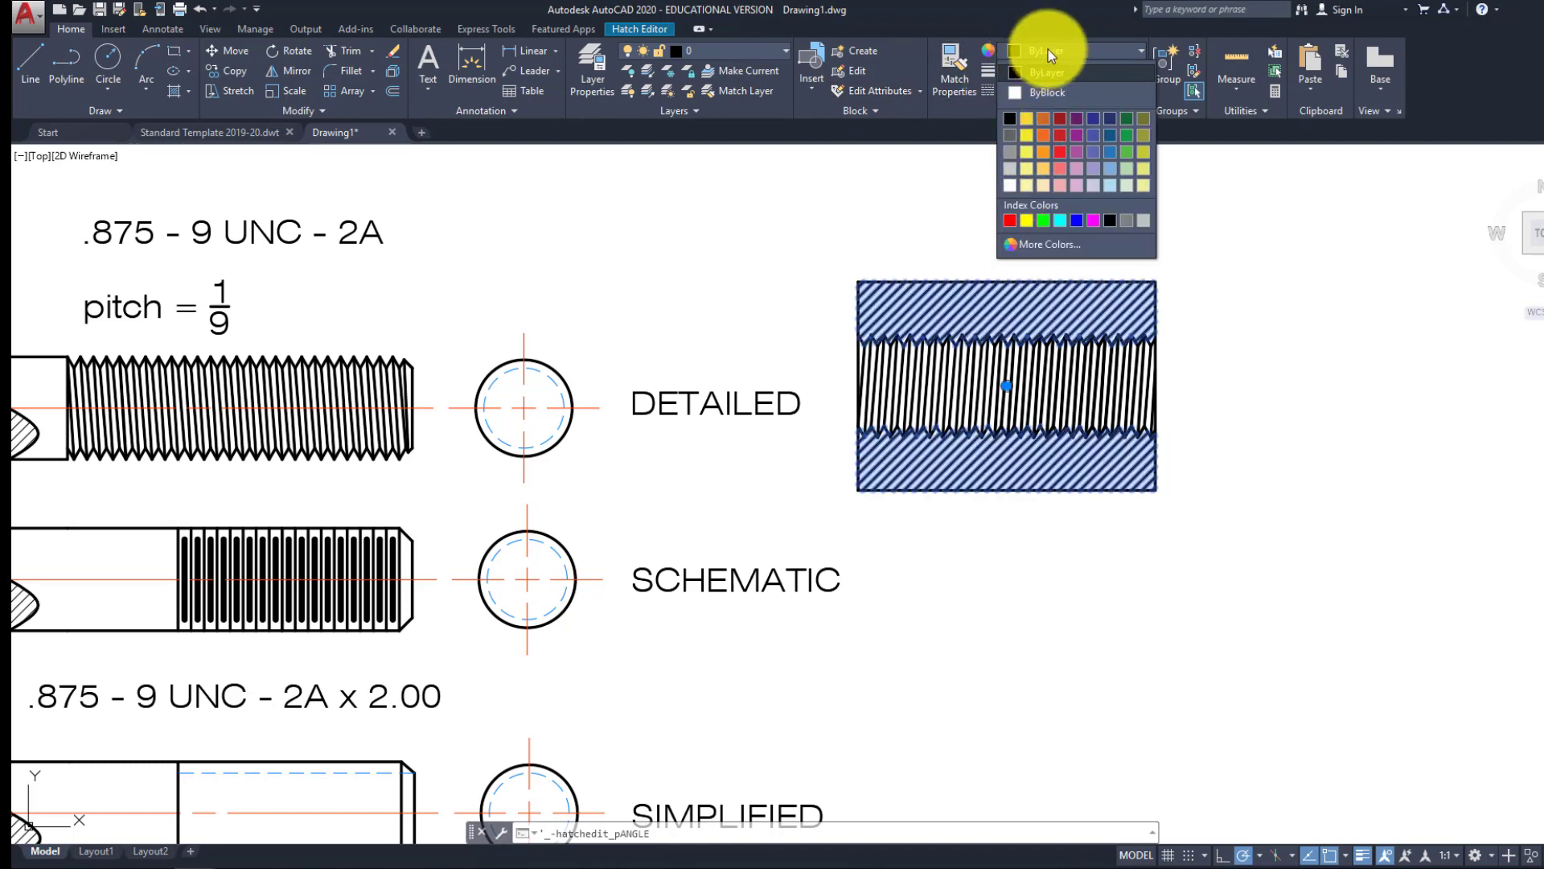
pyautogui.click(1049, 51)
pyautogui.click(1047, 71)
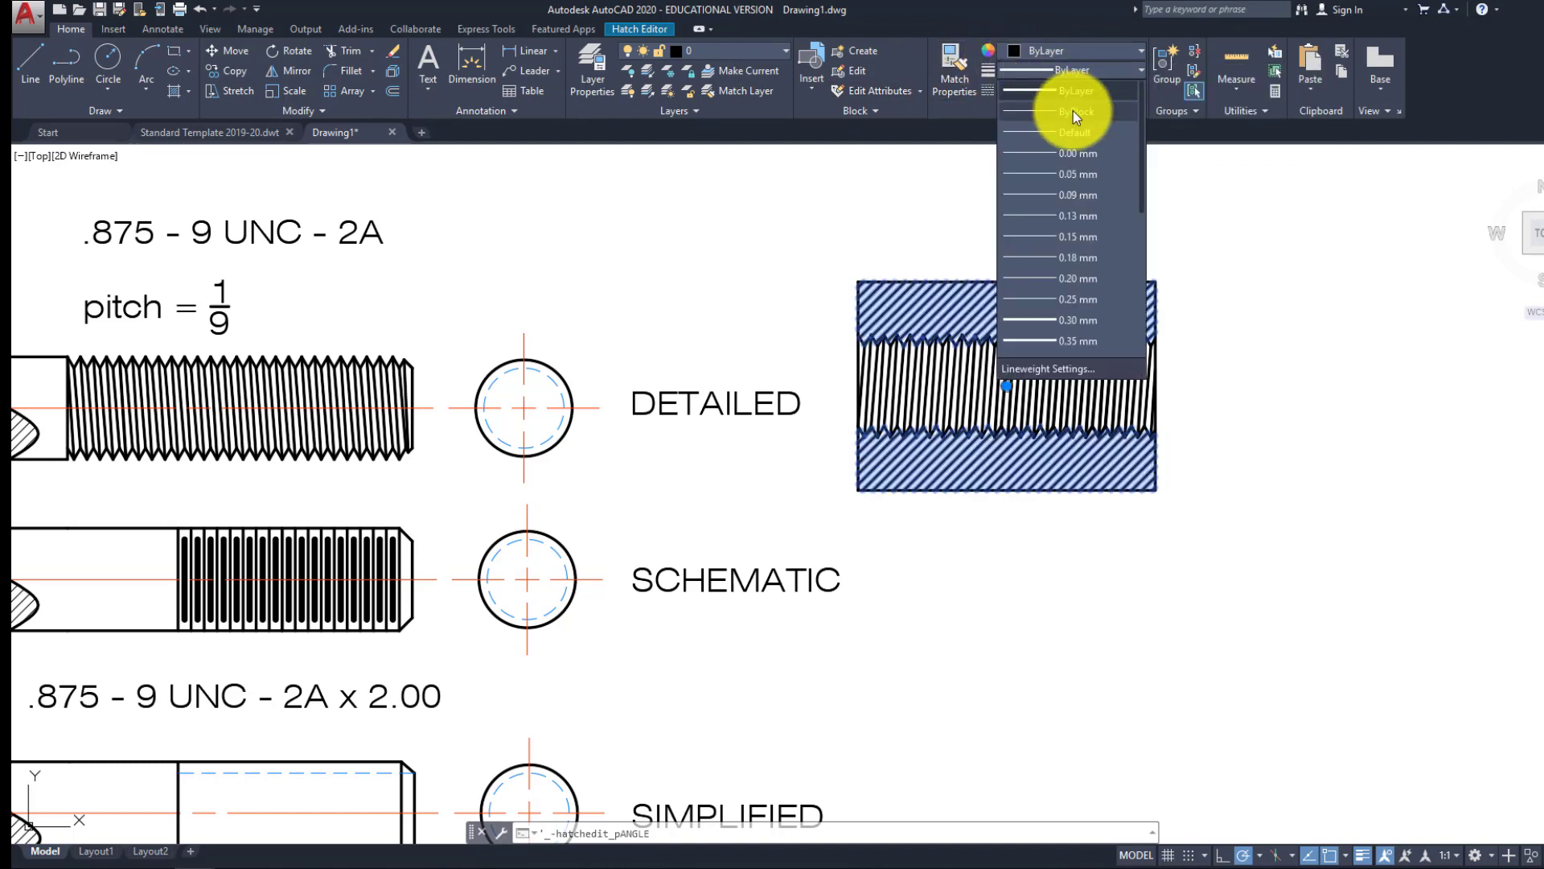
pyautogui.click(1075, 127)
pyautogui.press('Escape')
pyautogui.press('Escape')
pyautogui.press('Escape')
pyautogui.press('Escape')
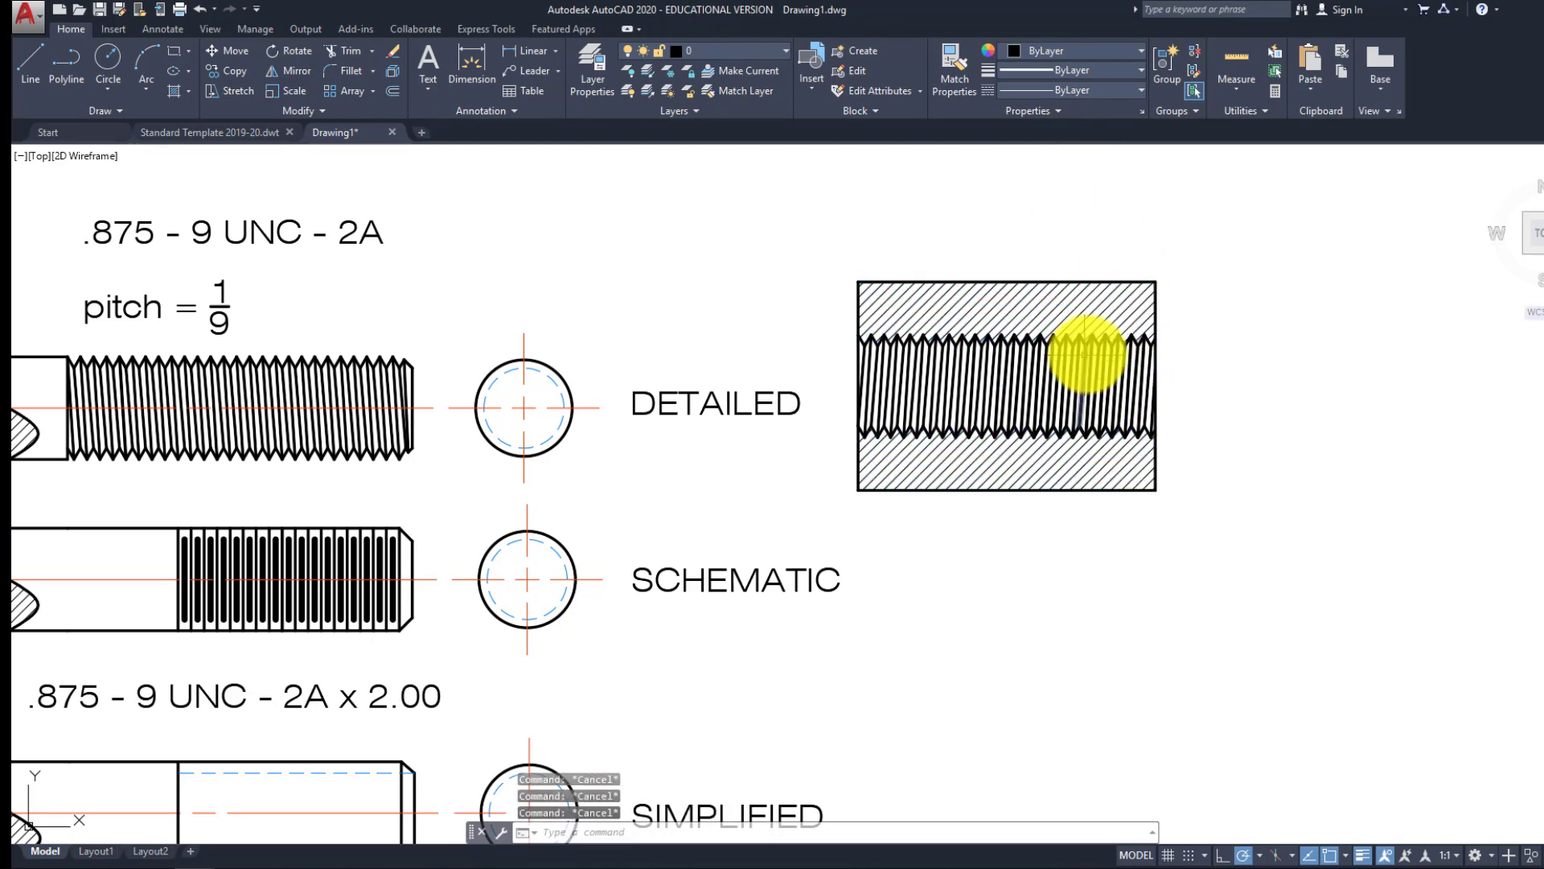
# Move the sectioned internal thread view vertically so the midpoint of its left edge aligns with the detailed external view's centerline
pyautogui.scroll(2, 924, 403)
pyautogui.scroll(-2, 927, 409)
pyautogui.moveTo(933, 408); pyautogui.dragTo(894, 393, button='middle')
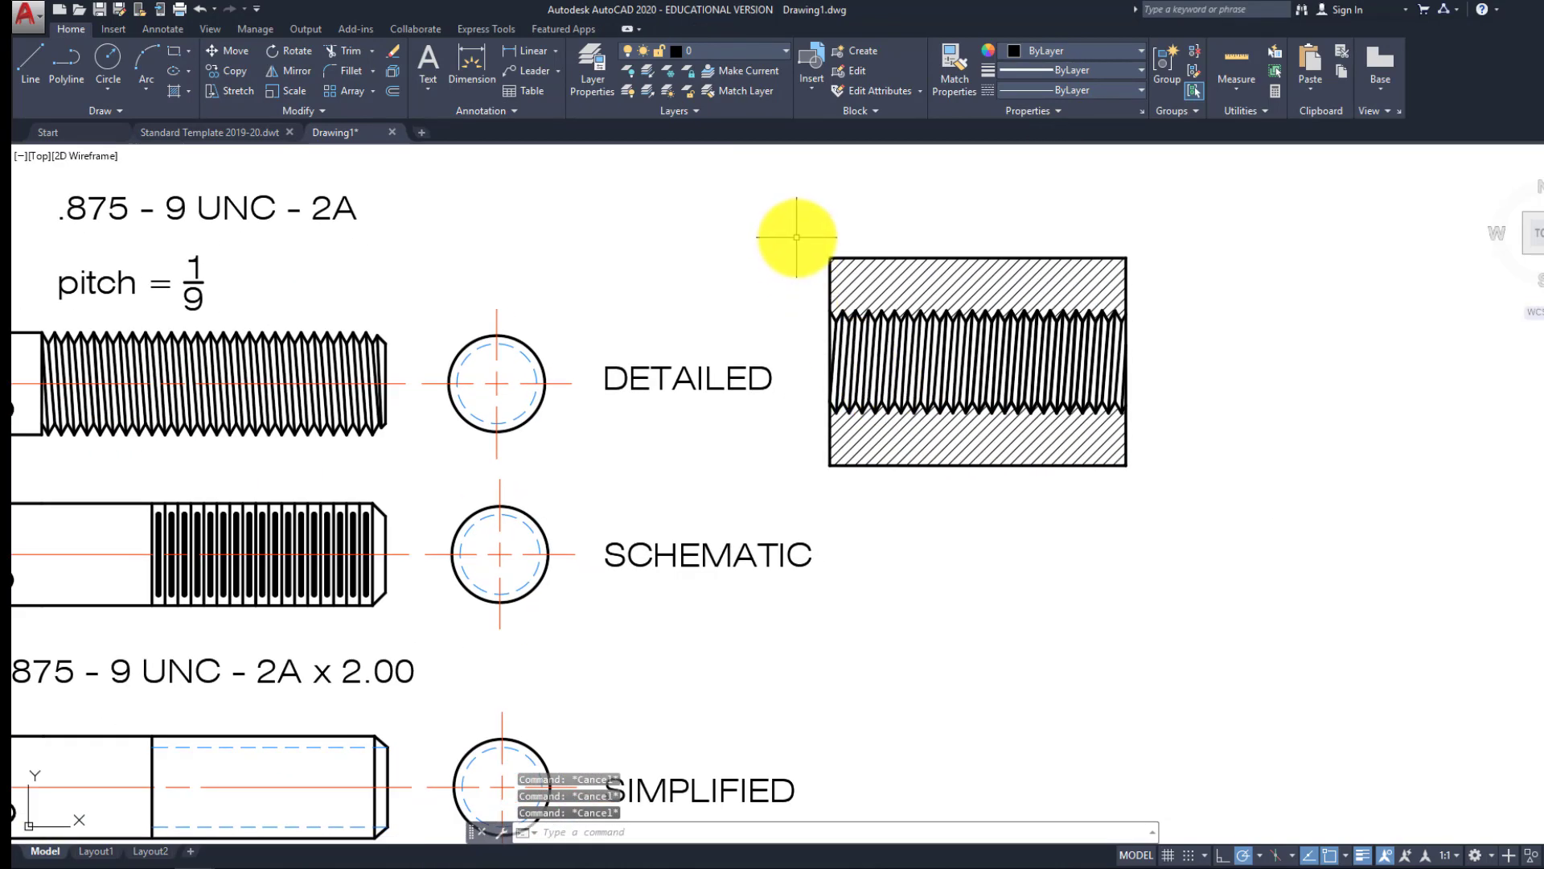
pyautogui.click(796, 234)
pyautogui.click(1156, 496)
pyautogui.press('Return')
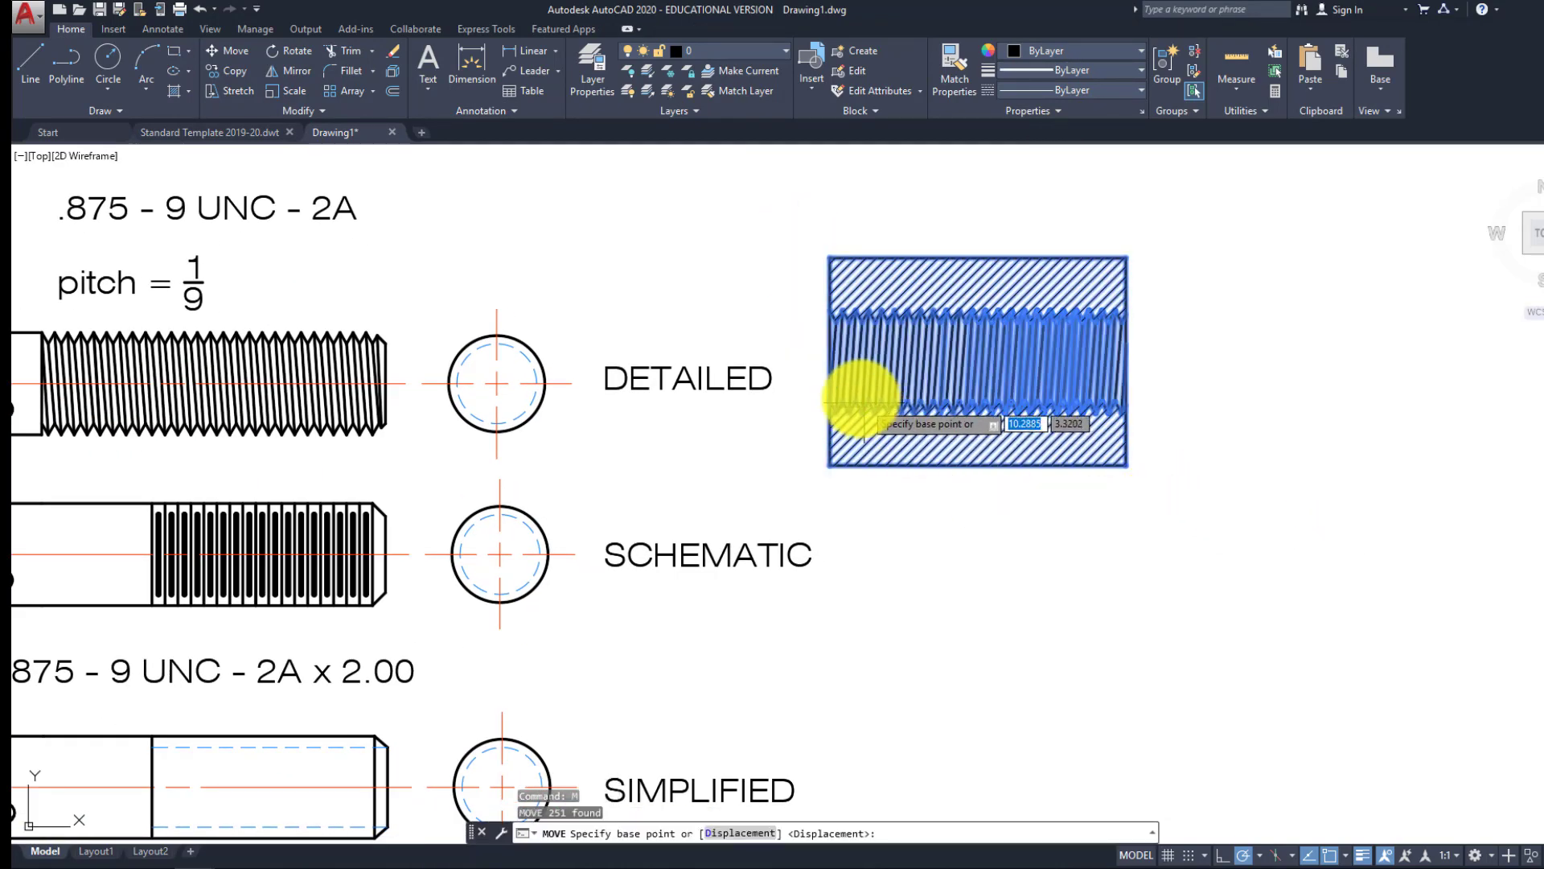
pyautogui.click(828, 358)
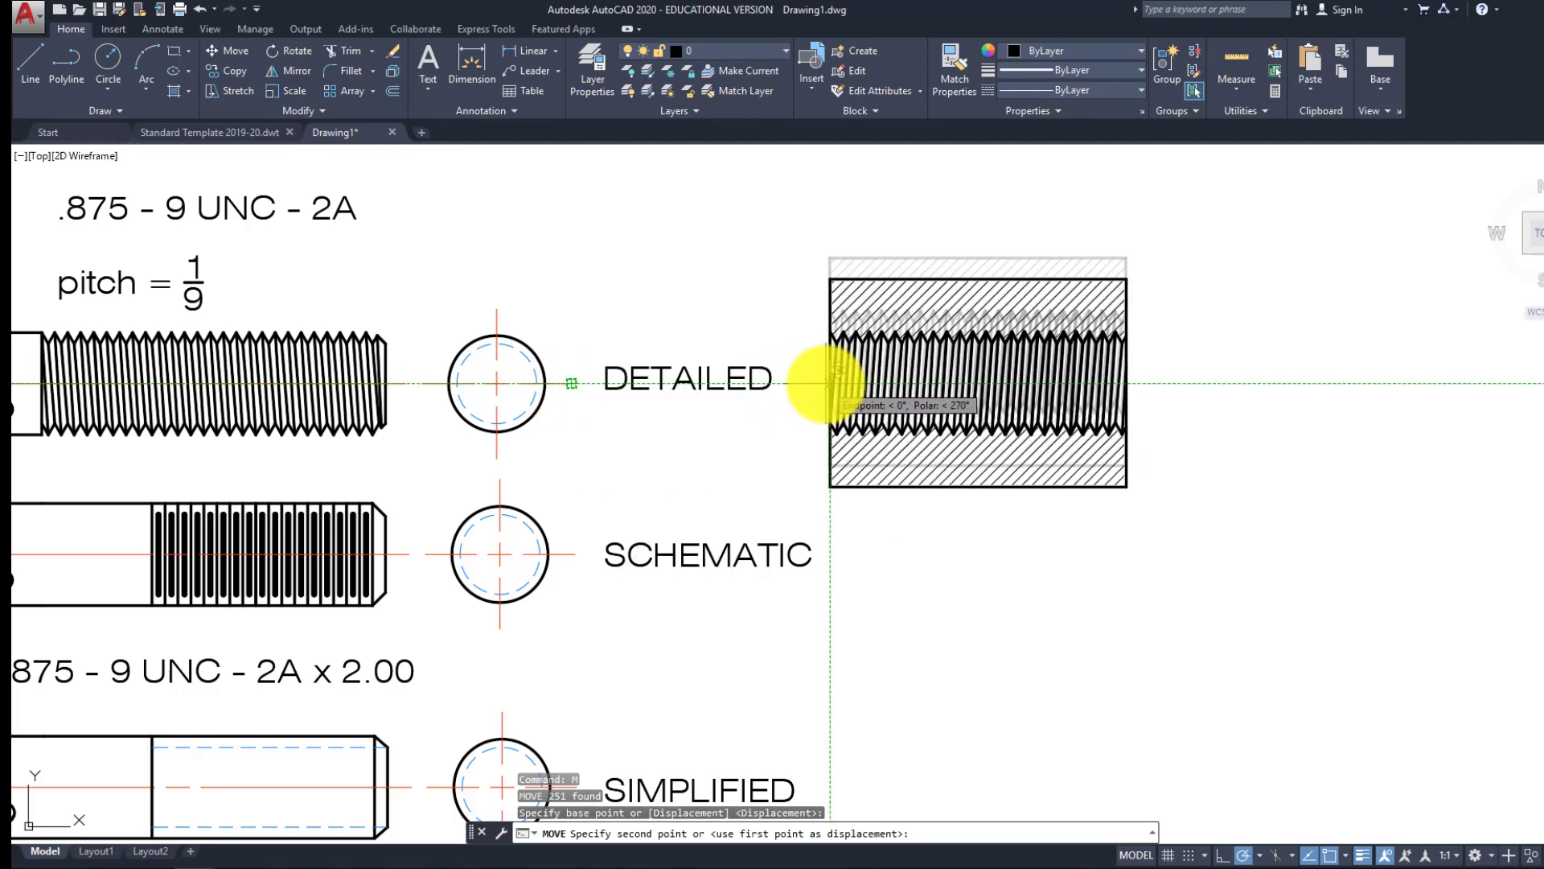
pyautogui.click(828, 379)
pyautogui.press('Escape')
pyautogui.press('Escape')
# Copy the detailed external thread's centerline horizontally across the middle of the sectioned internal thread view
pyautogui.moveTo(427, 391); pyautogui.dragTo(557, 390, button='middle')
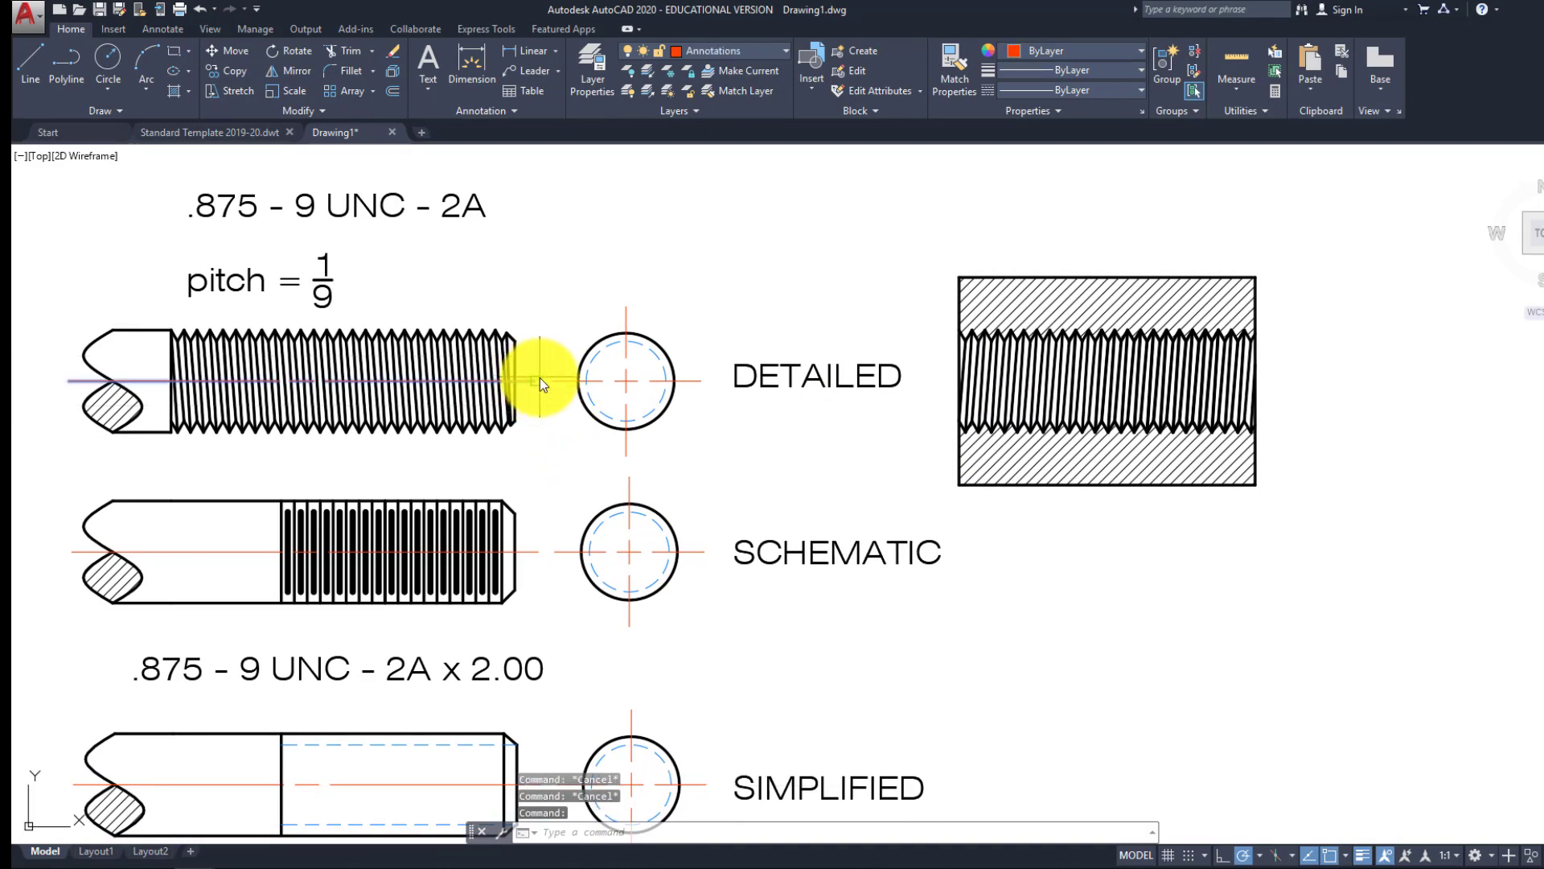
pyautogui.write('co')
pyautogui.press('Return')
pyautogui.click(304, 385)
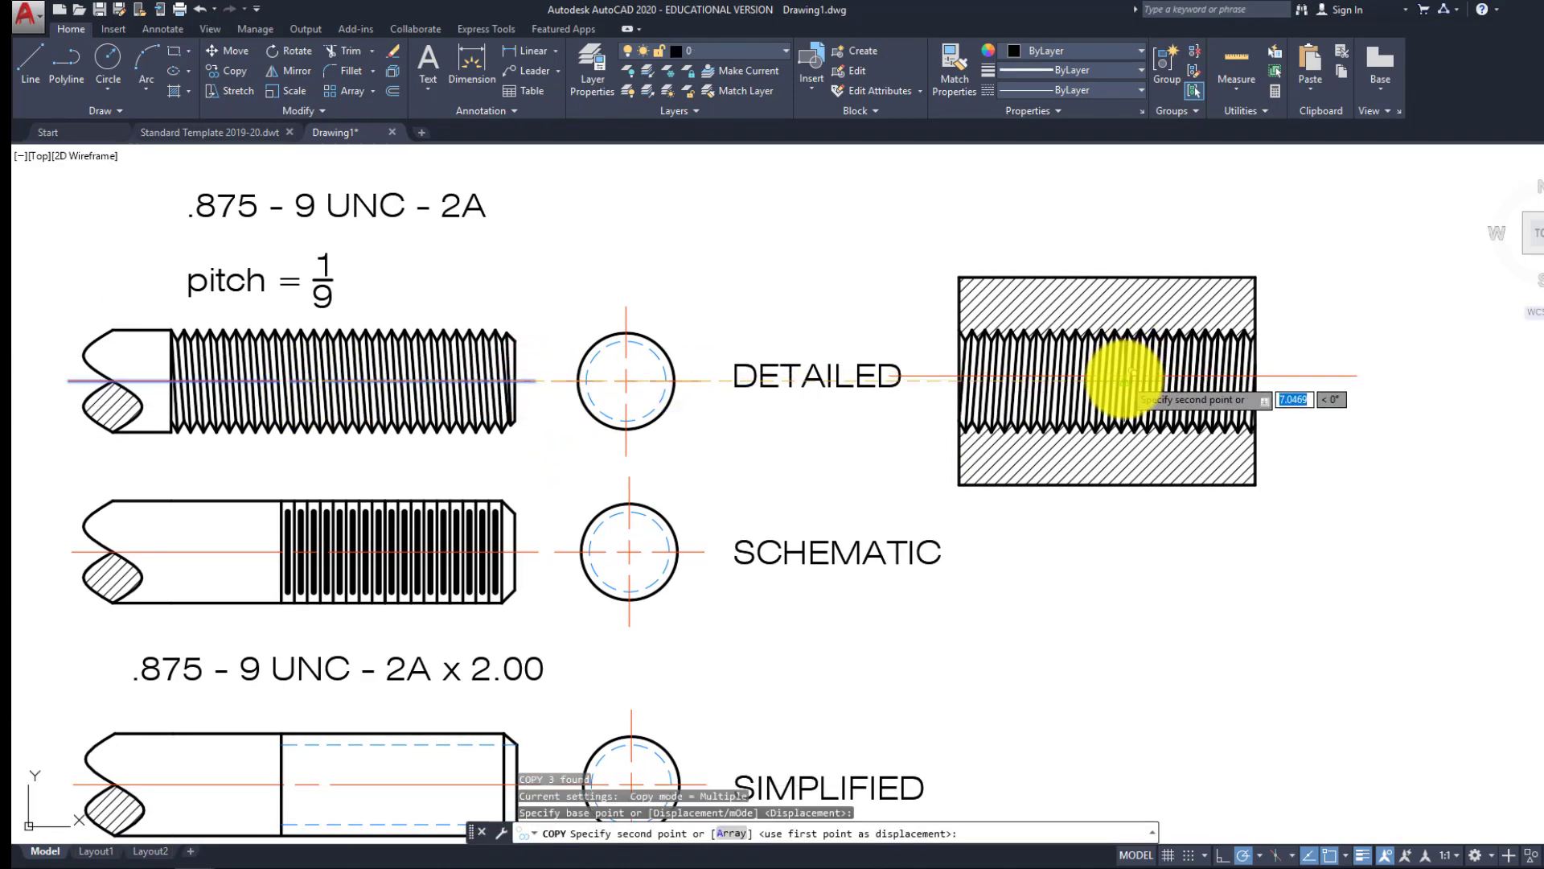
pyautogui.click(1125, 378)
pyautogui.press('Return')
# Move the sectioned internal thread view together with its centerline horizontally to the right, clear of the DETAILED label
pyautogui.click(1311, 514)
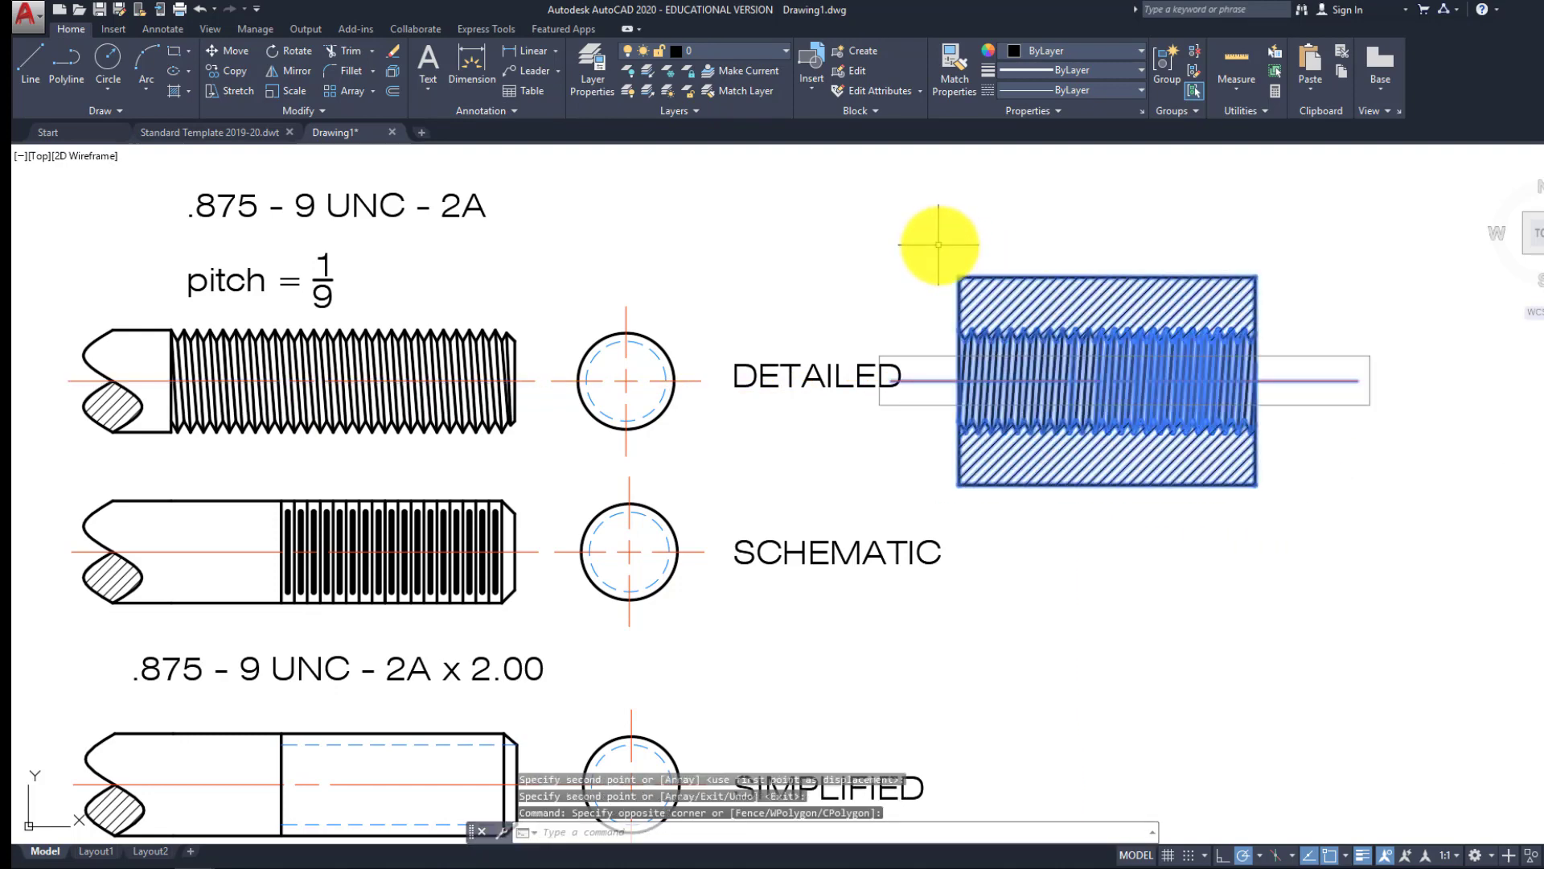
pyautogui.write('m')
pyautogui.press('Return')
pyautogui.click(1021, 241)
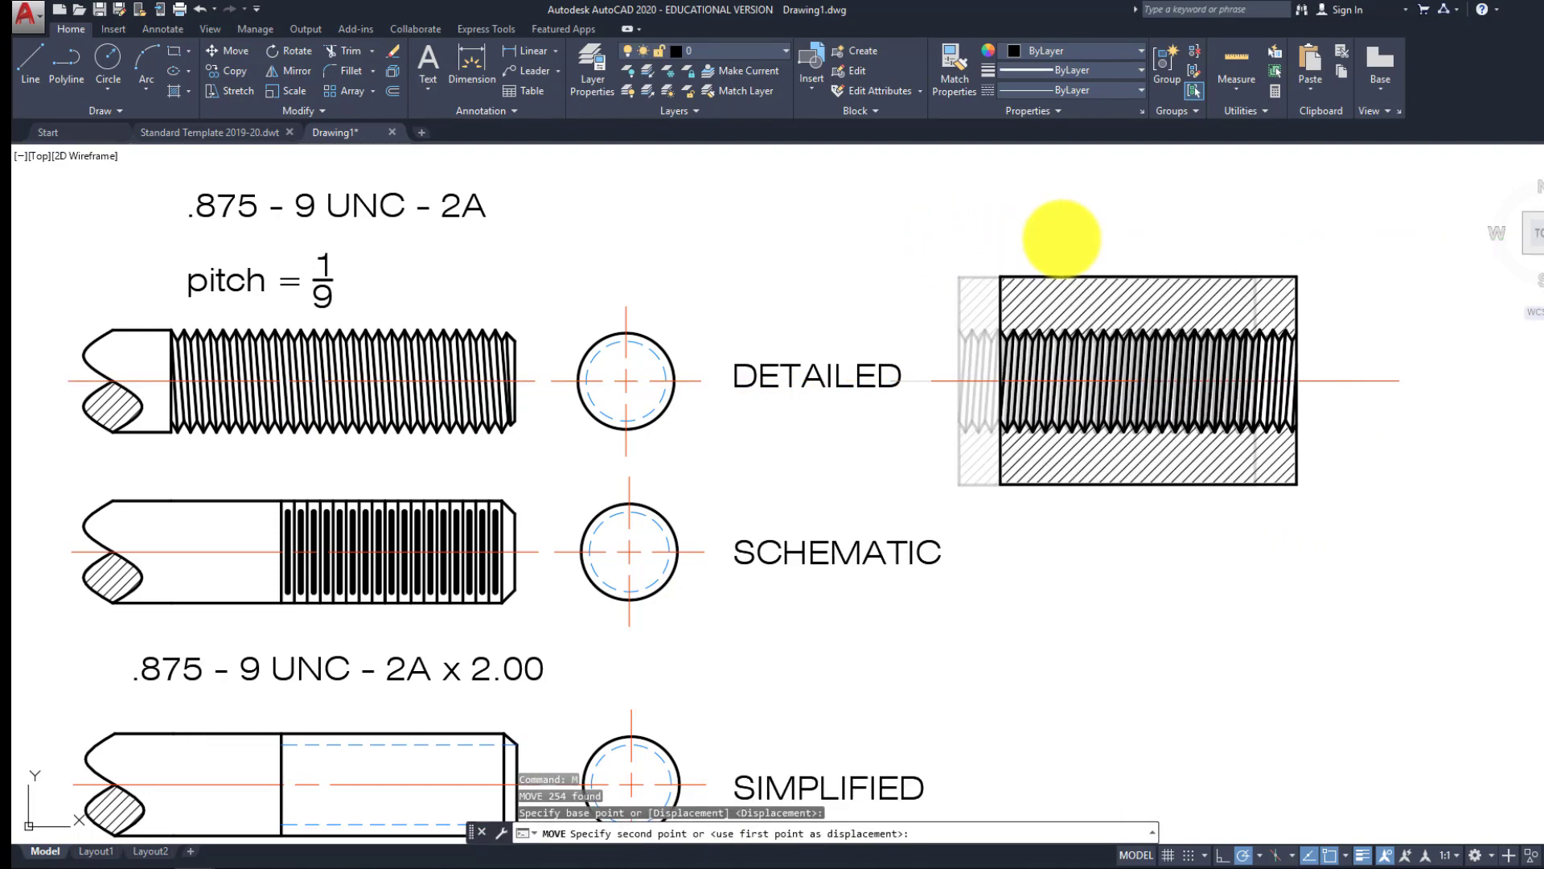
pyautogui.click(1061, 241)
pyautogui.moveTo(1025, 328); pyautogui.dragTo(811, 270, button='middle')
pyautogui.press('Escape')
pyautogui.press('Escape')
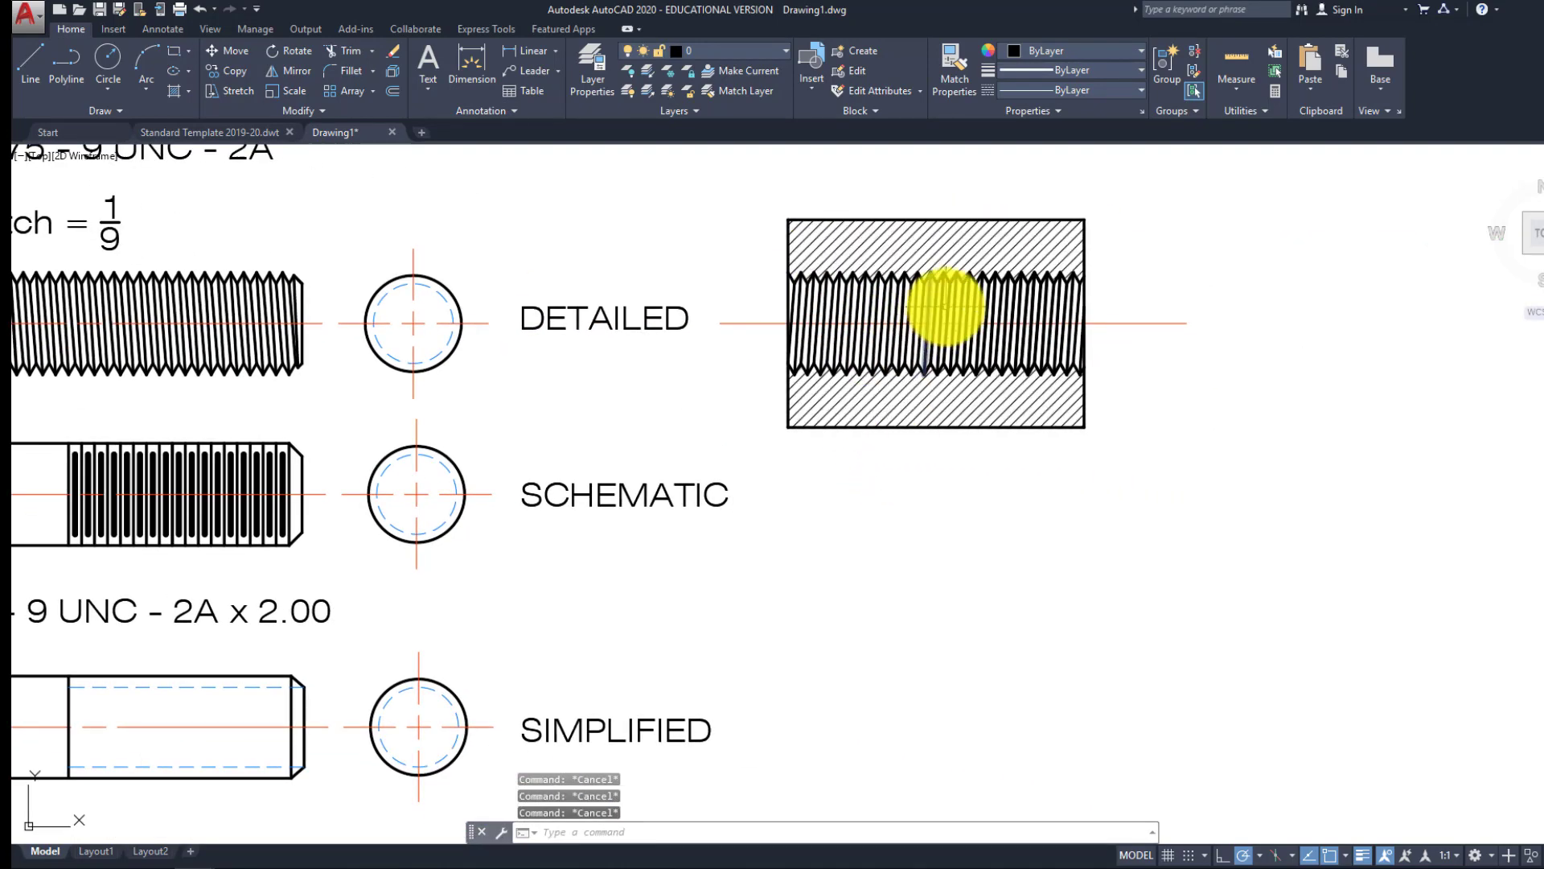
pyautogui.scroll(4, 945, 306)
pyautogui.scroll(-4, 975, 378)
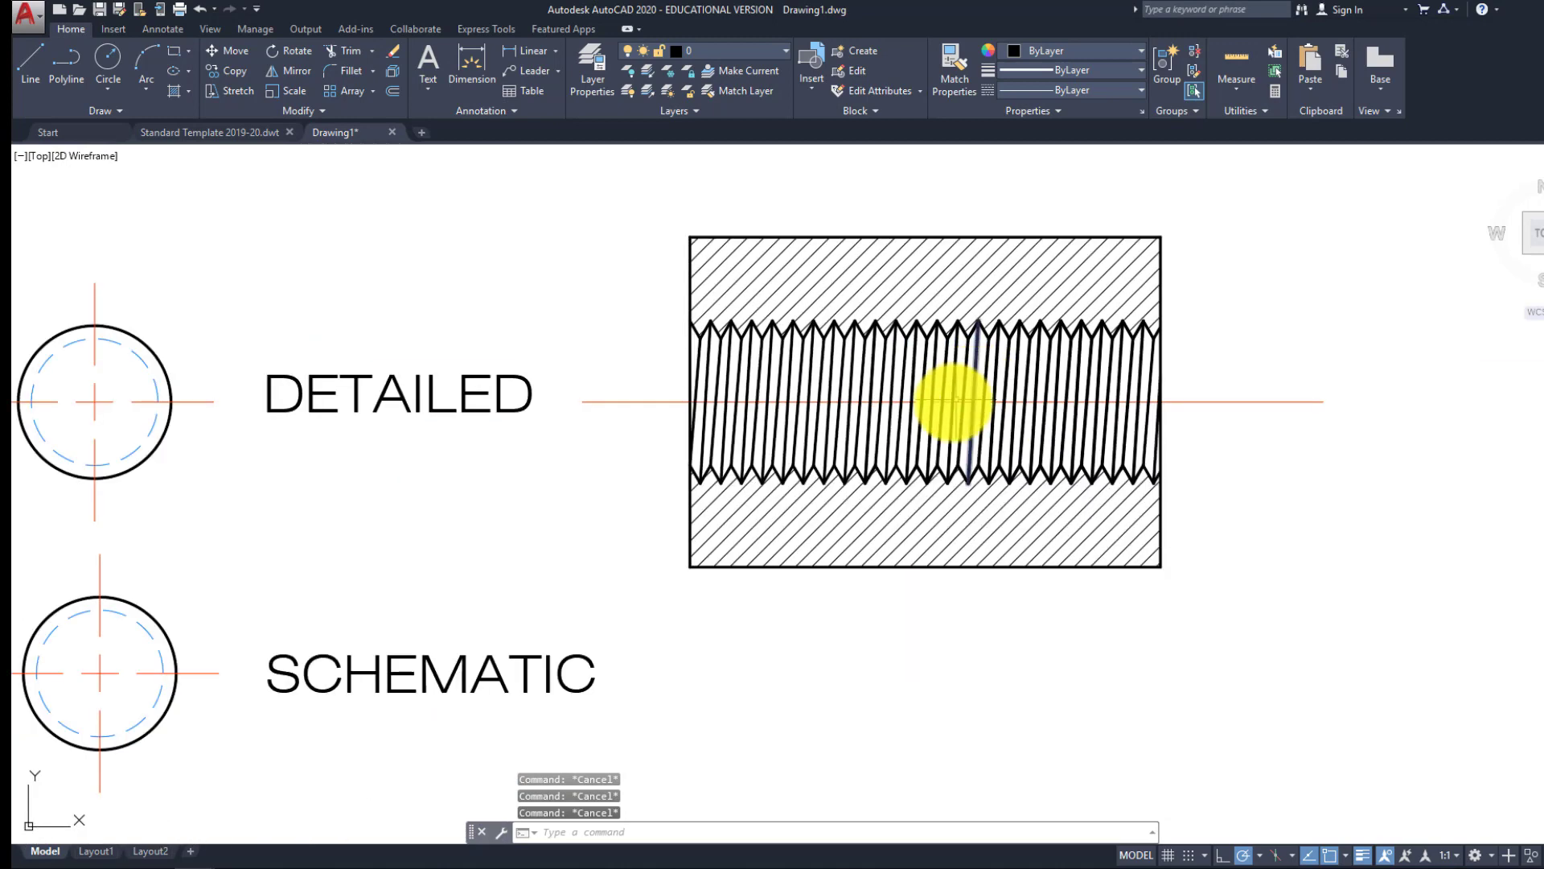
pyautogui.moveTo(989, 348); pyautogui.dragTo(1023, 300, button='middle')
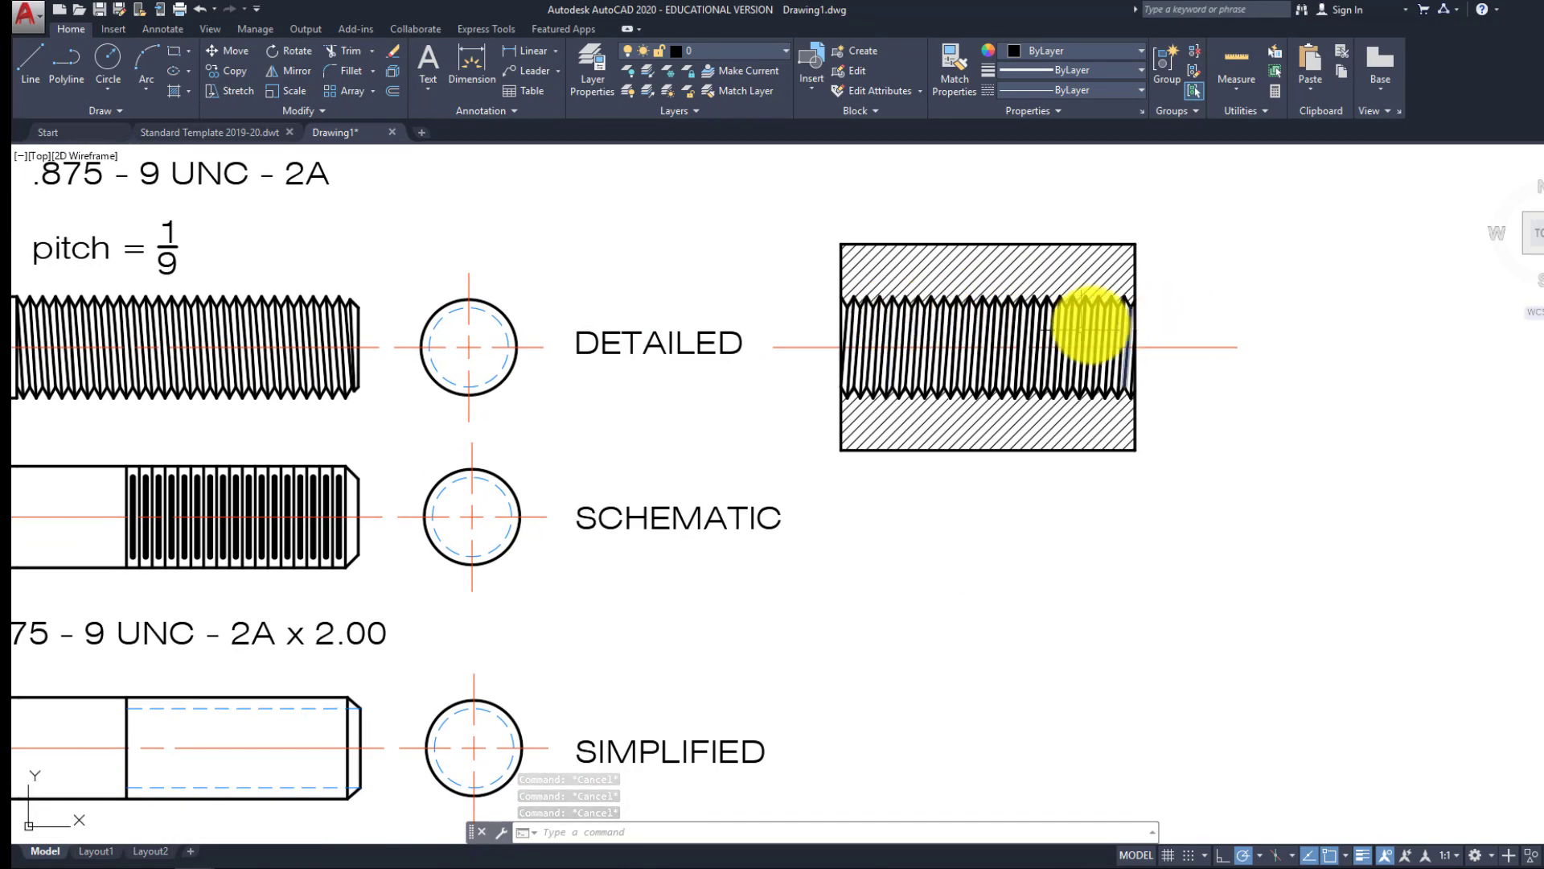
pyautogui.moveTo(1092, 350); pyautogui.dragTo(1147, 296, button='middle')
pyautogui.moveTo(945, 408); pyautogui.dragTo(912, 416, button='middle')
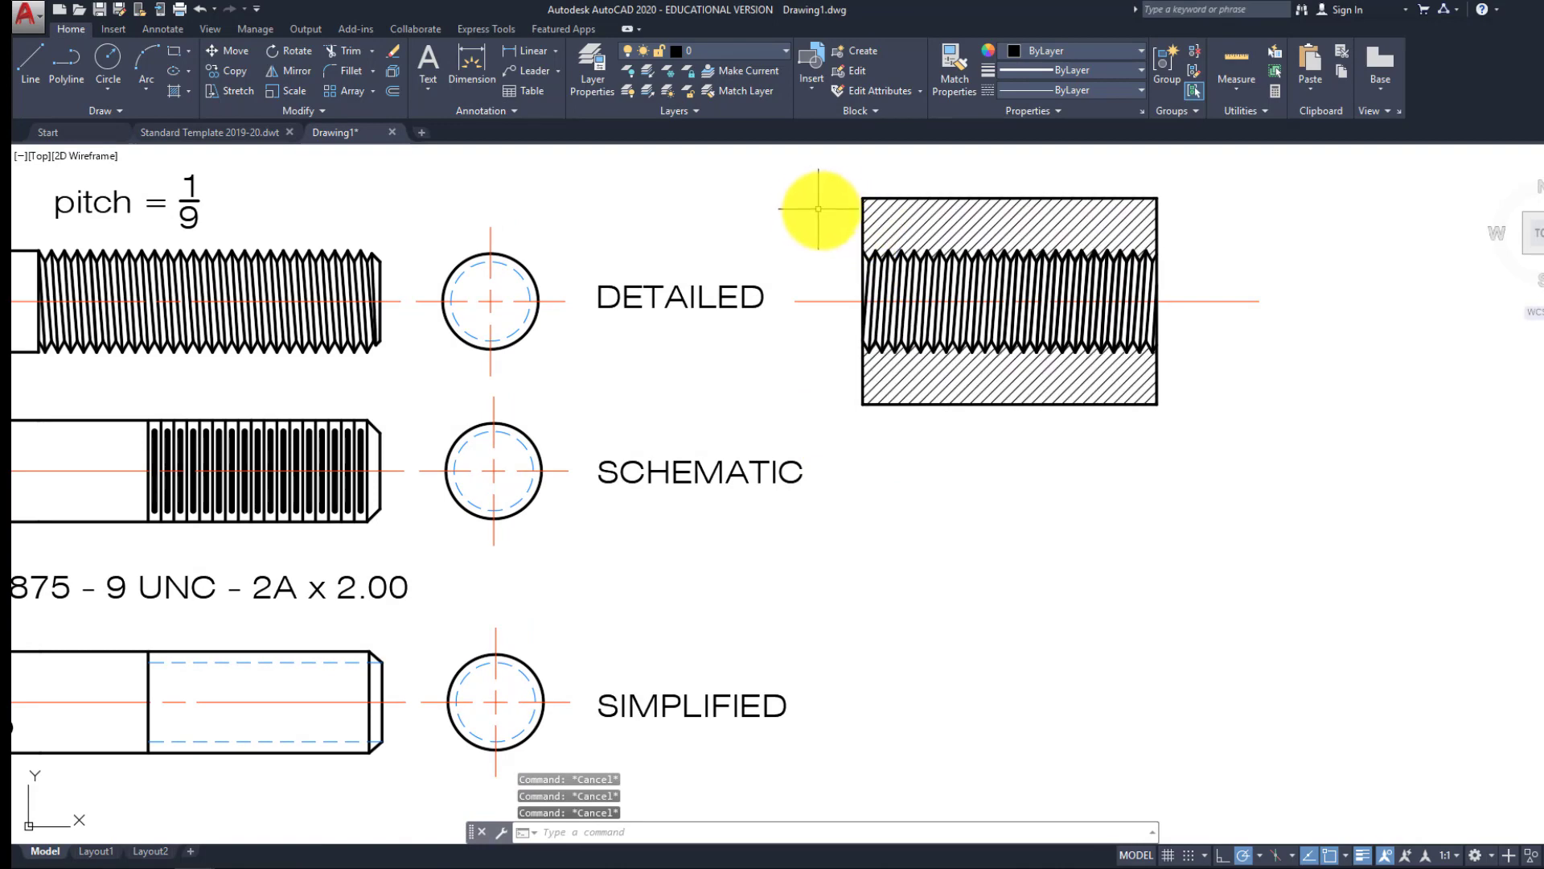
# Move the schematic and simplified external thread views with their end views and labels straight down, widening the gap below the detailed view
pyautogui.scroll(-4, 871, 325)
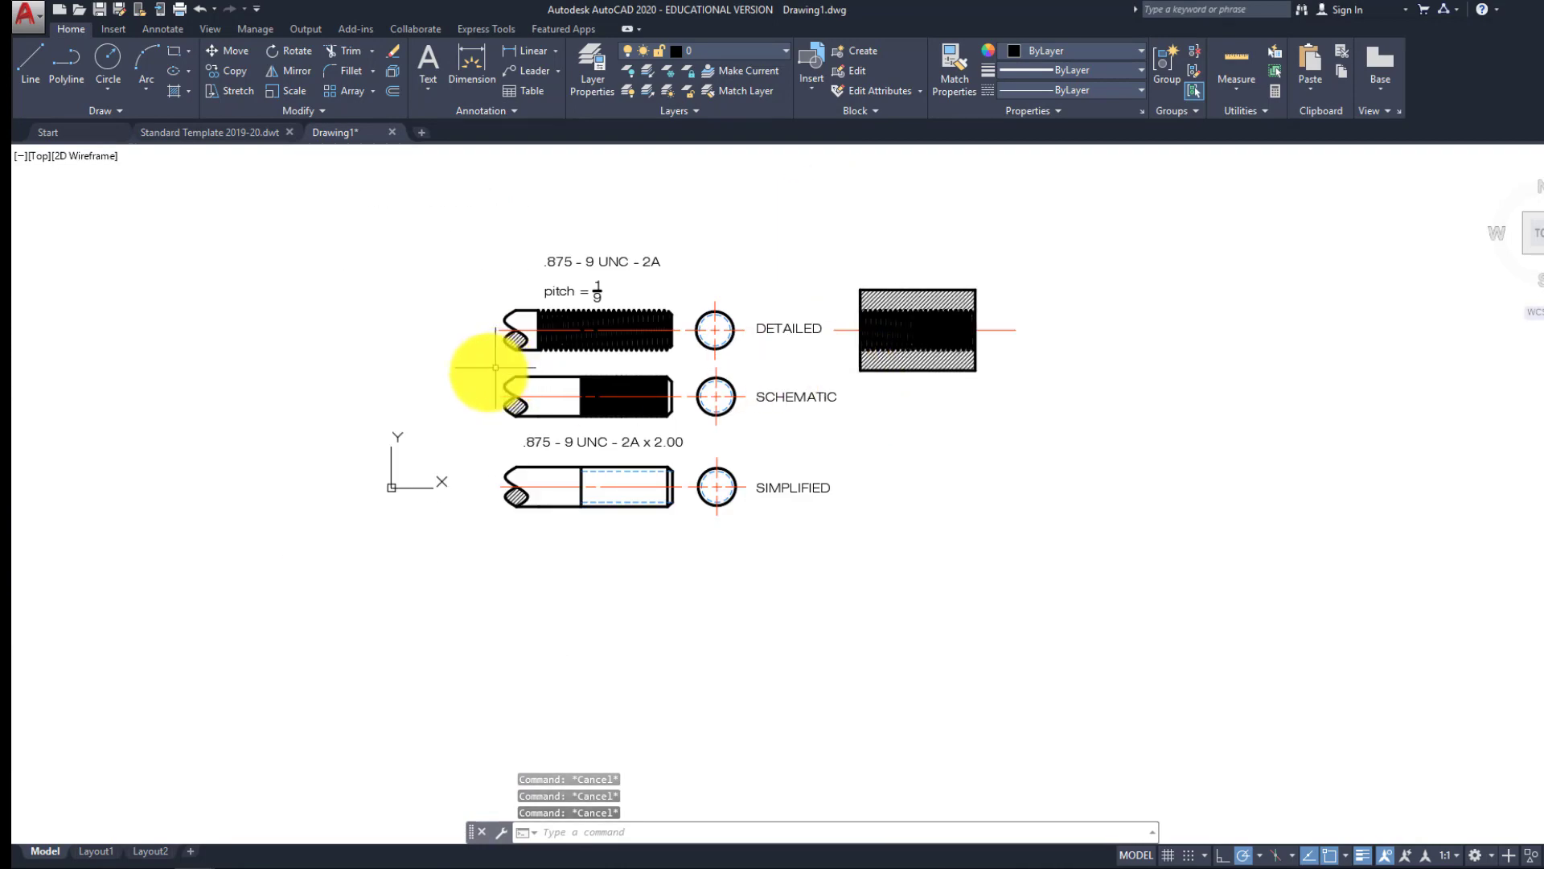
pyautogui.click(476, 376)
pyautogui.click(848, 548)
pyautogui.click(855, 551)
pyautogui.click(469, 369)
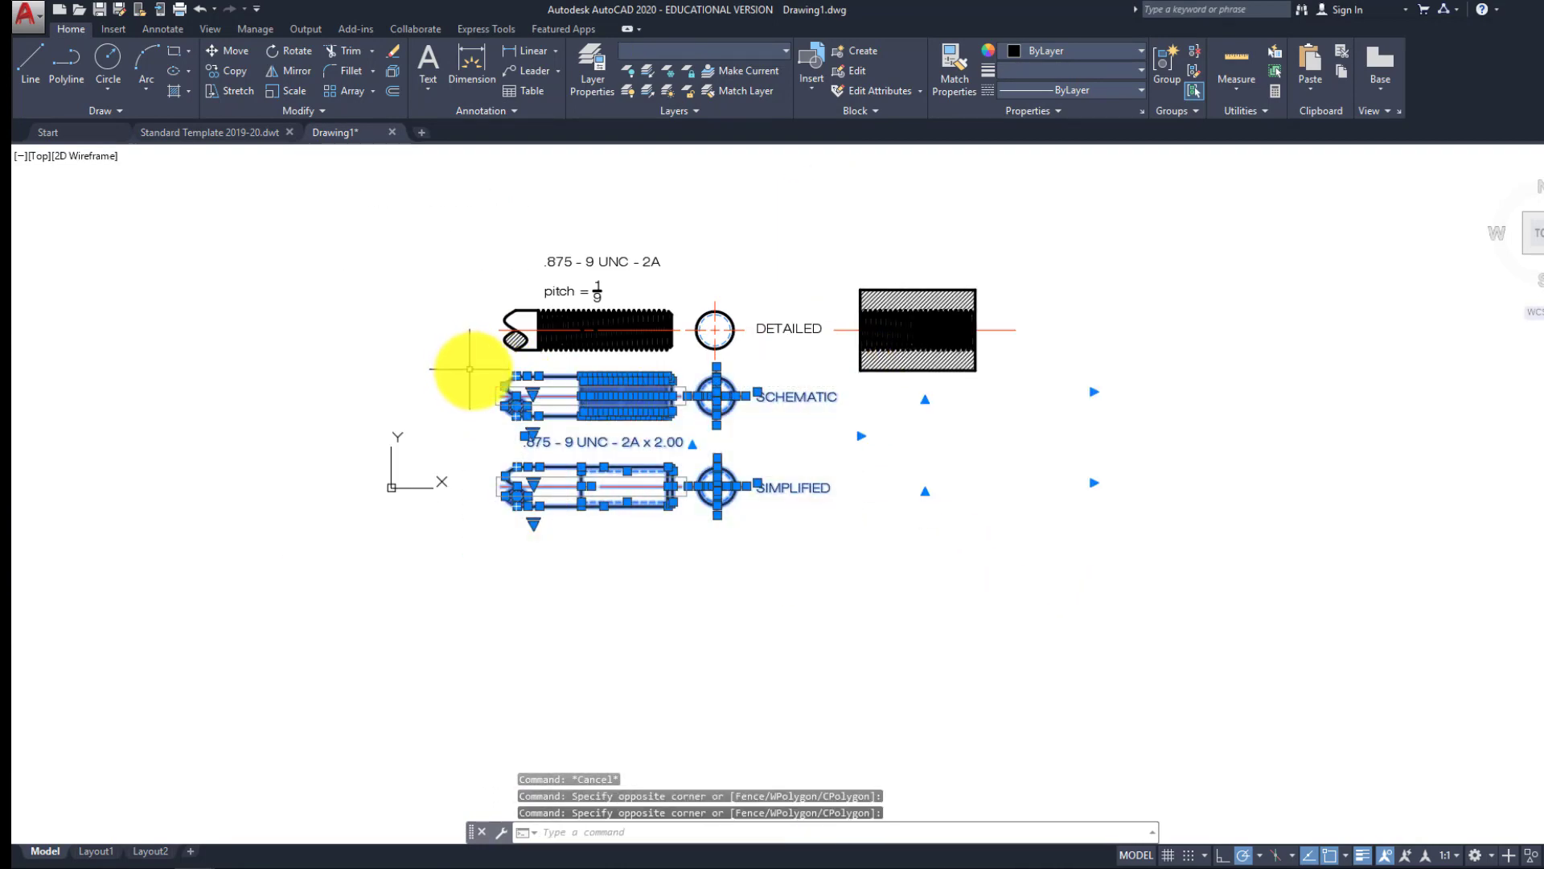
pyautogui.click(521, 379)
pyautogui.scroll(2, 790, 375)
pyautogui.write('m')
pyautogui.press('Return')
pyautogui.click(814, 362)
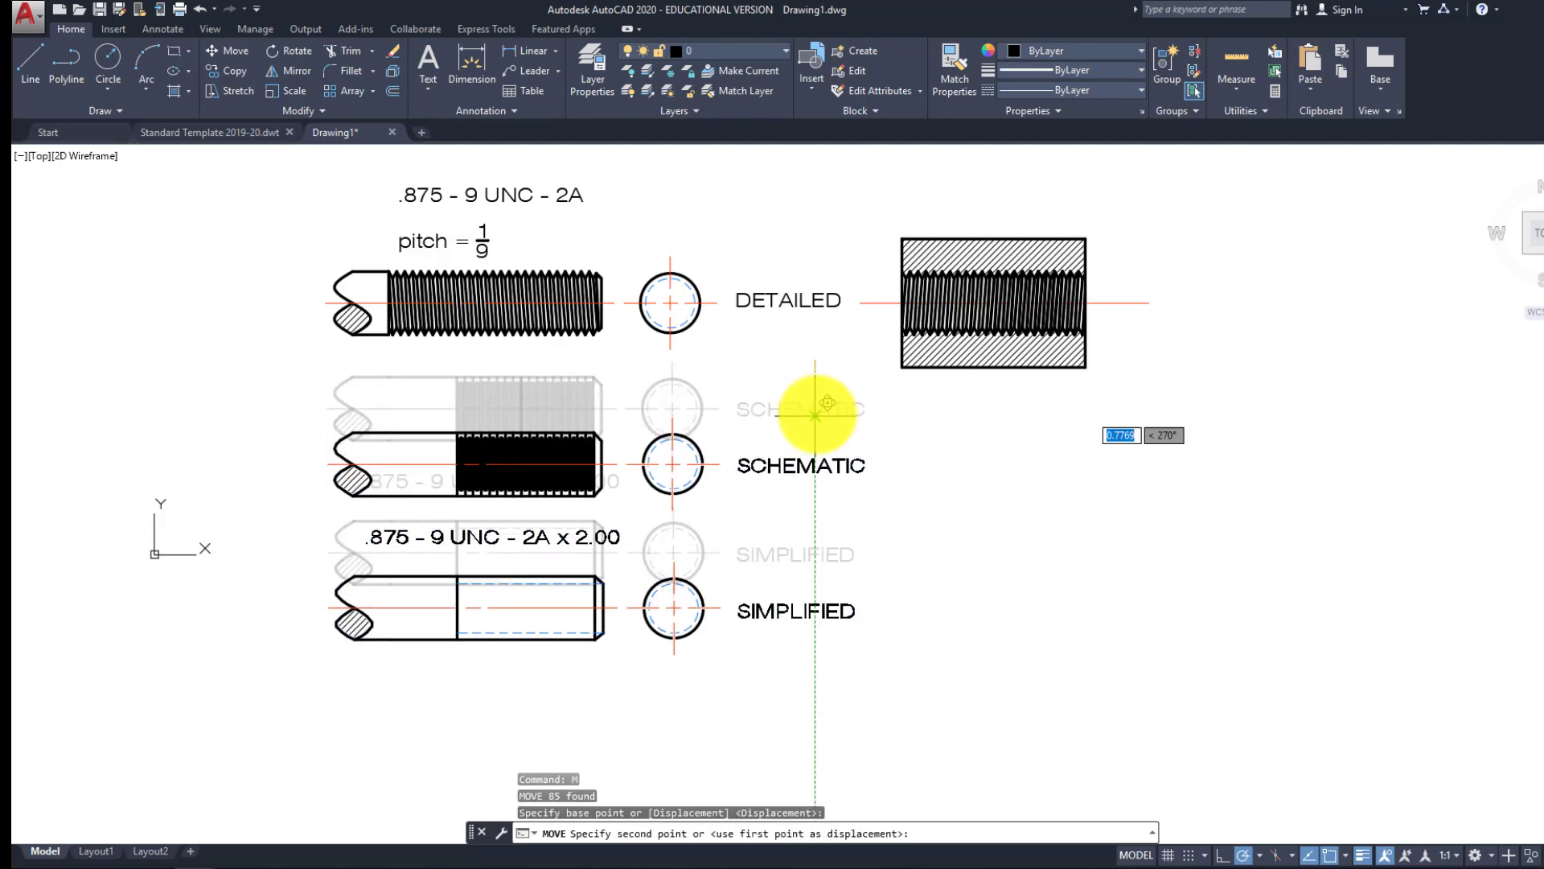
pyautogui.moveTo(758, 390); pyautogui.dragTo(743, 385, button='middle')
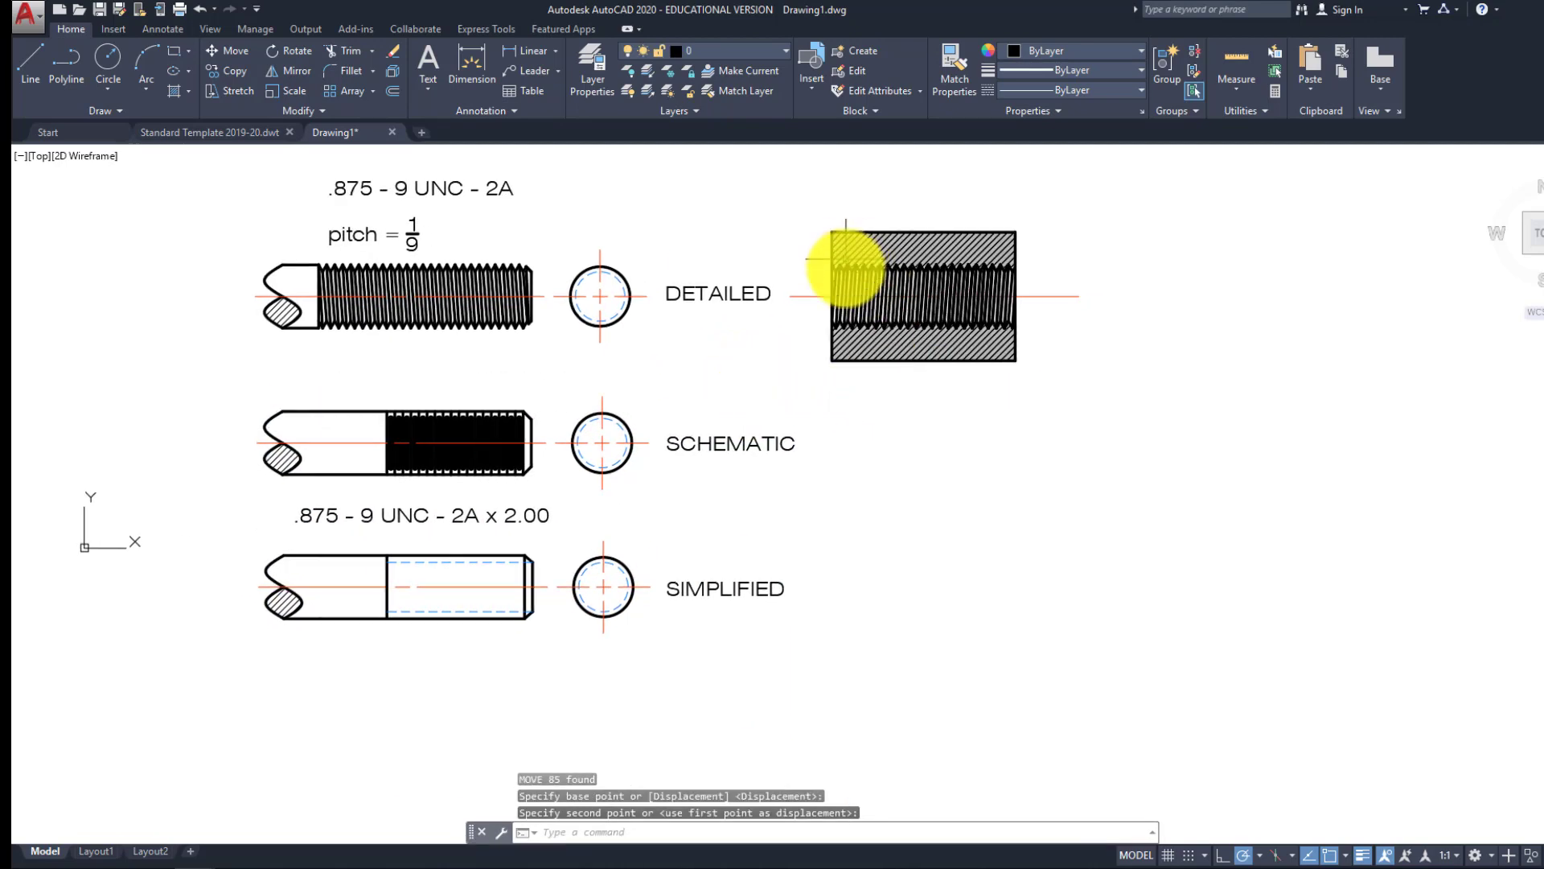
# Draw a rectangle beneath the sectioned internal thread view, matching its width, in the schematic row
pyautogui.write('c')
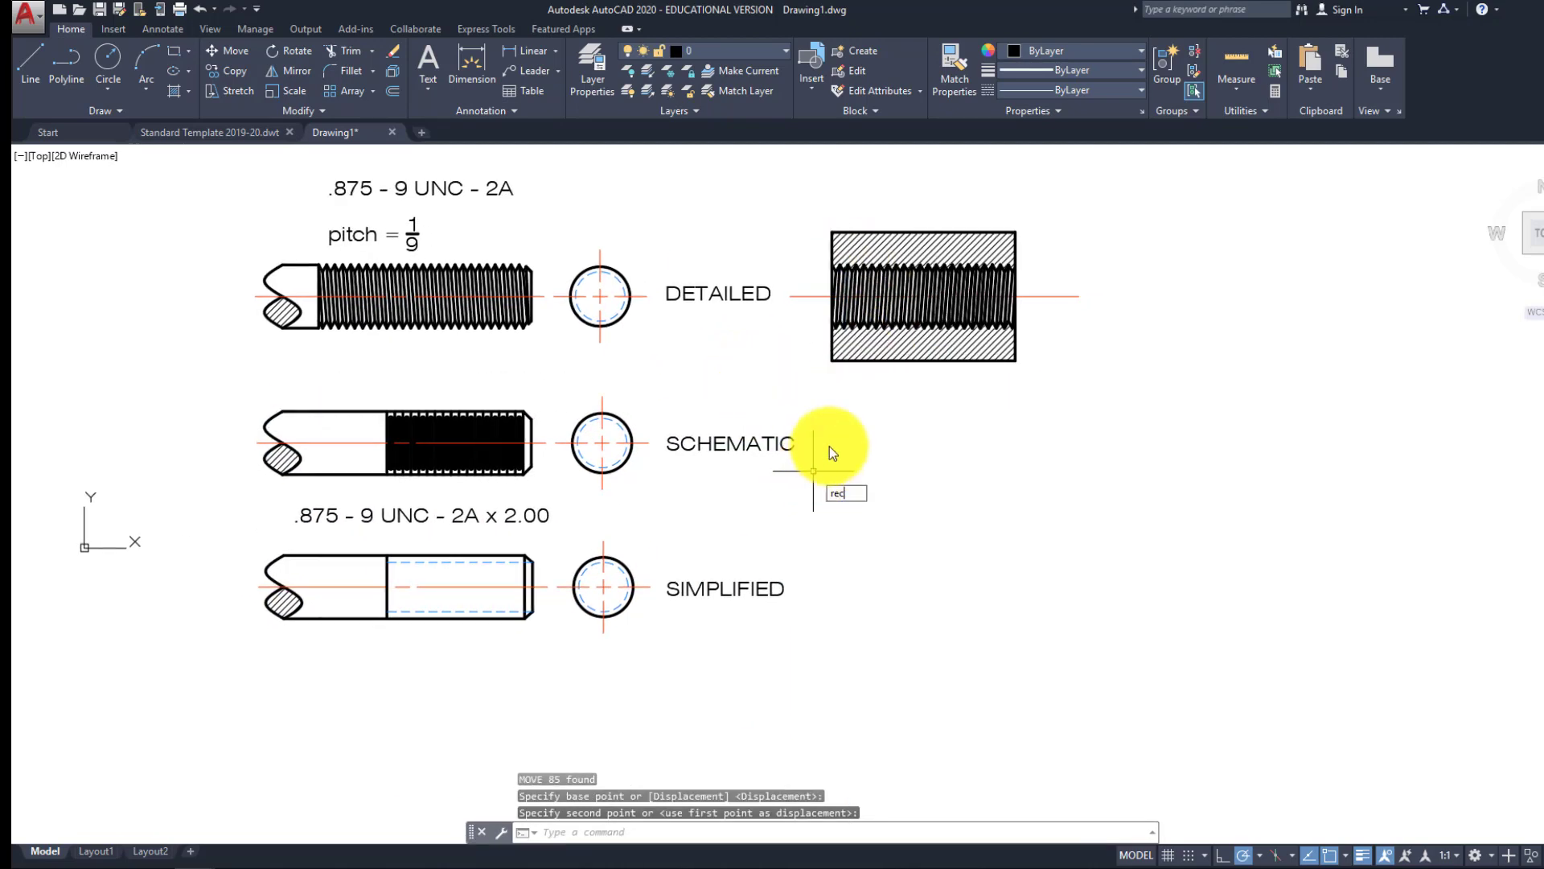
pyautogui.press('Return')
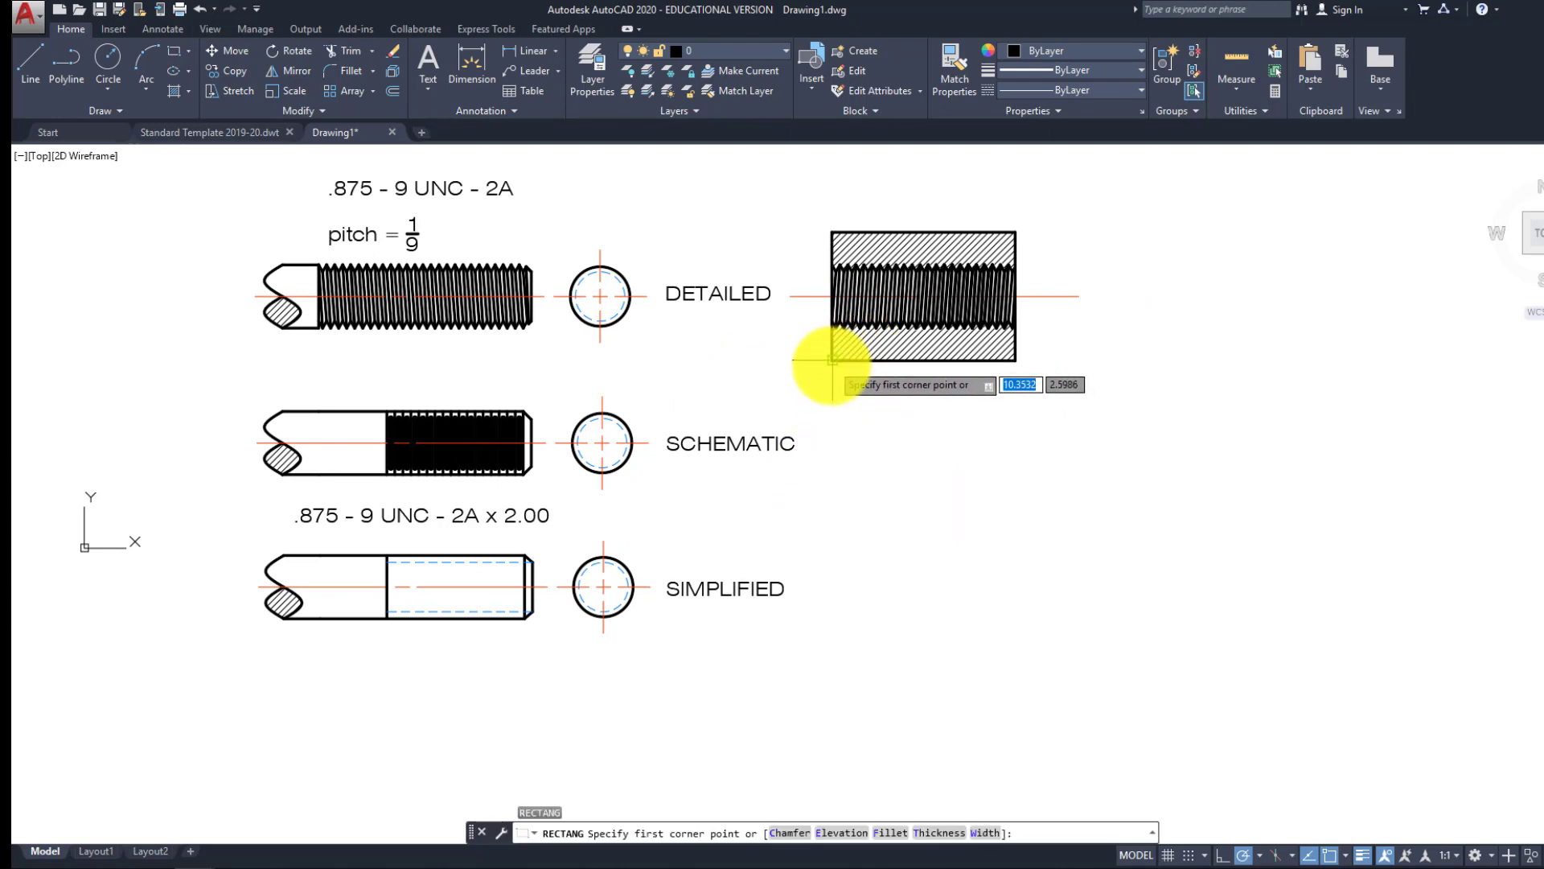
pyautogui.click(832, 390)
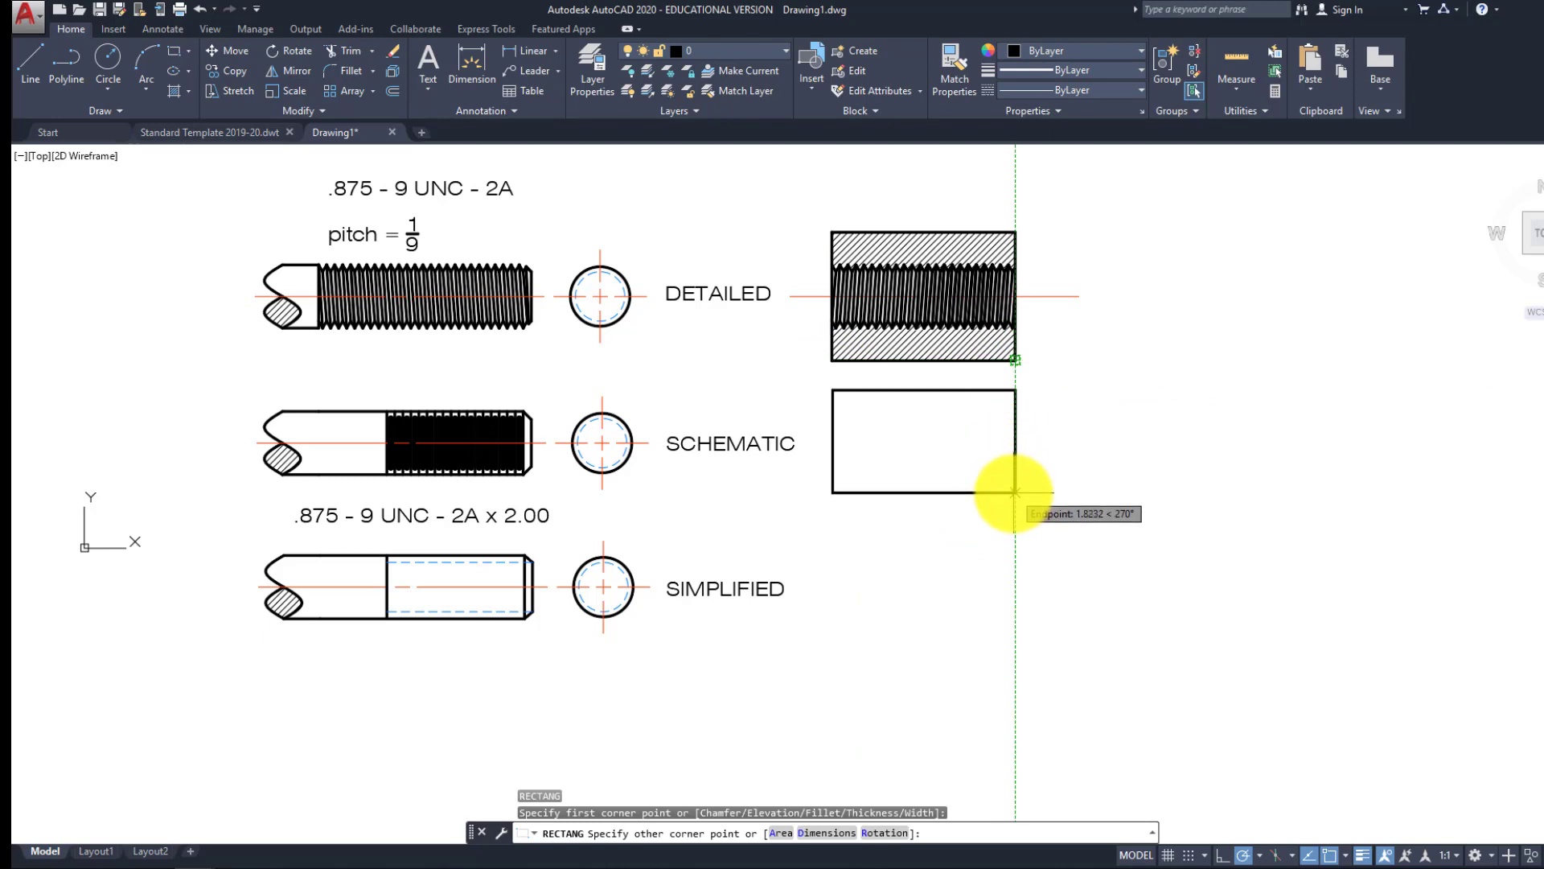
pyautogui.click(1015, 504)
pyautogui.press('Escape')
pyautogui.press('Escape')
pyautogui.press('Escape')
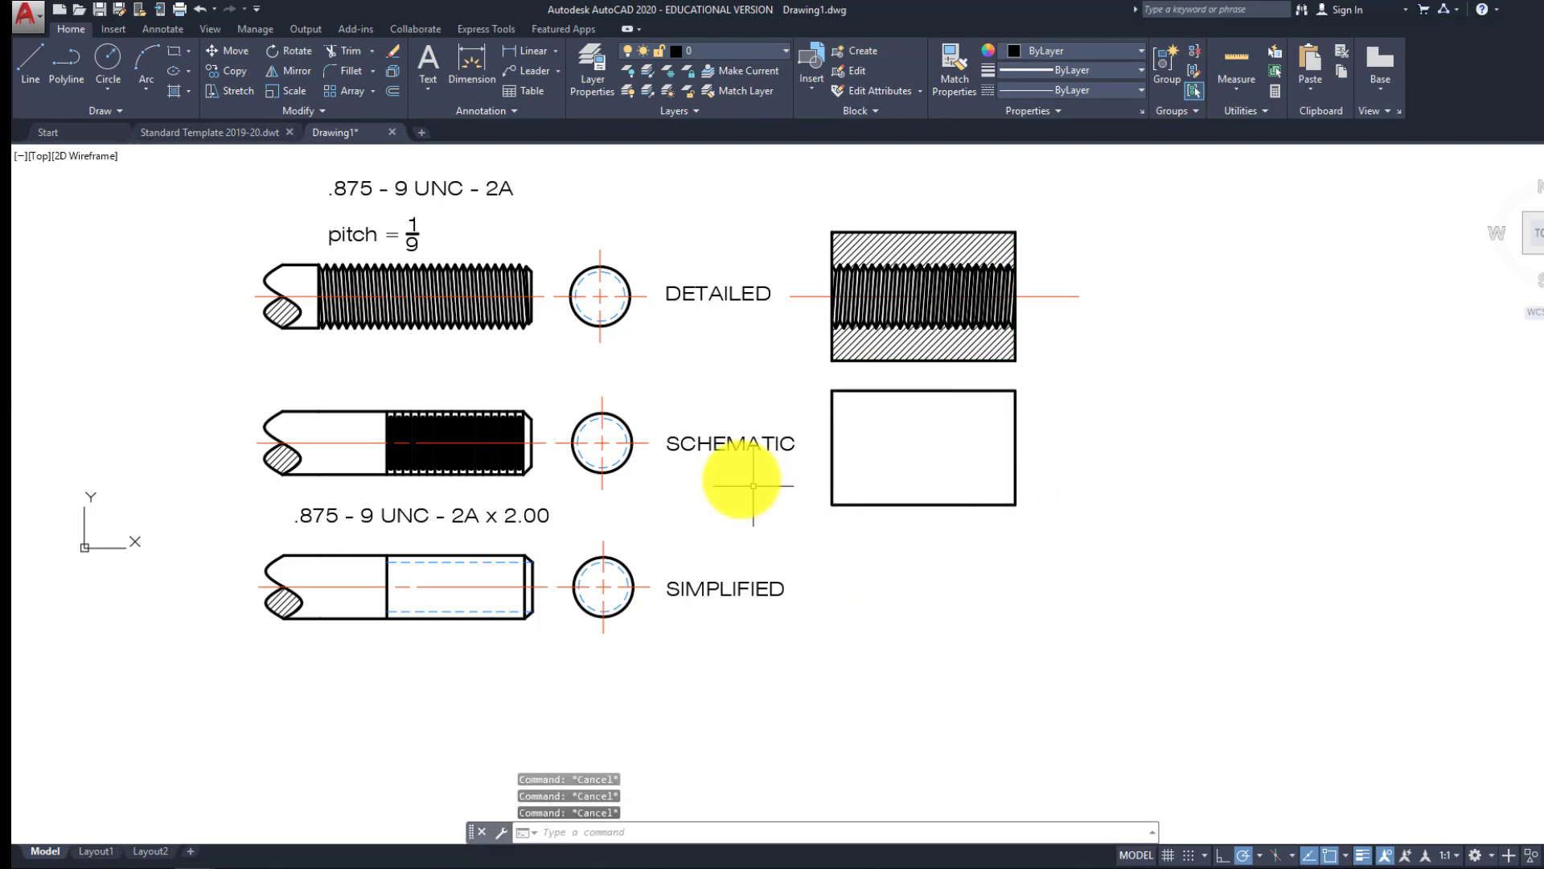
# Copy the schematic view's thread lines and centerline into the new rectangle, placing the last long line on its right edge
pyautogui.scroll(4, 467, 439)
pyautogui.click(232, 342)
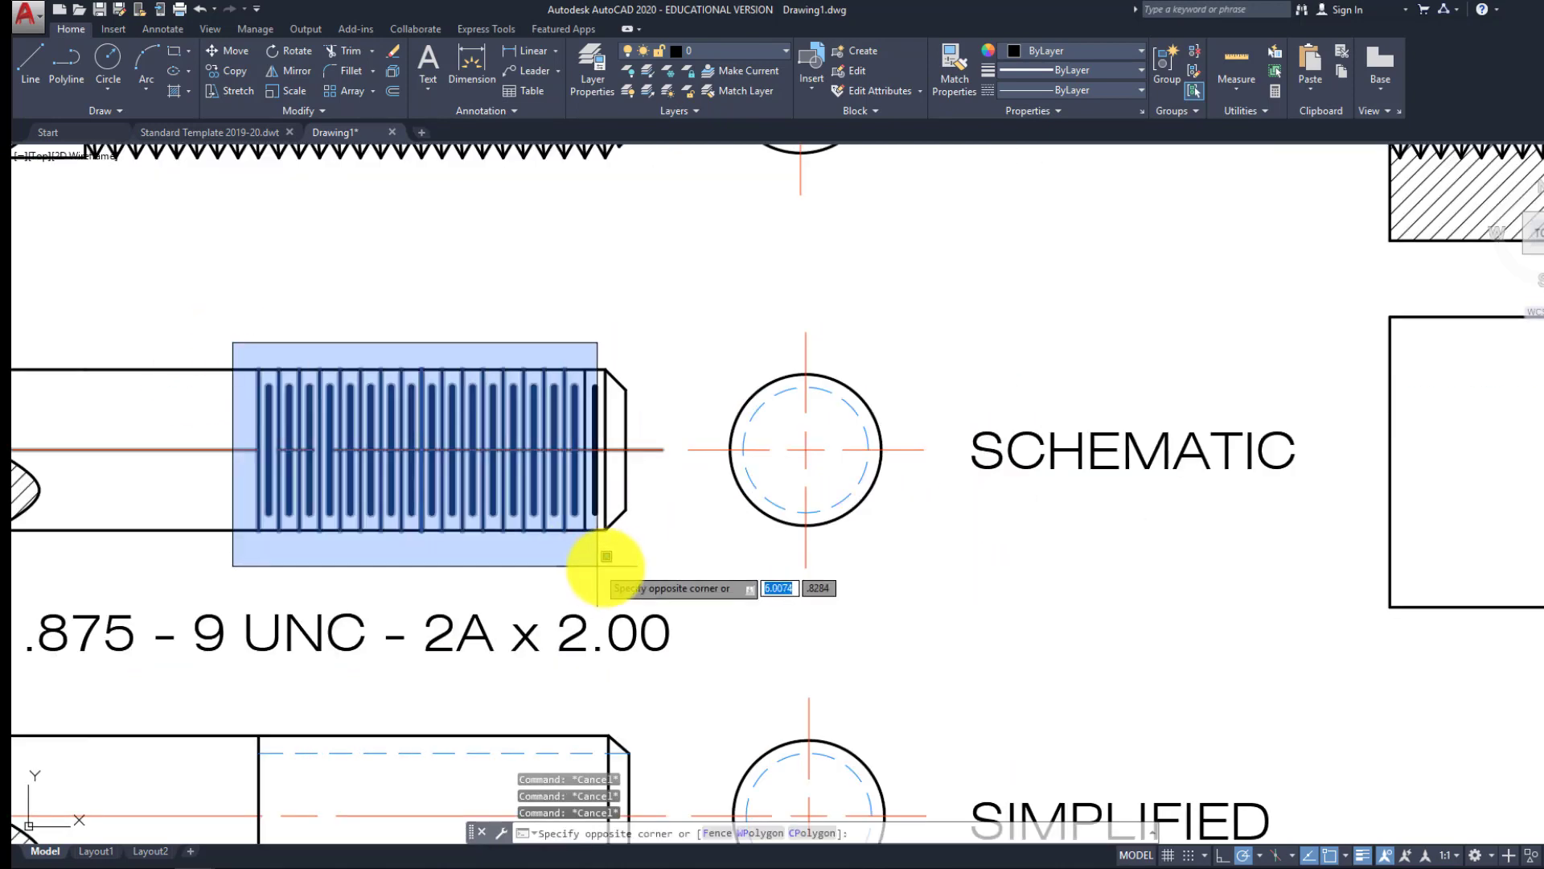
pyautogui.click(599, 552)
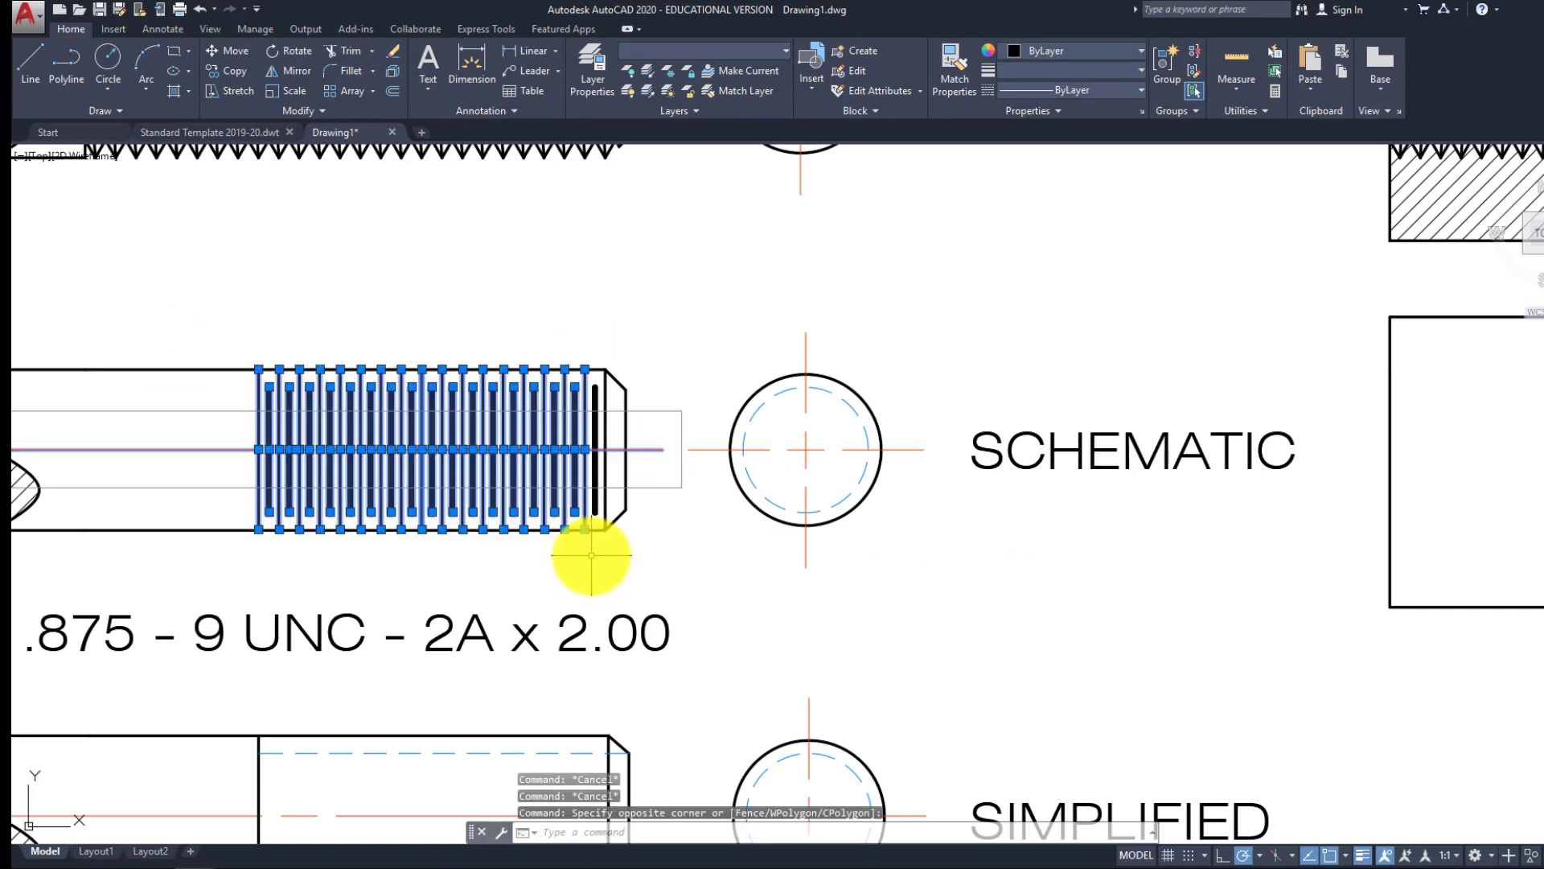
pyautogui.press('Return')
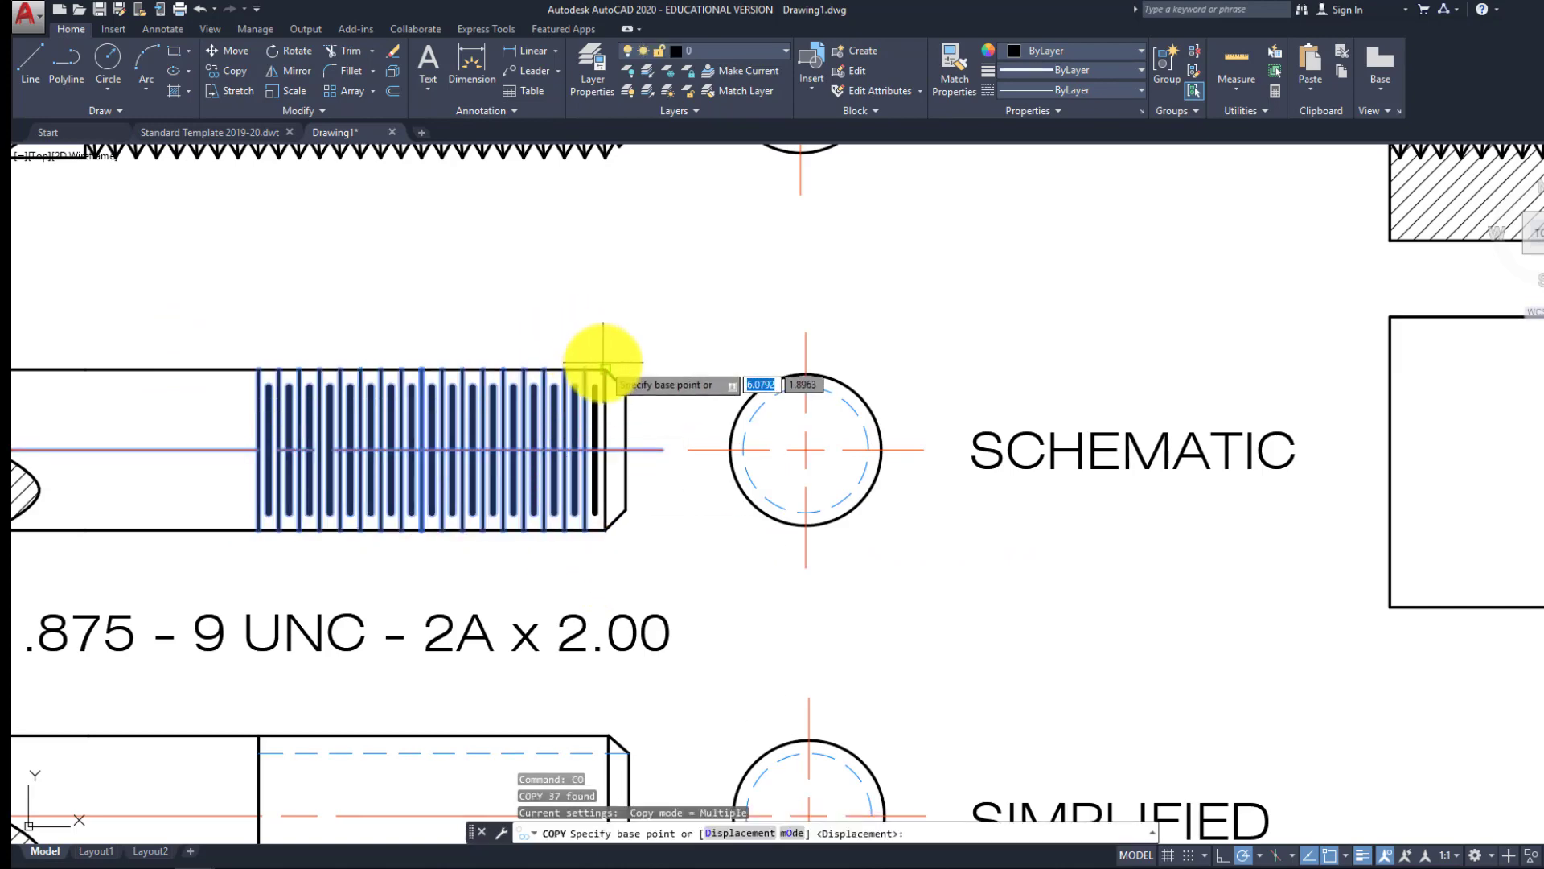
pyautogui.click(587, 366)
pyautogui.moveTo(1184, 405); pyautogui.dragTo(298, 396, button='middle')
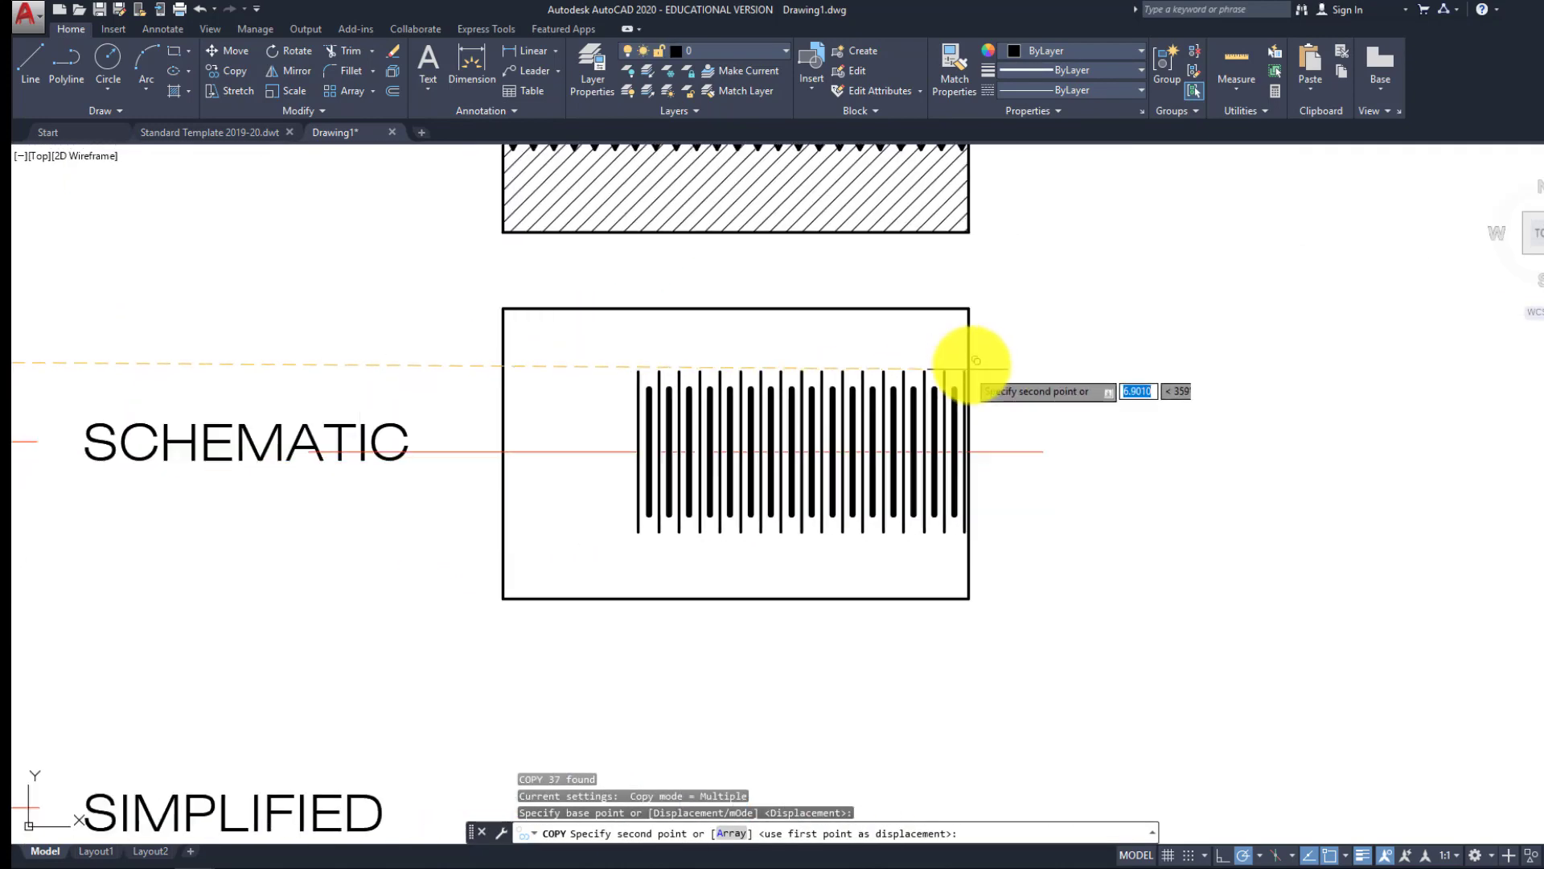
pyautogui.click(971, 359)
pyautogui.press('Escape')
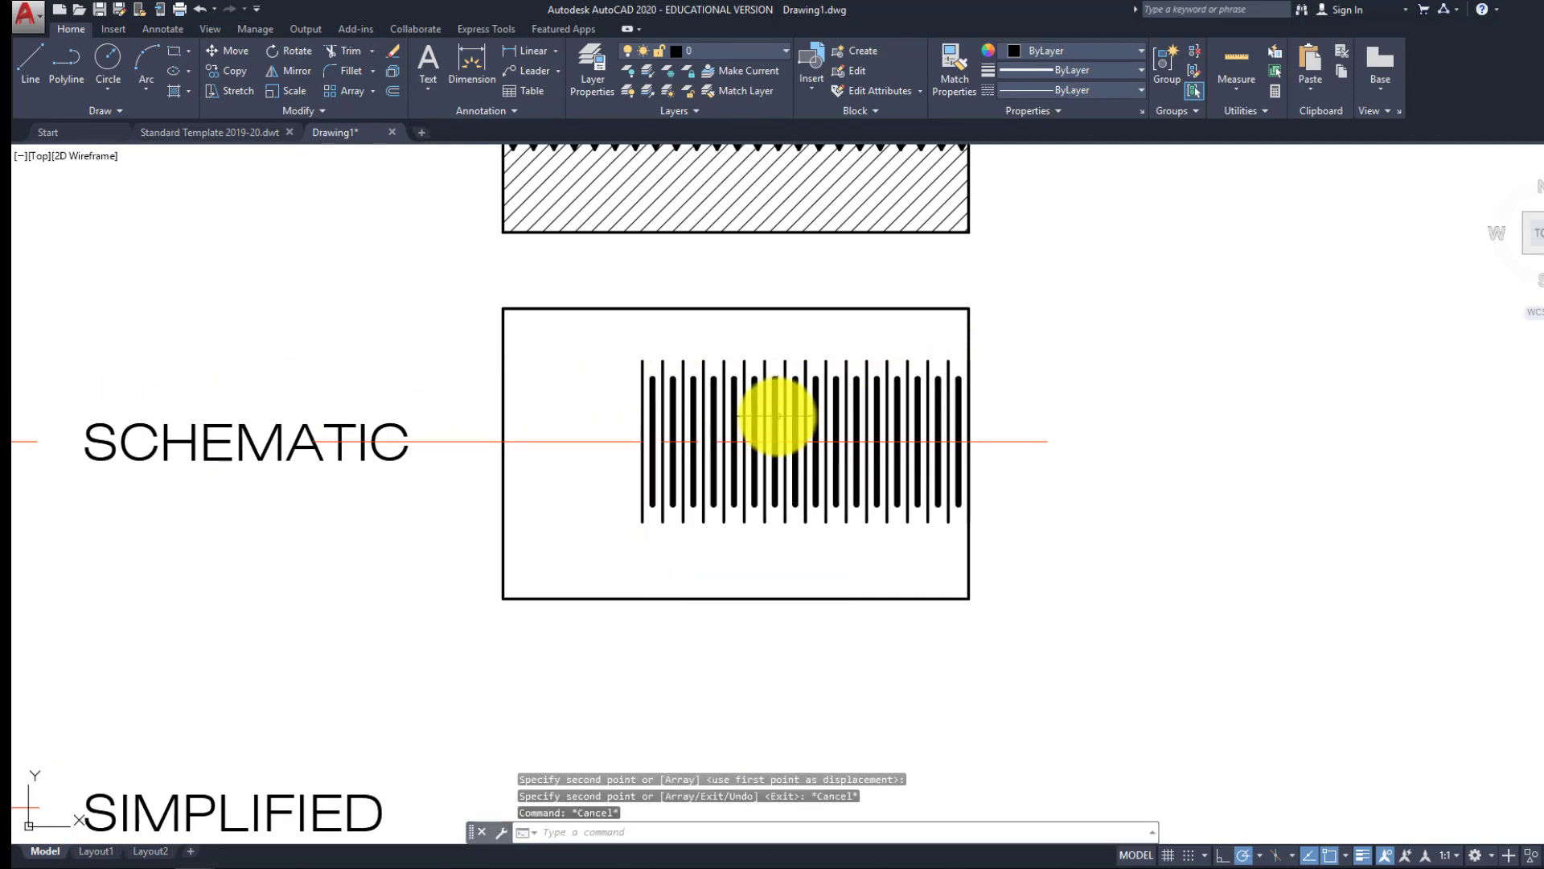
# Draw two horizontal lines across the full width of the rectangle, along the upper and lower ends of the schematic thread lines
pyautogui.write('l')
pyautogui.press('Return')
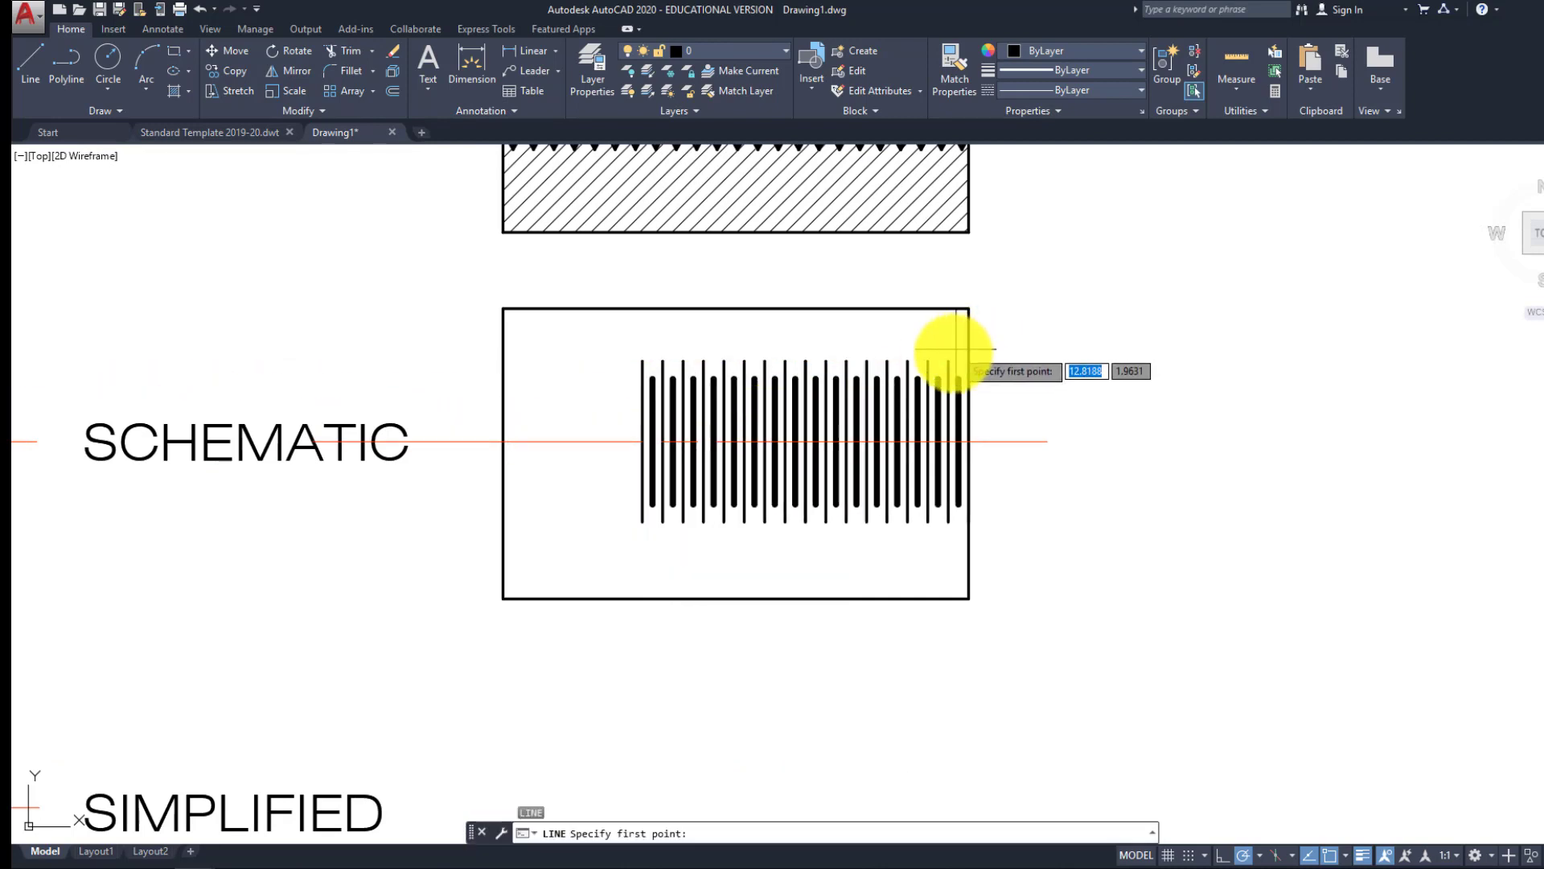
pyautogui.click(971, 359)
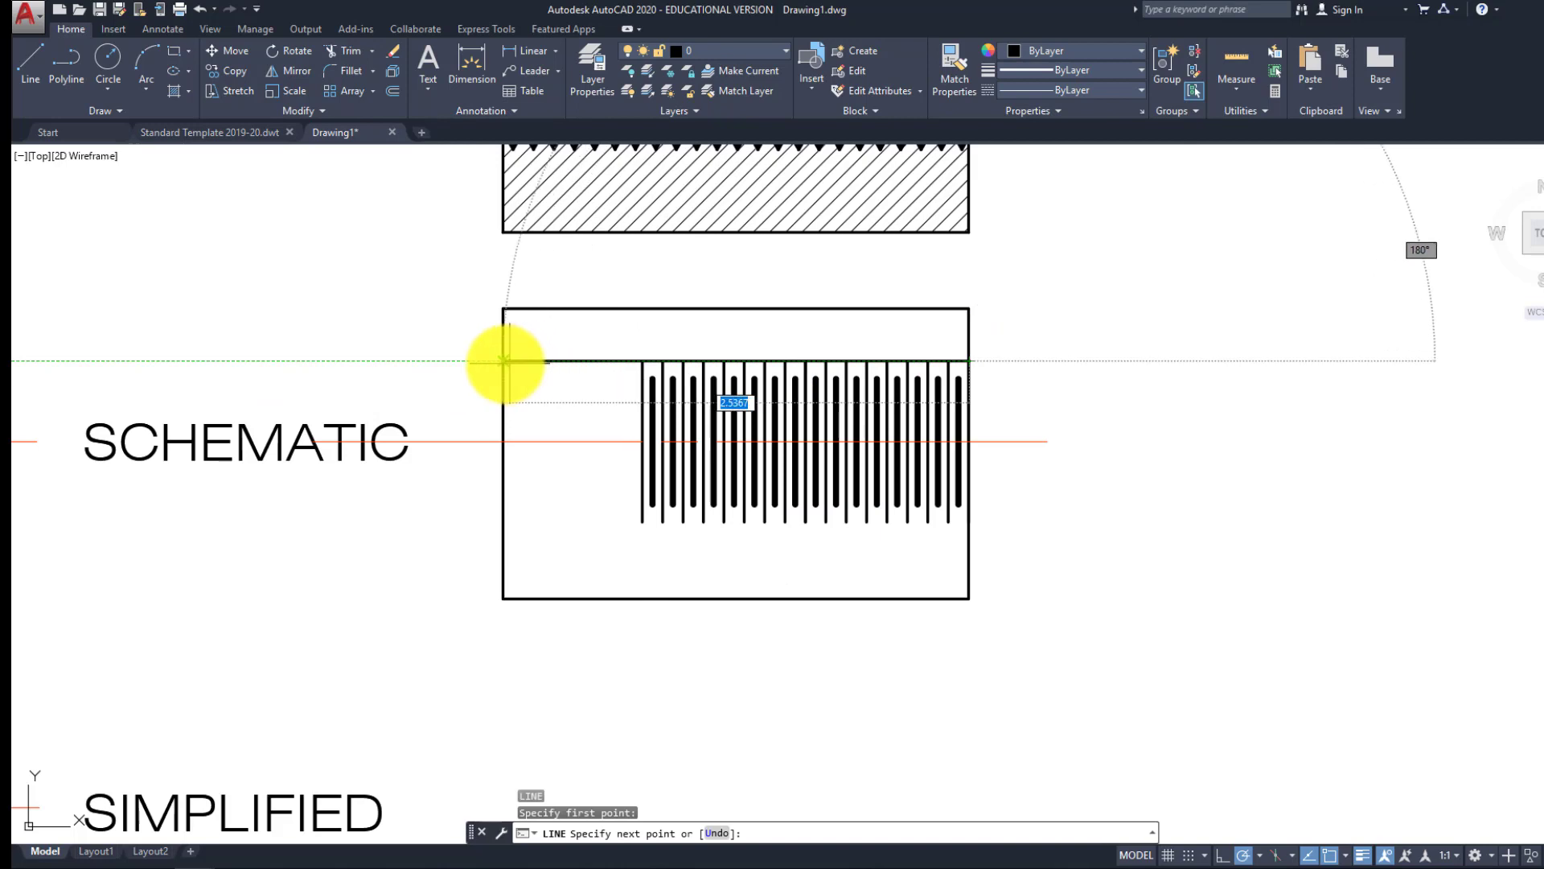
pyautogui.click(504, 361)
pyautogui.press('Return')
pyautogui.press('Return')
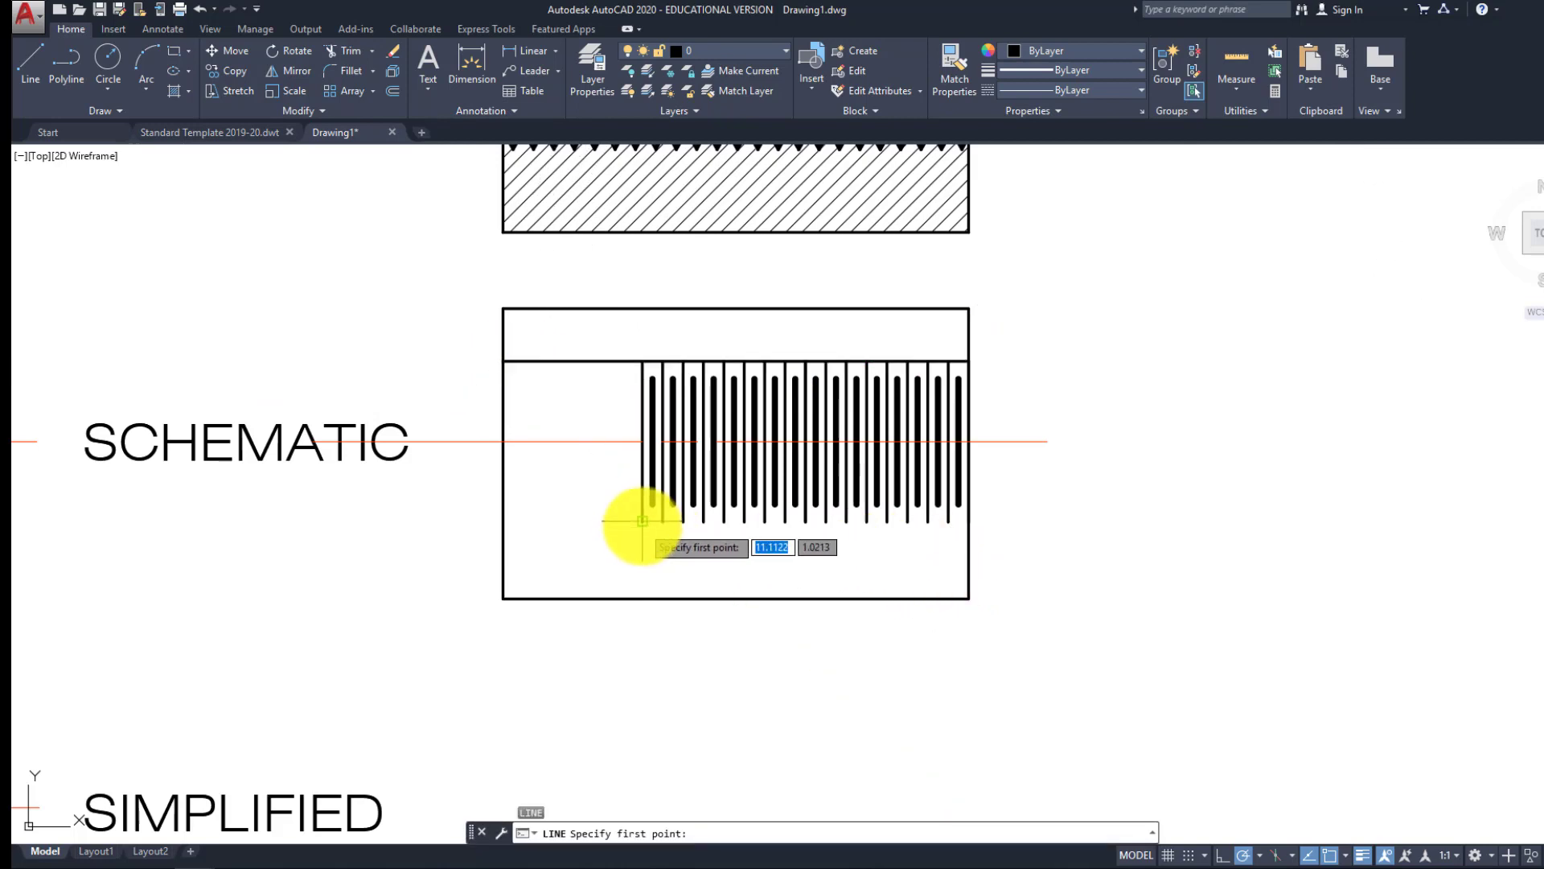
pyautogui.click(505, 521)
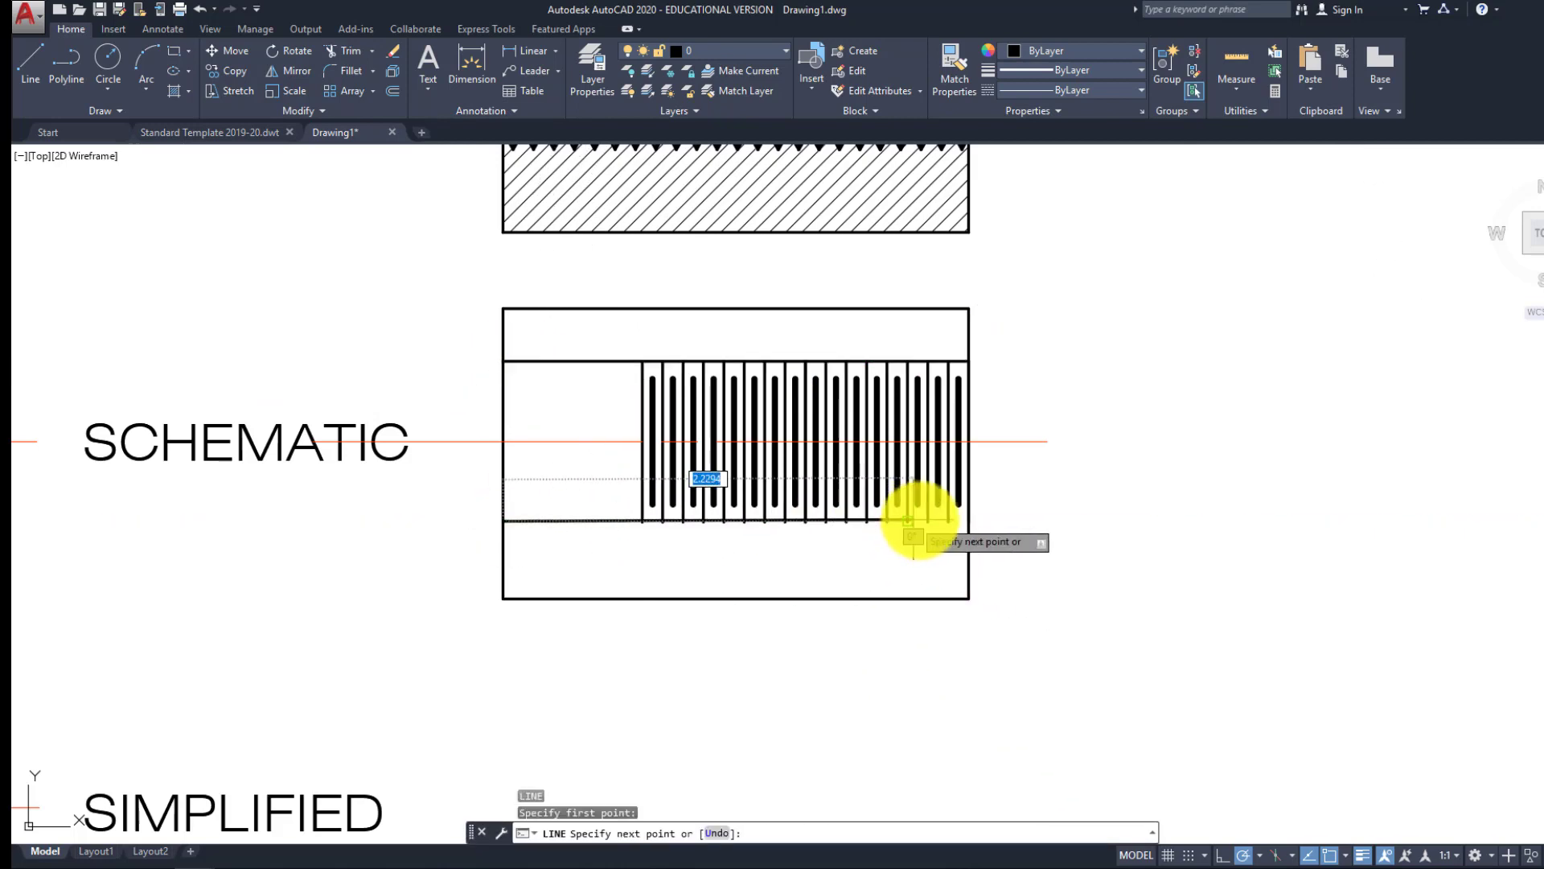
pyautogui.click(969, 521)
pyautogui.press('Escape')
pyautogui.press('Escape')
pyautogui.scroll(-2, 780, 493)
pyautogui.moveTo(776, 493); pyautogui.dragTo(803, 499, button='middle')
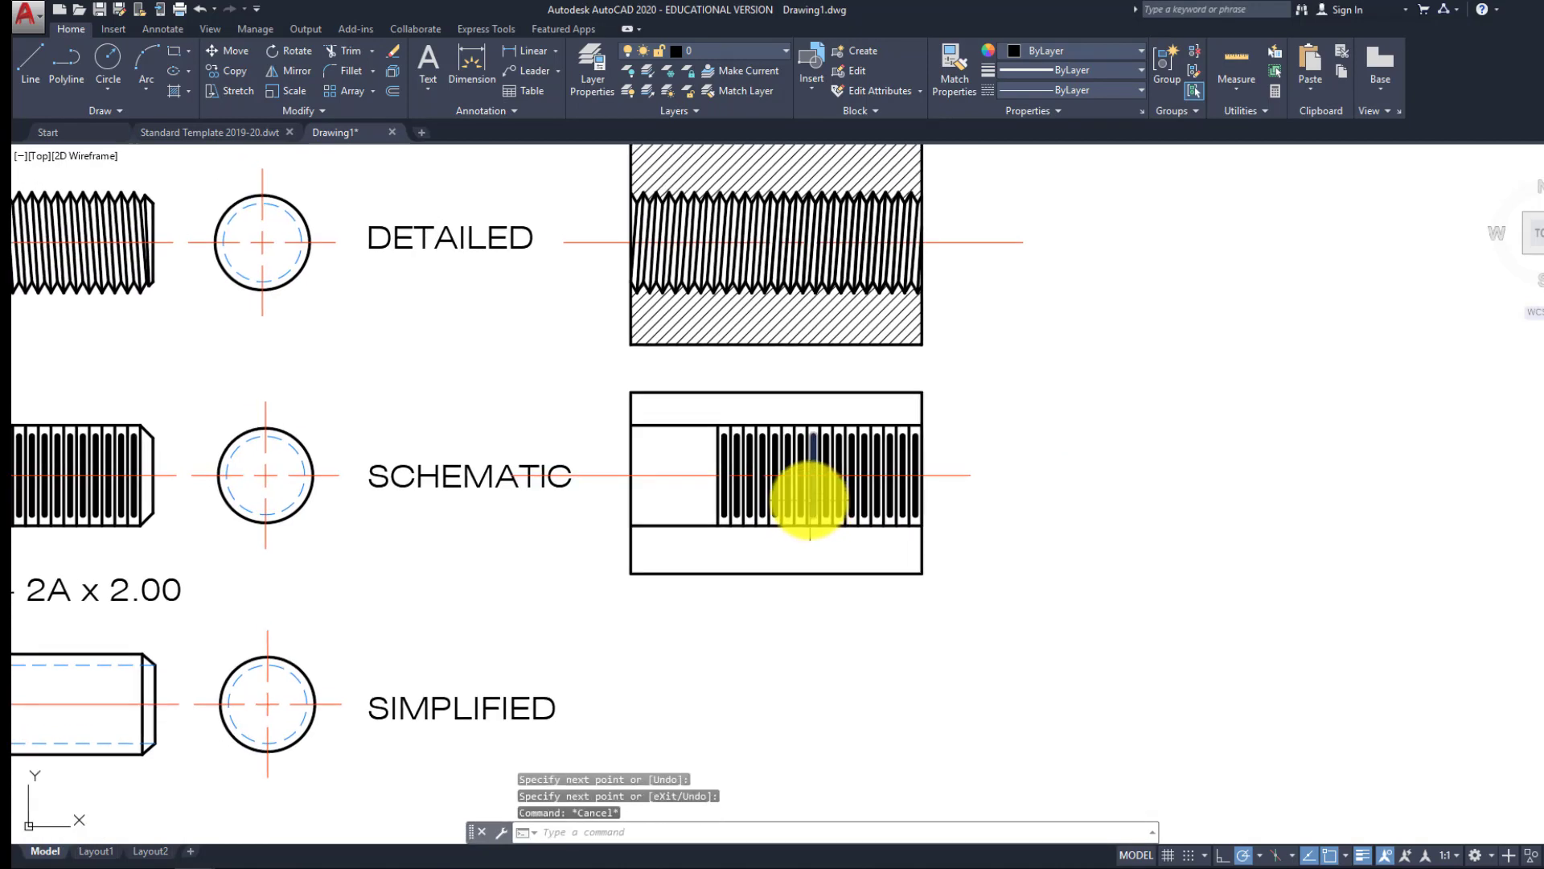
pyautogui.press('Escape')
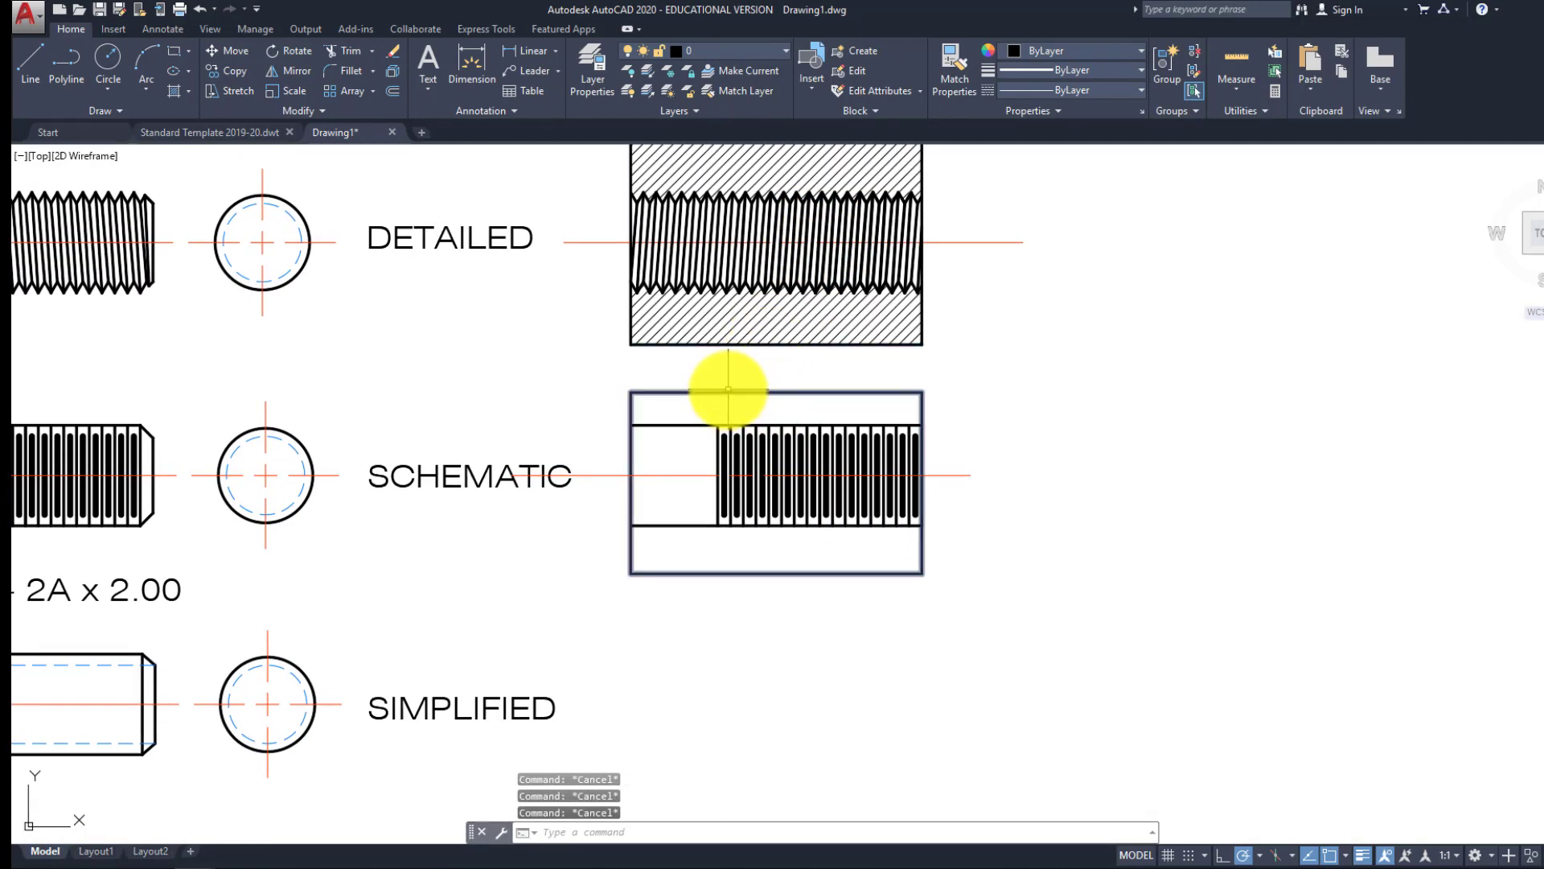
pyautogui.scroll(2, 663, 492)
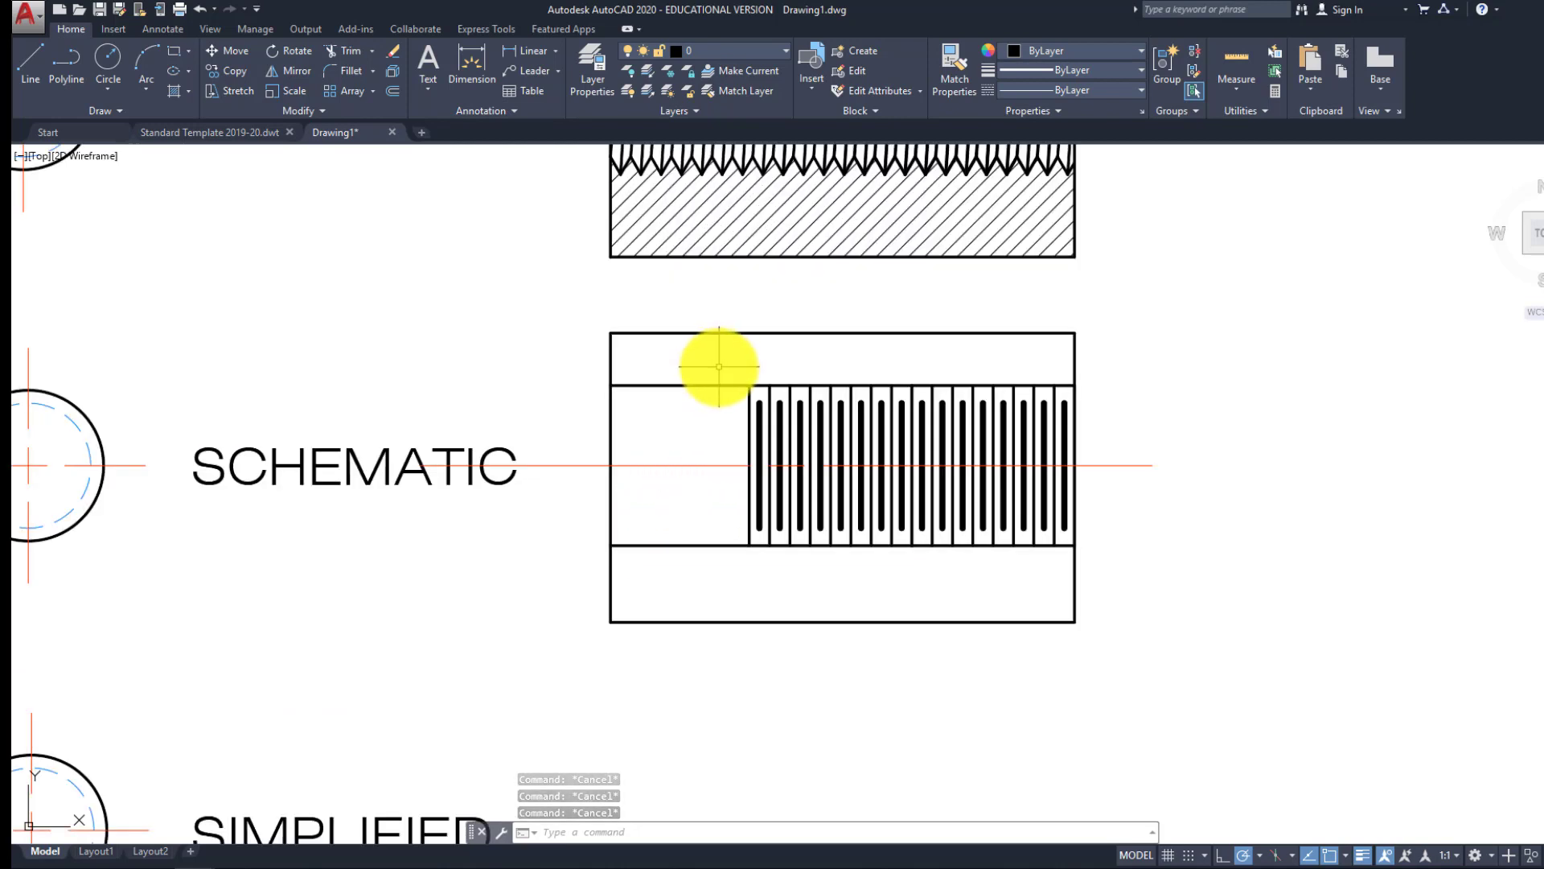
pyautogui.click(699, 413)
pyautogui.click(1096, 577)
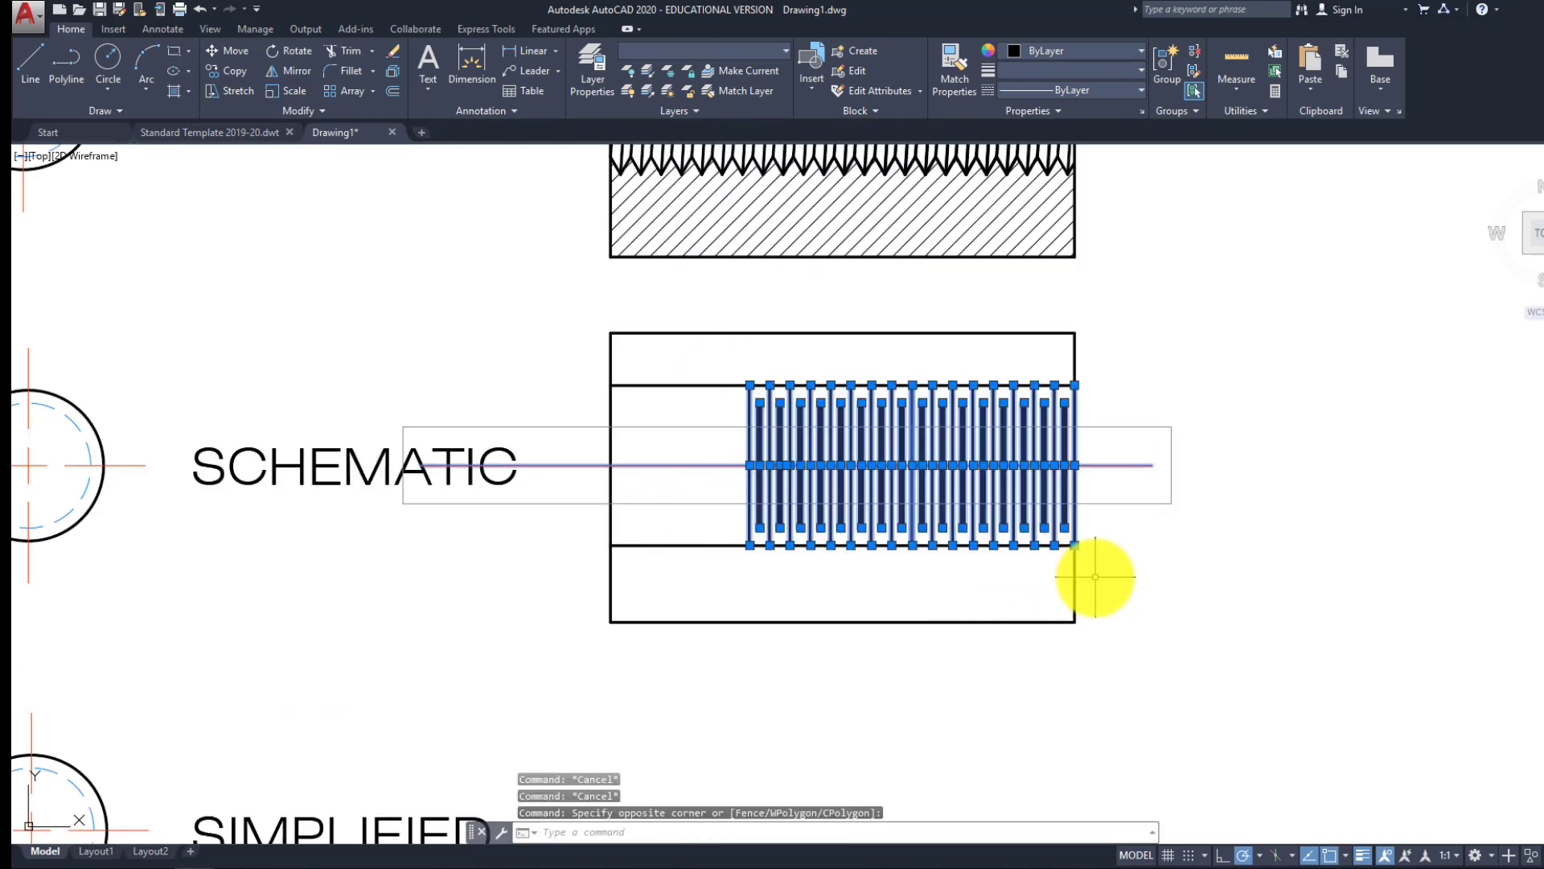
pyautogui.press('Escape')
pyautogui.press('Escape')
# Move the thread lines and centerline in the schematic section horizontally so the first long line lies on the rectangle's left edge
pyautogui.click(721, 366)
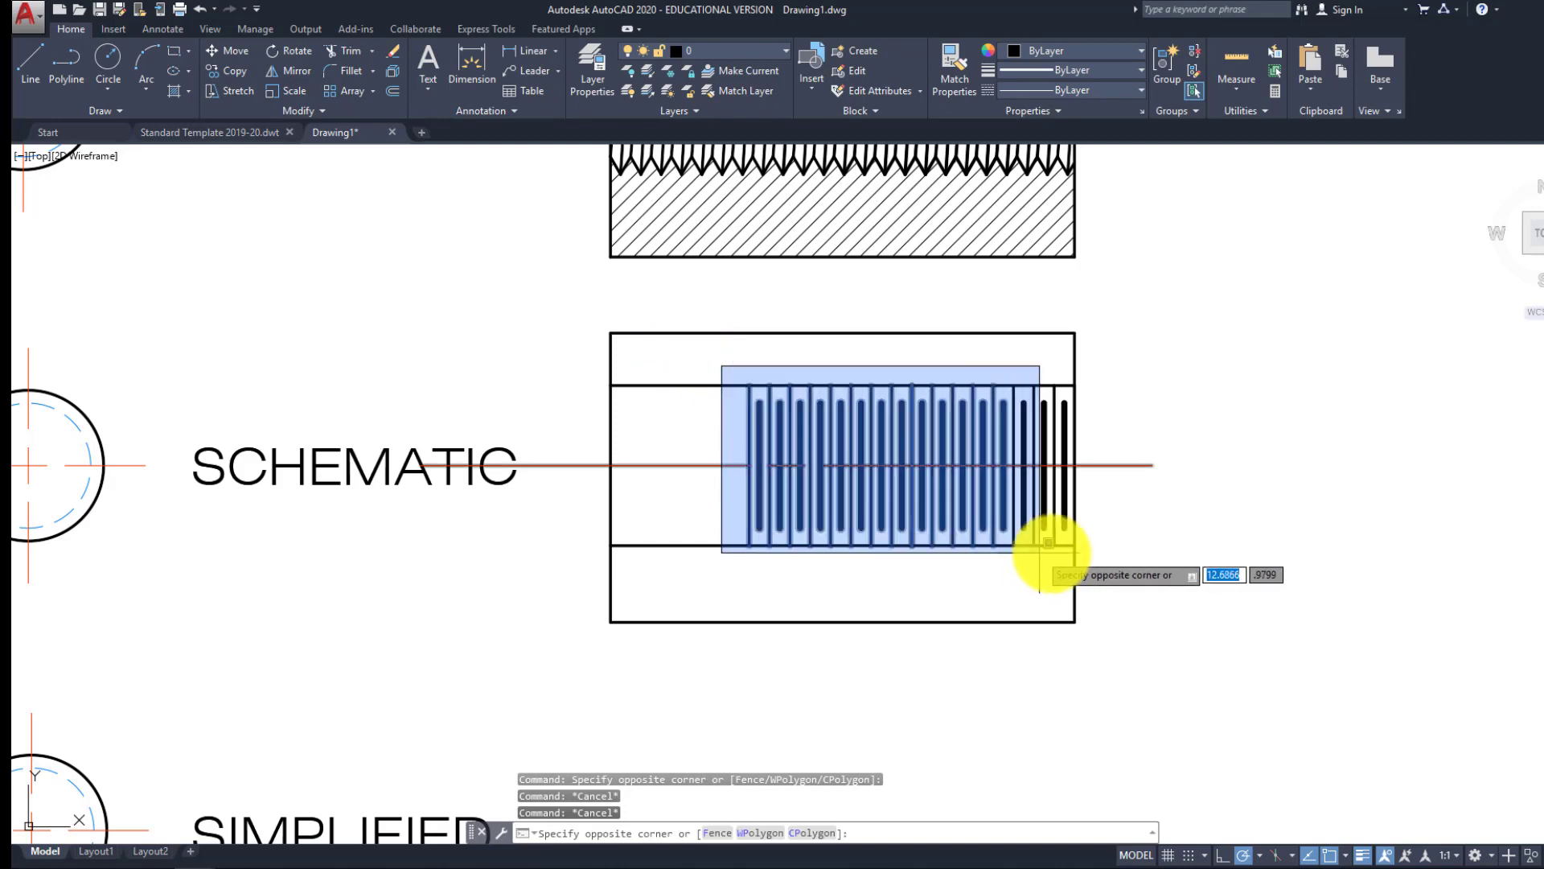
pyautogui.click(1077, 553)
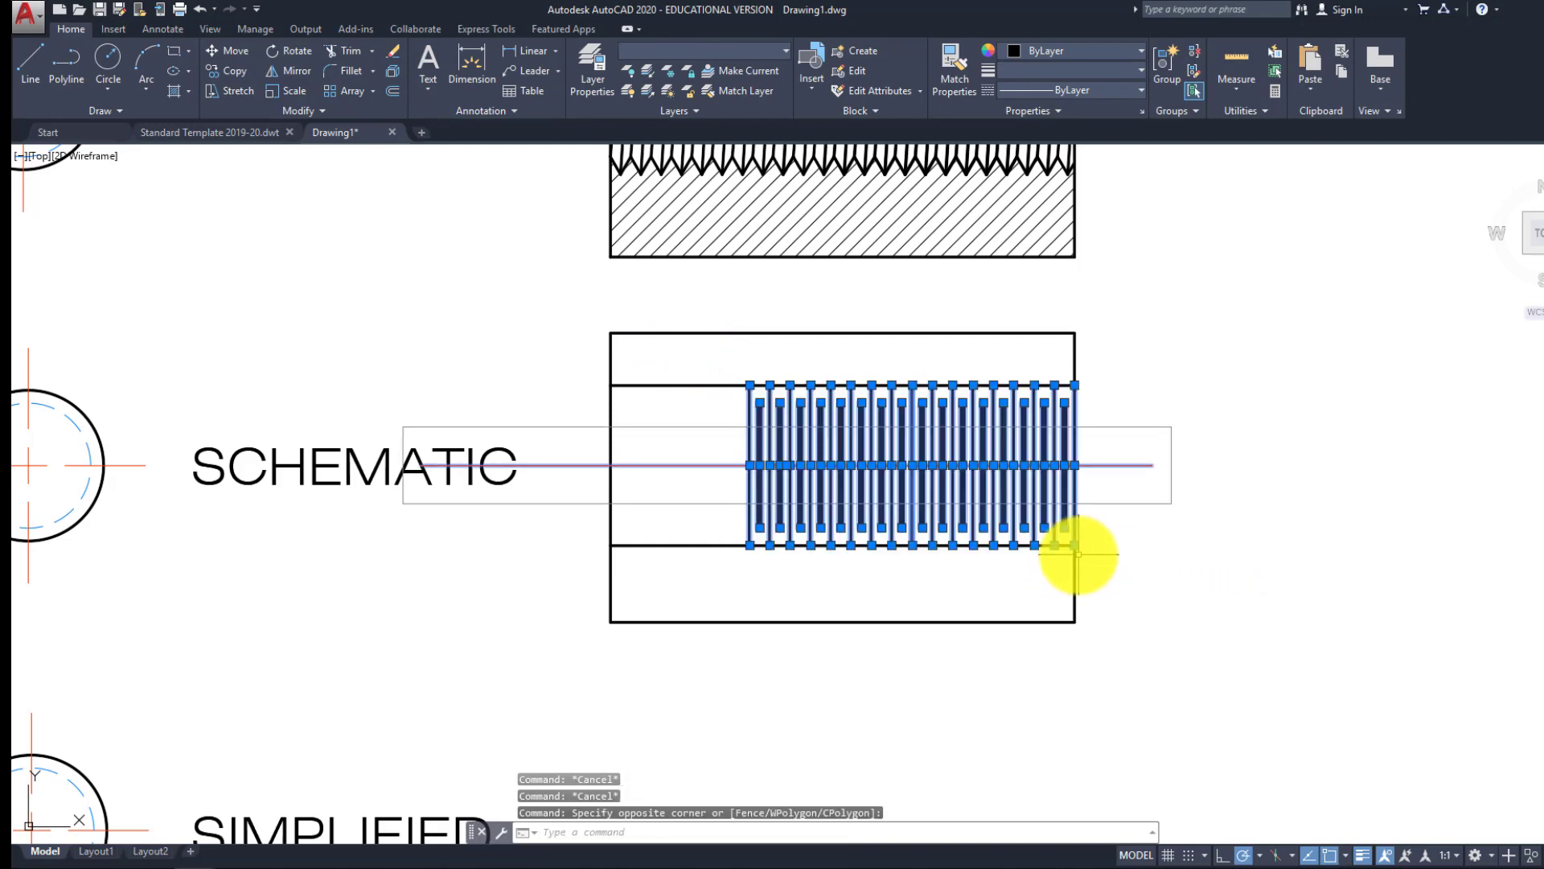
pyautogui.write('m')
pyautogui.press('Return')
pyautogui.click(750, 545)
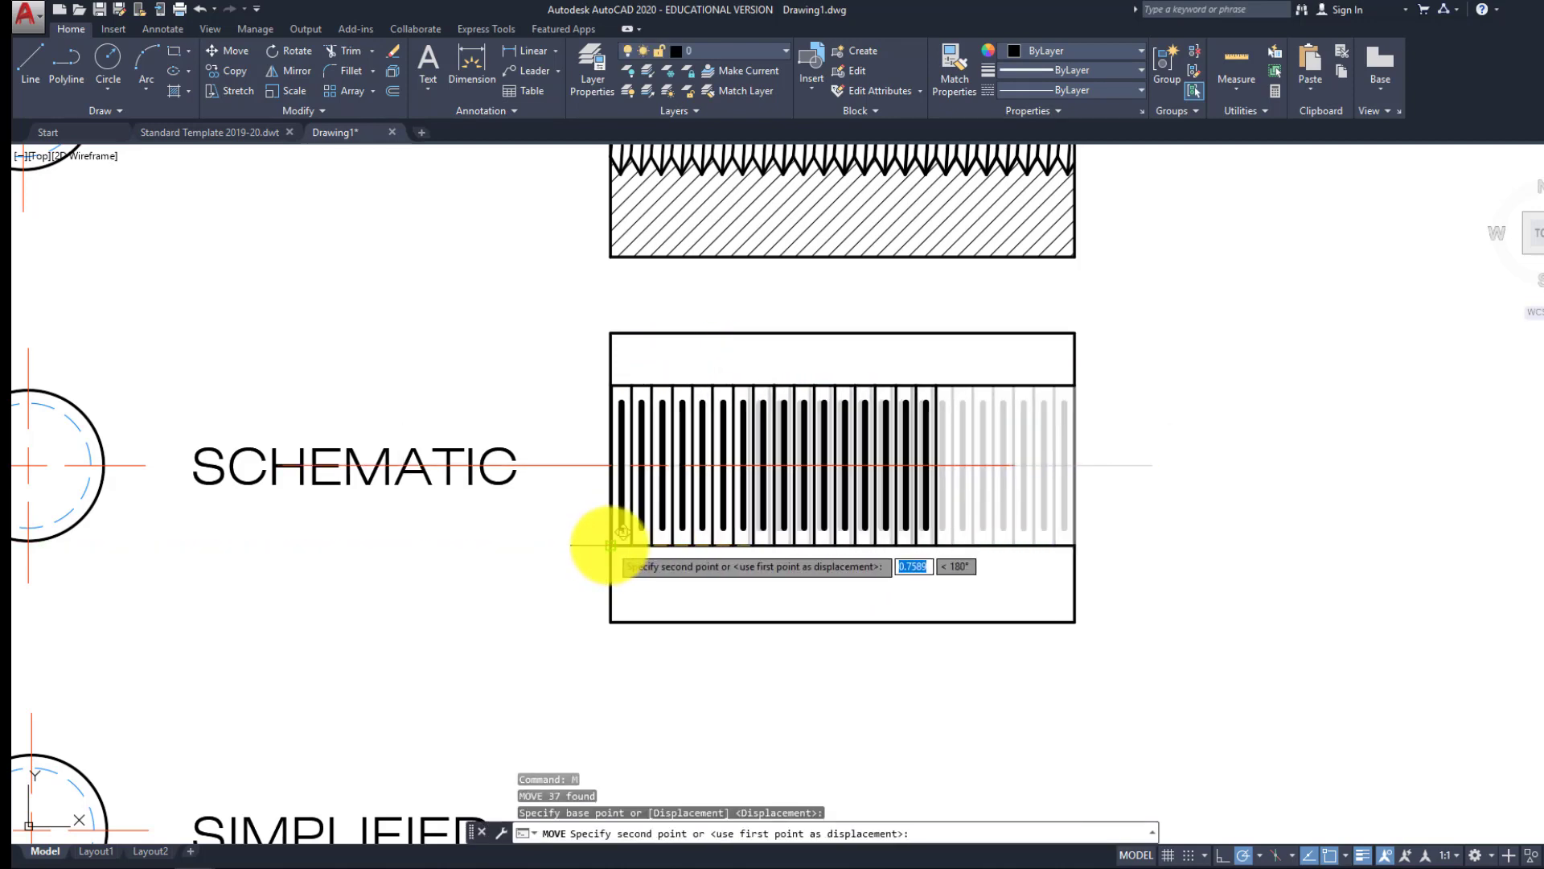
pyautogui.click(611, 545)
pyautogui.press('Escape')
pyautogui.press('Escape')
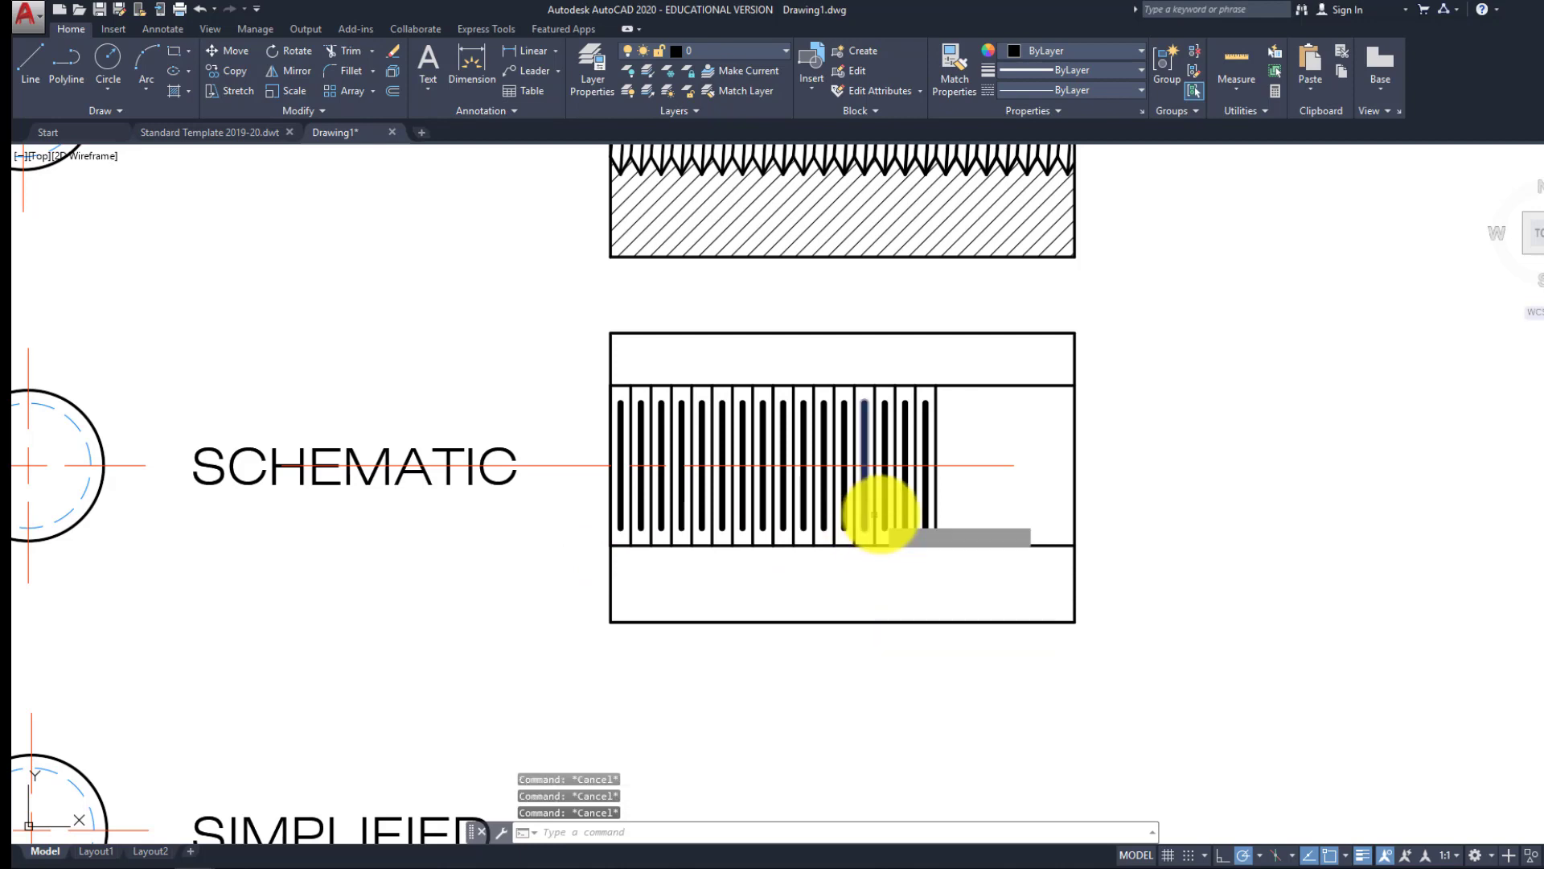
# Trim the two horizontal thread boundary lines where they extend past the last long thread line
pyautogui.write('tr')
pyautogui.press('Return')
pyautogui.press('Return')
pyautogui.click(1020, 570)
pyautogui.click(997, 514)
pyautogui.click(1018, 438)
pyautogui.click(989, 359)
pyautogui.press('Return')
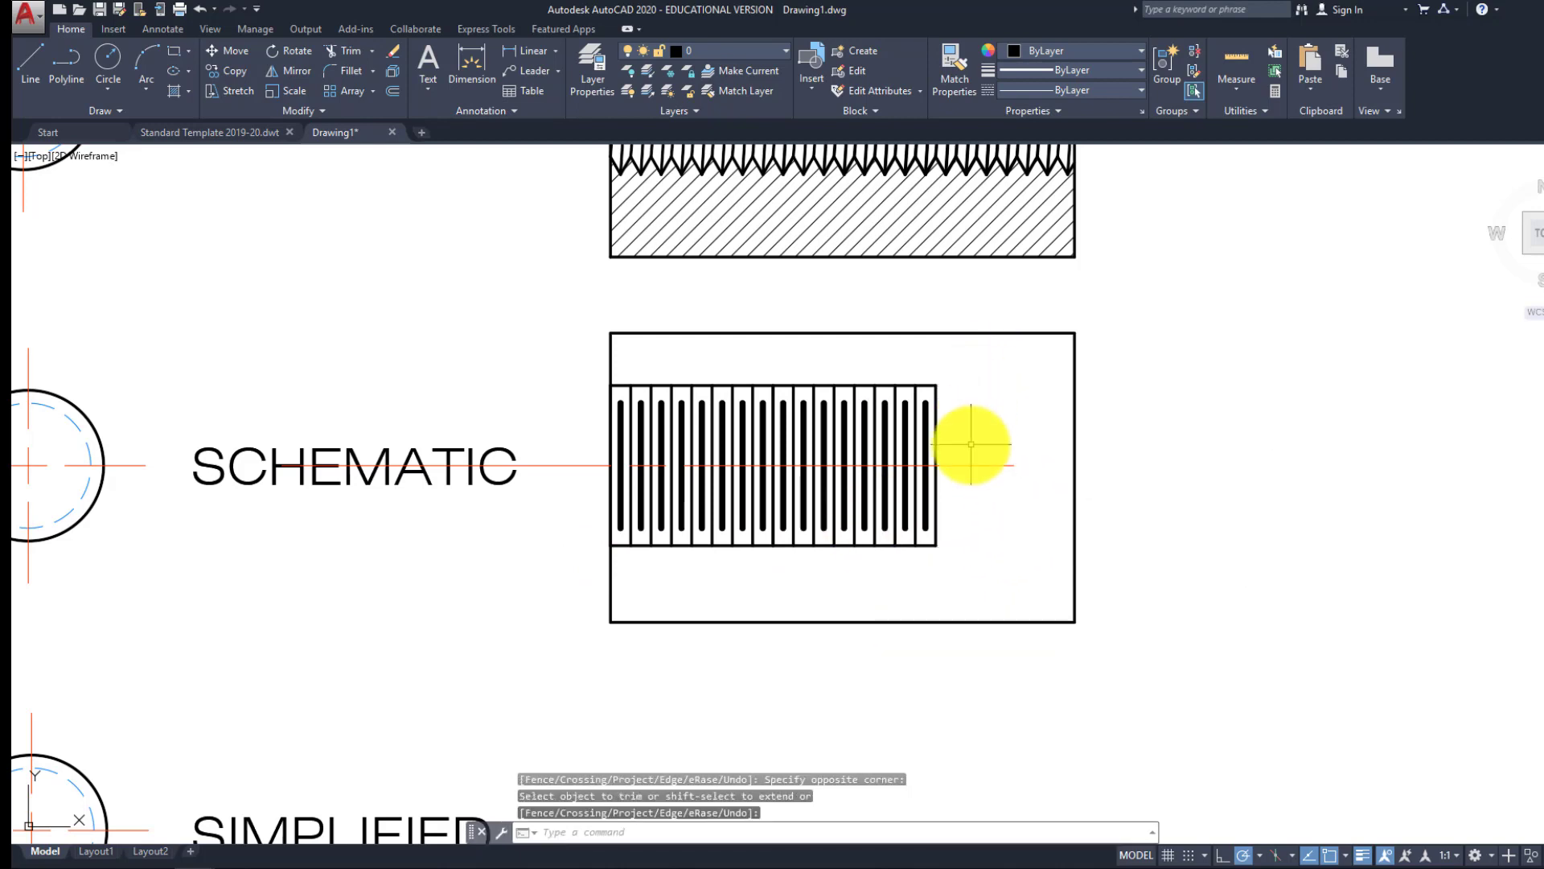
pyautogui.press('Escape')
pyautogui.press('Escape')
pyautogui.press('Escape')
# Draw the unthreaded hole outline extending 1/4 beyond the last long thread line, level with the short thread lines' ends
pyautogui.scroll(-2, 965, 462)
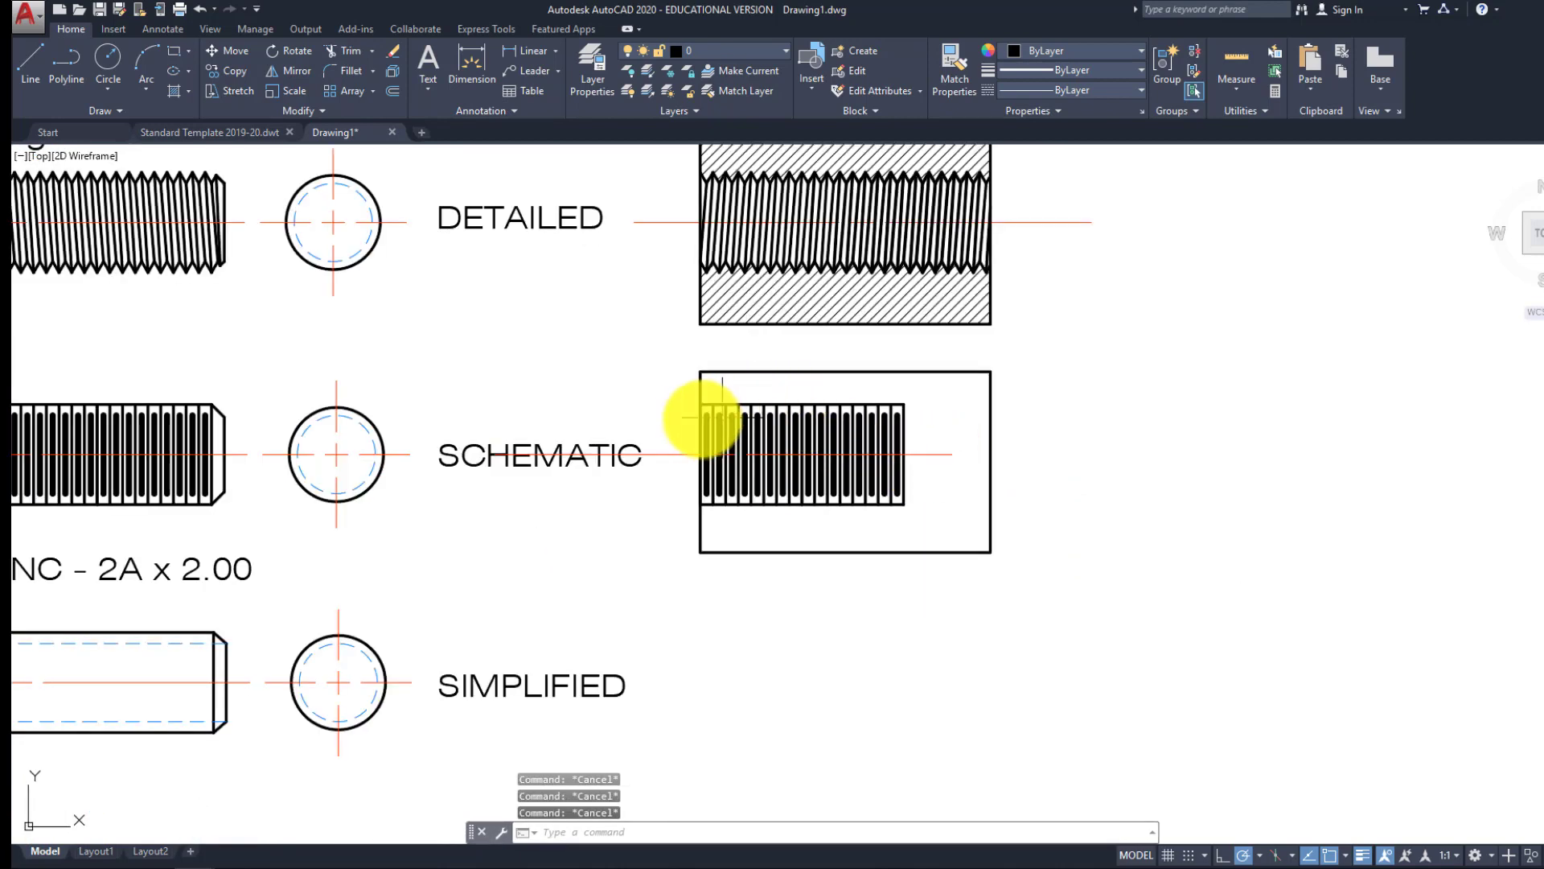
pyautogui.scroll(2, 867, 439)
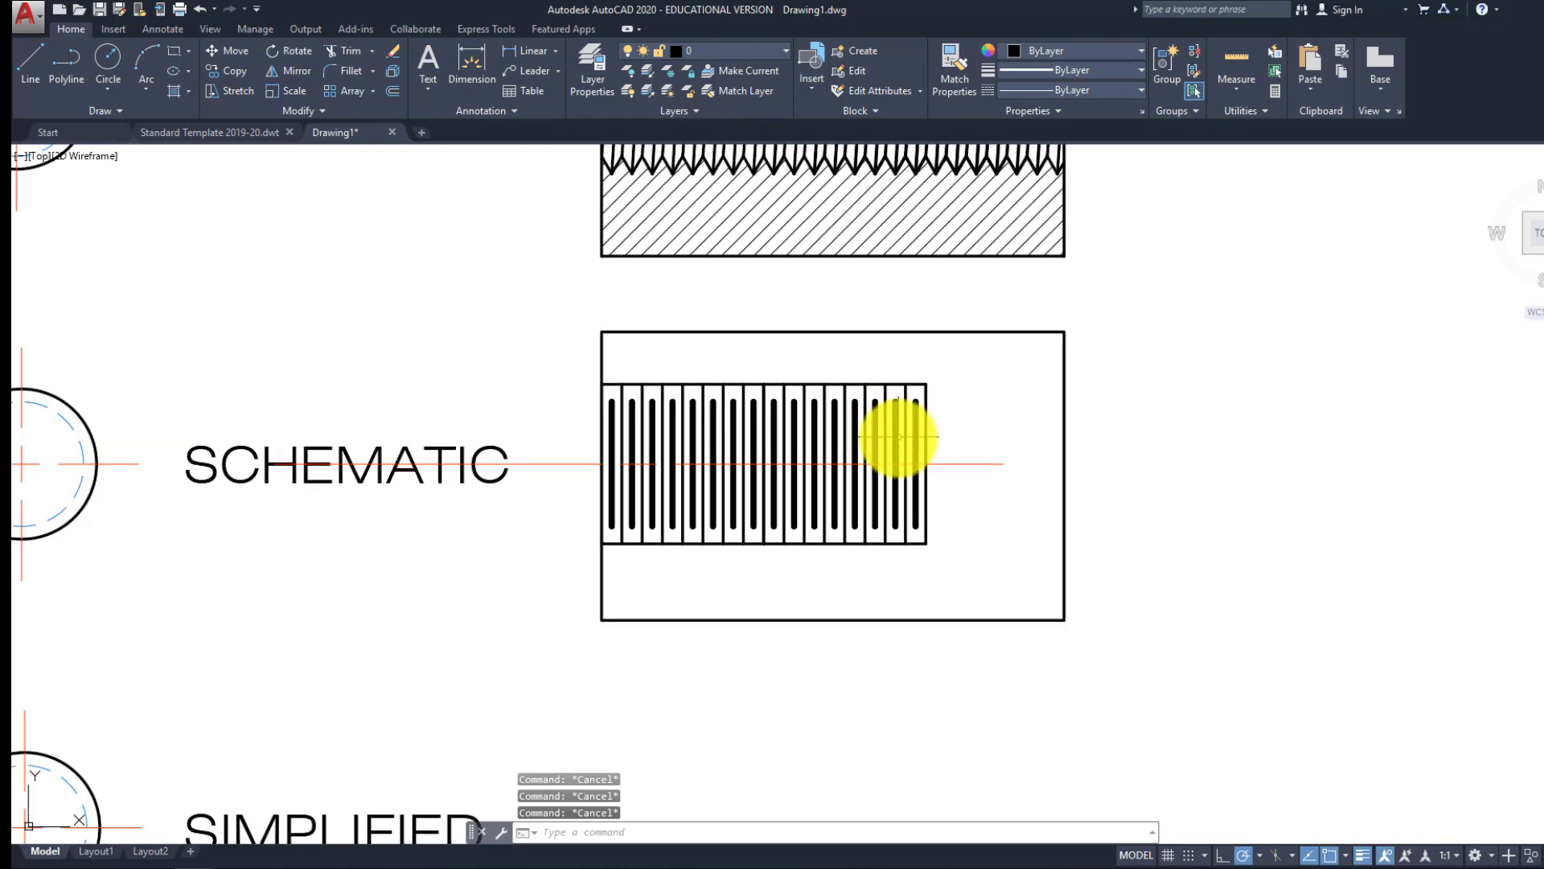
pyautogui.write('l')
pyautogui.press('Return')
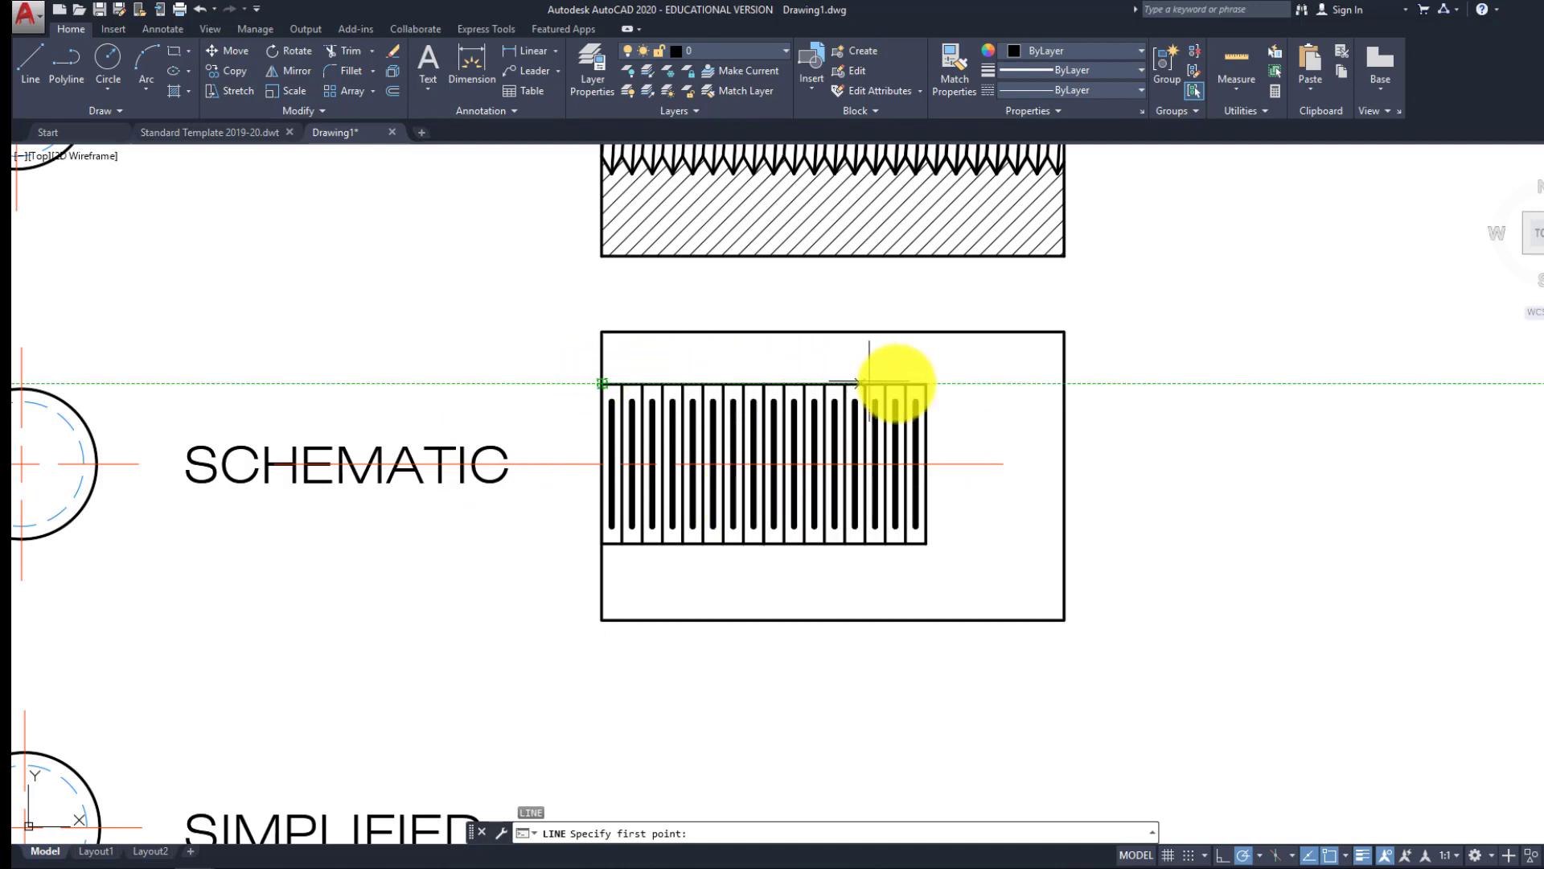
pyautogui.scroll(2, 925, 419)
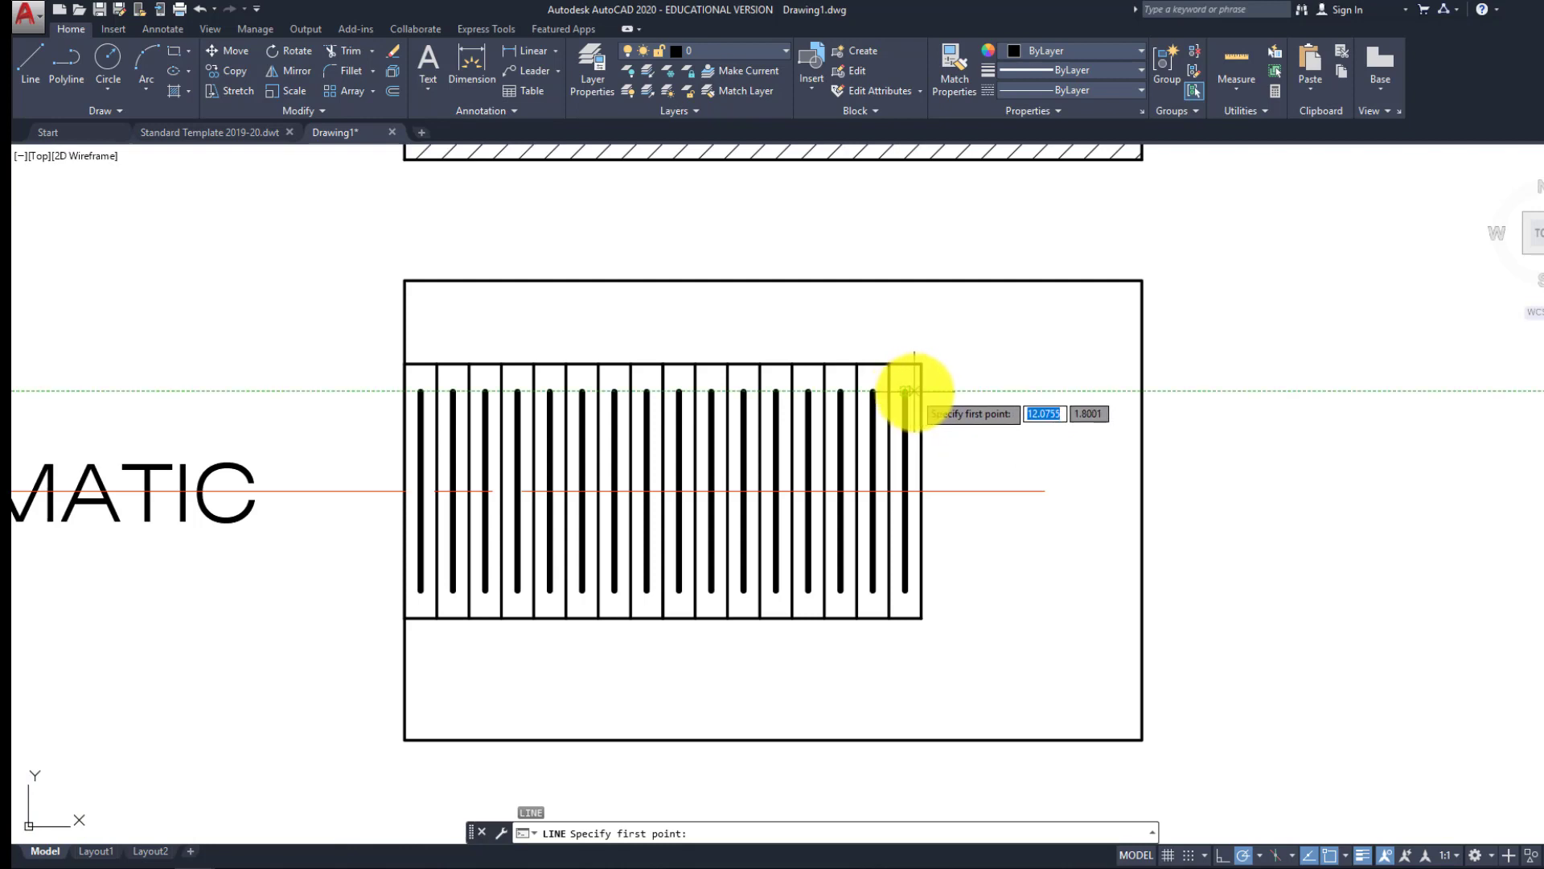
pyautogui.click(921, 391)
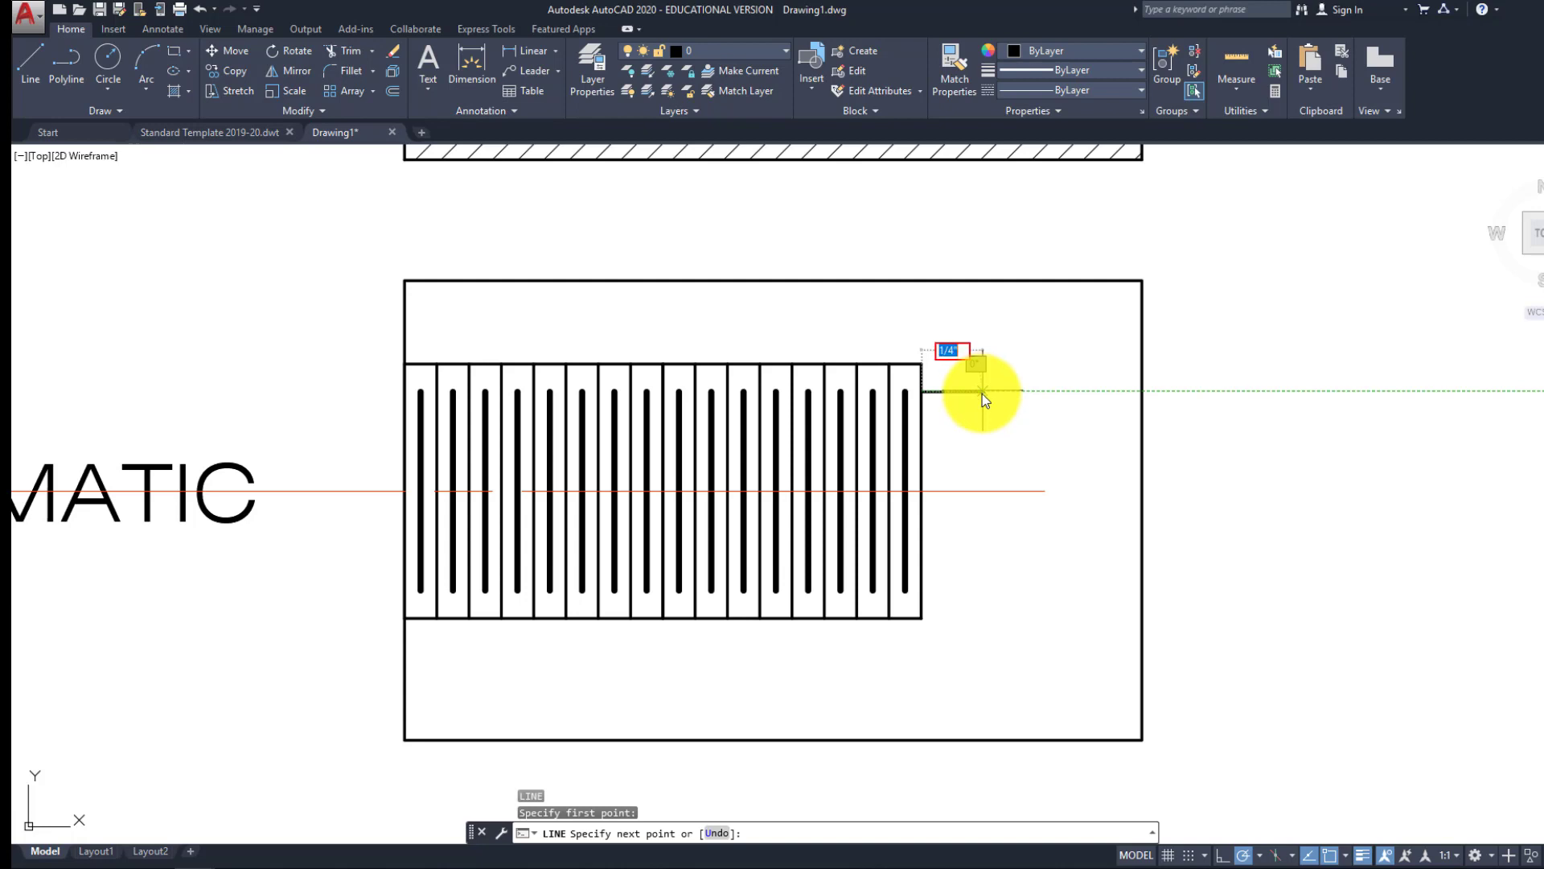
pyautogui.press('BackSpace')
pyautogui.write('1/4')
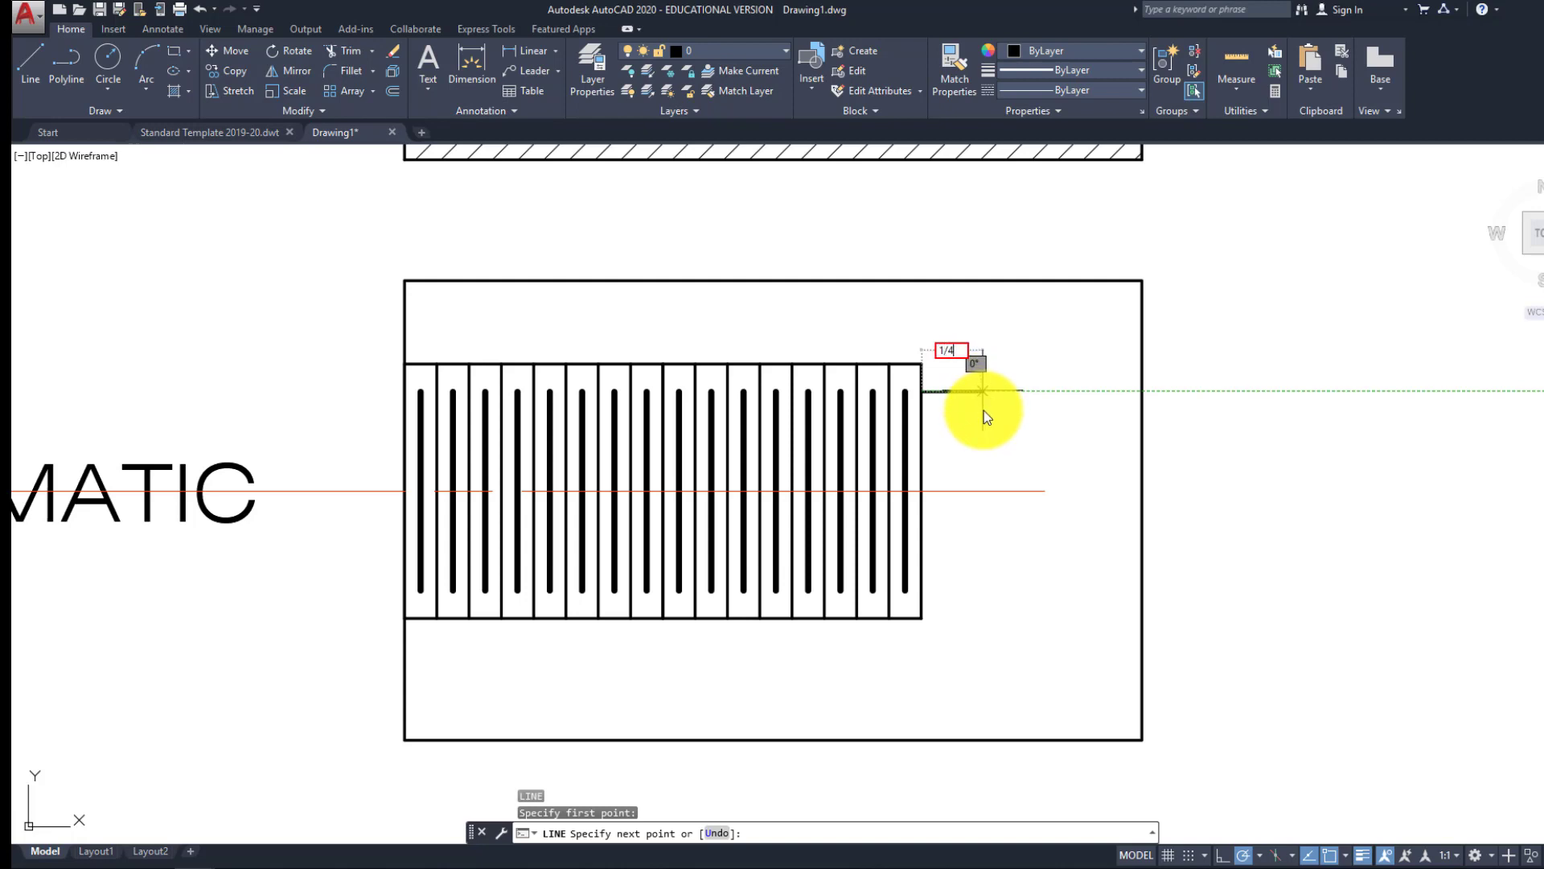
pyautogui.press('Return')
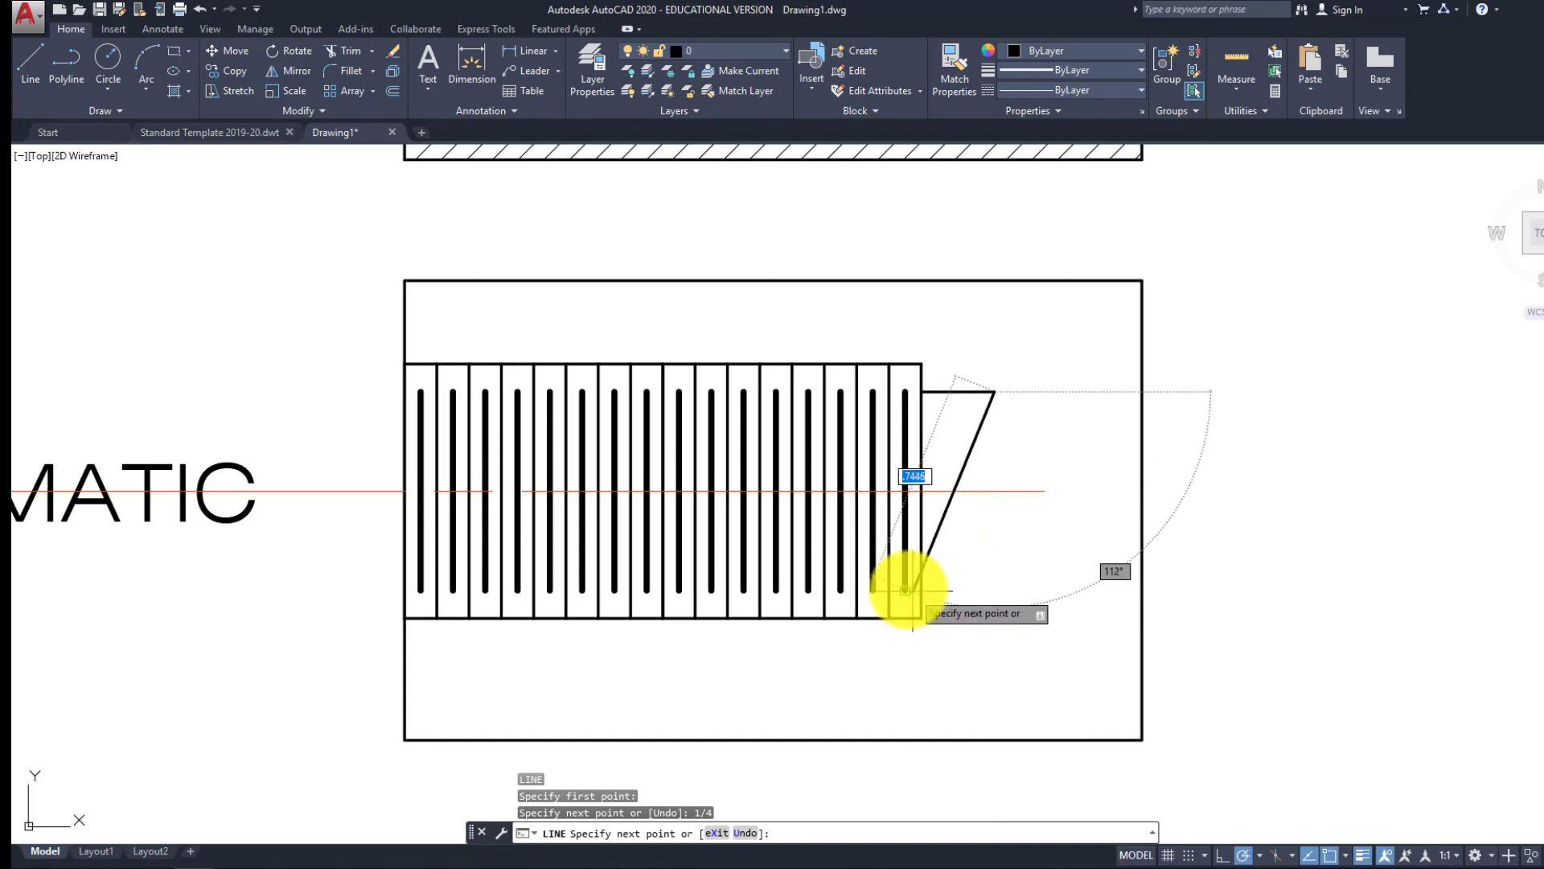
pyautogui.click(994, 590)
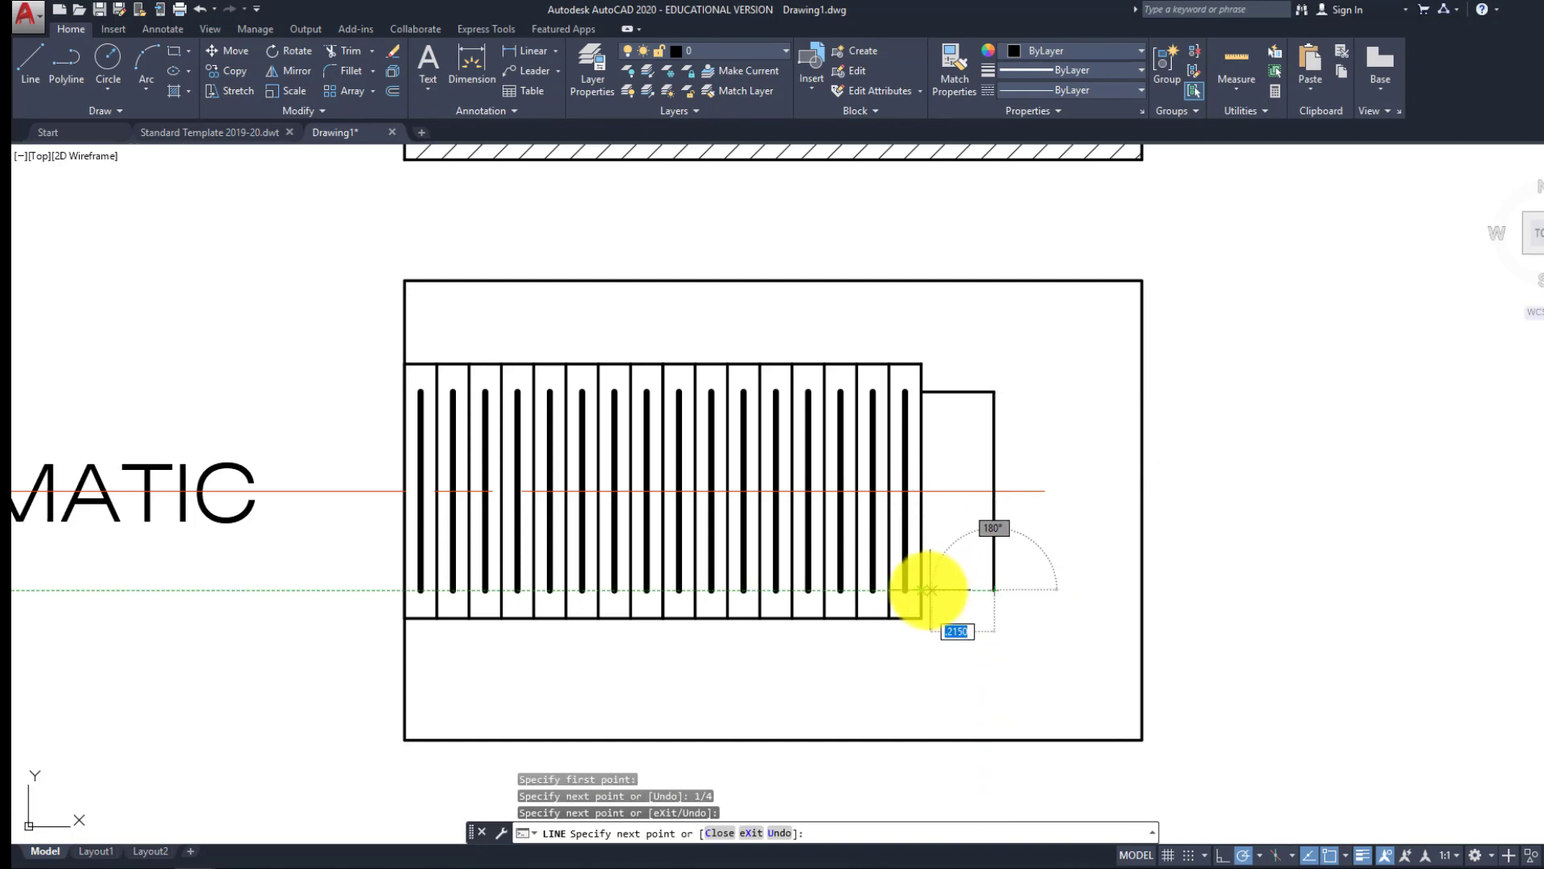
pyautogui.click(922, 590)
pyautogui.press('Return')
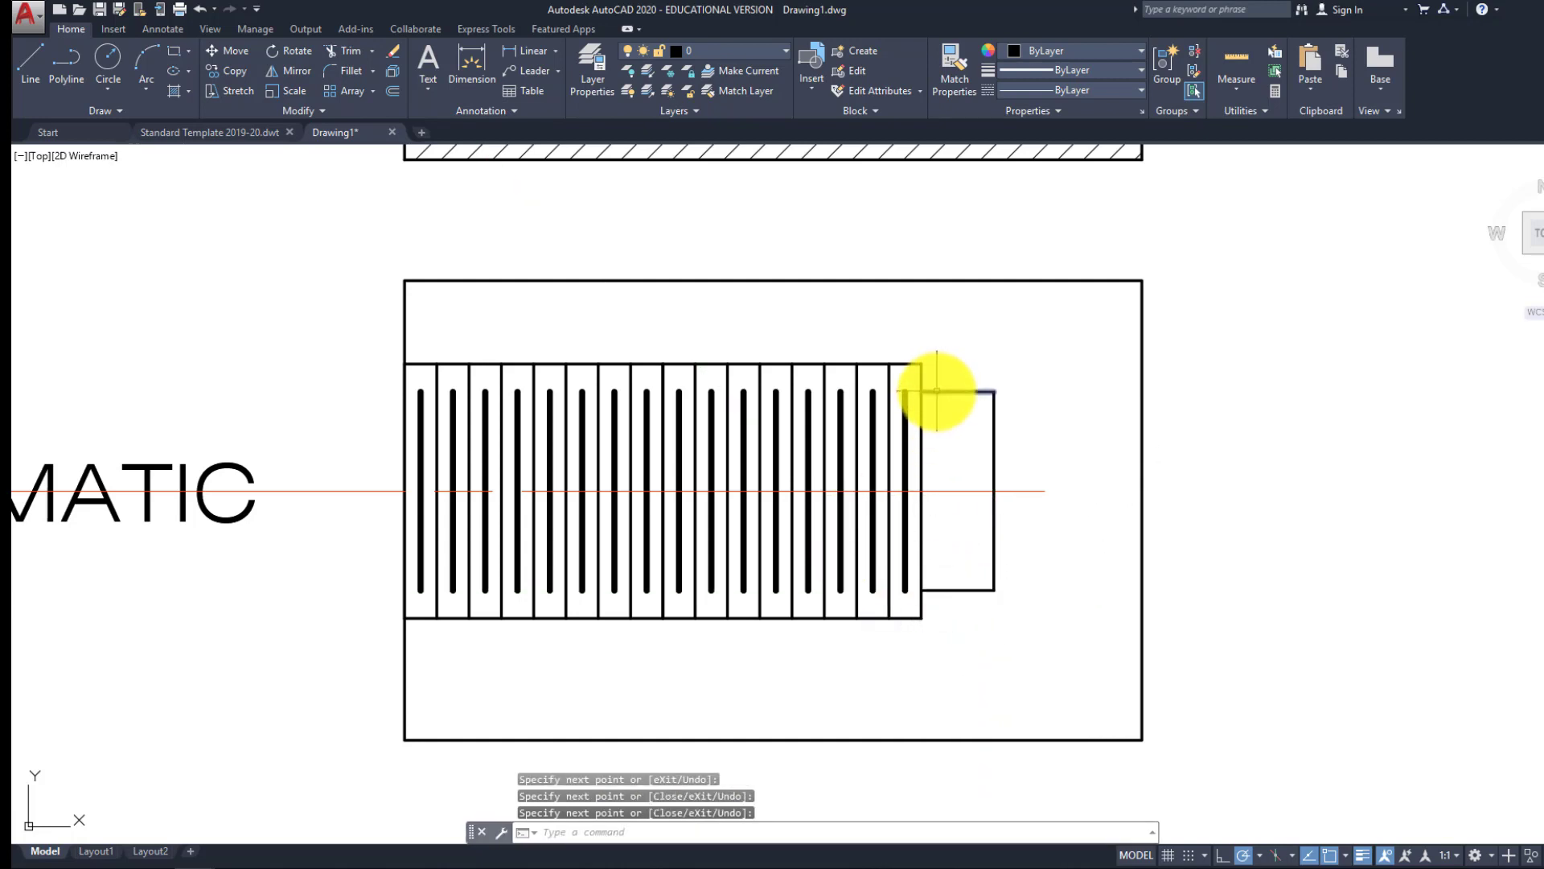
pyautogui.press('Return')
pyautogui.click(924, 391)
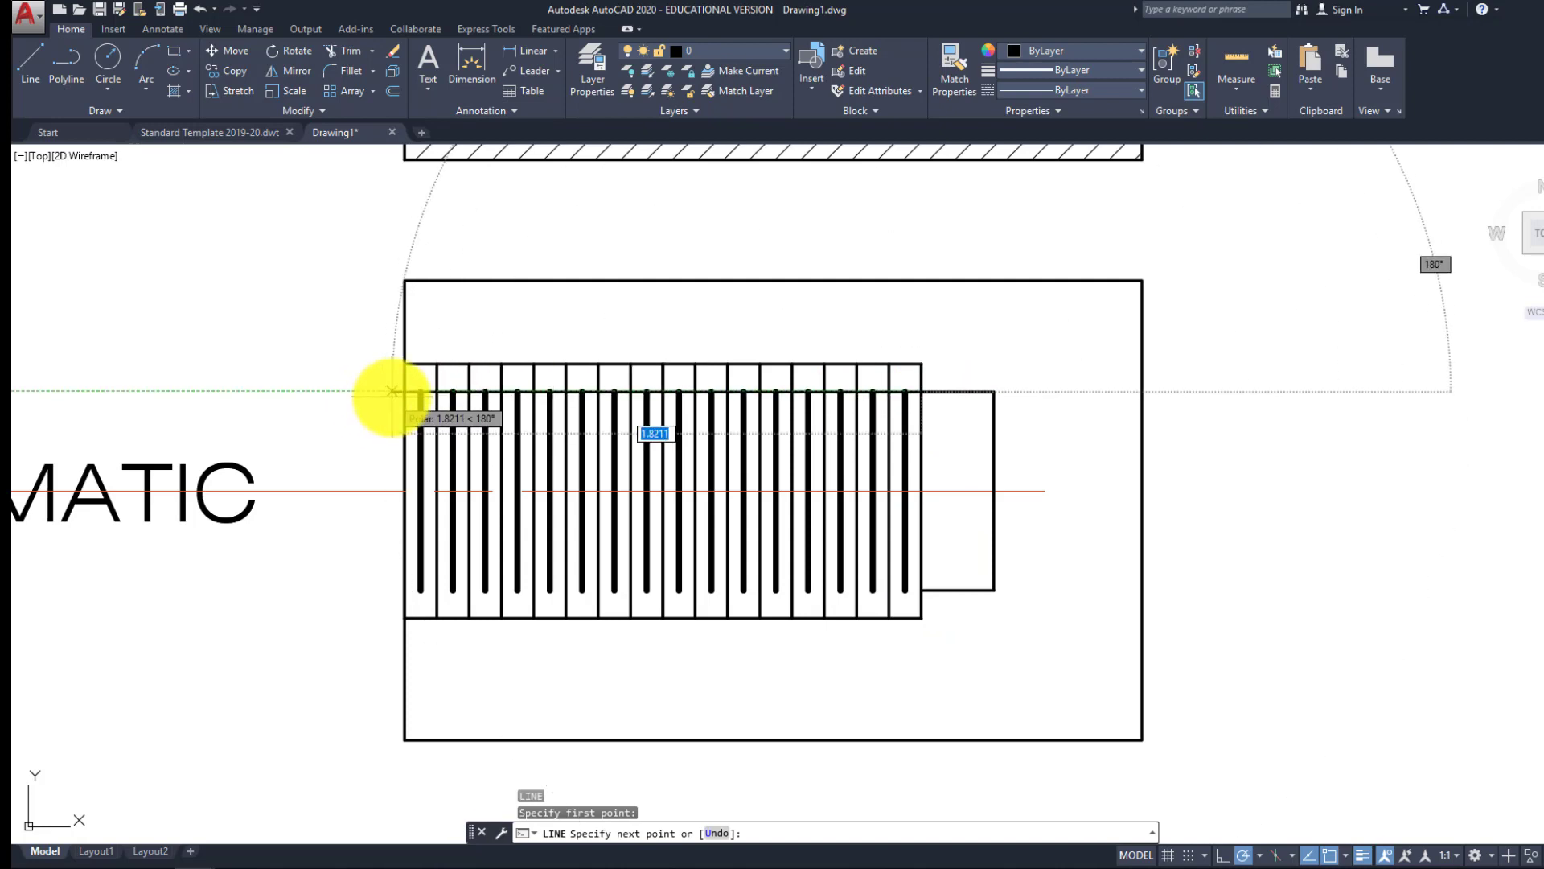
pyautogui.press('Return')
pyautogui.press('Return')
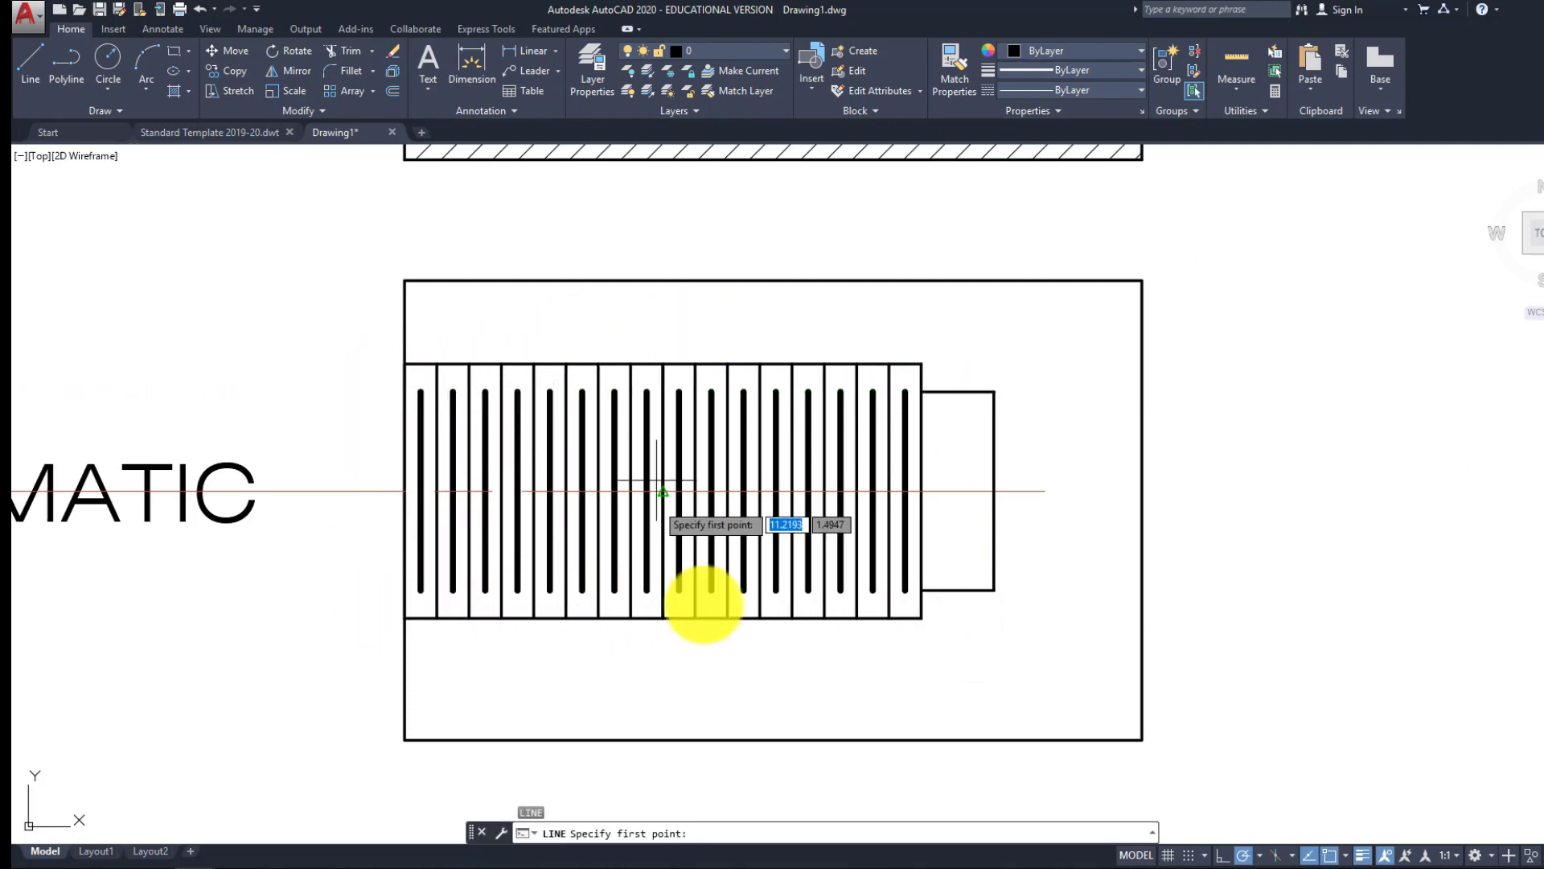
pyautogui.press('Escape')
pyautogui.press('Escape')
# Try drawing the drill point from the hole outline's end corners, then erase the slanted line
pyautogui.press('Return')
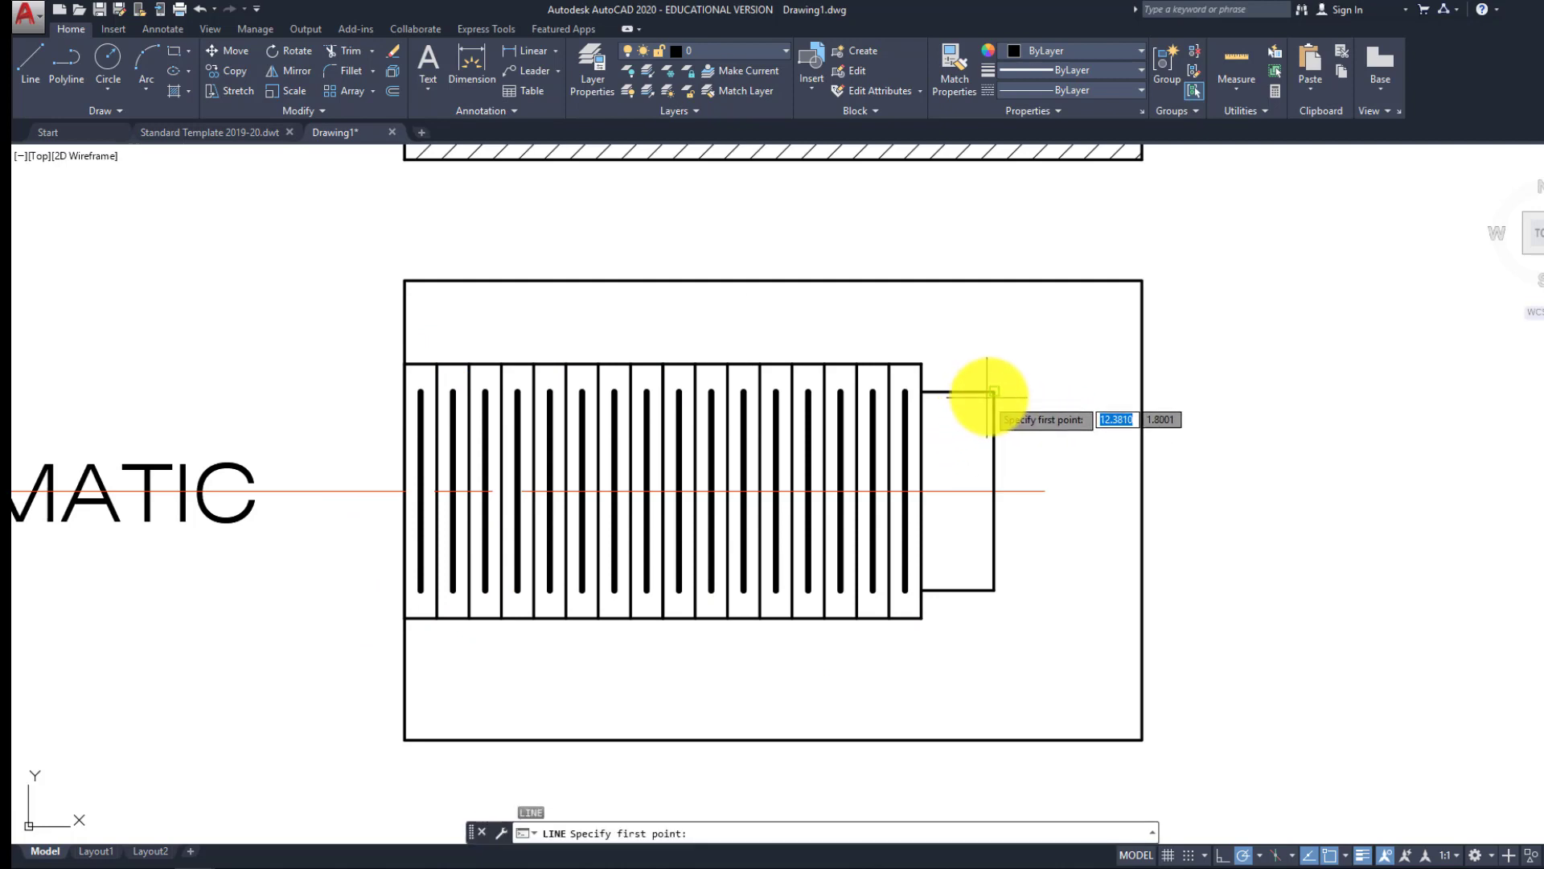
pyautogui.click(995, 392)
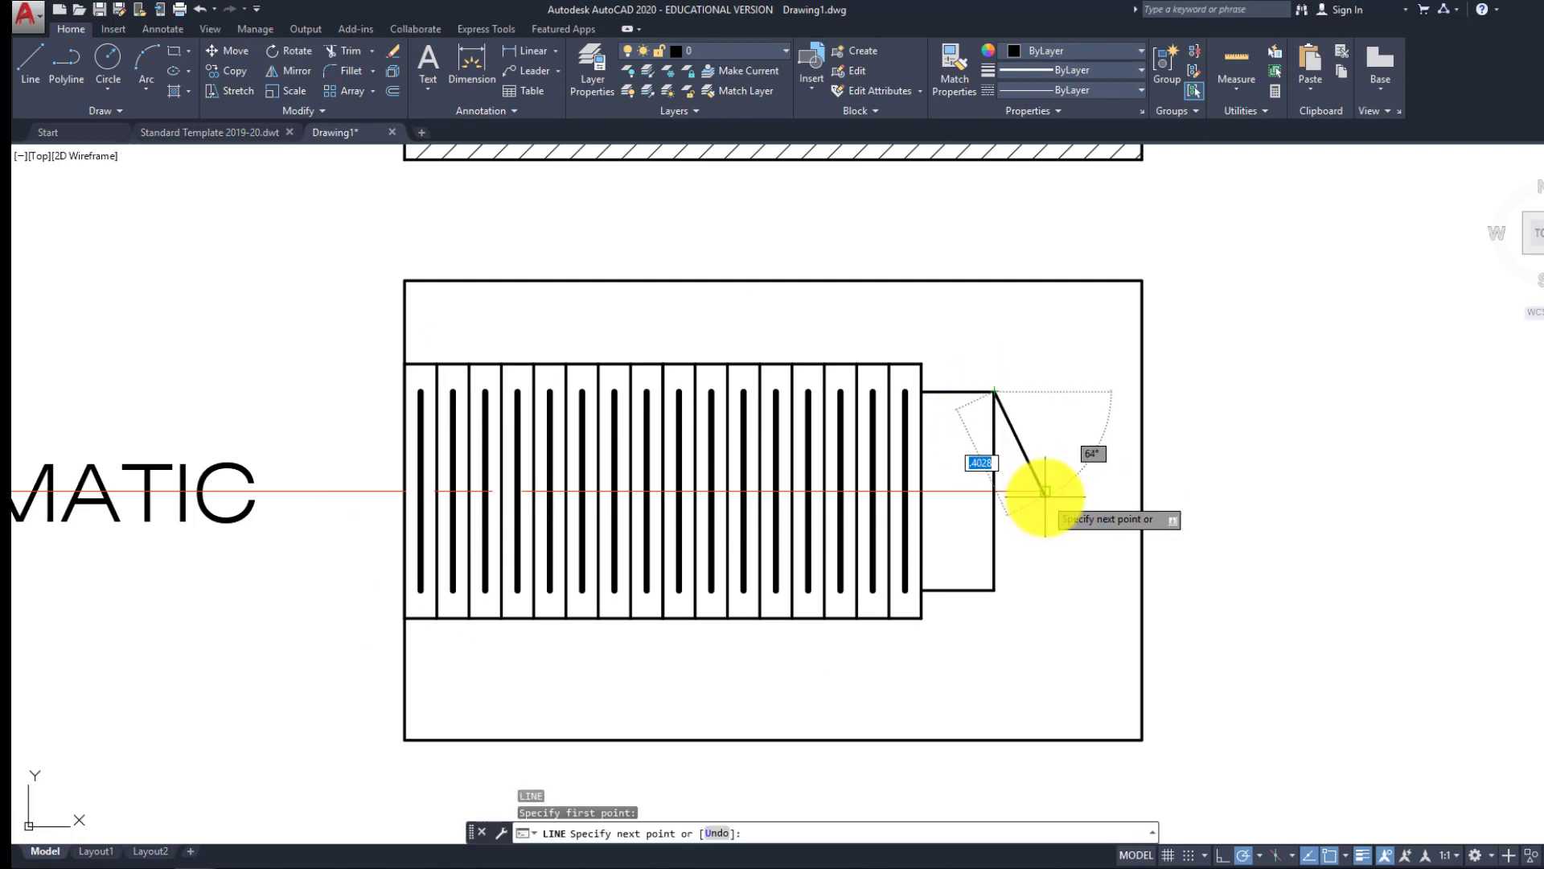
pyautogui.click(1067, 532)
pyautogui.press('Return')
pyautogui.press('Return')
pyautogui.click(995, 590)
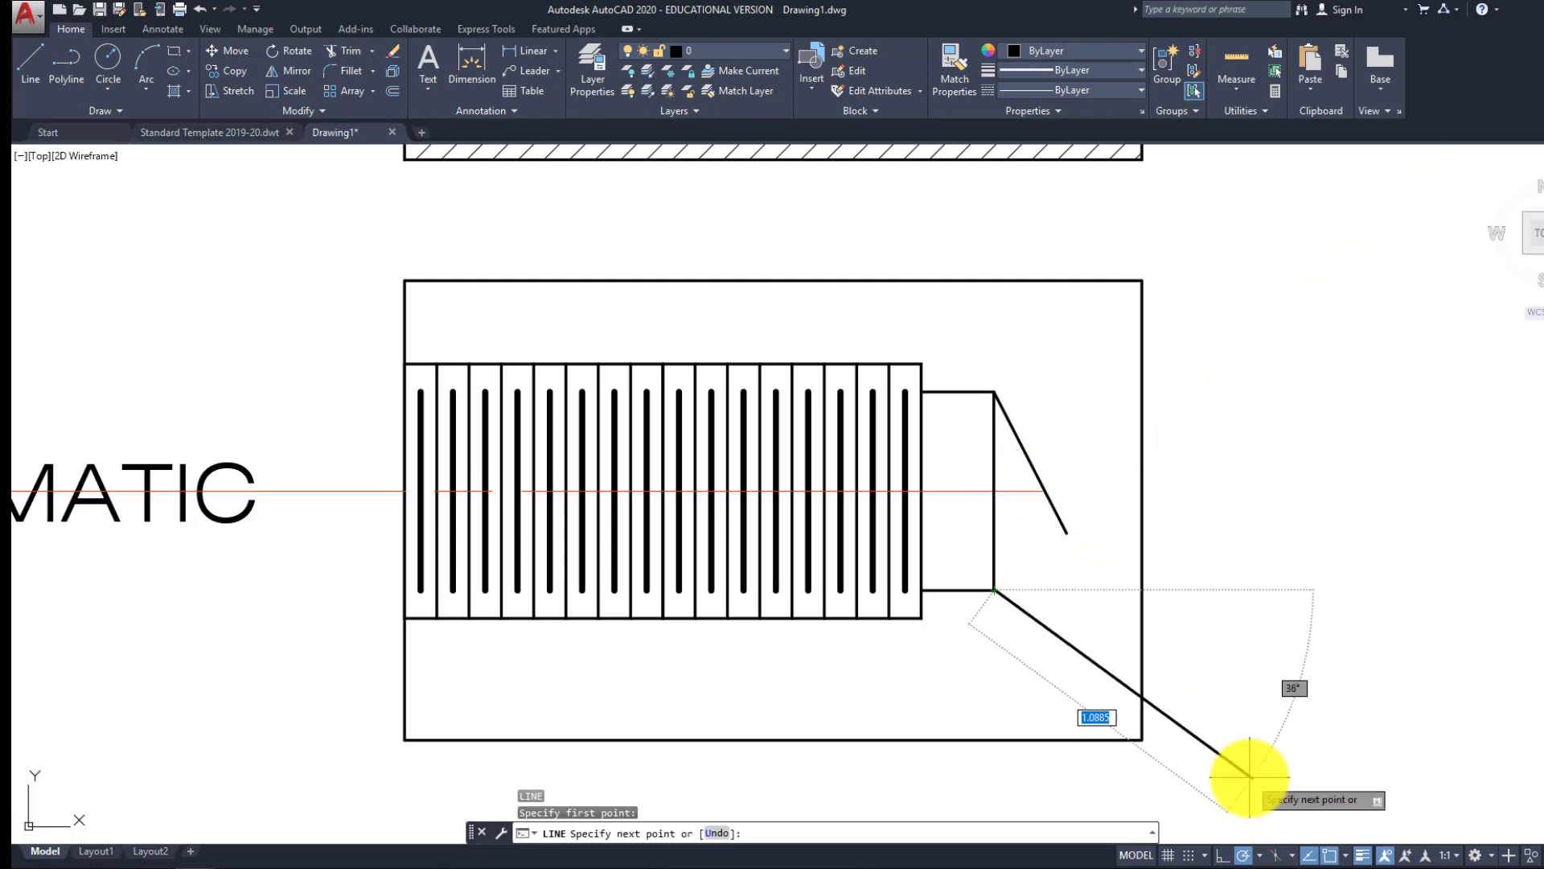
pyautogui.press('Escape')
pyautogui.click(1060, 519)
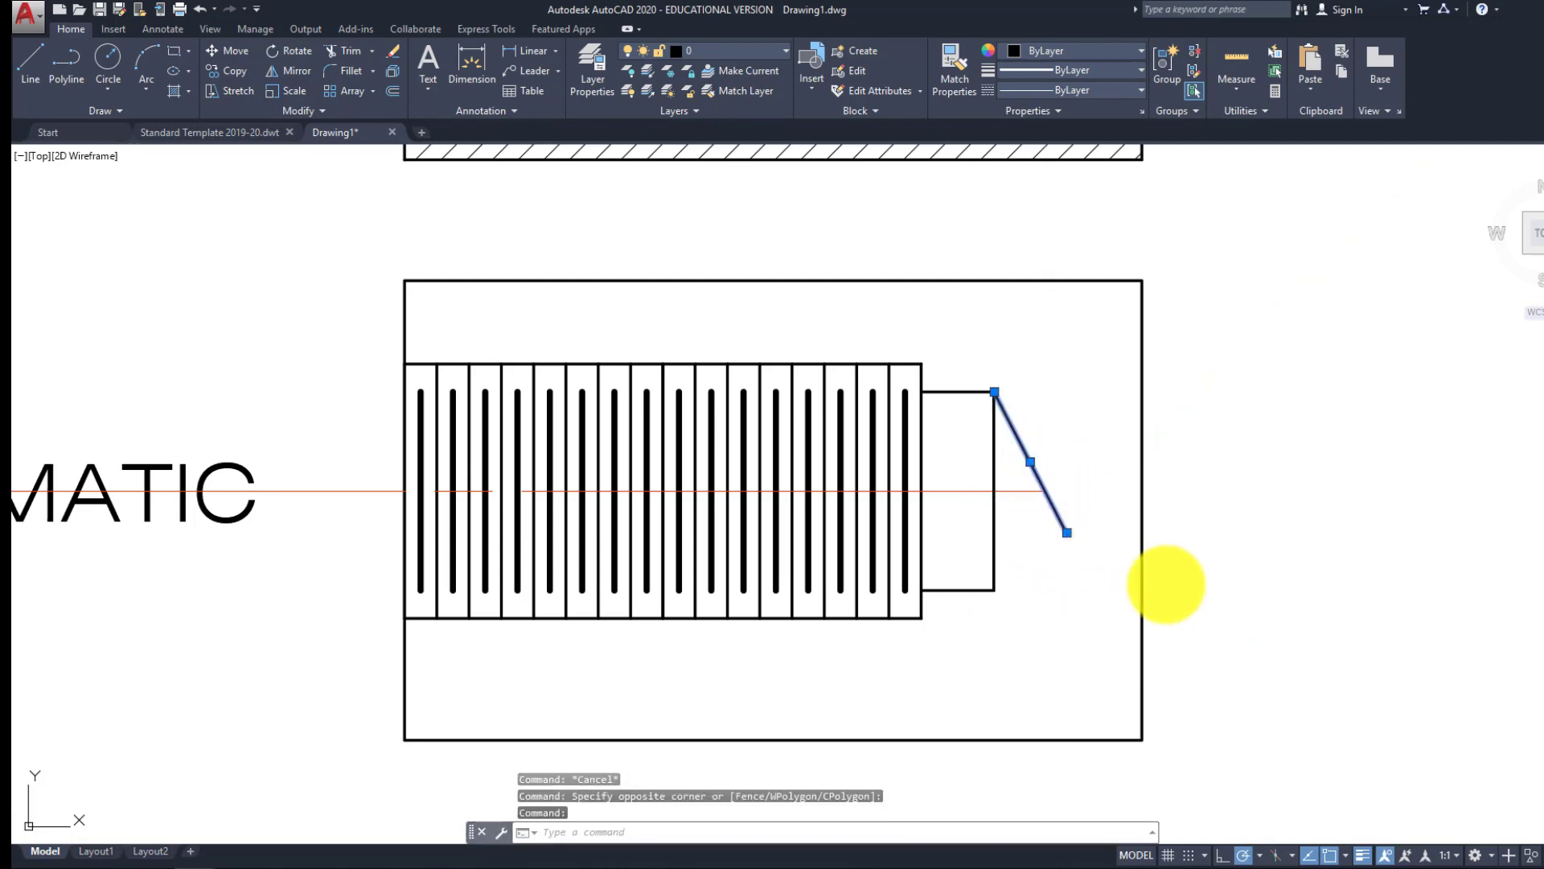
pyautogui.press('Delete')
# Change the polar tracking angle and draw two slanted lines from the hole outline's end corners, crossing at the centerline
pyautogui.click(1256, 856)
pyautogui.click(1283, 716)
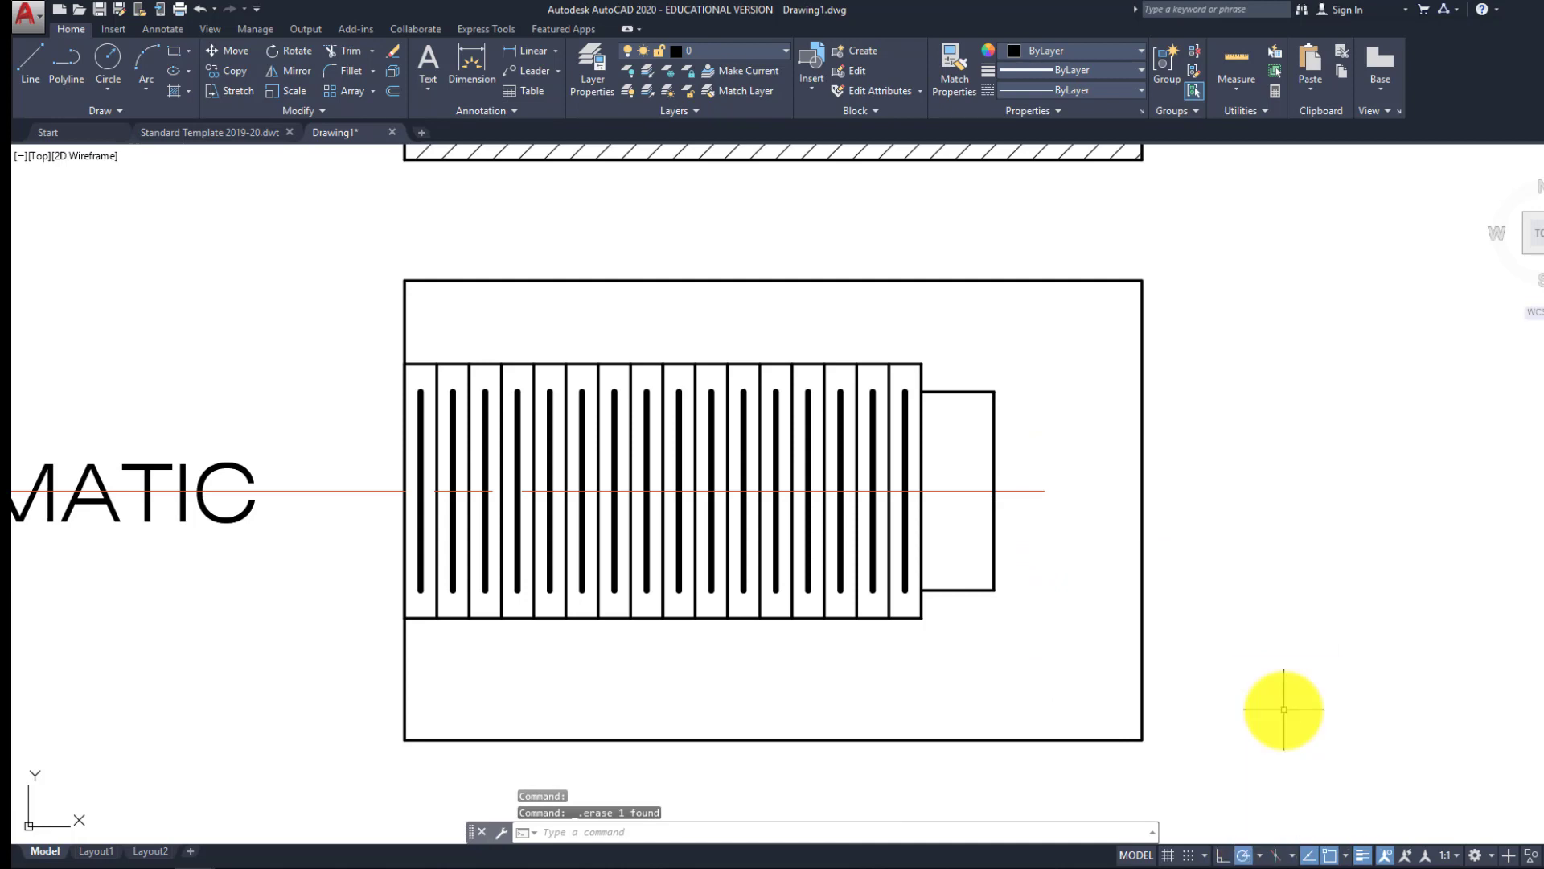
pyautogui.write('l')
pyautogui.press('Return')
pyautogui.click(996, 394)
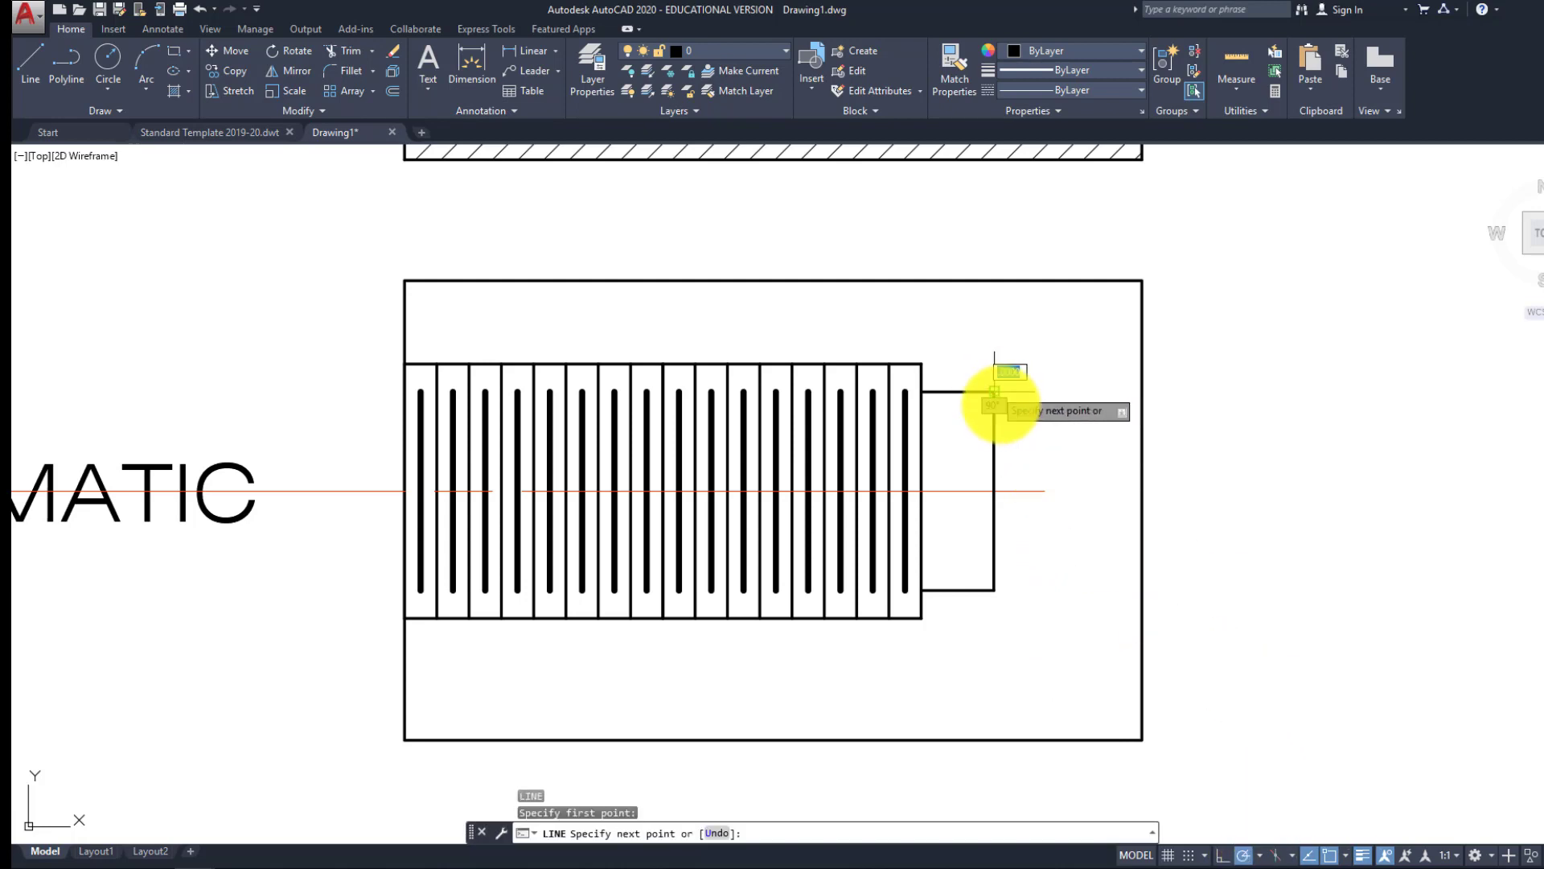
pyautogui.click(1060, 523)
pyautogui.press('Return')
pyautogui.click(994, 589)
pyautogui.click(1074, 464)
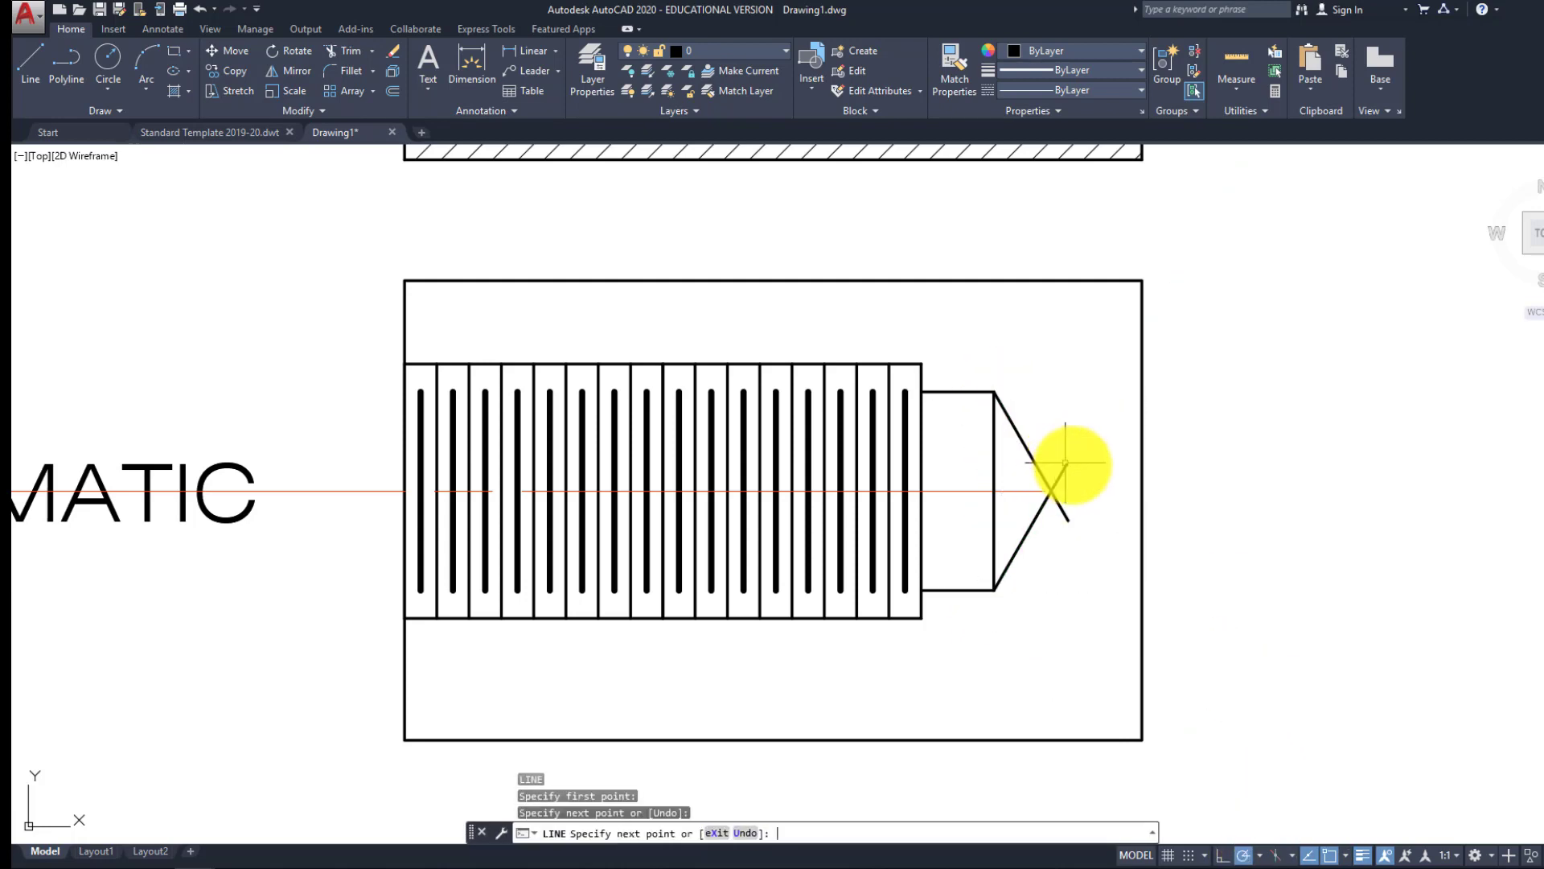
pyautogui.press('Escape')
# Trim the overlapping ends of the two slanted lines beyond their intersection to form the pointed drill tip
pyautogui.write('tr')
pyautogui.press('Return')
pyautogui.press('Return')
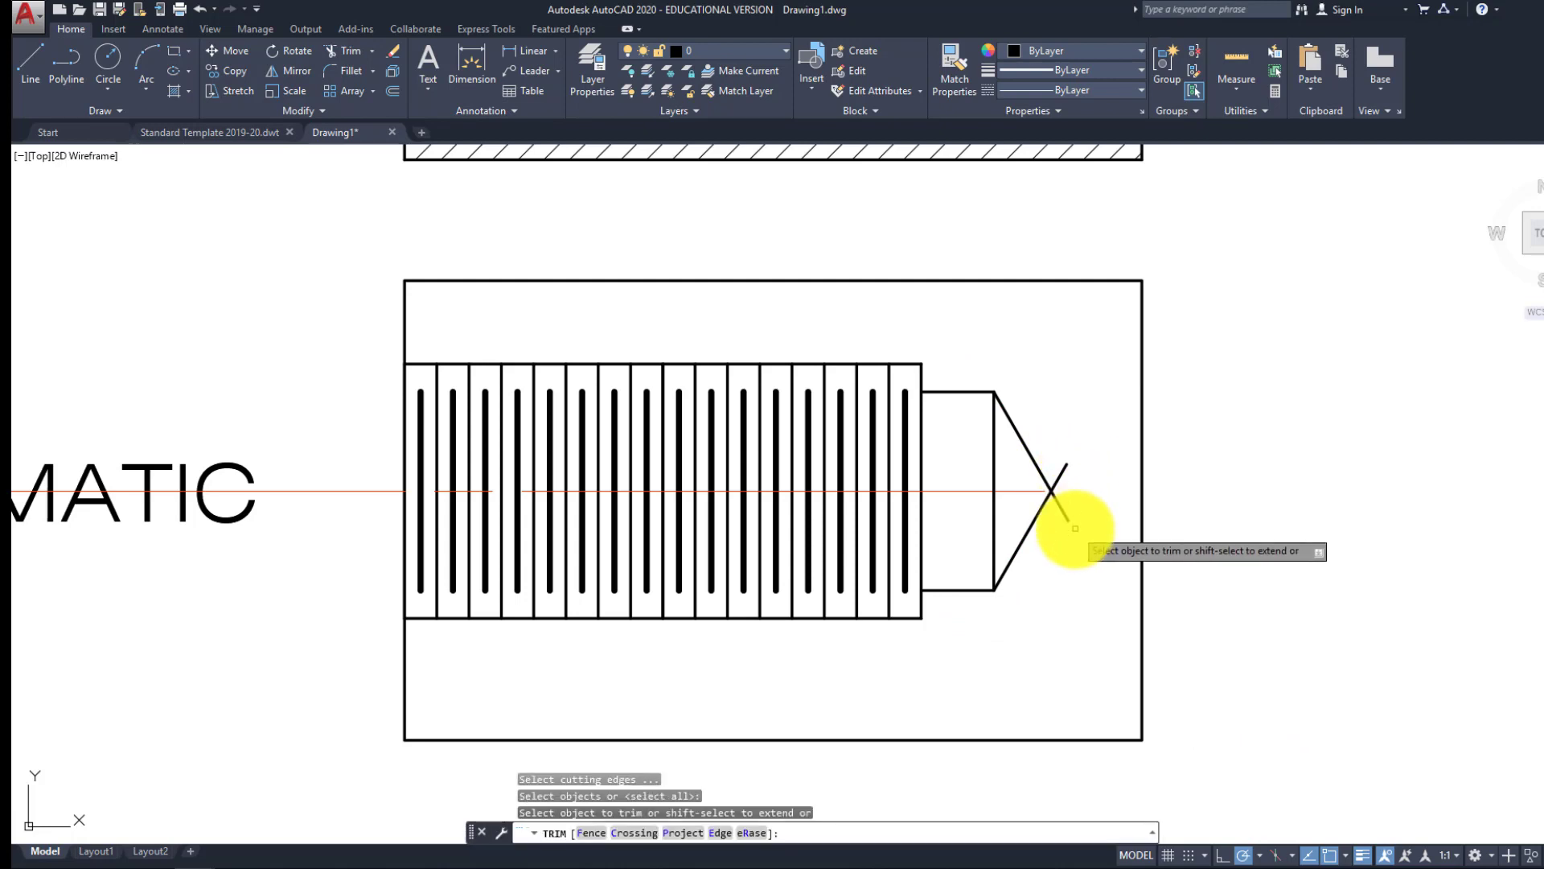
pyautogui.click(1076, 527)
pyautogui.click(1062, 456)
pyautogui.press('Return')
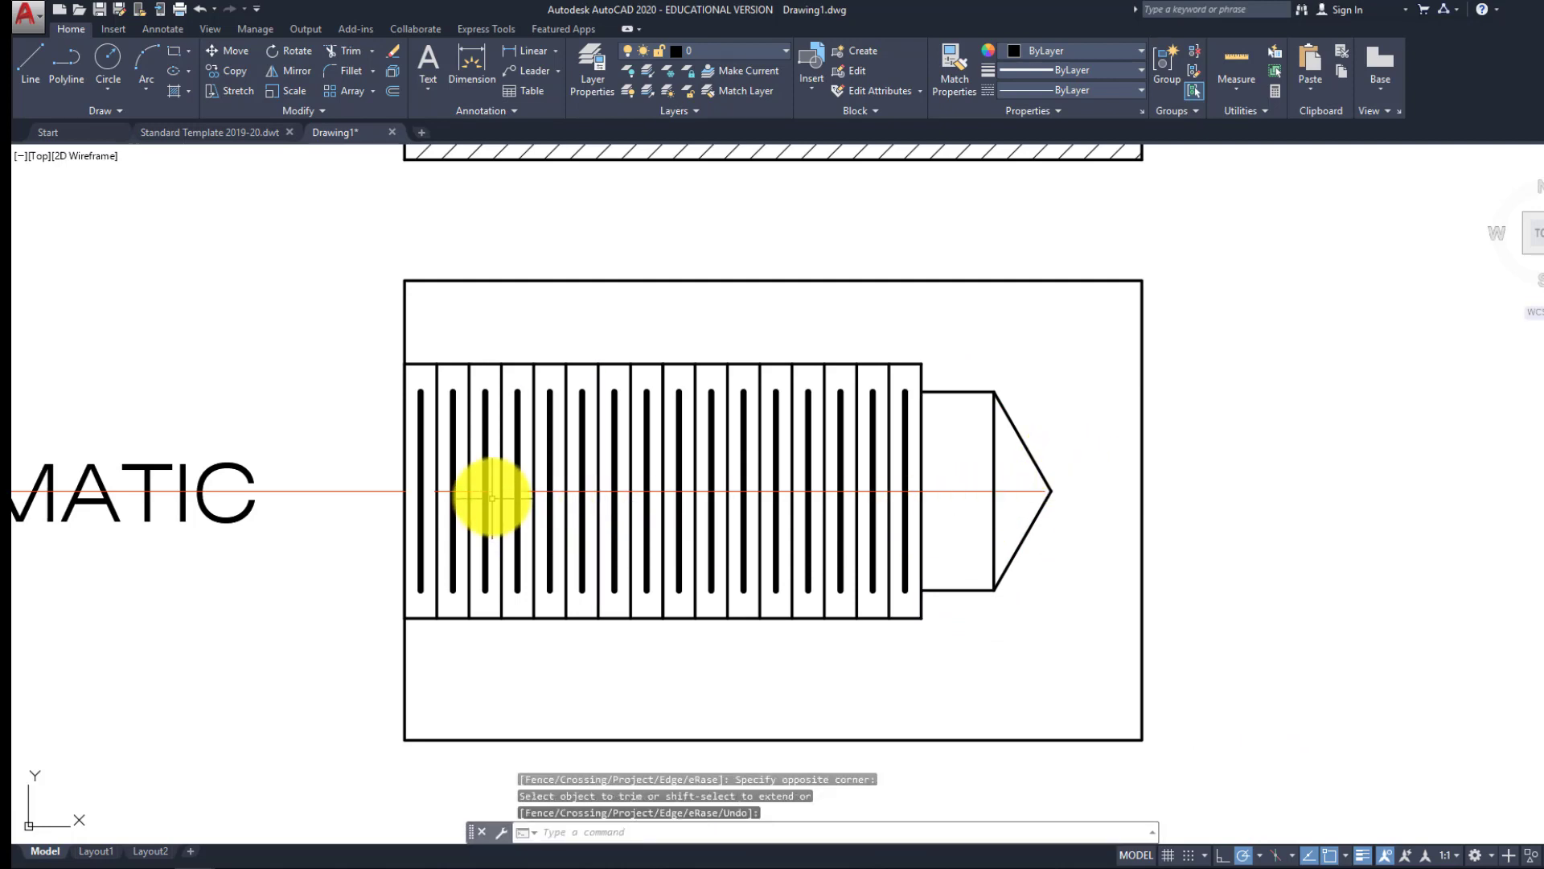
# Move the schematic section's centerline horizontally to the right so it extends past both sides of the rectangle
pyautogui.click(488, 490)
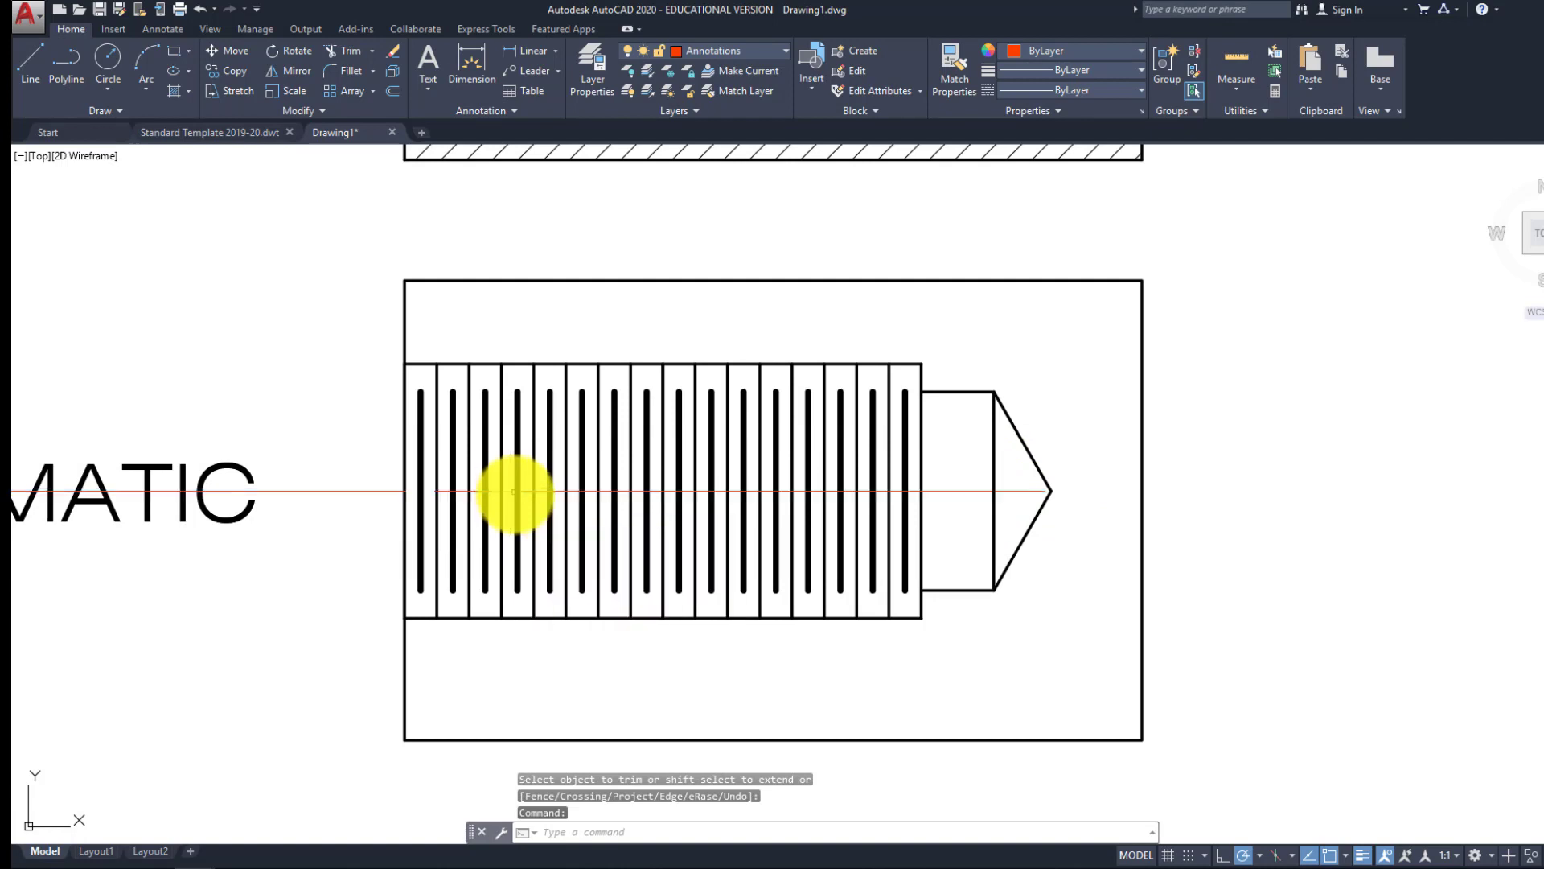
pyautogui.press('Escape')
pyautogui.press('Escape')
pyautogui.write('m')
pyautogui.press('Return')
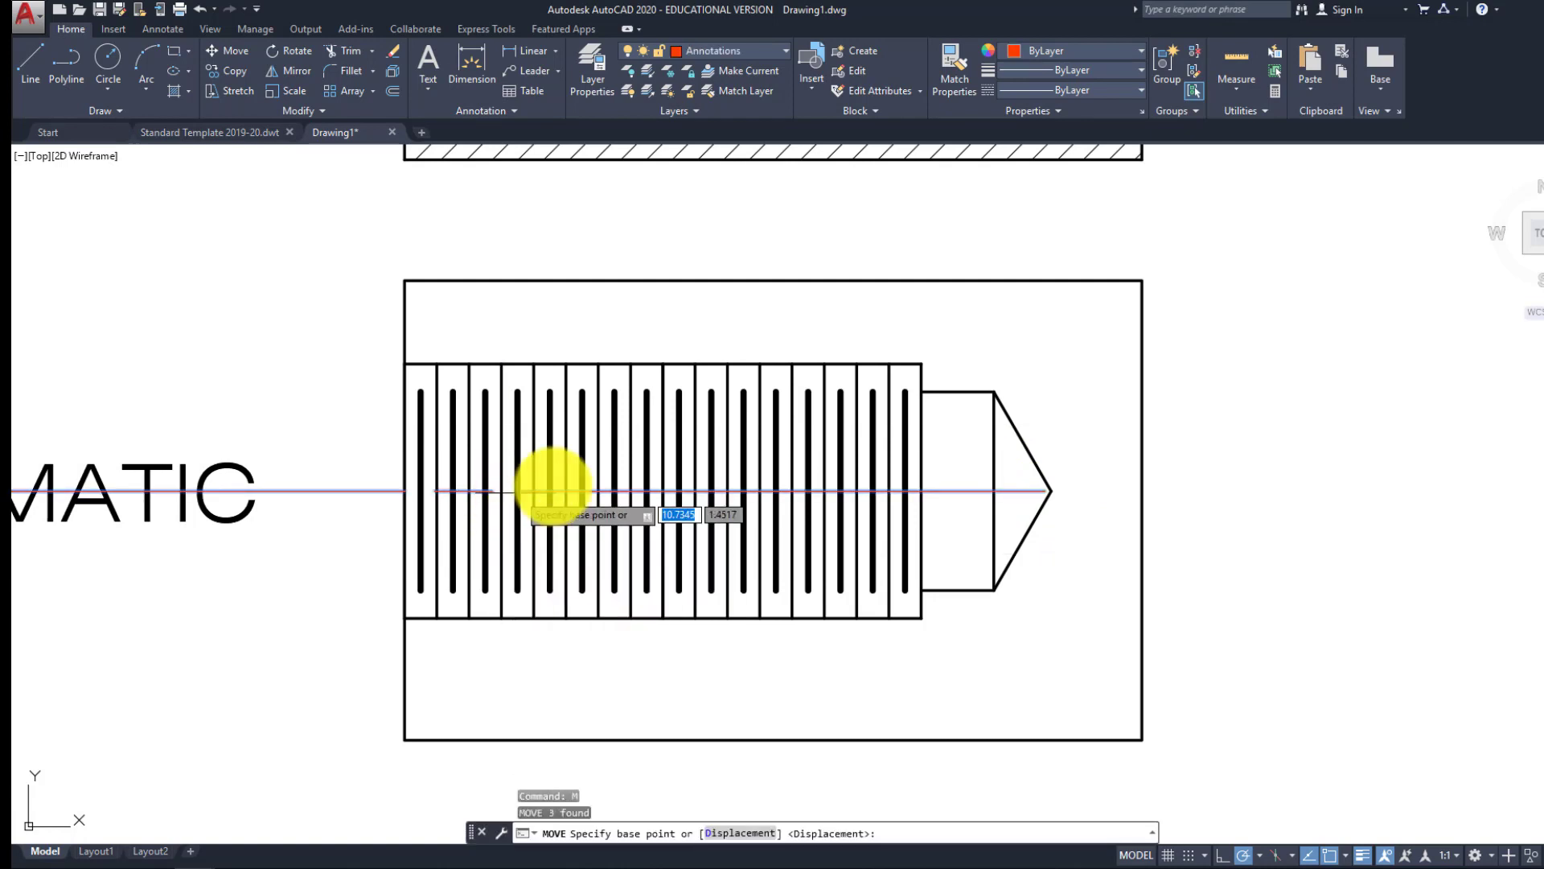
pyautogui.click(539, 336)
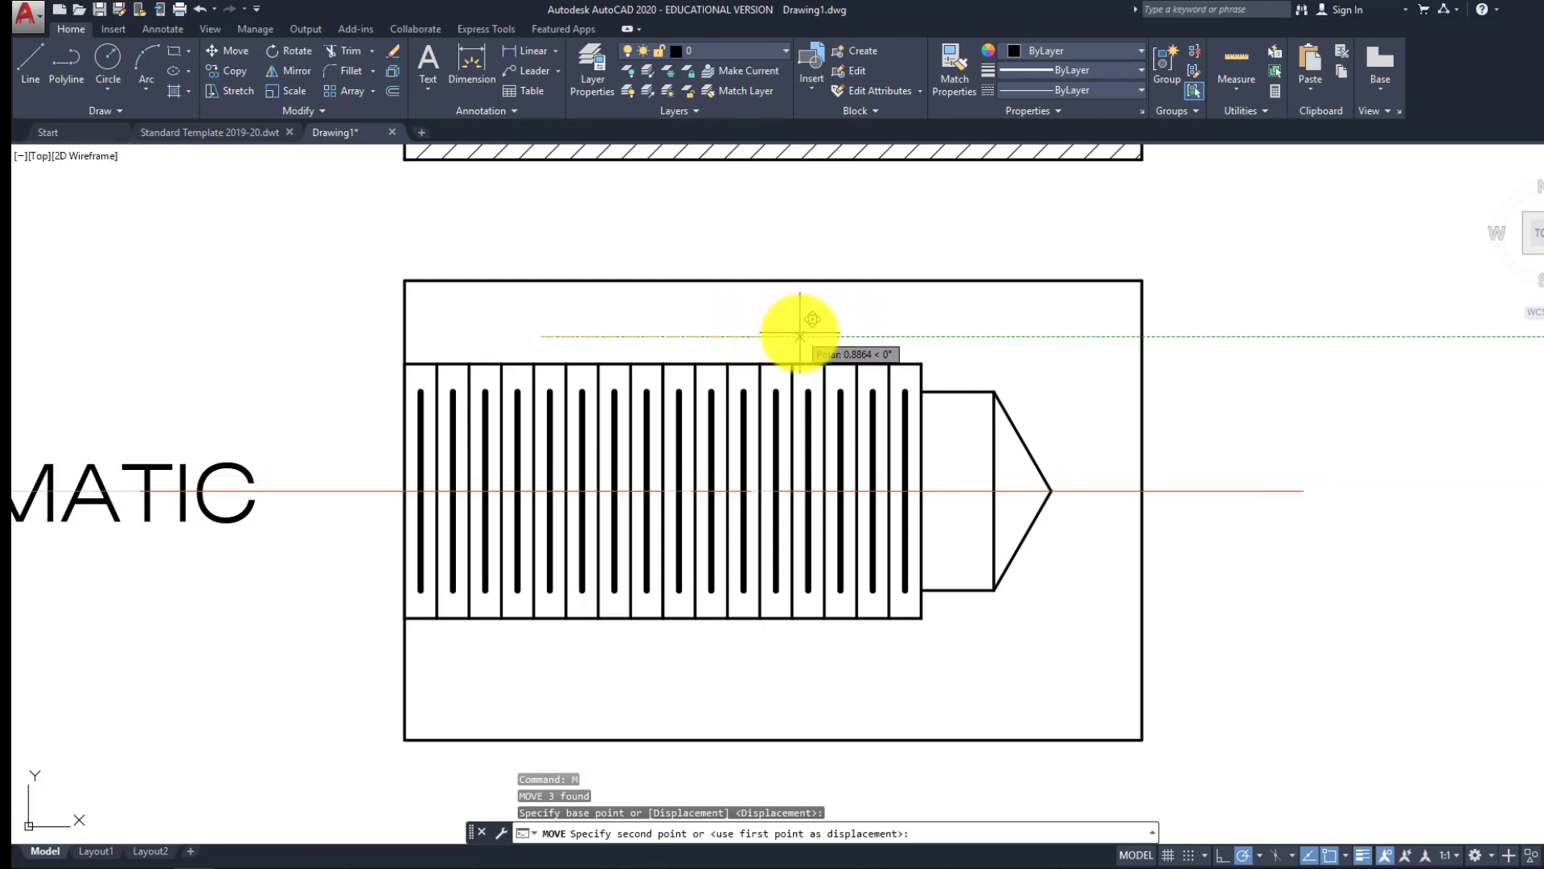
pyautogui.click(724, 336)
pyautogui.scroll(-2, 707, 528)
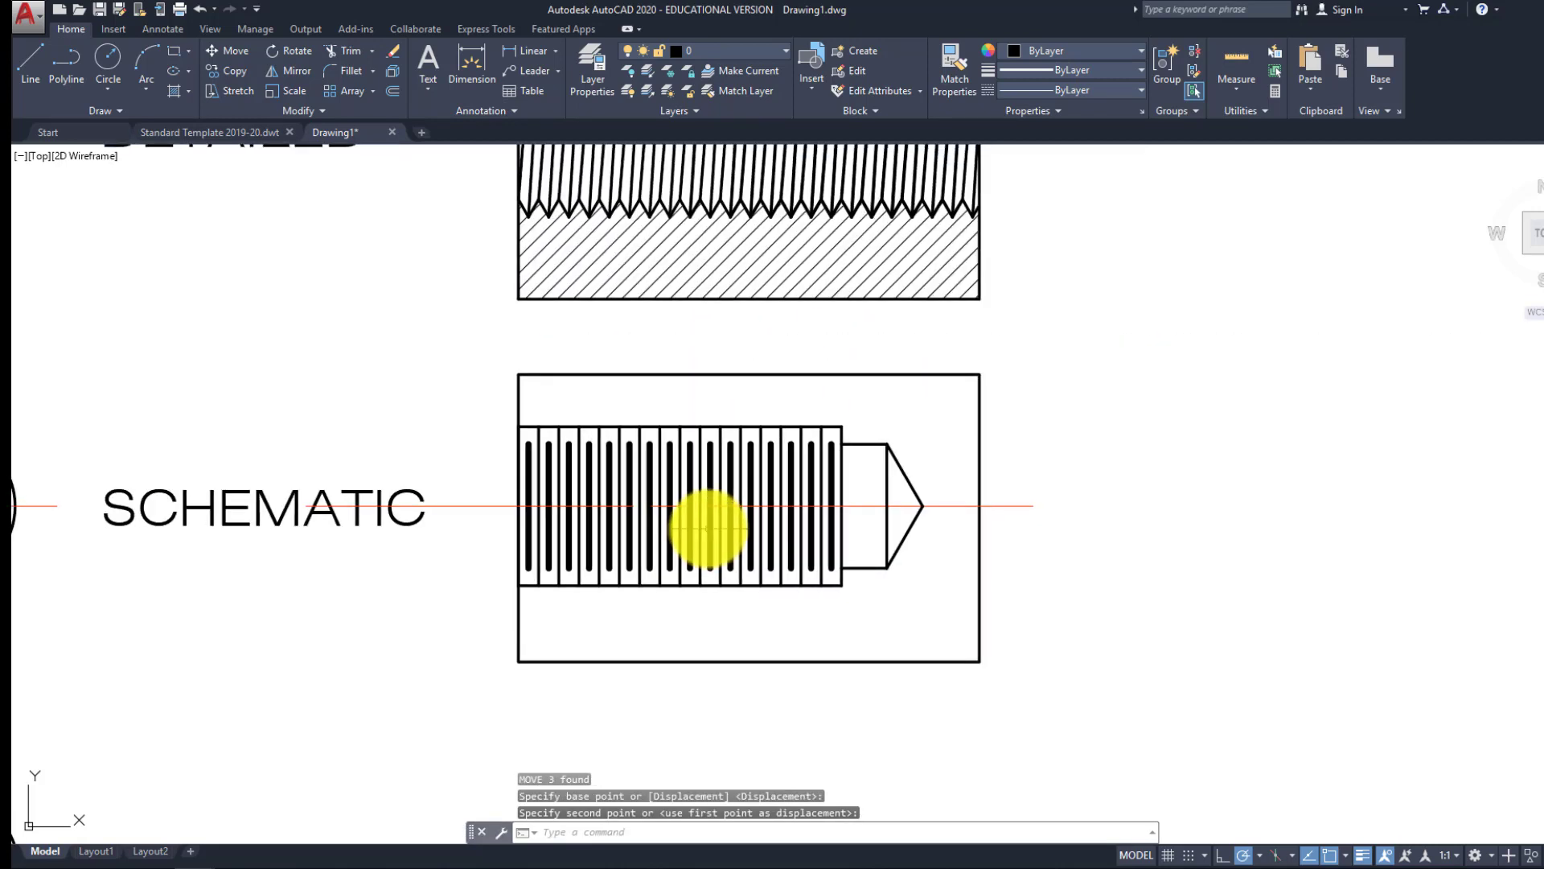
pyautogui.scroll(2, 729, 509)
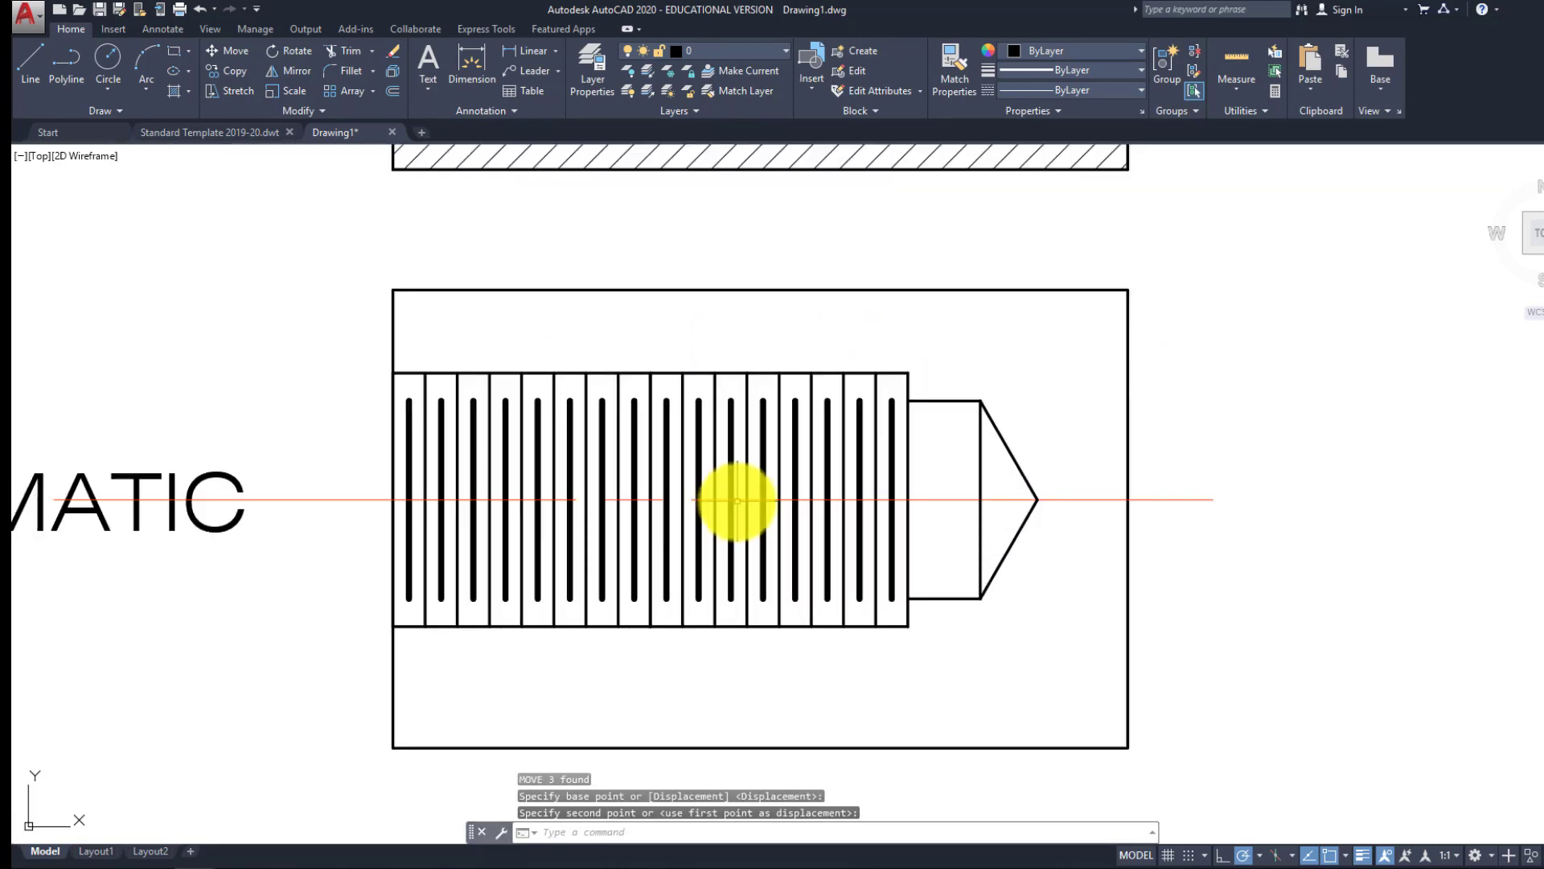
# Ungroup the schematic section's centerline and shorten its two outer dashes to their midpoints
pyautogui.click(737, 500)
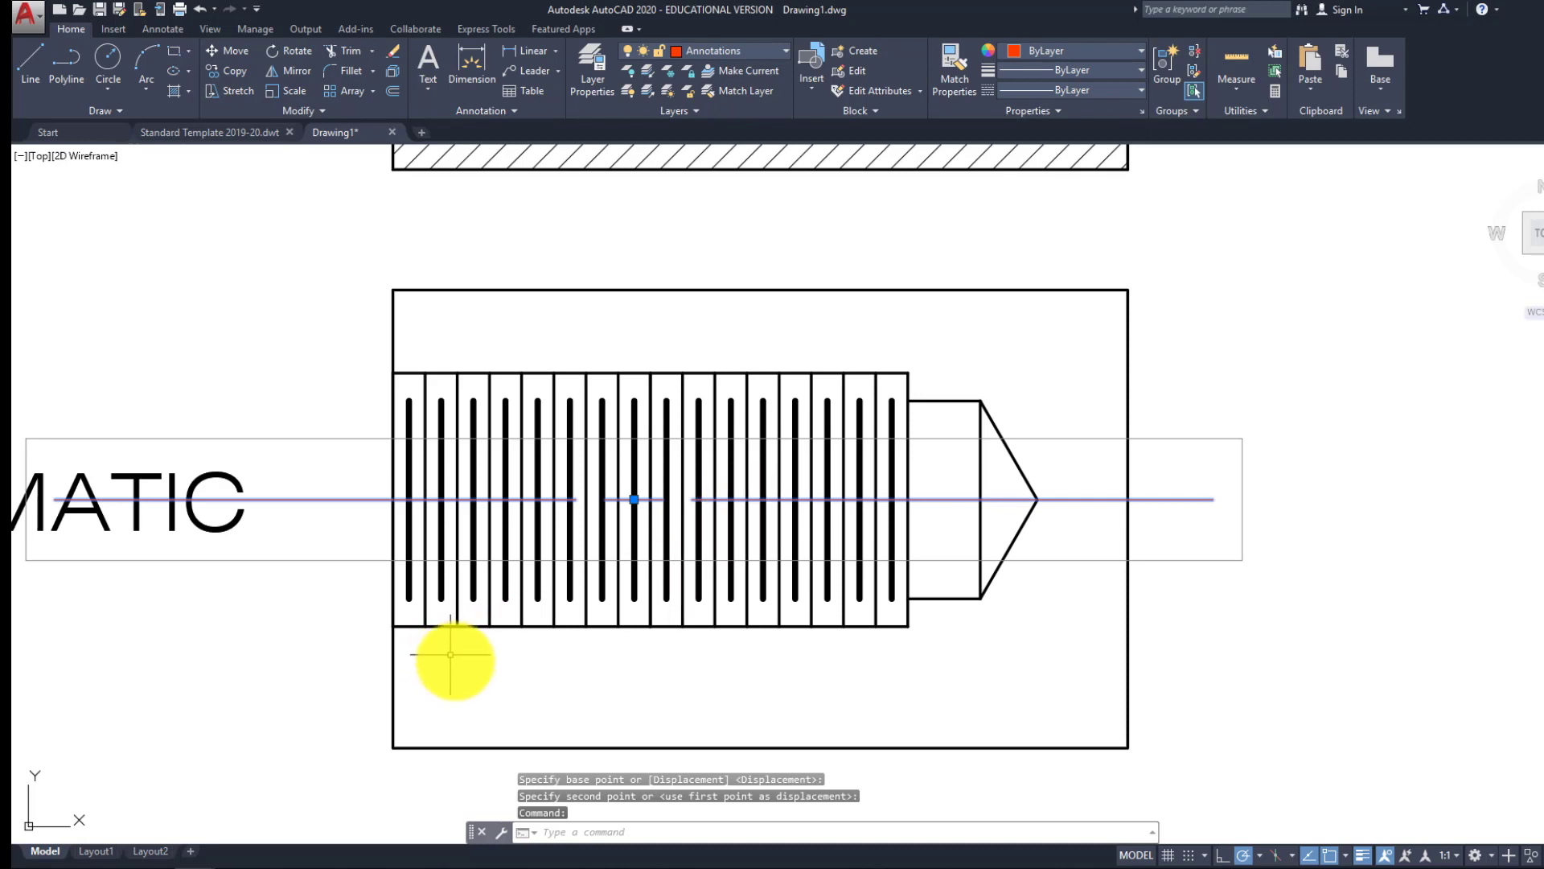
pyautogui.click(1191, 54)
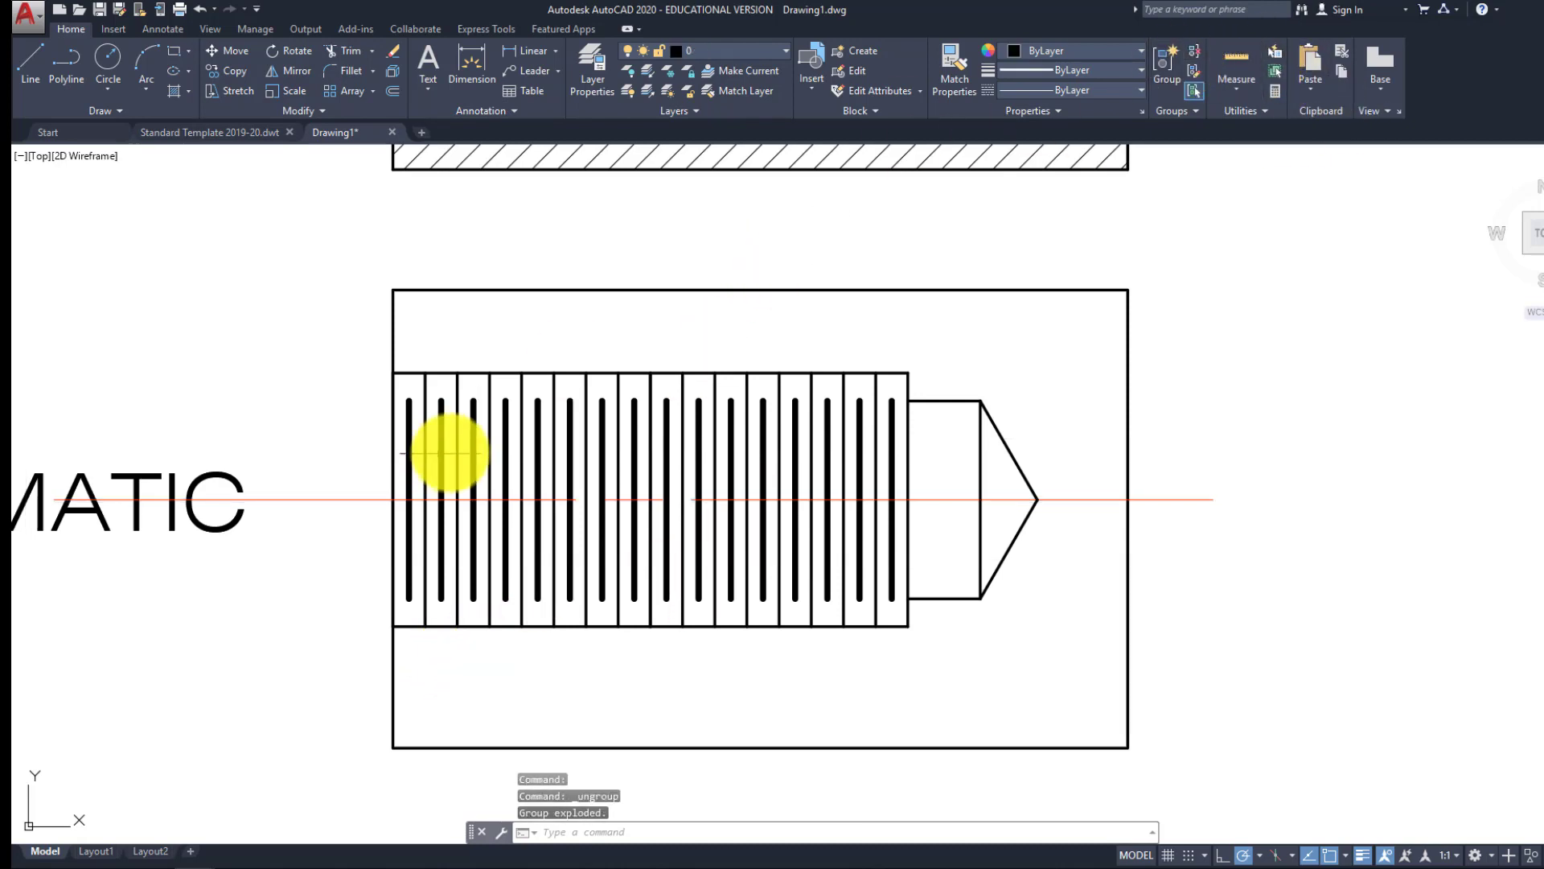
pyautogui.click(448, 441)
pyautogui.click(211, 517)
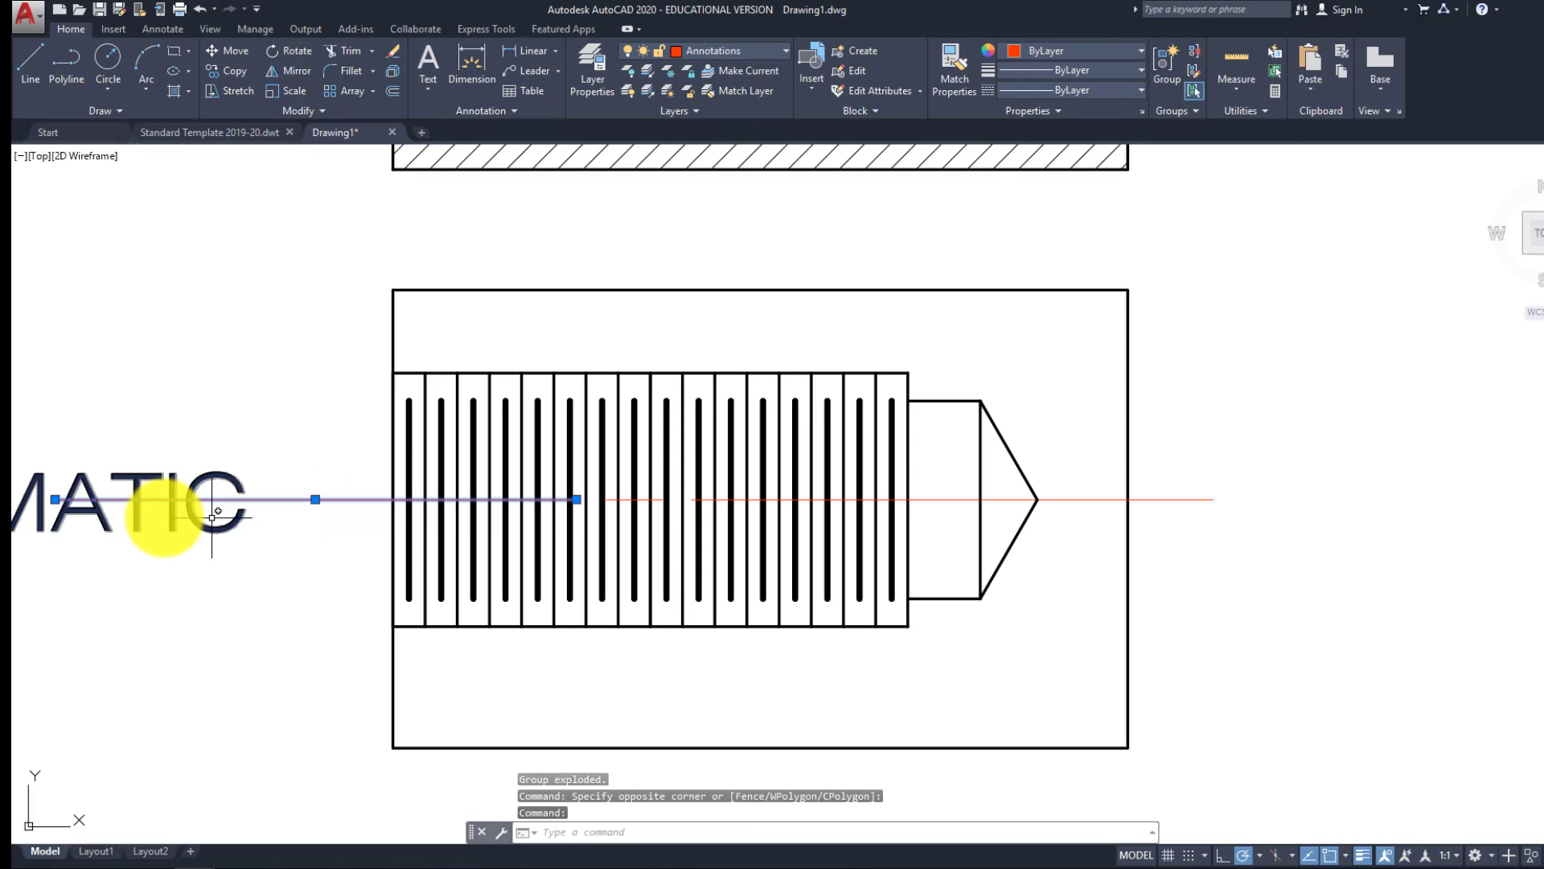
pyautogui.click(55, 499)
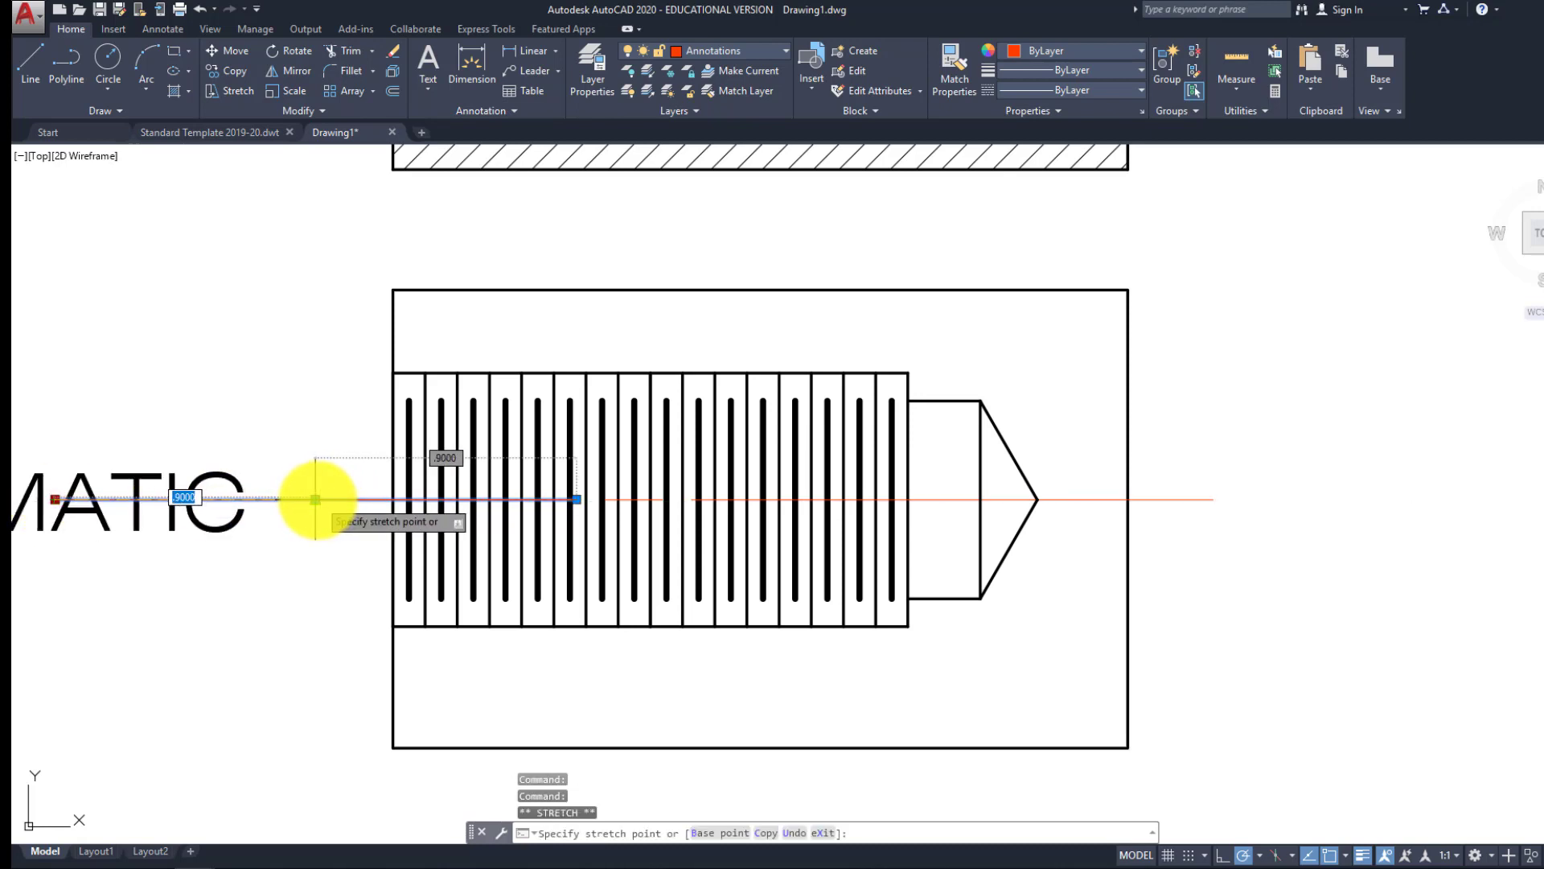
pyautogui.click(316, 500)
pyautogui.click(1210, 499)
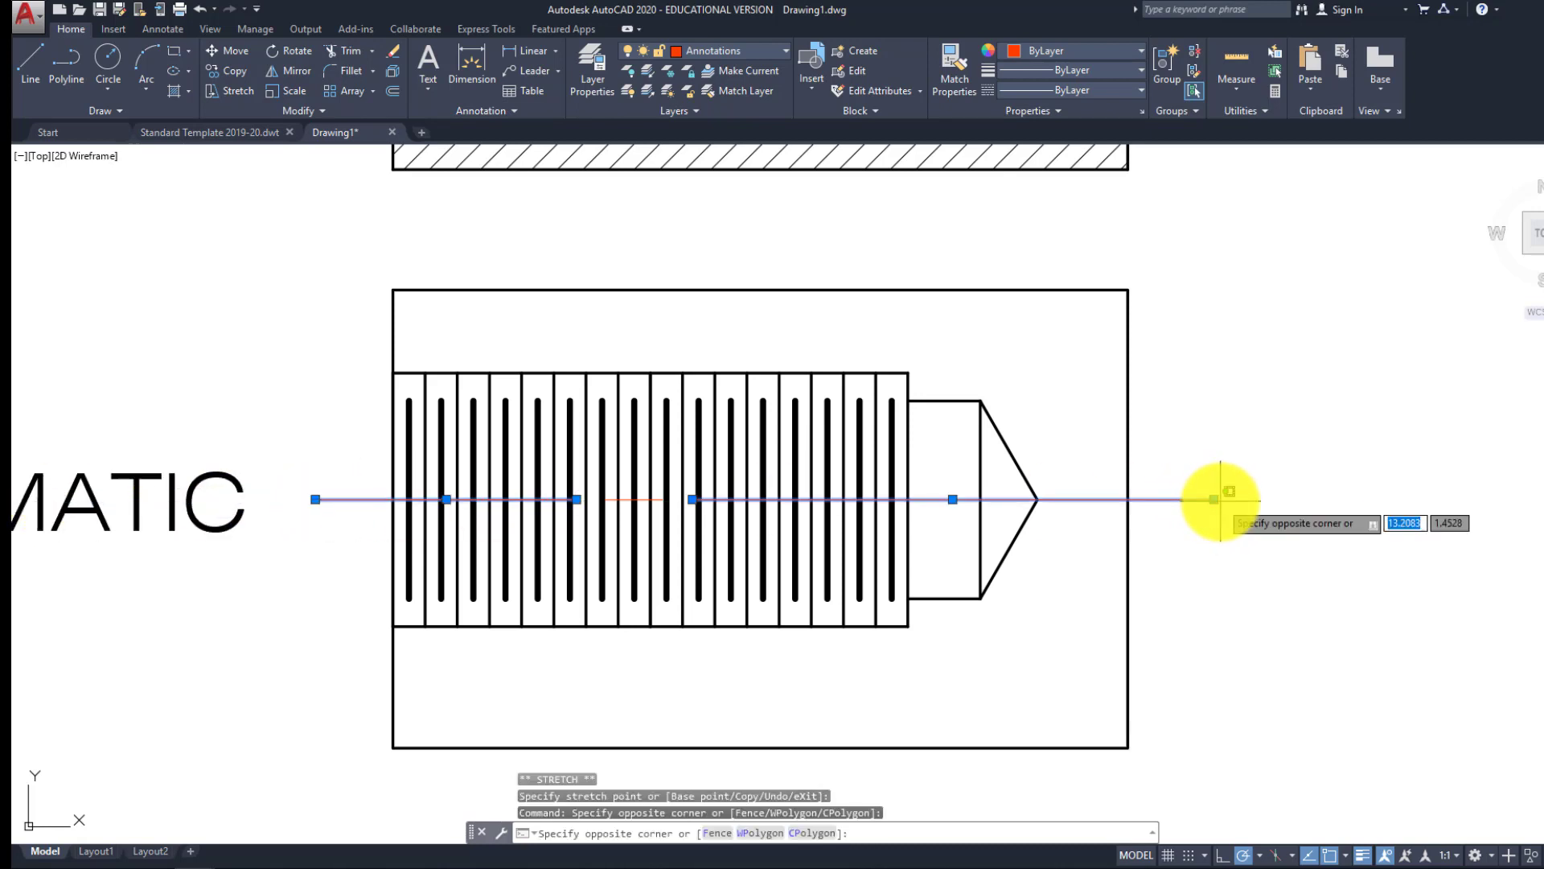
pyautogui.click(1222, 509)
pyautogui.click(1222, 508)
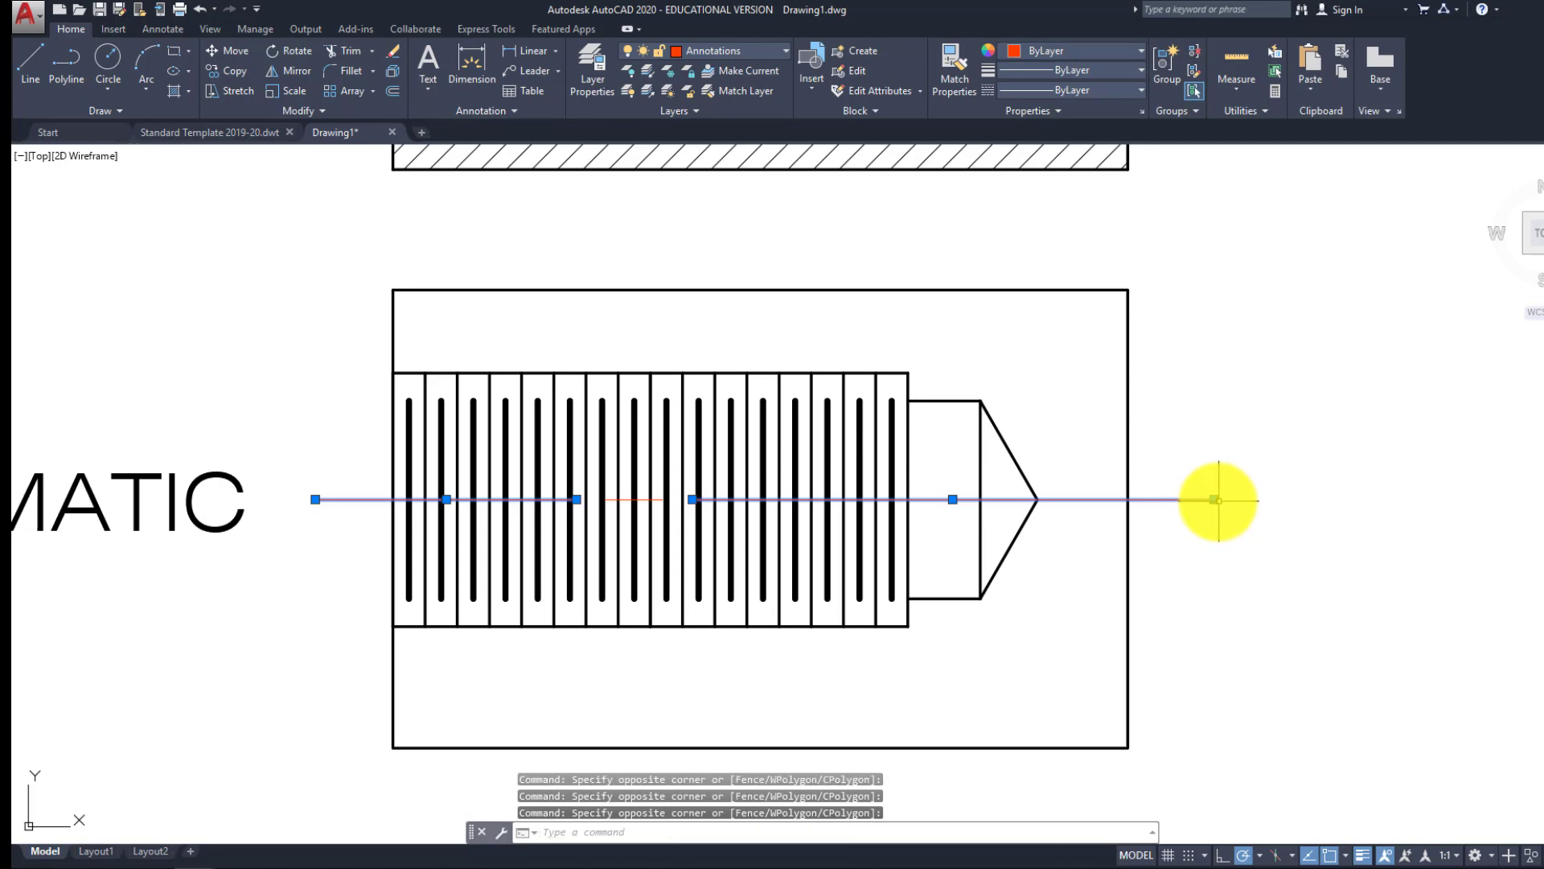
pyautogui.click(1214, 499)
pyautogui.click(953, 500)
pyautogui.press('Escape')
# Move all three shortened centerline dashes horizontally to the right along the schematic section's axis
pyautogui.click(307, 479)
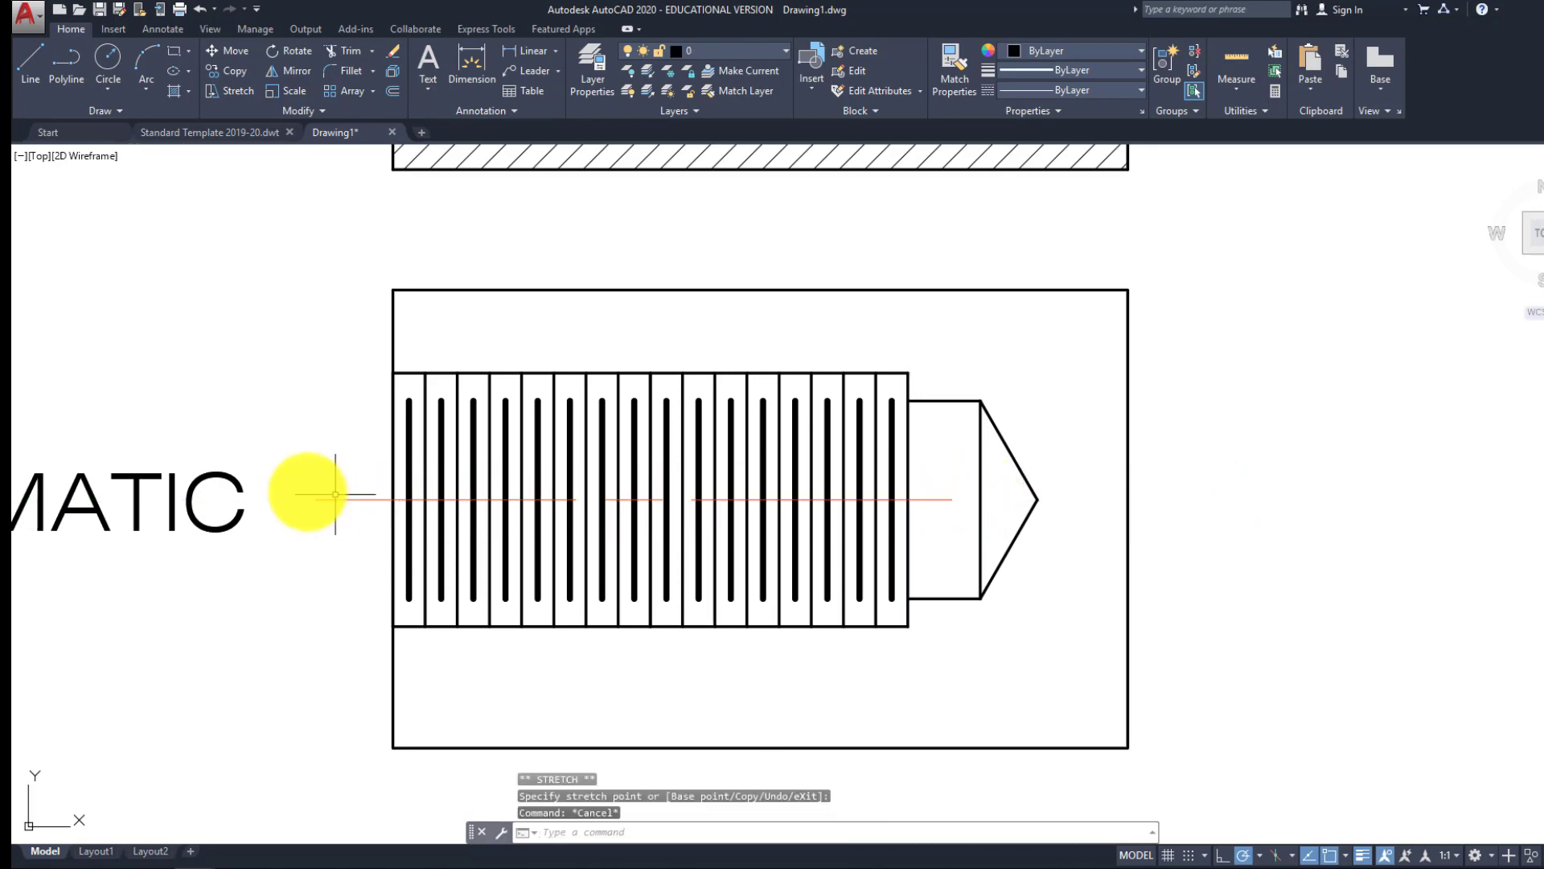
pyautogui.click(1009, 517)
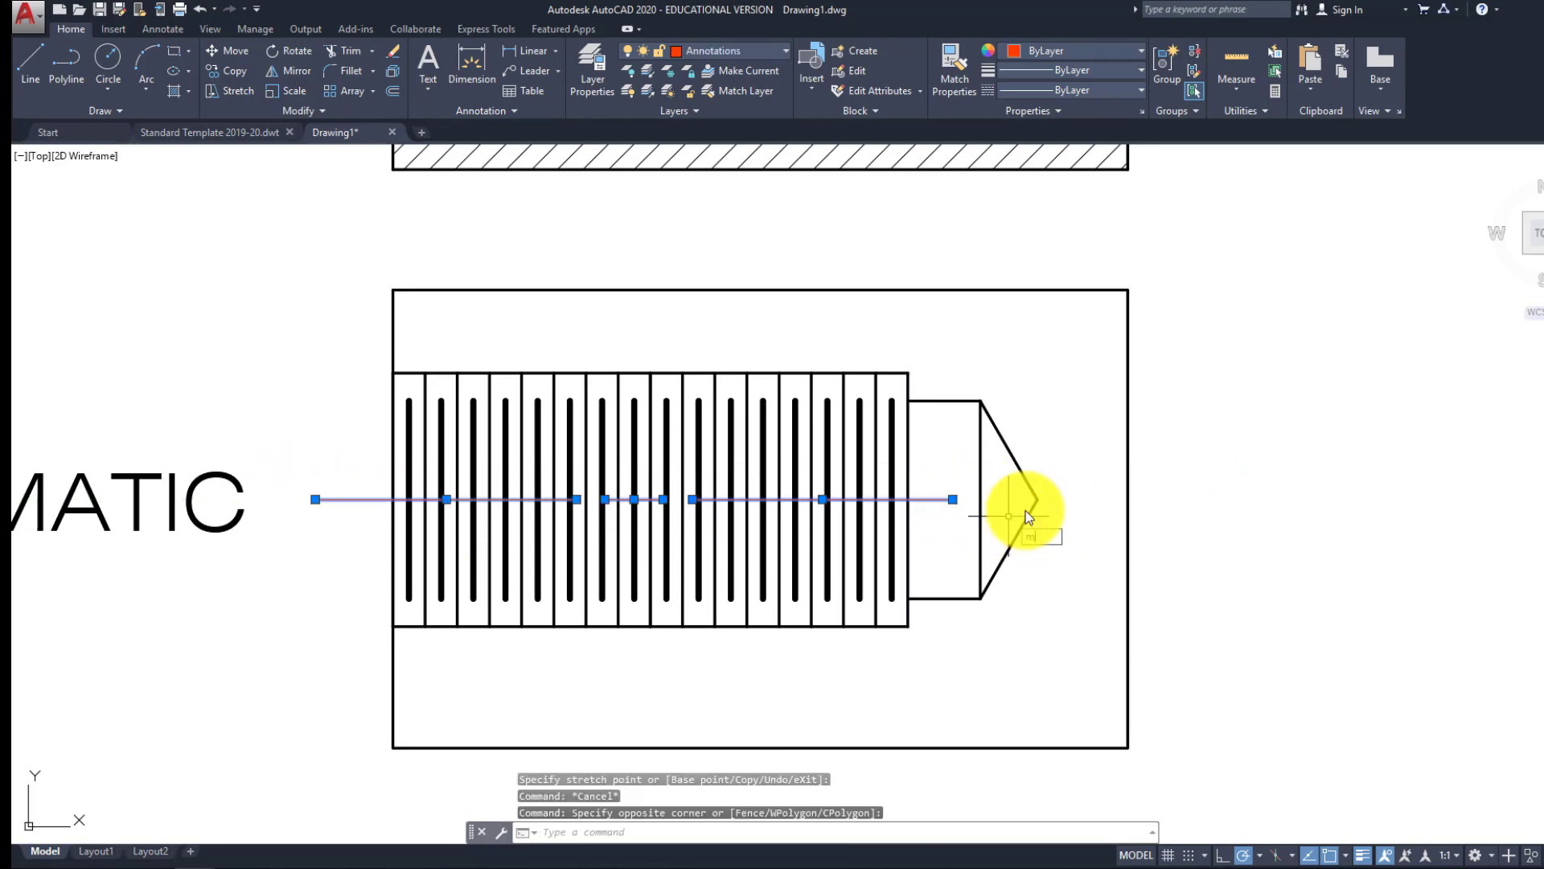
pyautogui.write('m')
pyautogui.press('Return')
pyautogui.click(729, 332)
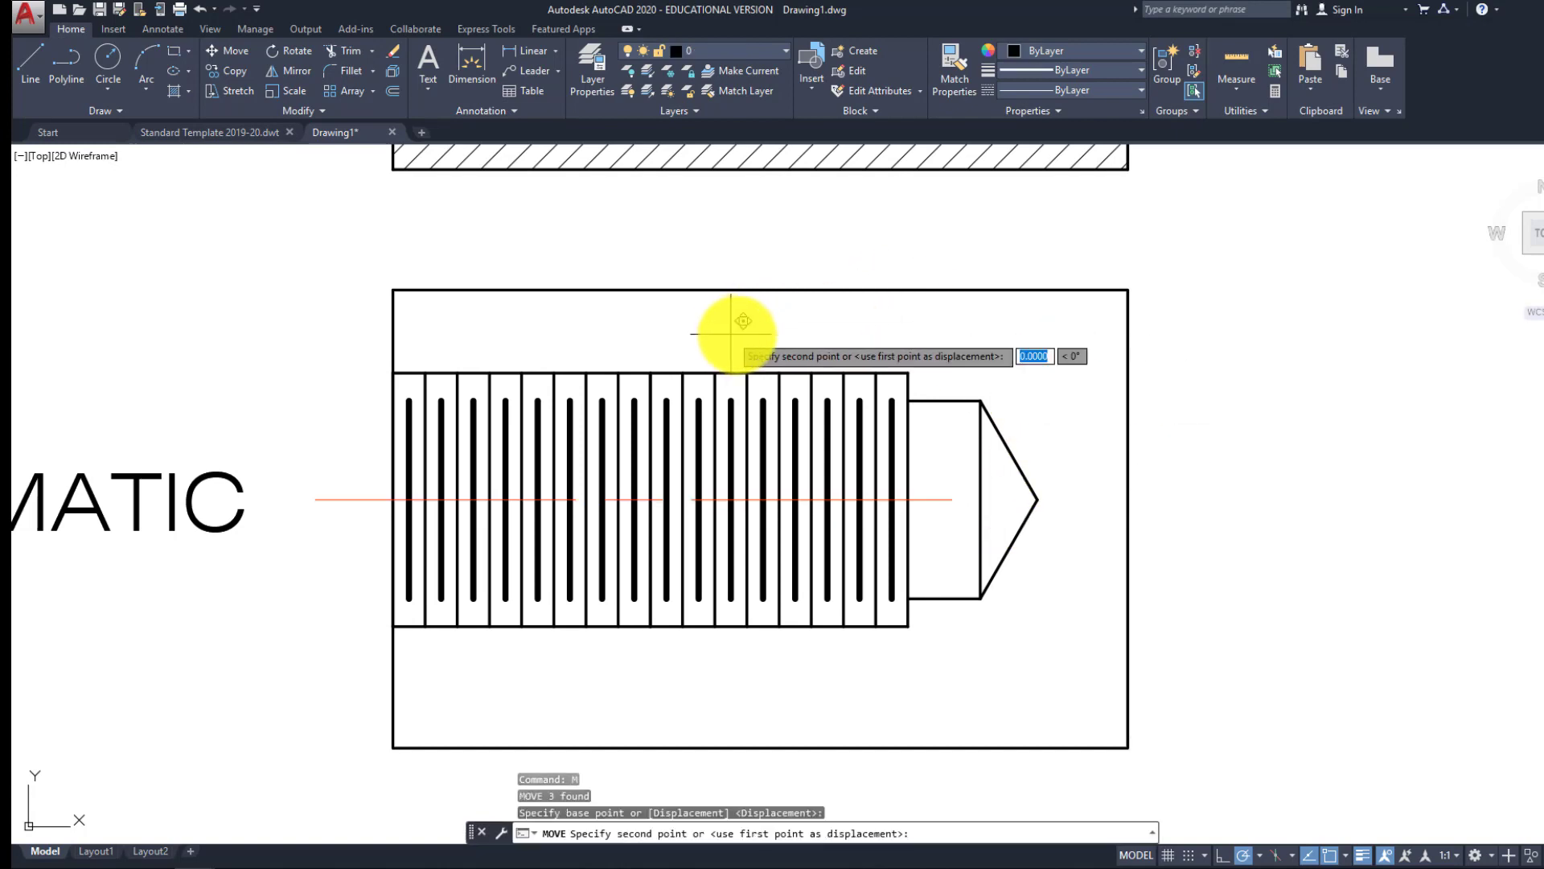
pyautogui.click(779, 333)
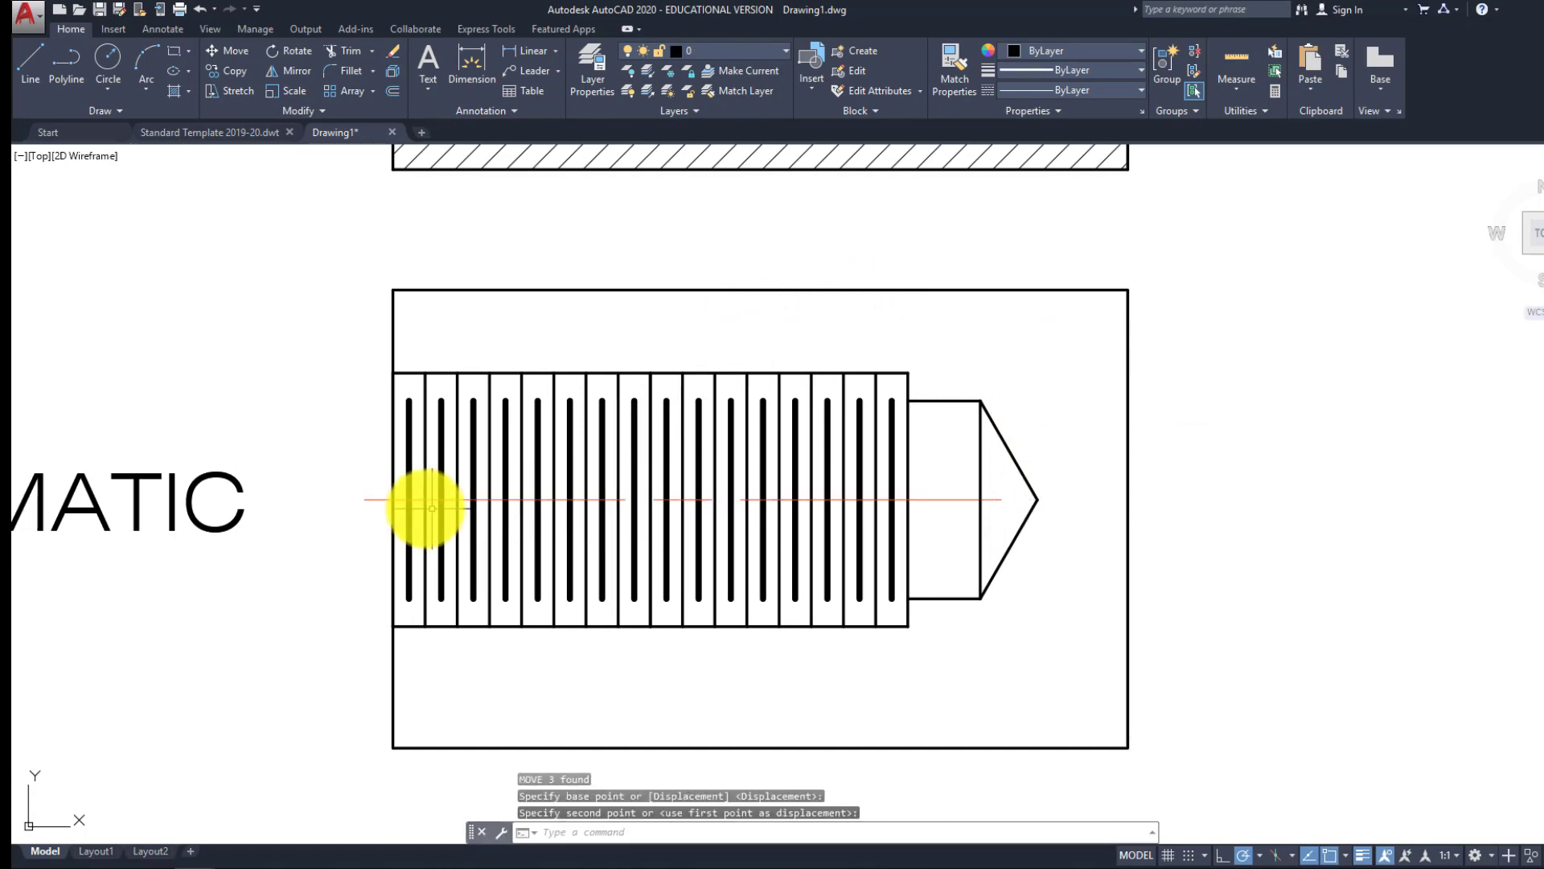
# Lengthen the schematic centerline's two outer dashes outward by .1 each
pyautogui.click(366, 531)
pyautogui.click(364, 500)
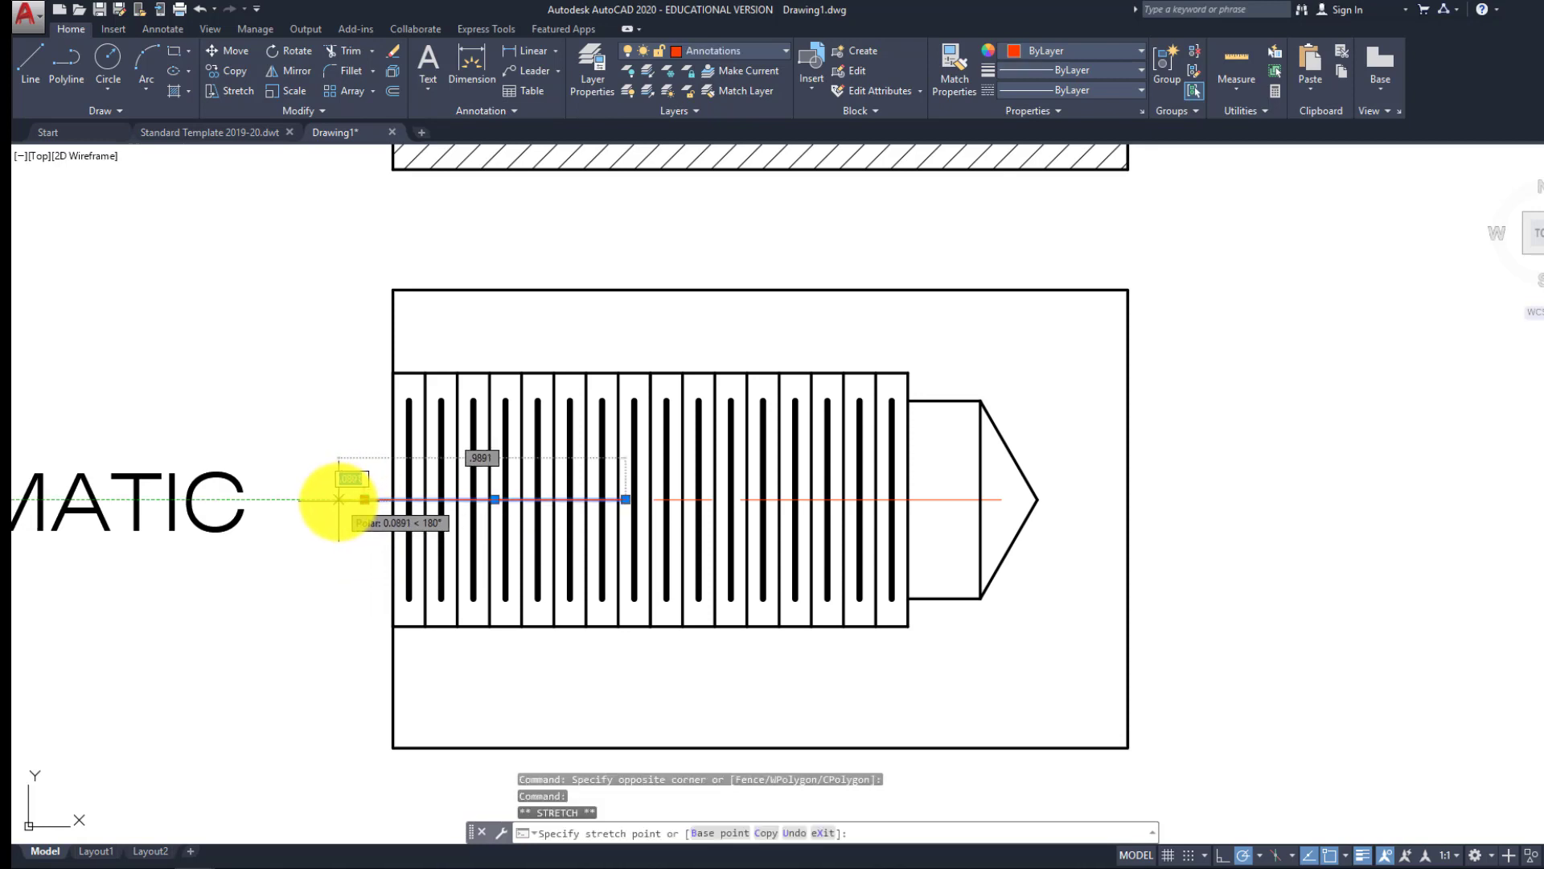
pyautogui.press('Return')
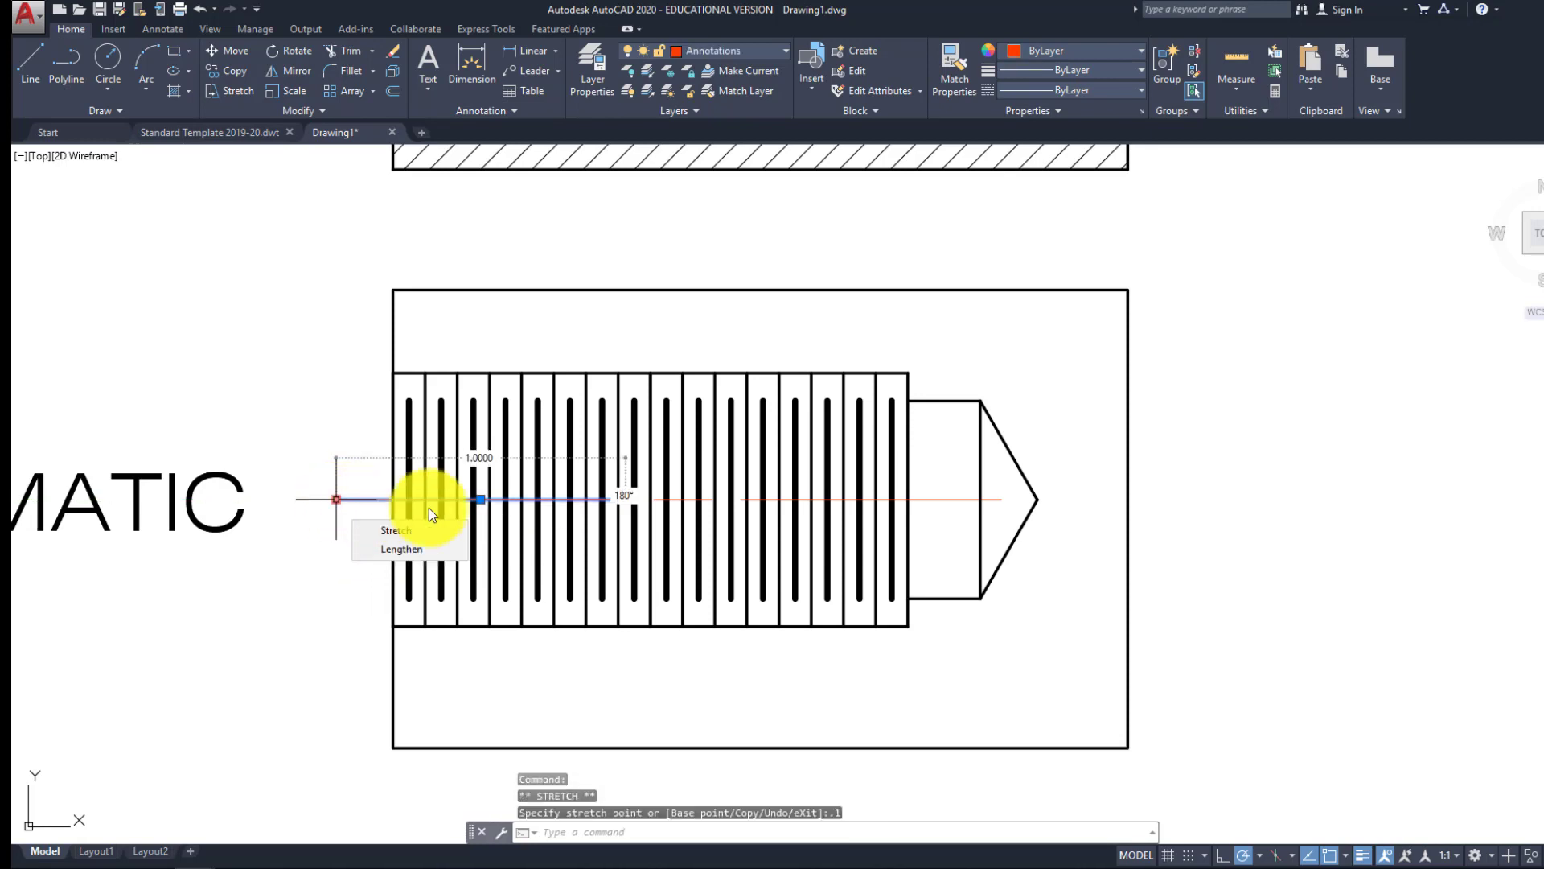
pyautogui.write('m')
pyautogui.press('Return')
pyautogui.press('Escape')
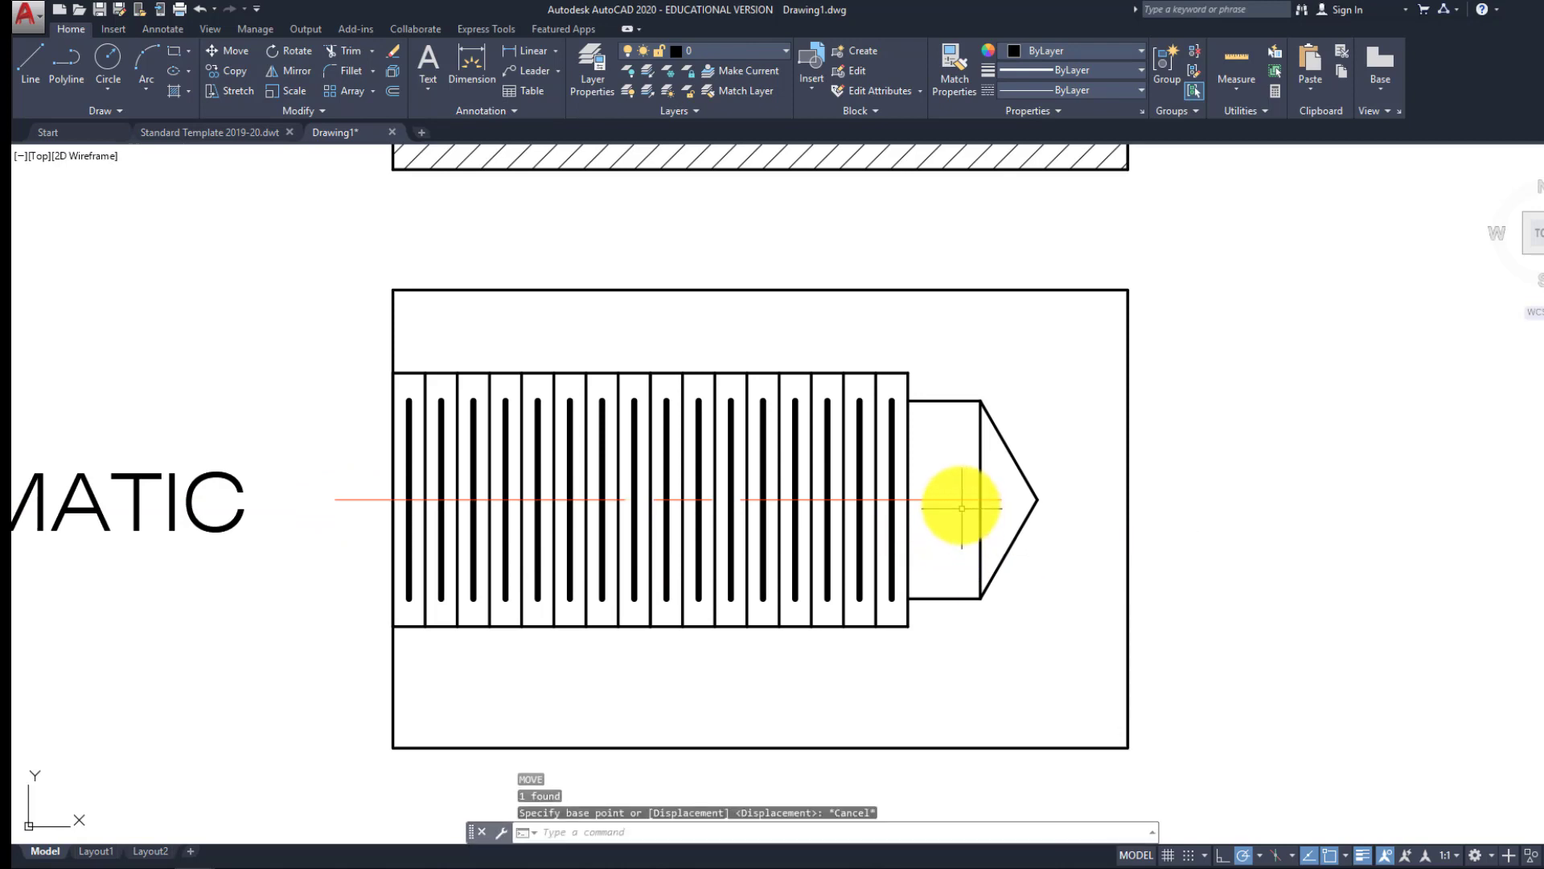
pyautogui.click(1006, 503)
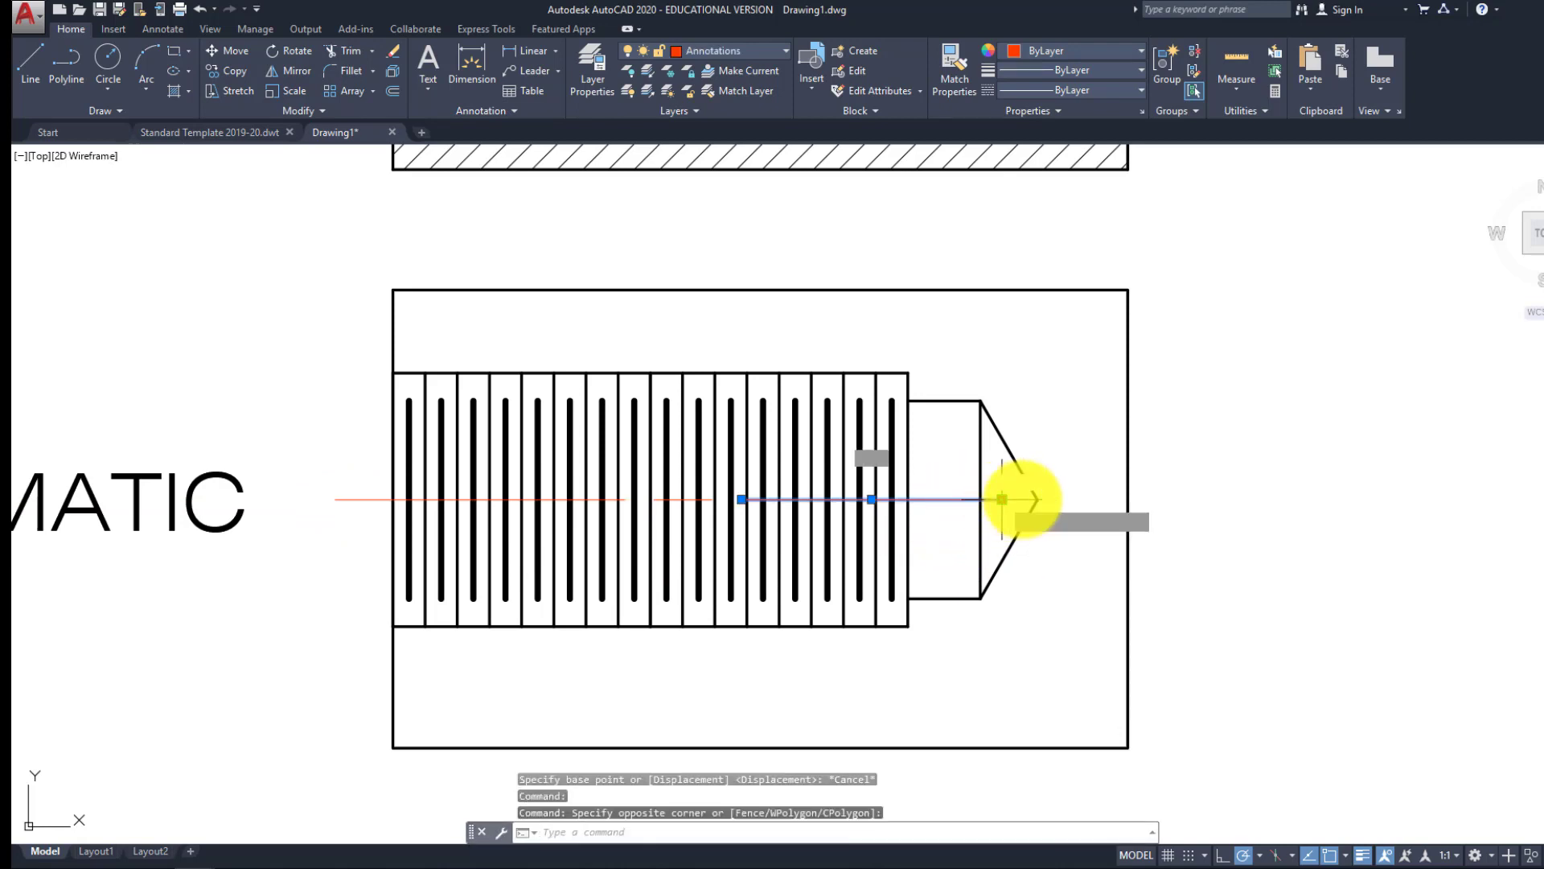
pyautogui.click(1002, 499)
pyautogui.press('Return')
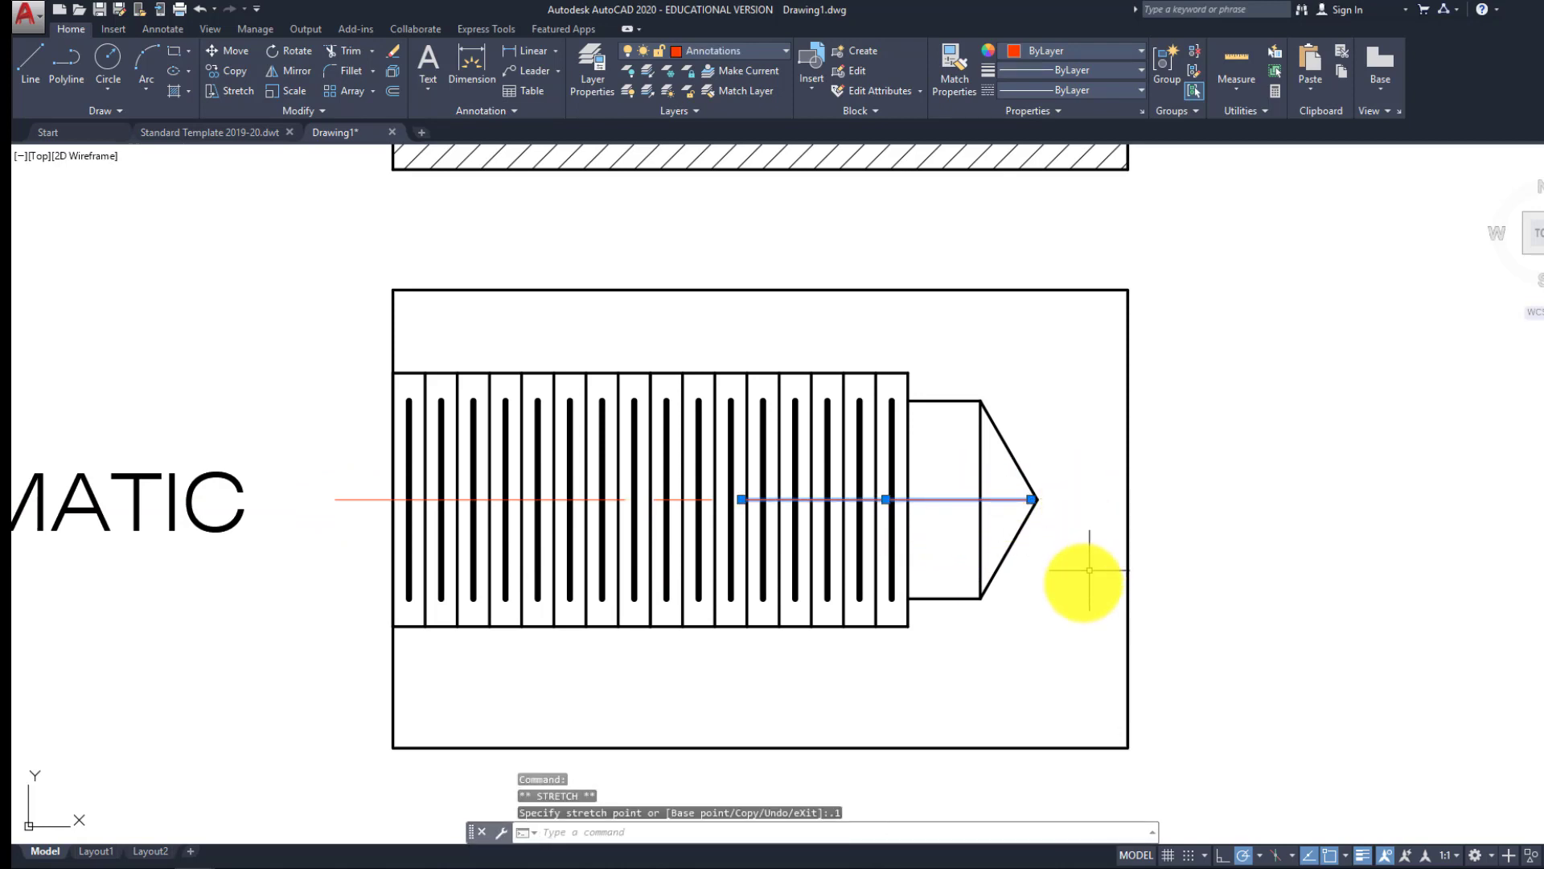
pyautogui.press('Escape')
pyautogui.press('Escape')
pyautogui.press('Escape')
# Move the three lengthened centerline dashes further right so the centerline extends beyond the drill point
pyautogui.click(331, 492)
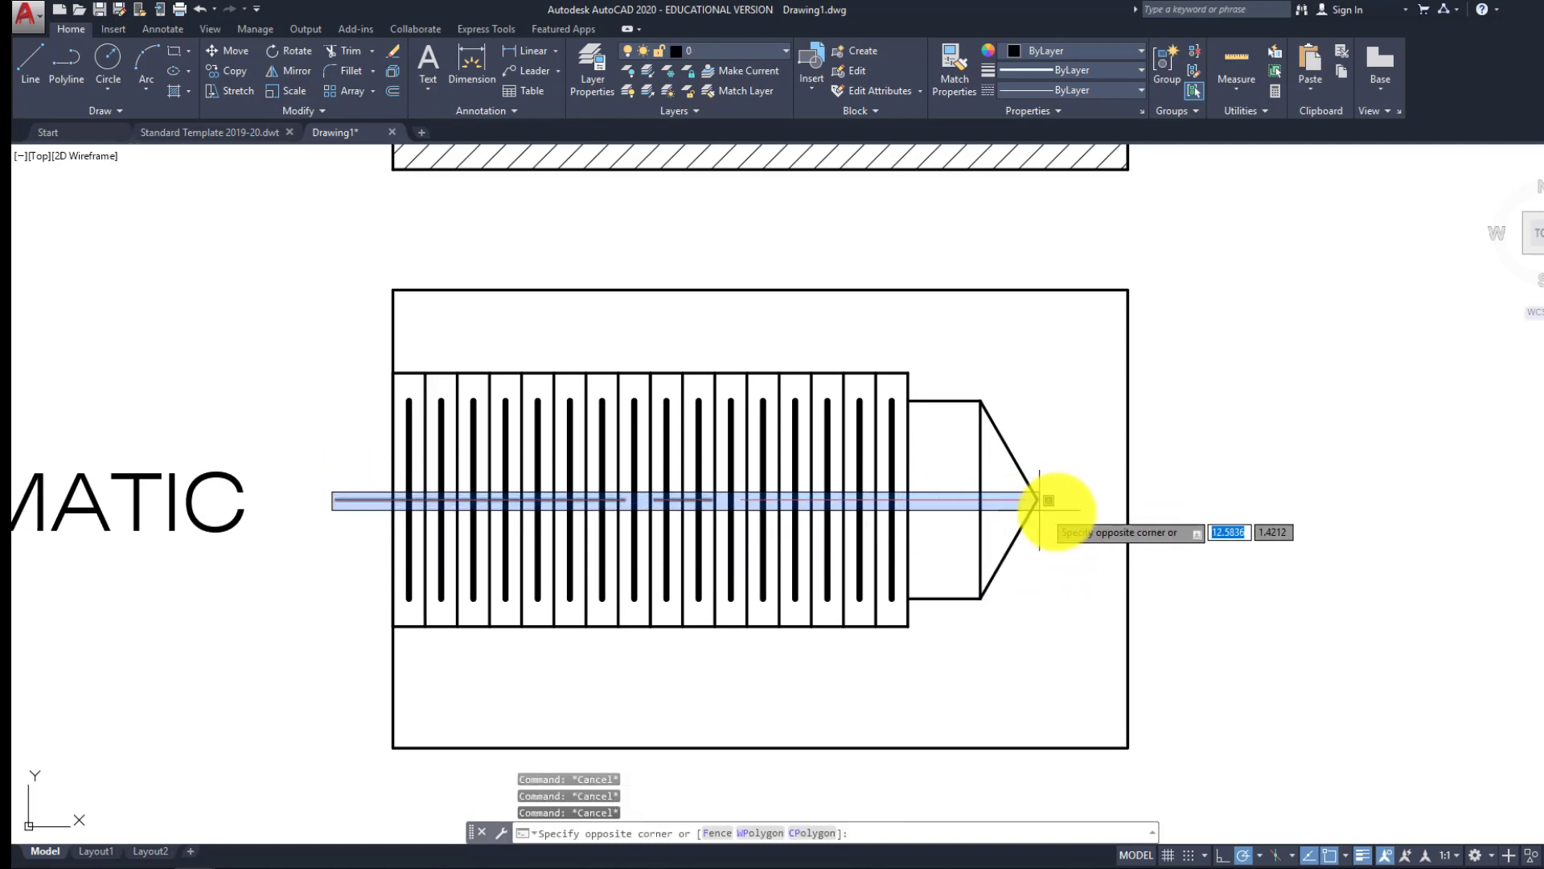
pyautogui.click(1063, 514)
pyautogui.write('m')
pyautogui.press('Return')
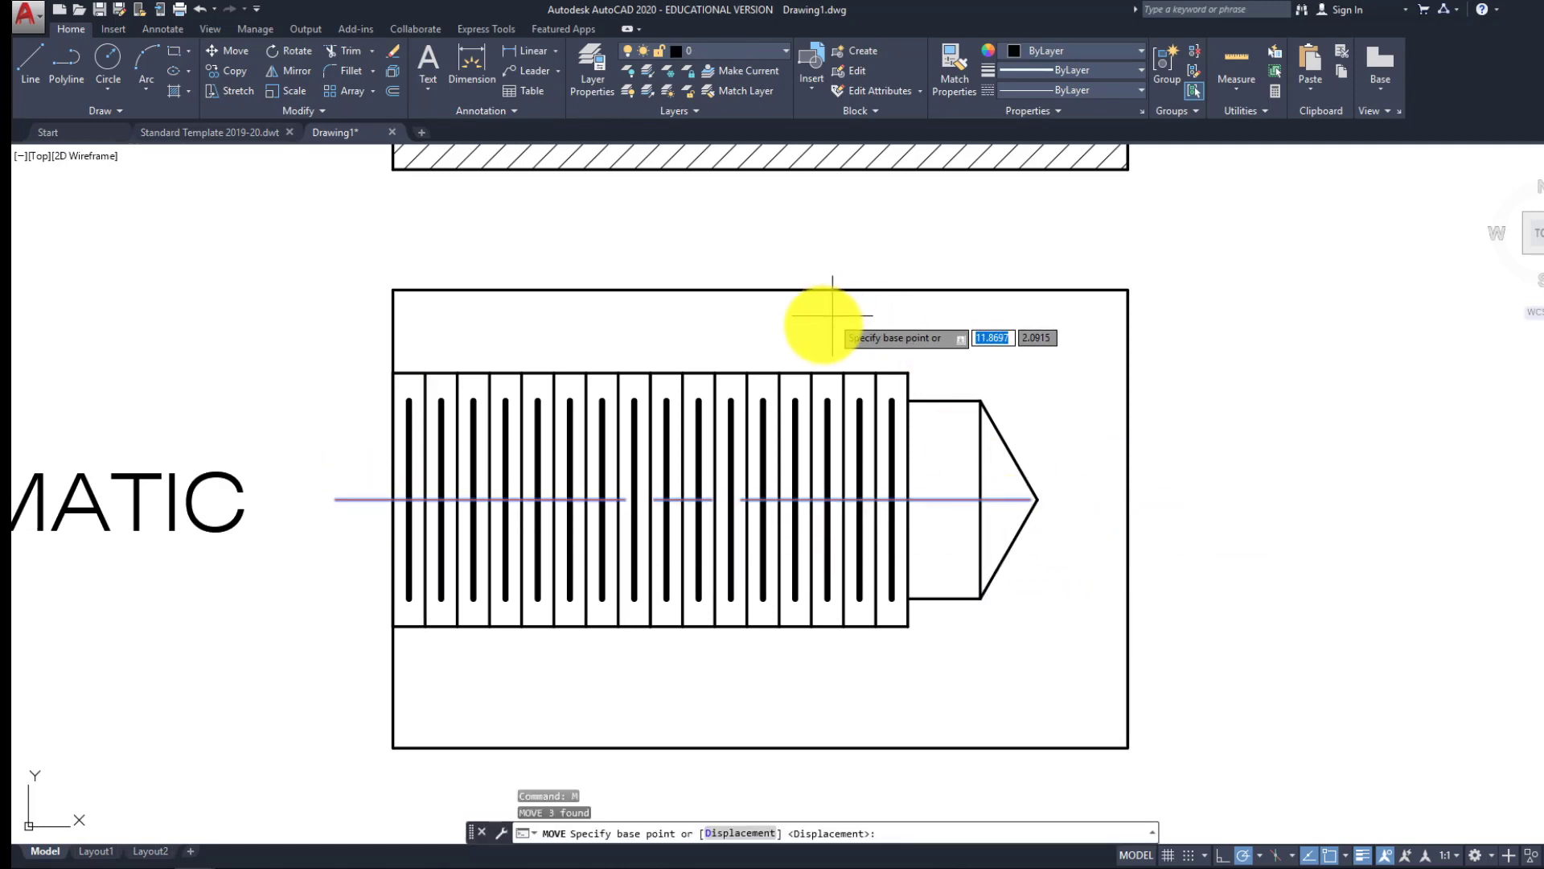
pyautogui.click(835, 336)
pyautogui.click(883, 482)
pyautogui.scroll(-5, 903, 475)
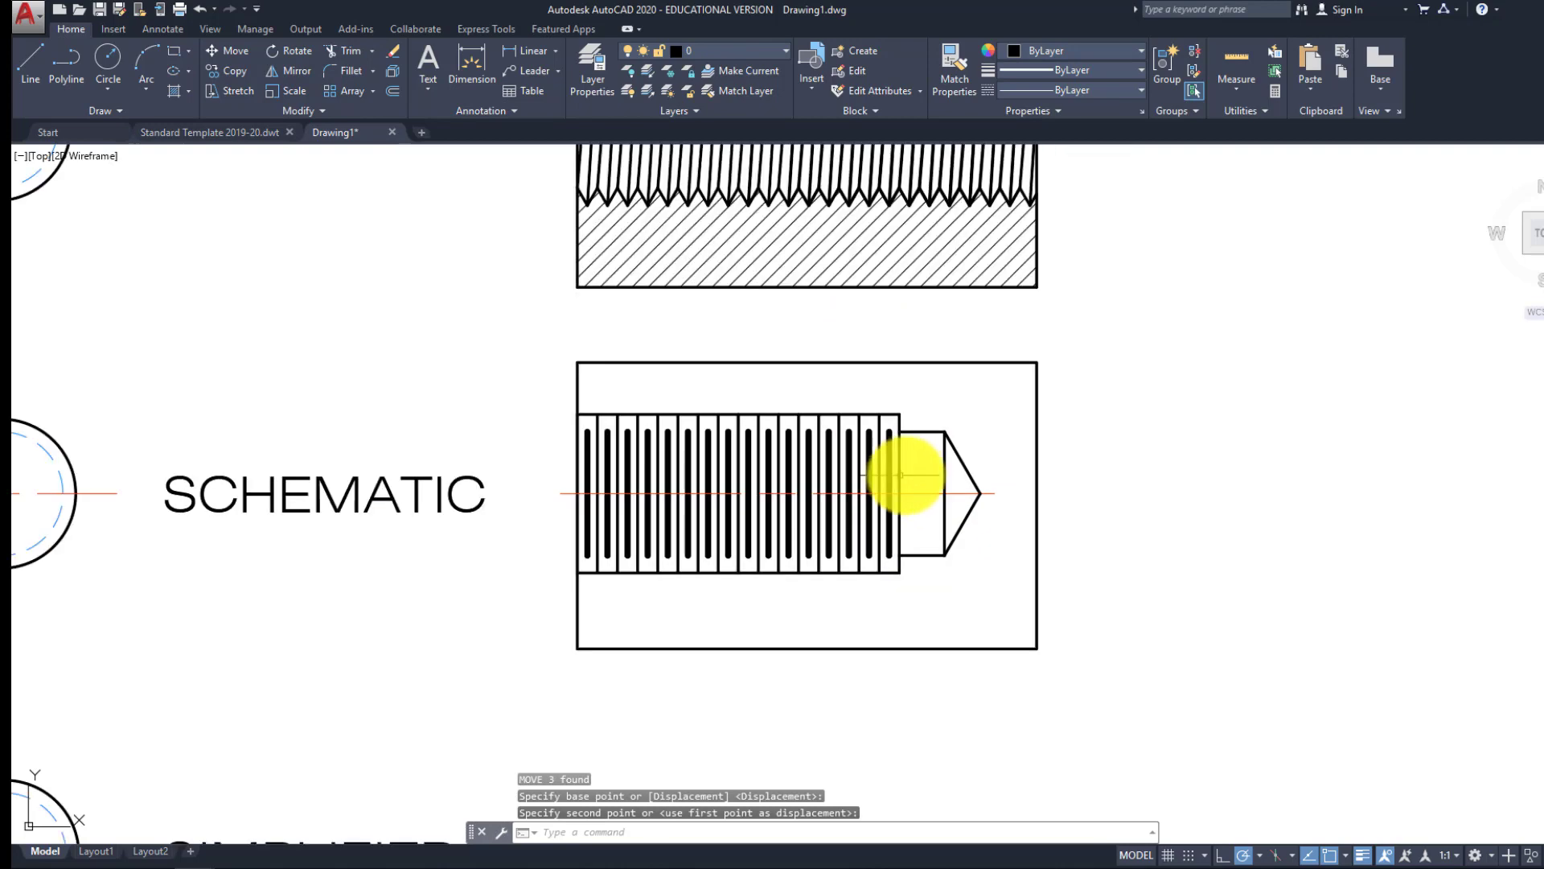
pyautogui.scroll(4, 930, 476)
pyautogui.press('Escape')
pyautogui.press('Escape')
# Hatch the solid material around the threaded hole in the schematic section
pyautogui.moveTo(814, 545); pyautogui.dragTo(822, 504, button='middle')
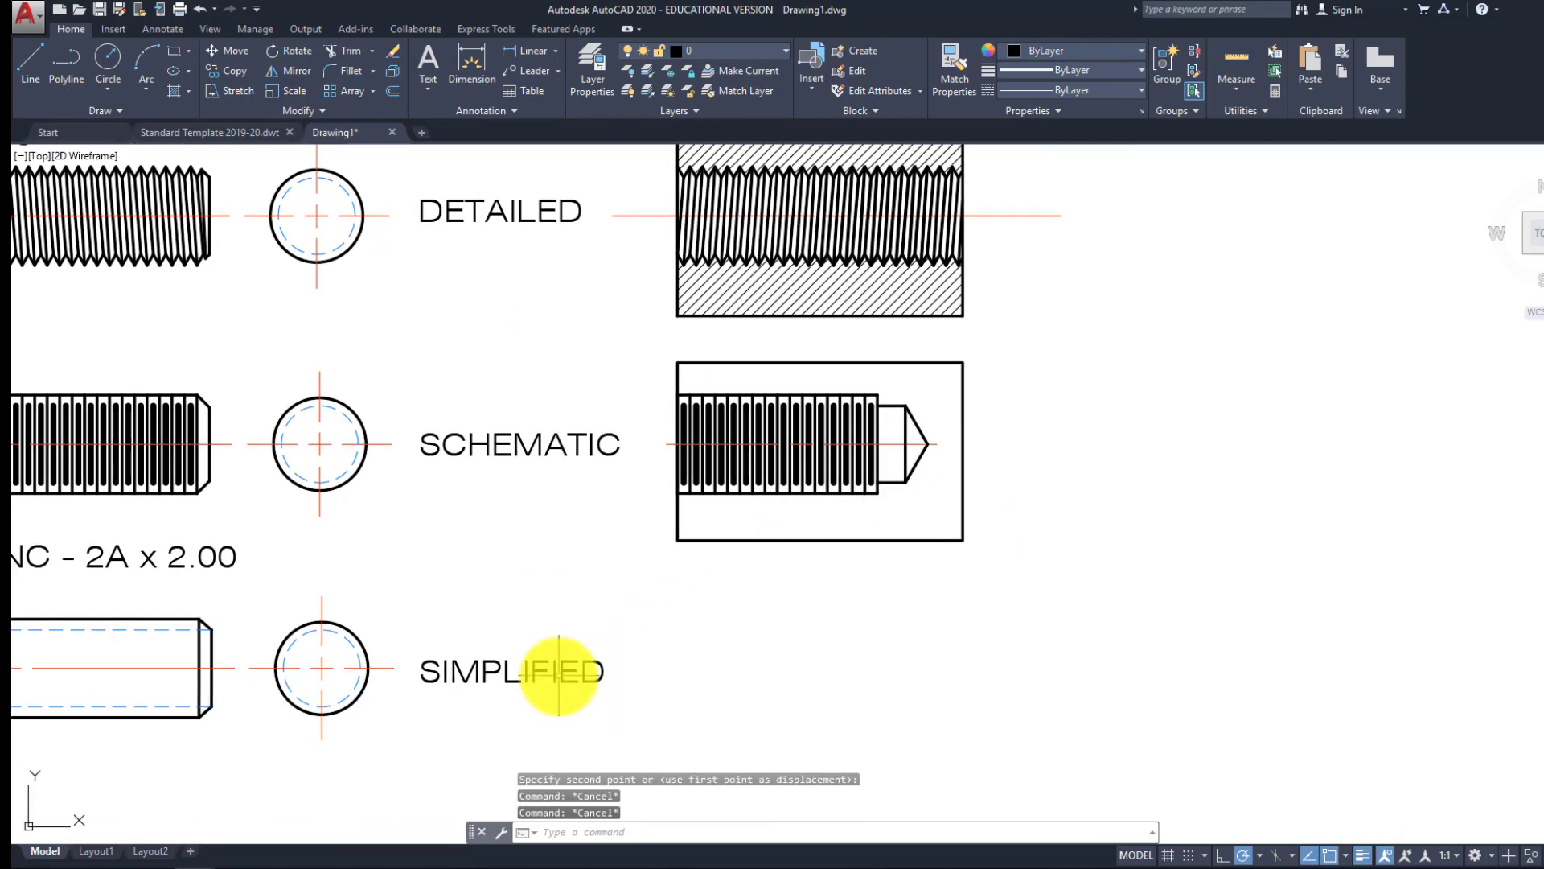
pyautogui.moveTo(543, 673)
pyautogui.mouseDown(button='middle')
pyautogui.moveTo(664, 612)
pyautogui.moveTo(741, 606)
pyautogui.moveTo(726, 581)
pyautogui.mouseUp(button='middle')
pyautogui.press('Escape')
pyautogui.moveTo(812, 590); pyautogui.dragTo(778, 626, button='middle')
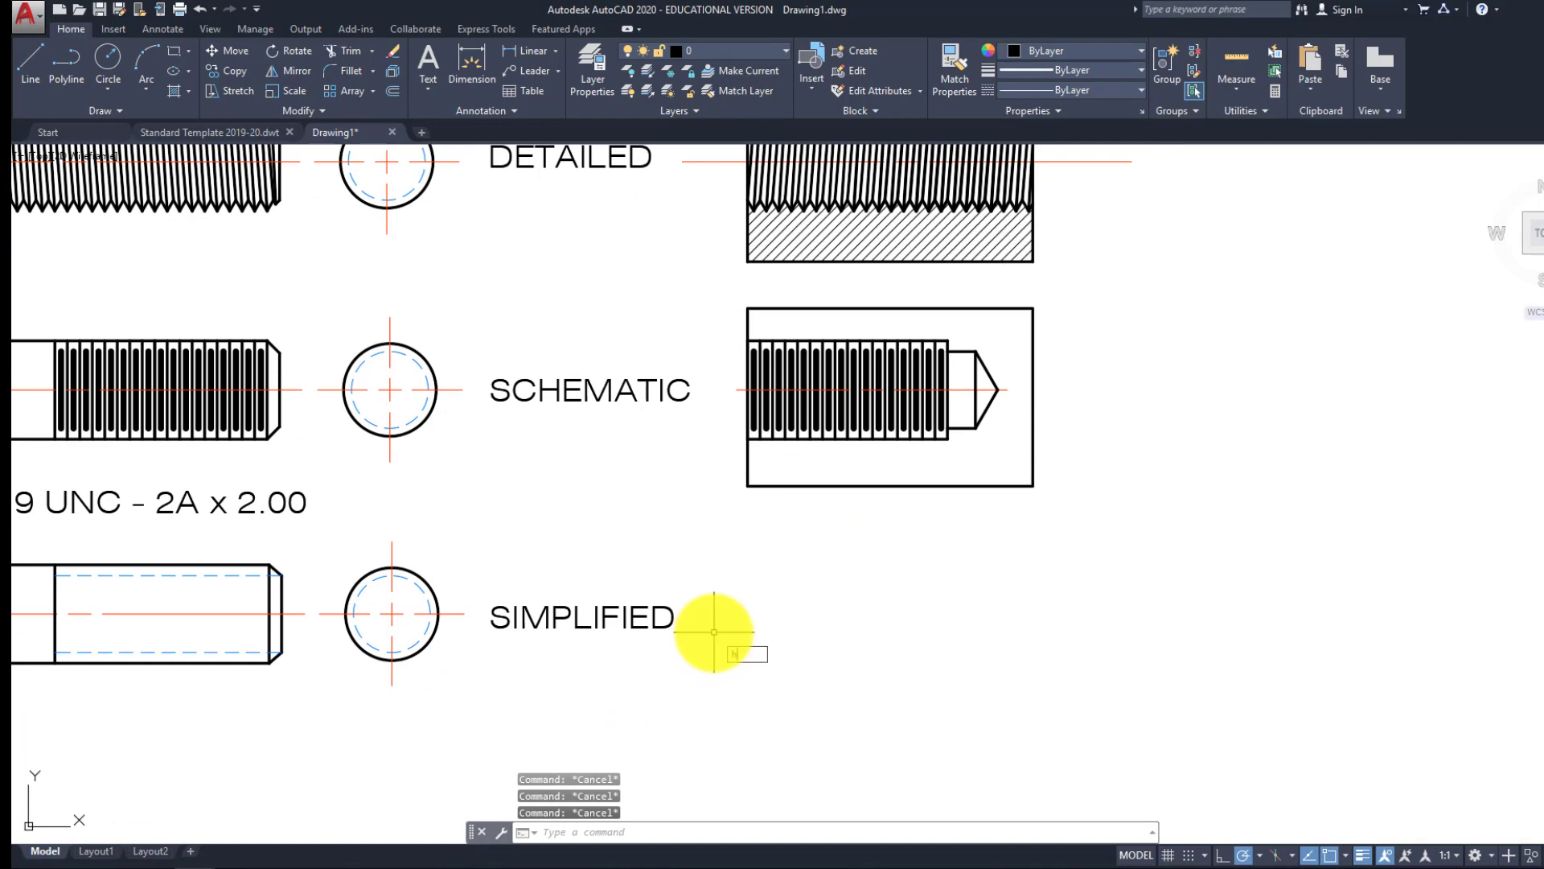
pyautogui.press('Return')
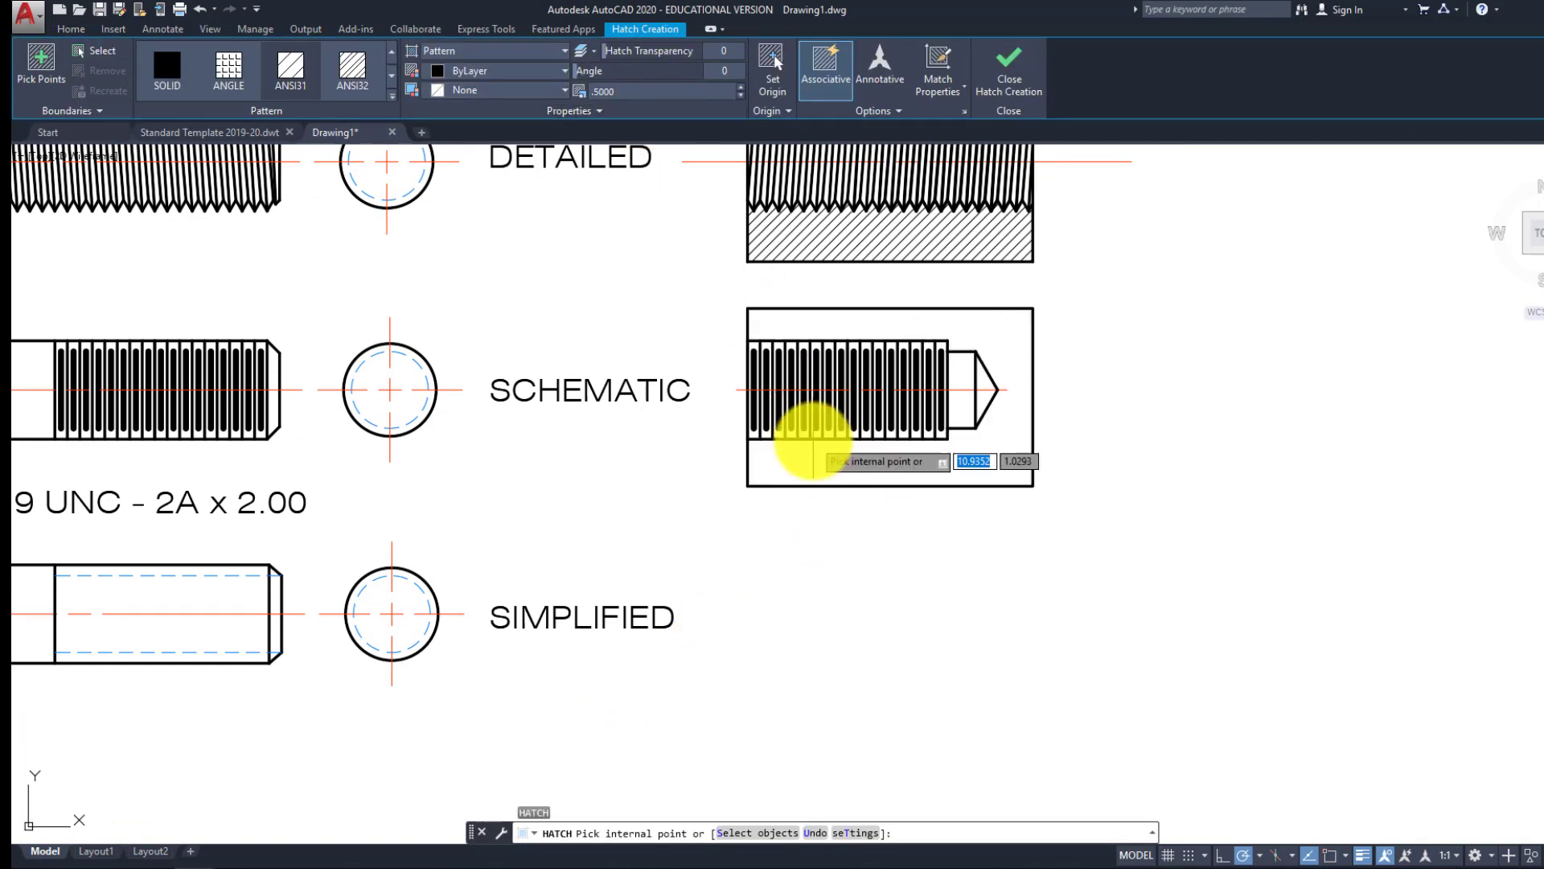
pyautogui.click(813, 440)
pyautogui.press('Return')
# Set the schematic section's hatch pattern to ANSI32 and its lineweight to Default
pyautogui.click(966, 465)
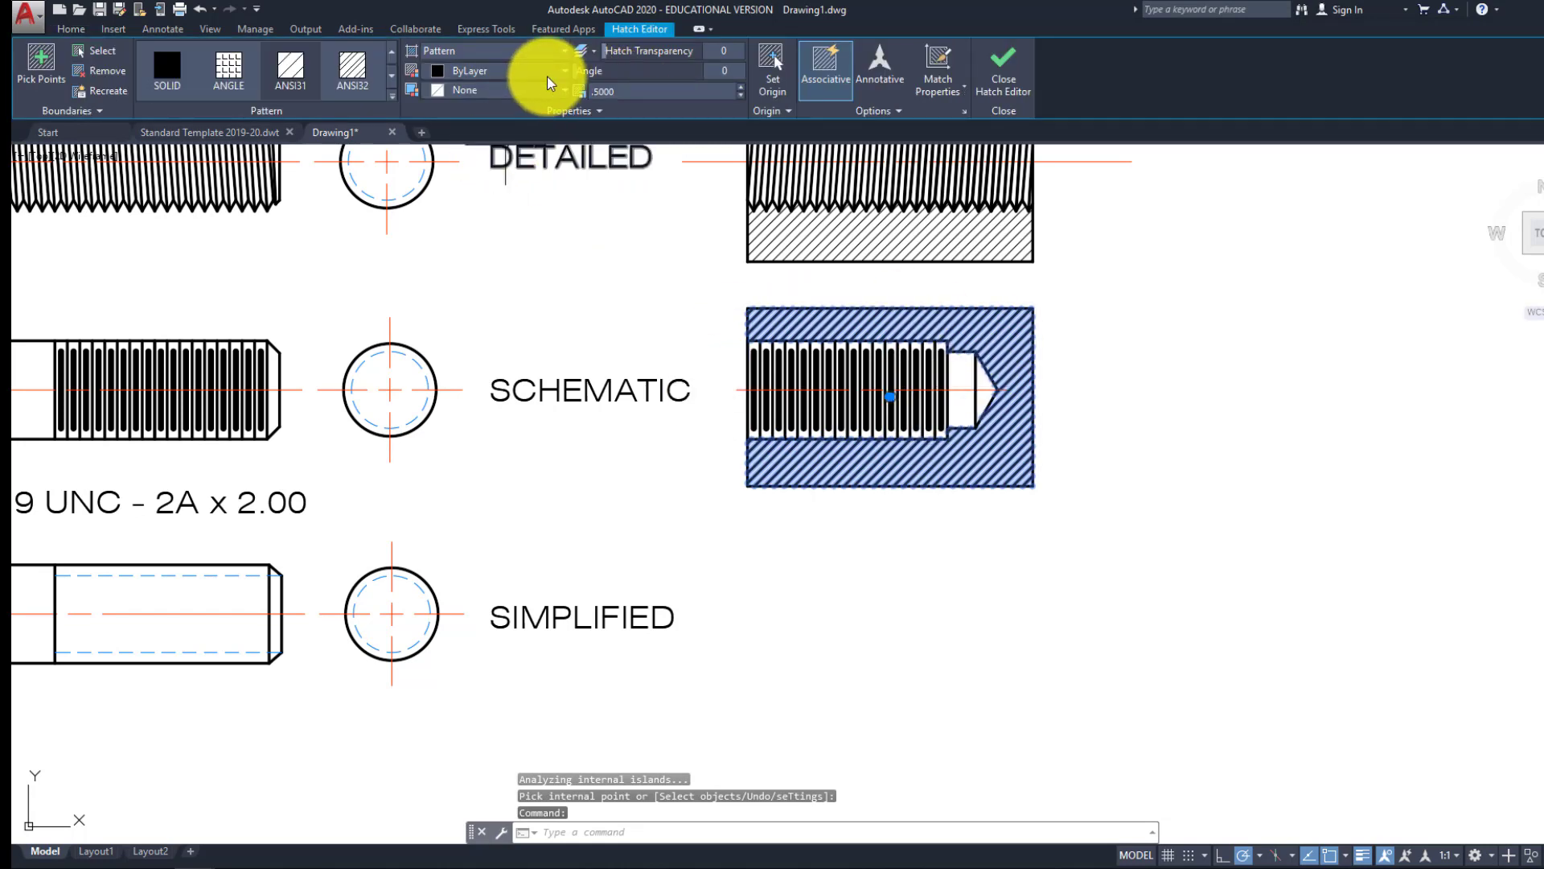
pyautogui.click(335, 86)
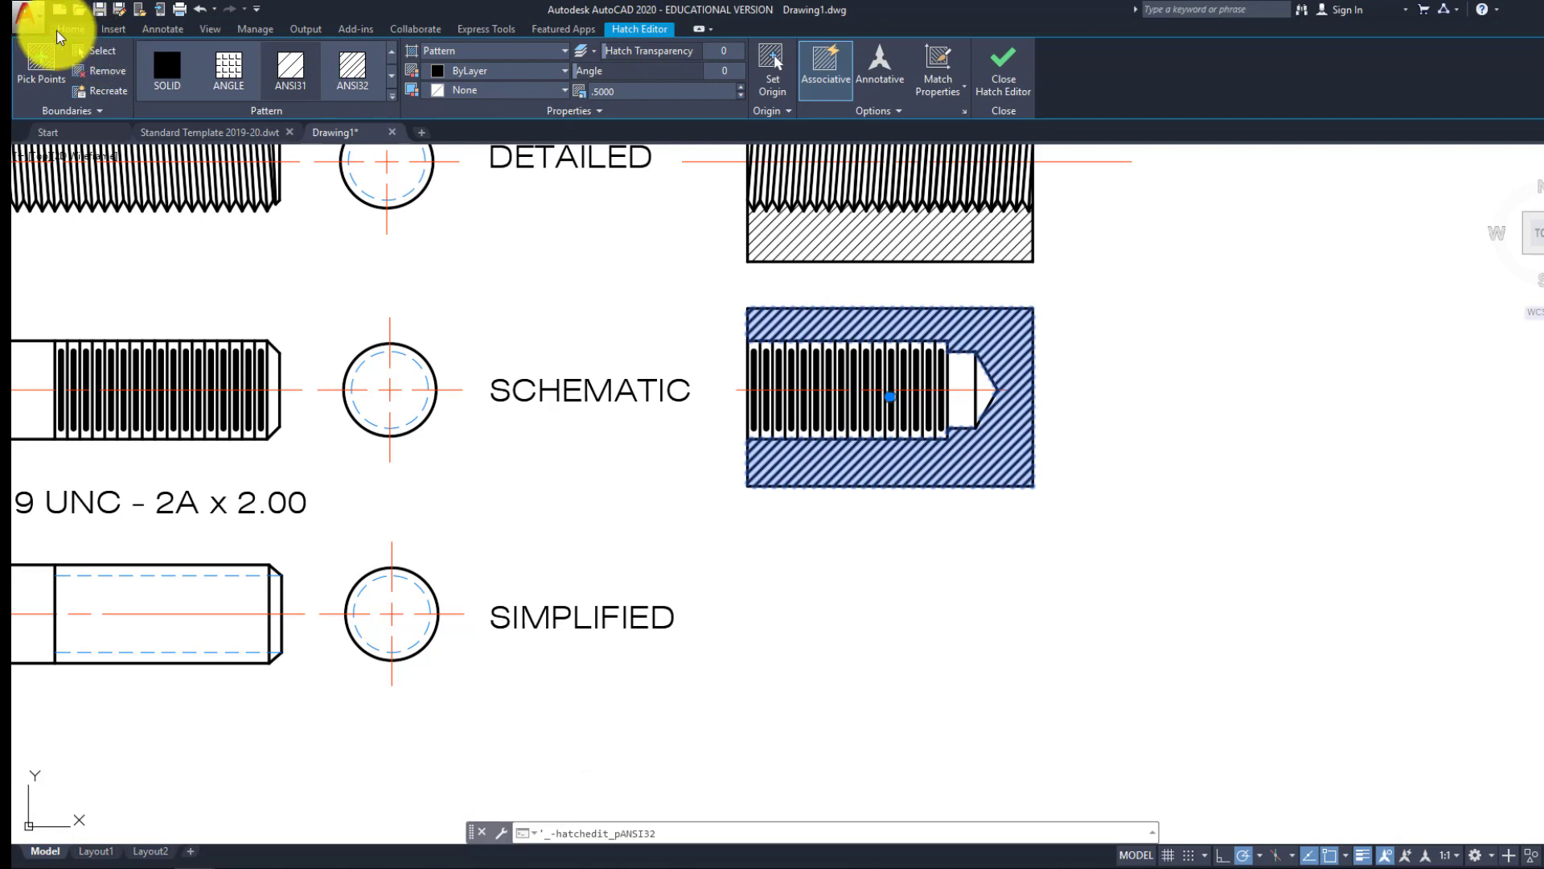
pyautogui.click(71, 29)
pyautogui.click(1048, 74)
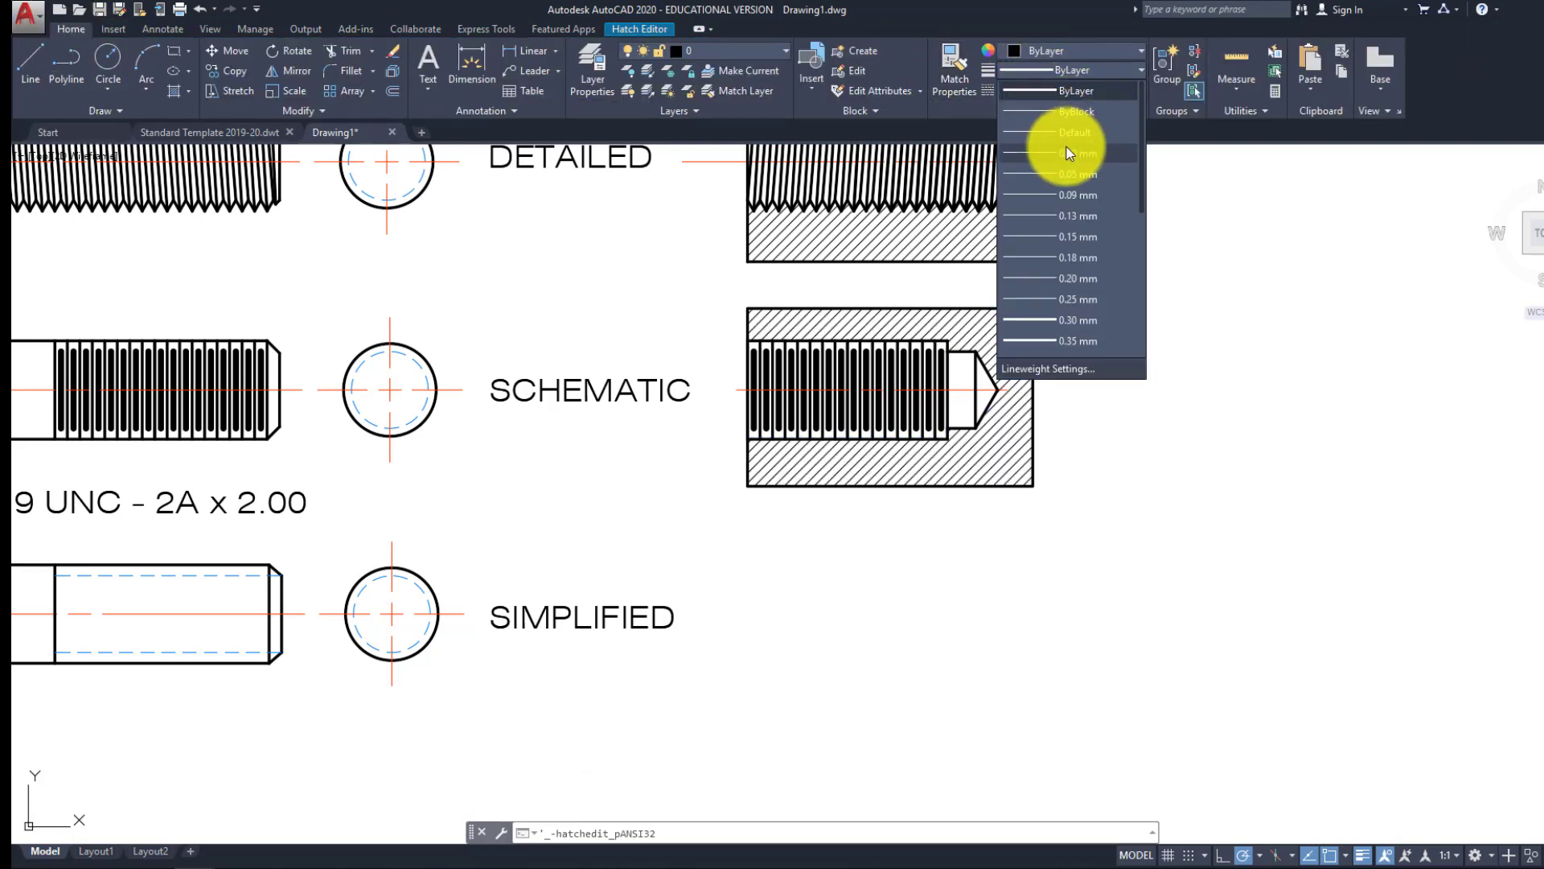
pyautogui.click(1070, 135)
pyautogui.press('Escape')
pyautogui.press('Escape')
pyautogui.press('Escape')
# Copy the complete schematic section straight down beside the SIMPLIFIED label, aligned with the simplified external thread view
pyautogui.moveTo(906, 507); pyautogui.dragTo(928, 472, button='middle')
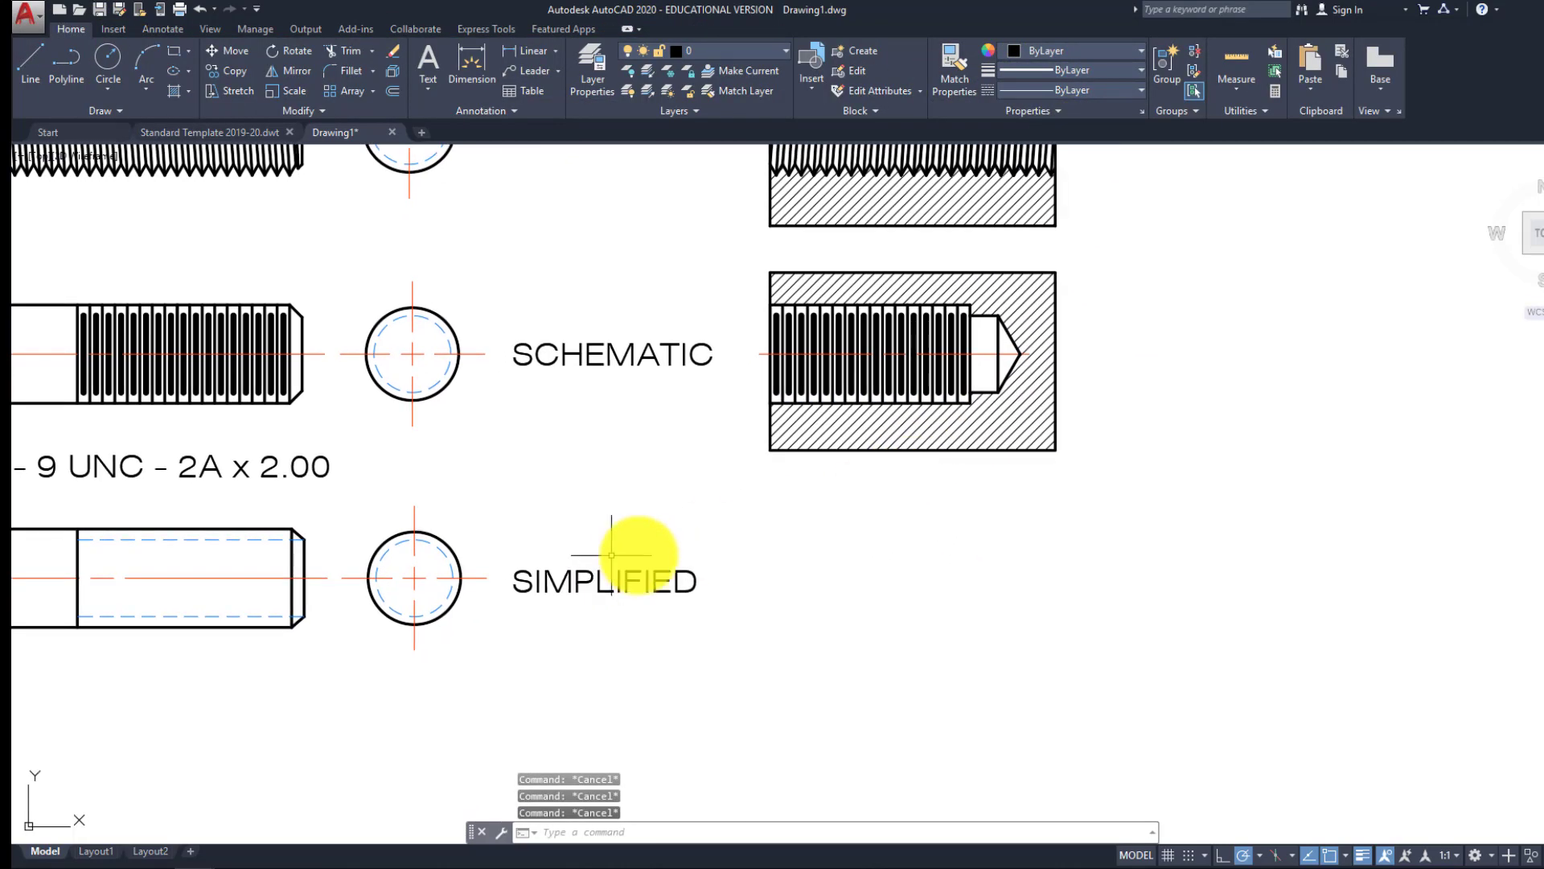
pyautogui.moveTo(589, 536); pyautogui.dragTo(670, 501, button='middle')
pyautogui.click(828, 226)
pyautogui.click(1149, 450)
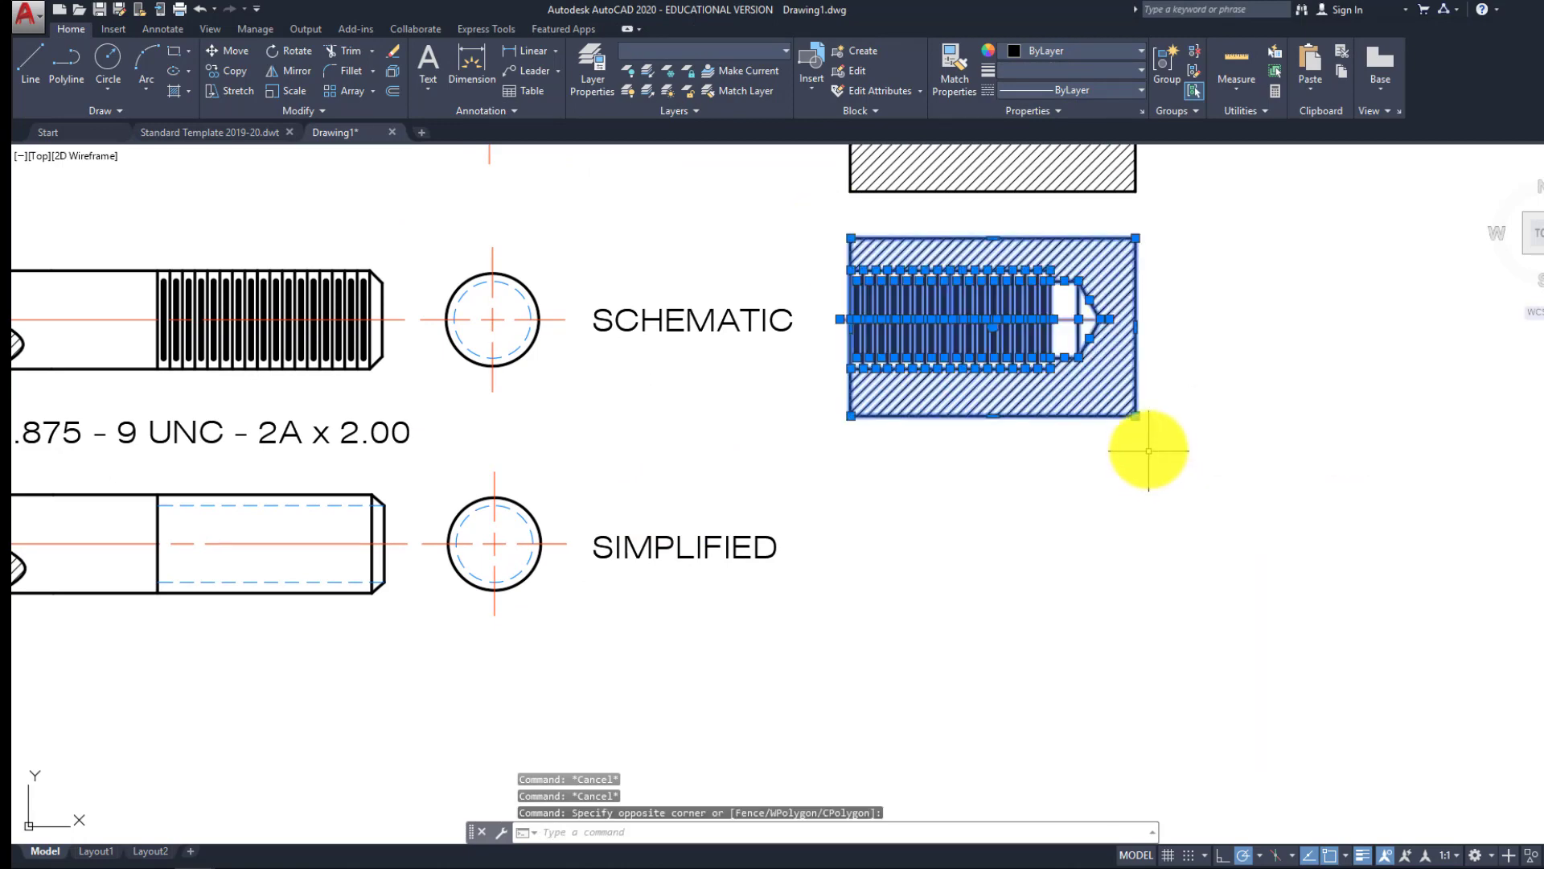
pyautogui.write('co')
pyautogui.press('Return')
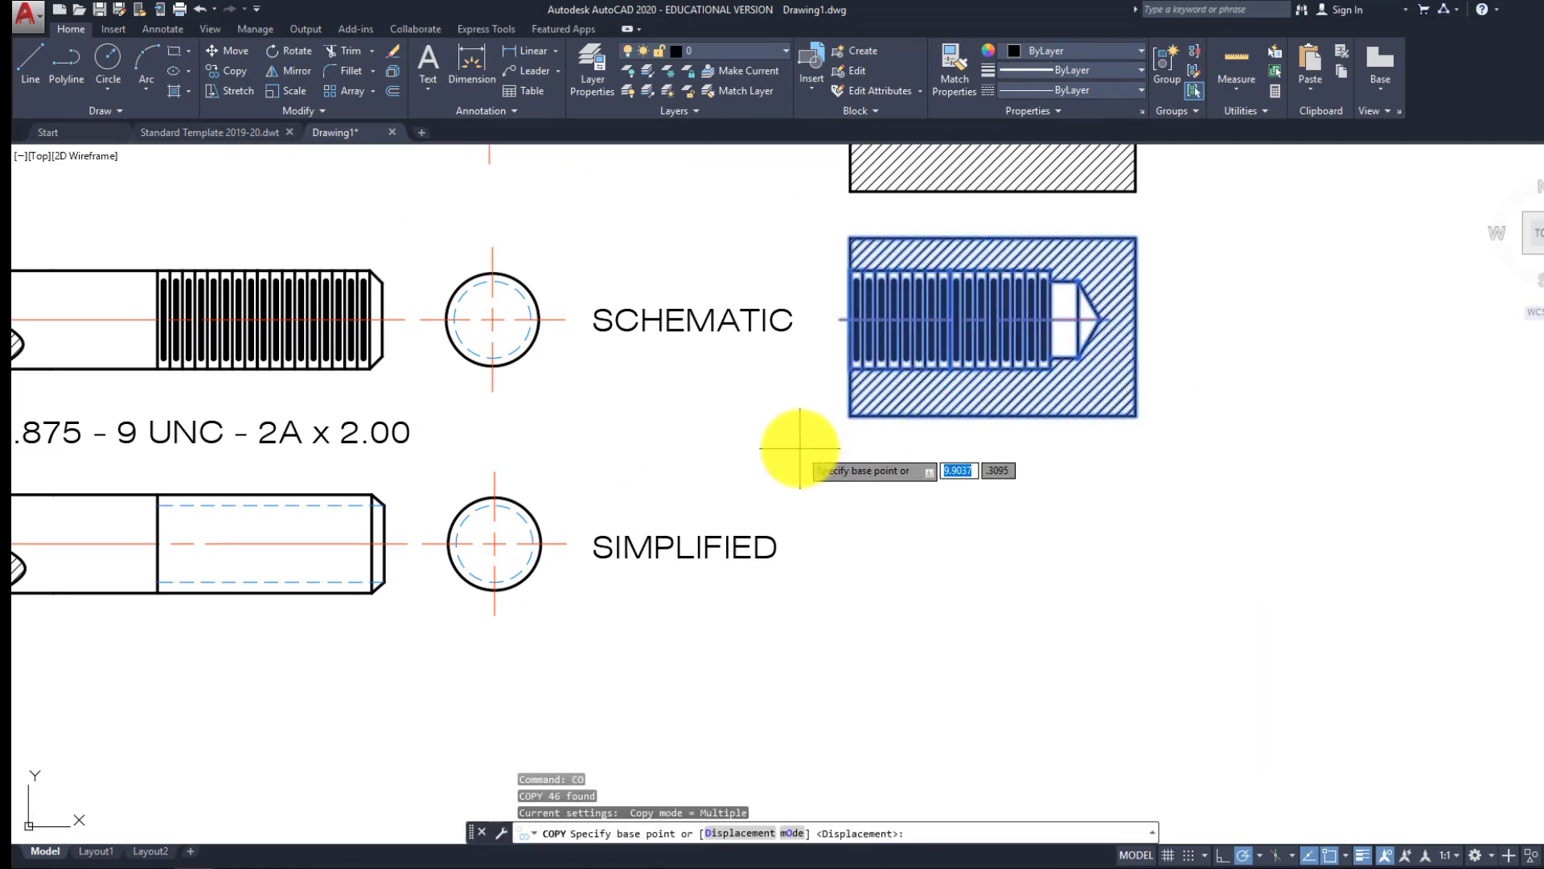
pyautogui.click(851, 415)
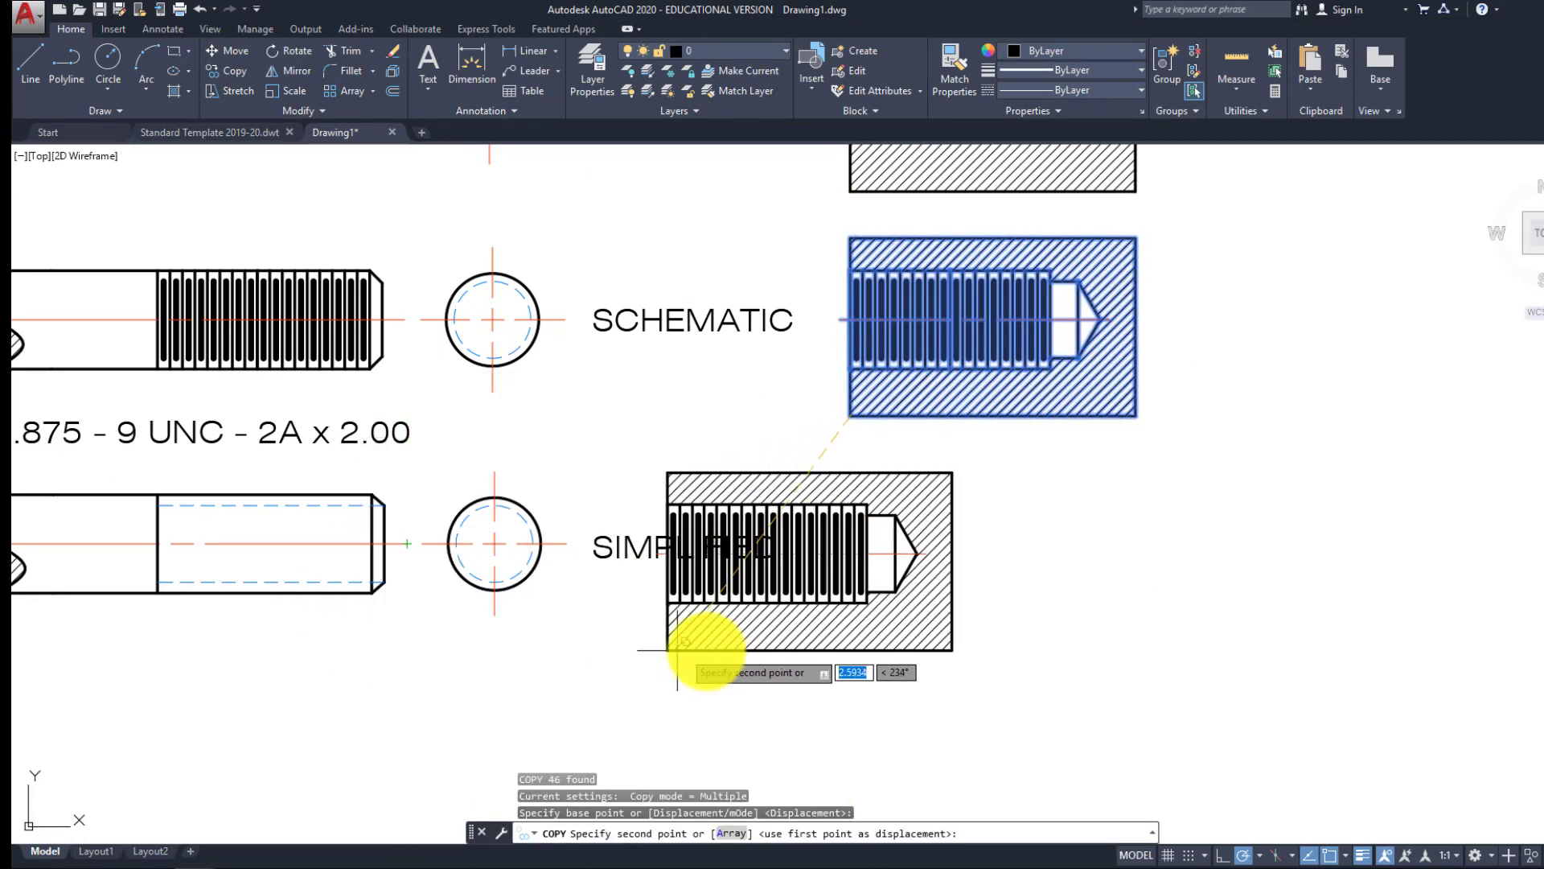
pyautogui.click(850, 640)
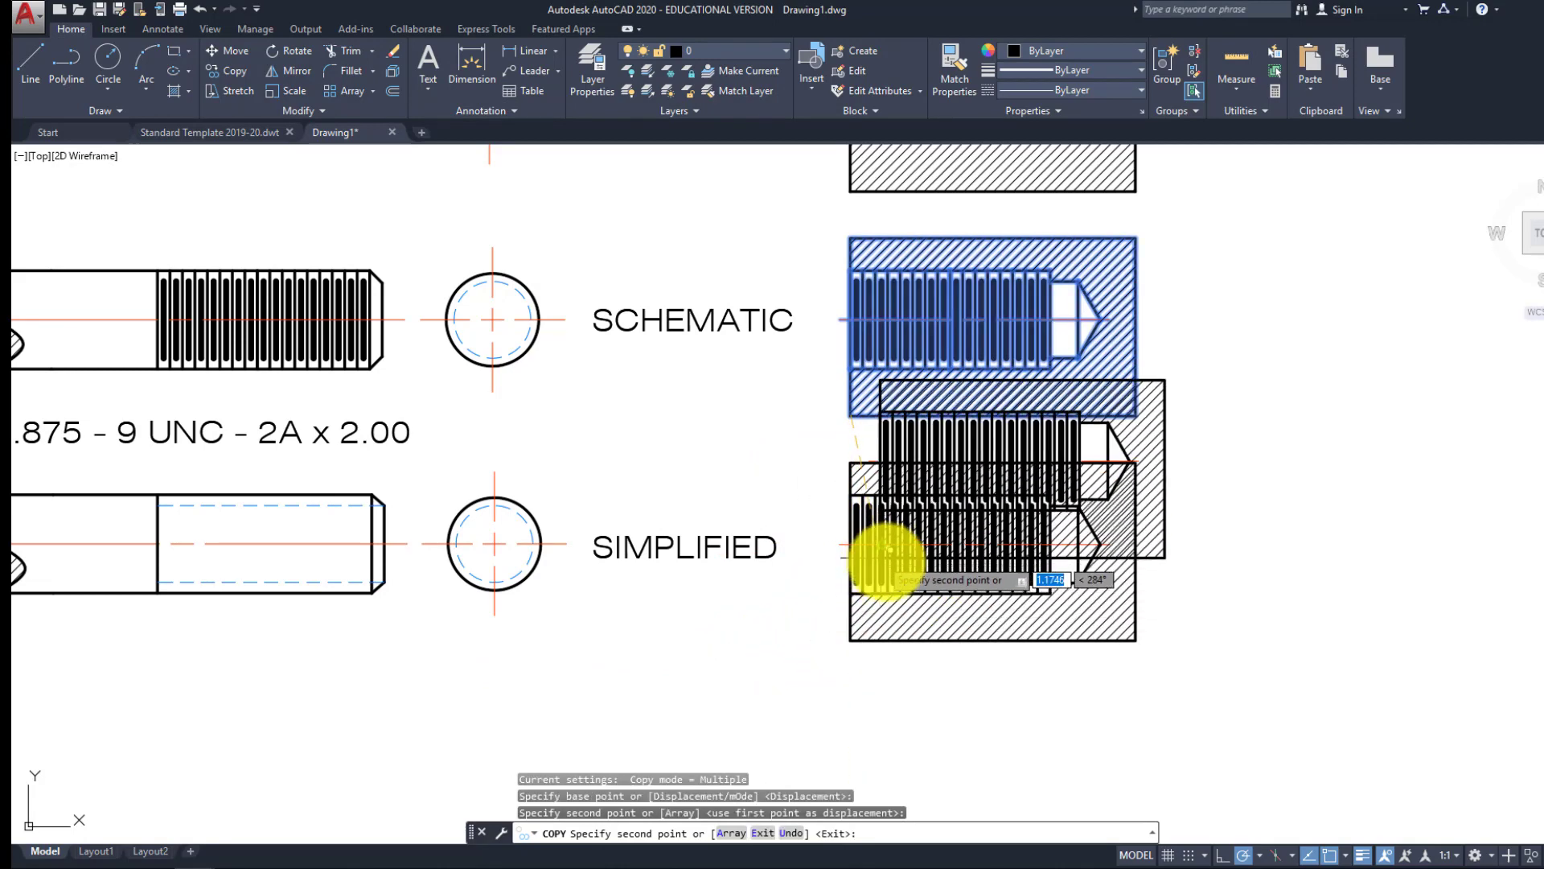
pyautogui.press('Escape')
# Erase the hatch, thread lines, drill point and centerline from the copied section, keeping only the outer rectangle
pyautogui.click(1118, 619)
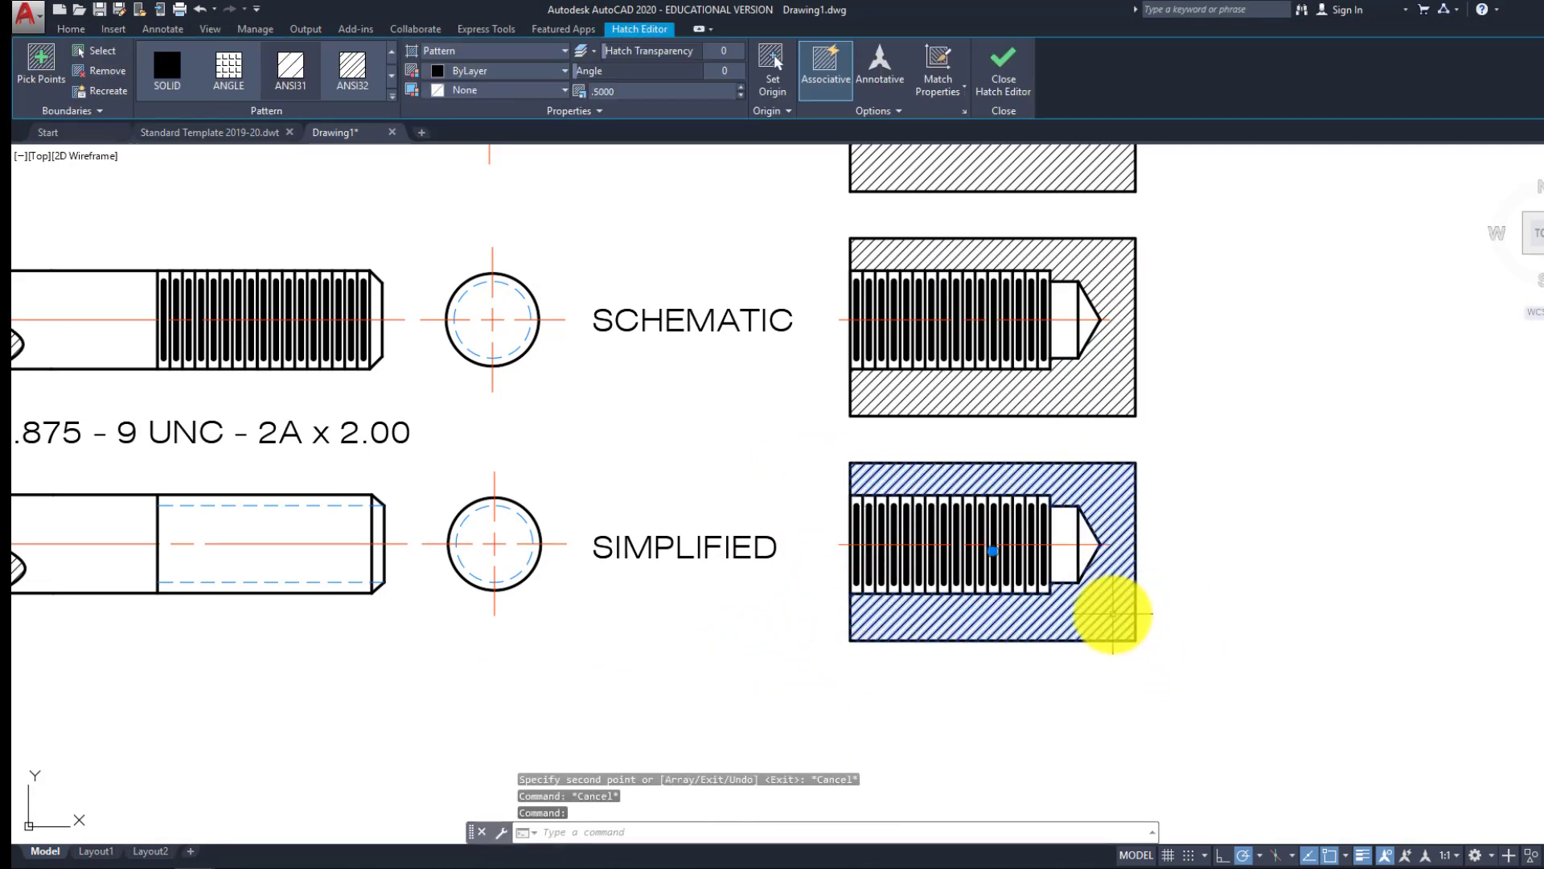
pyautogui.press('Delete')
pyautogui.click(1116, 613)
pyautogui.click(936, 488)
pyautogui.press('Delete')
pyautogui.click(830, 488)
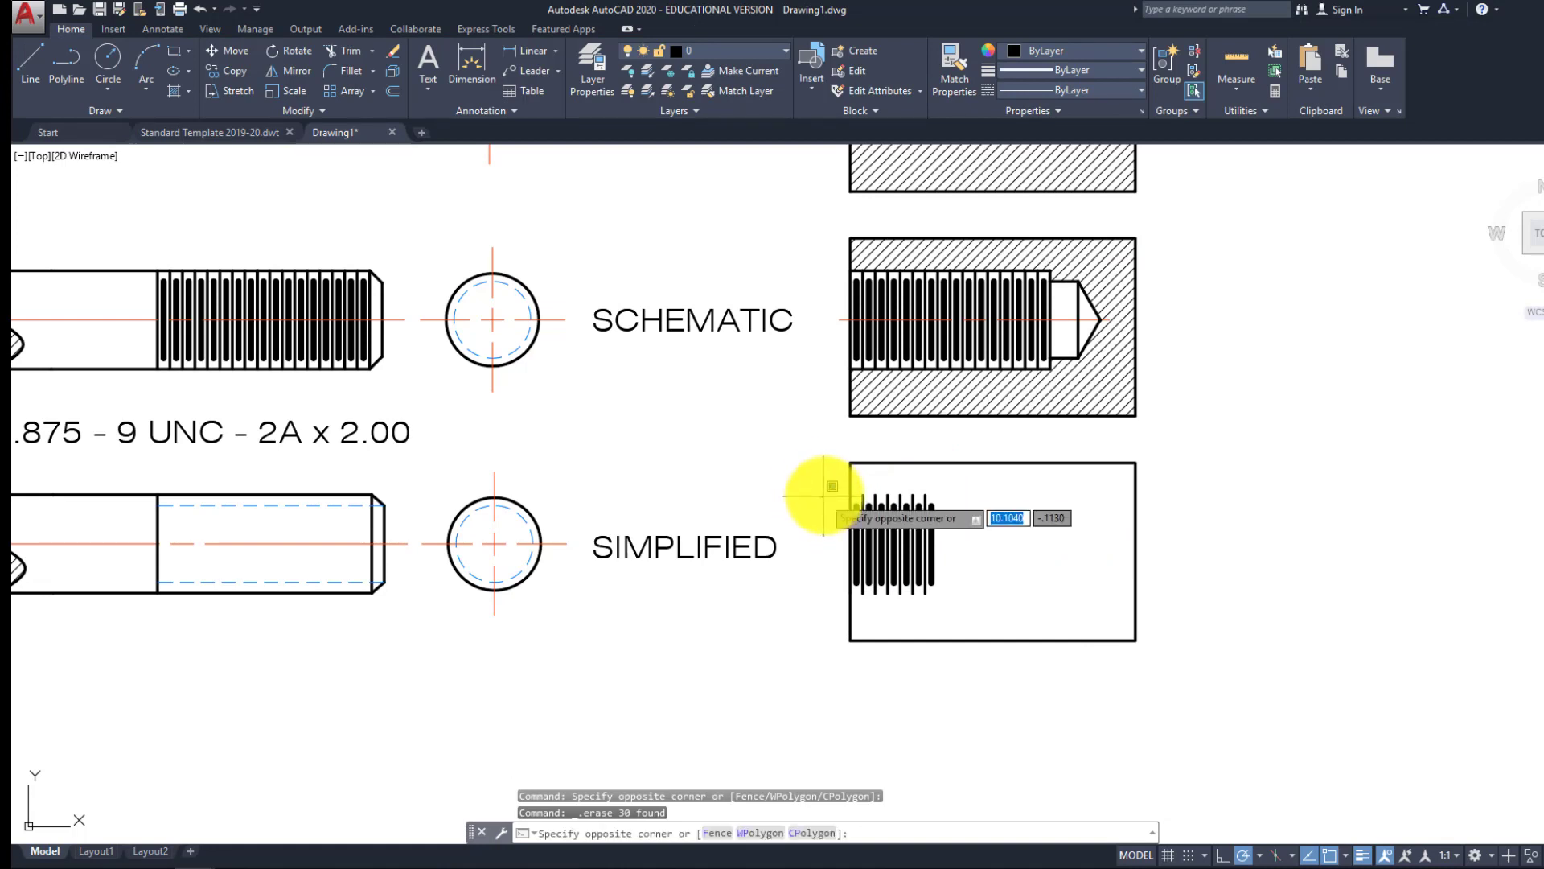
pyautogui.click(823, 485)
pyautogui.click(955, 613)
pyautogui.press('Delete')
pyautogui.press('Escape')
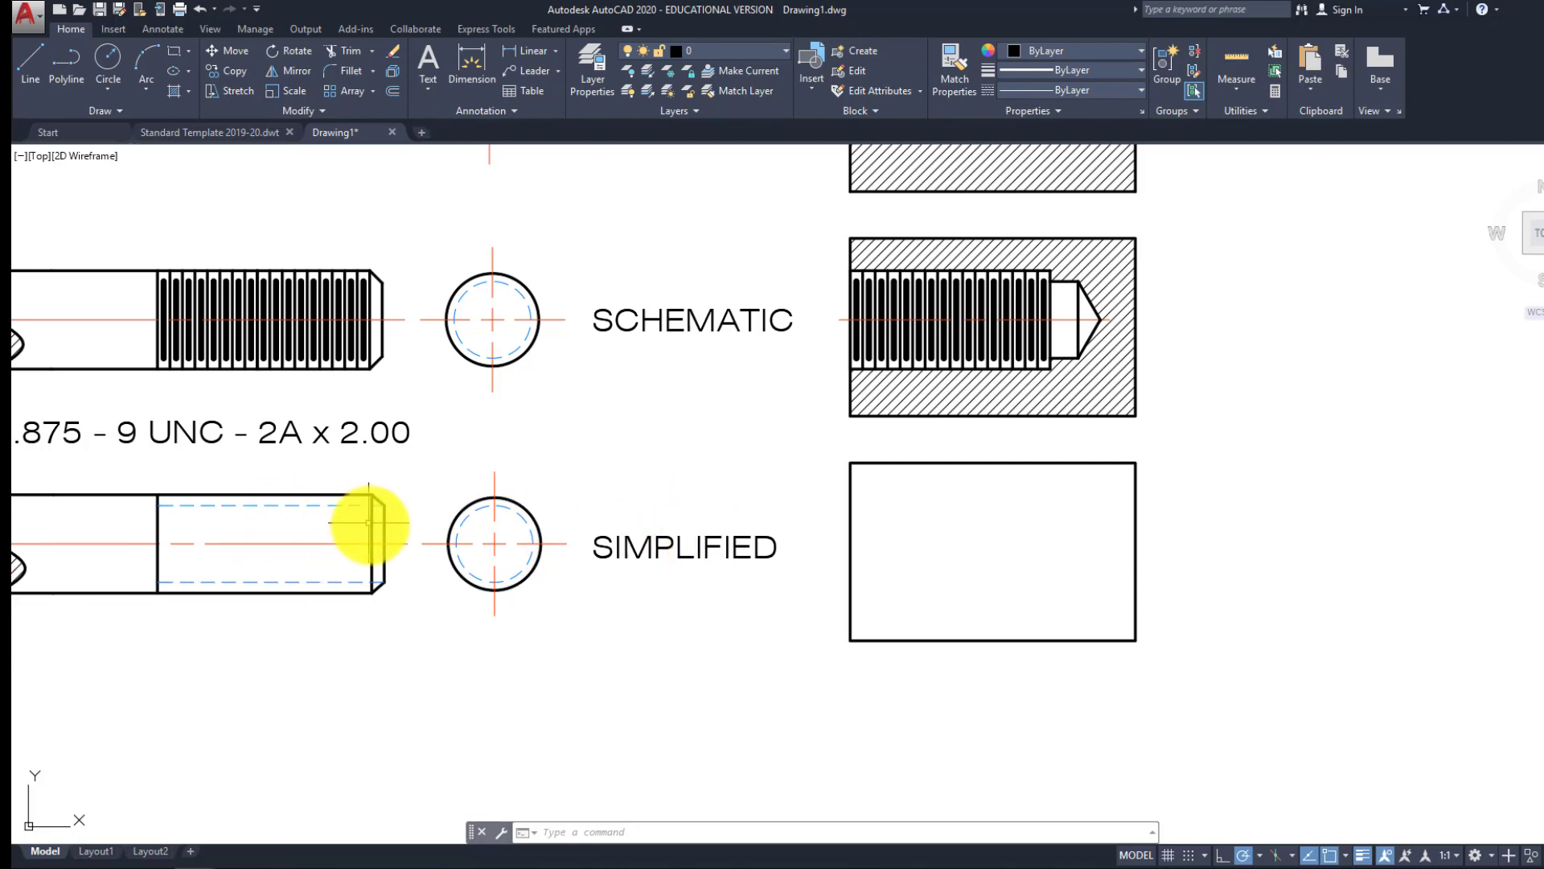
# Draw a 1.25 horizontal line into the simplified section's rectangle, aligned with the external thread's upper minor-diameter line
pyautogui.press('l')
pyautogui.press('Return')
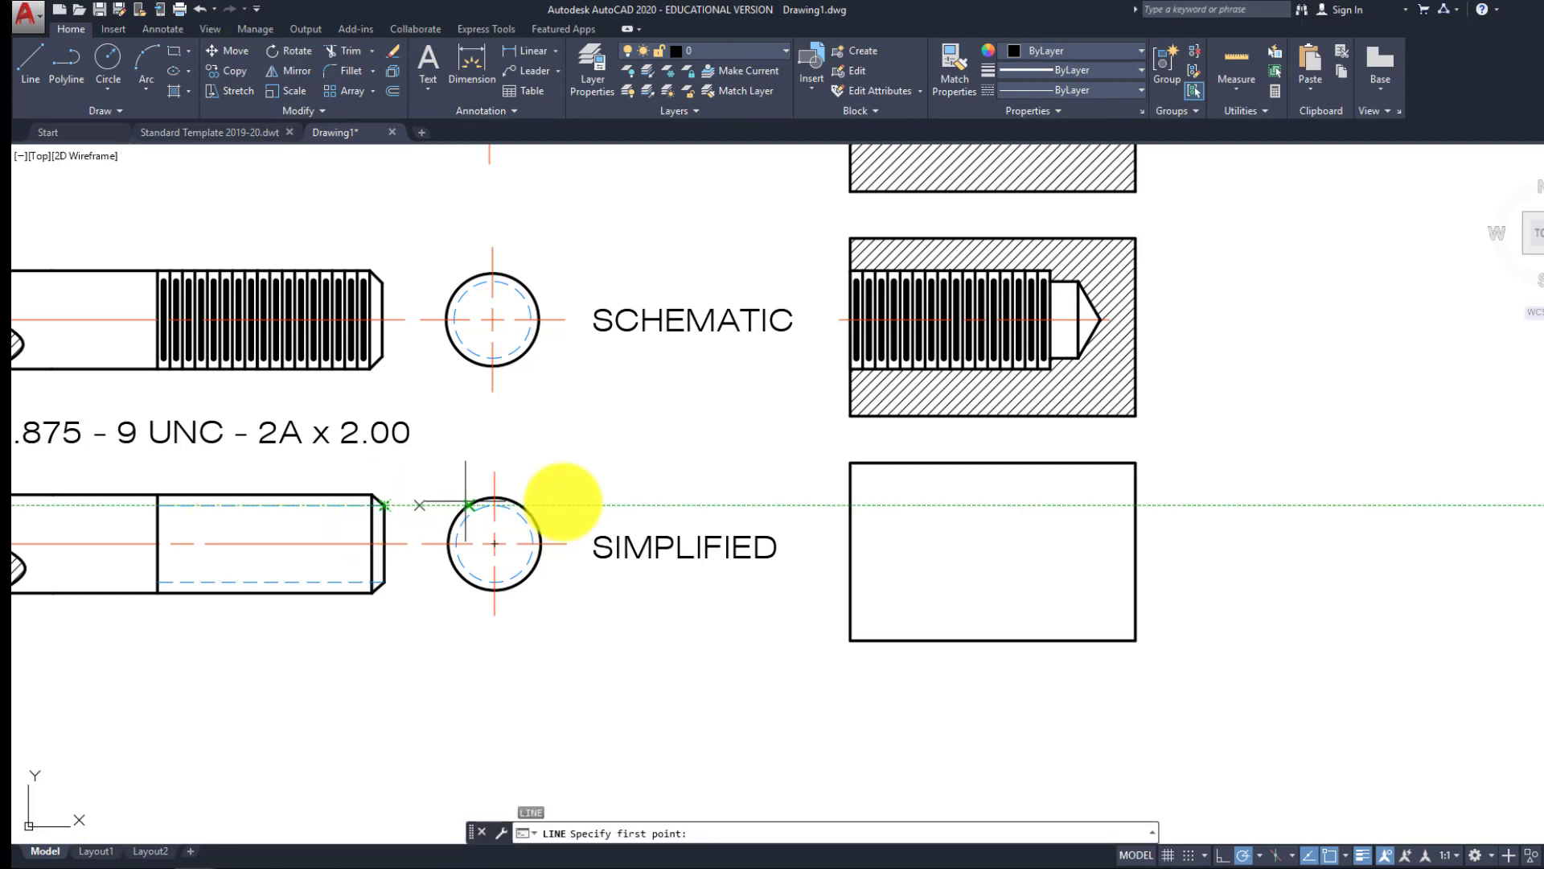
pyautogui.click(851, 504)
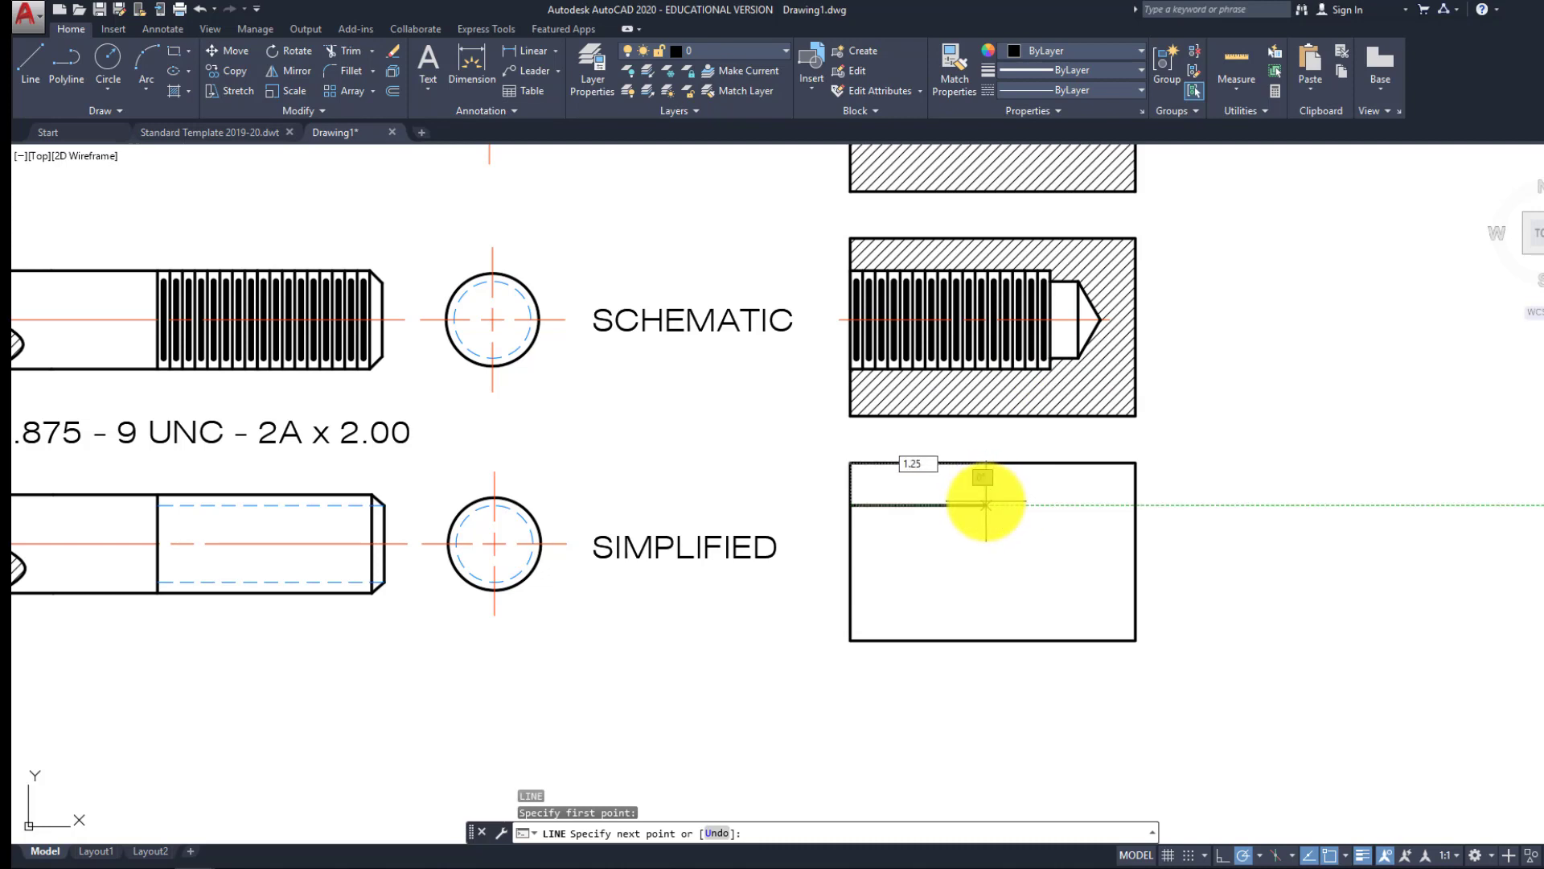
pyautogui.press('Return')
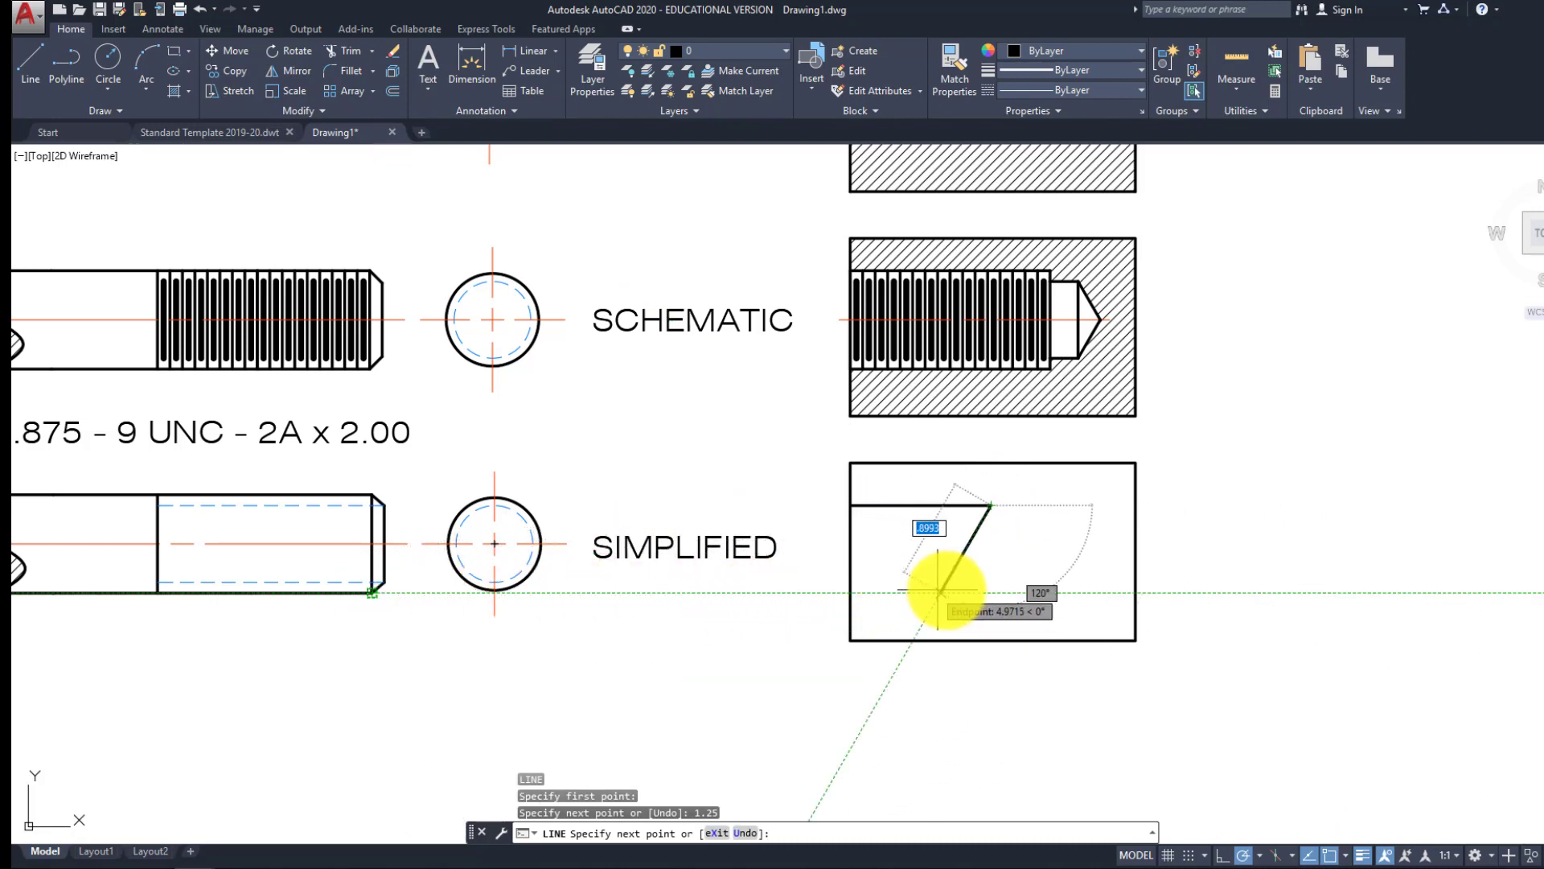
pyautogui.click(990, 593)
pyautogui.click(860, 593)
pyautogui.press('Return')
pyautogui.press('Return')
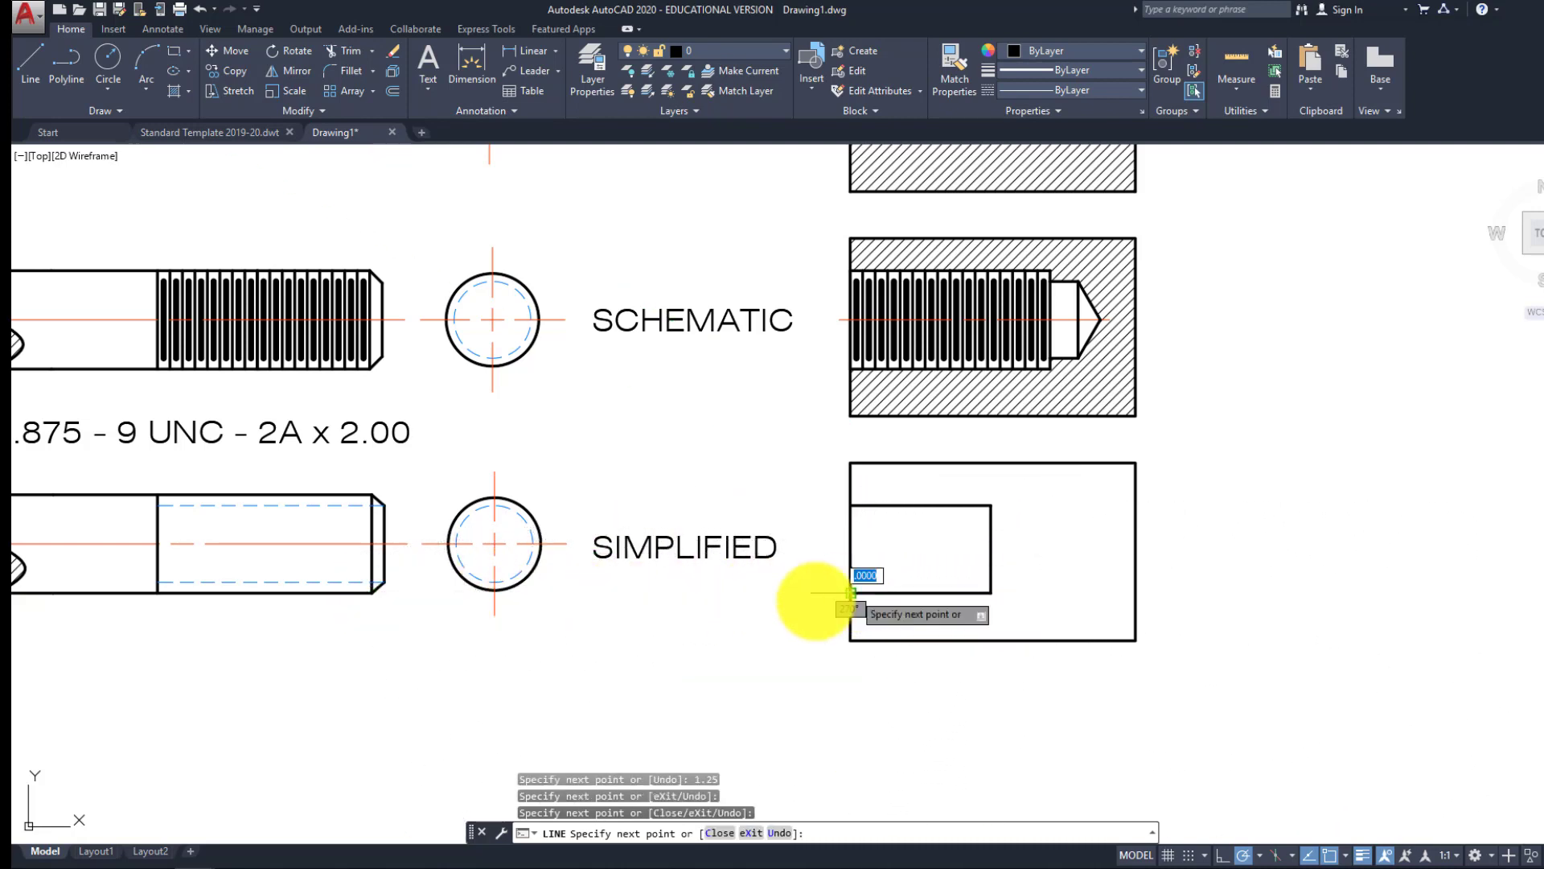
pyautogui.click(391, 583)
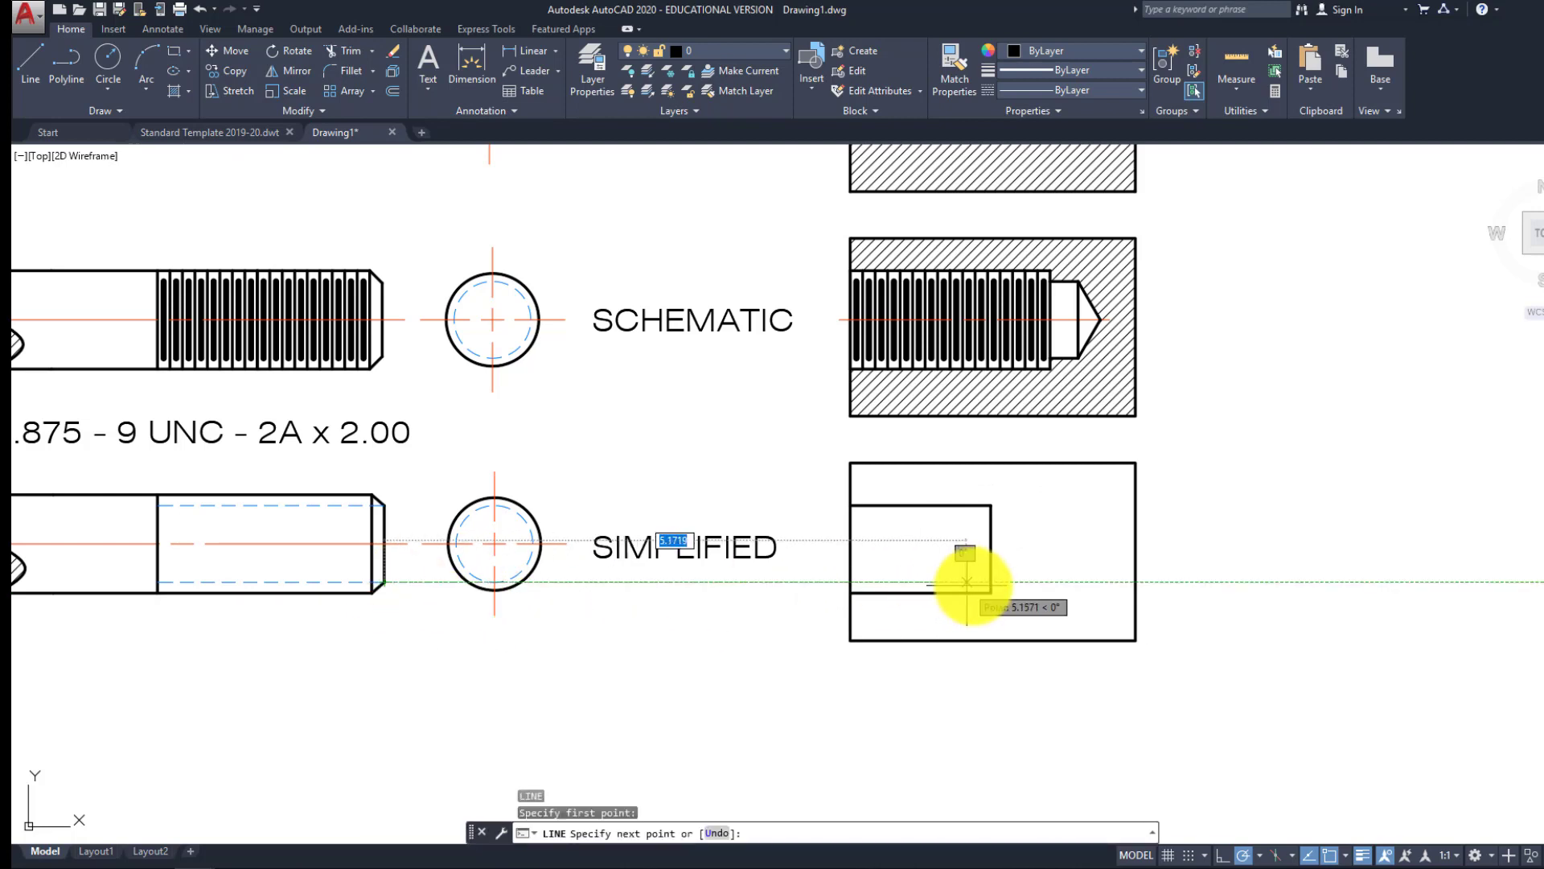
pyautogui.press('Return')
pyautogui.click(969, 596)
pyautogui.click(967, 590)
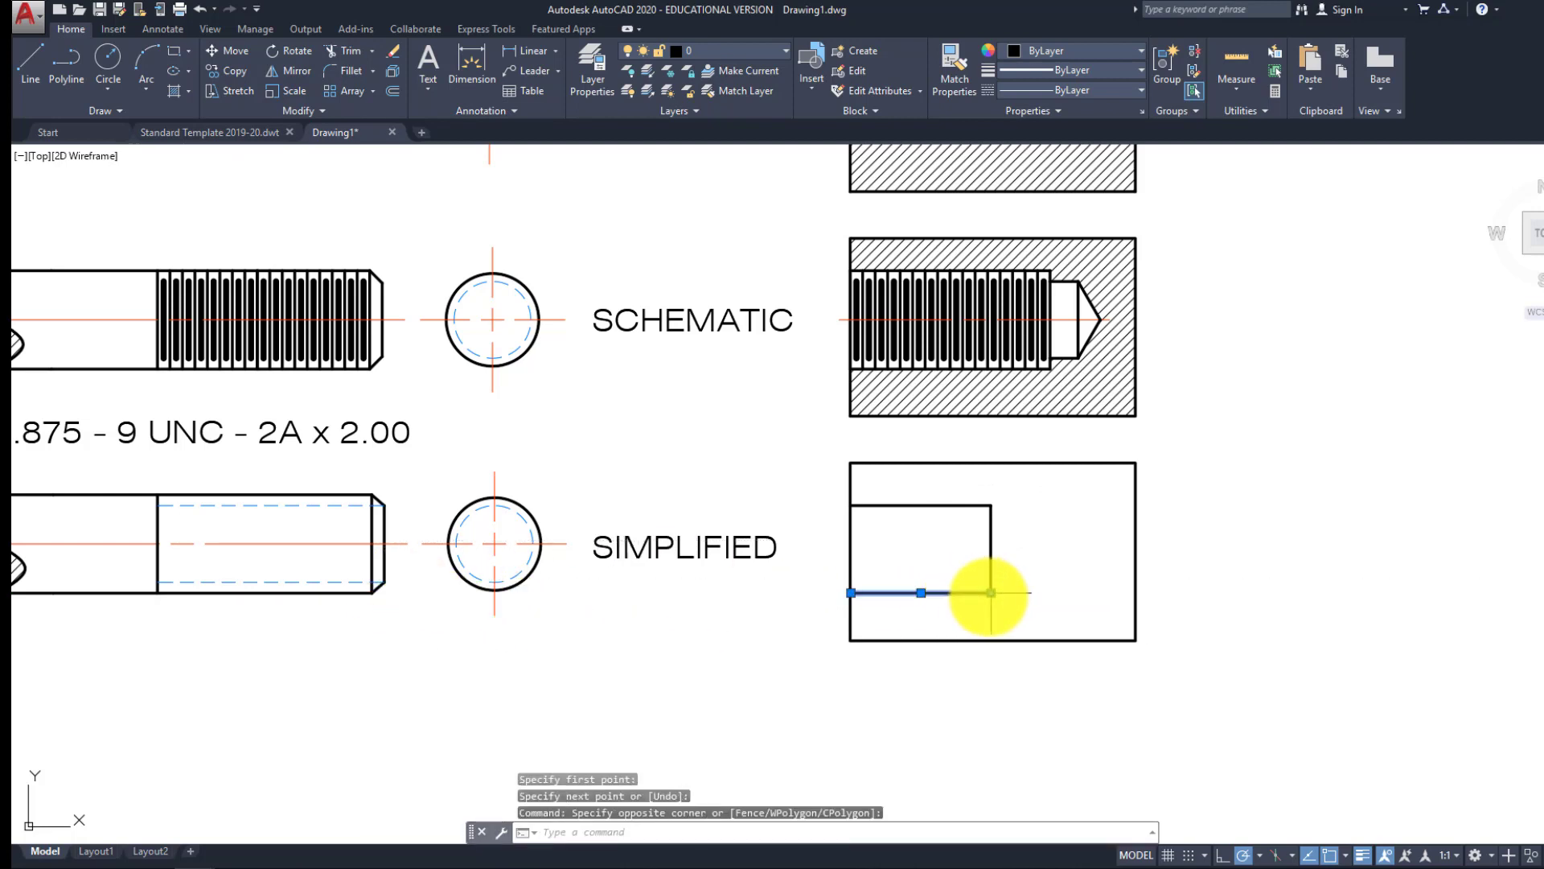
pyautogui.press('Delete')
pyautogui.click(995, 591)
pyautogui.click(966, 576)
pyautogui.press('Delete')
# Draw the thread's end line down to the lower minor diameter and a line back to the simplified rectangle's open-end edge
pyautogui.write('l')
pyautogui.press('Return')
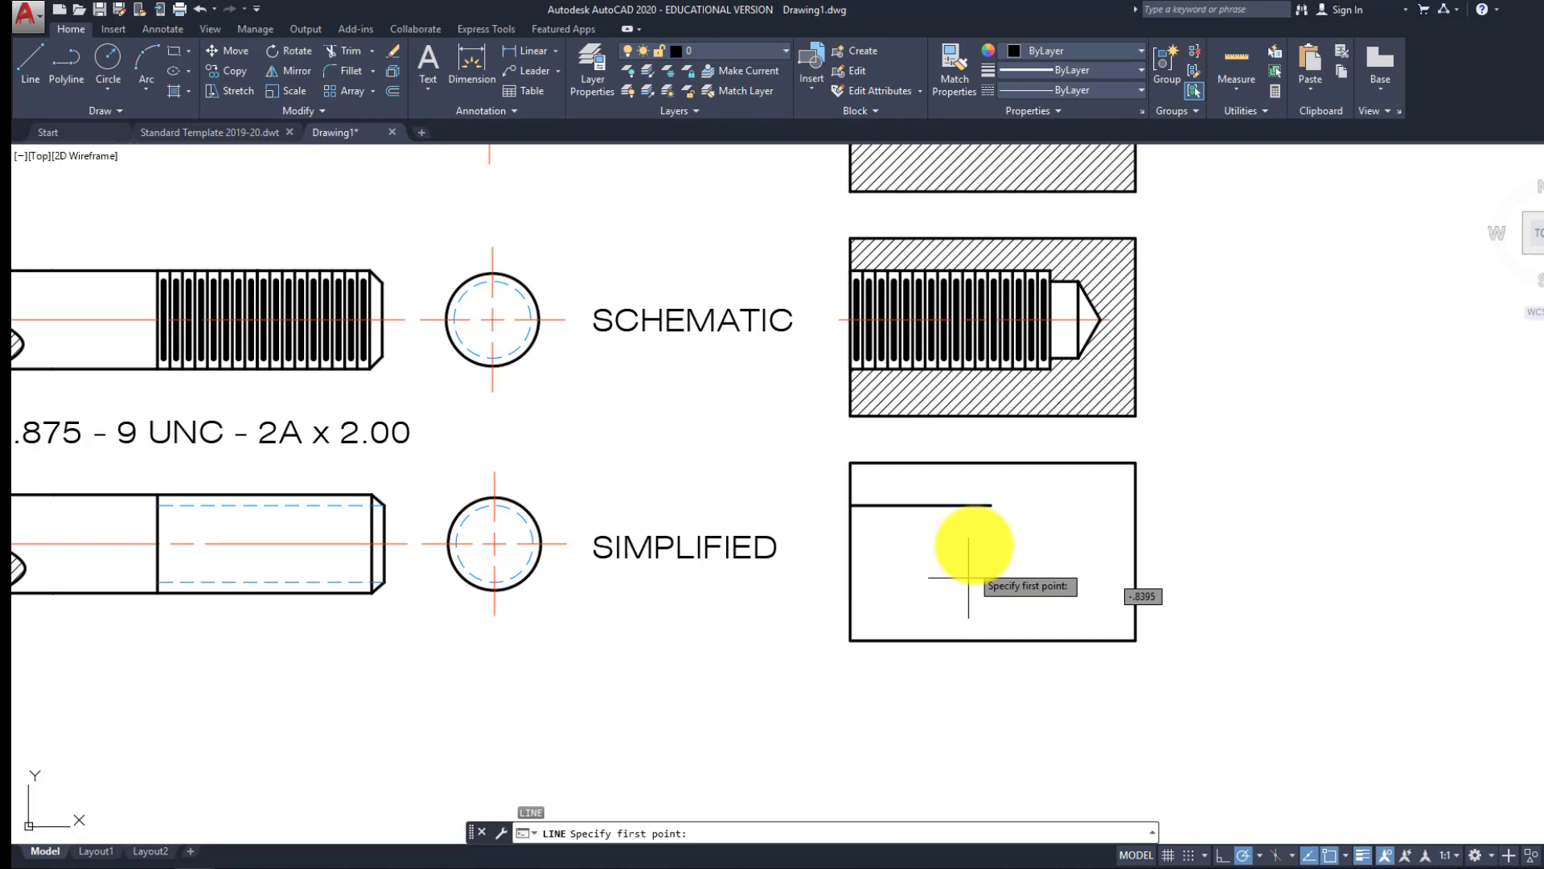
pyautogui.click(990, 505)
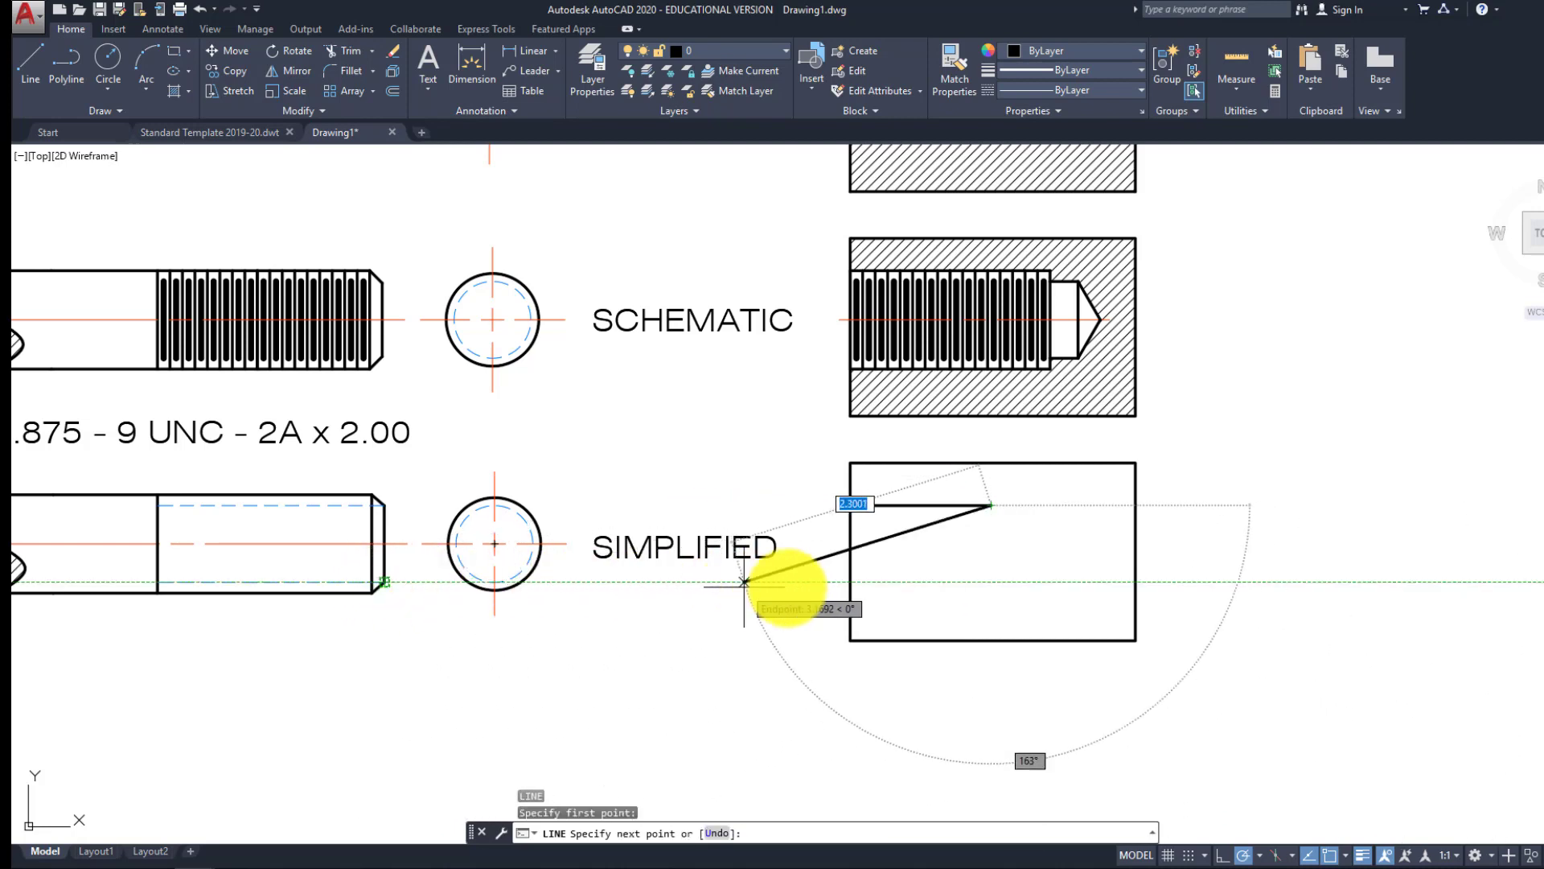
pyautogui.click(984, 582)
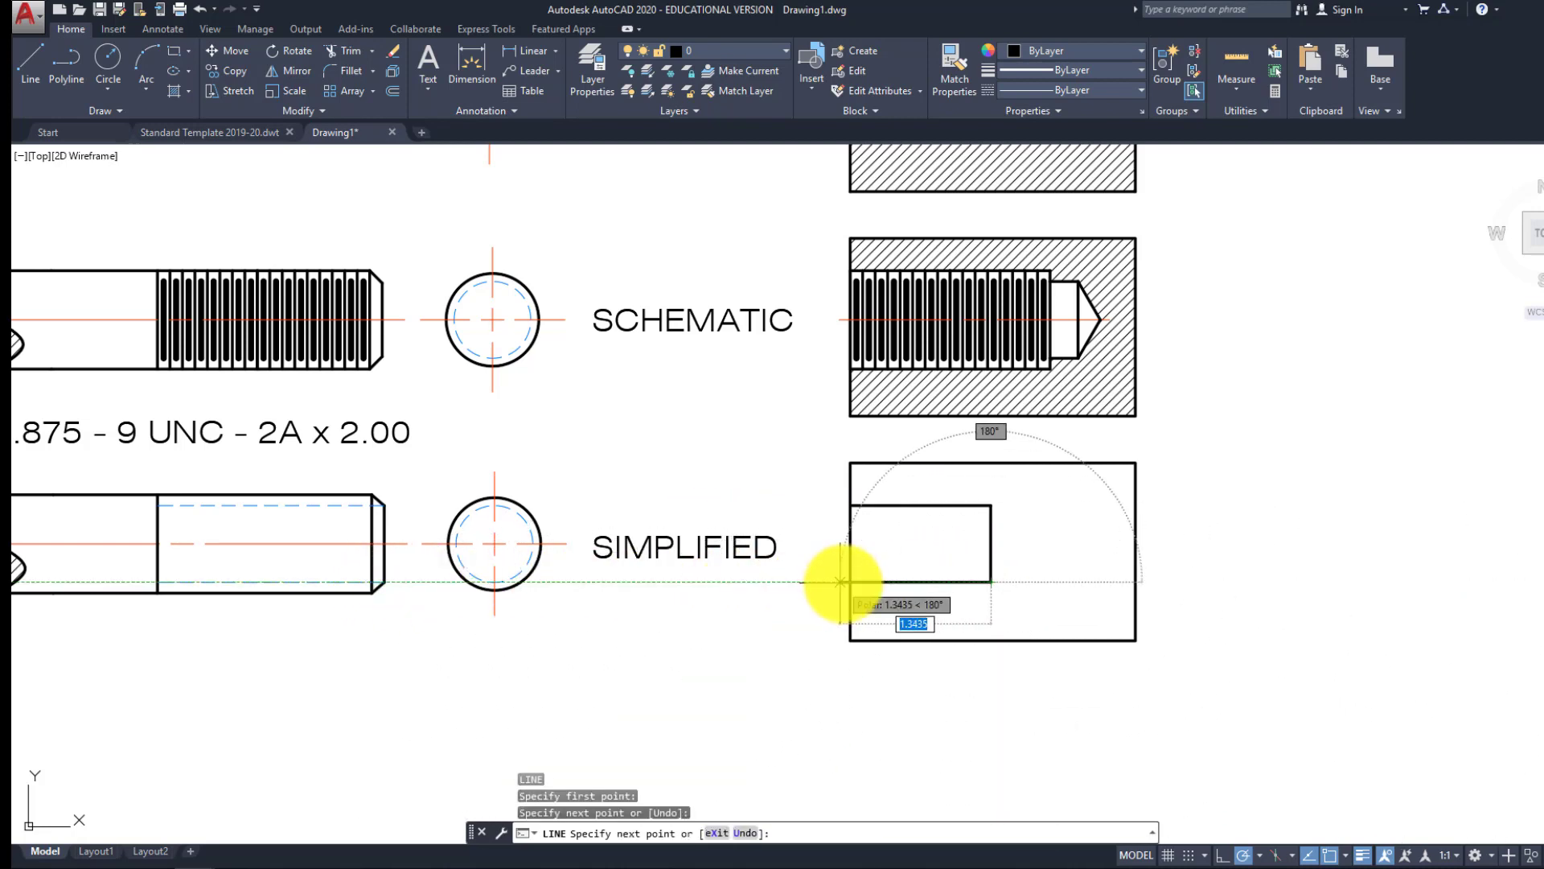
pyautogui.click(848, 582)
pyautogui.press('Return')
pyautogui.press('Return')
pyautogui.click(847, 507)
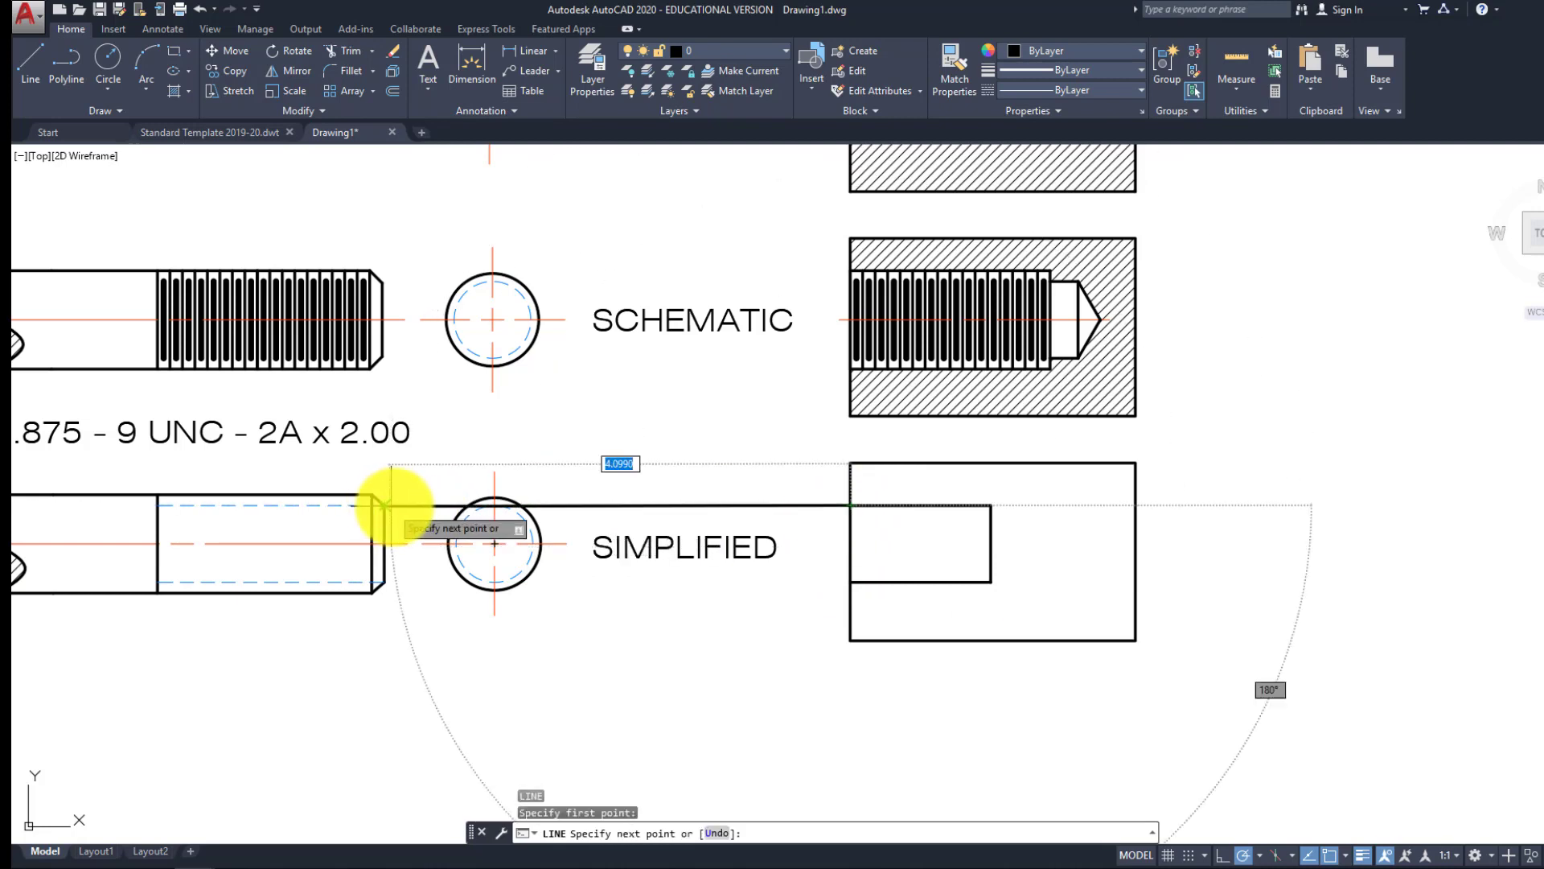
pyautogui.press('Return')
# On the Projection Lines layer, draw lines connecting the simplified shaft's upper and lower minor-diameter corners to the section's hole edges
pyautogui.click(714, 50)
pyautogui.click(711, 213)
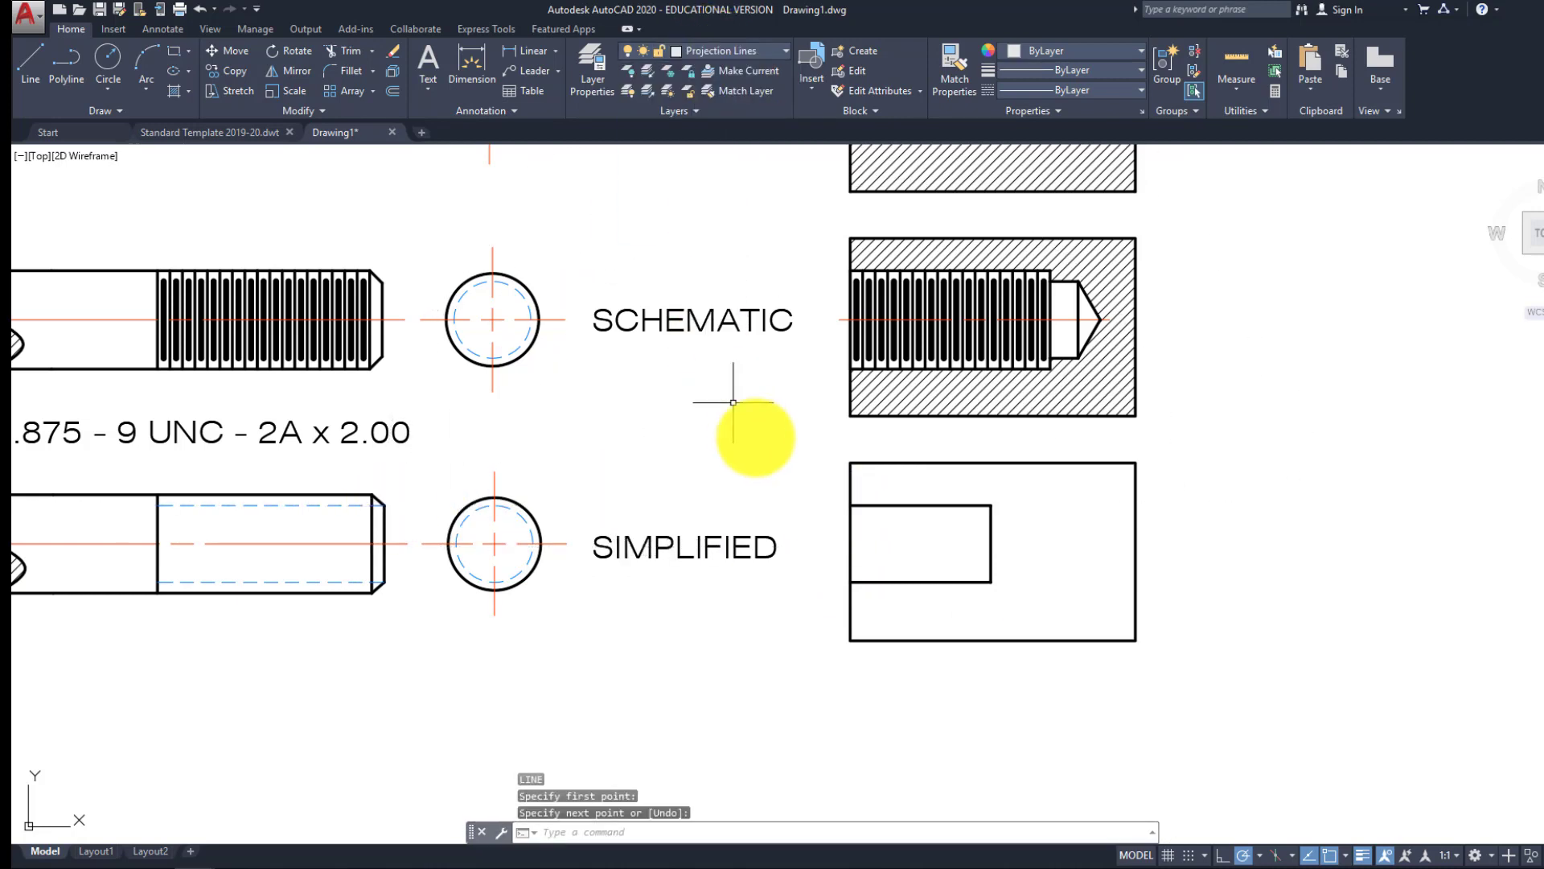
pyautogui.press('Return')
pyautogui.click(850, 506)
pyautogui.click(418, 505)
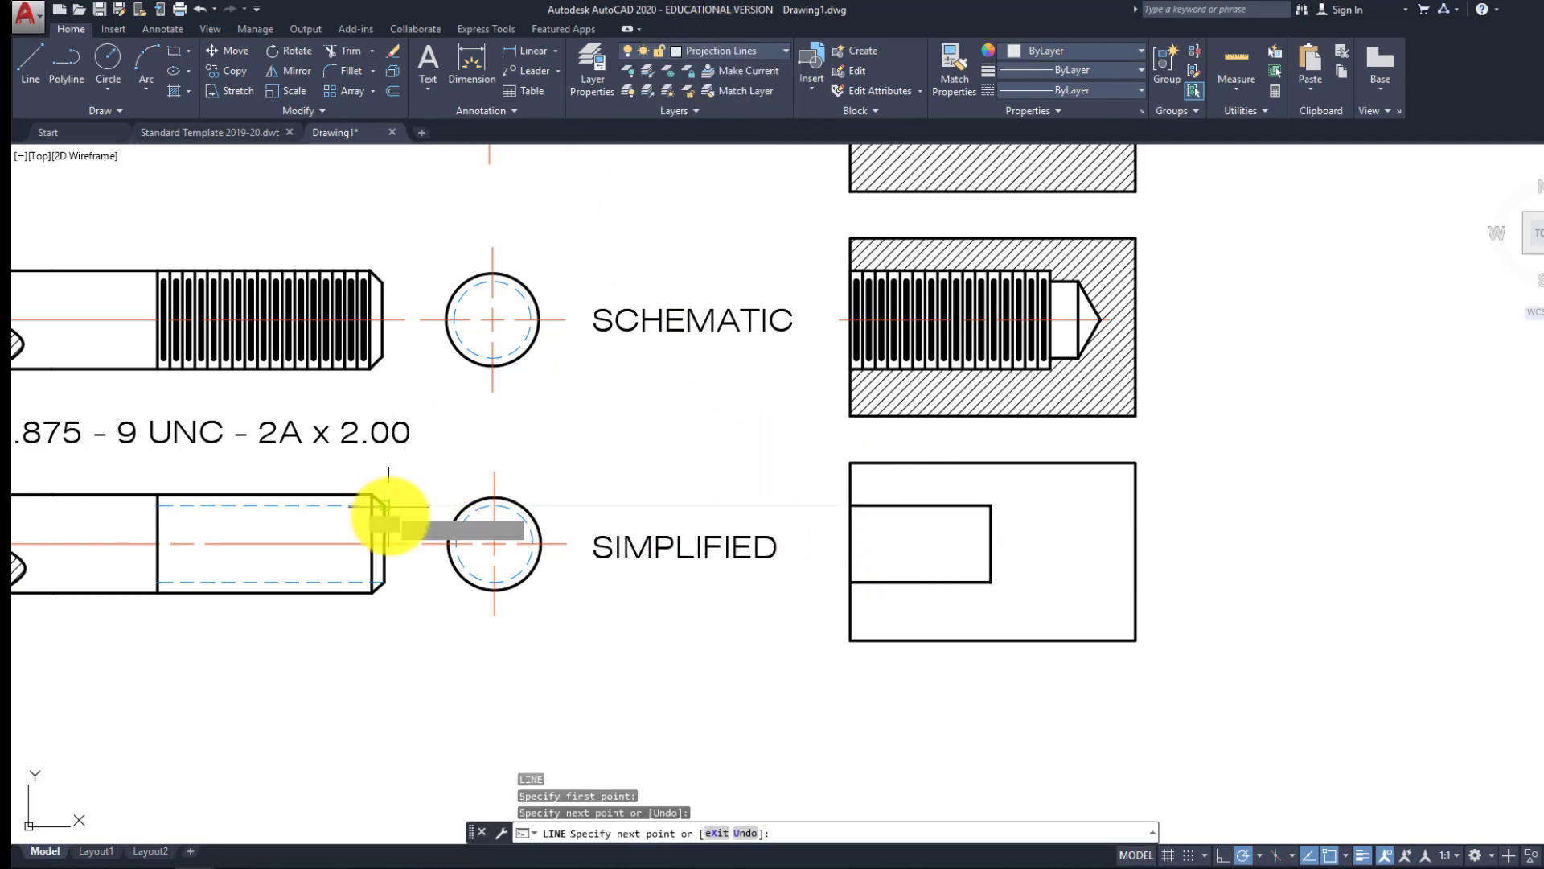
pyautogui.press('Return')
pyautogui.press('Return')
pyautogui.click(384, 580)
pyautogui.click(850, 582)
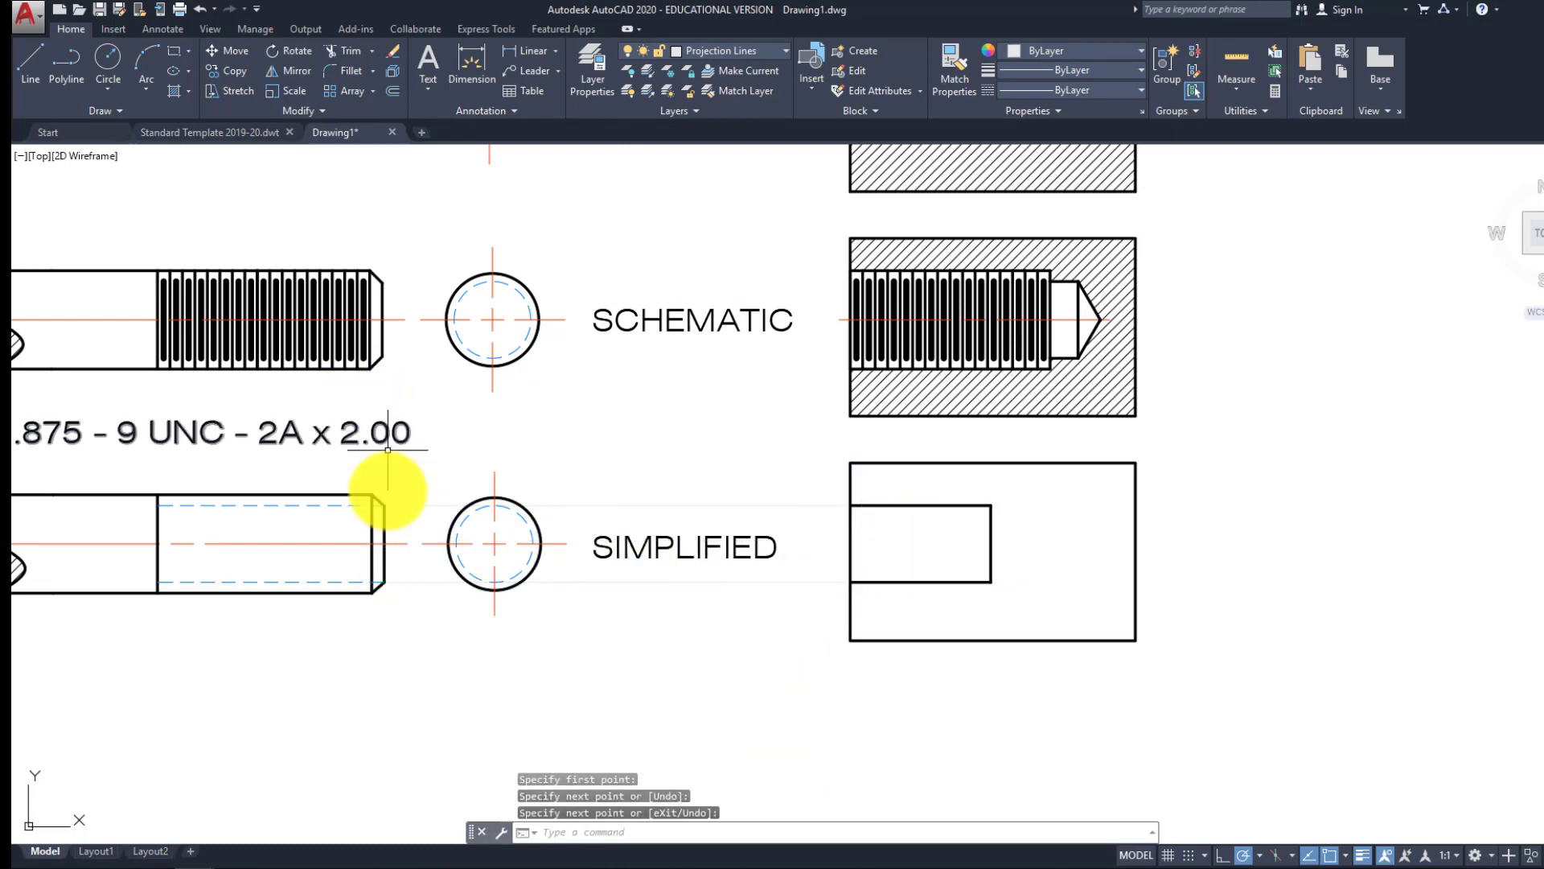
pyautogui.press('Return')
# Project the simplified shaft's upper and lower major-diameter edges across to the section's rectangle
pyautogui.press('Return')
pyautogui.click(372, 493)
pyautogui.click(841, 494)
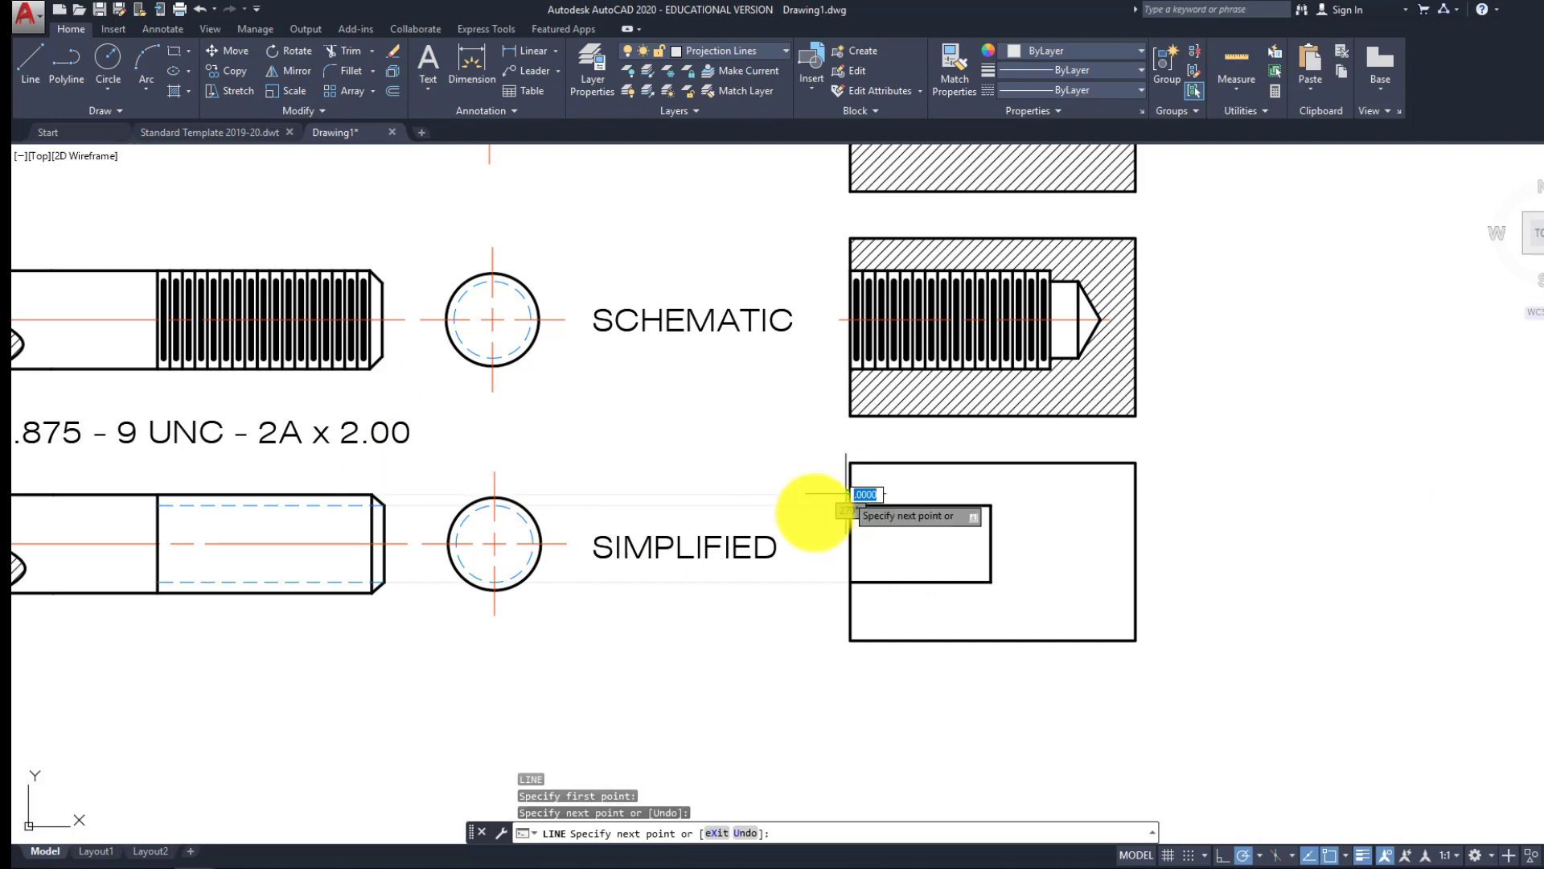
pyautogui.press('Return')
pyautogui.press('Return')
pyautogui.click(371, 596)
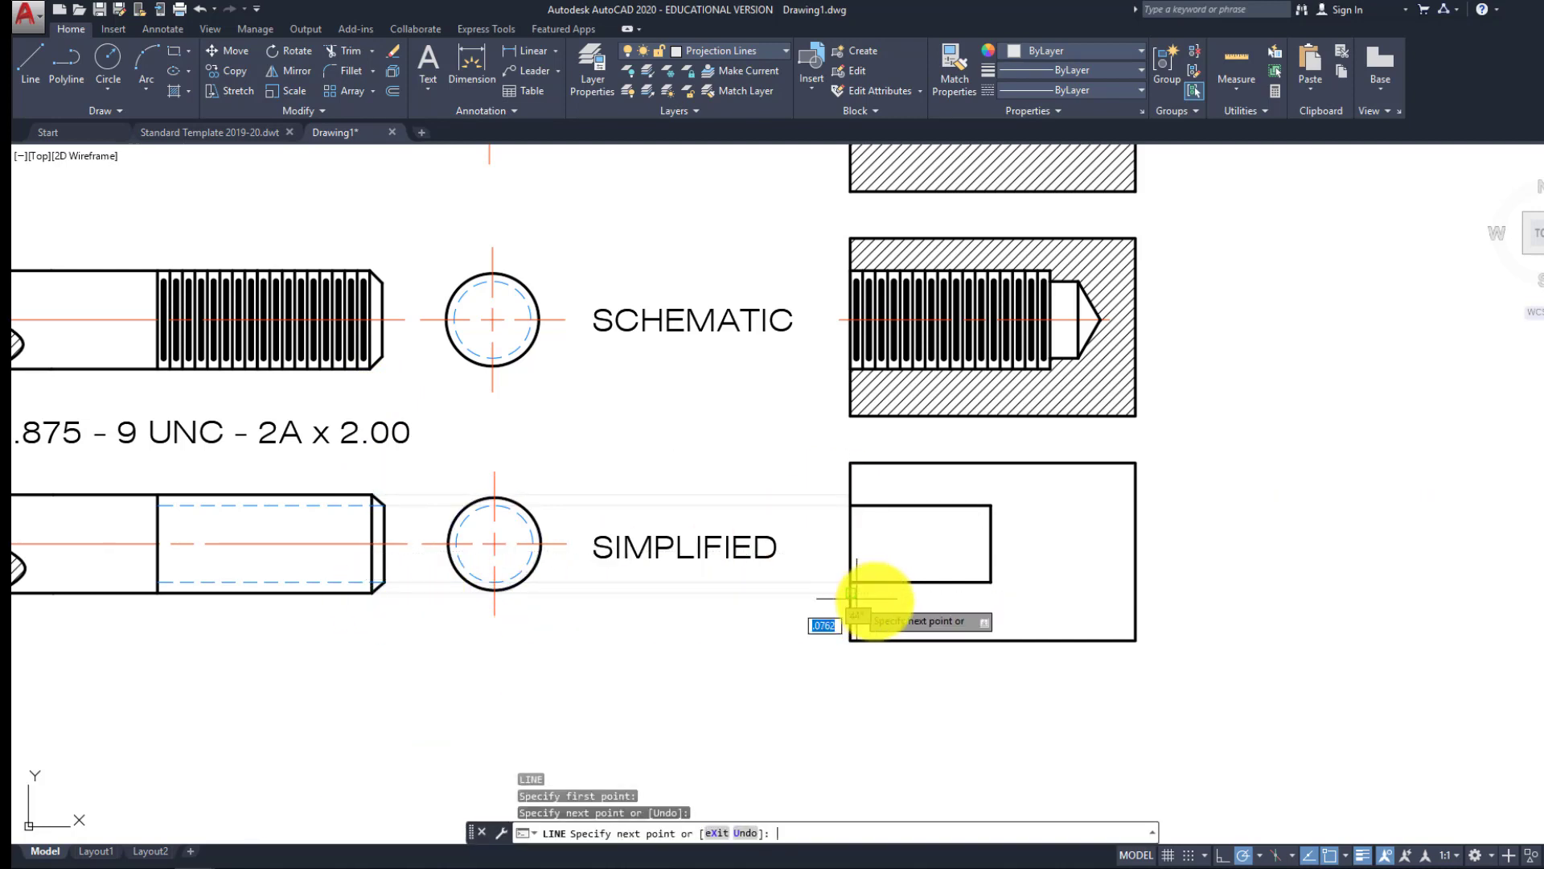
pyautogui.click(867, 600)
pyautogui.press('Return')
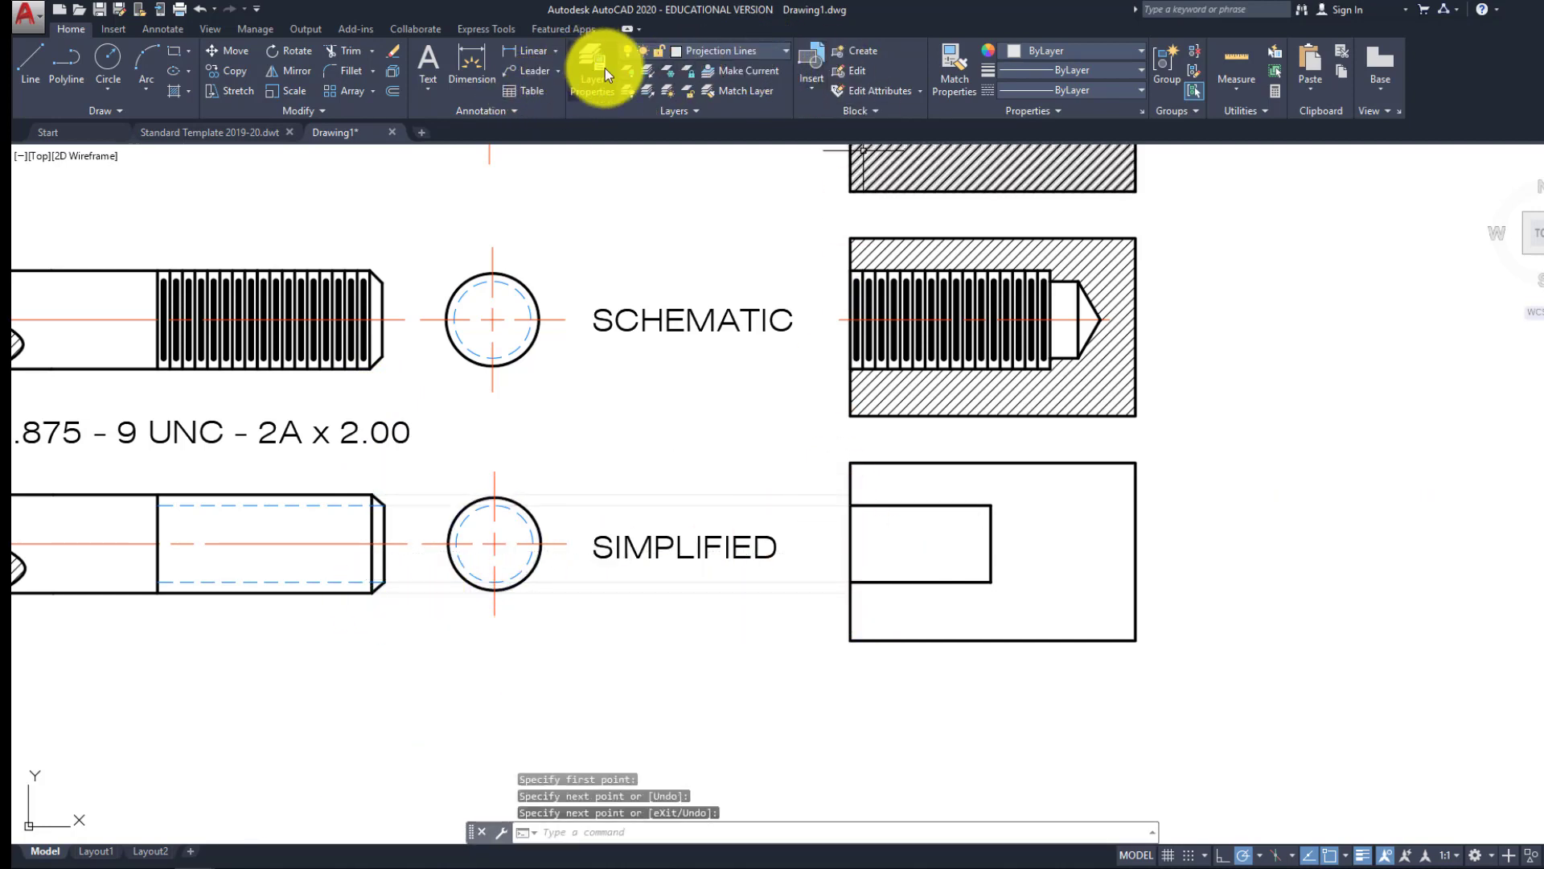
# On the Hidden layer, draw the upper major-diameter line 1.25 long and close it down to the hole's upper corner
pyautogui.click(676, 52)
pyautogui.click(706, 171)
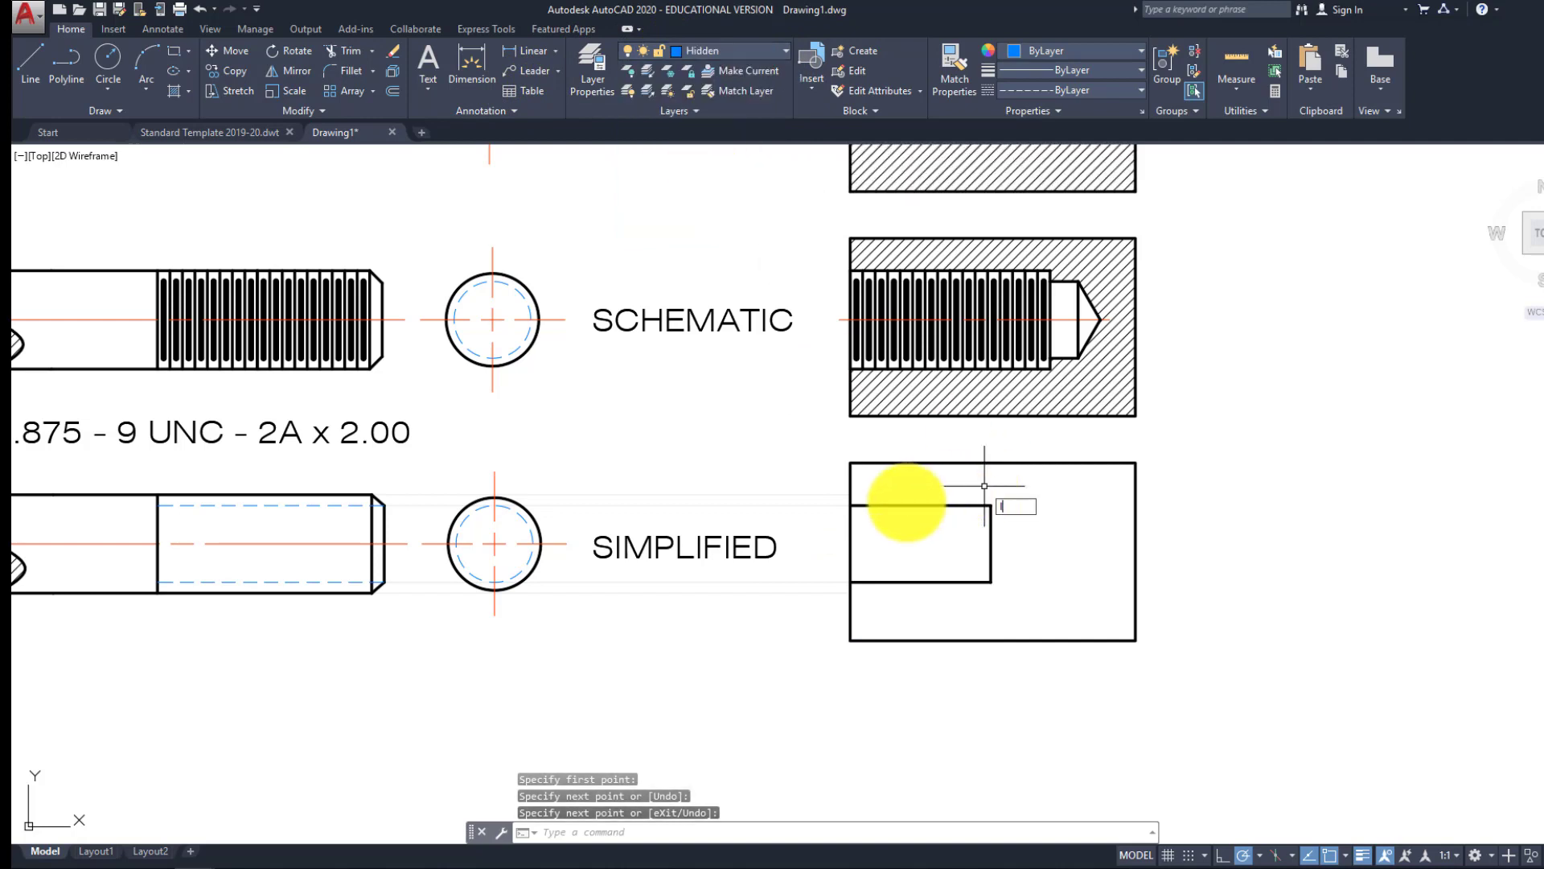
pyautogui.press('Return')
pyautogui.click(851, 505)
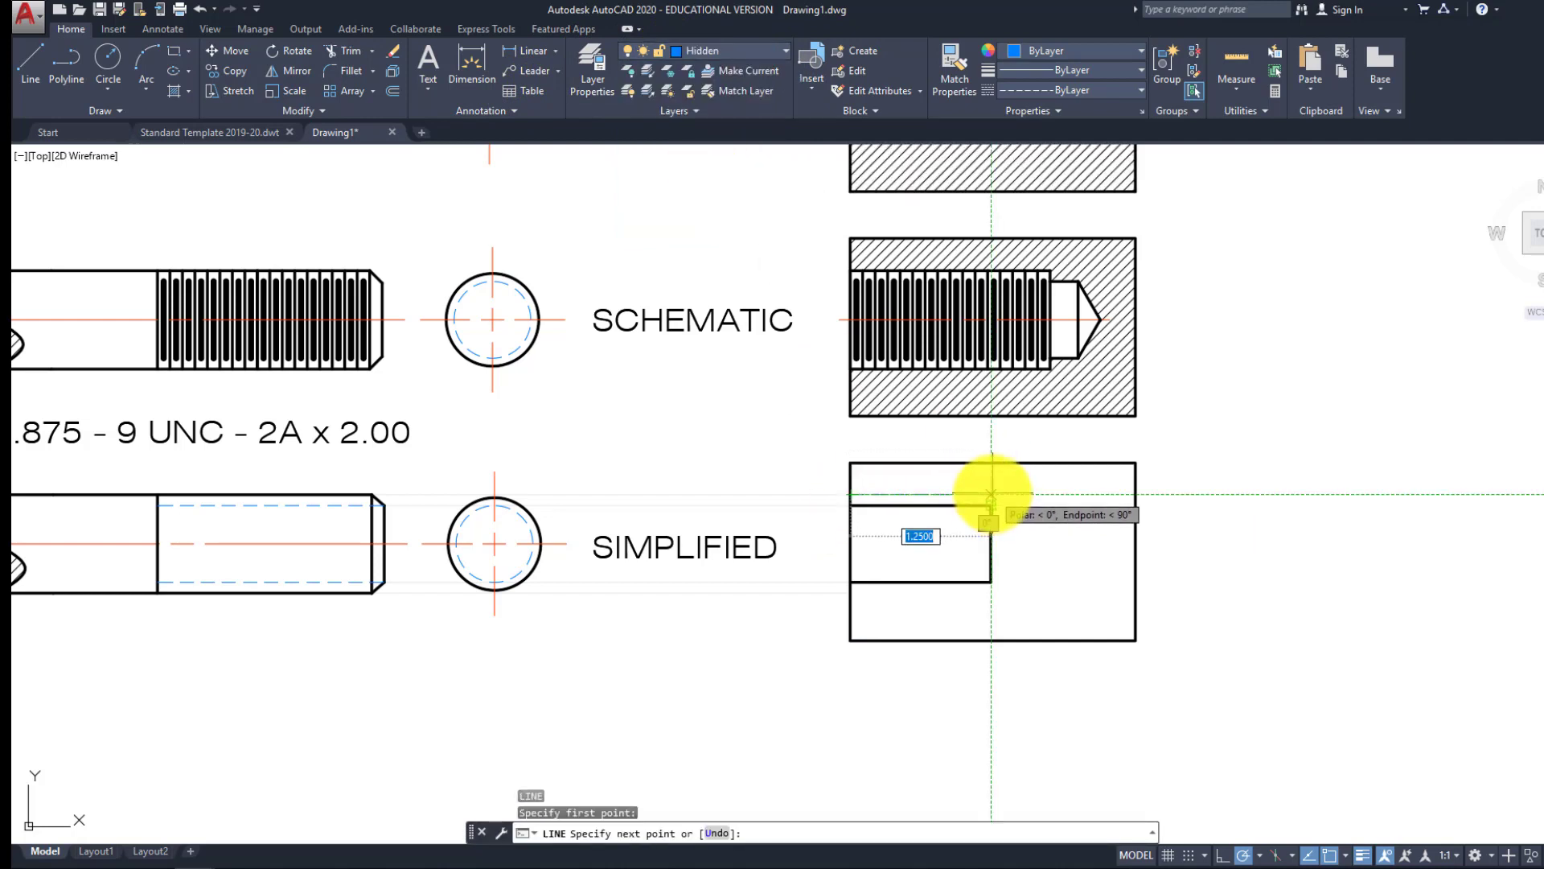
pyautogui.click(991, 495)
pyautogui.click(990, 505)
pyautogui.press('Return')
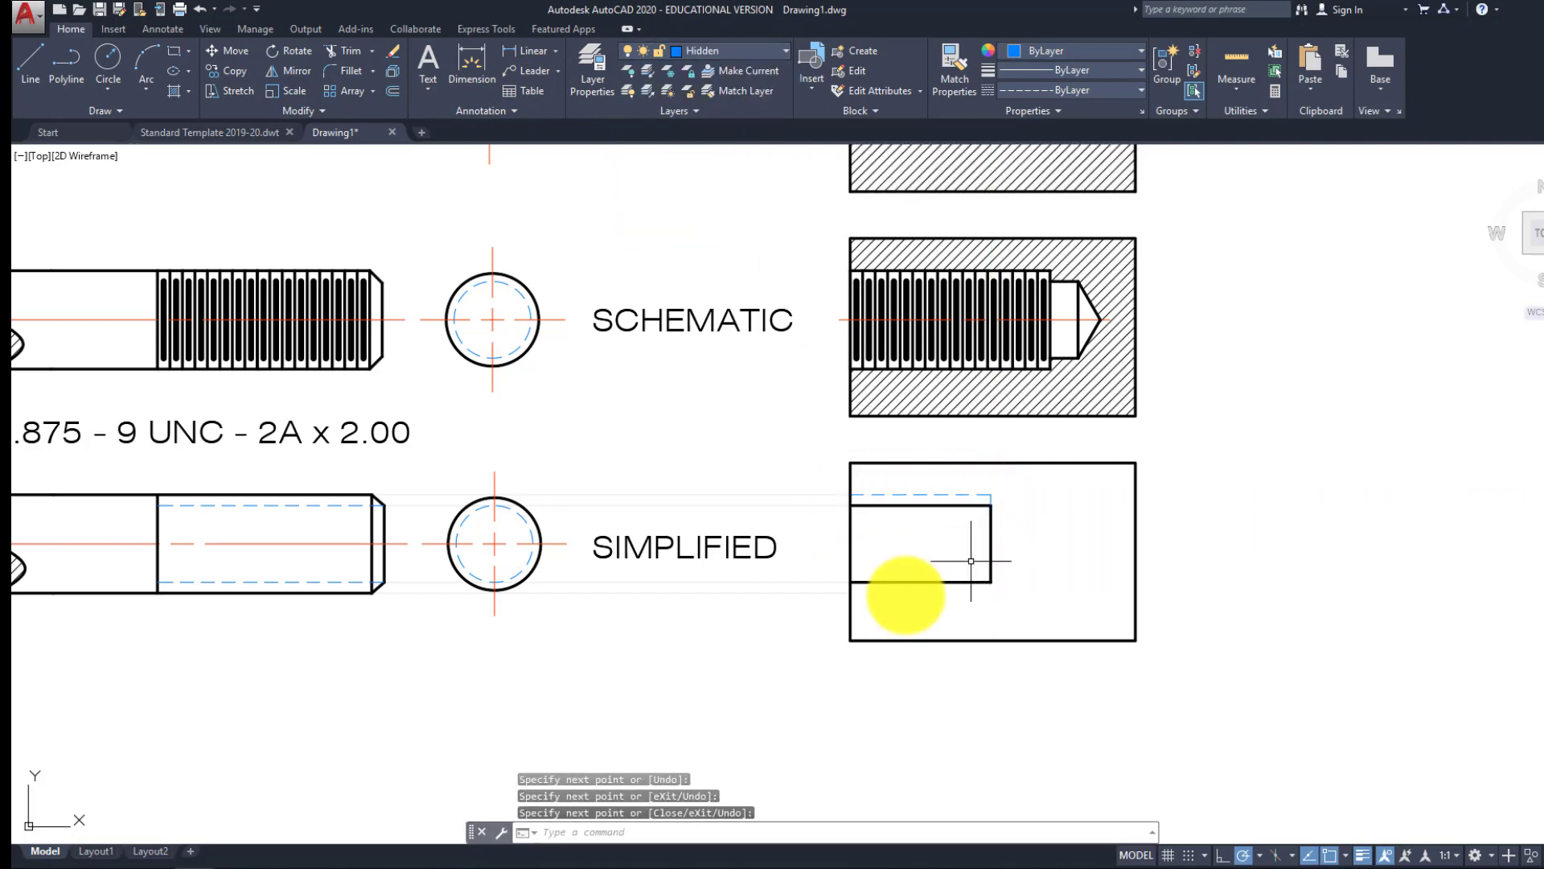
# Draw the matching lower major-diameter hidden line and close it up to the hole's lower corner
pyautogui.press('Return')
pyautogui.click(851, 592)
pyautogui.click(991, 592)
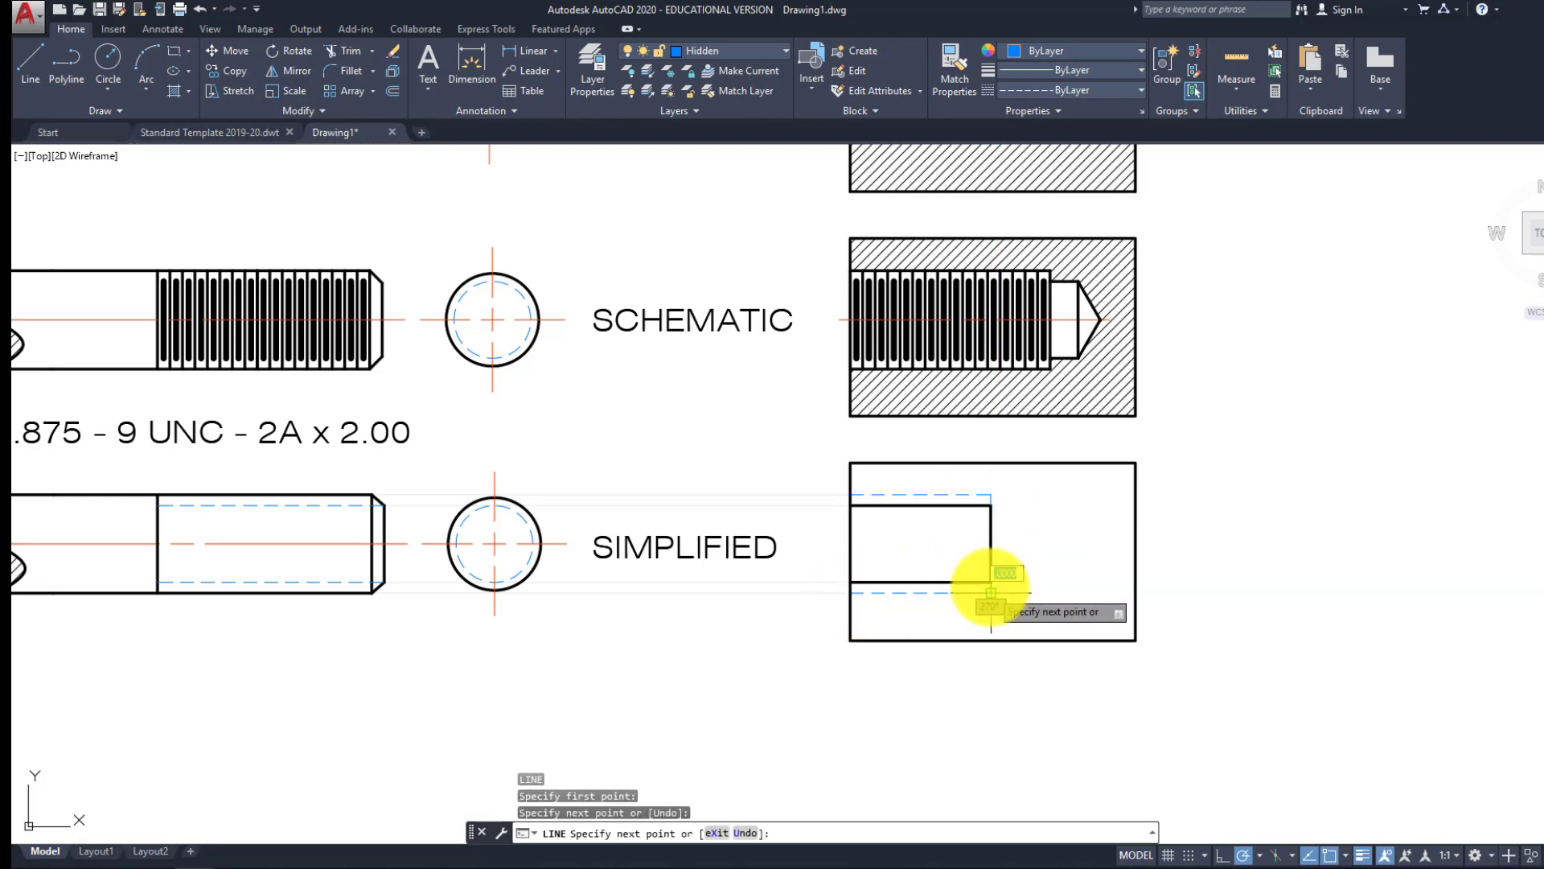
pyautogui.click(991, 581)
pyautogui.press('Return')
pyautogui.scroll(3, 1009, 517)
pyautogui.scroll(-3, 941, 483)
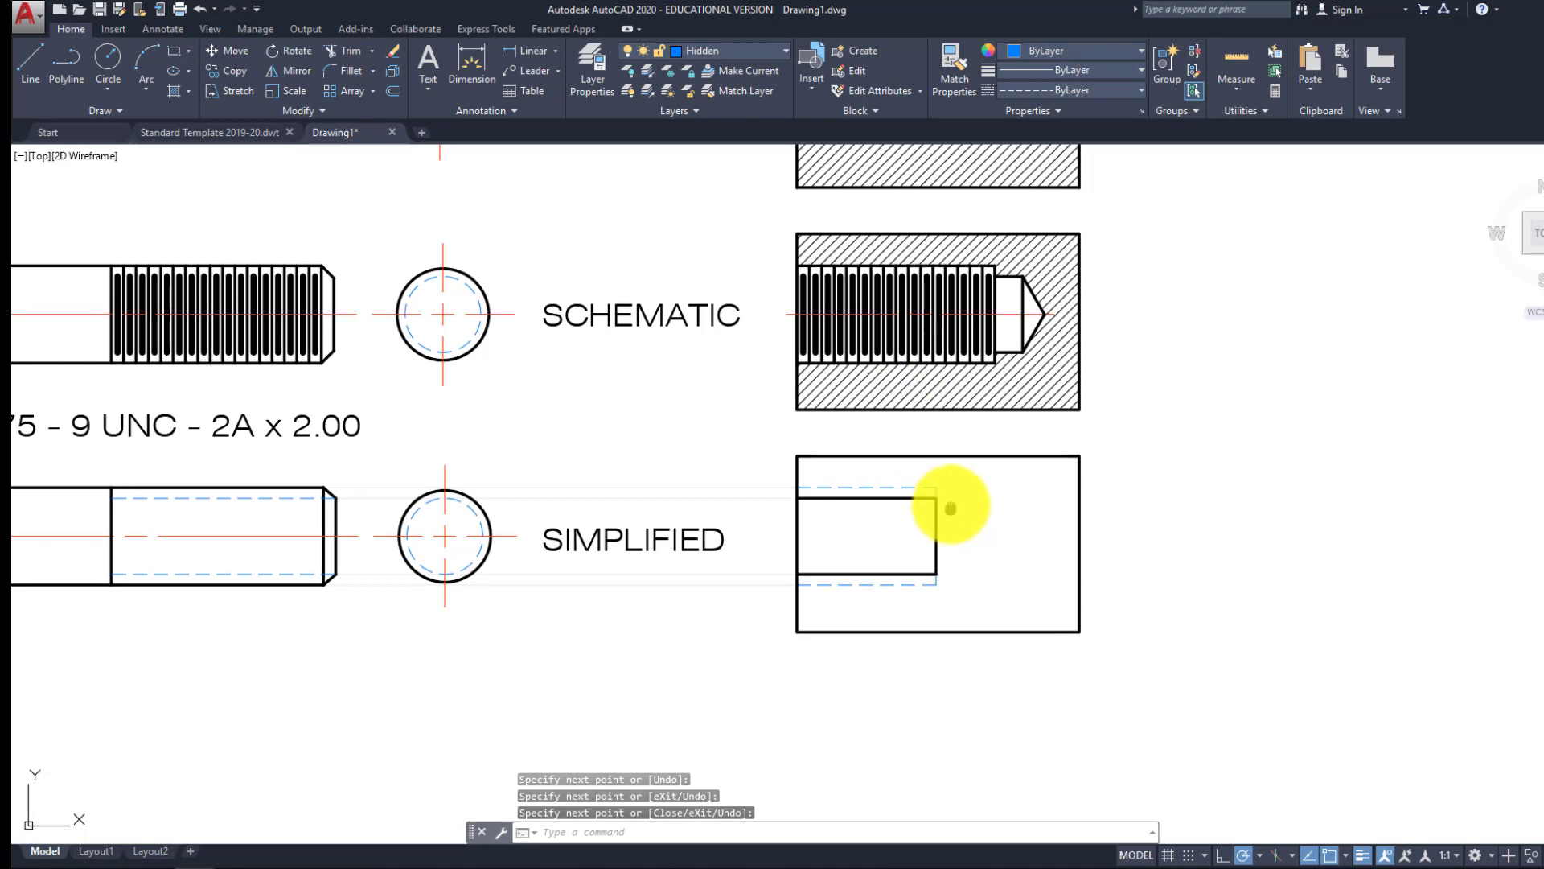
pyautogui.press('Escape')
pyautogui.press('Escape')
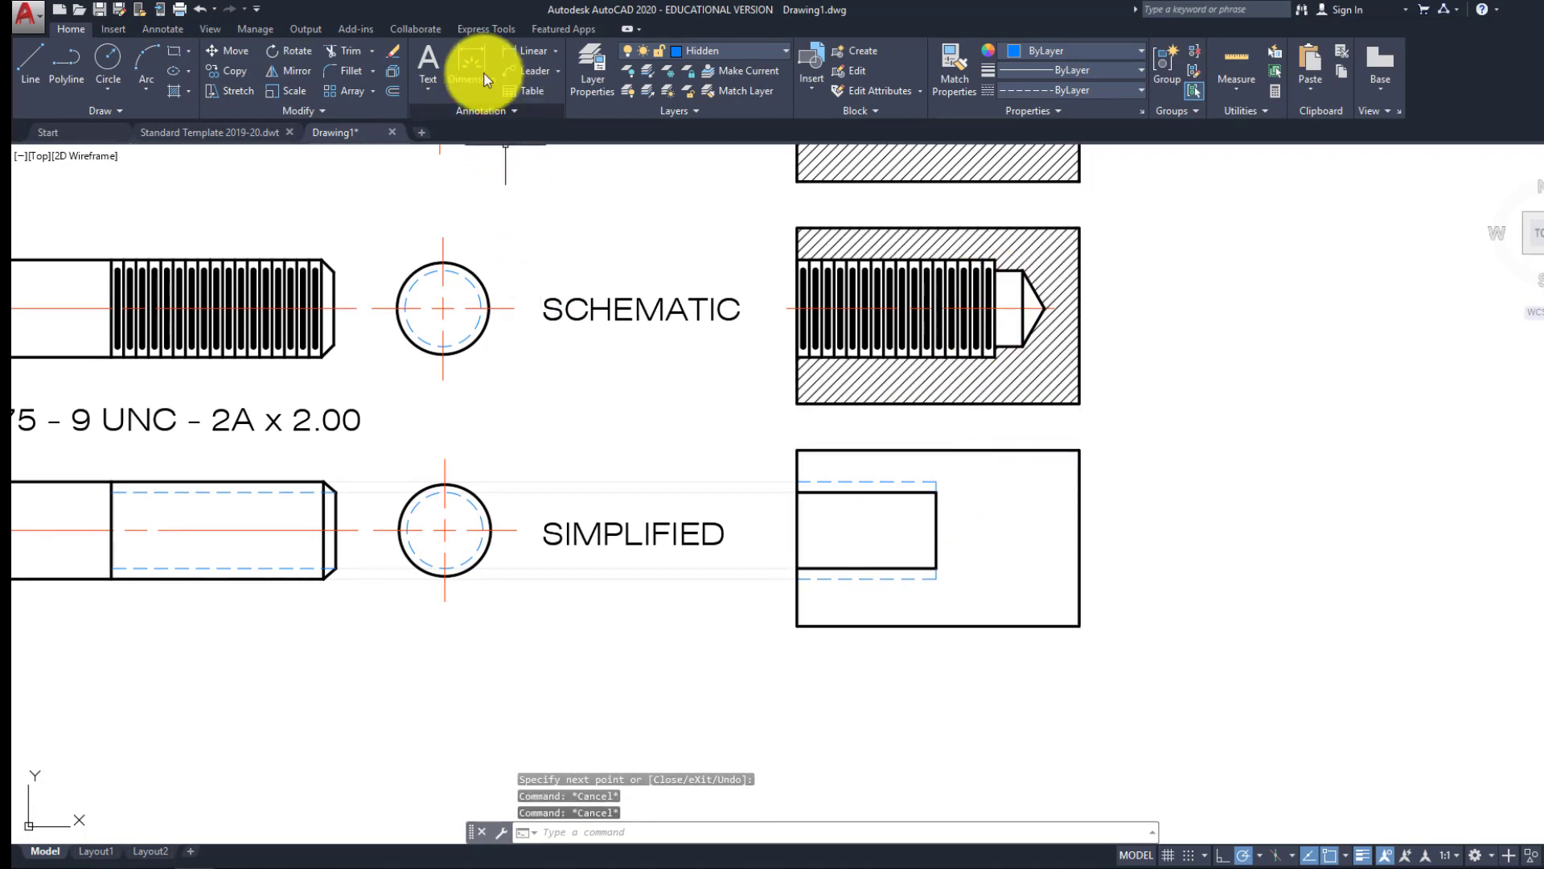
# On layer 0, extend the drilled hole .25 beyond the thread end with upper, end and lower lines
pyautogui.click(746, 52)
pyautogui.click(696, 74)
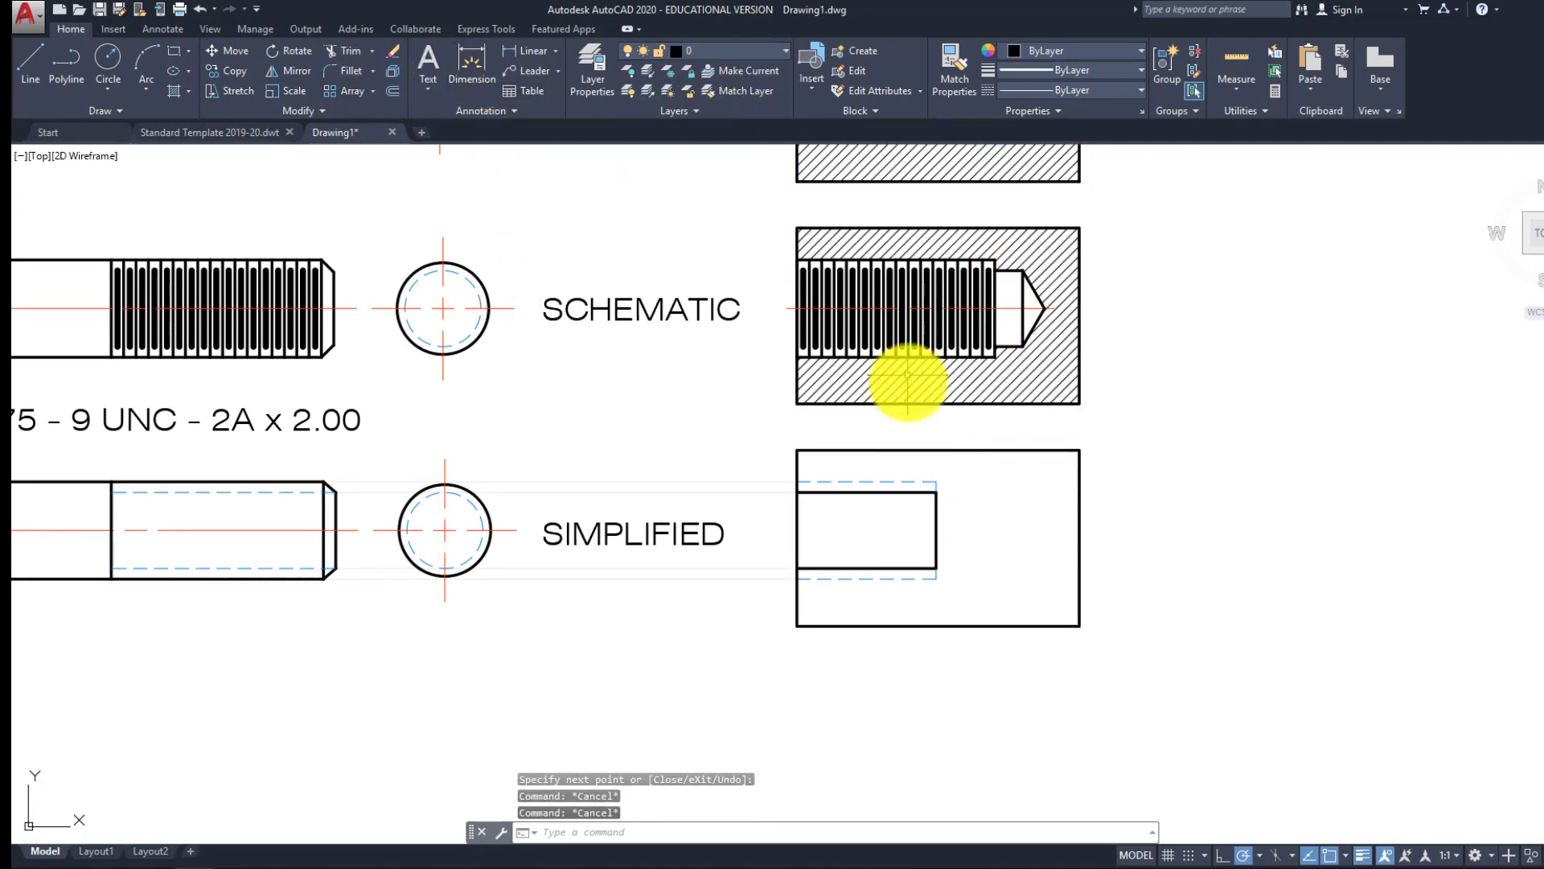
pyautogui.write('l')
pyautogui.press('Return')
pyautogui.click(936, 489)
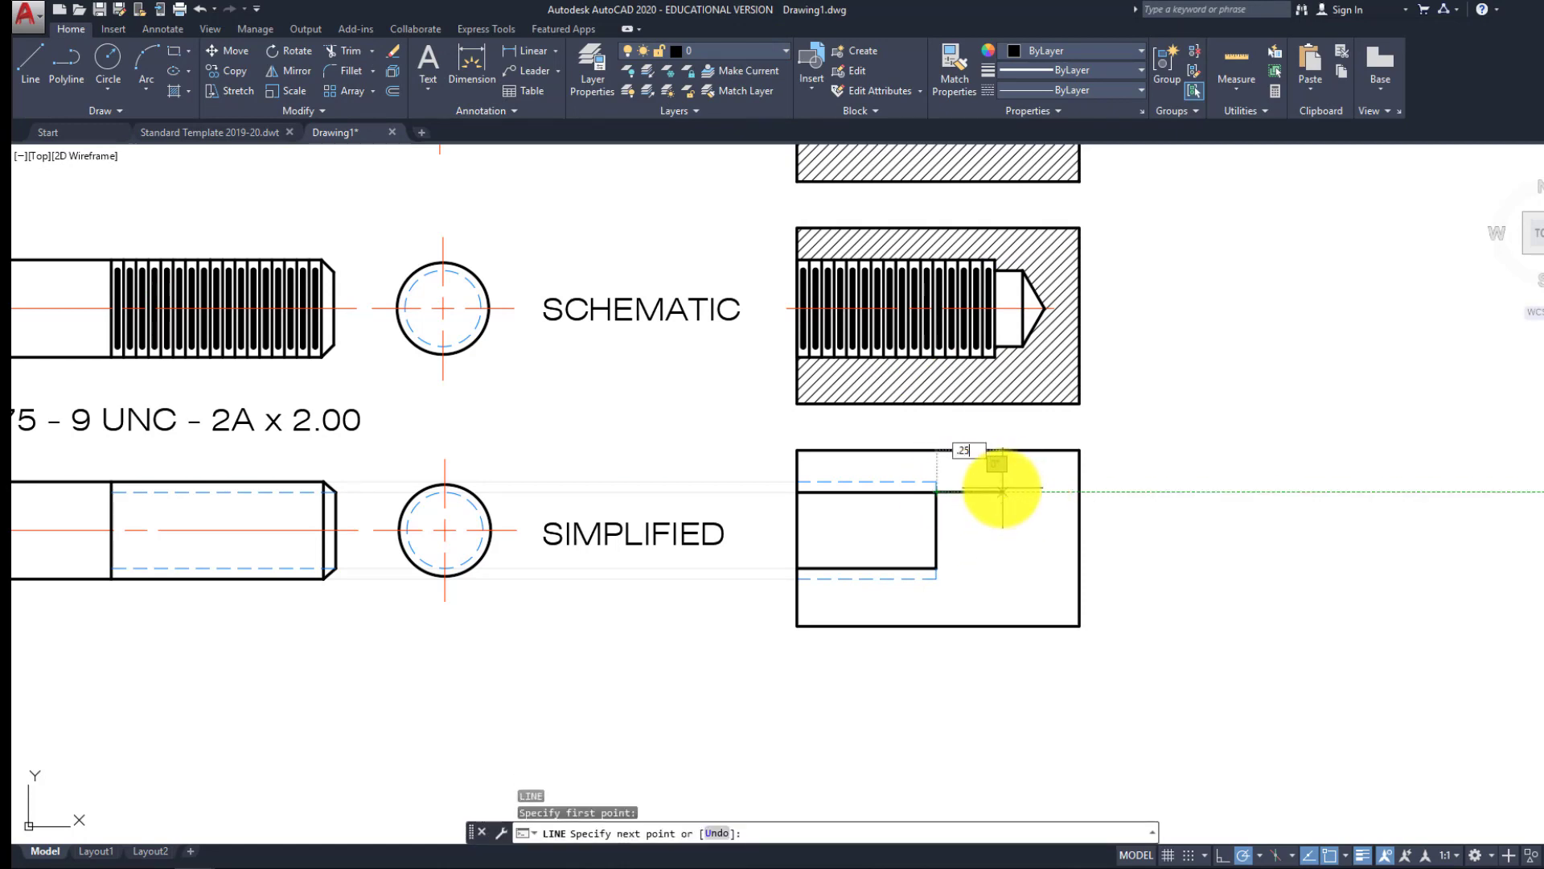
pyautogui.press('Return')
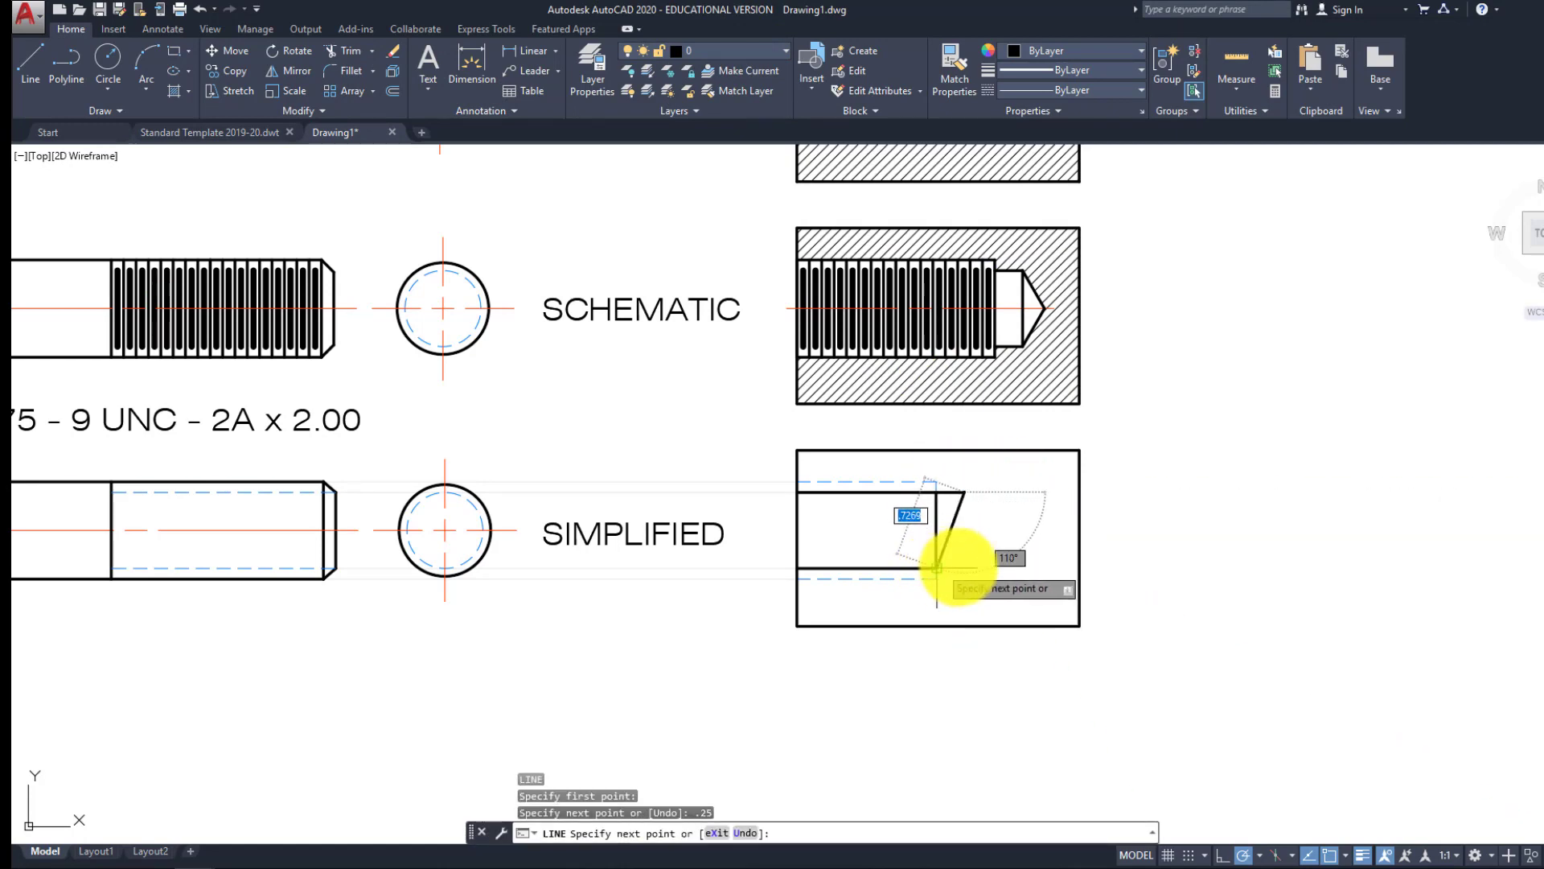
pyautogui.click(964, 568)
pyautogui.click(936, 568)
pyautogui.press('Return')
# Draw the two angled drill-point lines from the lower and upper corners of the hole's end so they cross
pyautogui.press('Return')
pyautogui.click(964, 568)
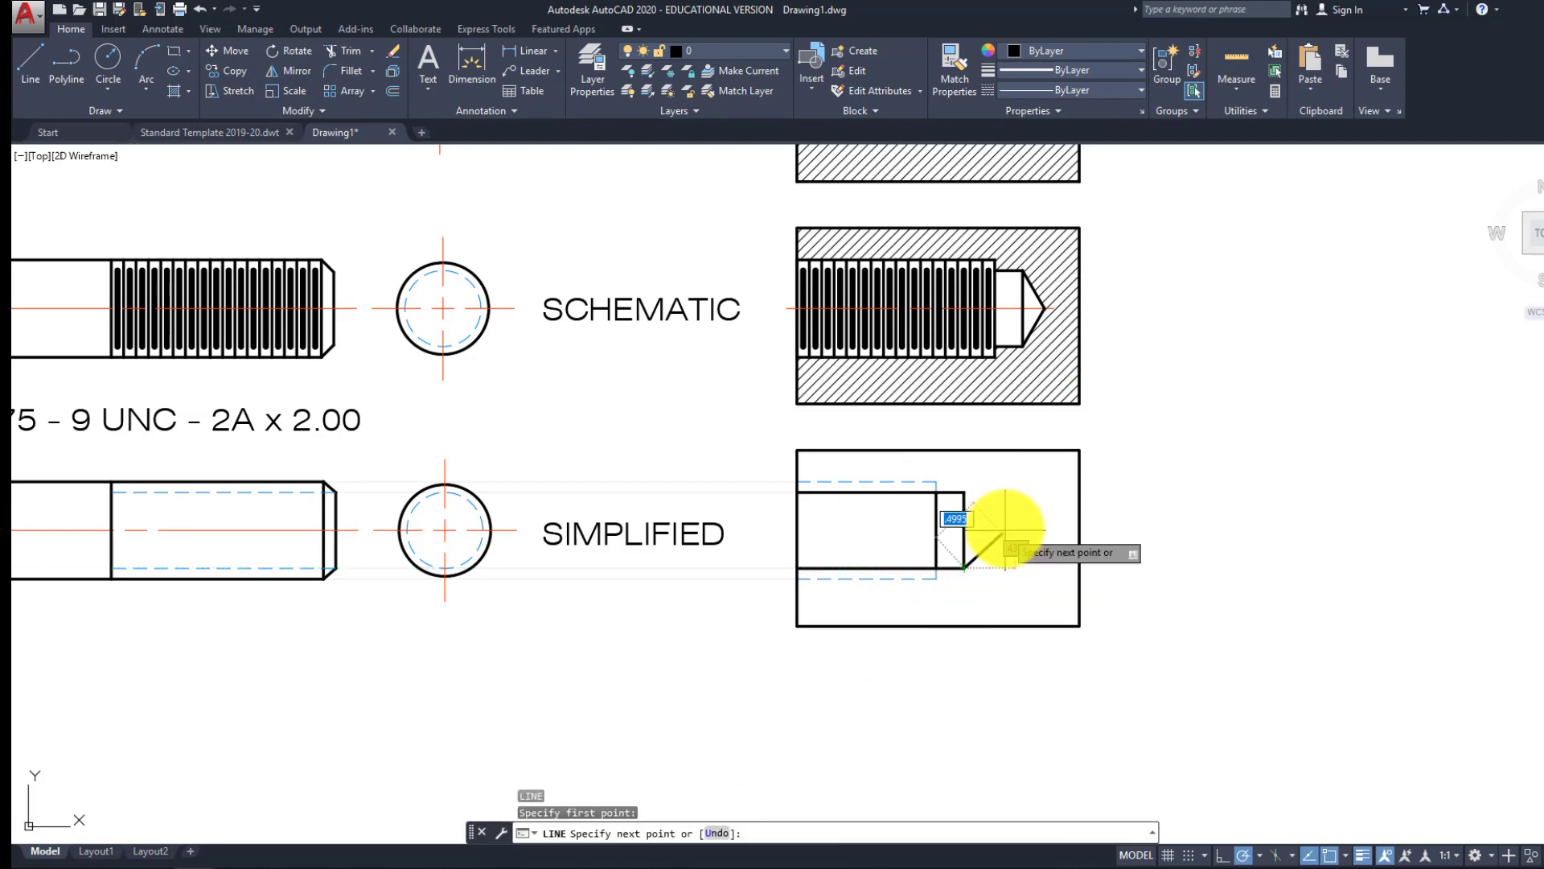
pyautogui.press('Return')
pyautogui.press('Return')
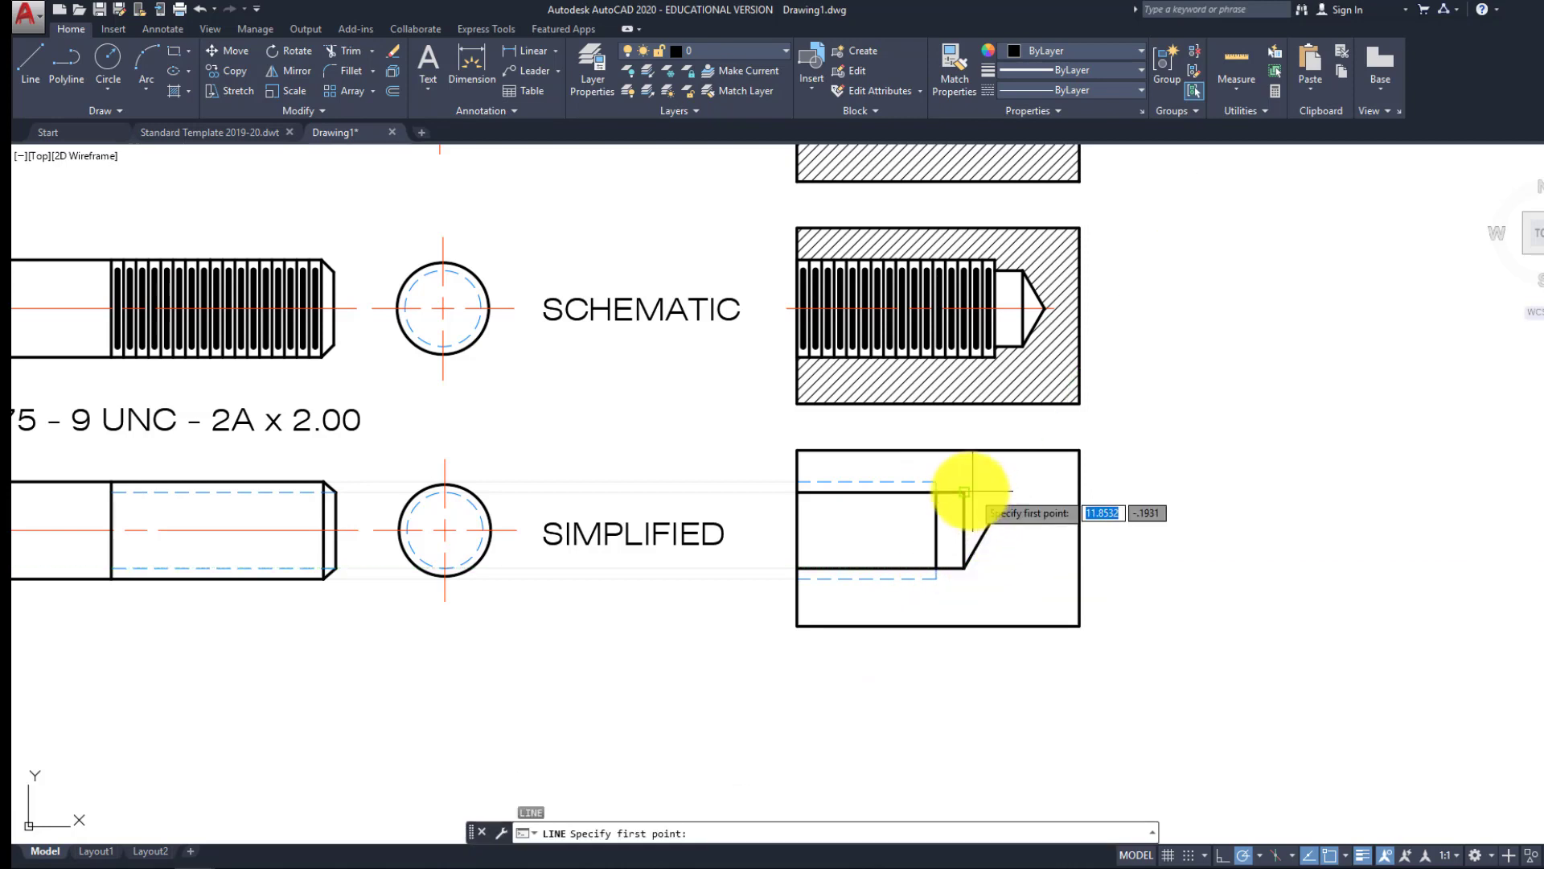
pyautogui.click(966, 494)
pyautogui.press('Return')
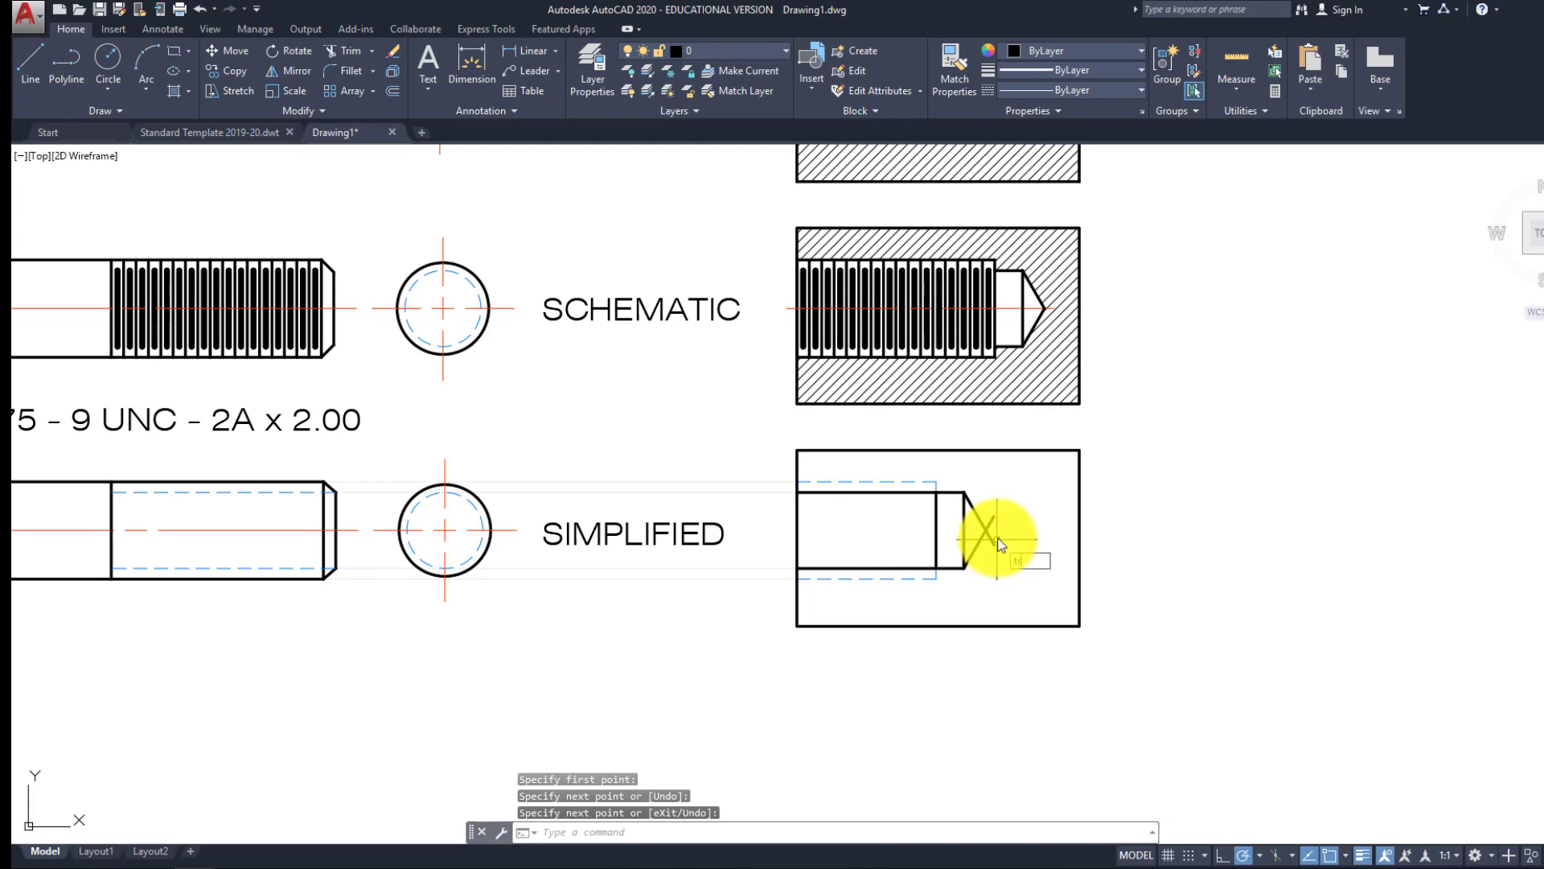
# Trim the crossing ends of the angled lines to form a clean drill point
pyautogui.write('tr')
pyautogui.press('Return')
pyautogui.press('Return')
pyautogui.click(995, 545)
pyautogui.click(1003, 548)
pyautogui.press('Return')
pyautogui.scroll(2, 965, 523)
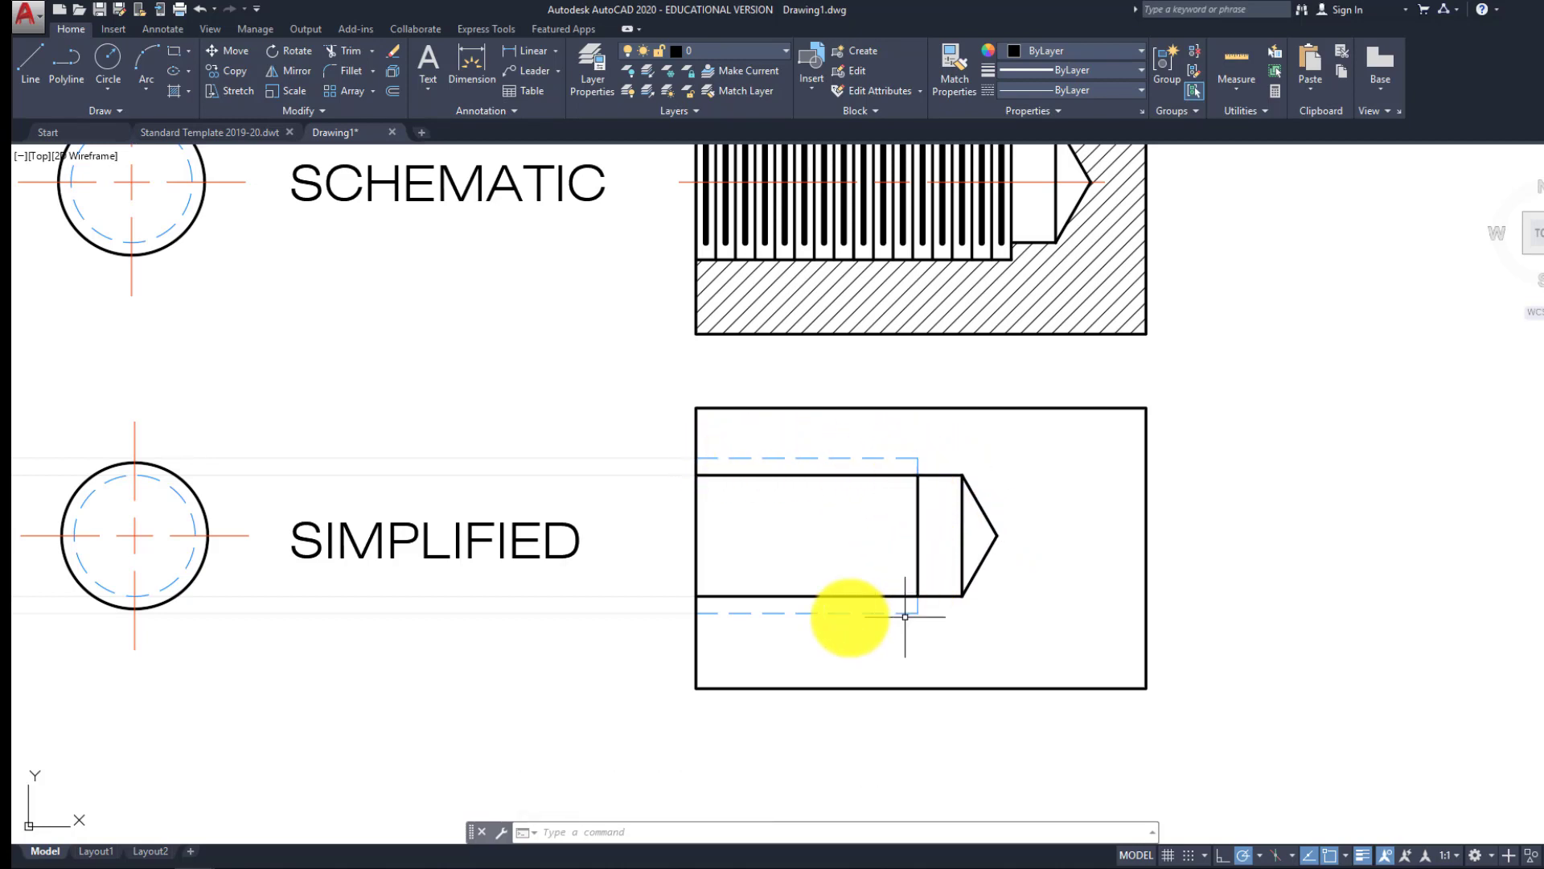
pyautogui.scroll(-2, 872, 521)
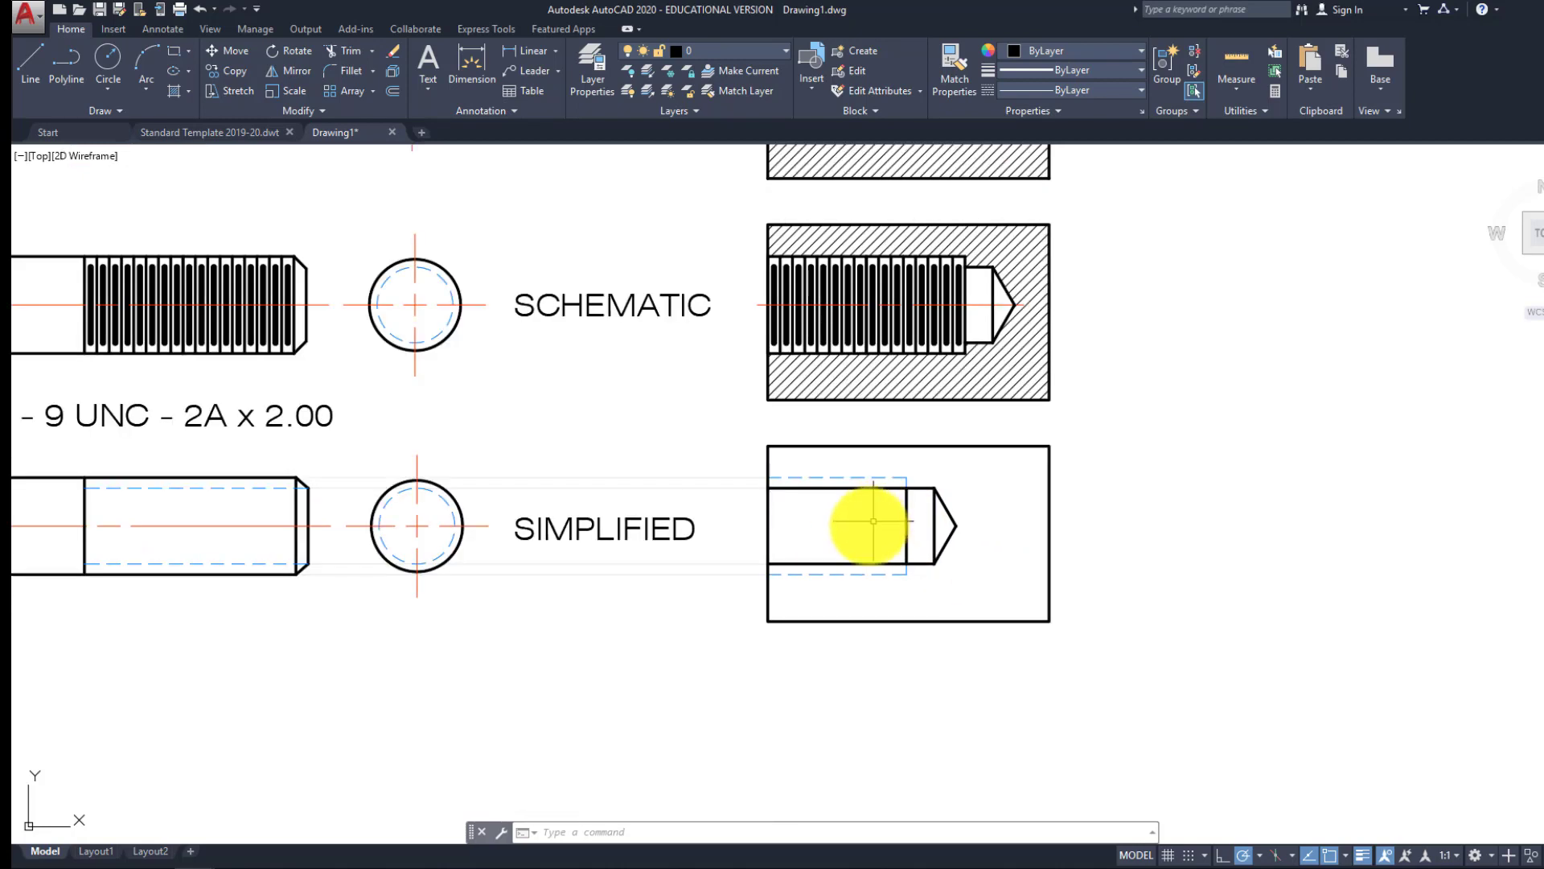
# Copy the schematic section's centerline to the middle of the simplified section's hole, using the rectangle's open-end edge as reference
pyautogui.click(1029, 306)
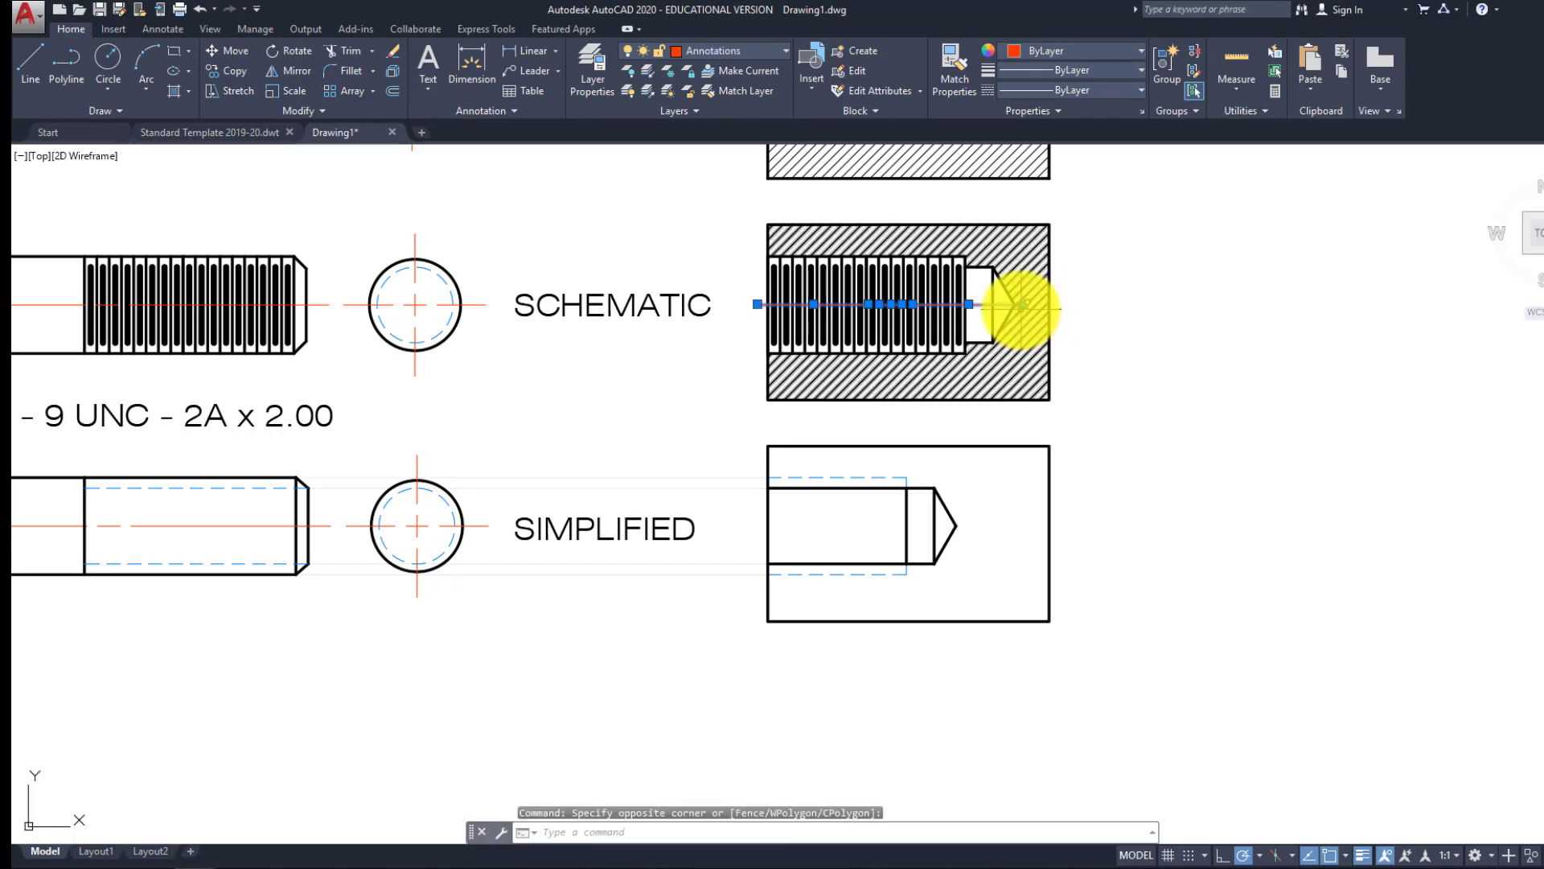
pyautogui.write('o')
pyautogui.press('Return')
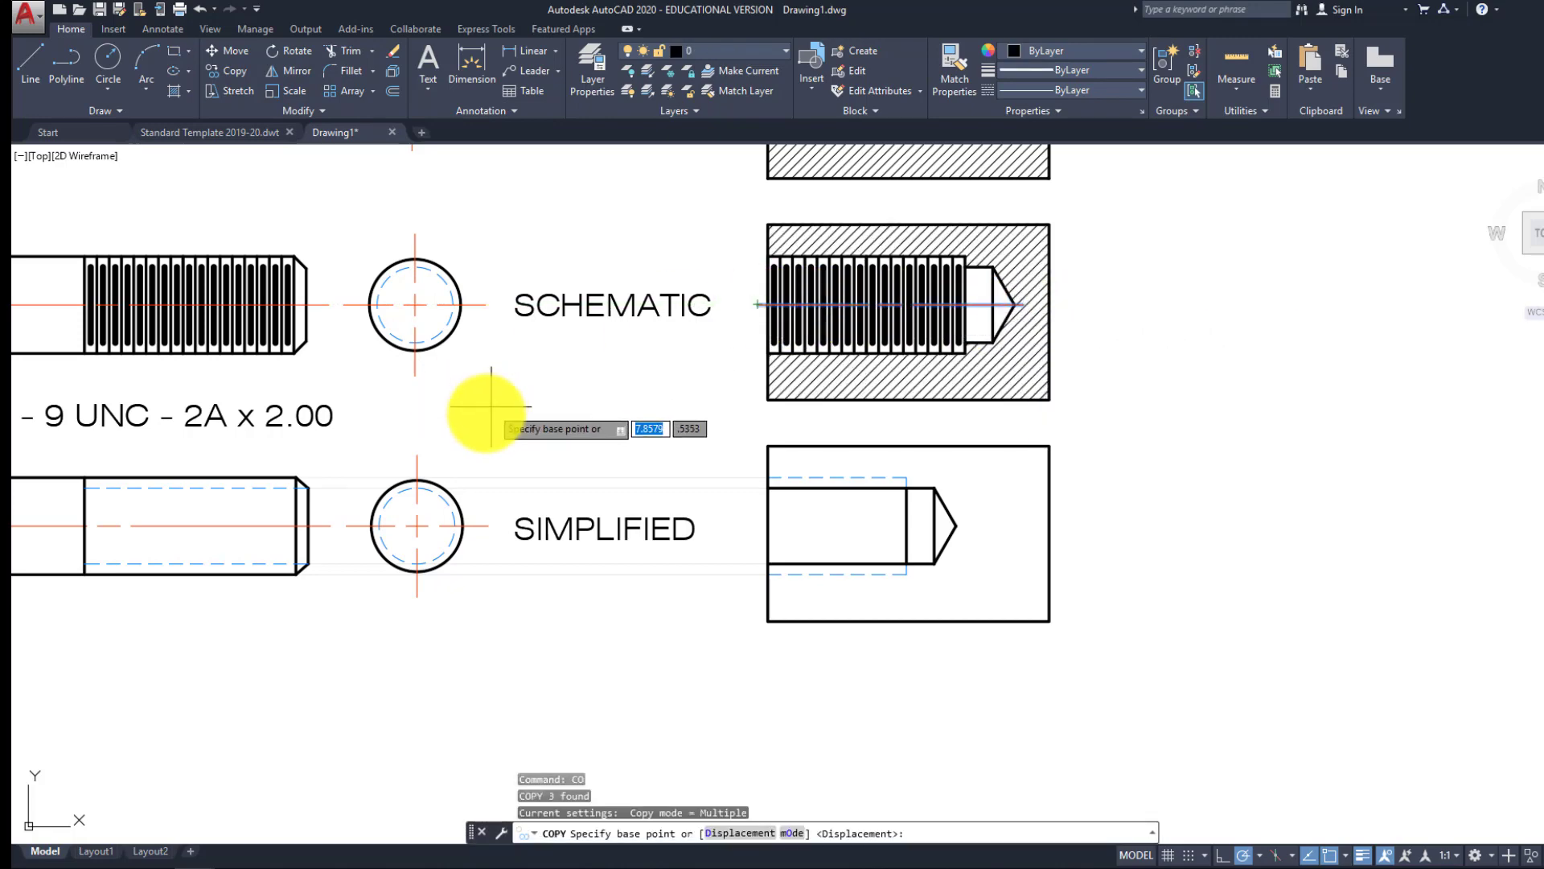
pyautogui.moveTo(132, 415); pyautogui.dragTo(535, 426, button='middle')
pyautogui.scroll(4, 470, 430)
pyautogui.scroll(-4, 957, 433)
pyautogui.moveTo(953, 433); pyautogui.dragTo(412, 439, button='middle')
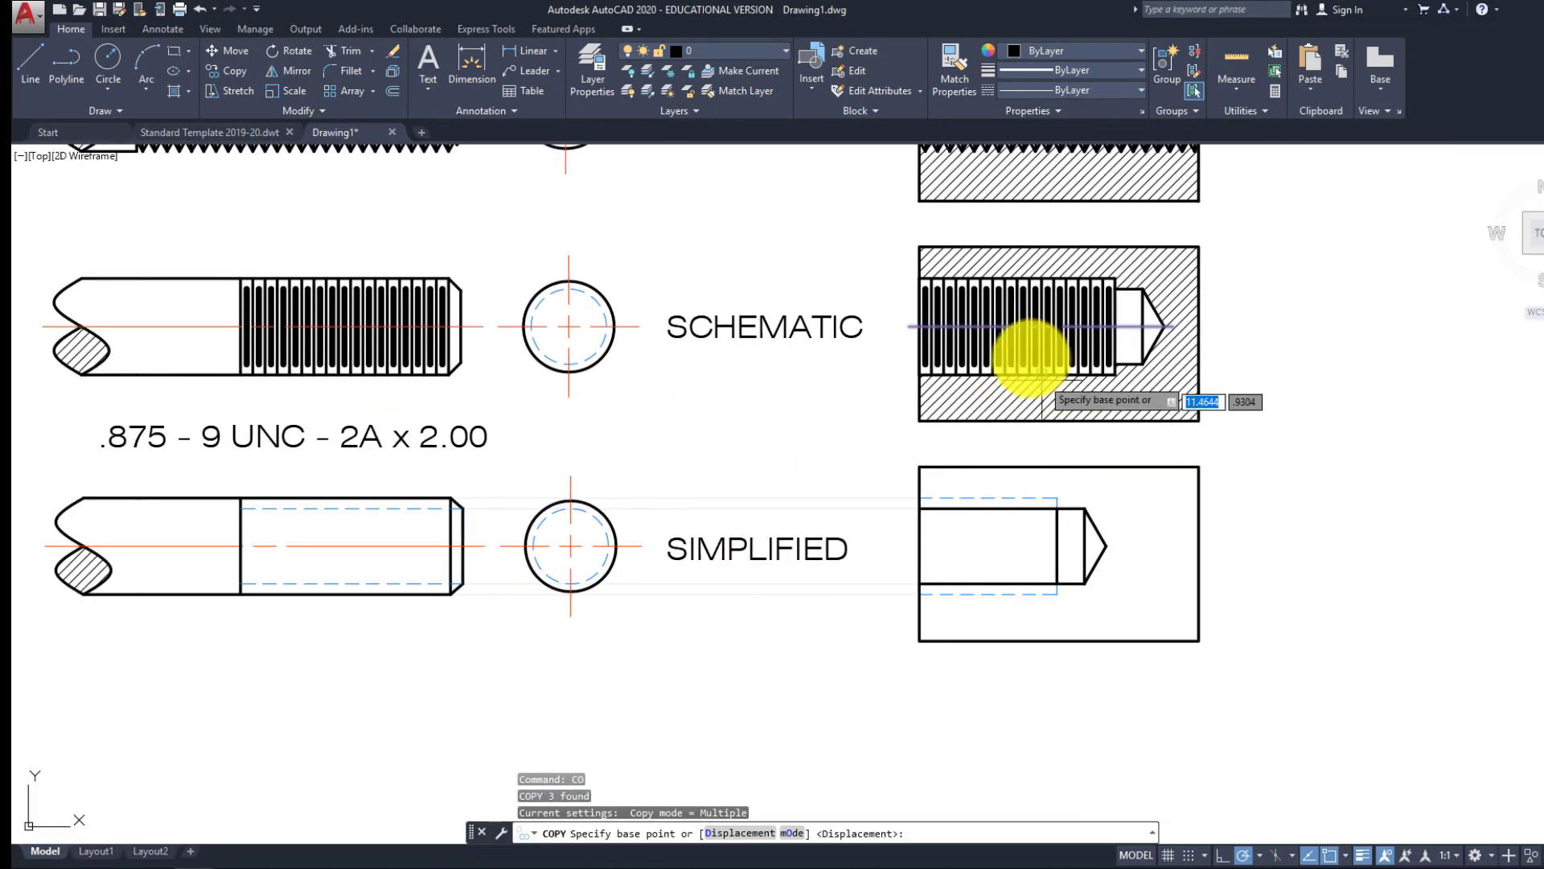
pyautogui.click(919, 326)
pyautogui.scroll(2, 915, 534)
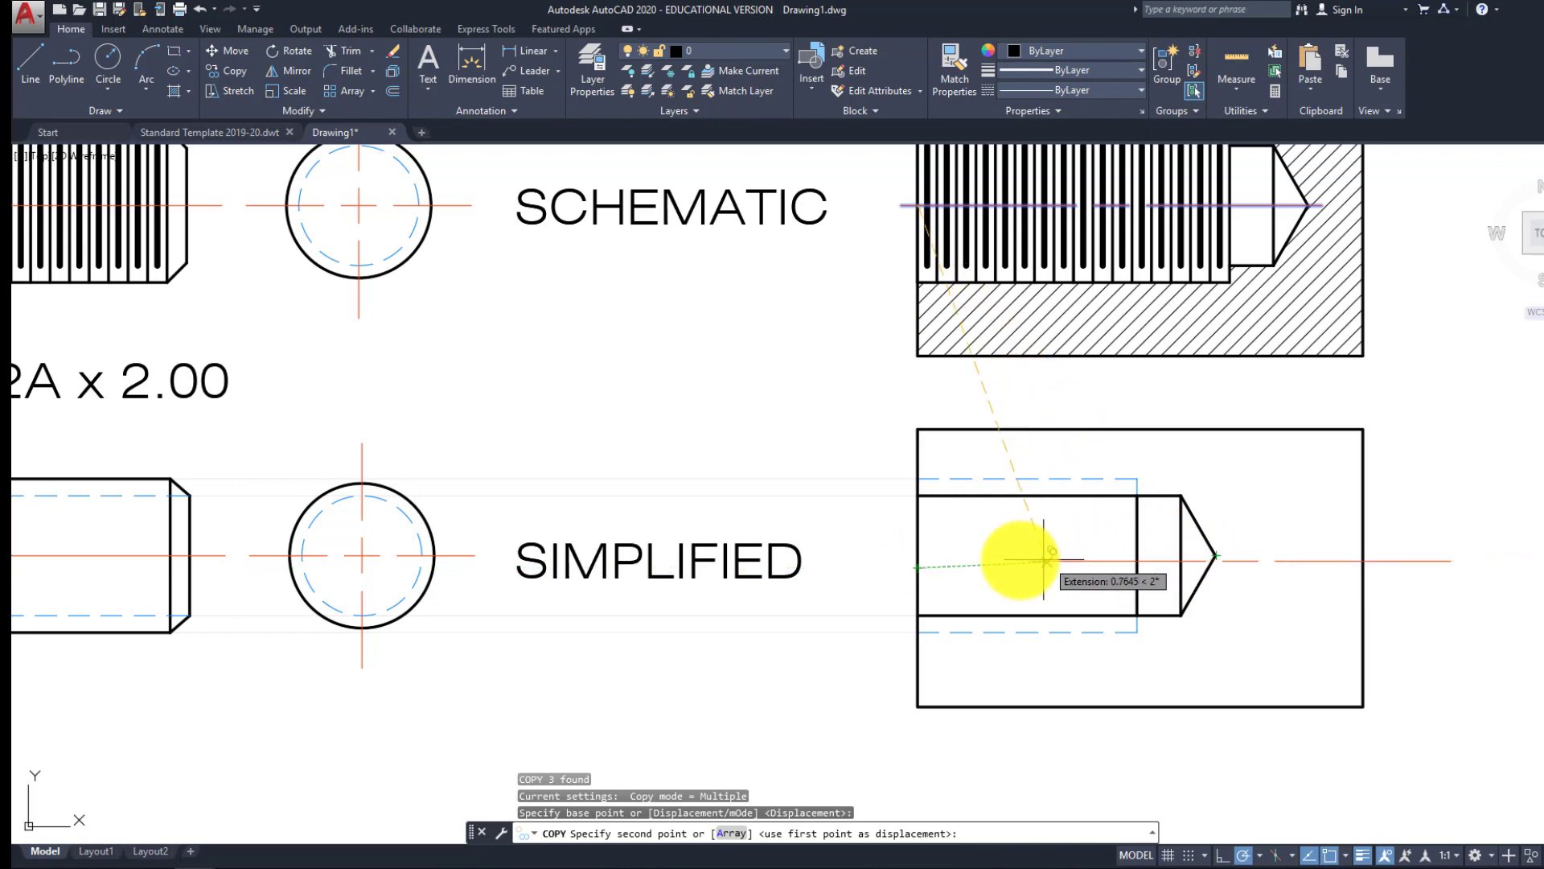
pyautogui.click(918, 555)
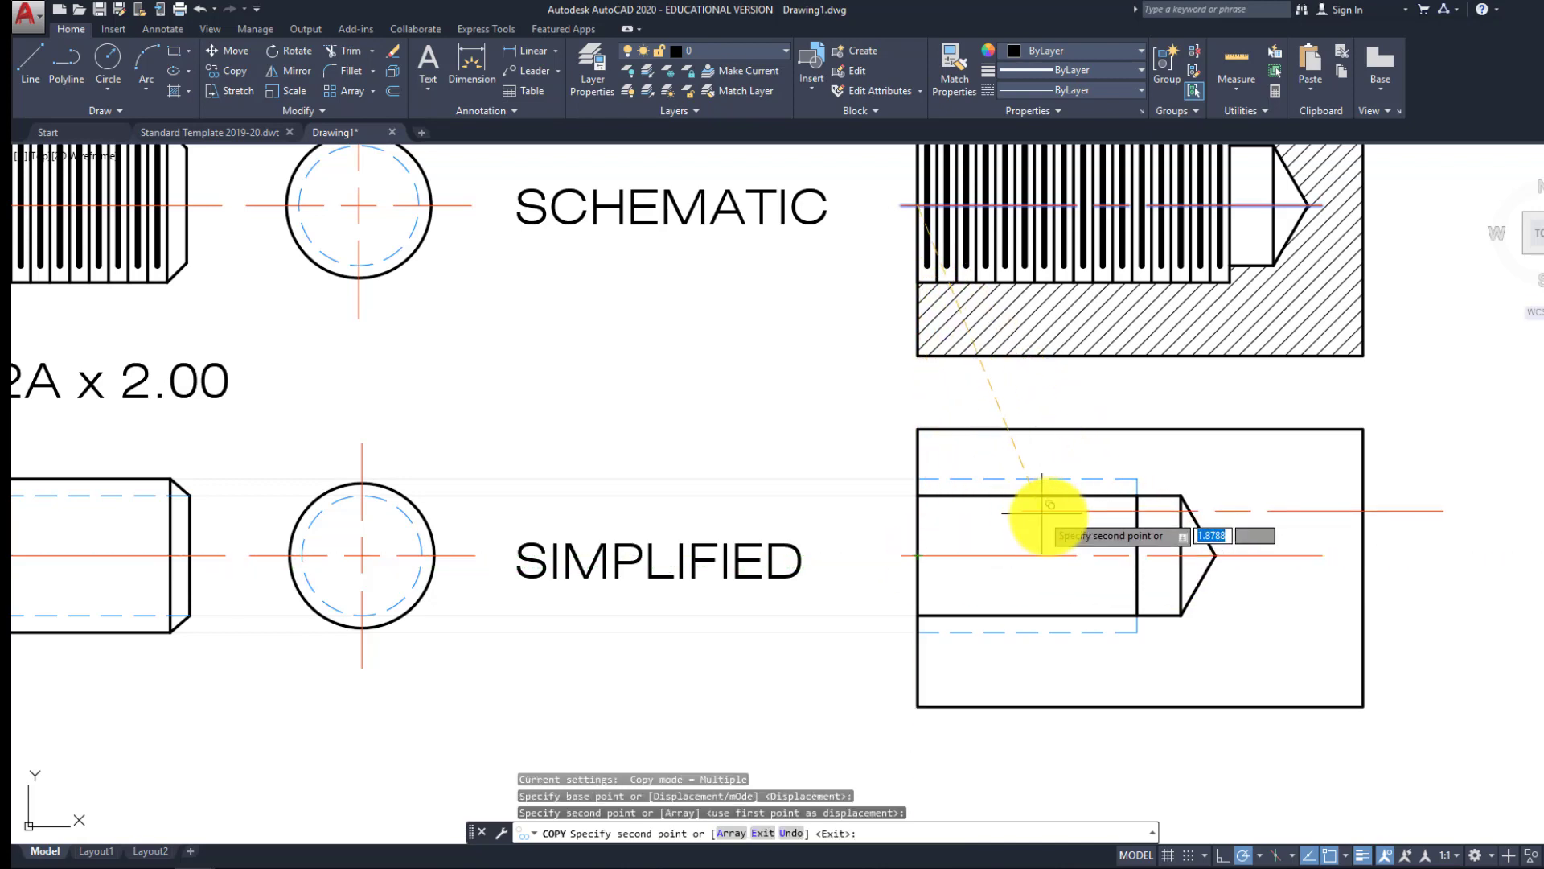
# Move the simplified section's centerline toward the hole's open end so it overhangs the open edge and the drill point evenly
pyautogui.press('Escape')
pyautogui.click(880, 539)
pyautogui.click(1328, 572)
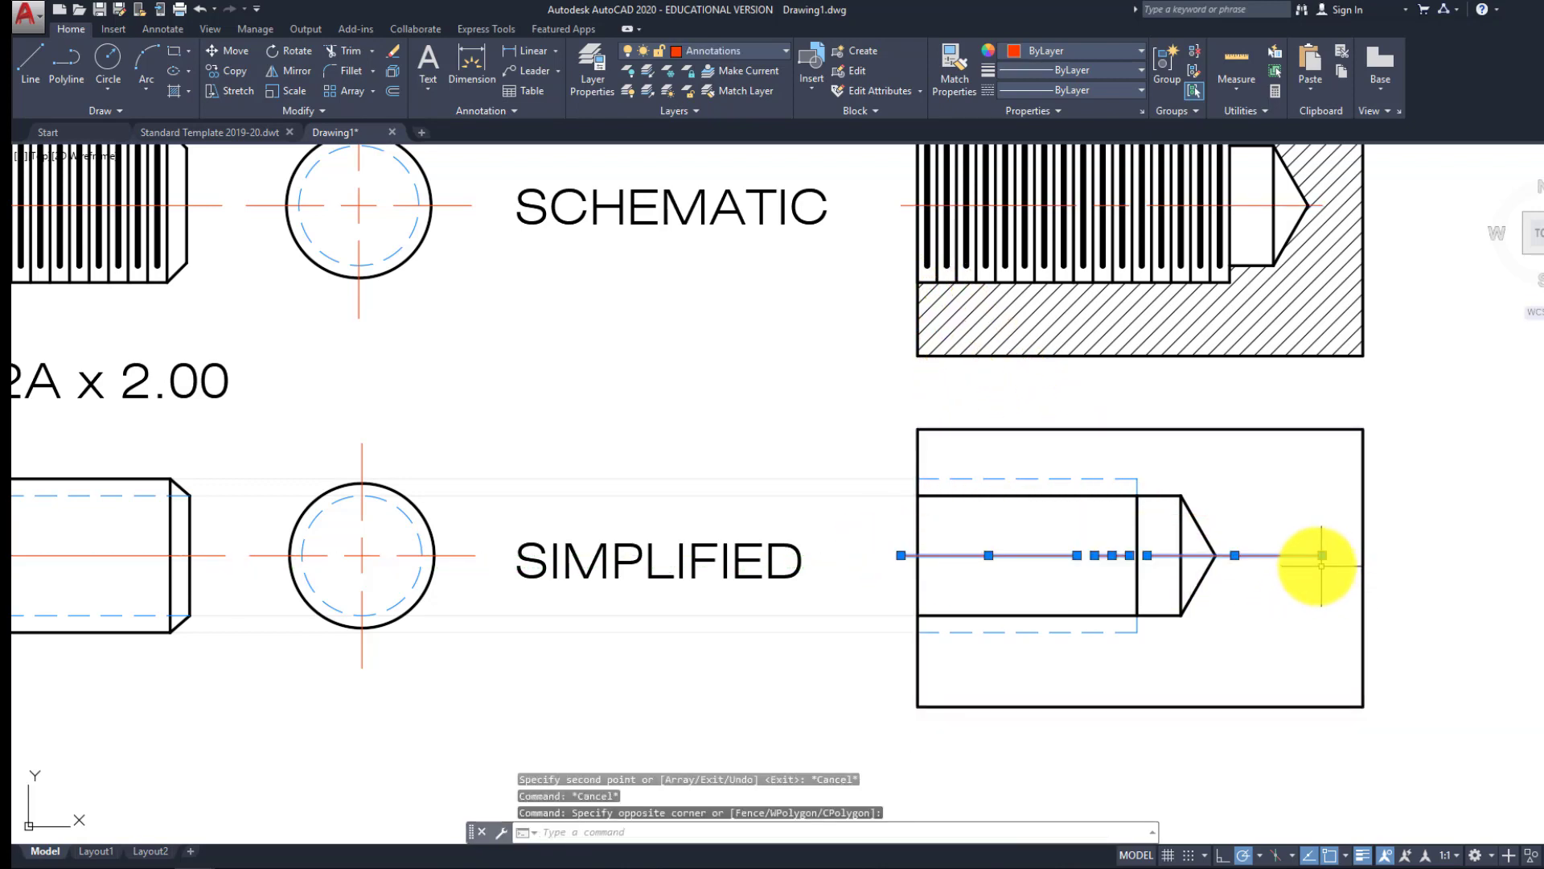
pyautogui.write('m')
pyautogui.press('Return')
pyautogui.click(1275, 452)
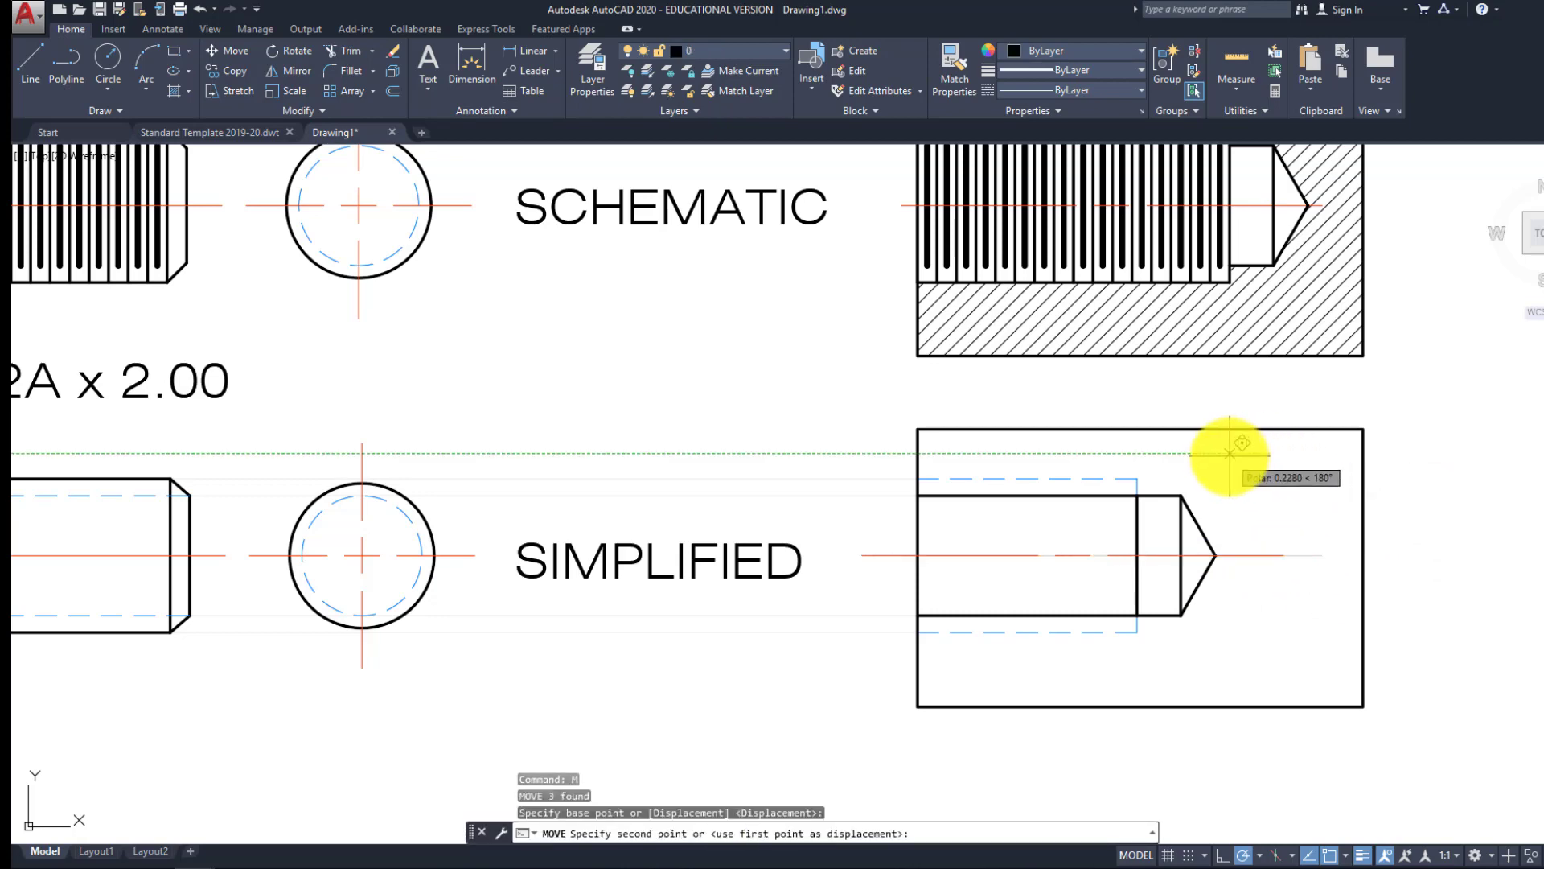
pyautogui.press('Escape')
pyautogui.press('Escape')
pyautogui.press('Escape')
# Stretch the open-edge end of the schematic section's centerline outward by .1
pyautogui.scroll(-5, 1251, 466)
pyautogui.scroll(3, 1142, 547)
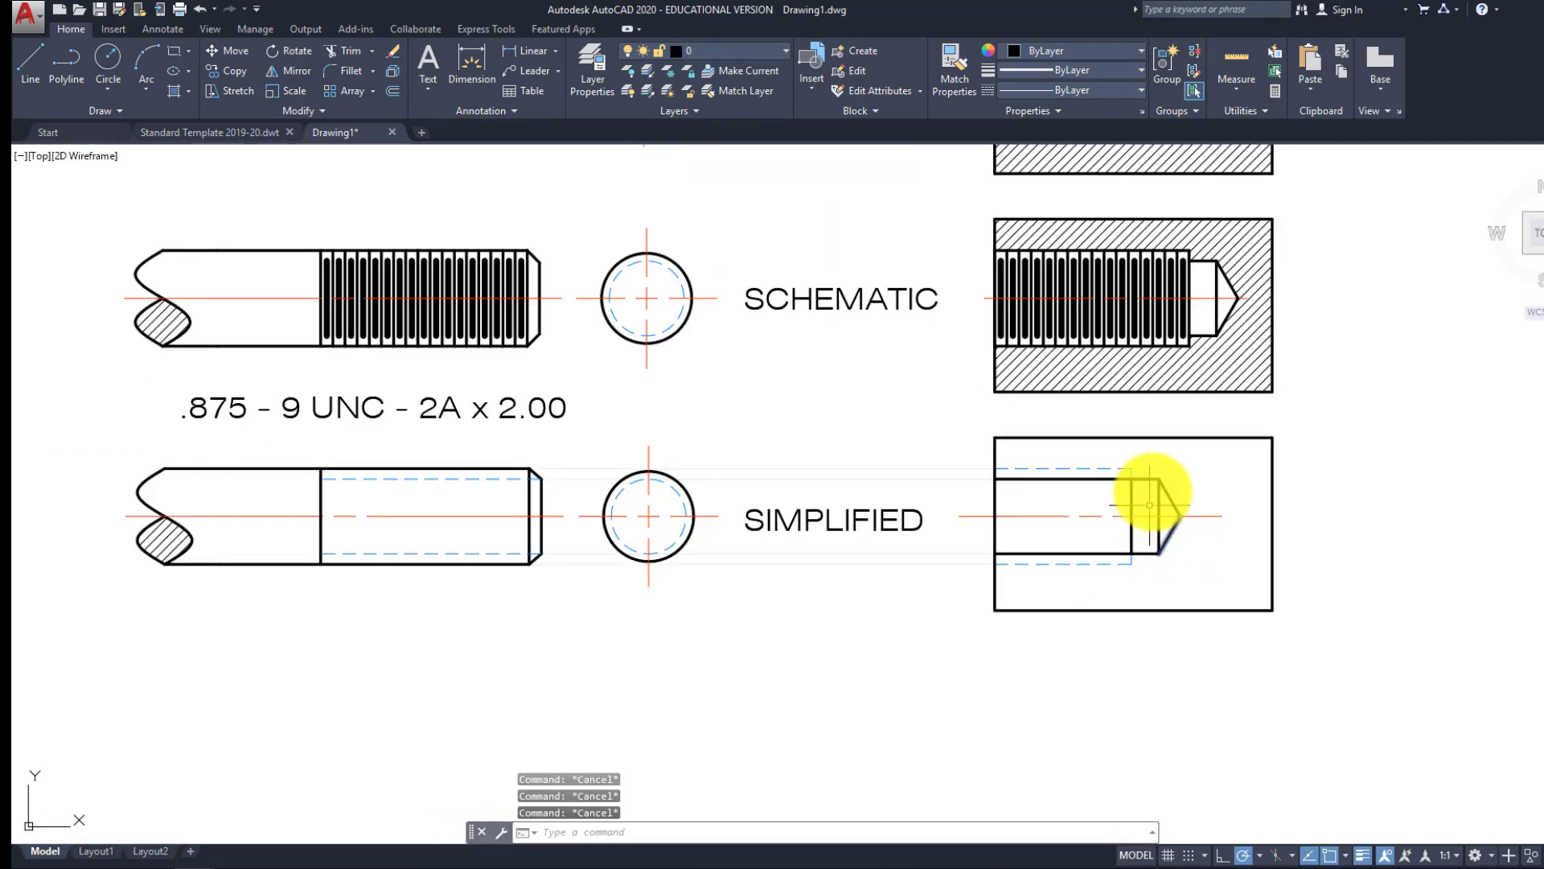
pyautogui.moveTo(1164, 476); pyautogui.dragTo(1034, 492, button='middle')
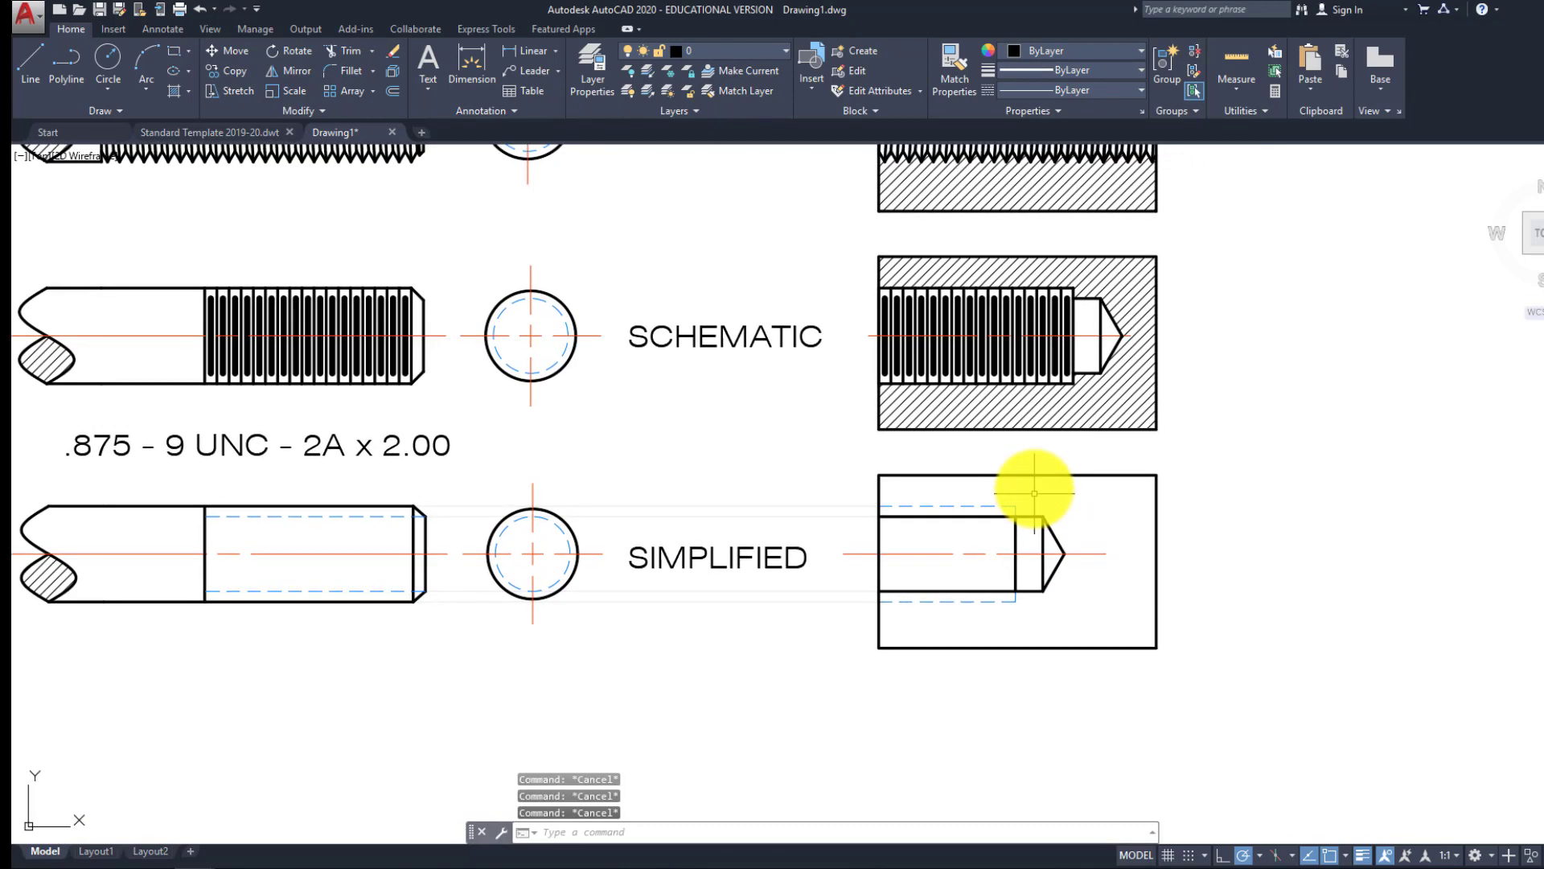
pyautogui.click(868, 335)
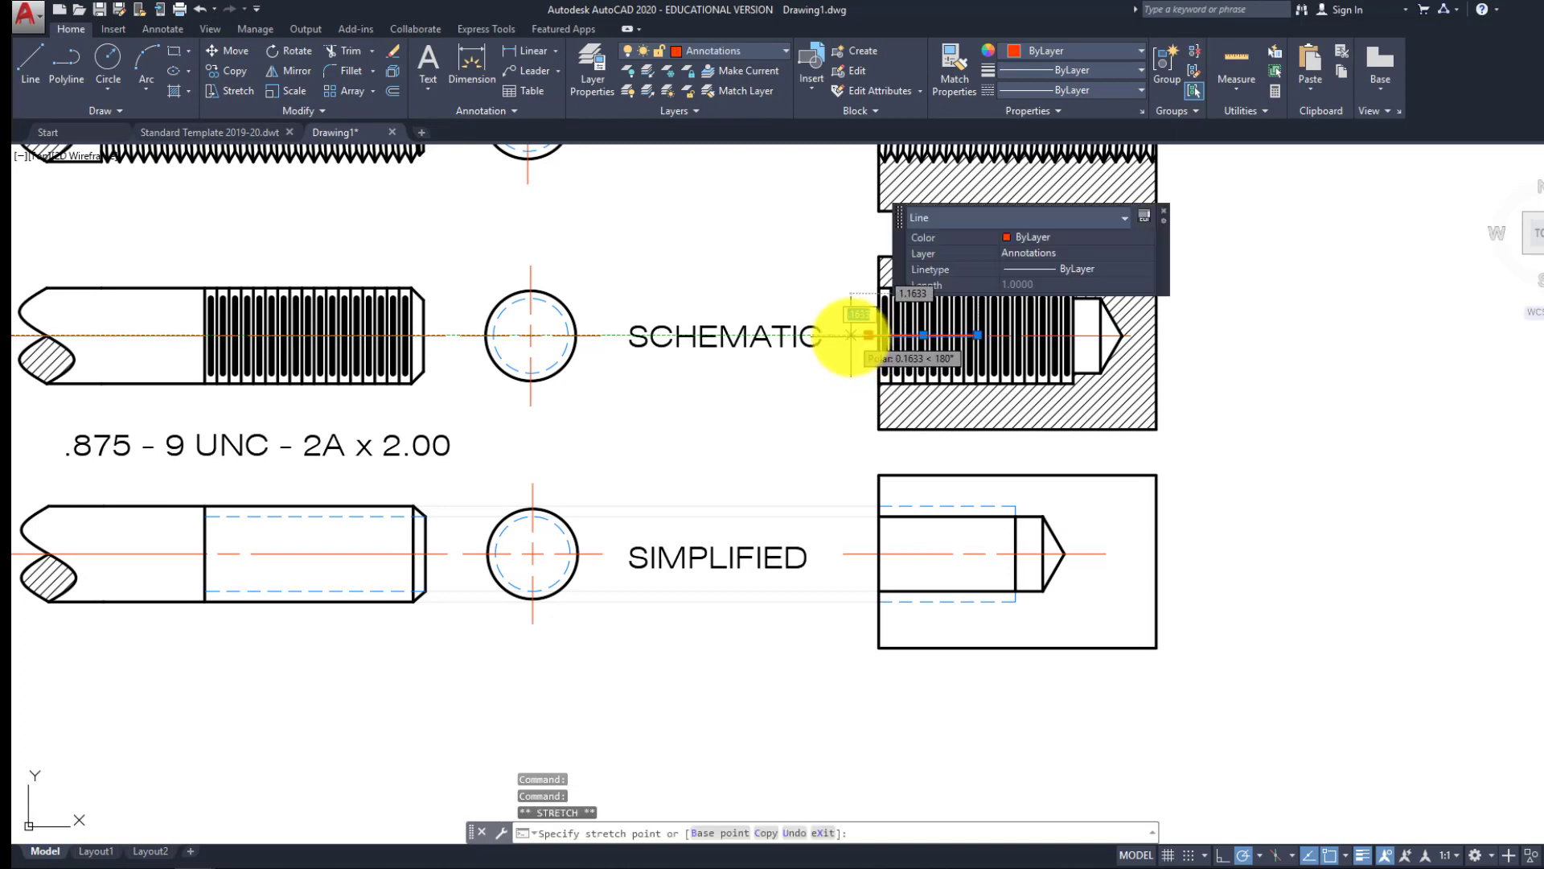
pyautogui.write('.1')
pyautogui.press('Return')
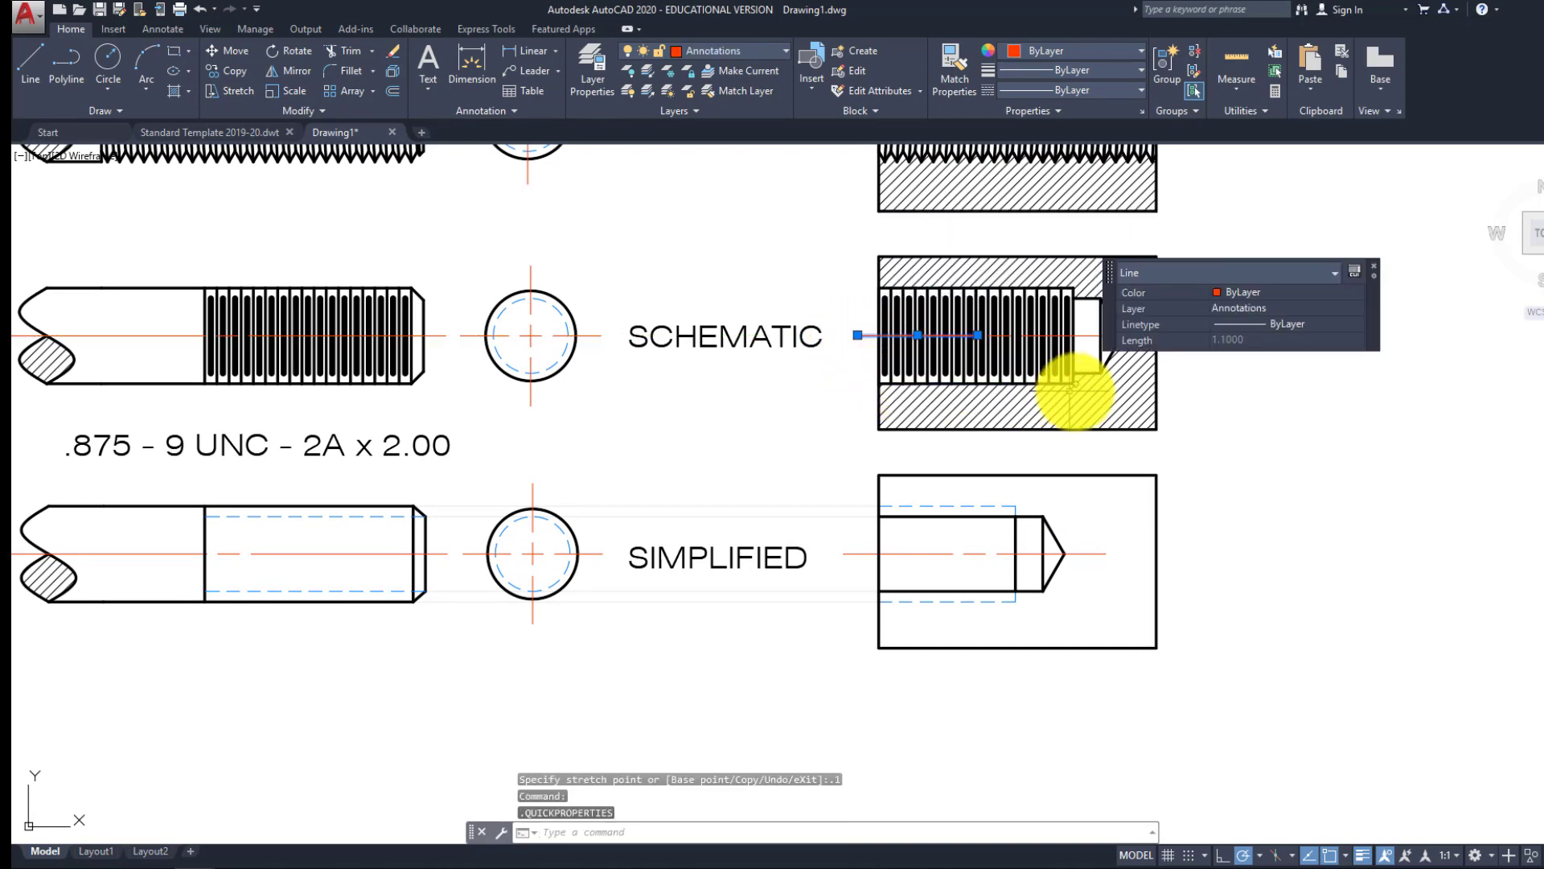
pyautogui.press('Escape')
pyautogui.press('Escape')
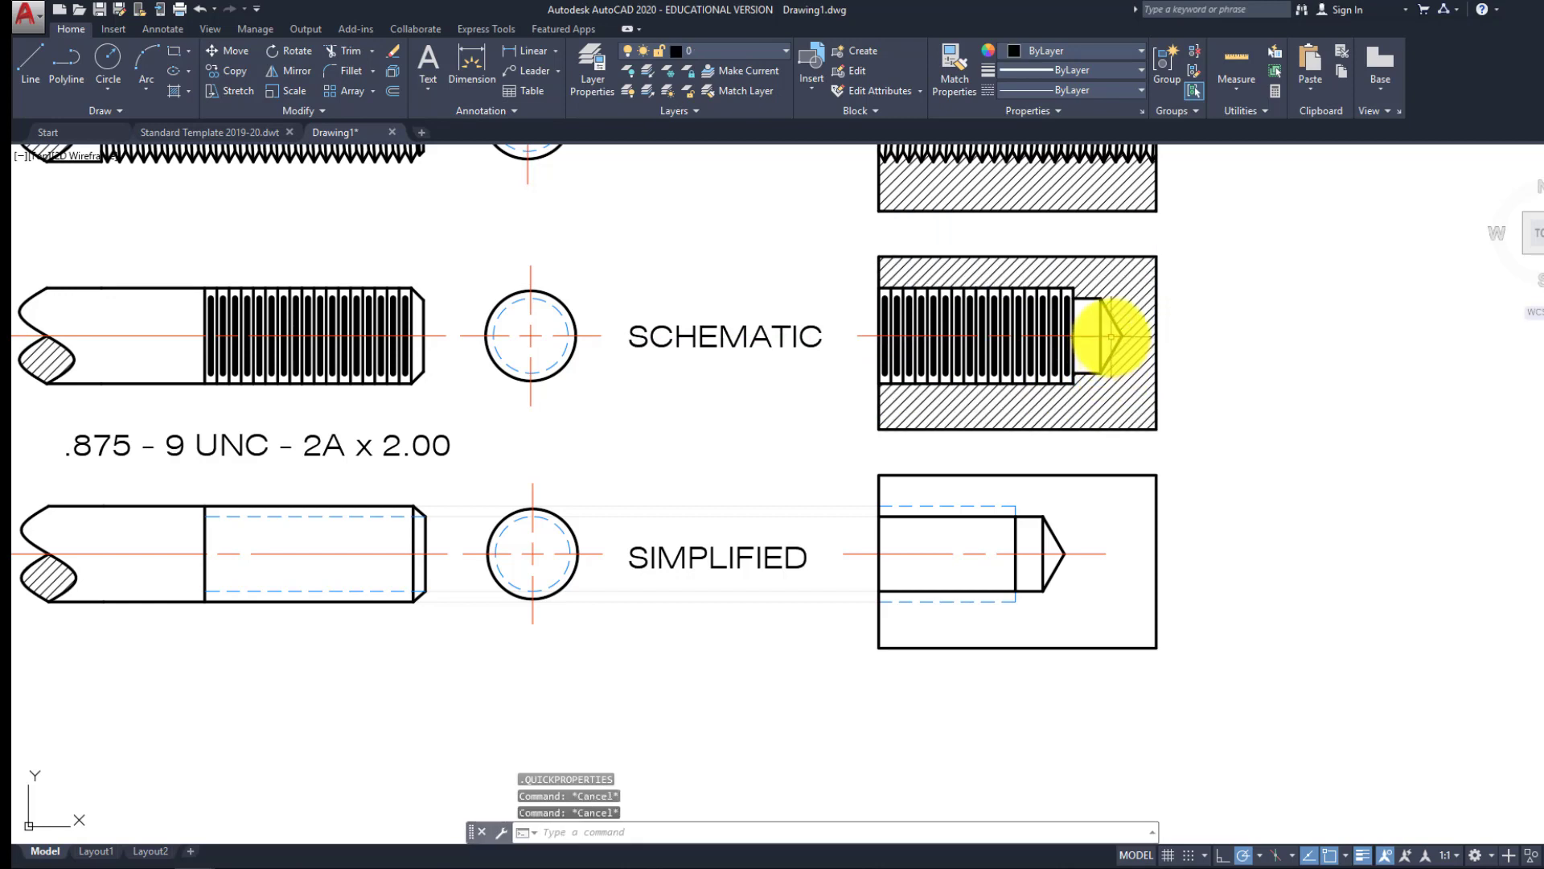
# Stretch the drill-point end of the schematic section's centerline outward by .1
pyautogui.click(1112, 335)
pyautogui.click(1131, 335)
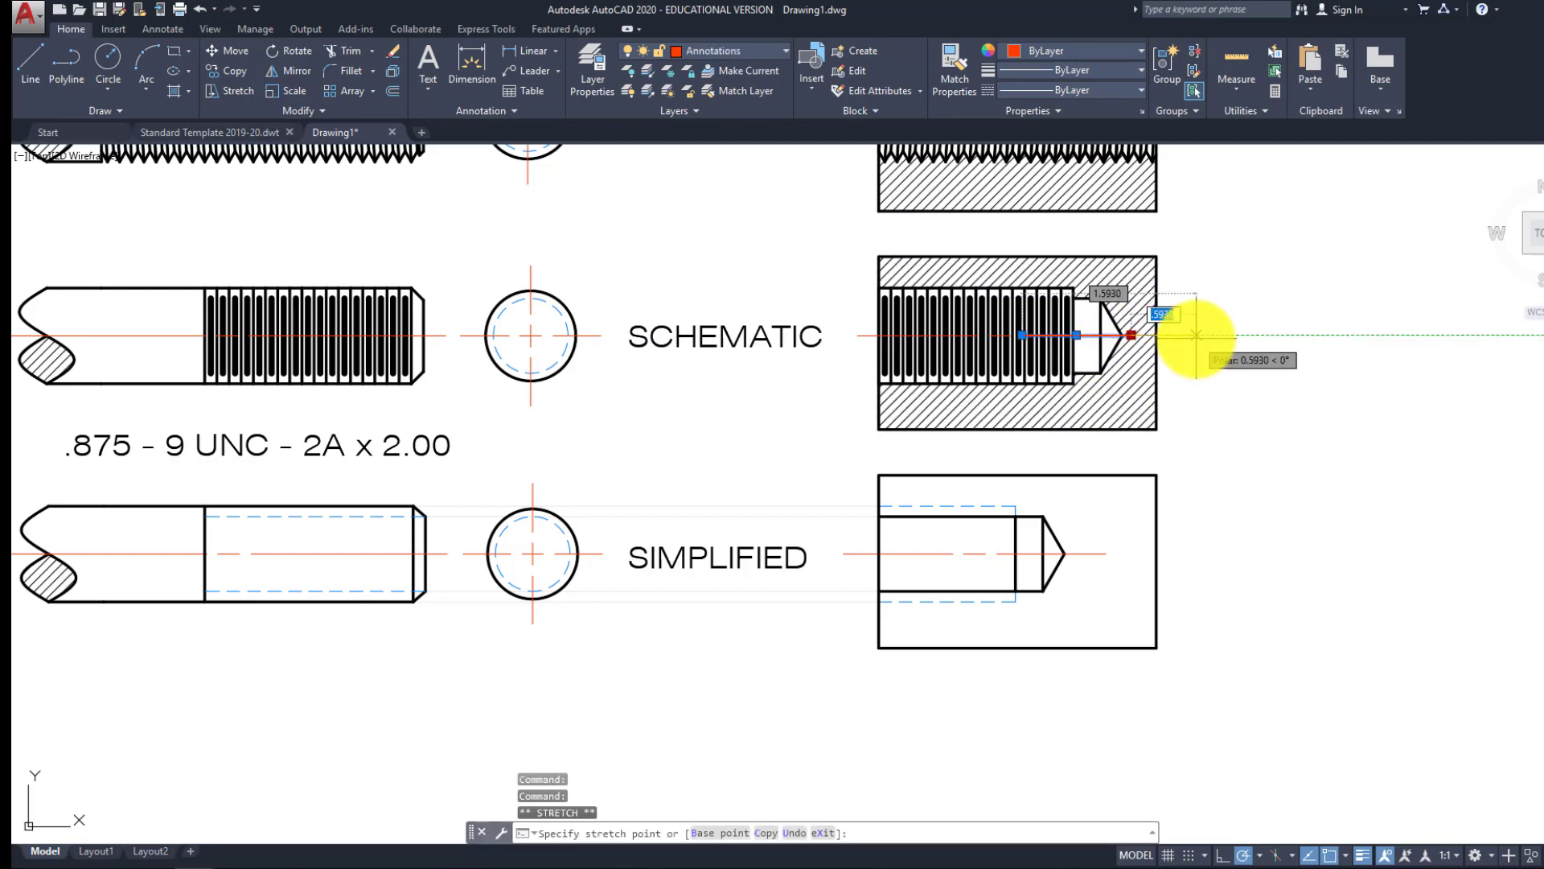
pyautogui.press('Return')
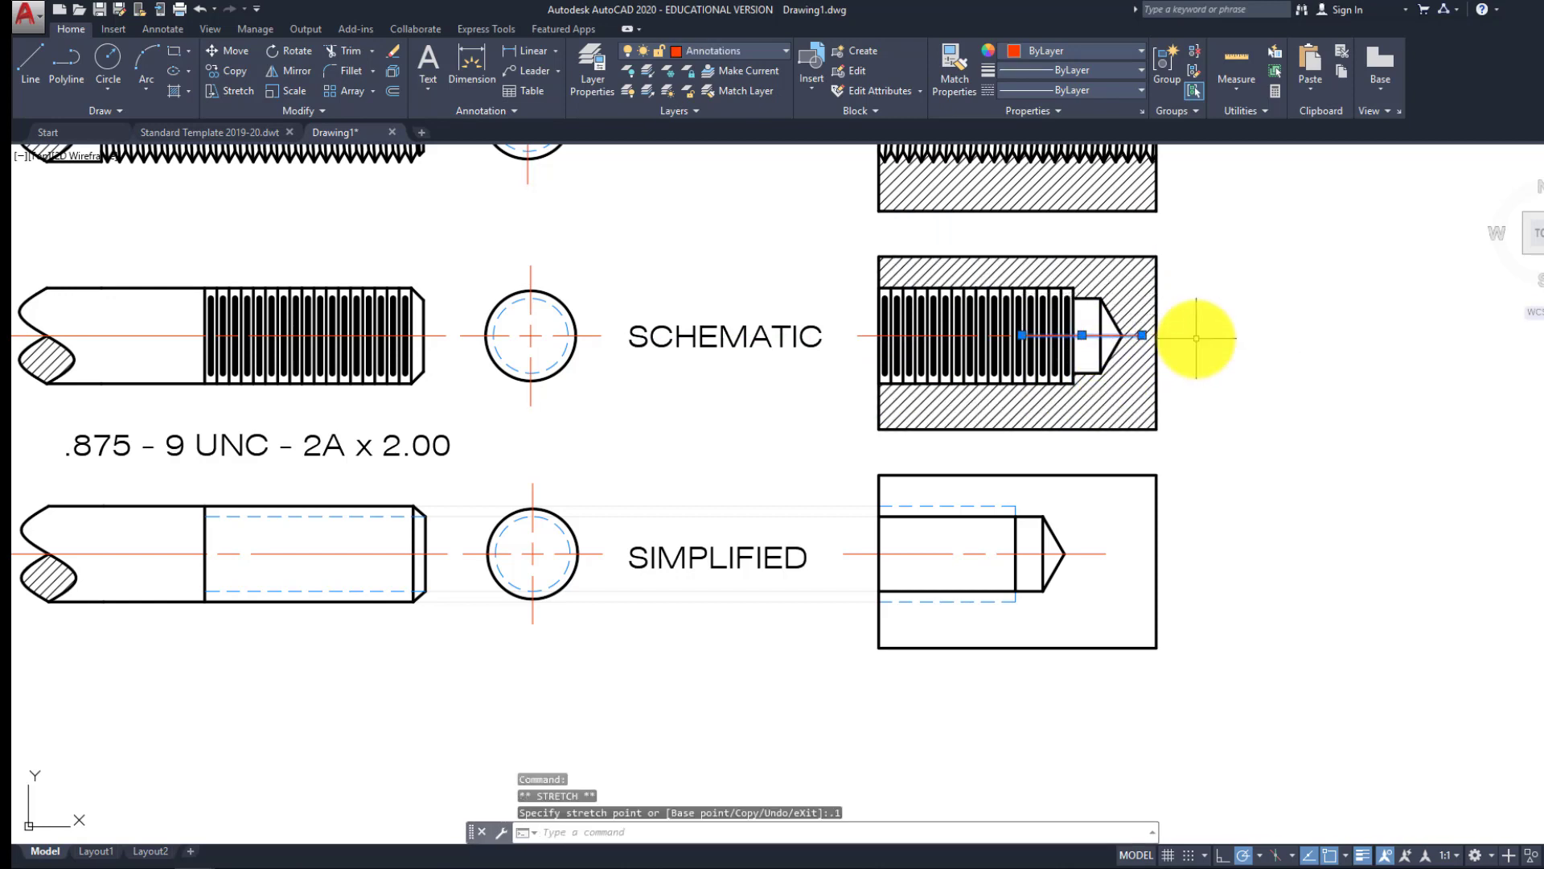
pyautogui.press('Escape')
pyautogui.press('Escape')
pyautogui.press('Escape')
pyautogui.scroll(2, 965, 573)
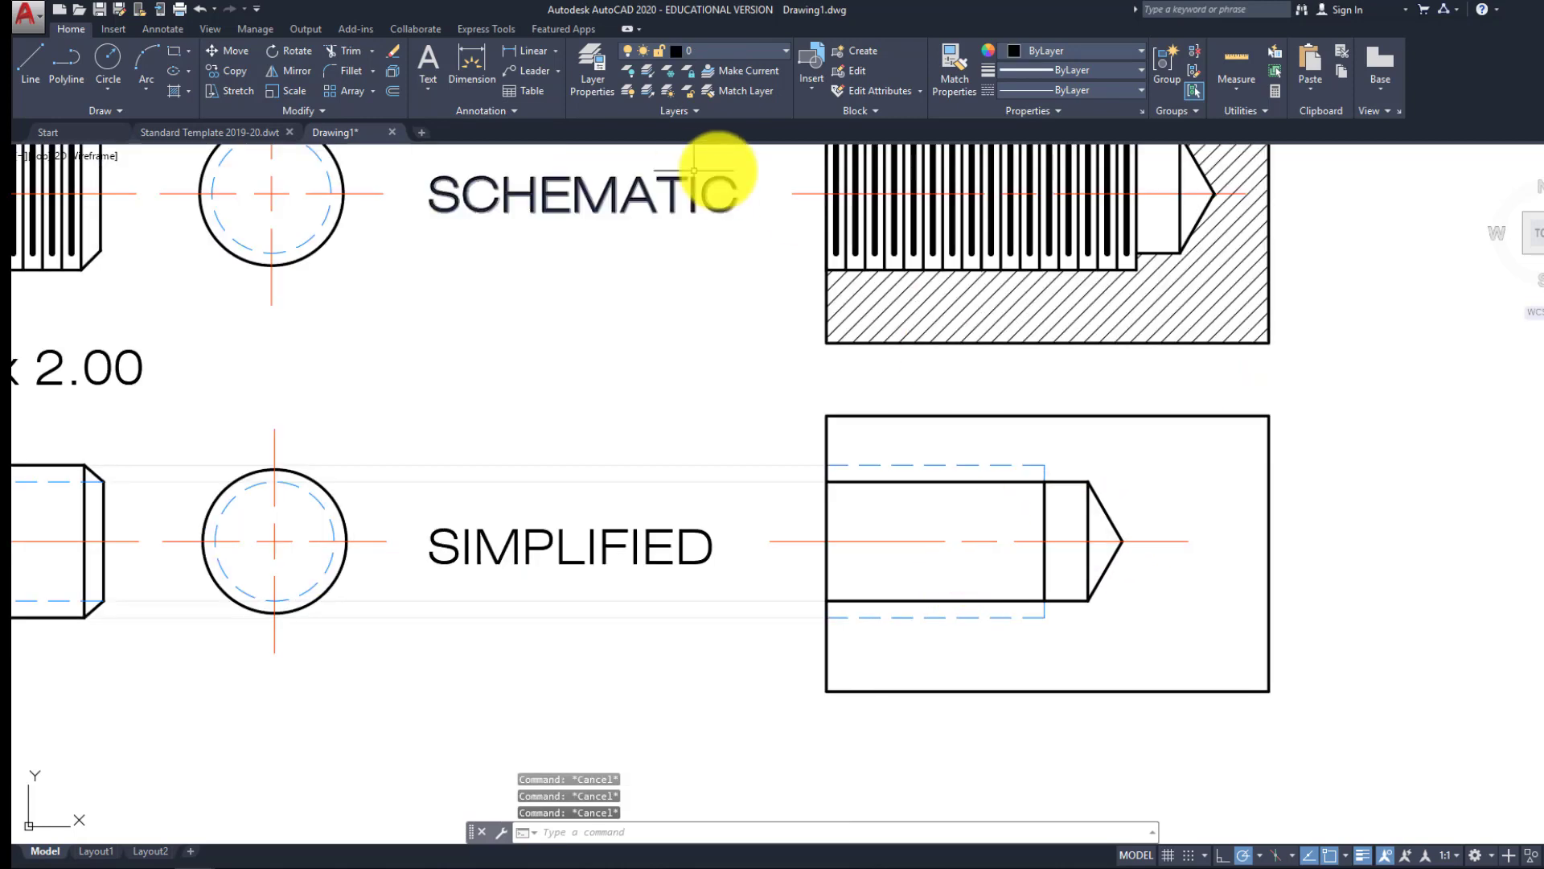
pyautogui.click(738, 53)
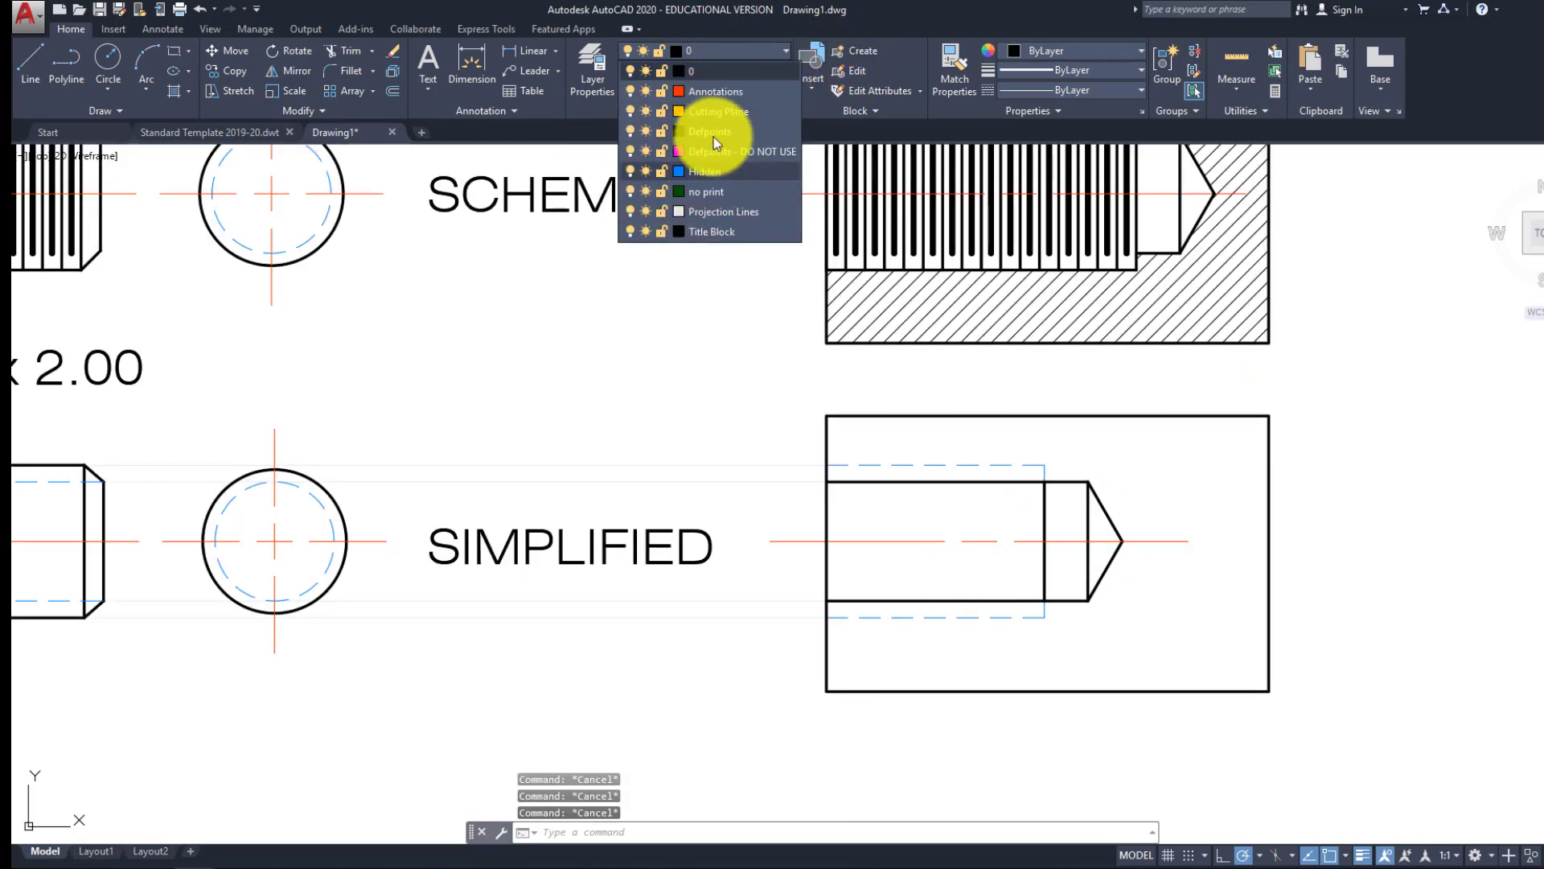
pyautogui.click(715, 47)
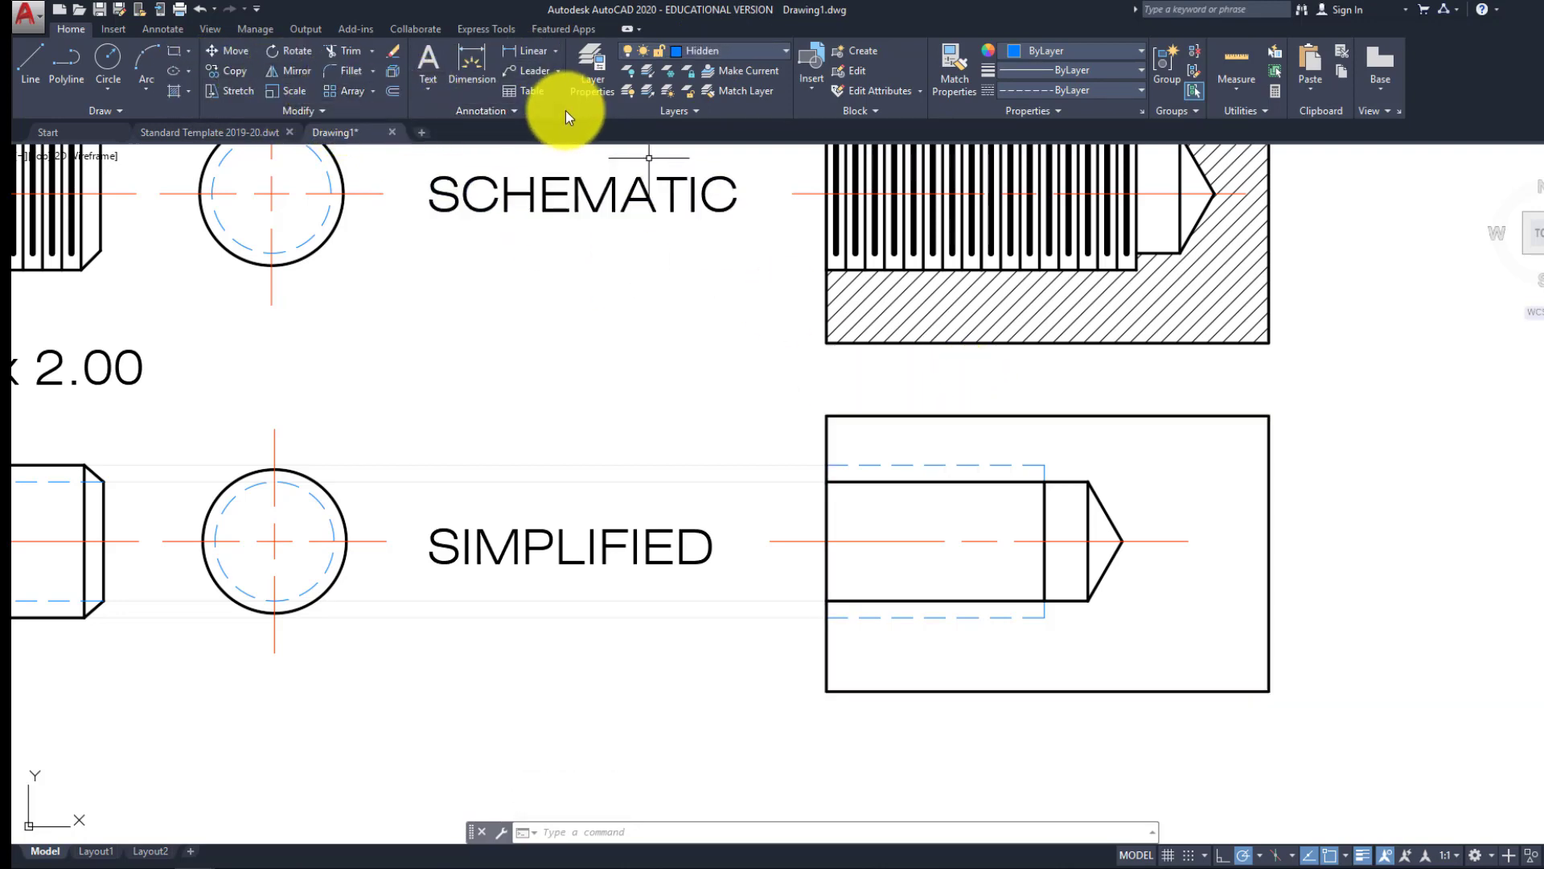
pyautogui.press('Escape')
pyautogui.press('Escape')
pyautogui.press('Escape')
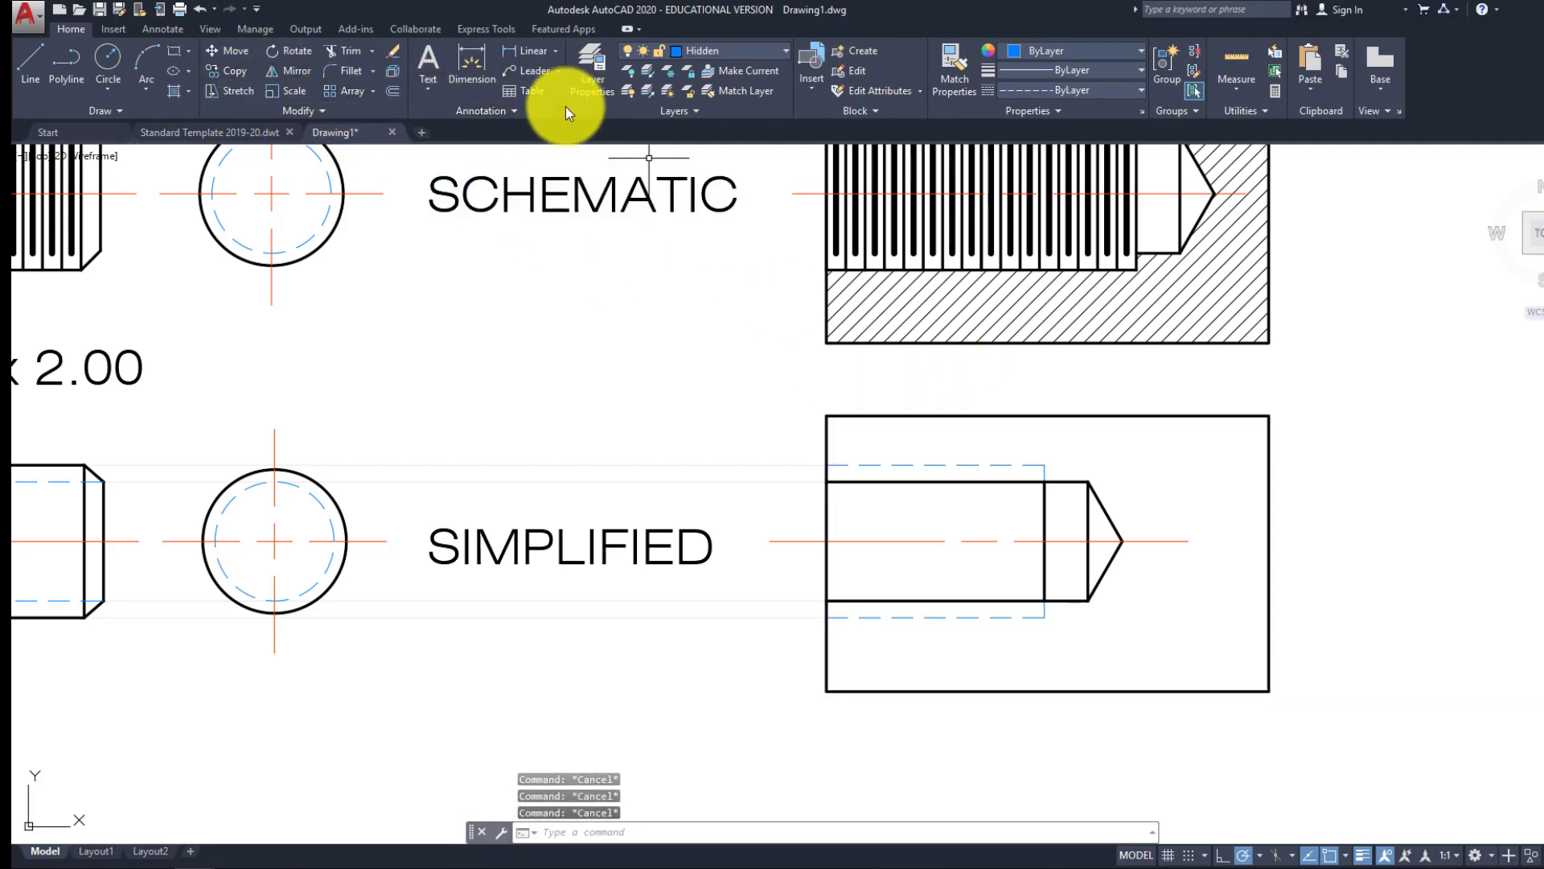
pyautogui.click(732, 61)
pyautogui.click(726, 66)
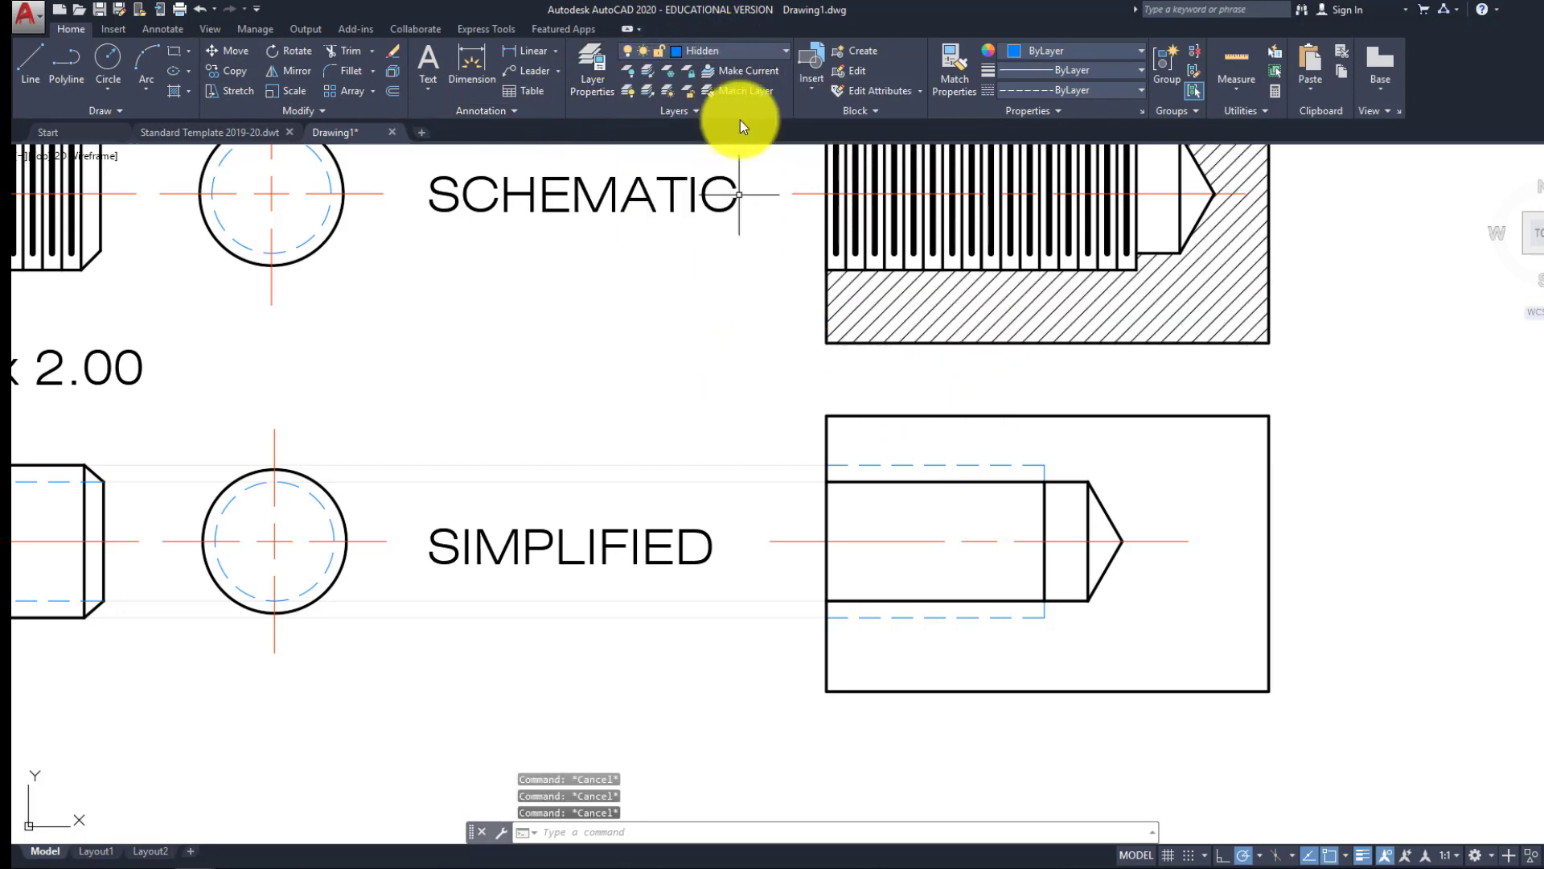
pyautogui.click(742, 55)
pyautogui.click(728, 72)
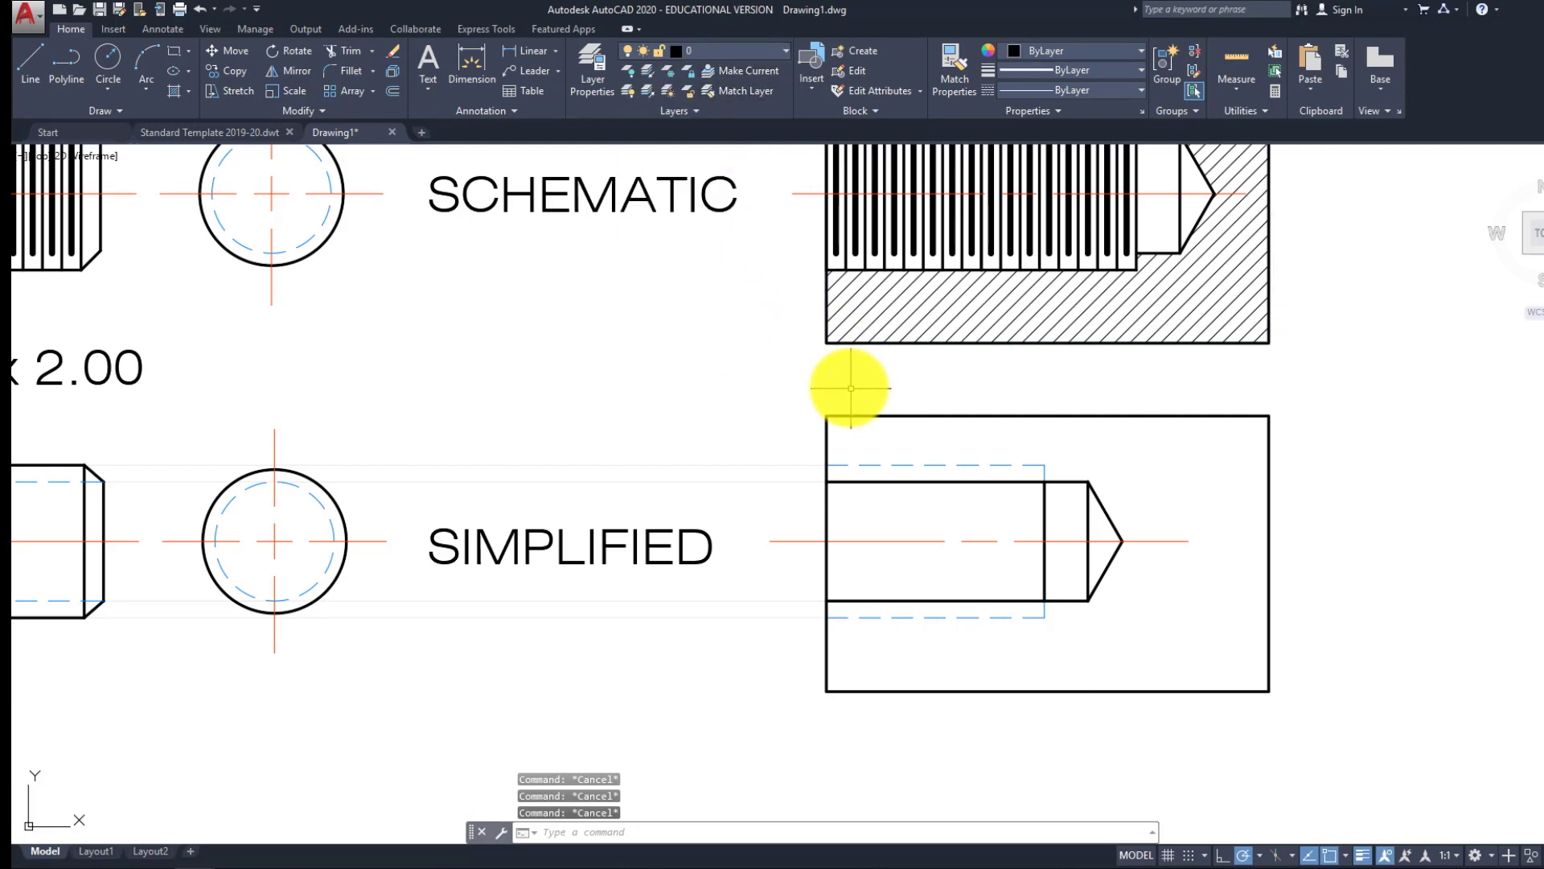
# Hatch the simplified section's solid material, including the bands between hidden thread lines and hole walls, and try to give the hatch the Default lineweight
pyautogui.write('h')
pyautogui.press('Return')
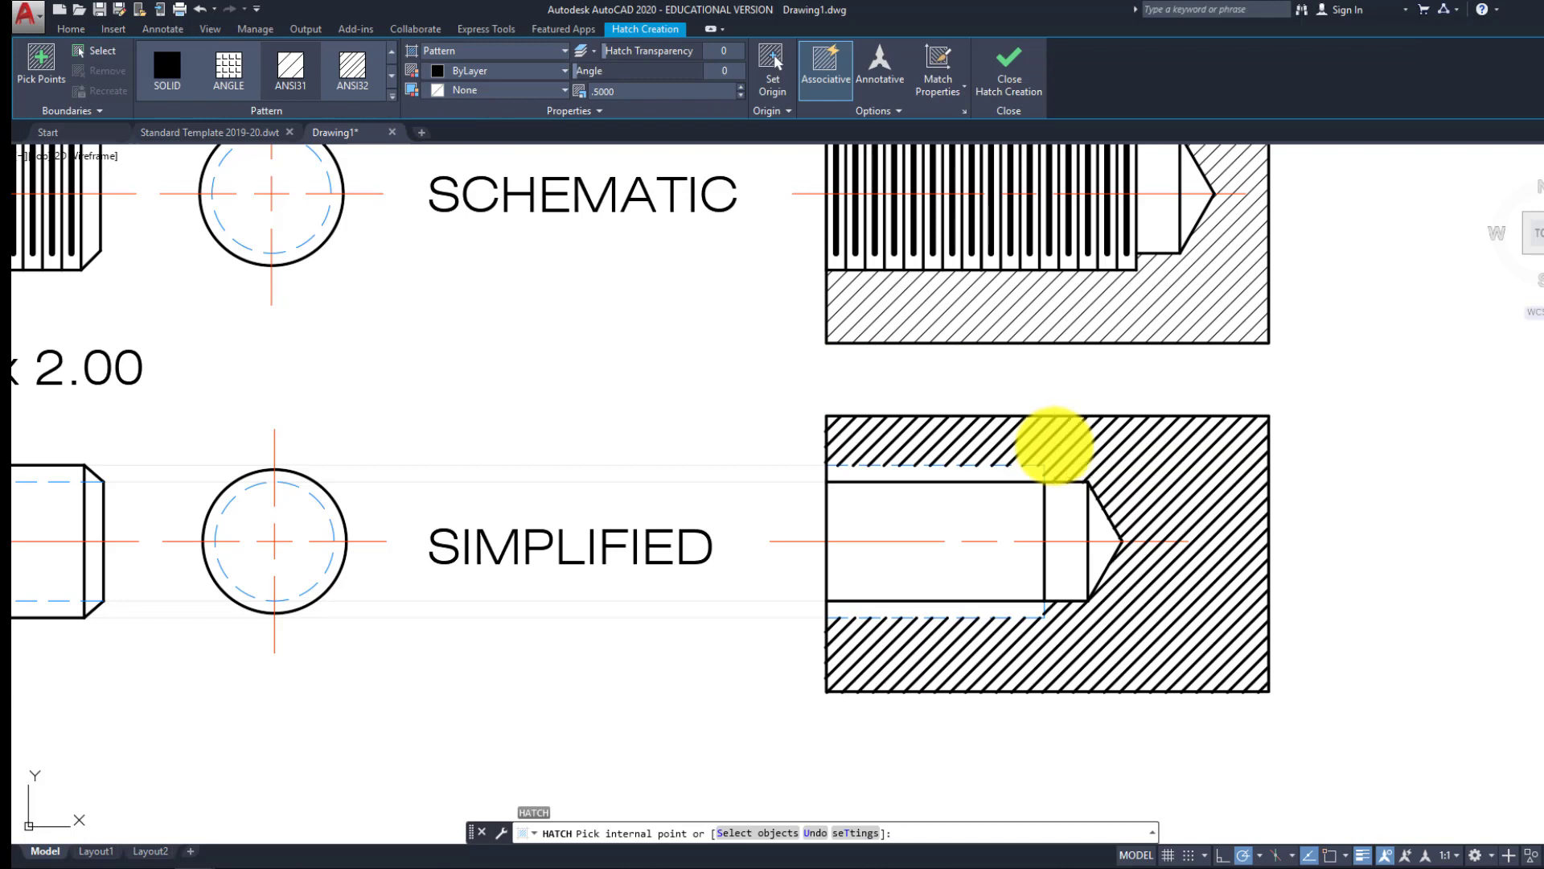
pyautogui.click(1049, 443)
pyautogui.click(991, 474)
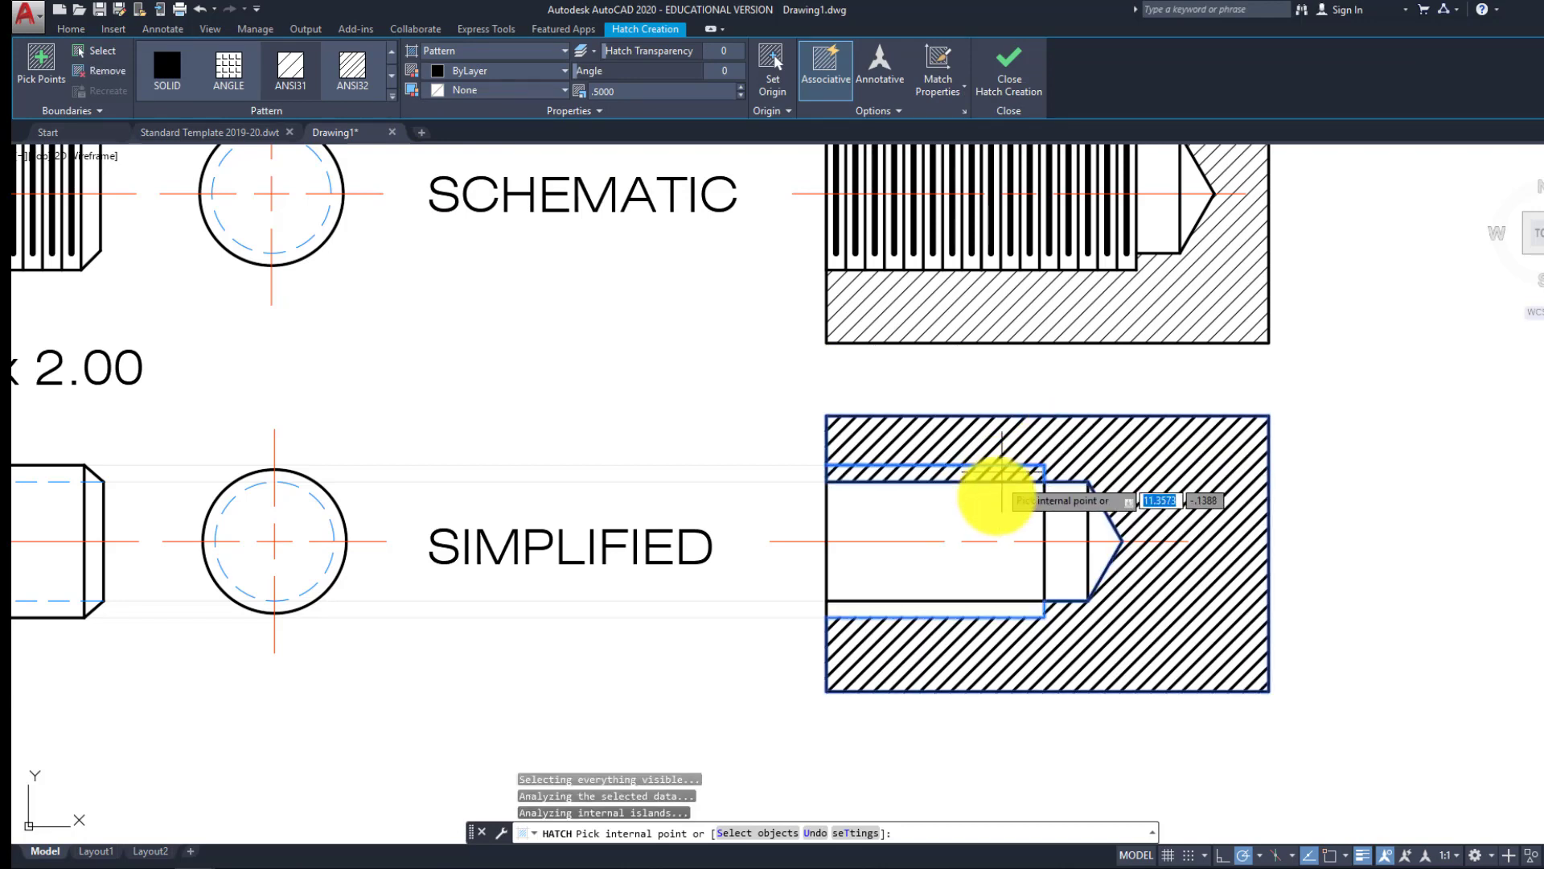
pyautogui.click(989, 607)
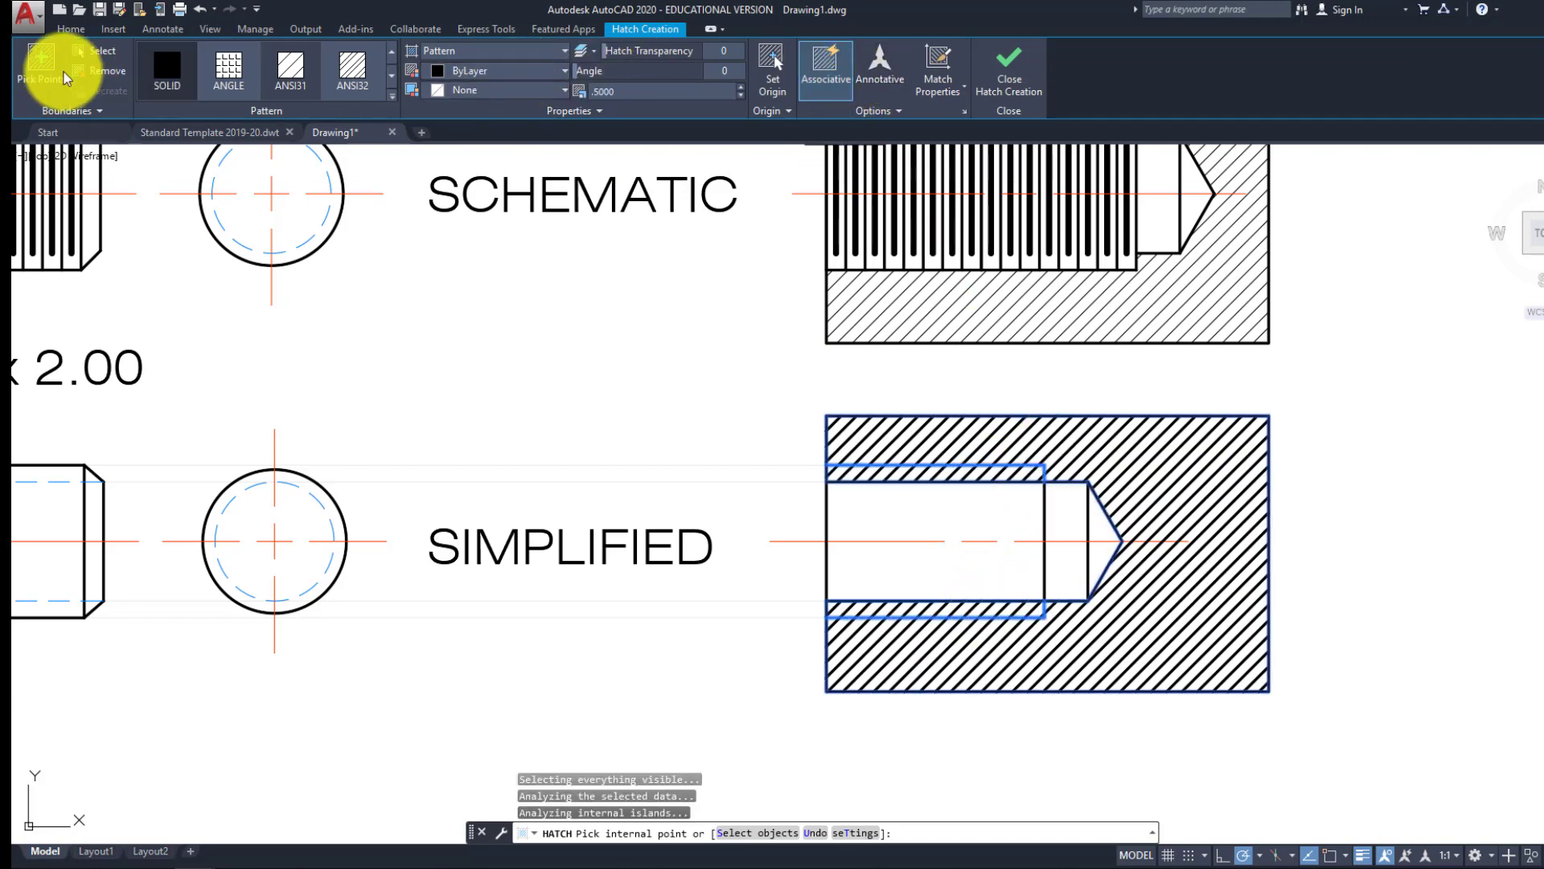
pyautogui.click(77, 27)
pyautogui.click(1059, 70)
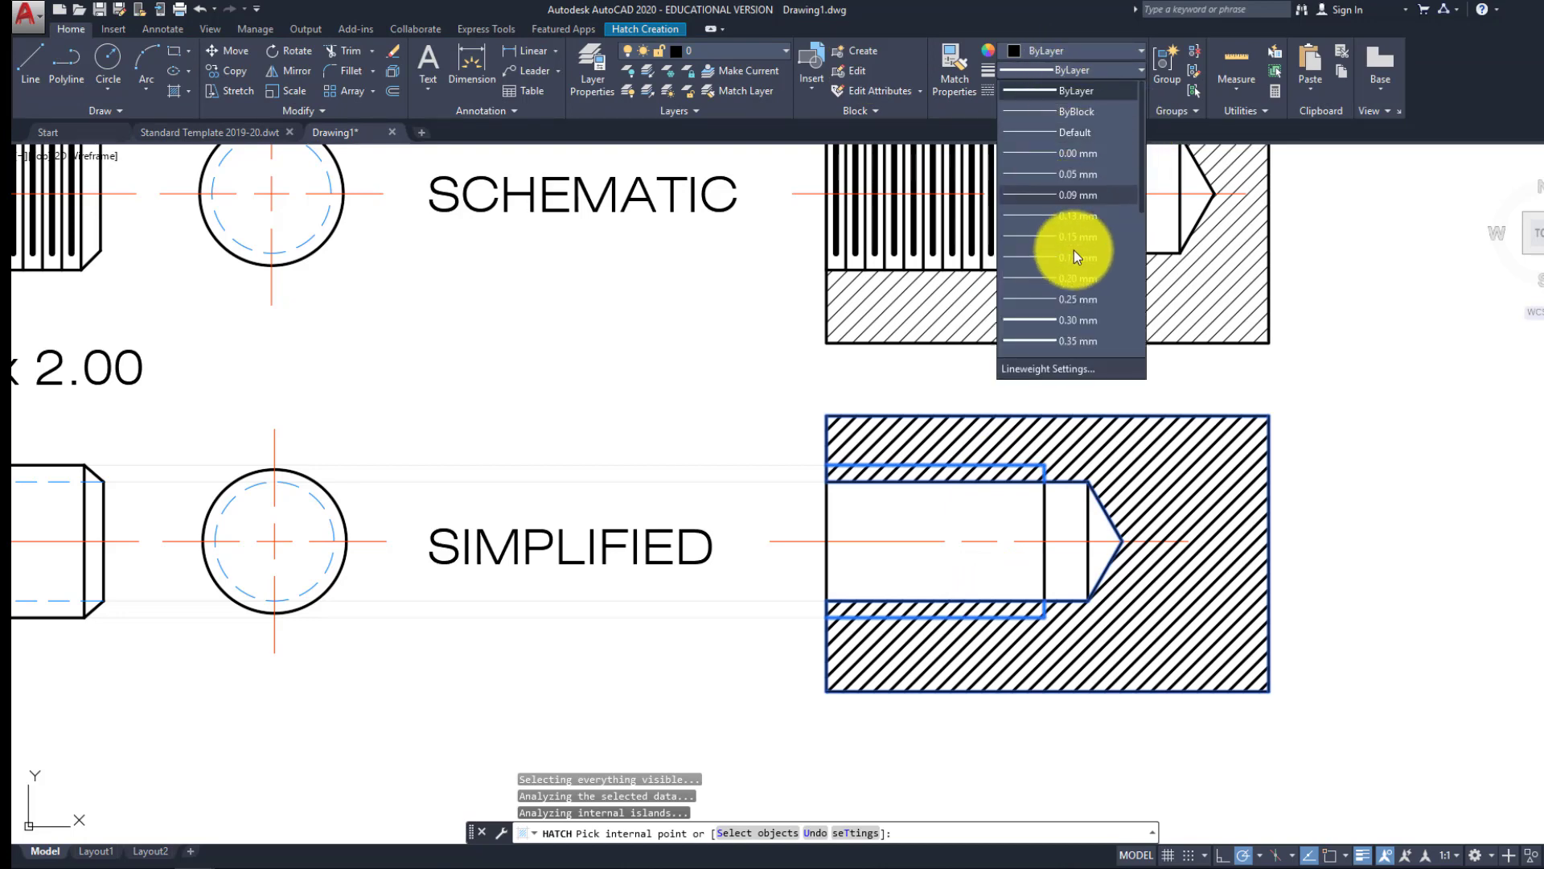
pyautogui.click(1077, 133)
pyautogui.press('Escape')
pyautogui.press('Escape')
pyautogui.press('Escape')
pyautogui.press('Escape')
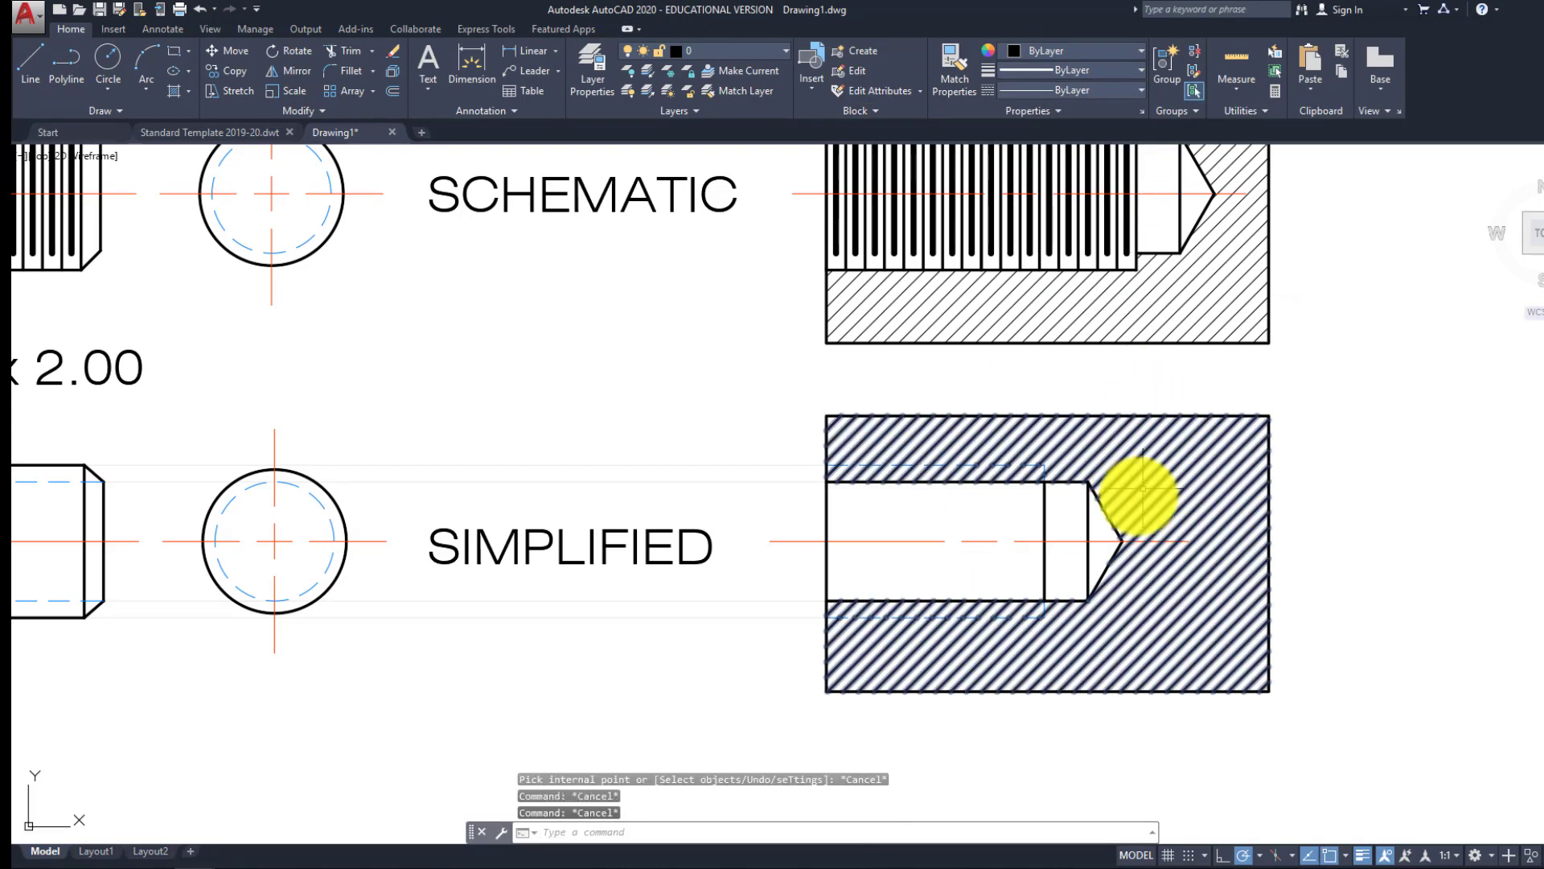
# Set the lineweight of the simplified section's hatch to Default
pyautogui.click(1210, 488)
pyautogui.click(1176, 474)
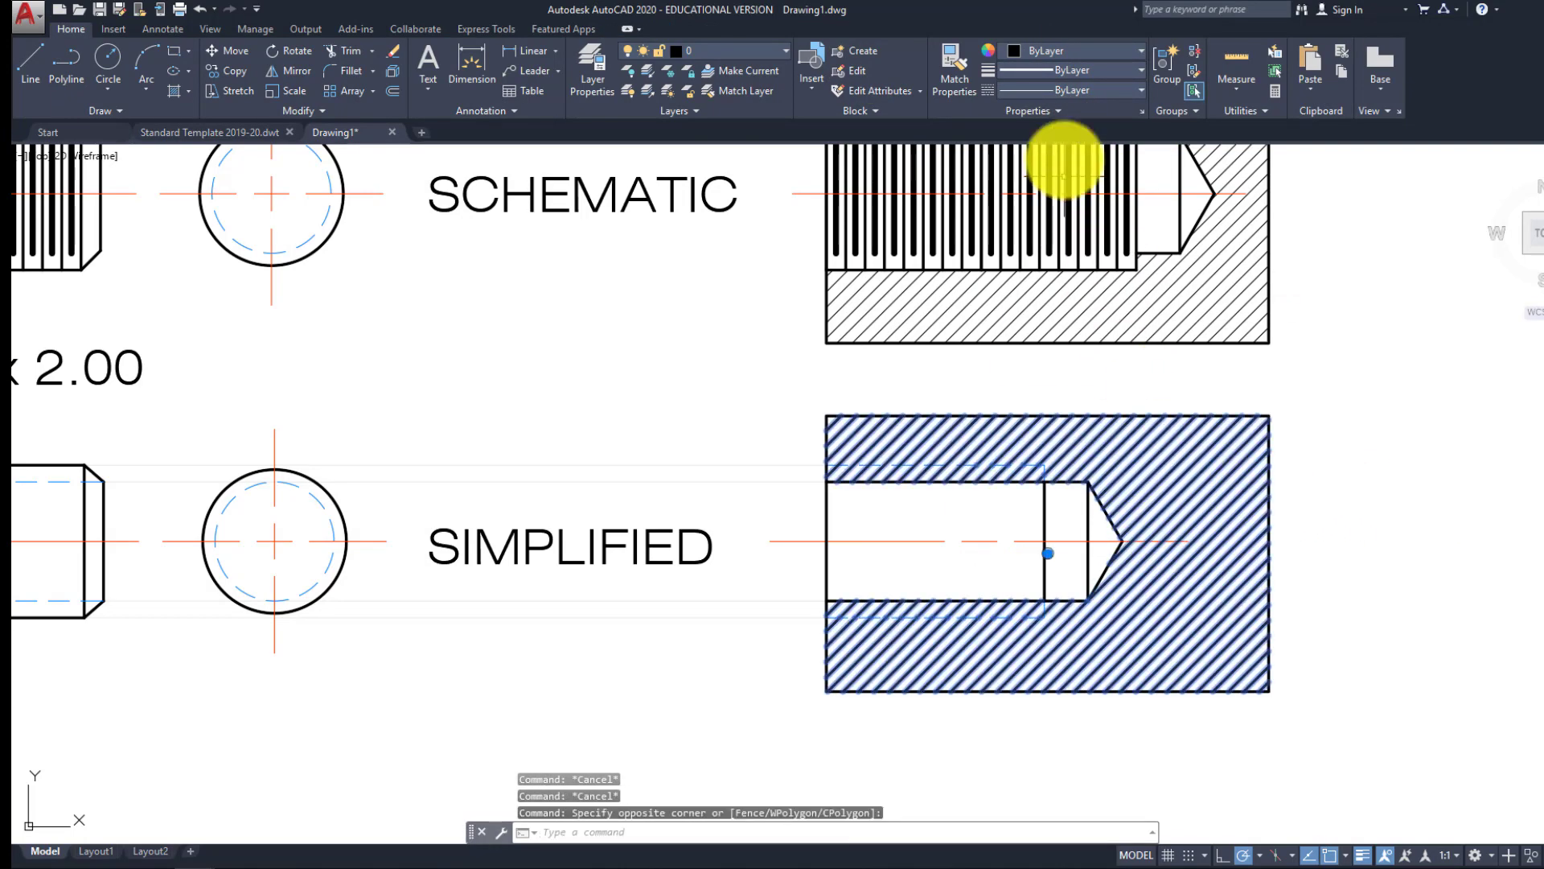
pyautogui.click(76, 29)
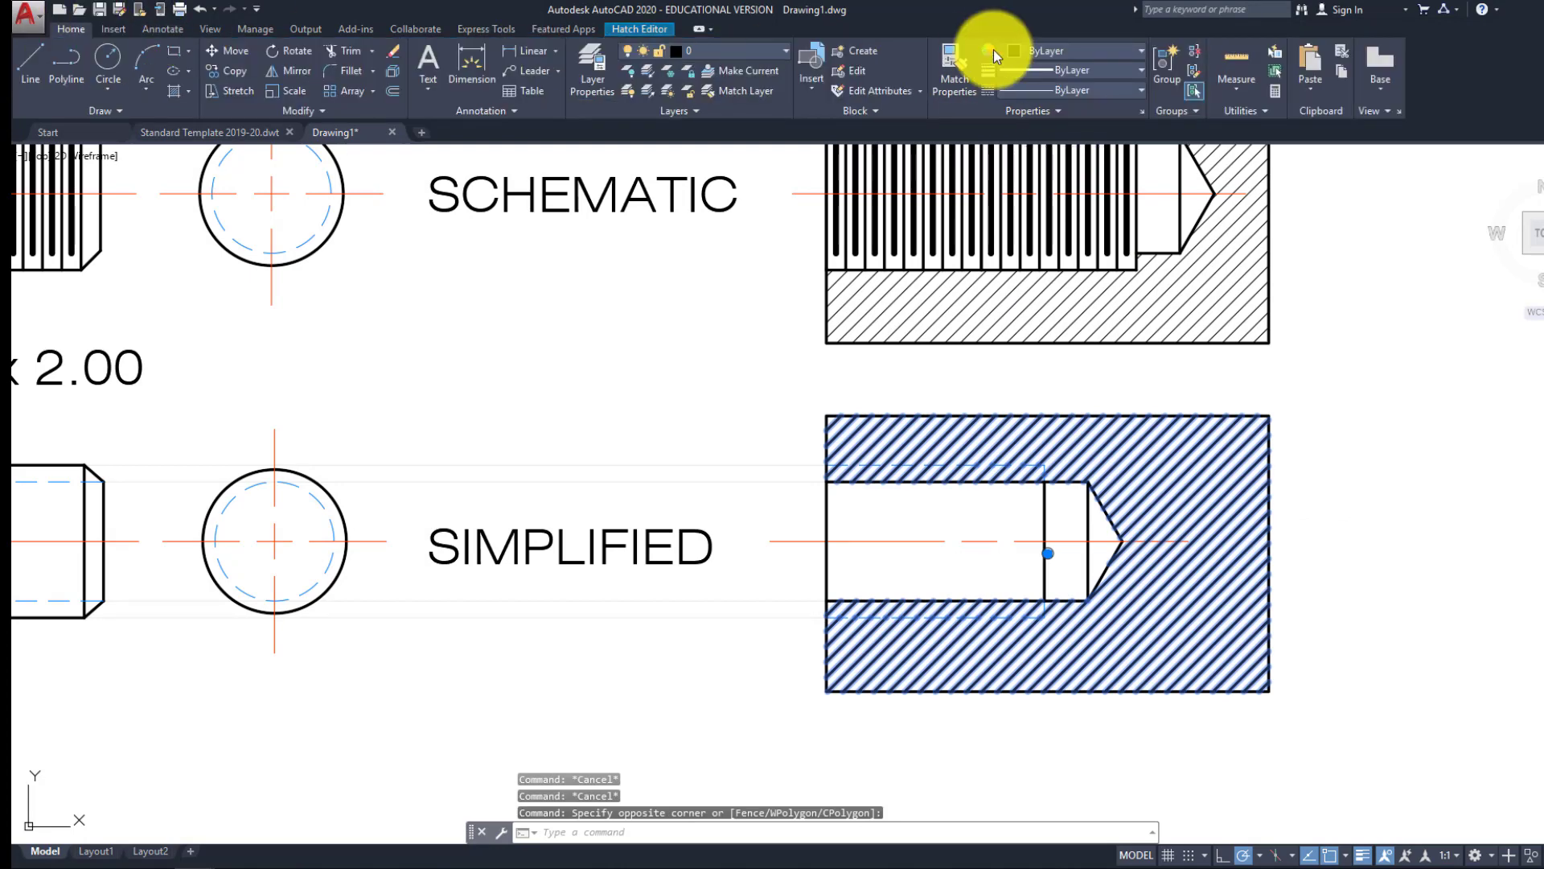
pyautogui.click(1069, 71)
pyautogui.click(1076, 134)
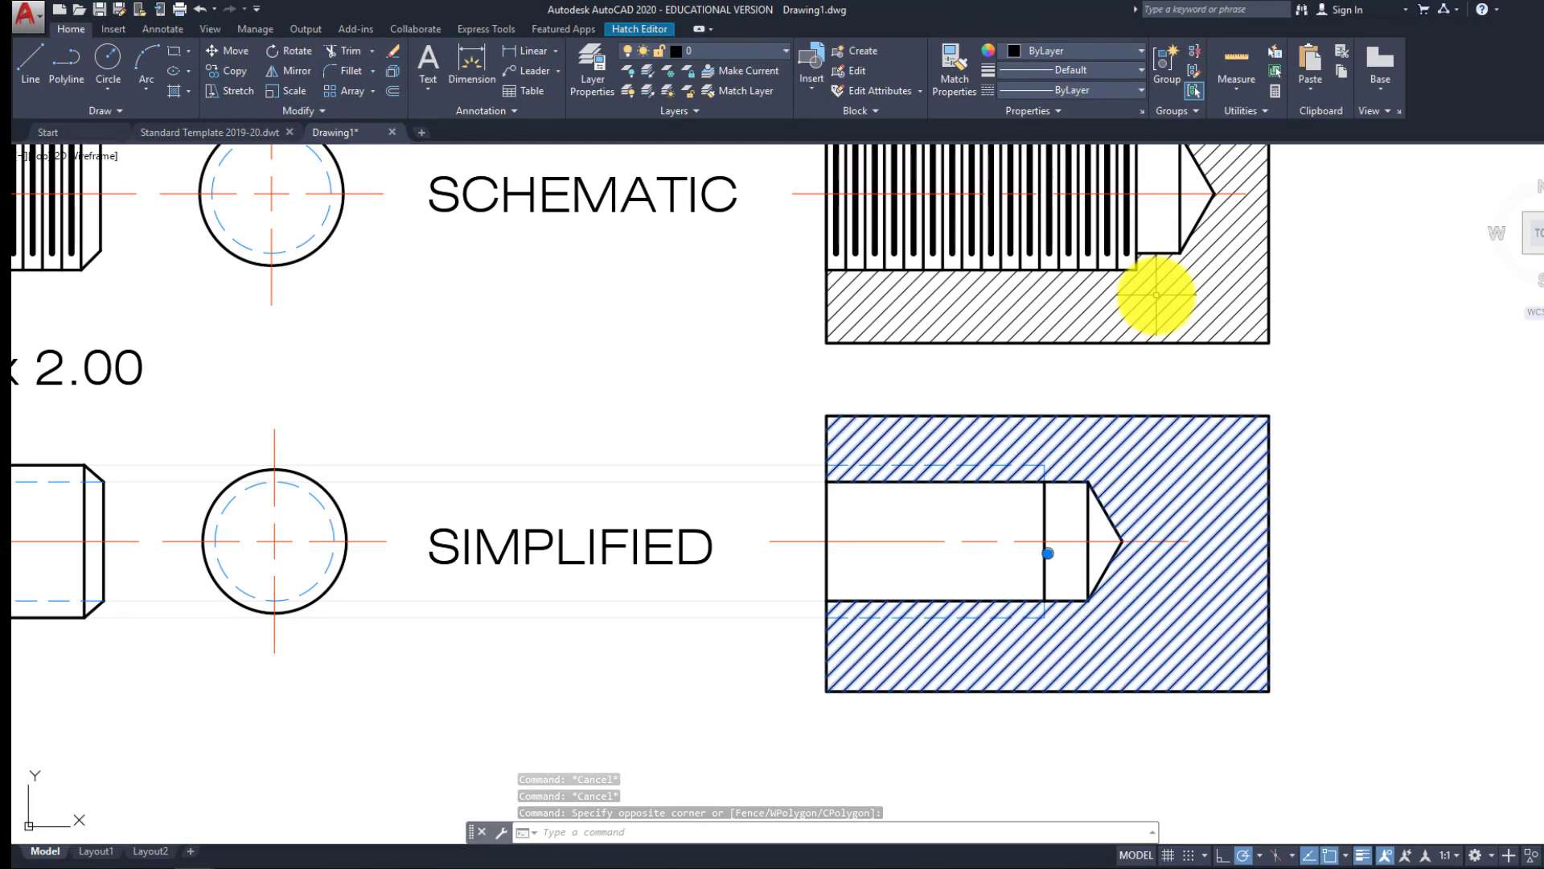
pyautogui.press('Escape')
pyautogui.press('Escape')
# Delete the four projection lines running between the simplified external view and its section
pyautogui.scroll(5, 1075, 529)
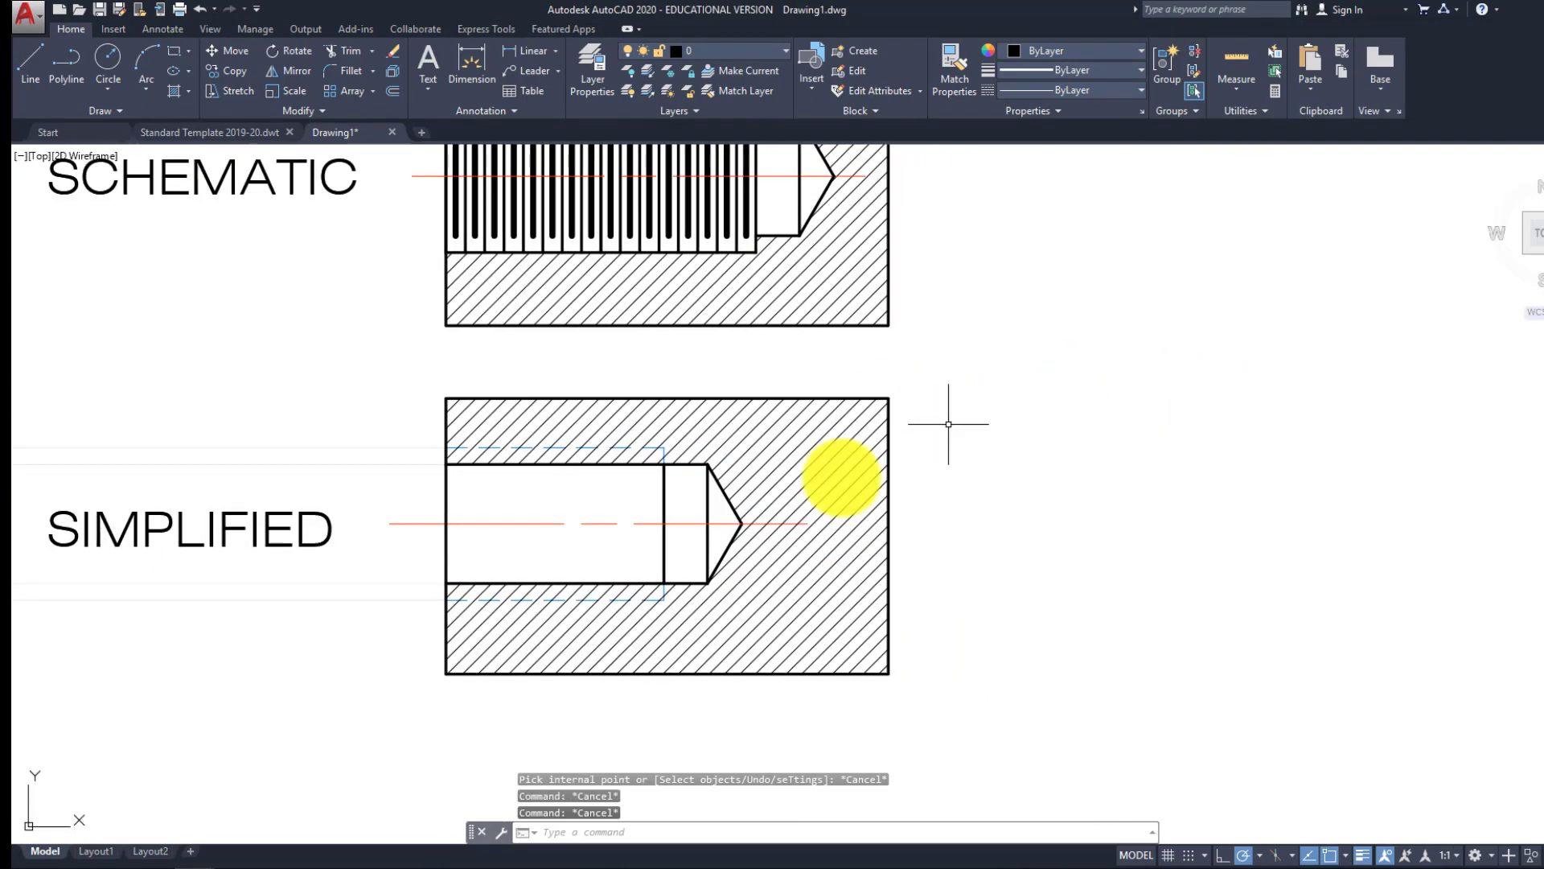
pyautogui.scroll(-5, 1001, 435)
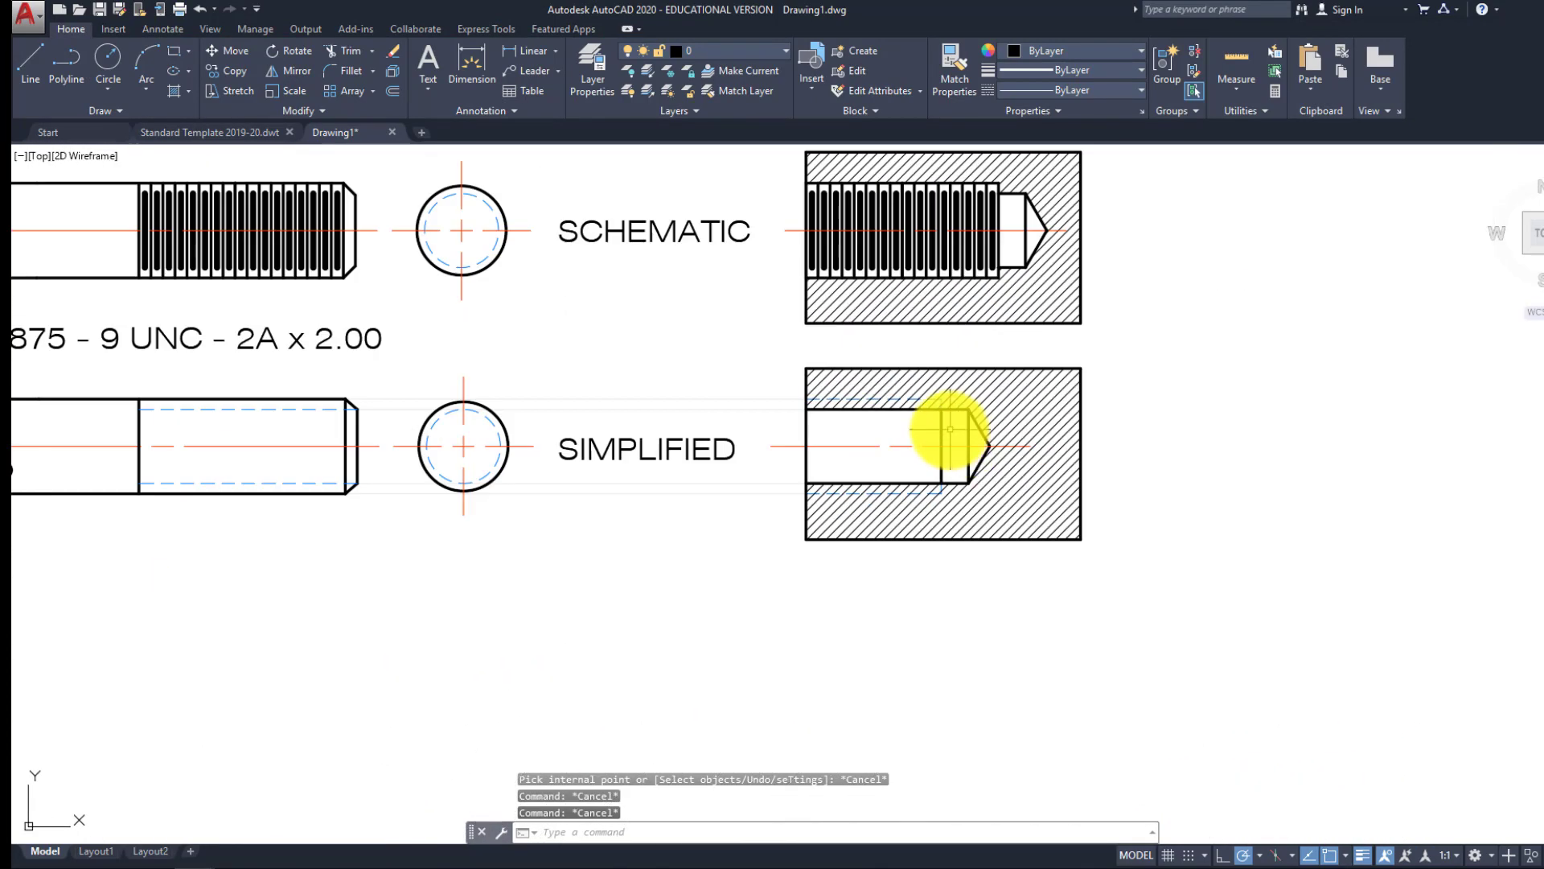
pyautogui.click(763, 525)
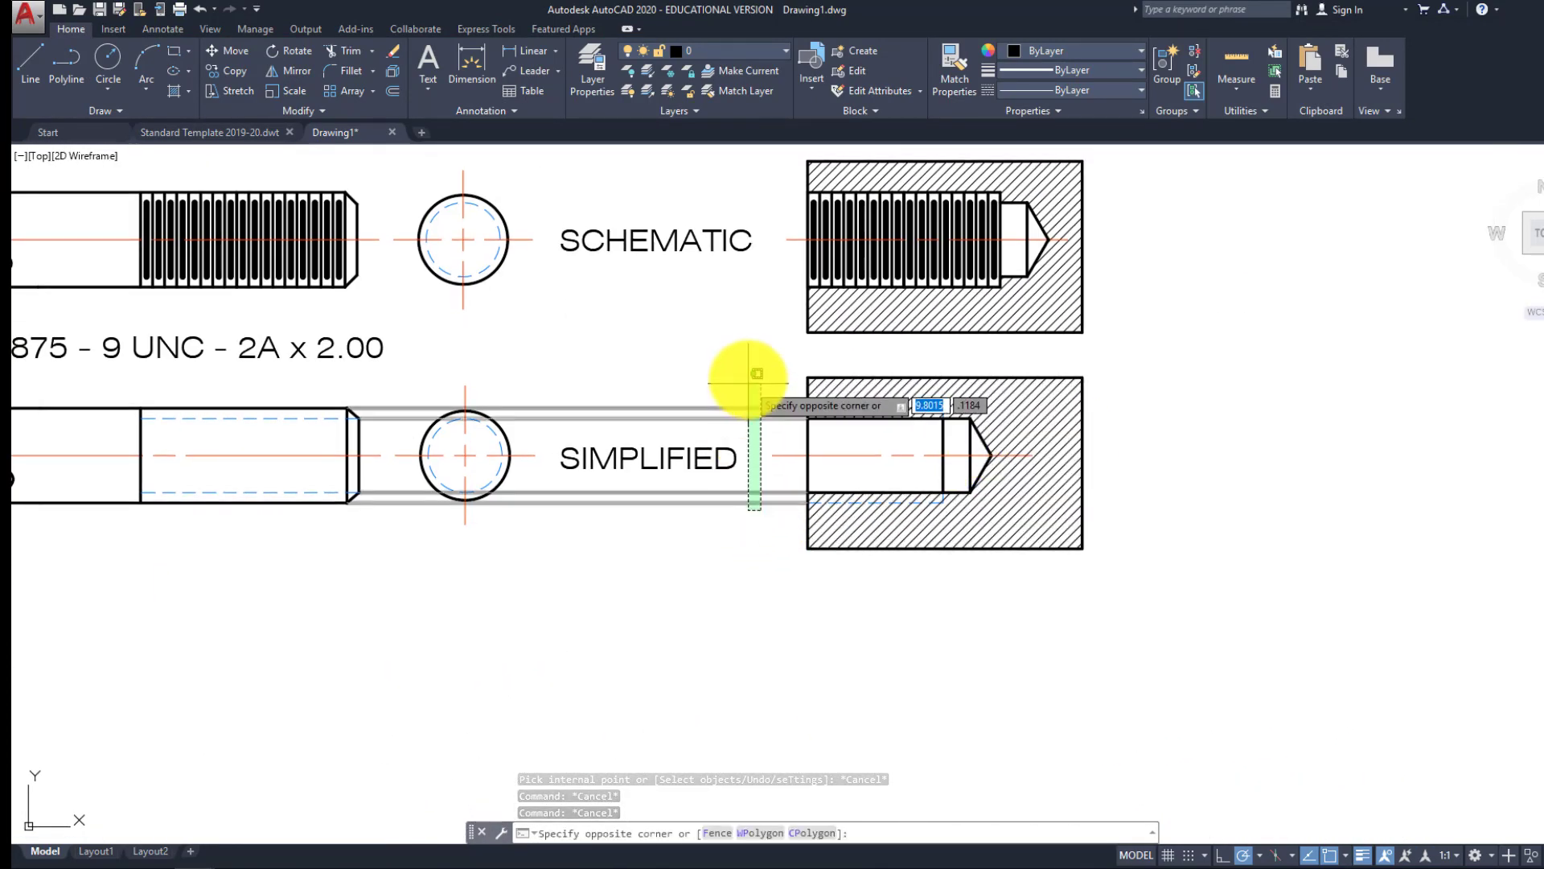
pyautogui.click(751, 386)
pyautogui.press('Delete')
# Draw a nearly square end-view rectangle beyond the detailed section, aligned with the section's upper and lower edges
pyautogui.scroll(-3, 764, 493)
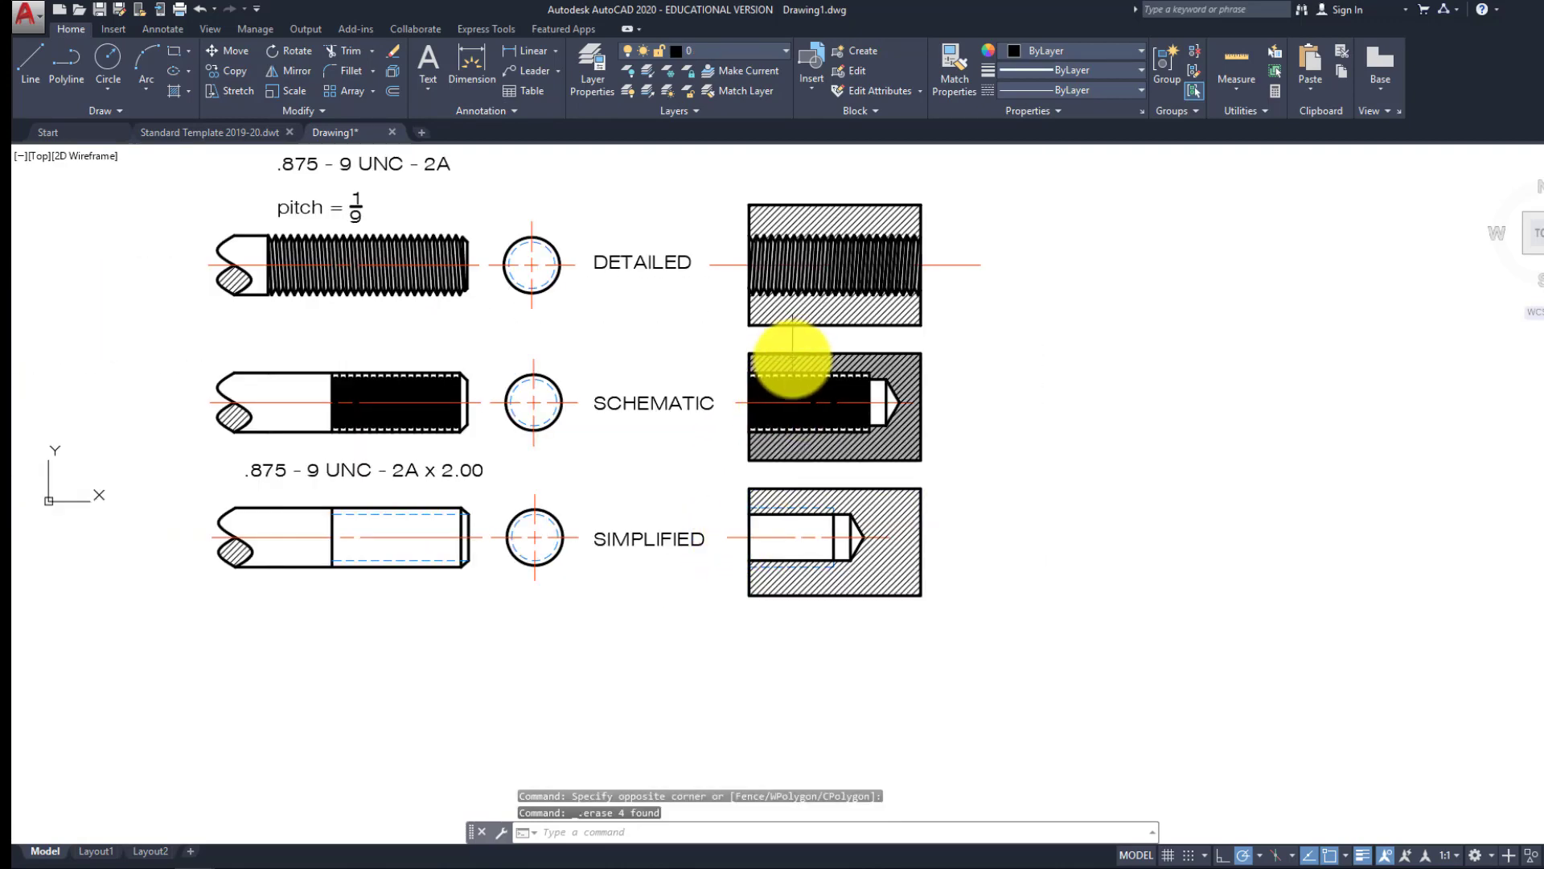
pyautogui.scroll(2, 852, 342)
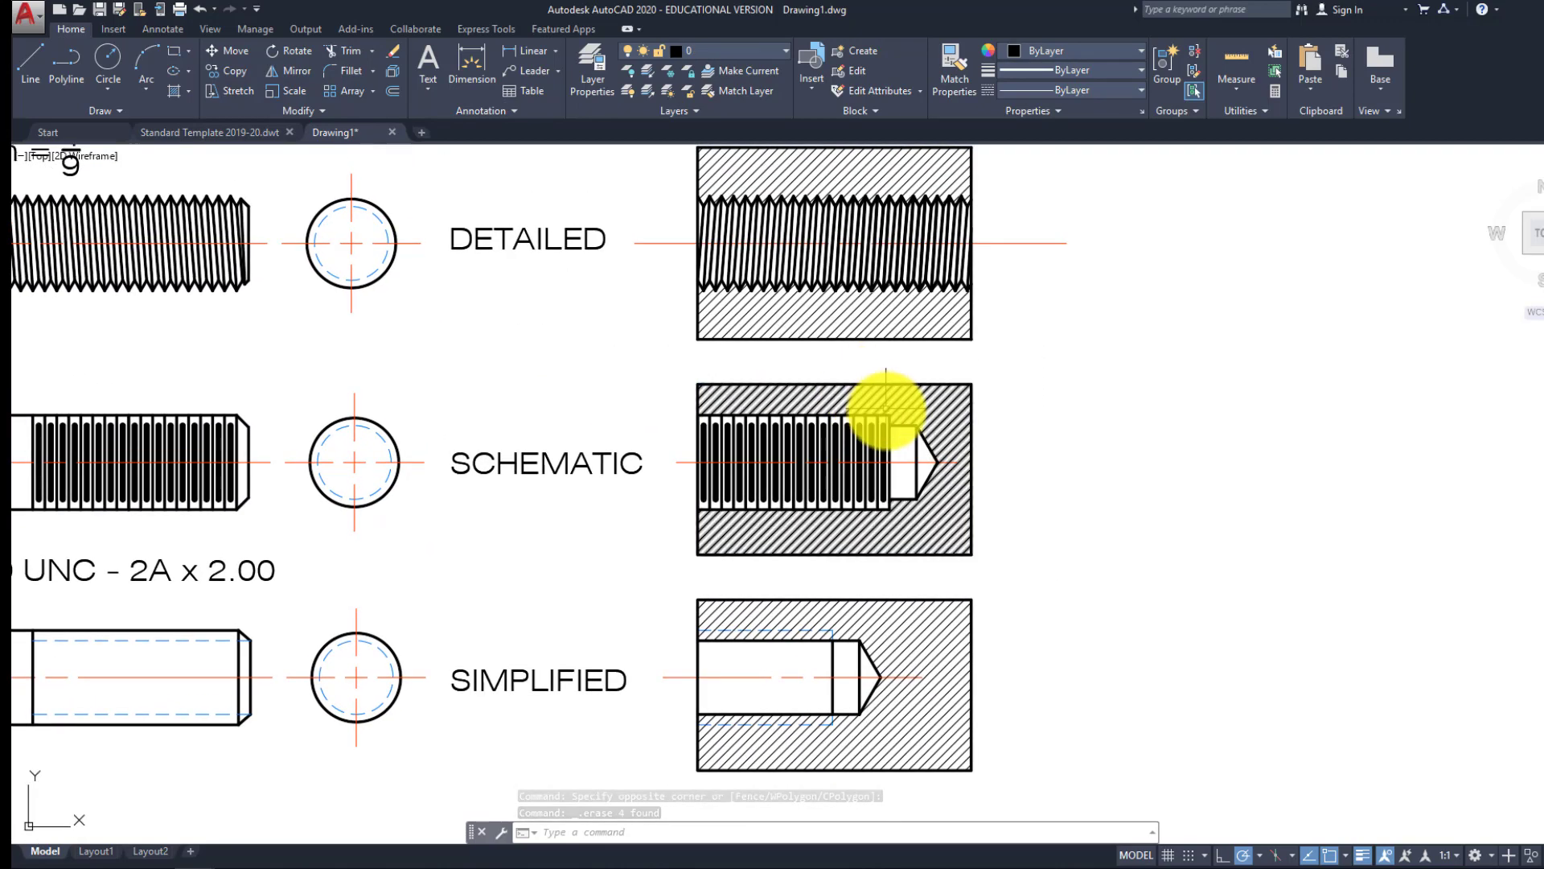
pyautogui.scroll(-2, 869, 412)
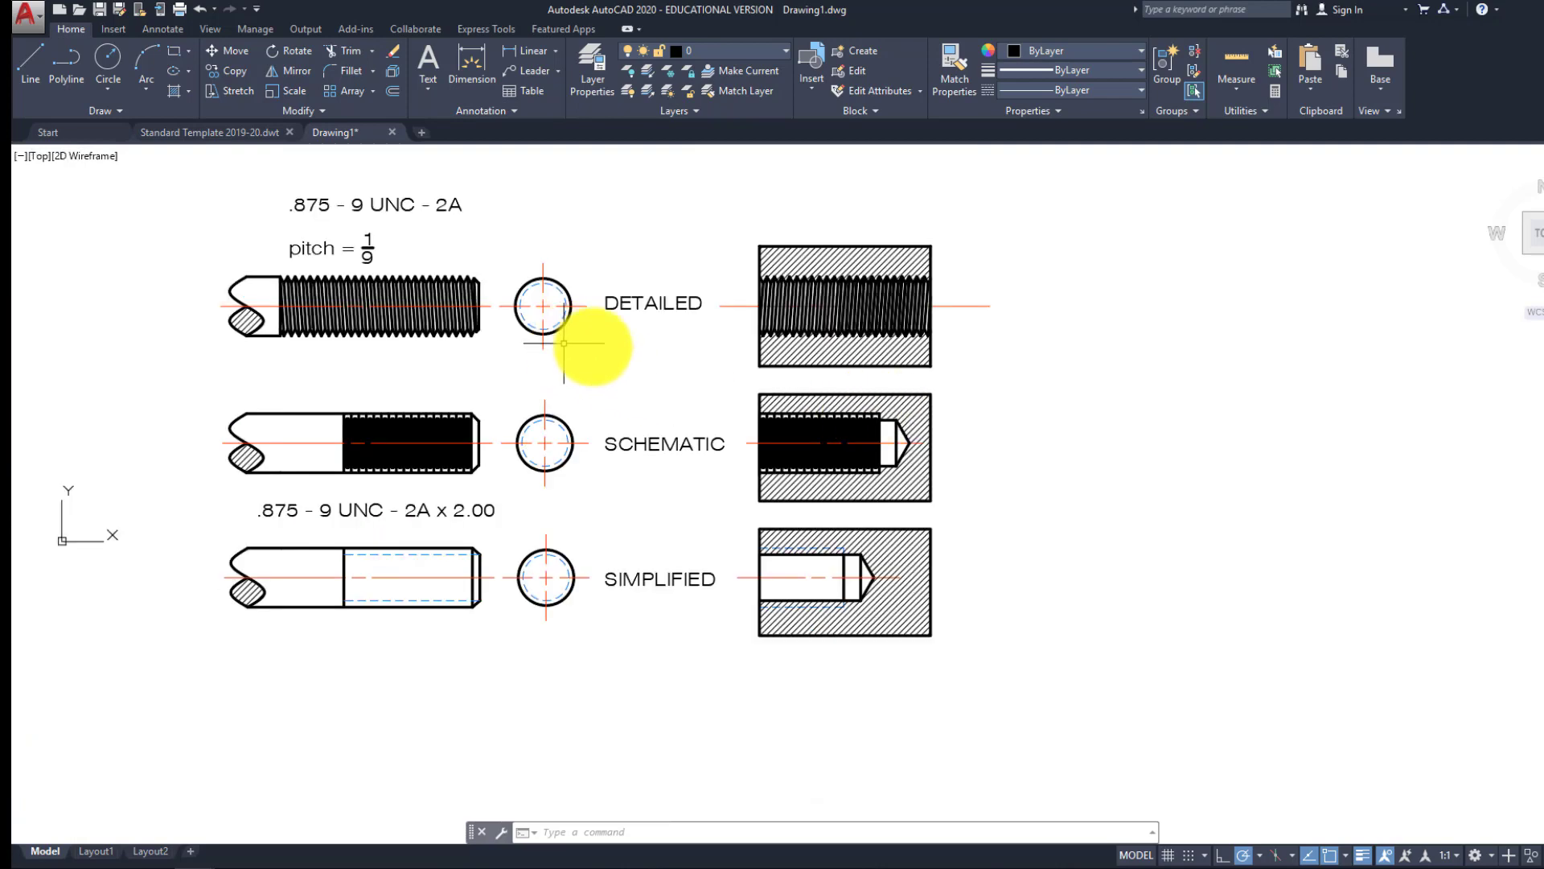
pyautogui.write('c')
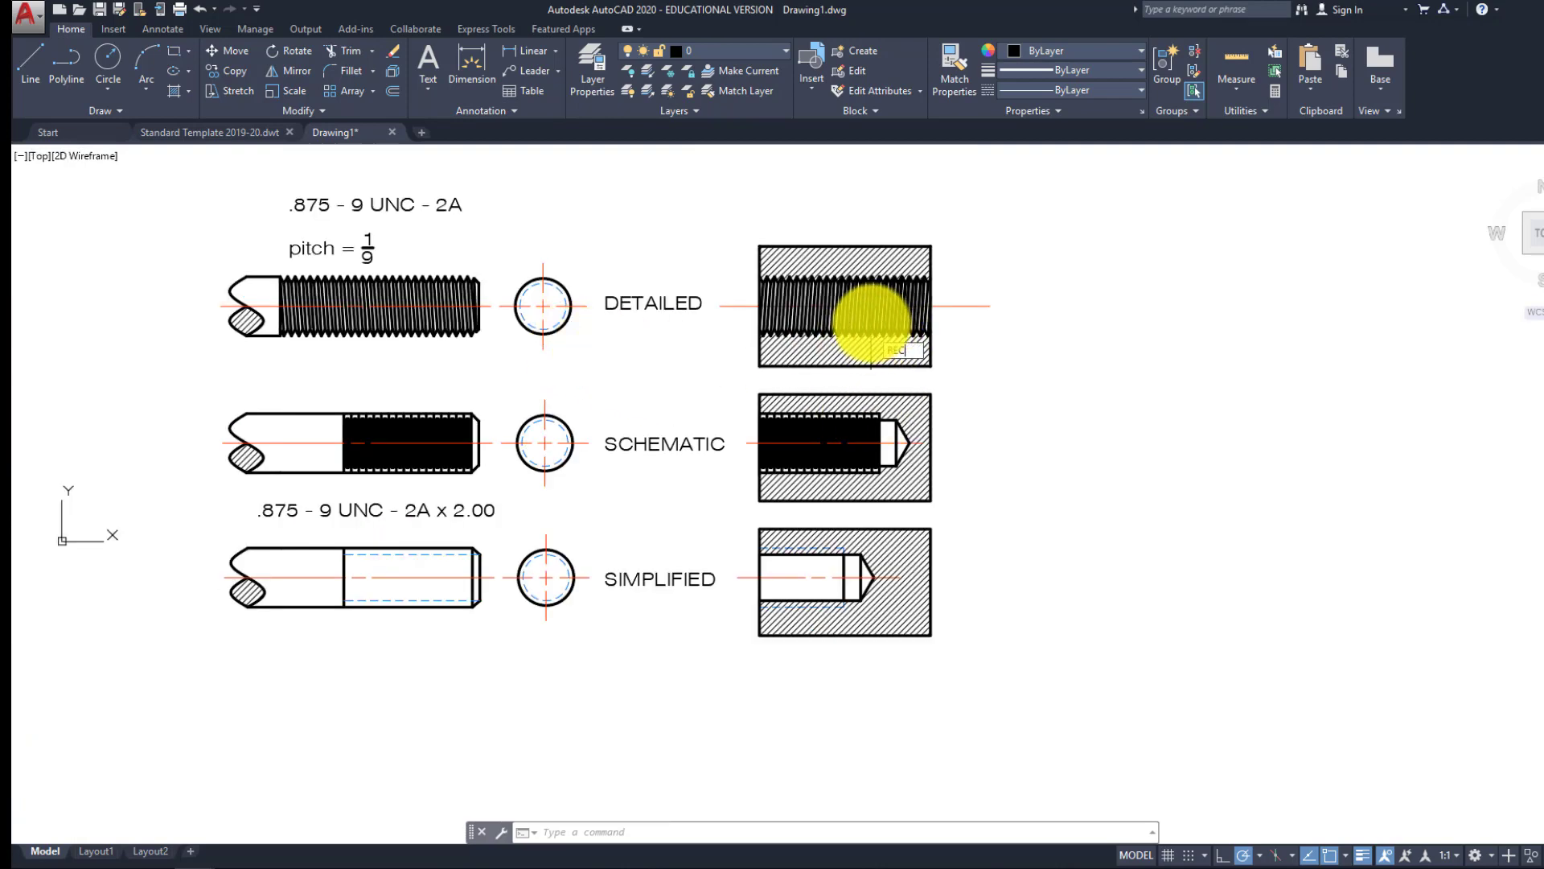
pyautogui.press('Return')
pyautogui.click(1003, 245)
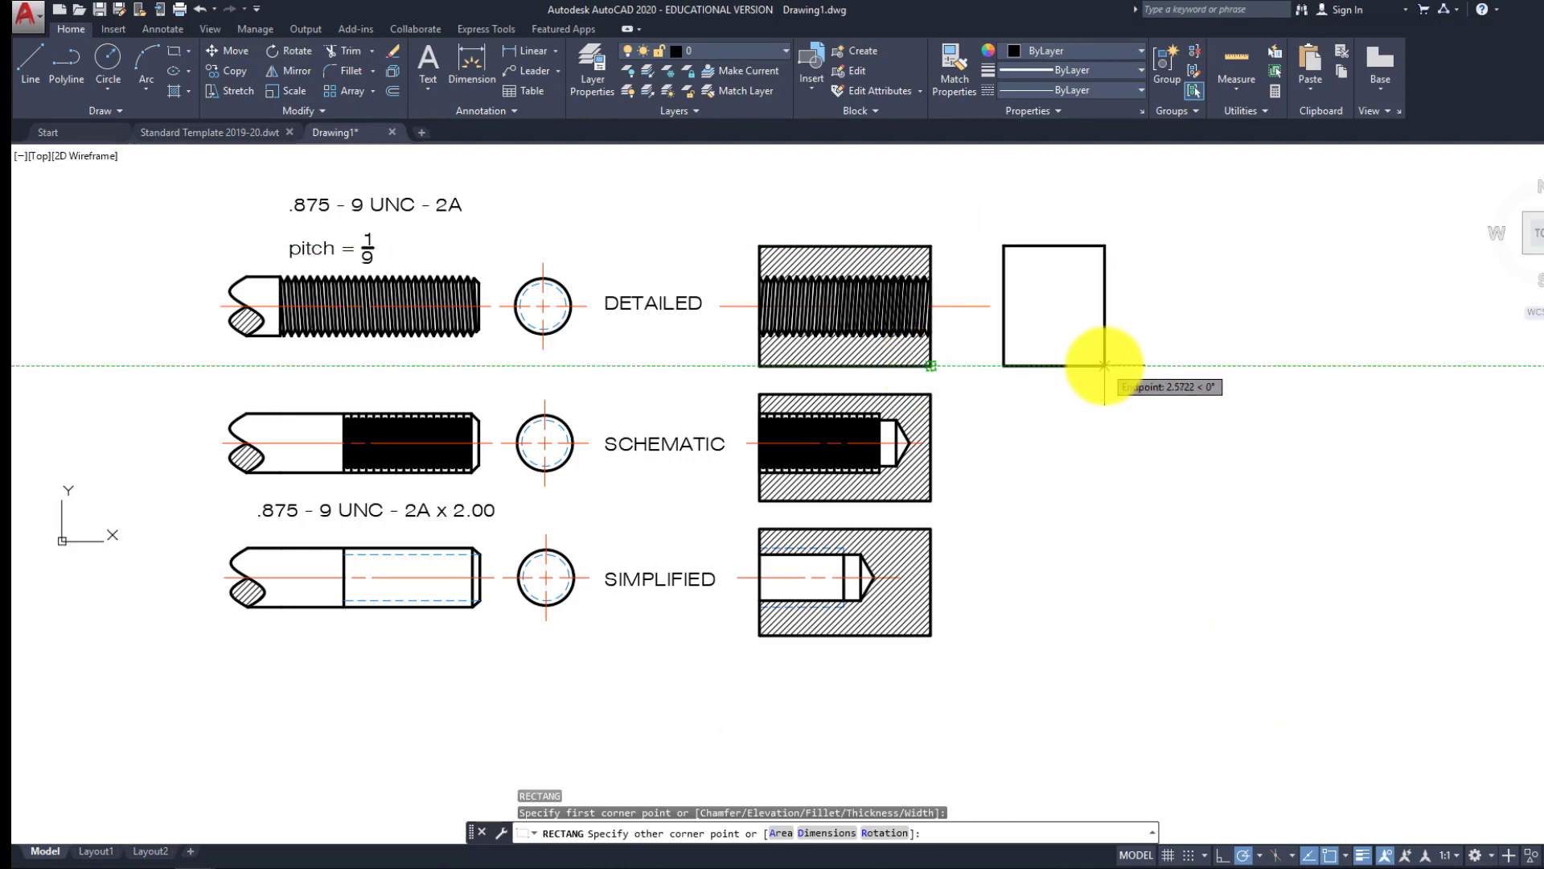
pyautogui.click(1116, 366)
pyautogui.press('Return')
pyautogui.press('Escape')
pyautogui.press('Escape')
pyautogui.press('Escape')
# Copy the detailed external end view's circles and center lines straight across into the middle of the new end-view rectangle
pyautogui.scroll(2, 563, 330)
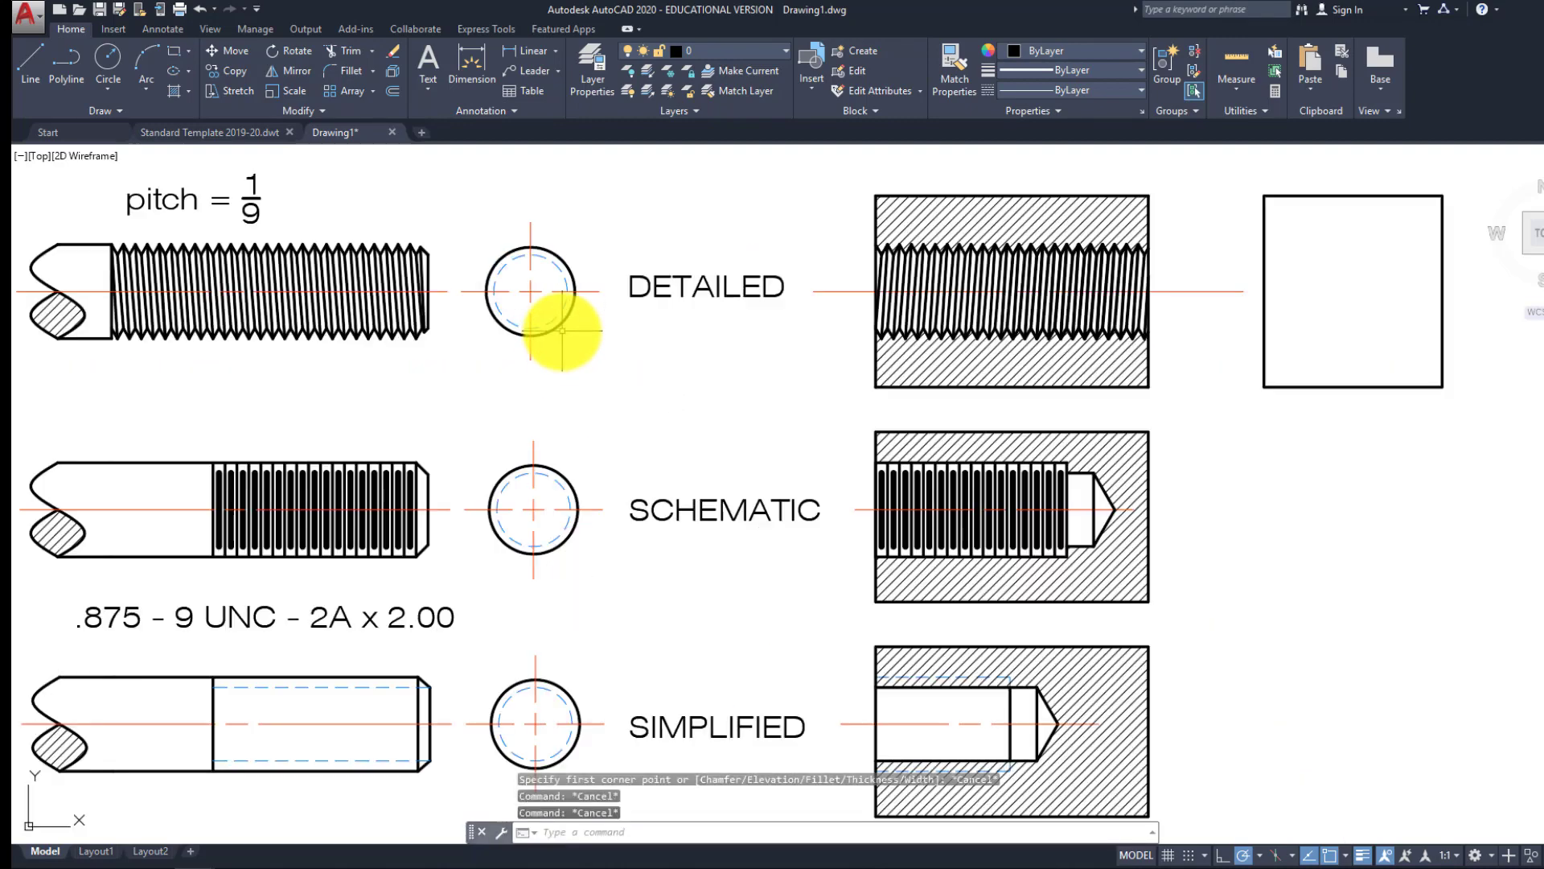
pyautogui.click(567, 347)
pyautogui.click(482, 239)
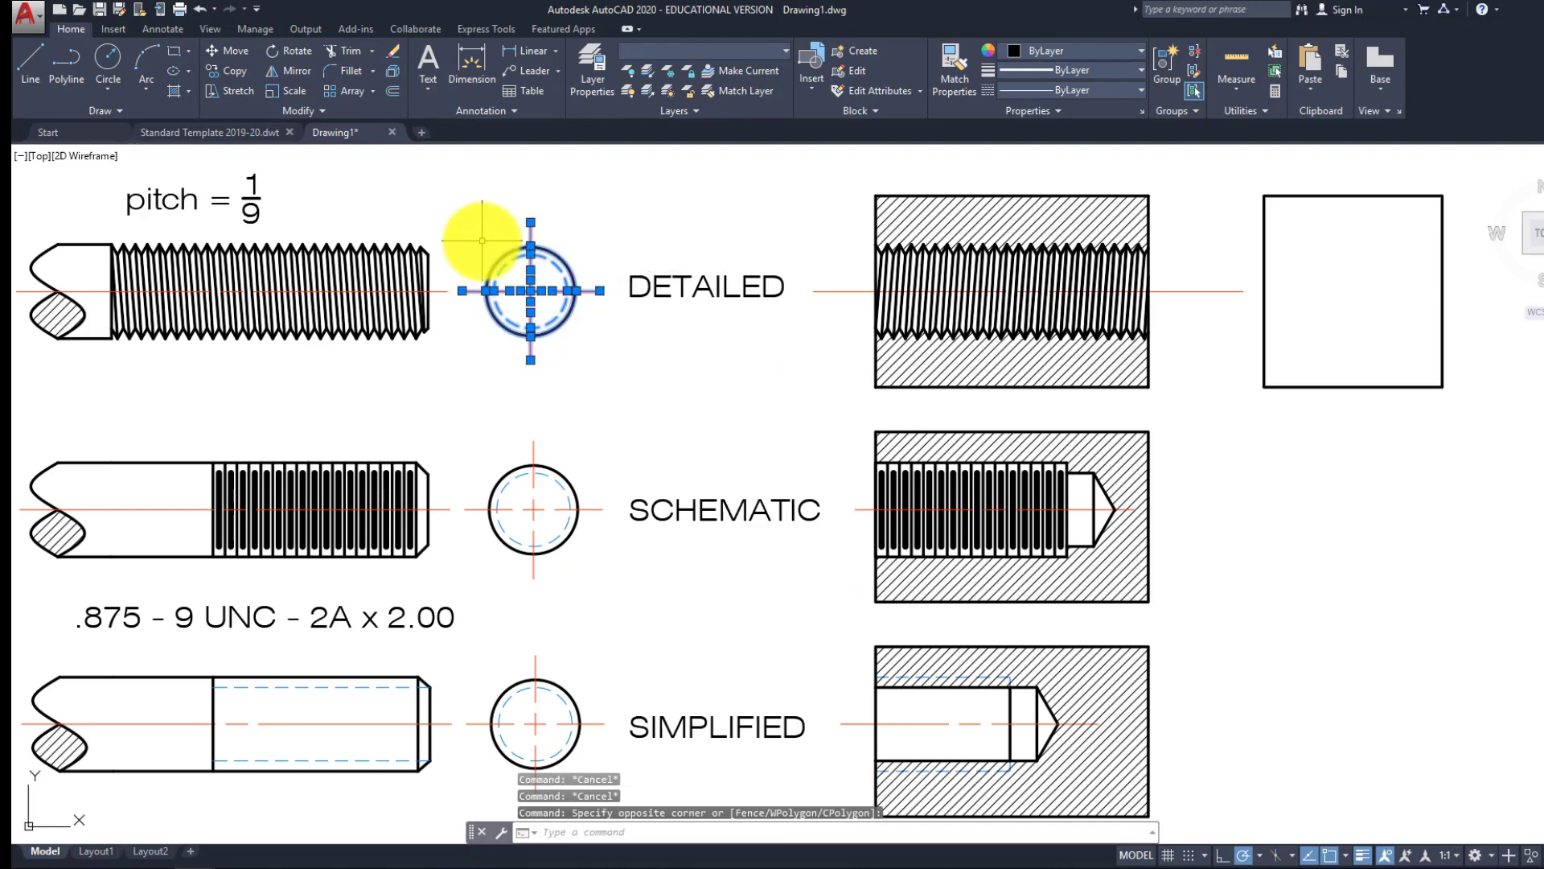
pyautogui.write('co')
pyautogui.press('Return')
pyautogui.click(577, 289)
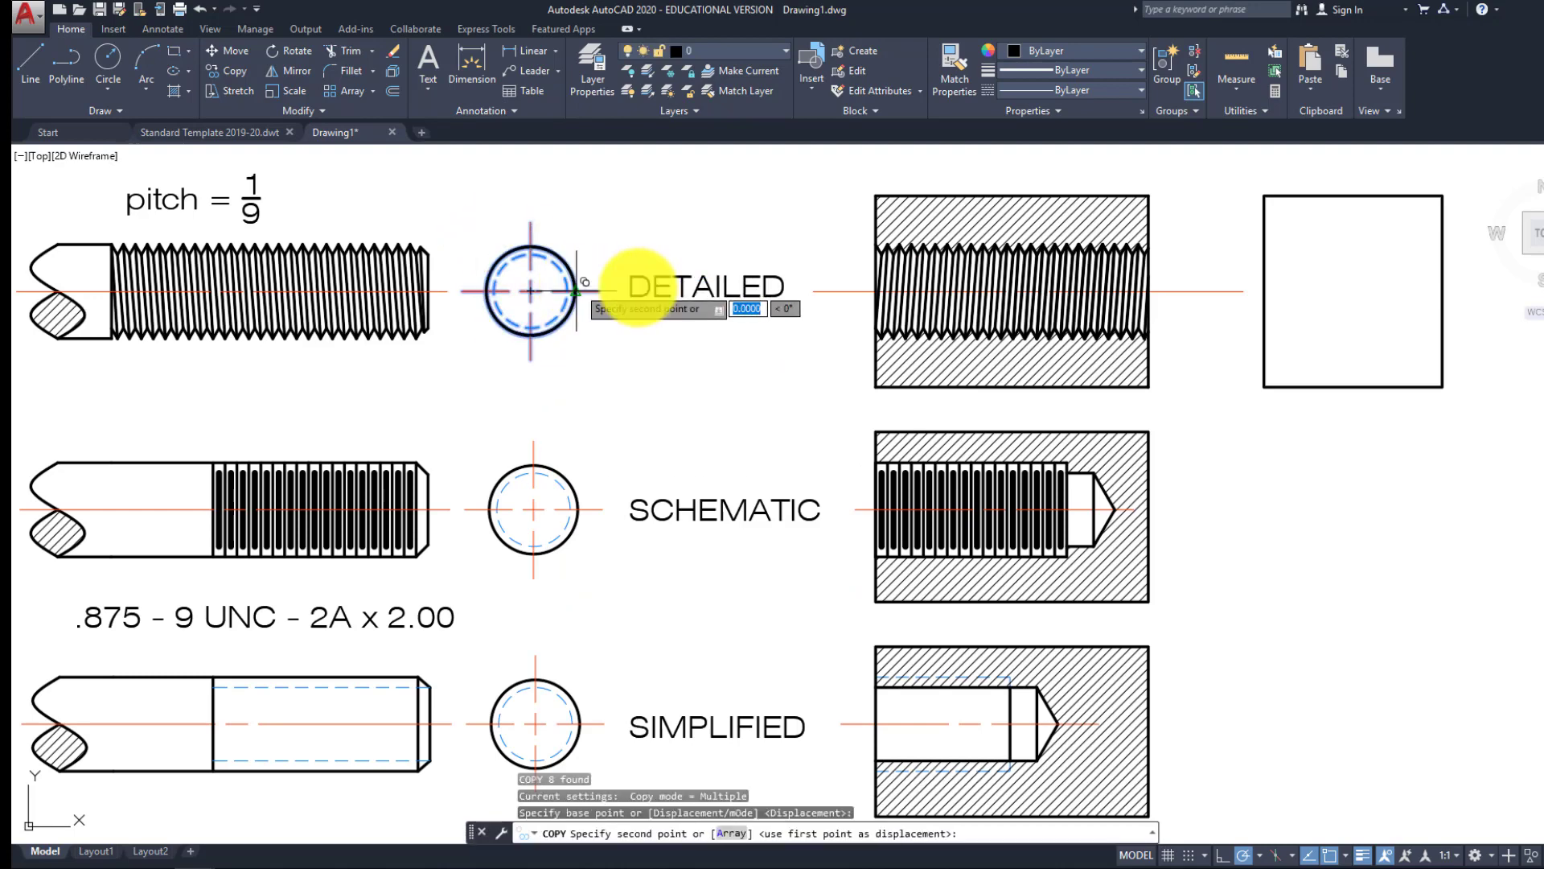
pyautogui.moveTo(1127, 288); pyautogui.dragTo(490, 285, button='middle')
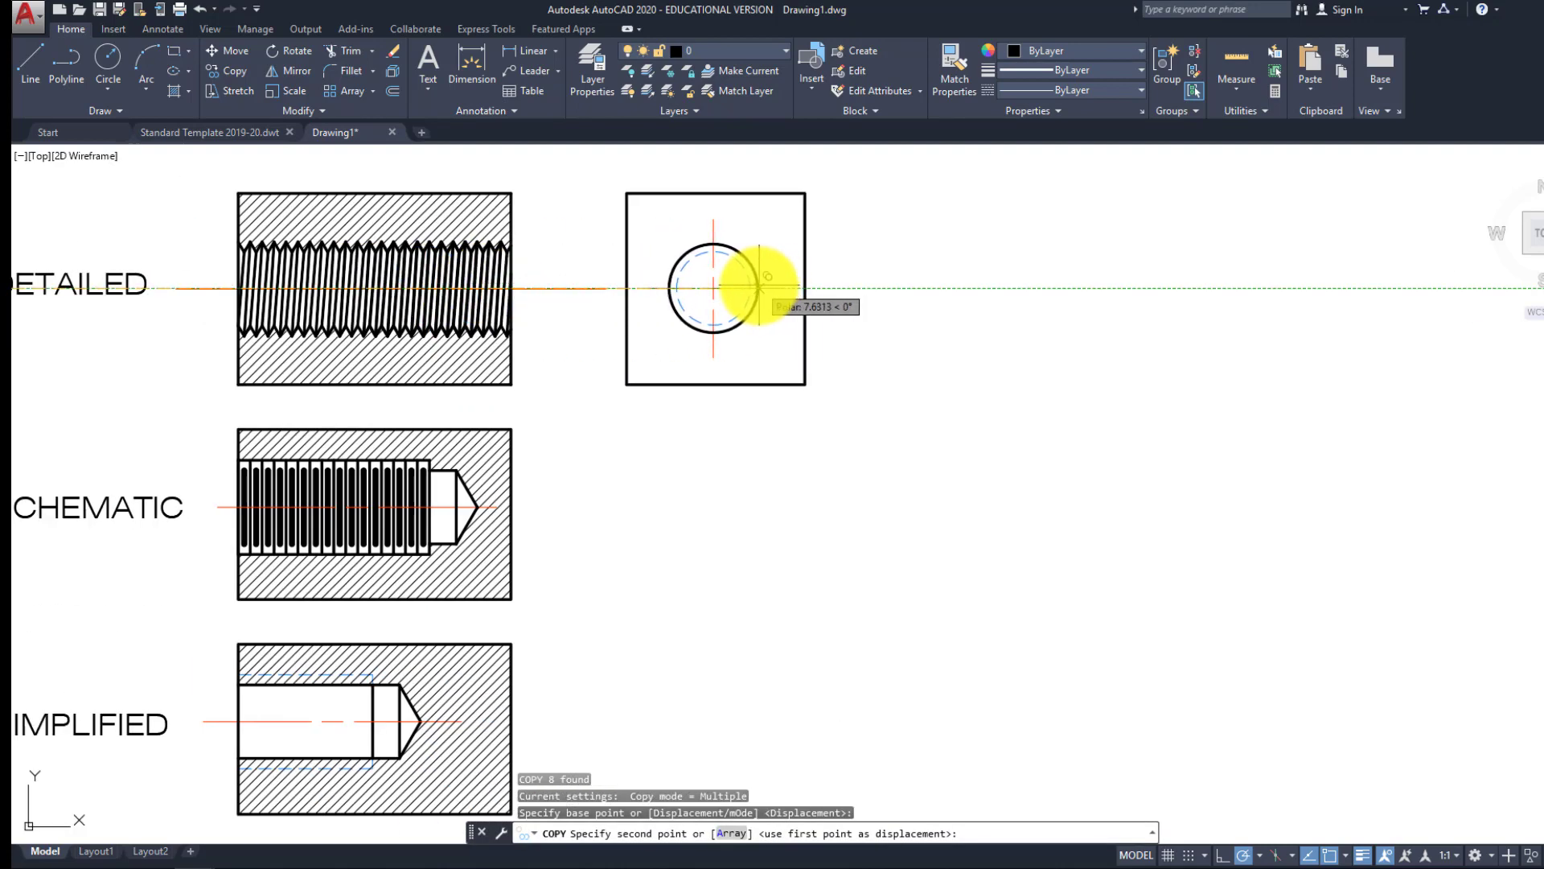
pyautogui.click(764, 287)
pyautogui.press('Escape')
pyautogui.press('Escape')
pyautogui.press('Escape')
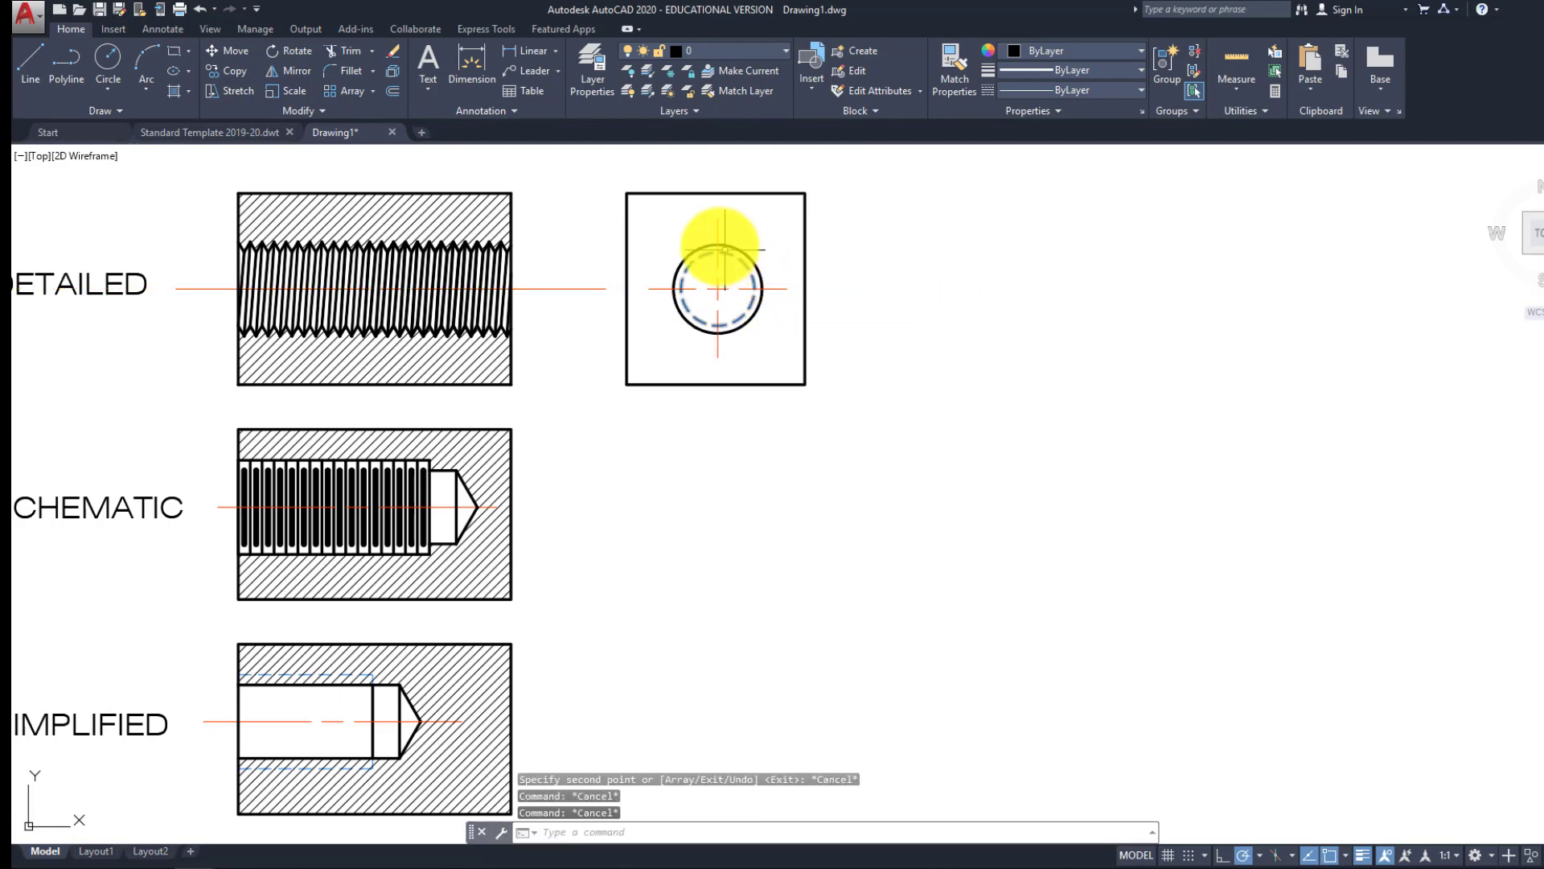
# Make the new end view's inner circle a solid line on layer 0 and its outer circle a dashed hidden line
pyautogui.scroll(4, 718, 246)
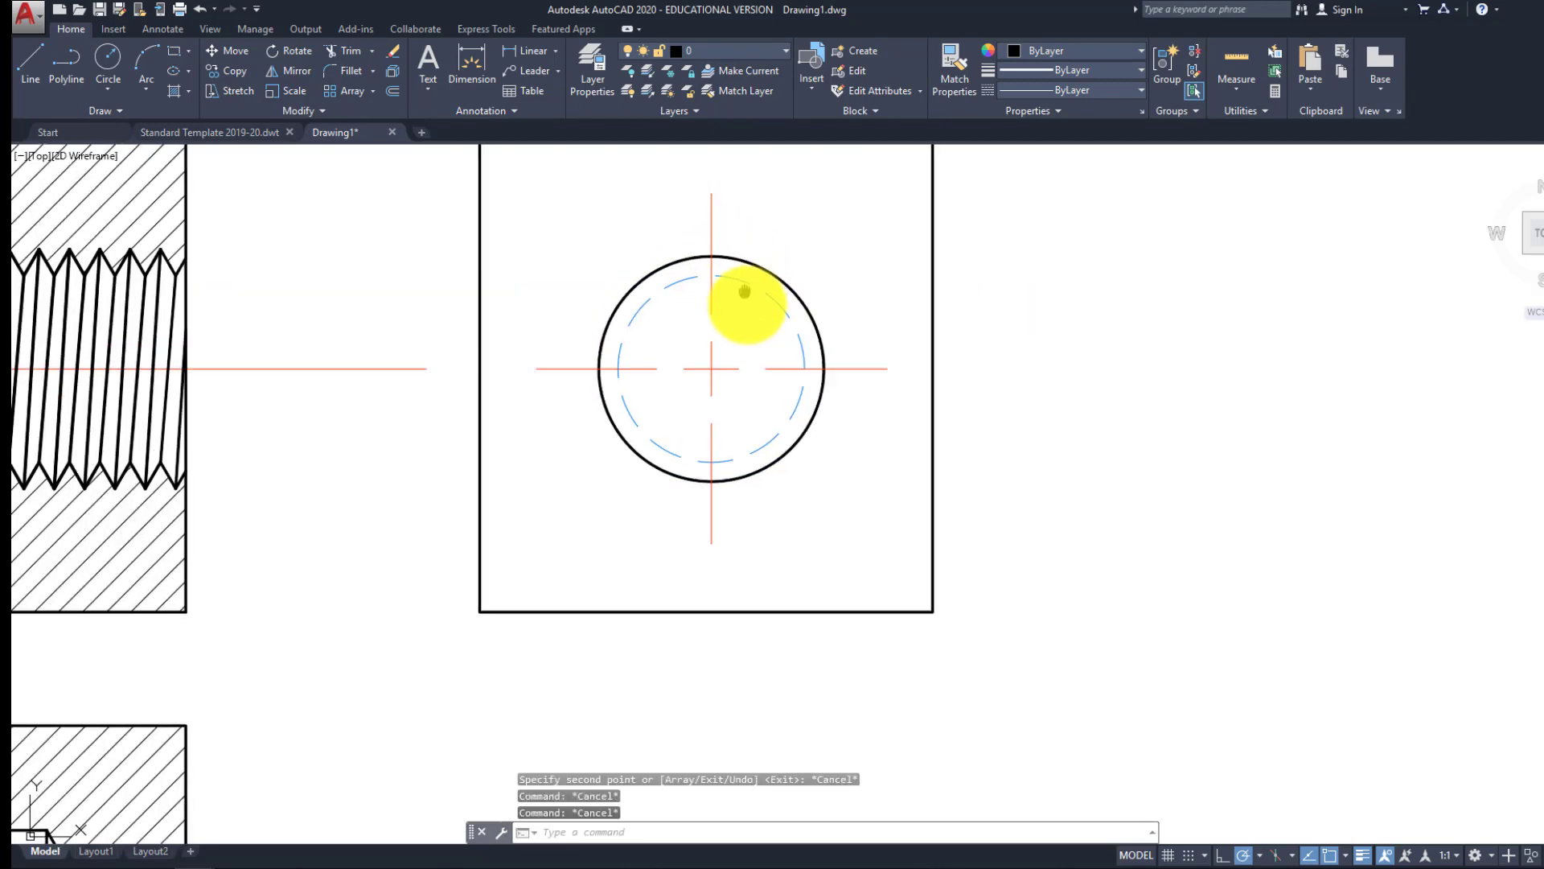
pyautogui.click(756, 53)
pyautogui.click(732, 64)
pyautogui.press('Escape')
pyautogui.click(755, 281)
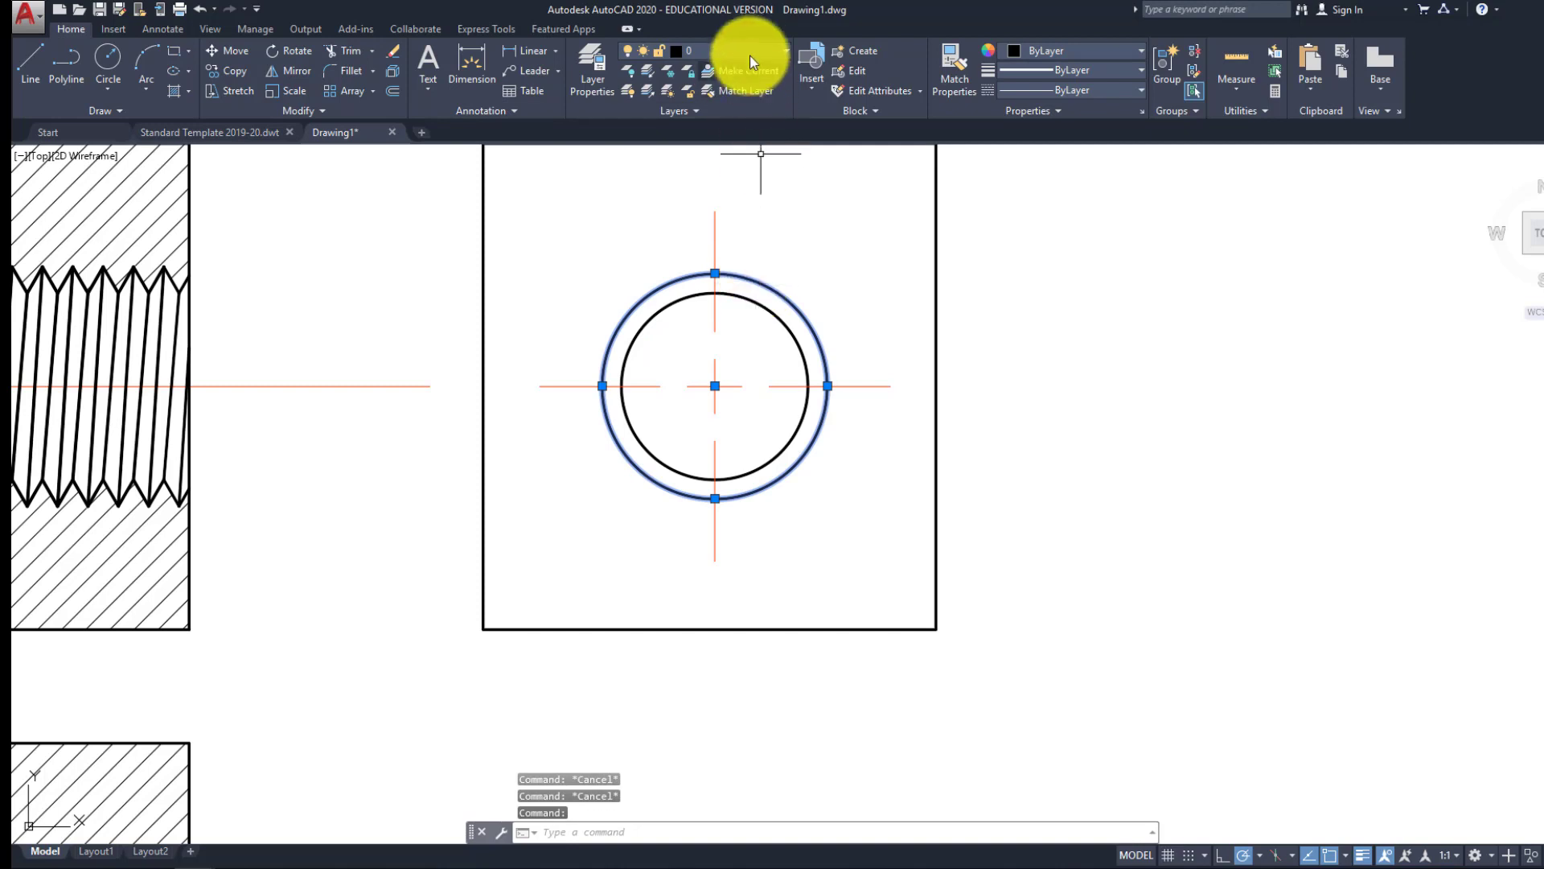
pyautogui.click(748, 50)
pyautogui.click(709, 156)
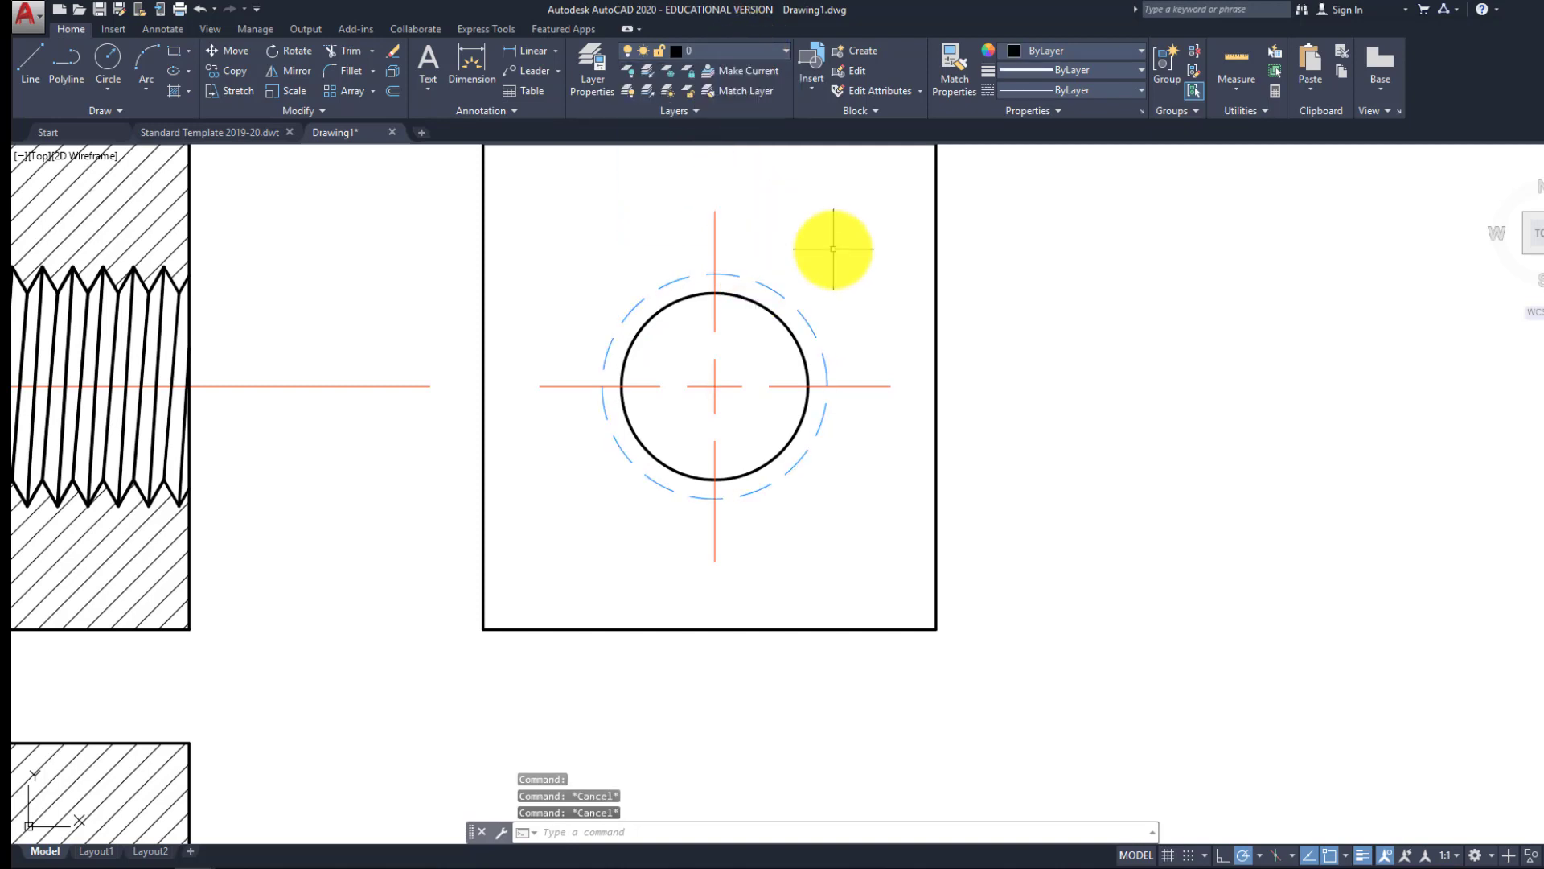
# Copy the complete internal end view down to the schematic and simplified rows, aligned with each section's center line
pyautogui.scroll(-4, 831, 248)
pyautogui.moveTo(833, 312); pyautogui.dragTo(827, 288, button='middle')
pyautogui.click(685, 167)
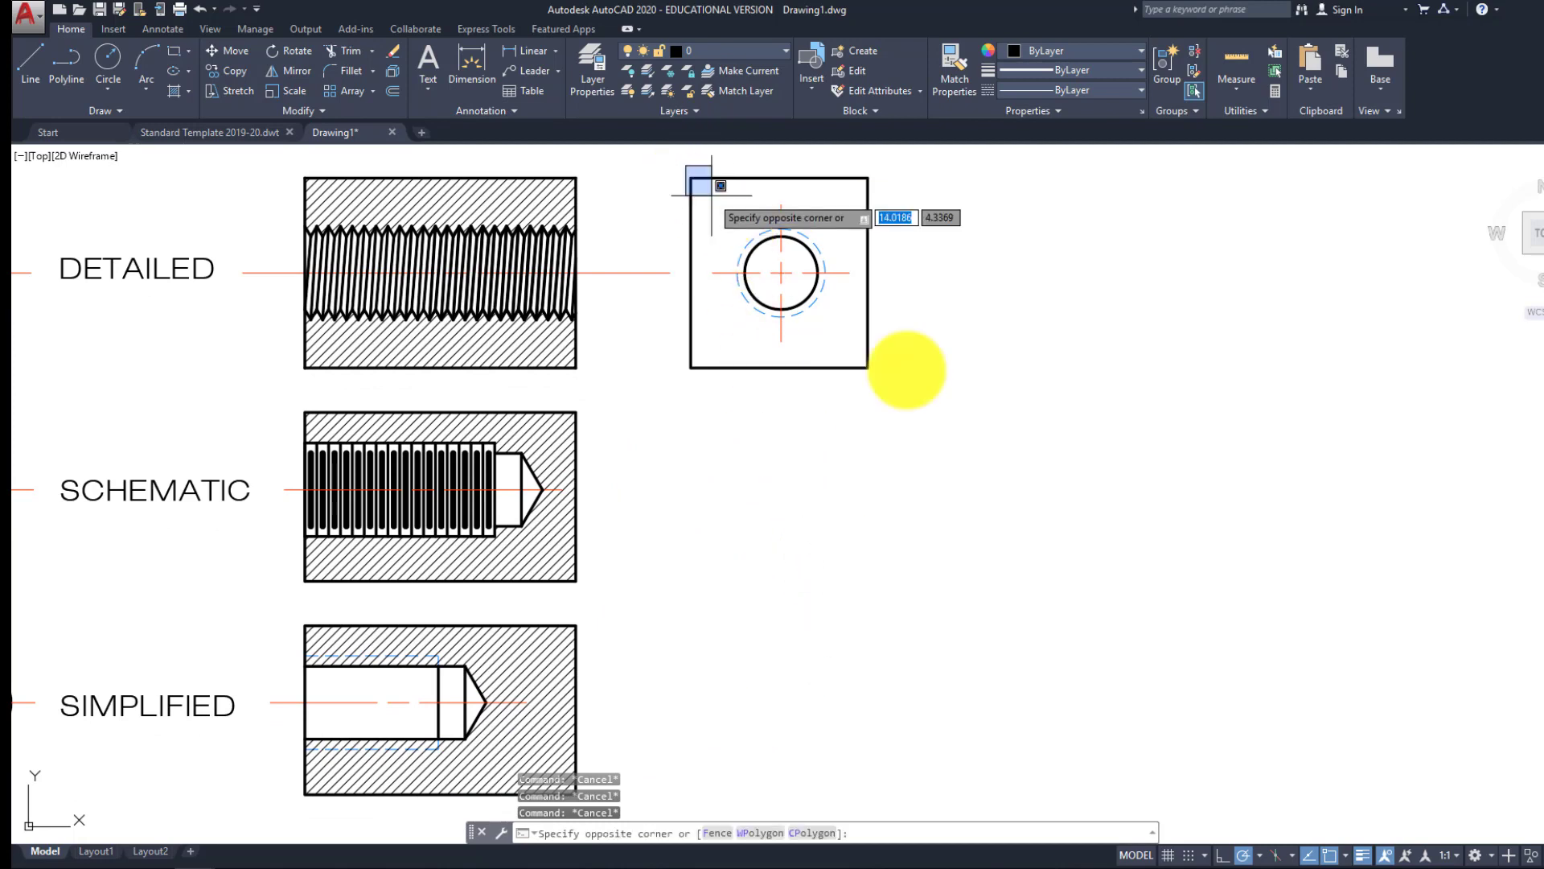
pyautogui.click(920, 396)
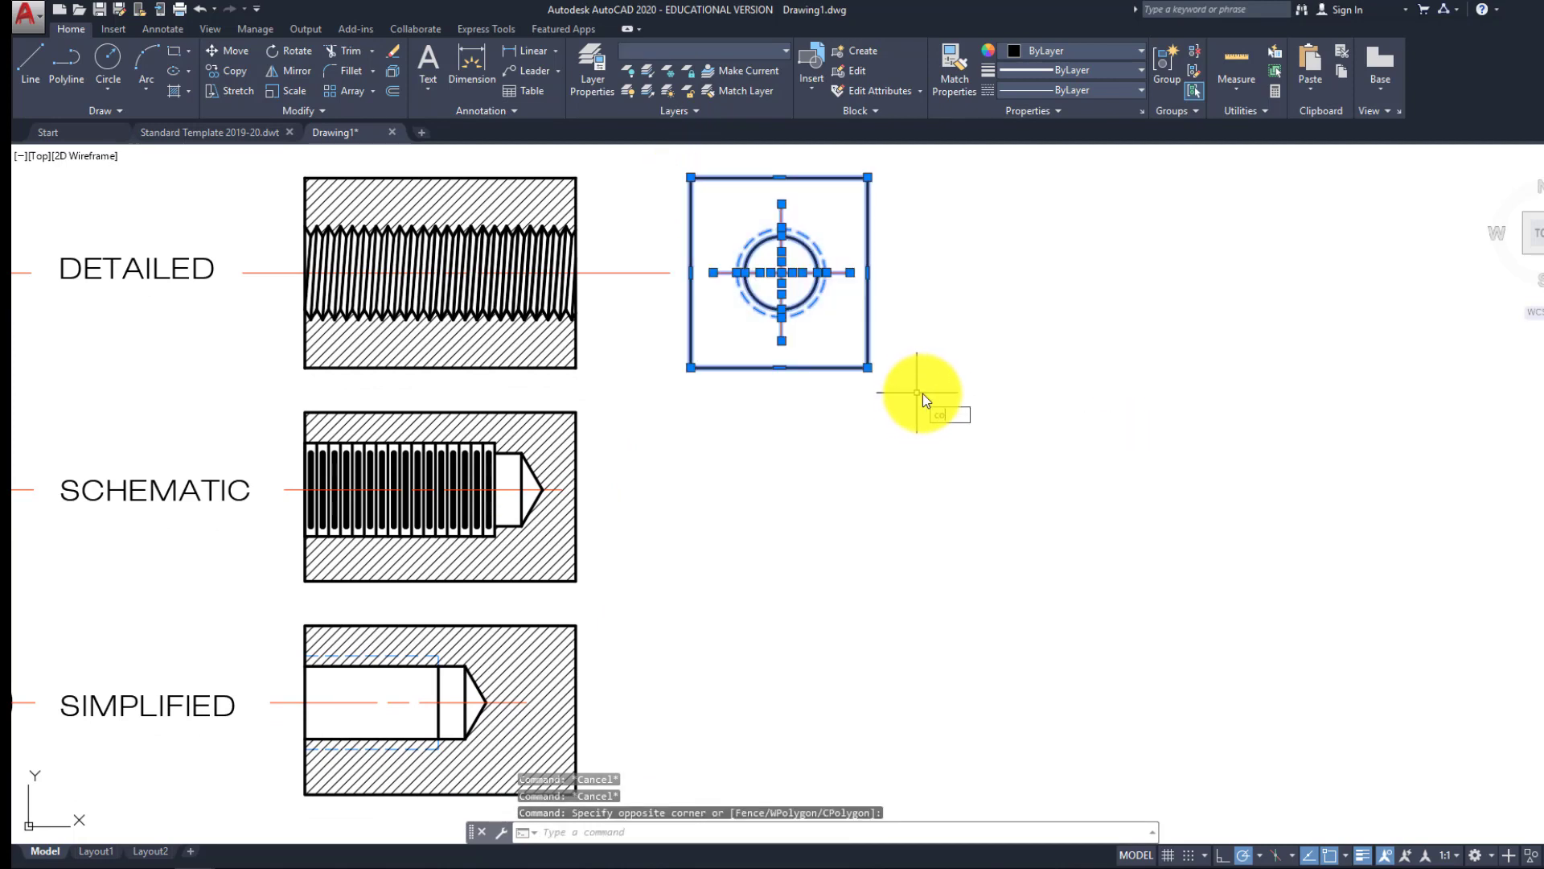
pyautogui.press('Return')
pyautogui.click(577, 272)
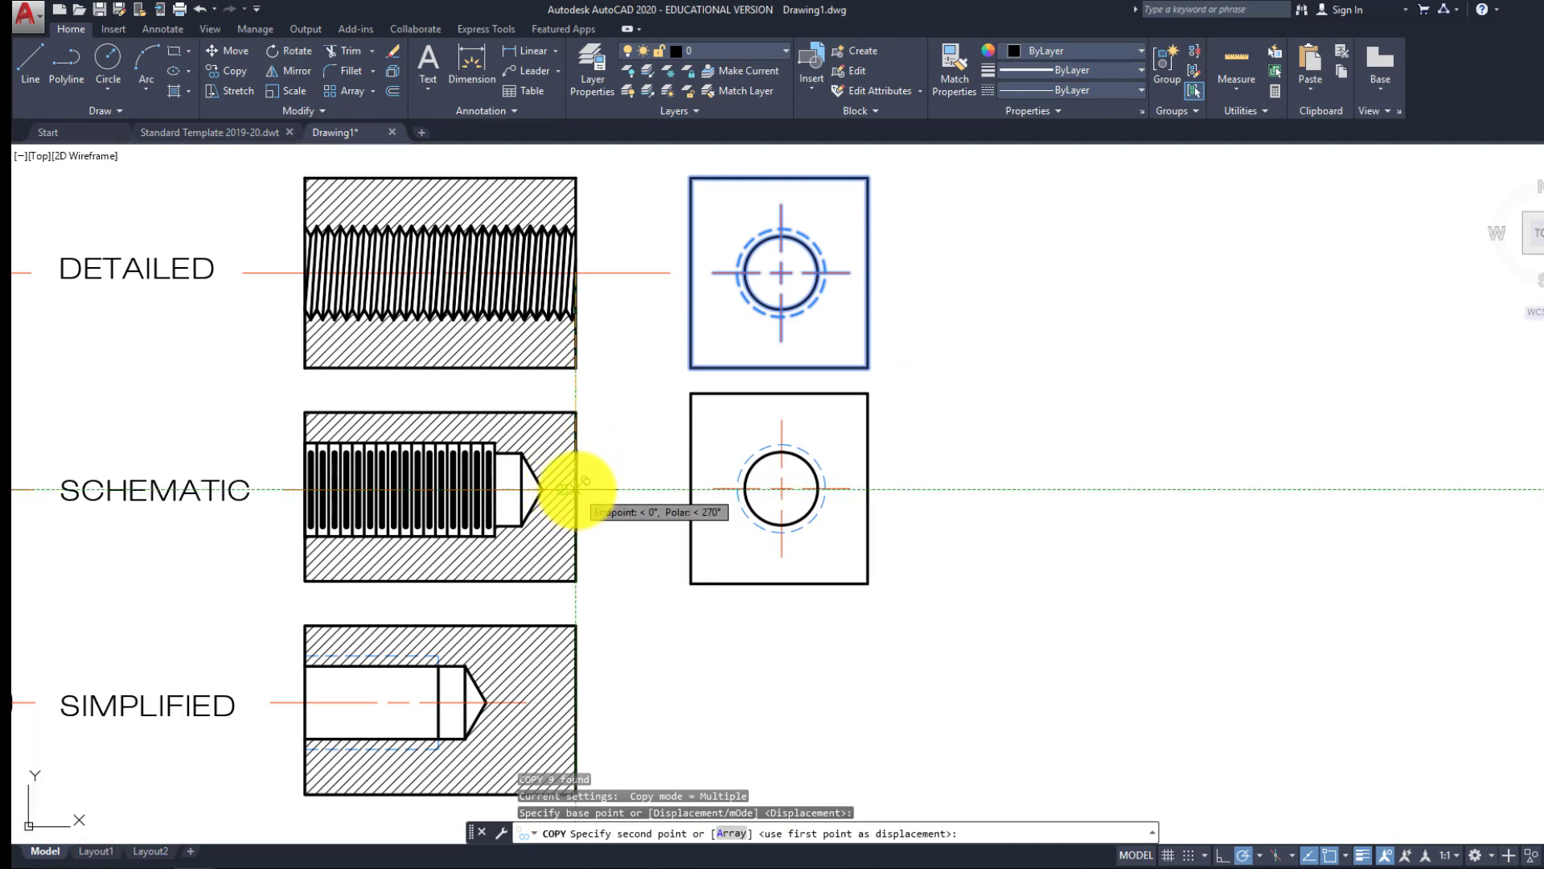
pyautogui.click(577, 488)
pyautogui.moveTo(633, 635); pyautogui.dragTo(655, 534, button='middle')
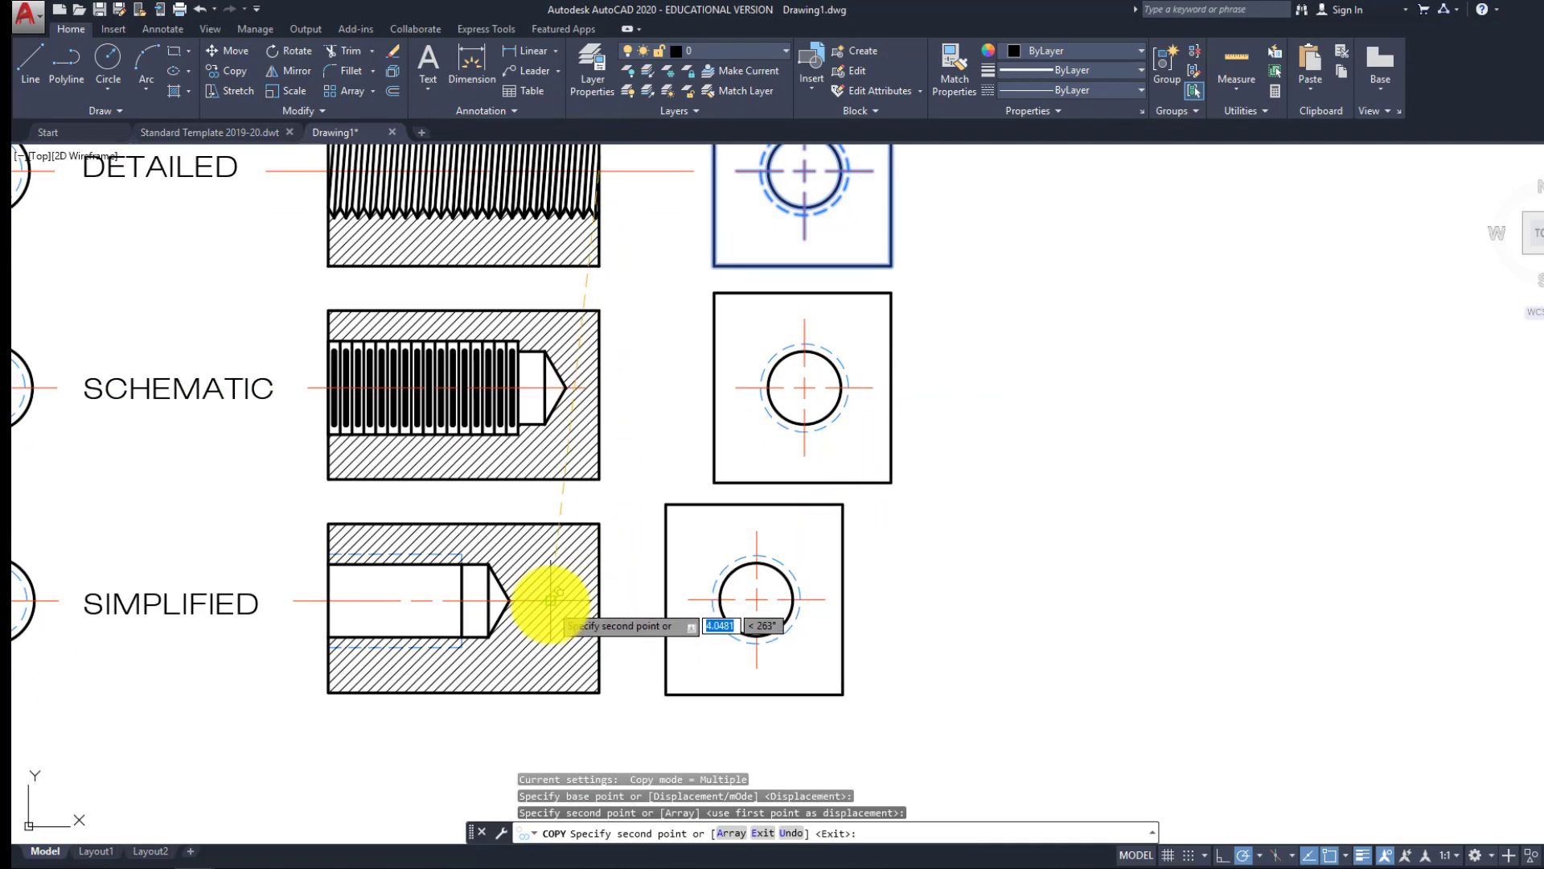
pyautogui.click(599, 600)
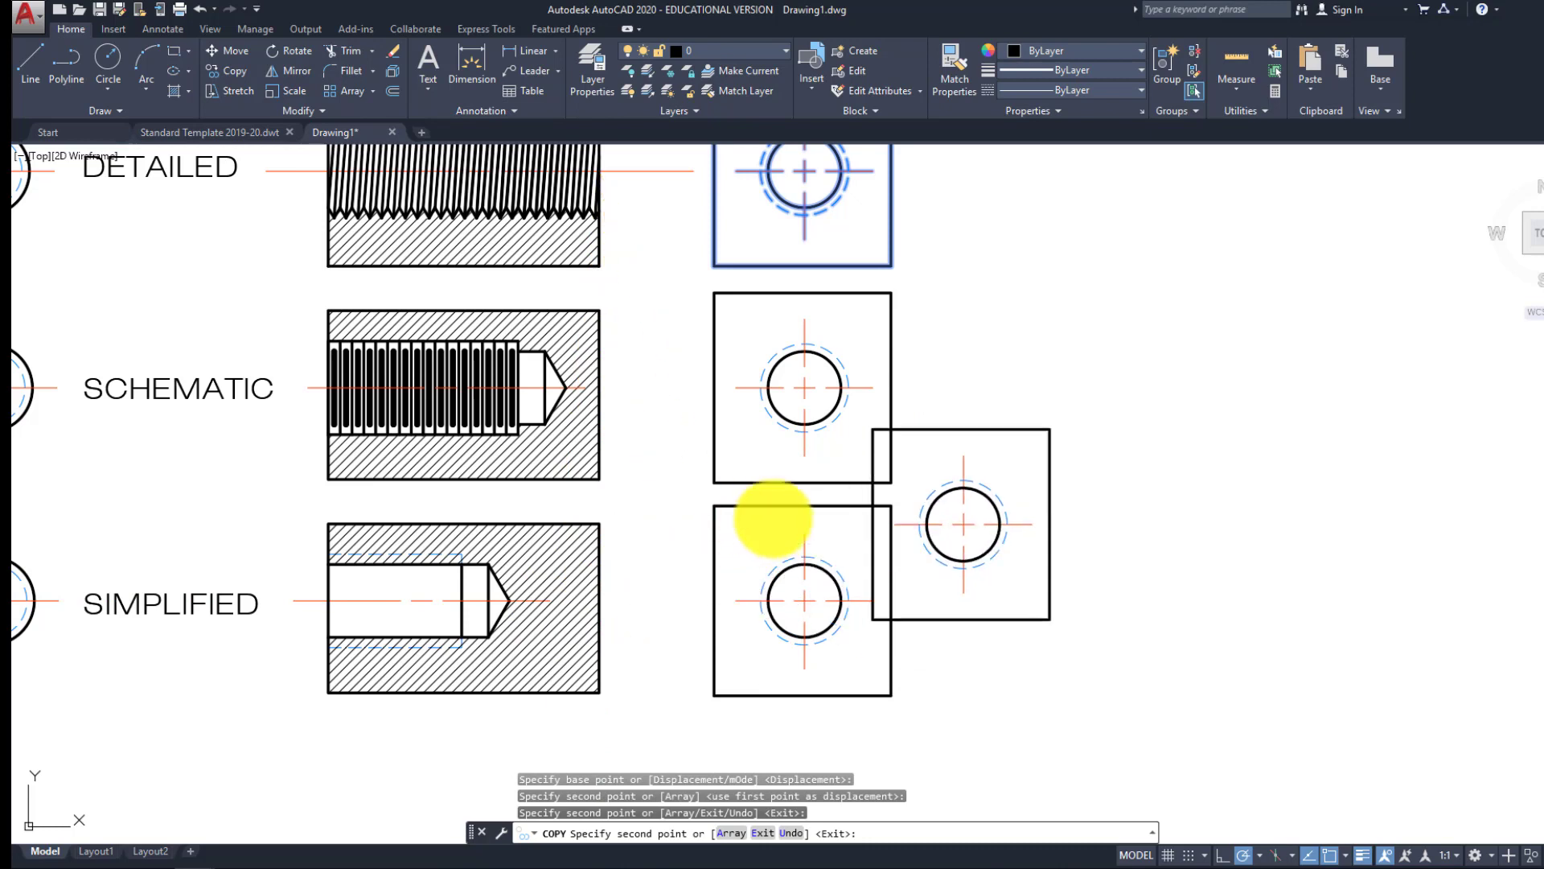
pyautogui.press('Escape')
pyautogui.press('Escape')
# Stretch the simplified end view's rectangle so its upper and lower edges line up with the simplified section's edges
pyautogui.click(777, 505)
pyautogui.click(802, 506)
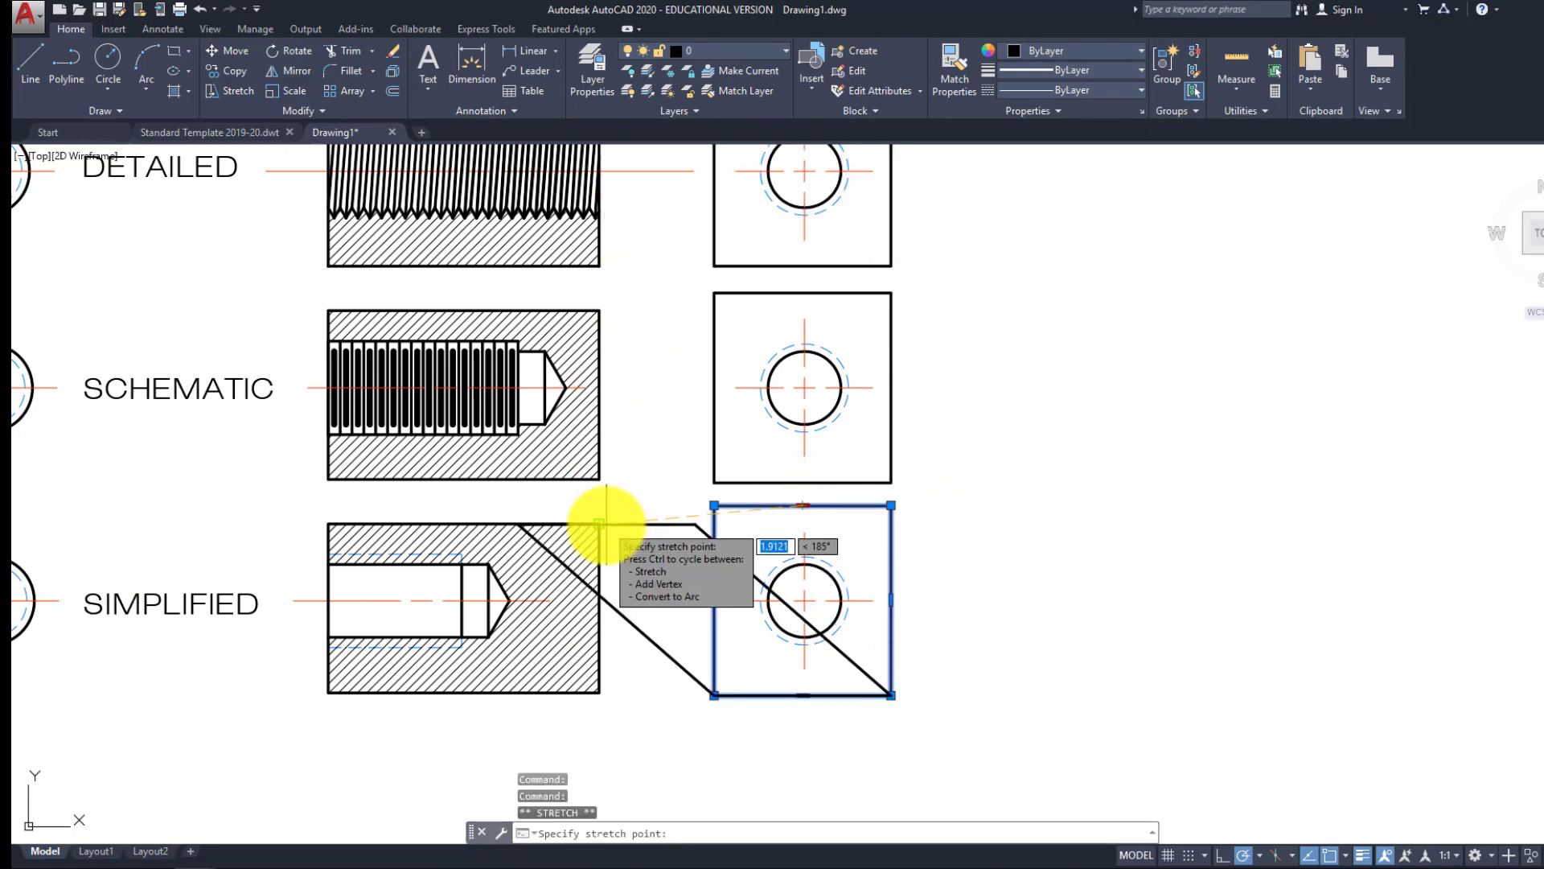
pyautogui.click(803, 523)
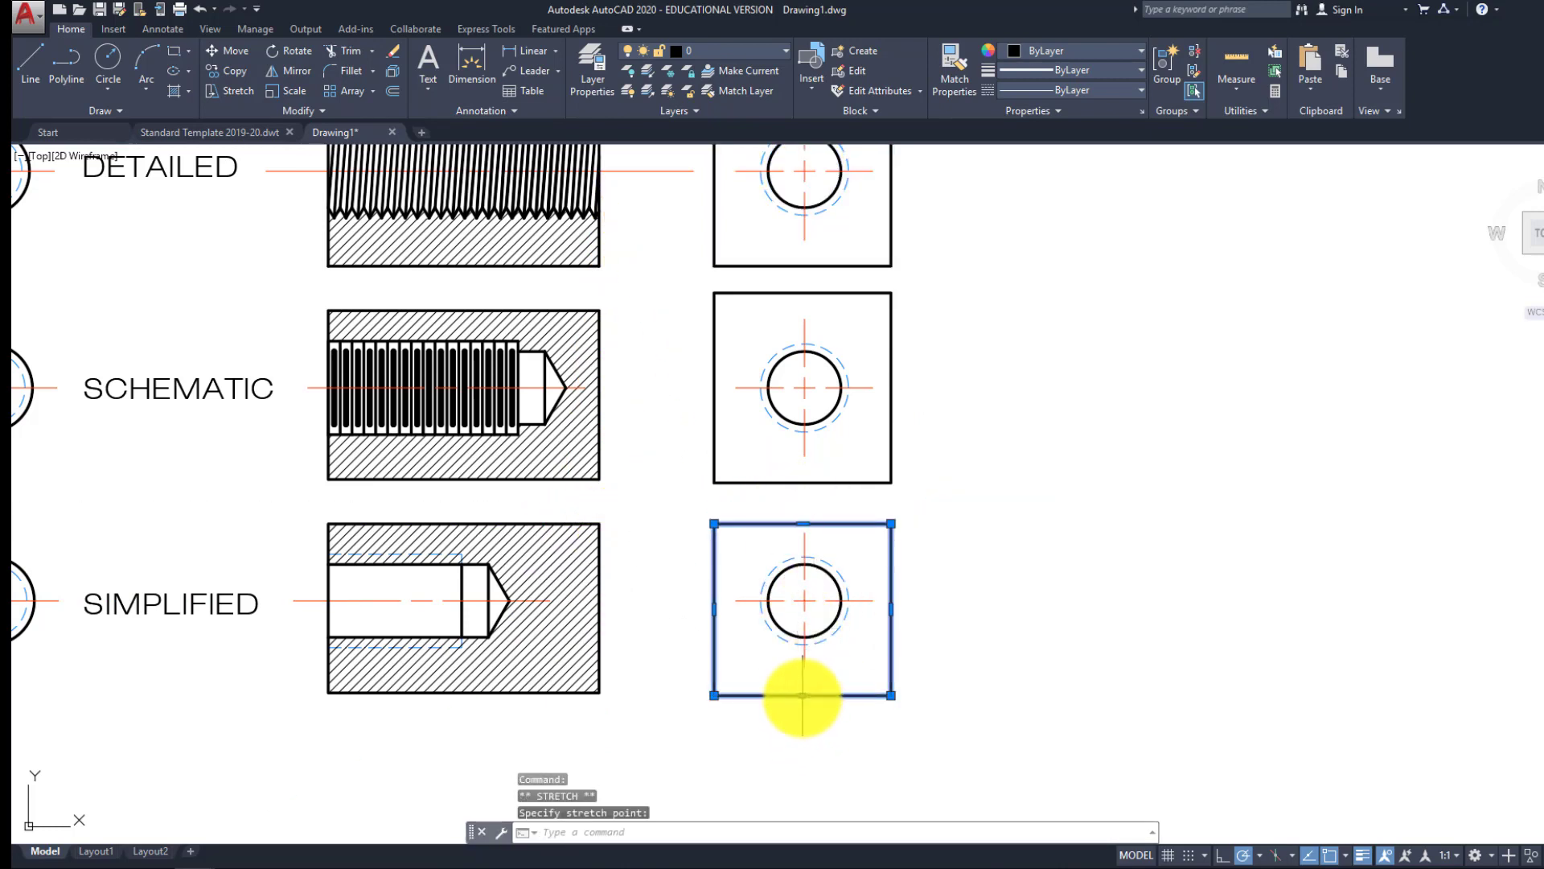
pyautogui.click(802, 695)
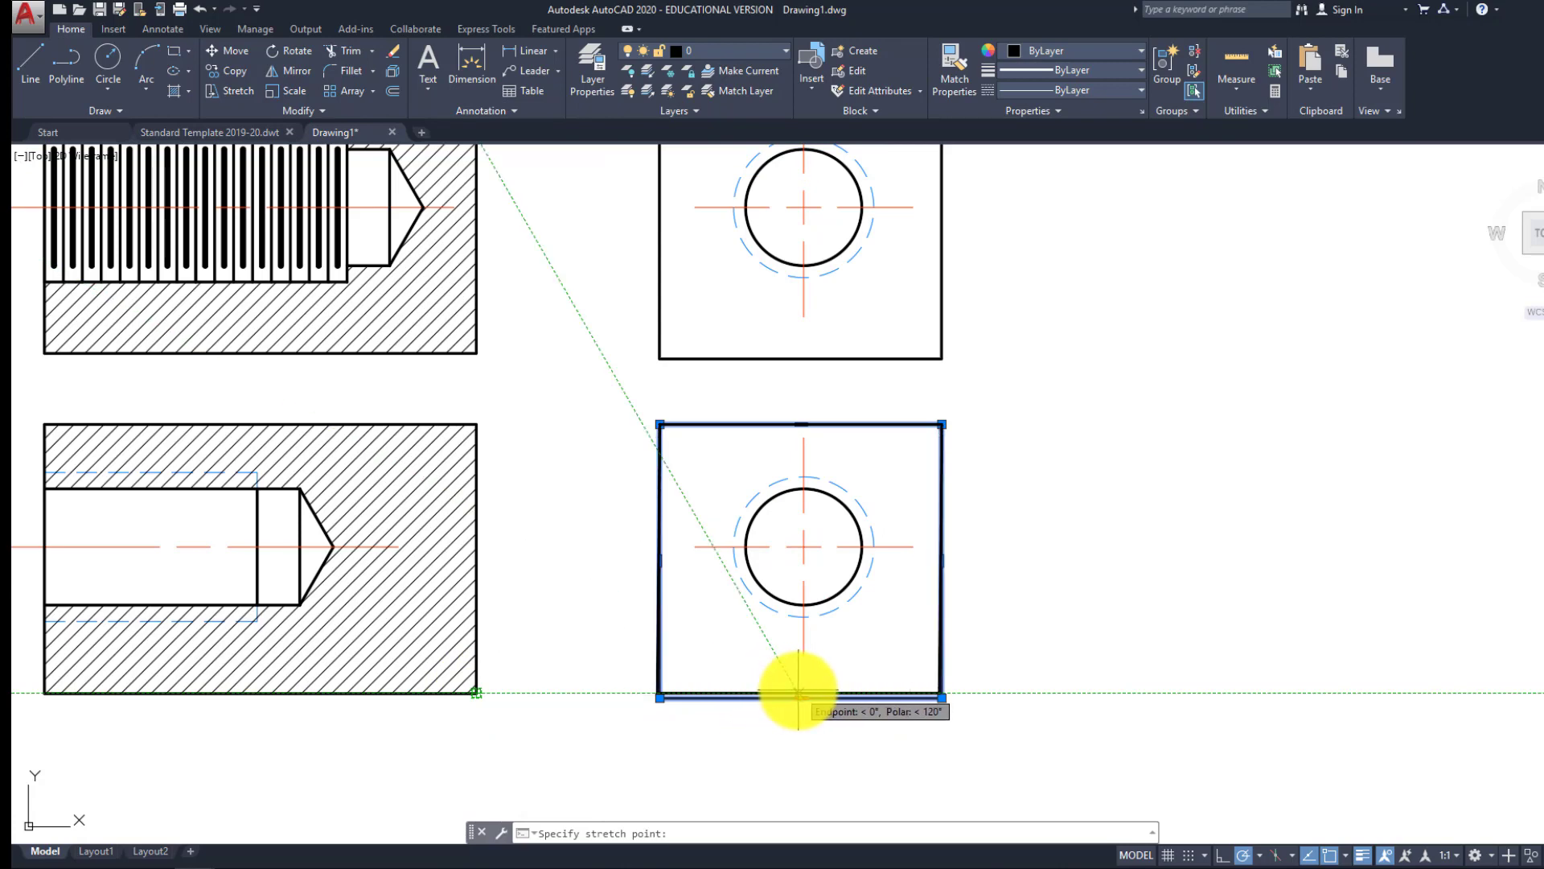
pyautogui.press('Escape')
pyautogui.press('Escape')
pyautogui.scroll(-2, 728, 639)
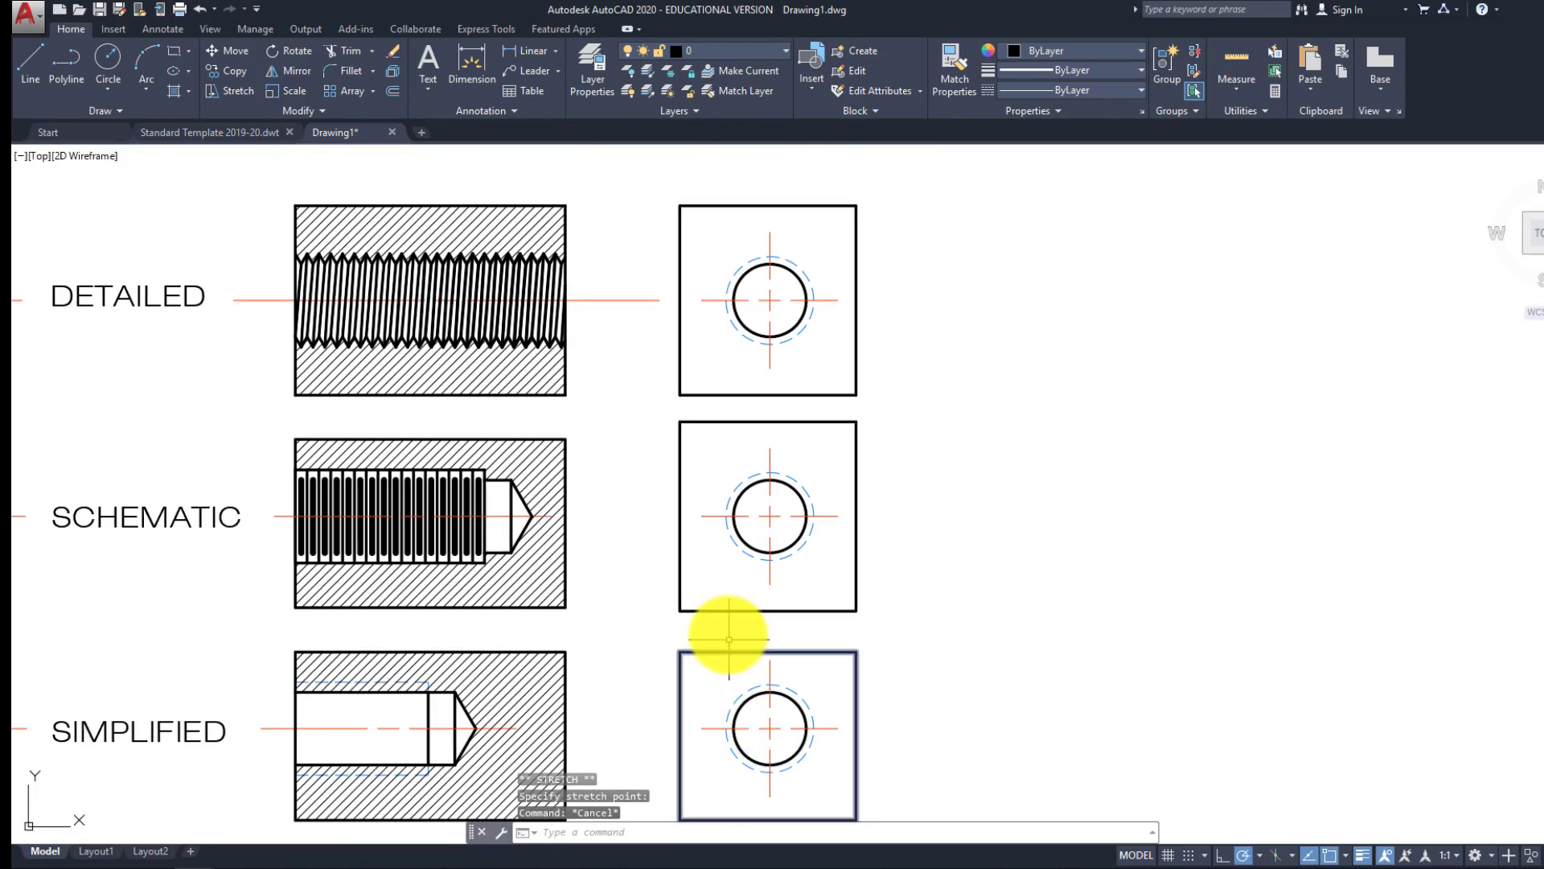
# Stretch the schematic end view's rectangle so its lower and upper edges line up with the schematic section's edges
pyautogui.scroll(2, 730, 629)
pyautogui.click(729, 622)
pyautogui.click(701, 577)
pyautogui.click(789, 601)
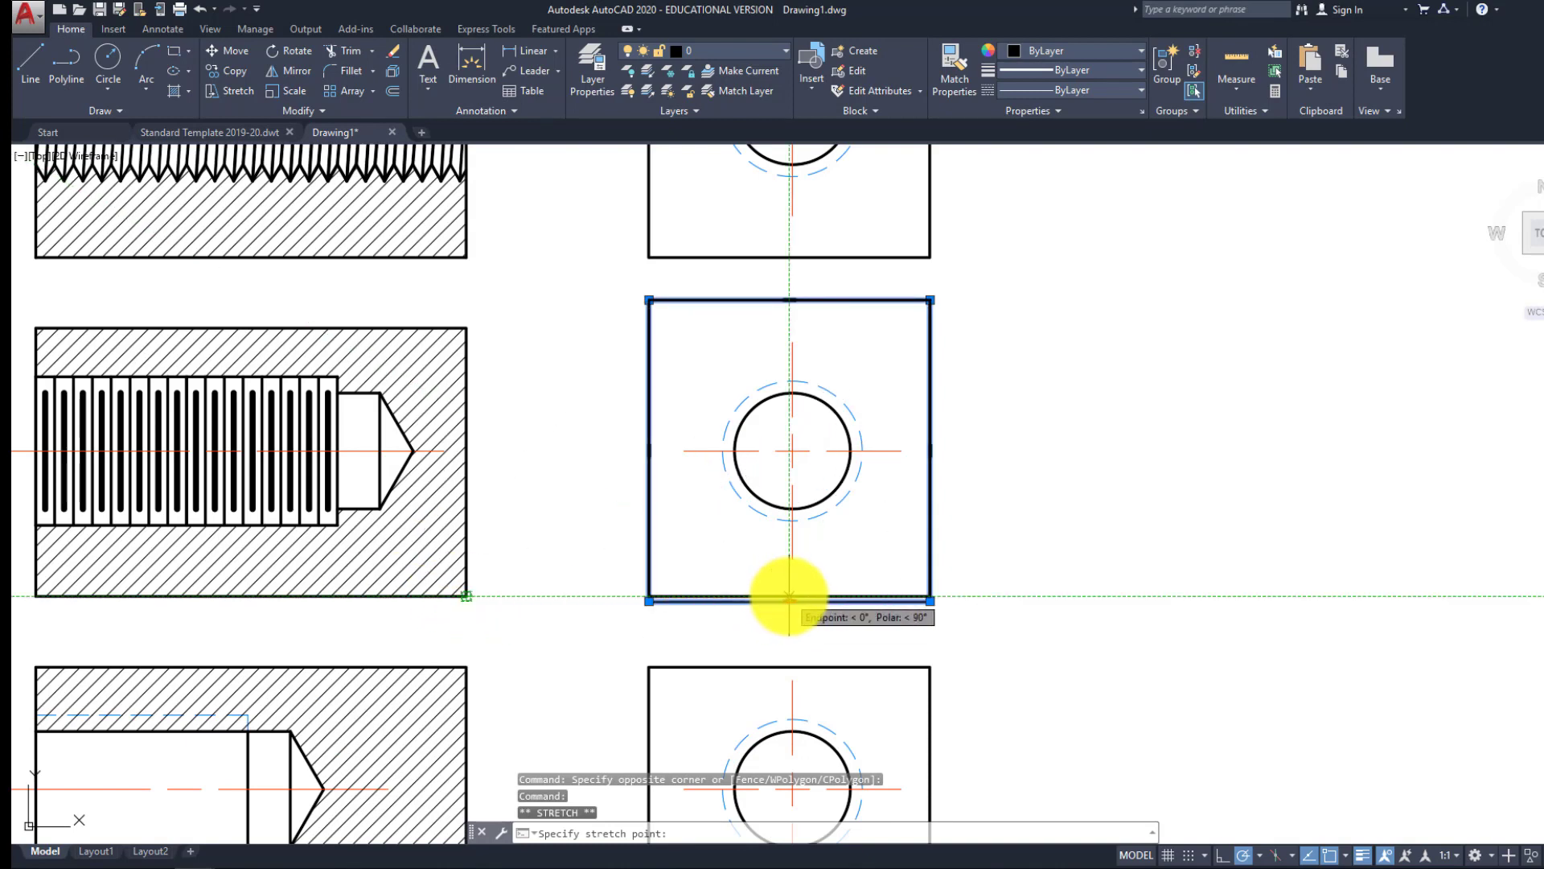
pyautogui.click(790, 596)
pyautogui.press('Escape')
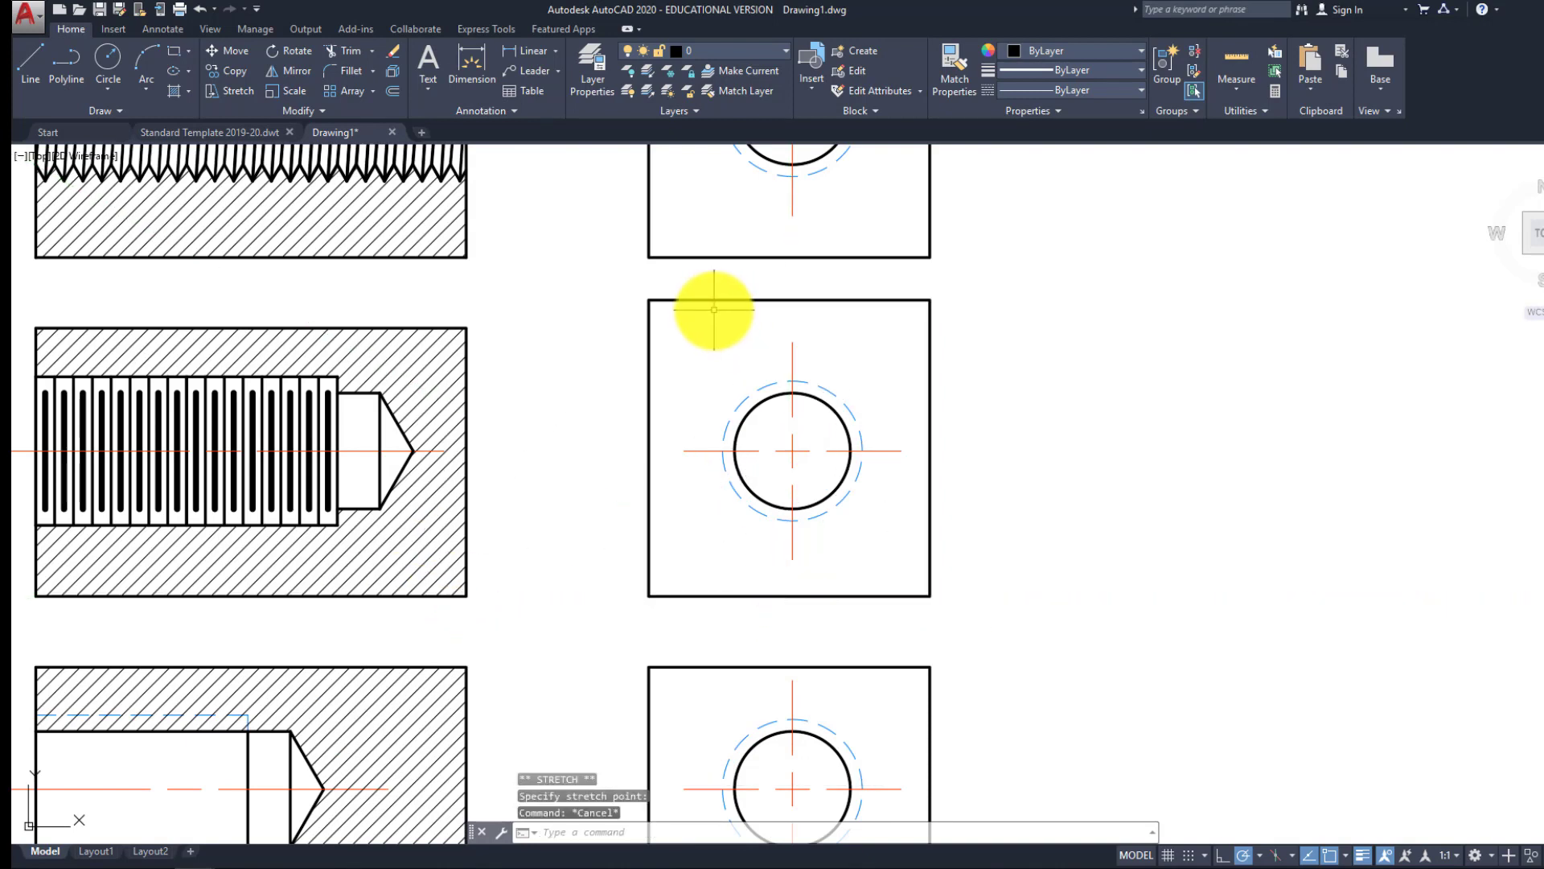
pyautogui.click(713, 311)
pyautogui.click(699, 293)
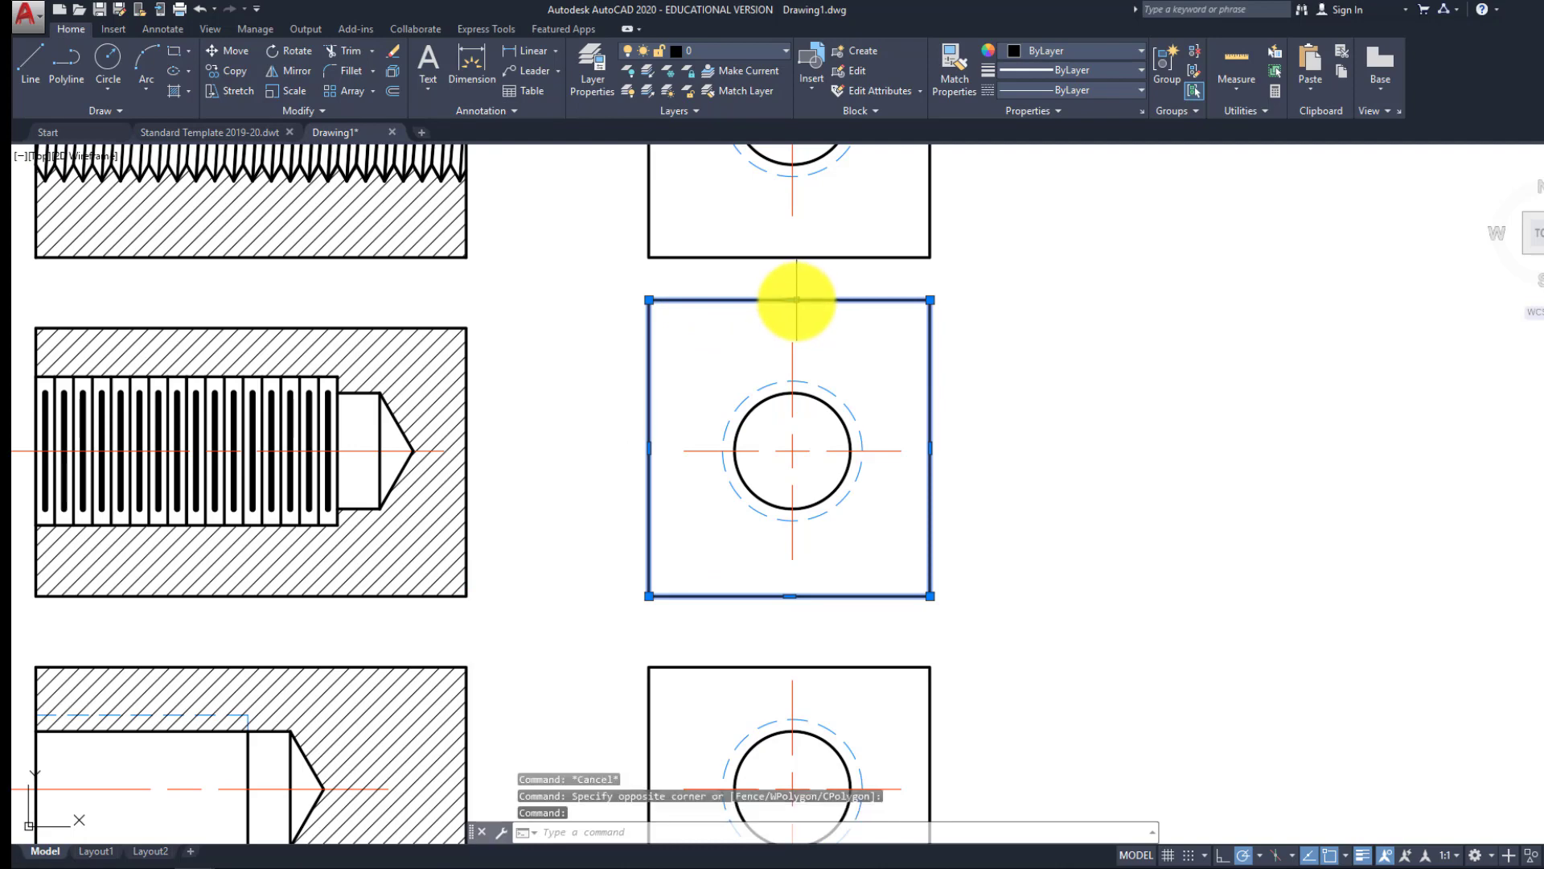
pyautogui.click(790, 299)
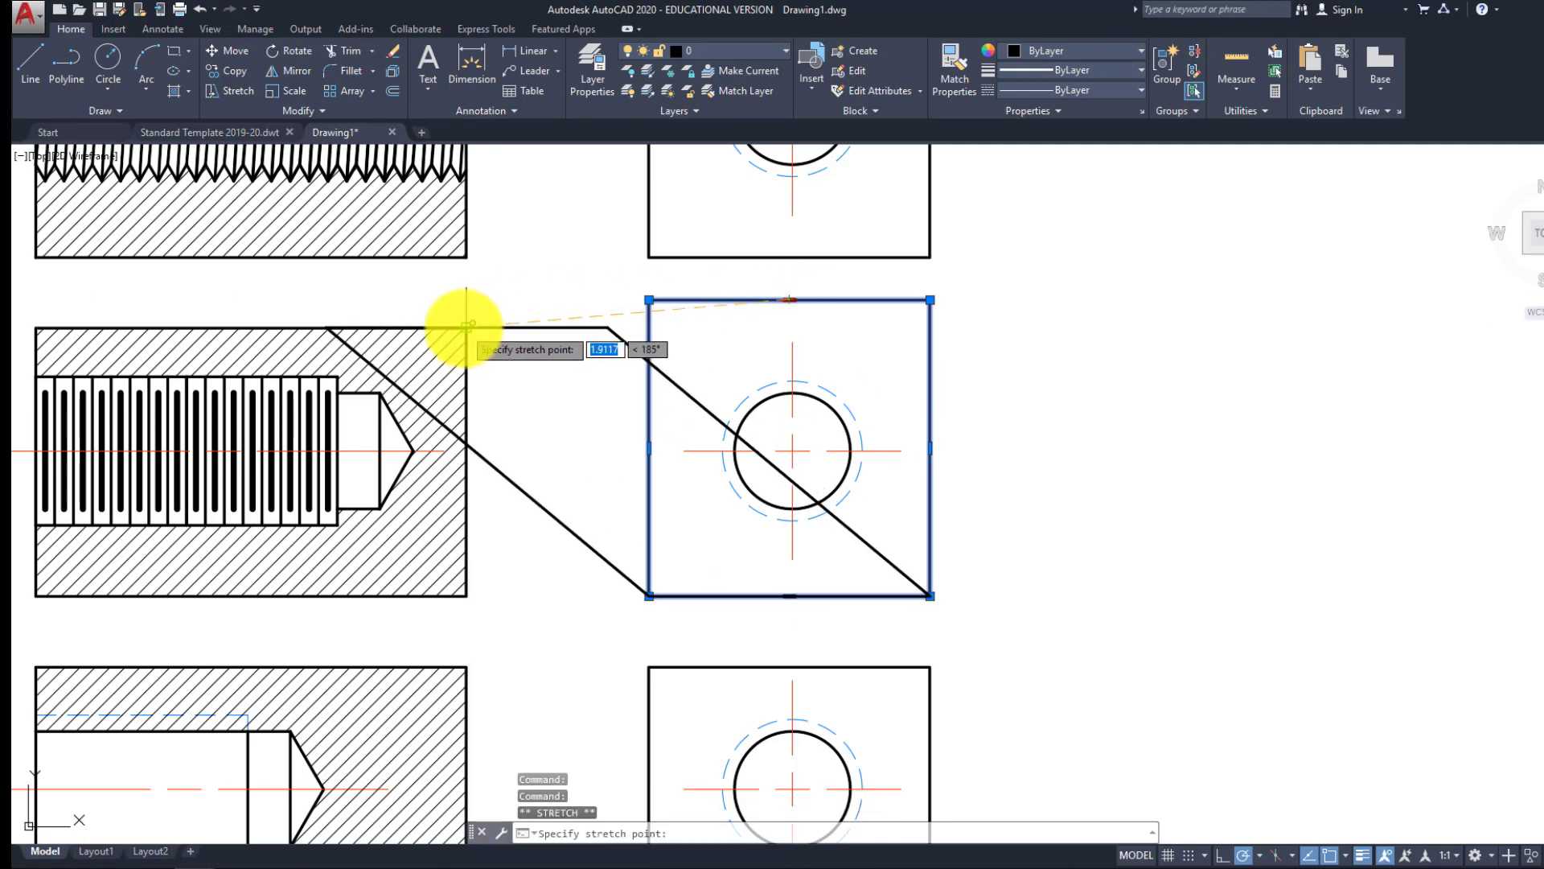
pyautogui.press('Escape')
pyautogui.press('Escape')
pyautogui.scroll(-5, 700, 427)
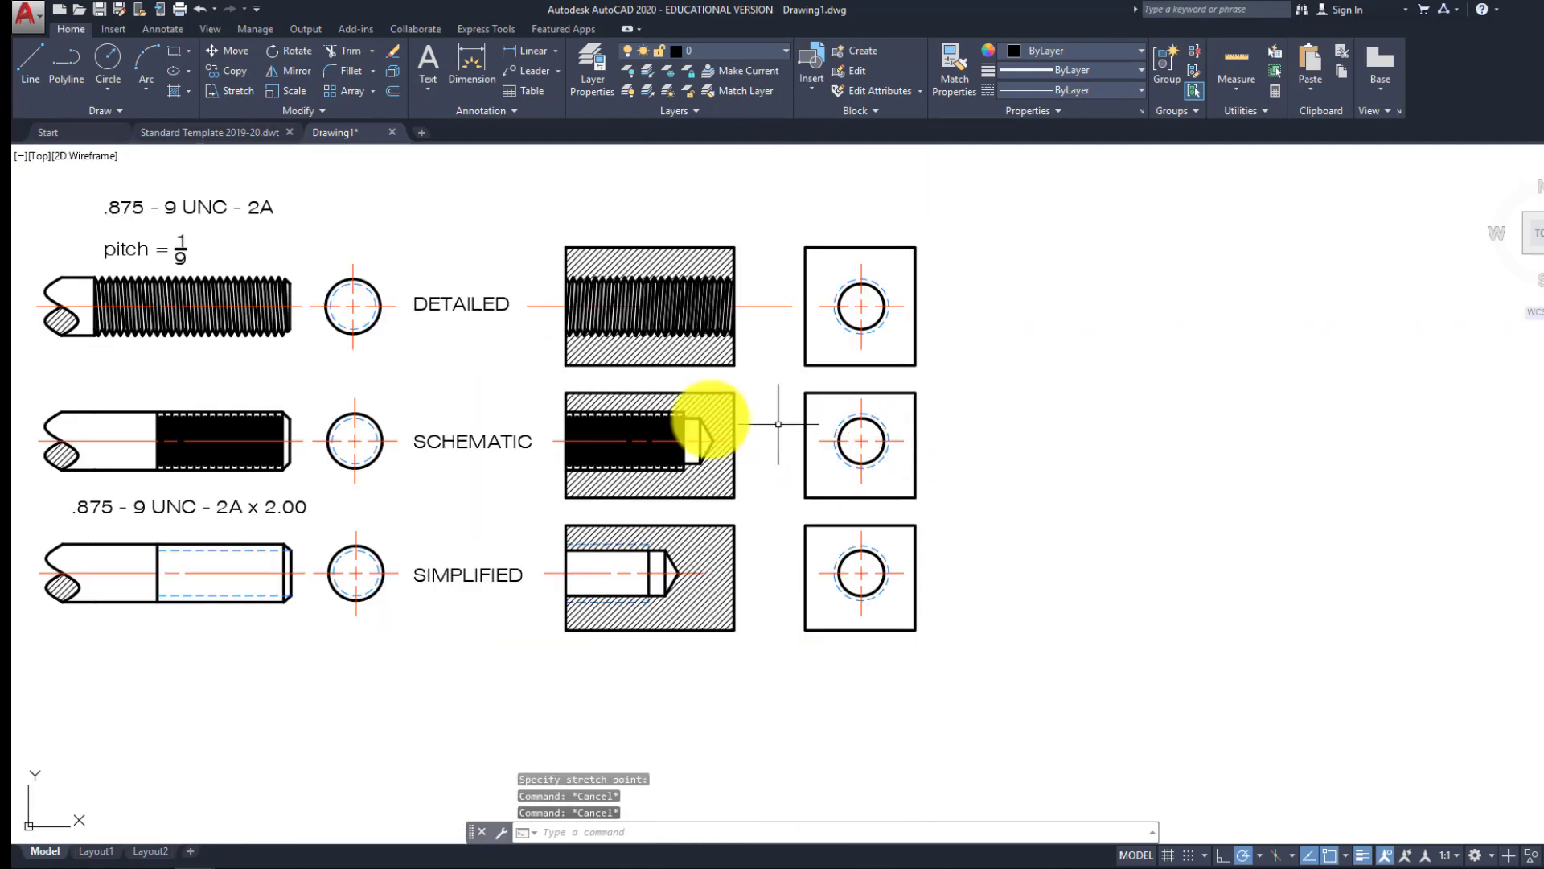
pyautogui.scroll(4, 679, 493)
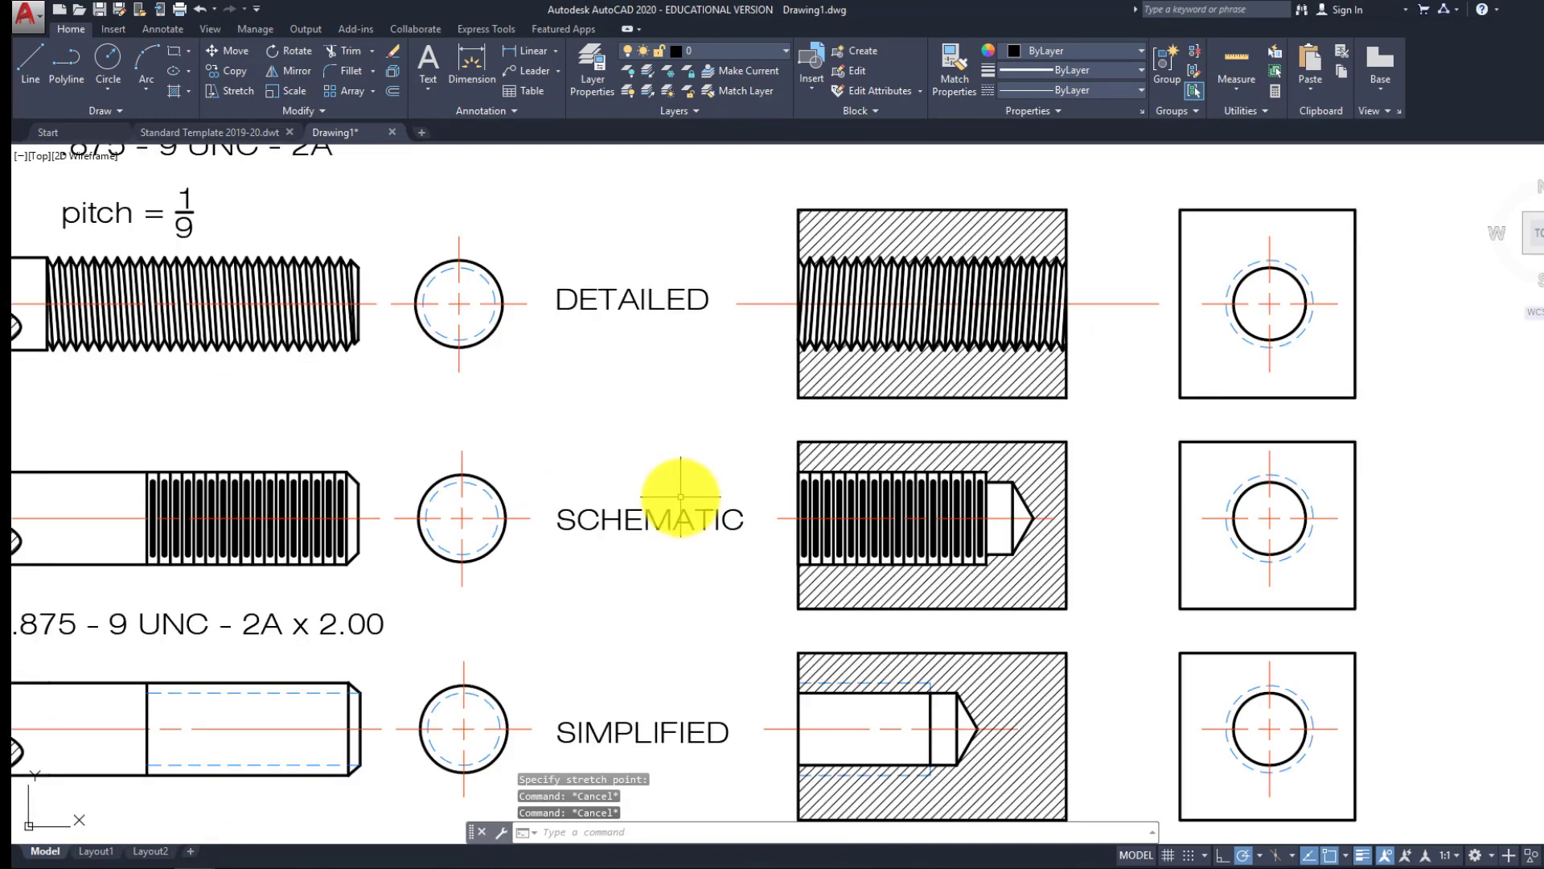
pyautogui.scroll(-2, 684, 475)
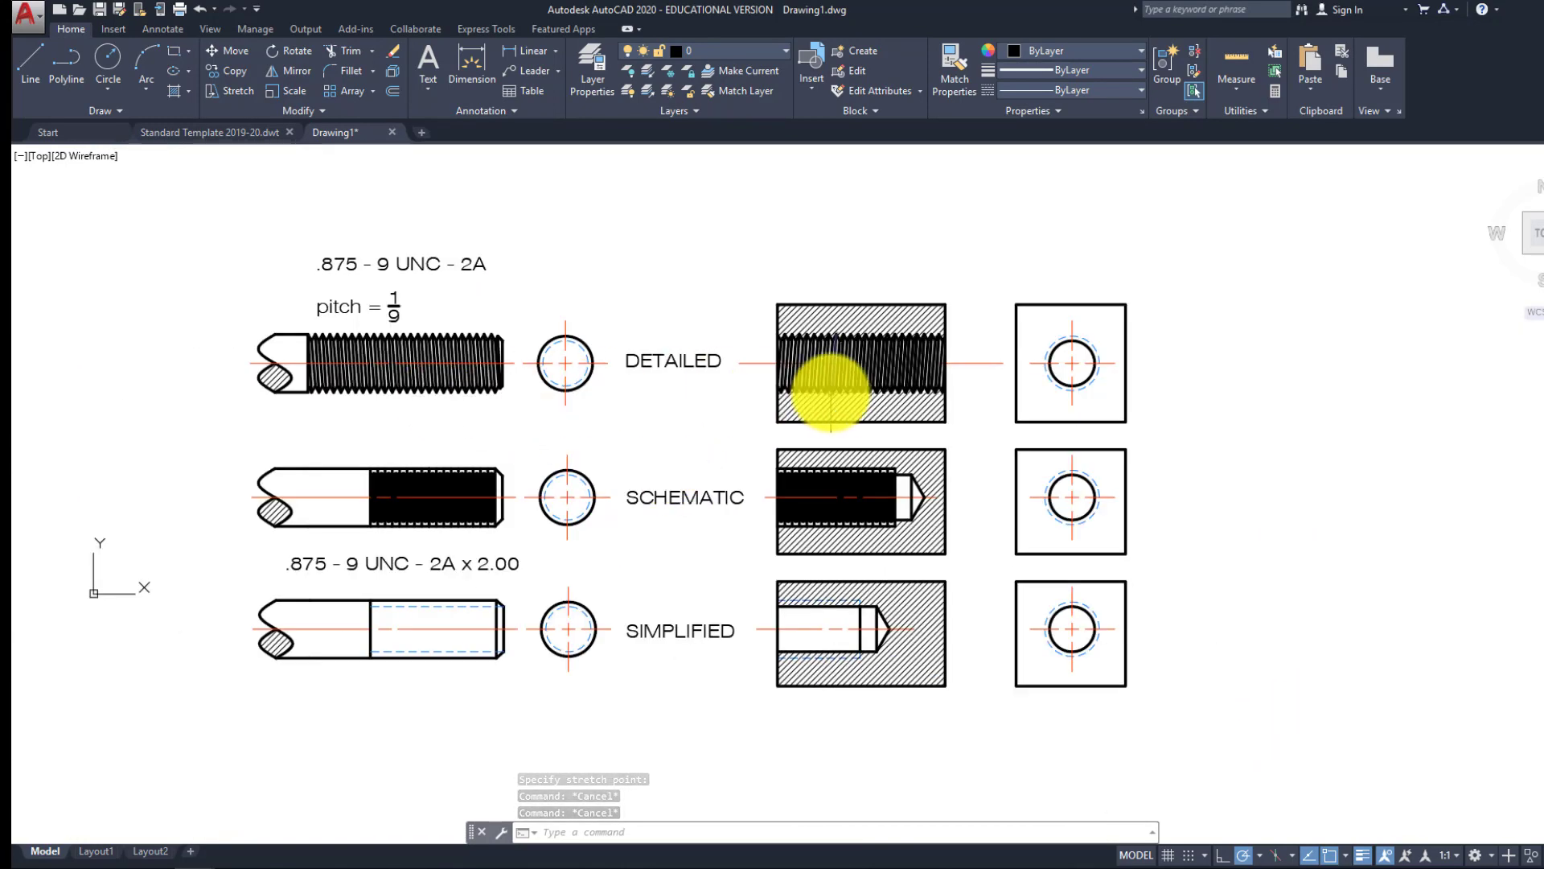
pyautogui.scroll(3, 680, 588)
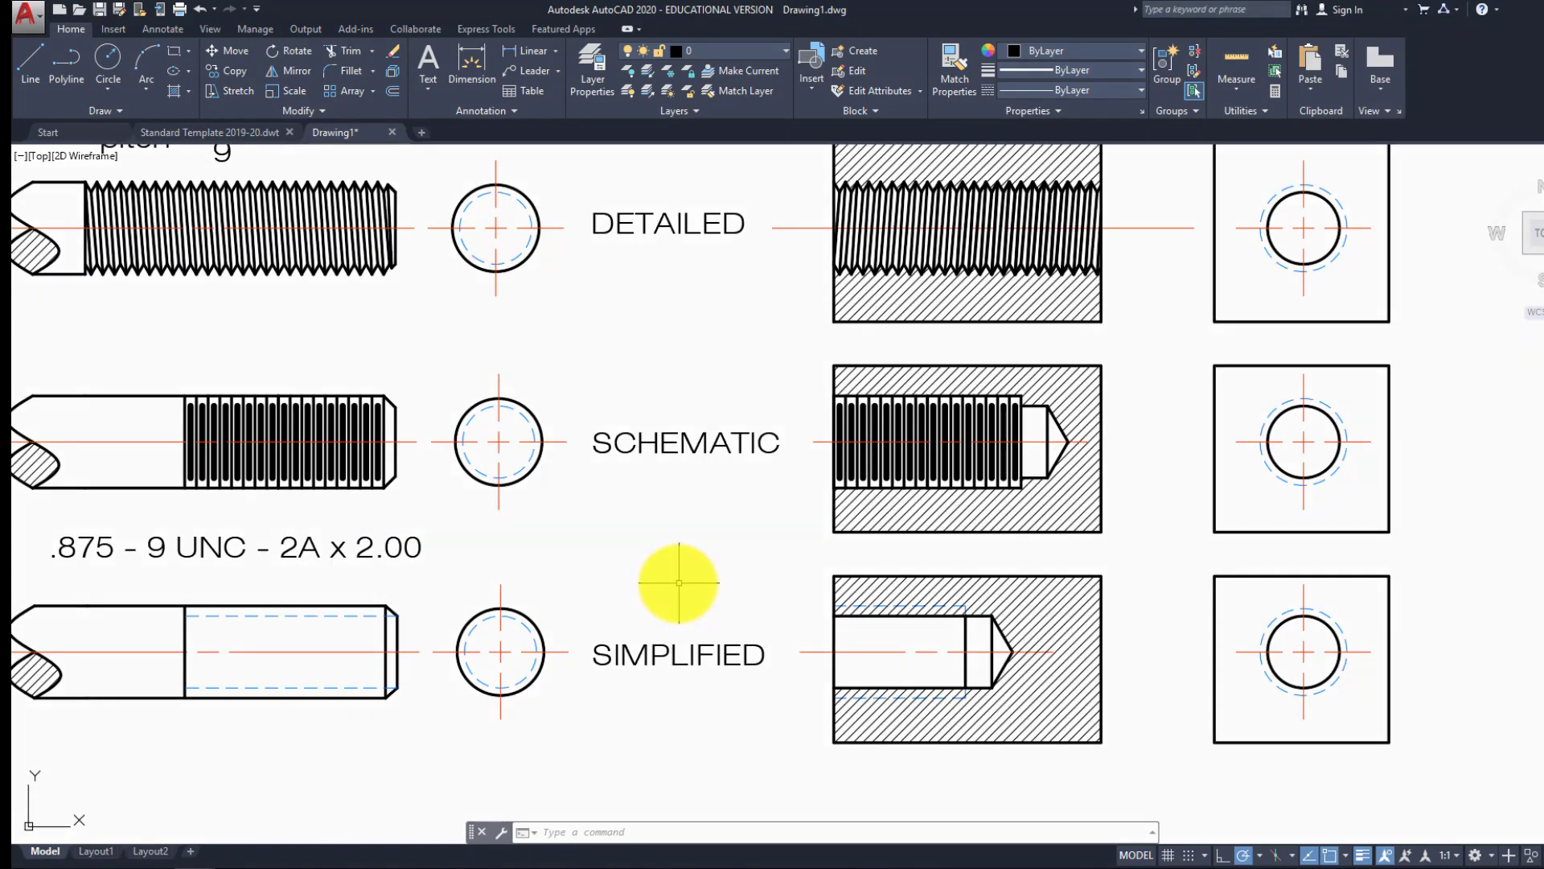
pyautogui.moveTo(680, 586); pyautogui.dragTo(709, 640, button='middle')
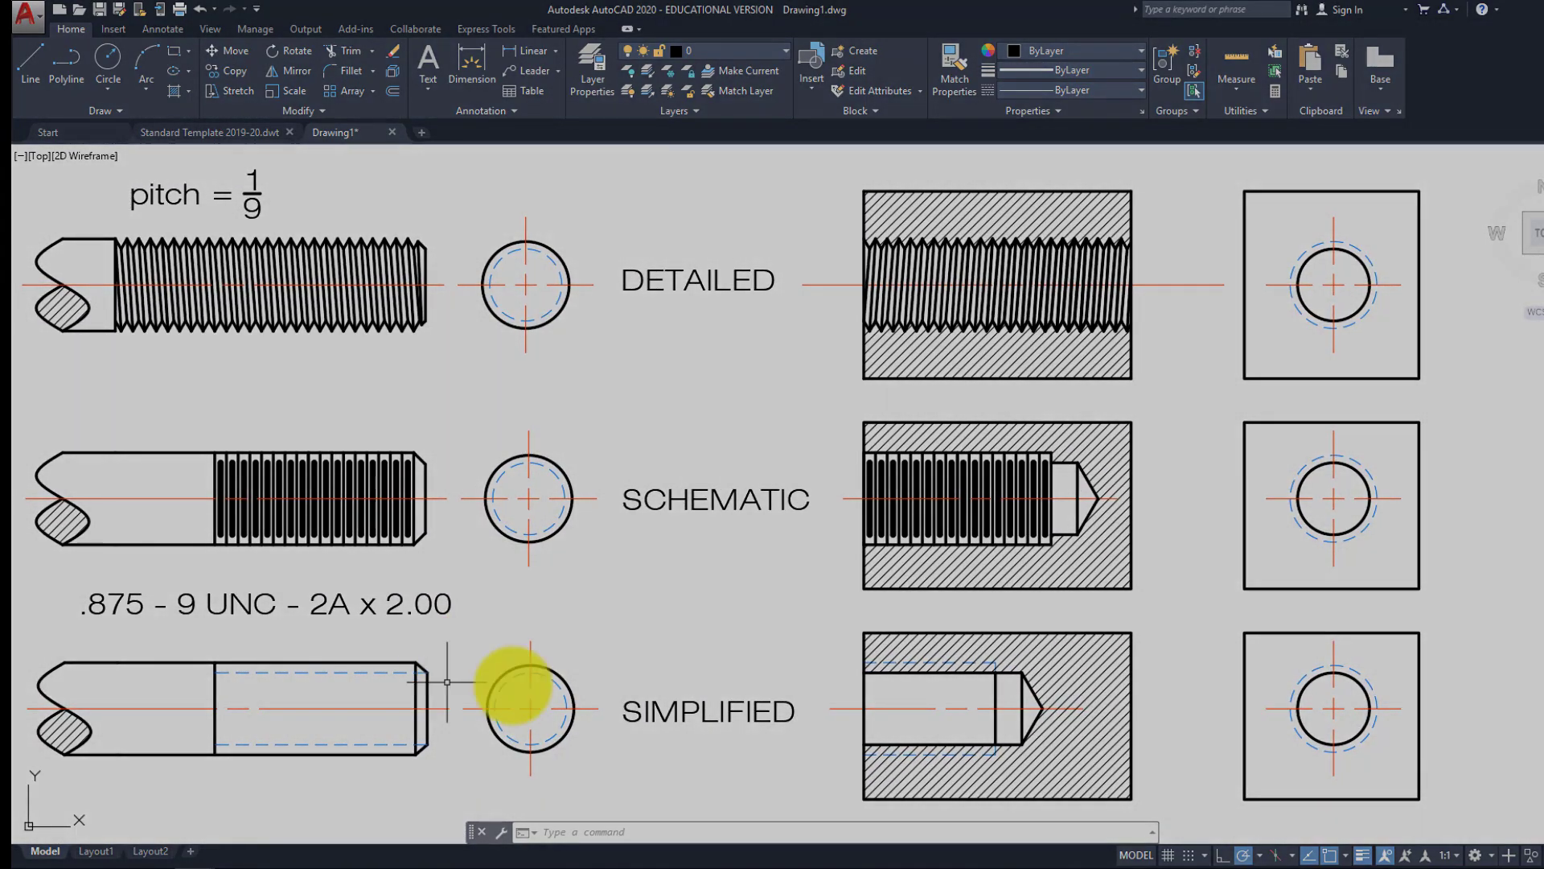